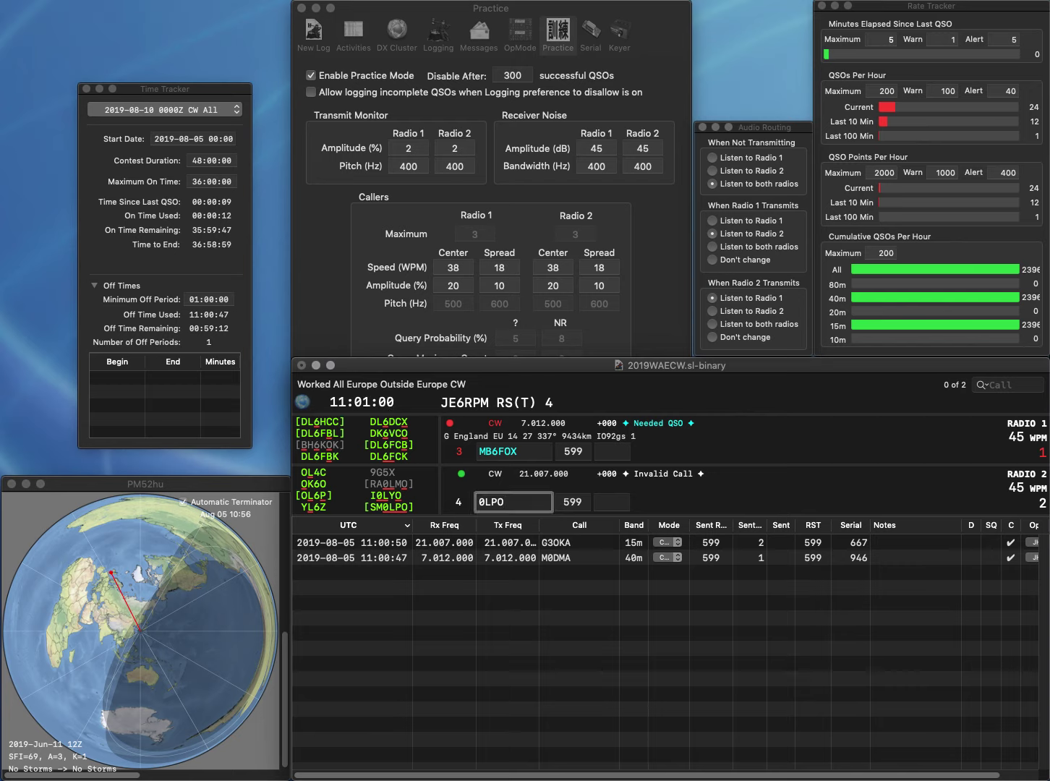
text(SM)
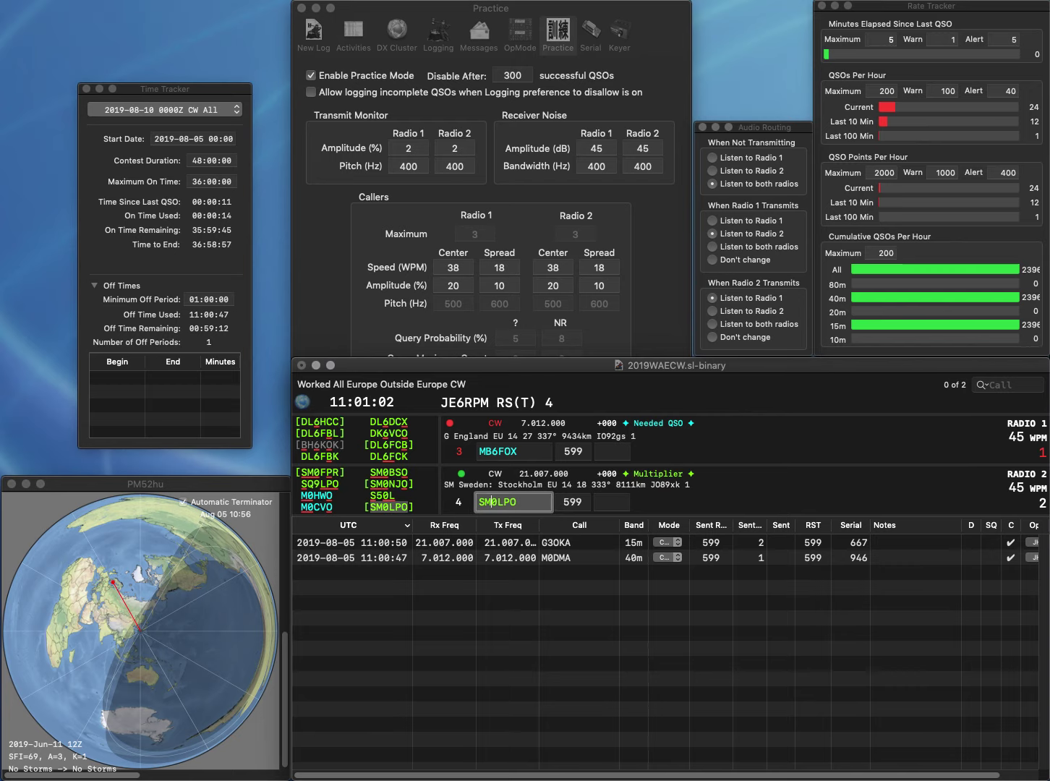
key(Return)
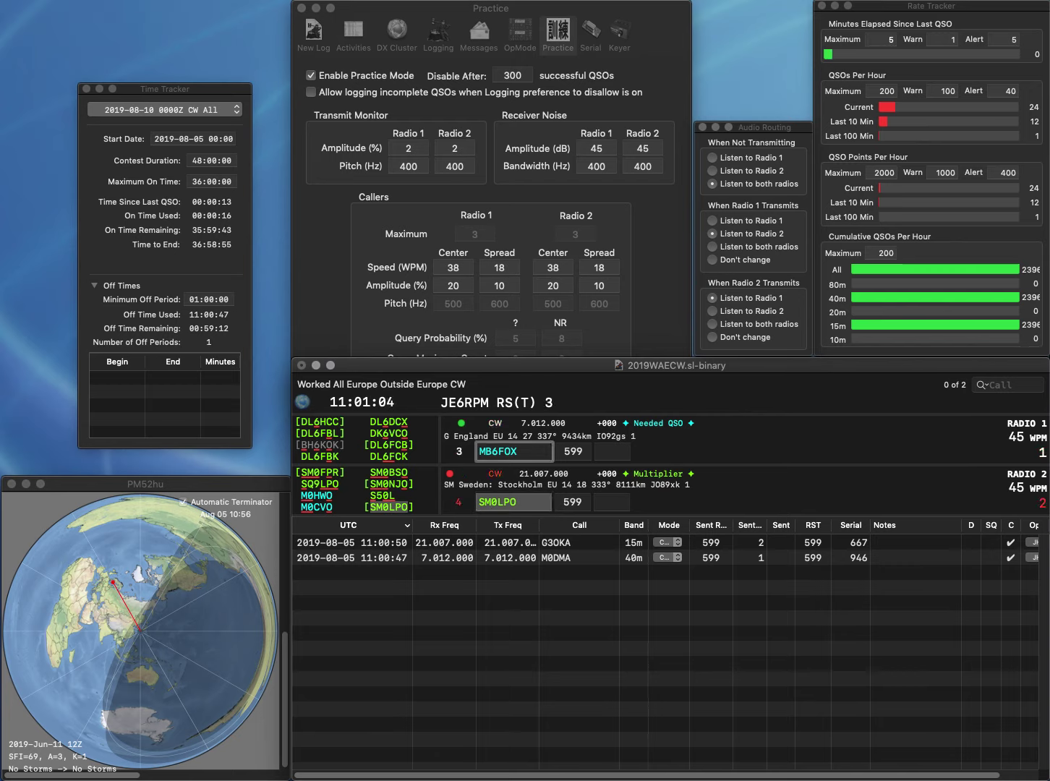
key(BackSpace)
key(BackSpace)
text(G)
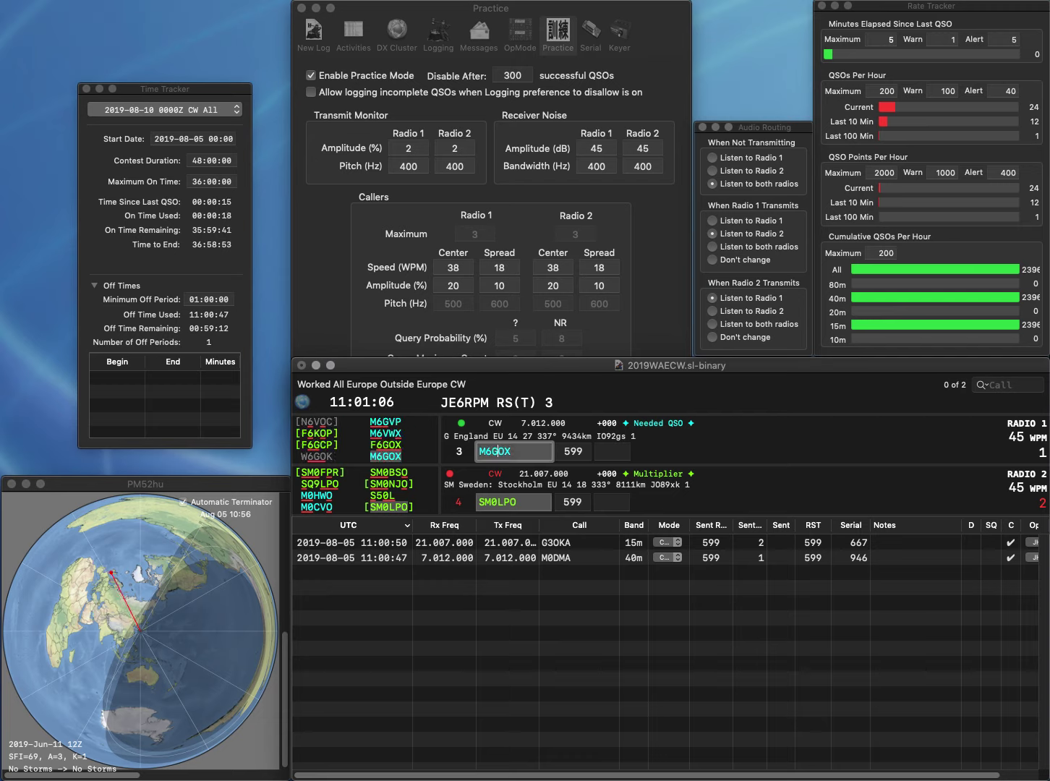
key(Return)
key(space)
key(space)
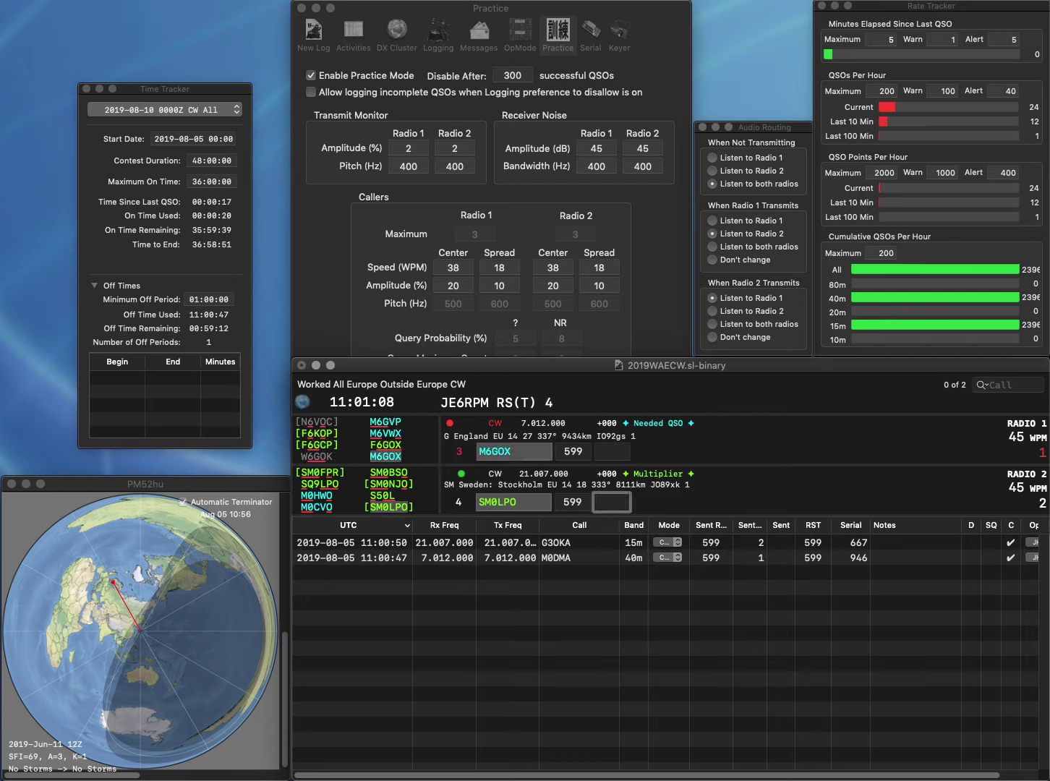
text(245)
key(Return)
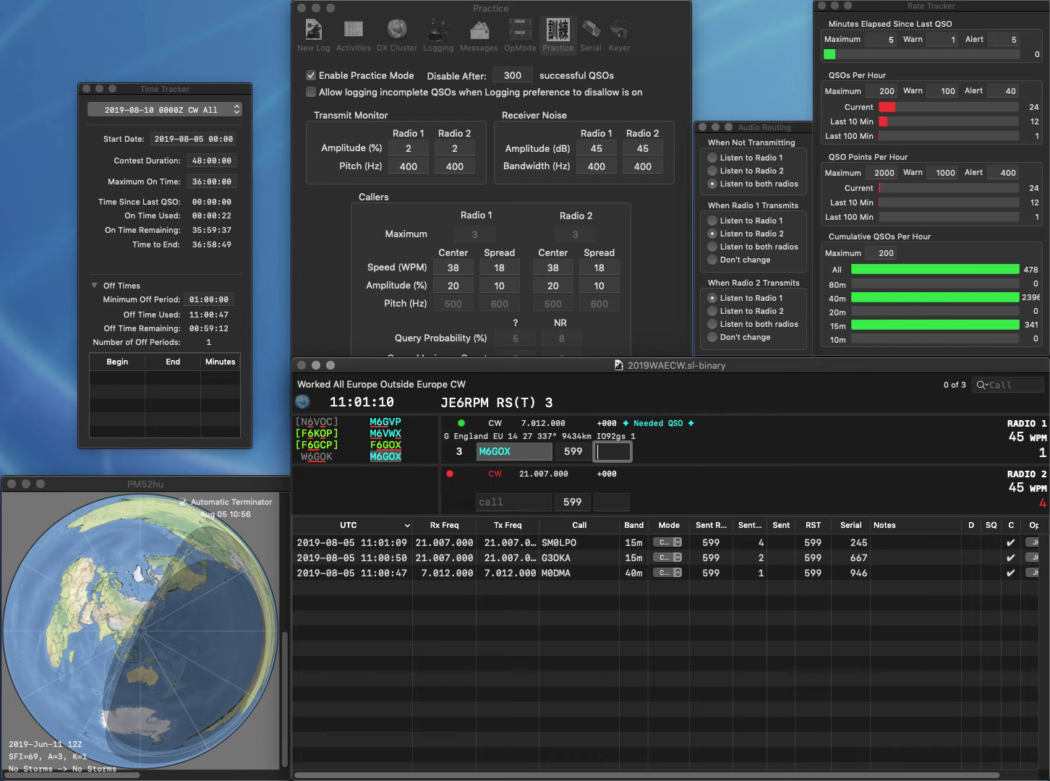
text(714)
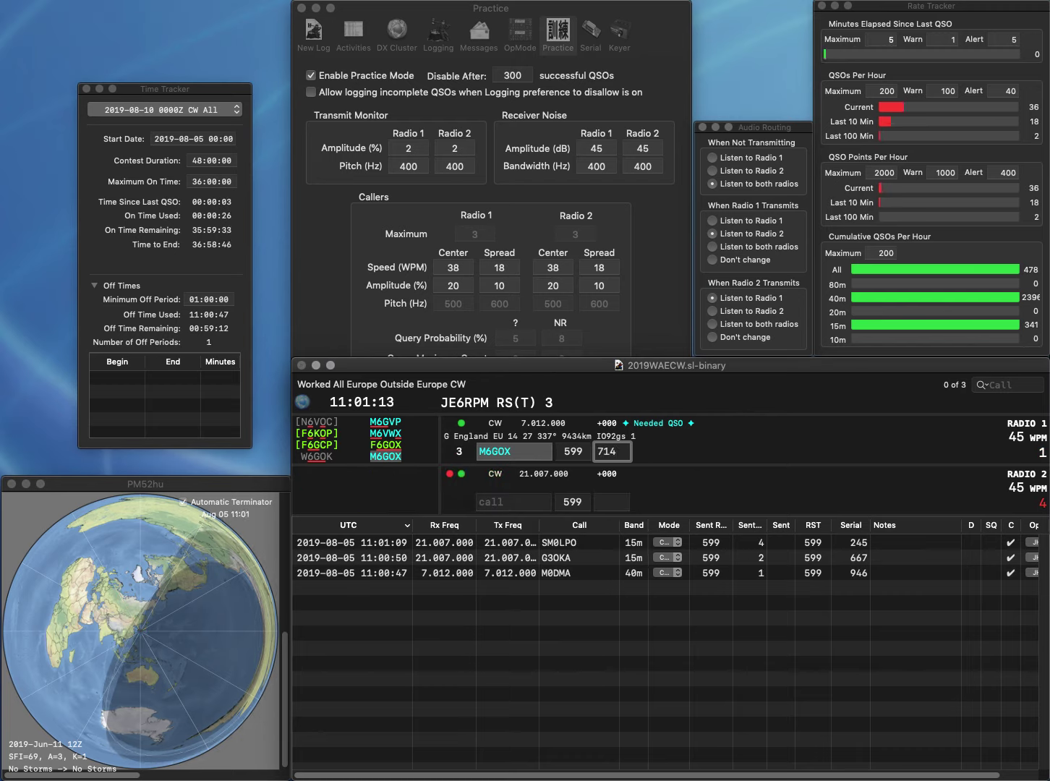
key(Return)
text(AA)
key(Return)
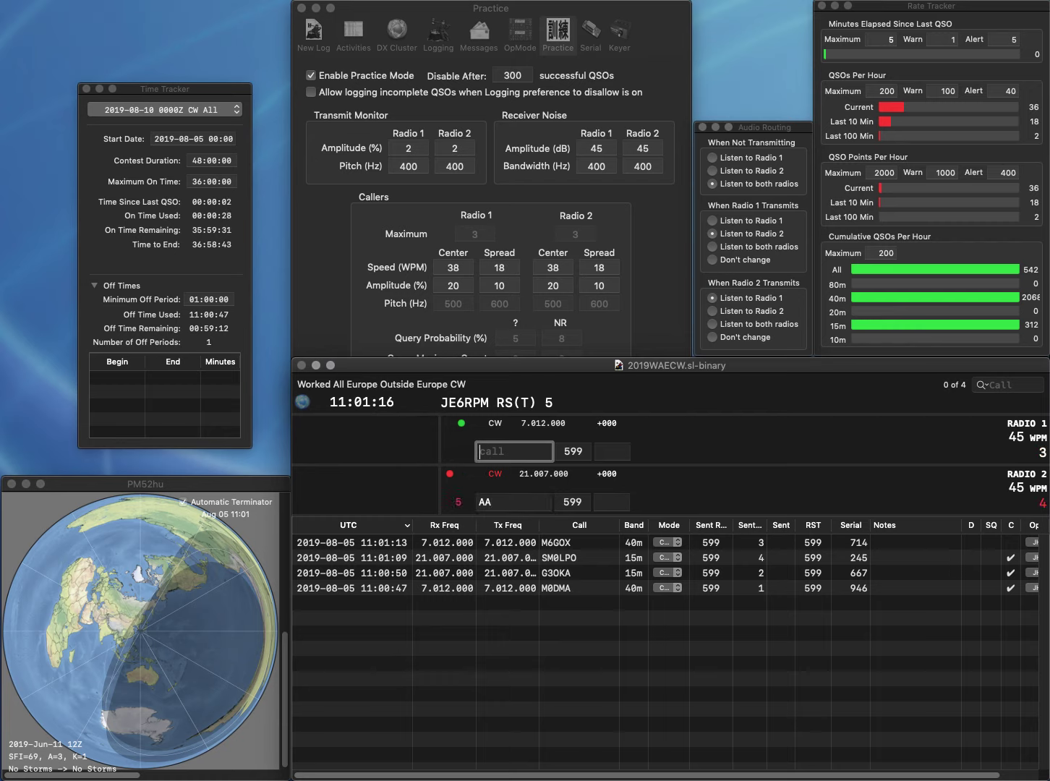
text(IU4FIT)
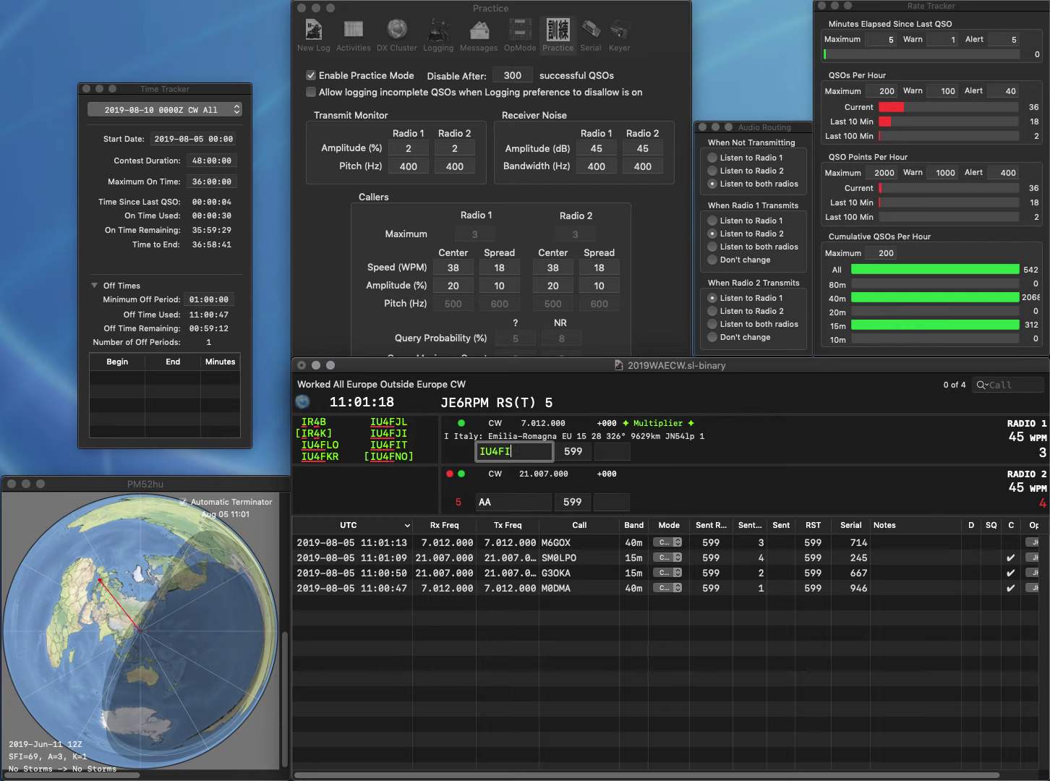
text(N4)
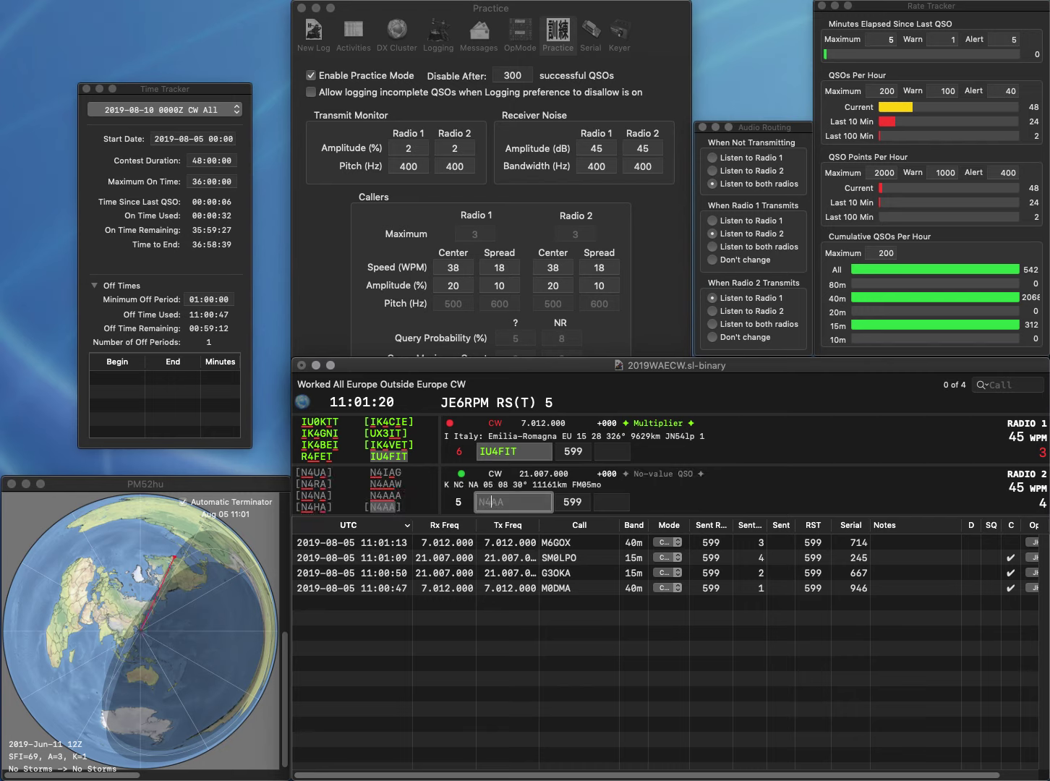
text(R)
Extend the partial Radio 2 call to RN4AA and send it, and log IU4FIT on Radio 1 with received serial 805
key(Return)
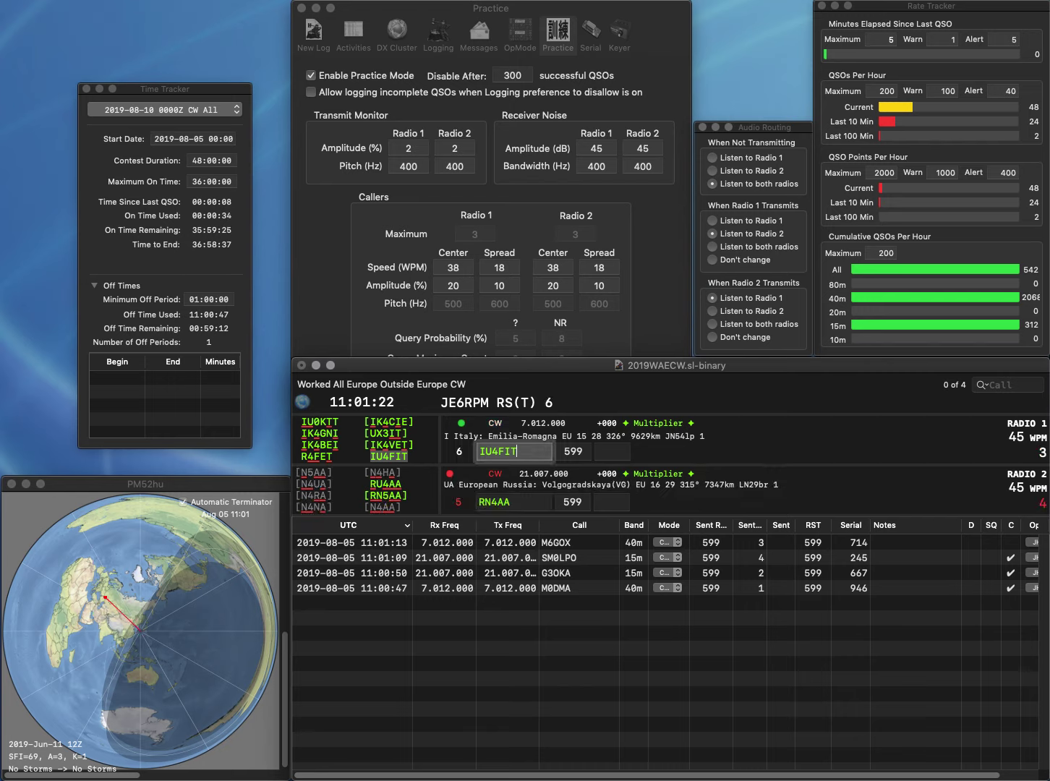
text(805)
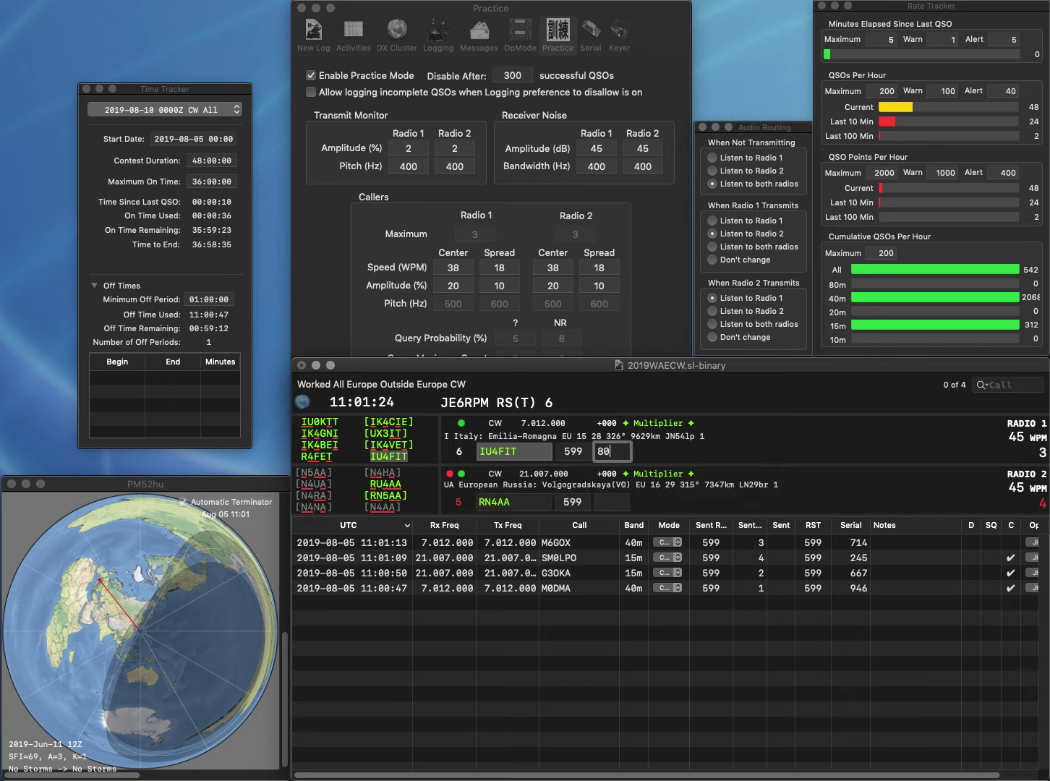
key(Return)
Correct the Radio 2 call to RN5AA and send the exchange again
key(Right)
key(Right)
key(BackSpace)
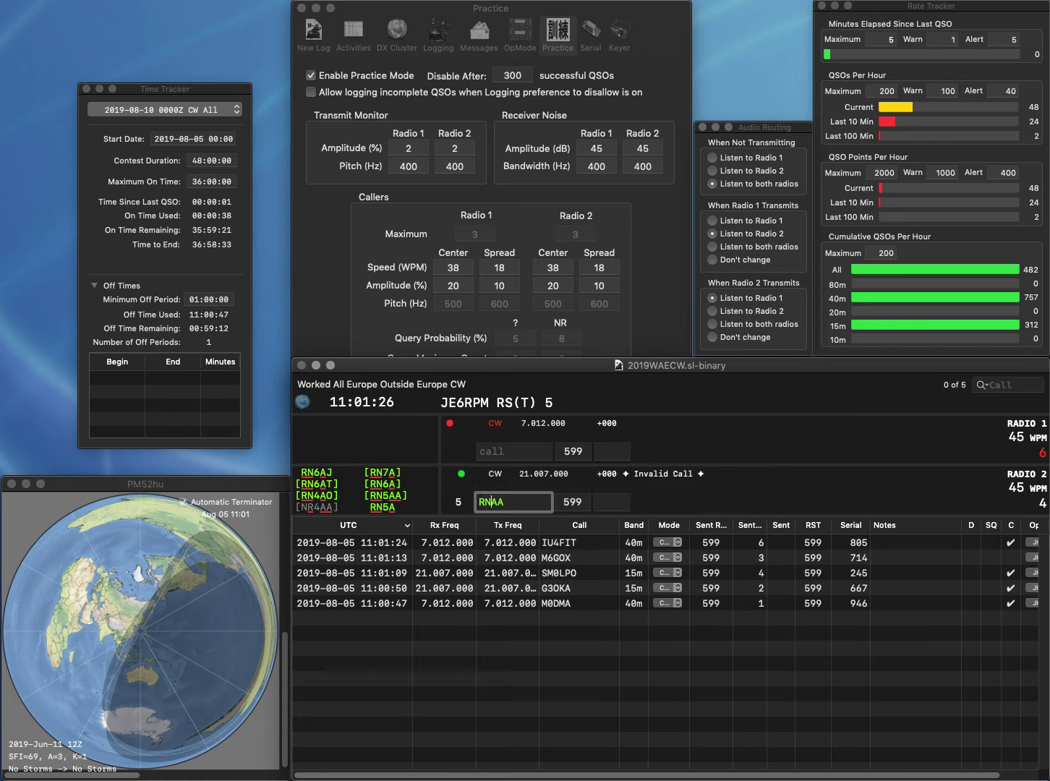
text(5)
key(Return)
text(ONHX)
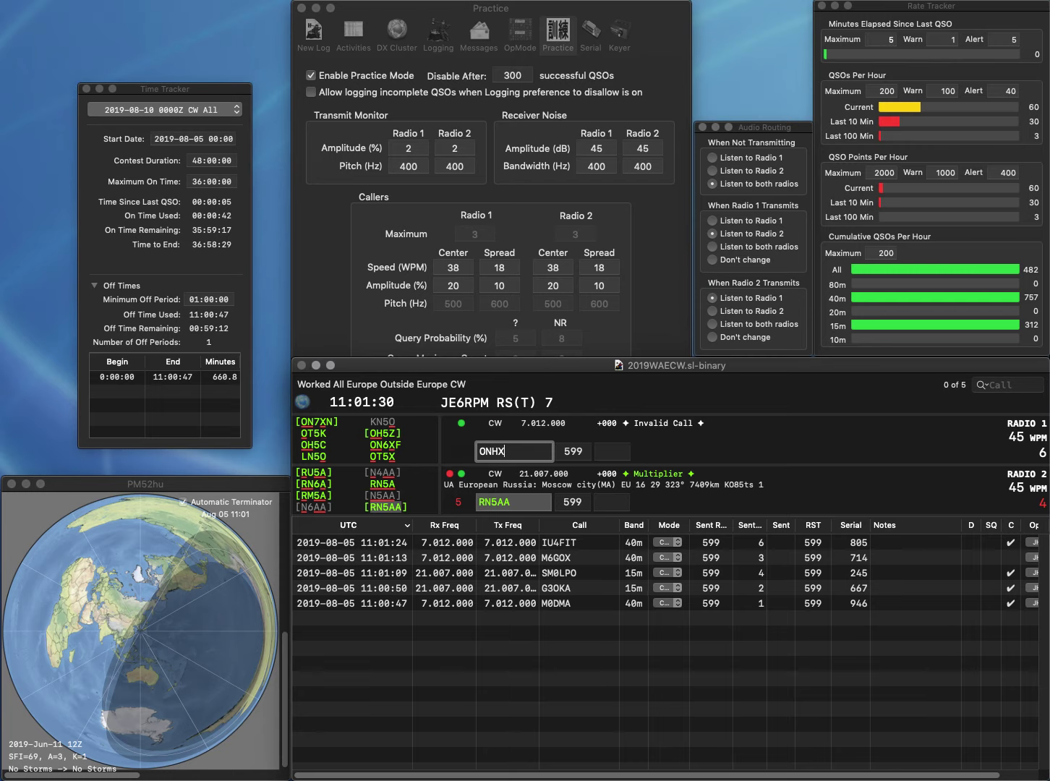
key(Return)
text(113)
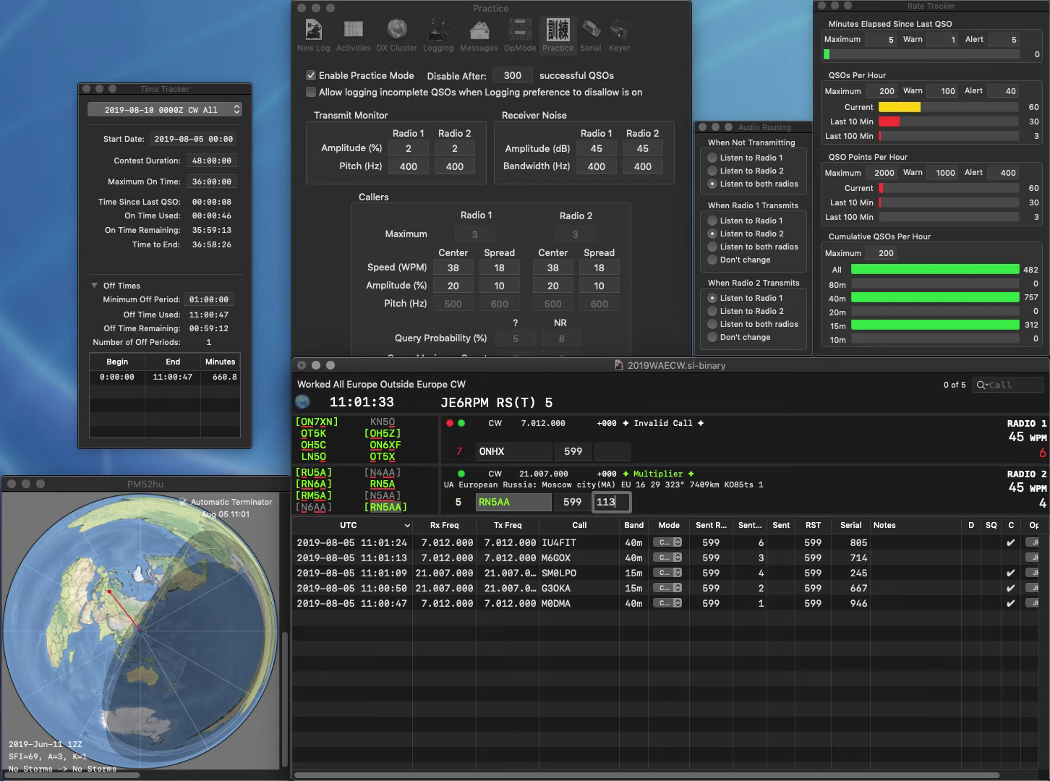
key(Return)
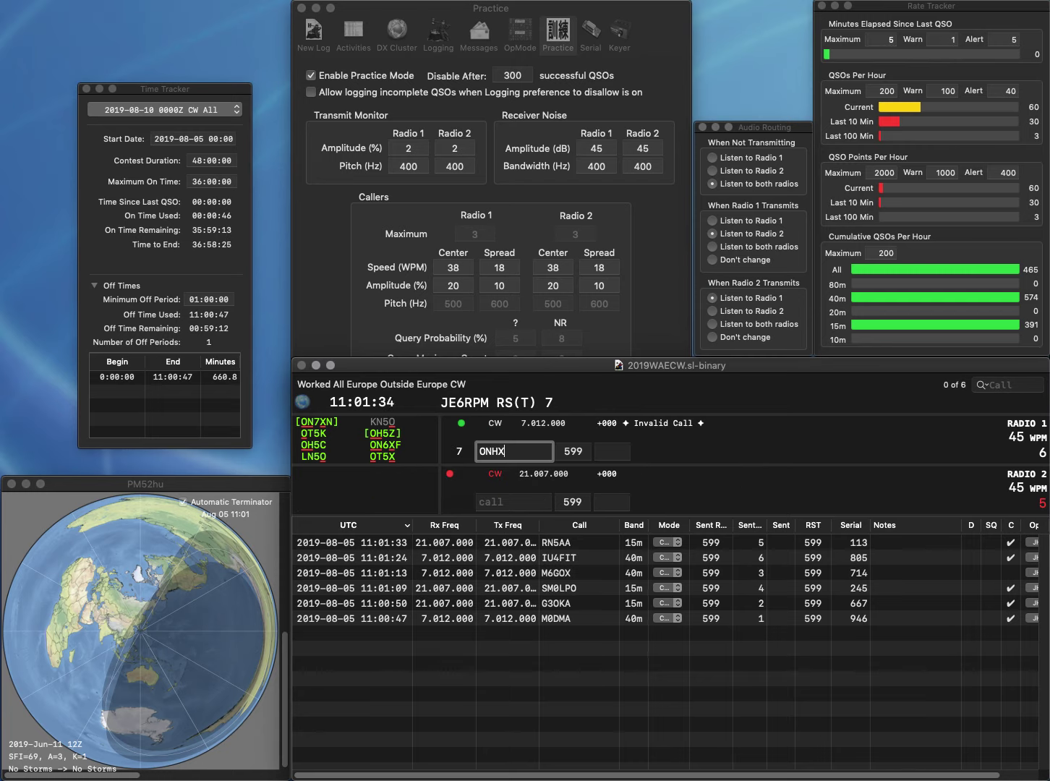
Correct the Radio 1 call to ON6HX and answer the caller M6V on Radio 2
text(6)
key(Return)
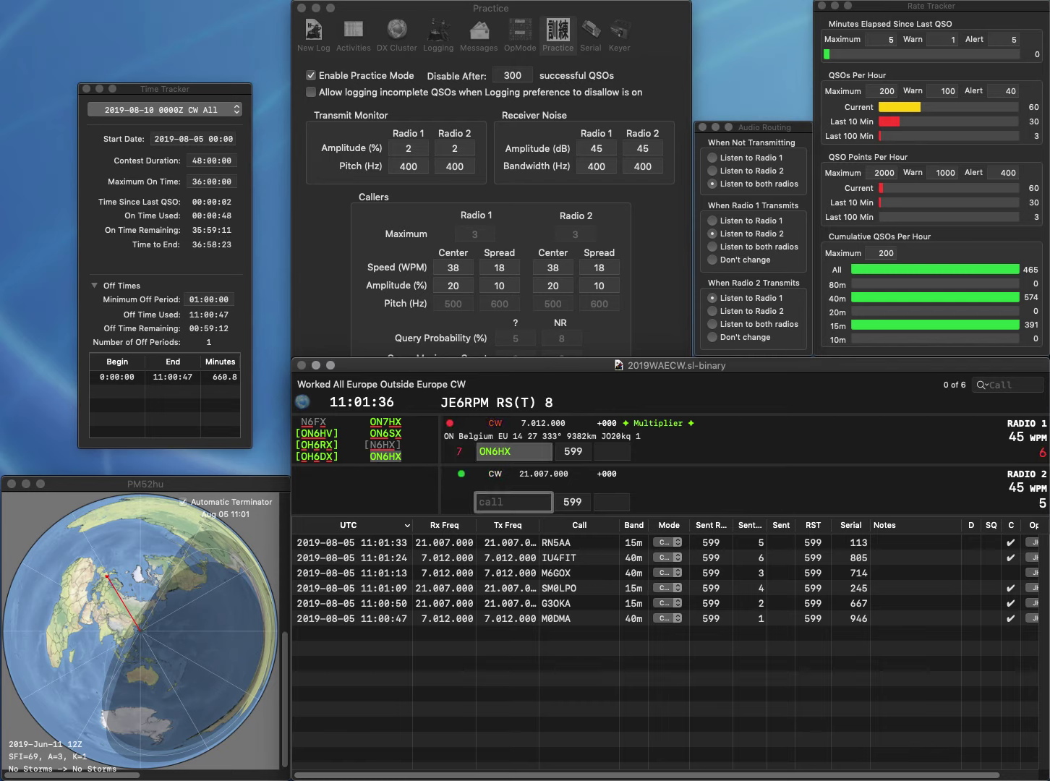
text(M6V)
key(Return)
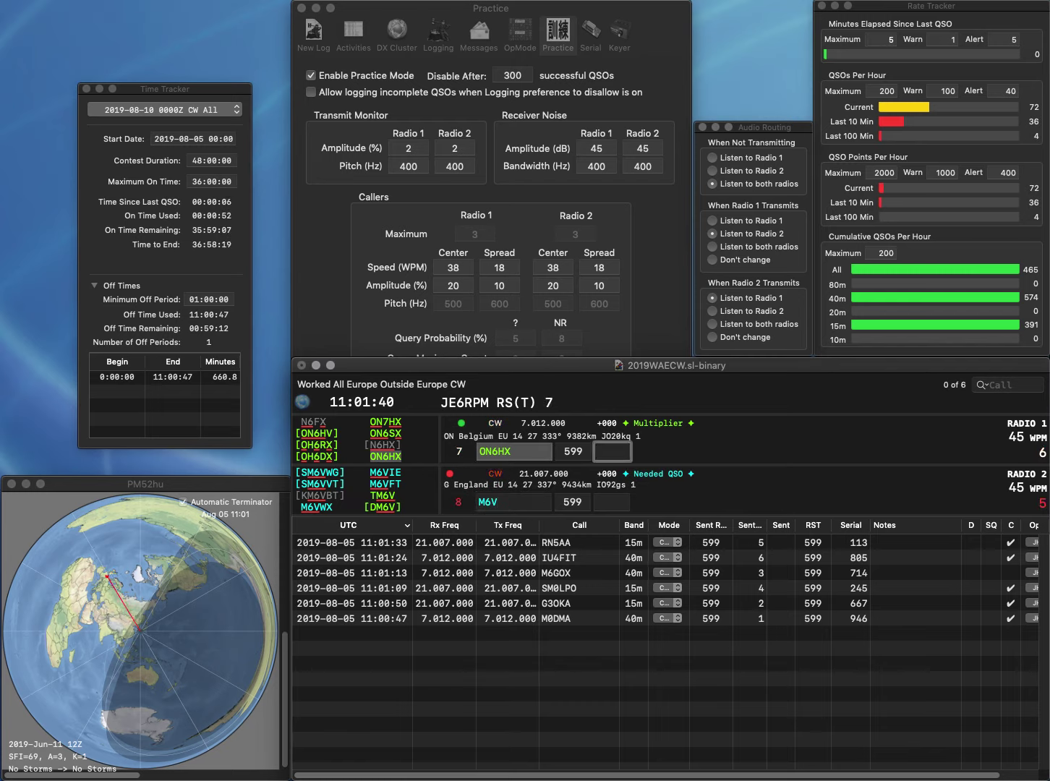
text(647)
key(Return)
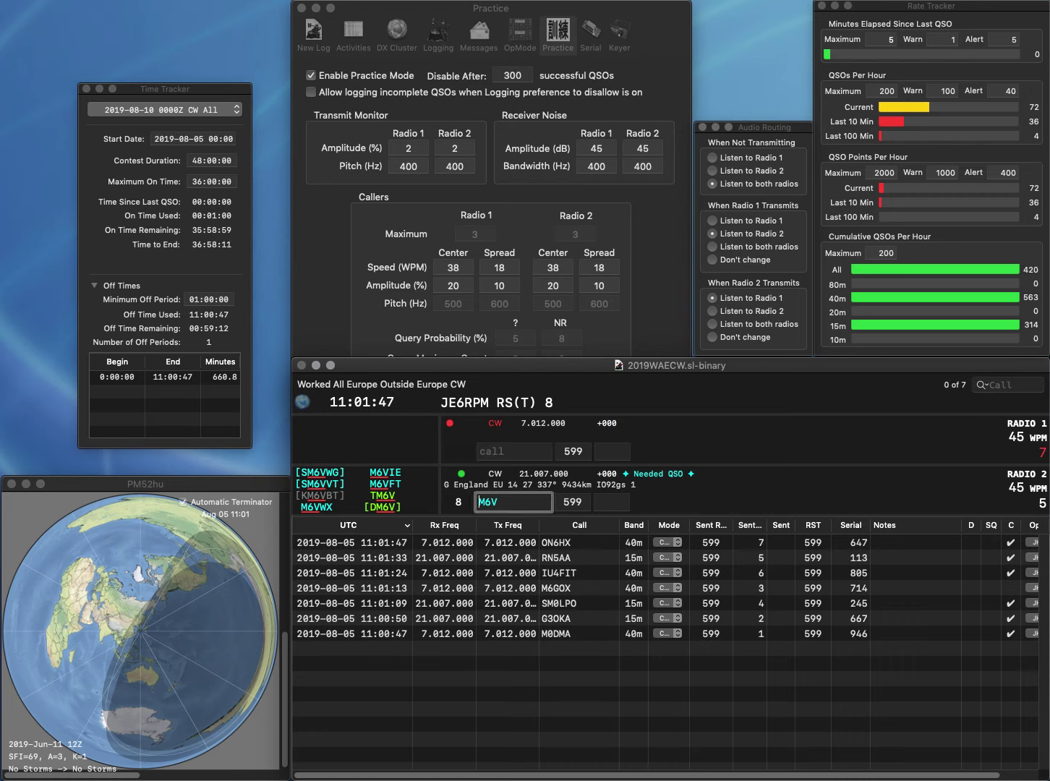
text(D)
key(Return)
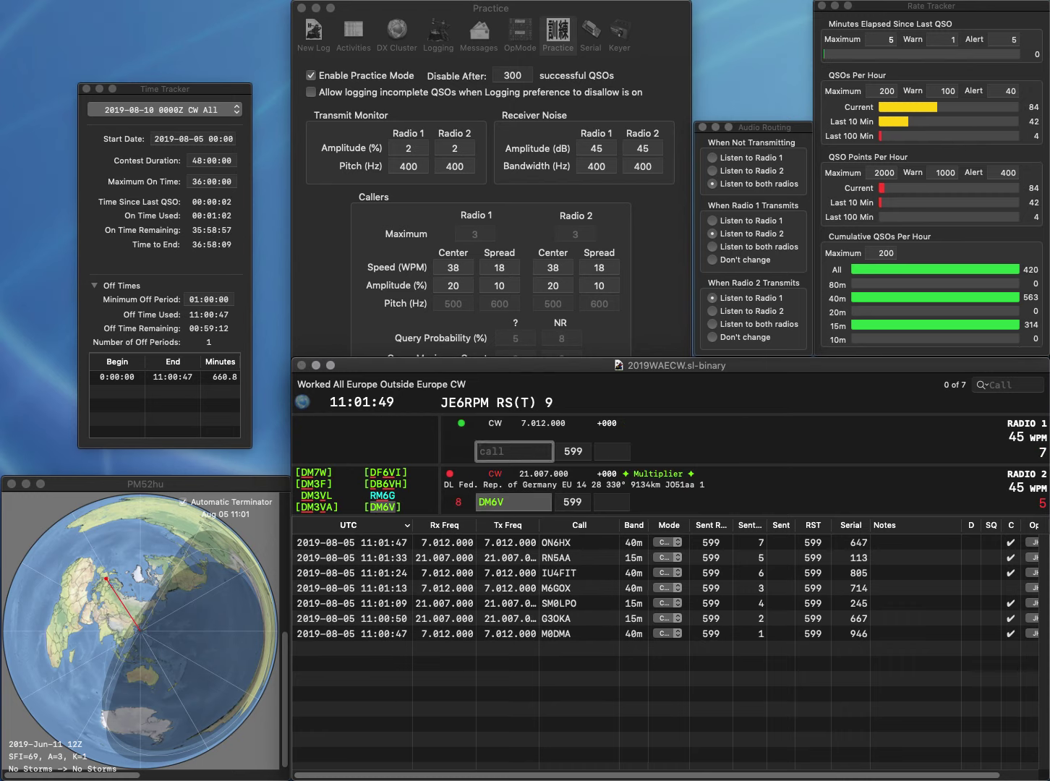
text(DO9VK)
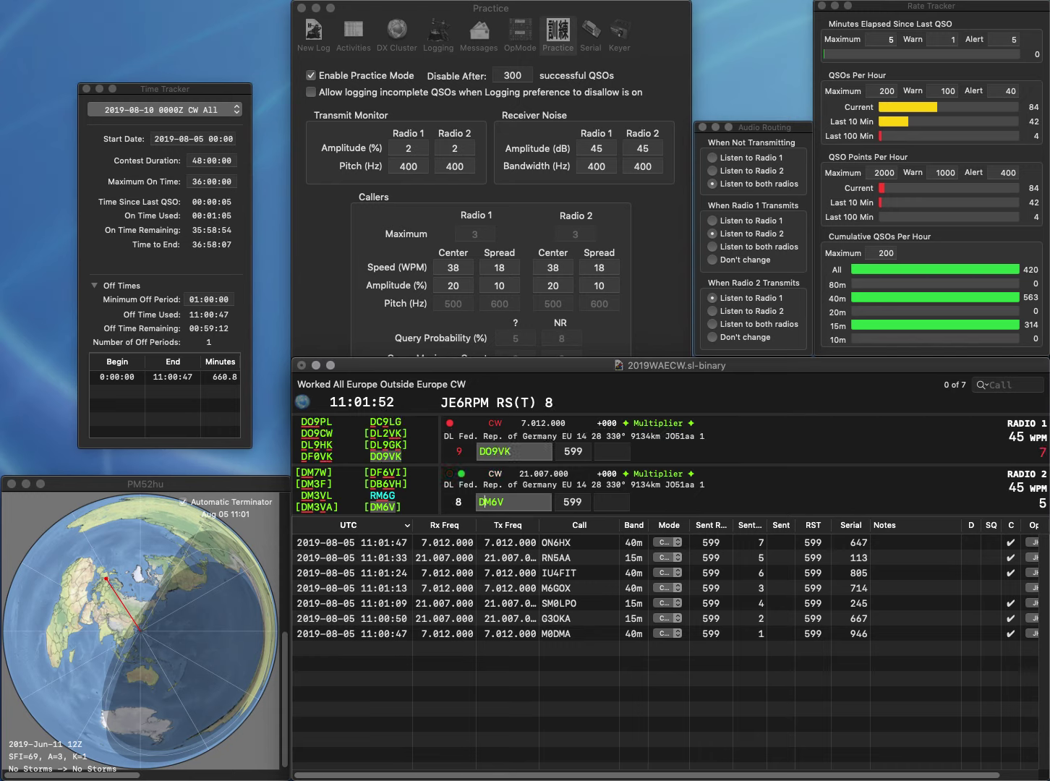
key(Return)
key(Return)
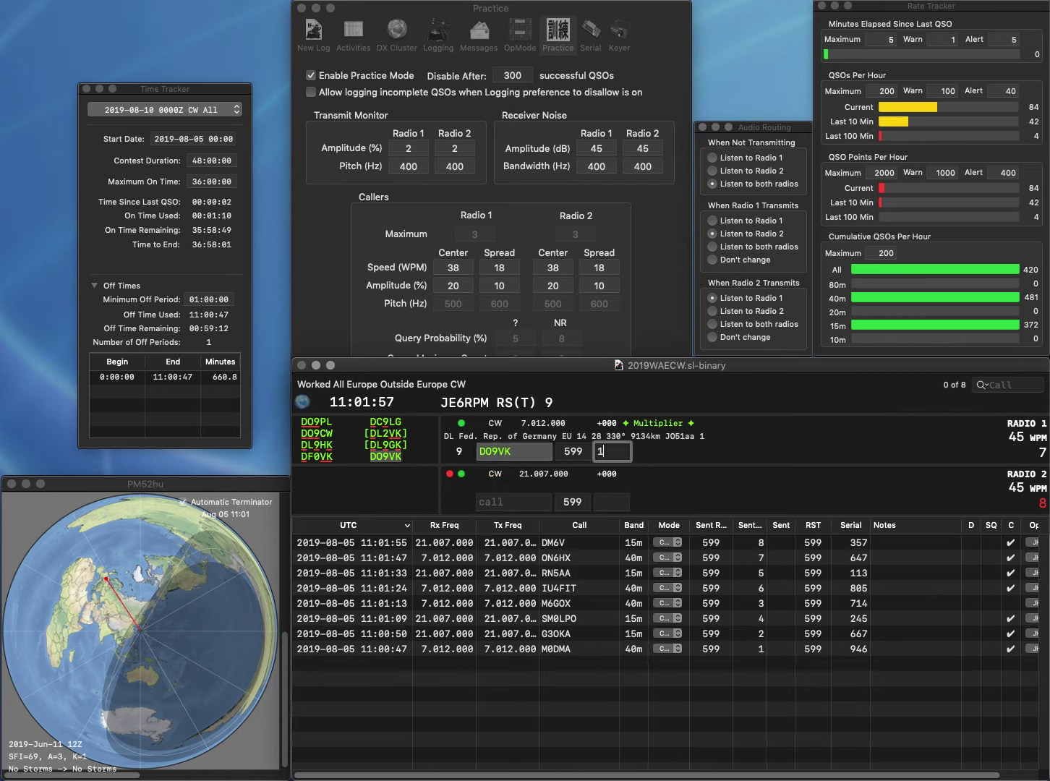
Log DO9VK on Radio 1 with received serial 108
key(Return)
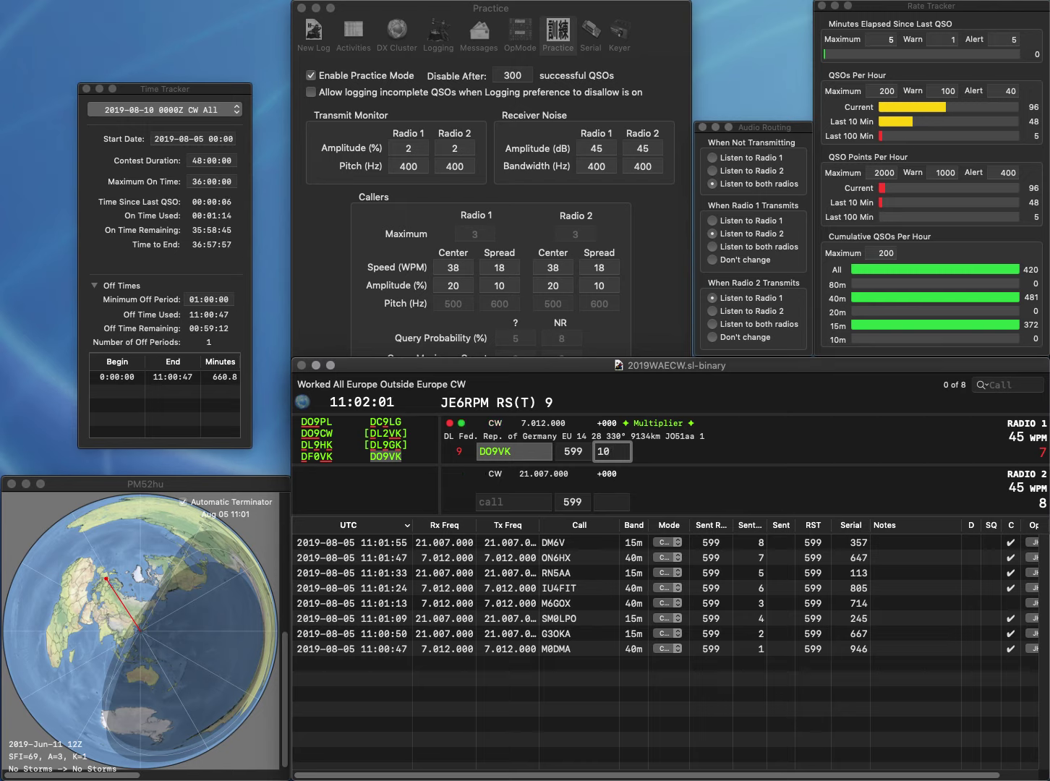
text(8)
key(Return)
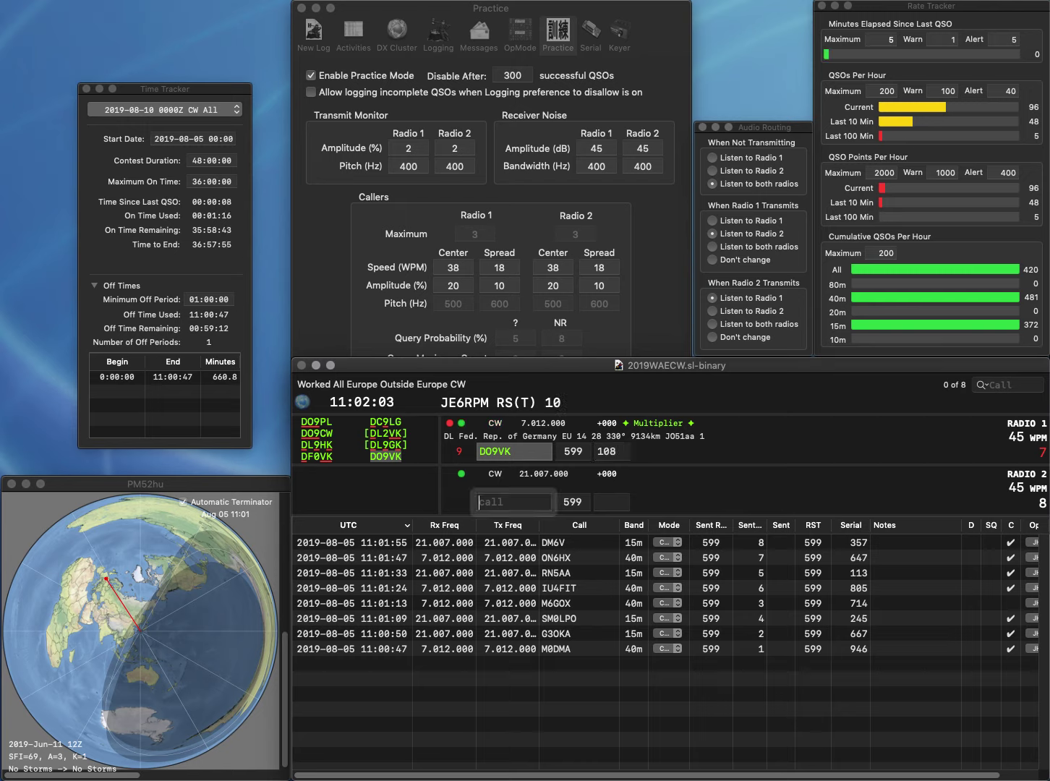
Enter the caller DB2BJT on Radio 2 and send the exchange
text(D)
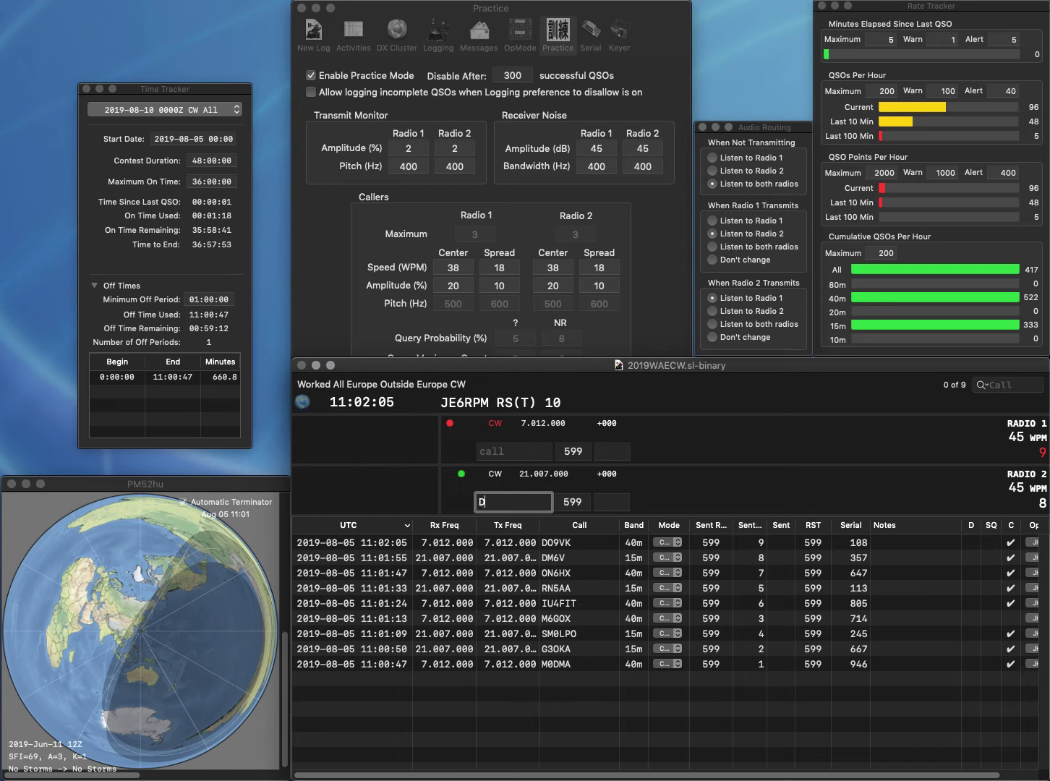
text(B2BJT)
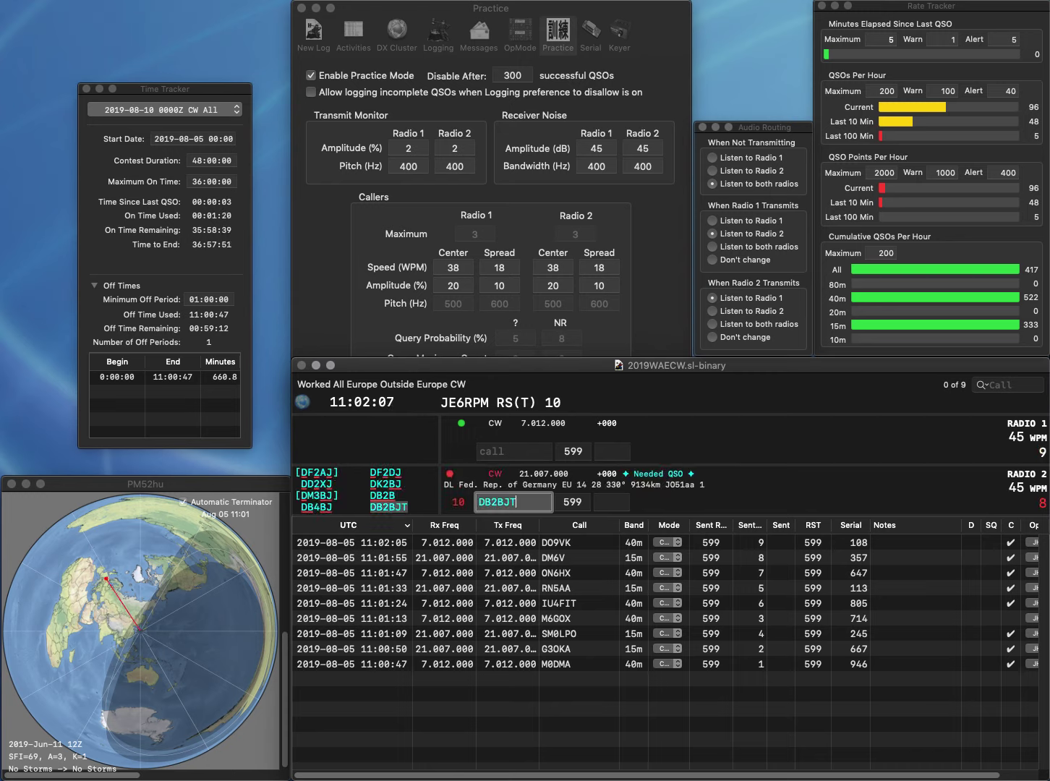
key(Return)
Enter the caller on Radio 1 as DL0SMK, adding the DL prefix before 0SMK, and send the exchange
text(0SM)
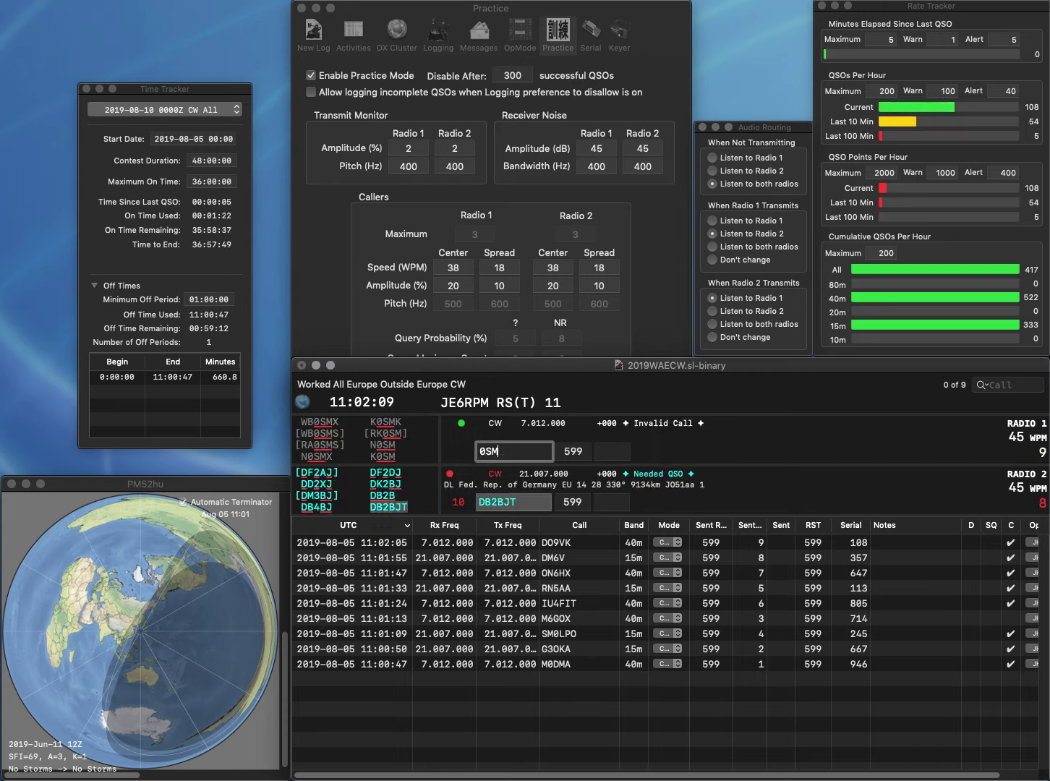
text(K)
key(Home)
text(SL)
key(BackSpace)
key(BackSpace)
text(DL)
key(Return)
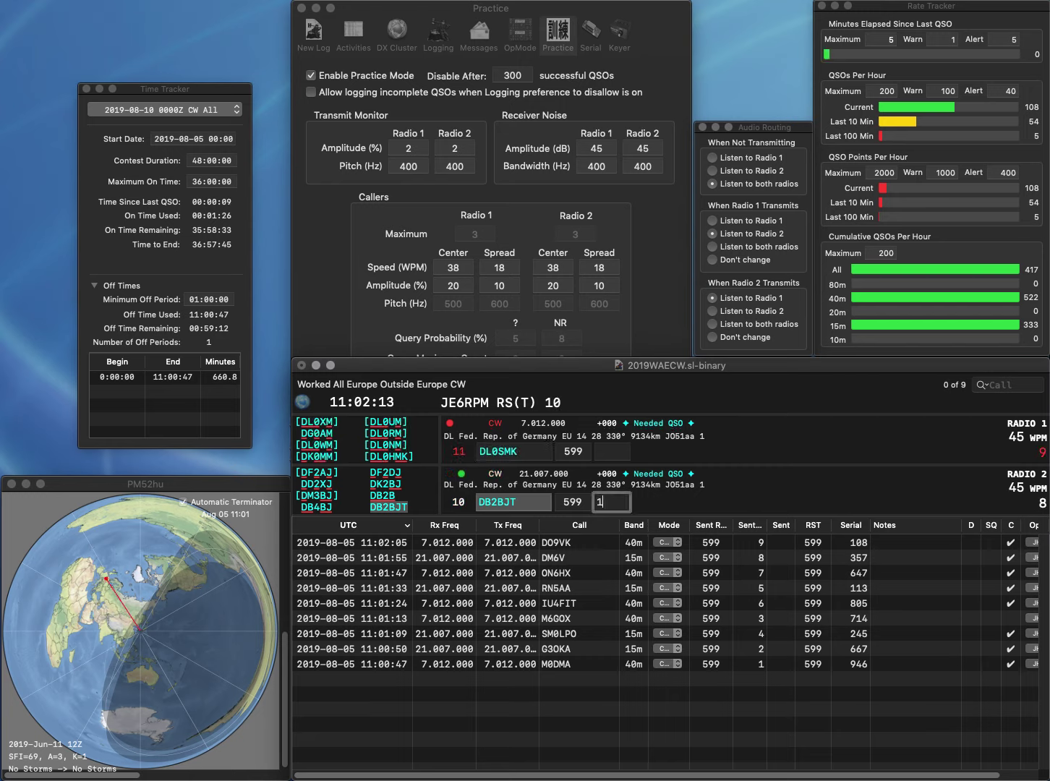
Log DB2BJT on Radio 2 with received serial 186 and correct the Radio 1 call to DL0HMK, resending the exchange
text(186)
key(Return)
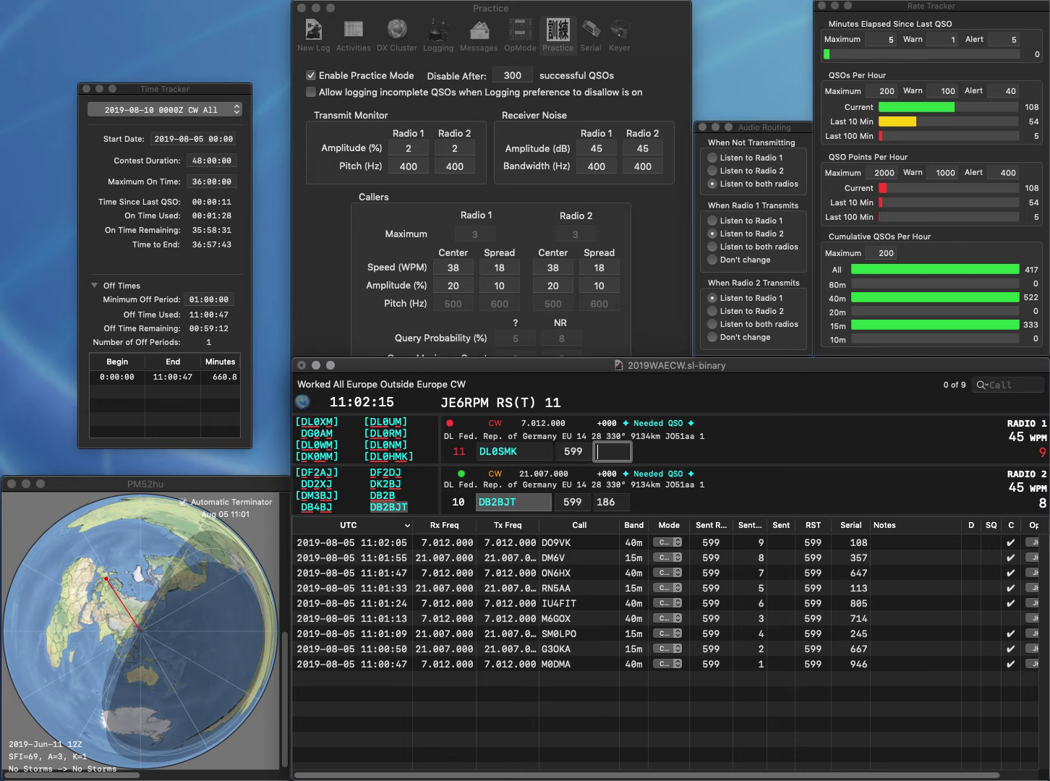
key(Delete)
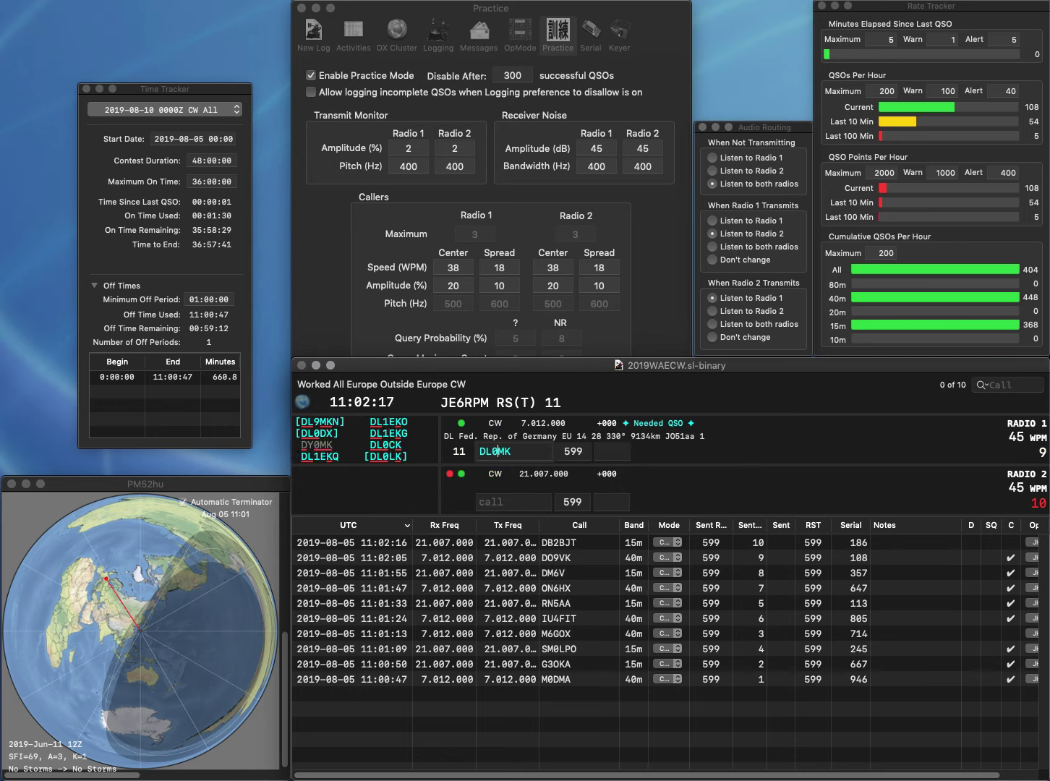
text(H)
key(Return)
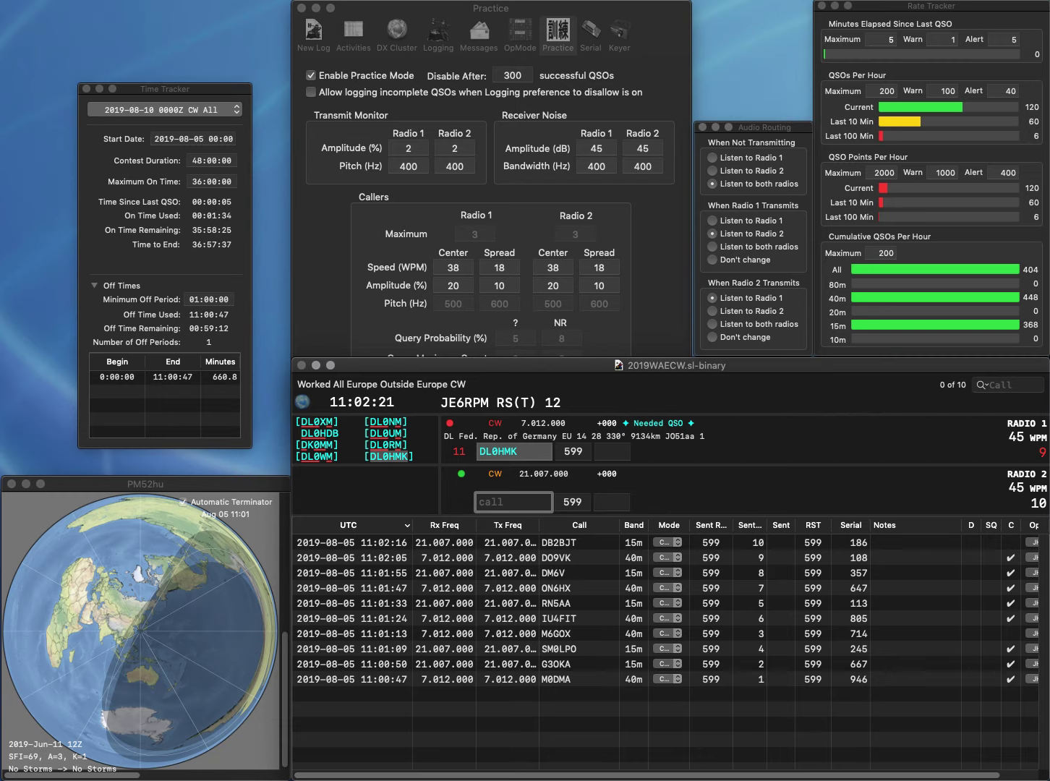
Call CQ on Radio 2, enter the partial call ZJF there and send it to the caller
key(Return)
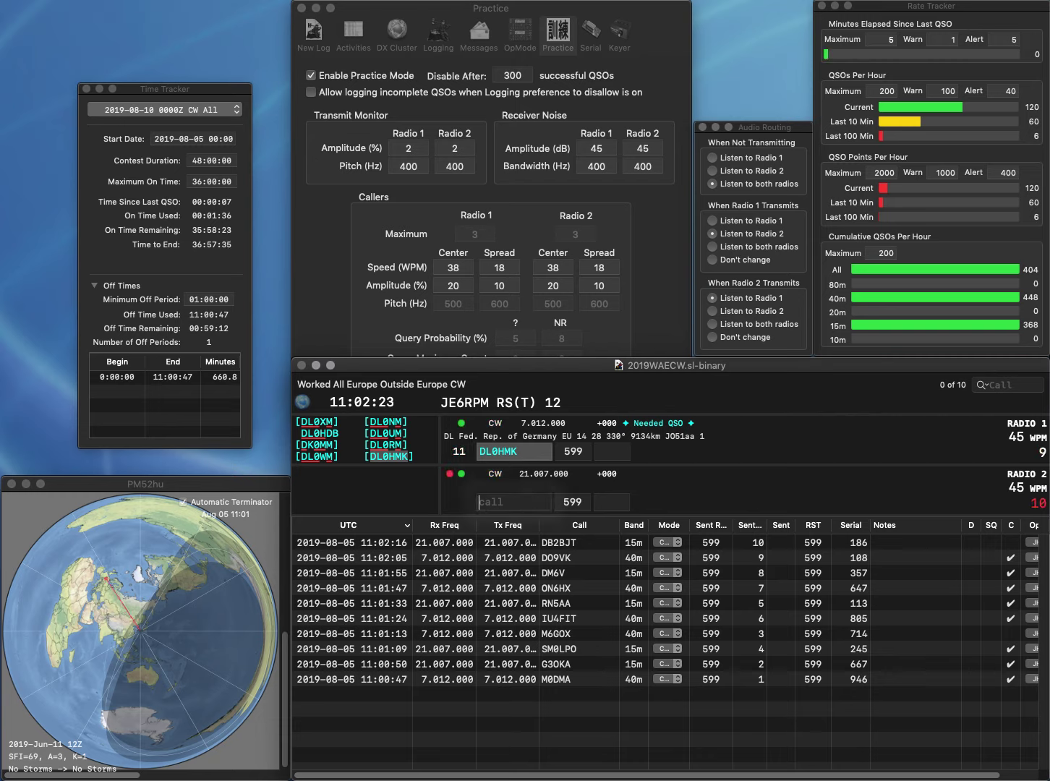
text(ZJF)
key(Return)
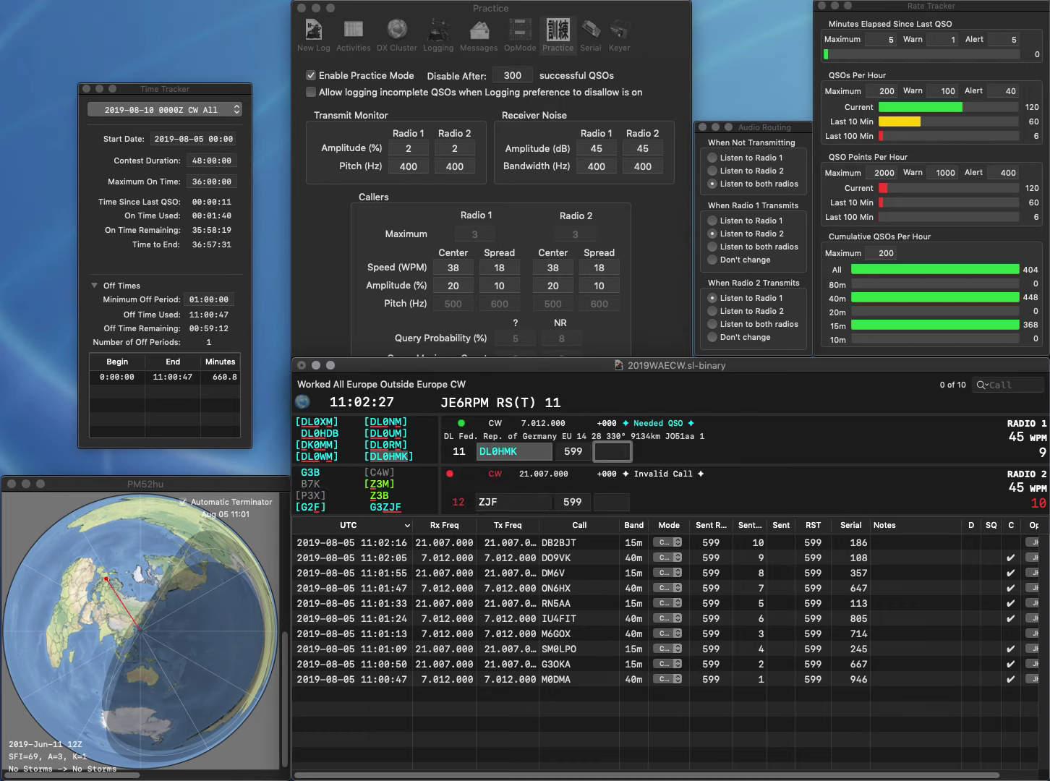
key(Return)
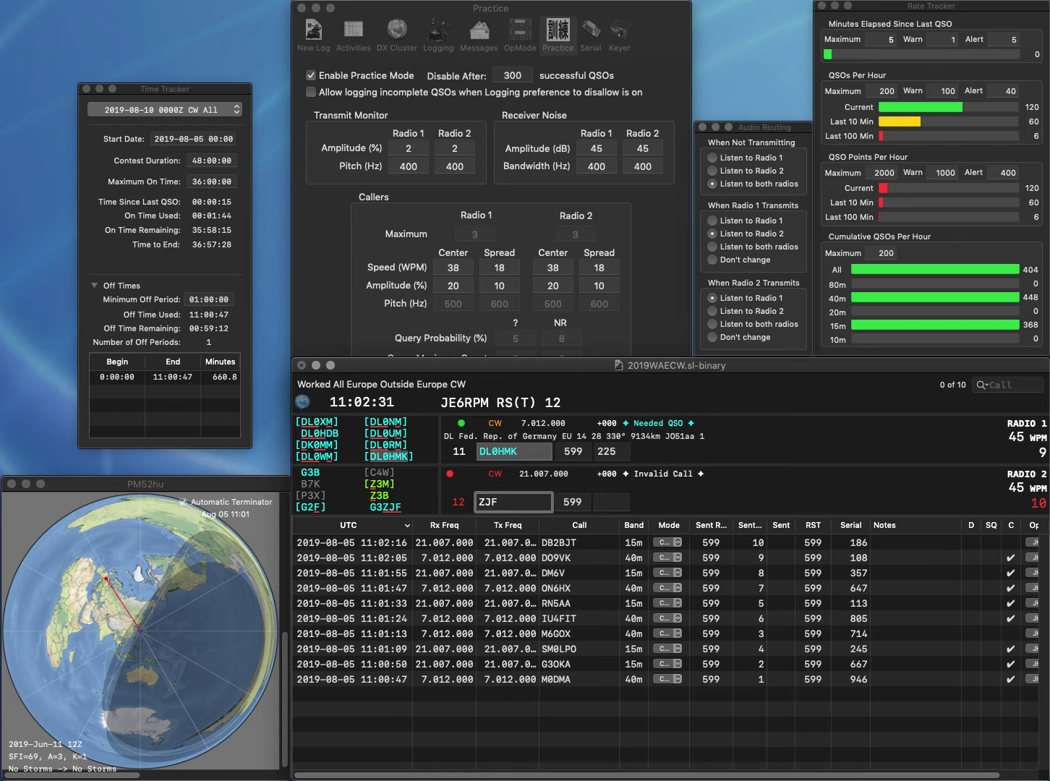
text(G3)
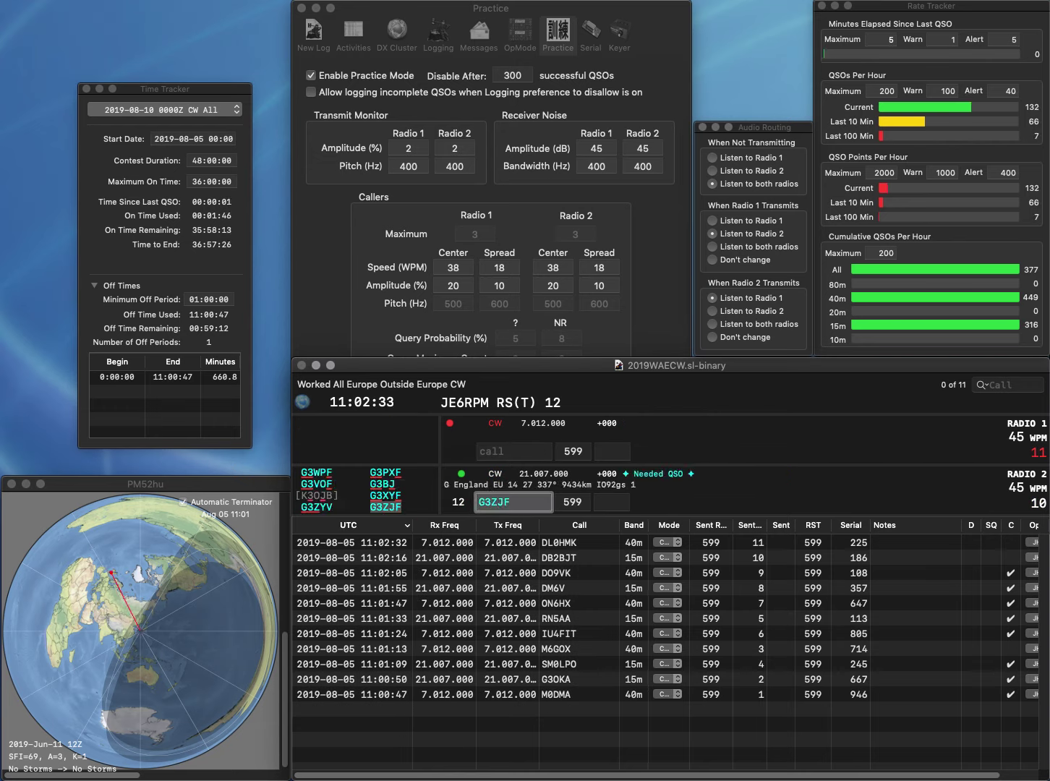
key(Return)
text(UR)
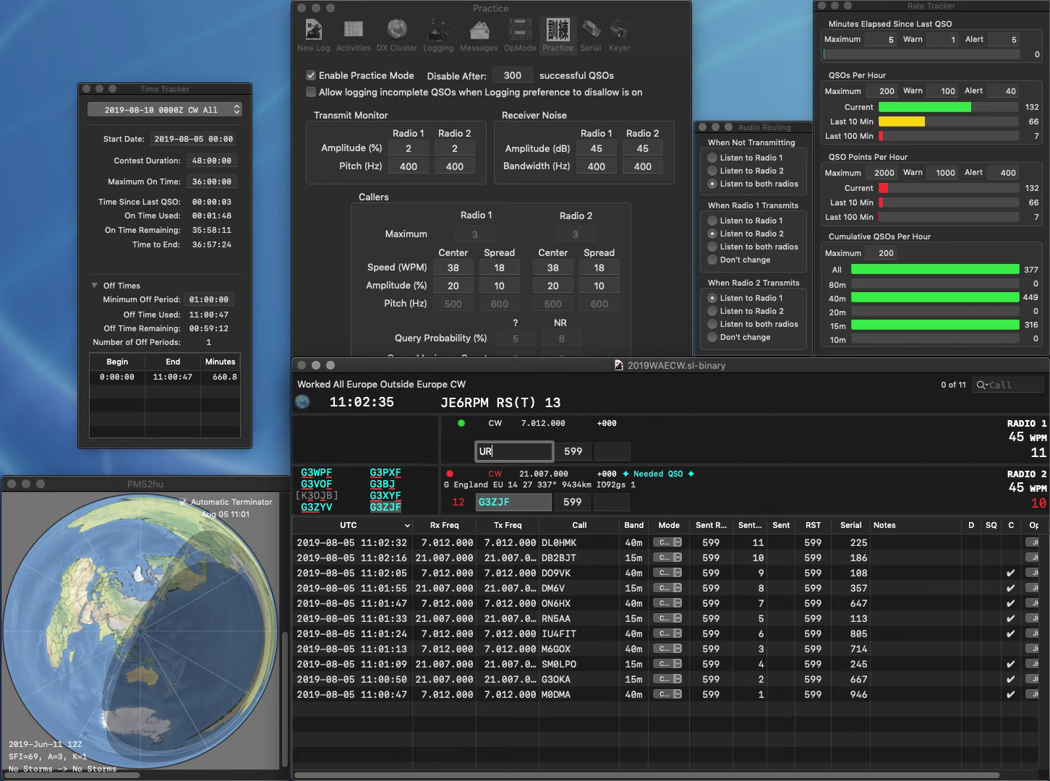
text(0IQ)
key(Return)
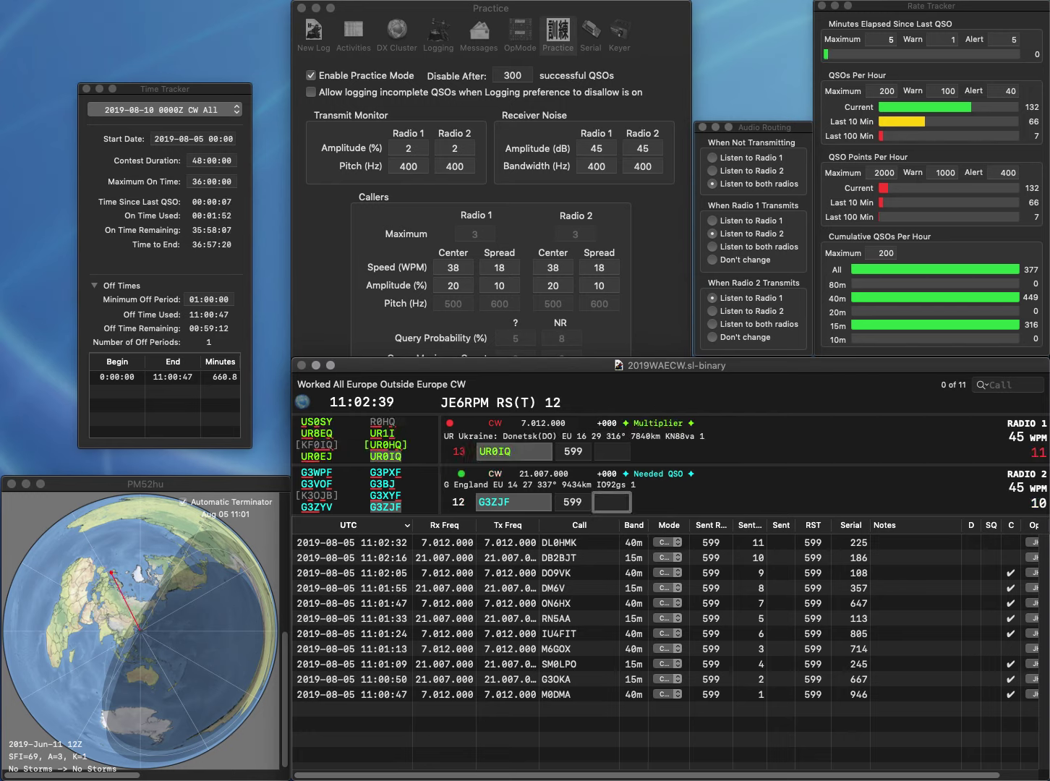
text(679)
key(Return)
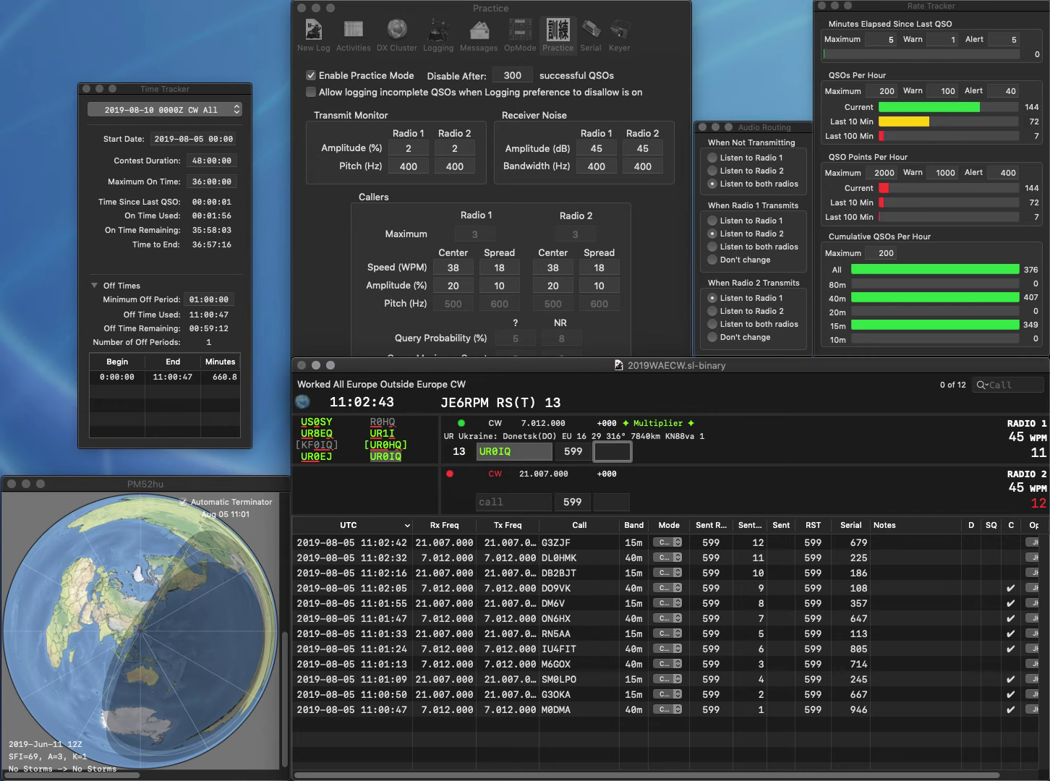
text(284)
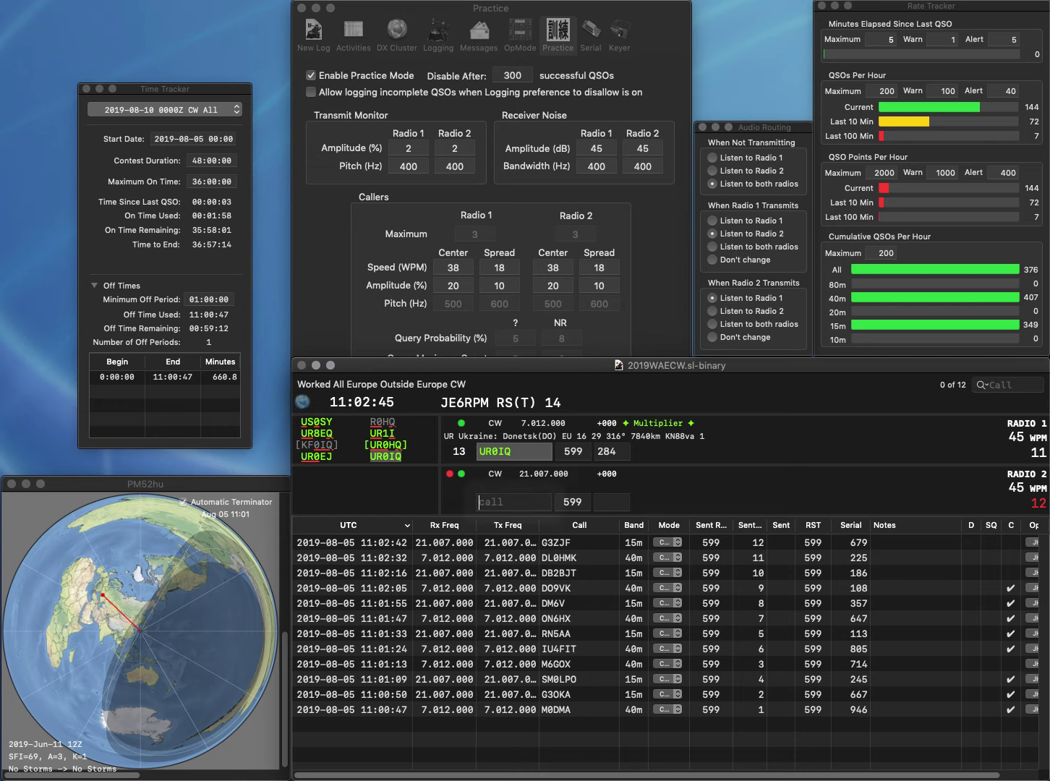
key(Return)
text(OE3KLU)
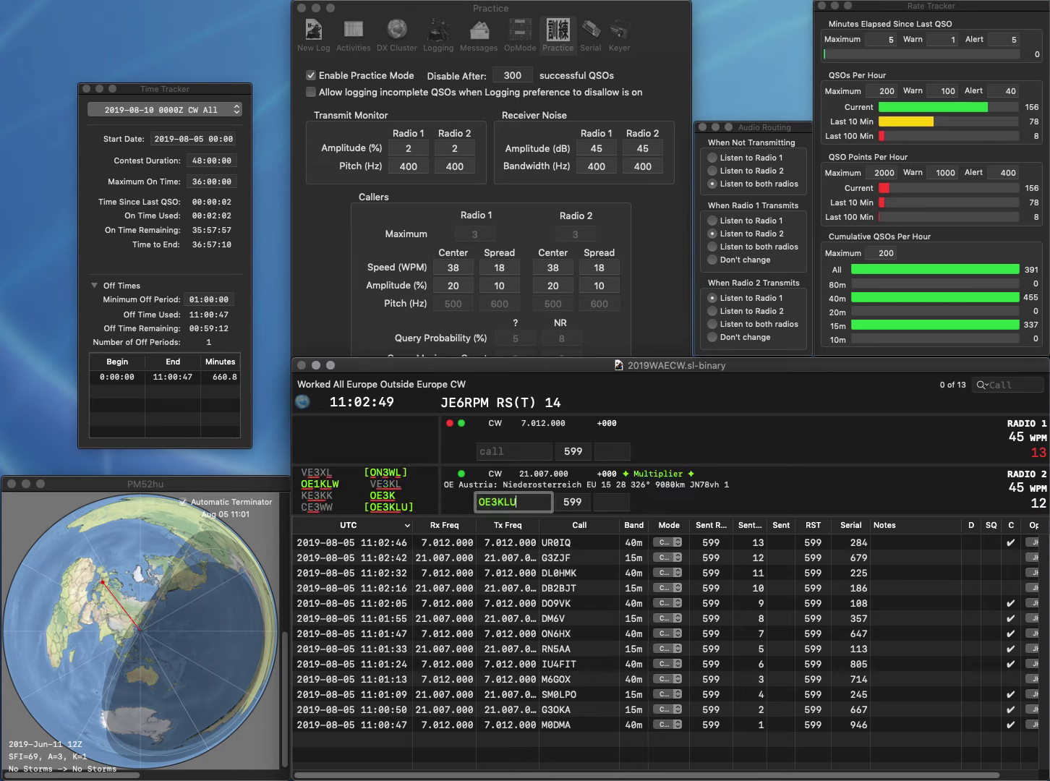
key(Return)
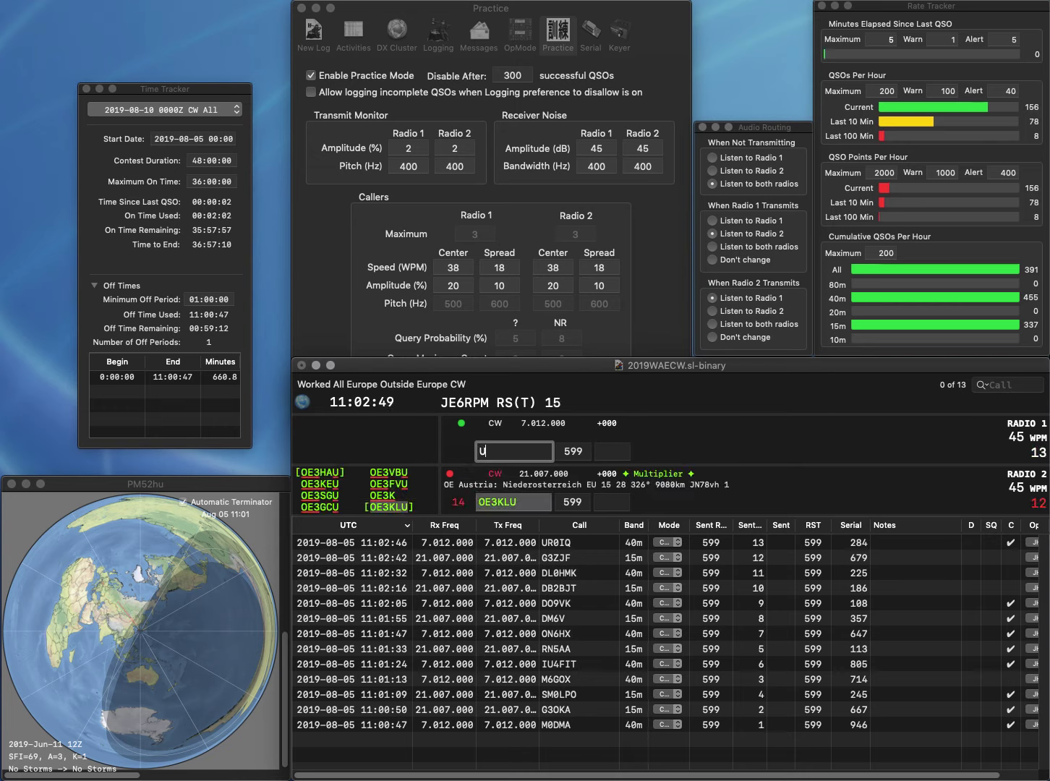
text(UR7QA)
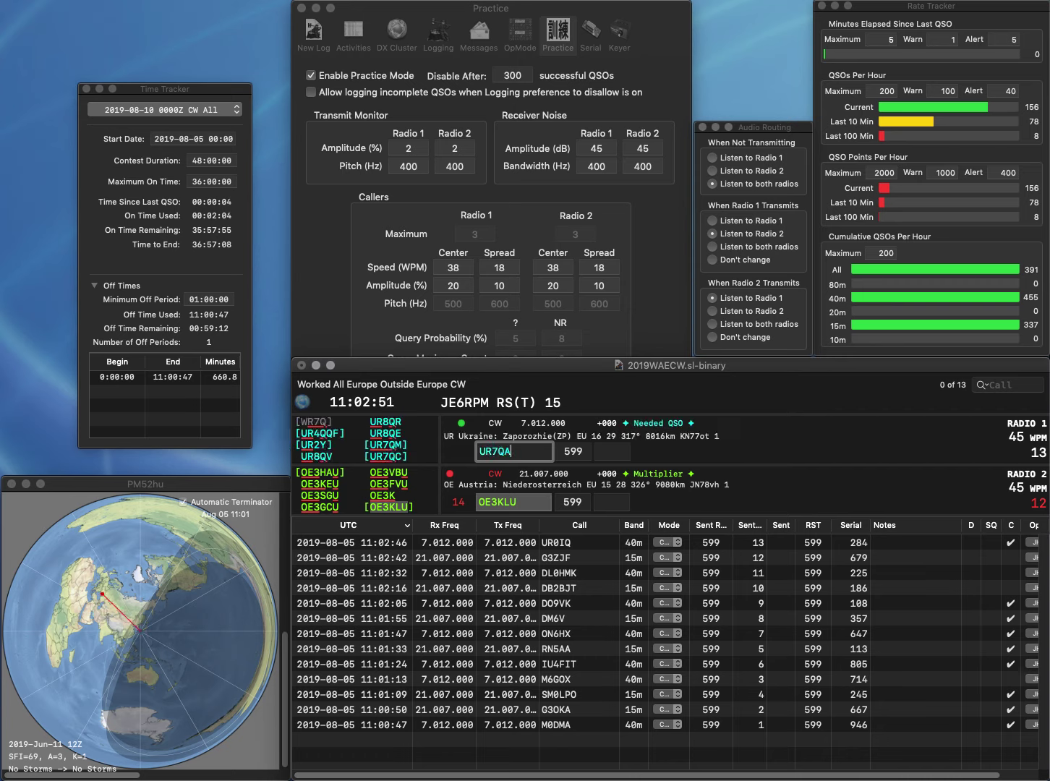
key(Return)
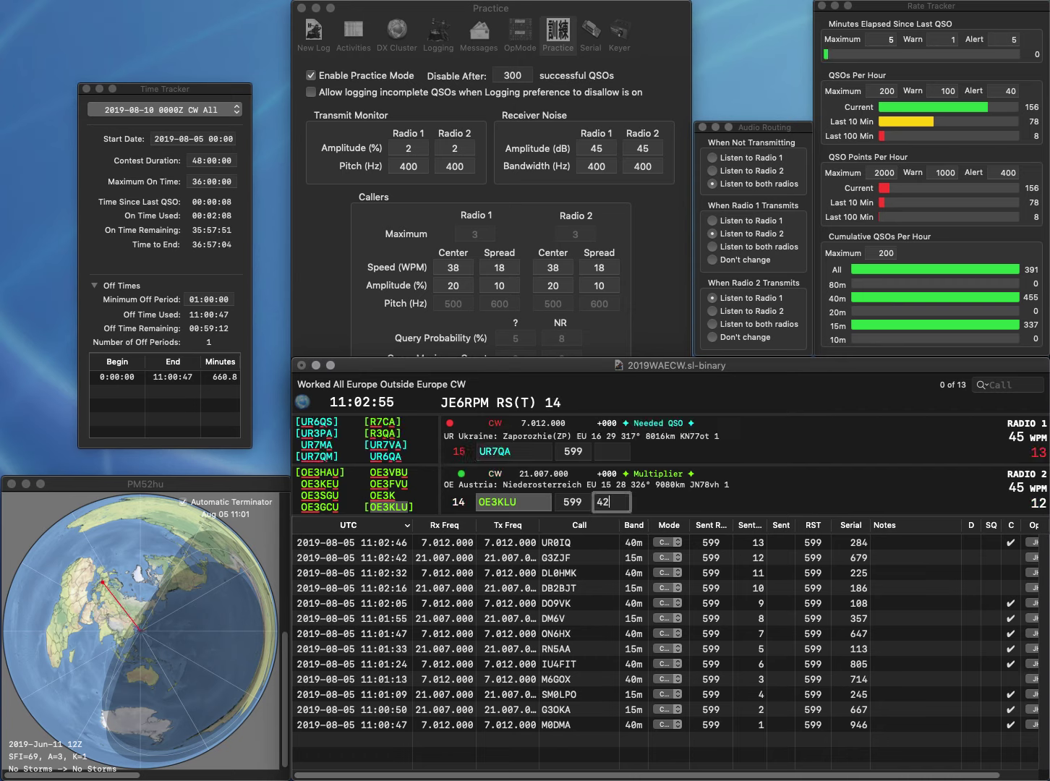
text(42)
key(Return)
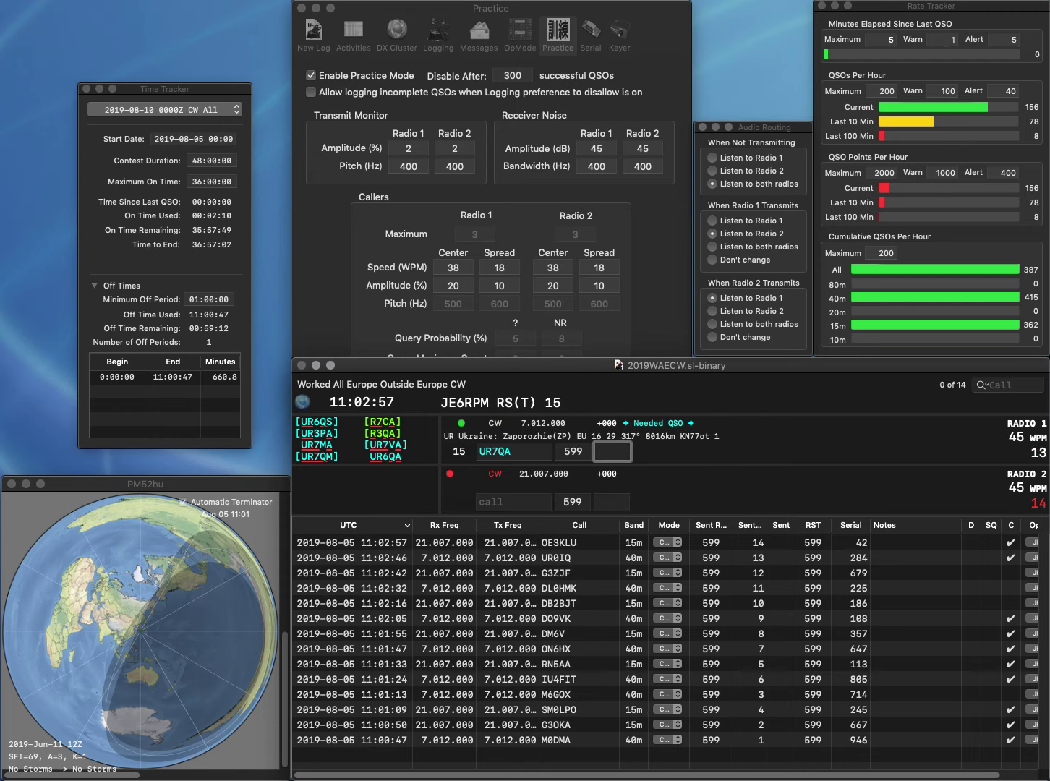
key(Tab)
key(Left)
key(Left)
key(BackSpace)
text(6)
key(Return)
text(SP1)
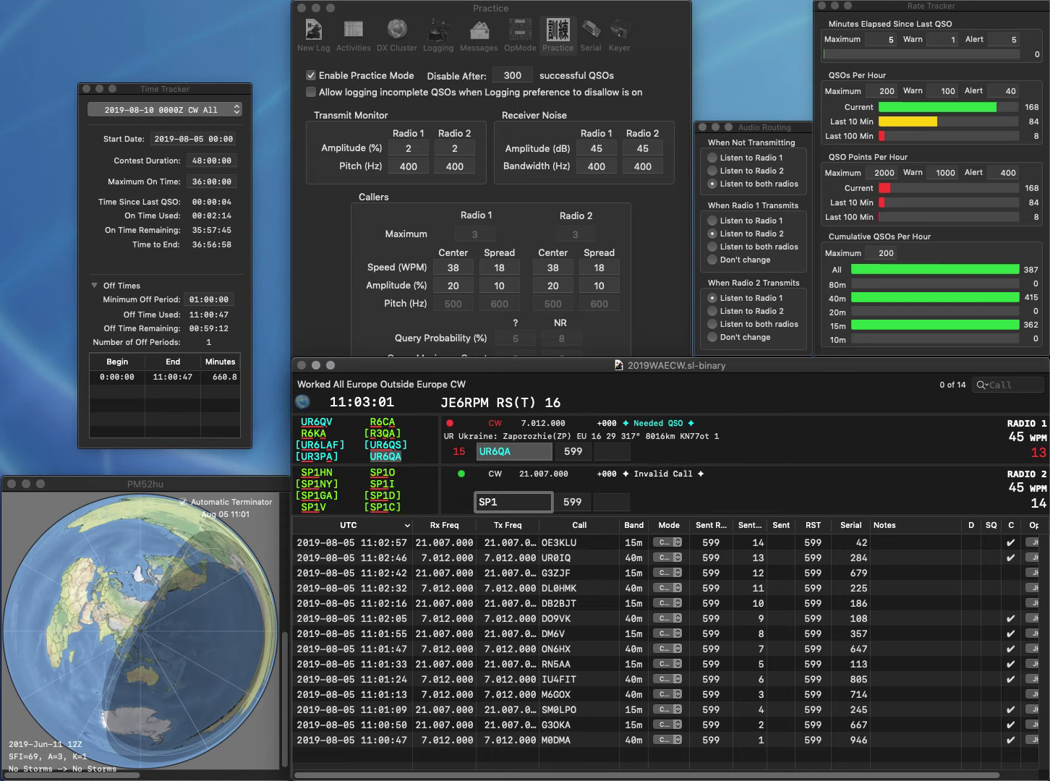
text(JQJ)
key(Return)
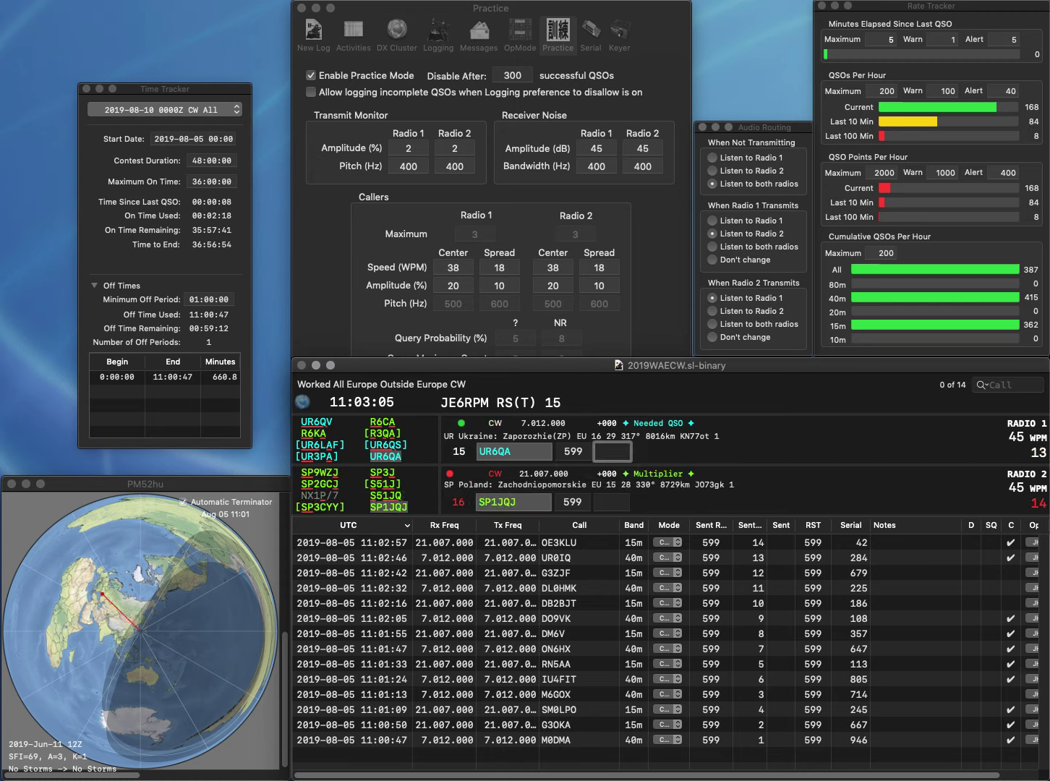
text(851)
key(Return)
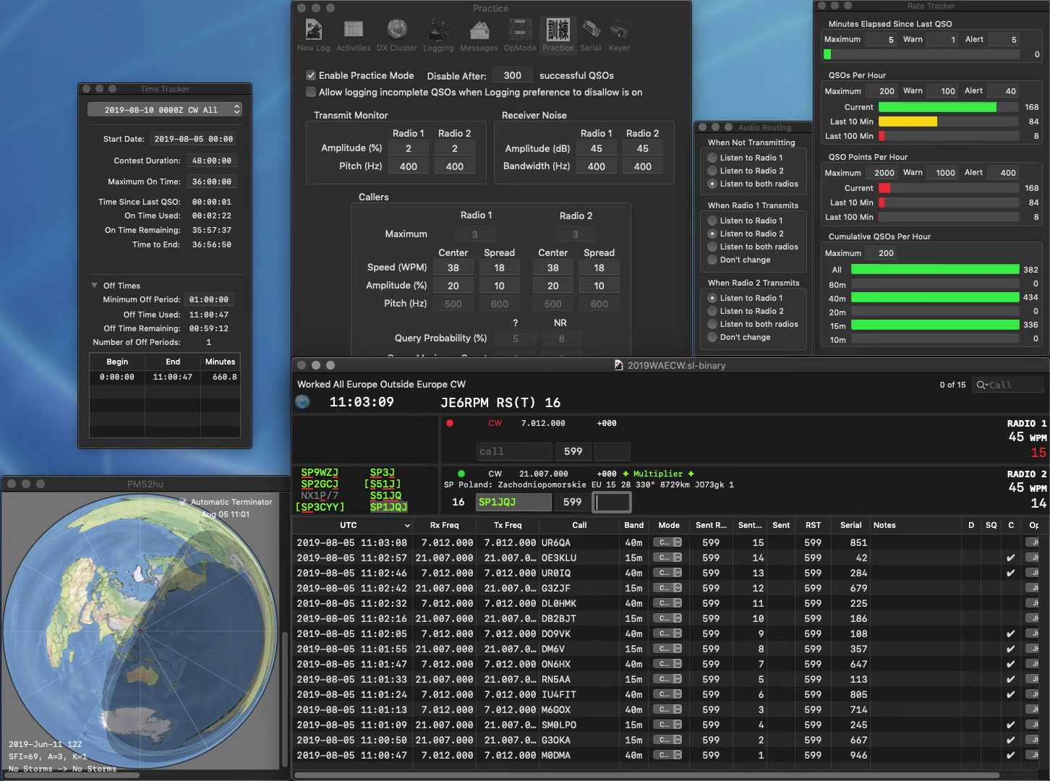
text(688)
key(Return)
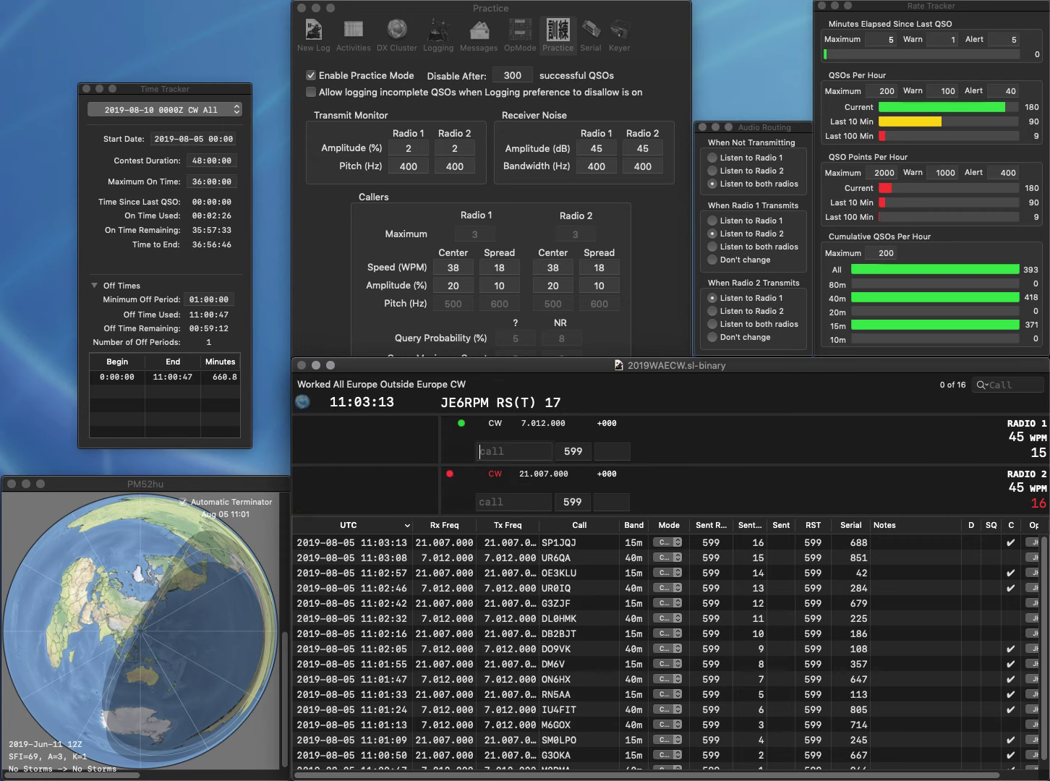
text(OH6L)
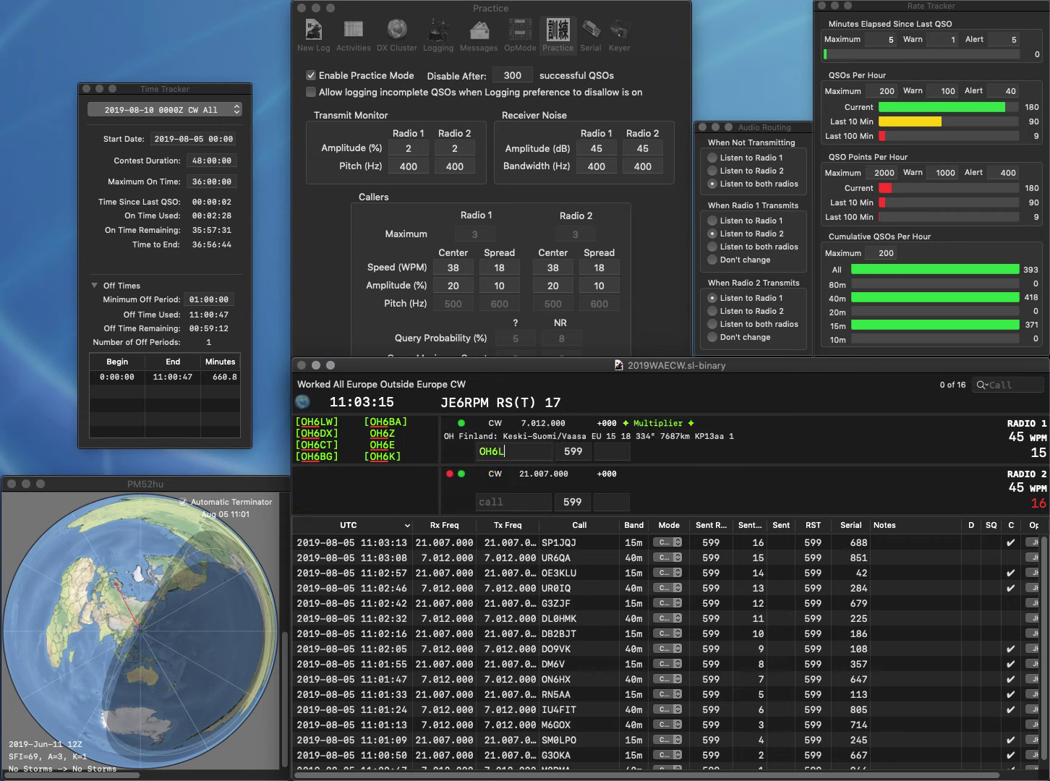
text(EZ)
key(Return)
text(3A)
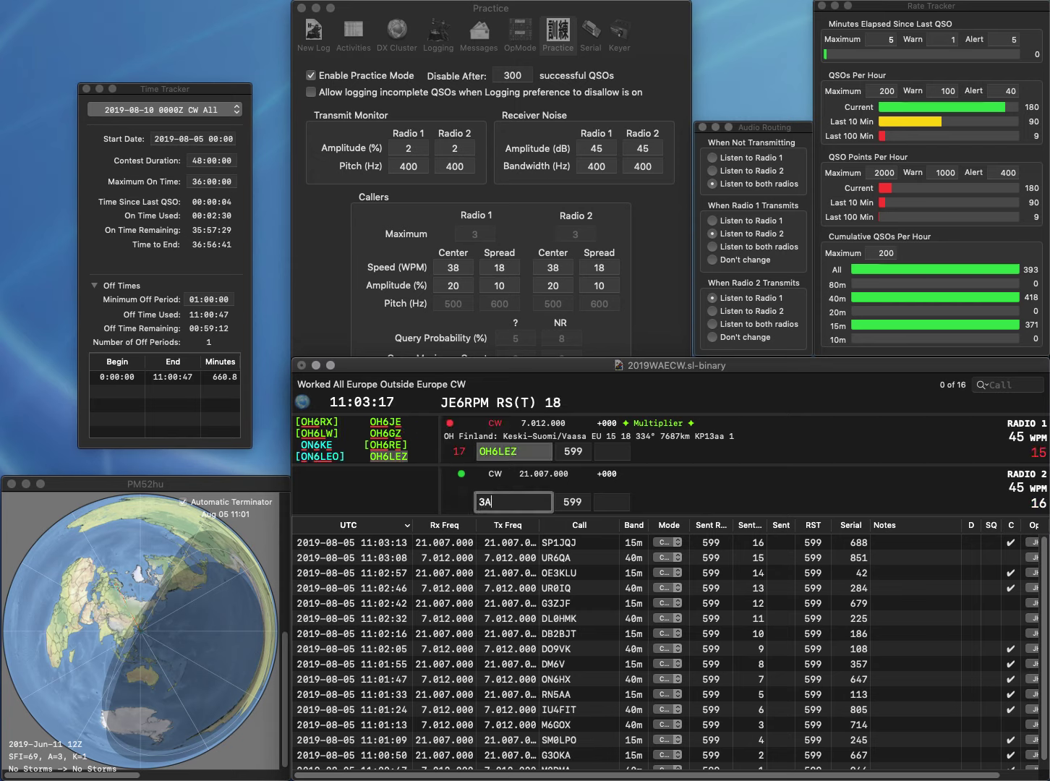
text(RT)
key(Return)
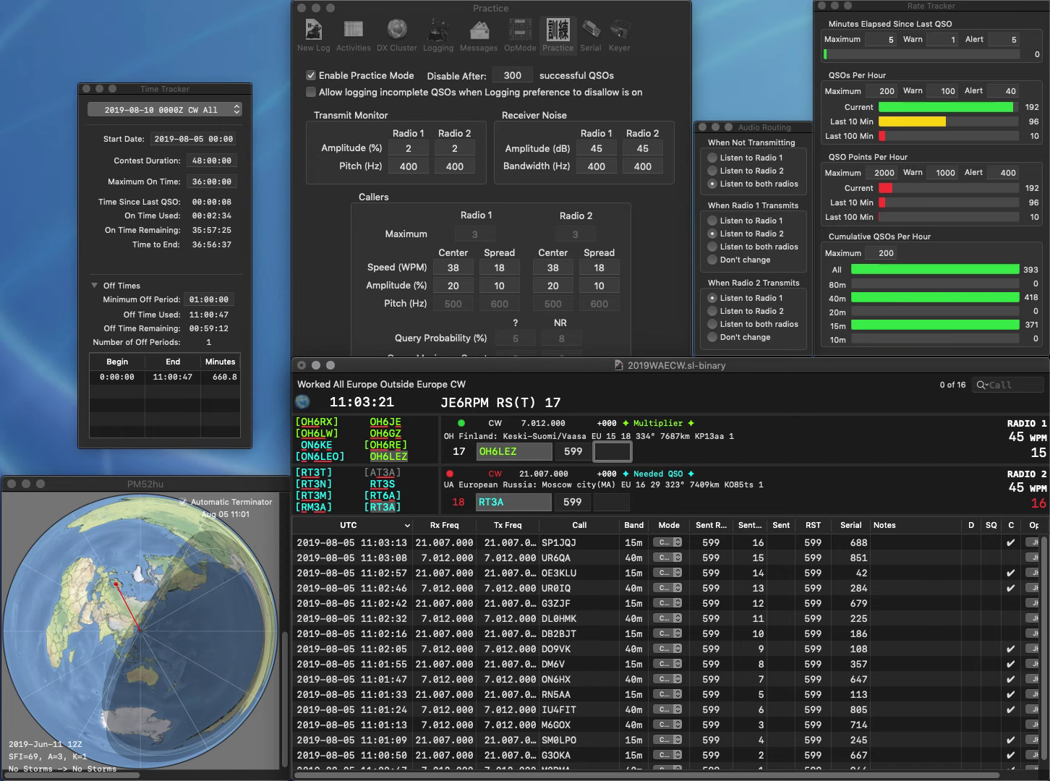
Log OH6LEZ on Radio 1 with received serial 18 and RT3A on Radio 2 with received serial 810
text(18)
key(Return)
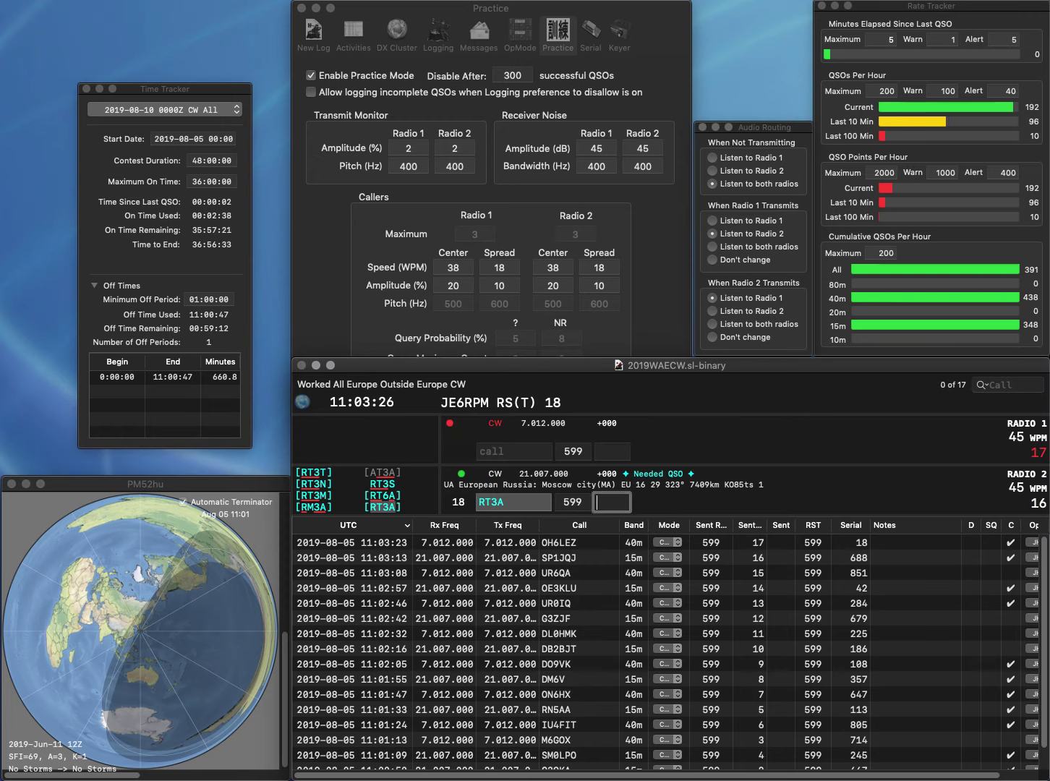
text(810)
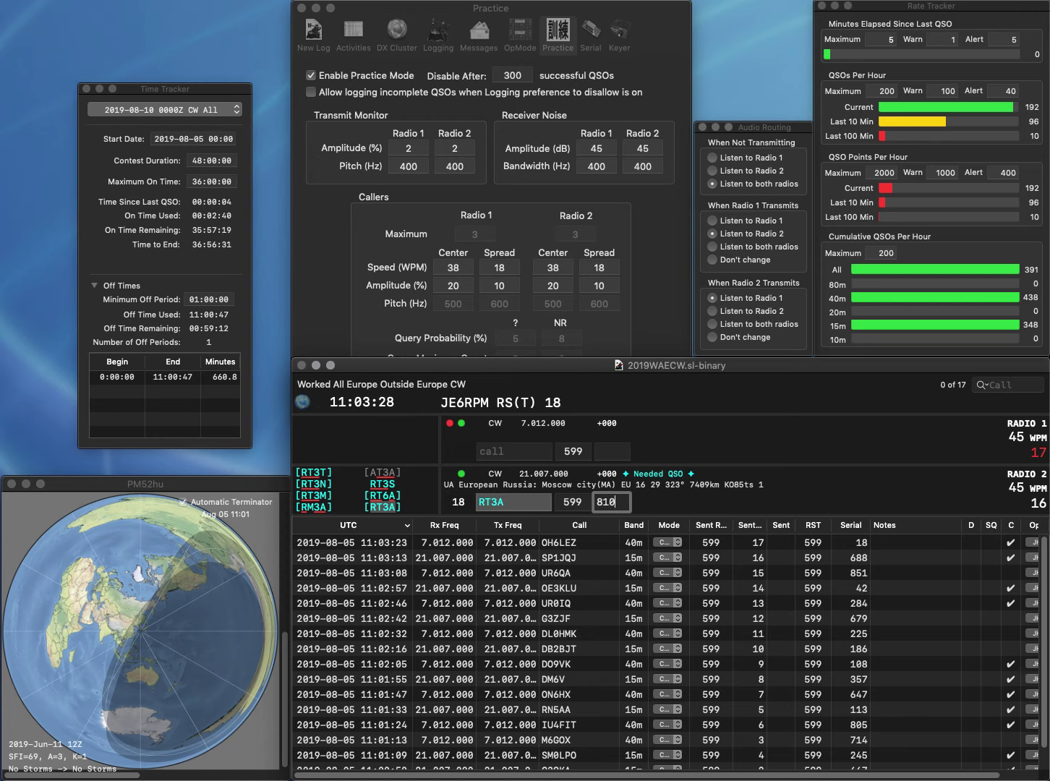
key(Return)
text(DMX)
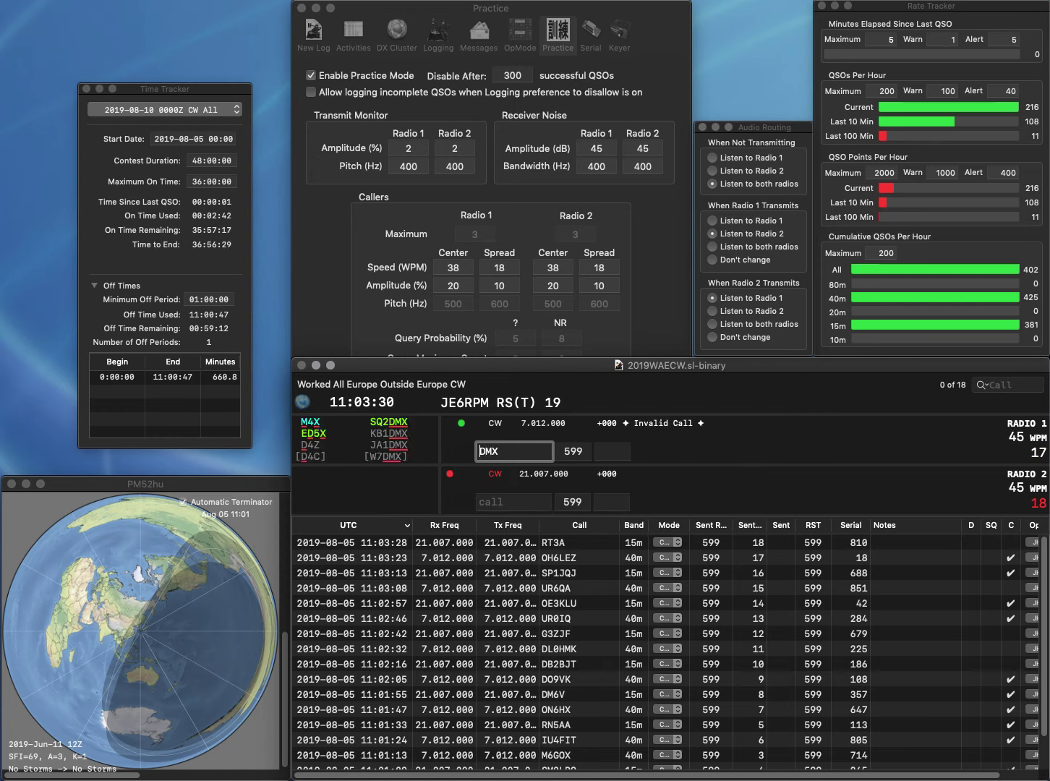
key(ctrl+a)
text(1)
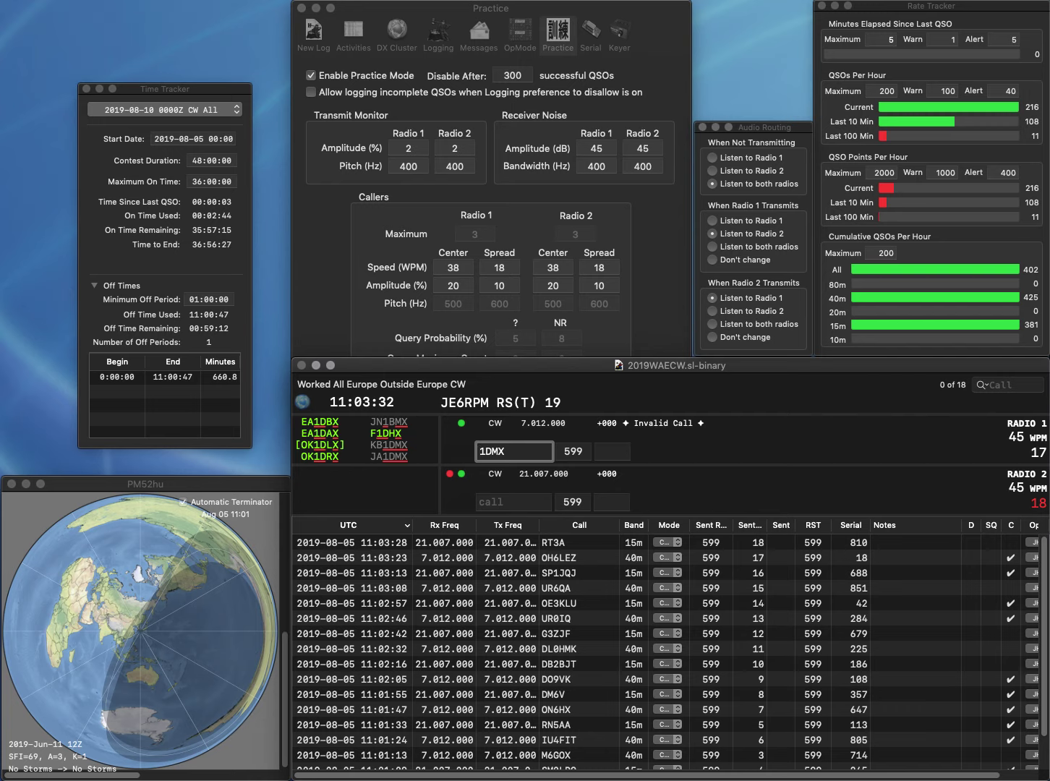
key(Up)
text(S)
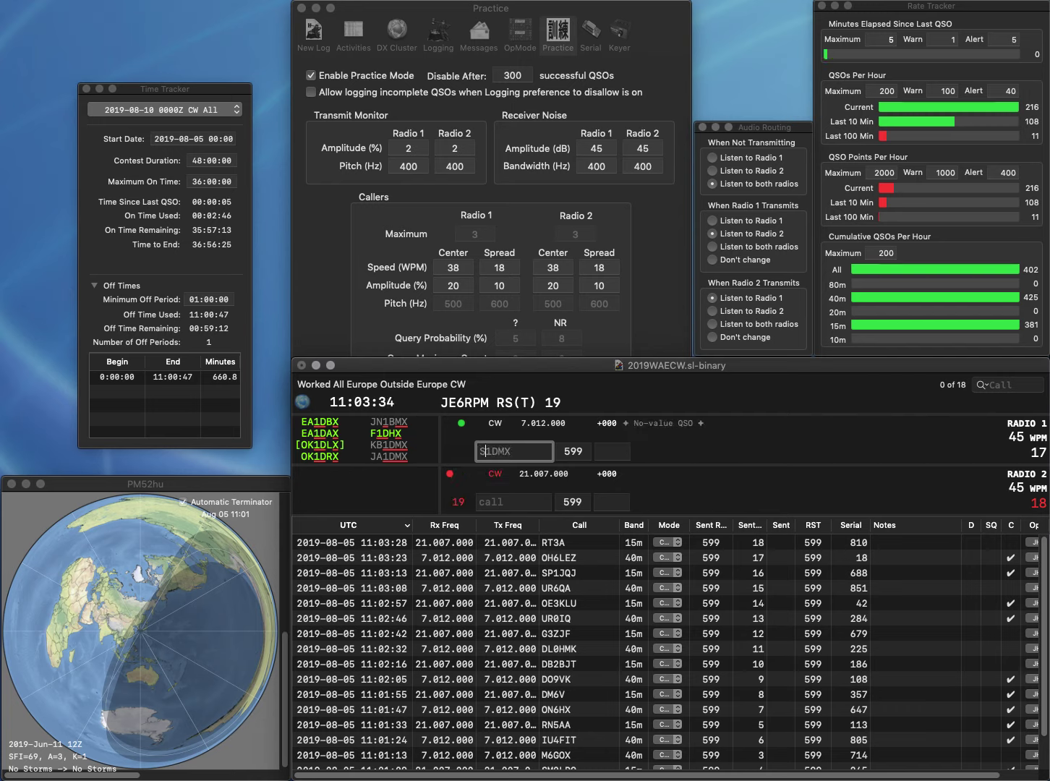
text(Q)
key(Delete)
text(2)
key(Return)
text(E)
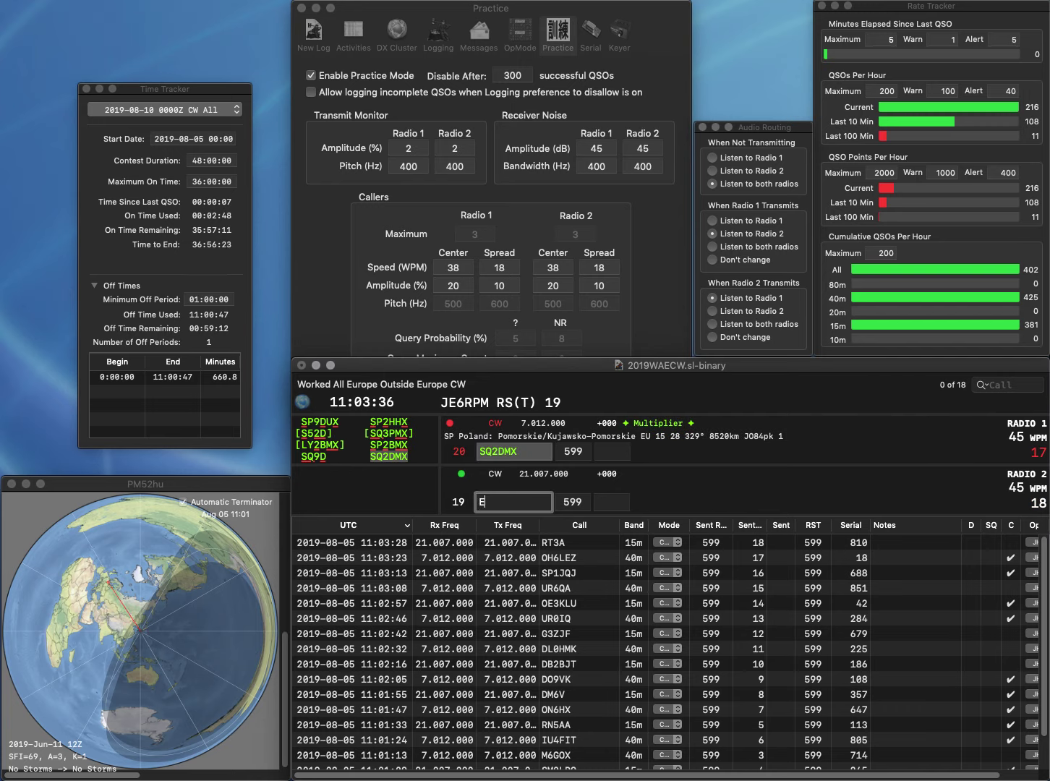
text(SH)
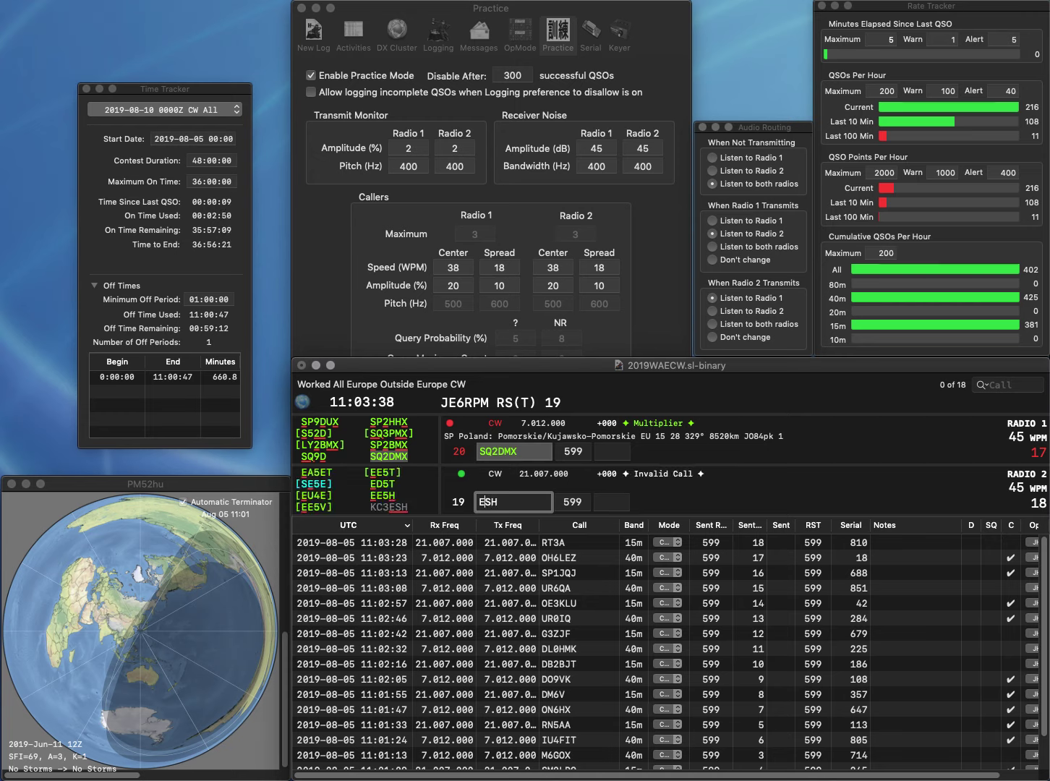
key(Return)
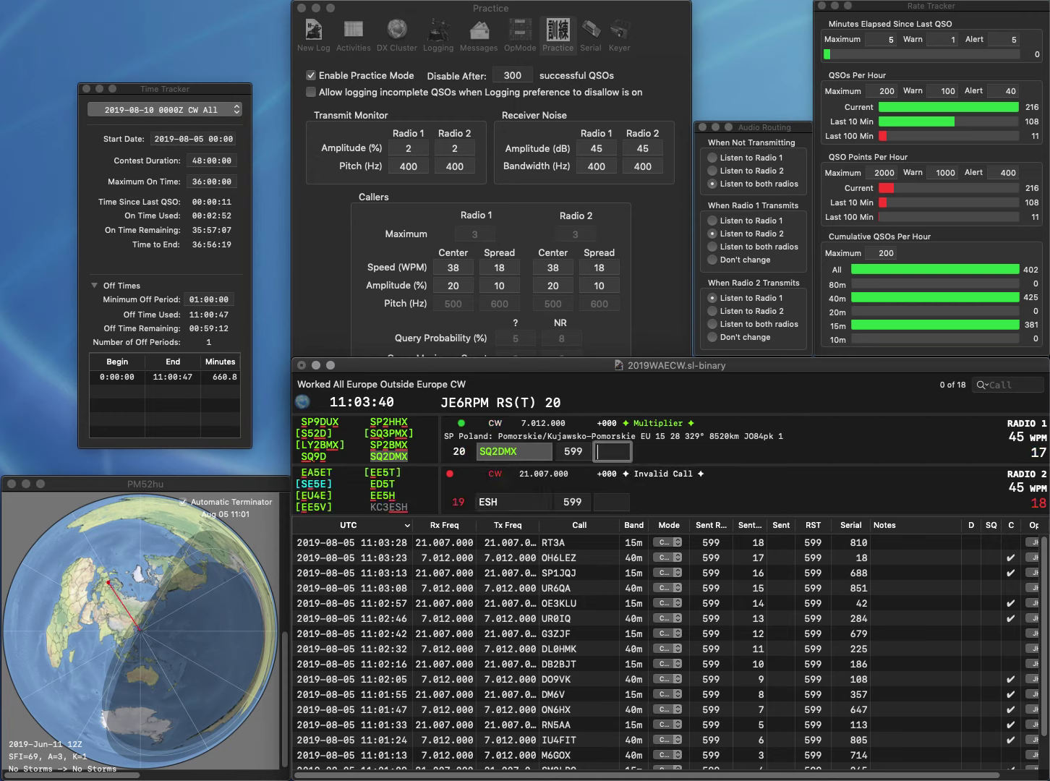
text(789)
key(Return)
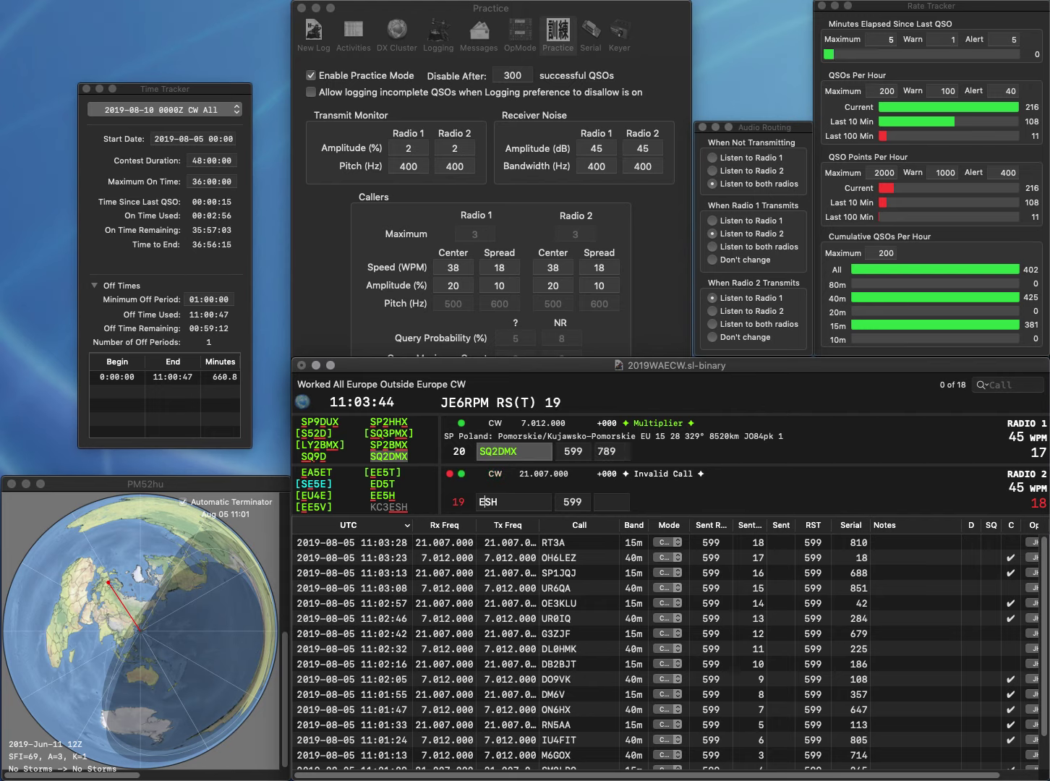
Change the Radio 2 call to ES5H and resend the exchange
text(S5)
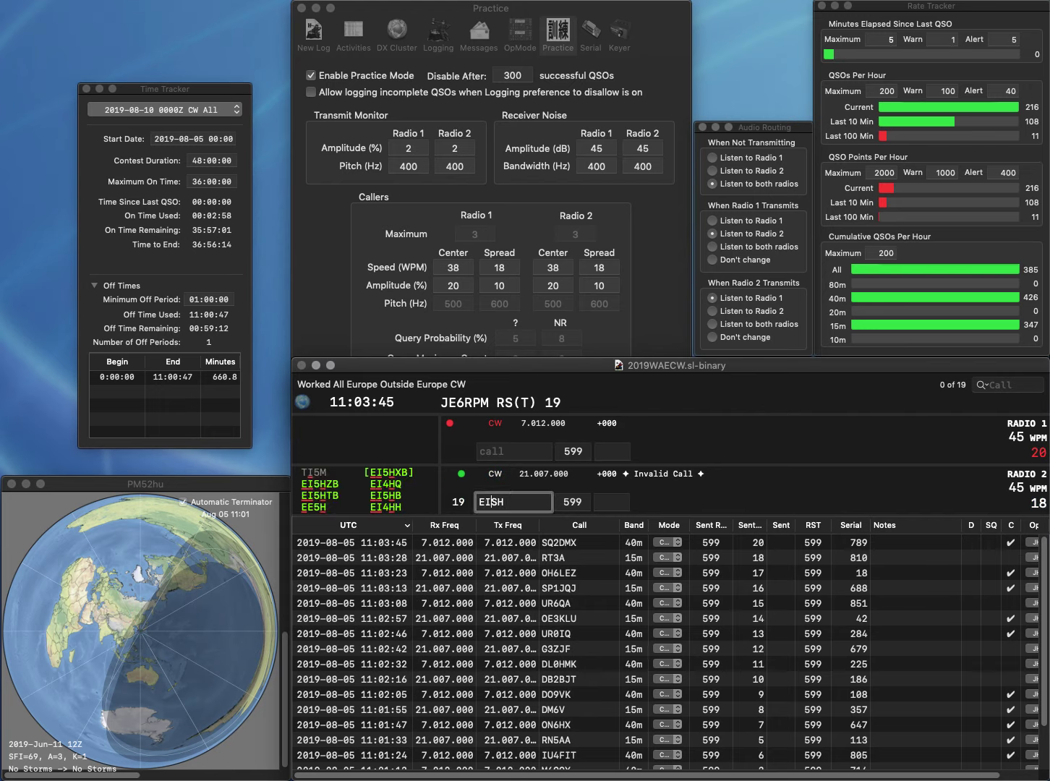
key(Delete)
key(Return)
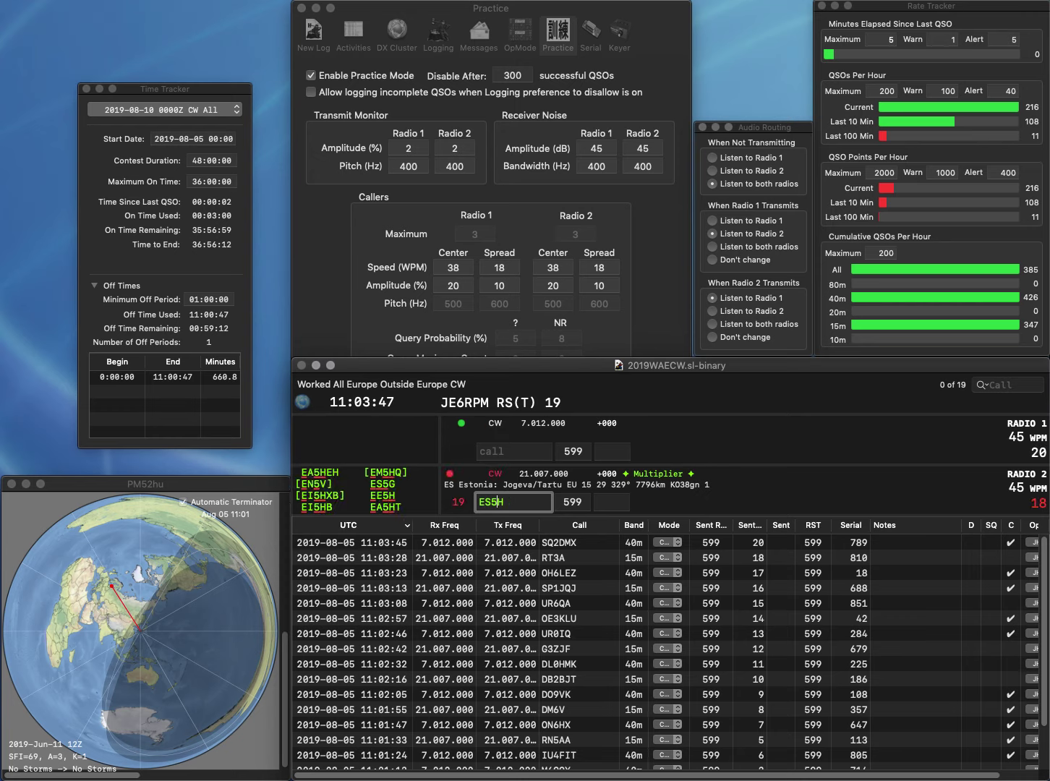
Enter the caller on Radio 1 as SP5GRM, adding the SP prefix before 5GRM, and send the exchange
text(5GRM)
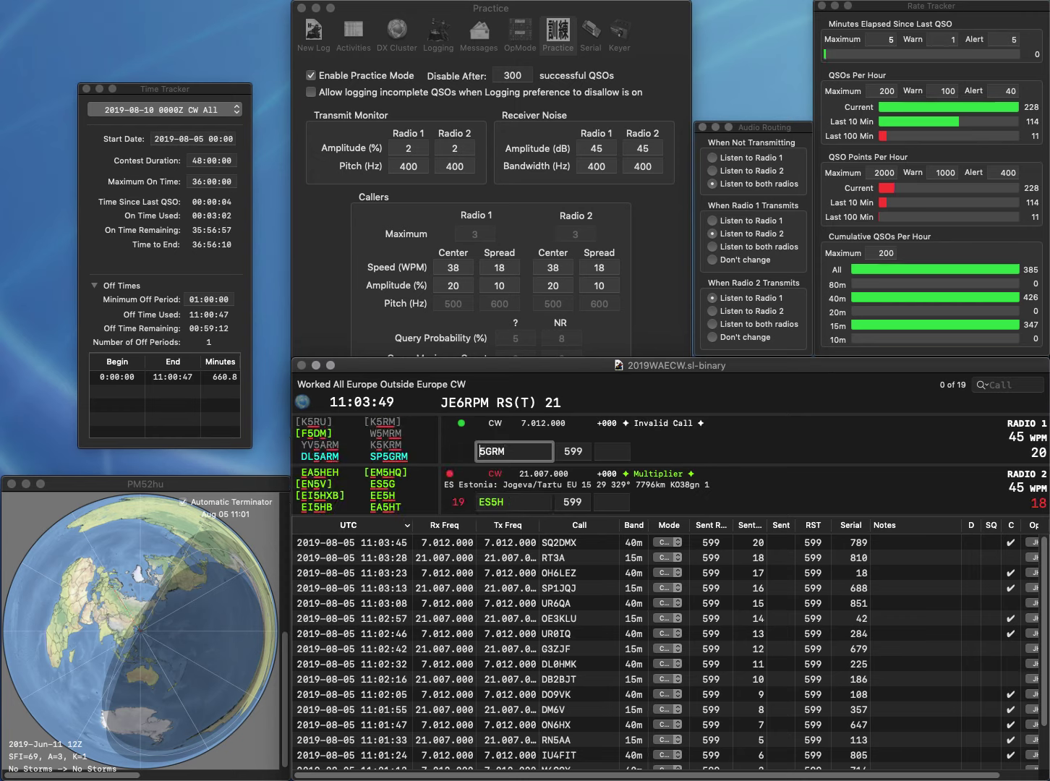
key(Home)
text(SP)
key(Return)
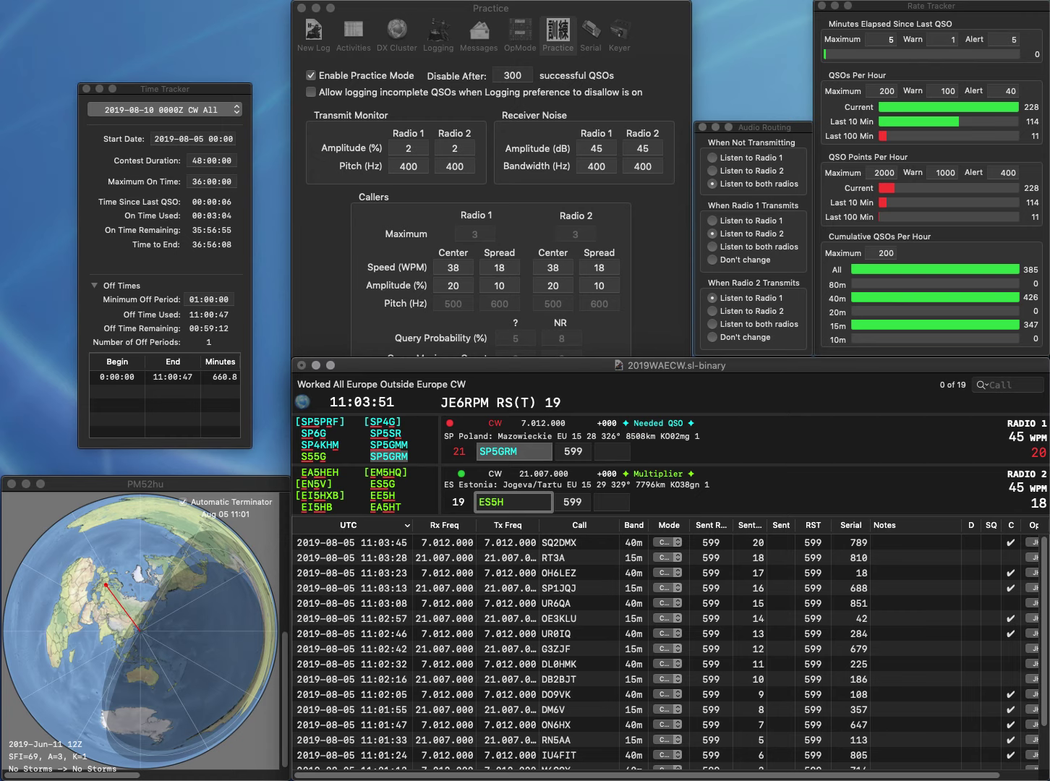
Revise the Radio 2 call from ES5H to ES4SH and on to EH4HH
key(BackSpace)
text(4S)
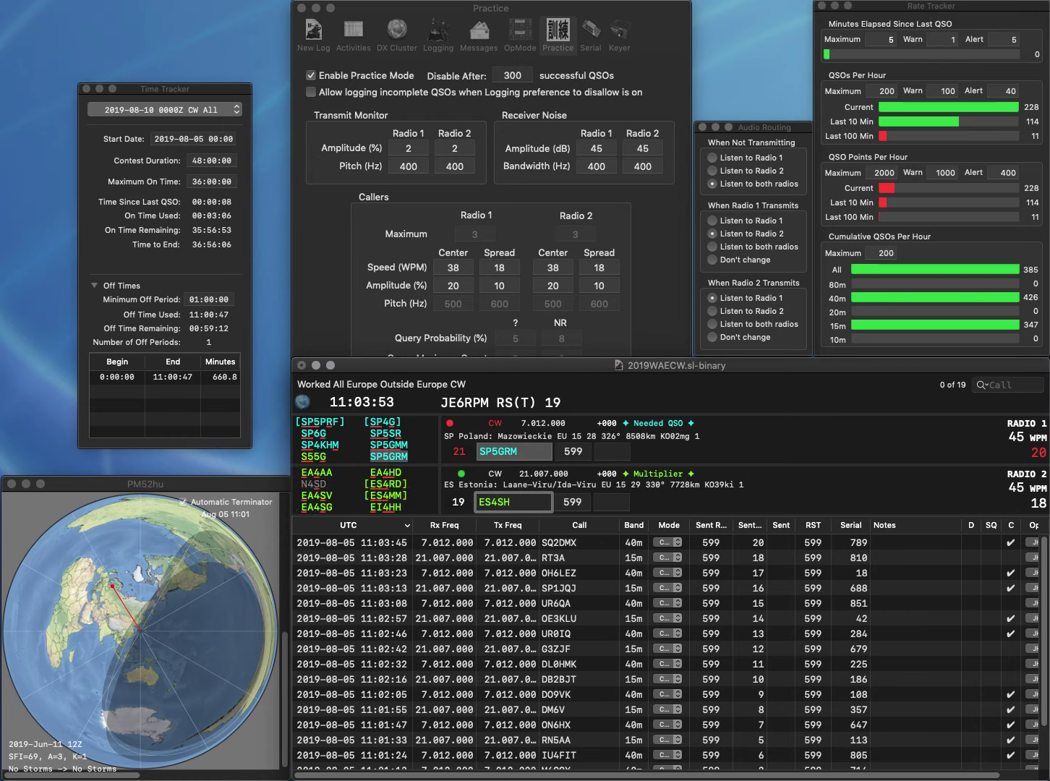
key(BackSpace)
text(H)
key(Left)
key(Left)
key(BackSpace)
text(HI)
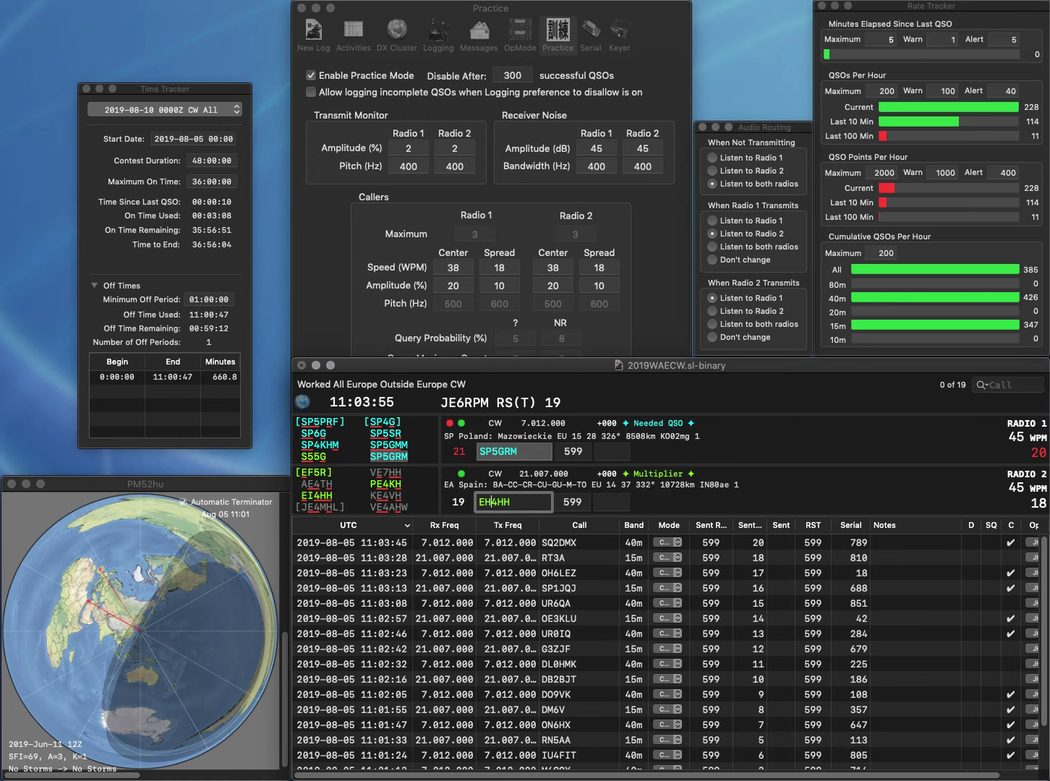
key(Return)
key(BackSpace)
text(I)
key(BackSpace)
key(Return)
key(Return)
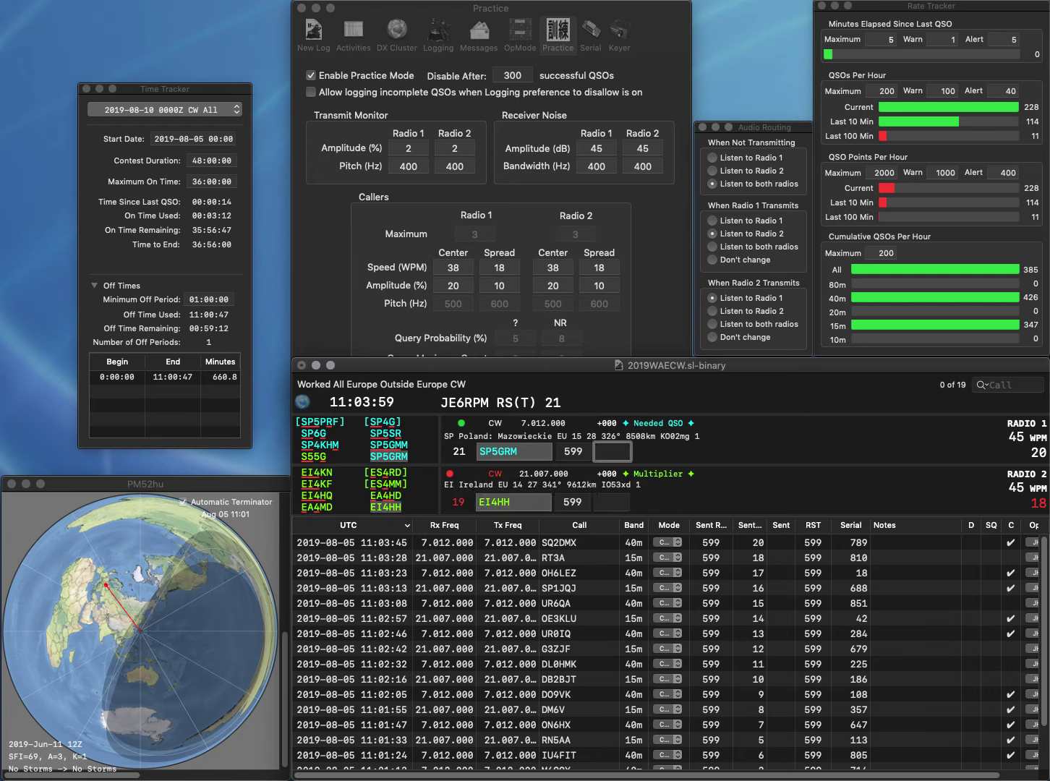
text(441)
key(Return)
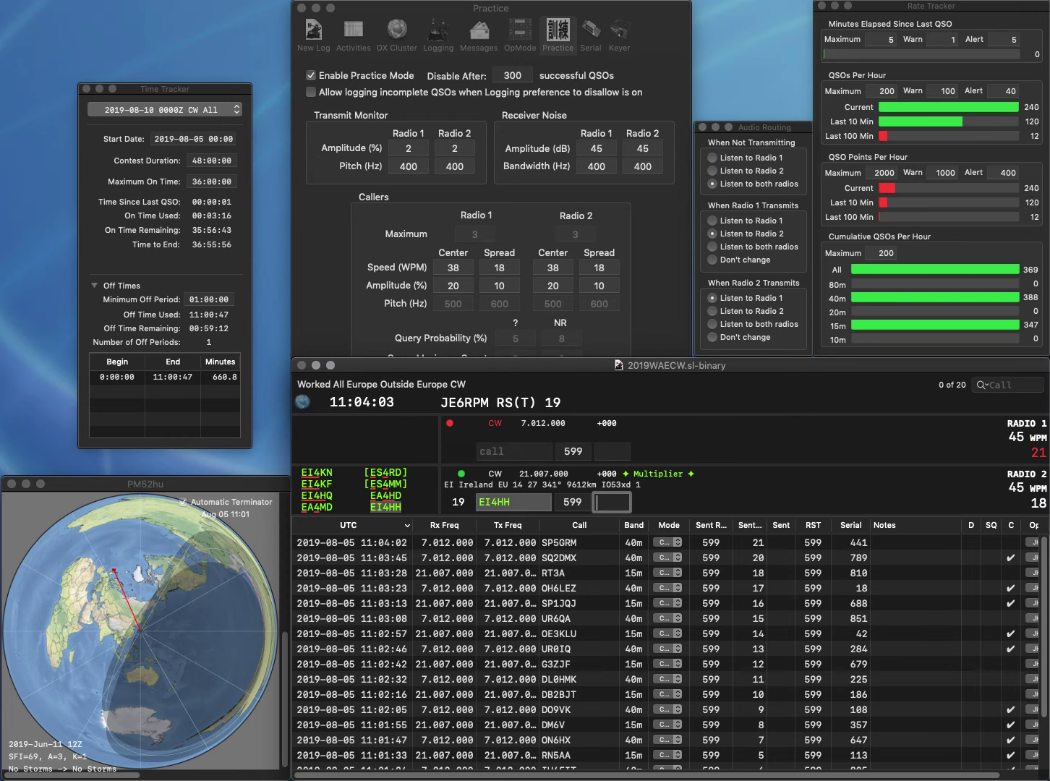
key(Return)
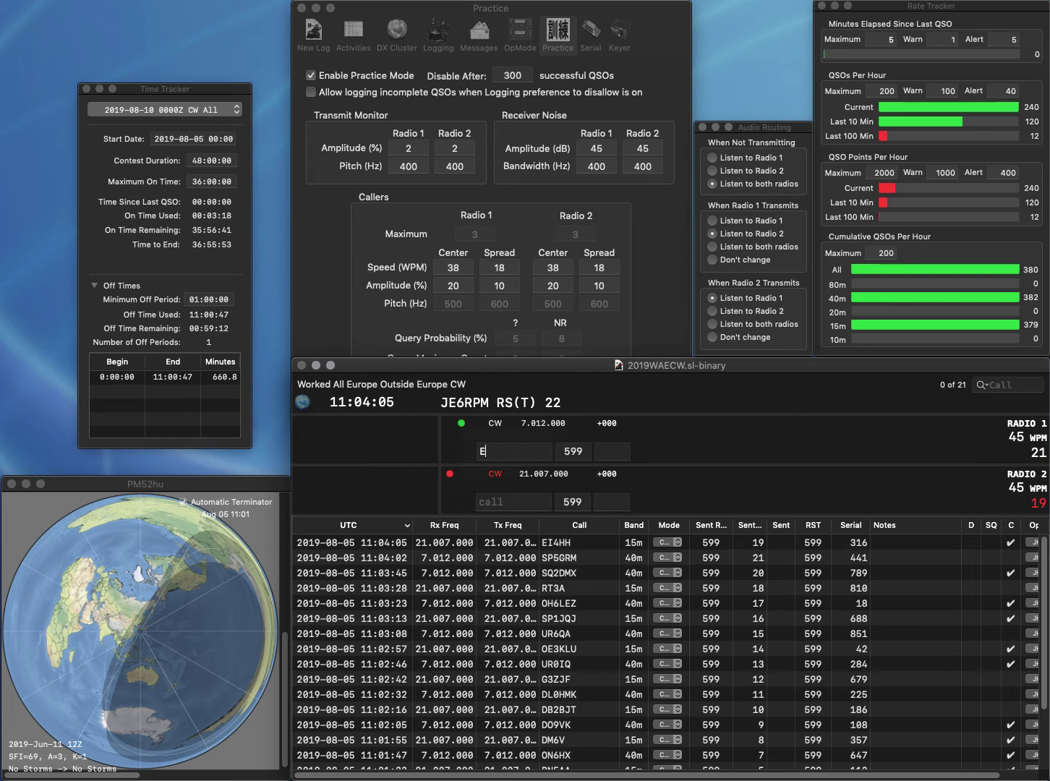
text(EA7EU)
key(Return)
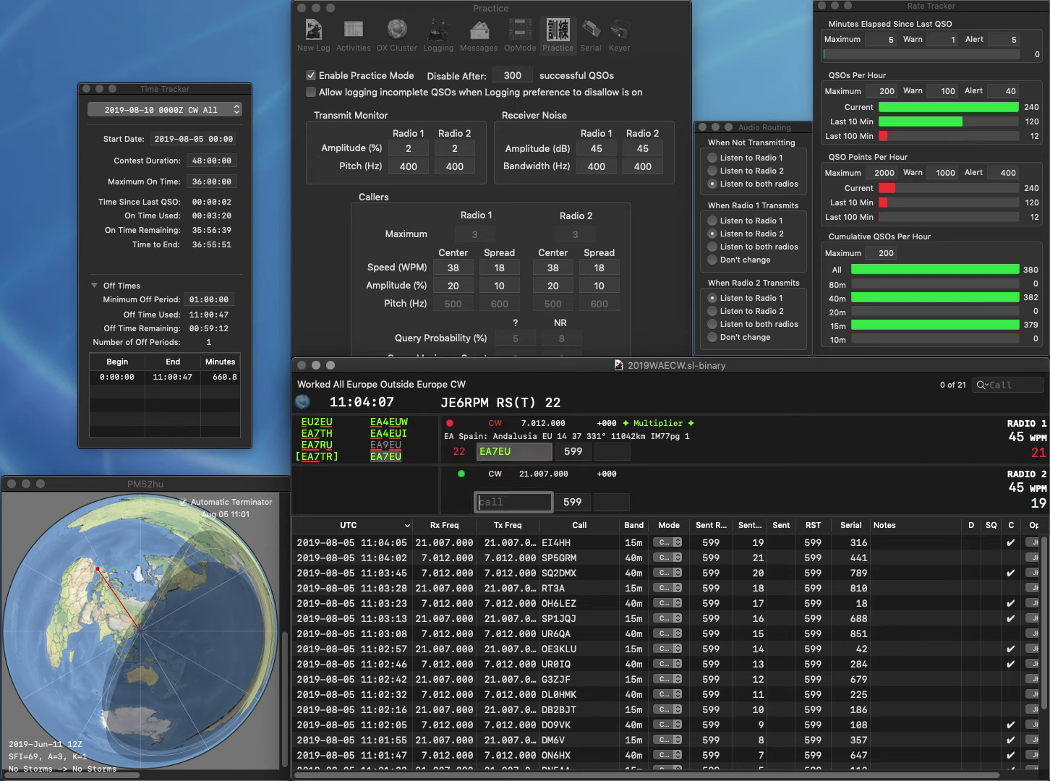
text(DL6DCD)
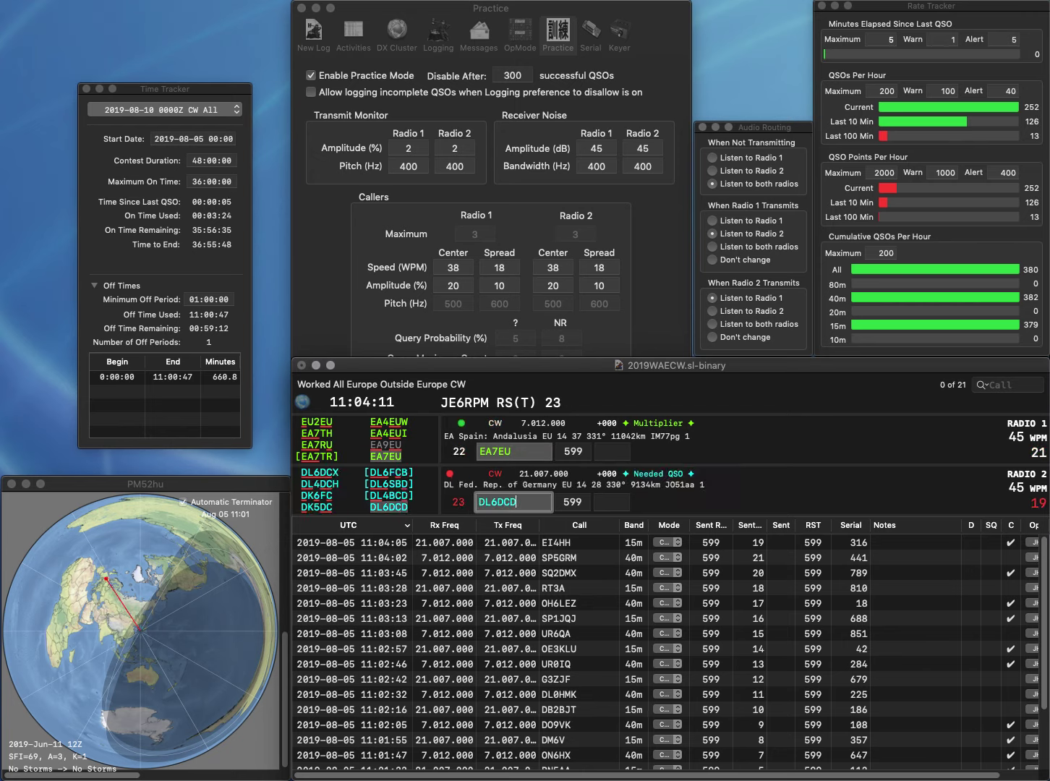
key(grave)
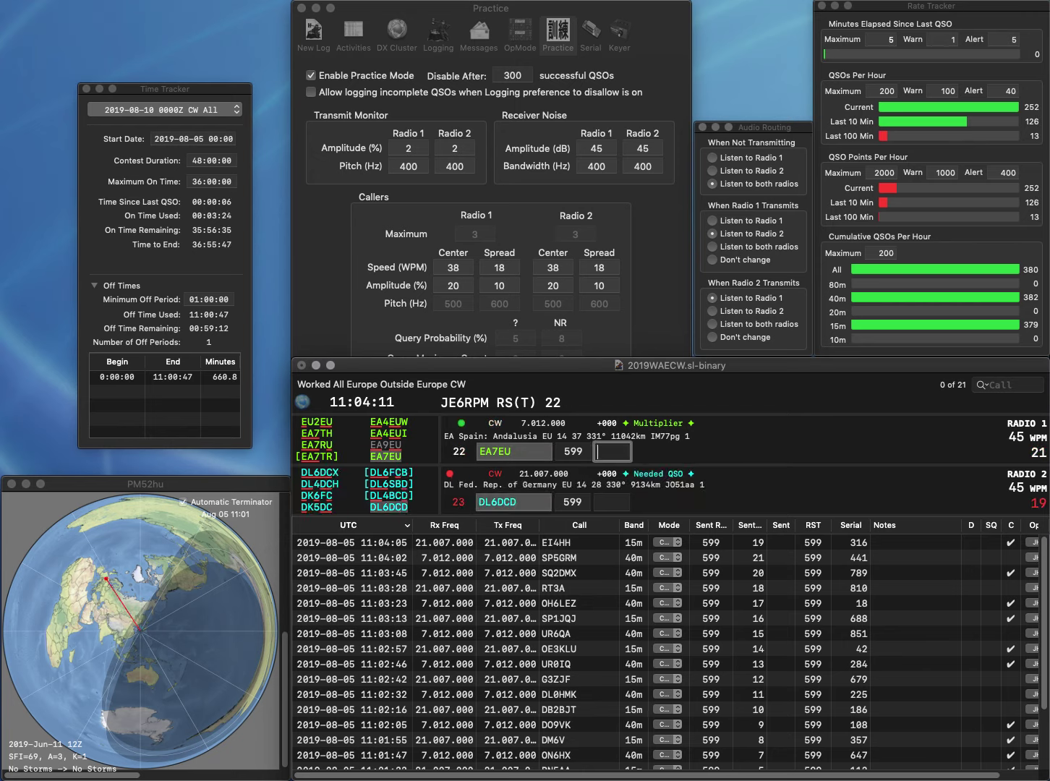
text(67)
key(Return)
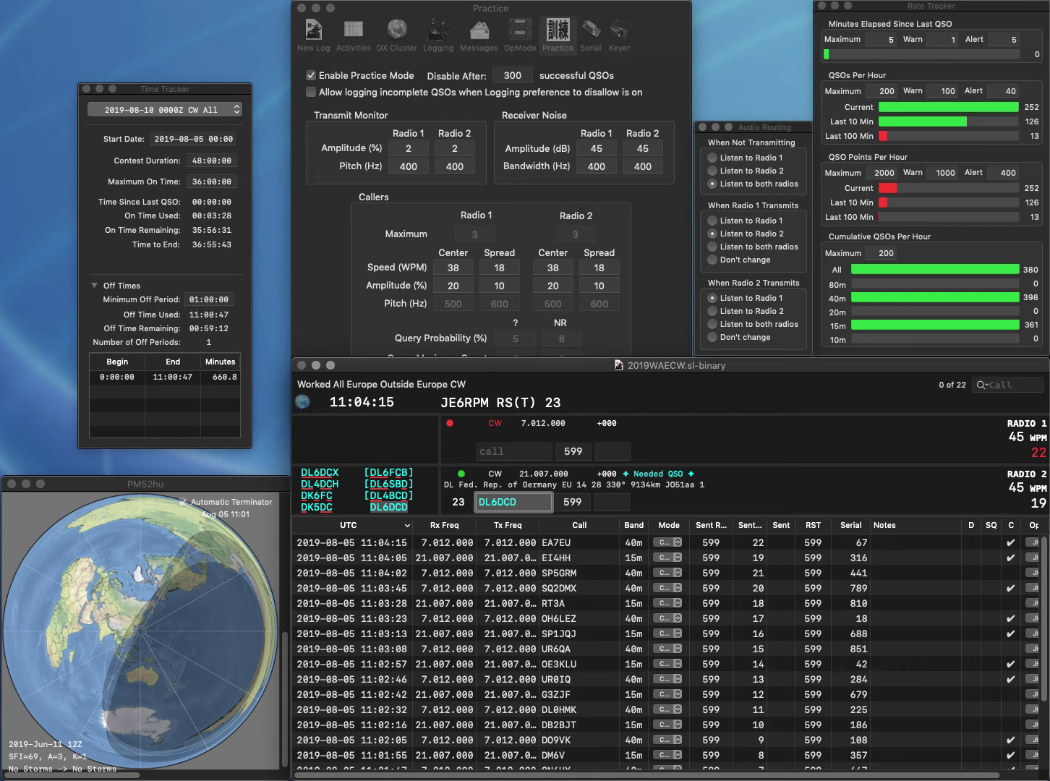
key(Return)
text(63)
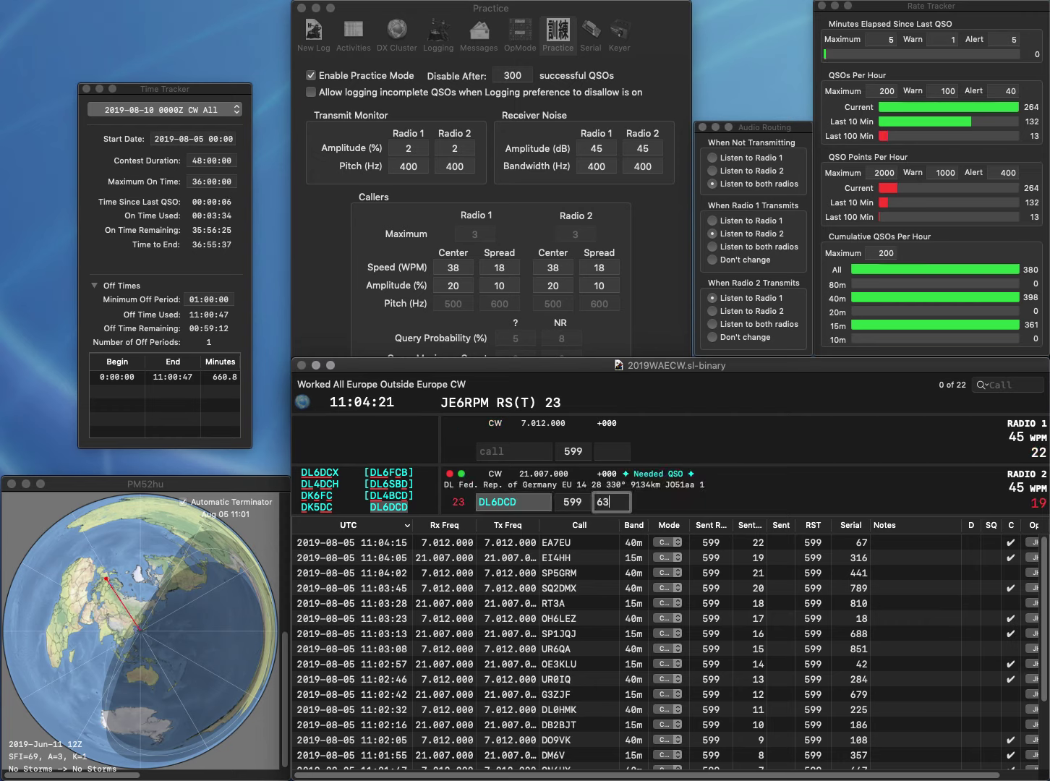
text(6)
key(Return)
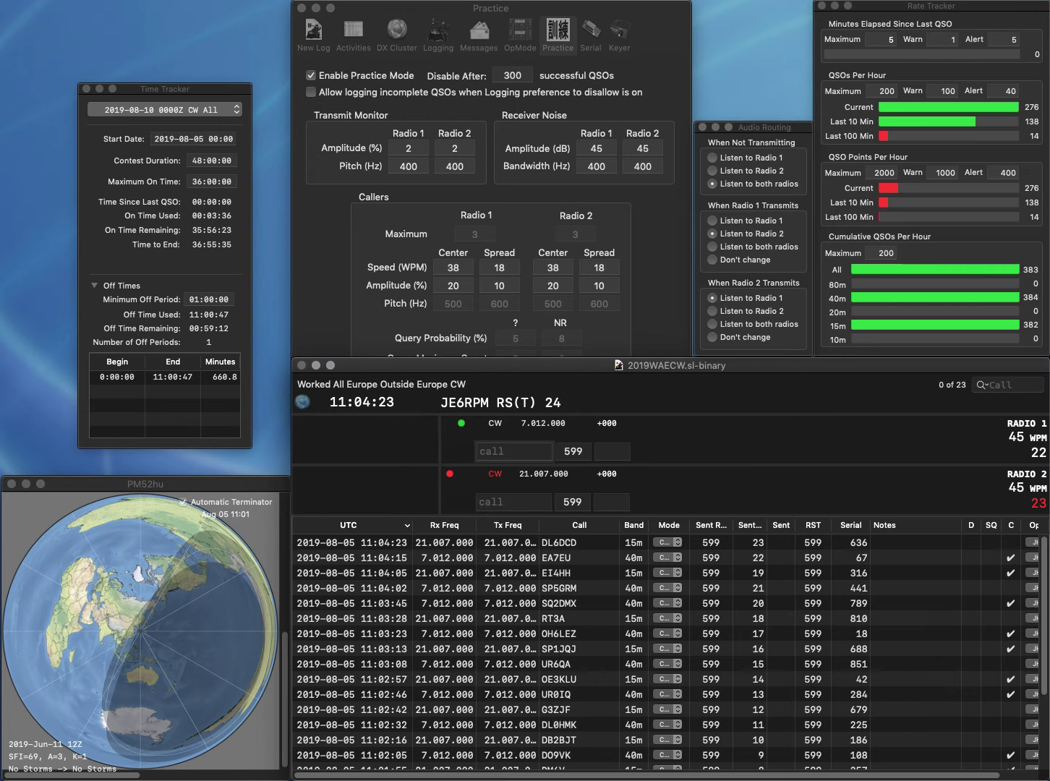
Enter the caller F4CWN on Radio 1 and send the exchange
text(O)
text(4CWN)
key(Return)
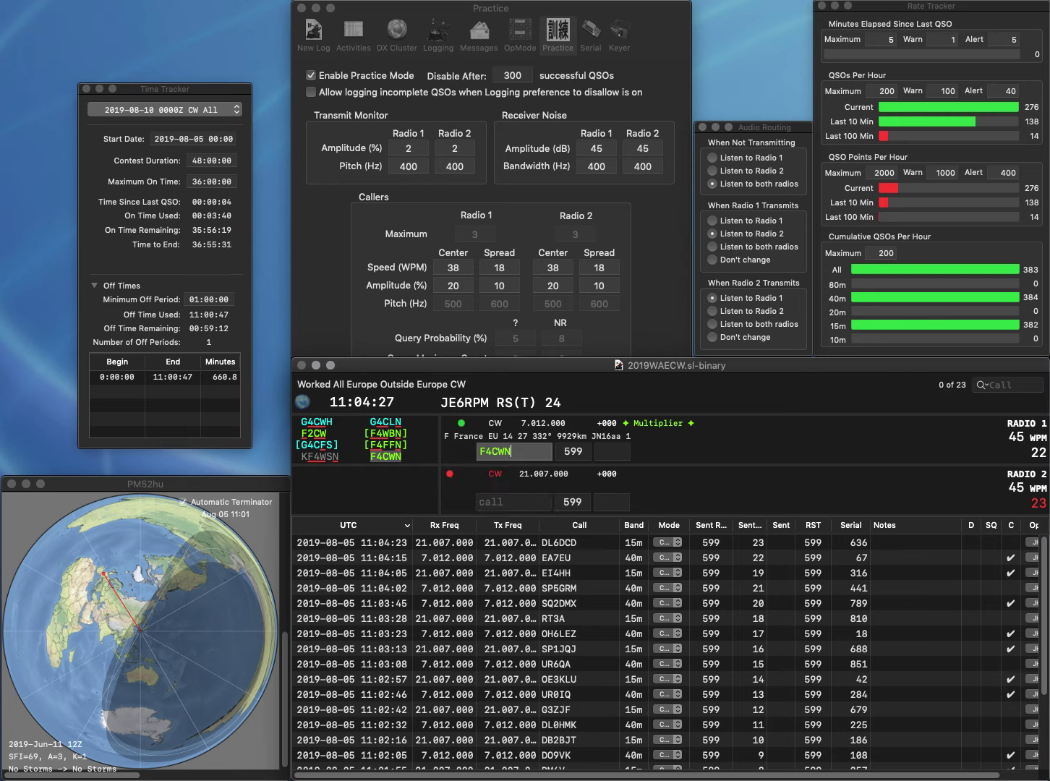
text(K1)
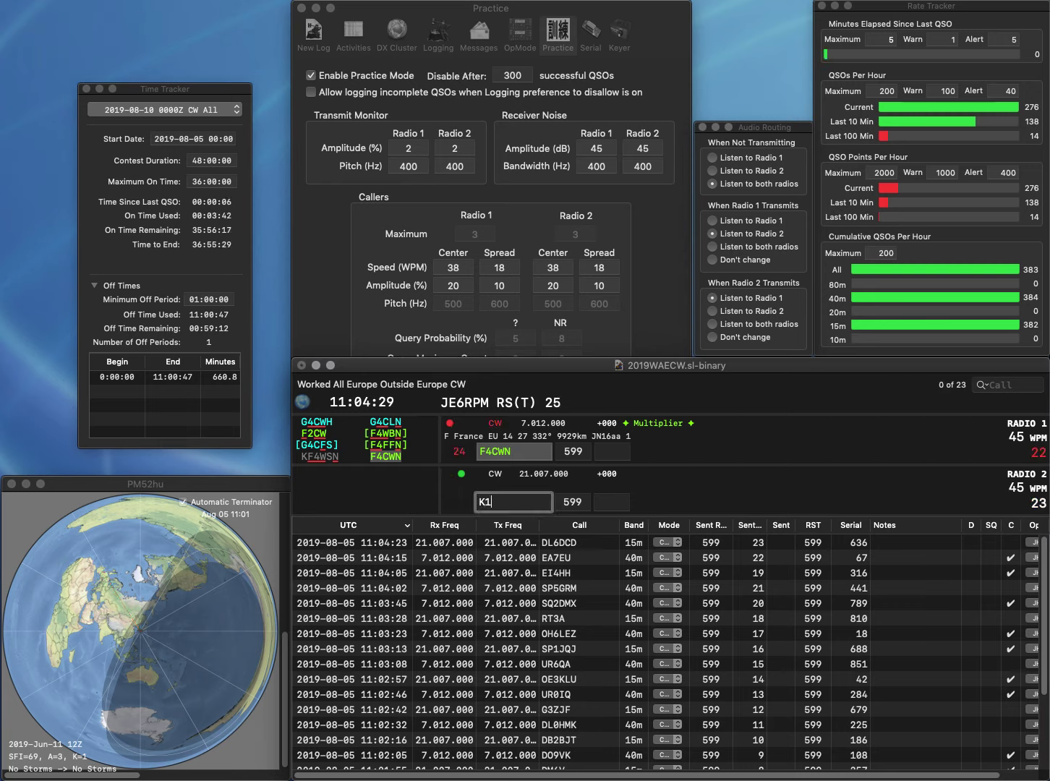
text(AXG)
key(Home)
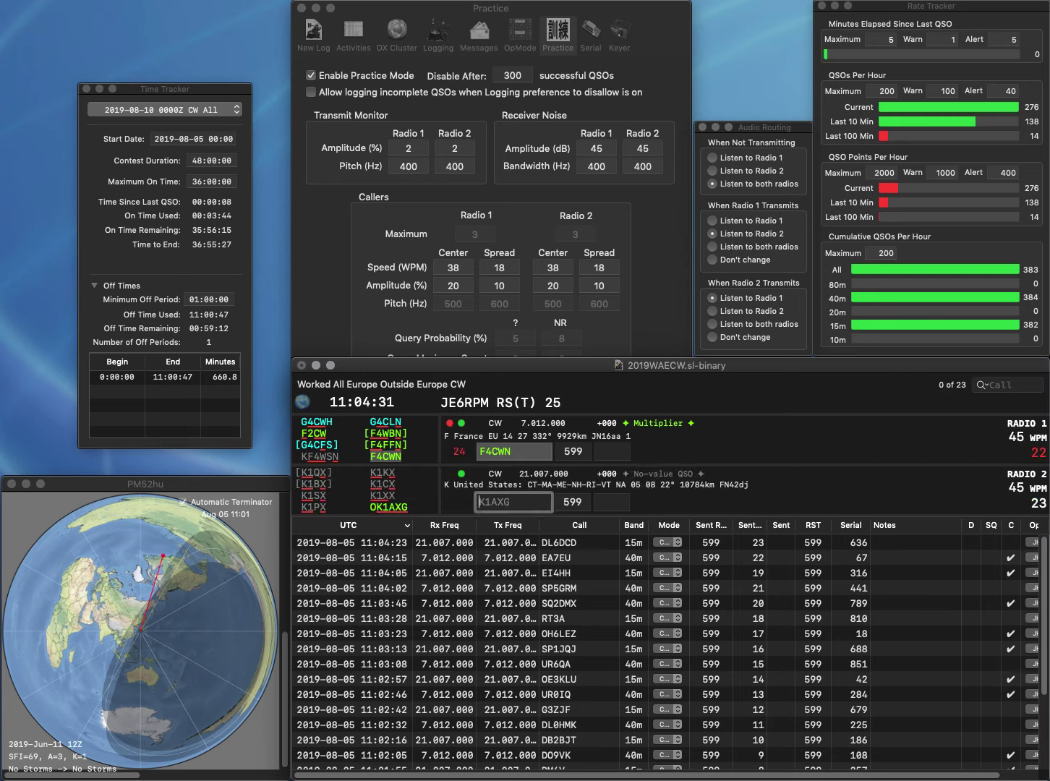
text(O)
key(Return)
key(space)
text(86)
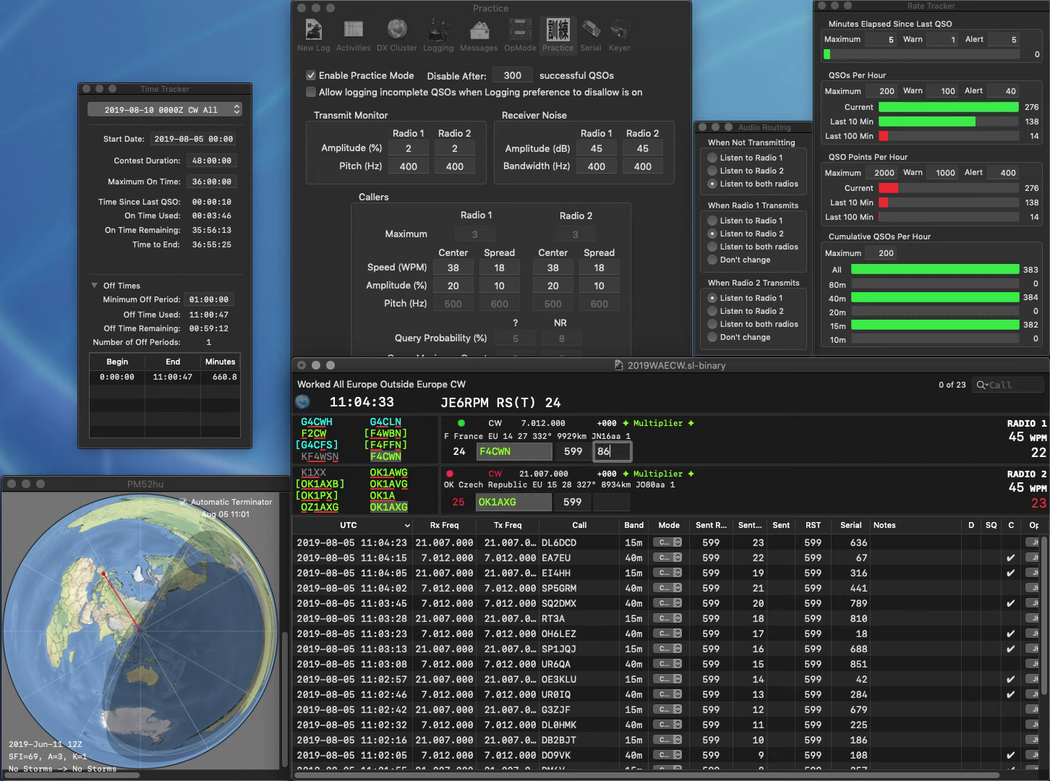
text(8)
key(Return)
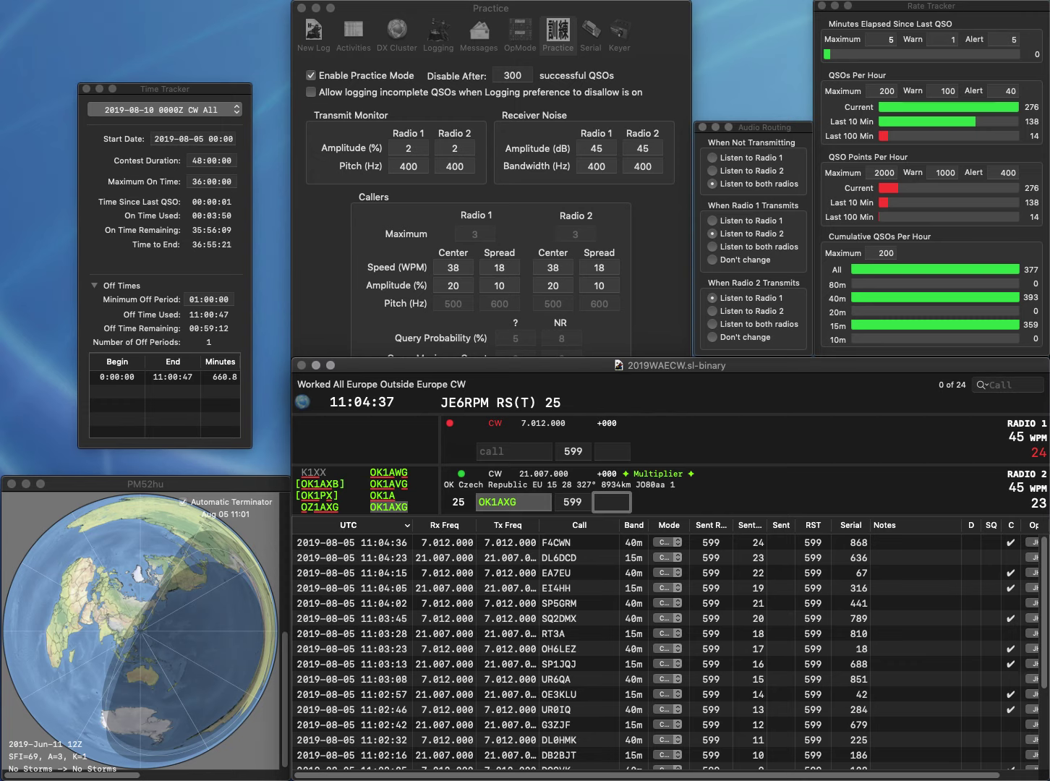
text(611)
key(Return)
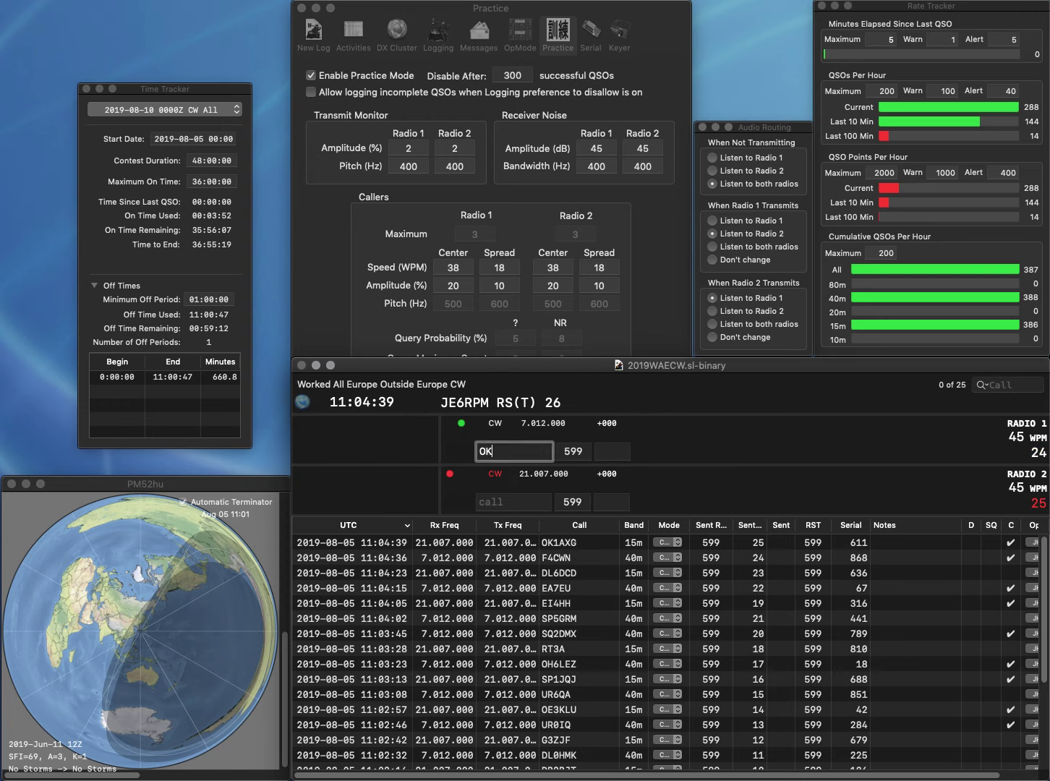
text(OK1FED)
key(Return)
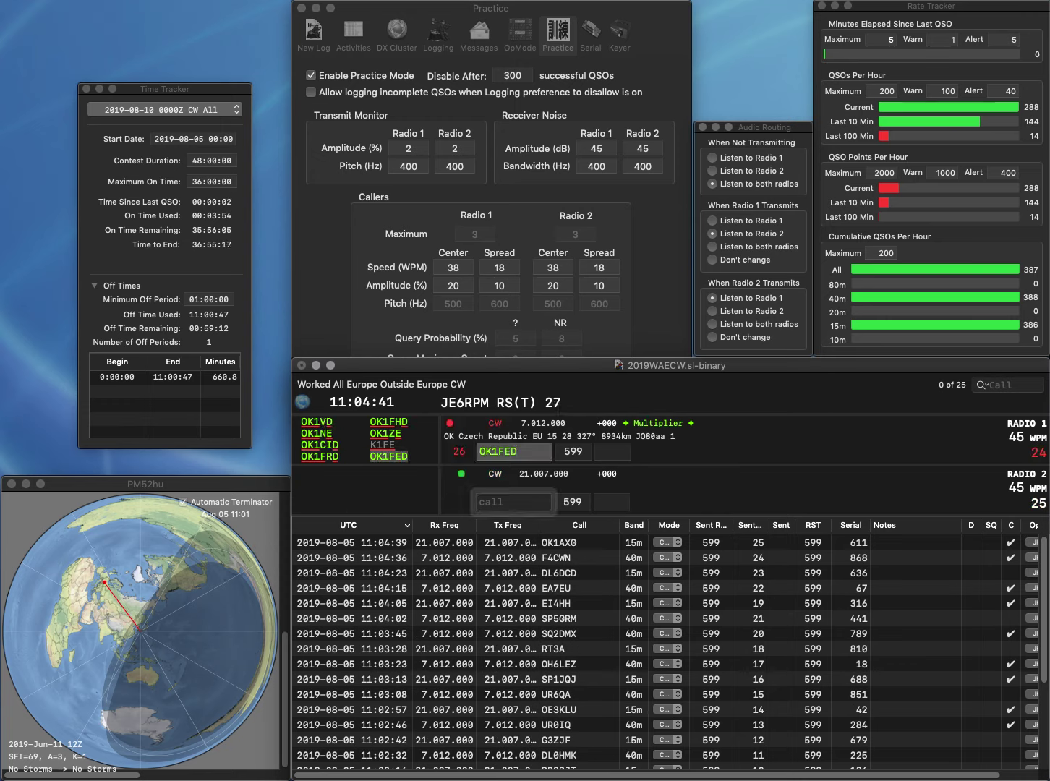
text(EW)
key(Return)
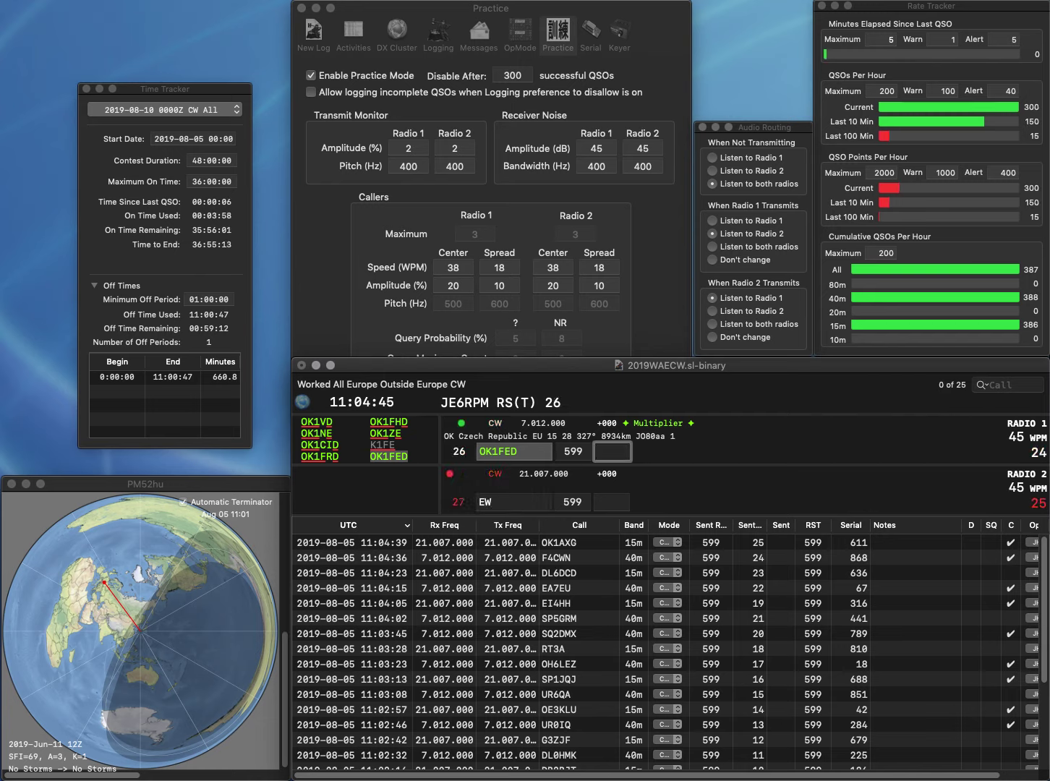
Log OK1FED on Radio 1 with received serial 431, and complete the Radio 2 call as EW7A with its exchange sent
text(31)
key(Return)
text(7A)
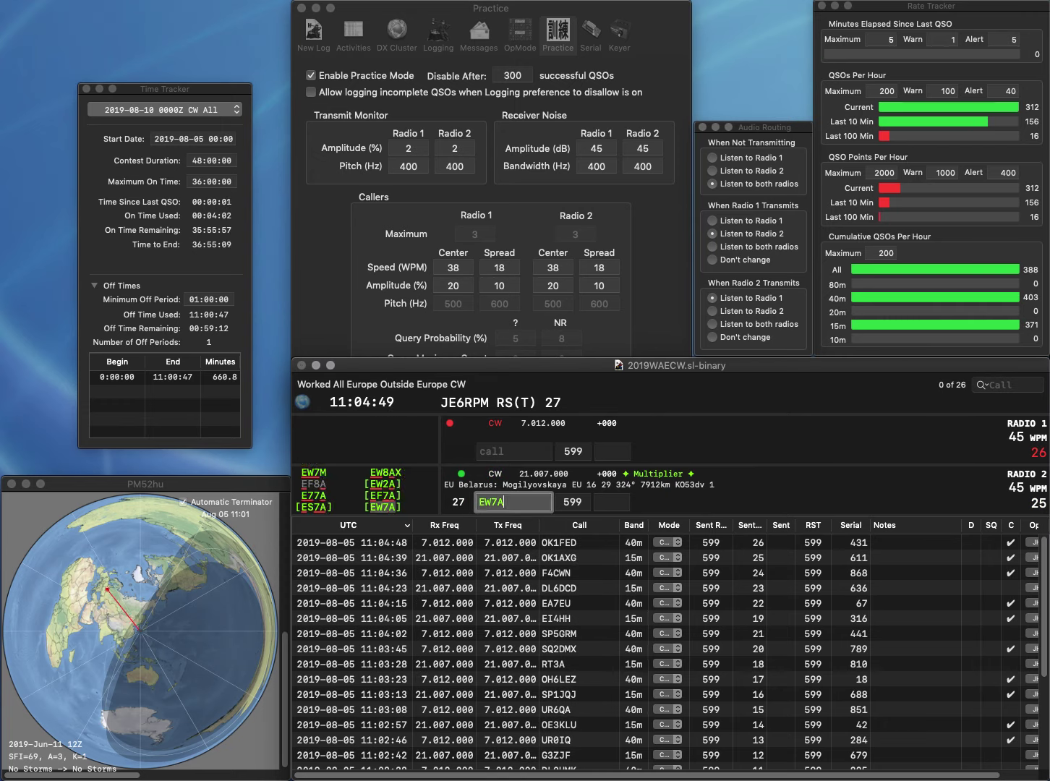
key(space)
text(UR5WA)
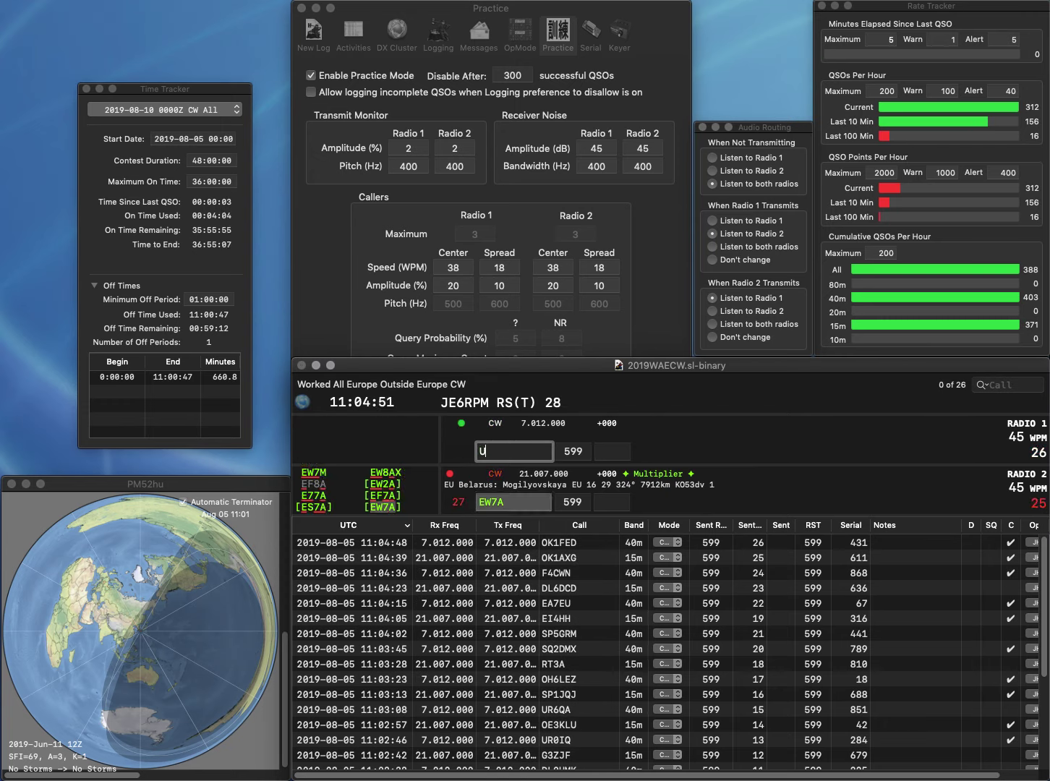
key(space)
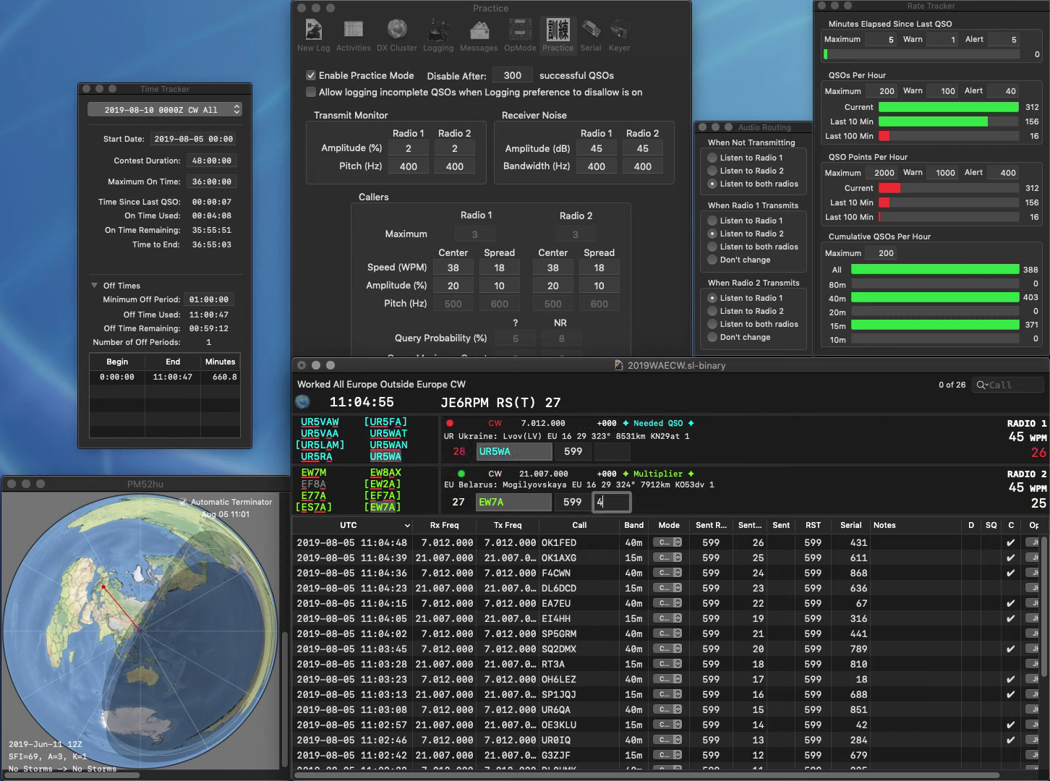
key(Return)
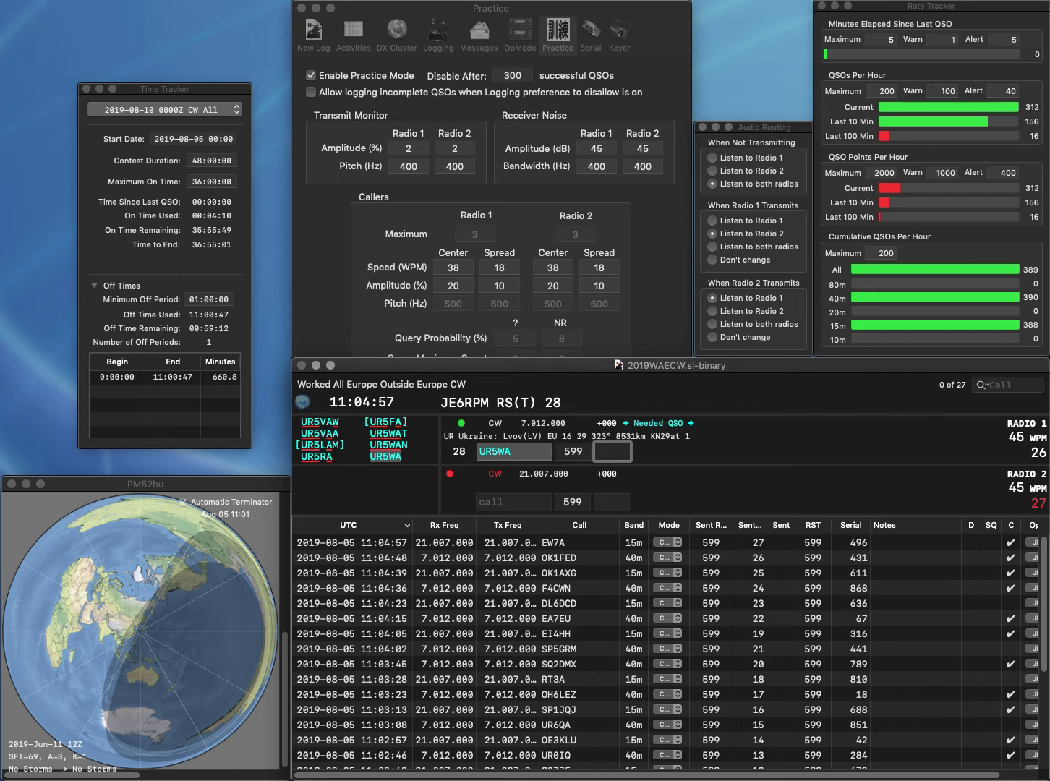
text(18)
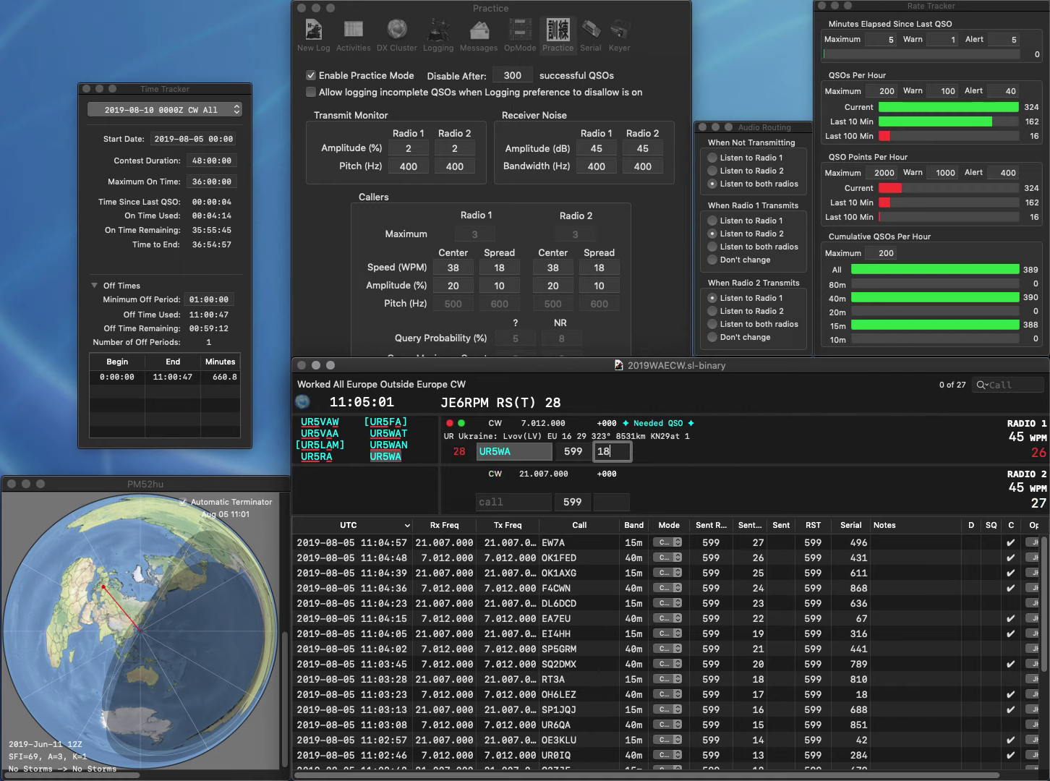
text(3)
key(BackSpace)
text(2)
key(Return)
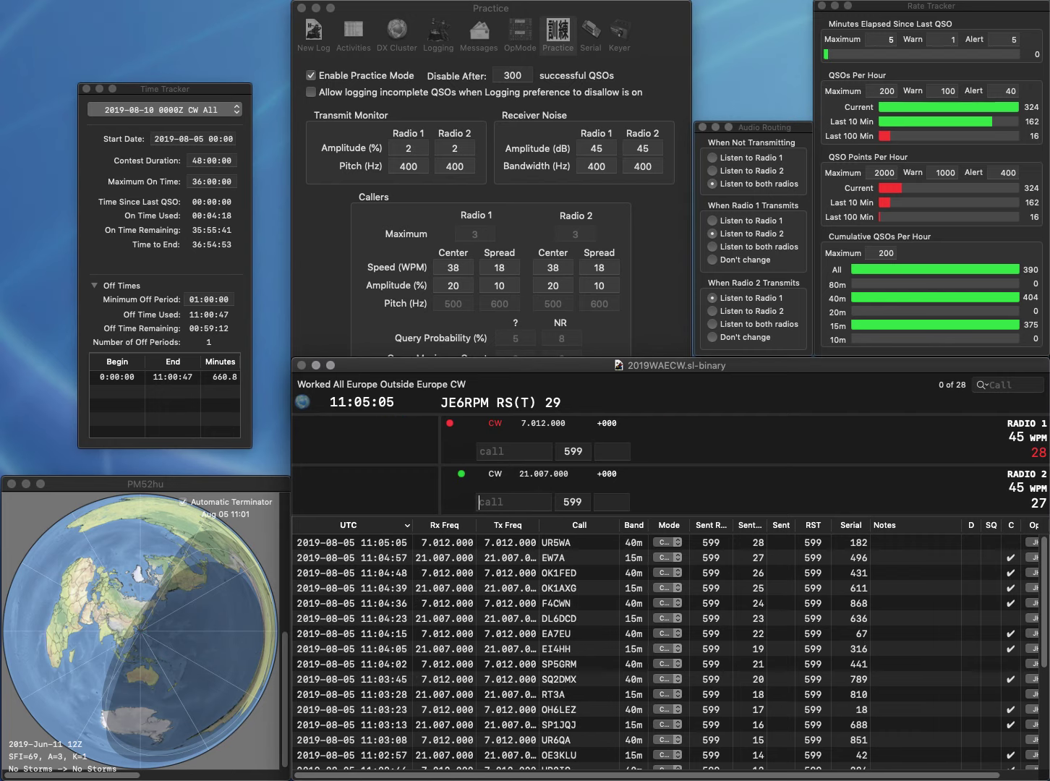
Enter the caller LY5CB on Radio 2 and send the exchange
text(LY5)
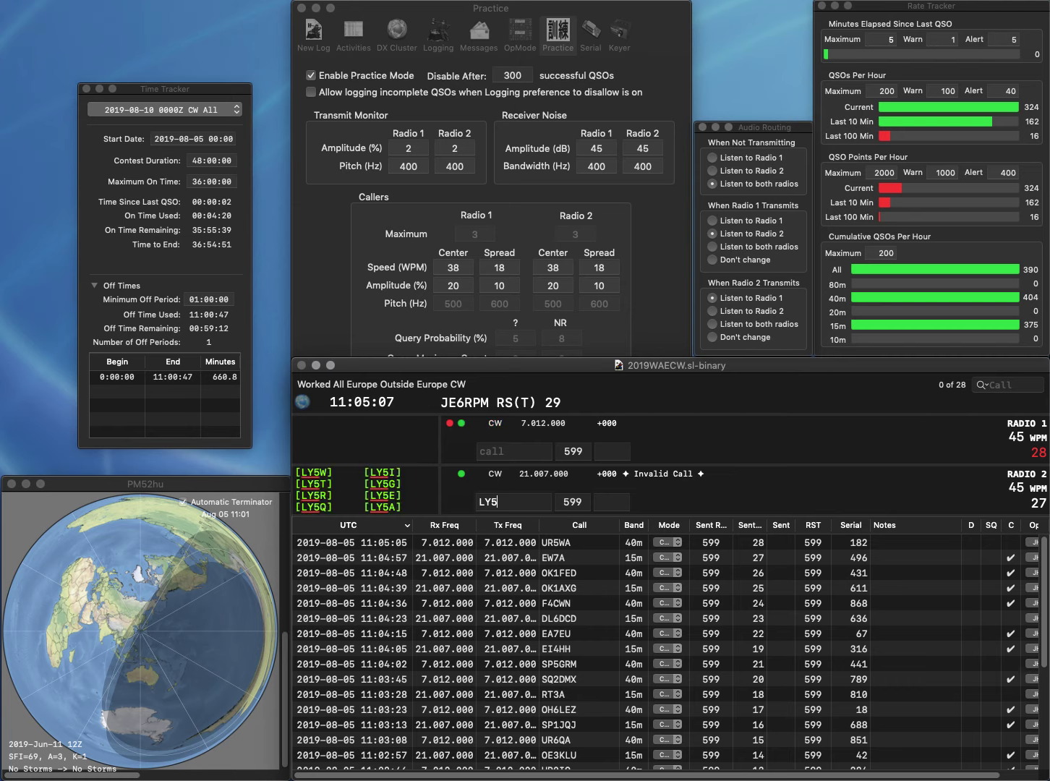
text(CB)
key(Return)
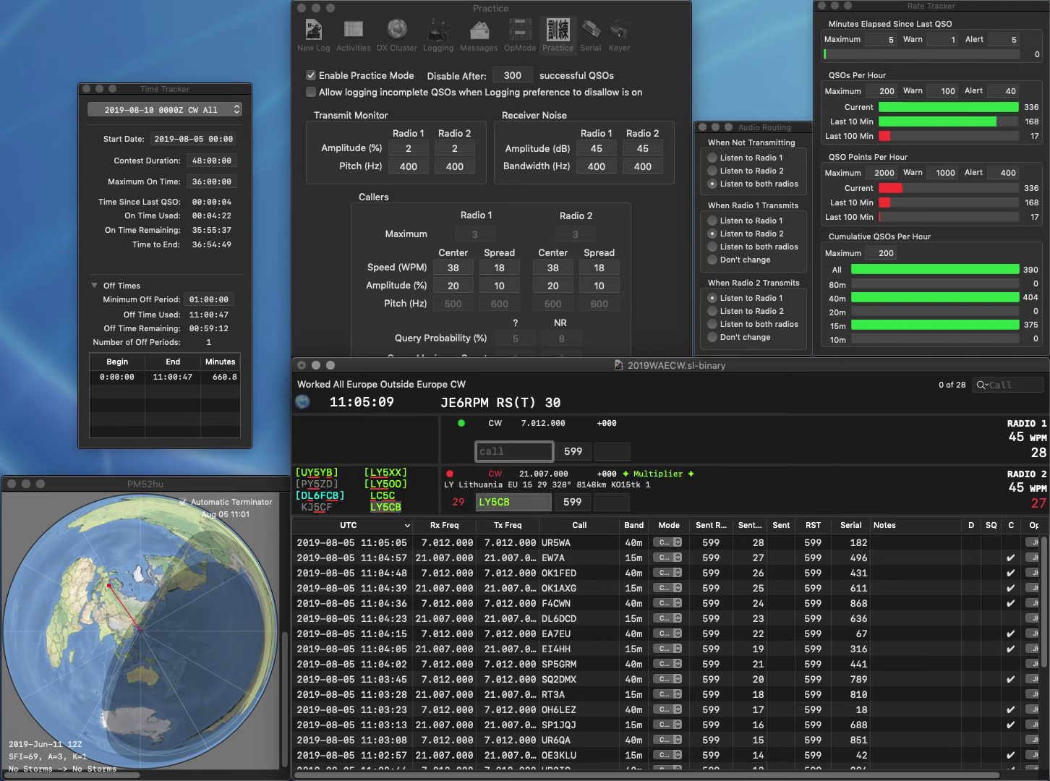
Enter the Radio 1 caller starting from the suffix OW, complete the call as RA1OW and send the exchange
text(O)
text(RA1)
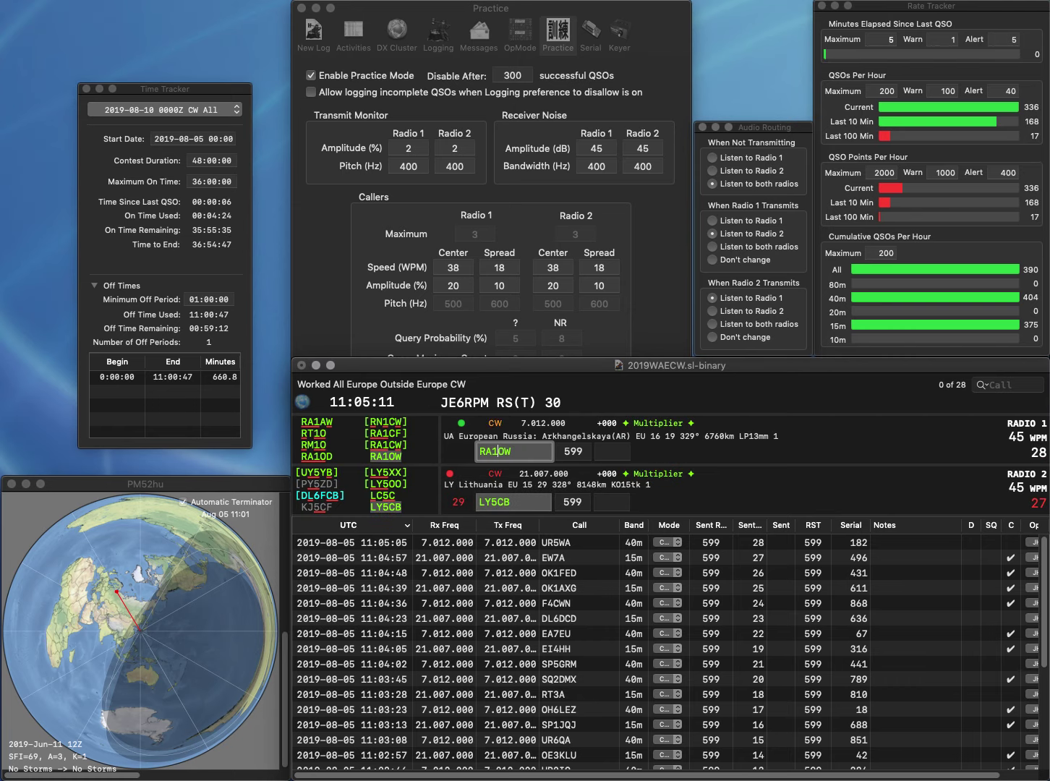
key(Return)
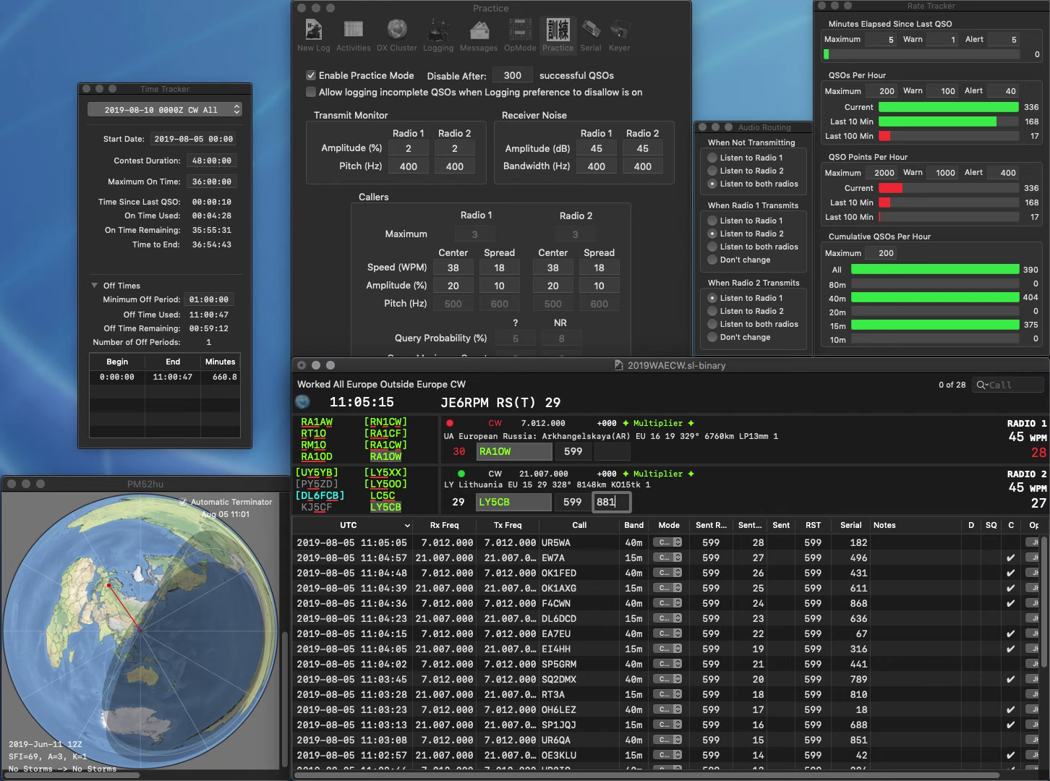
Log LY5CB on Radio 2 with received serial 881 and RA1OW on Radio 1 with received serial 956
key(Return)
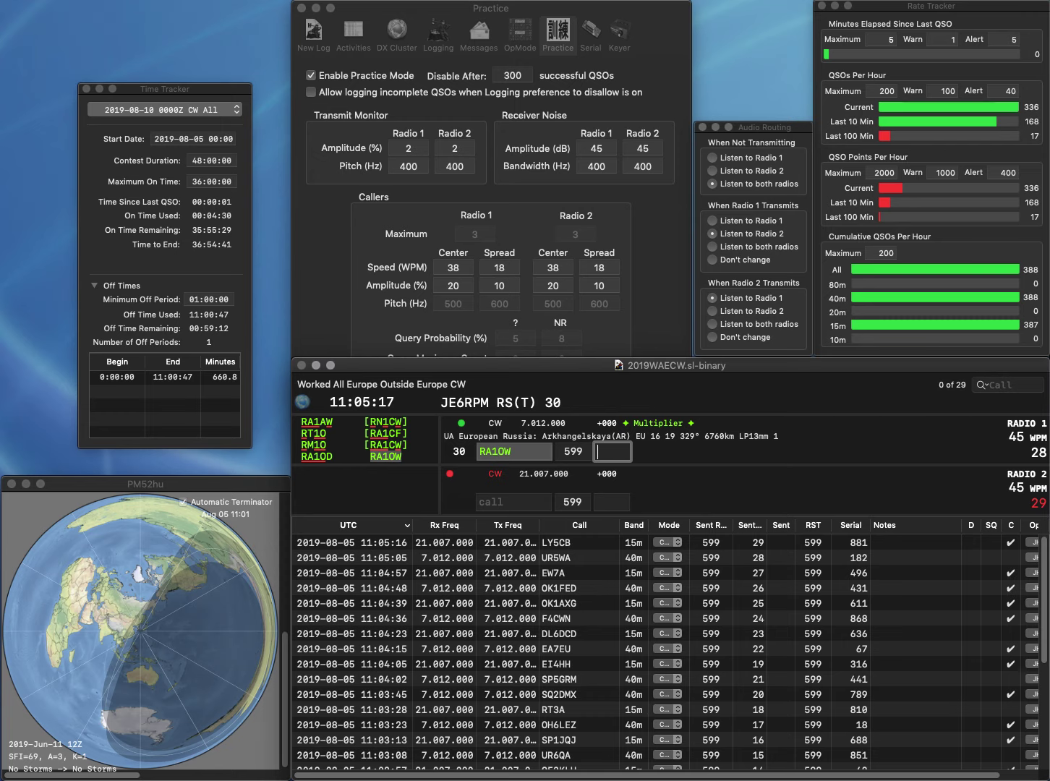
text(956)
key(Return)
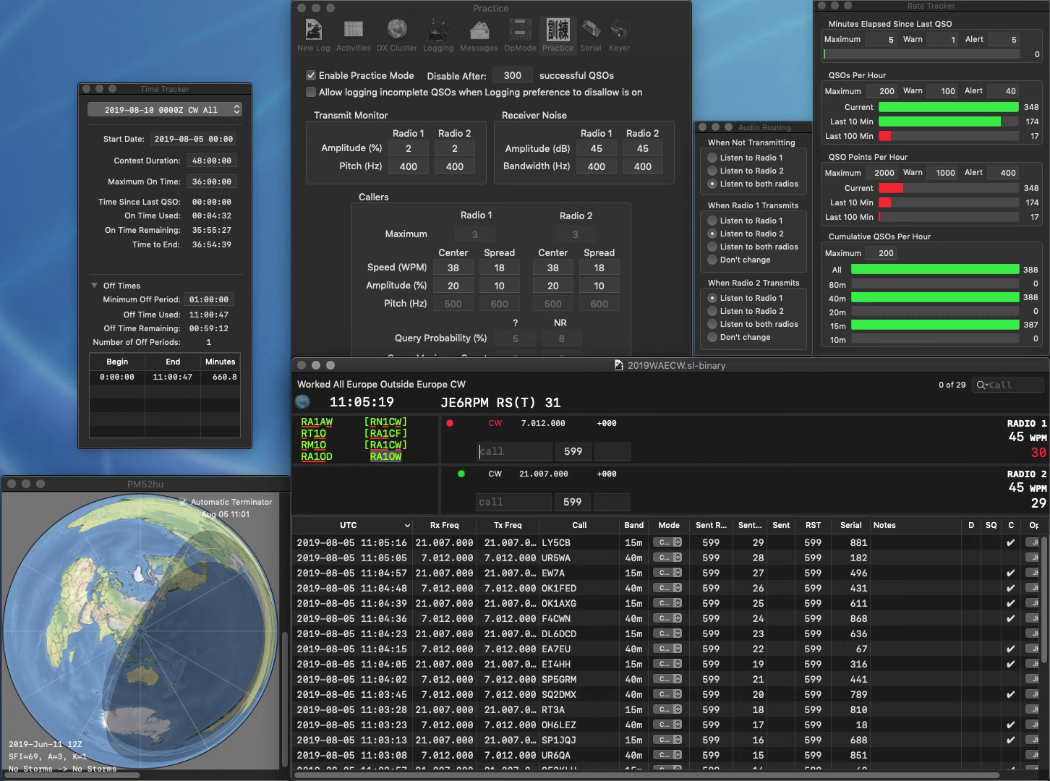
Enter the Radio 2 caller starting from the suffix HQ, complete the call as II5HQ and send the exchange
text(HQ)
key(Left)
key(Left)
text(II5)
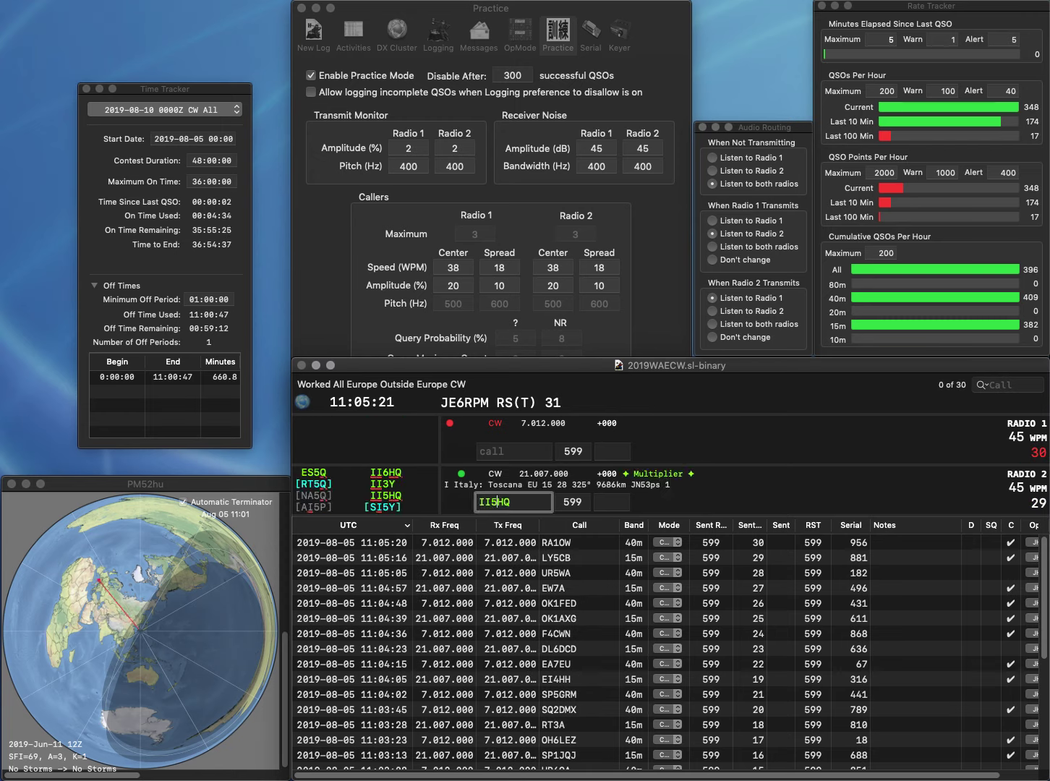
key(Return)
text(SP)
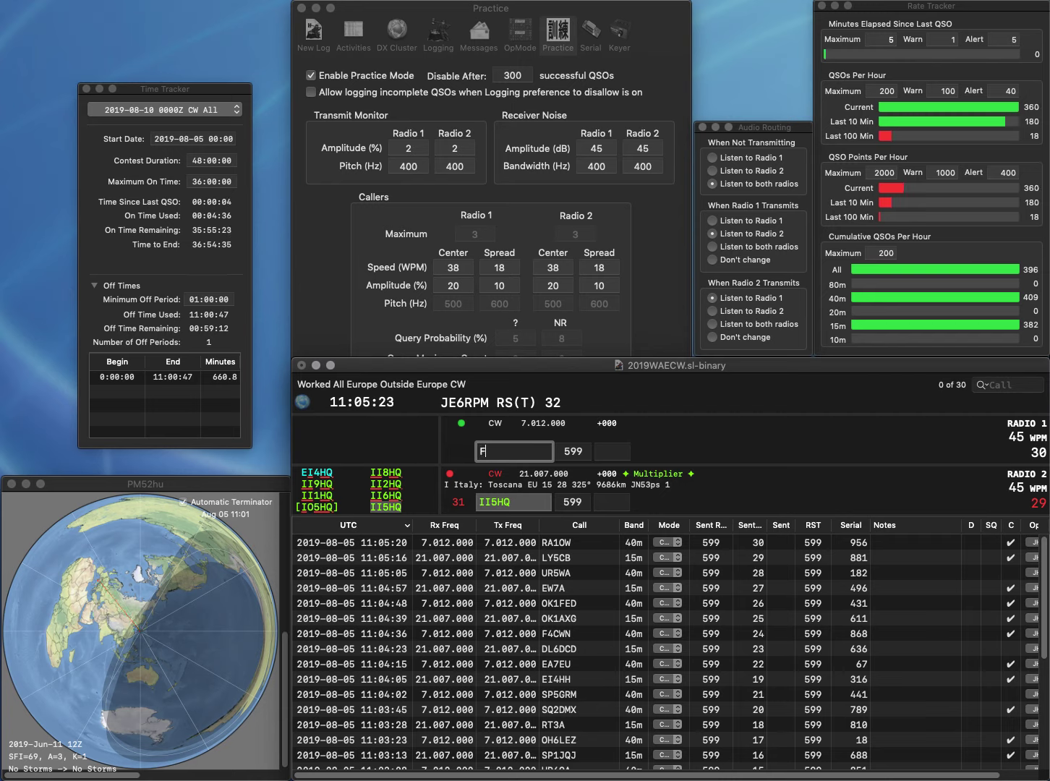
text(2AEK)
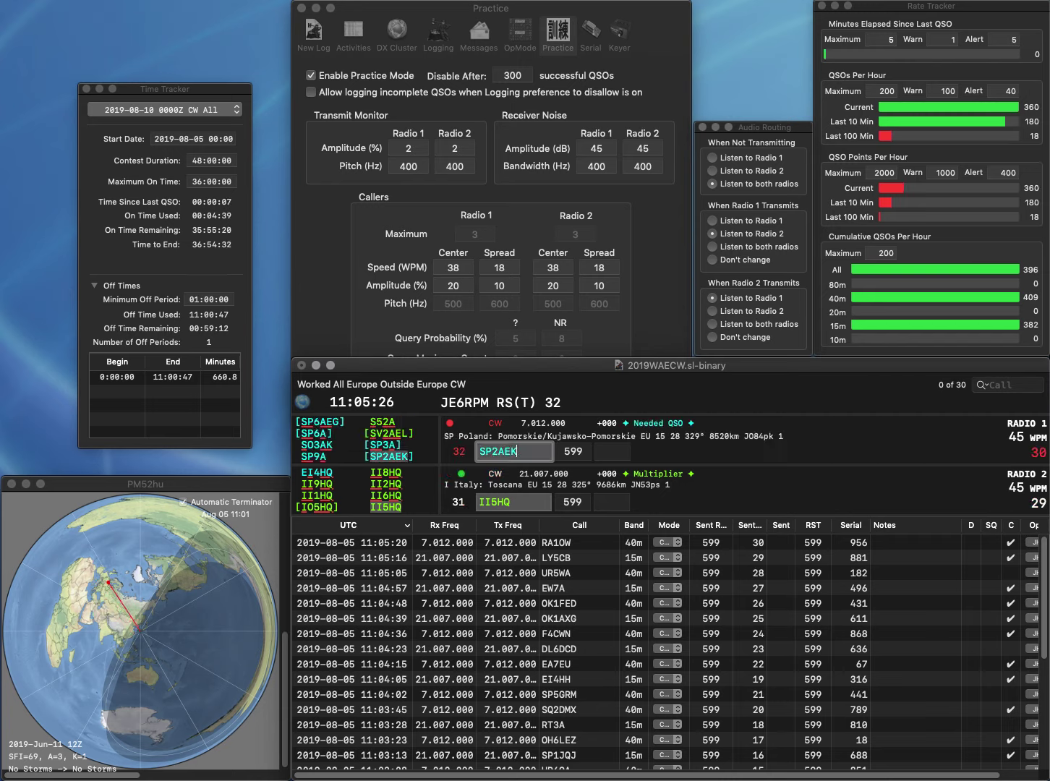
key(Return)
key(space)
text(2)
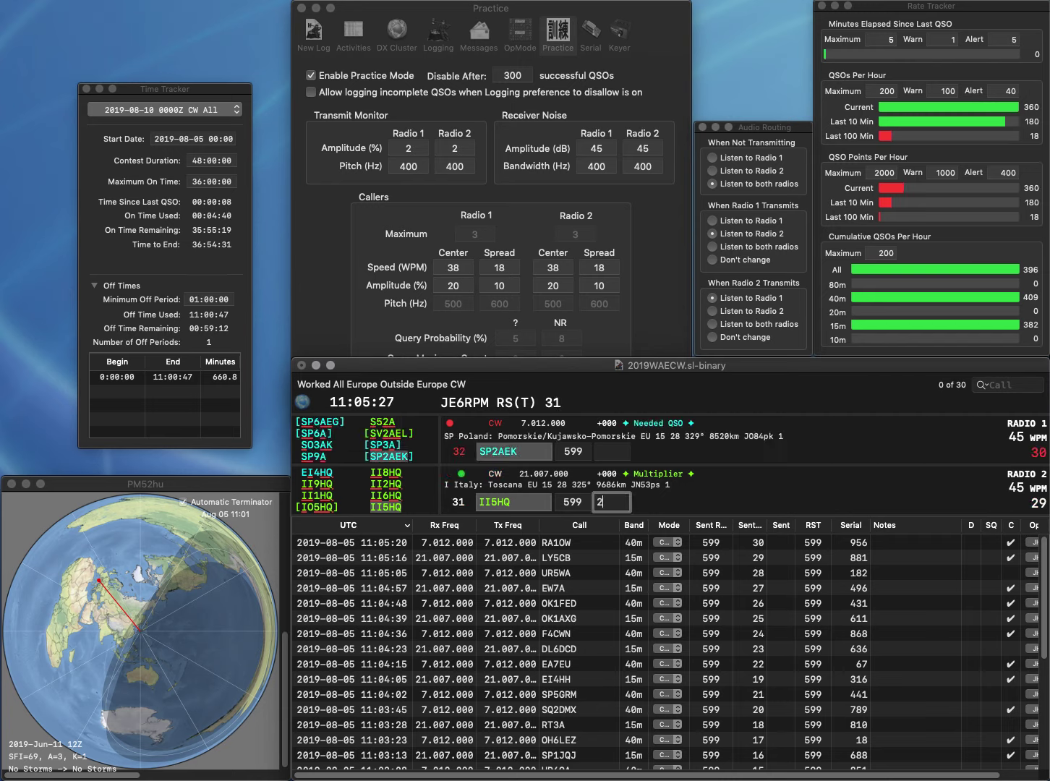
text(57)
key(Return)
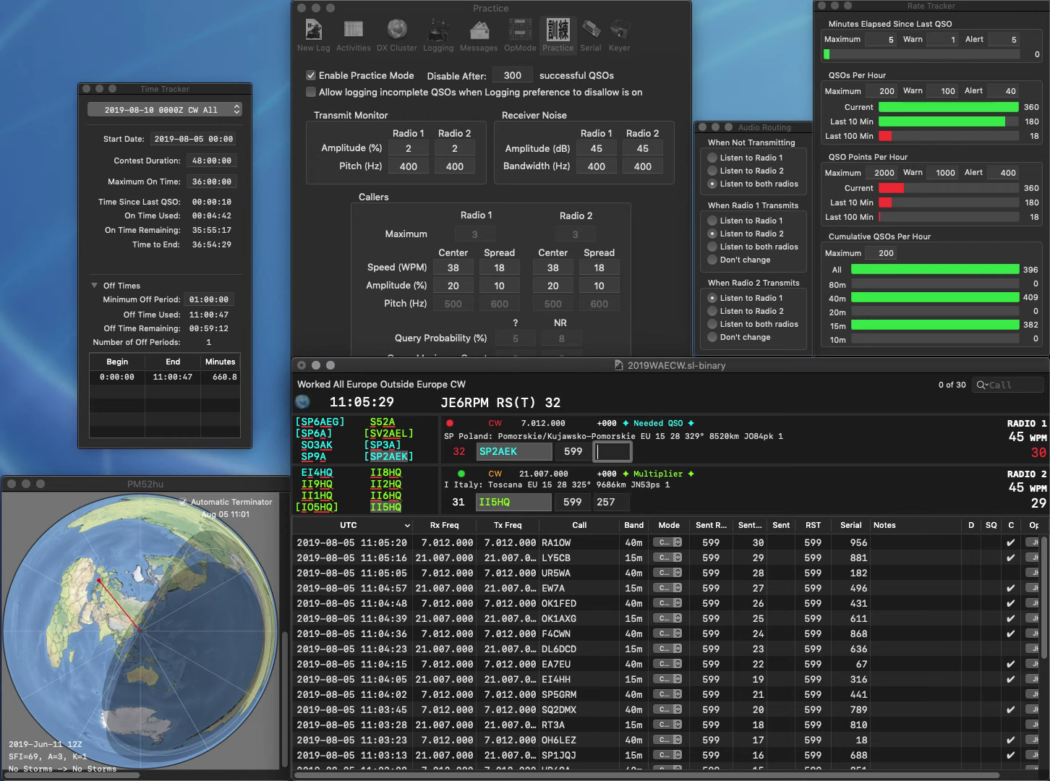
text(239)
key(Return)
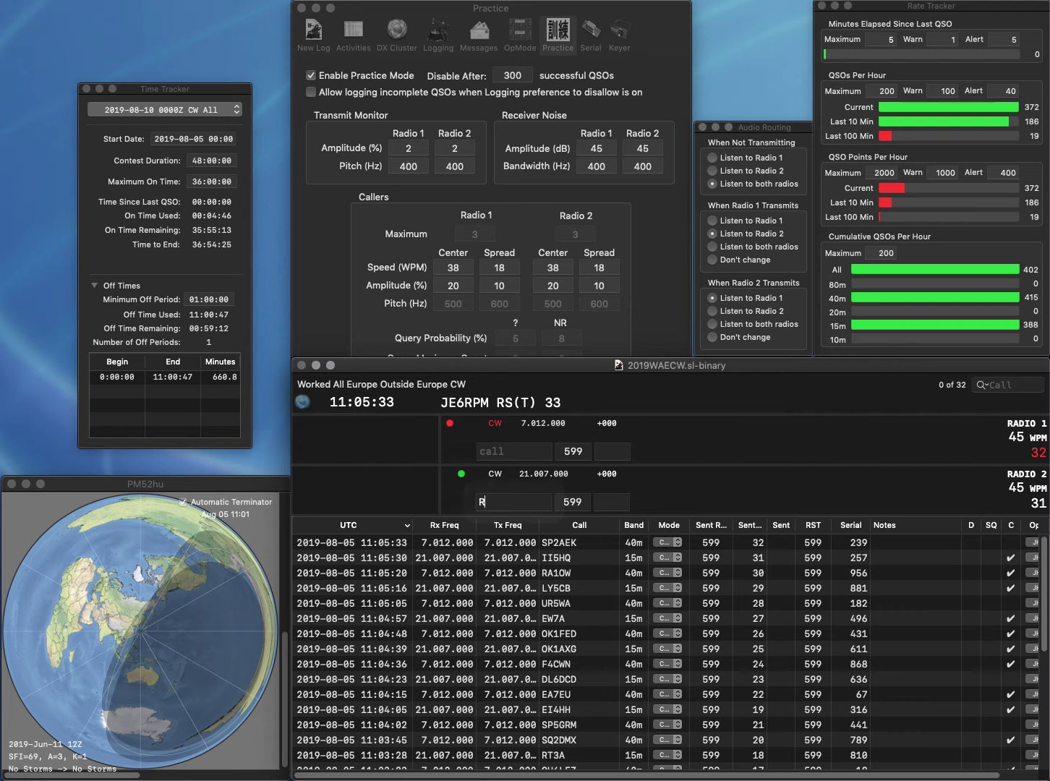
text(RA1AW)
key(Return)
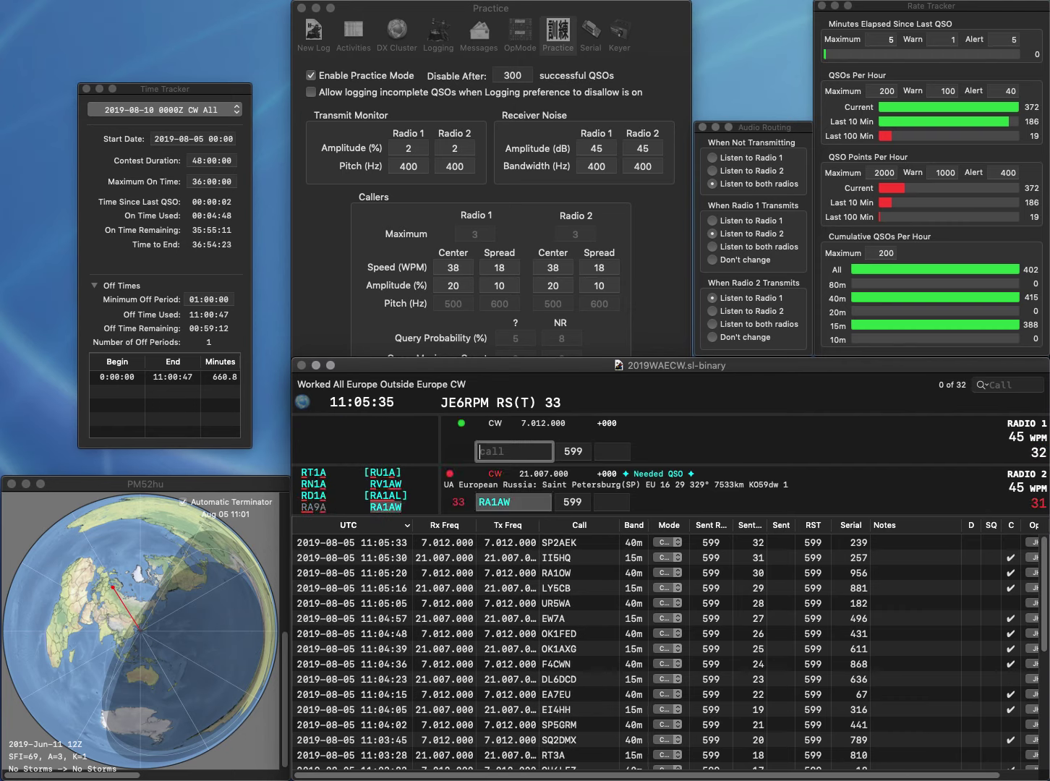
text(Z33B)
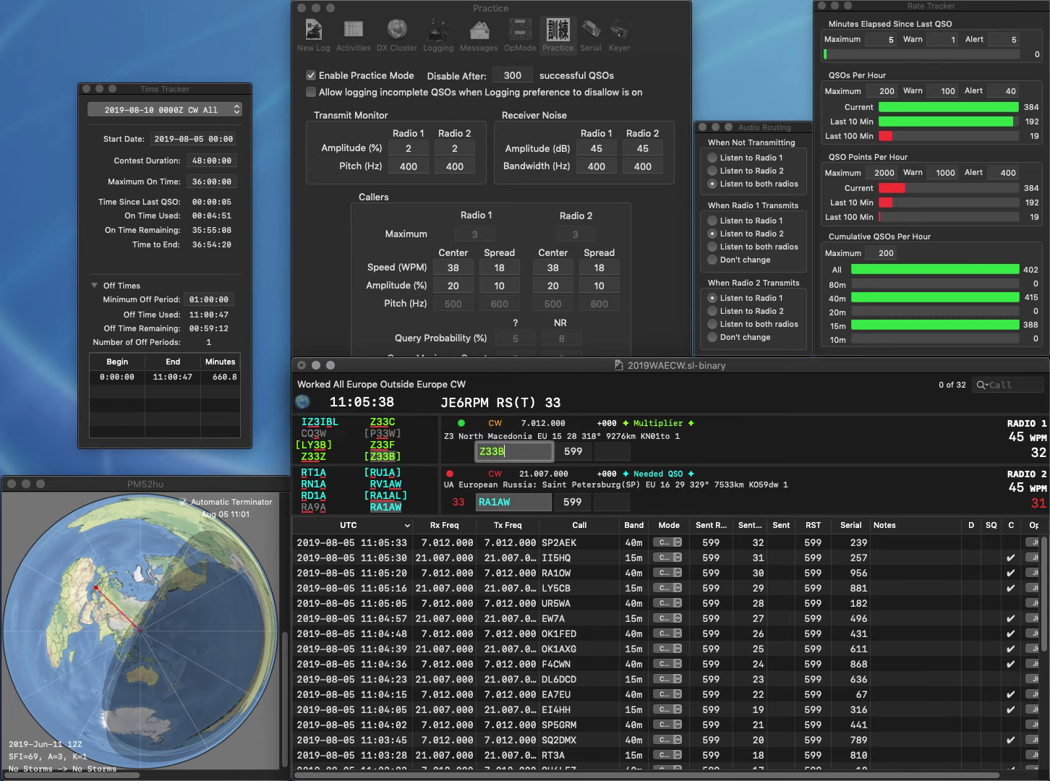
key(Return)
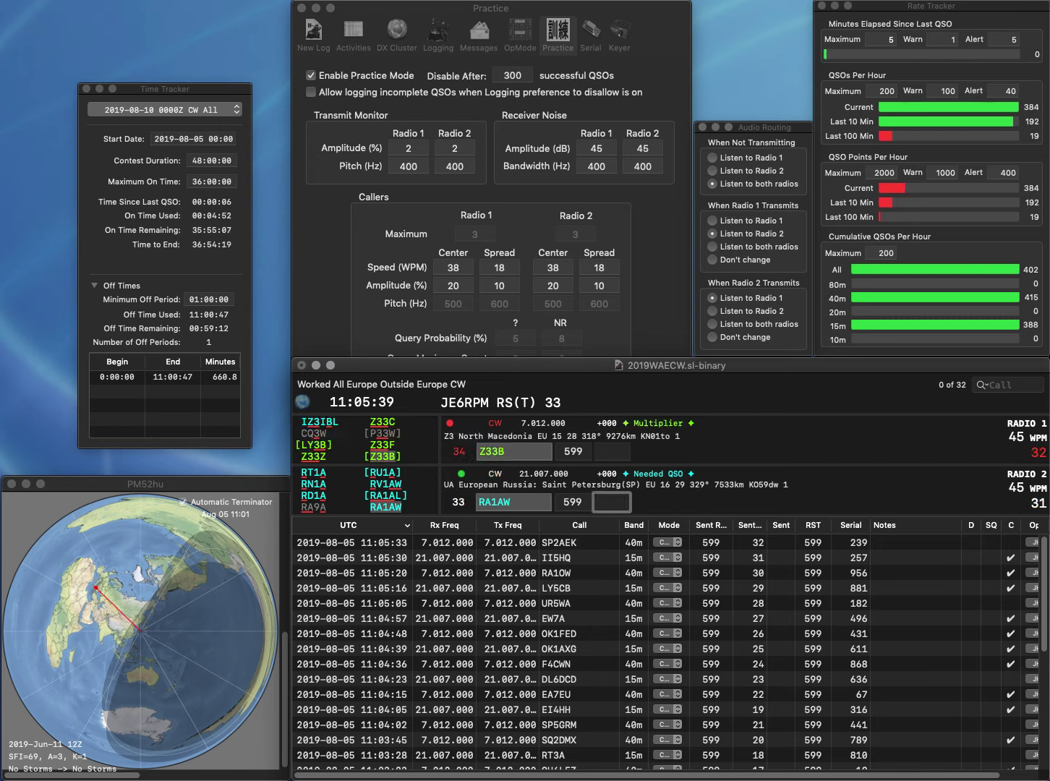
text(214)
key(Return)
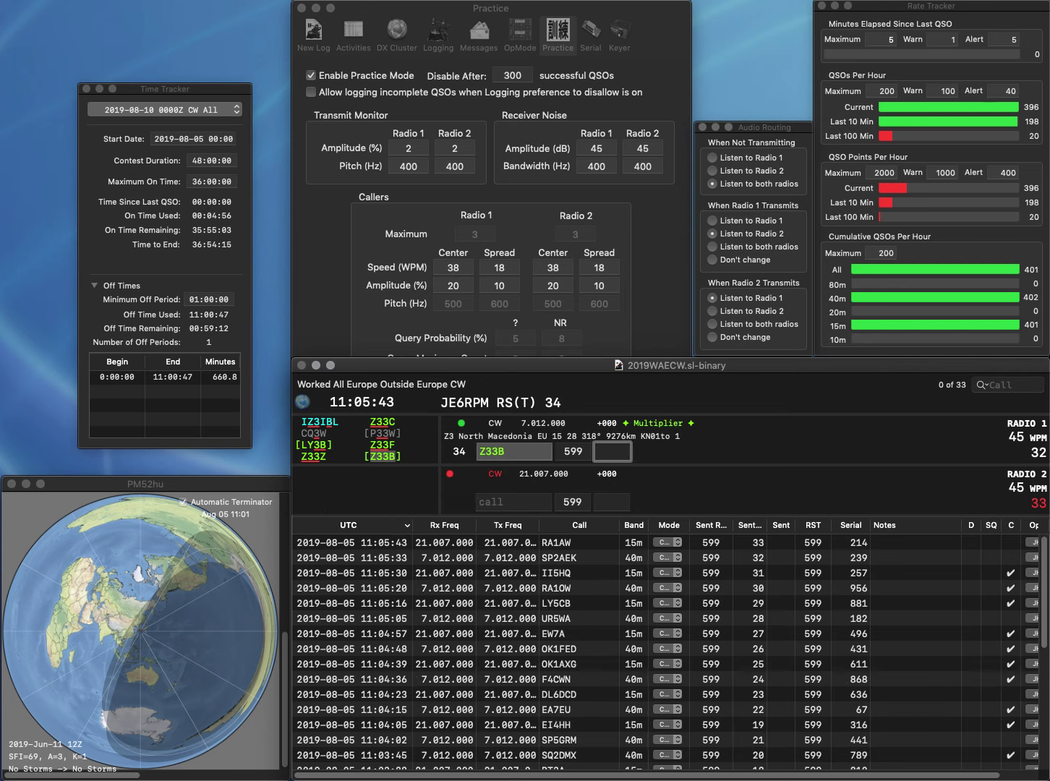
text(846)
key(Return)
Enter the Radio 2 caller starting from the suffix JK, complete the call as 9A1JK and send the exchange
text(ONA)
key(BackSpace)
key(BackSpace)
key(BackSpace)
text(JK)
key(Left)
key(Left)
text(9A1)
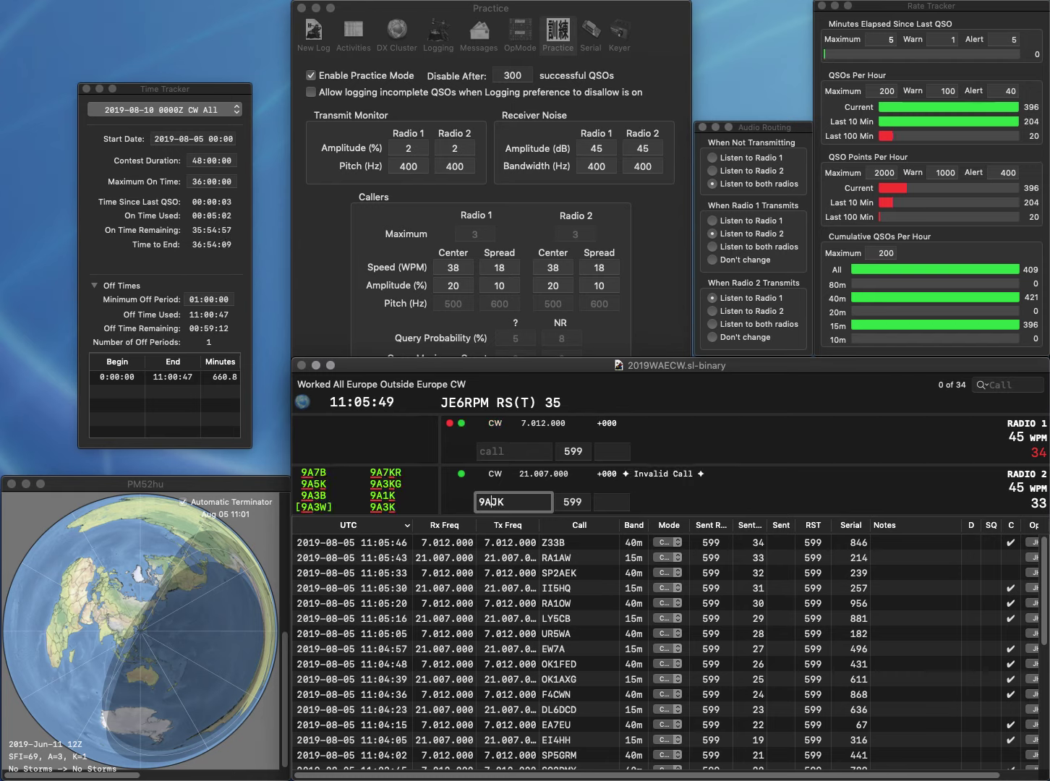
key(Return)
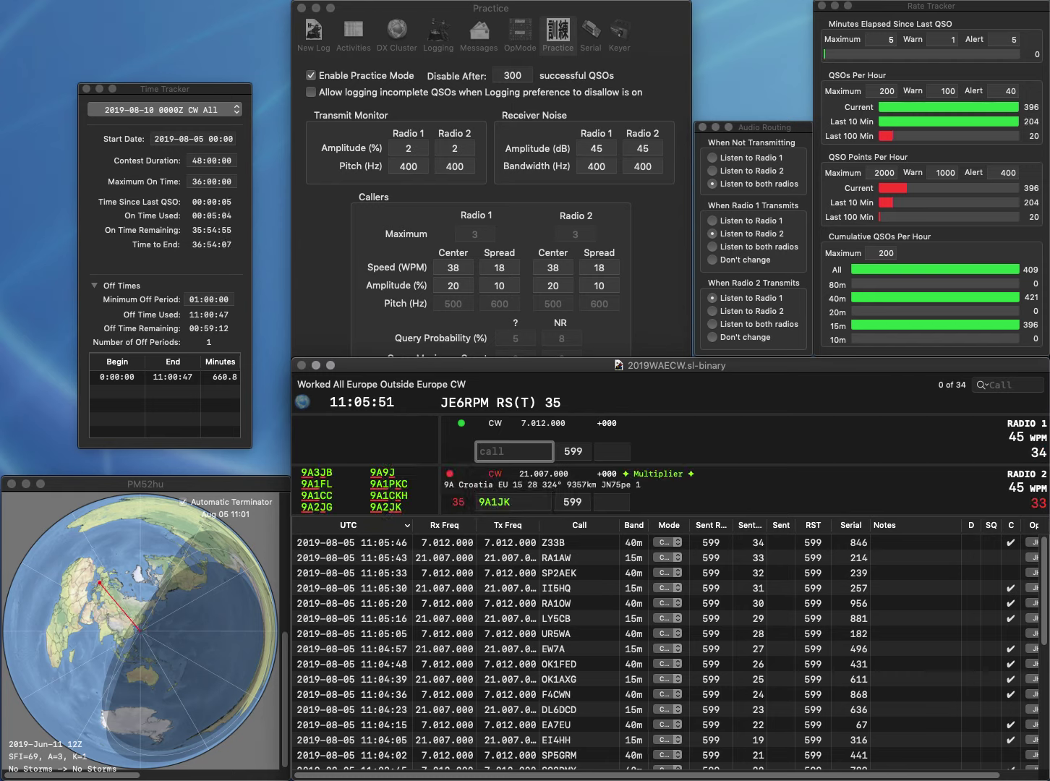
Enter the caller DH8LAW on Radio 1 and send the exchange, and correct the Radio 2 call to 9A2JK and resend its exchange
text(DH8LA)
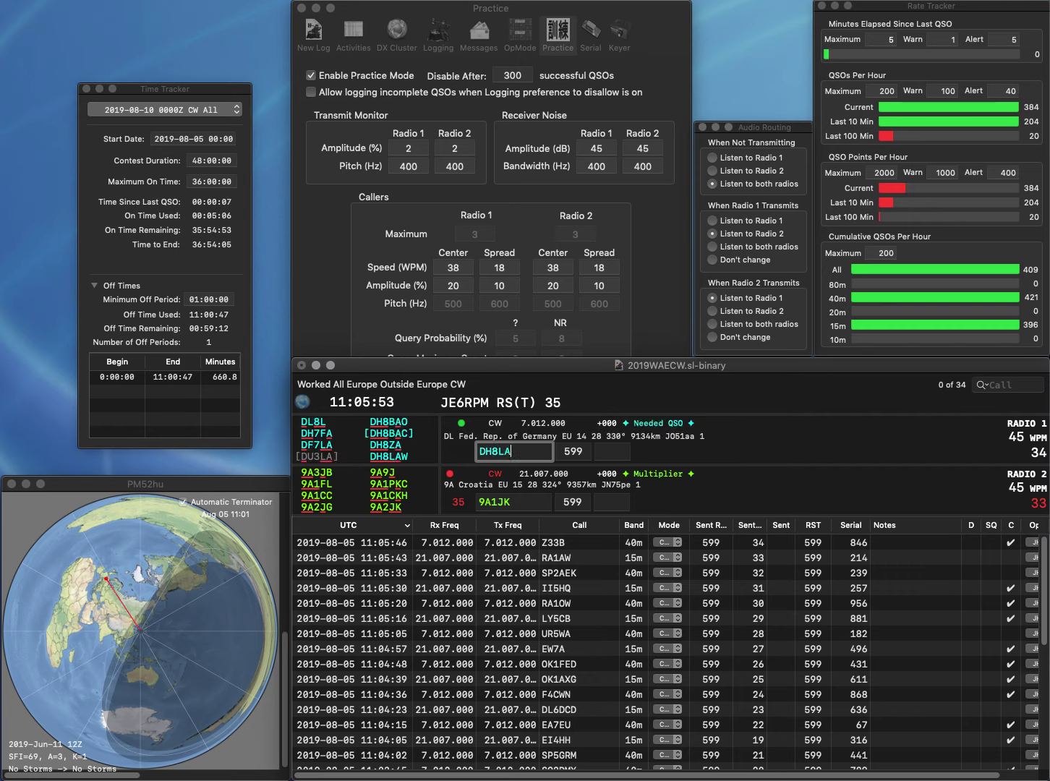
text(W)
key(Return)
key(BackSpace)
text(2)
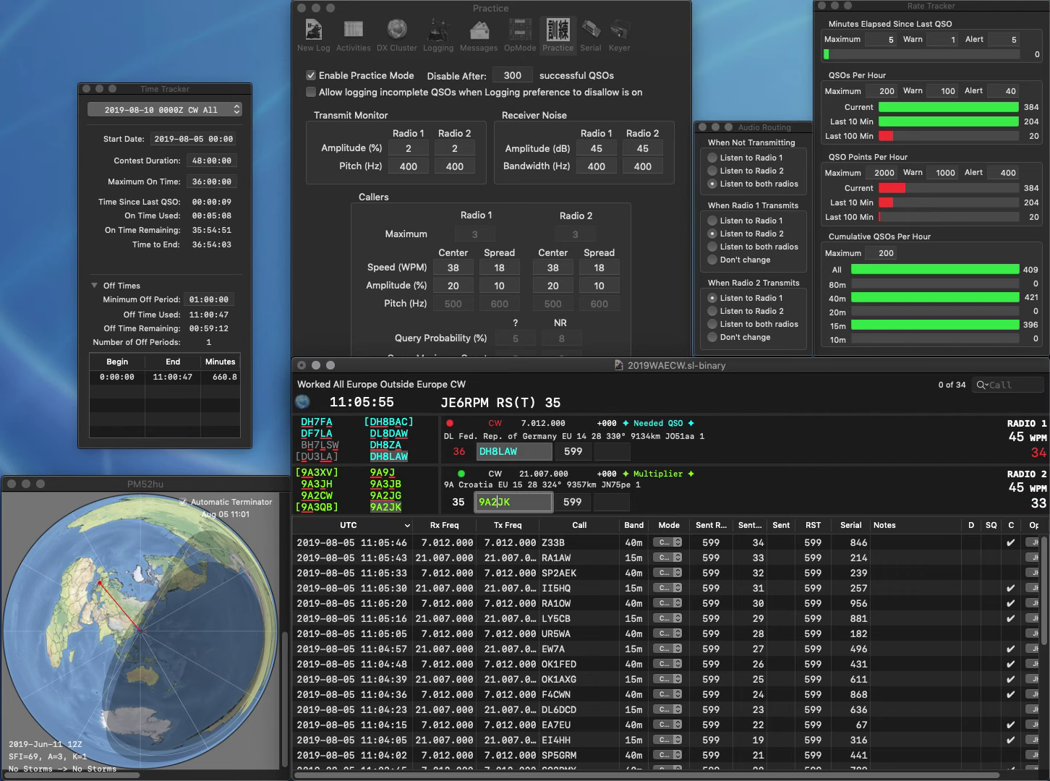
key(Return)
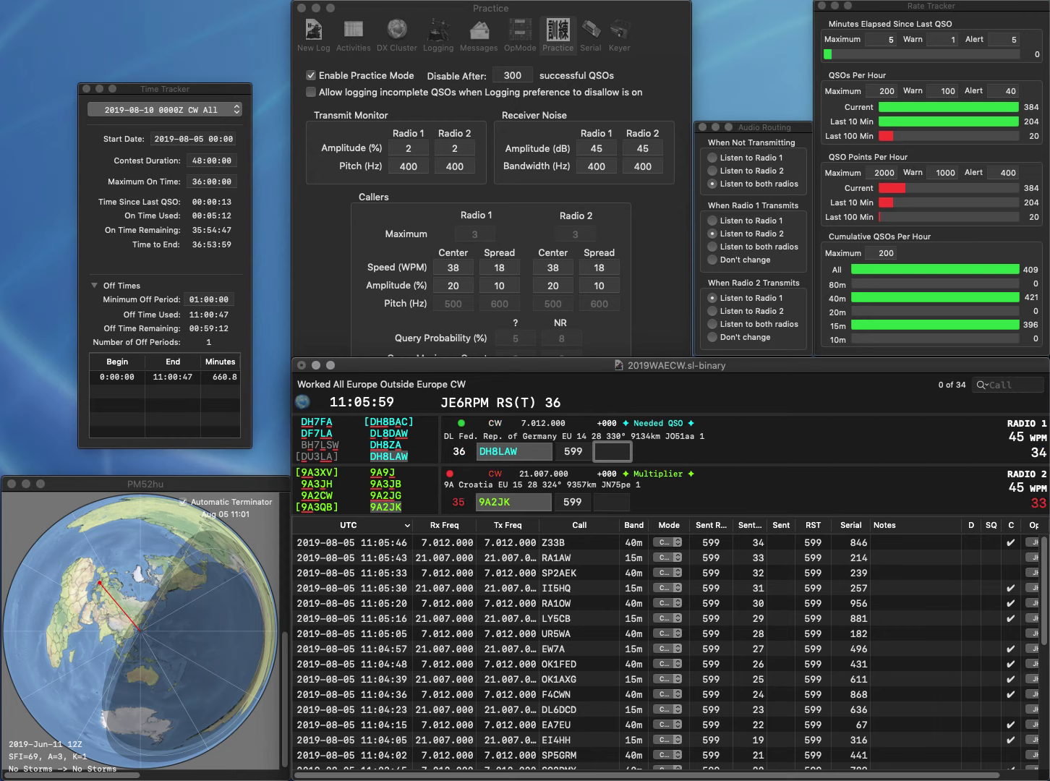
text(695)
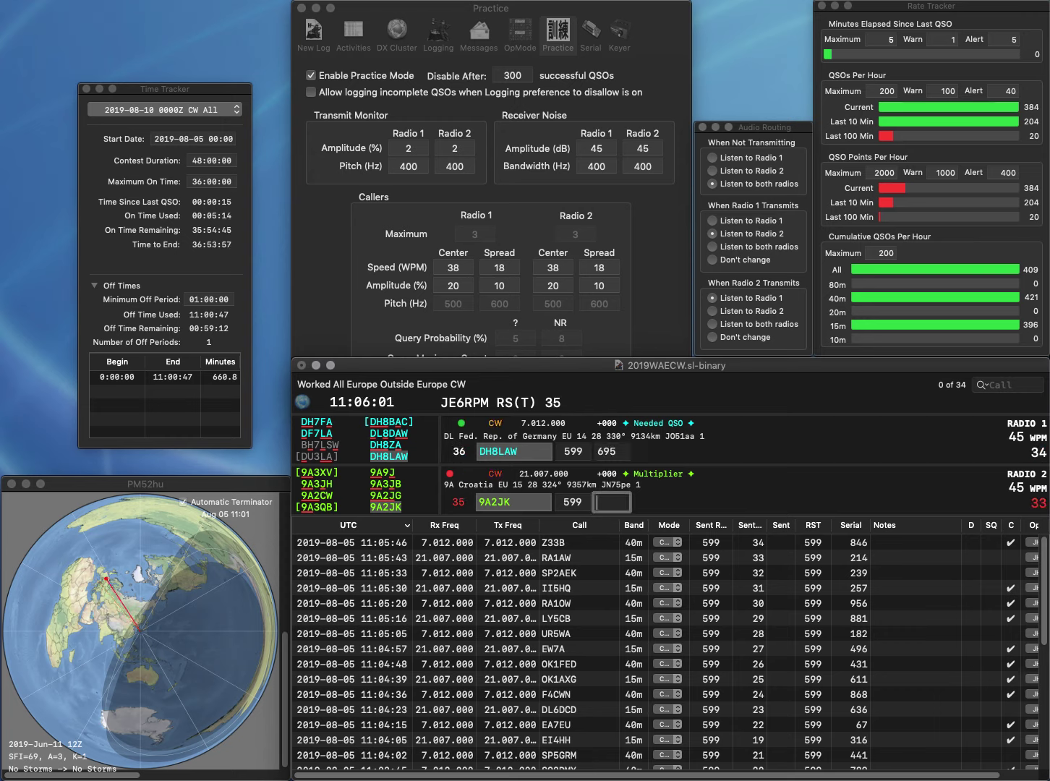
key(Return)
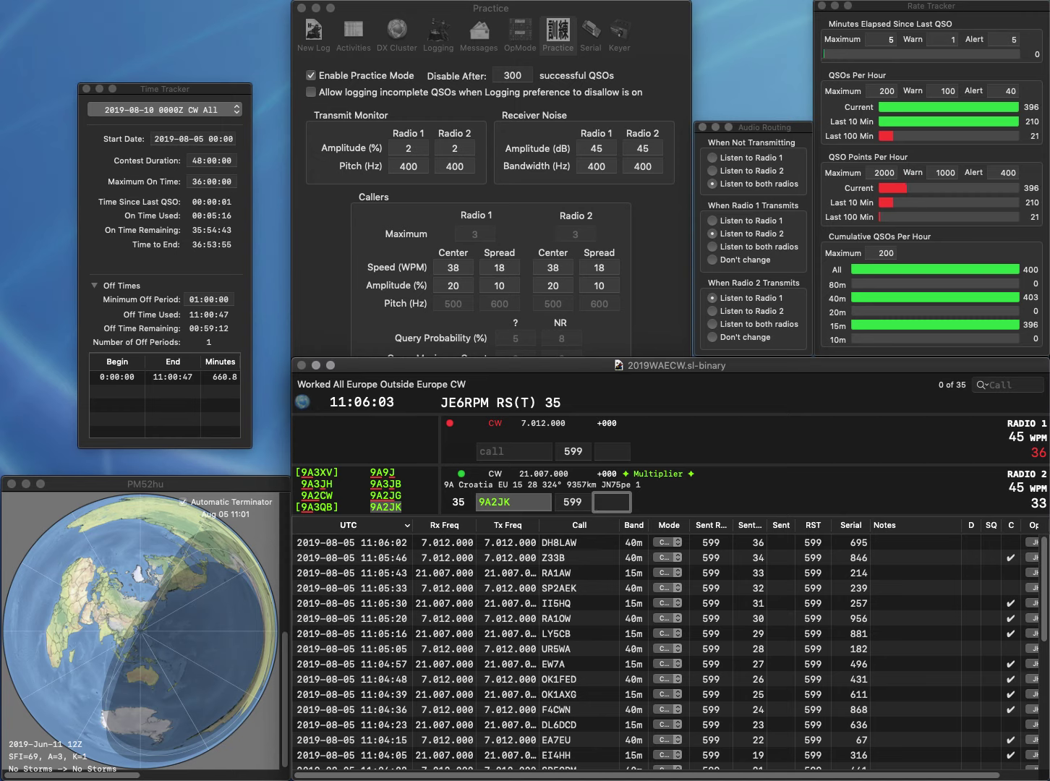
text(635)
key(Return)
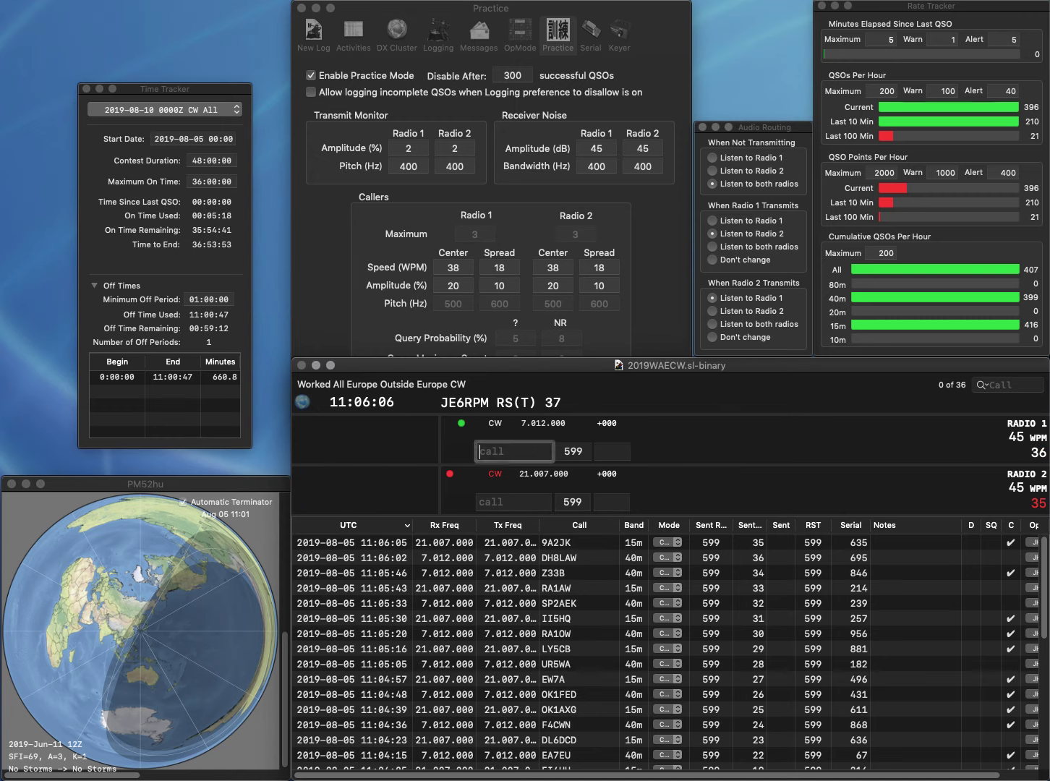
text(TM6V)
key(Return)
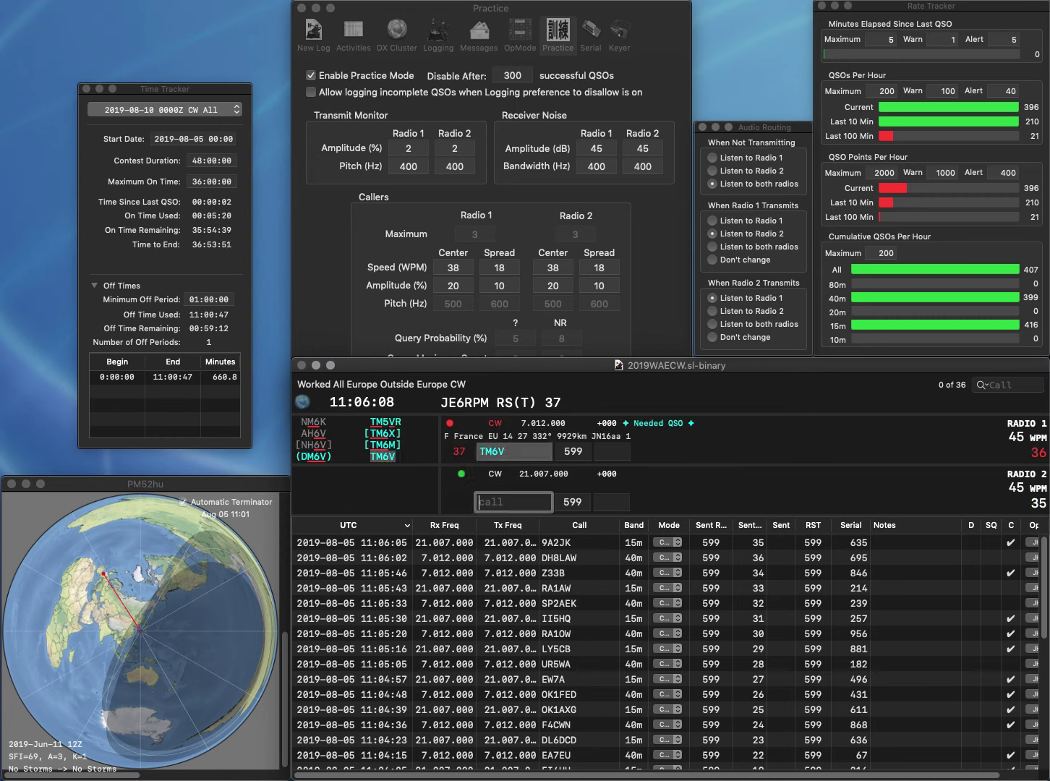
text(II5C)
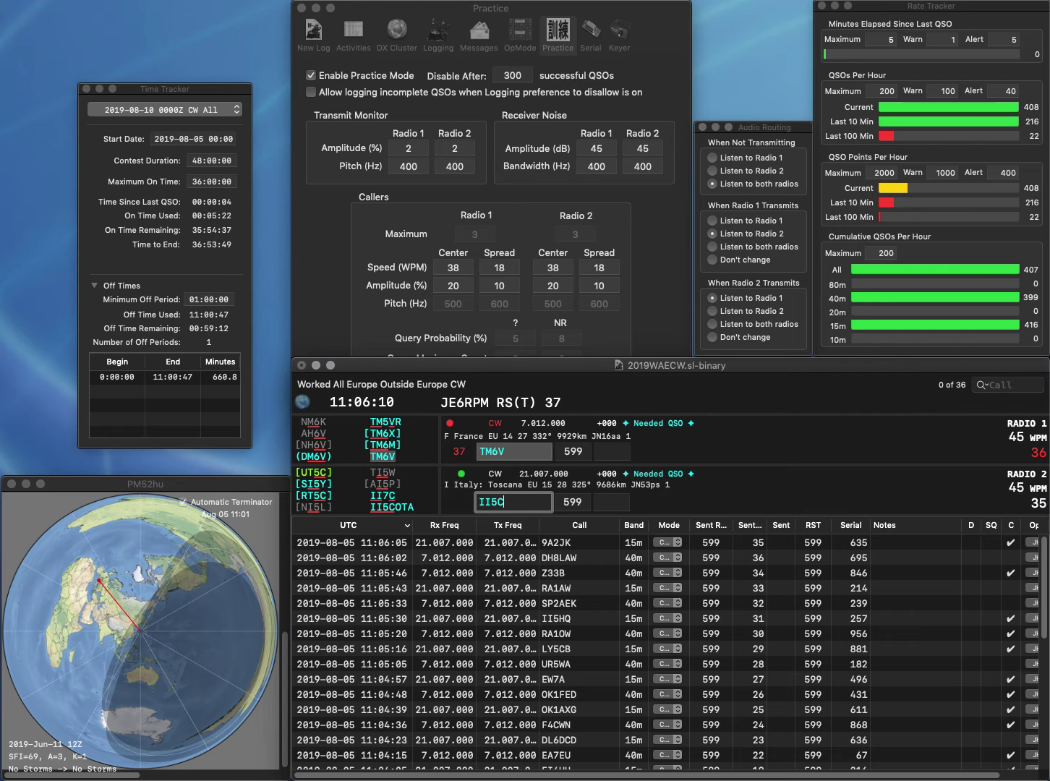
text(OTA)
key(Return)
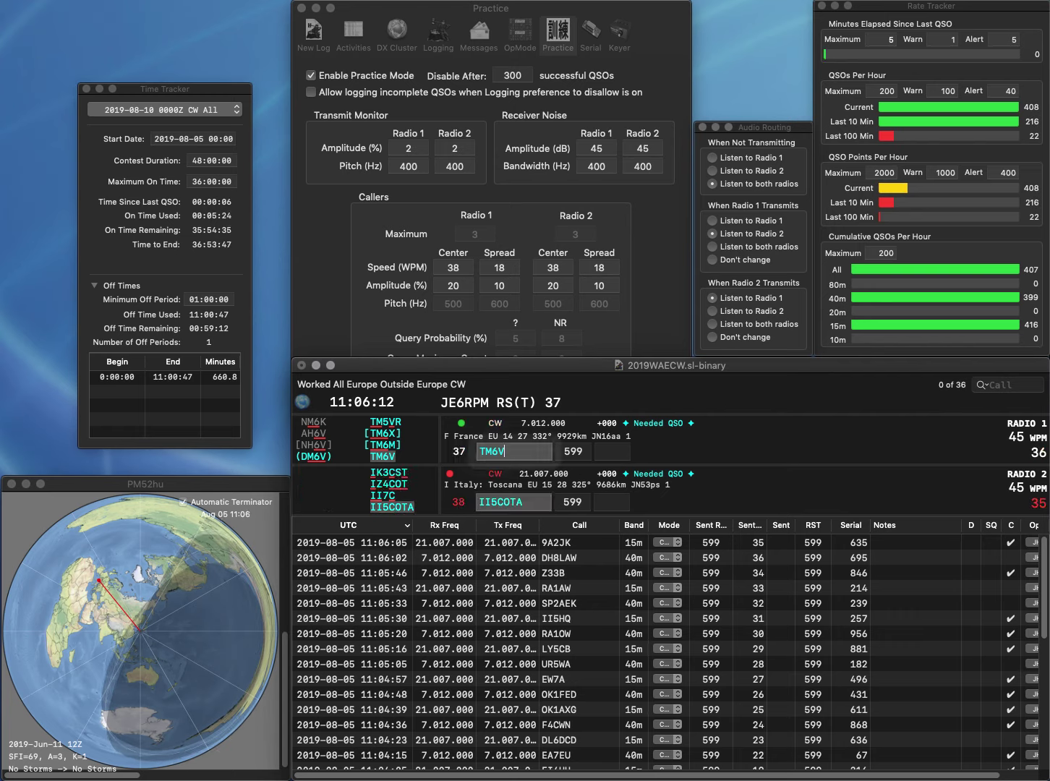
Log TM6V on Radio 1 with received serial 132 and II5COTA on Radio 2 with received serial 16
text(132)
key(Return)
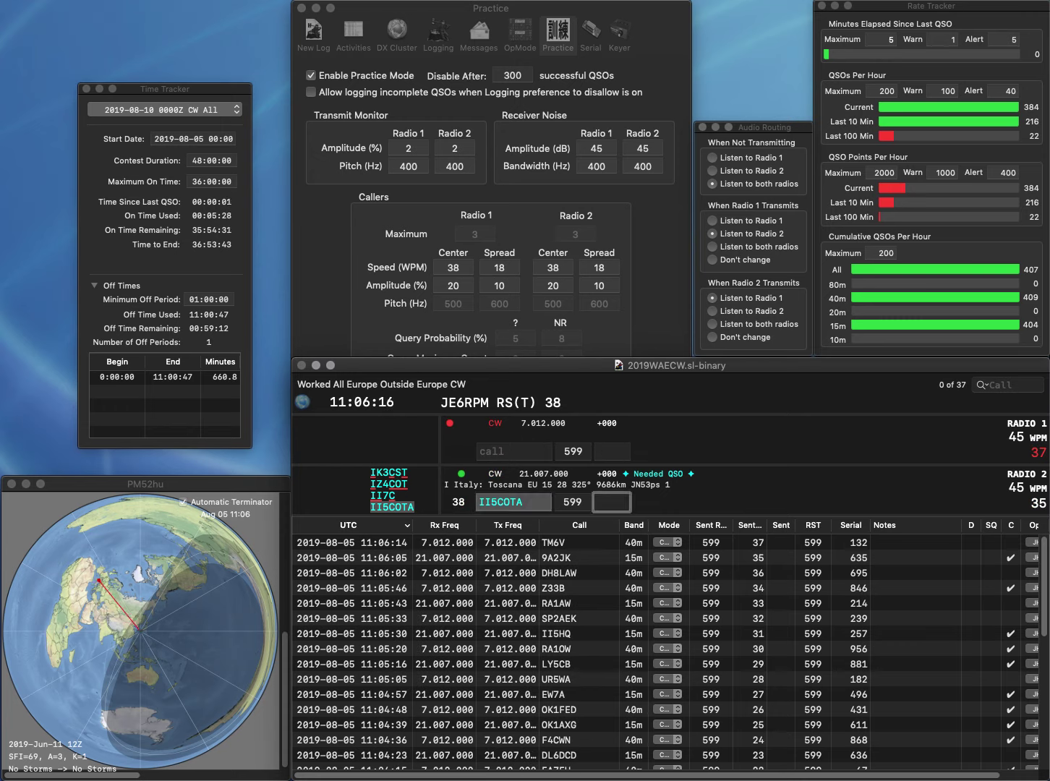
key(Return)
Enter the callers DL0AVH on Radio 1 and OE5JTD on Radio 2, sending each the exchange
text(DL0AVH)
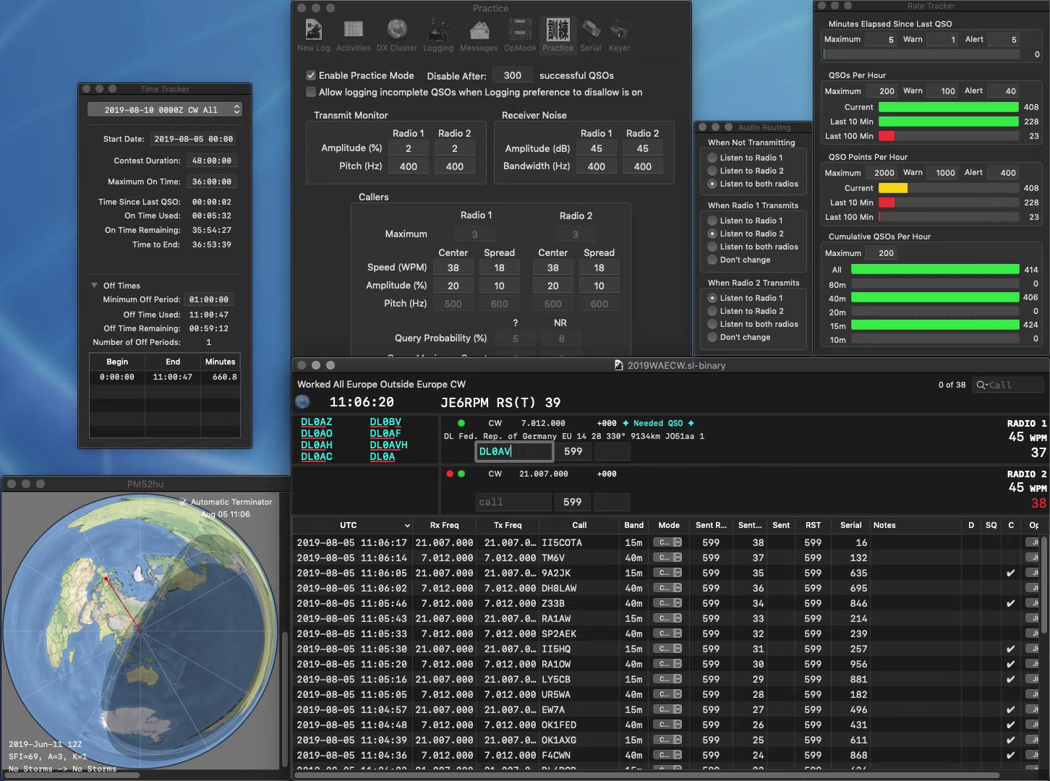
key(Return)
text(OE5)
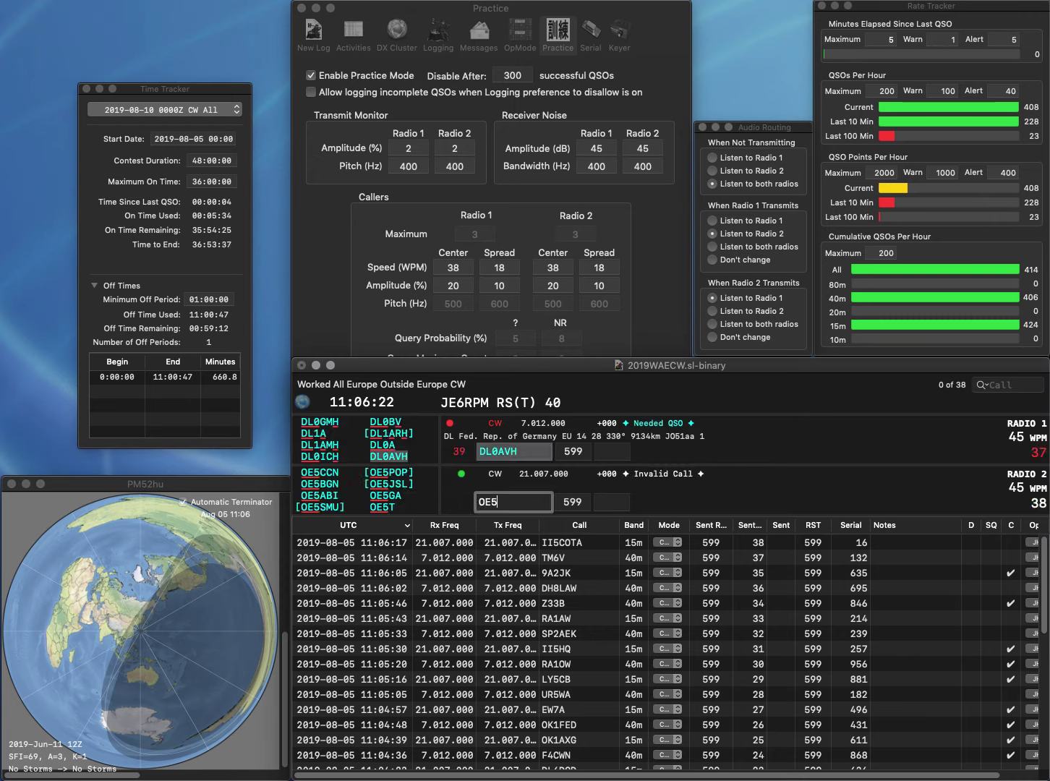
text(JTD)
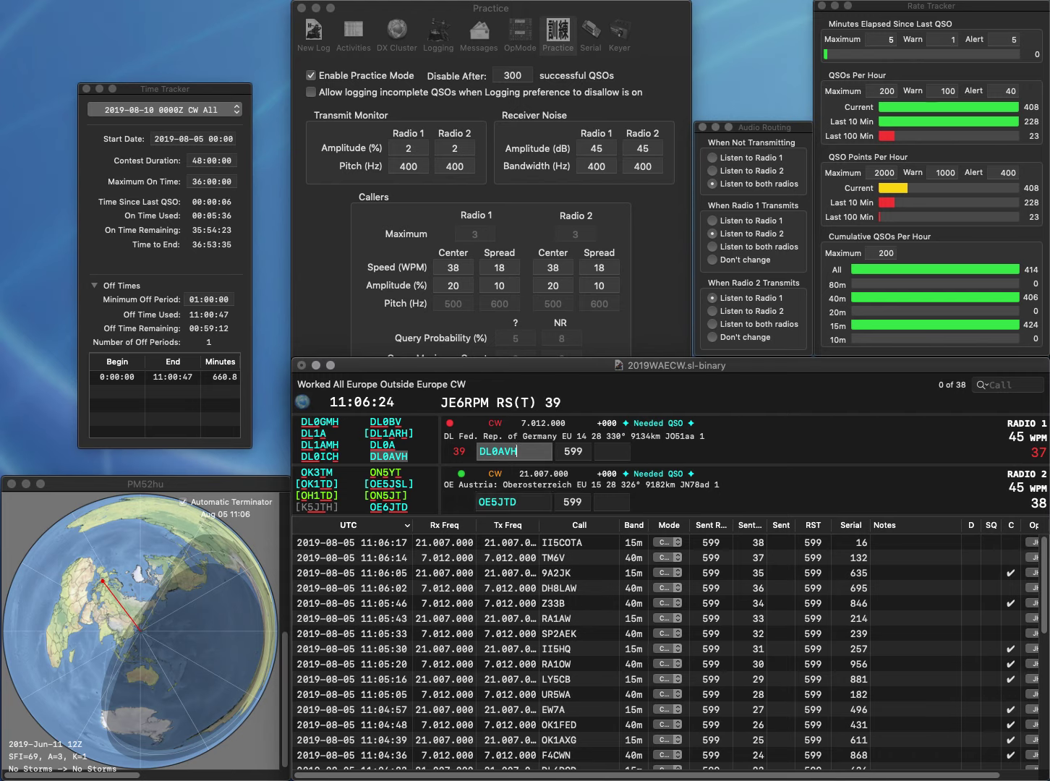
key(Return)
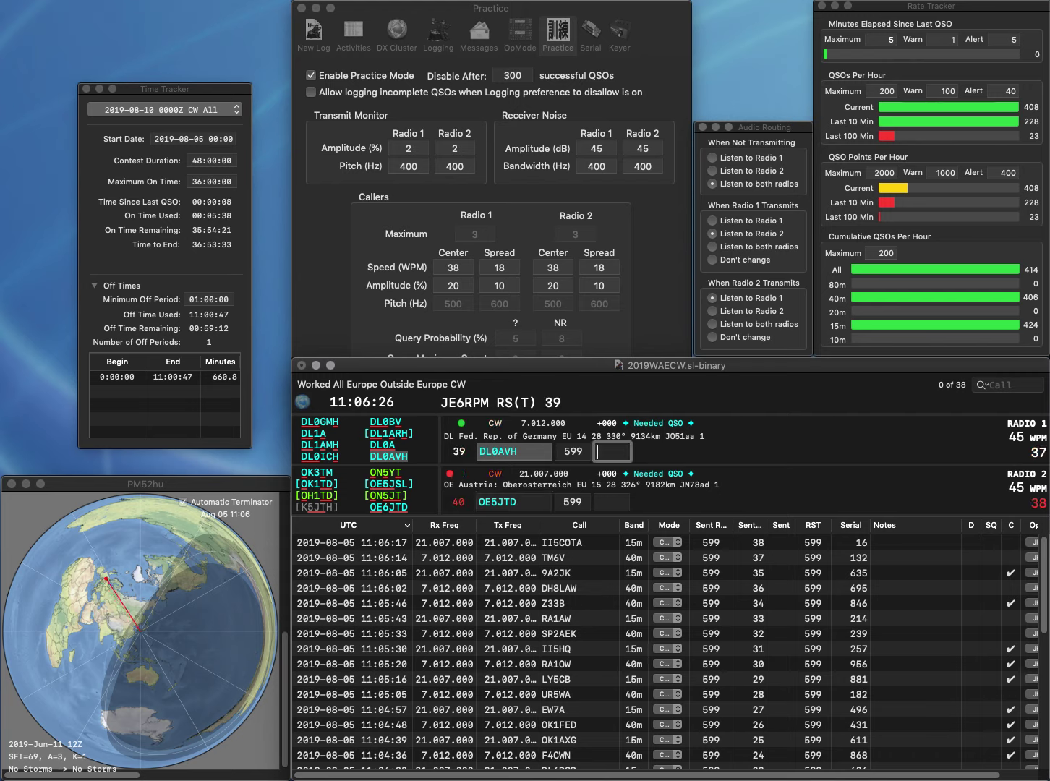
text(46)
key(BackSpace)
text(8)
key(Return)
Correct the call area digit of the Radio 2 caller to make it OE6JTD and resend the exchange
key(space)
key(Left)
key(Left)
key(Left)
key(BackSpace)
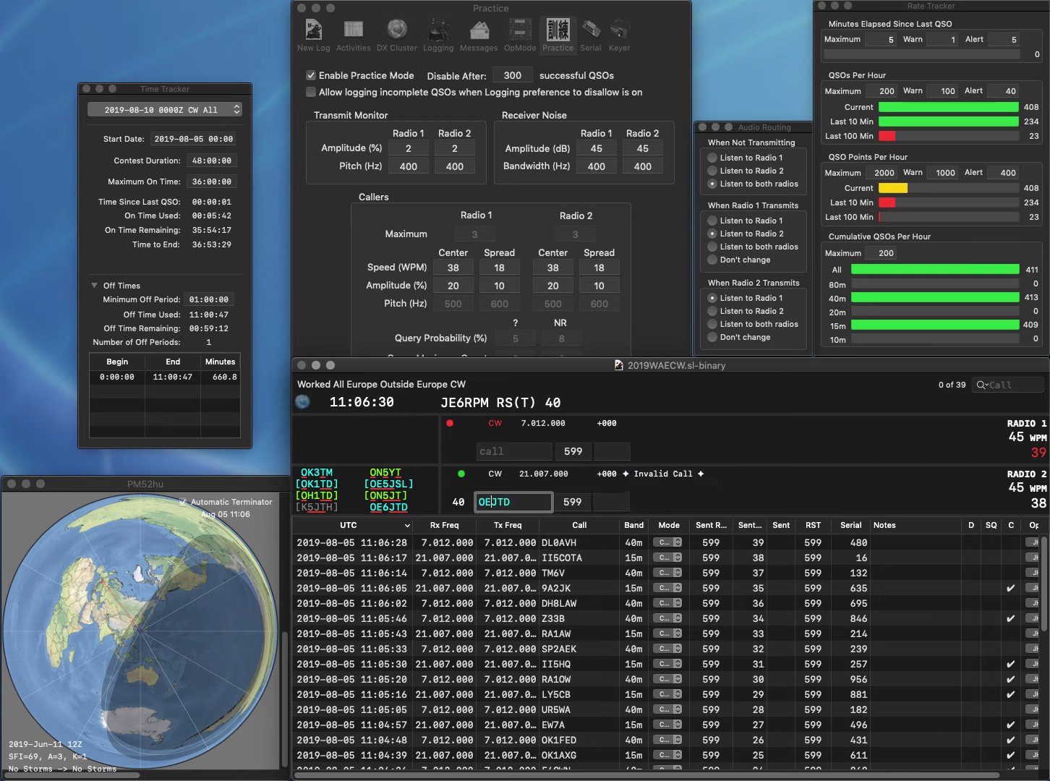
text(6)
key(Return)
Enter the caller ES3DQ on Radio 1 and send the exchange, and log OE6JTD on Radio 2 with received serial 894
text(ES3DQ)
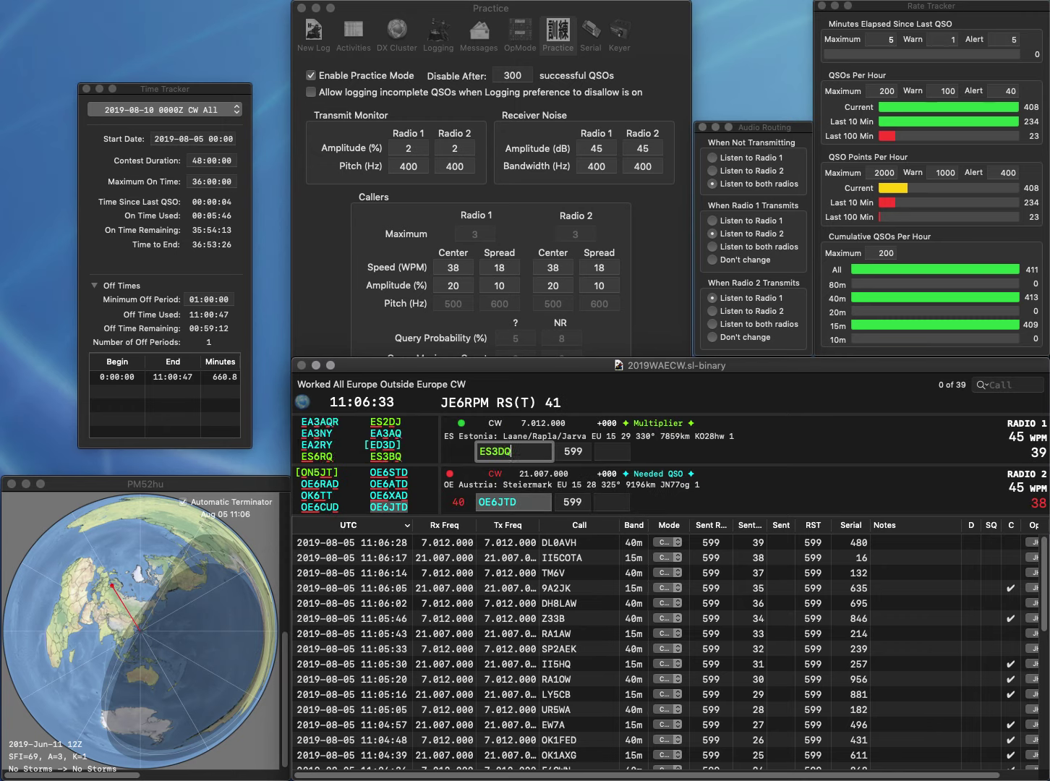
key(Return)
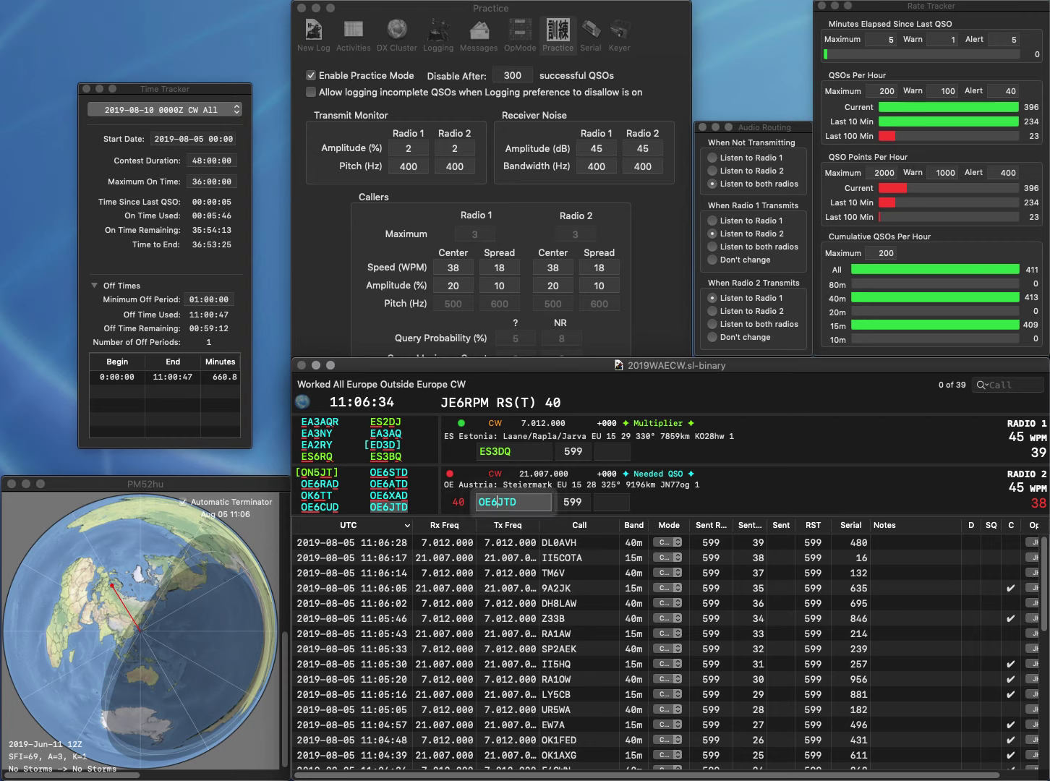
key(Tab)
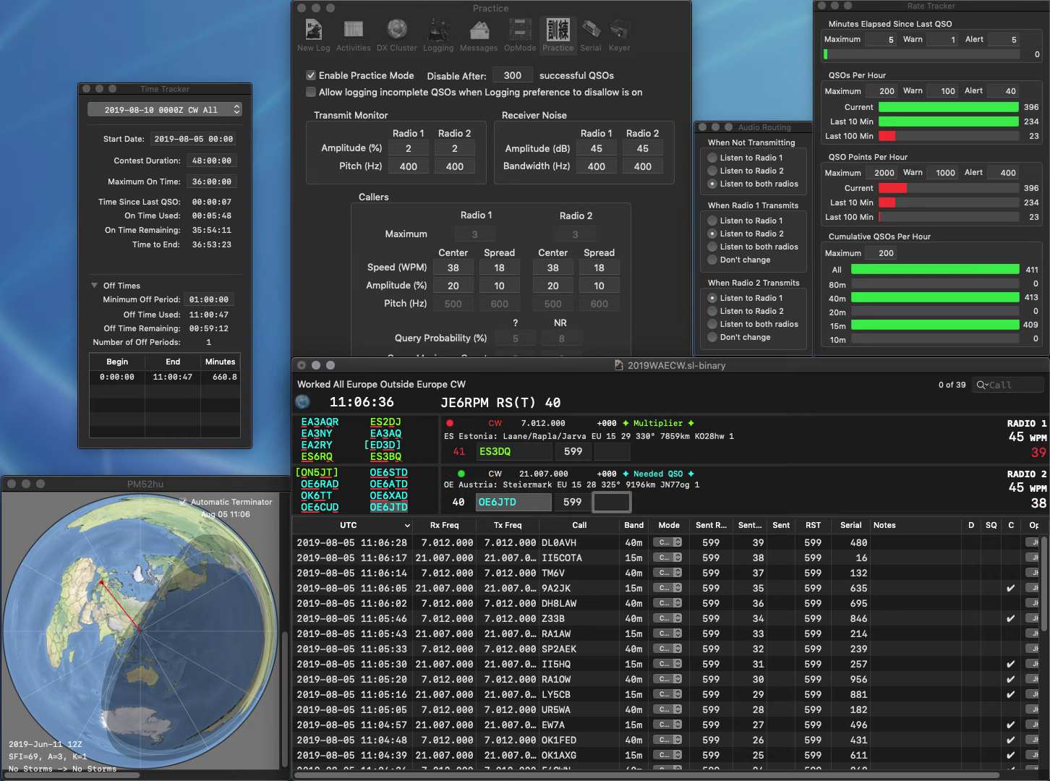
text(894)
key(Return)
Correct the Radio 1 call to ES3BQ and resend its exchange, and enter DL8L on Radio 2 and send the exchange
text(B)
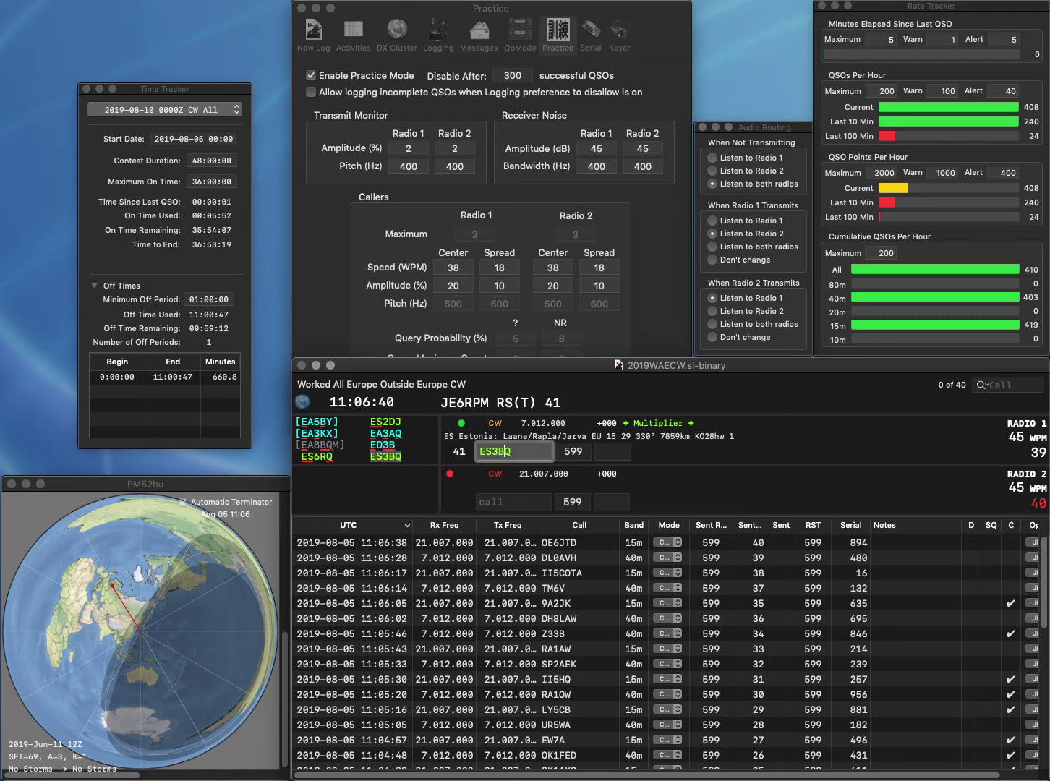
key(Return)
text(DL8L)
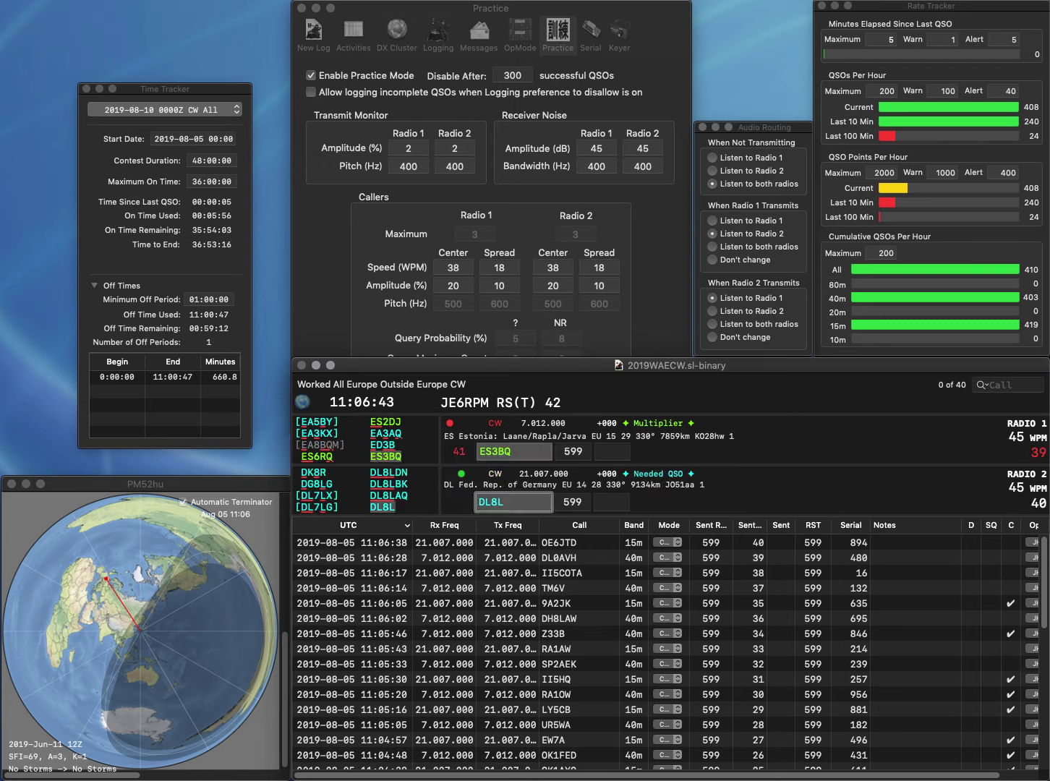
key(Return)
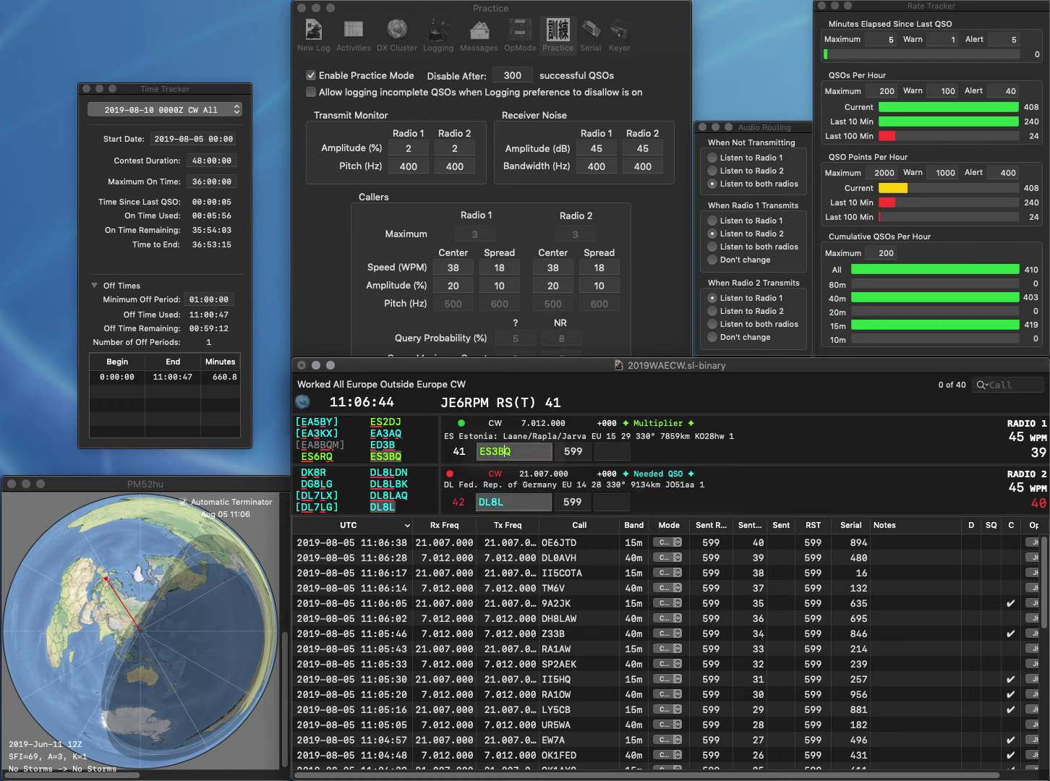
text(65)
key(Return)
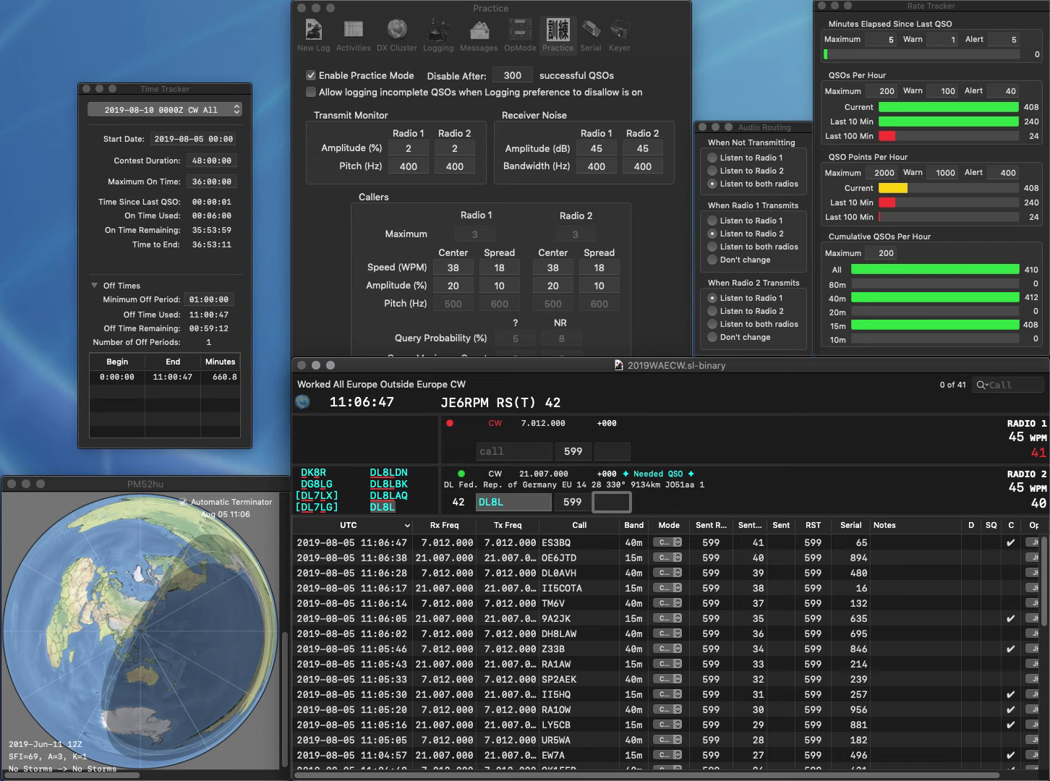
text(457)
key(Return)
Send the exchange to the partial call 0T on Radio 1 and to the caller DO4DXA on Radio 2
text(0T)
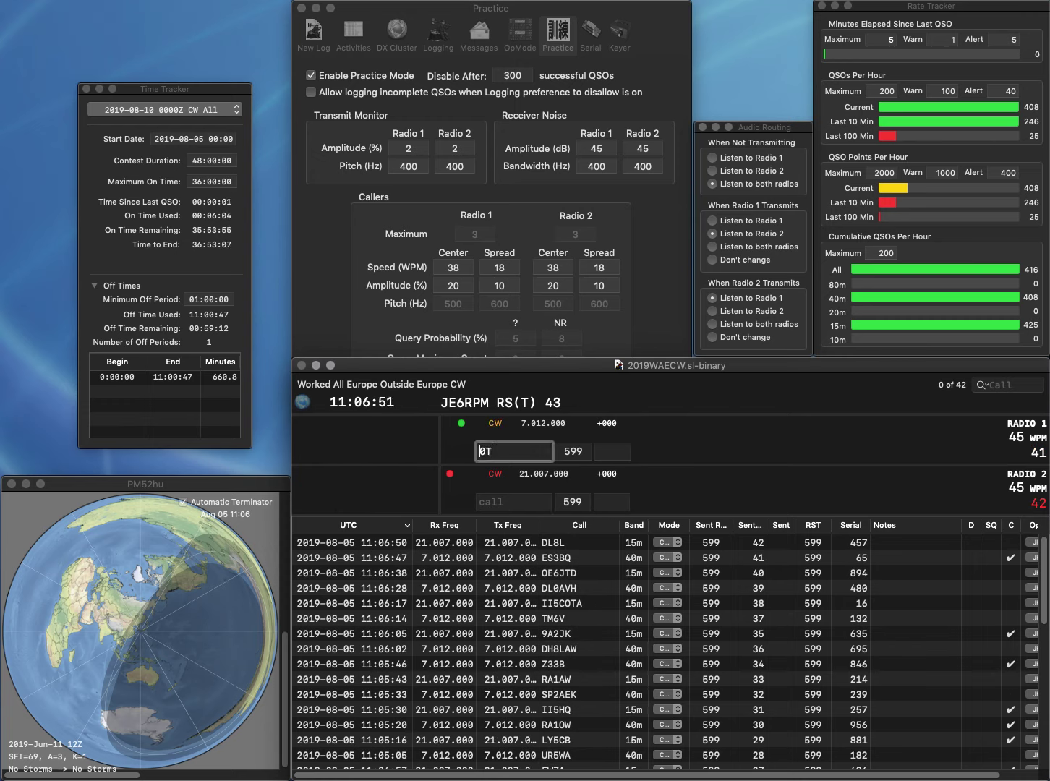
key(Return)
text(D)
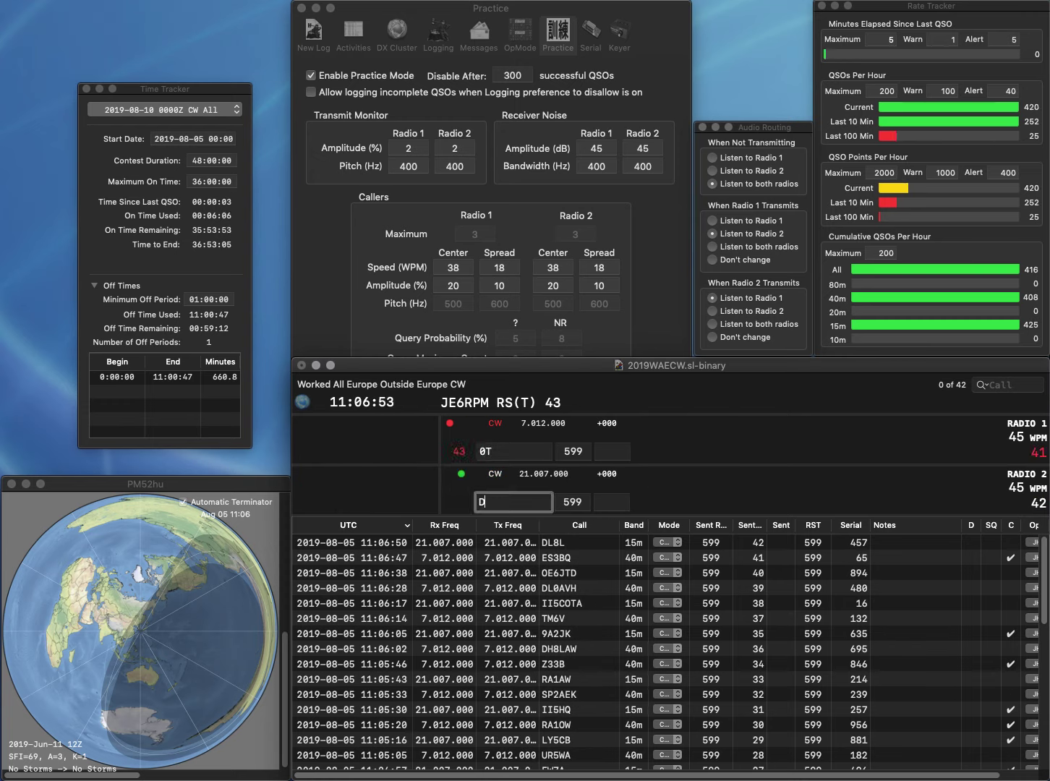
text(O4DXA)
key(Return)
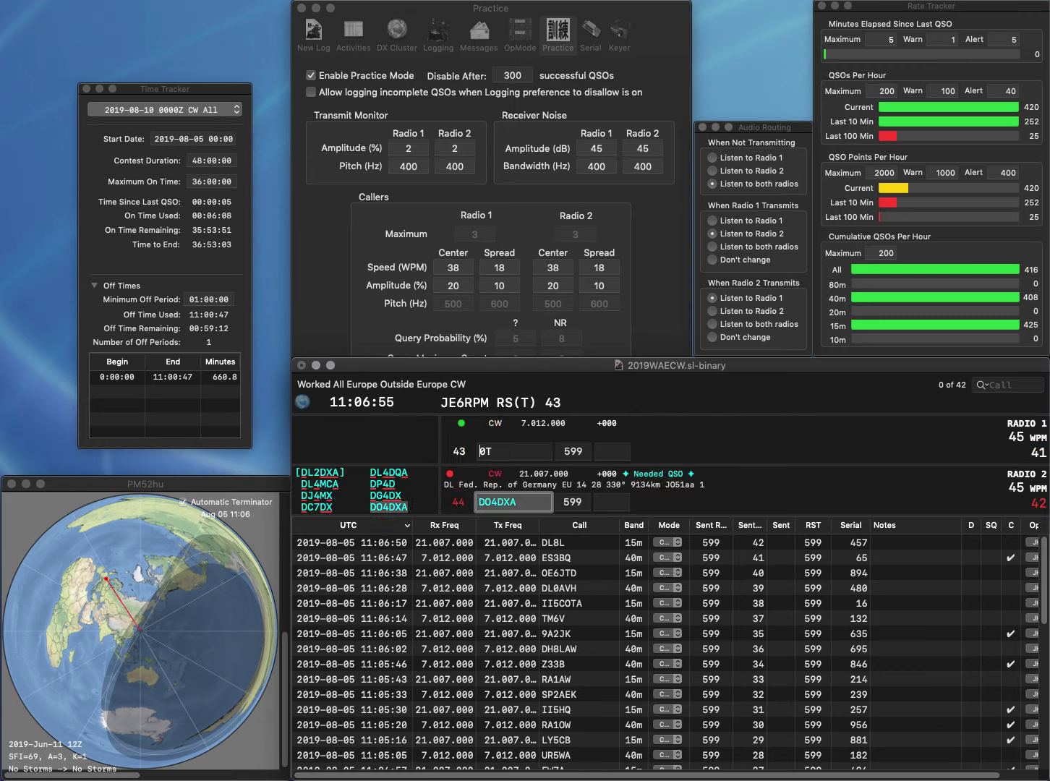
text(SM)
key(Return)
key(space)
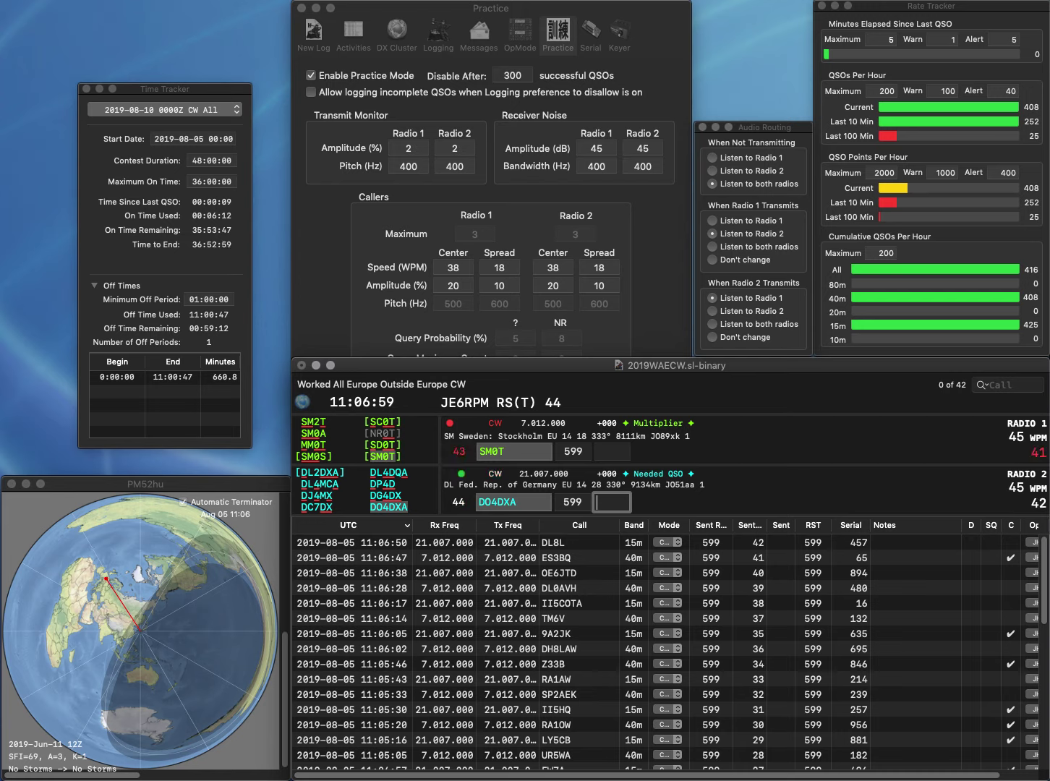
Log DO4DXA on Radio 2 with received serial 59 and SM0T on Radio 1 with received serial 558
text(59)
key(Return)
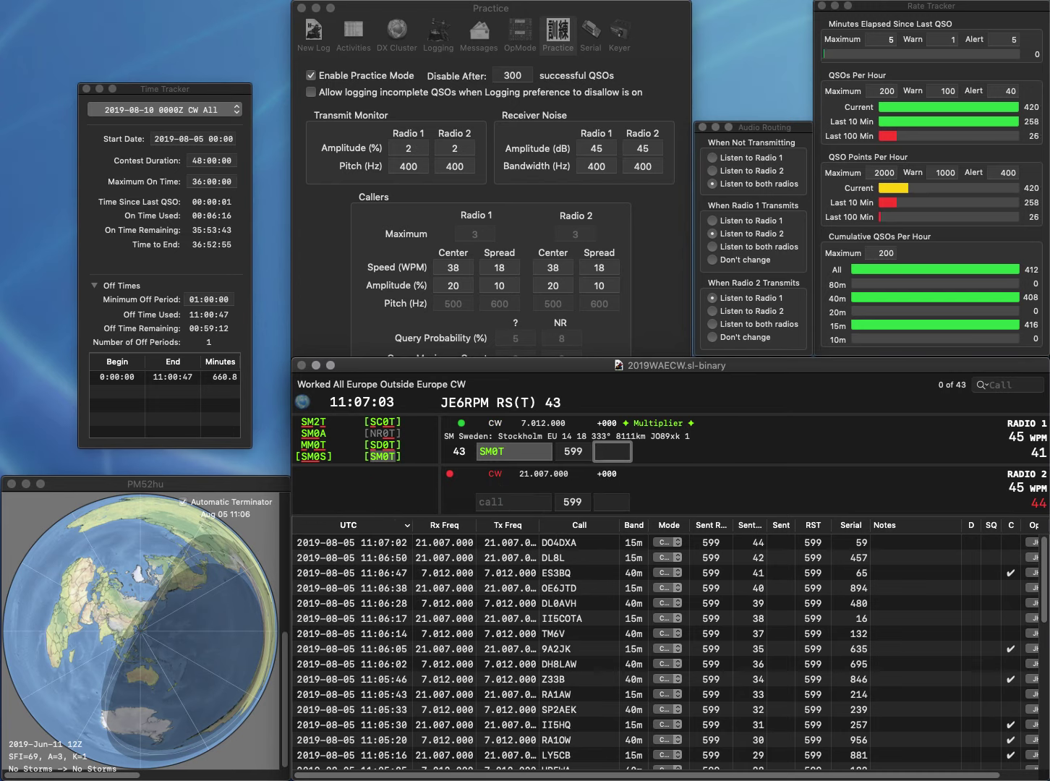
text(558)
key(Return)
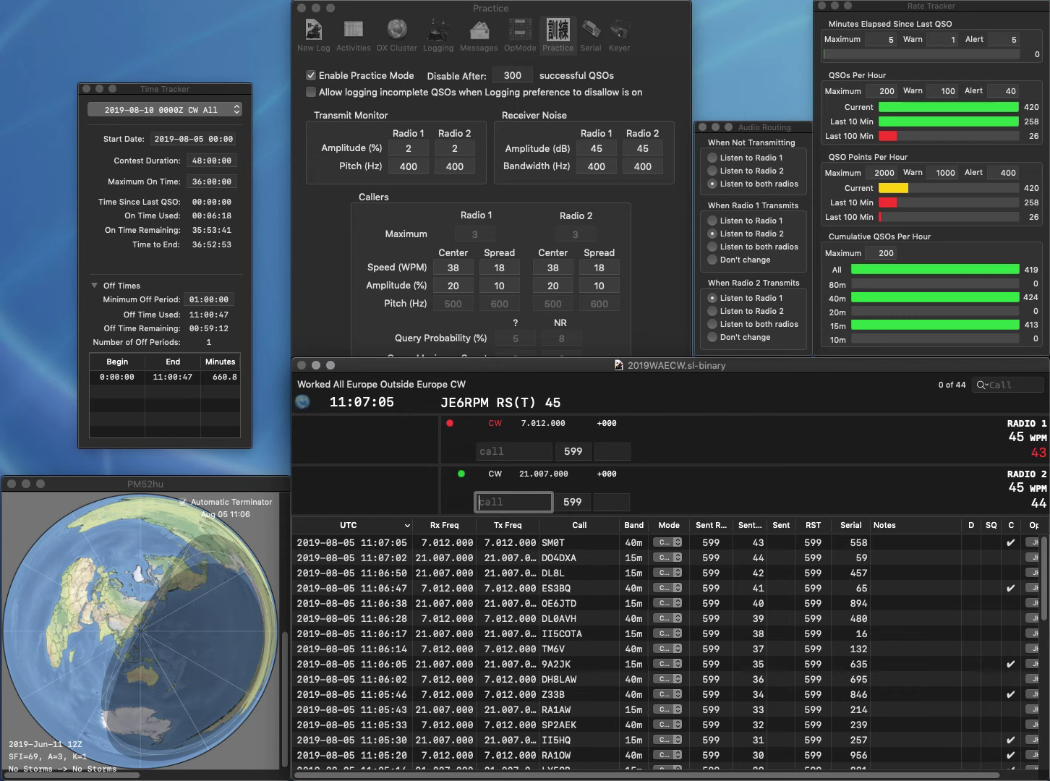
Send the exchange to the caller OE5T on Radio 2 and to DL9DAJ on Radio 1
text(OE5T)
key(Return)
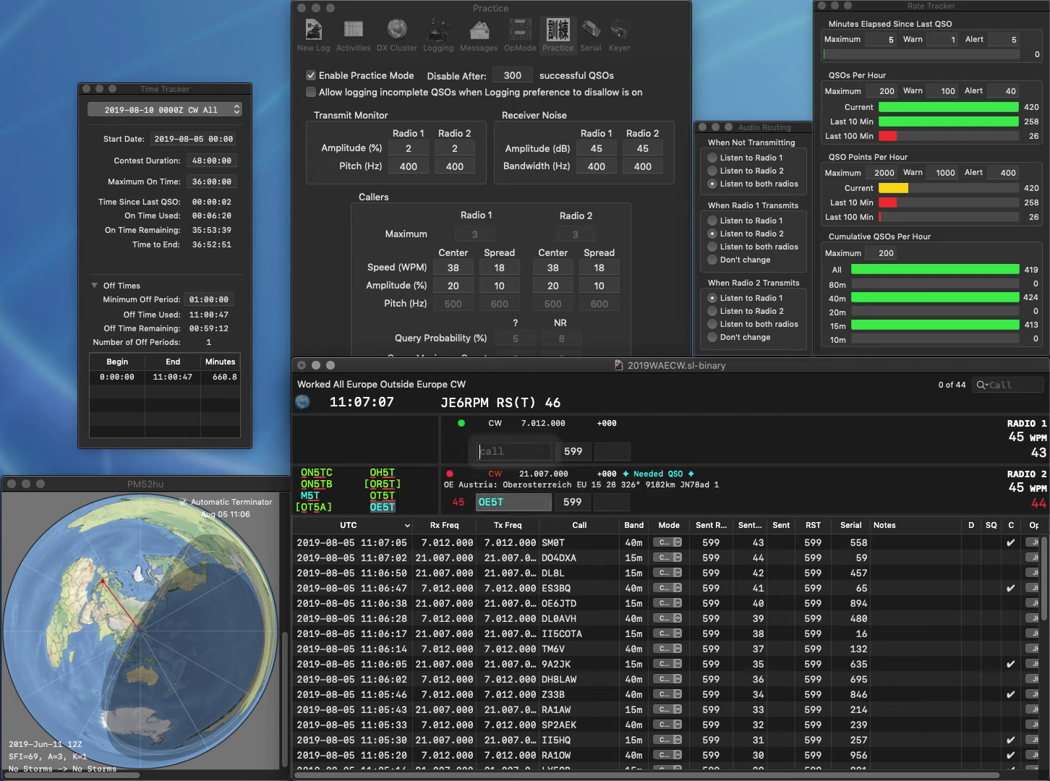
text(DL9DAJ)
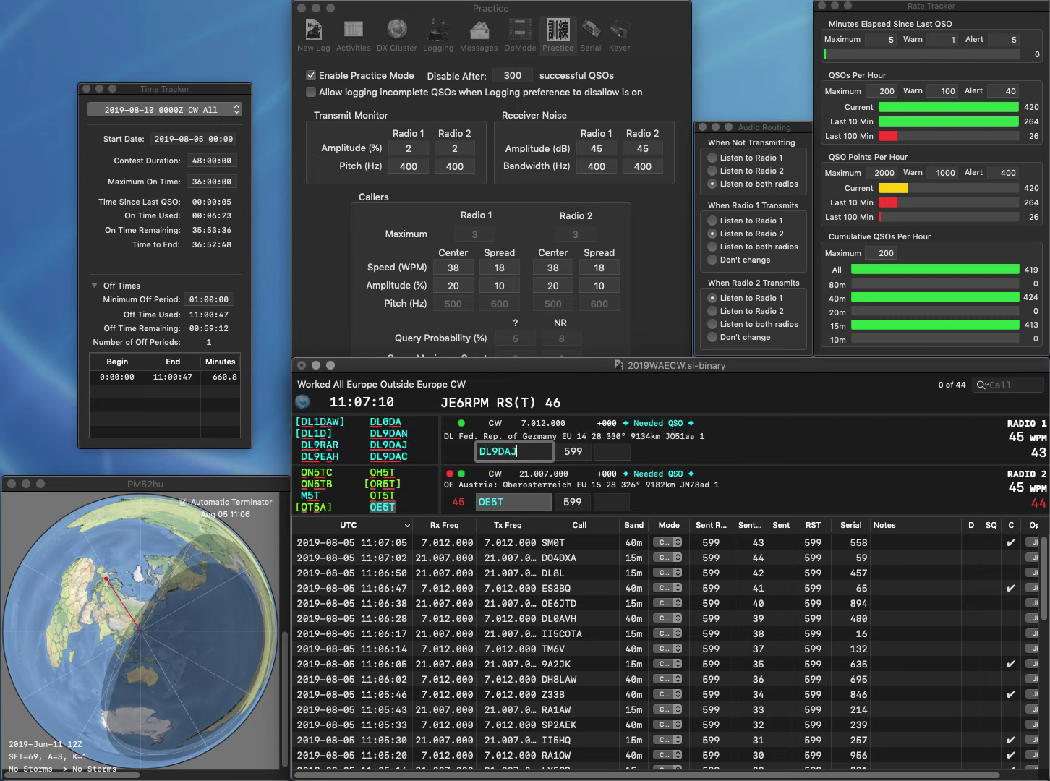
key(Return)
text(1)
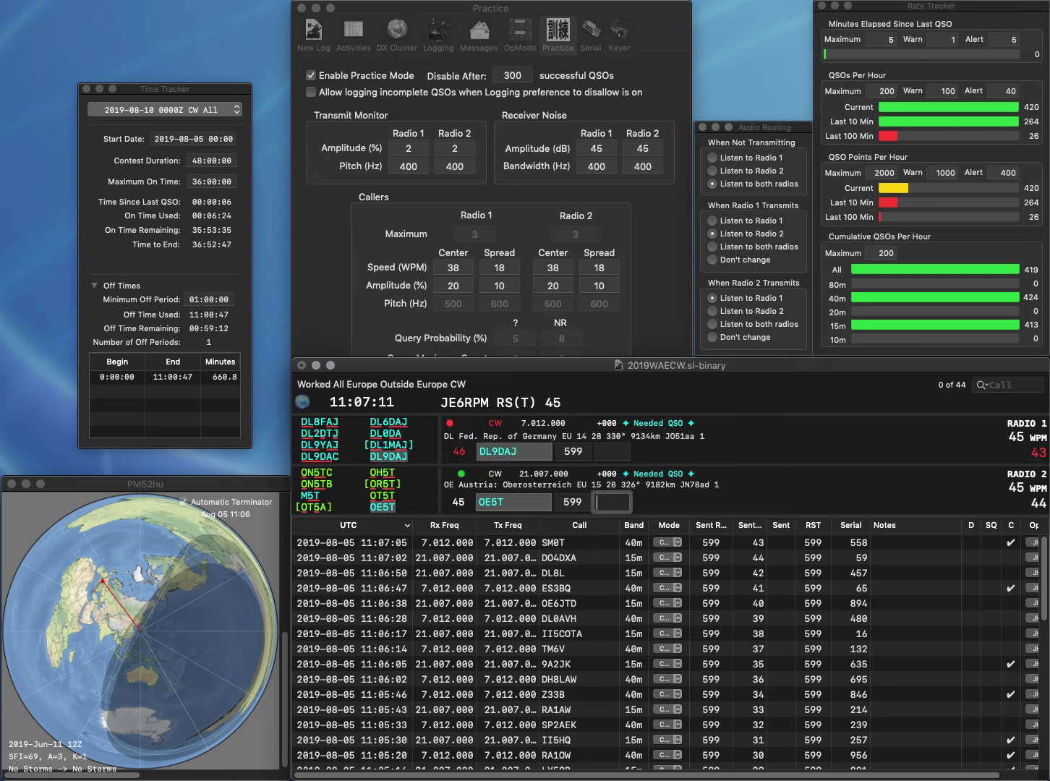
text(44)
key(Return)
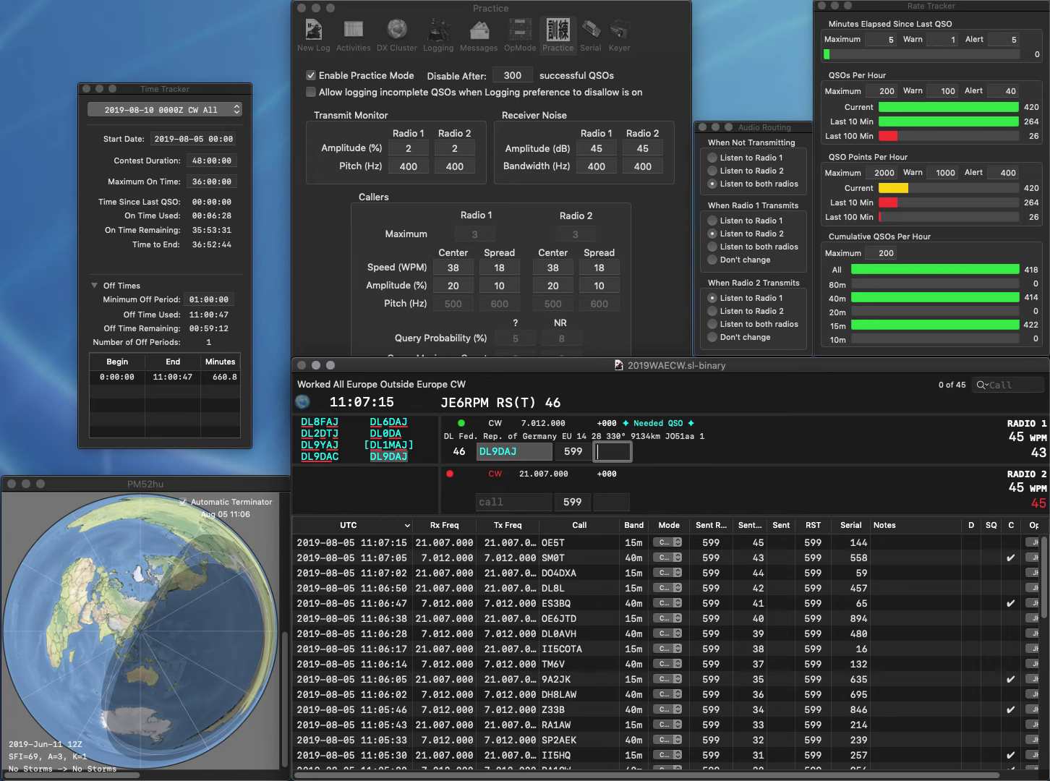
text(596)
key(Return)
text(DL5OAB)
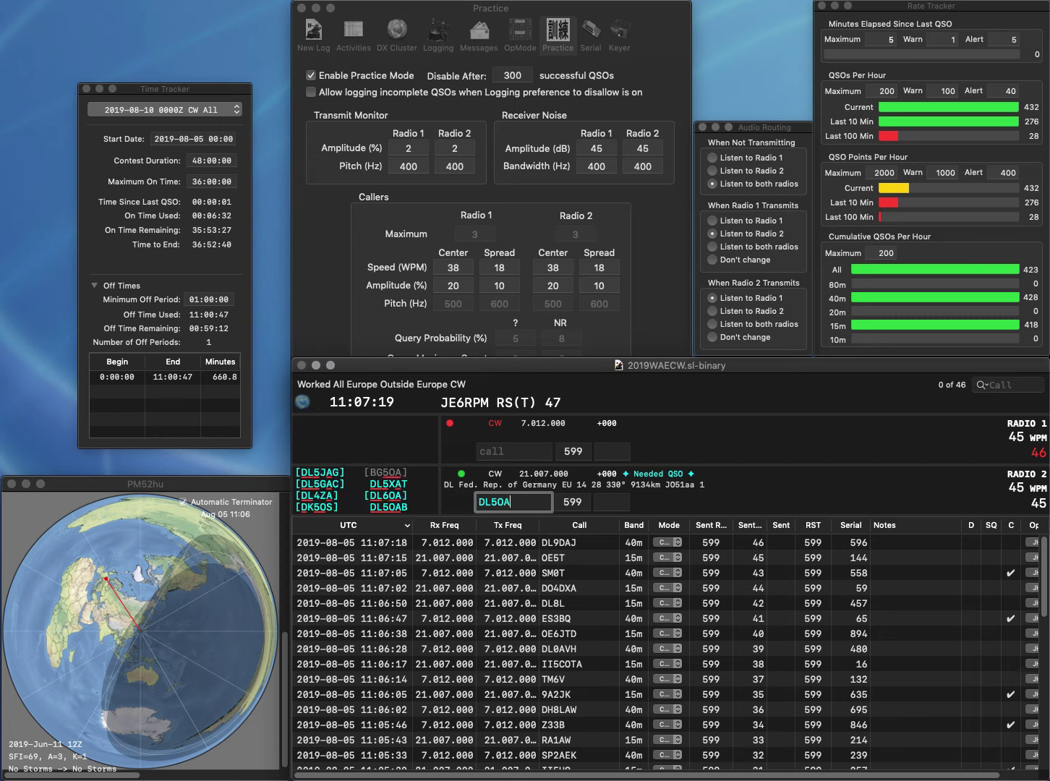
key(Return)
text(O)
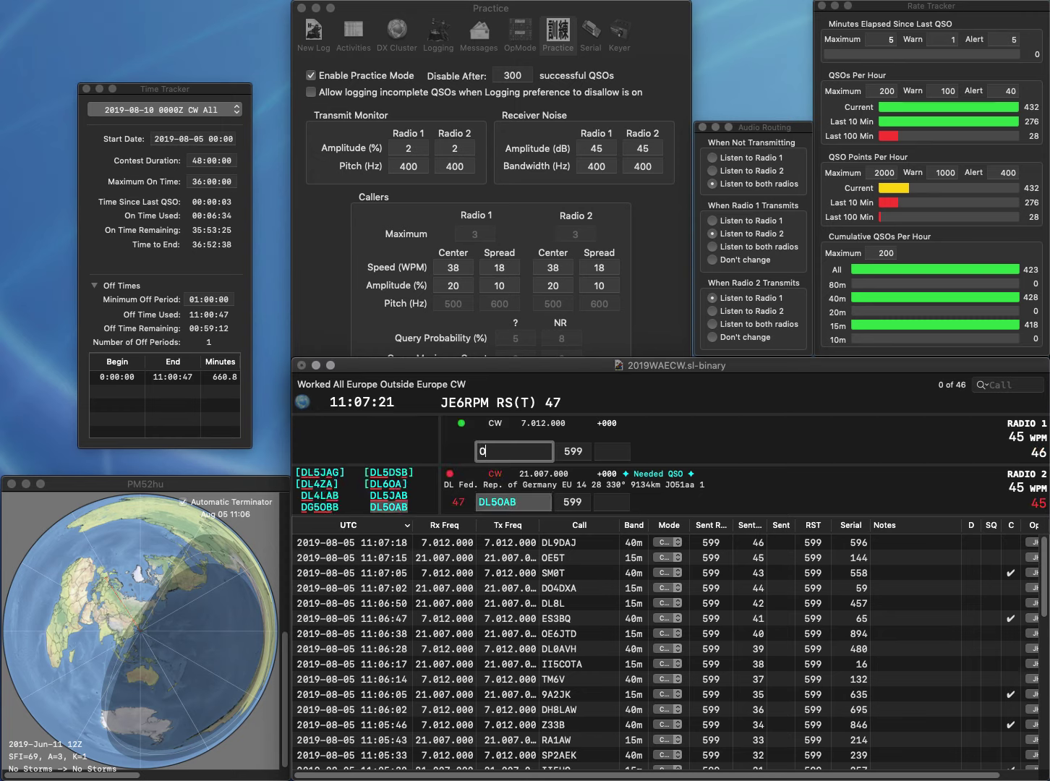
text(H2UNR)
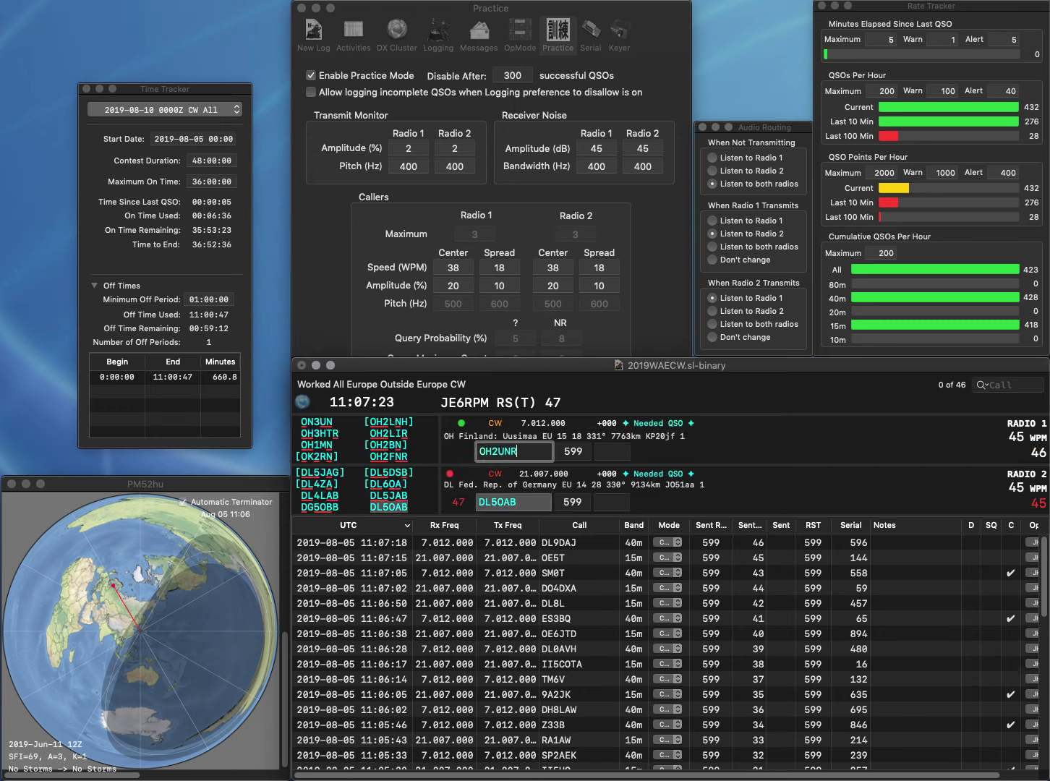
key(Return)
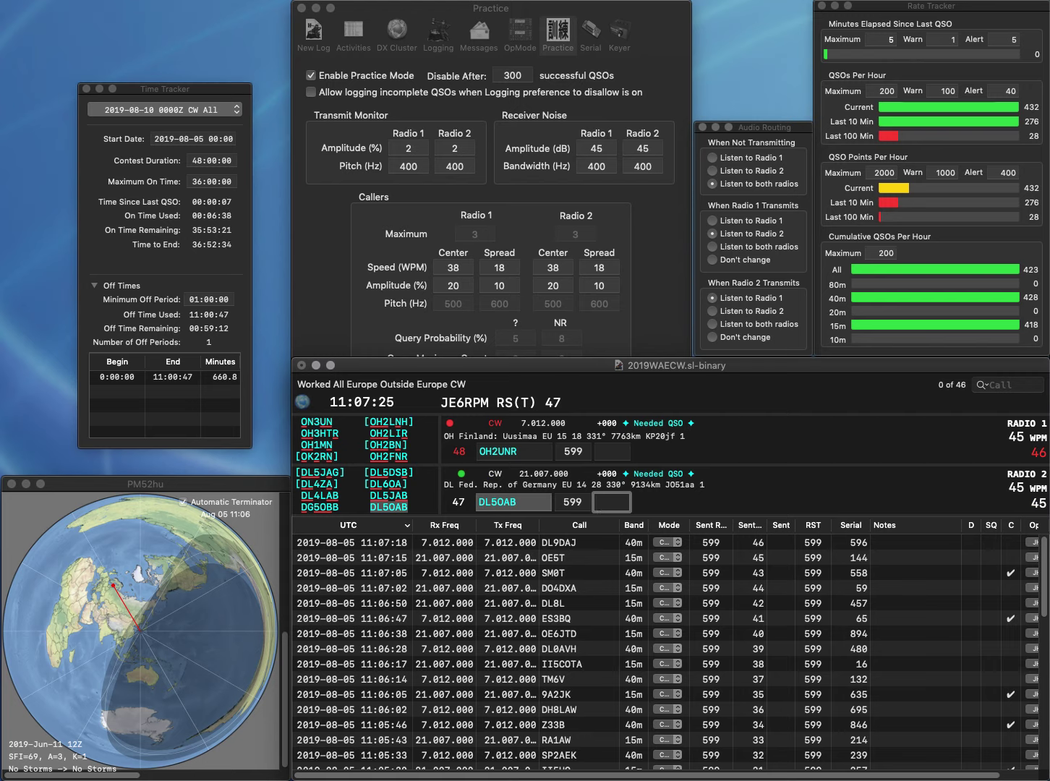
text(865)
key(Return)
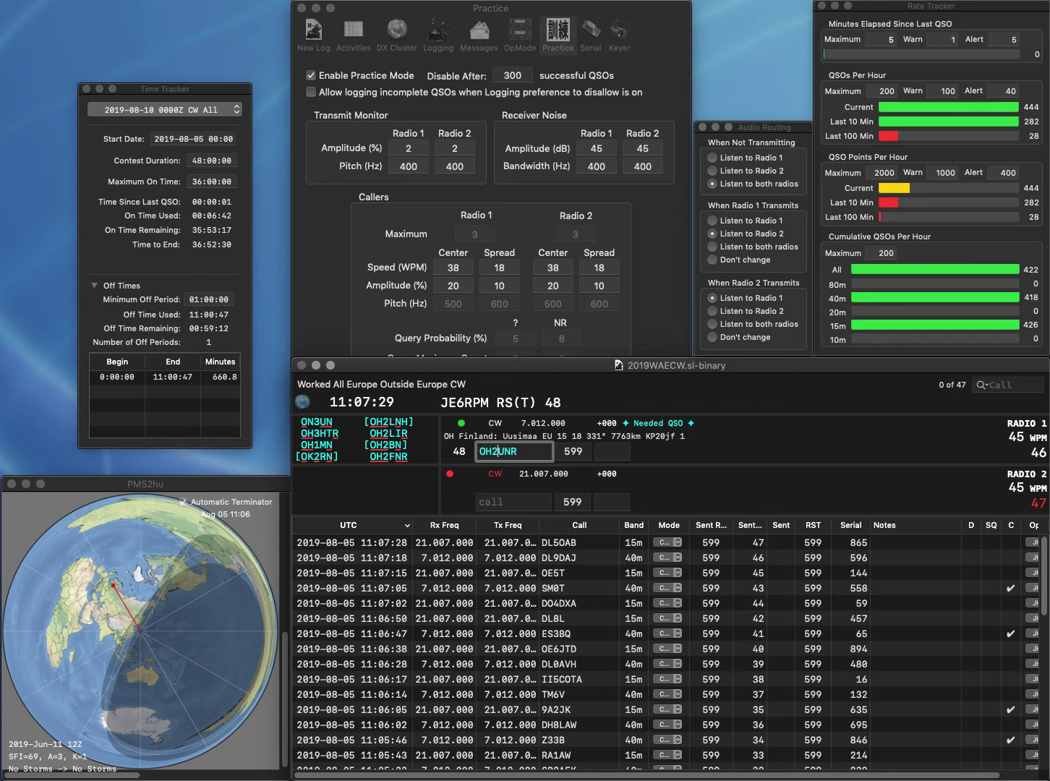
key(Delete)
text(F)
key(Return)
text(OZ4FF)
key(Return)
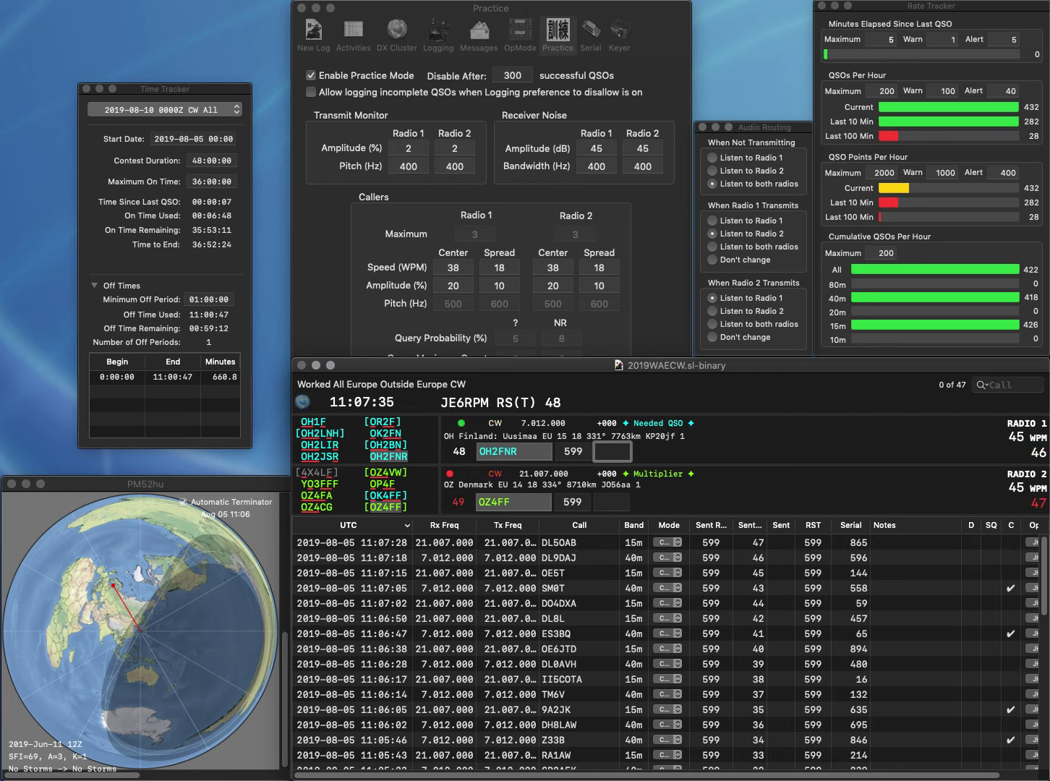
text(62)
key(Return)
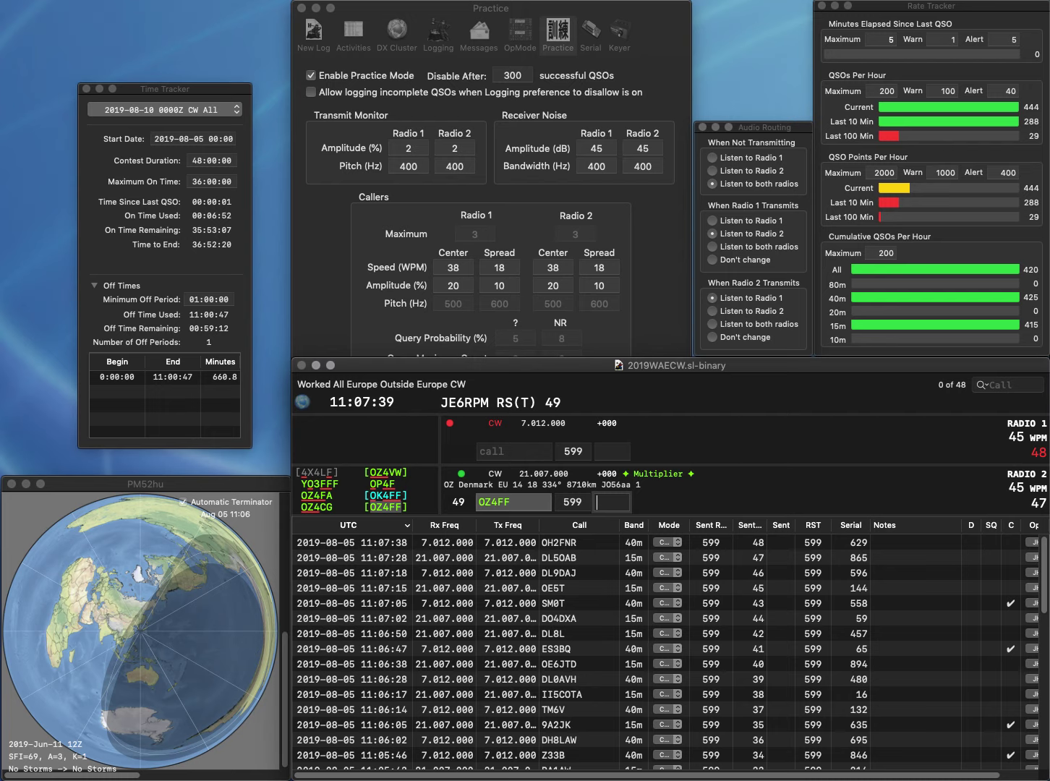
text(85)
key(Return)
Send the exchange to the partial calls GWL on Radio 1 and HA6 on Radio 2
text(GW)
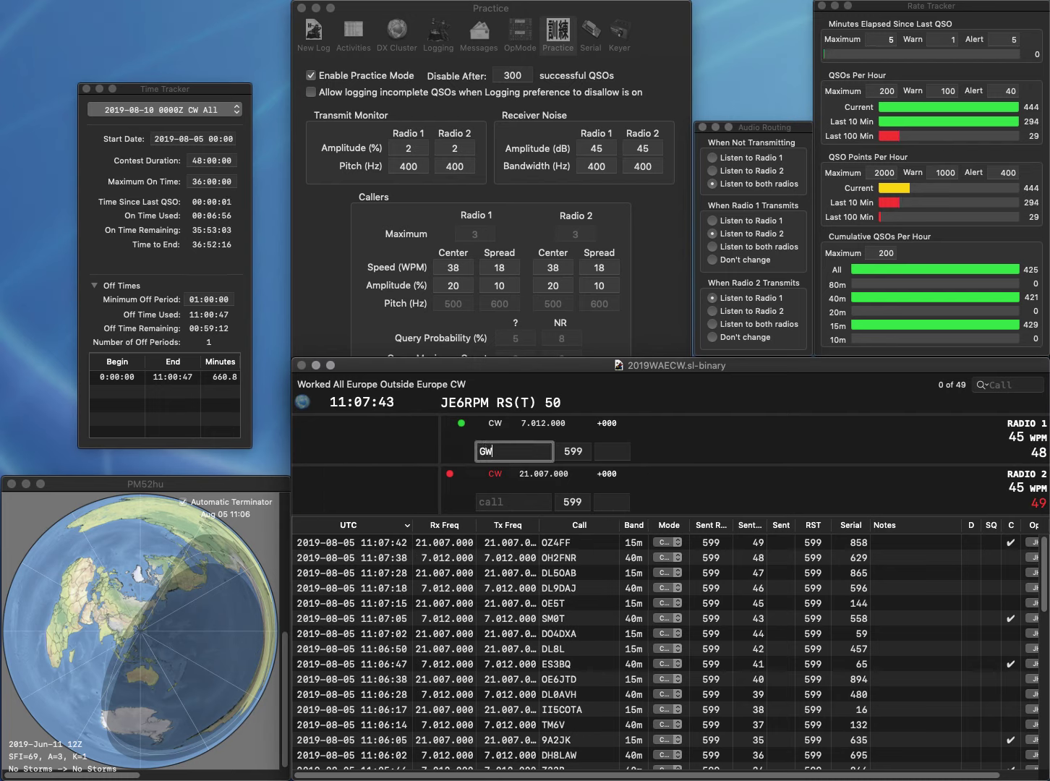
text(L)
key(Return)
text(SH)
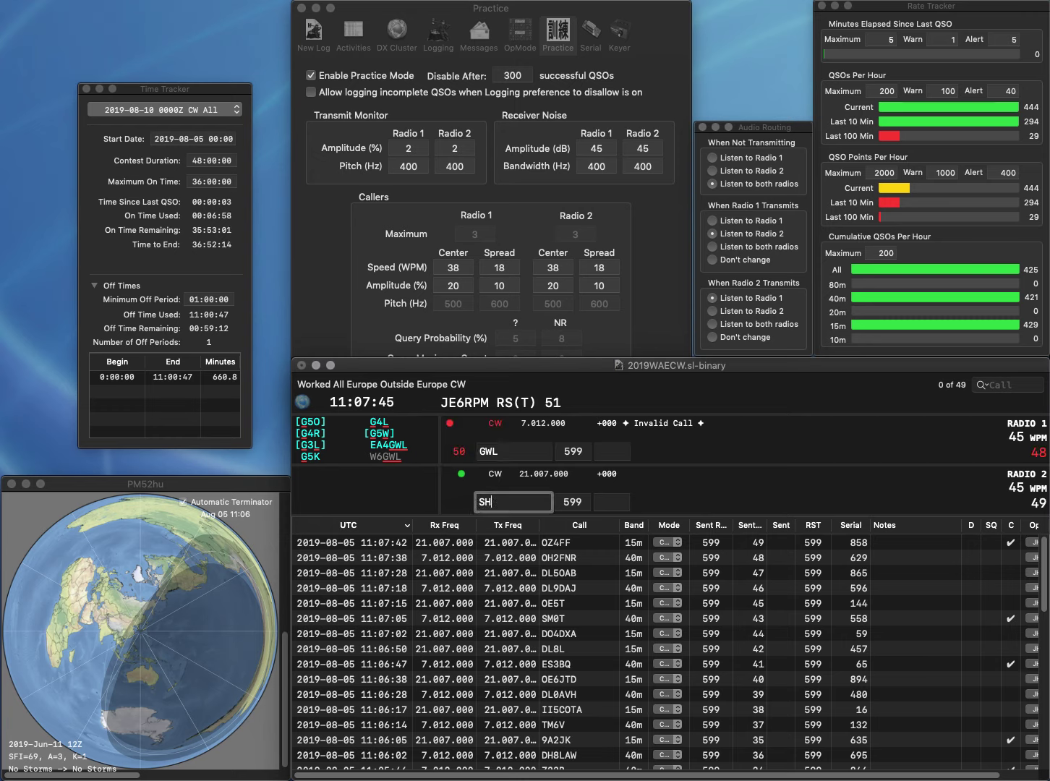
text(A6)
key(Home)
key(Delete)
key(Return)
key(super+Left)
text(EA4)
key(Return)
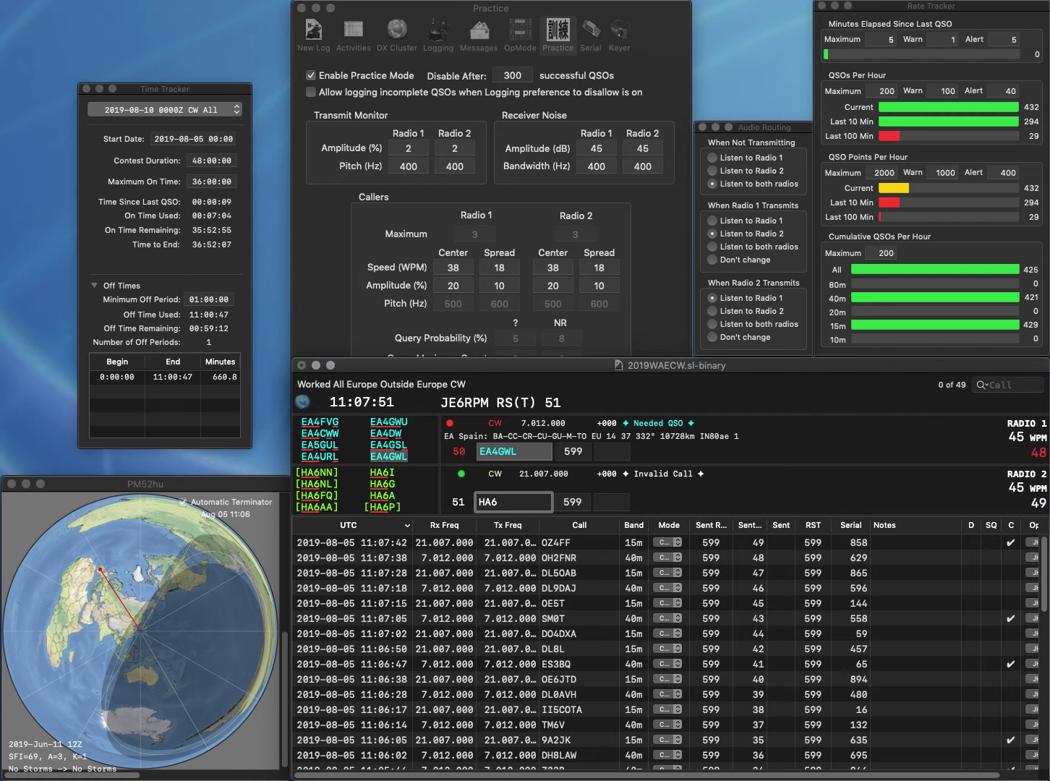
text(NN)
key(Return)
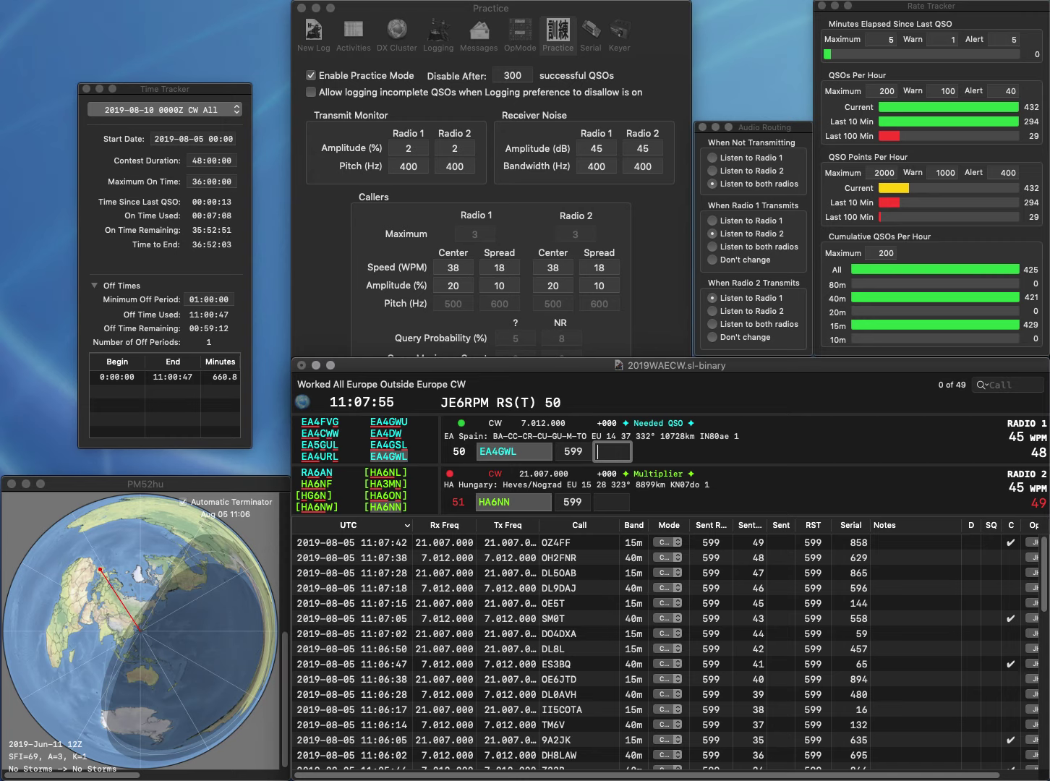
text(344)
key(Return)
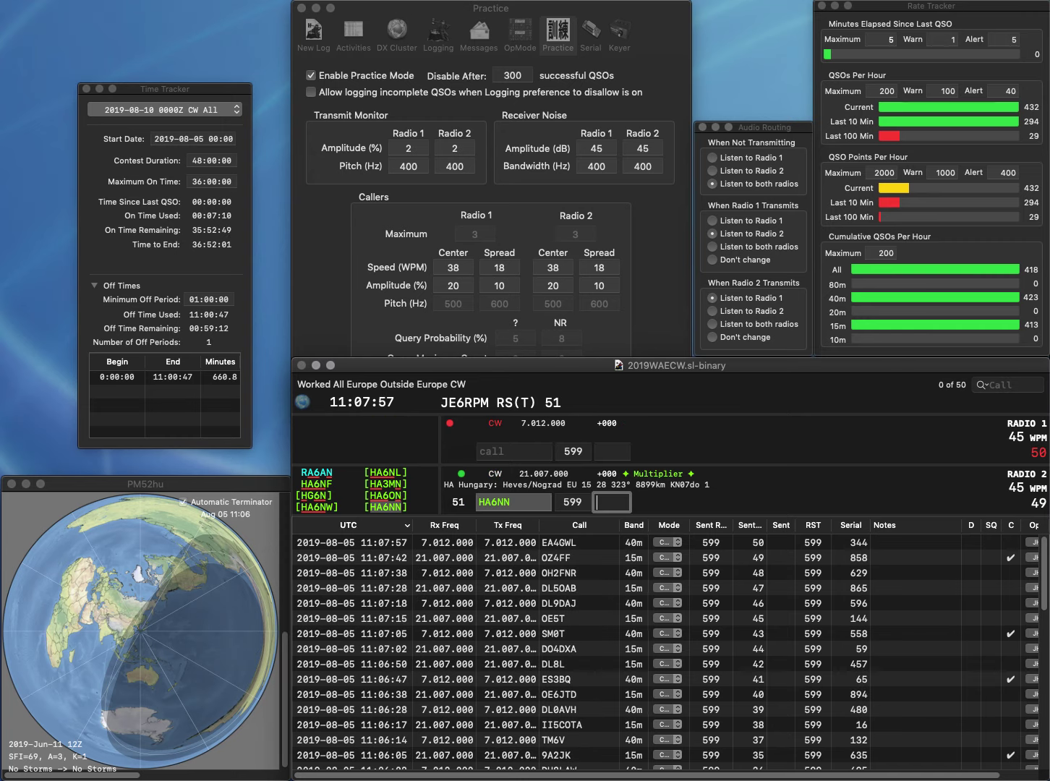
text(97)
key(Return)
Send the exchange to OG6X on Radio 1 and to the partial call CC on Radio 2
text(OG6)
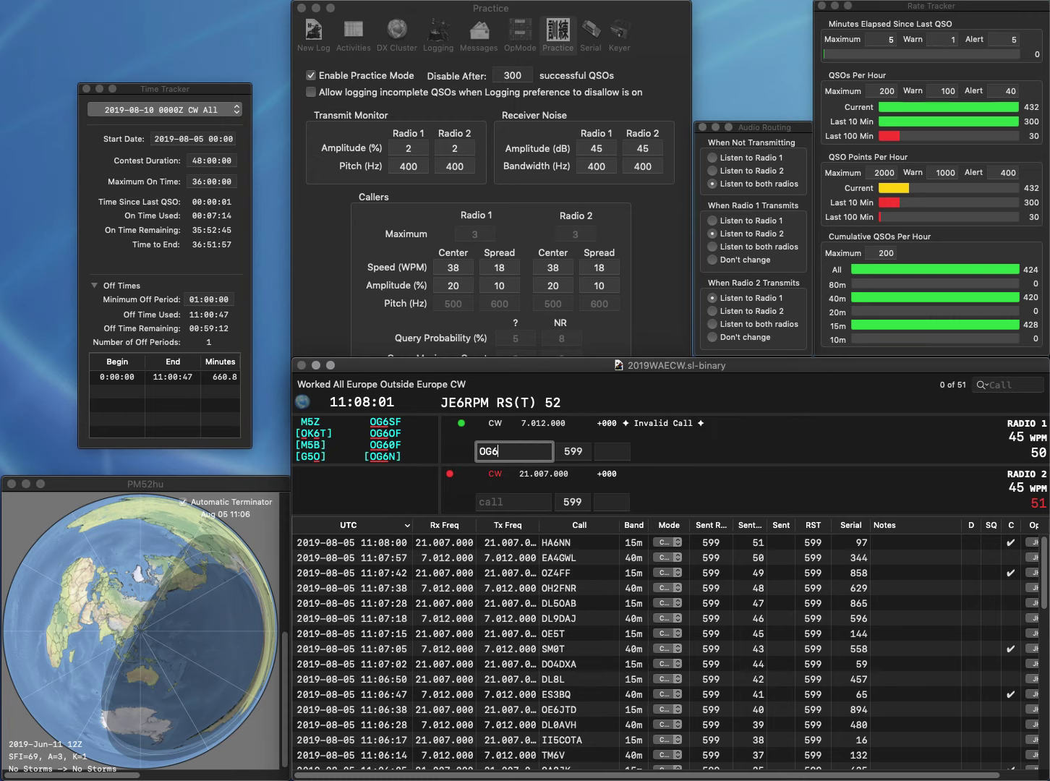
text(X)
key(Return)
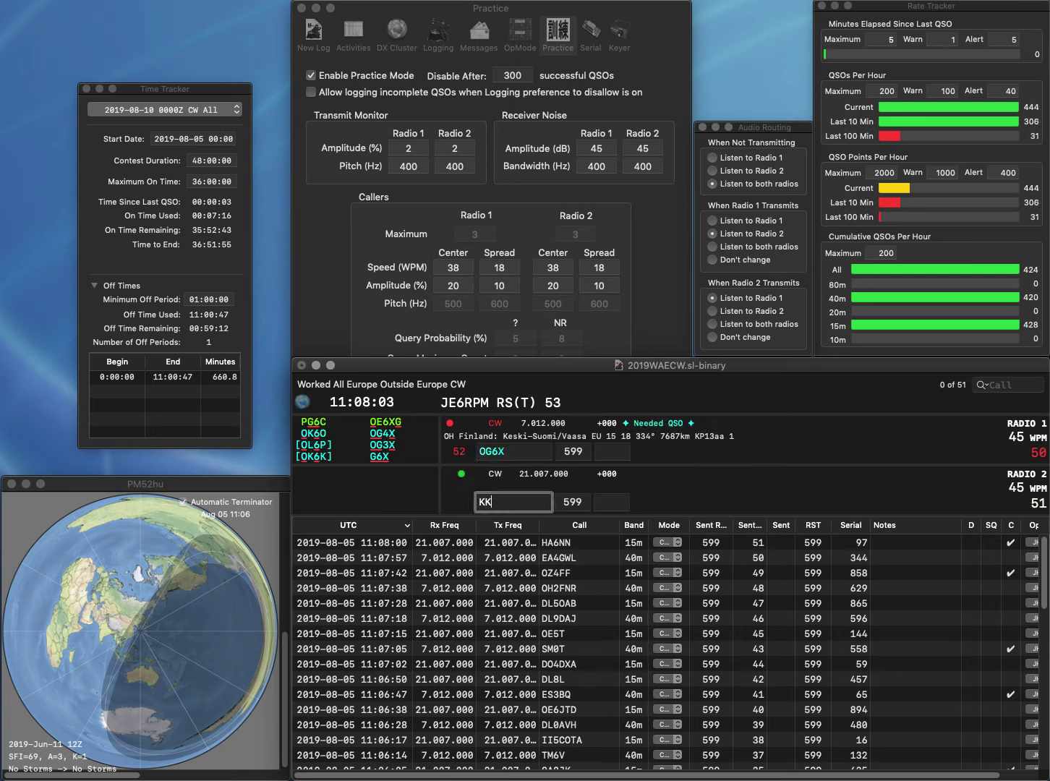
text(CC)
key(Return)
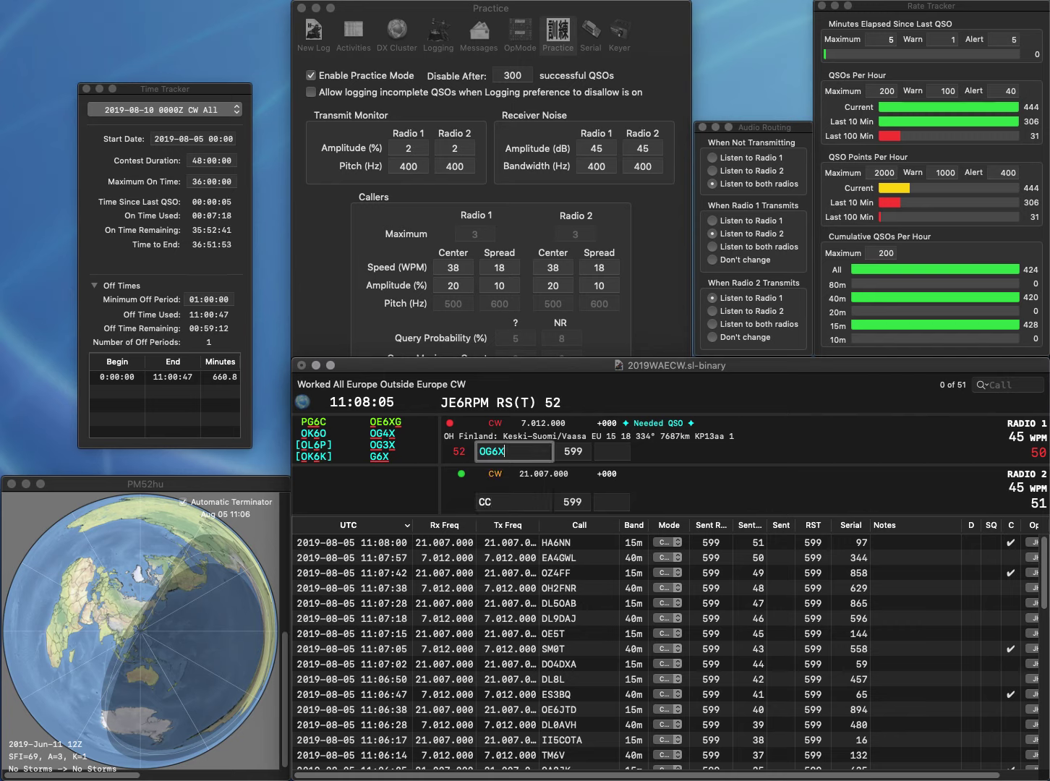
key(BackSpace)
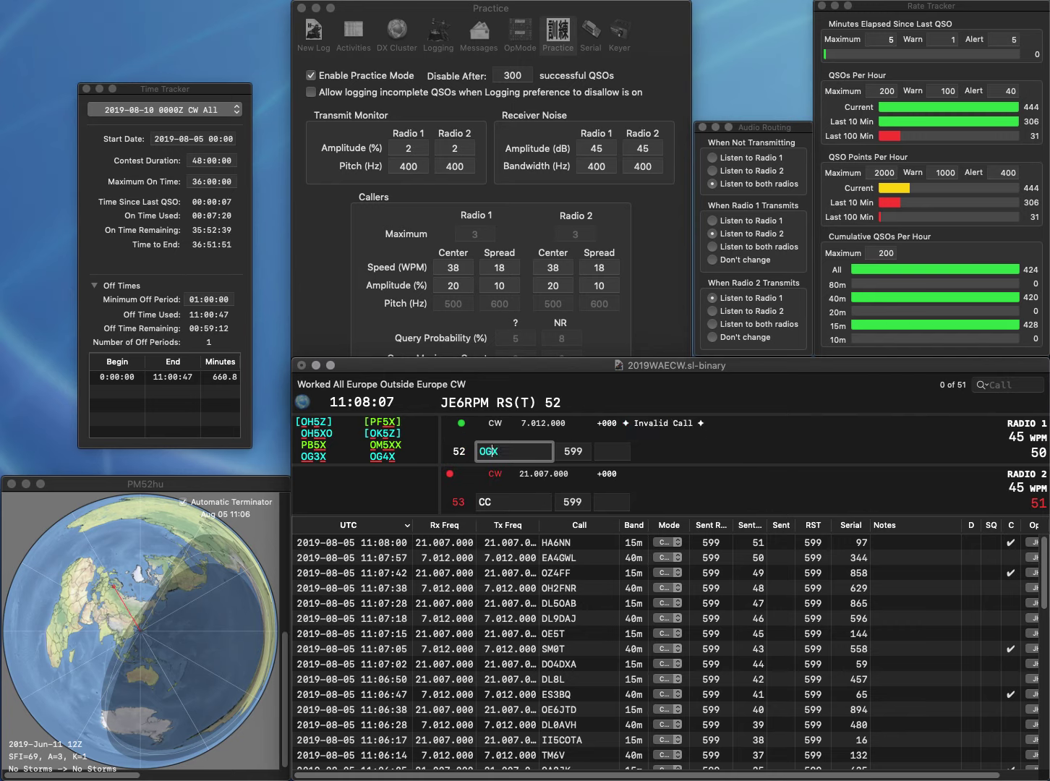
text(3)
key(Return)
text(DK2)
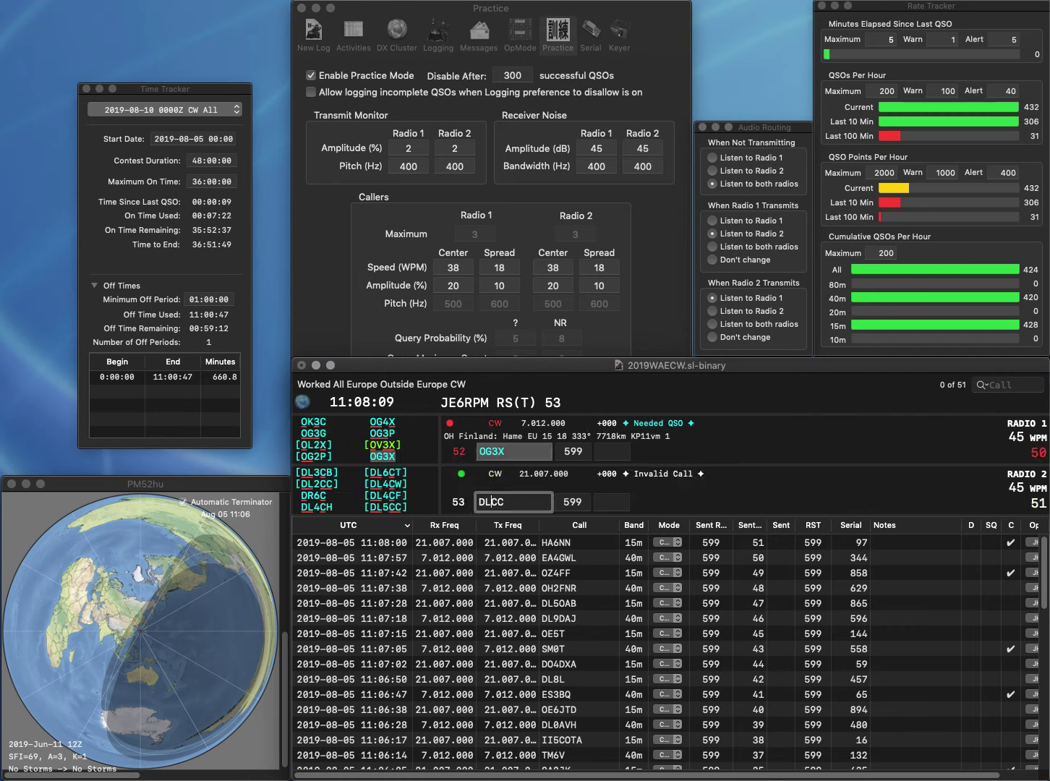
key(Return)
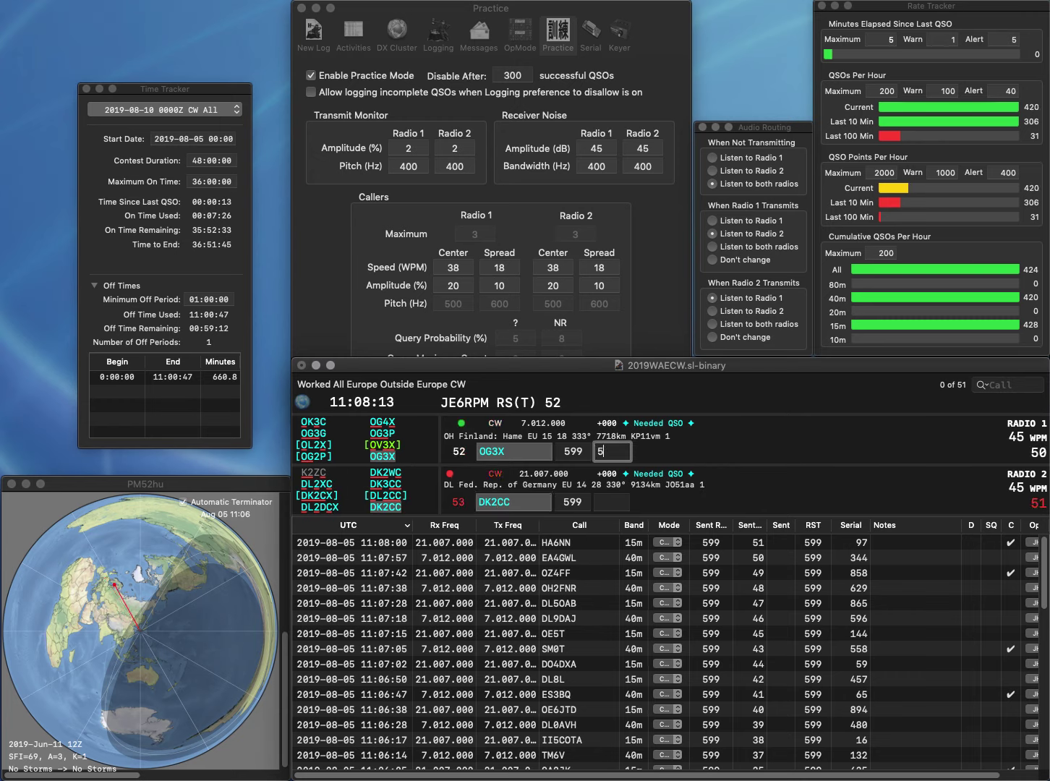
Log OG3X on Radio 1 with received serial 547 and DK2CC on Radio 2 with received serial 222
key(Return)
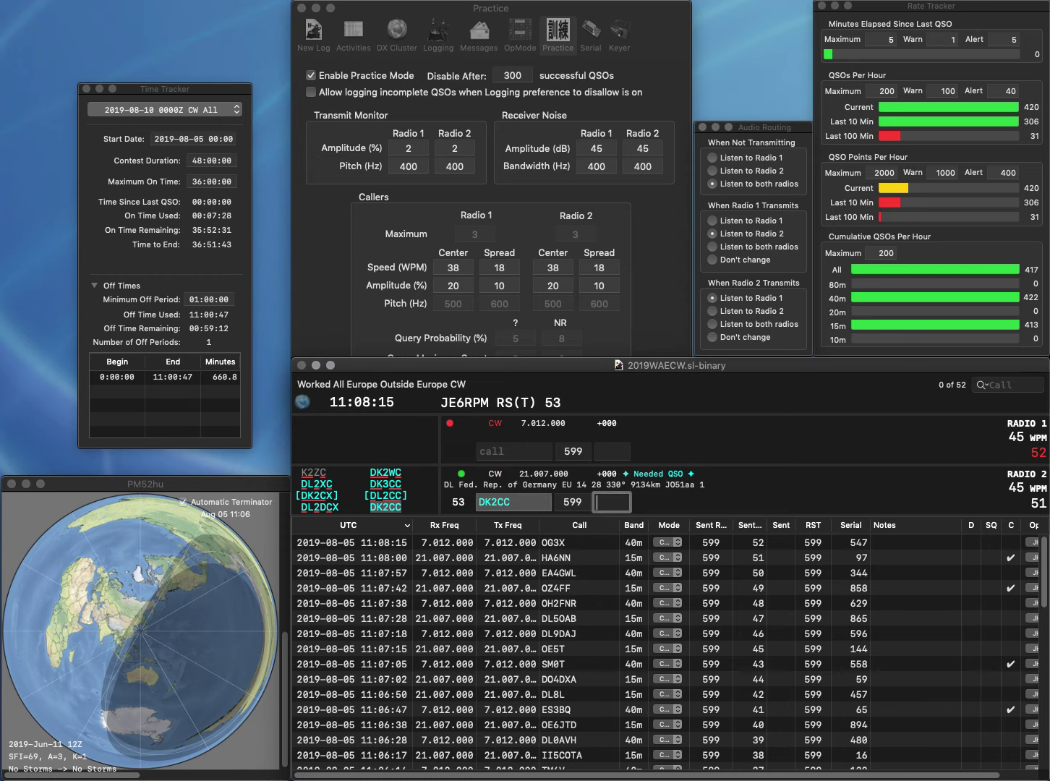
text(222)
key(Return)
text(8CE)
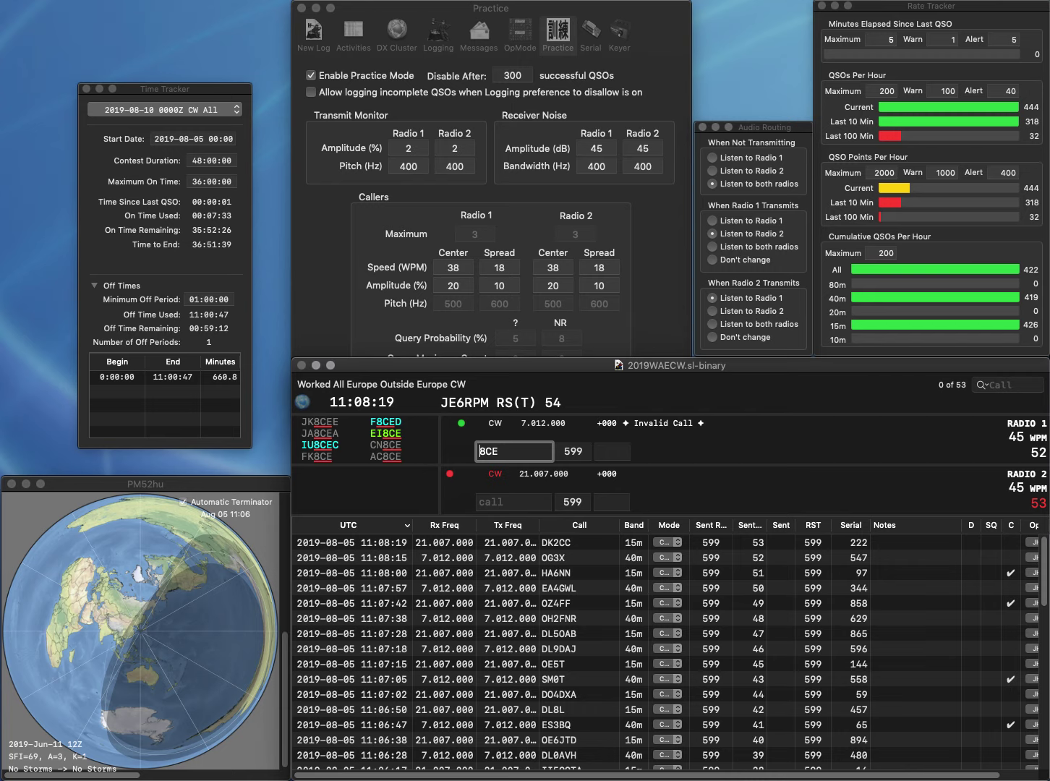
key(Return)
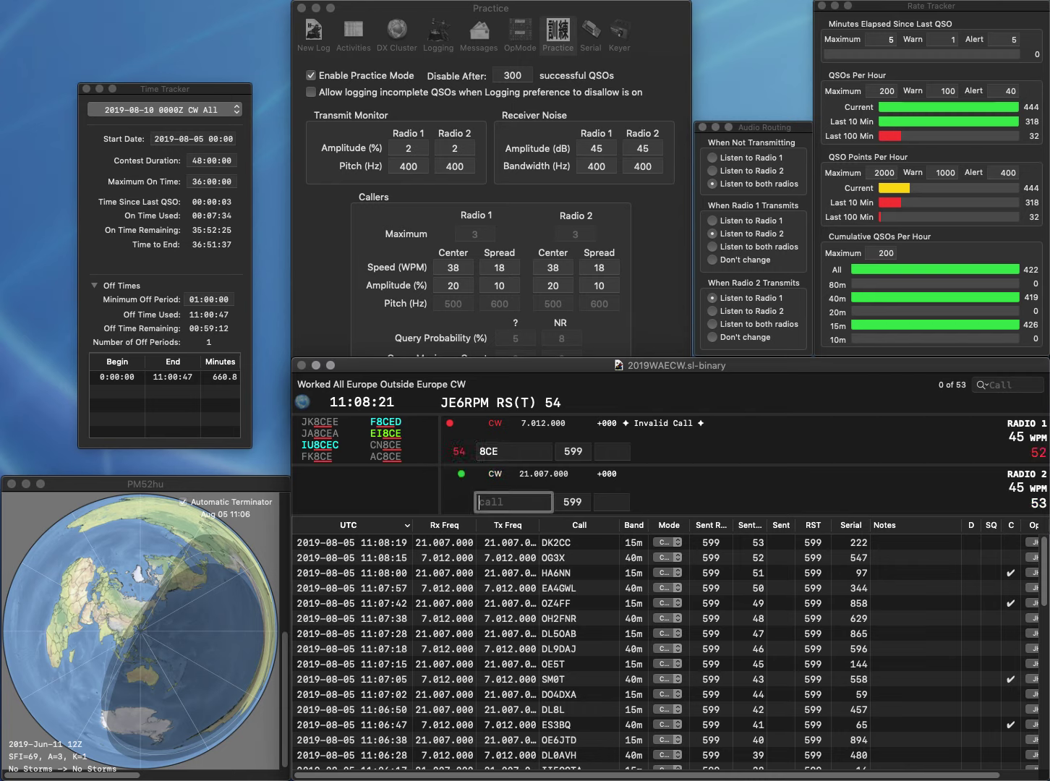
text(YL3GV)
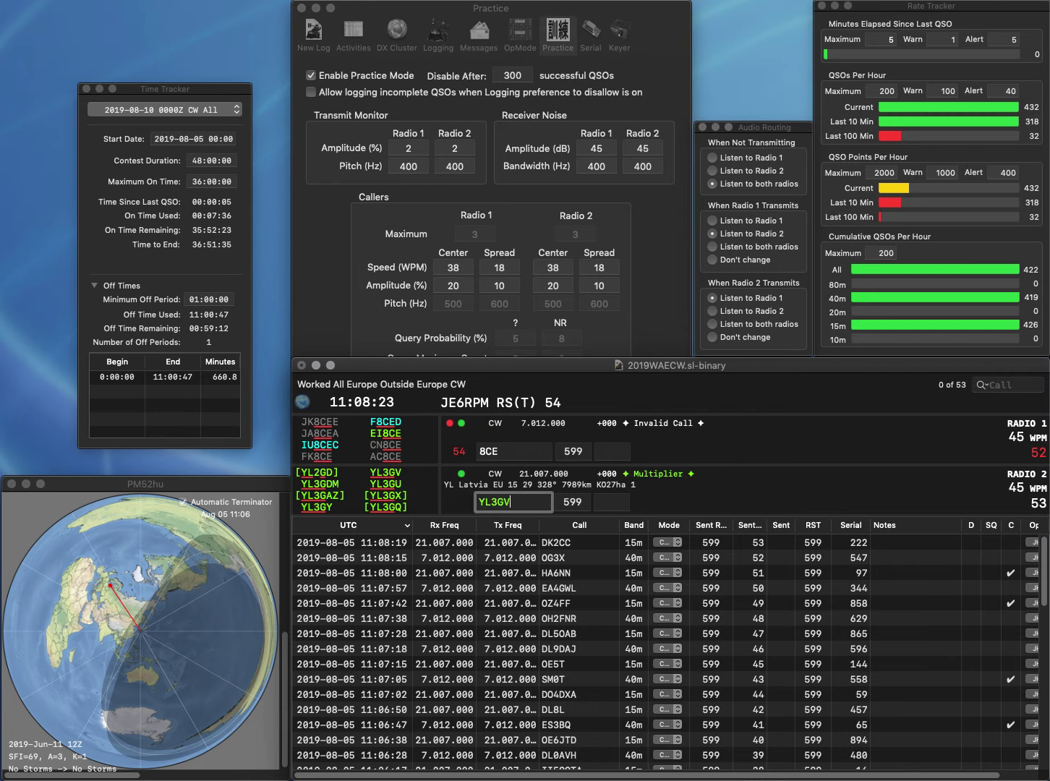
key(Return)
text(EI)
key(Return)
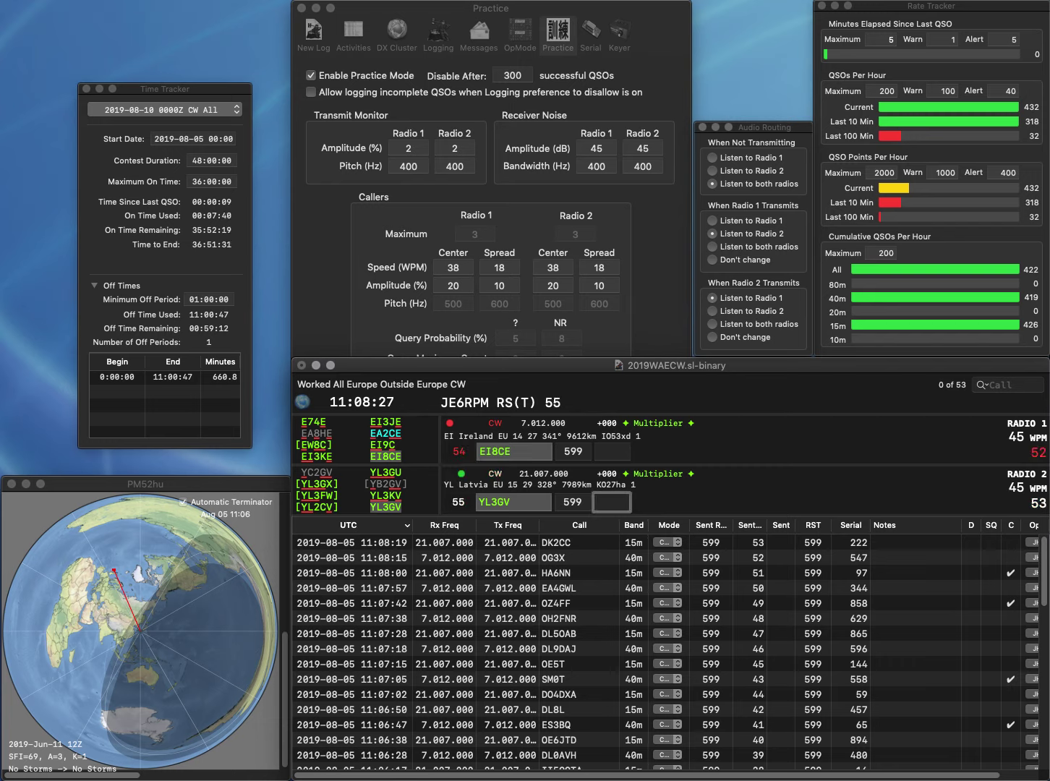
text(328)
key(Return)
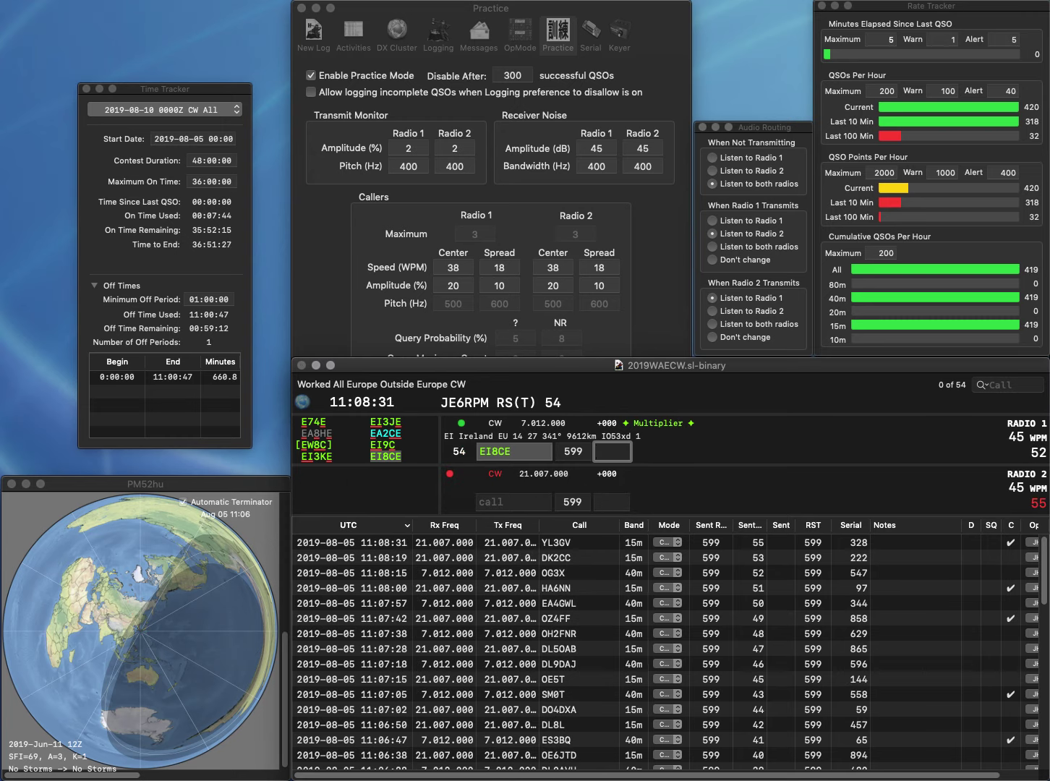
text(998)
key(Return)
text(1I)
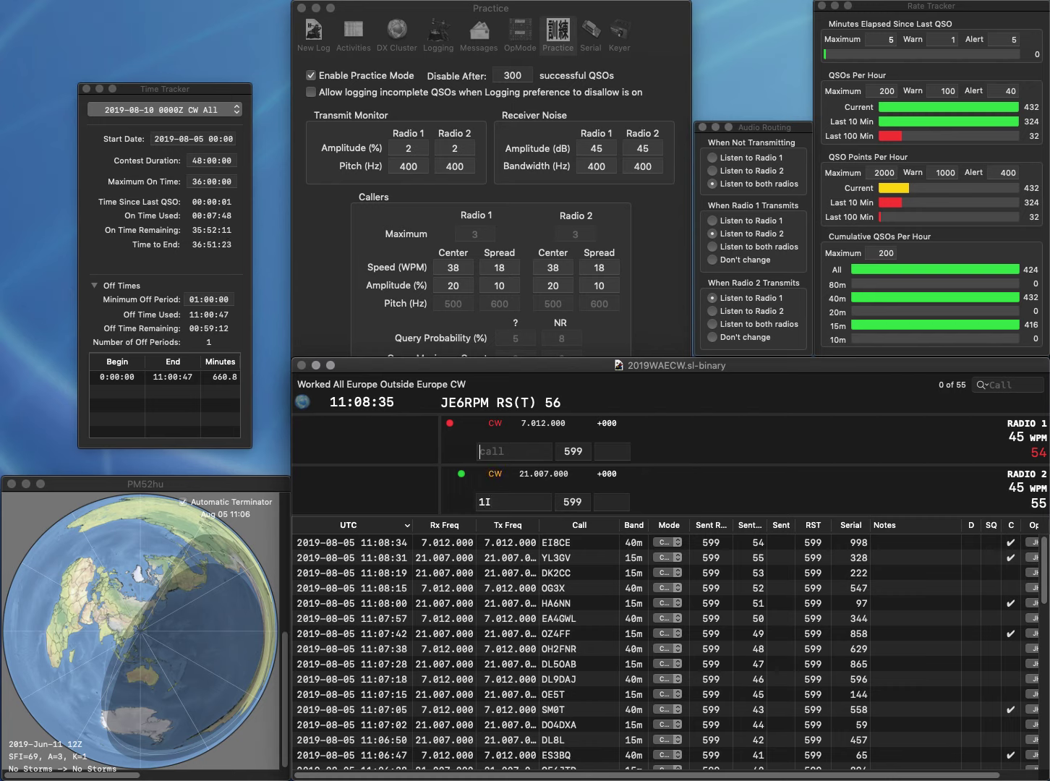
key(Return)
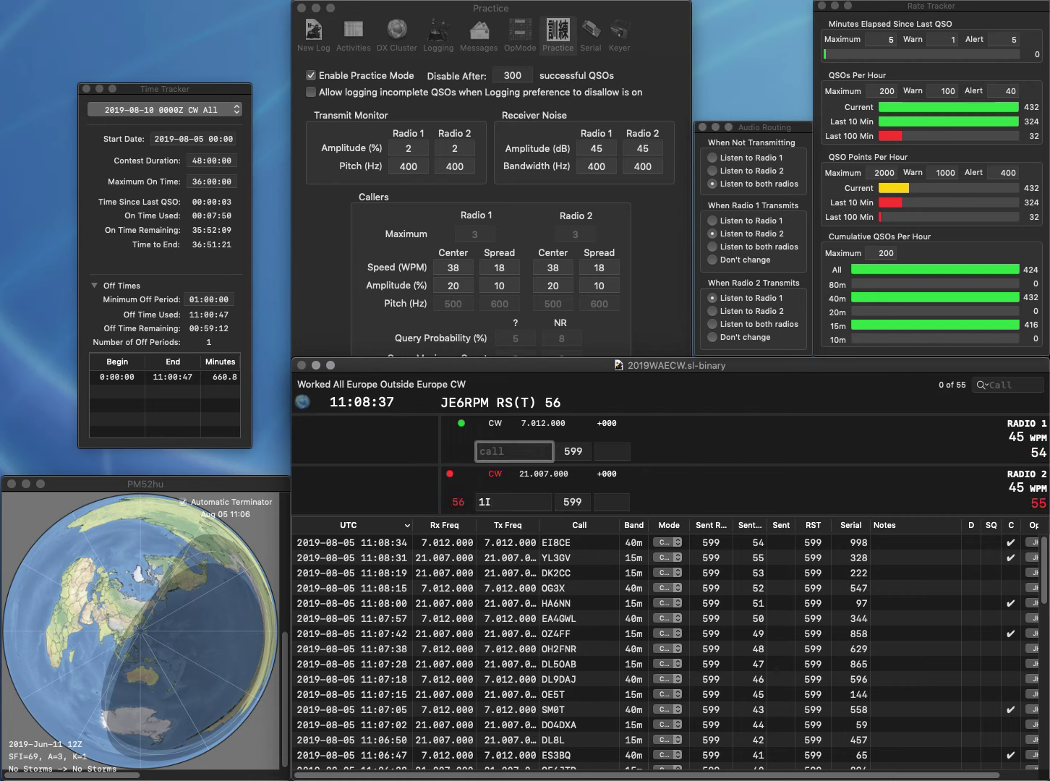
Send the exchange to UT5GW on Radio 1, and complete the Radio 2 call as US1I and resend its exchange
text(UT5GW)
key(Return)
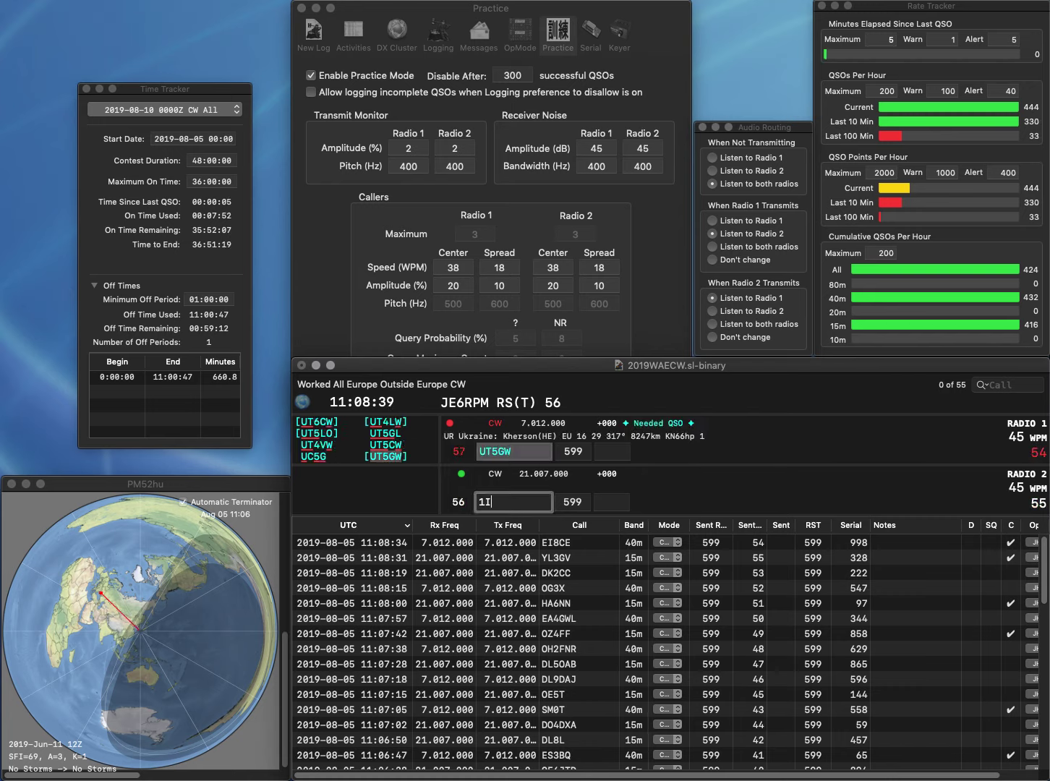
text(US)
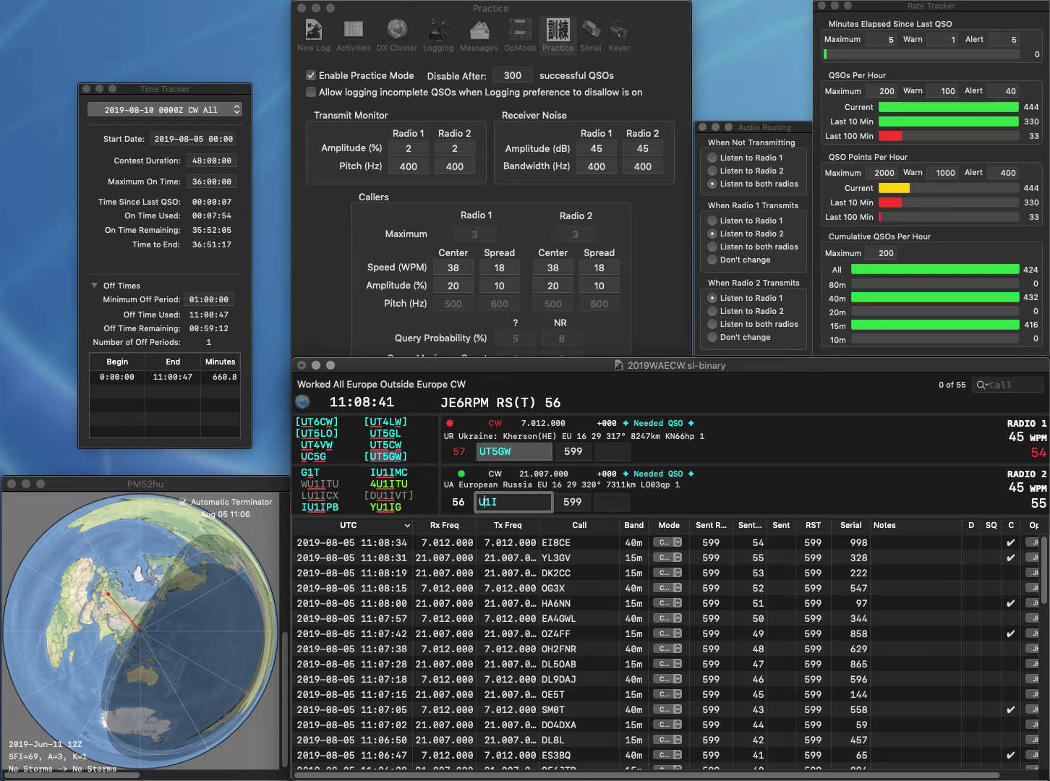
key(Return)
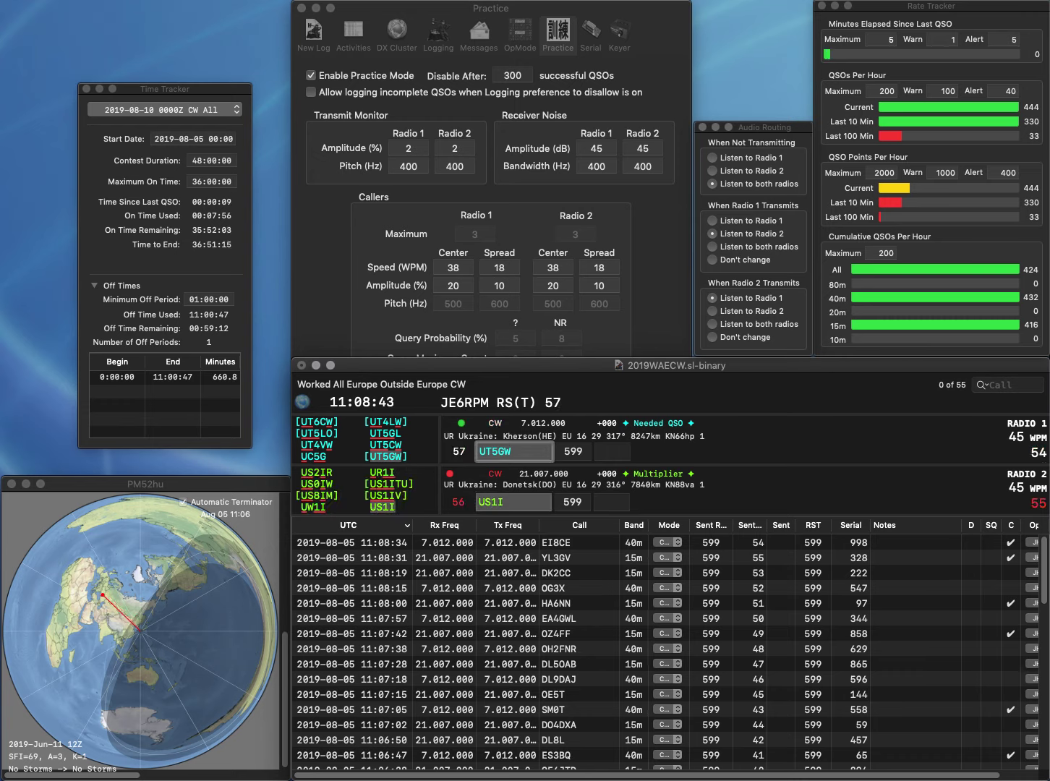
key(Tab)
text(667)
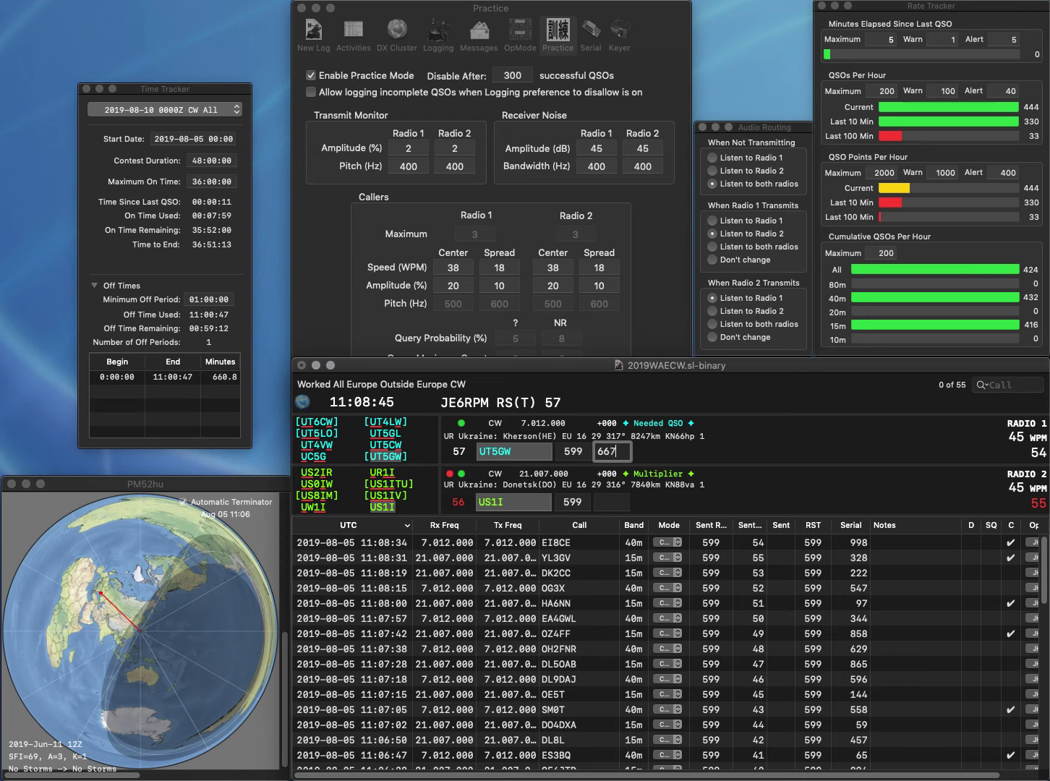
key(Return)
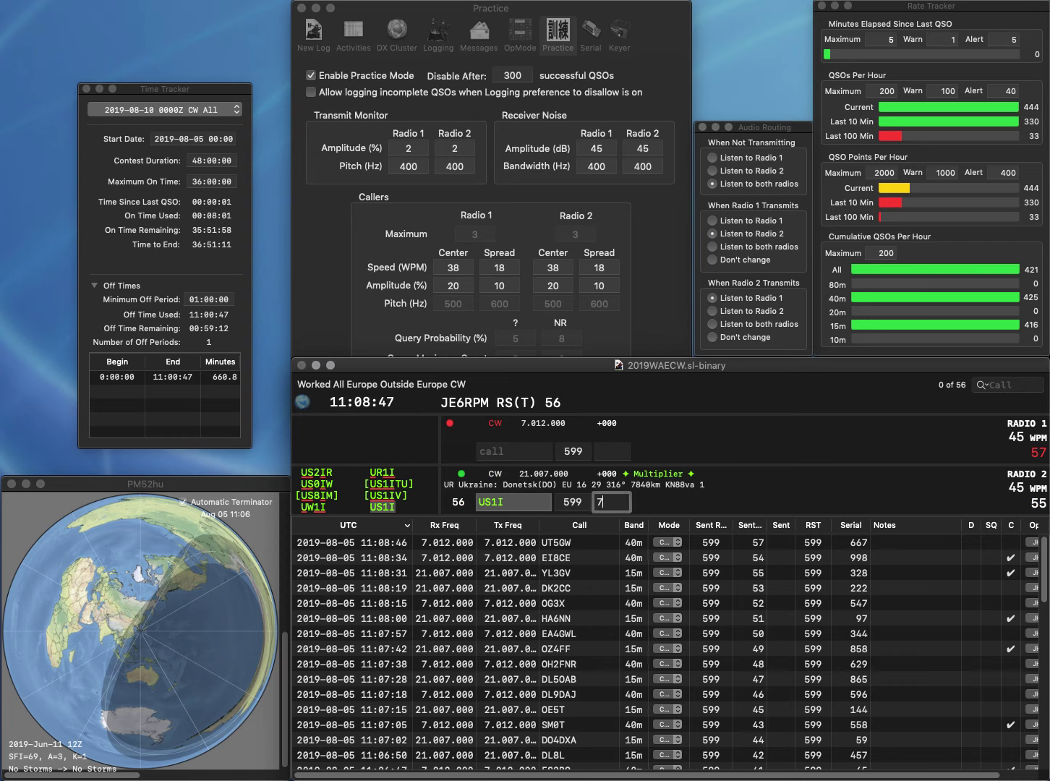
key(Return)
text(C/P)
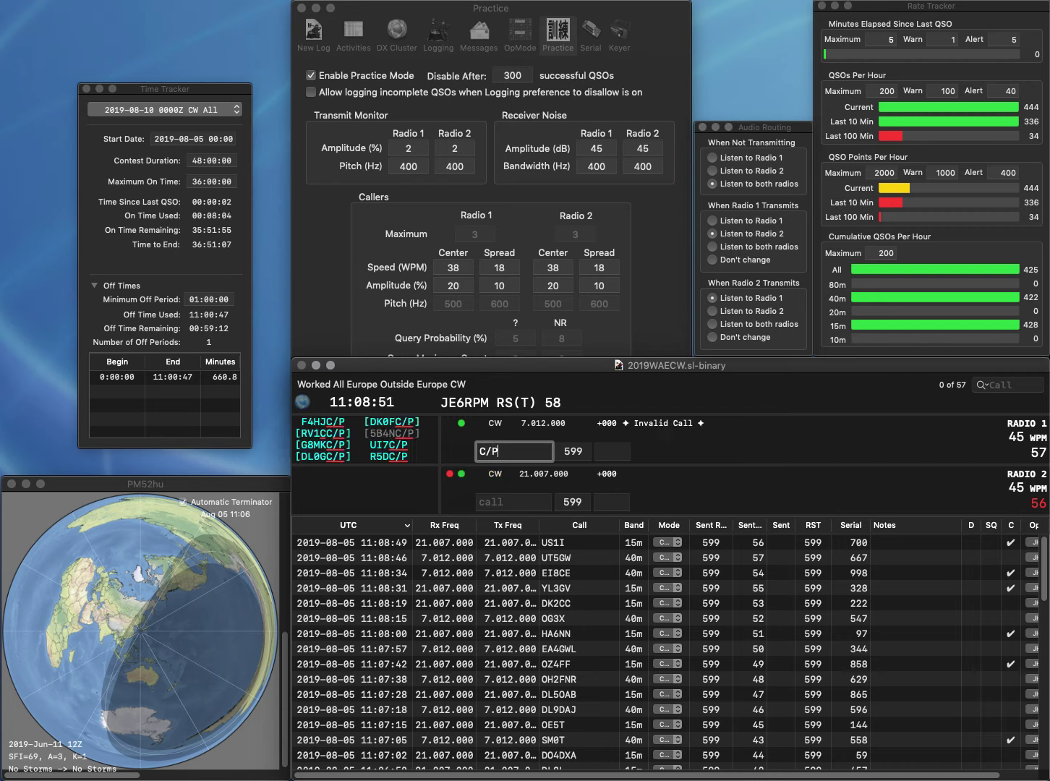
key(Return)
text(YL2BR)
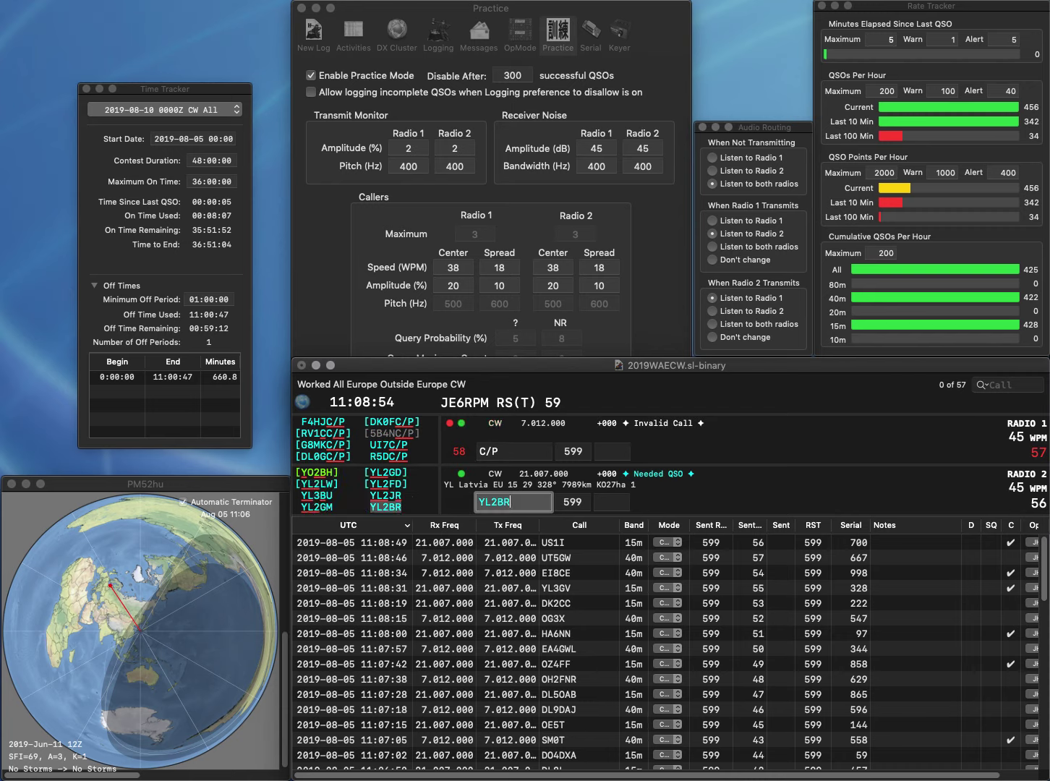
key(Return)
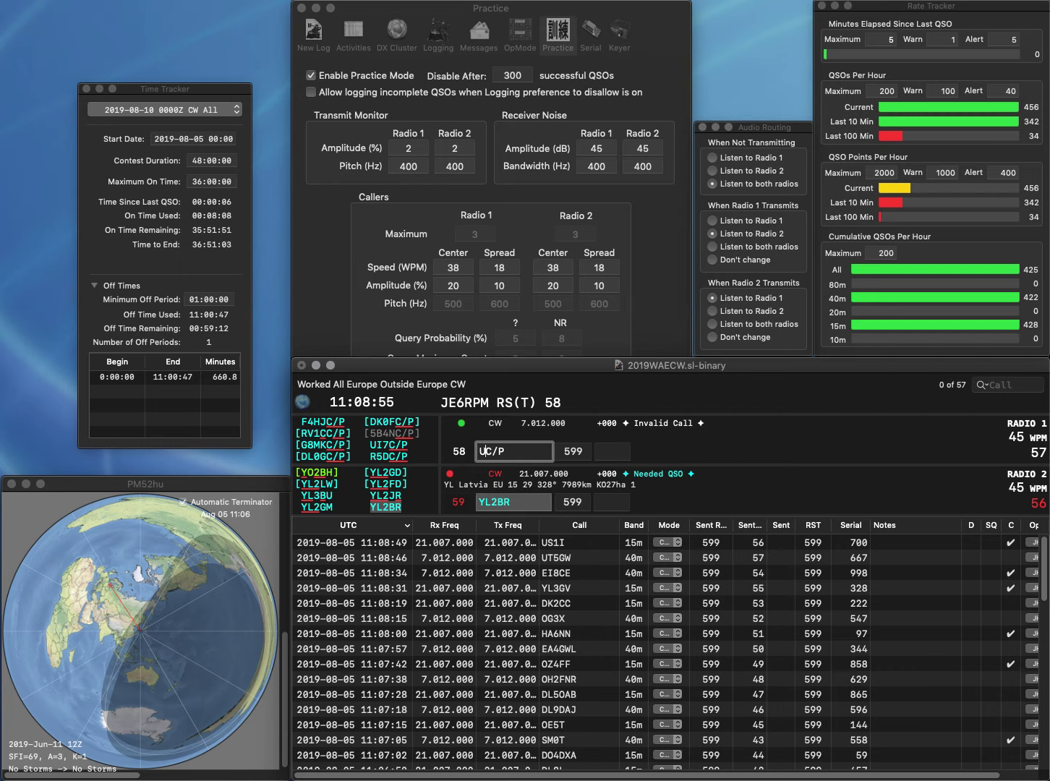
text(UI)
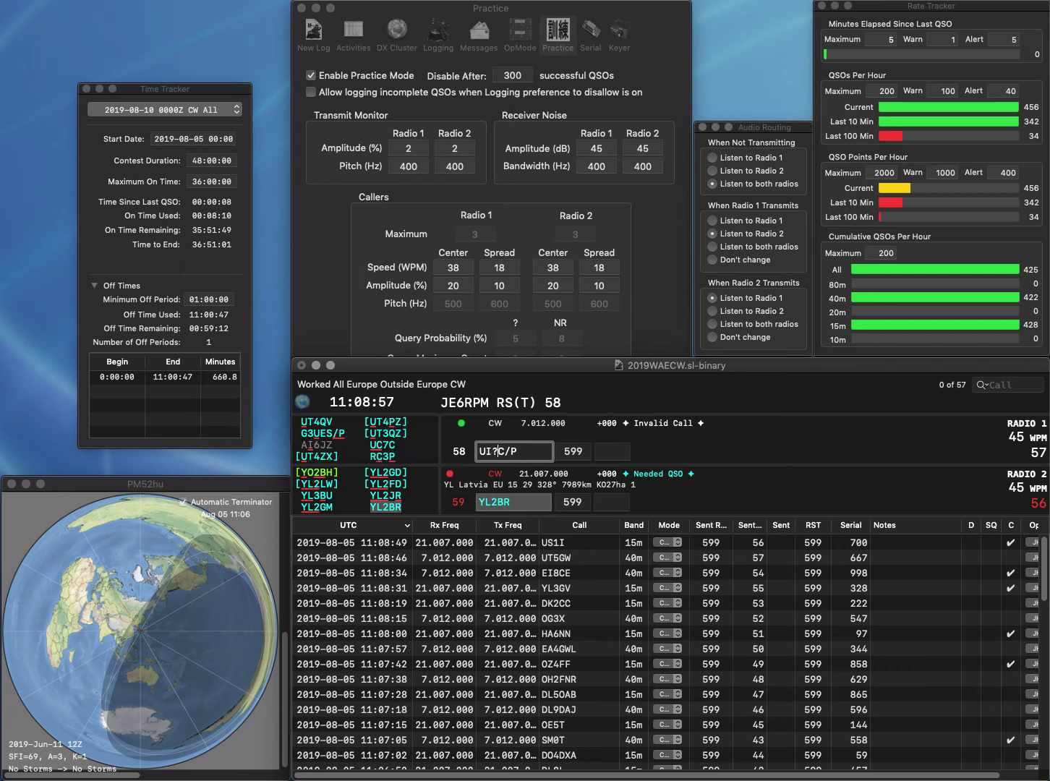
text(7)
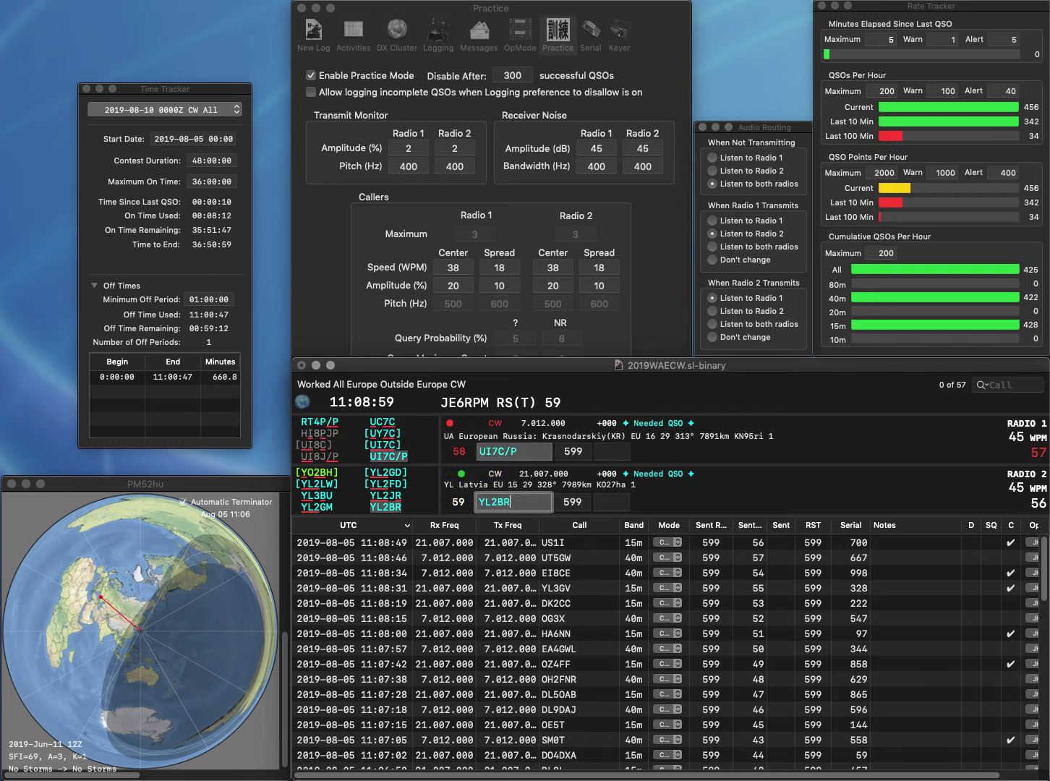
key(space)
text(88)
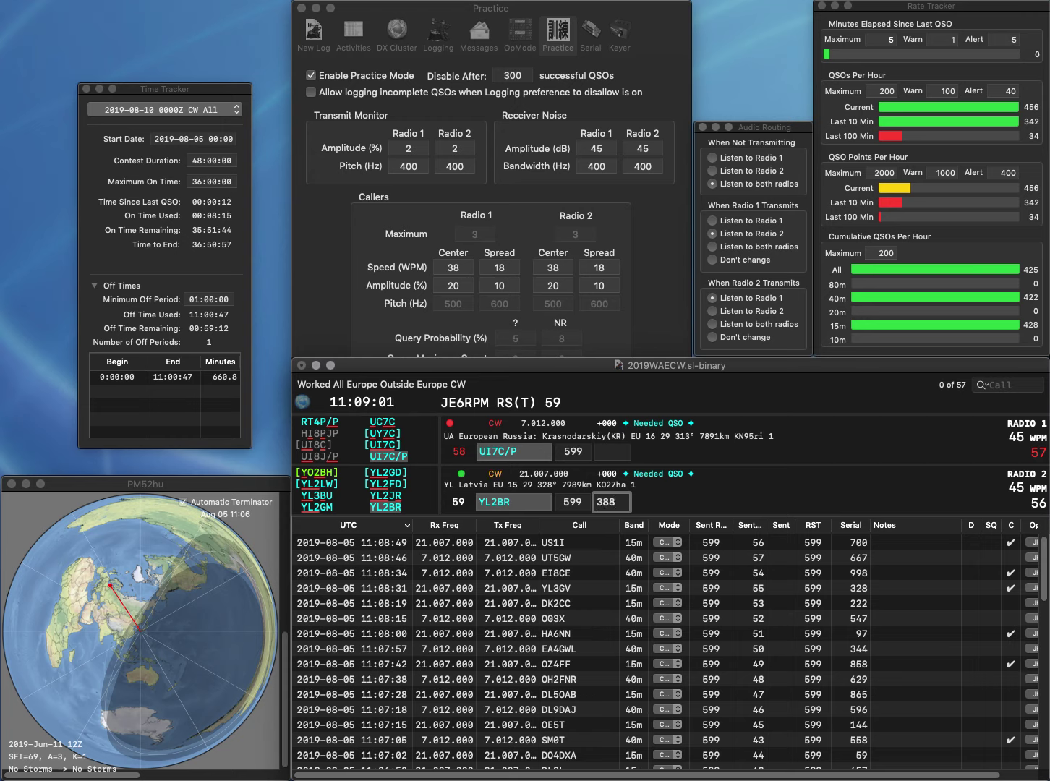
key(Return)
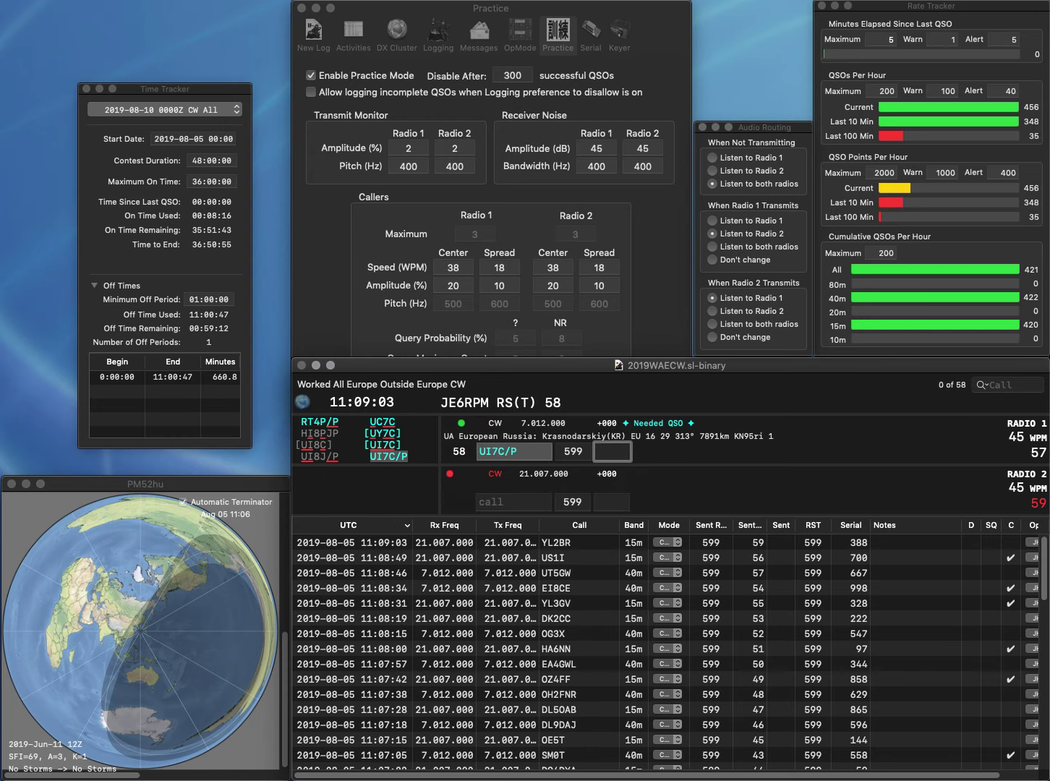
Log UI7C/P on Radio 1 with received serial 780 and send the exchange to G4CIB on Radio 2
text(780)
key(Return)
text(CIB)
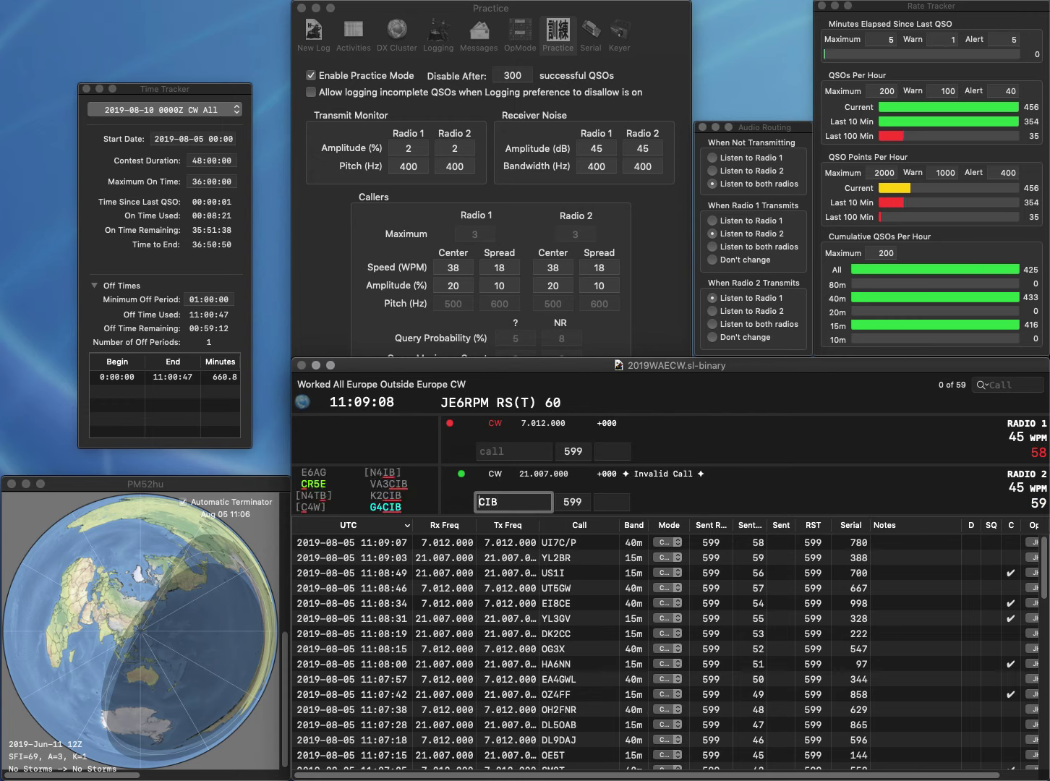
key(Home)
text(G4)
key(Return)
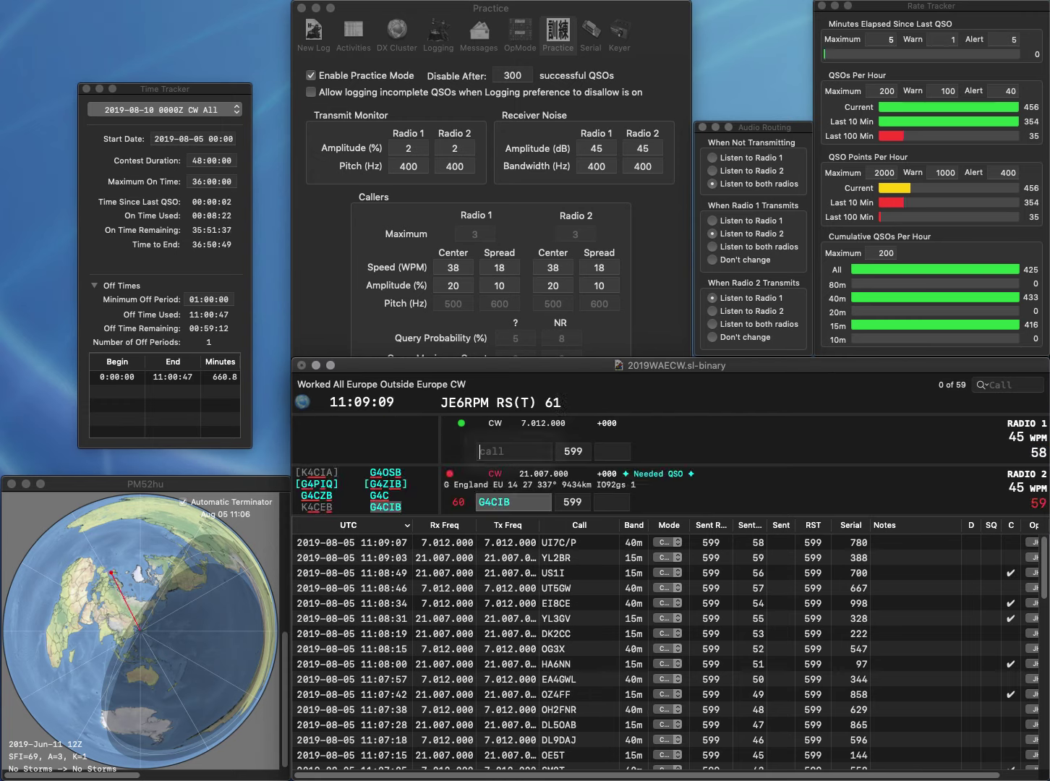
text(SP3G)
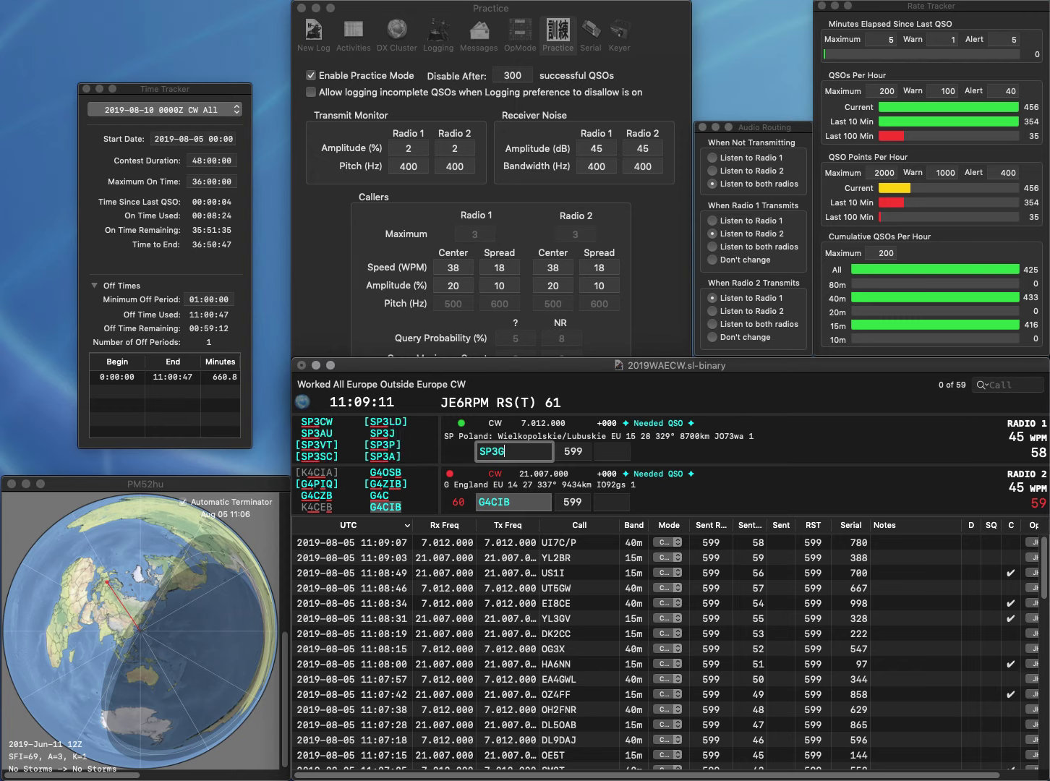
text(A)
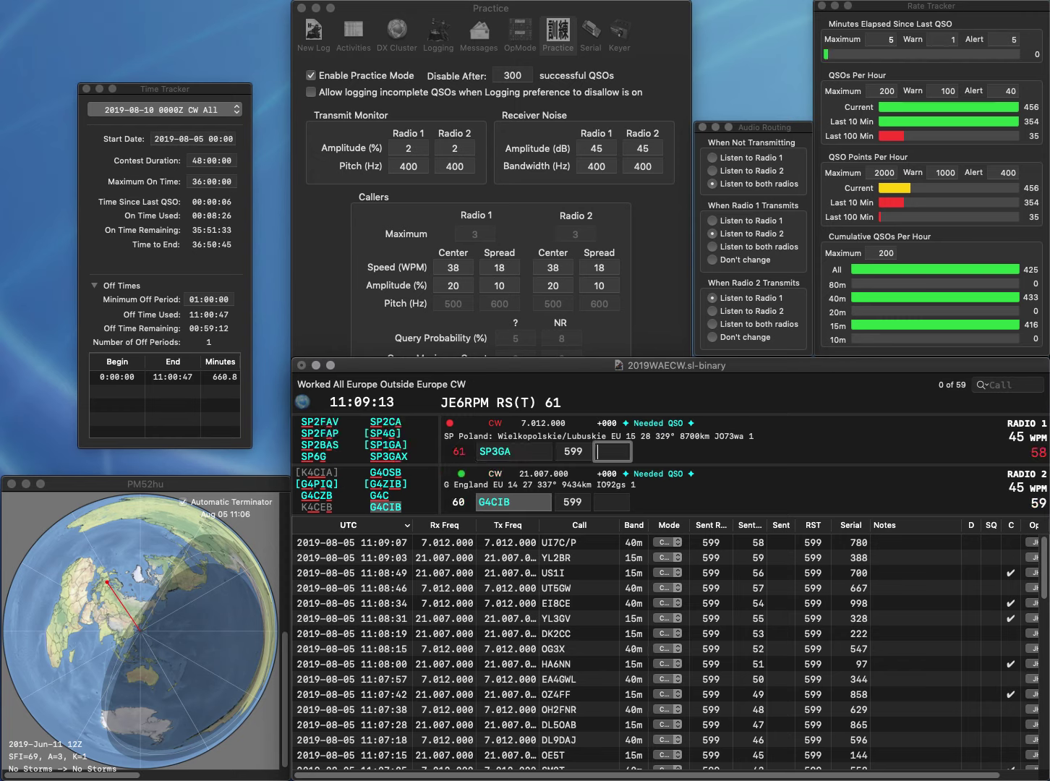
key(Return)
text(95)
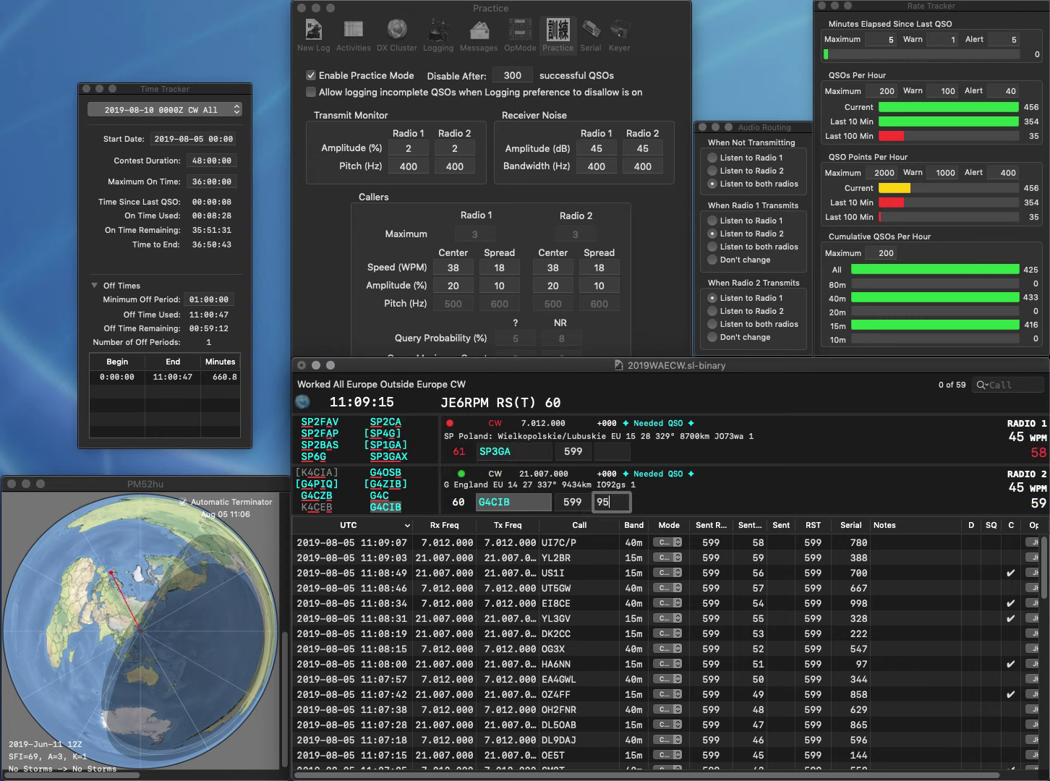
text(4)
key(Return)
key(BackSpace)
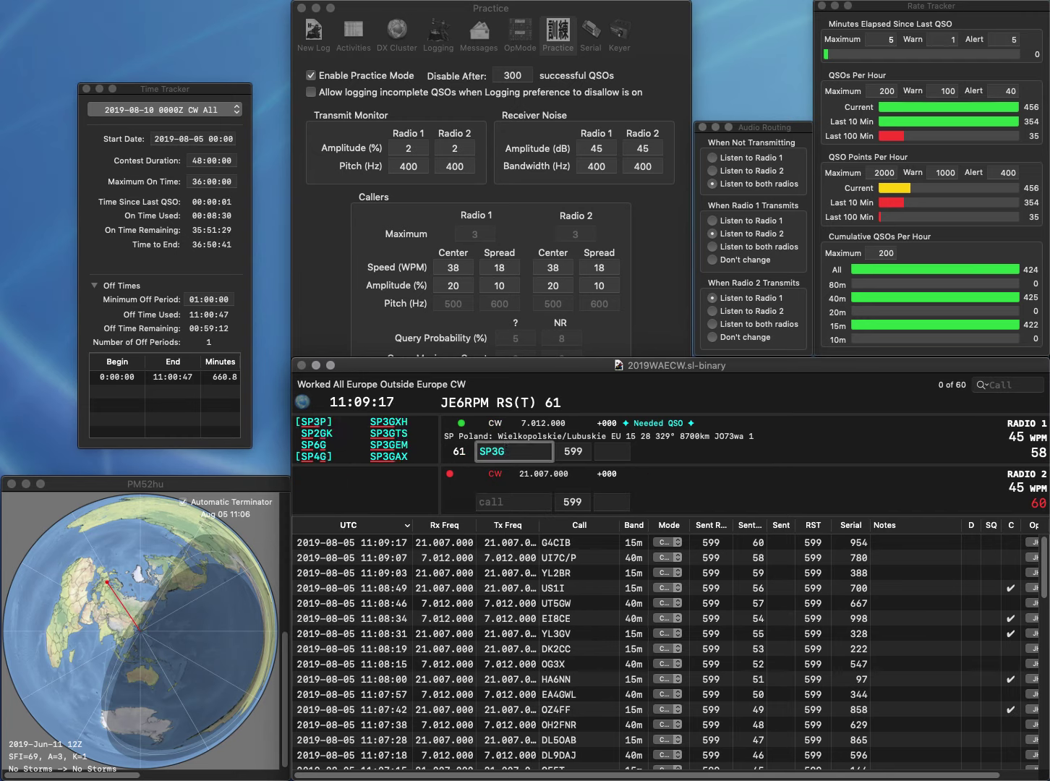
text(XH)
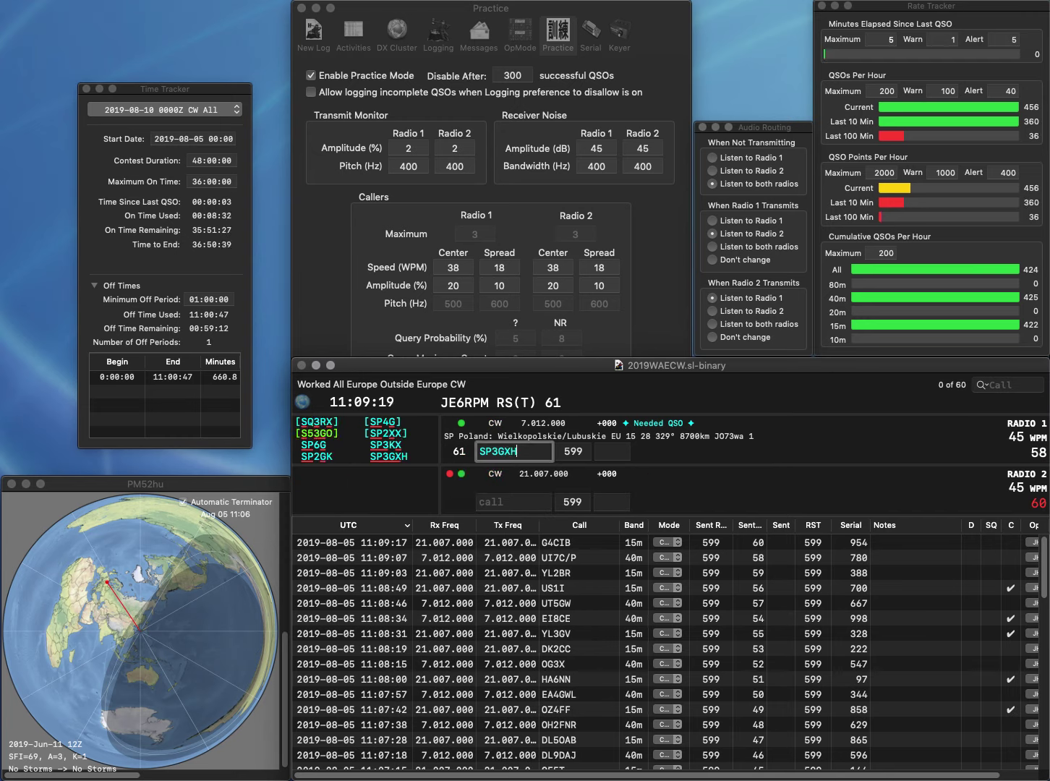
key(Return)
text(2QM)
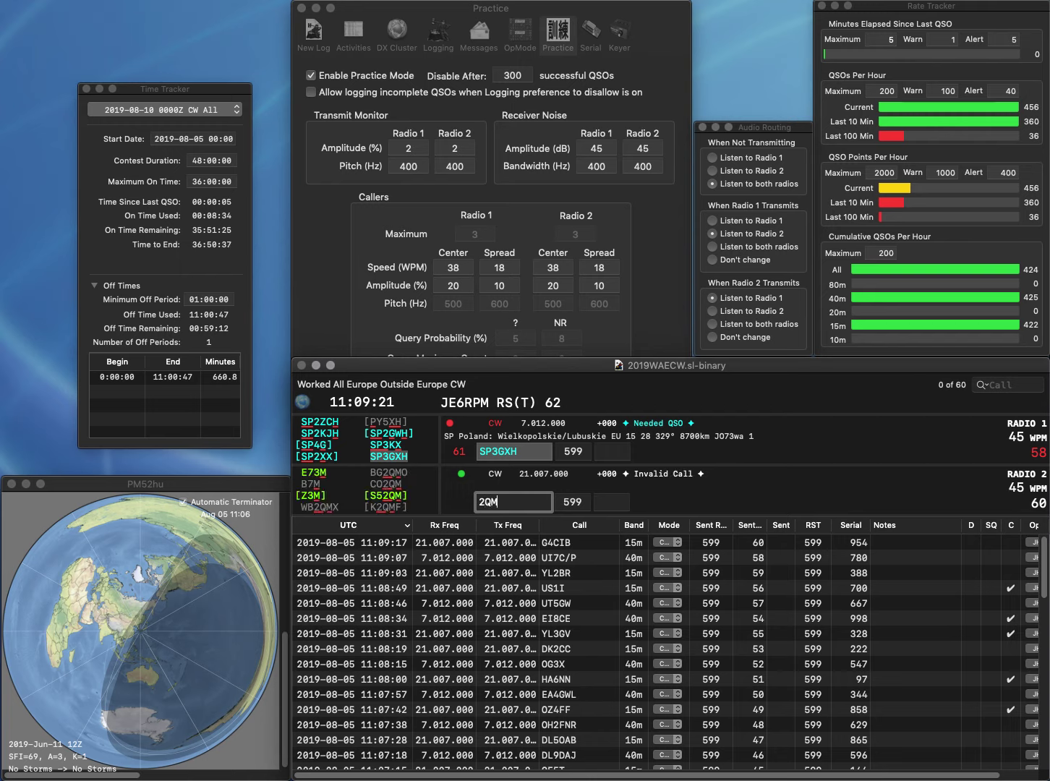
key(Return)
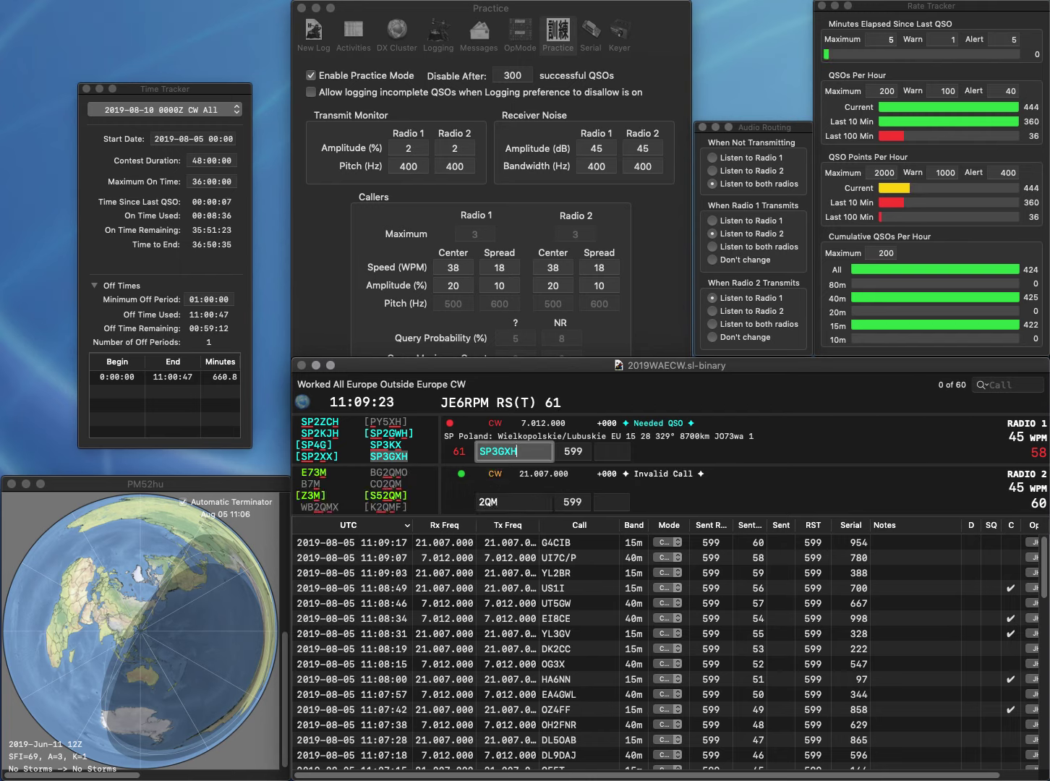
key(Tab)
text(6)
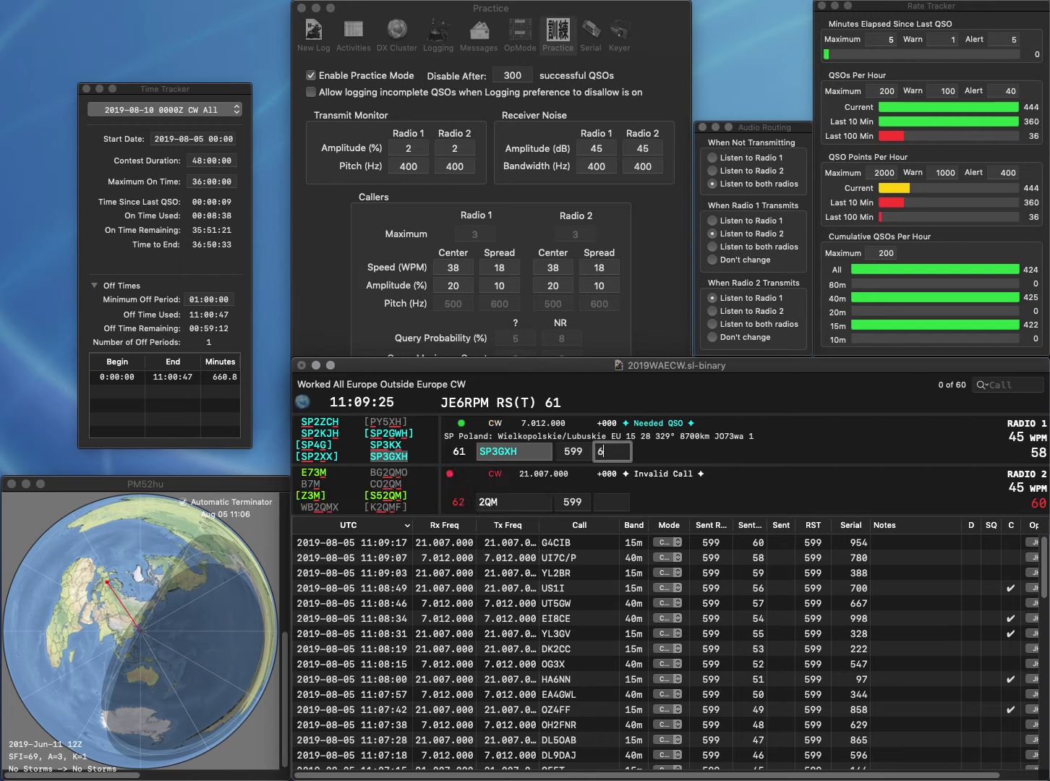
key(Return)
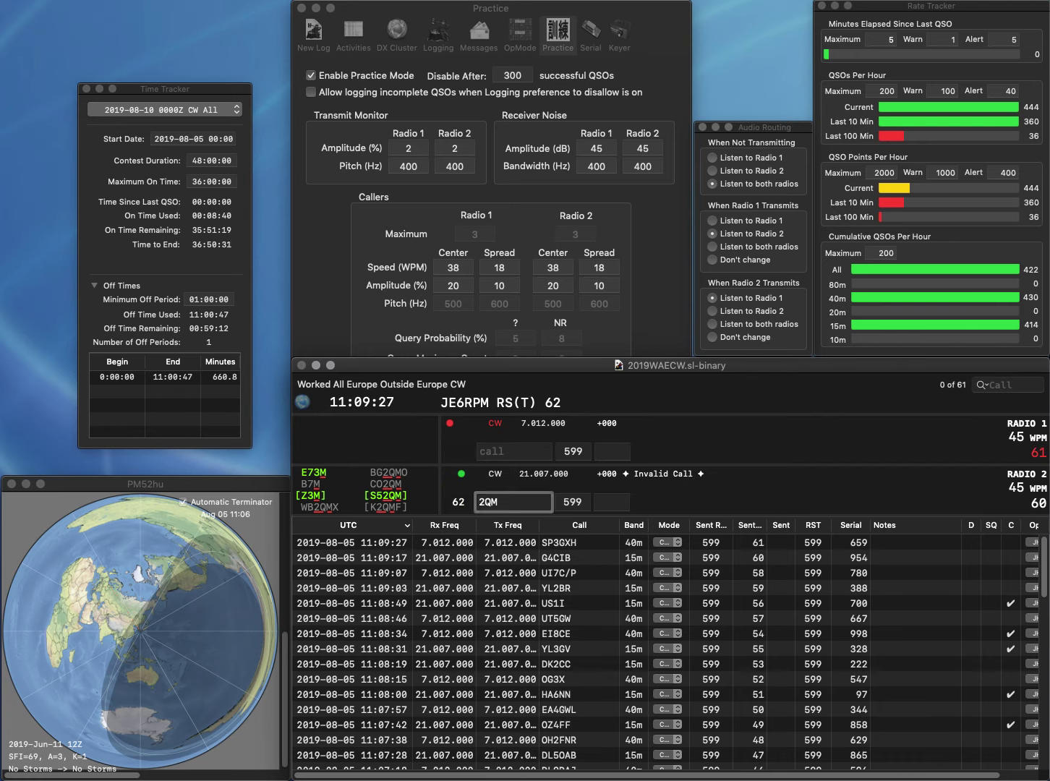
text(IK2)
key(Delete)
key(Delete)
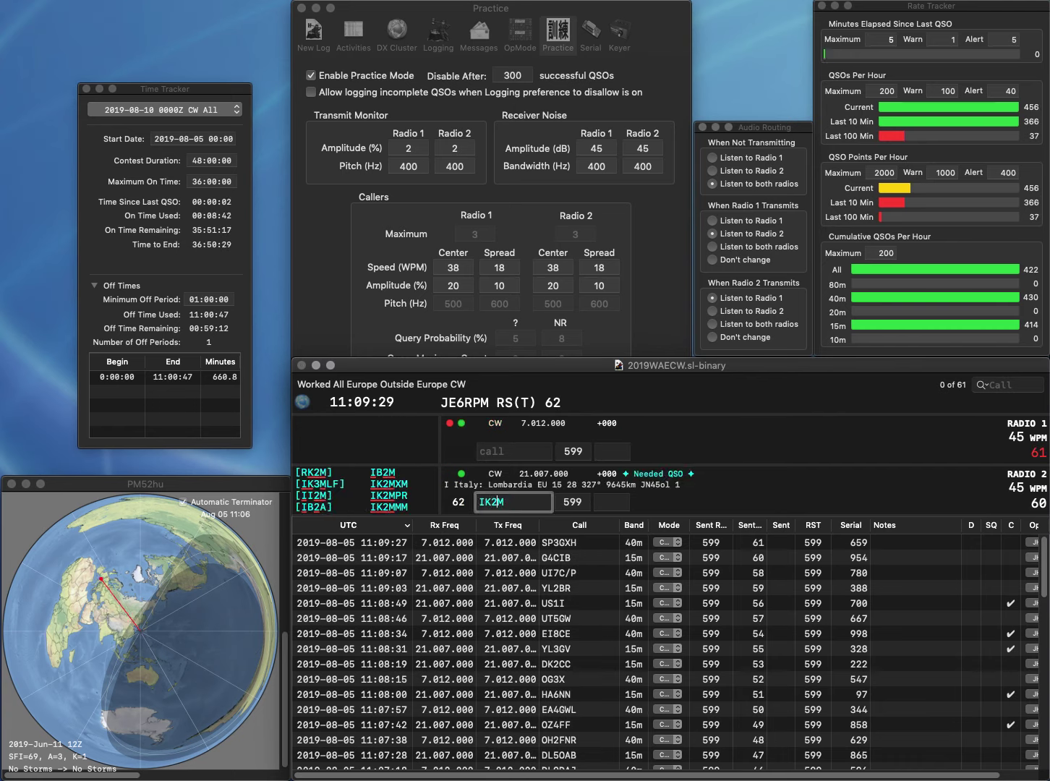
key(Right)
text(MM)
key(Return)
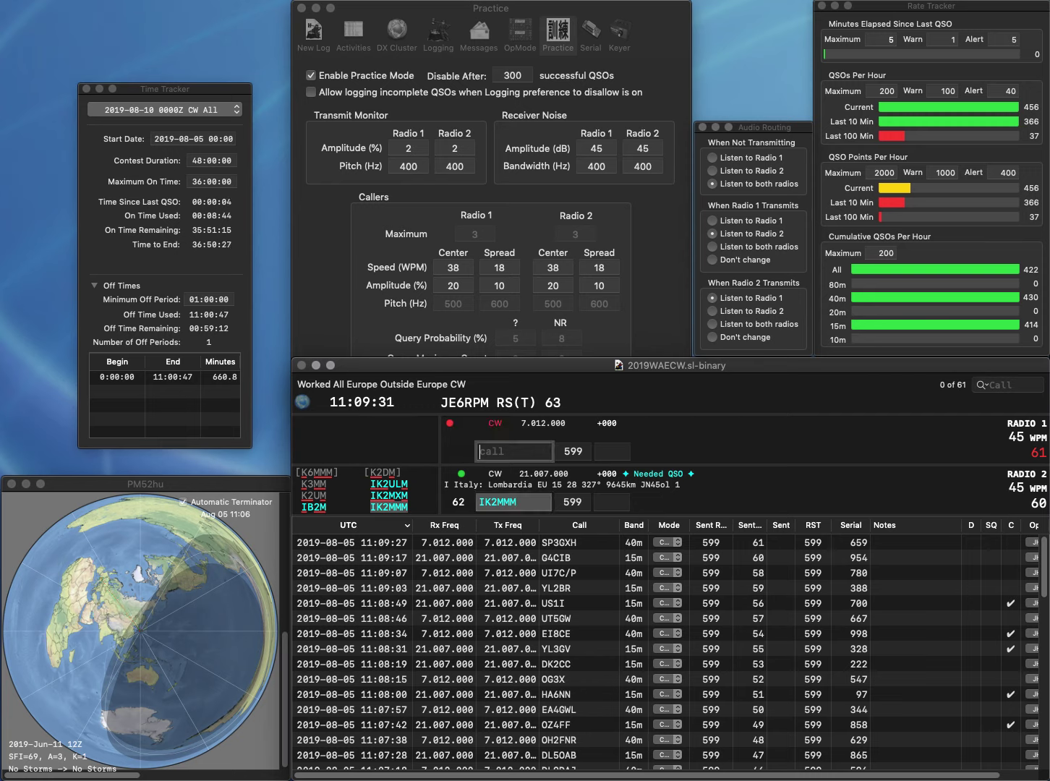
Send the exchange to SP8GSC on Radio 1 and log IK2MMM on Radio 2 with received serial 228
text(SP)
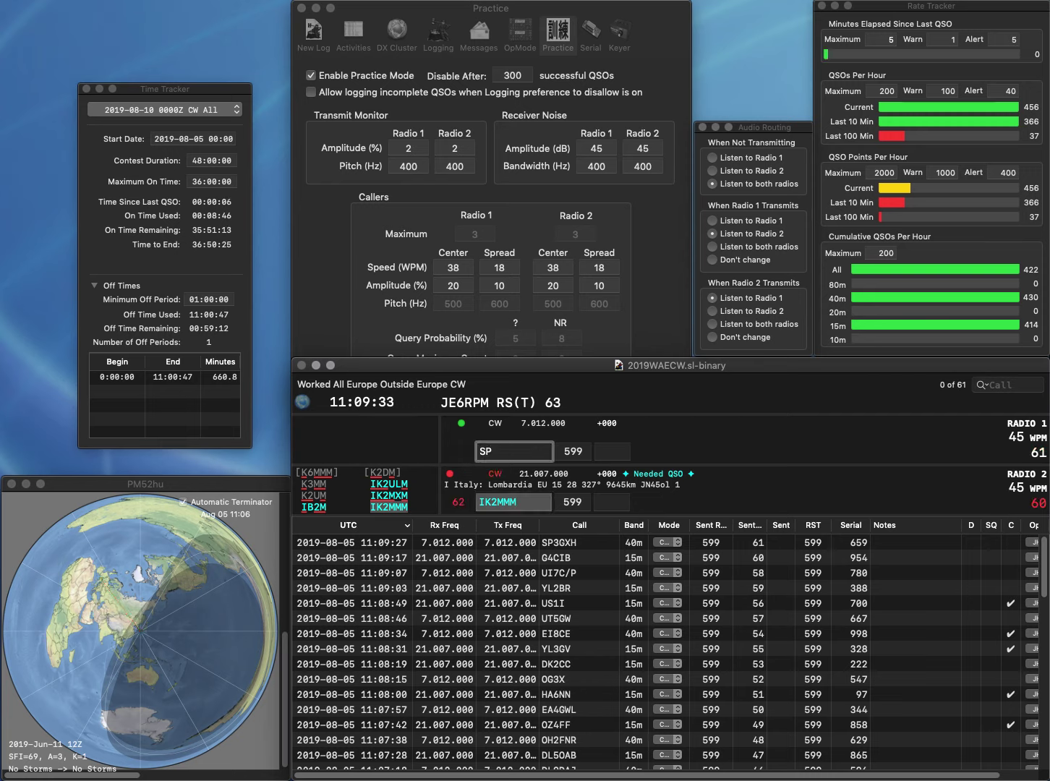
text(8GSC)
key(Return)
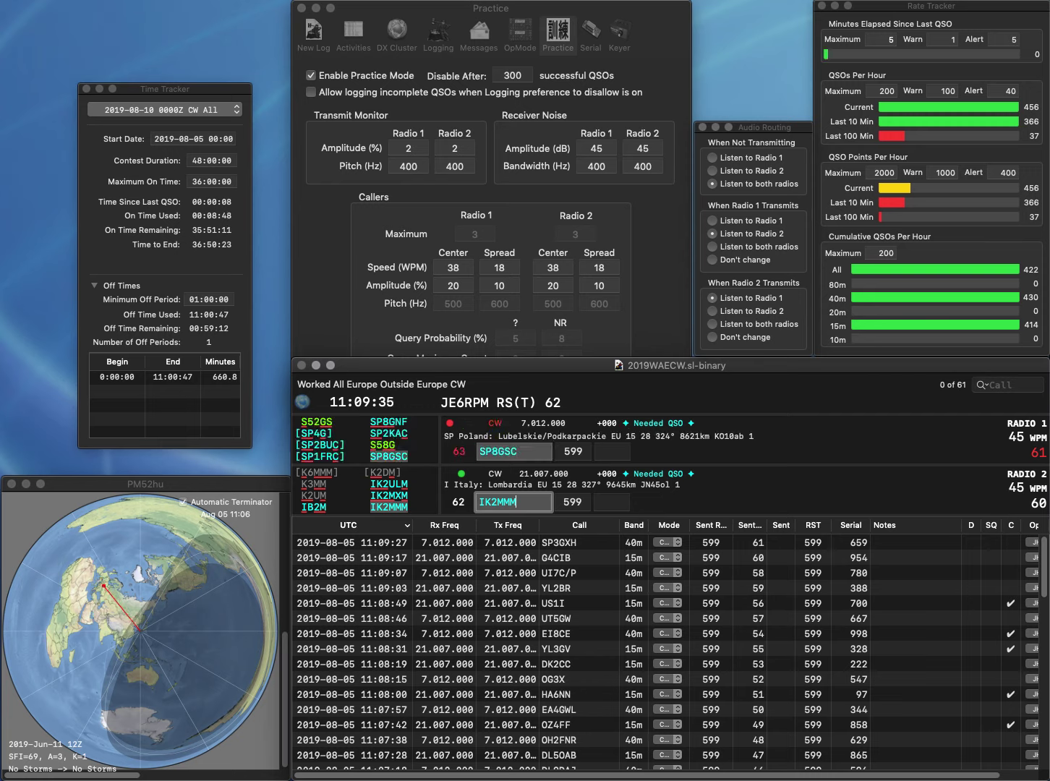
text(228)
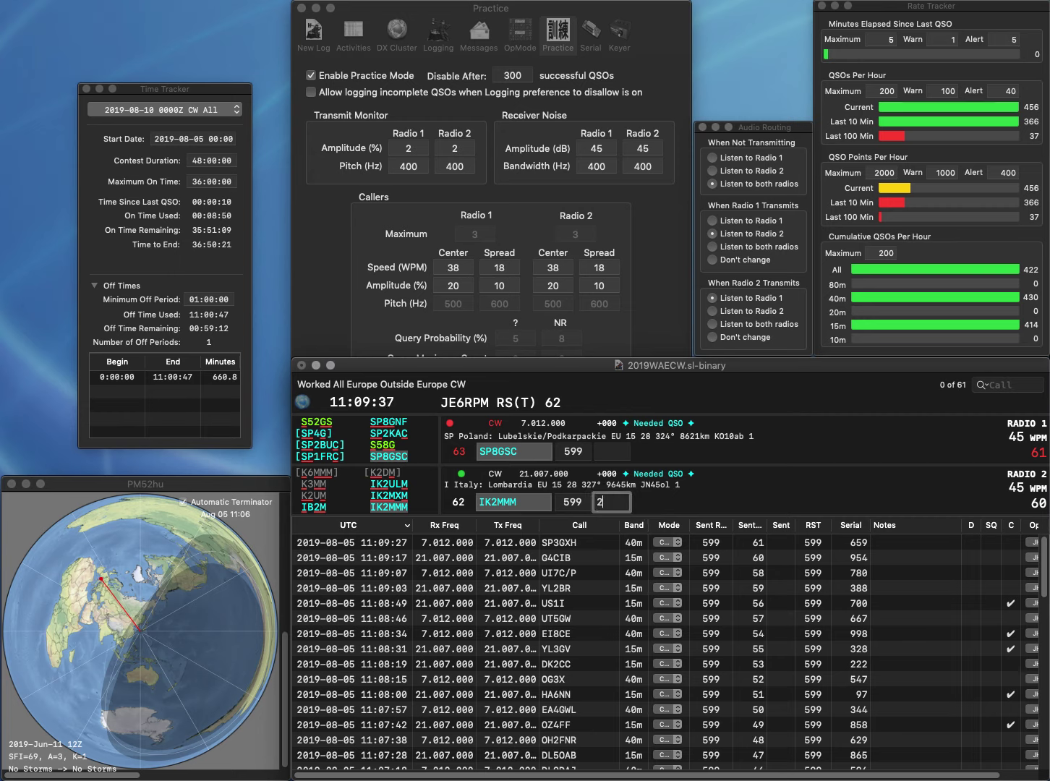
key(Return)
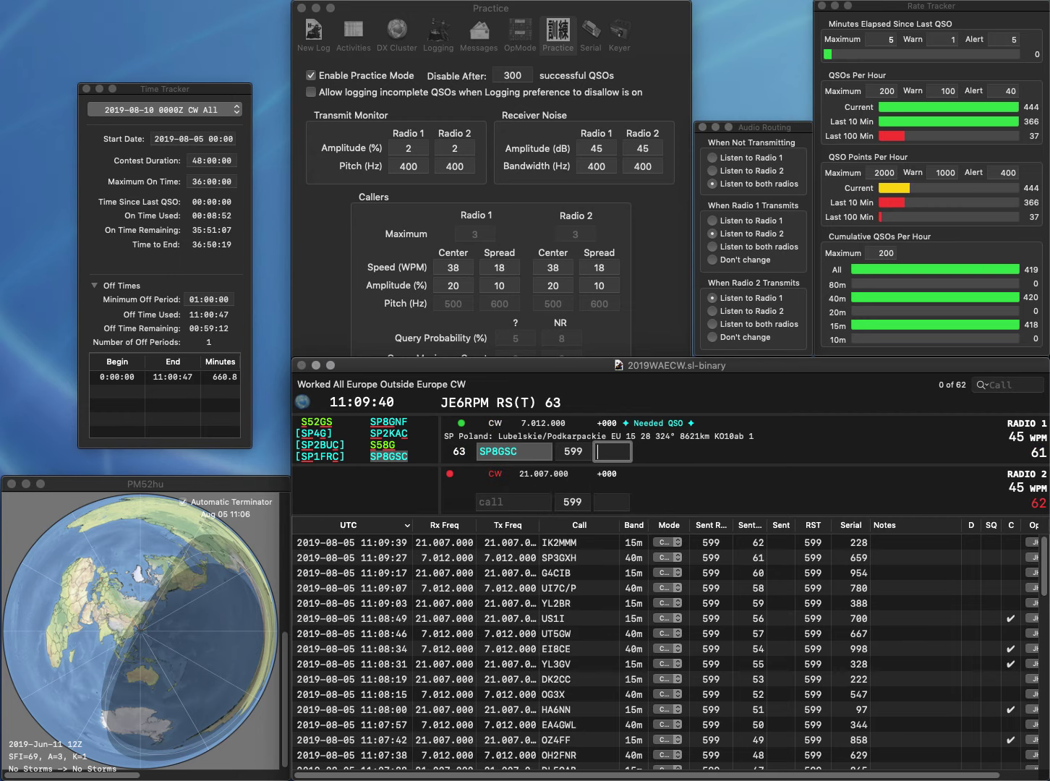
text(424)
key(Return)
text(1)
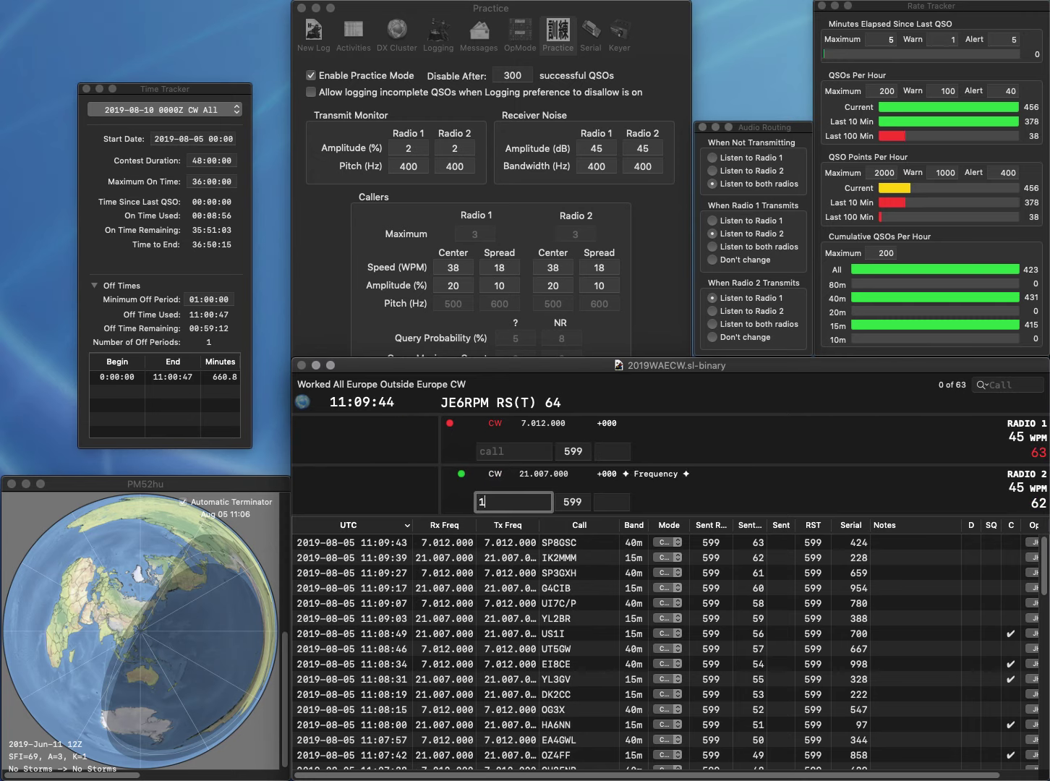
text(UGX)
key(Return)
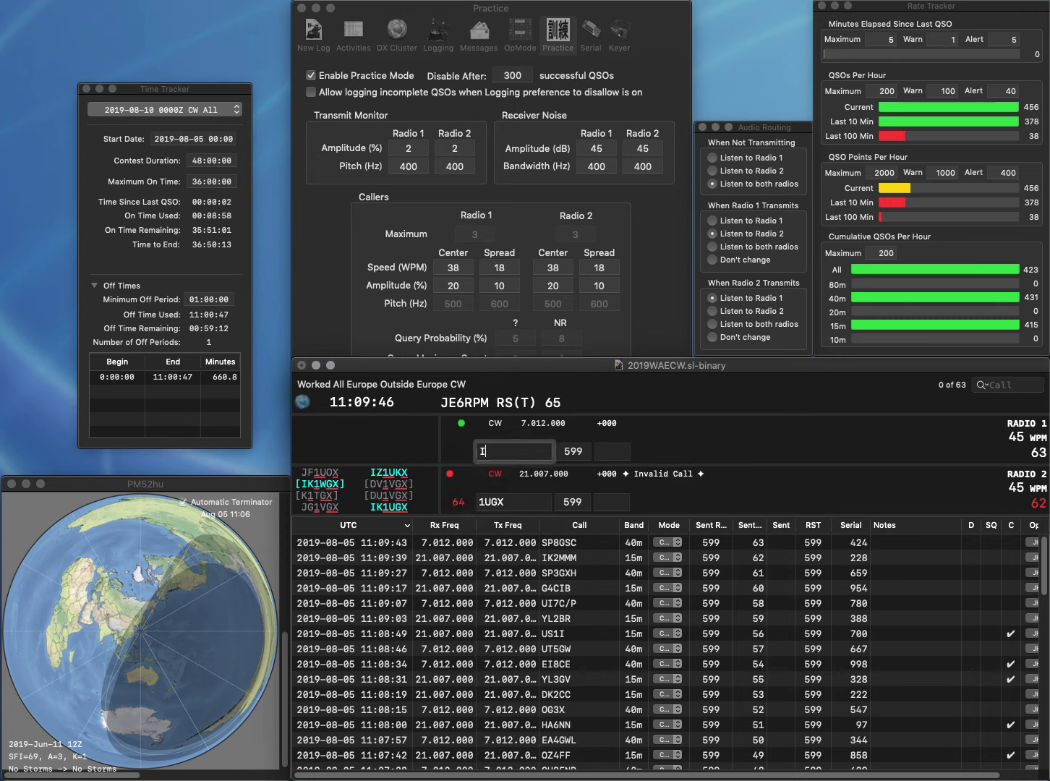
text(IE)
text(HLT)
key(Left)
key(Left)
key(Left)
key(BackSpace)
key(BackSpace)
text(EA3)
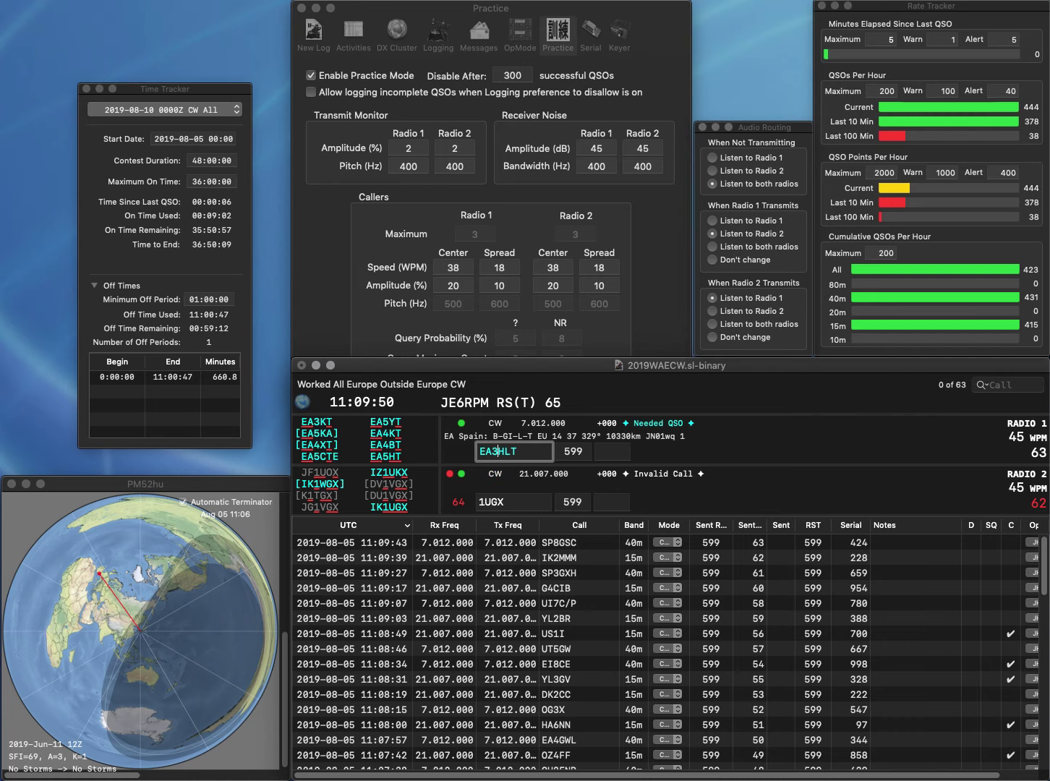
key(Return)
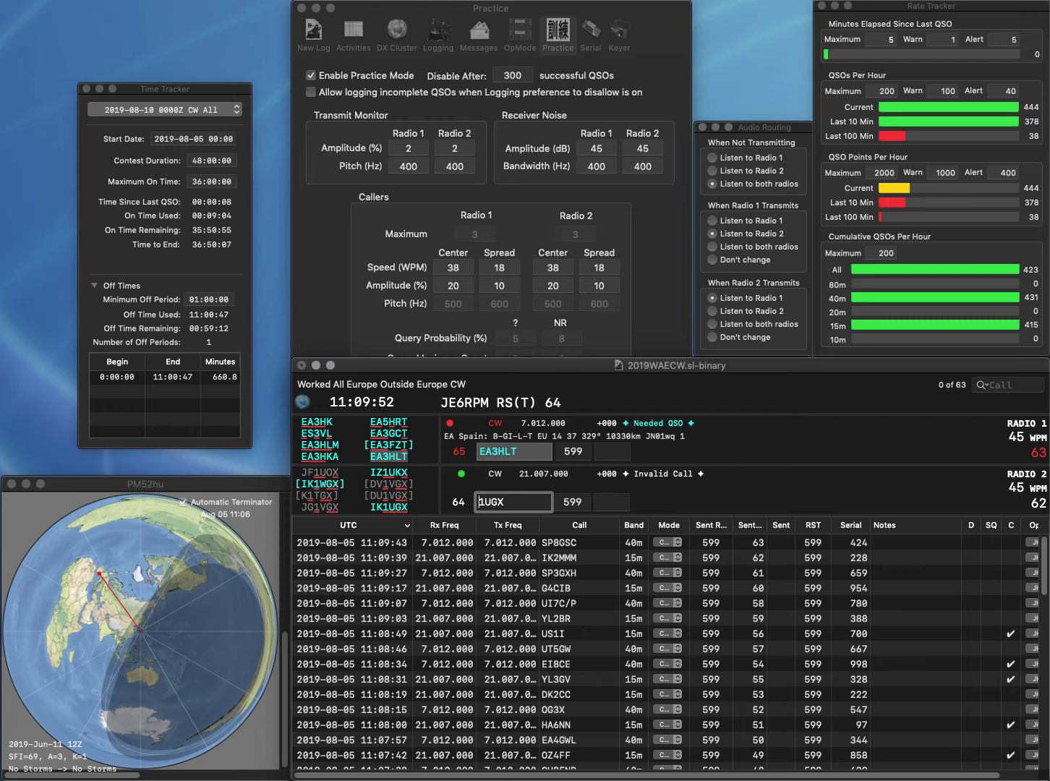
text(IK)
key(Right)
key(Delete)
text(W)
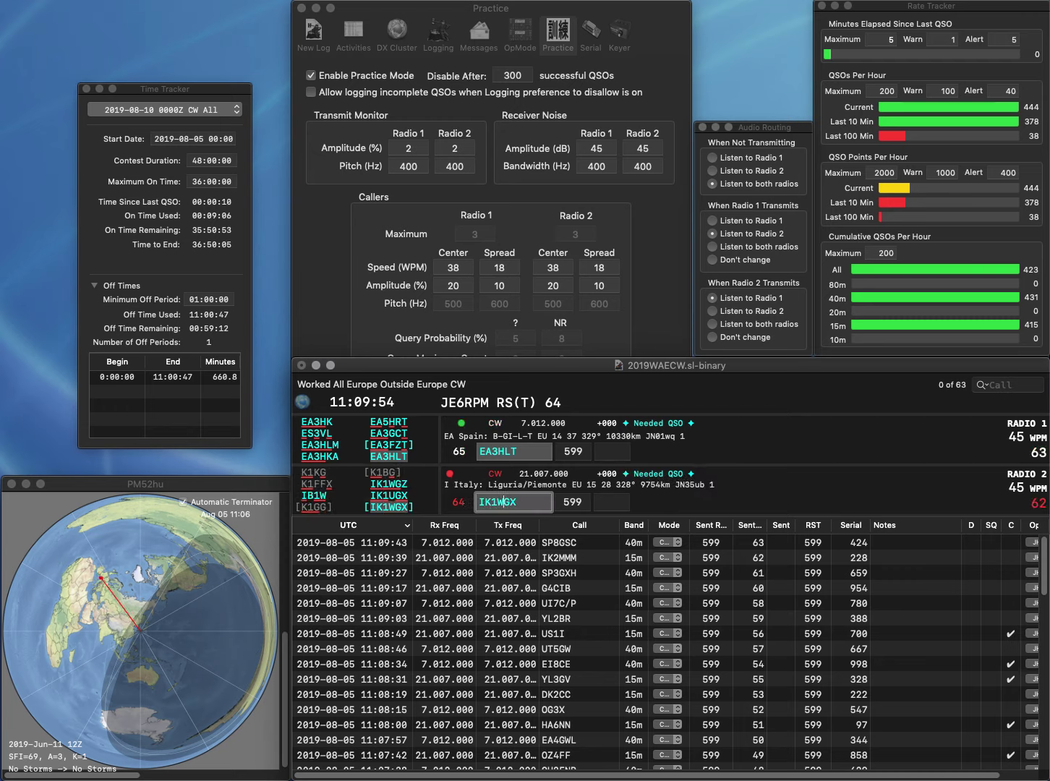
key(Return)
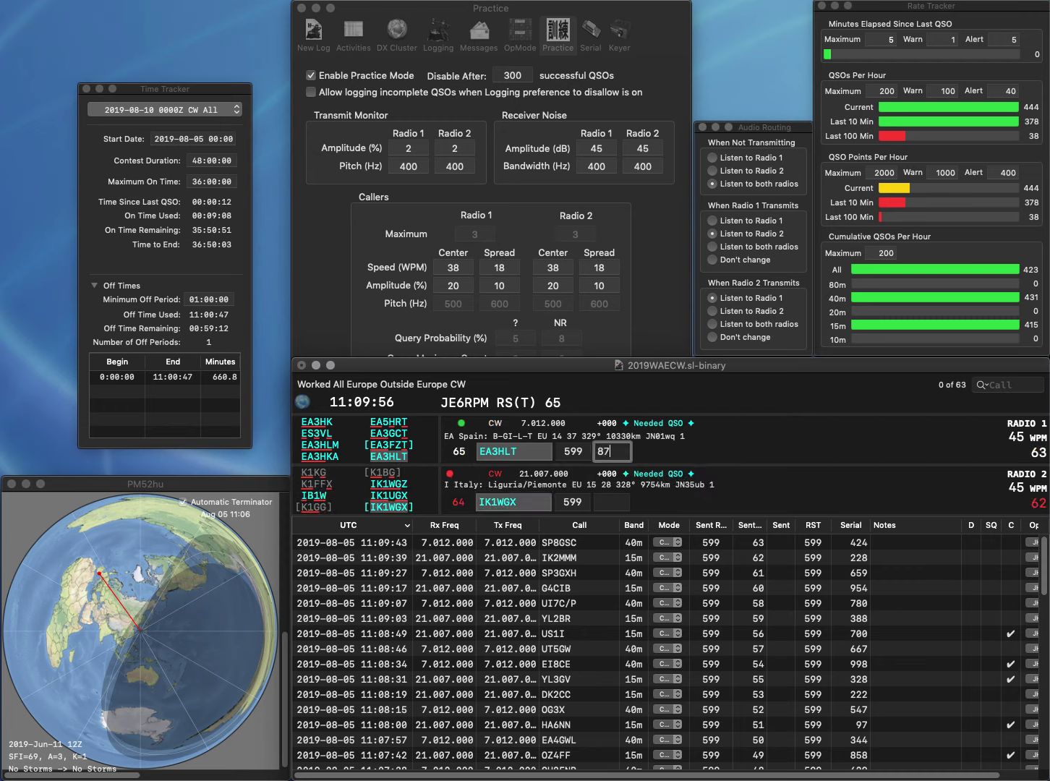
key(BackSpace)
key(Return)
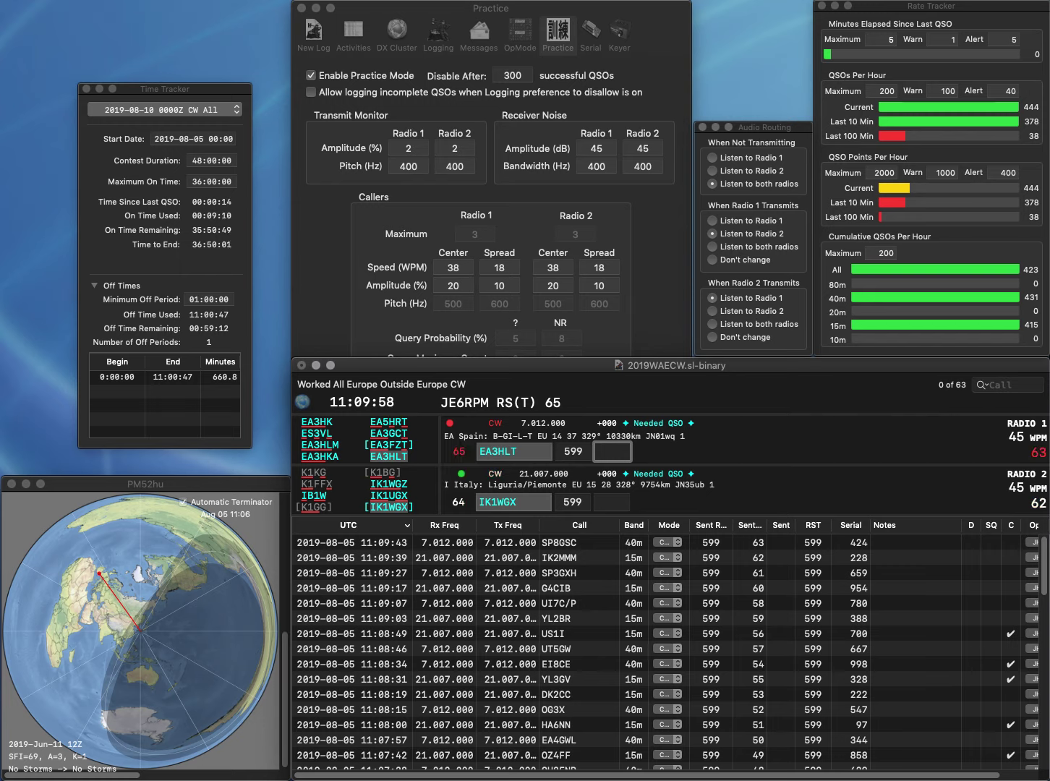
text(7)
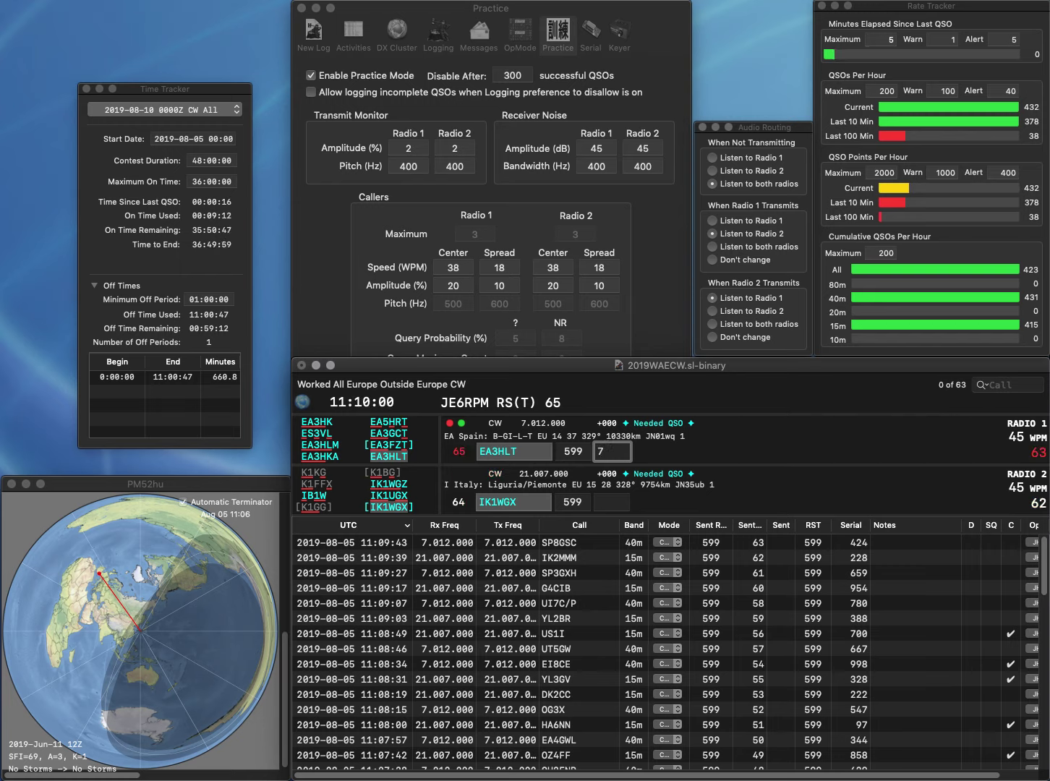
text(54)
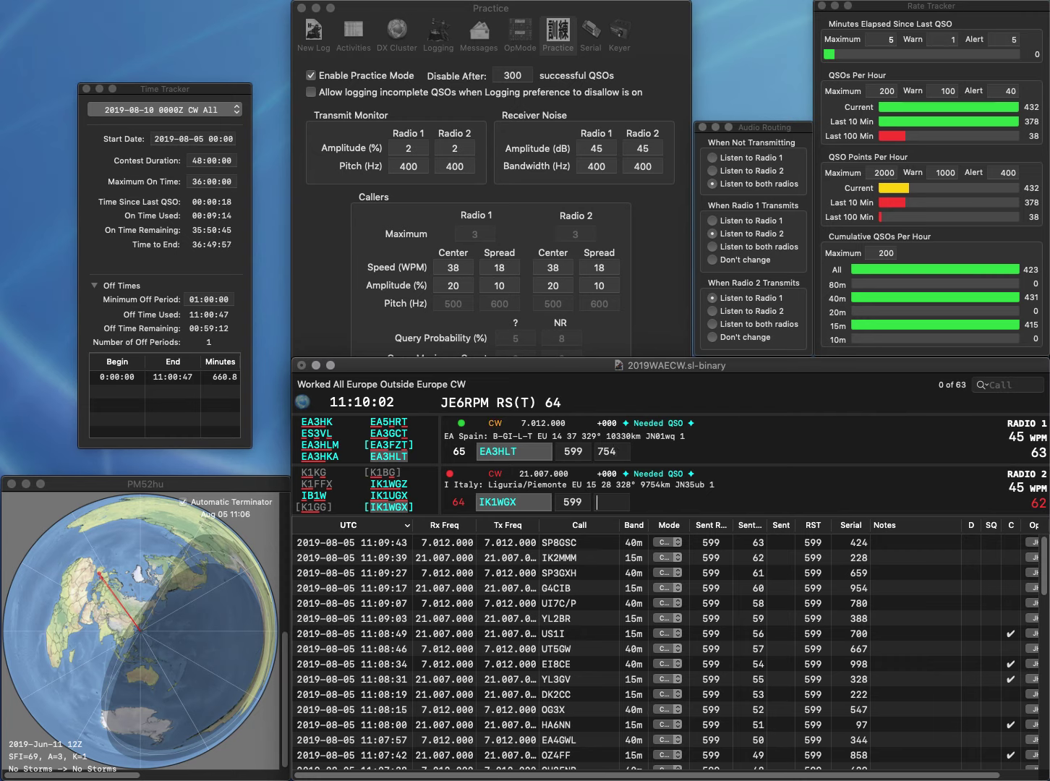
key(Return)
text(48)
key(Return)
text(EA1)
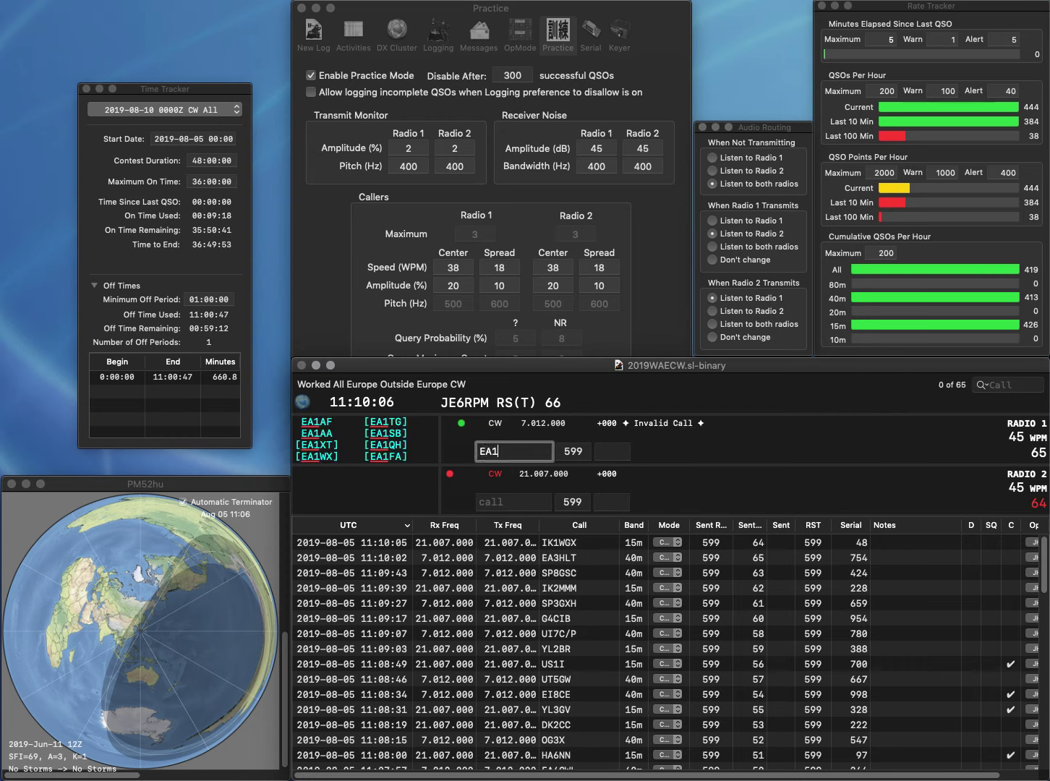
text(DAX)
key(Return)
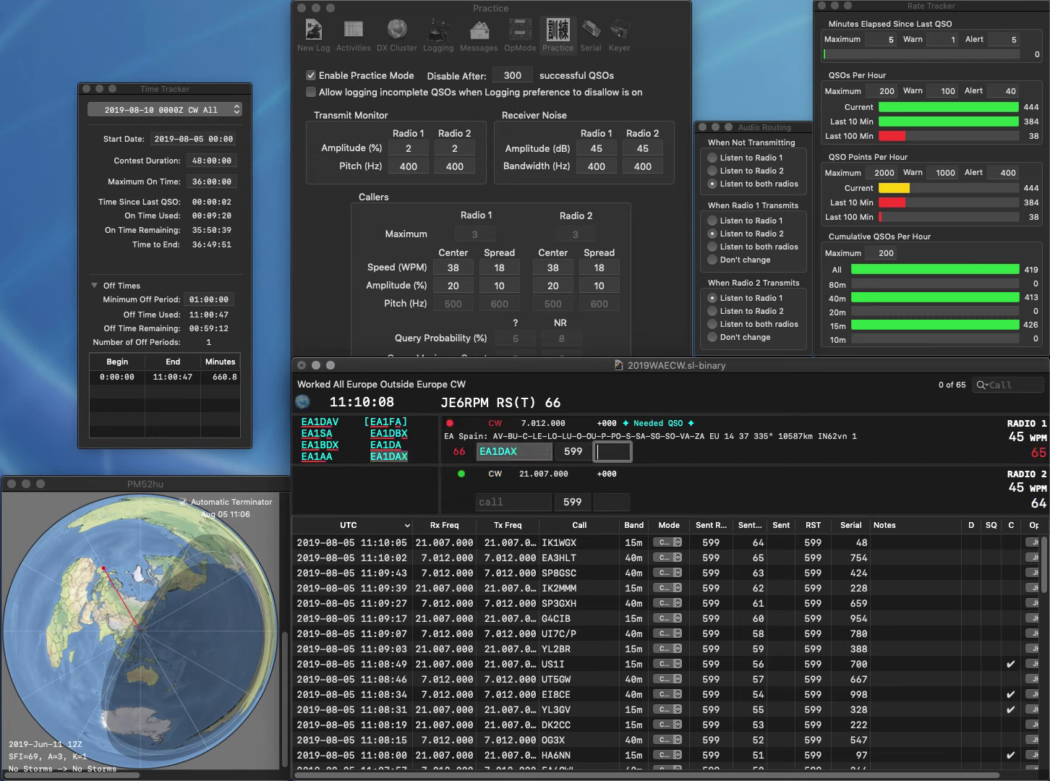
Send the exchange to UR1T on Radio 2 and log EA1DAX on Radio 1 with received serial 147
text(URT)
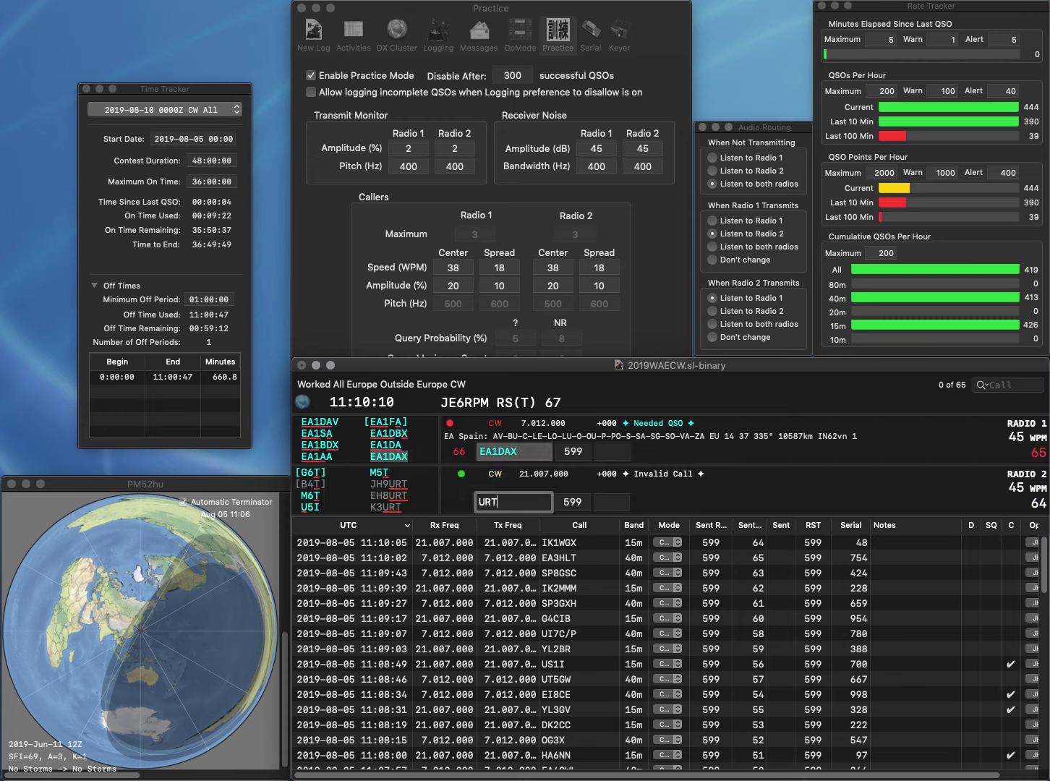
text(1)
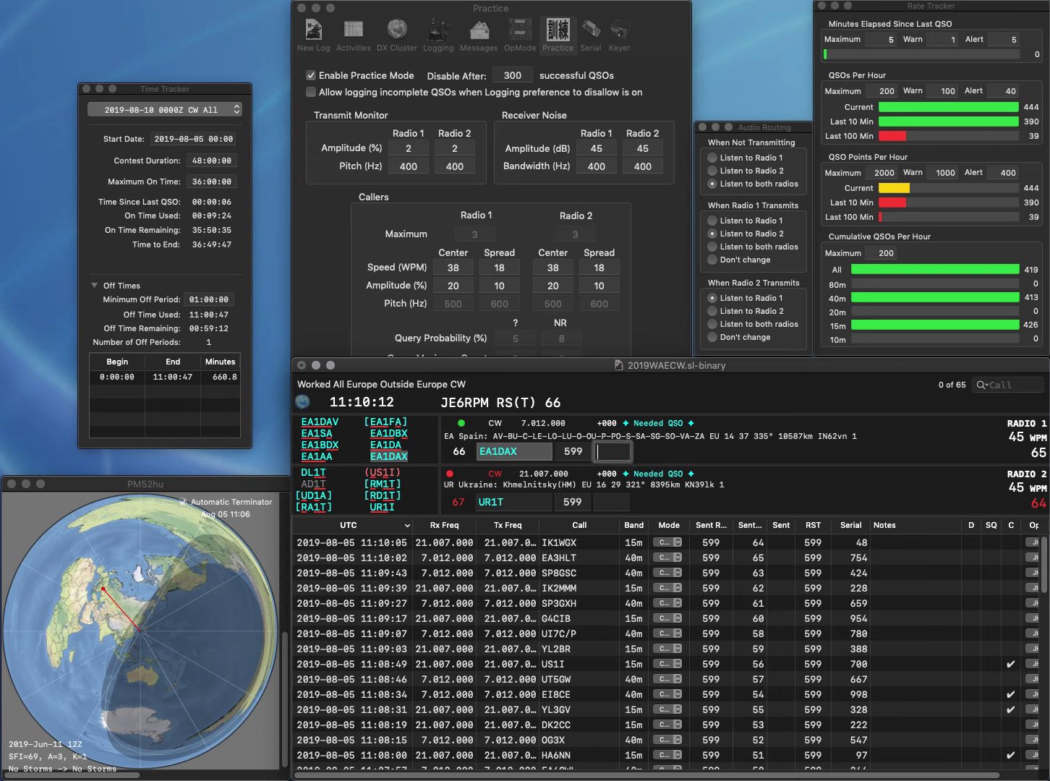
text(147)
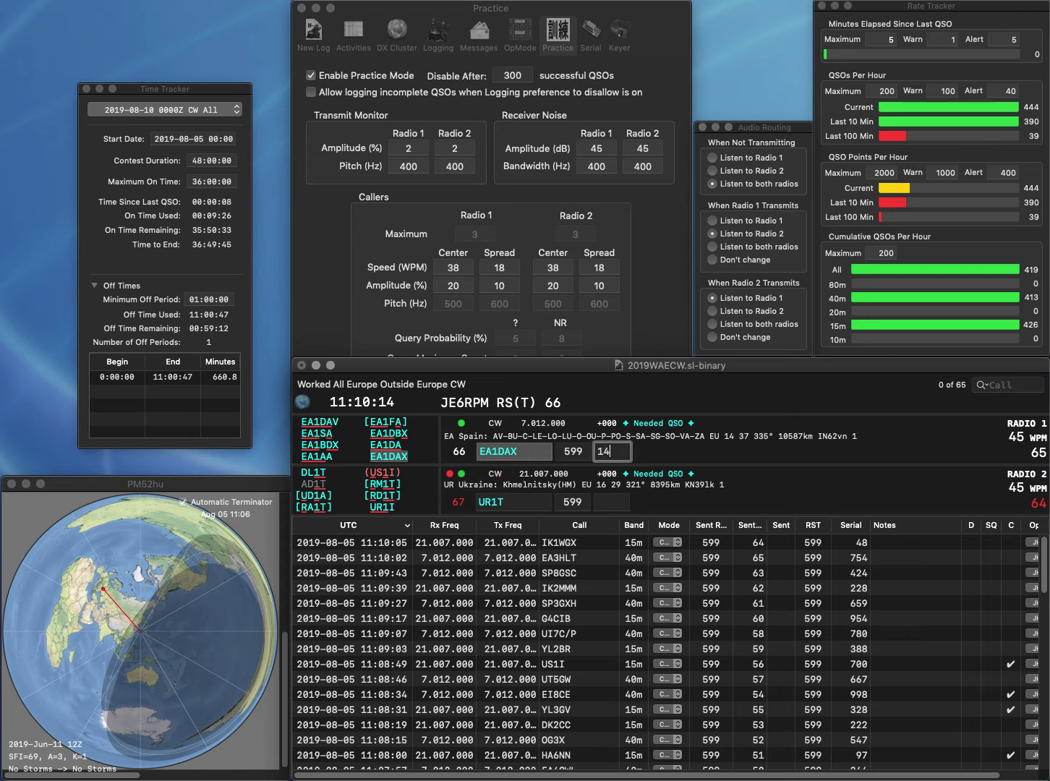
key(Return)
key(BackSpace)
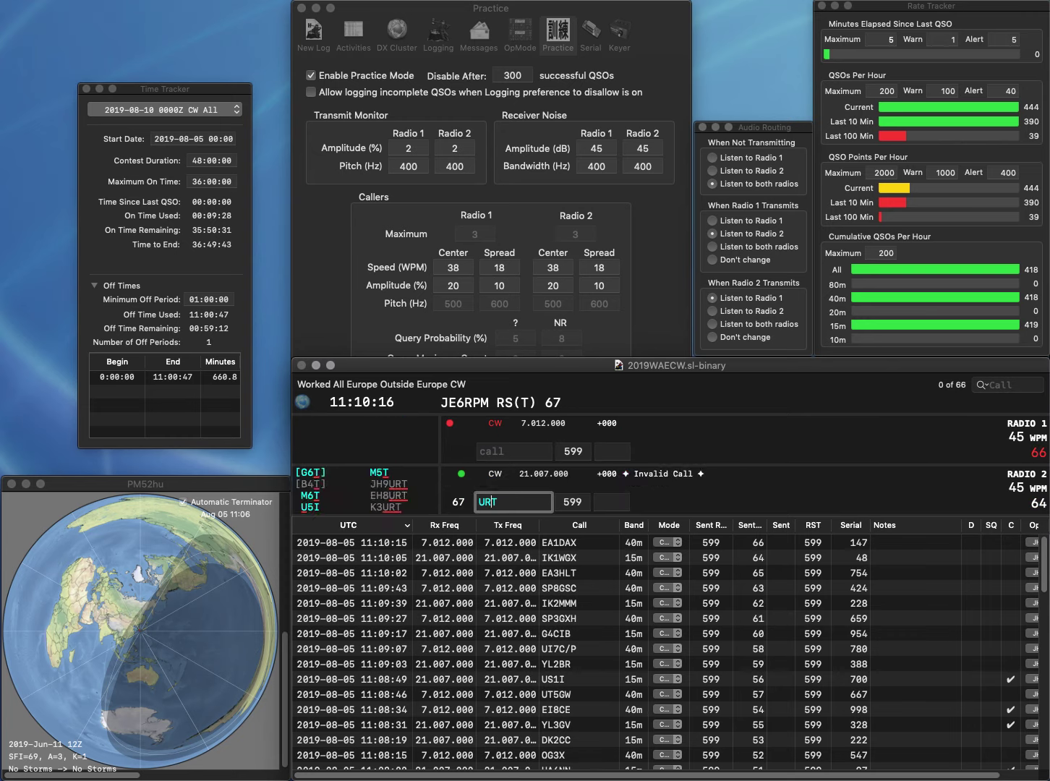
text(CJ)
key(Left)
key(Left)
key(Left)
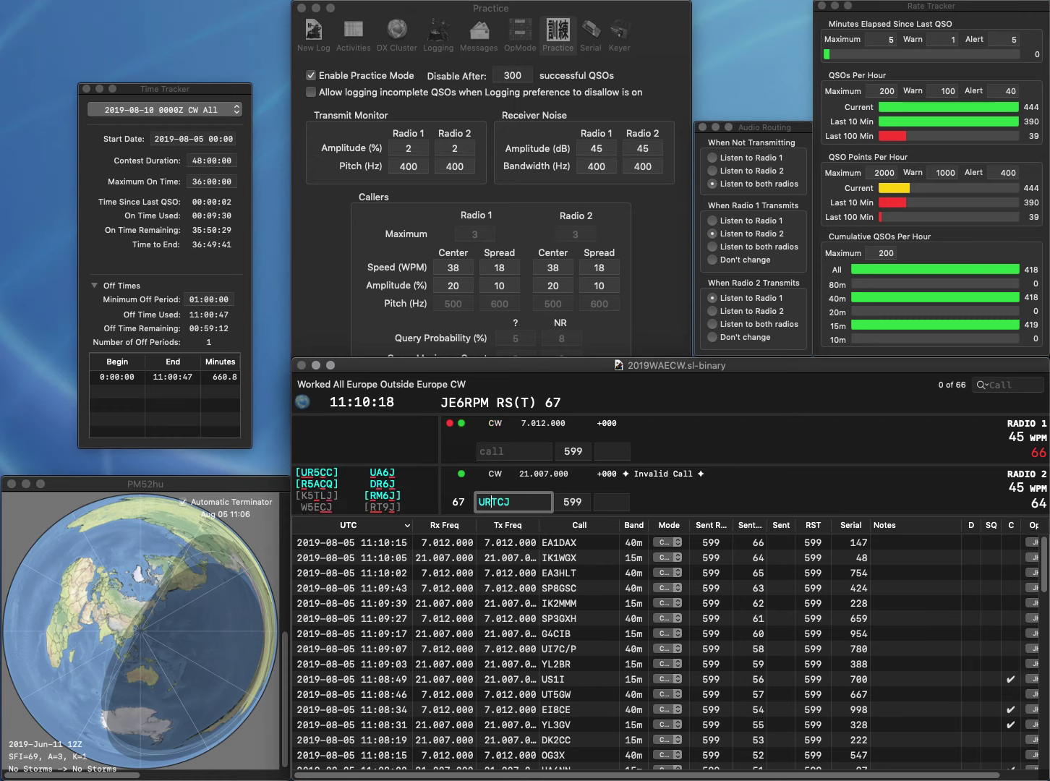
text(3)
key(Return)
text(AYU)
key(Left)
key(Left)
key(Left)
text(G4)
key(Return)
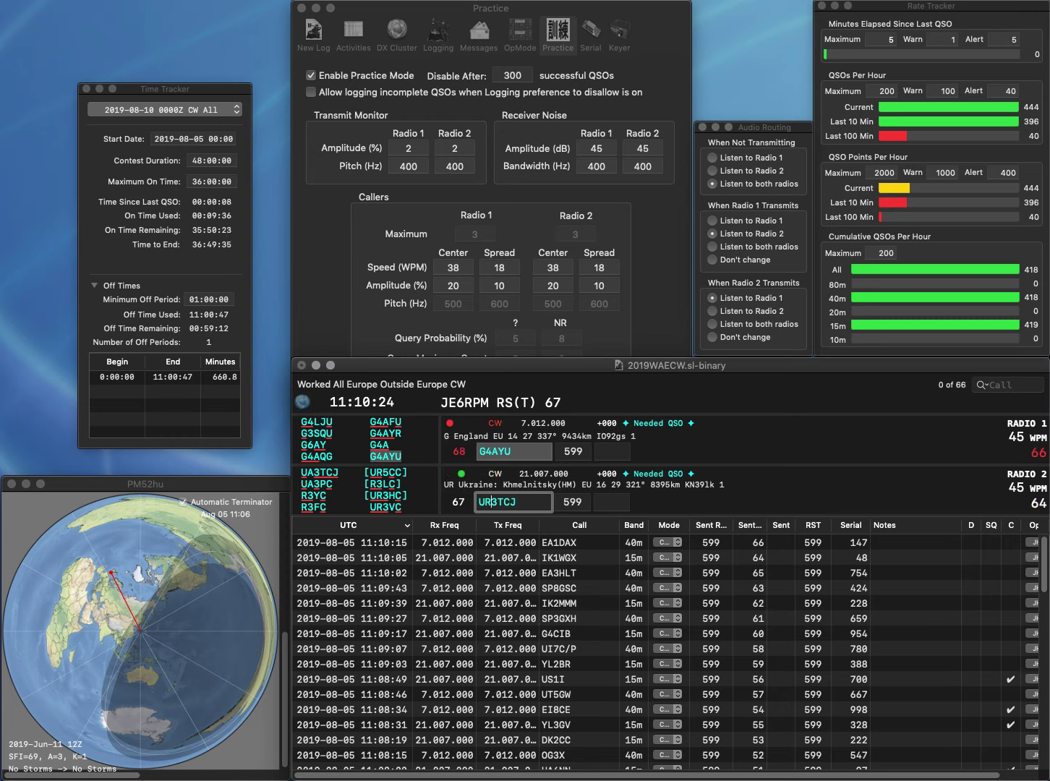
key(BackSpace)
text(A)
key(Return)
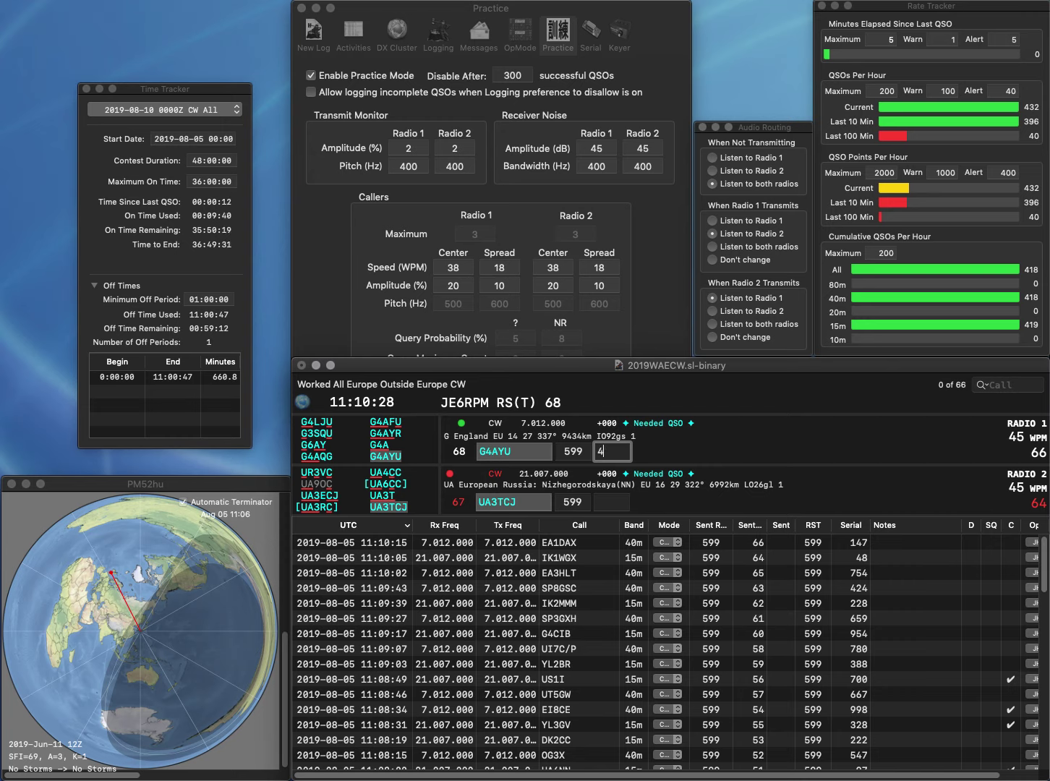
text(9)
key(Return)
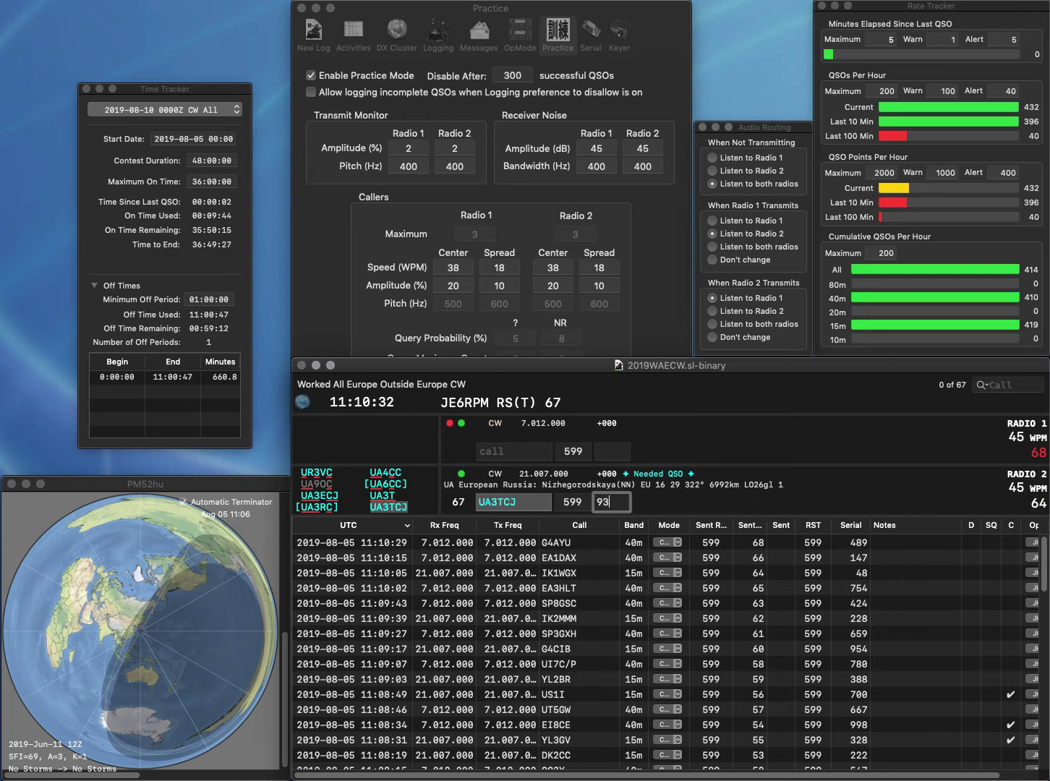
Log UA3TCJ on Radio 2 with received serial 938 and send the exchange to SQ2TOM on Radio 1
text(938)
key(Return)
text(2T)
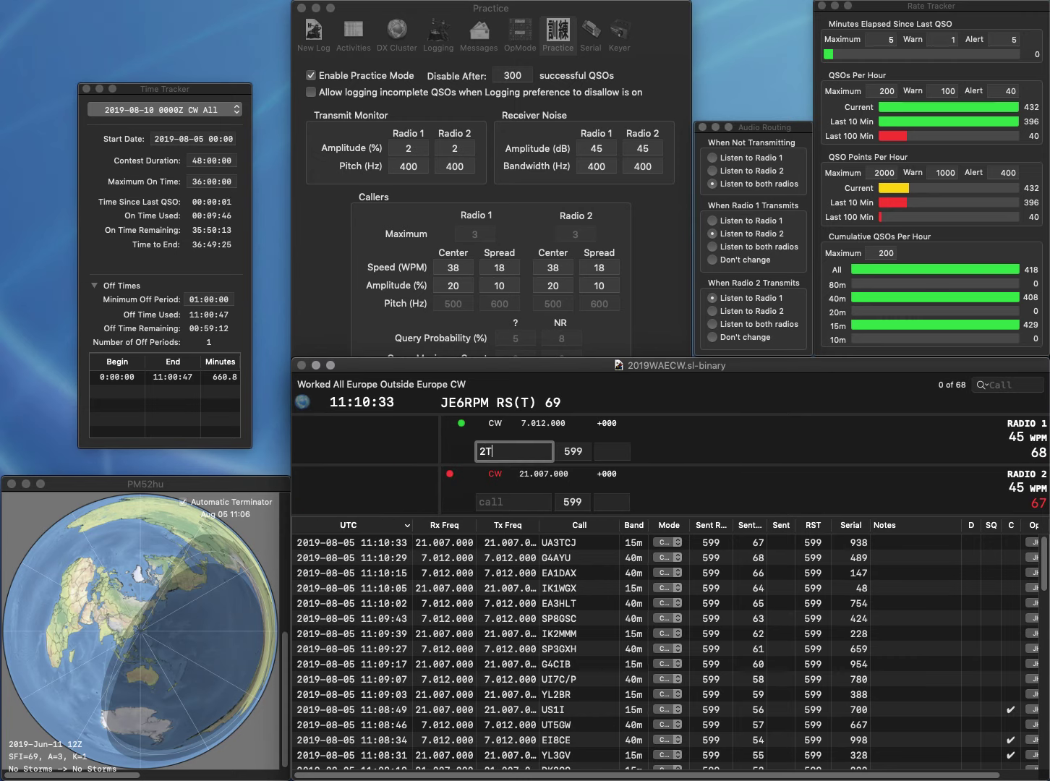
text(OMSQ)
key(Return)
Send the exchange to F4ESH on Radio 2 and log SQ2TOM on Radio 1 with received serial 16
text(F4ESH)
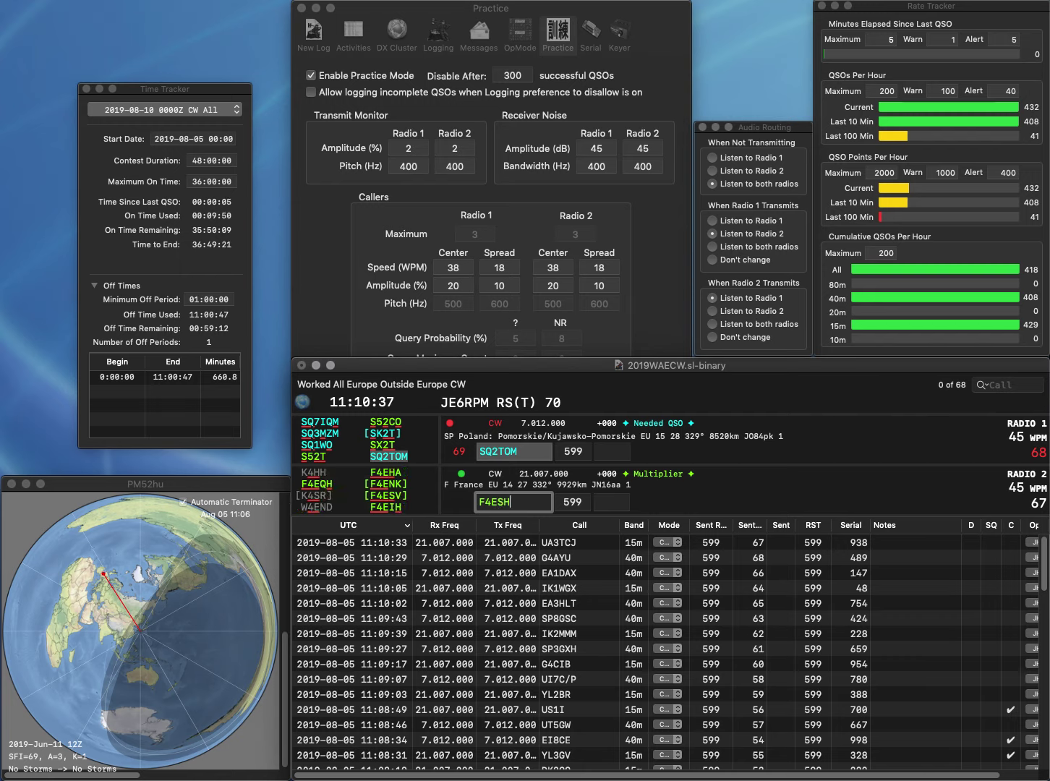
key(Return)
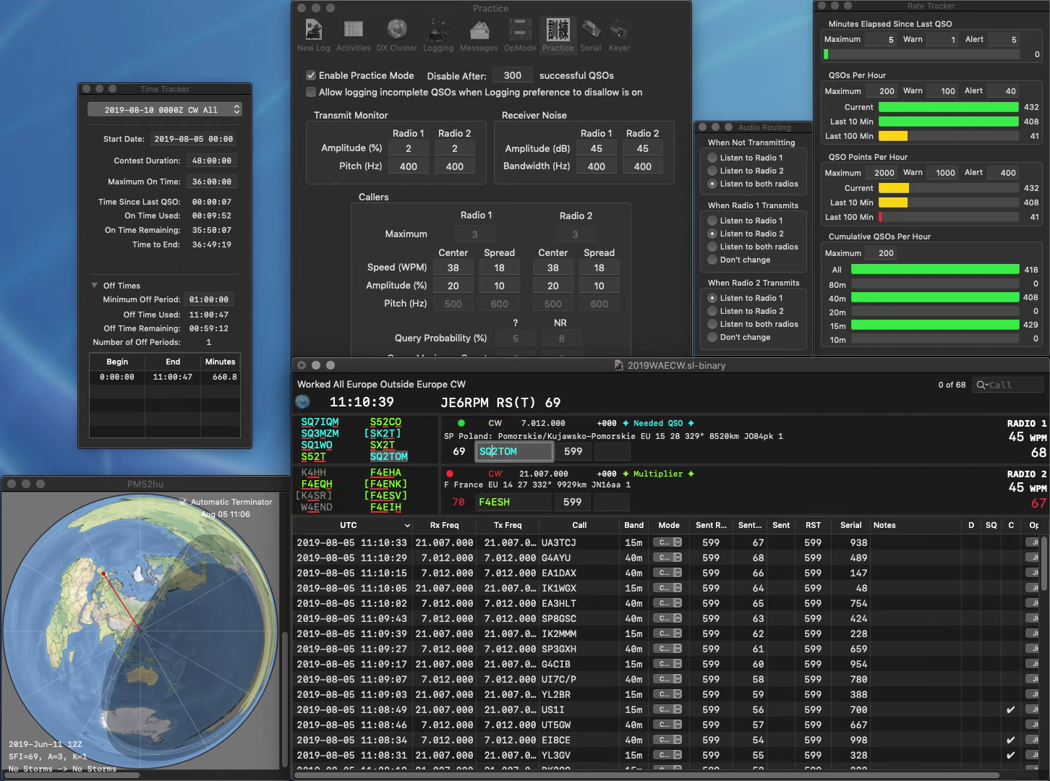
text(16)
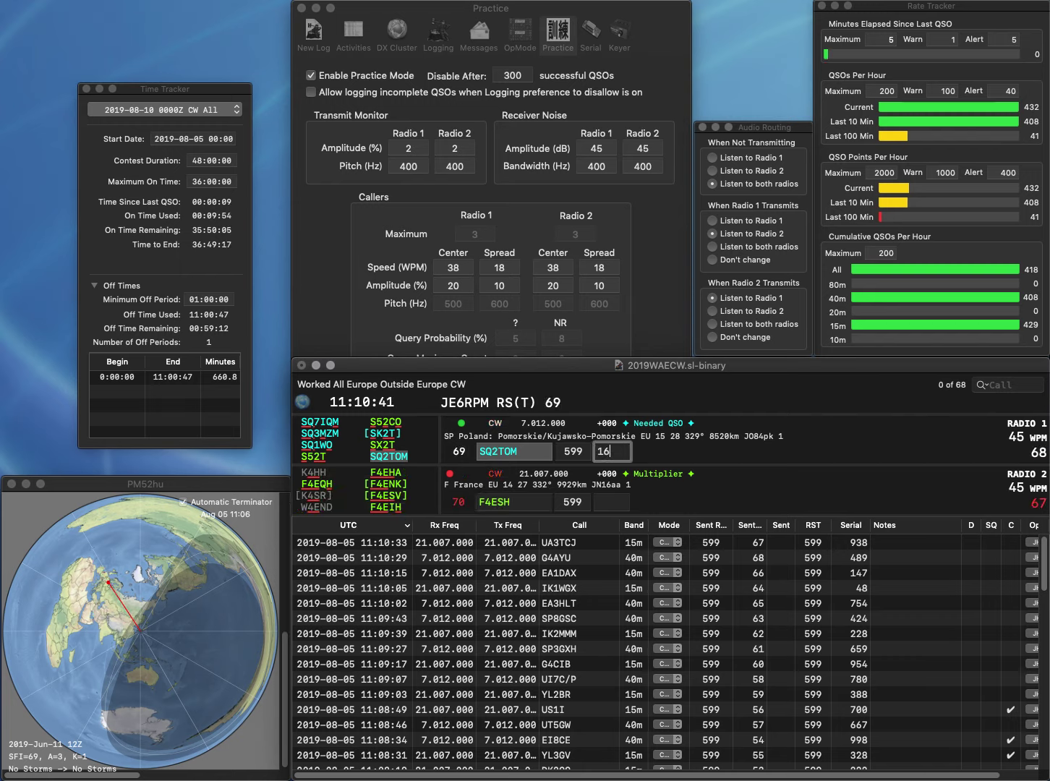
key(Return)
key(space)
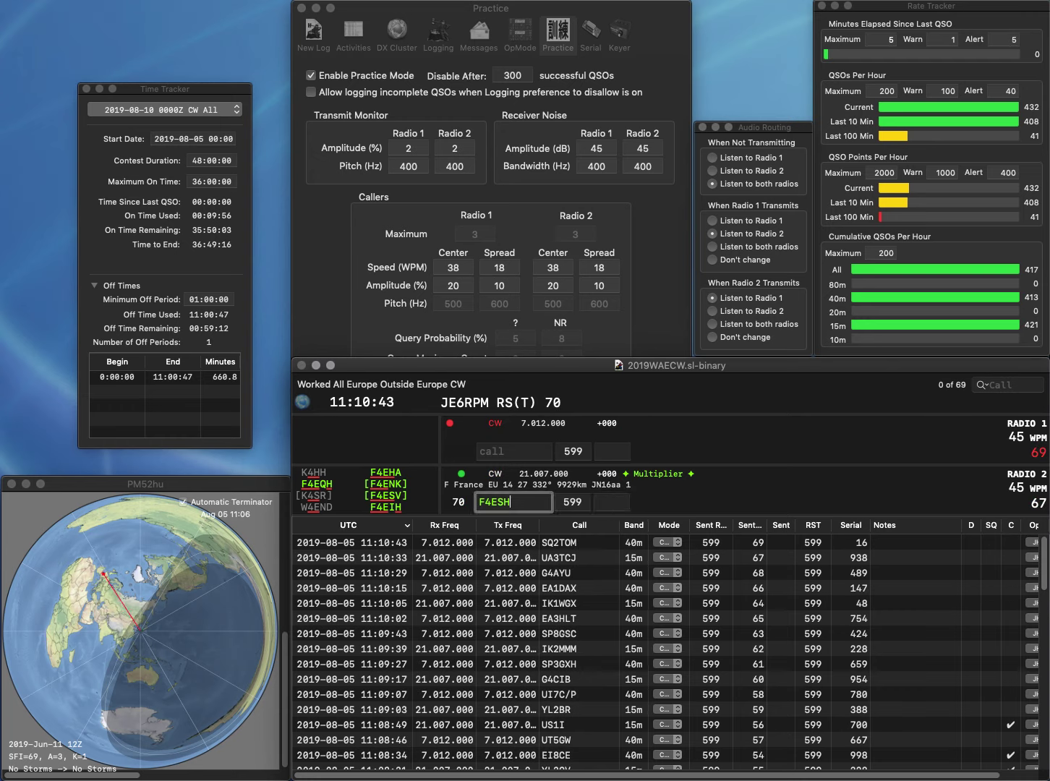
key(Left)
key(BackSpace)
text(I)
key(Return)
Send the exchange to RZ7T on Radio 1 and log F4EIH on Radio 2 with received serial 96
key(Return)
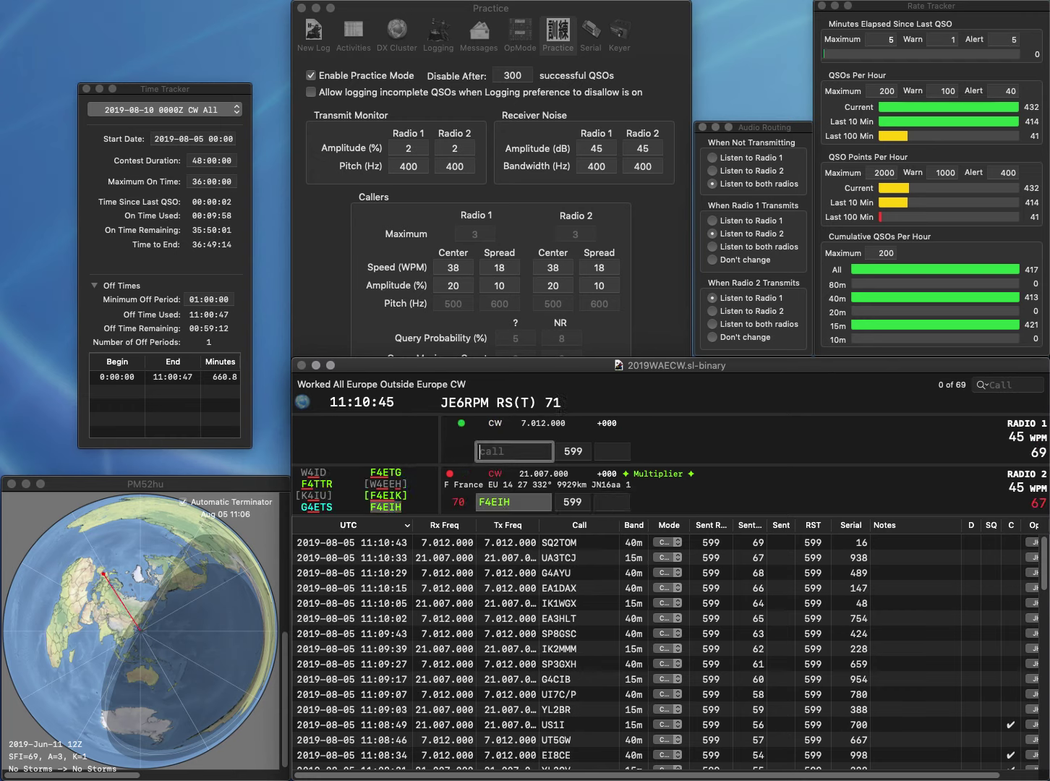
text(RZ7T)
key(Return)
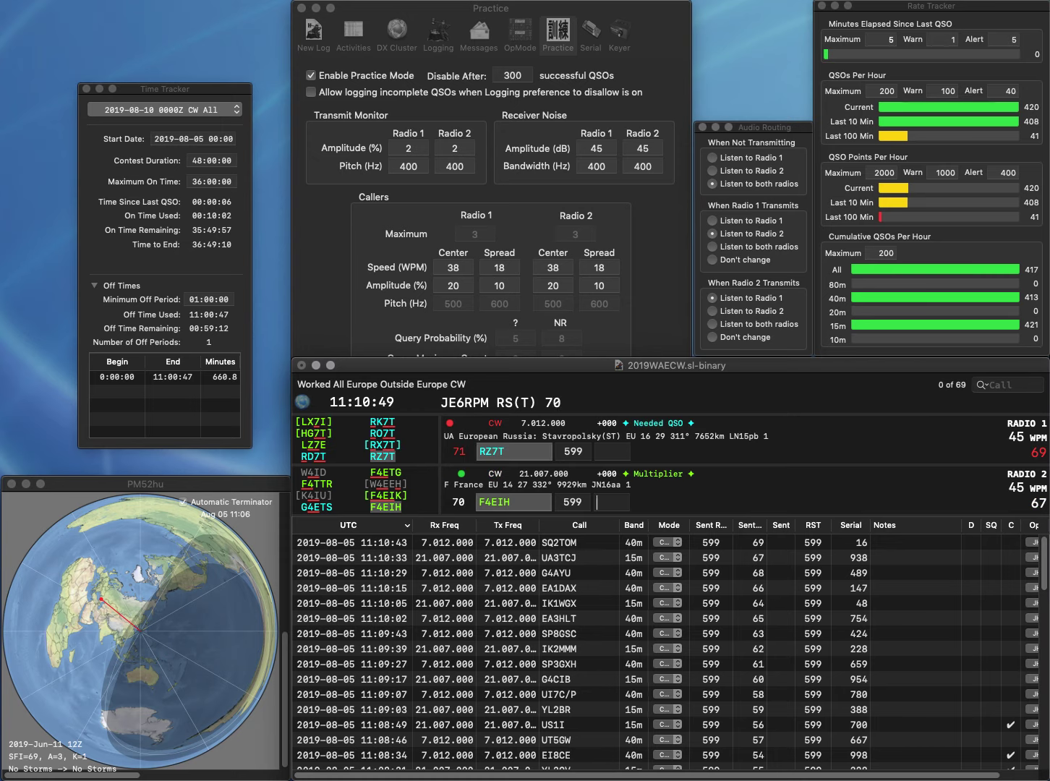
key(Return)
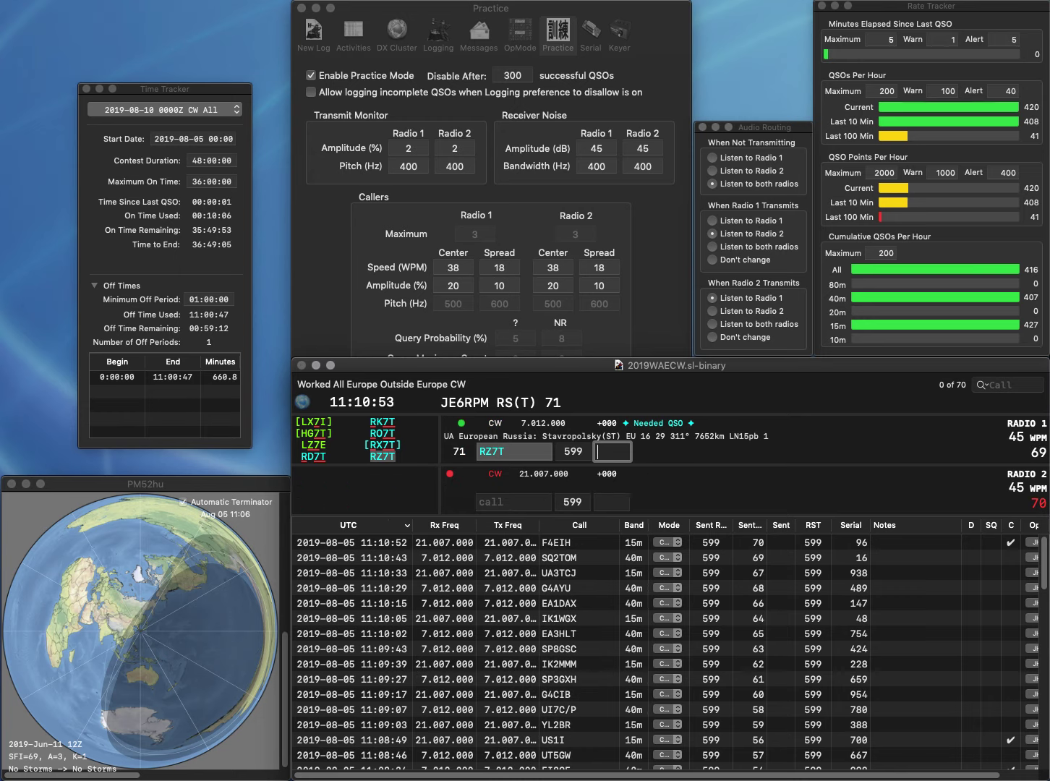
Log RZ7T on Radio 1 with received serial 267 and send the exchange to UC4I on Radio 2
text(267)
key(Return)
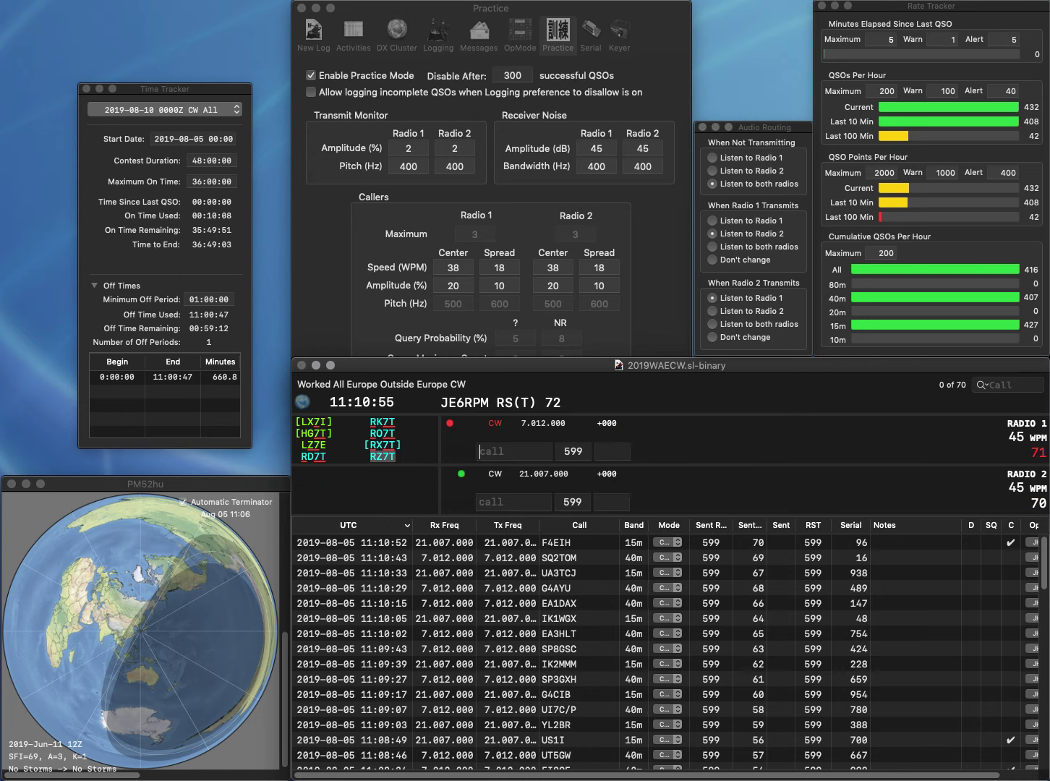
text(UC4I)
key(Return)
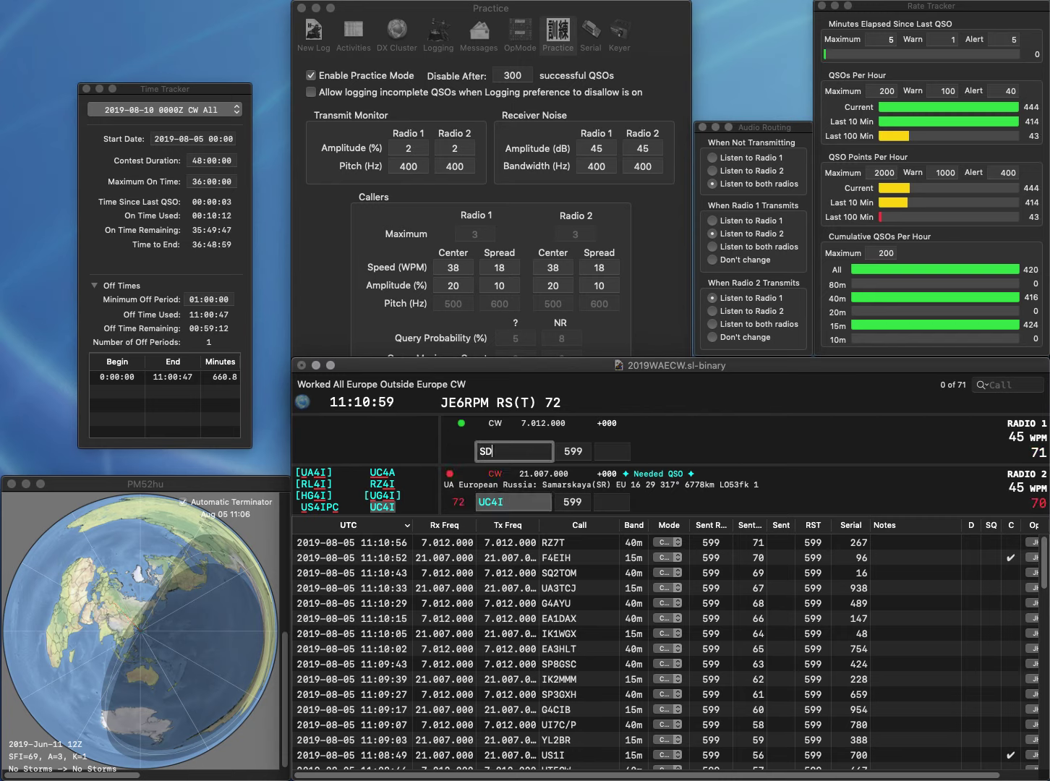
Send the exchange to SD6F on Radio 1 and resend the exchange to UC4I on Radio 2
text(F)
key(Left)
text(6)
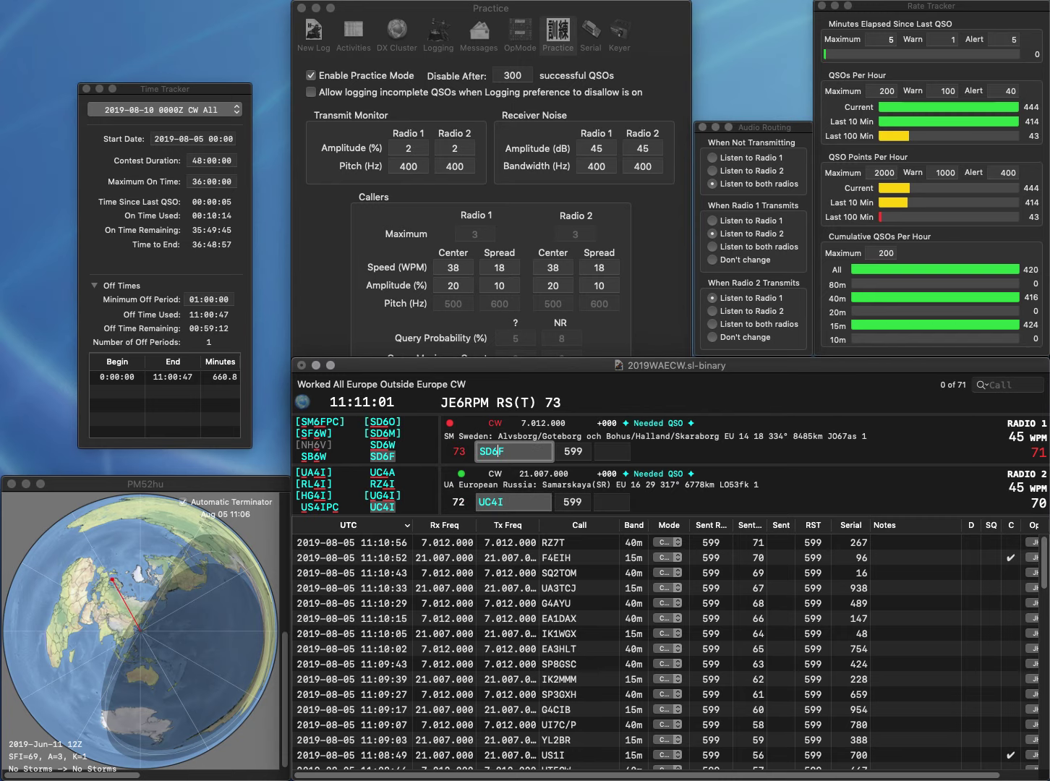
key(Tab)
key(Tab)
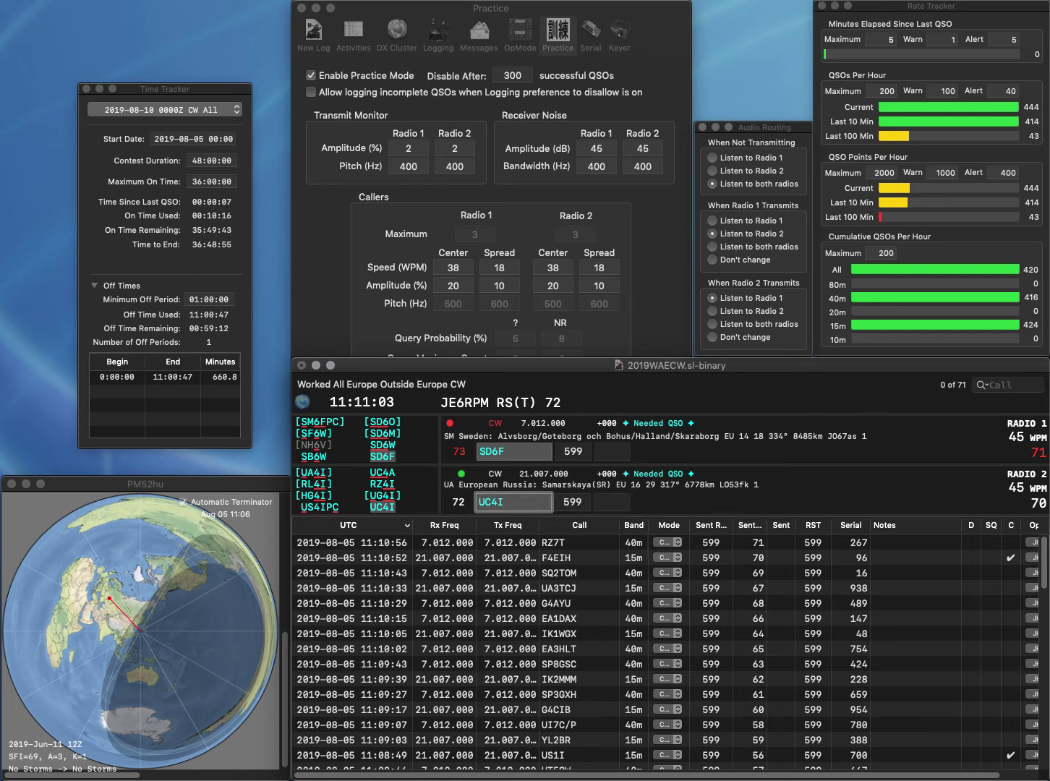
key(Return)
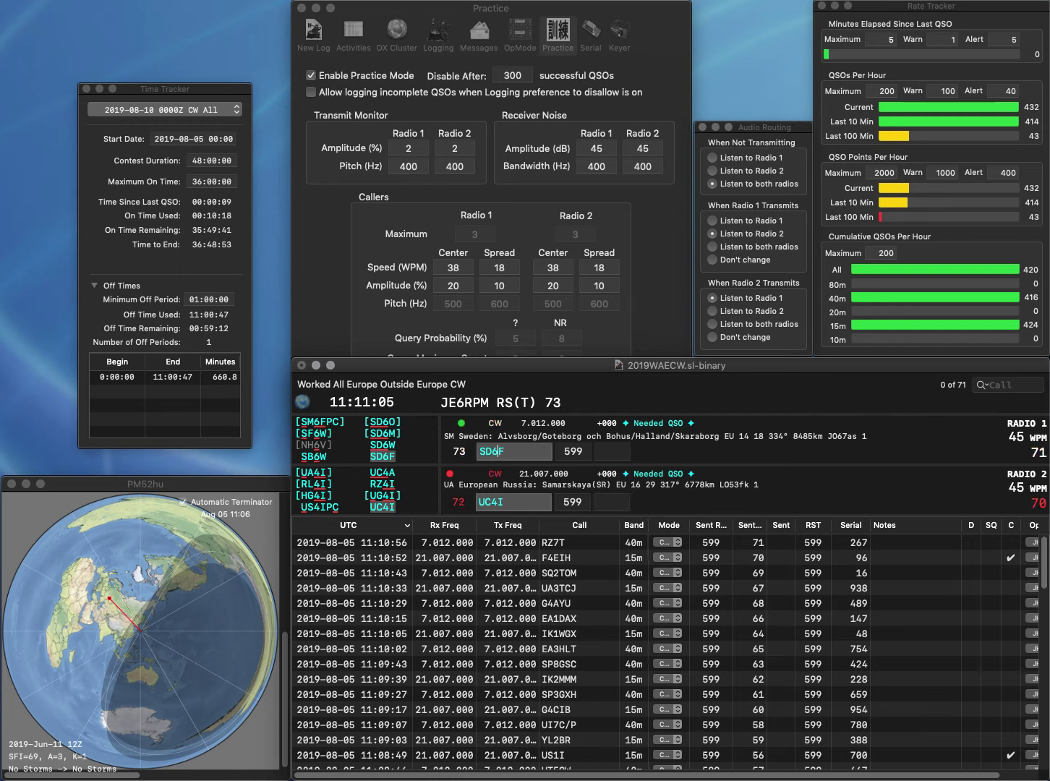
key(Tab)
text(5)
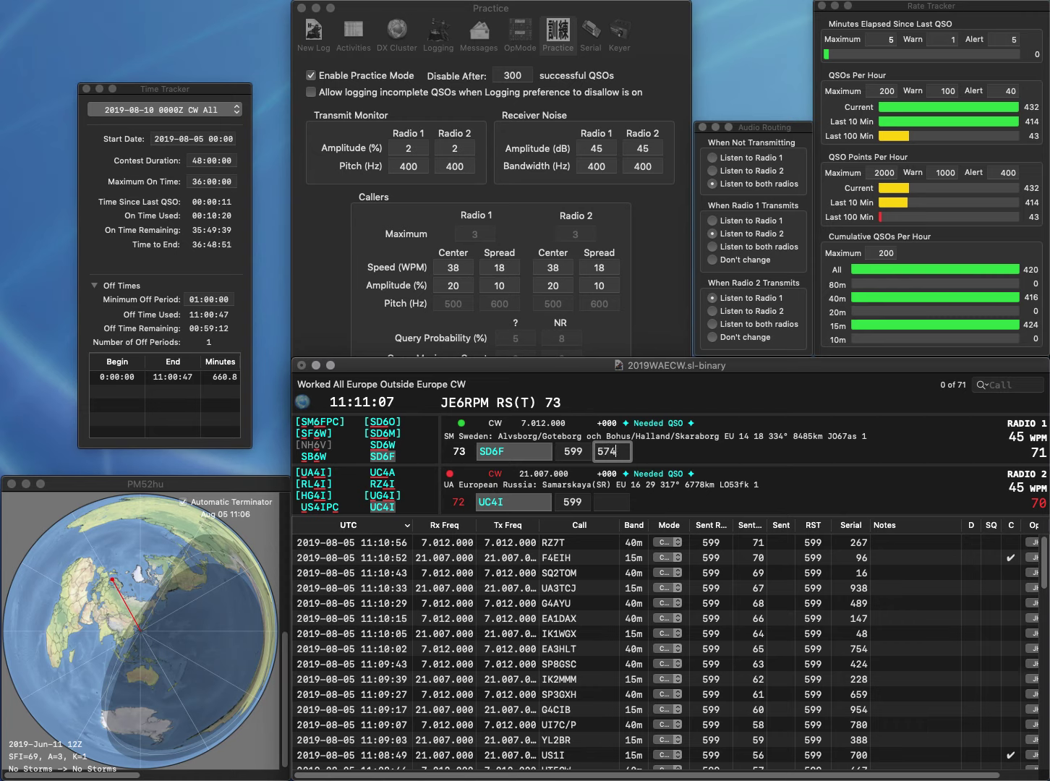
text(74)
key(Return)
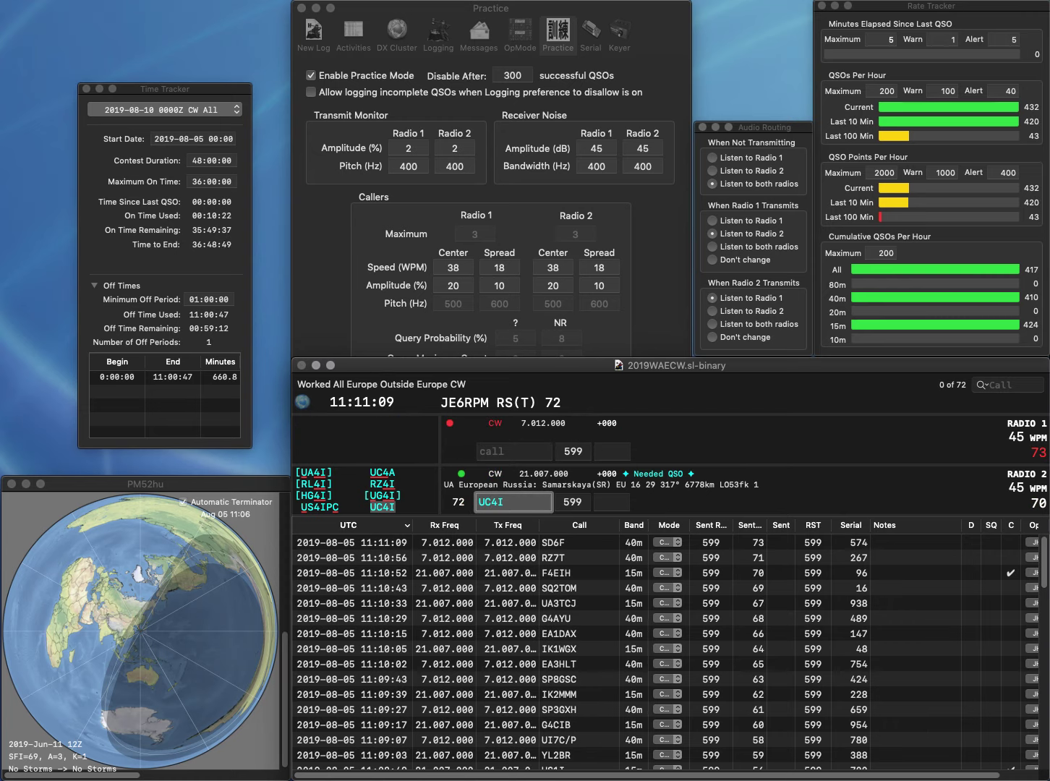
Correct the Radio 2 call to UG4I and resend its exchange
key(BackSpace)
text(G)
key(Return)
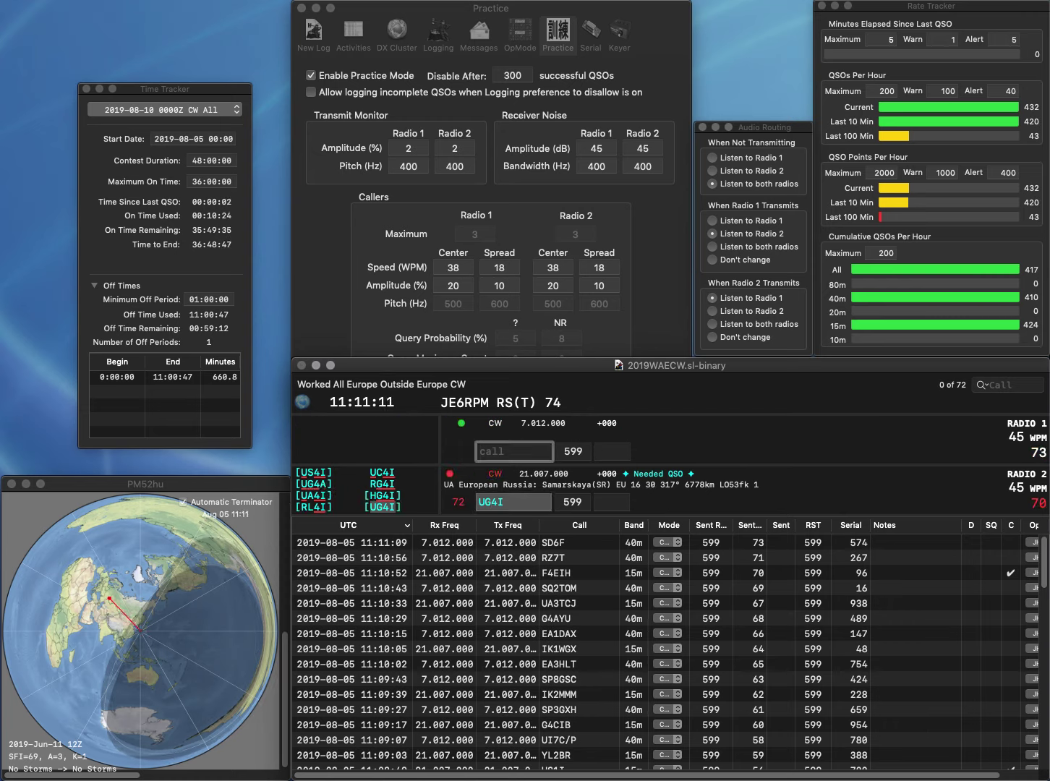
text(MM0CEZ)
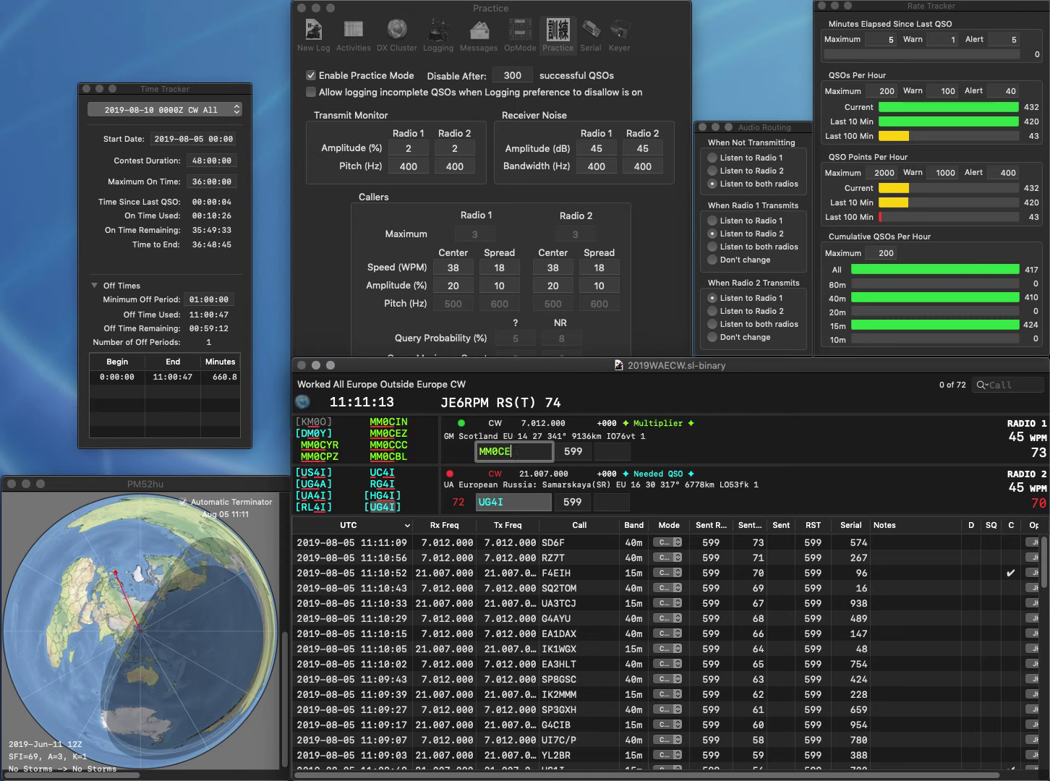
key(Return)
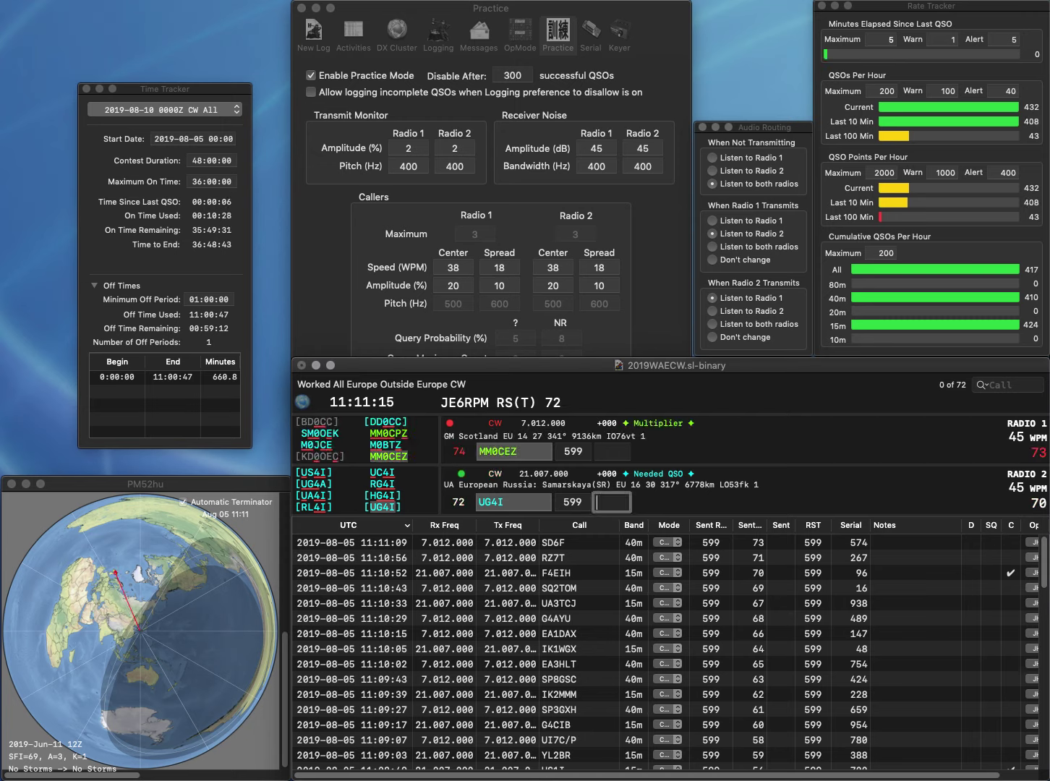
text(975)
key(Return)
text(480)
key(Return)
text(U)
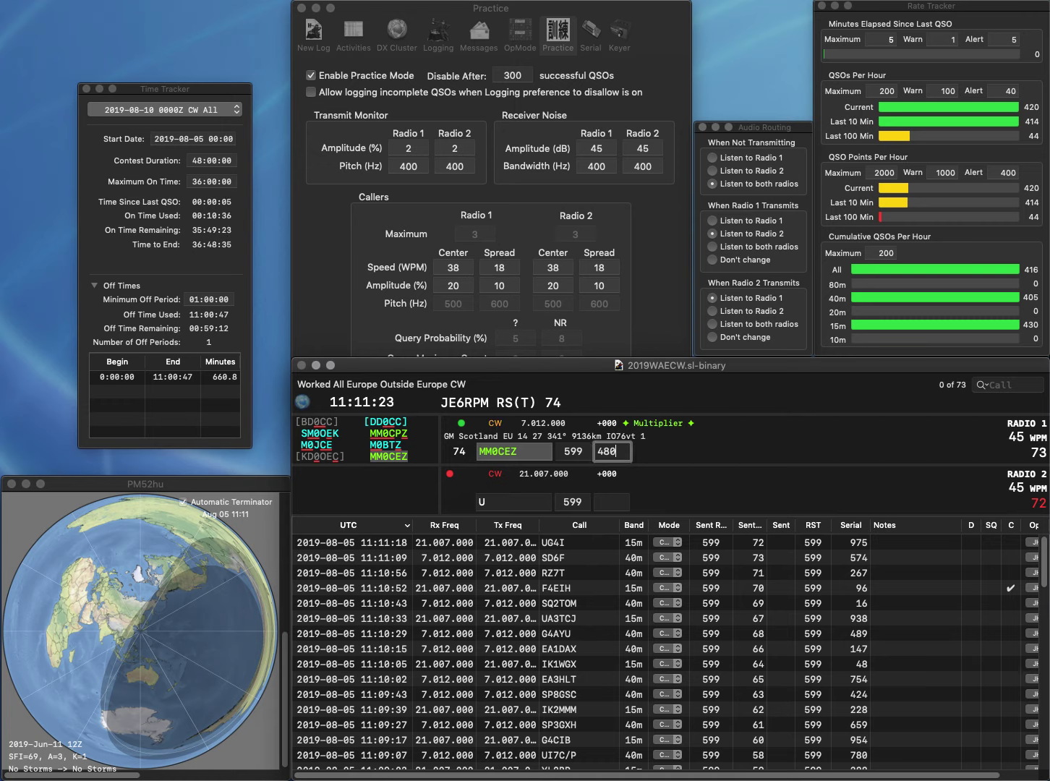
key(Return)
Enter the Radio 2 caller as IU2IGX and send its exchange
text(IU3)
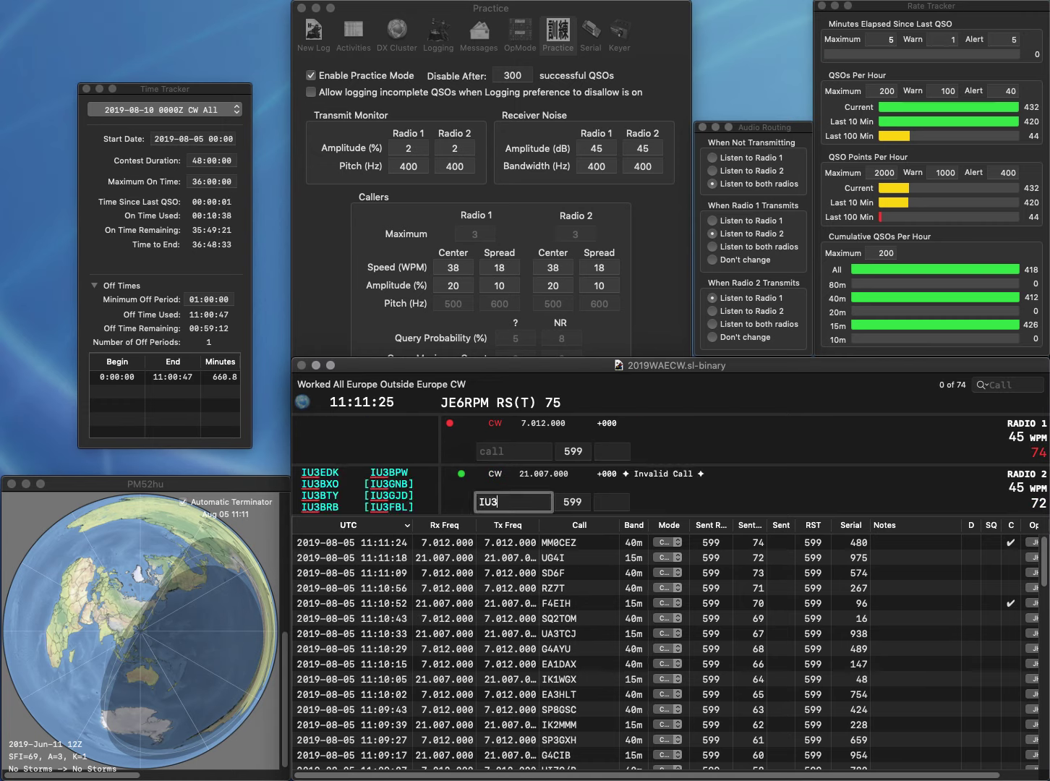
key(BackSpace)
text(2IGX)
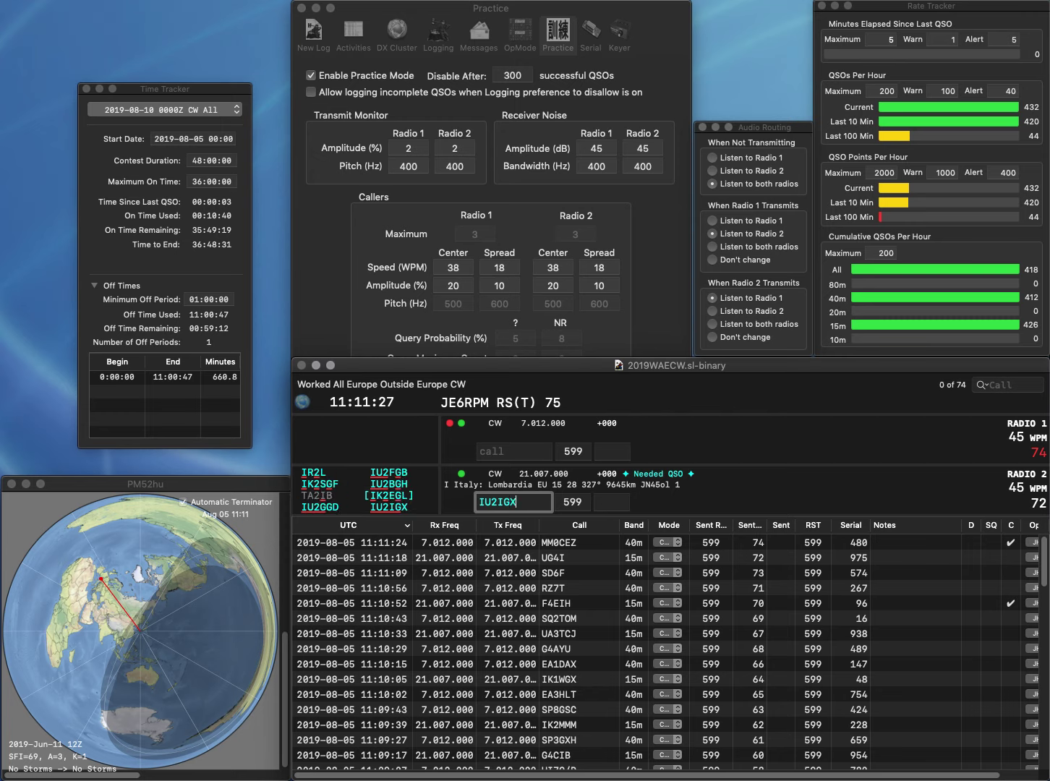
key(Return)
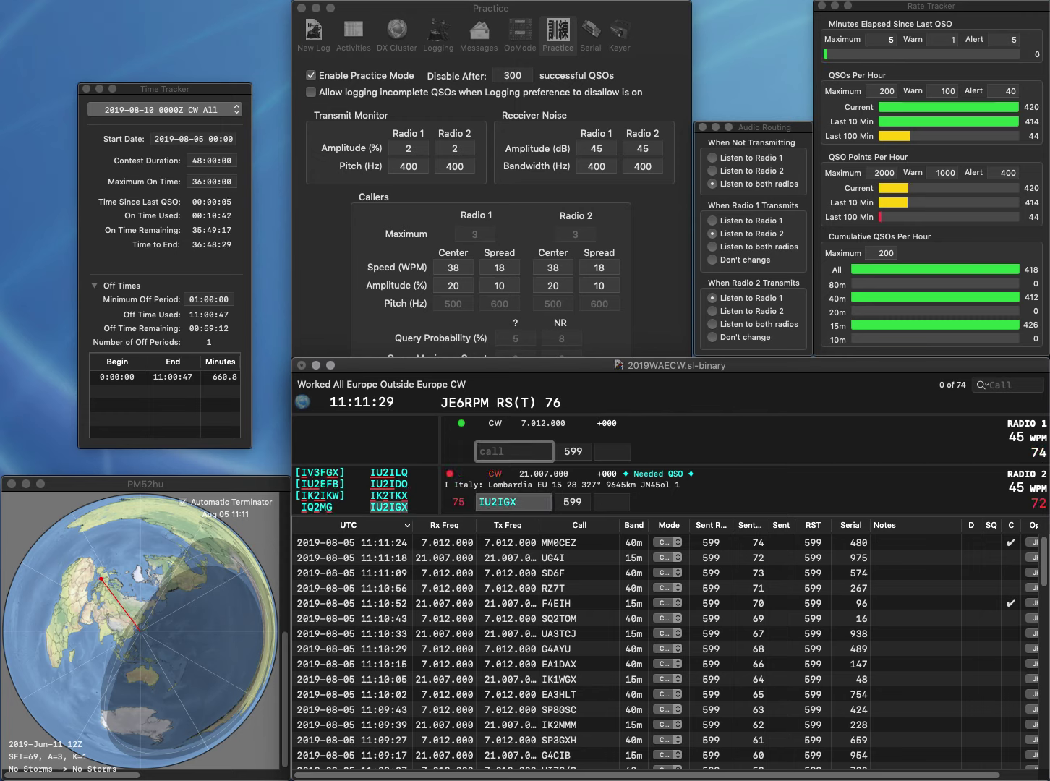
text(RZ)
key(Return)
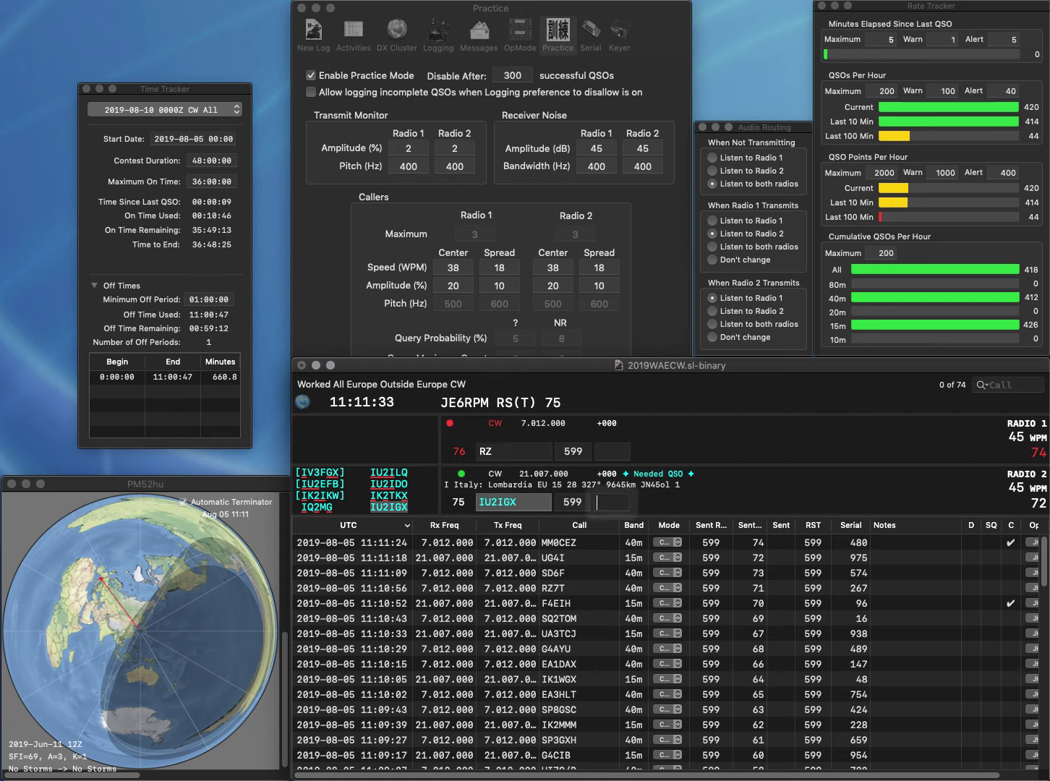
text(509)
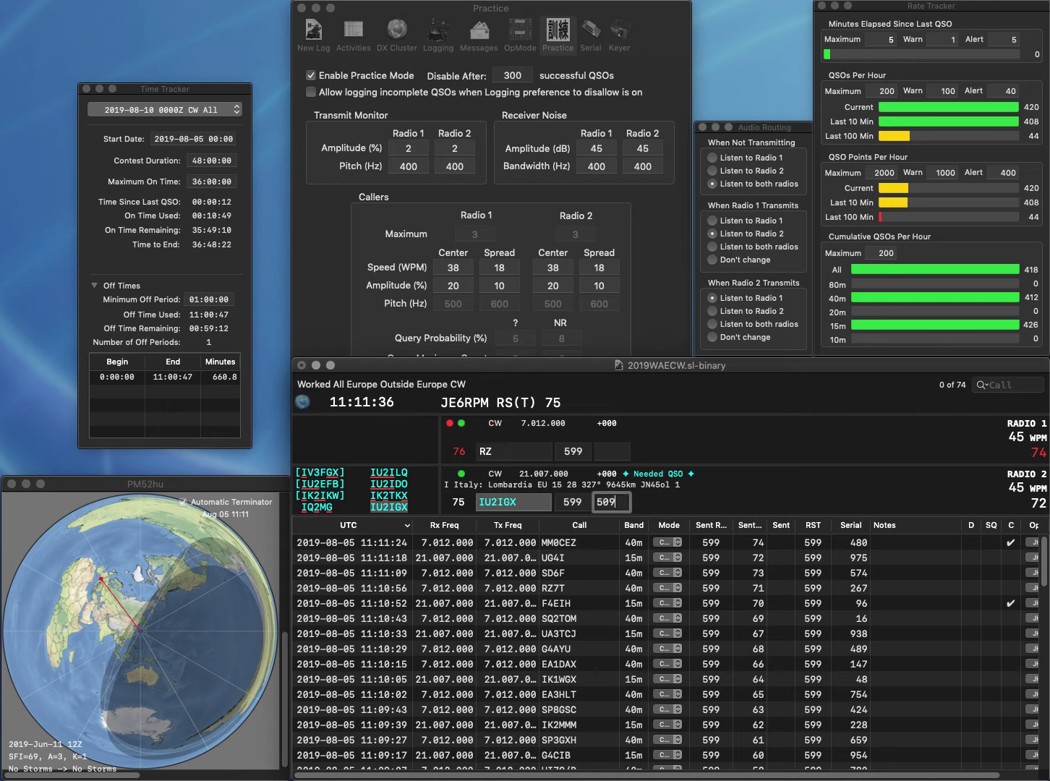
key(Return)
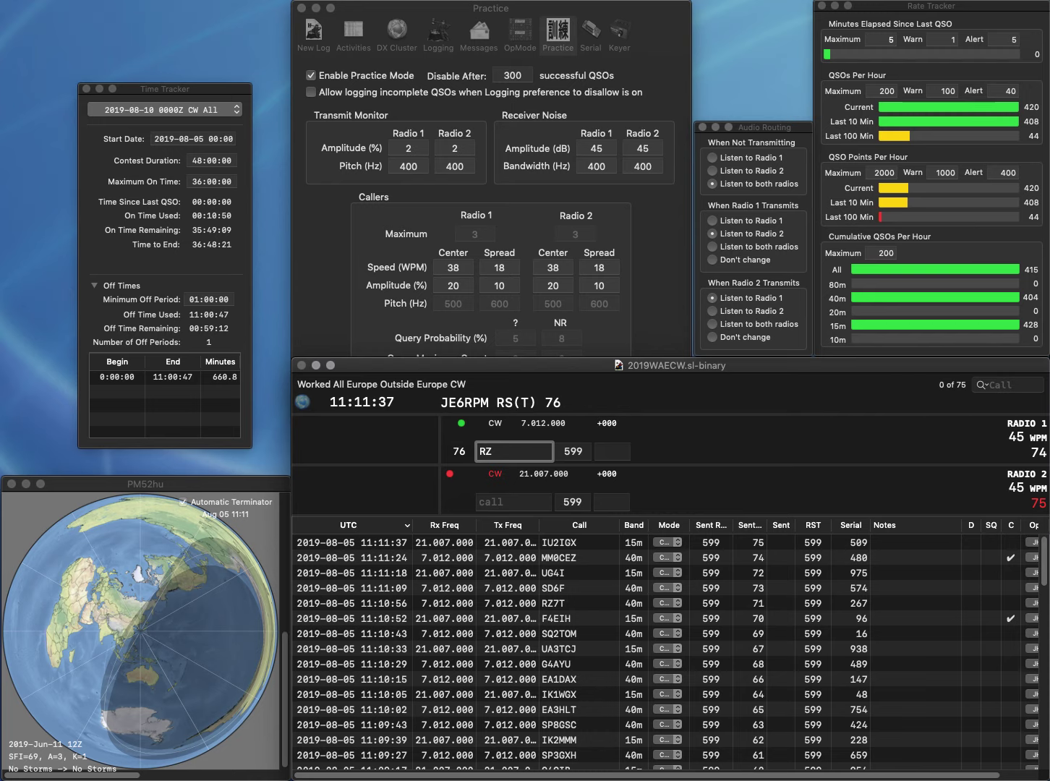
text(T)
key(Return)
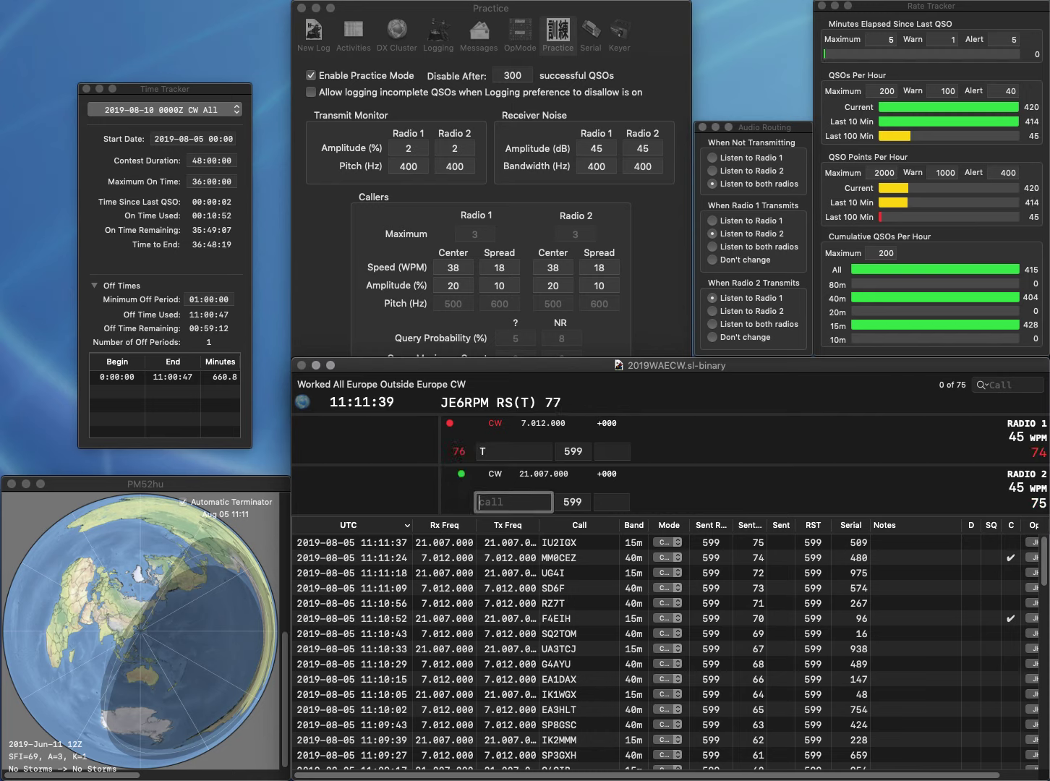
text(SV1JGX)
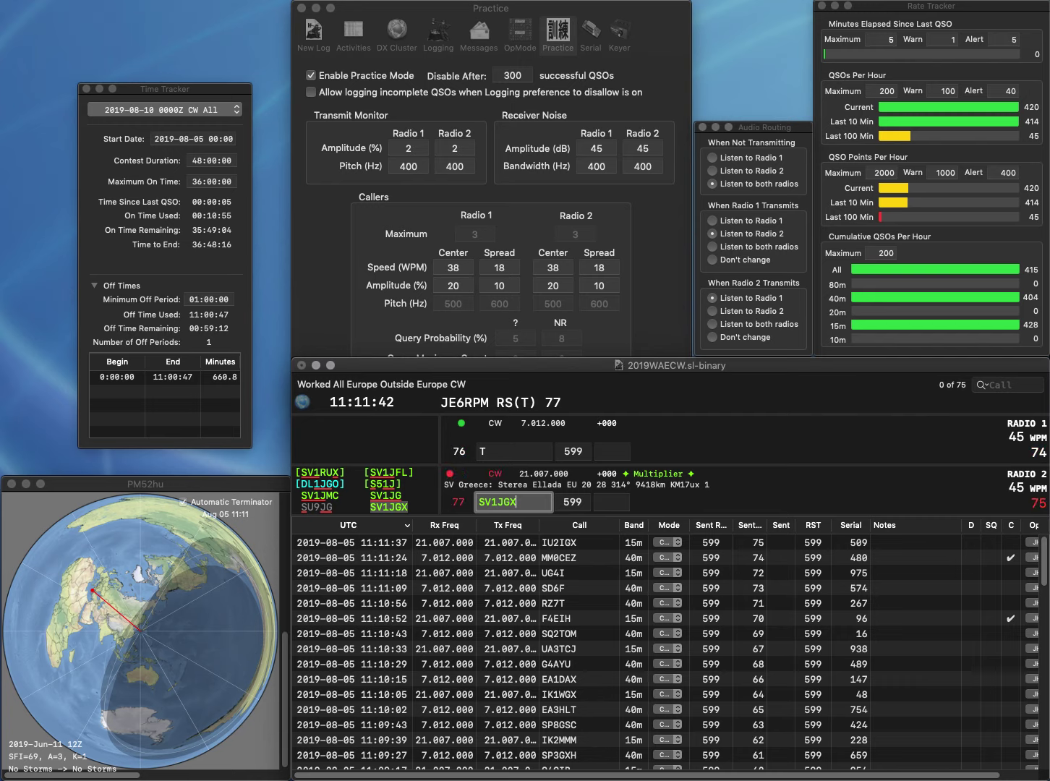
key(Return)
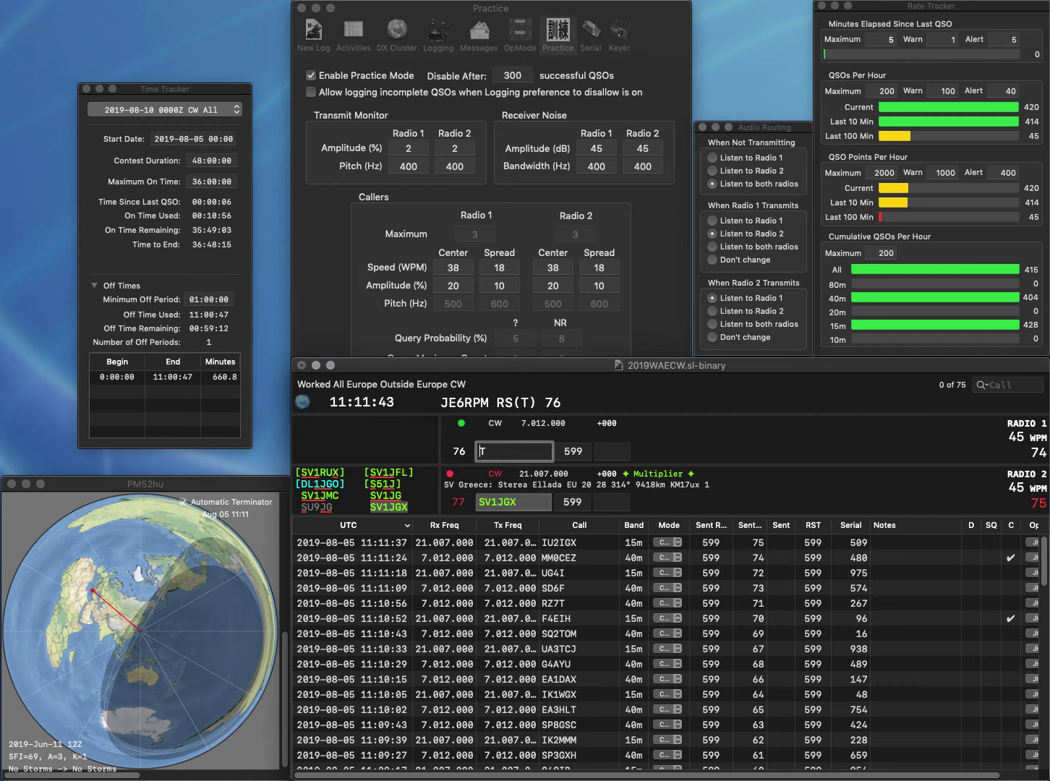
text(T)
key(Return)
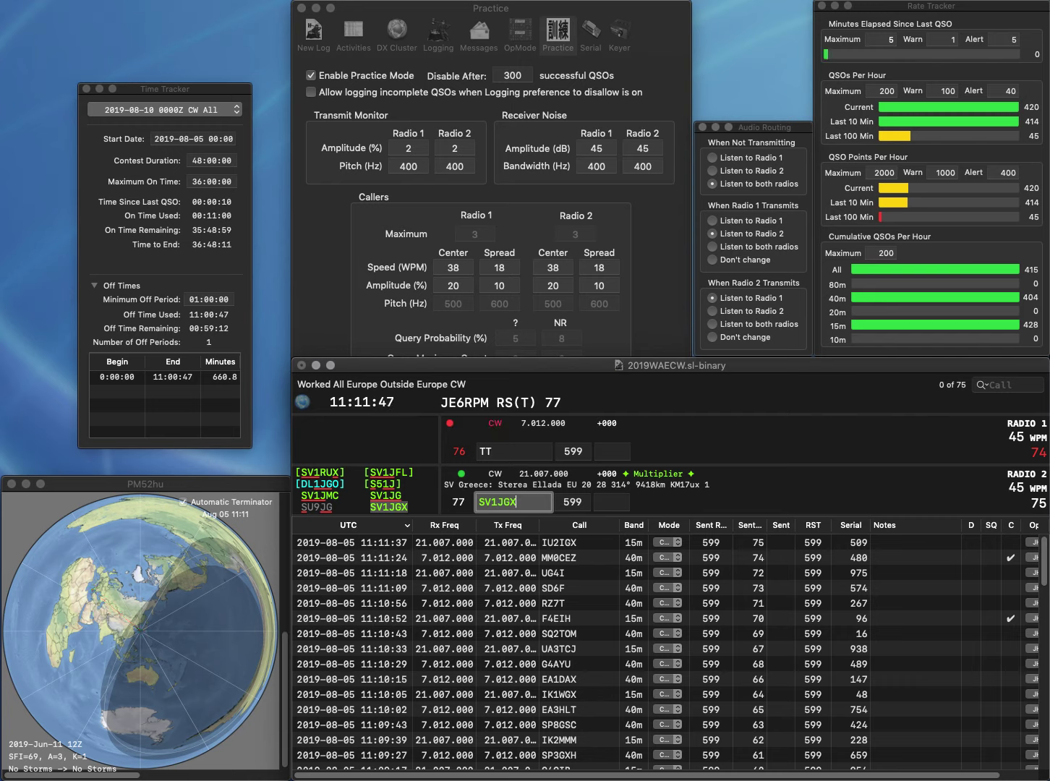
key(space)
text(525)
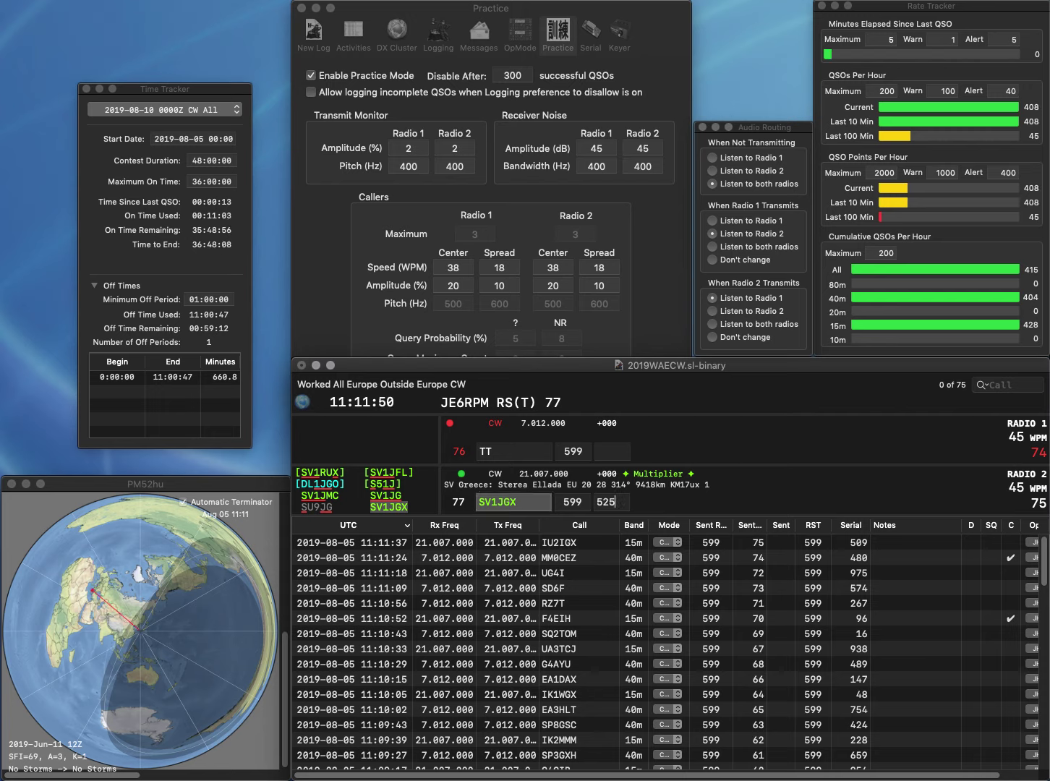
key(Return)
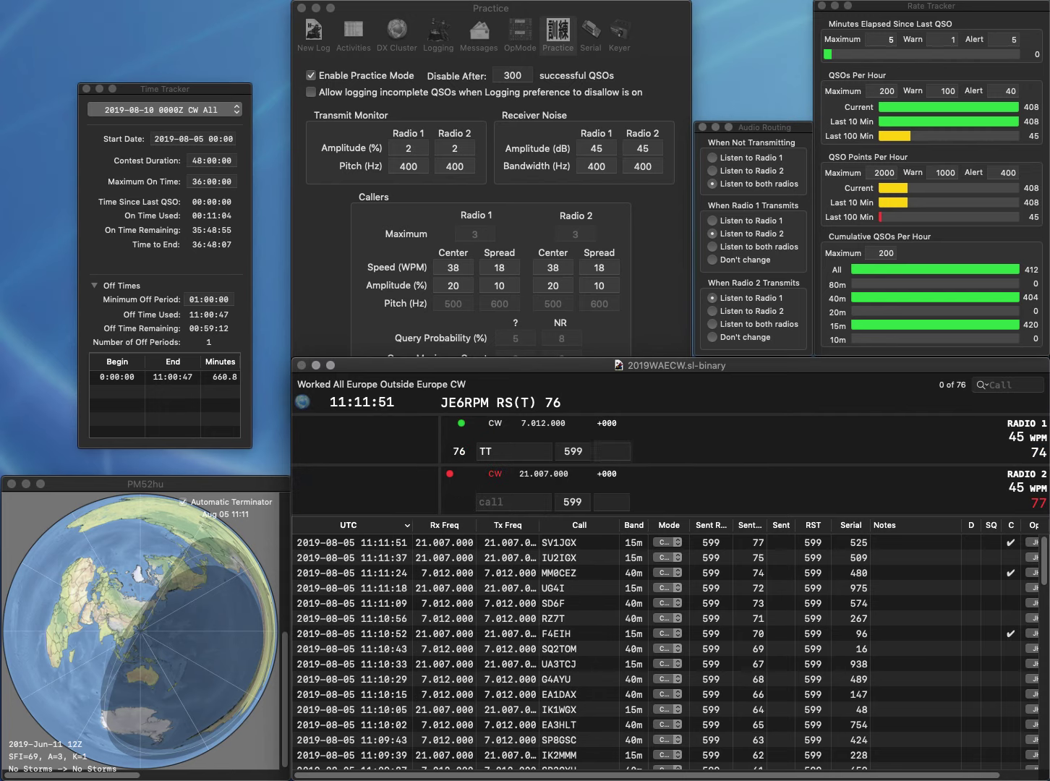
text(RM2T)
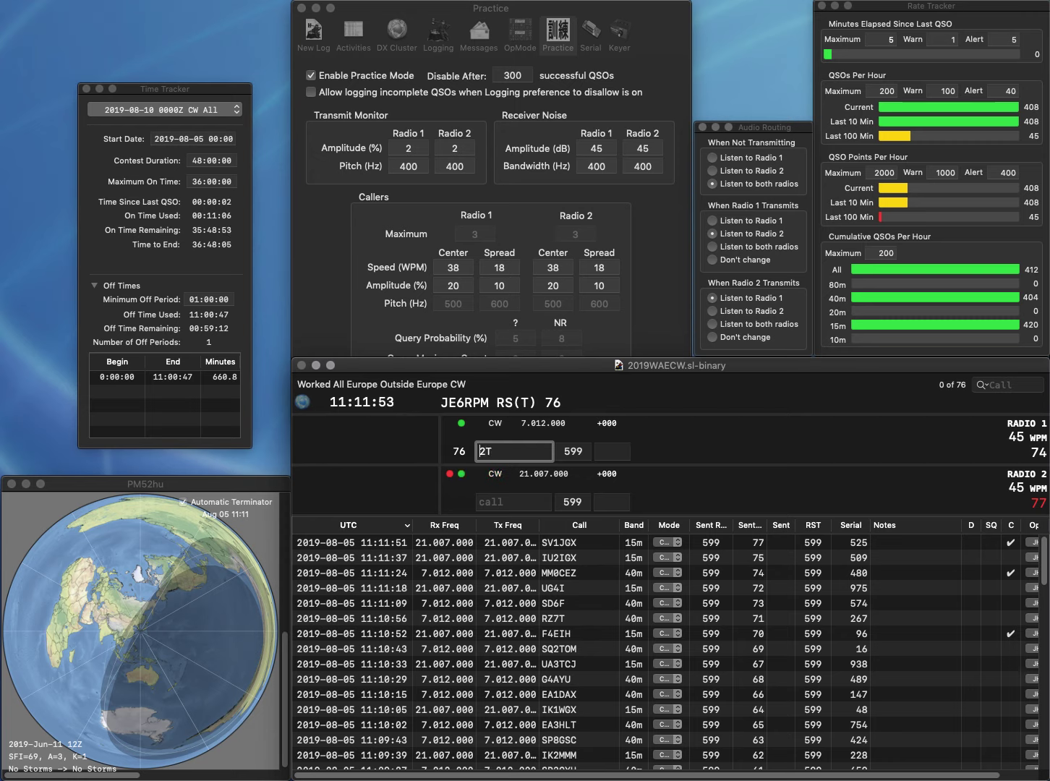
key(Return)
text(D2)
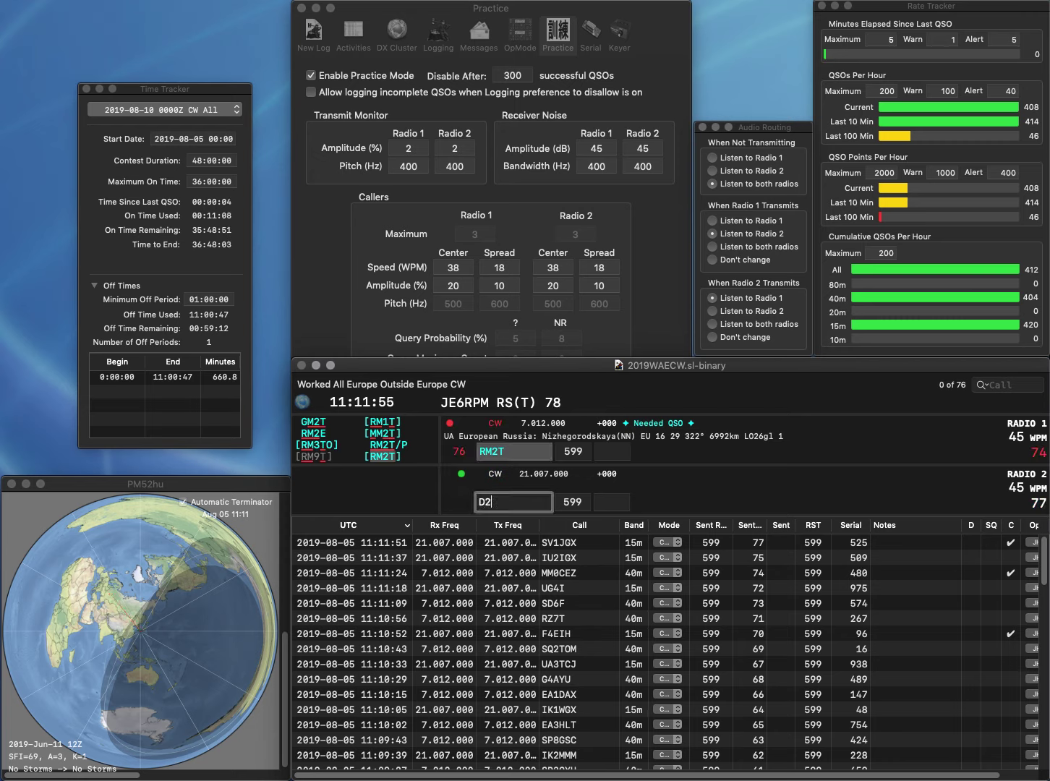
text(BPG)
key(ctrl+a)
key(ctrl+d)
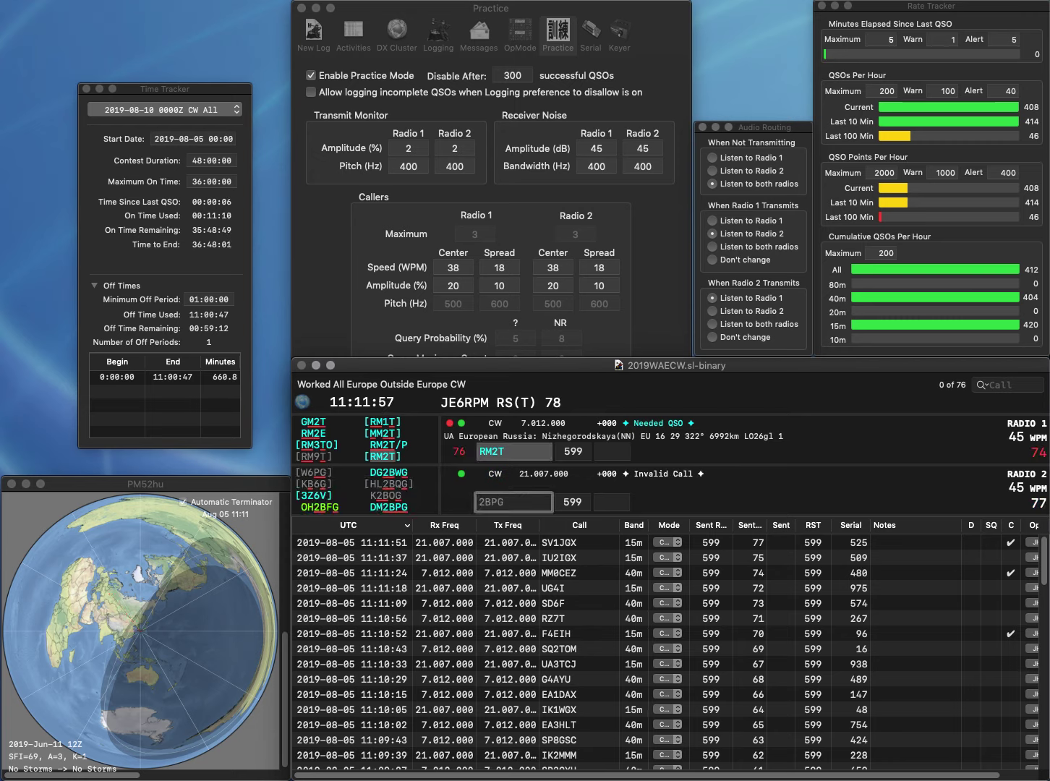
text(DM)
key(Return)
text(2)
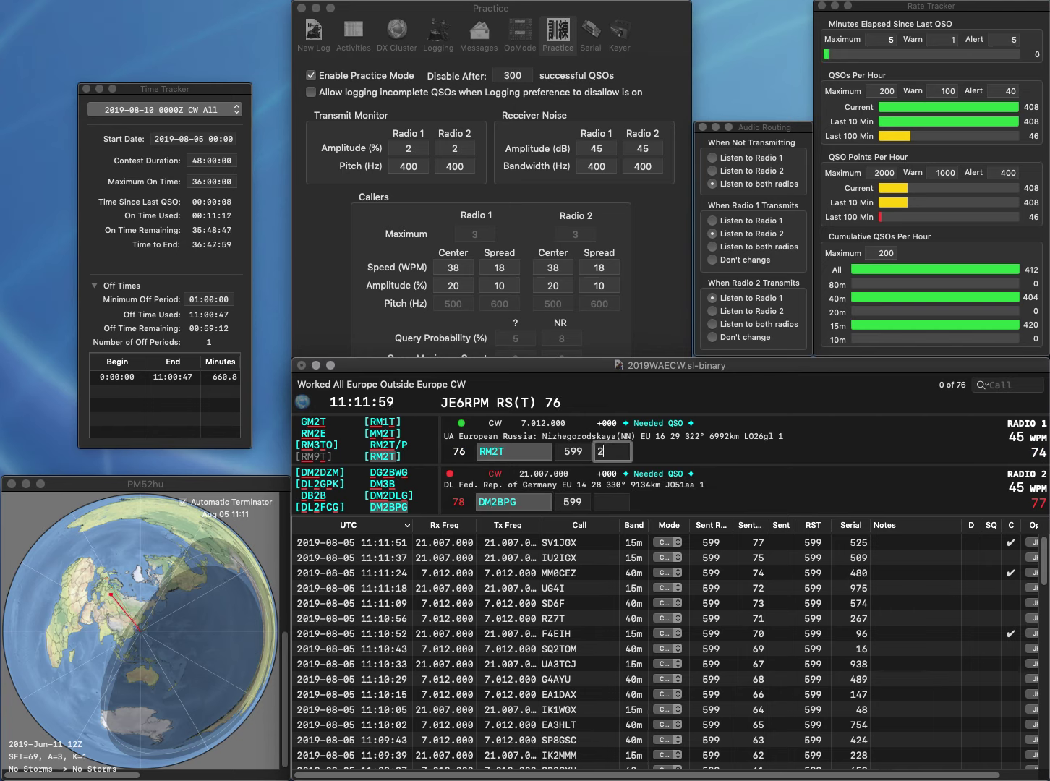
text(69)
key(Return)
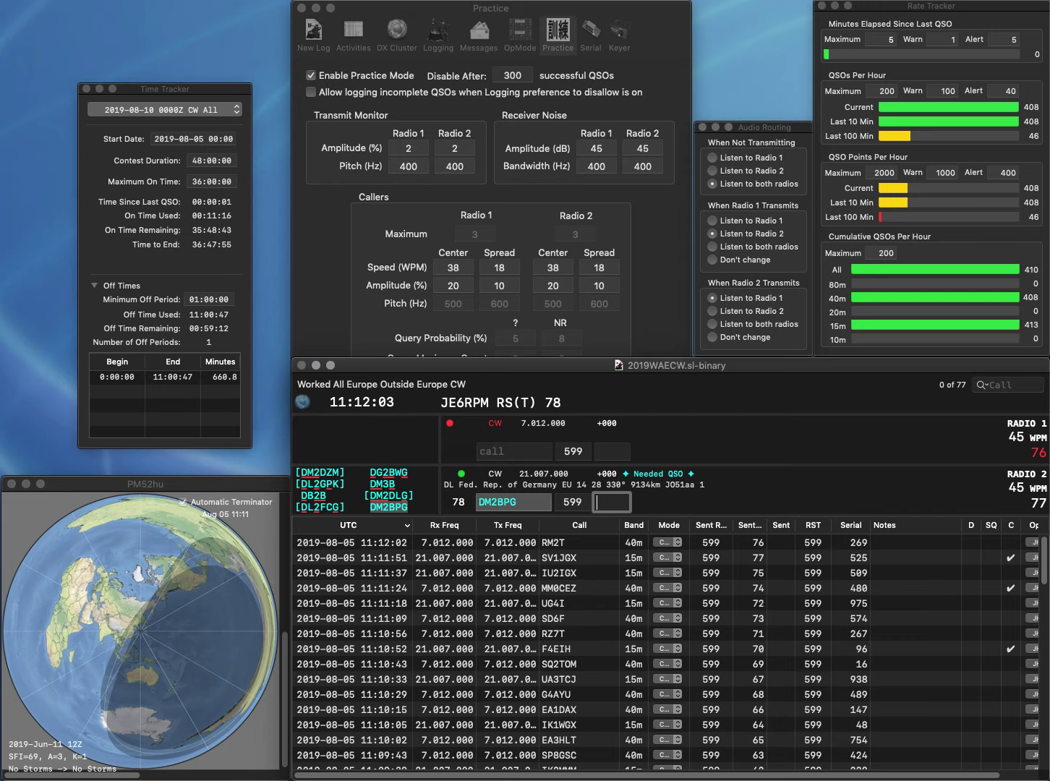
text(68)
key(Return)
text(ZZ)
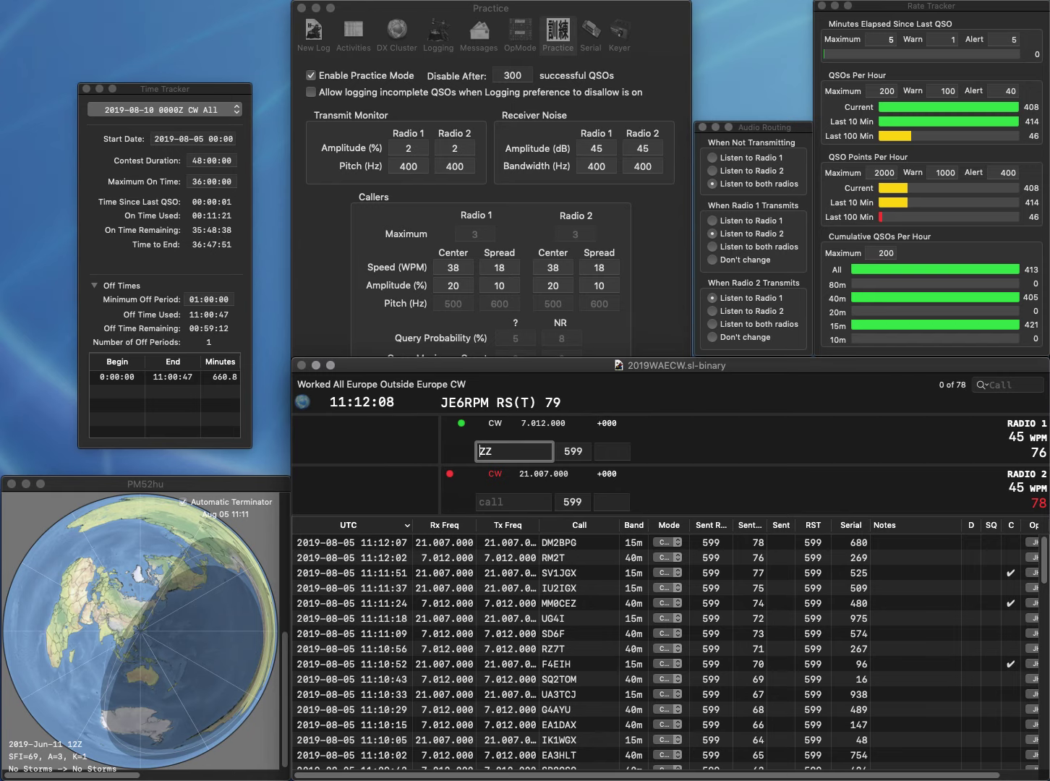
key(Return)
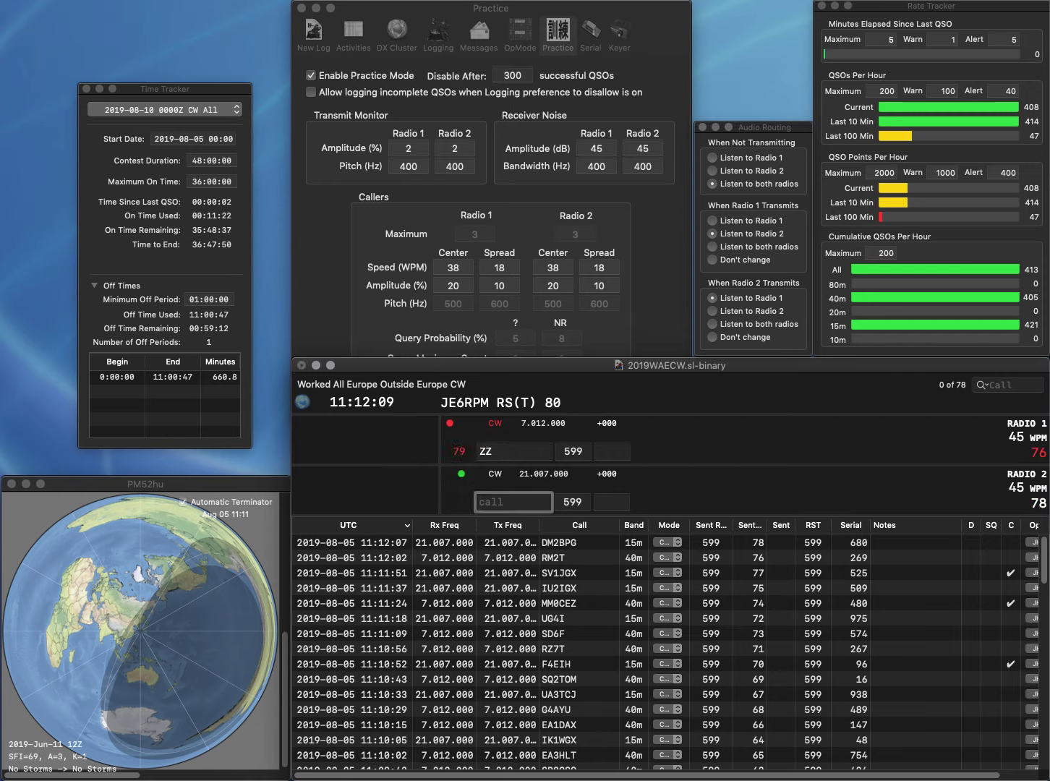
text(DJ7BU)
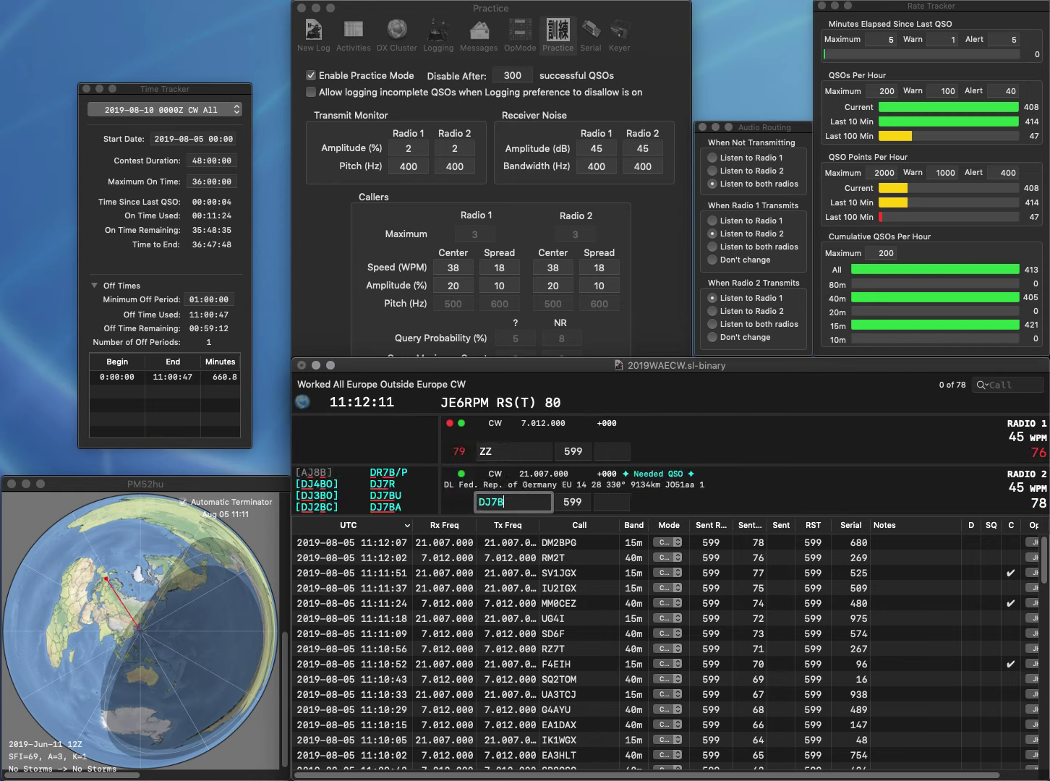
key(Return)
Complete the Radio 1 call as F4HZZ and send its exchange, and log DJ7BU on Radio 2 with received serial 909
text(F4H)
key(Return)
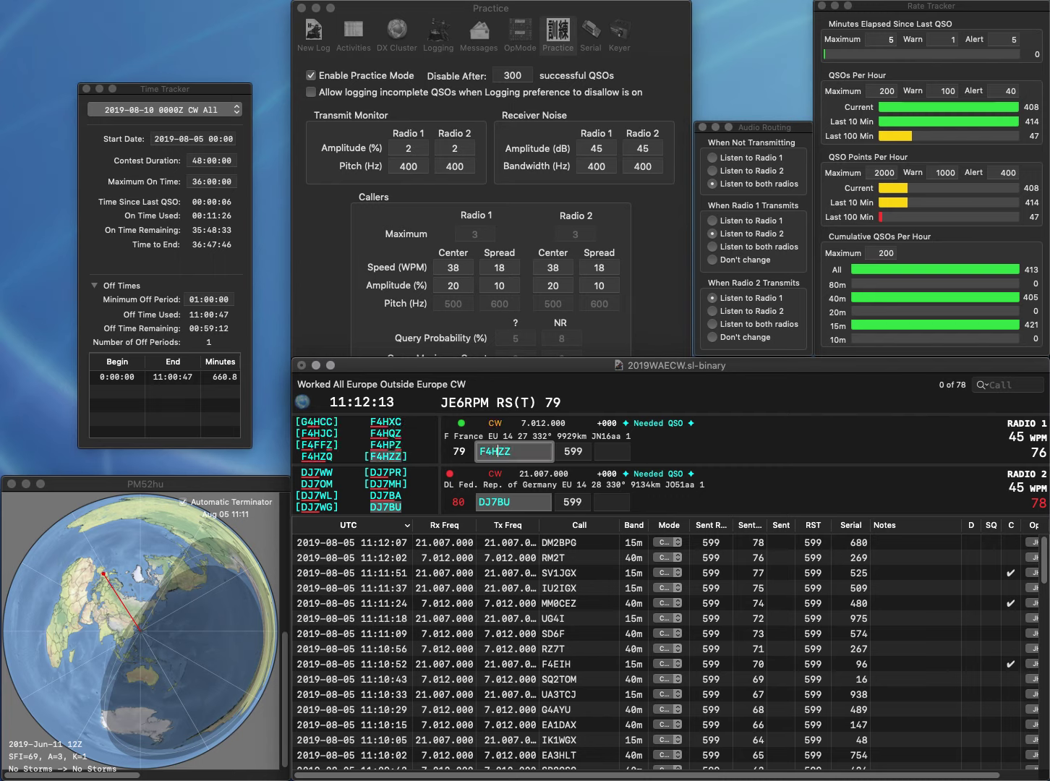
key(space)
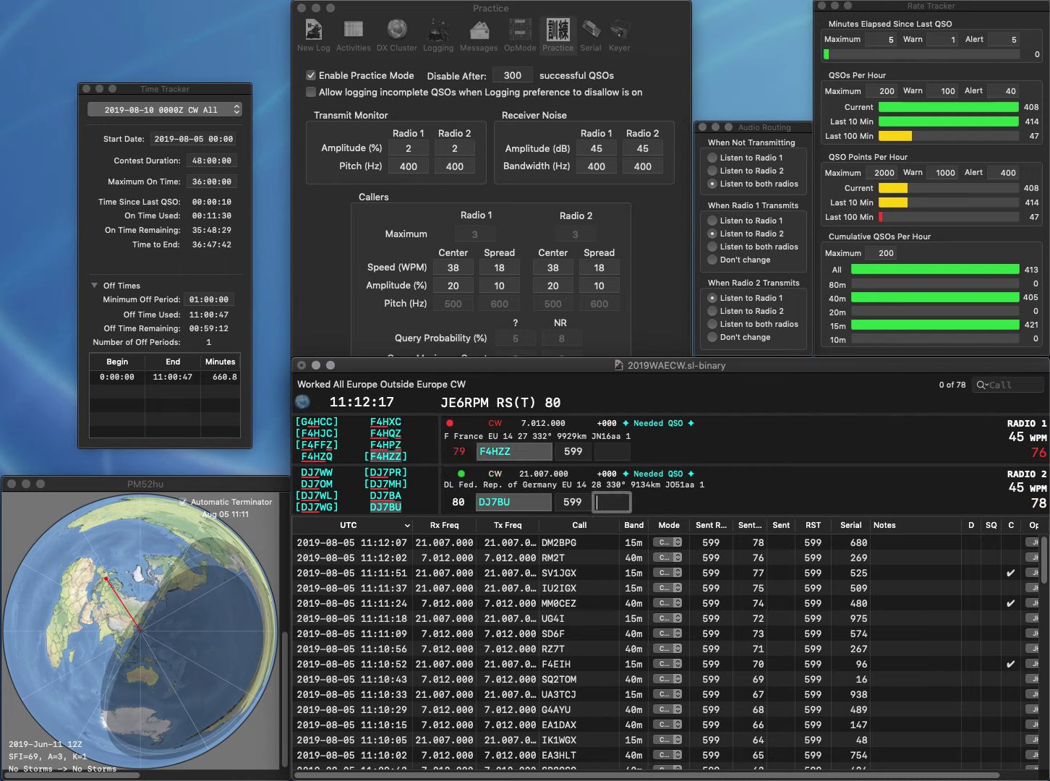
text(909)
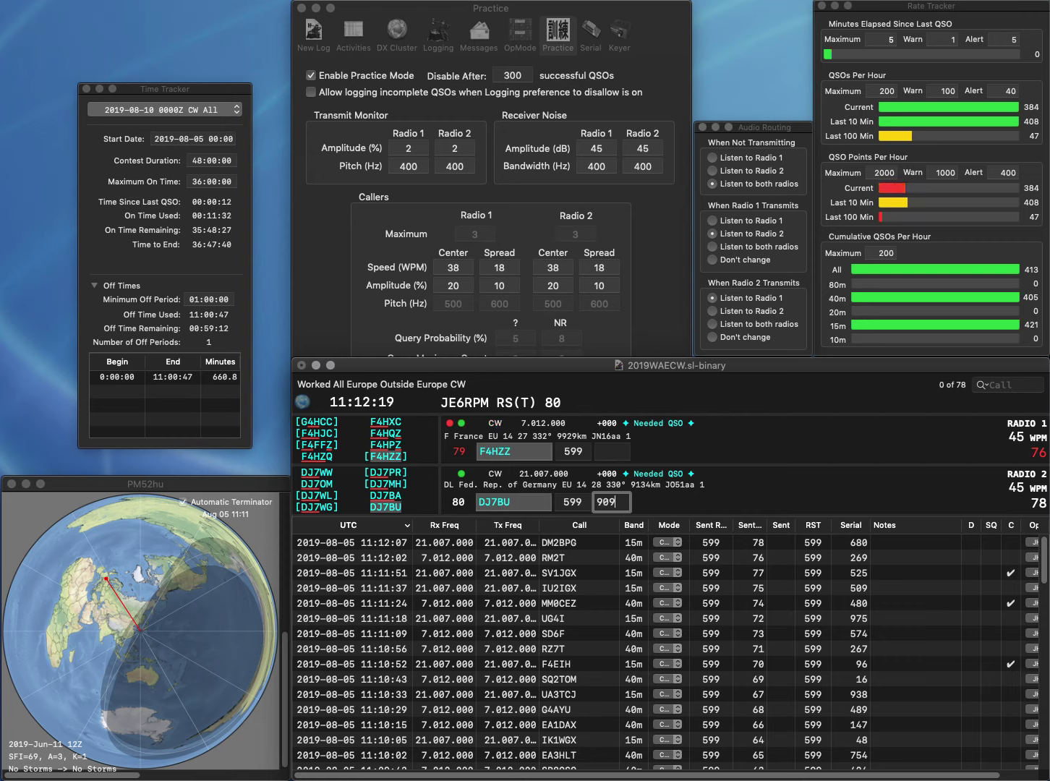
key(Return)
Log F4HZZ on Radio 1 with received serial 70
text(7)
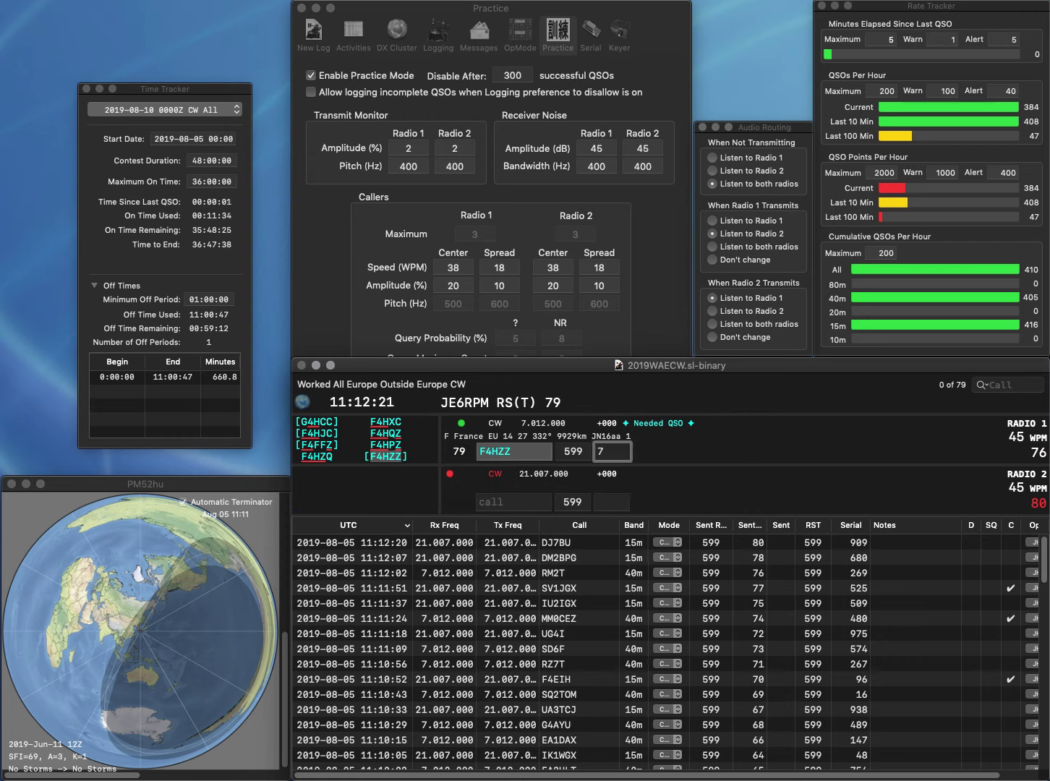
text(0)
key(Return)
Enter the callers CR2X on Radio 2 and F6BLZ on Radio 1, sending each its exchange
text(C4)
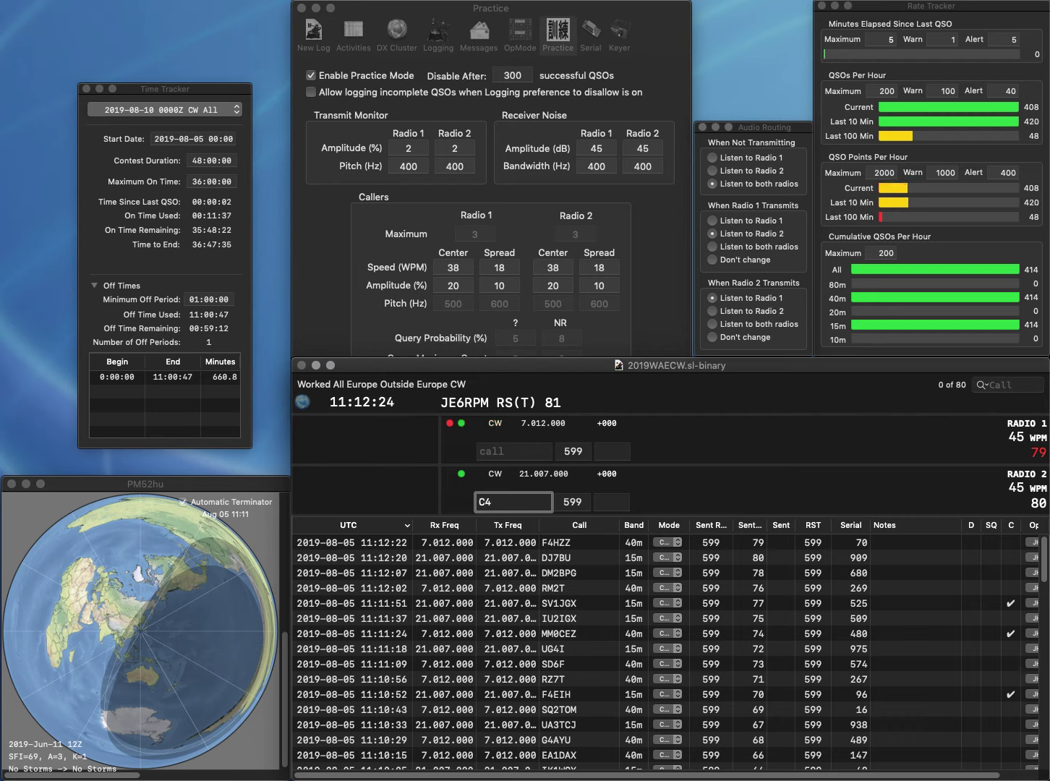
key(BackSpace)
text(R2X)
key(Return)
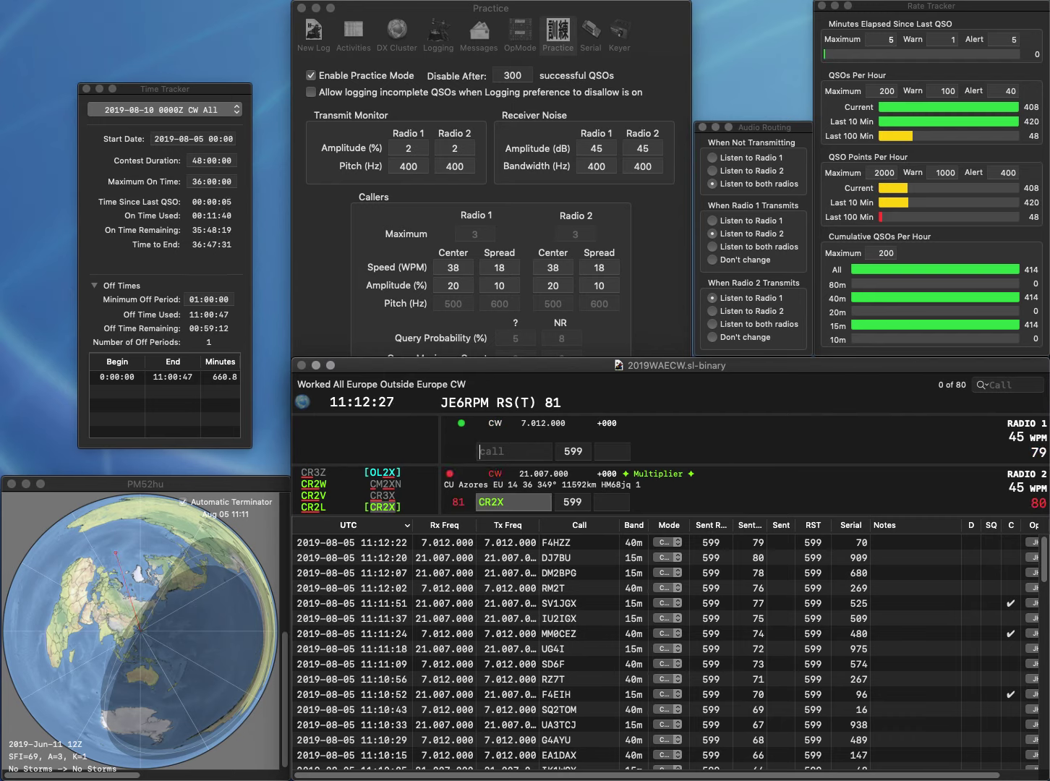
text(F6BLZ)
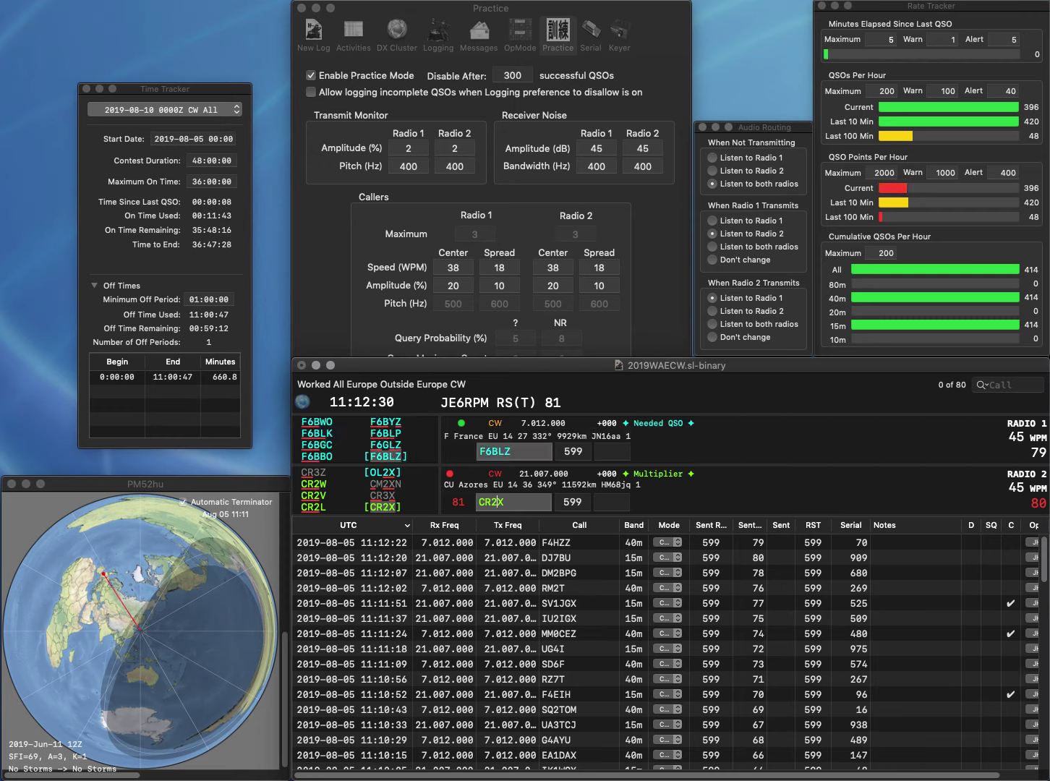
key(Return)
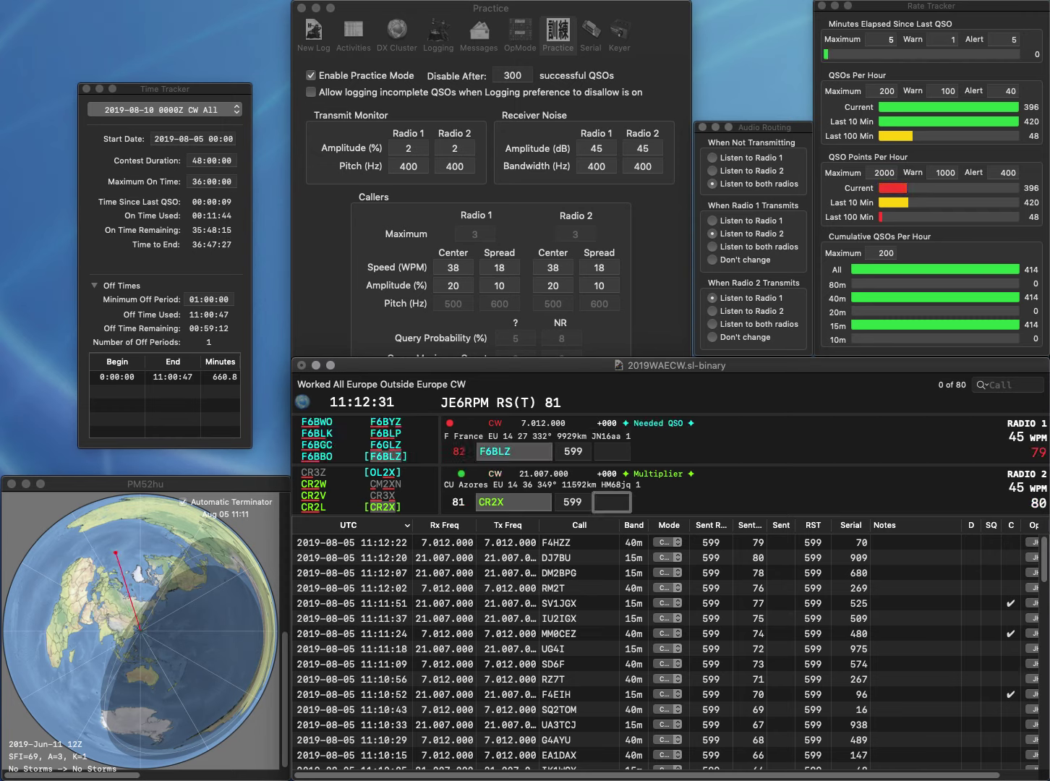
Log CR2X on Radio 2 with received serial 499
text(499)
key(Return)
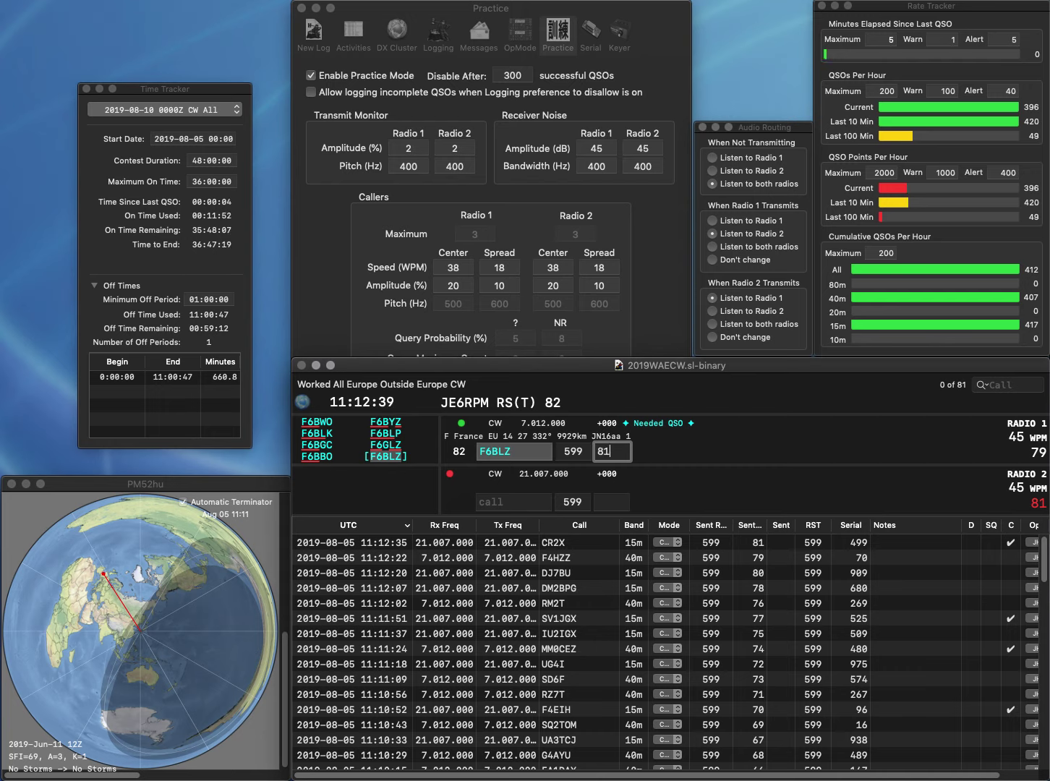
text(9)
key(grave)
key(F1)
key(grave)
key(Return)
key(grave)
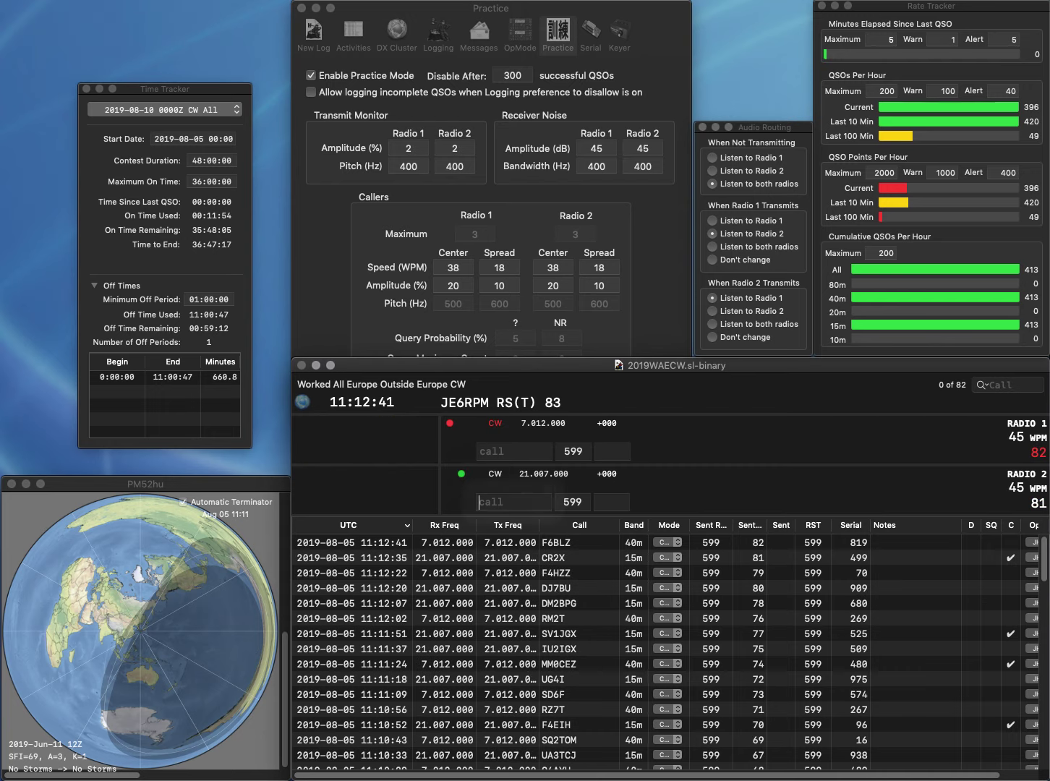
Enter the callers EA2CE on Radio 2 and the partial call DHK on Radio 1, sending each its exchange
text(EA2C)
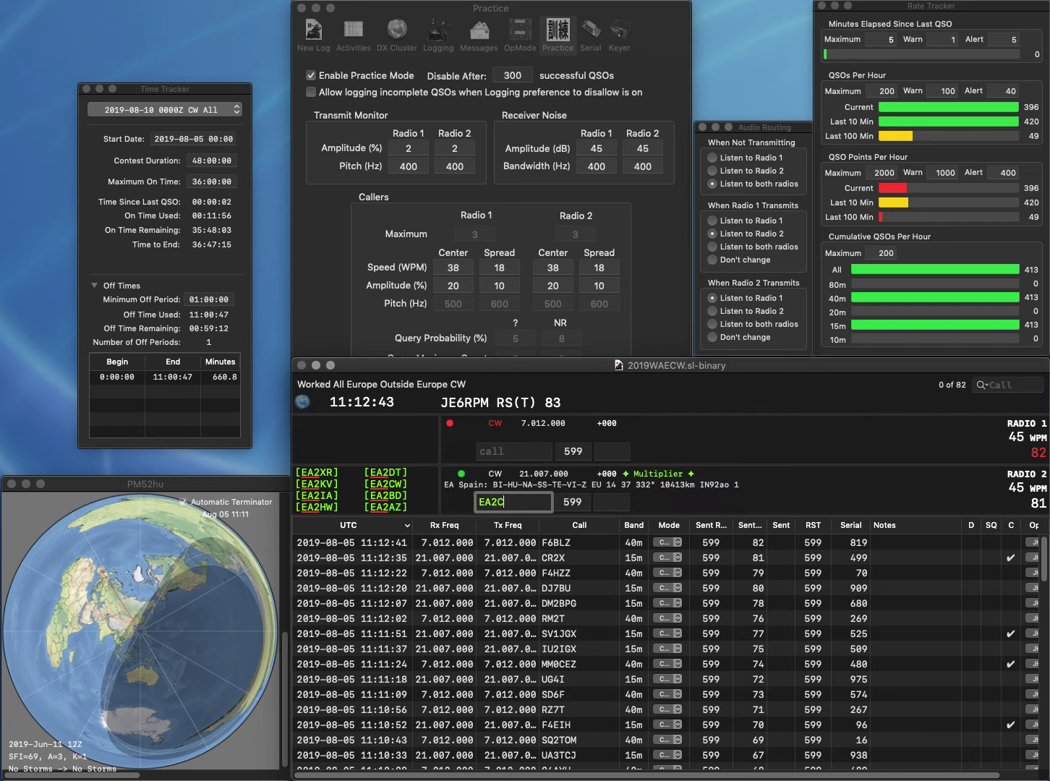
text(EDH)
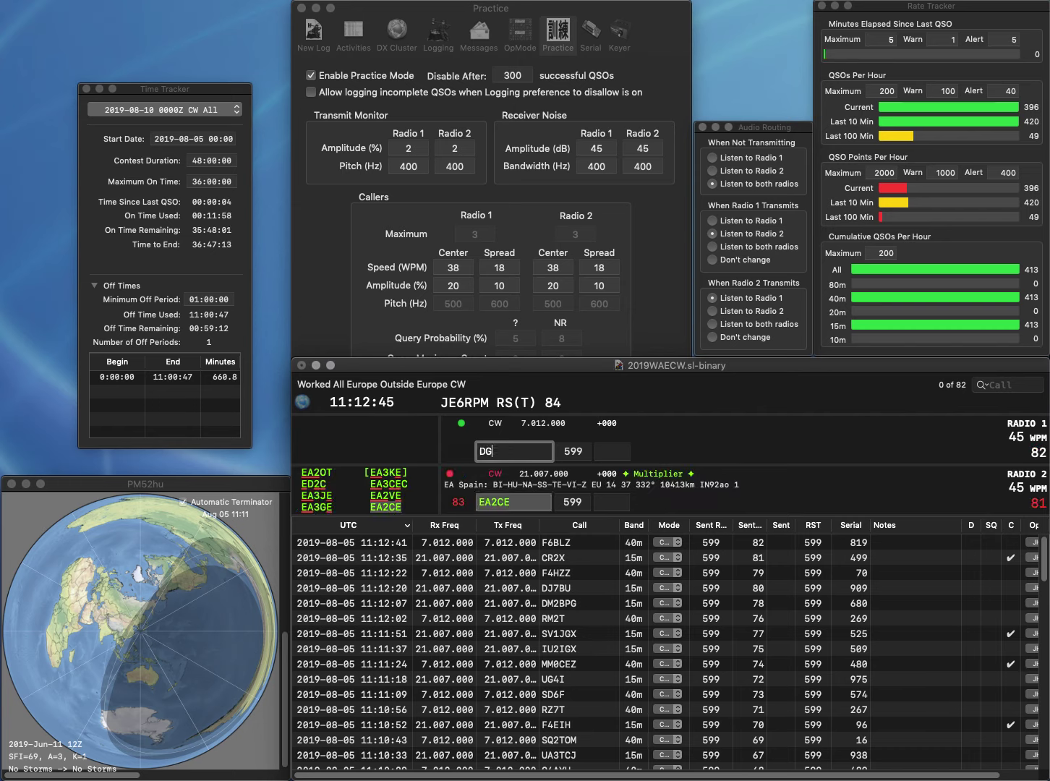
text(K)
key(Return)
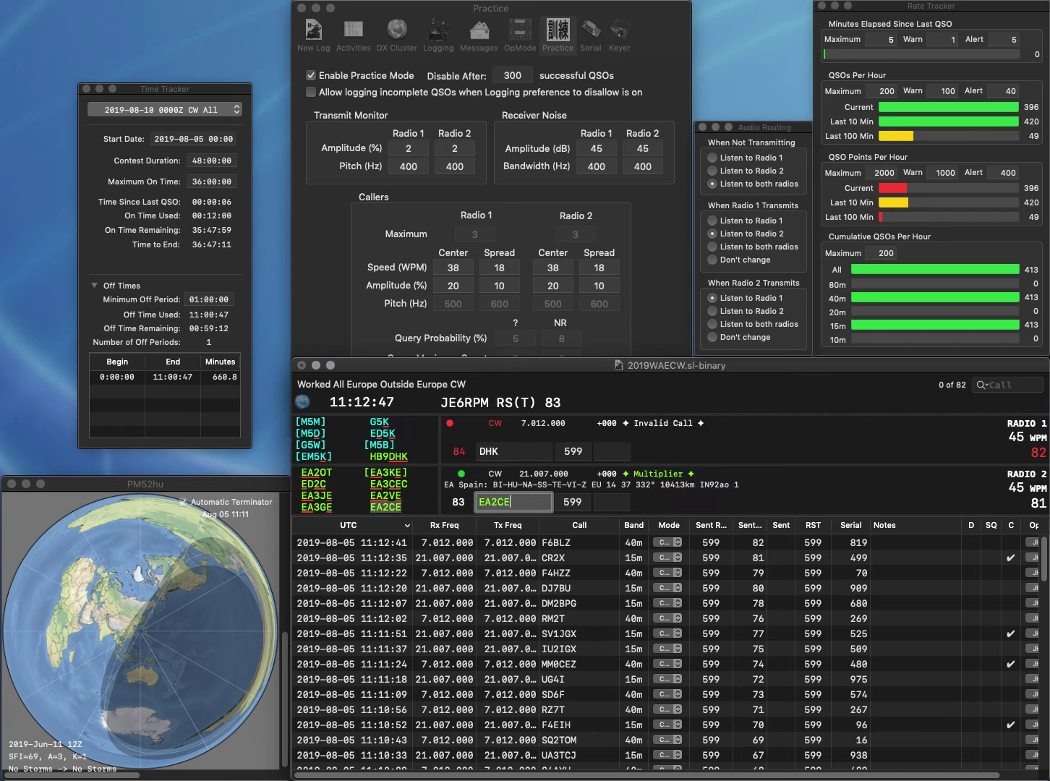
Log EA2CE on Radio 2 with received serial 100
text(1)
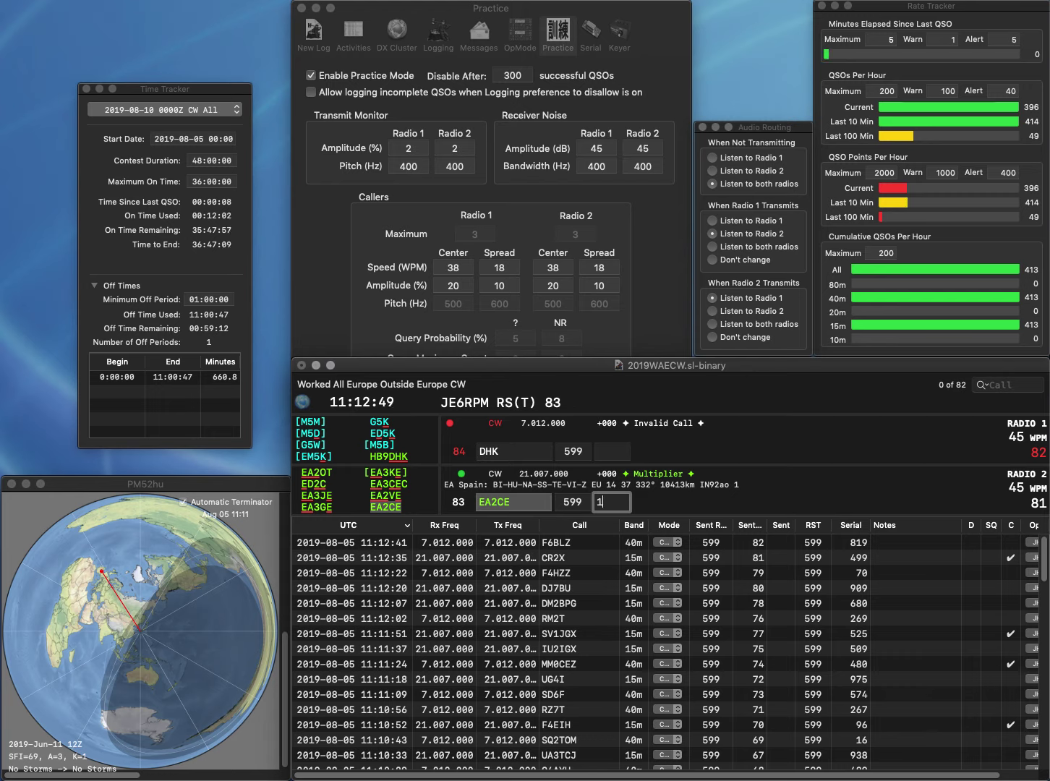
text(00)
key(Return)
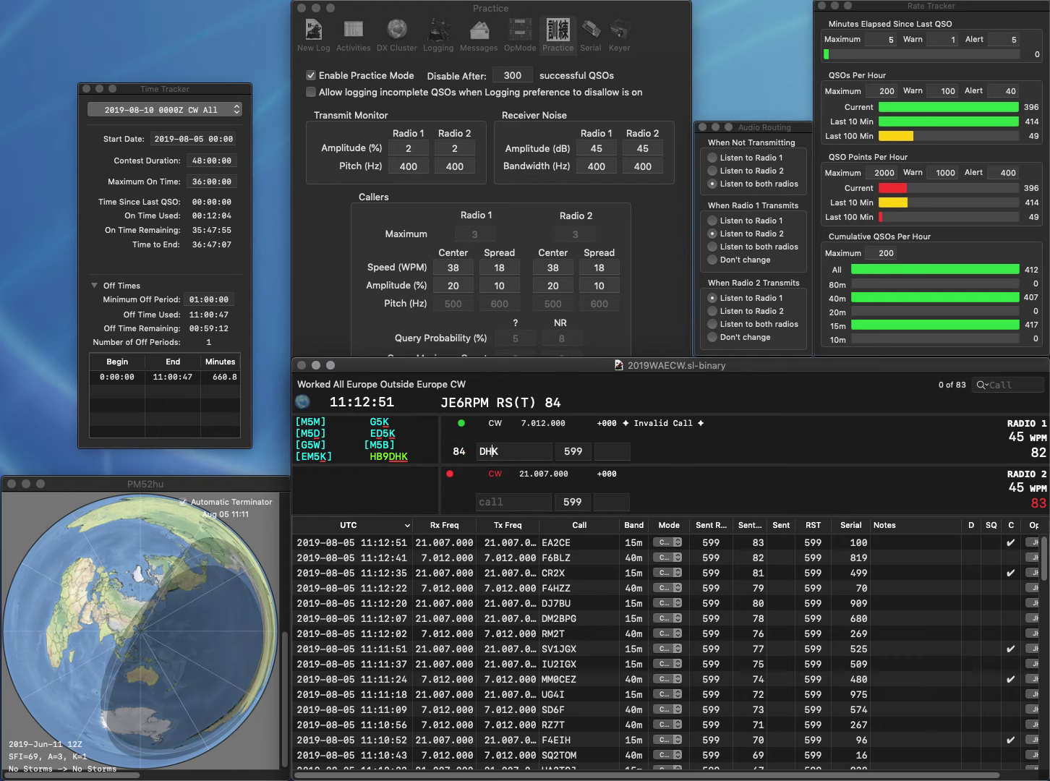
key(Return)
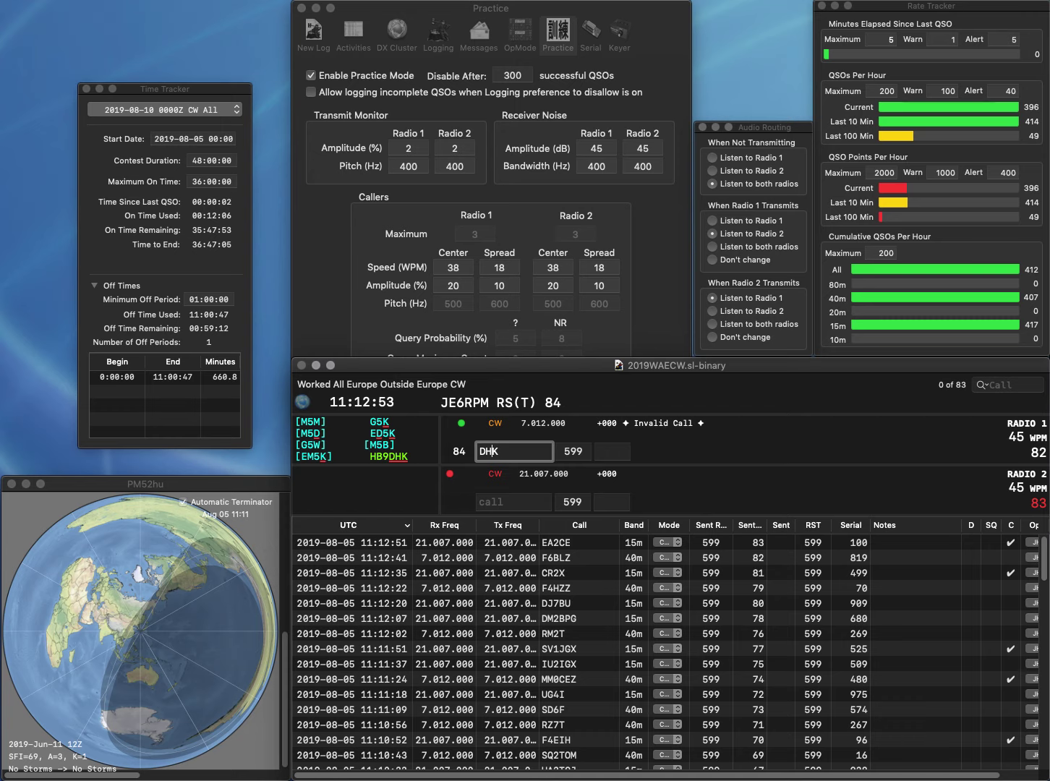
text(DL1AOB)
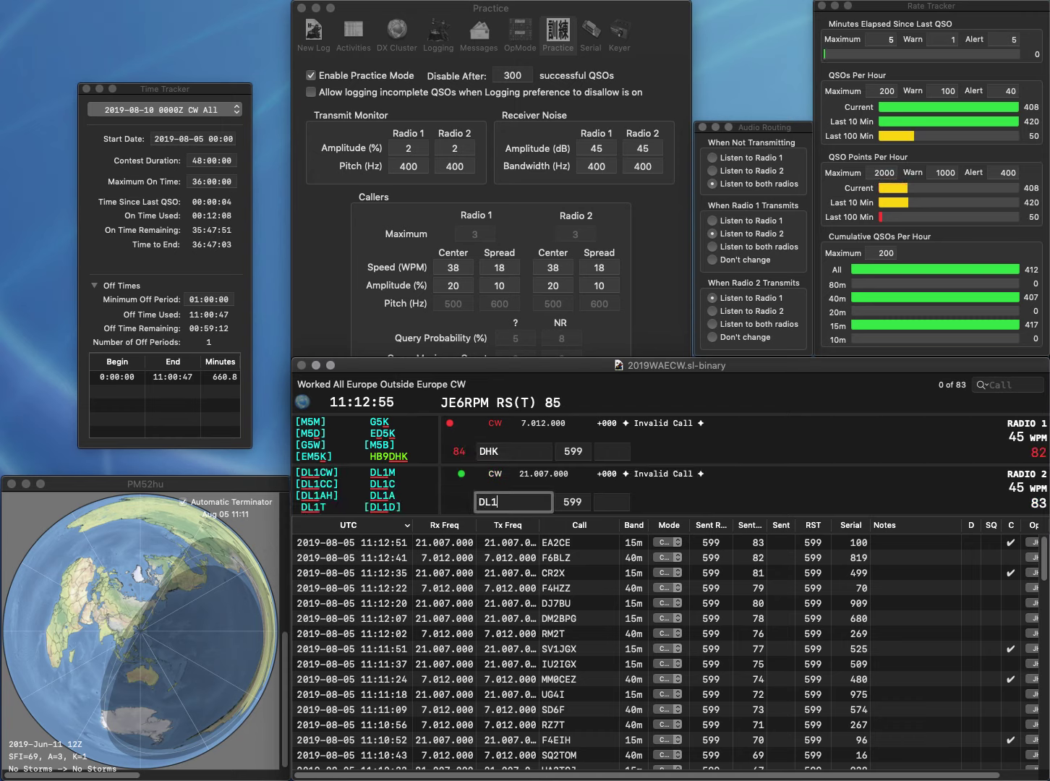
key(Return)
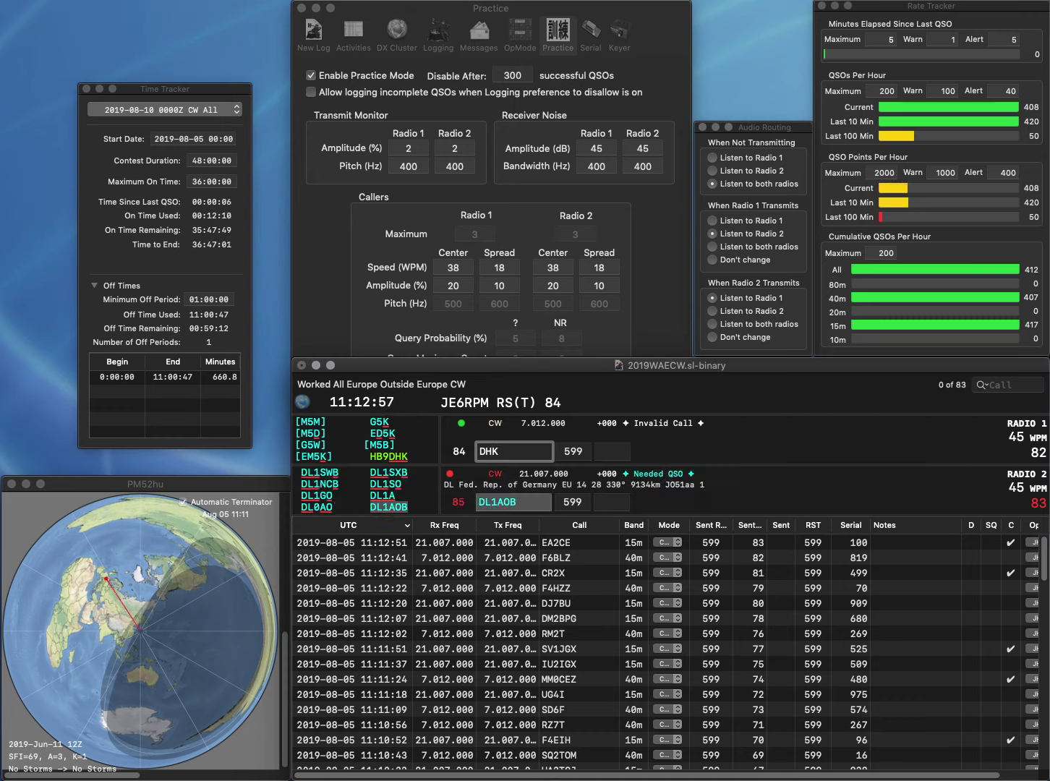
text(5M)
key(Return)
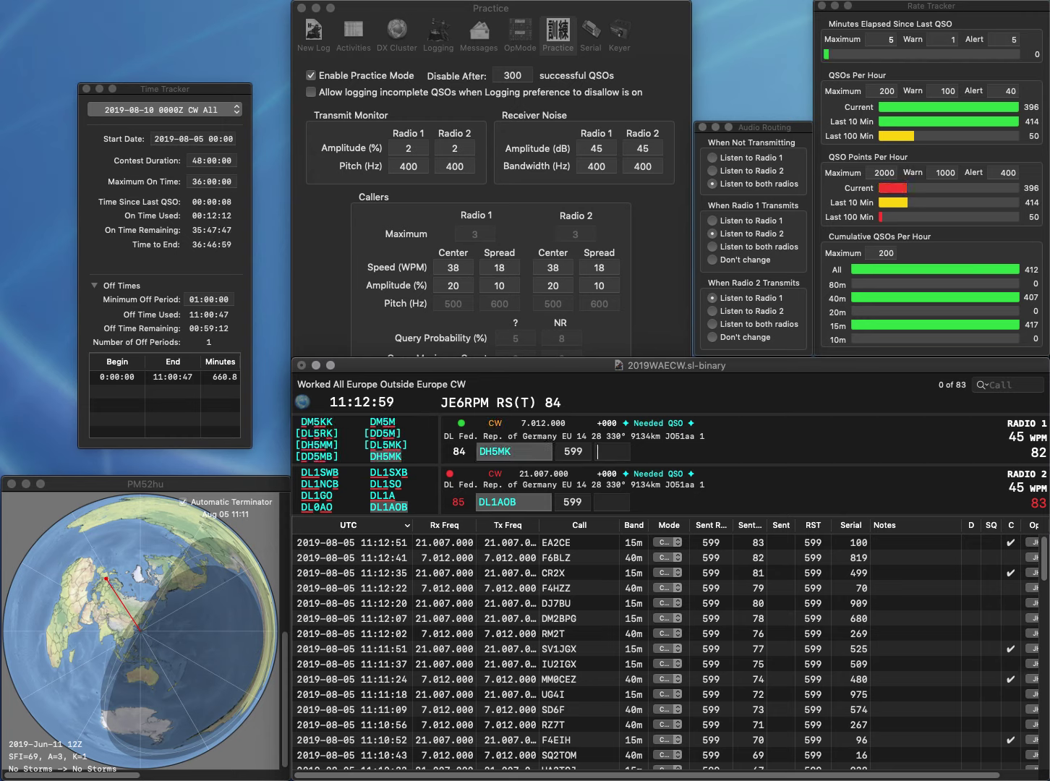
key(Return)
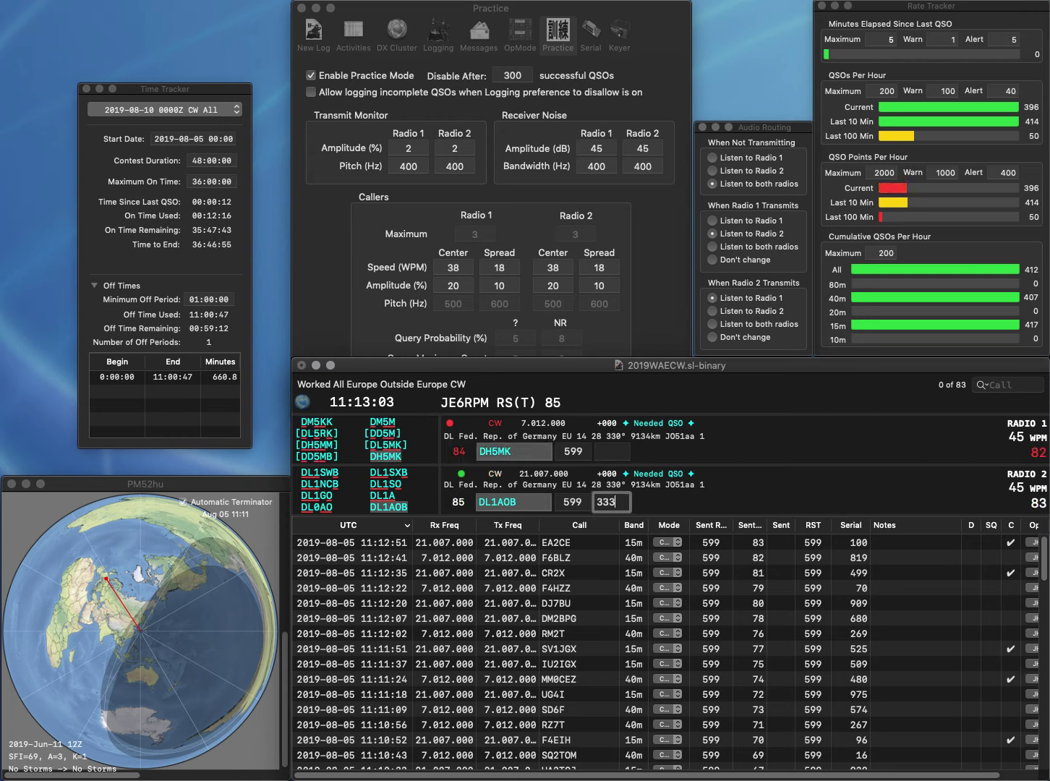
Log DL1AOB on Radio 2 with received serial 333 and DH5MK on Radio 1 with received serial 81
key(Return)
text(81)
key(Return)
Enter the callers OE3SZU on Radio 2 and DL4UR on Radio 1, sending each its exchange
text(O)
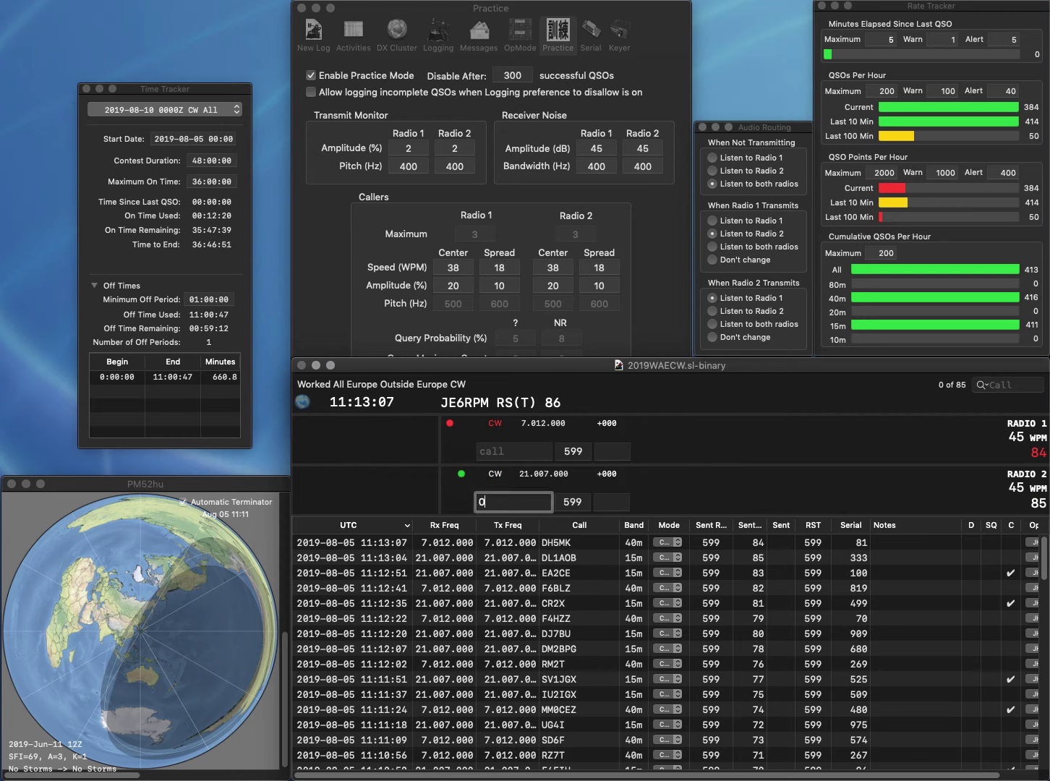
text(E3SZU)
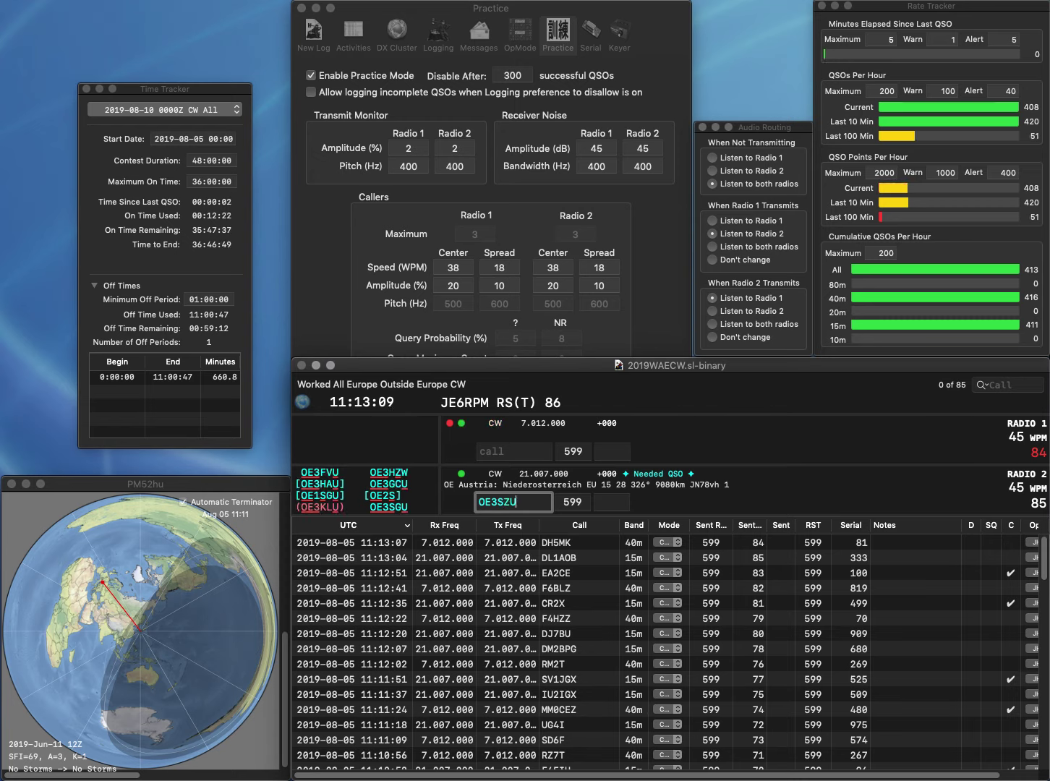
key(Return)
text(DL4UR)
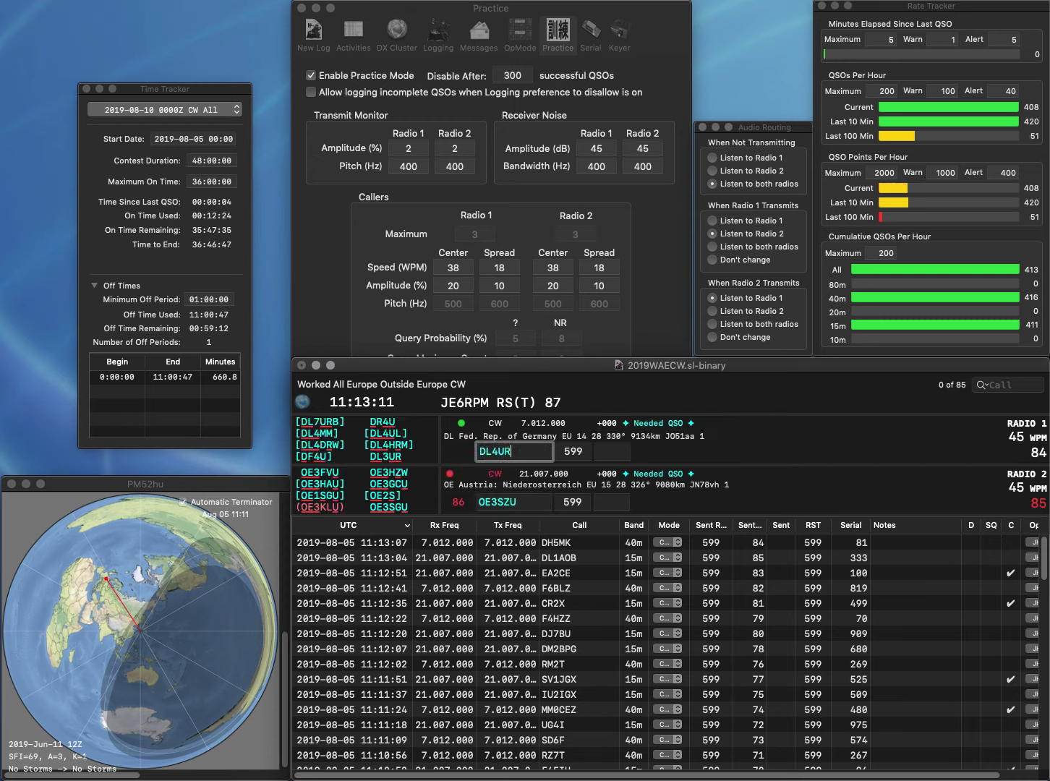
key(Return)
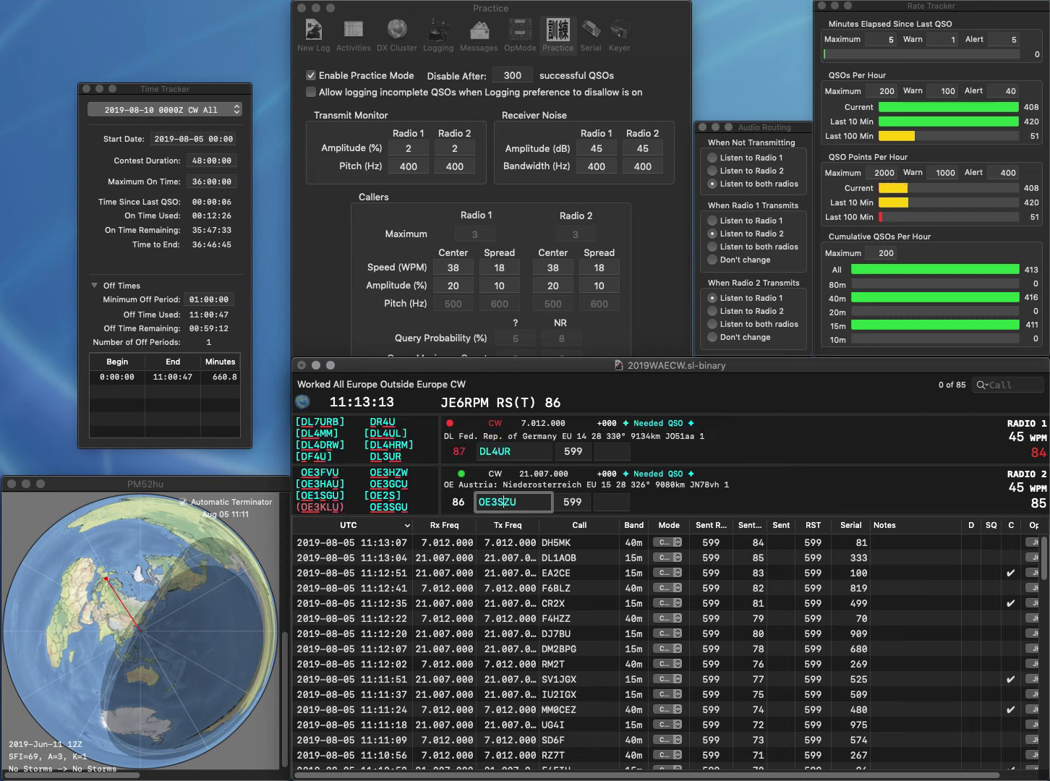
key(Delete)
text(G)
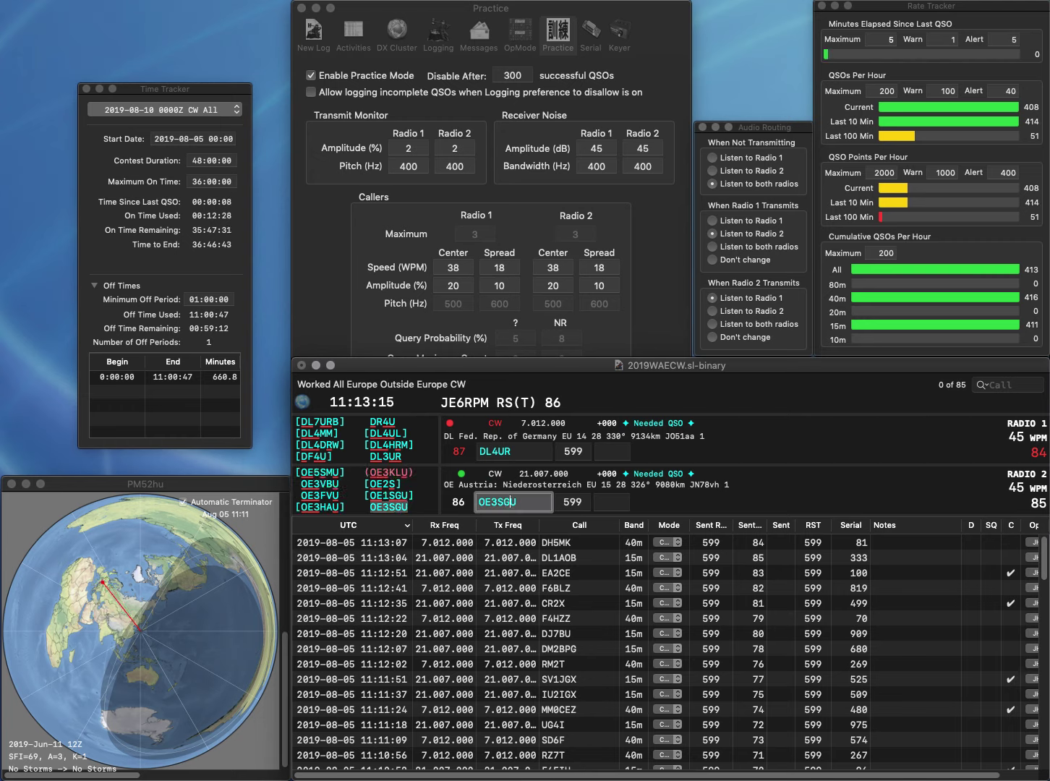
key(Return)
key(Left)
key(Left)
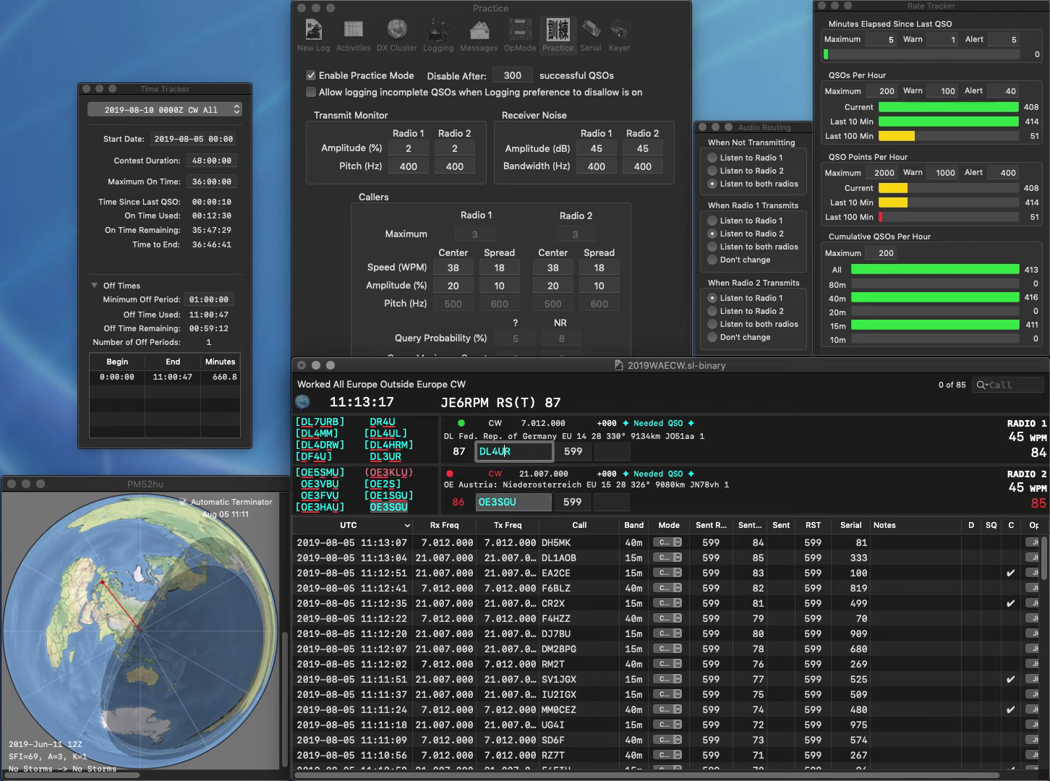
key(BackSpace)
text(3)
key(space)
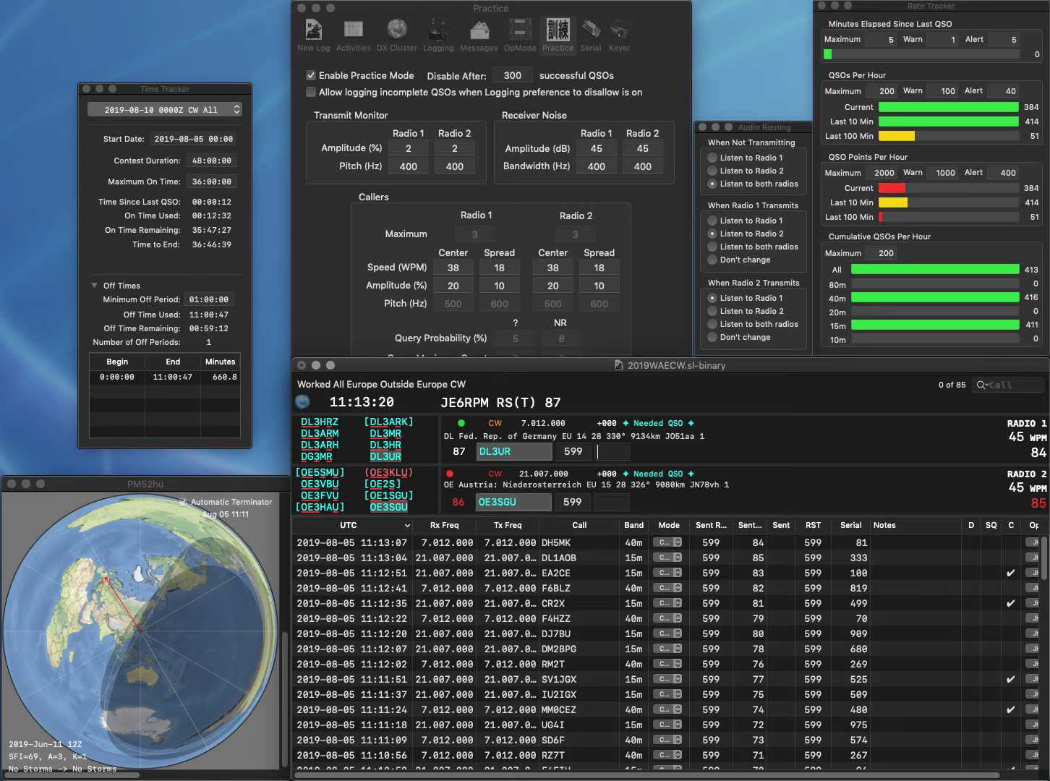
Log OE3SGU on Radio 2 with received serial 730 and DL3UR on Radio 1 with received serial 842
text(8)
key(Tab)
key(space)
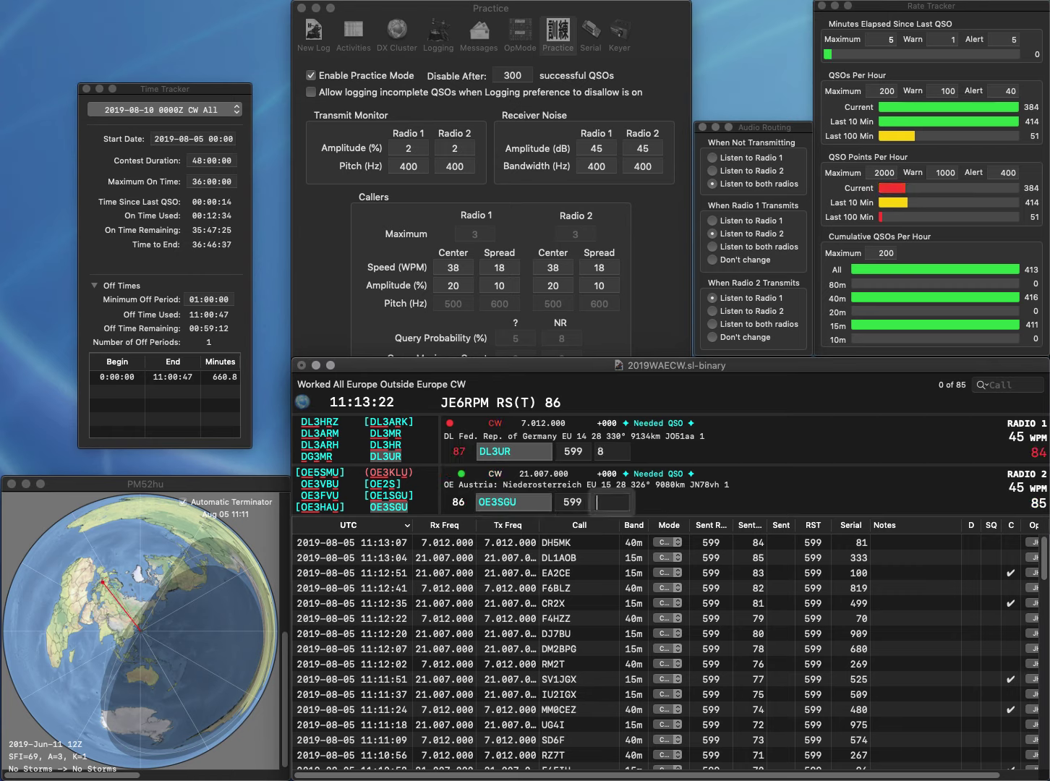
text(730)
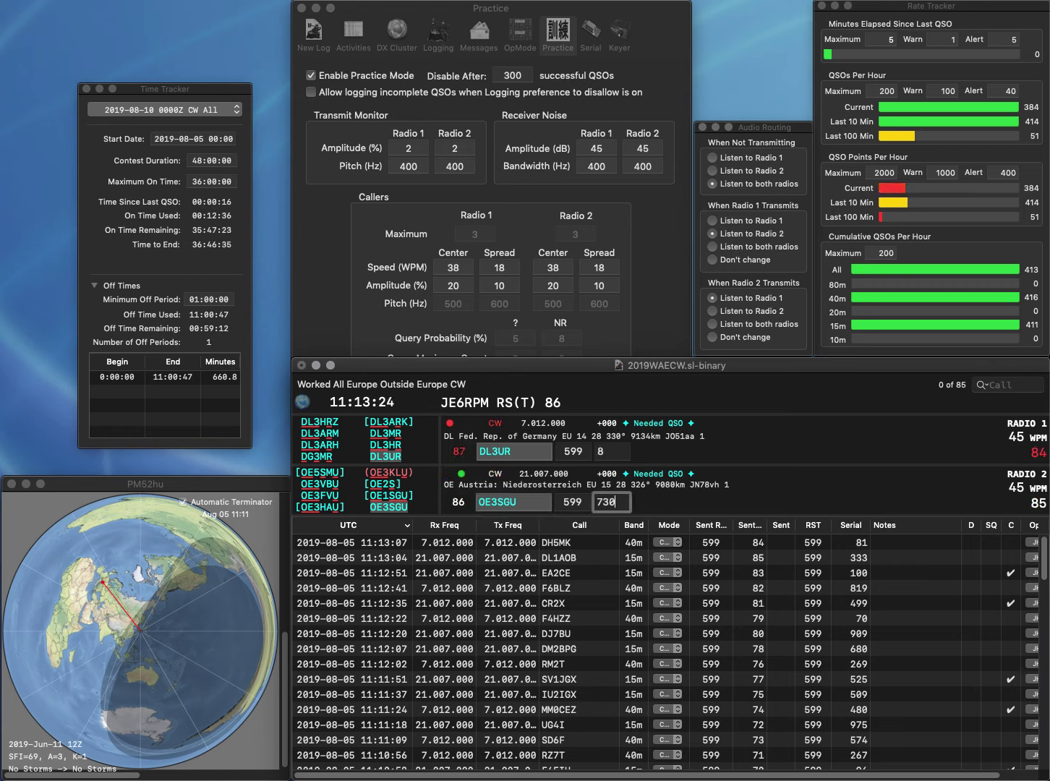
key(Return)
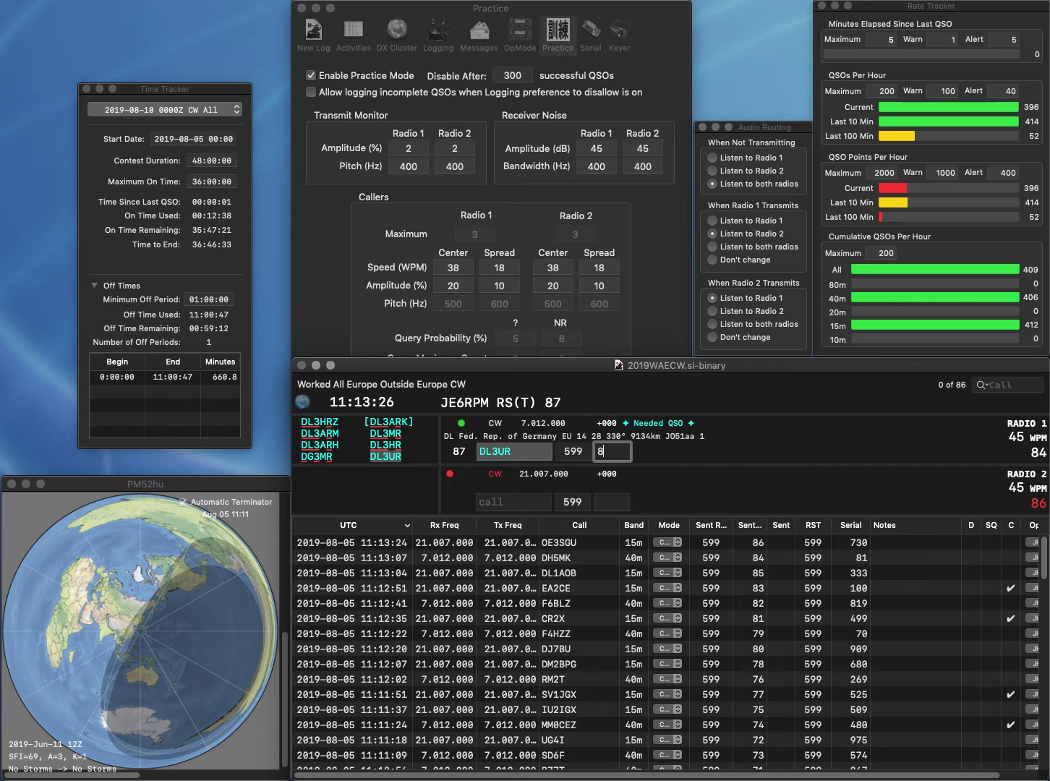
text(42)
key(Return)
text(H)
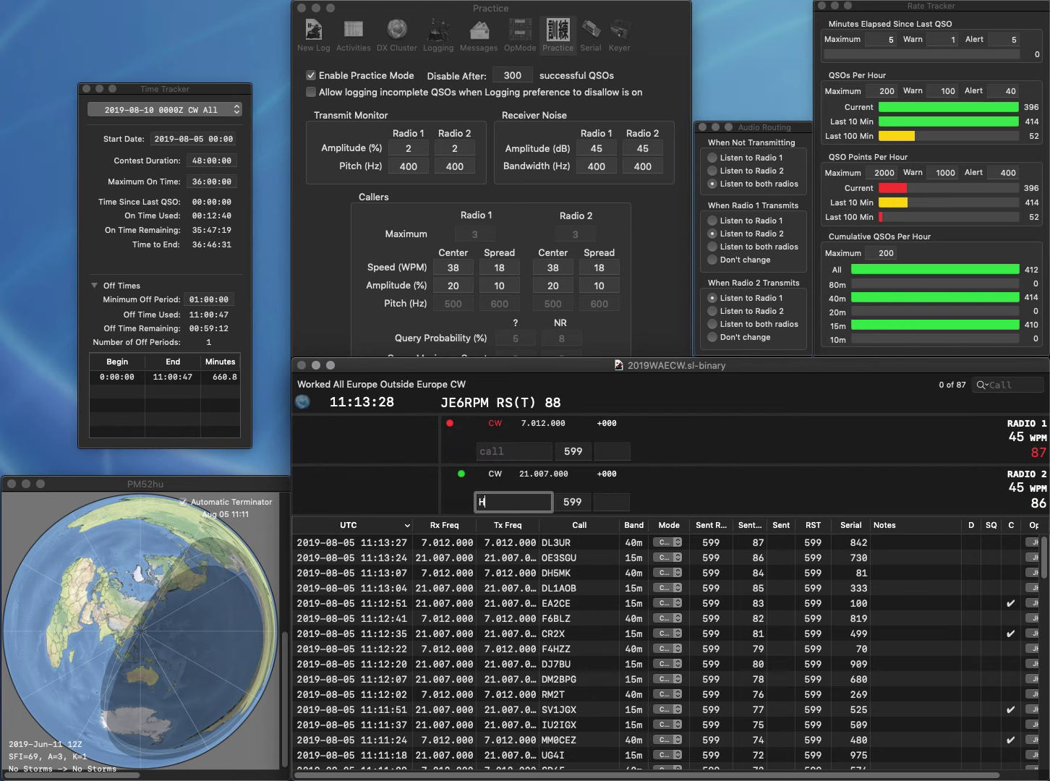
key(BackSpace)
text(3TRC)
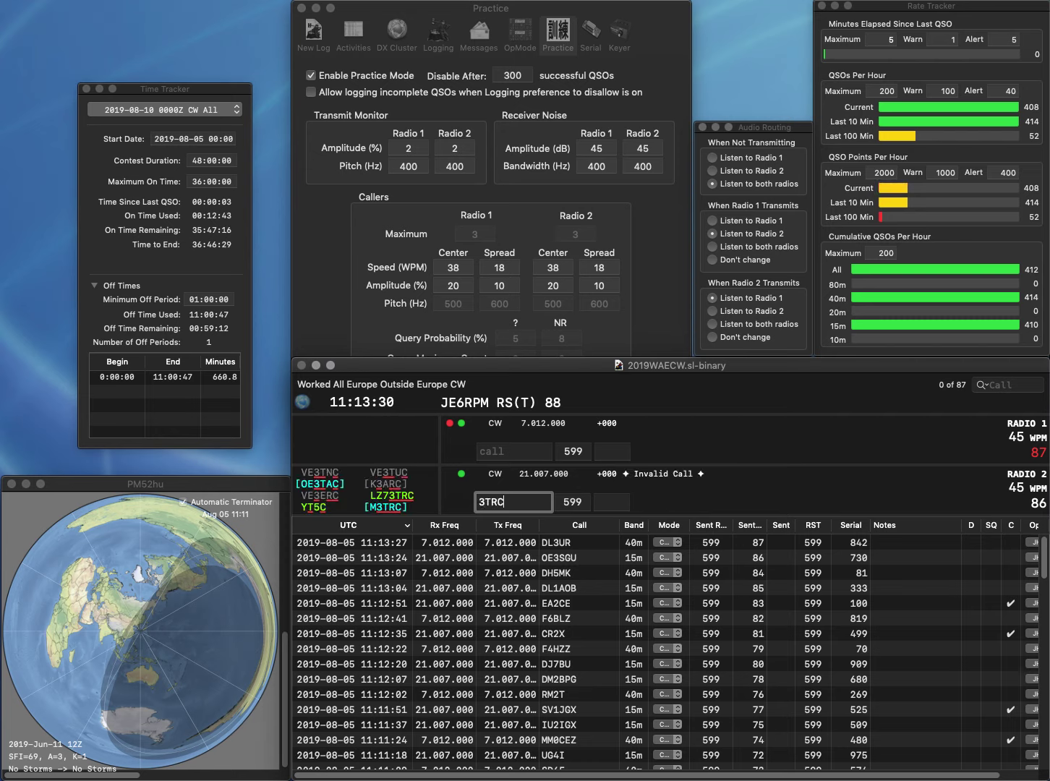
key(Return)
text(0O)
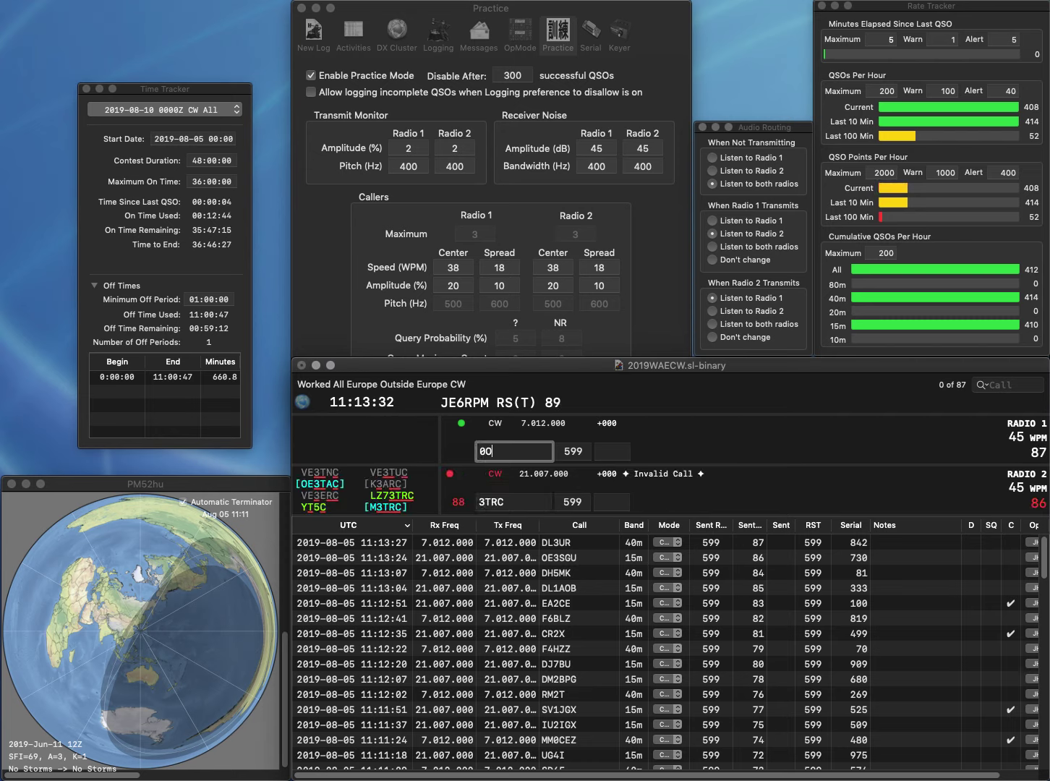
text(PH)
key(Home)
text(G)
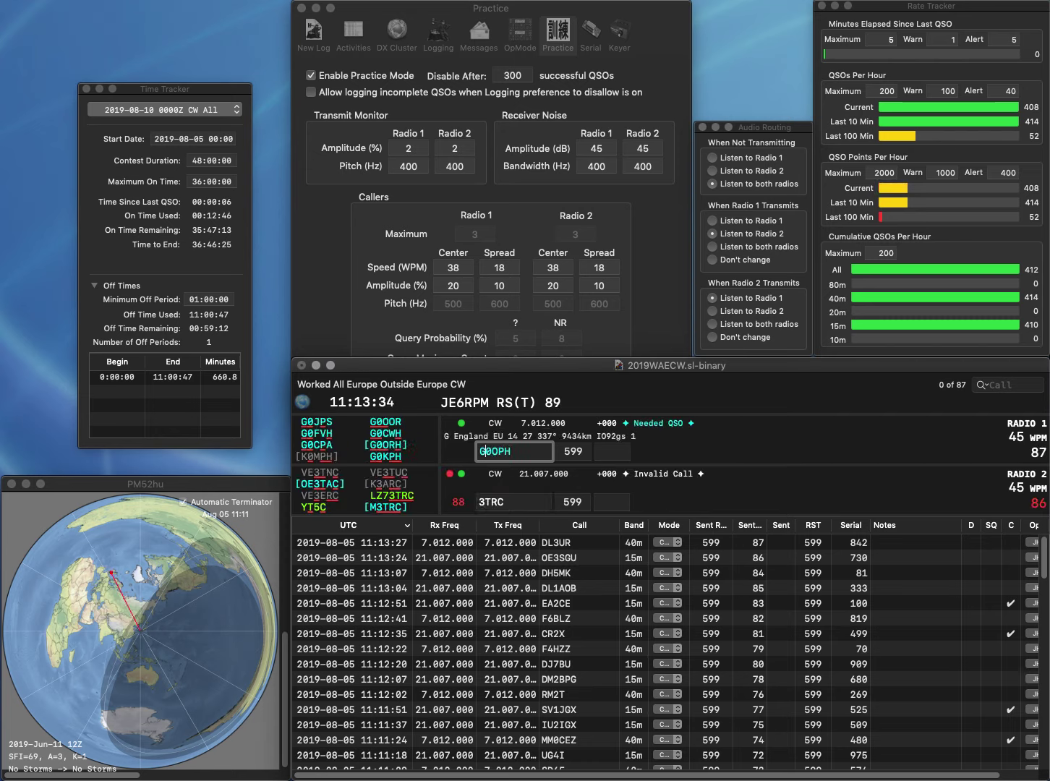
key(Return)
key(Home)
text(LZ7)
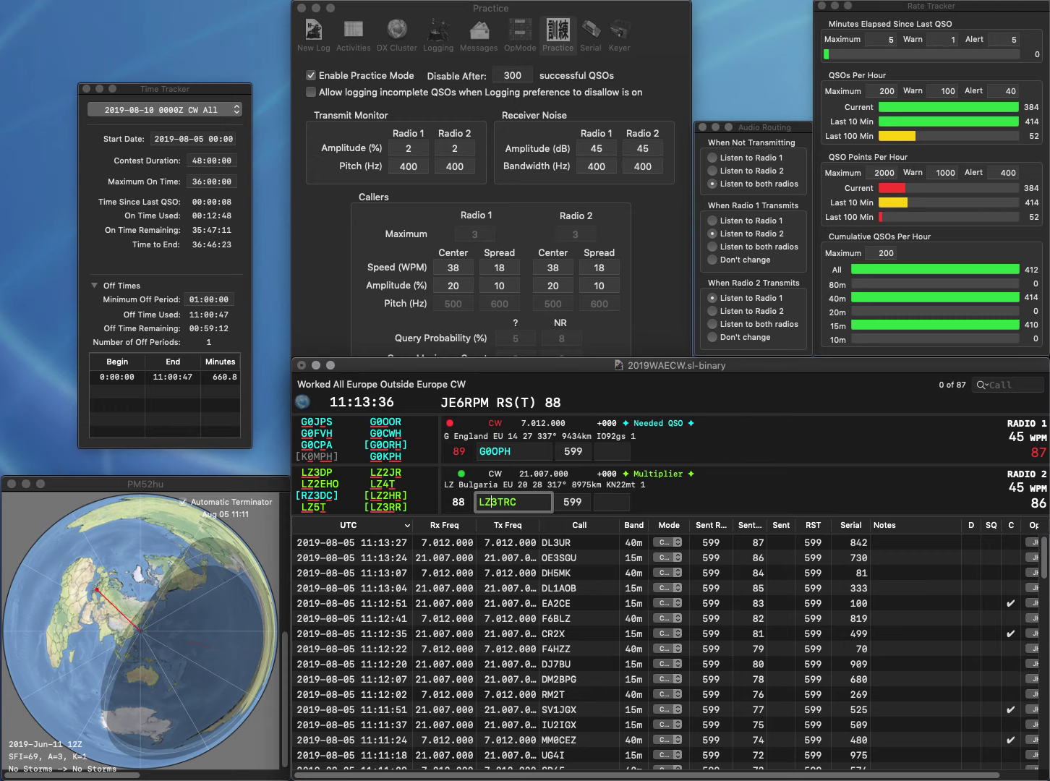
key(Return)
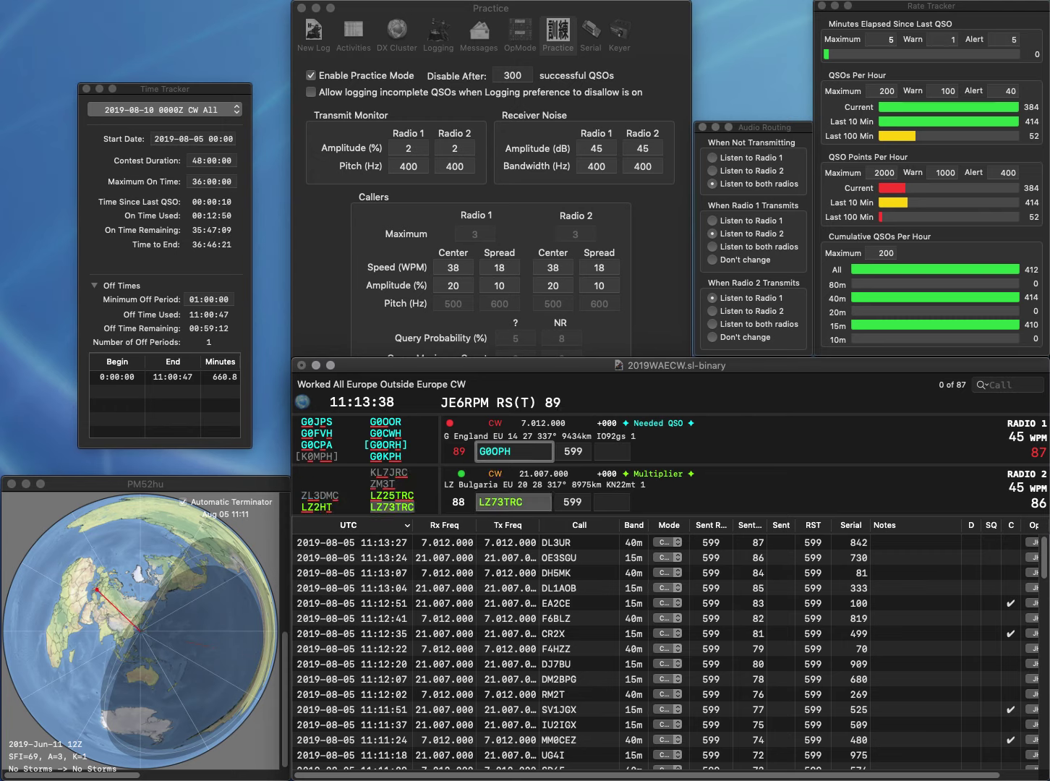
text(M)
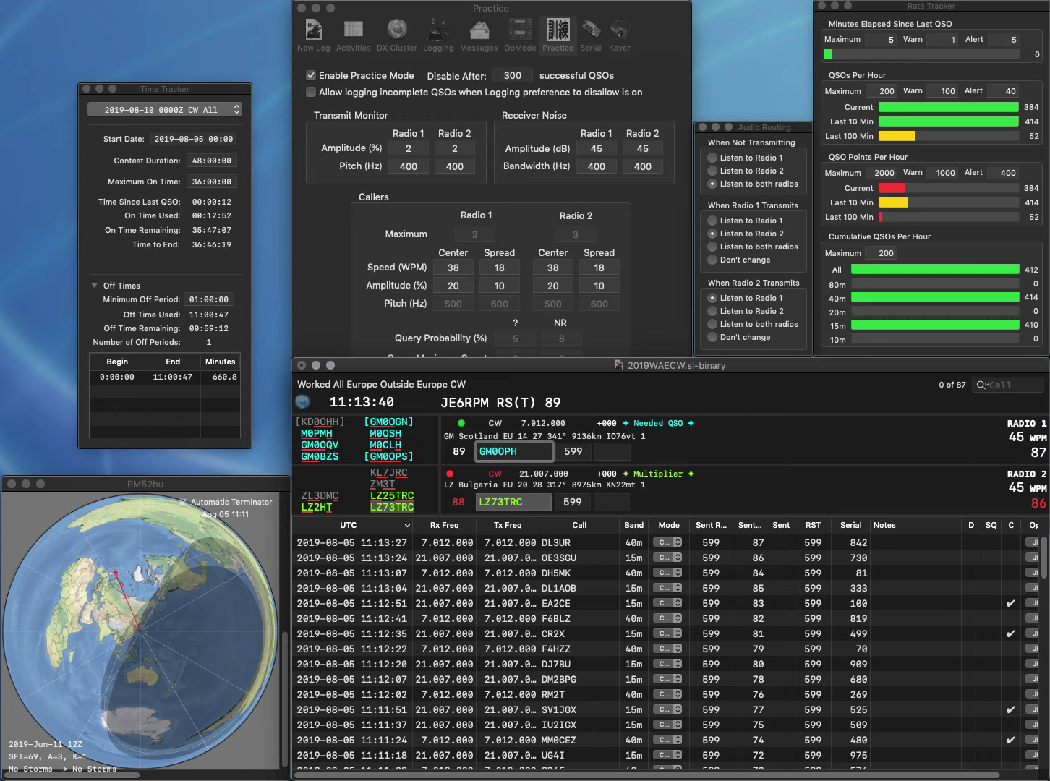
key(BackSpace)
text(S)
key(Return)
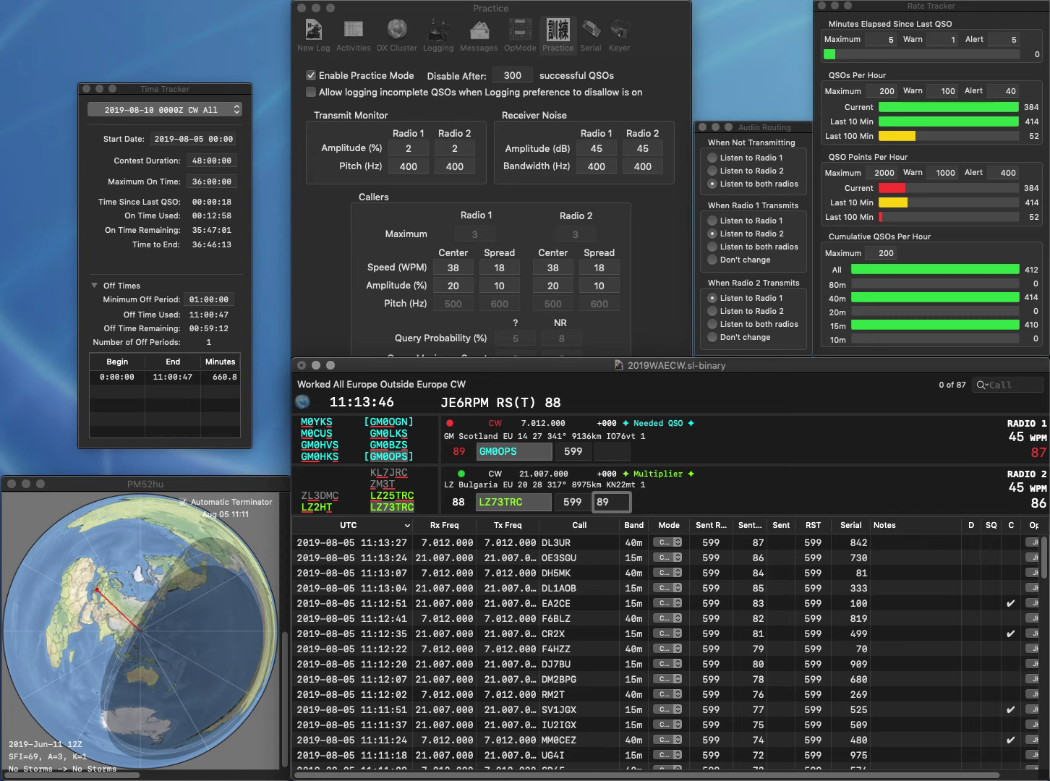
text(0)
key(Return)
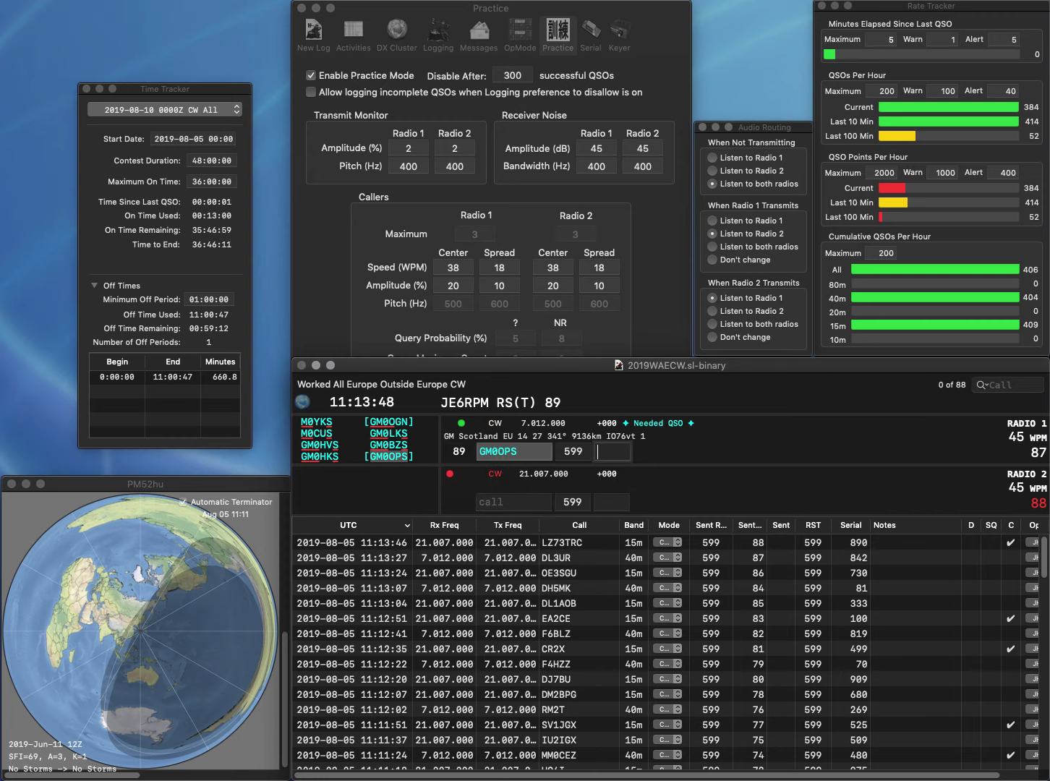
text(302)
key(Return)
text(UR5IFM)
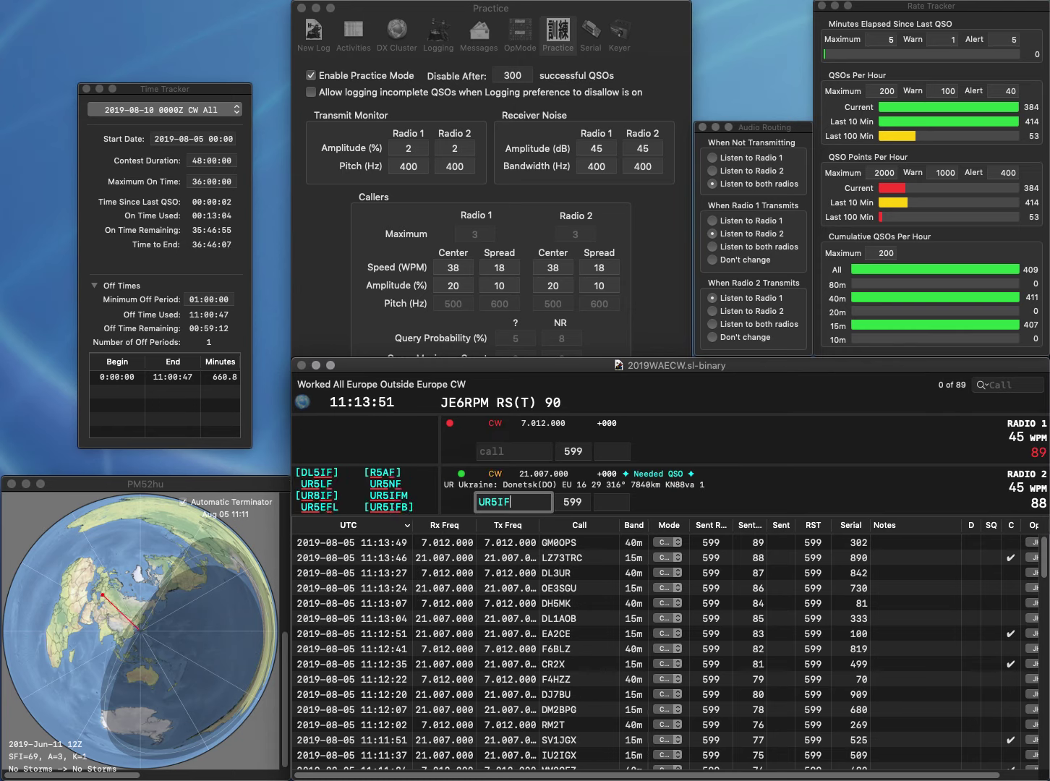
key(Return)
text(ES5T)
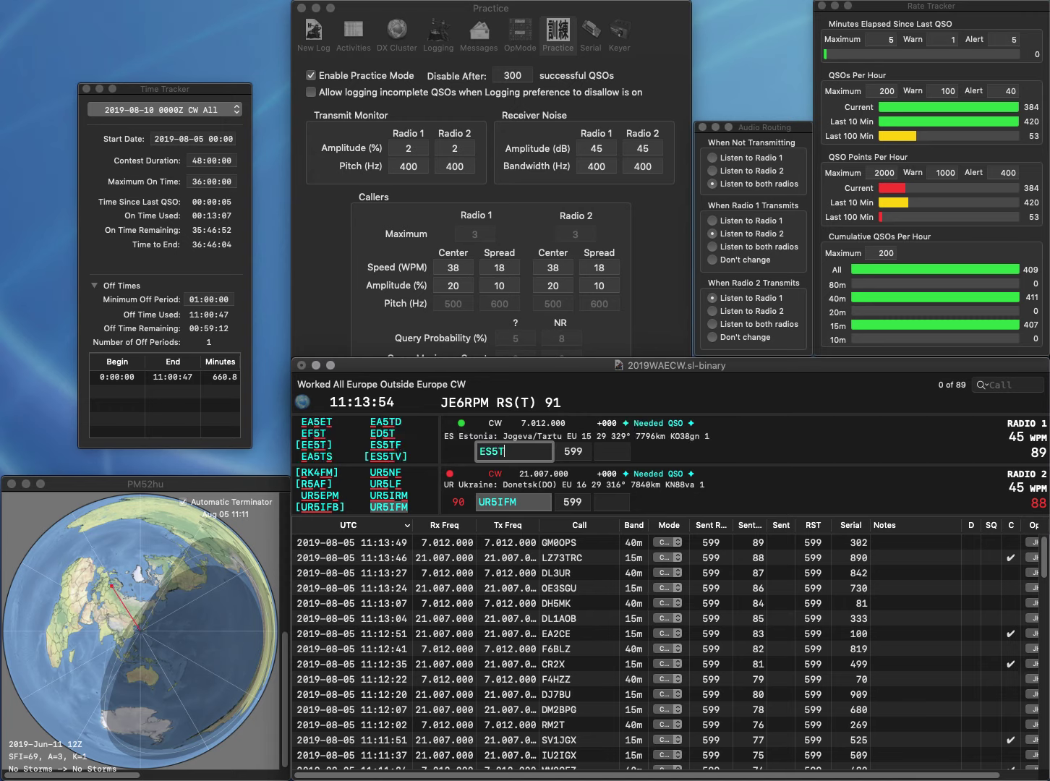
key(Return)
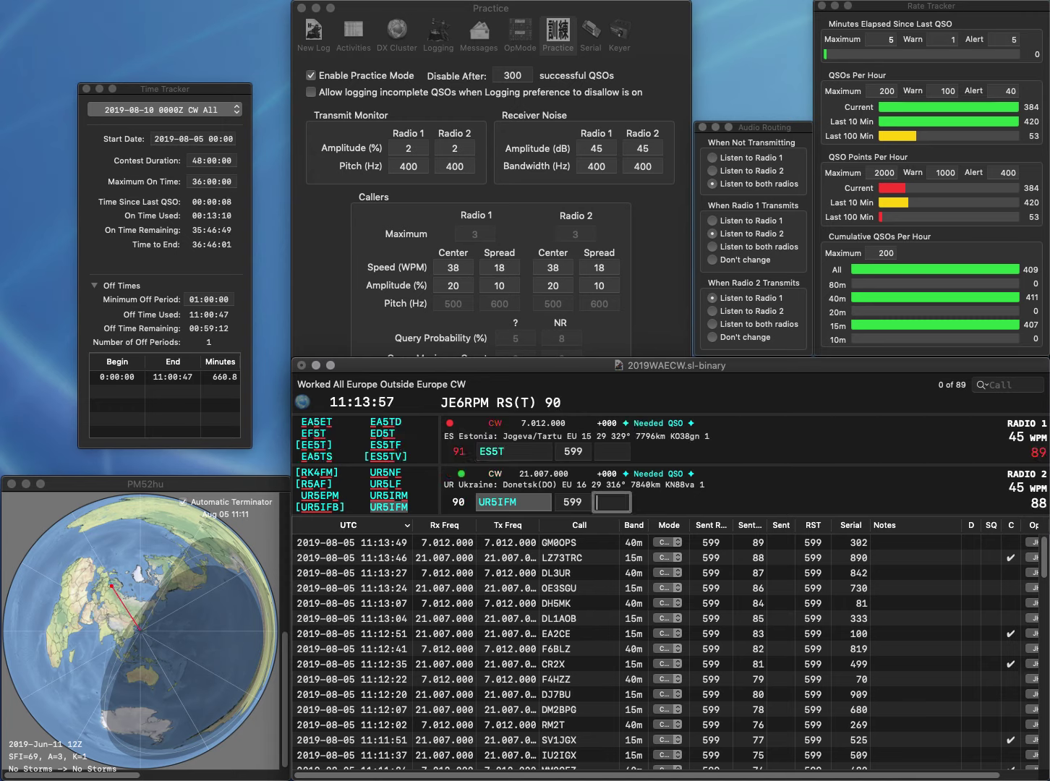
Log UR5IFM on Radio 2 with received serial 835, and correct the Radio 1 call to EE5T, resending its exchange
text(835)
key(Return)
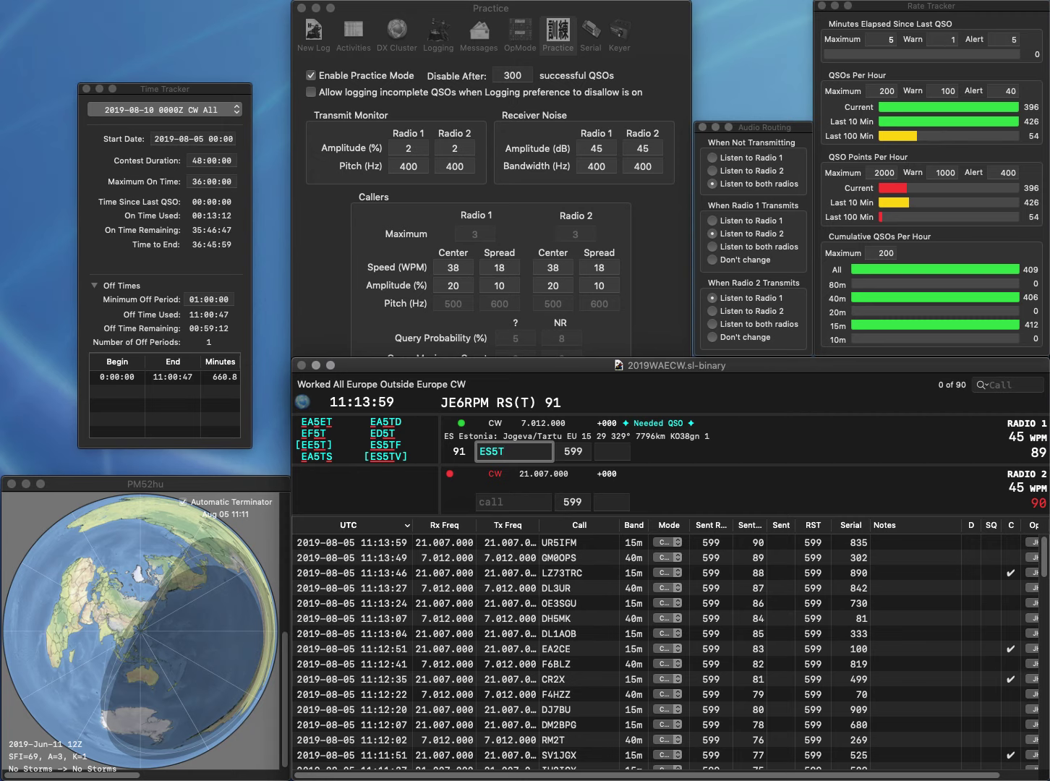
key(Left)
key(Left)
key(BackSpace)
text(E)
key(Return)
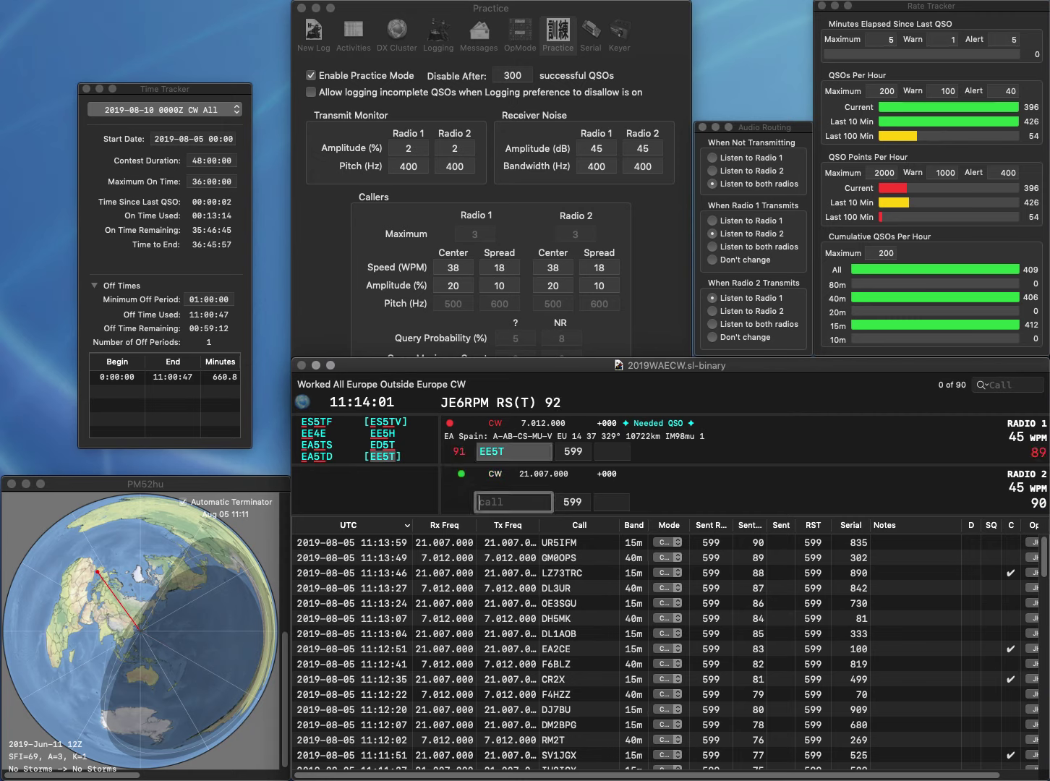
text(DF0SX)
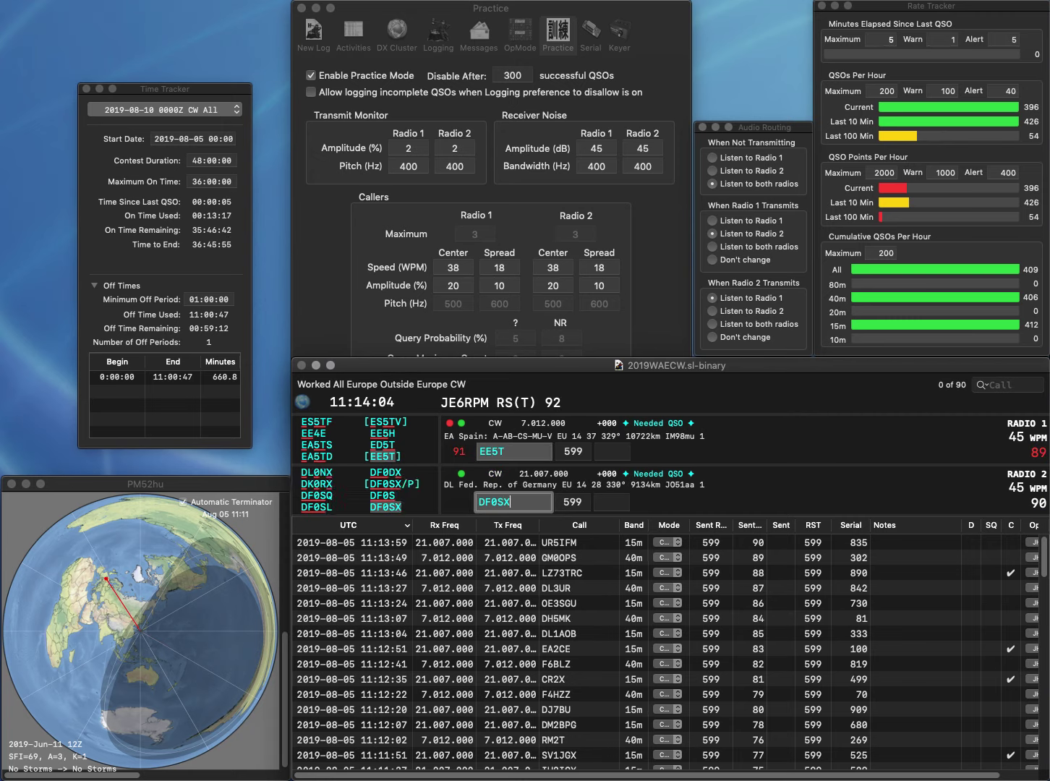
key(Return)
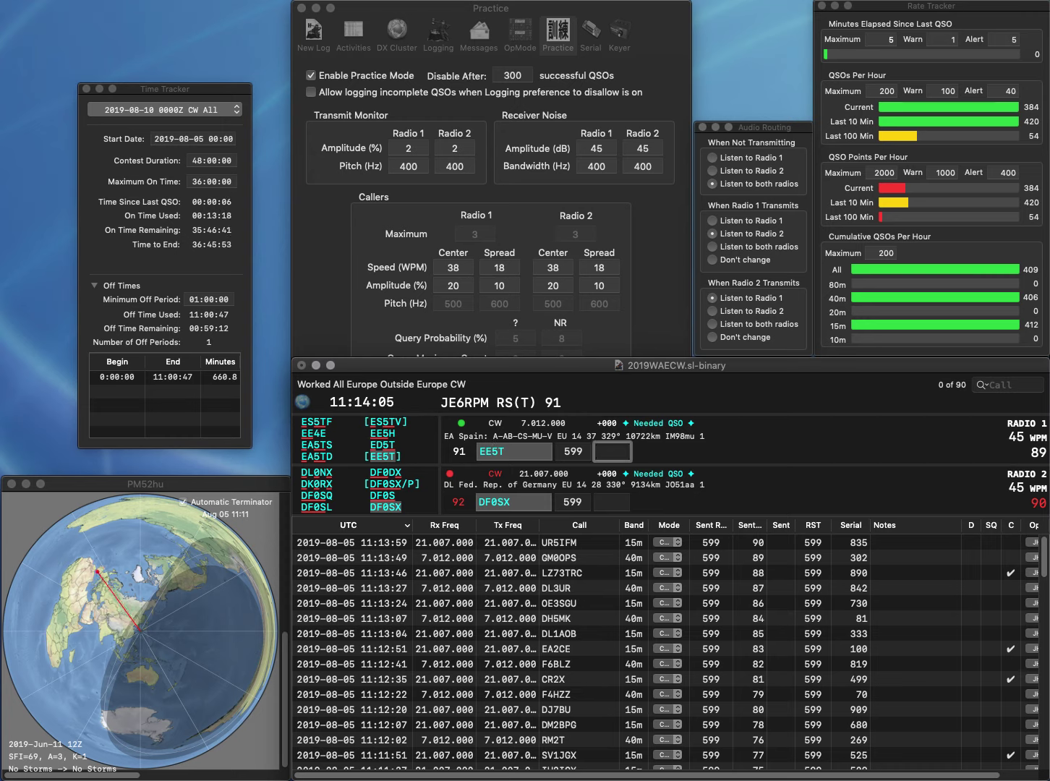
text(157)
key(Return)
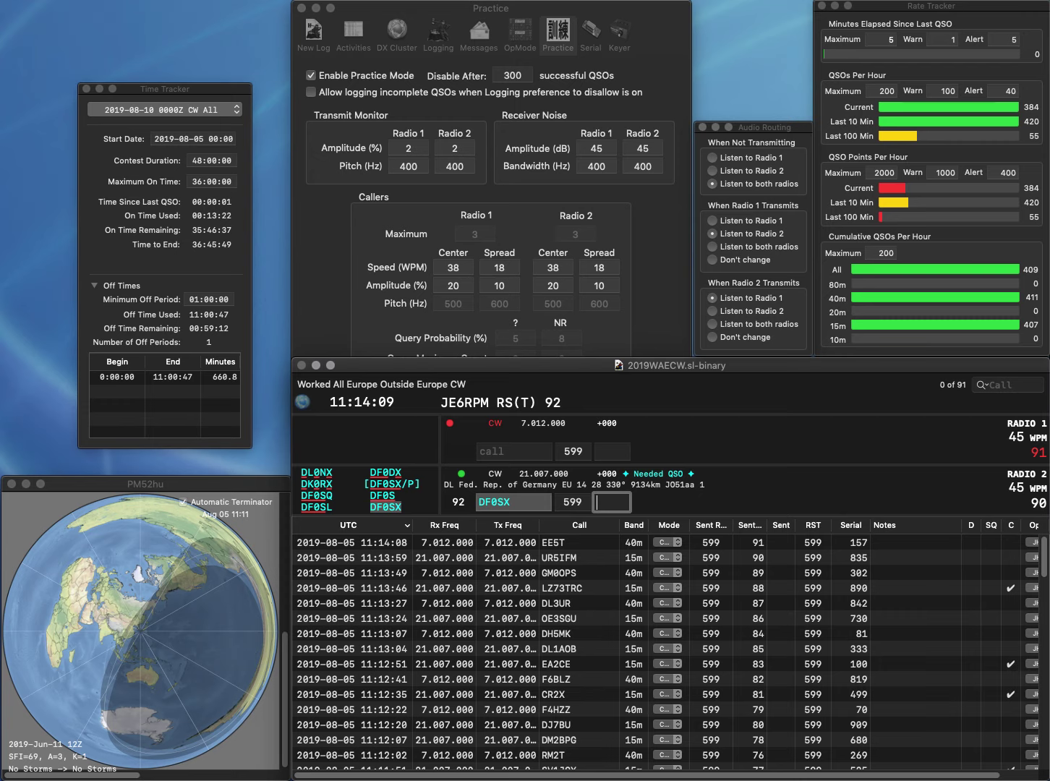
Log DF0SX on Radio 2 with received serial 745 and send the exchange to the partial call 2XT on Radio 1
text(745)
key(Return)
text(2XT)
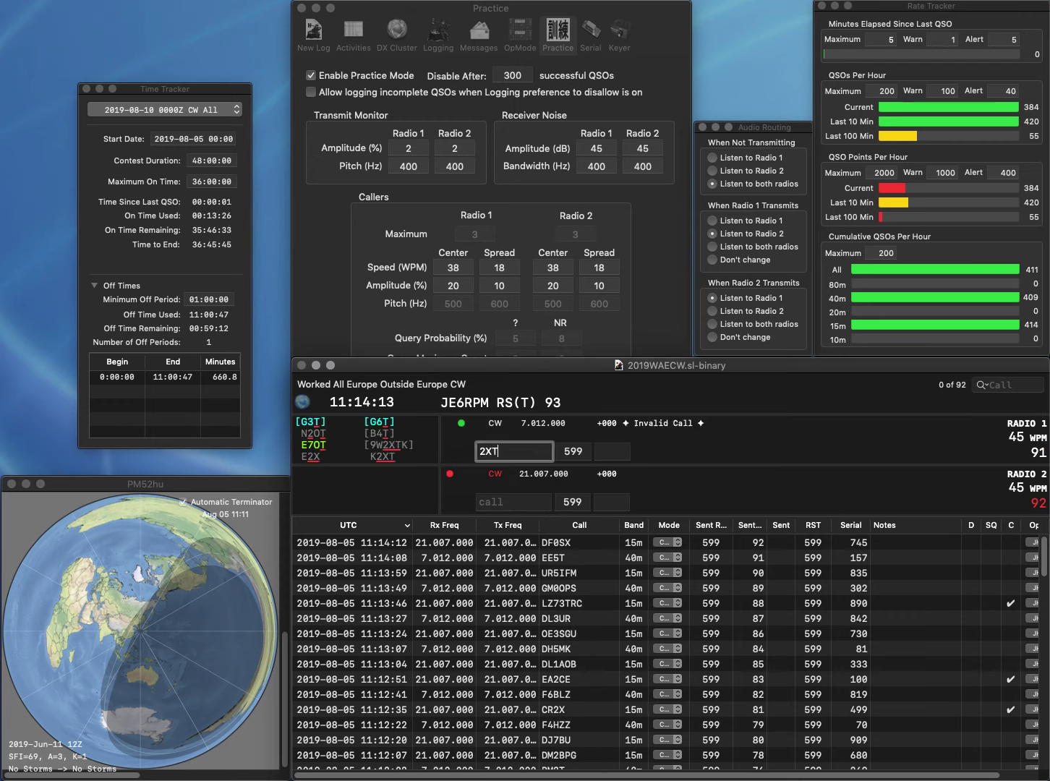
key(Return)
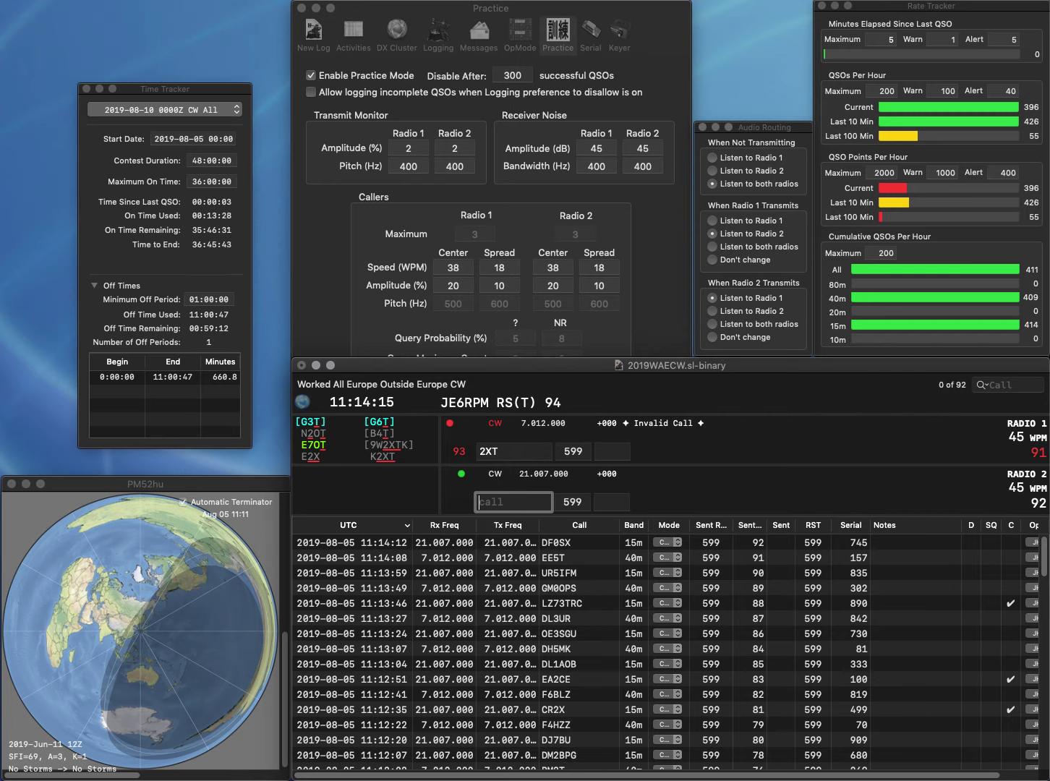
text(HG8C)
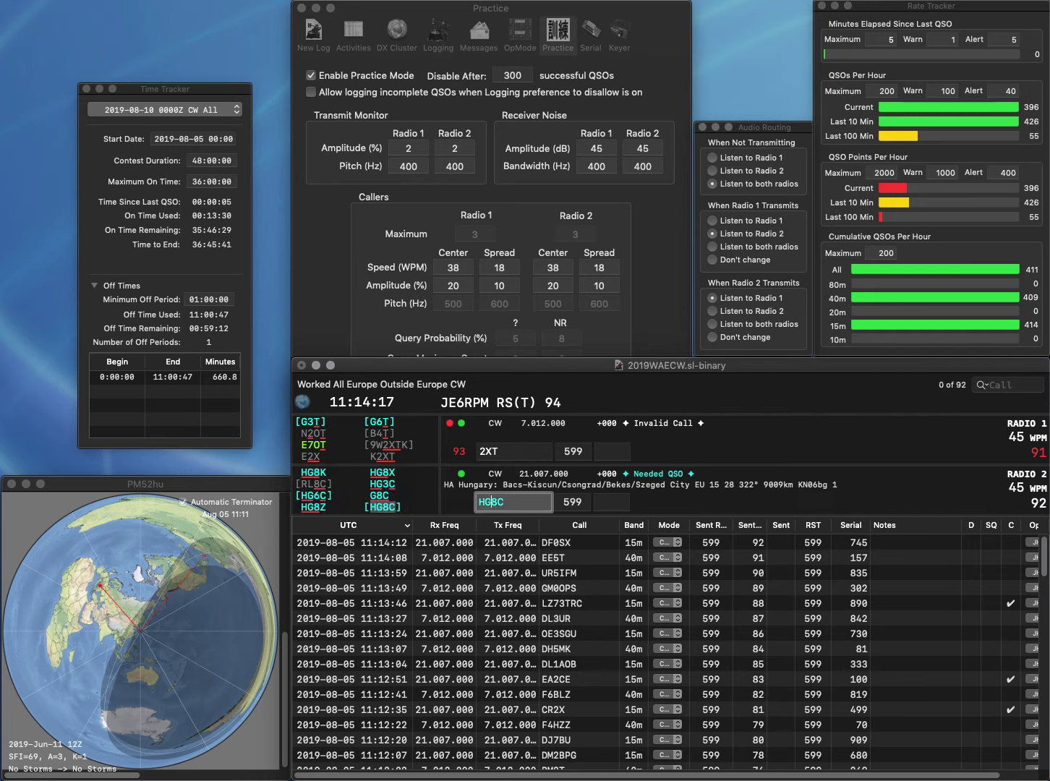
key(Return)
text(DJ)
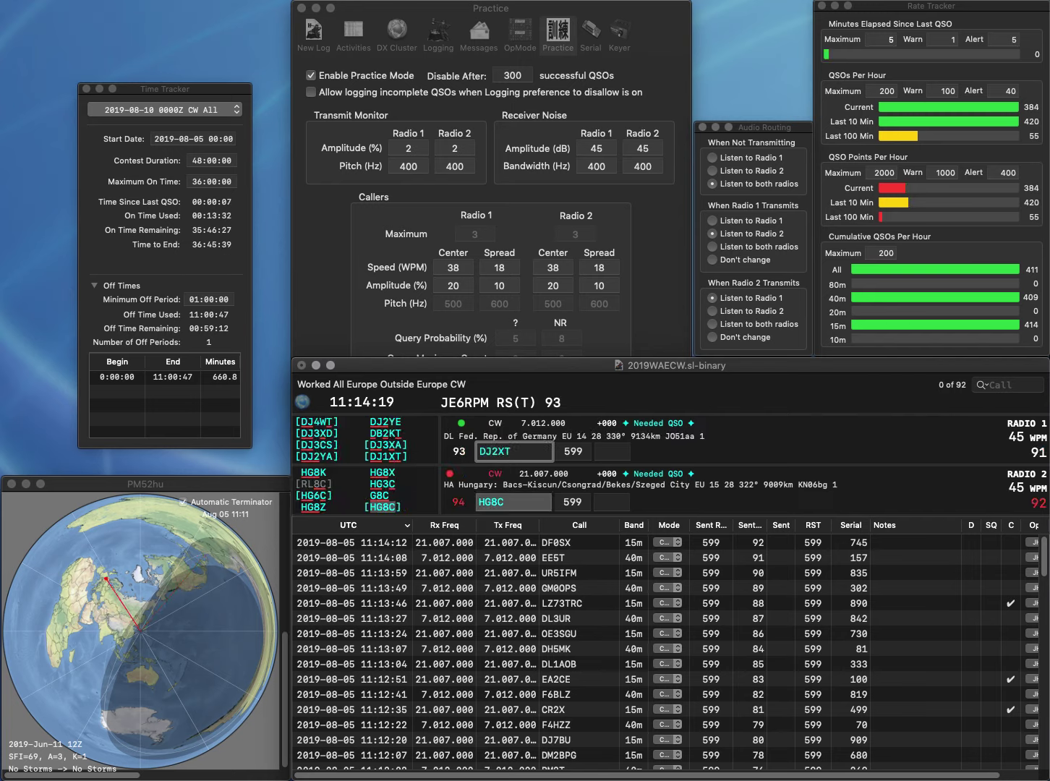
key(Delete)
text(1)
key(Return)
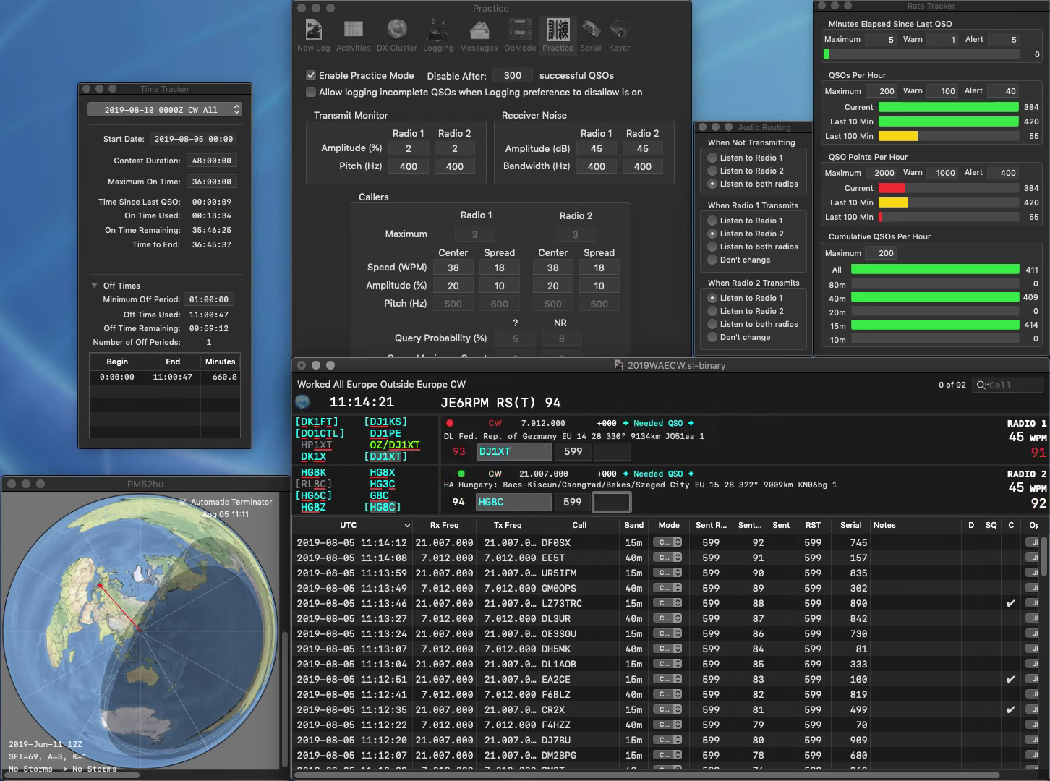
Log HG8C on Radio 2 with received serial 914 and DJ1XT on Radio 1 with received serial 550
text(914)
key(Return)
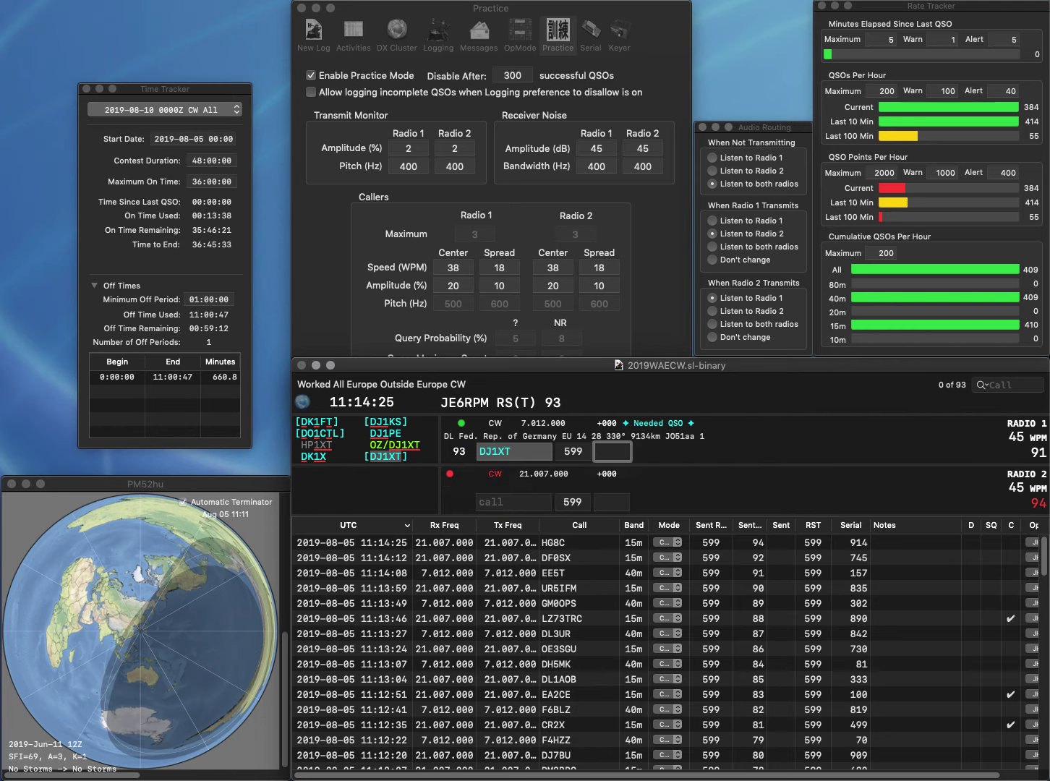
text(550)
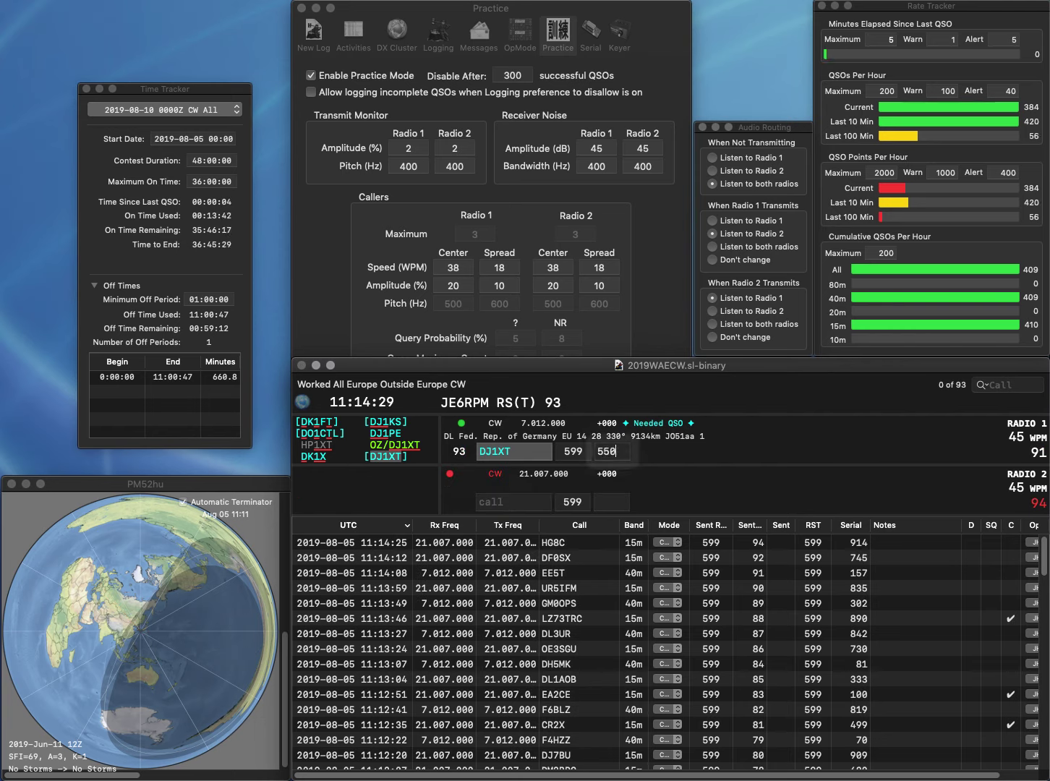
text(IU)
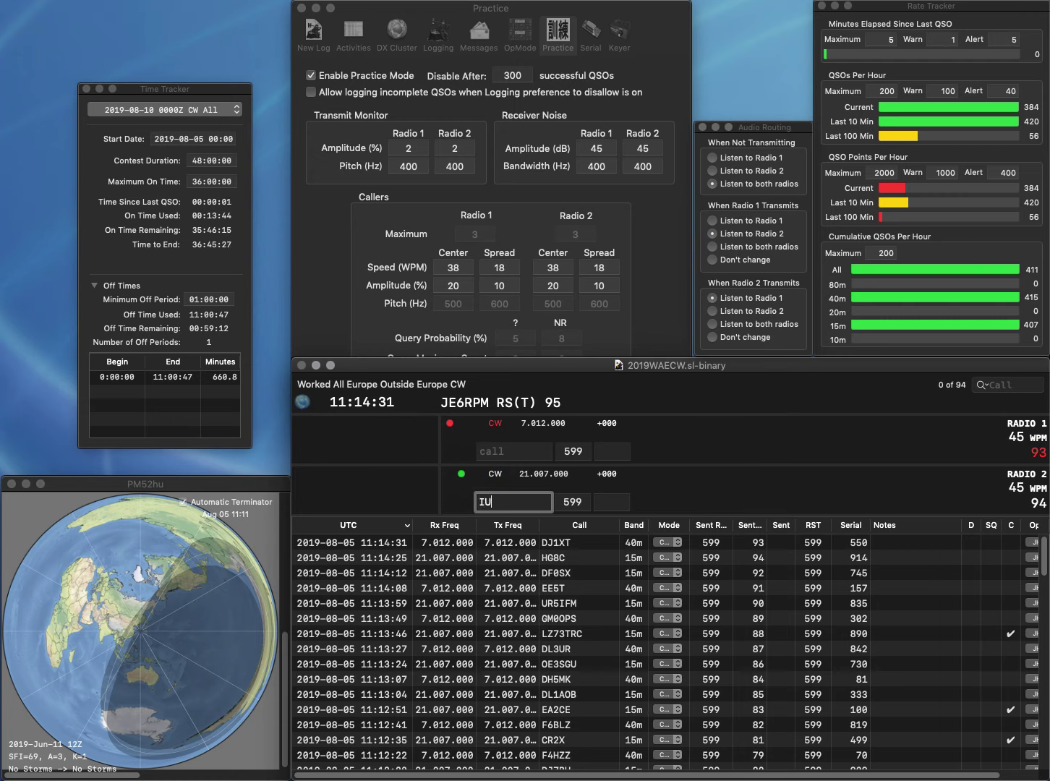
text(2BEE)
key(Return)
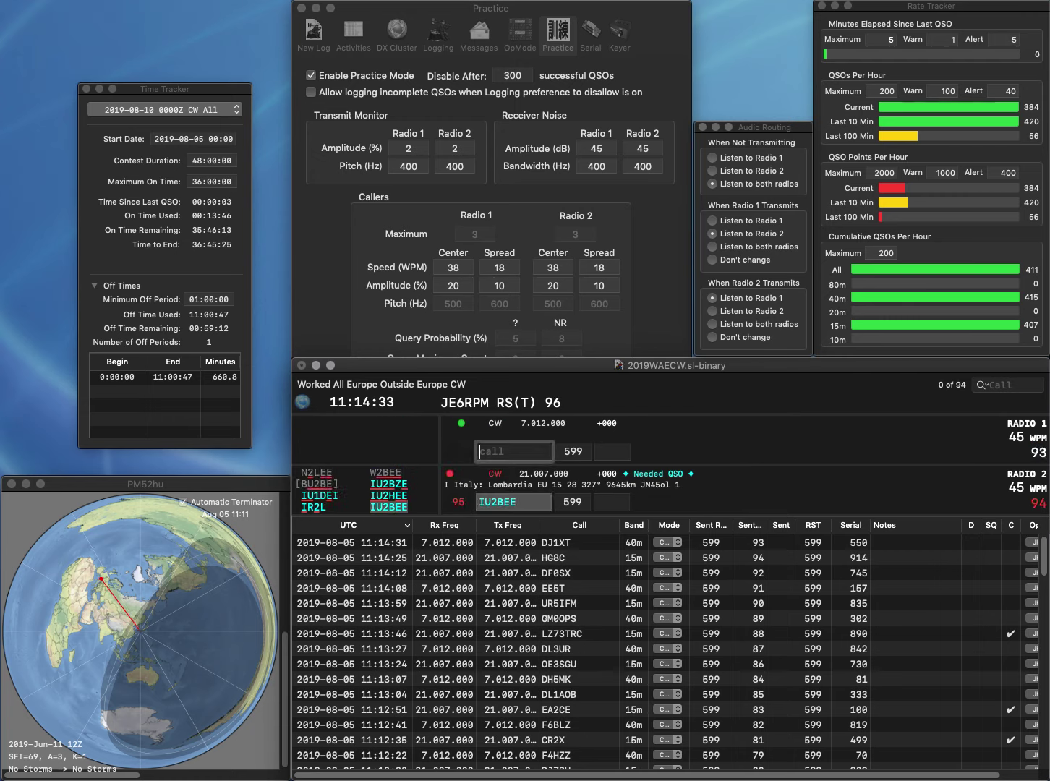
text(OH2)
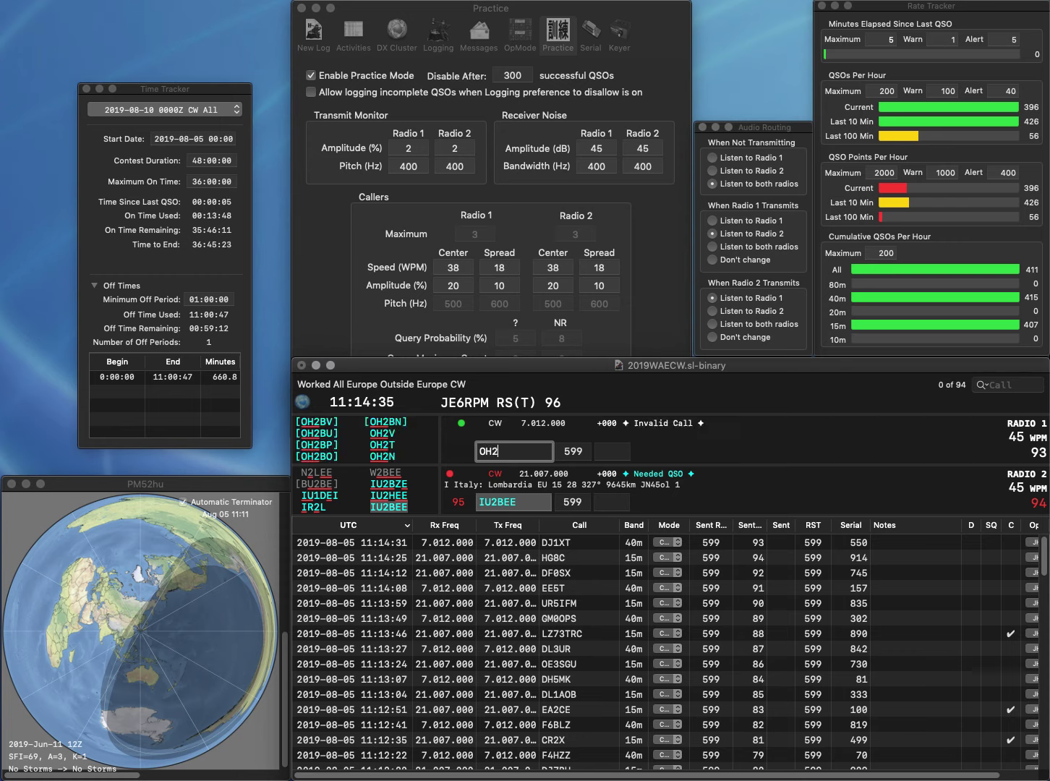
text(BBT)
key(Return)
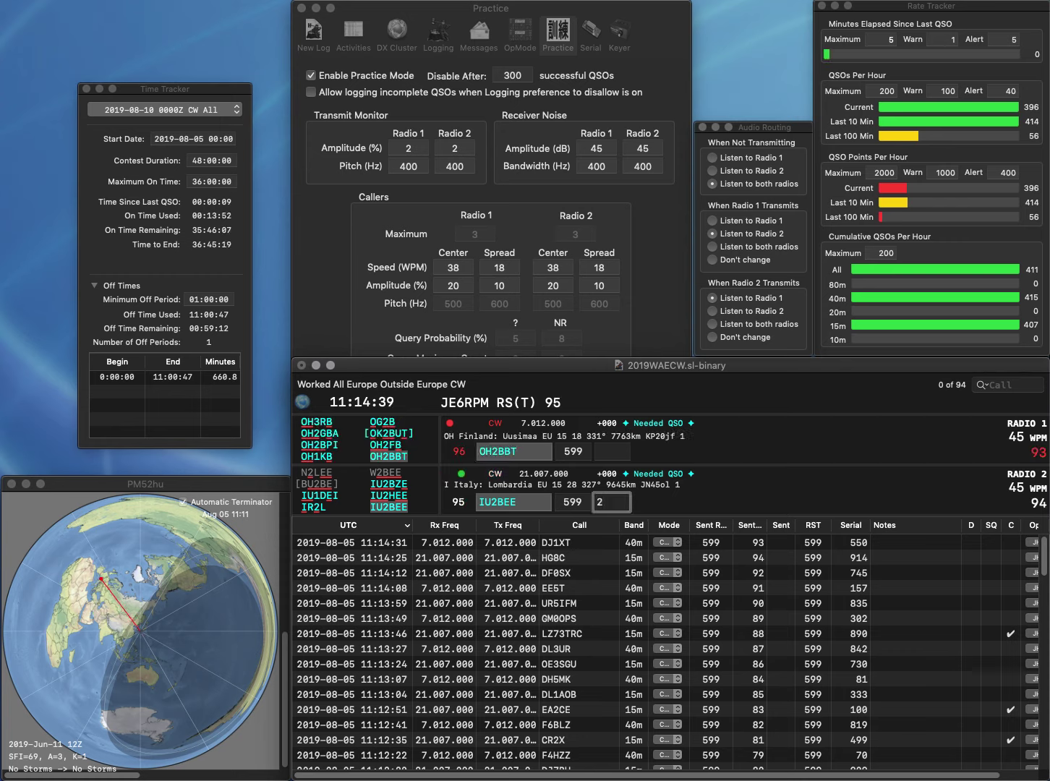
text(0)
key(Return)
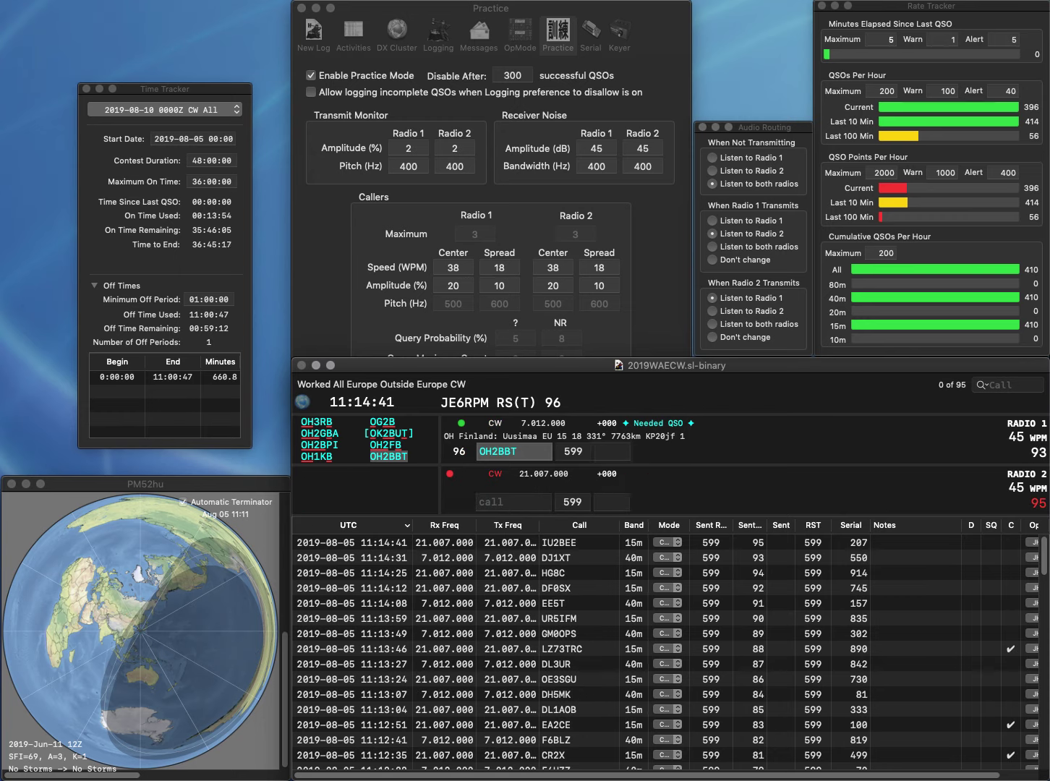
text(477)
key(Return)
text(G2AA)
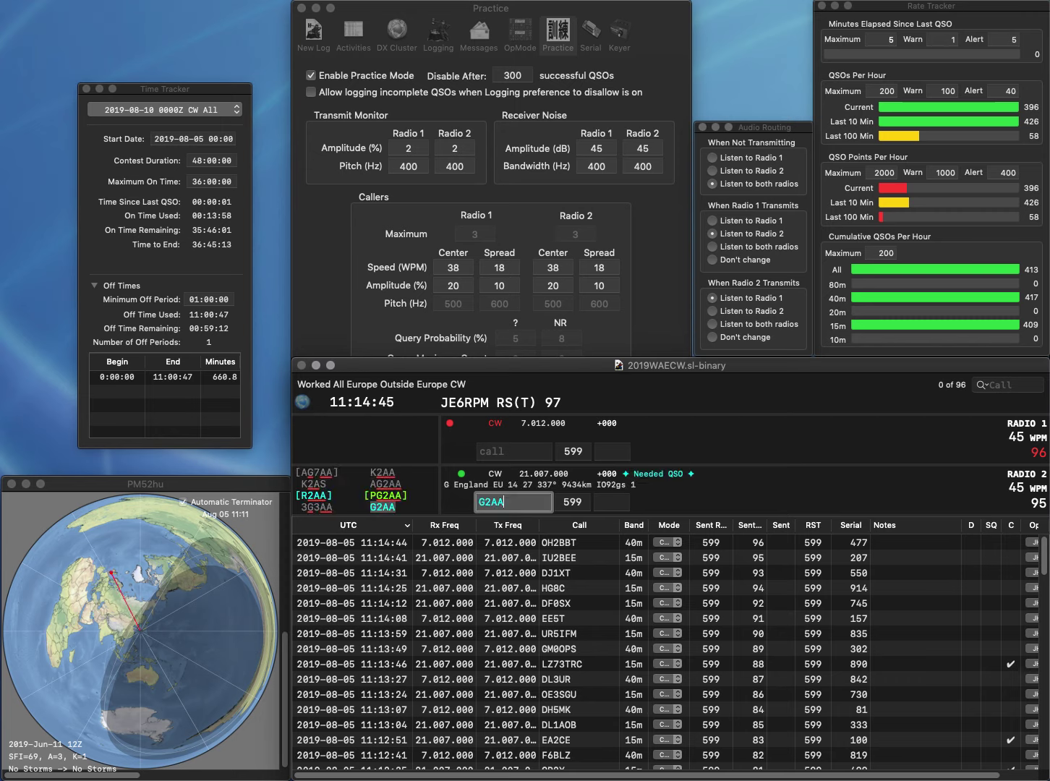
key(Return)
text(DL)
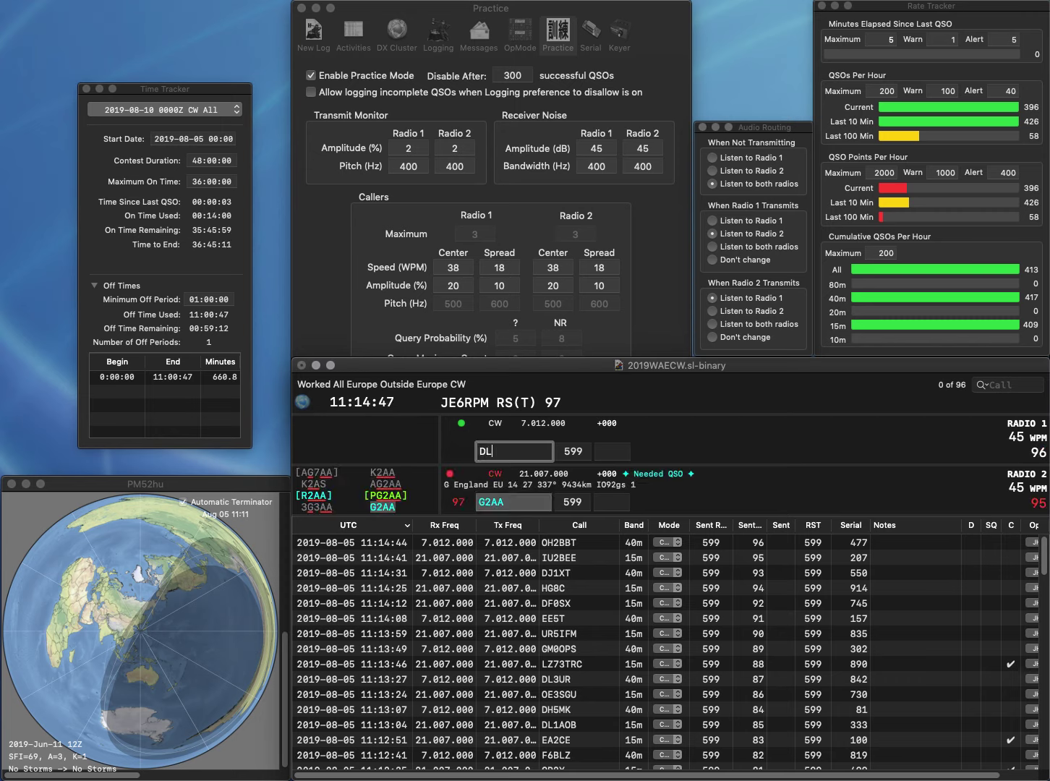
text(8VMM)
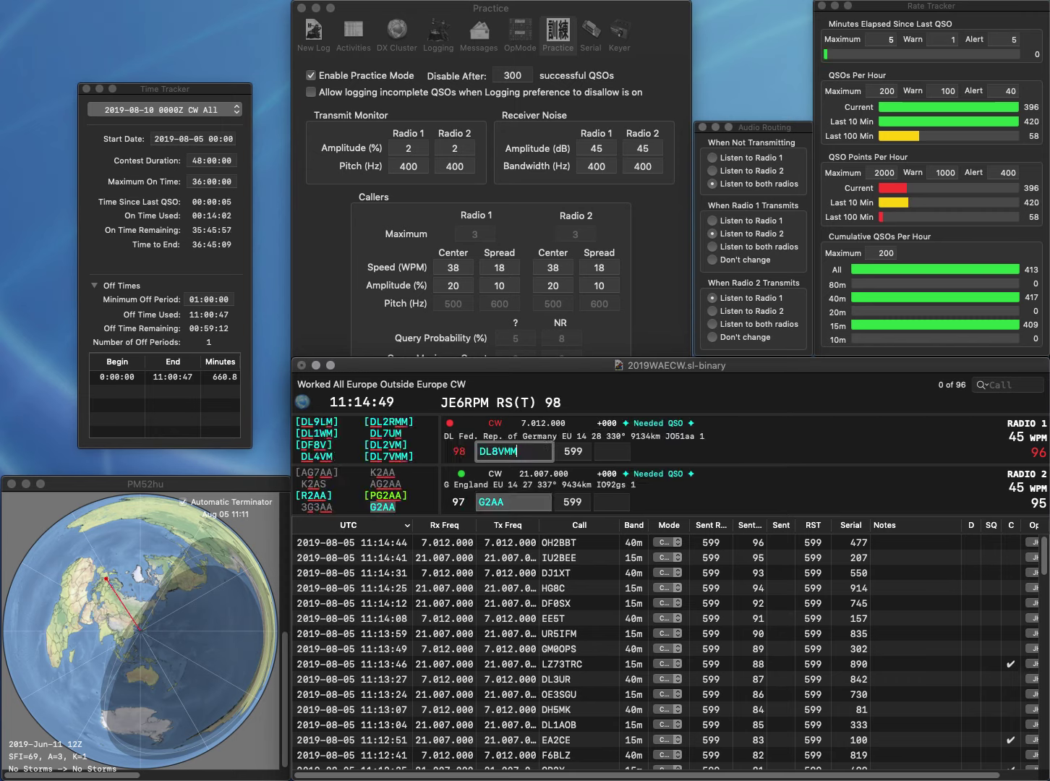
key(Return)
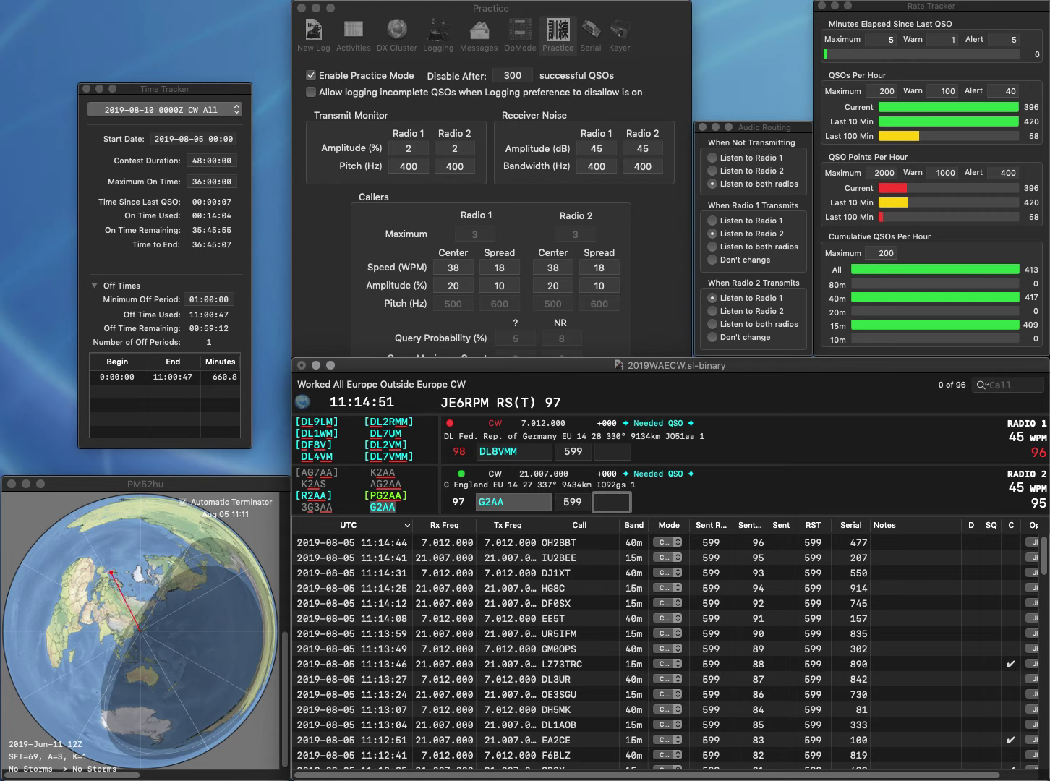
text(8)
key(Return)
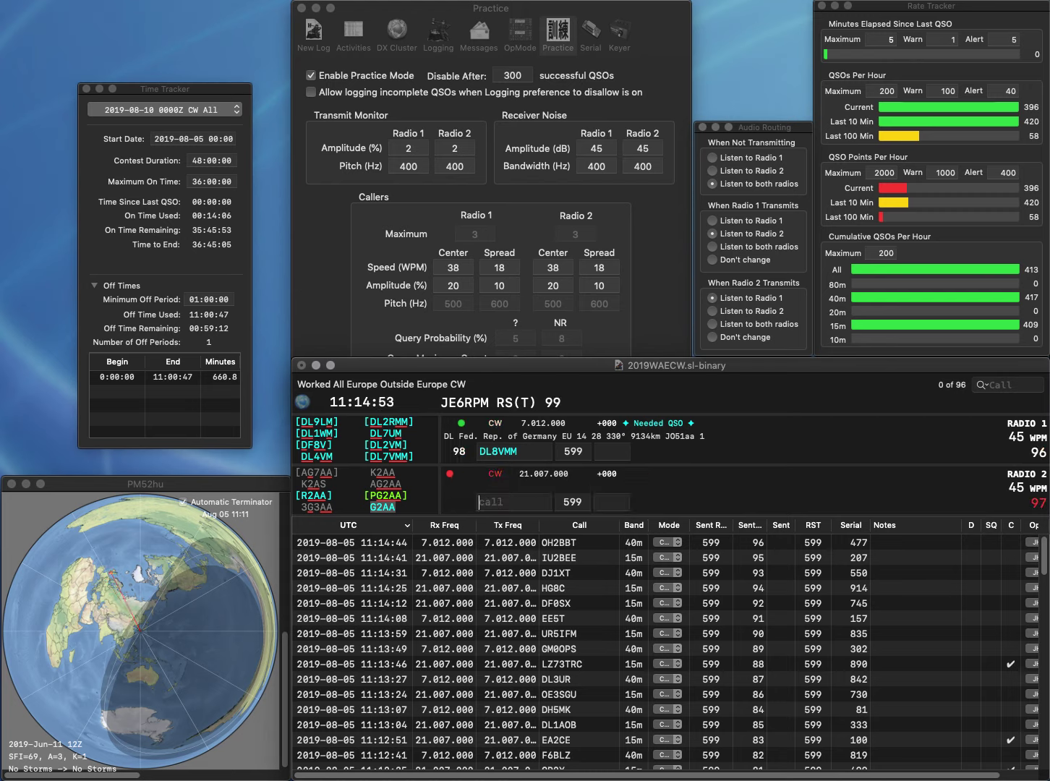
key(Left)
key(Left)
key(Left)
key(BackSpace)
text(7)
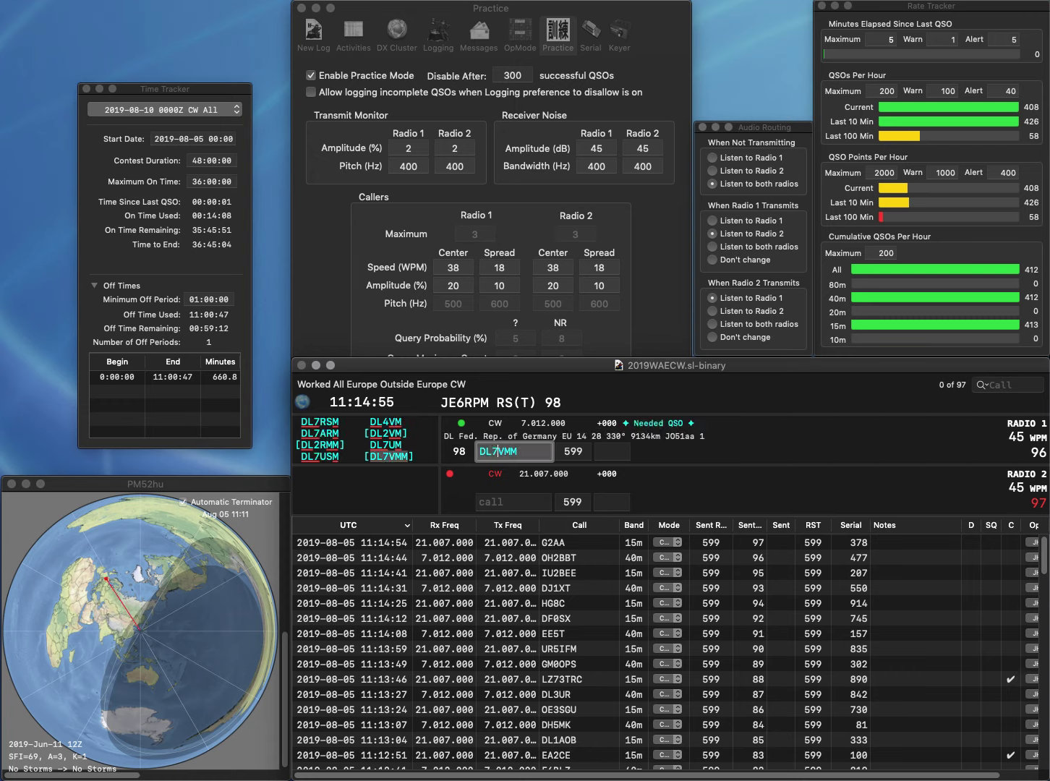
key(Return)
text(EA7GX)
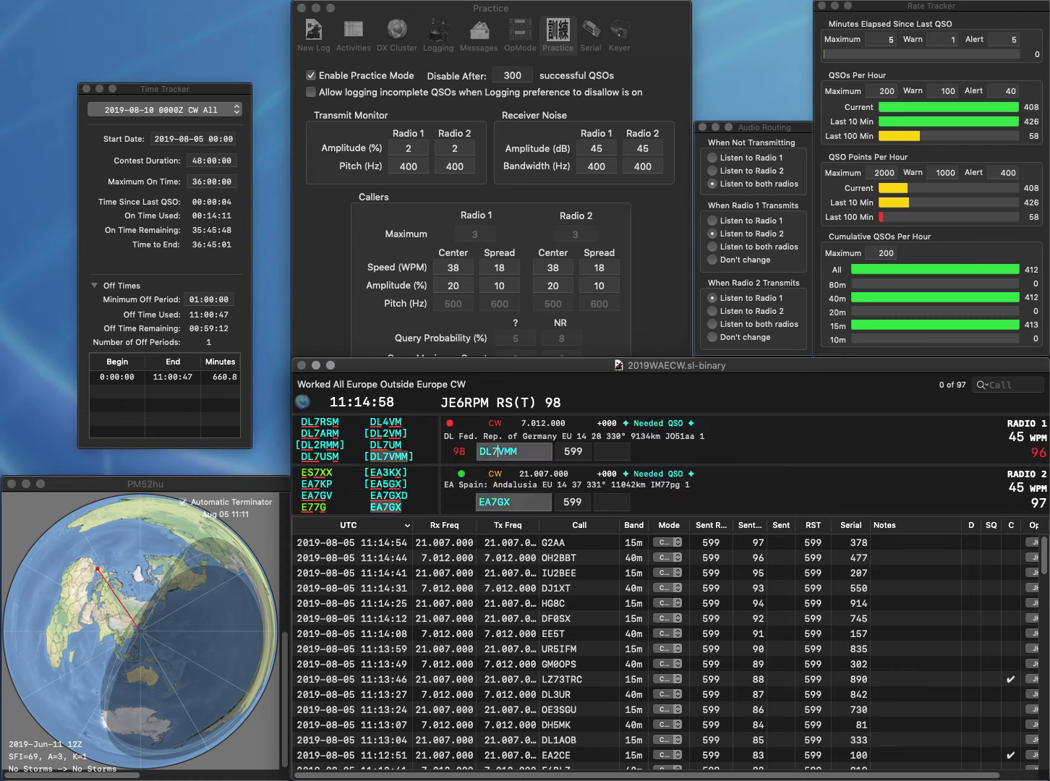
key(Return)
text(2)
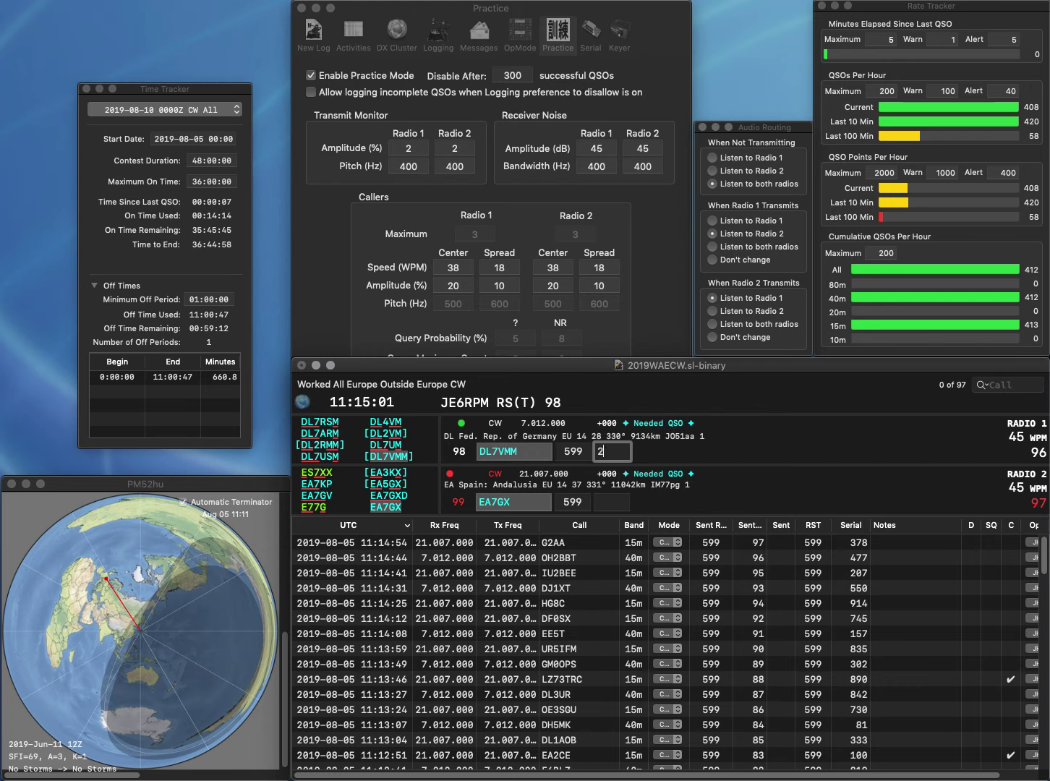
text(46)
key(Return)
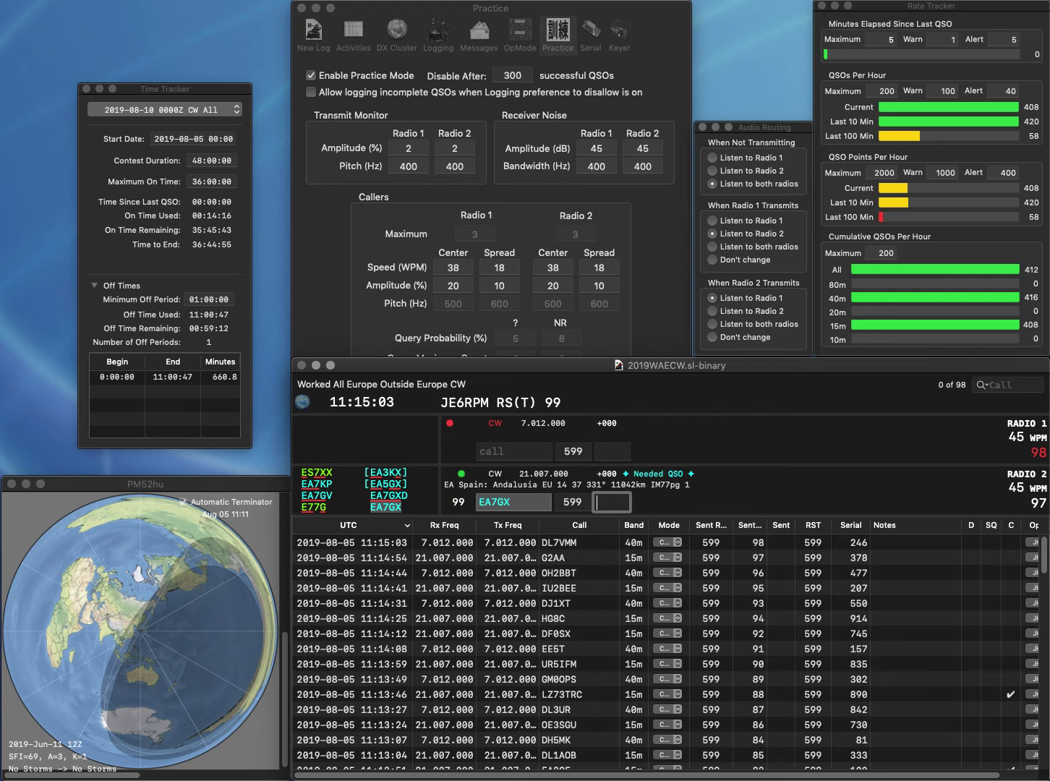
Log EA7GX on Radio 2 with received serial 300
text(300)
key(Return)
text(TNMOK1)
key(Return)
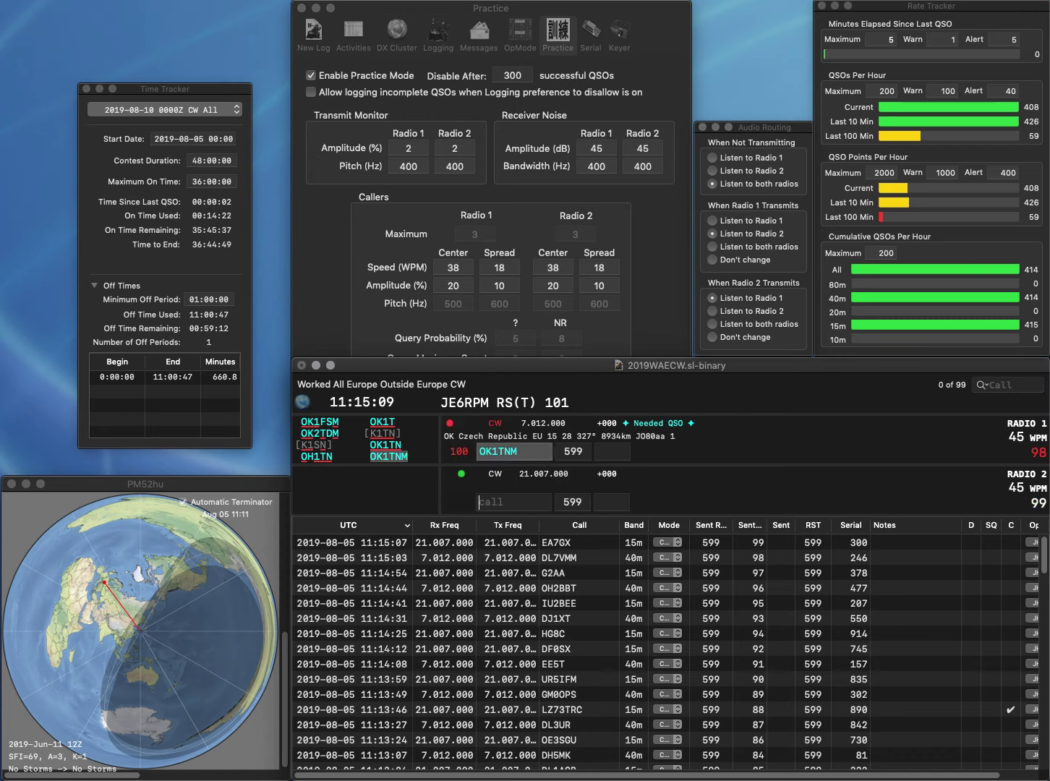
text(R7K)
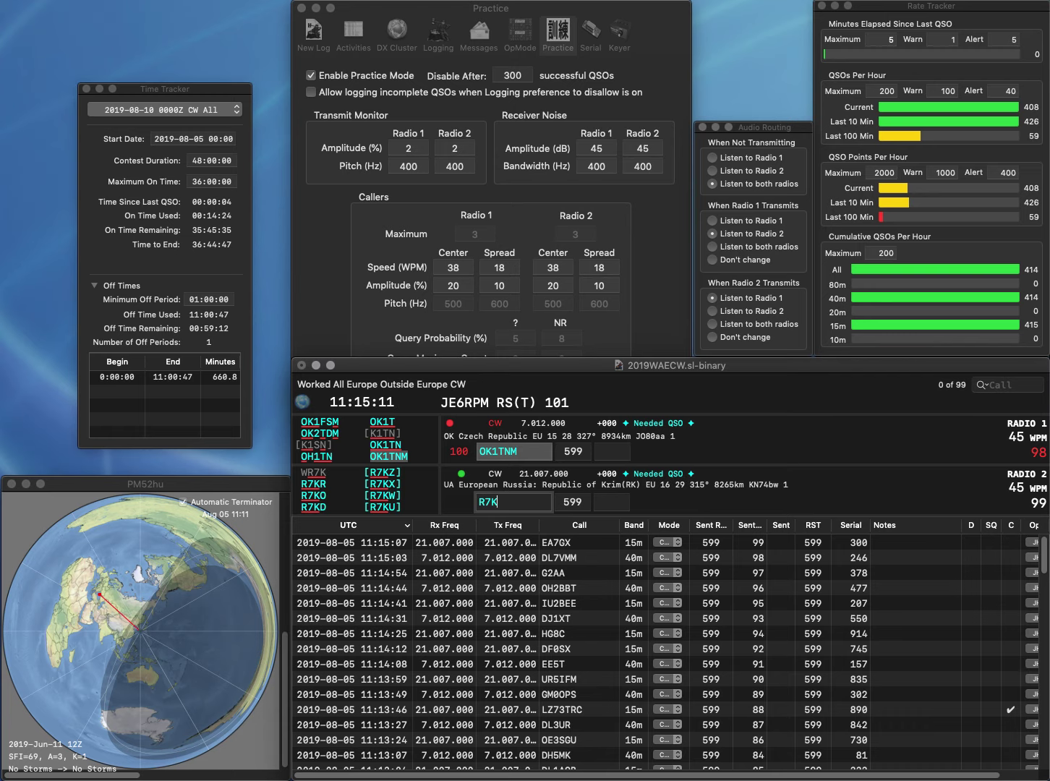
text(O)
key(Return)
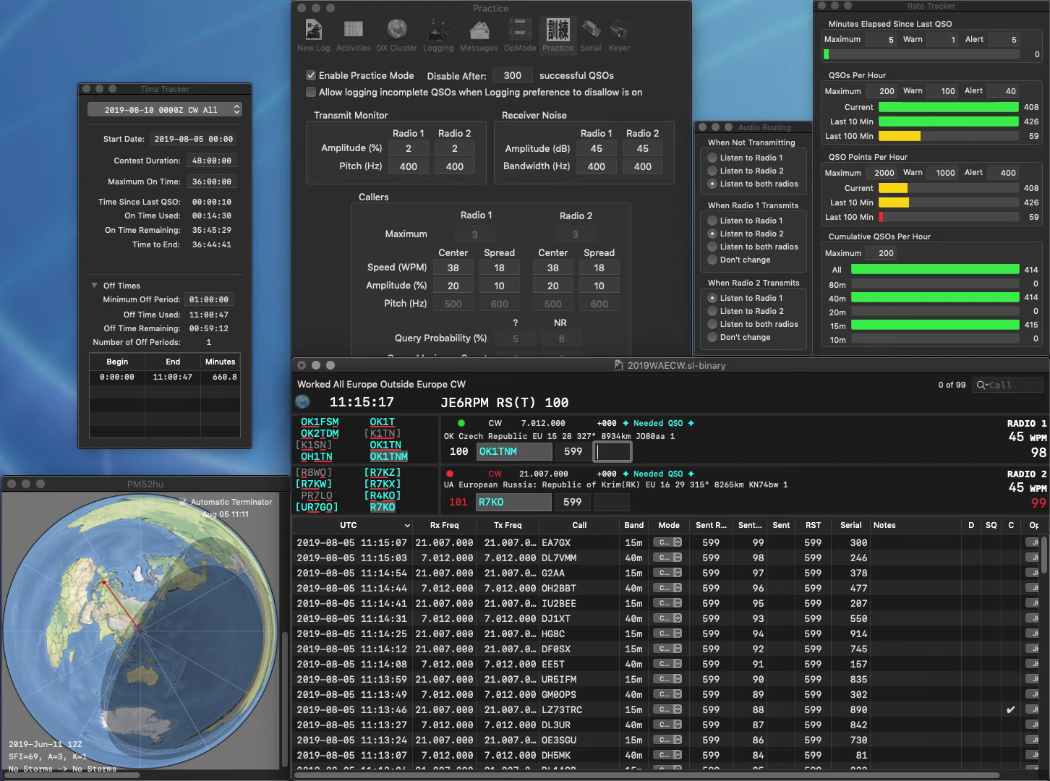
text(467)
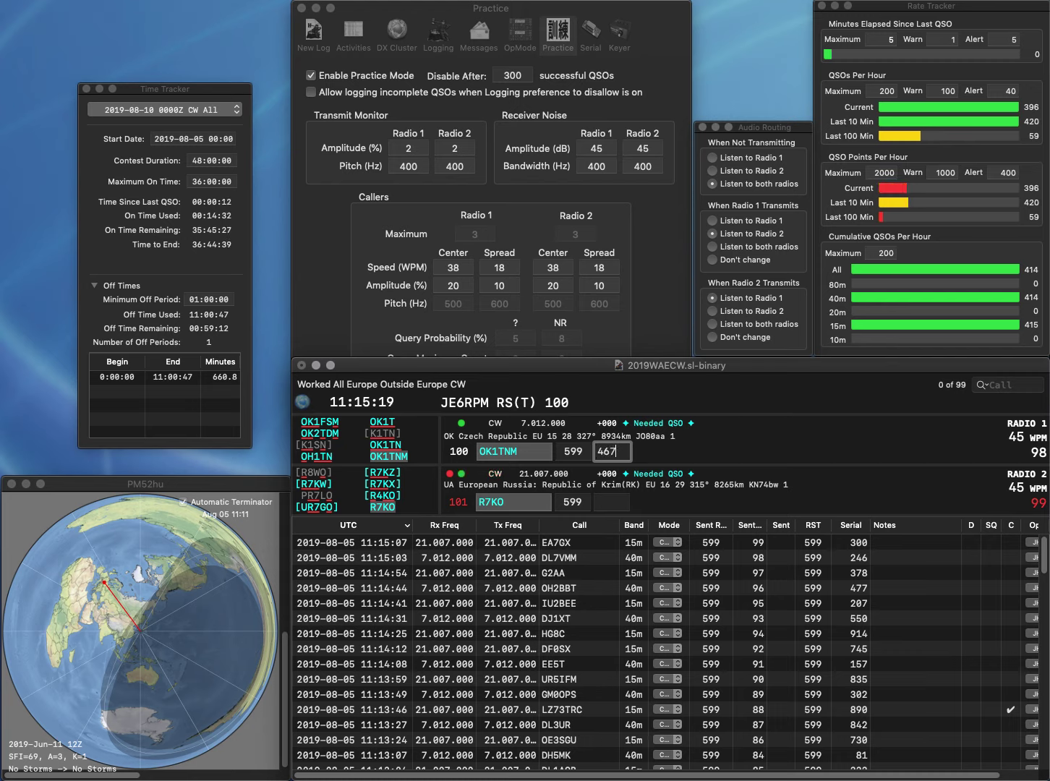
key(Return)
text(69)
key(Return)
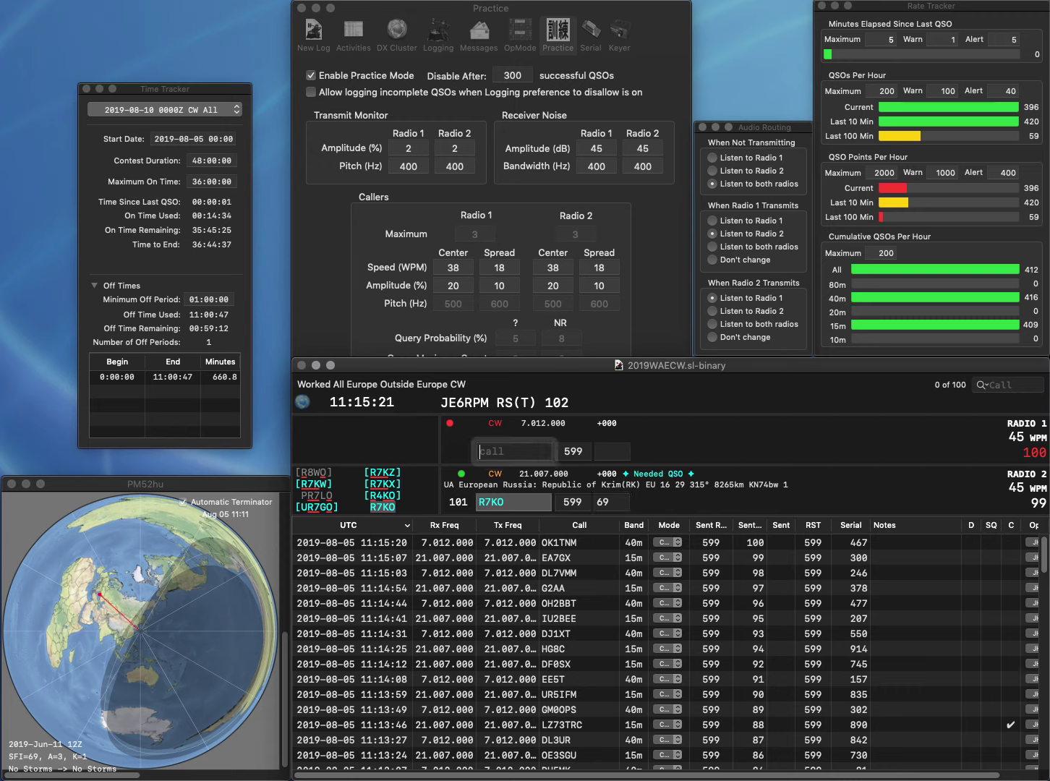
text(DB6NT)
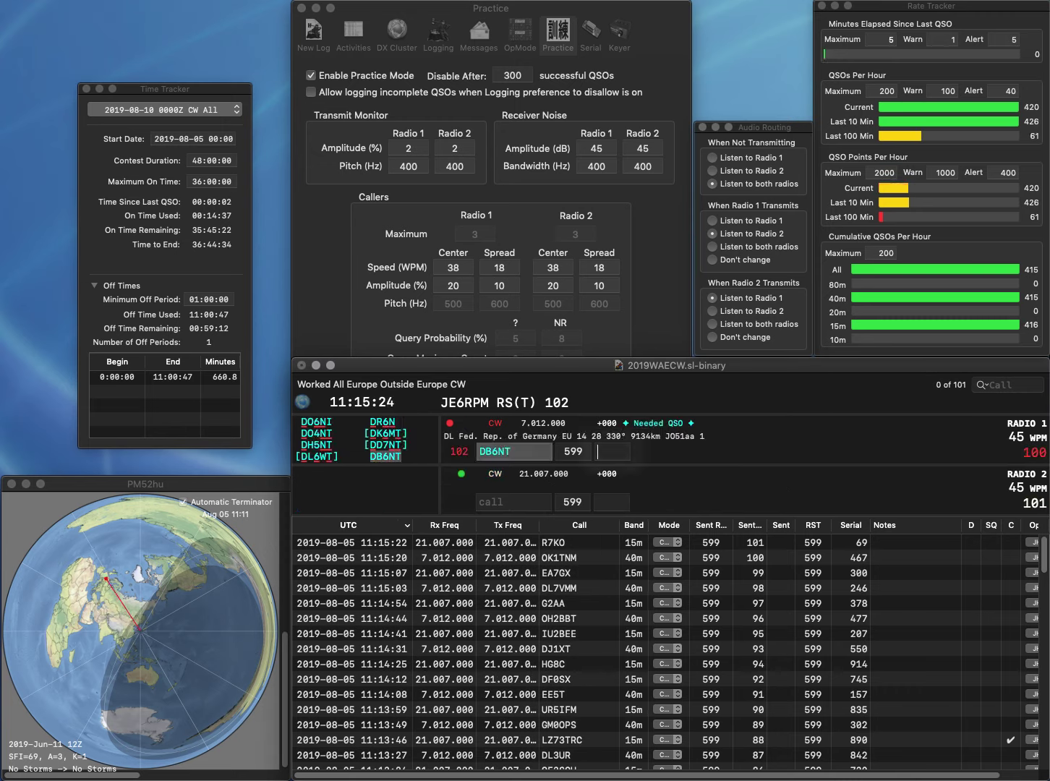
key(Return)
text(RJ1O)
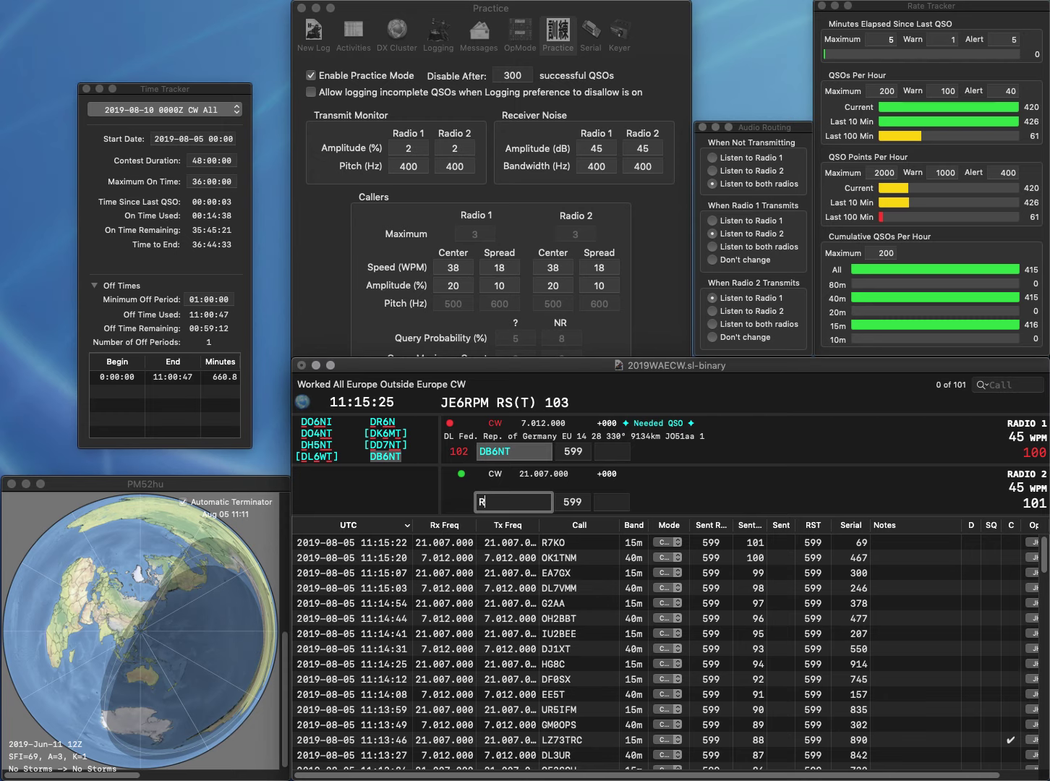
key(space)
key(Return)
key(space)
key(space)
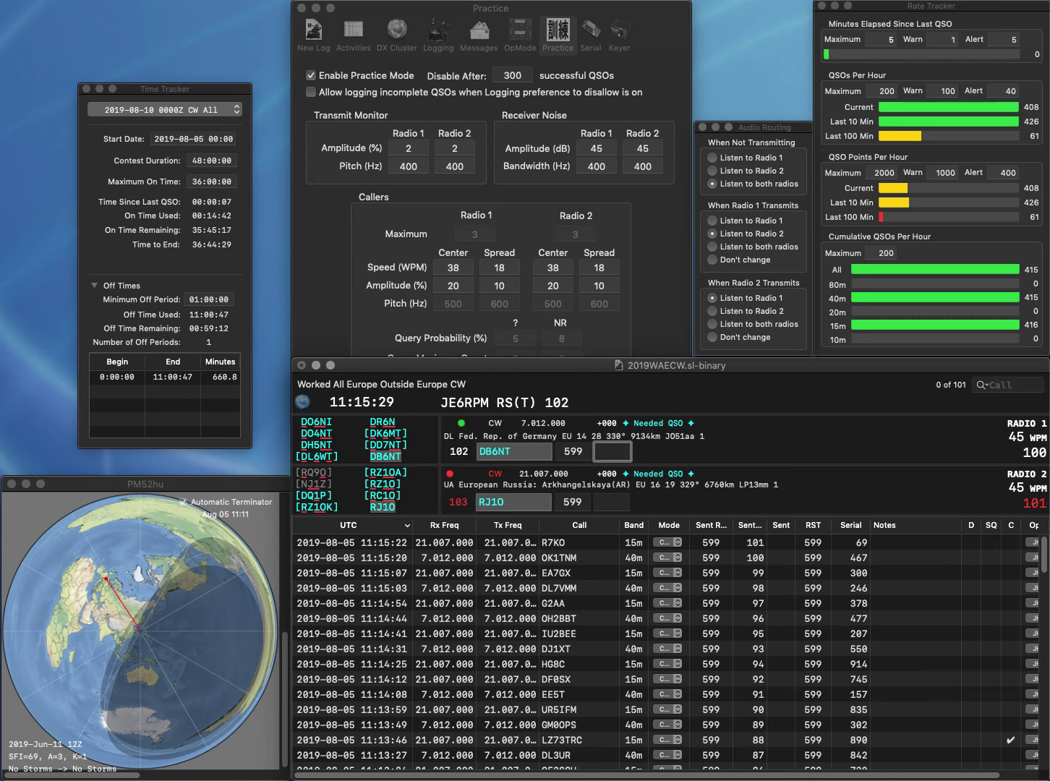
text(458)
key(grave)
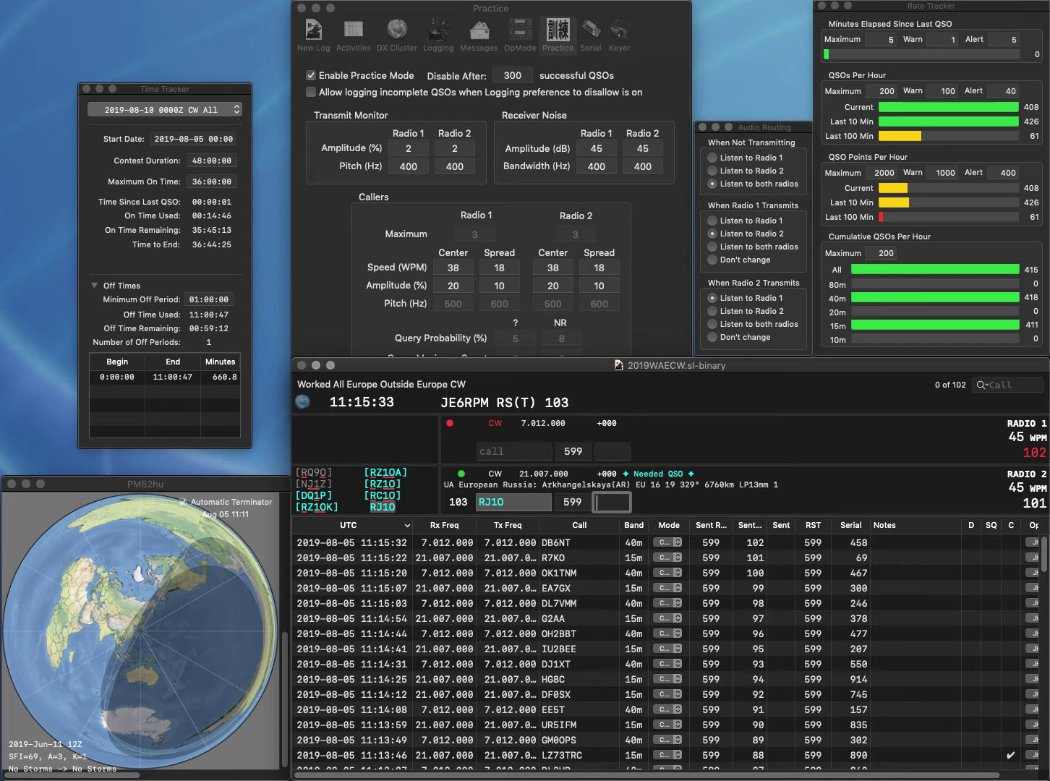
text(611)
key(Return)
Enter the callers R8FF/8 on Radio 1 and CU2CE on Radio 2, sending each its exchange
text(R8FF/8)
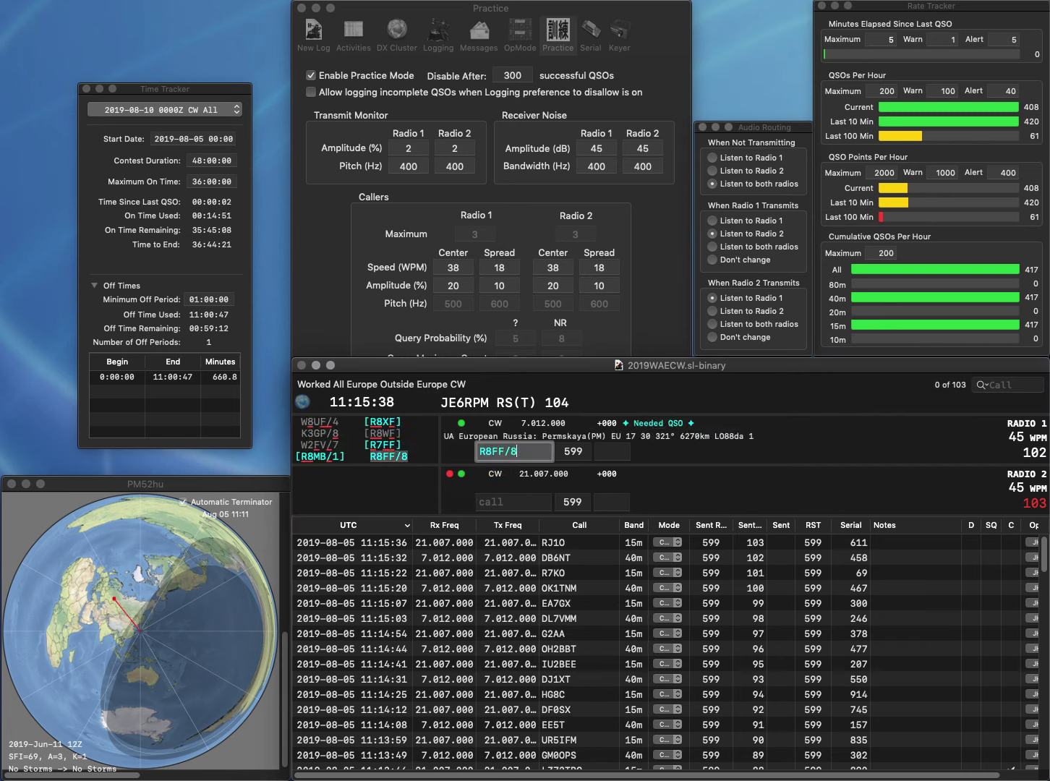
key(Return)
text(2CE)
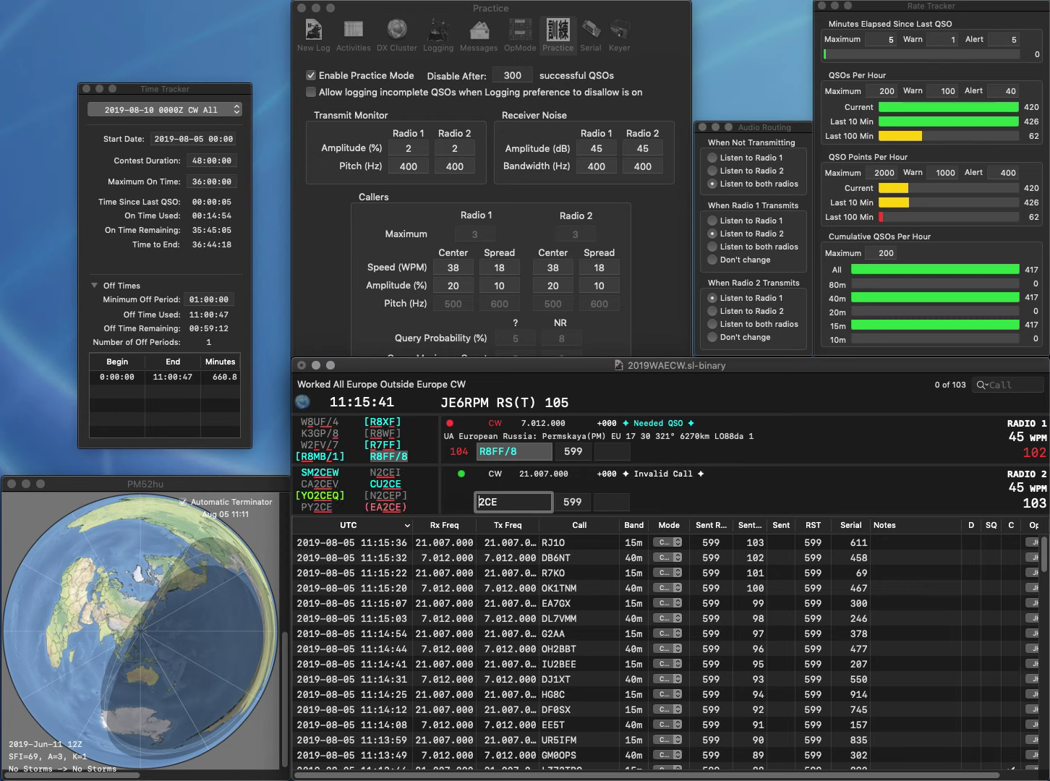
text(CU)
key(Return)
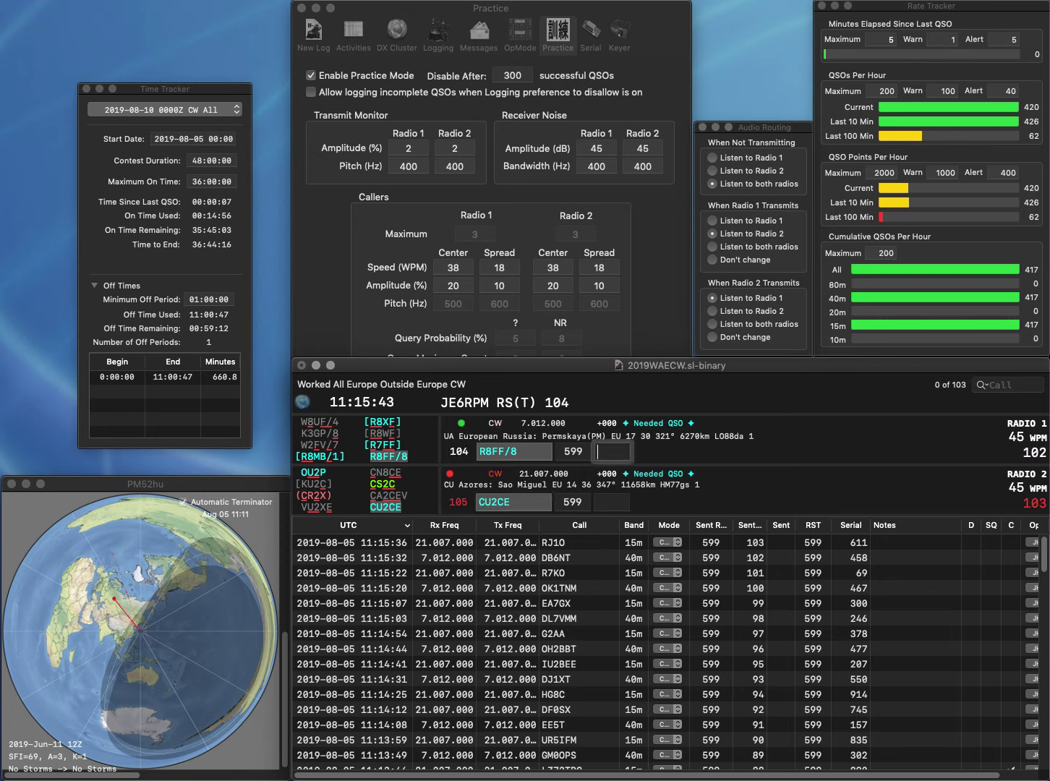
Log R8FF/8 on Radio 1 with received serial 420 and CU2CE on Radio 2 with received serial 194
text(420)
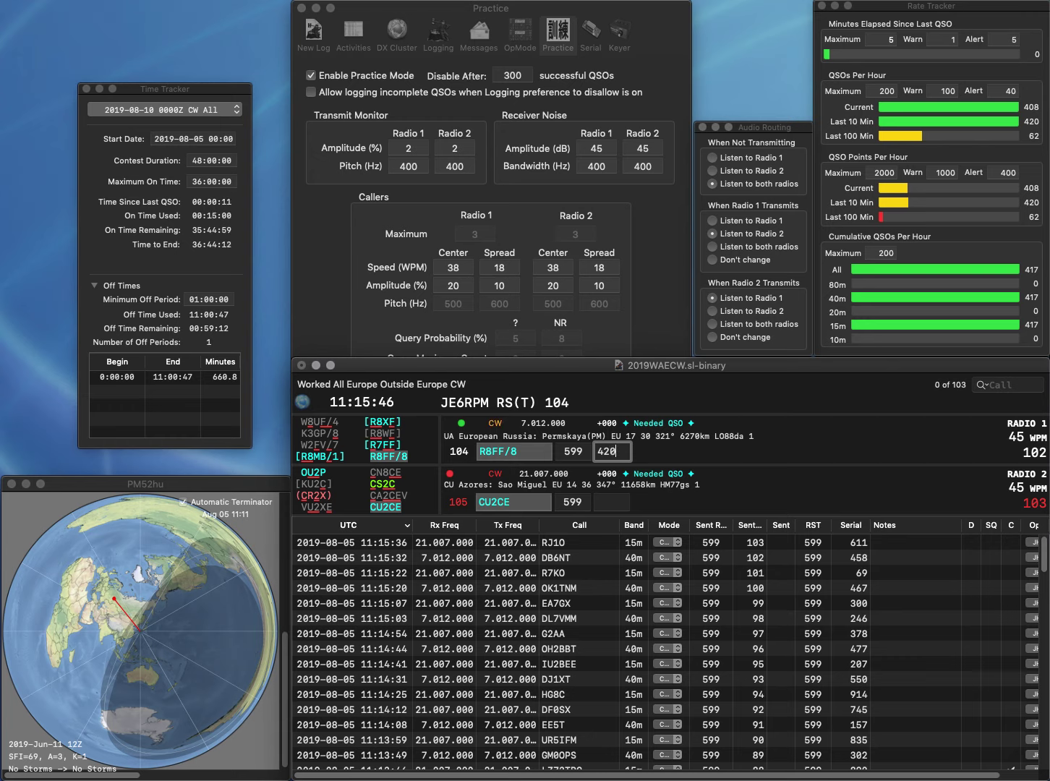
key(Return)
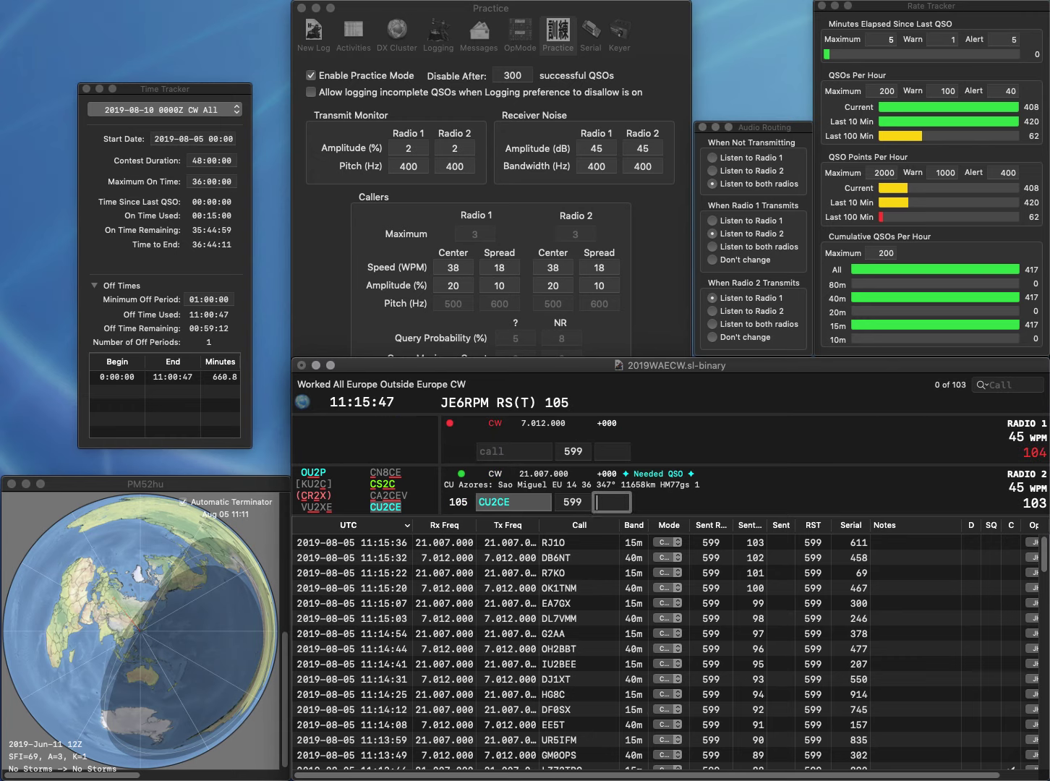
text(194)
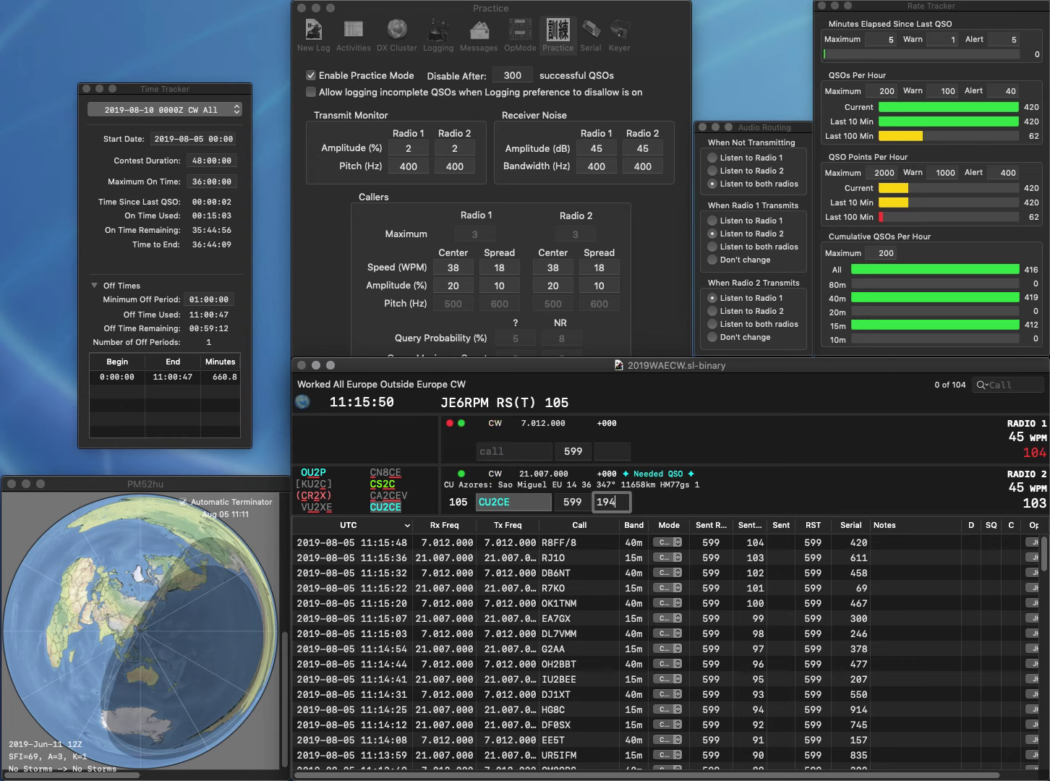
key(Return)
Answer the partial call 0AI on Radio 1, and enter the caller PD1BHZ on Radio 2 and send its exchange
text(0AI)
key(Return)
text(RD1BHZ)
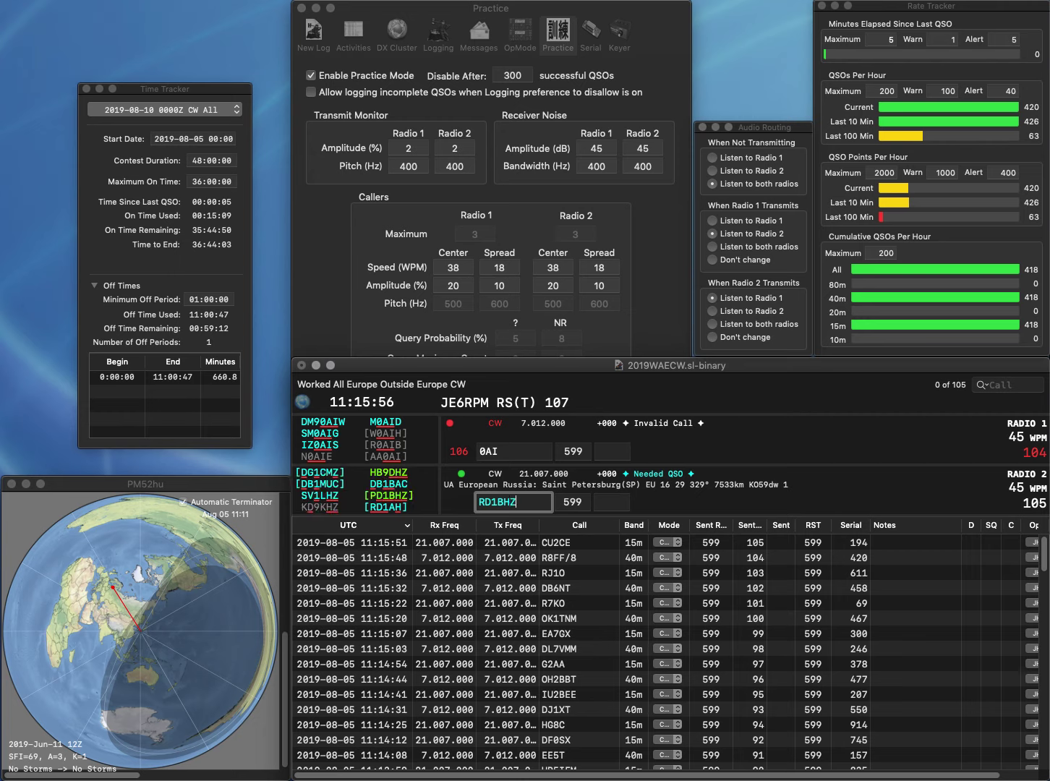
key(Home)
key(Delete)
text(P)
key(Return)
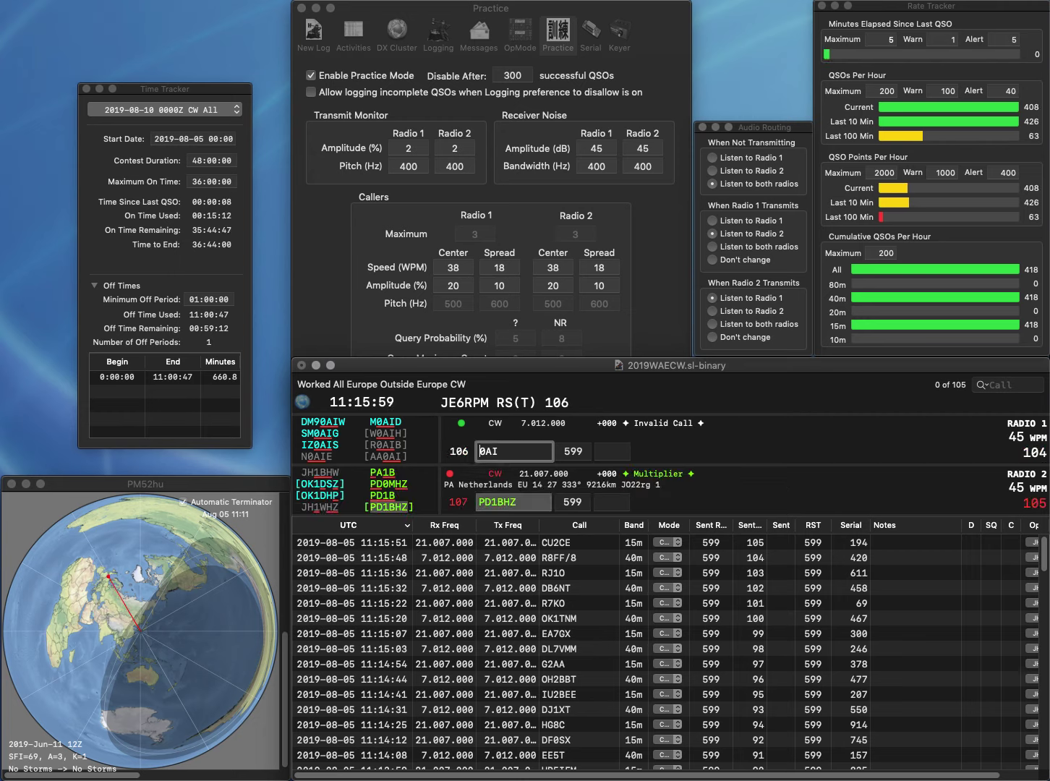
Correct the partial call on Radio 1 to SP9AI and send its exchange
key(Home)
text(SP9)
key(Delete)
key(Return)
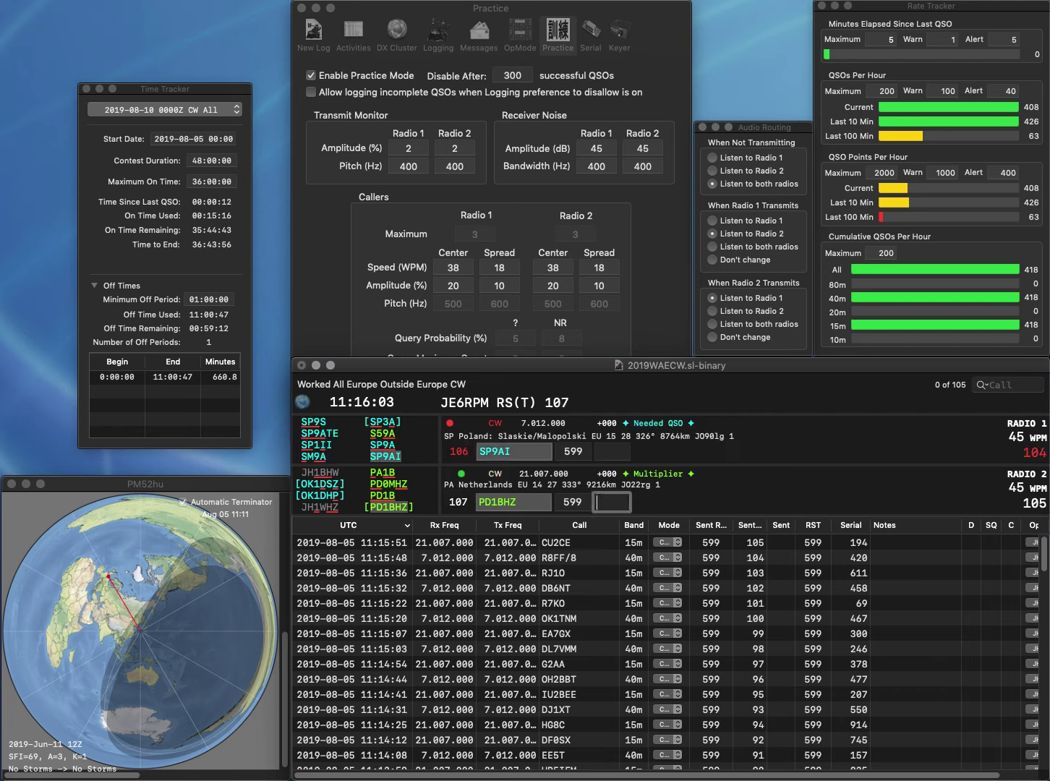
Log PD1BHZ on Radio 2 with received serial 207 and SP9AI on Radio 1 with received serial 304
text(207)
key(Return)
text(304)
key(Return)
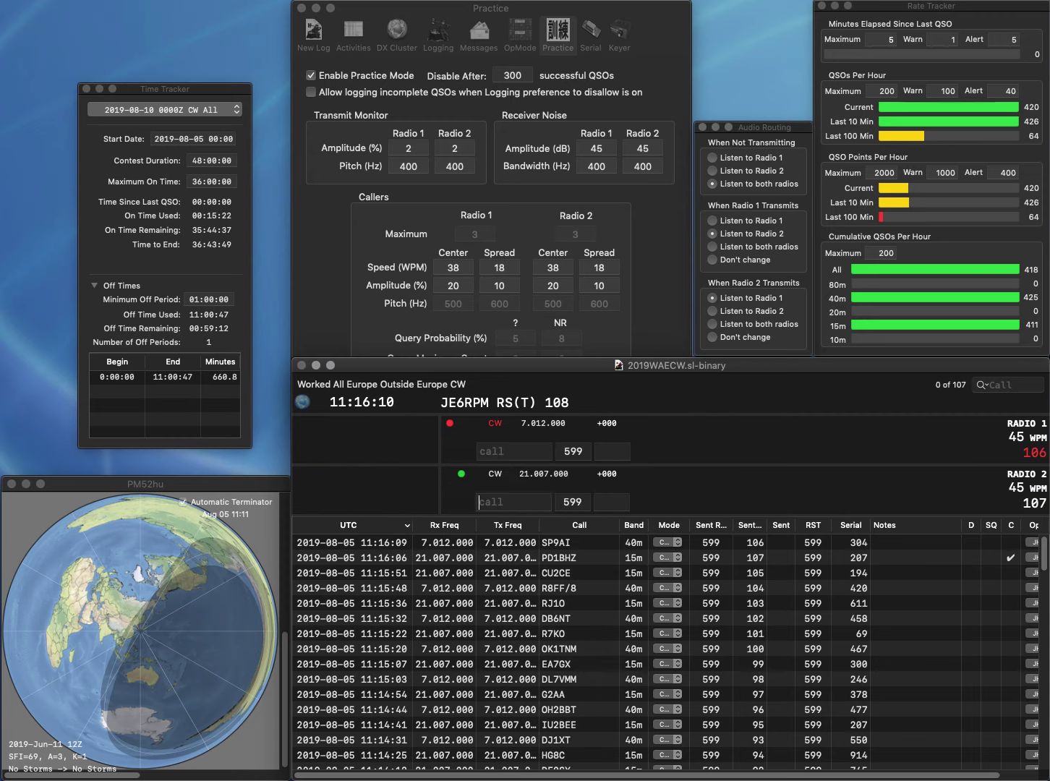
Enter the callers E74E on Radio 1 and RD7T on Radio 2, first answering RD7T by the partial call 7T, and send their exchanges
text(7T)
key(Return)
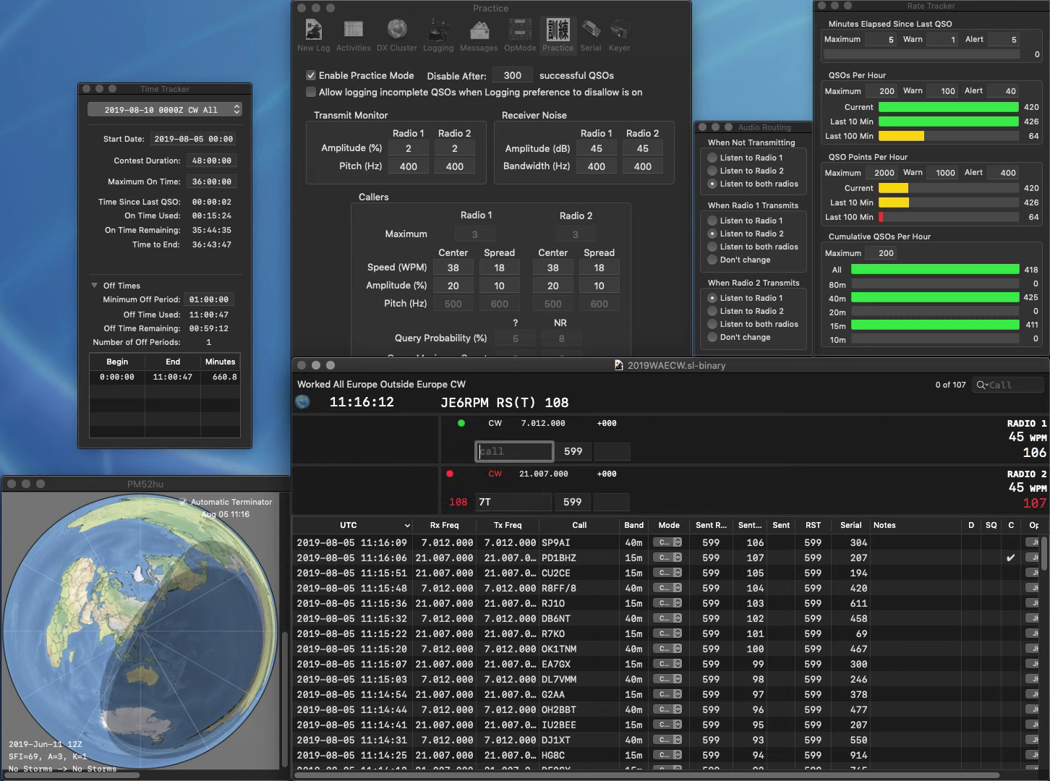
text(E74E)
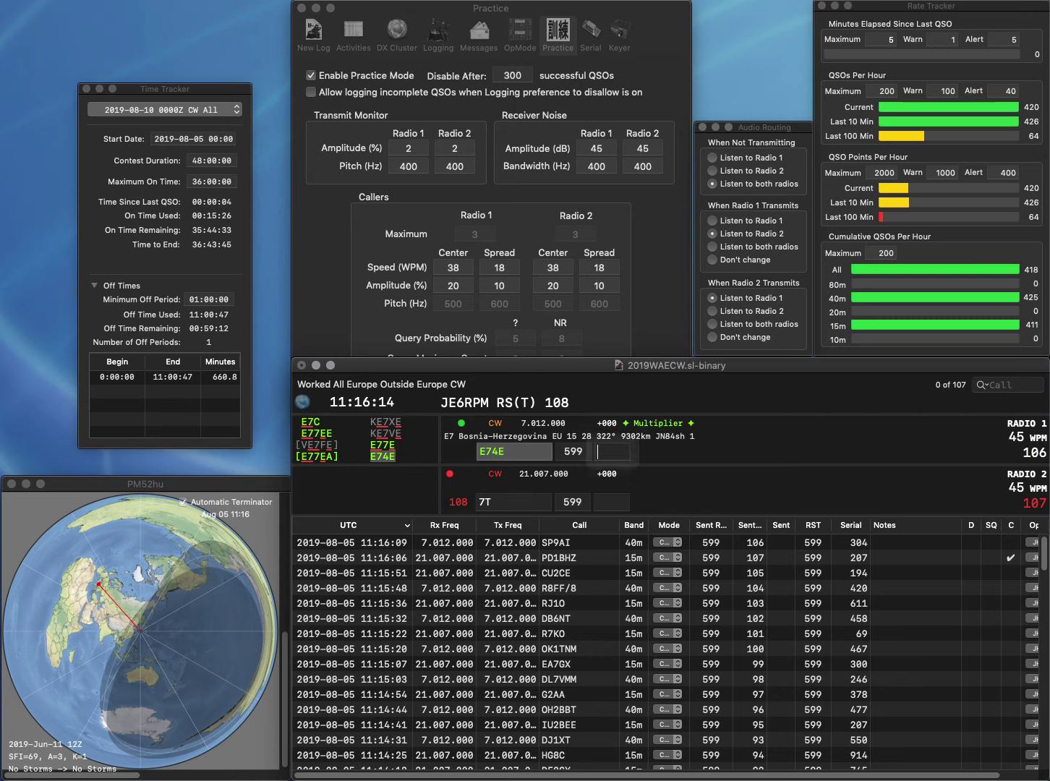
key(Return)
text(RD)
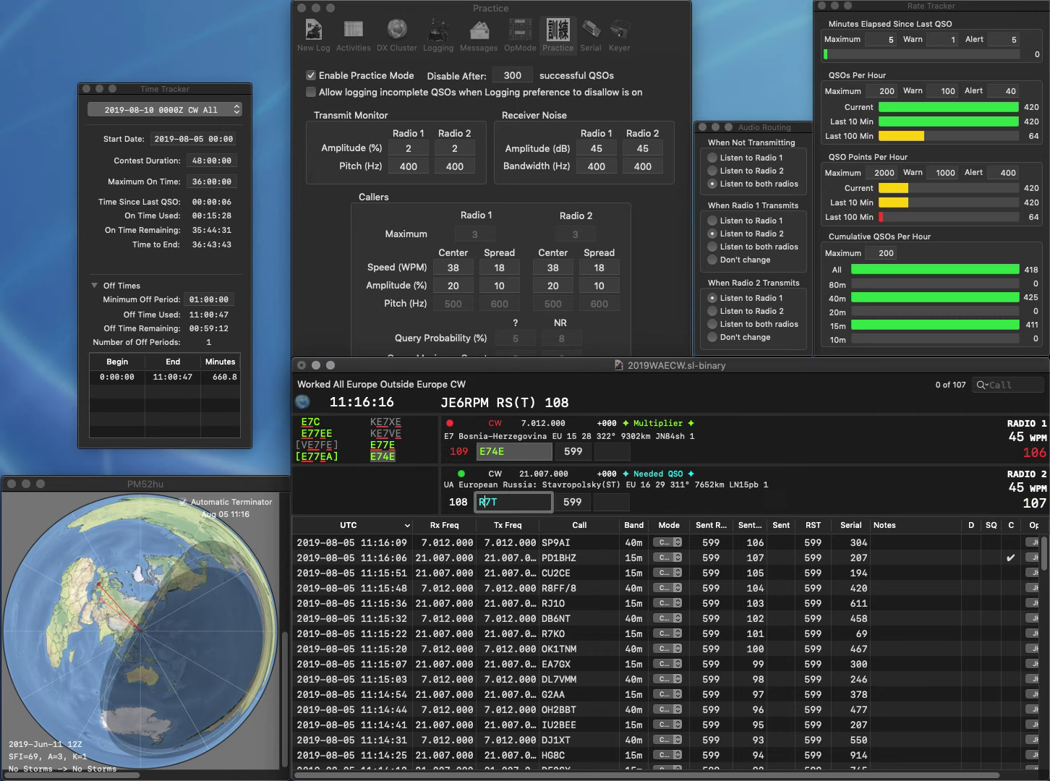
key(Return)
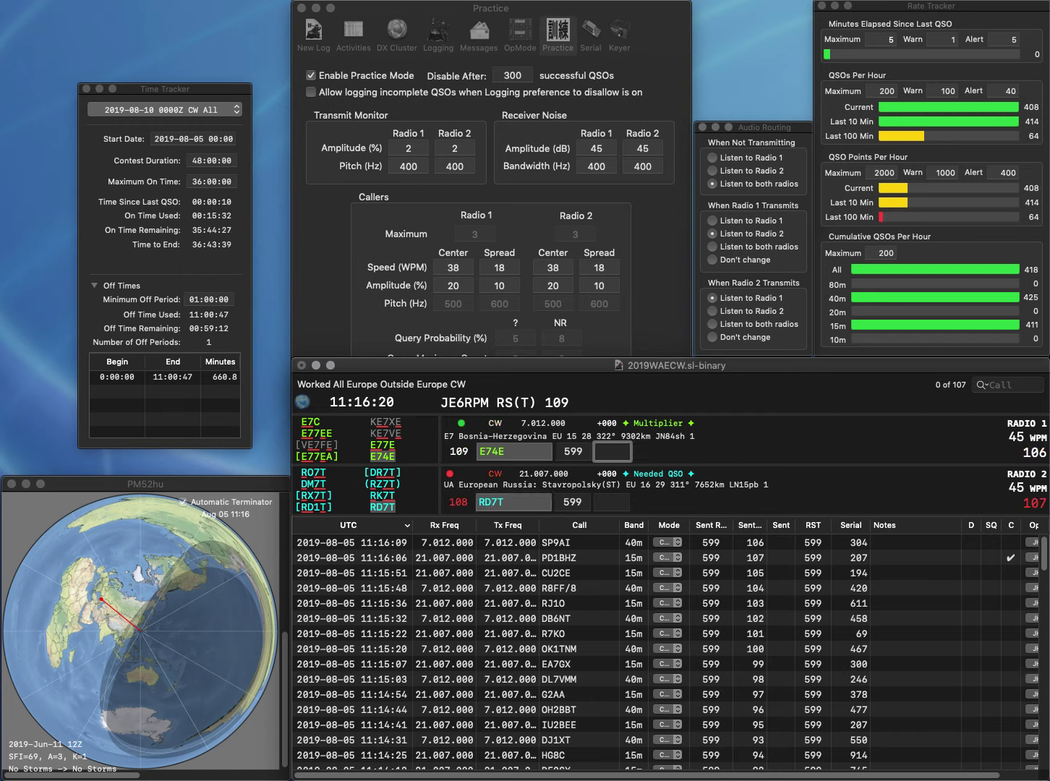
Log E74E on Radio 1 with received serial 101 and RD7T on Radio 2 with received serial 959
text(01)
key(Return)
text(95)
key(Return)
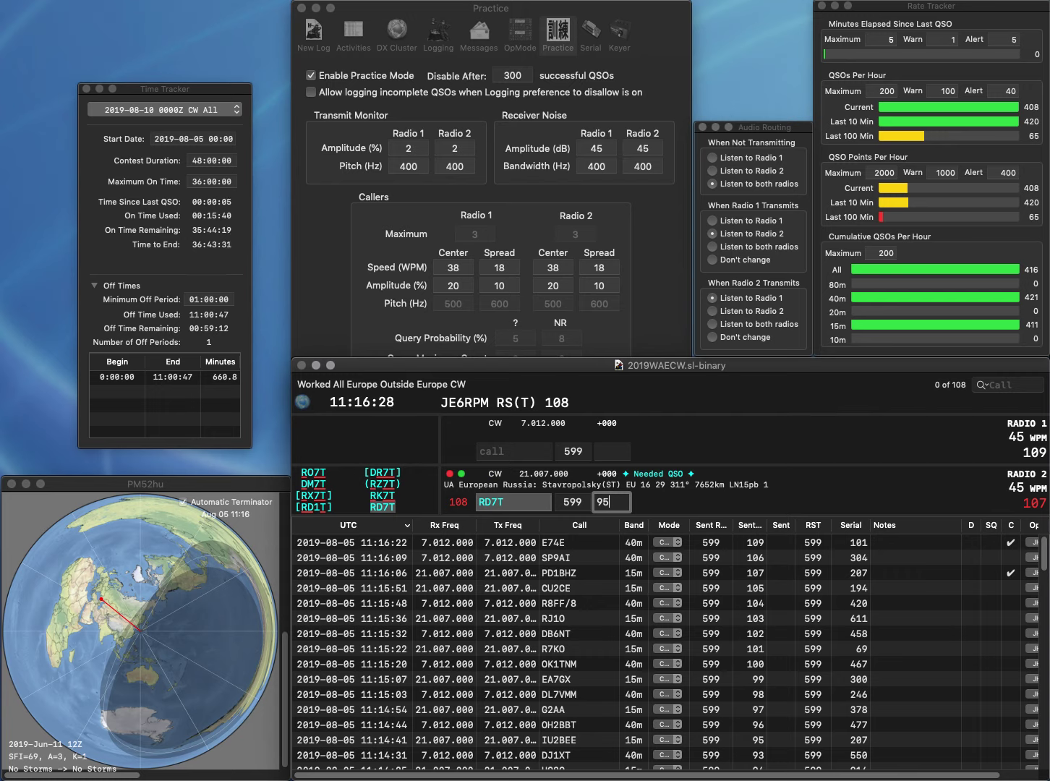
text(9)
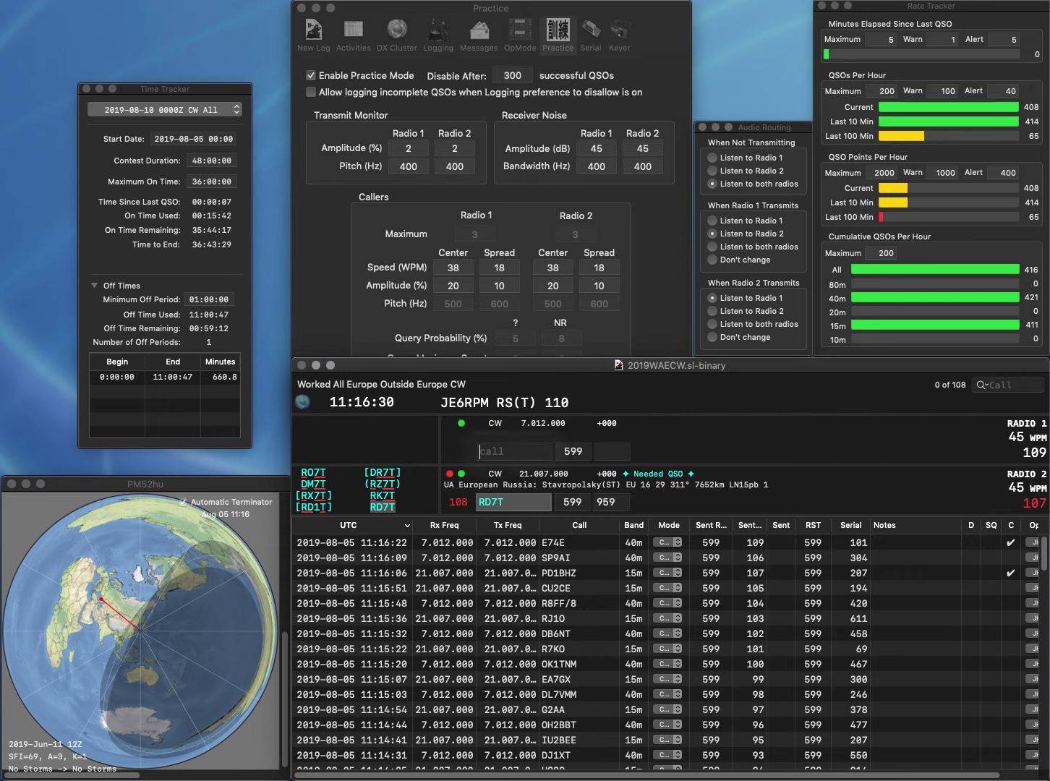
key(Return)
text(D)
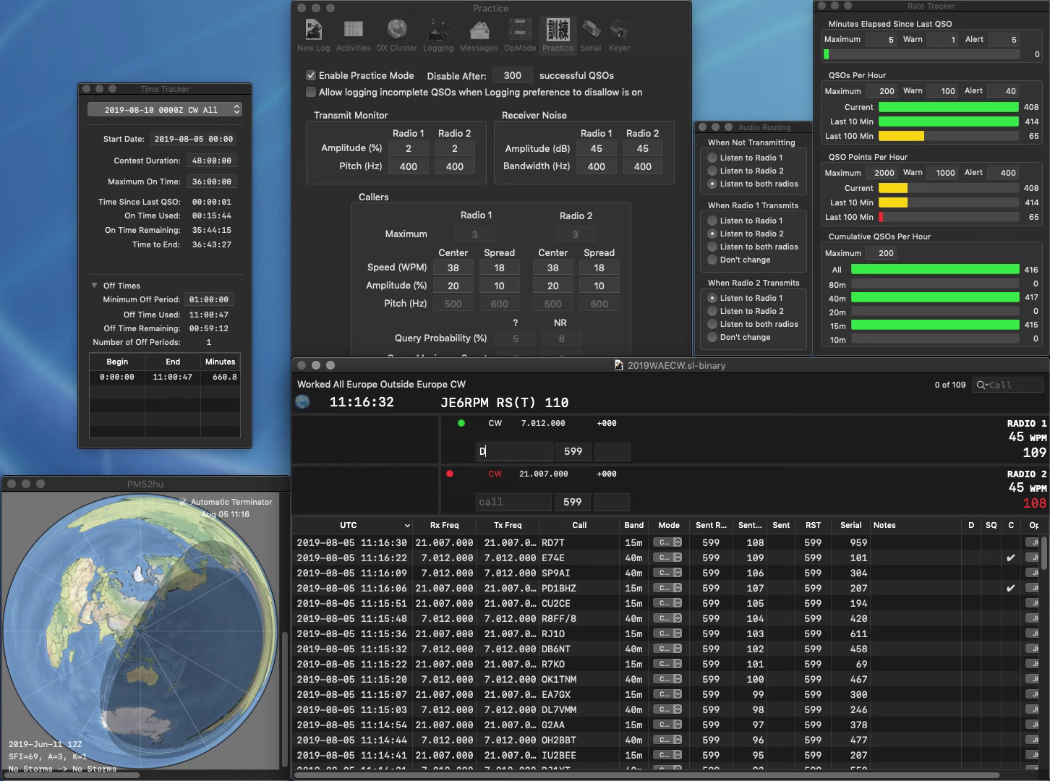
text(L4FAP)
key(Return)
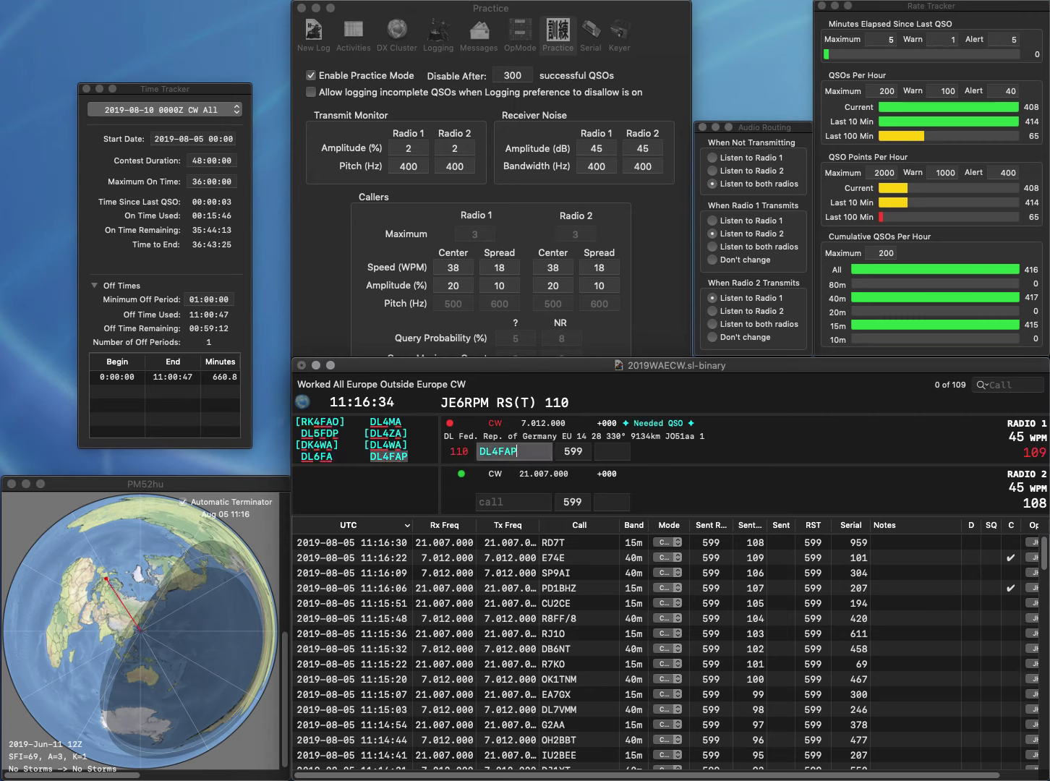
text(T5L)
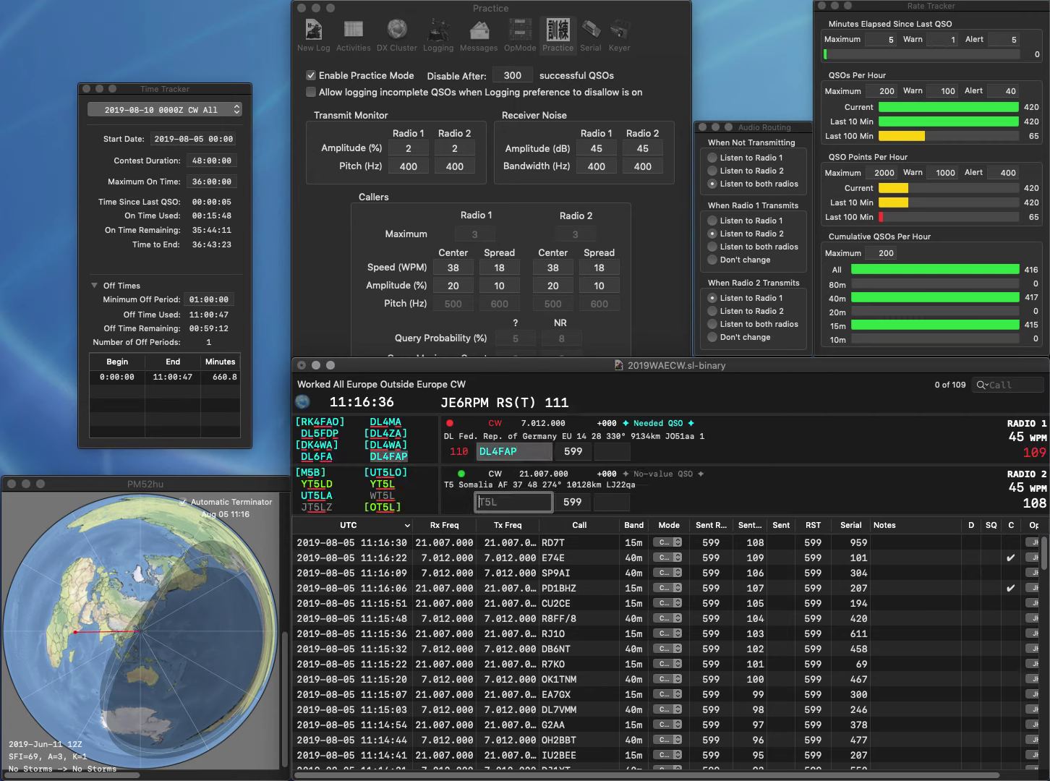
key(super+Left)
text(Y)
key(Return)
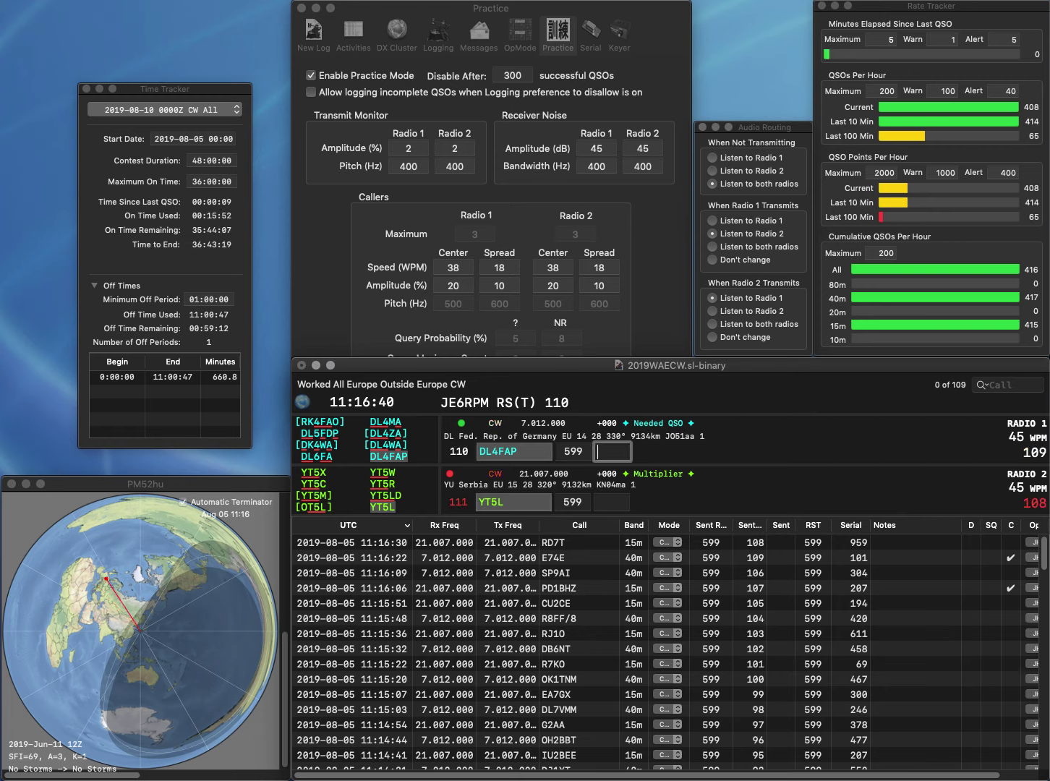
text(484)
key(Return)
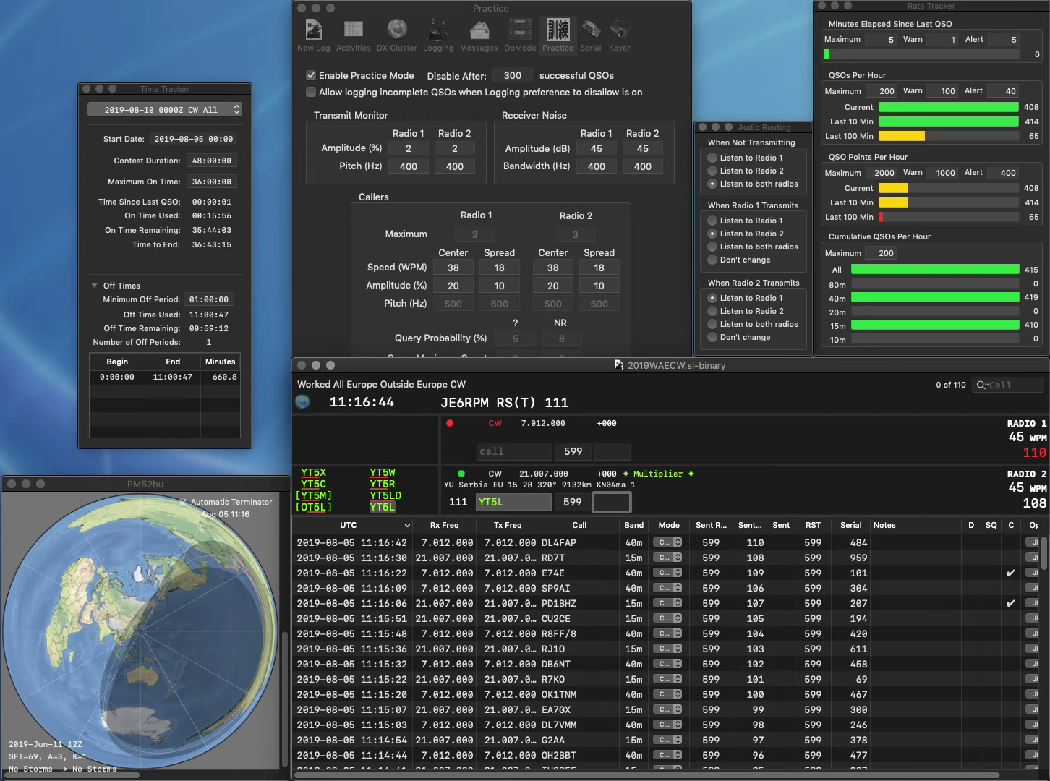
text(309)
key(Return)
Enter the callers OM3YCA on Radio 2 and R7TO on Radio 1, first answering R7TO by the partial call TO, and send their exchanges
text(TO)
click(515, 502)
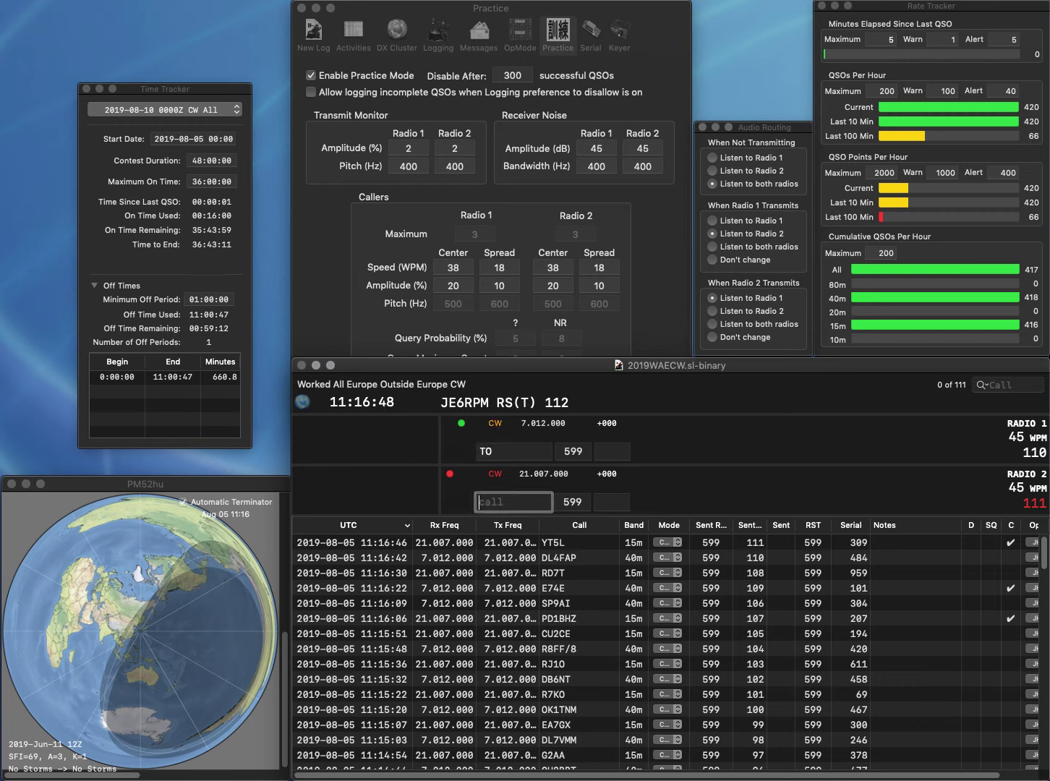
text(OM)
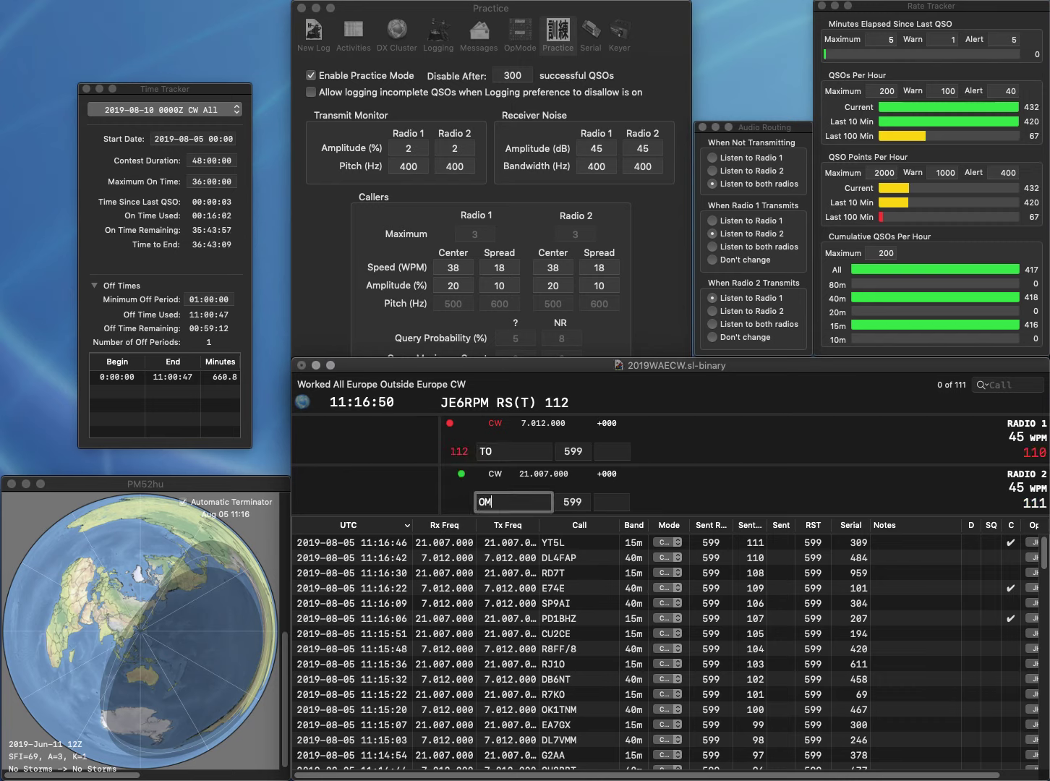
text(3YCA)
key(Return)
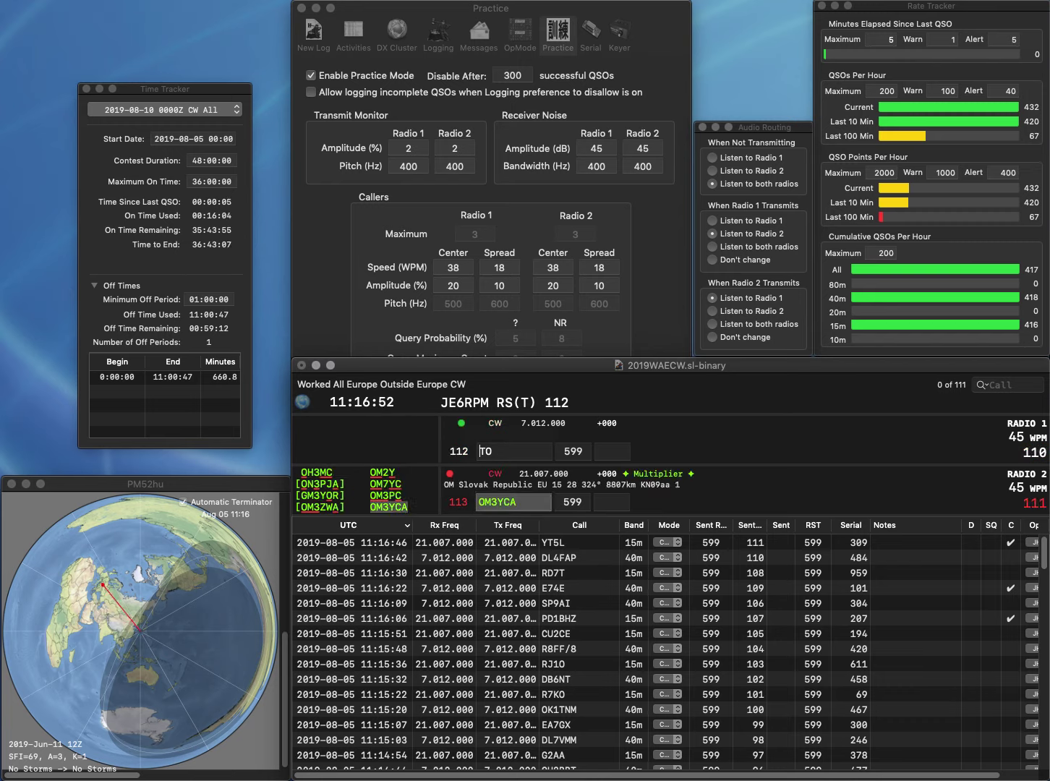
text(R7)
key(Tab)
key(space)
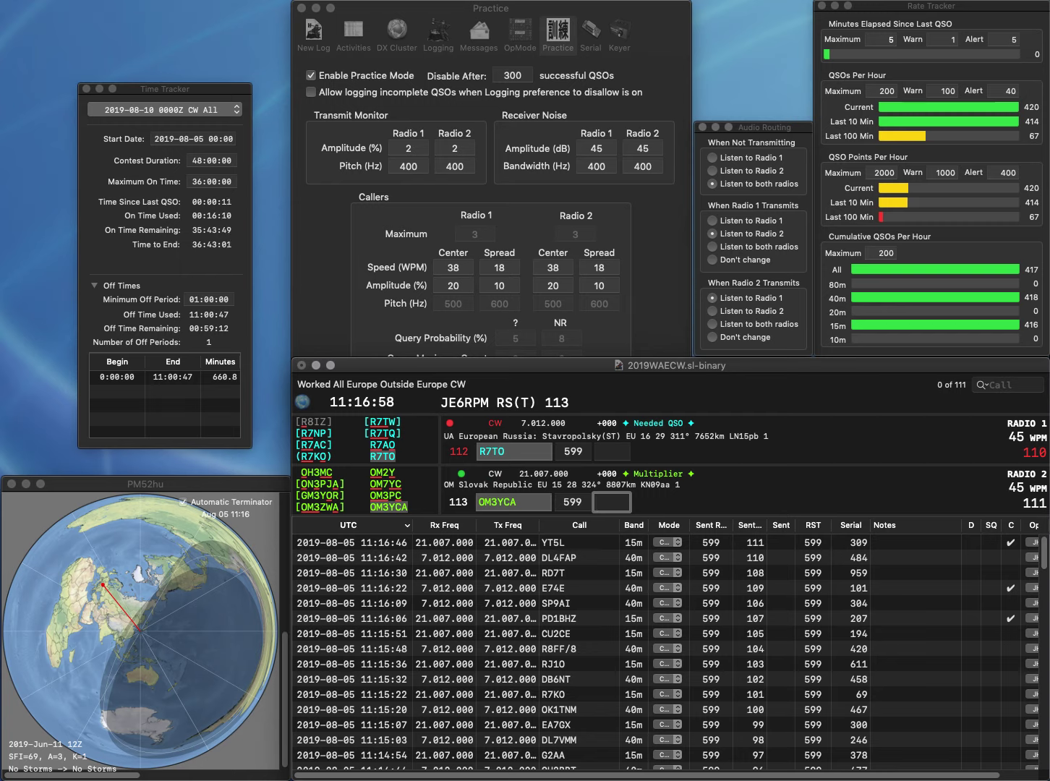
text(977)
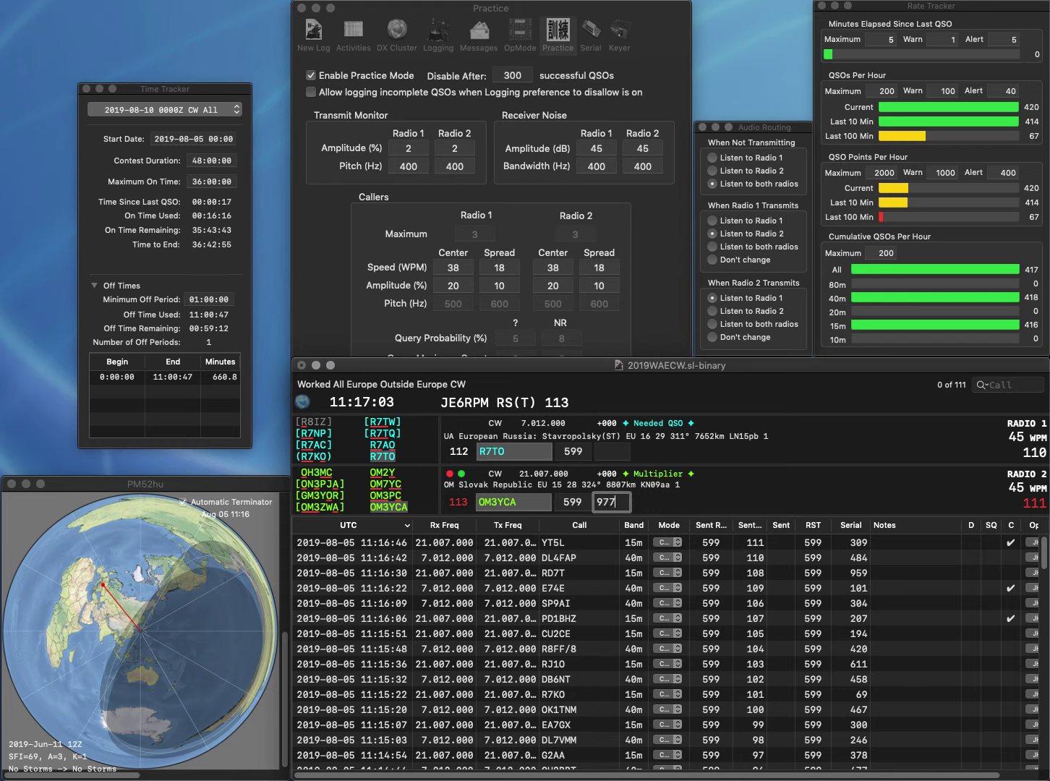
key(Return)
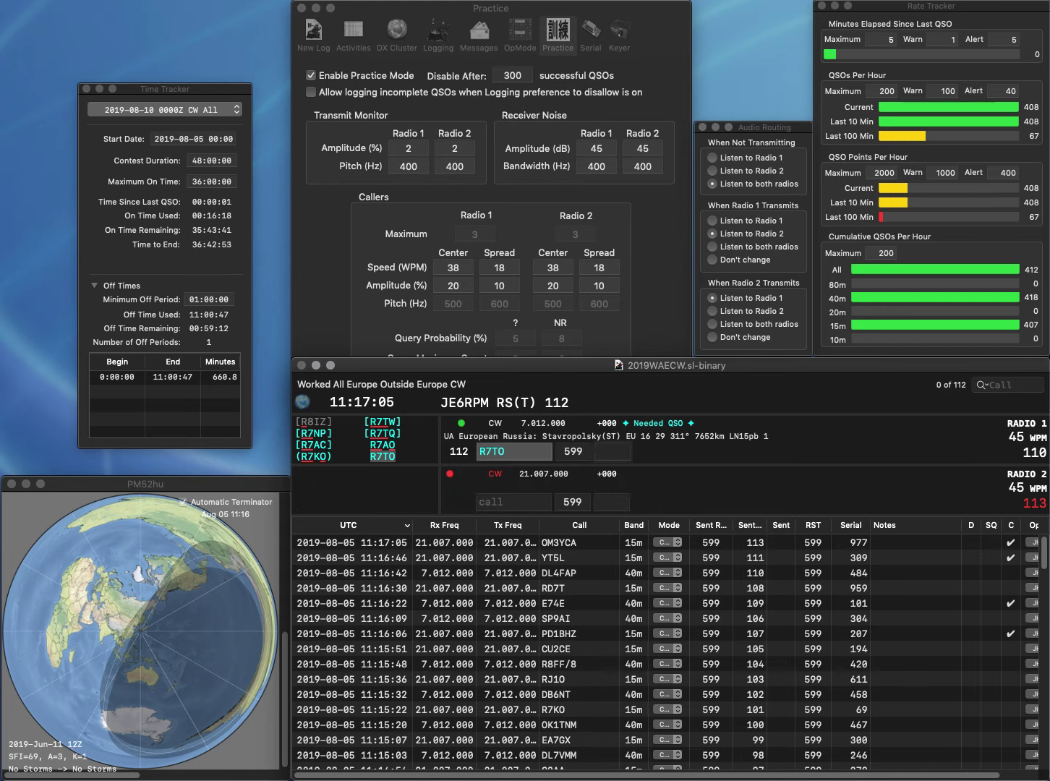
text(416)
key(Return)
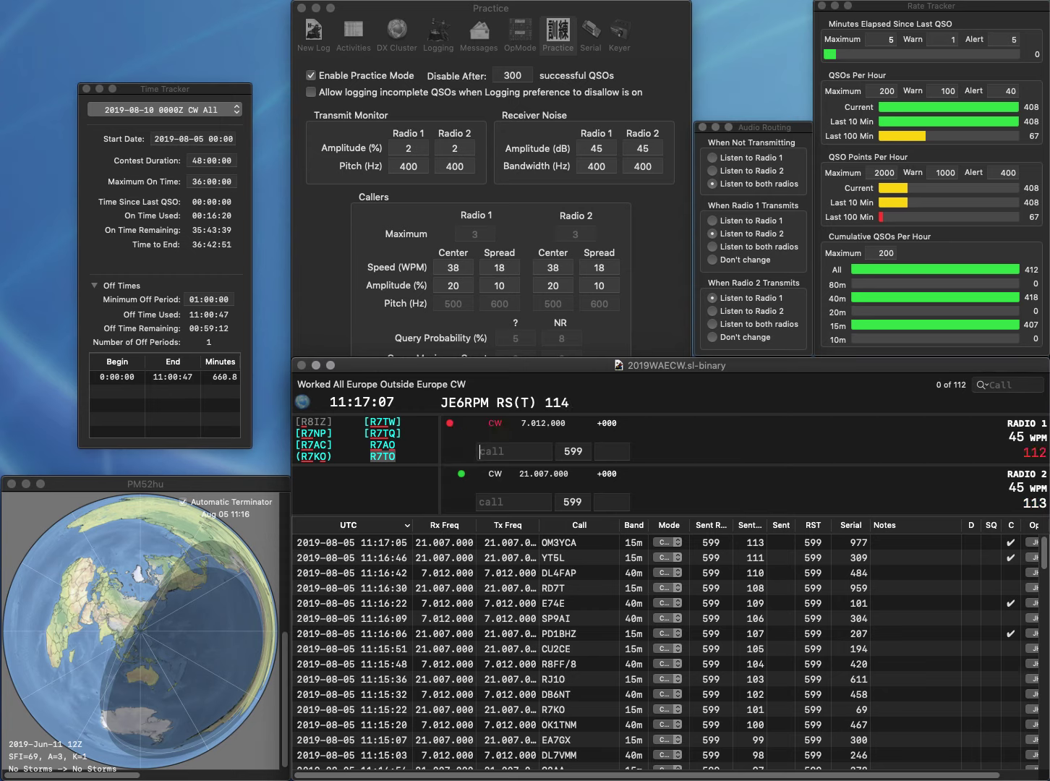
Enter the callers OK1DOZ on Radio 2 and E73KM on Radio 1, sending each its exchange
text(OK1DOZ)
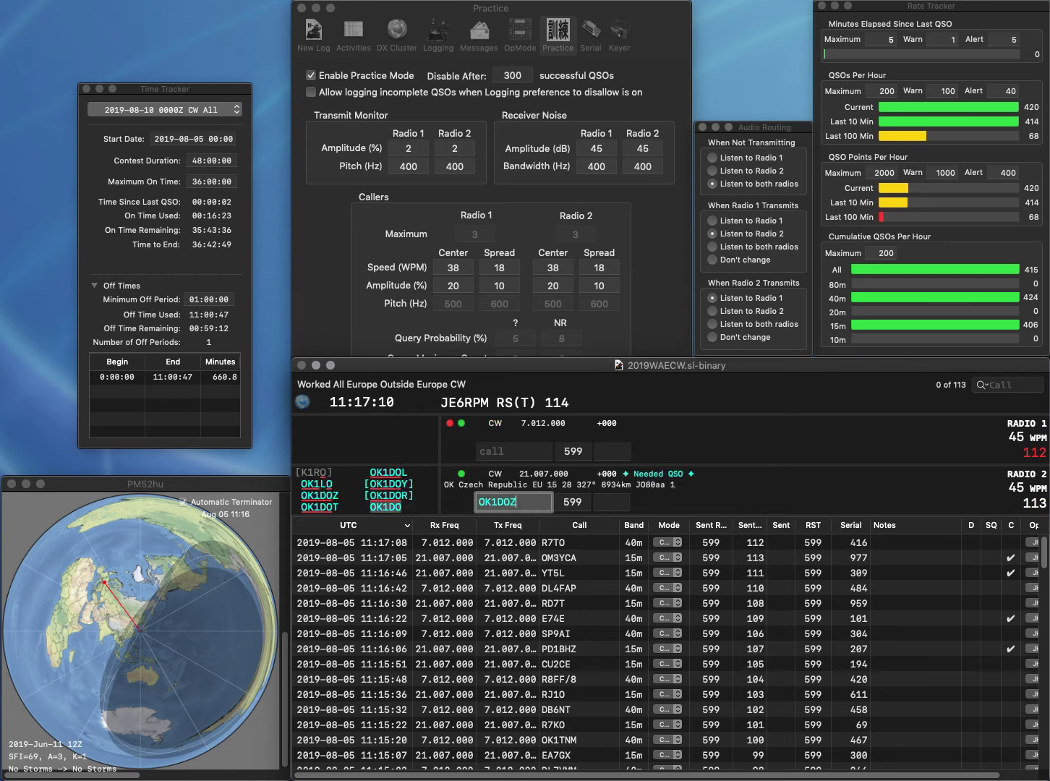
key(Return)
text(E73KM)
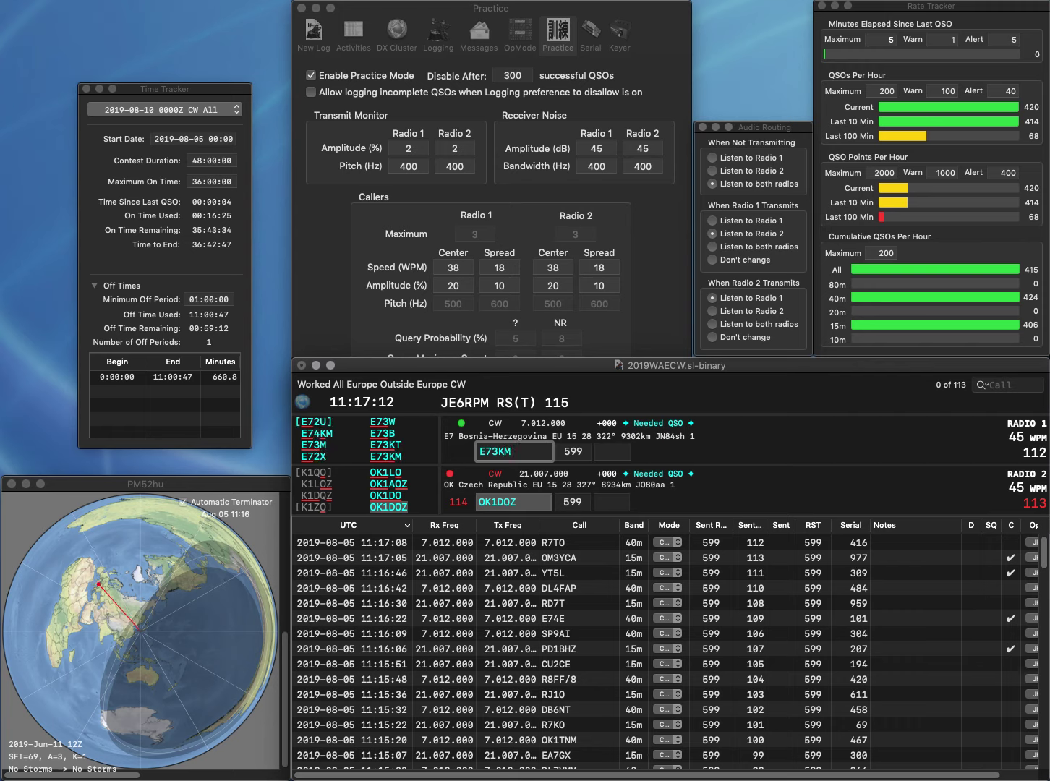
key(Return)
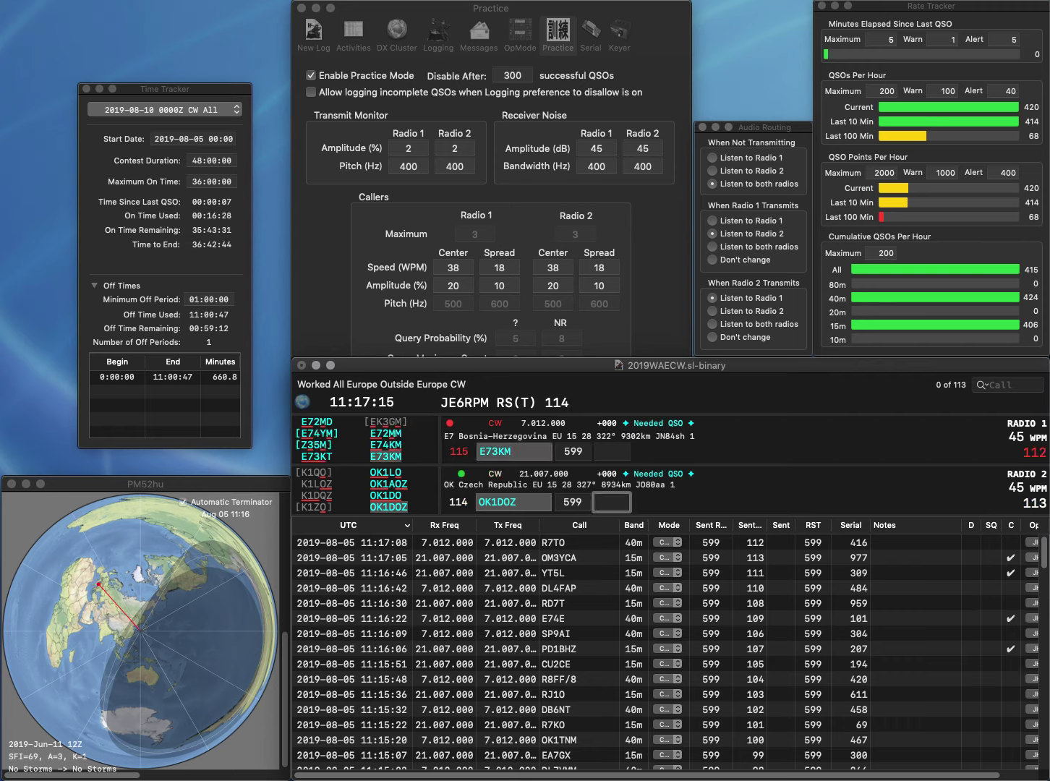
text(204)
key(Return)
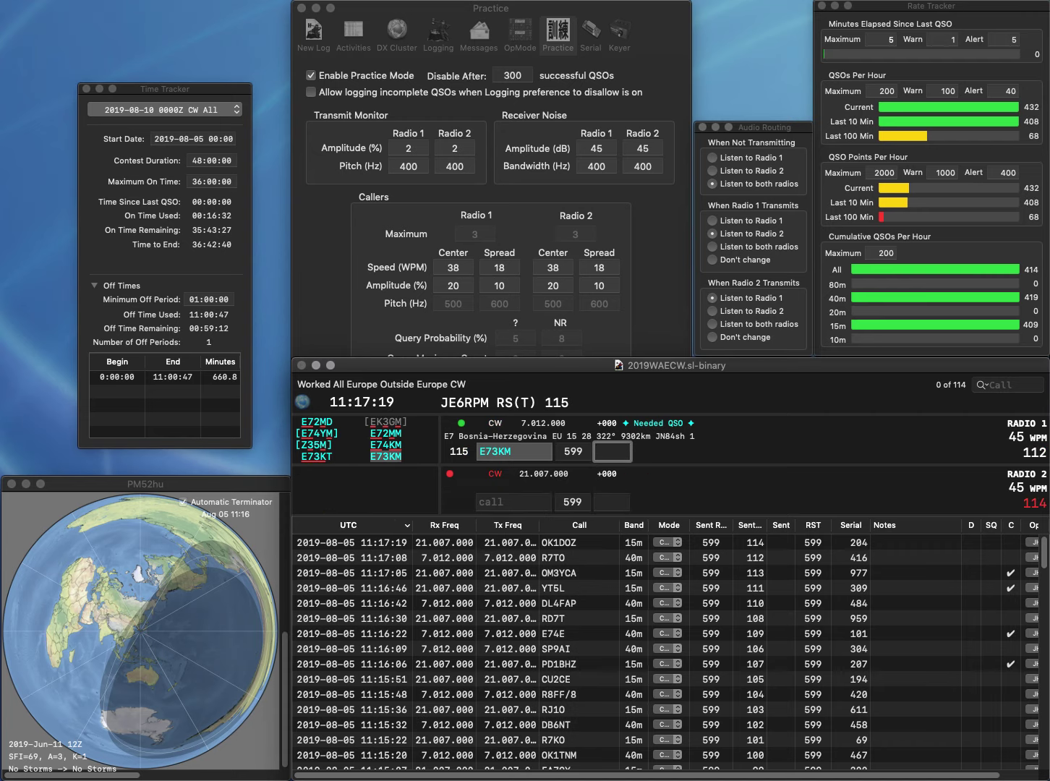
text(783)
key(Return)
Answer the callers by partial call, sending W on Radio 2 and OM2S on Radio 1
text(4)
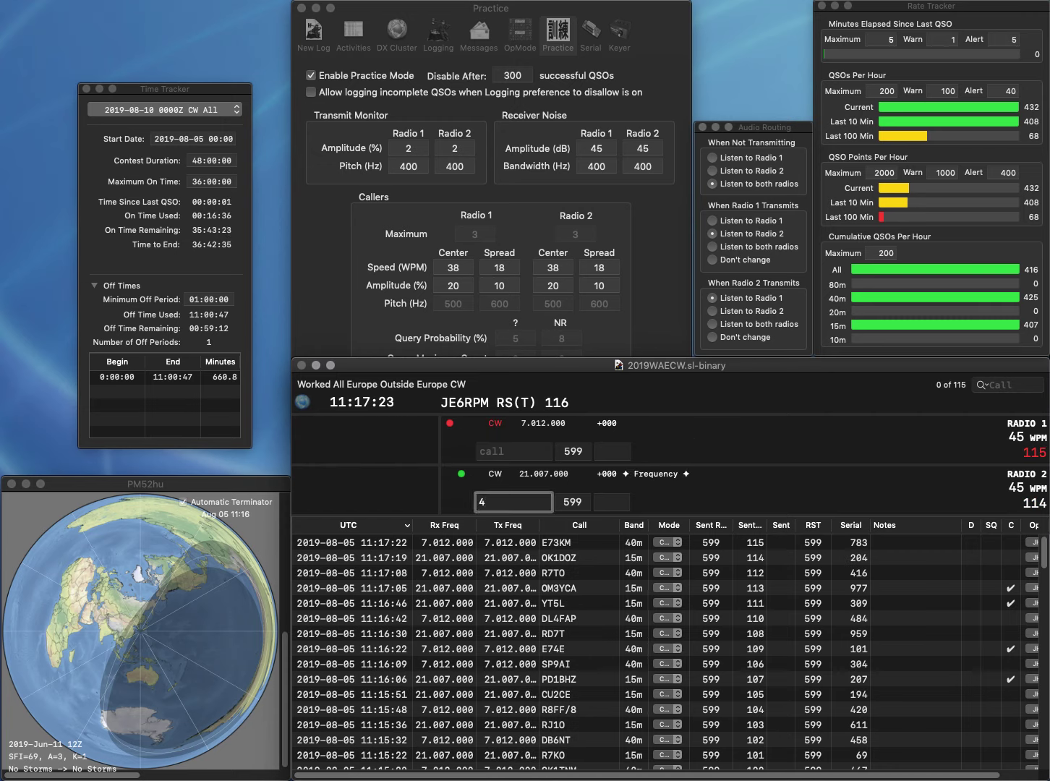
key(BackSpace)
text(W)
key(Return)
key(Tab)
text(OM2S)
key(Return)
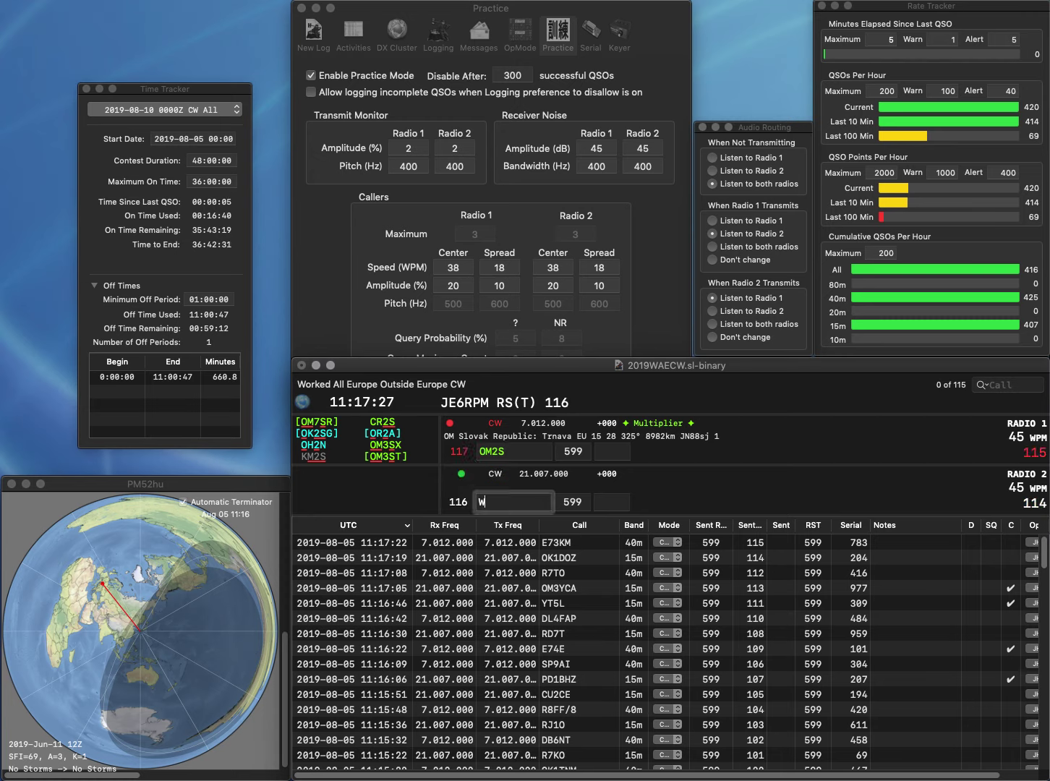
Complete the Radio 2 caller's partial call as RX4HW and send the exchange
text(W)
text(RX4)
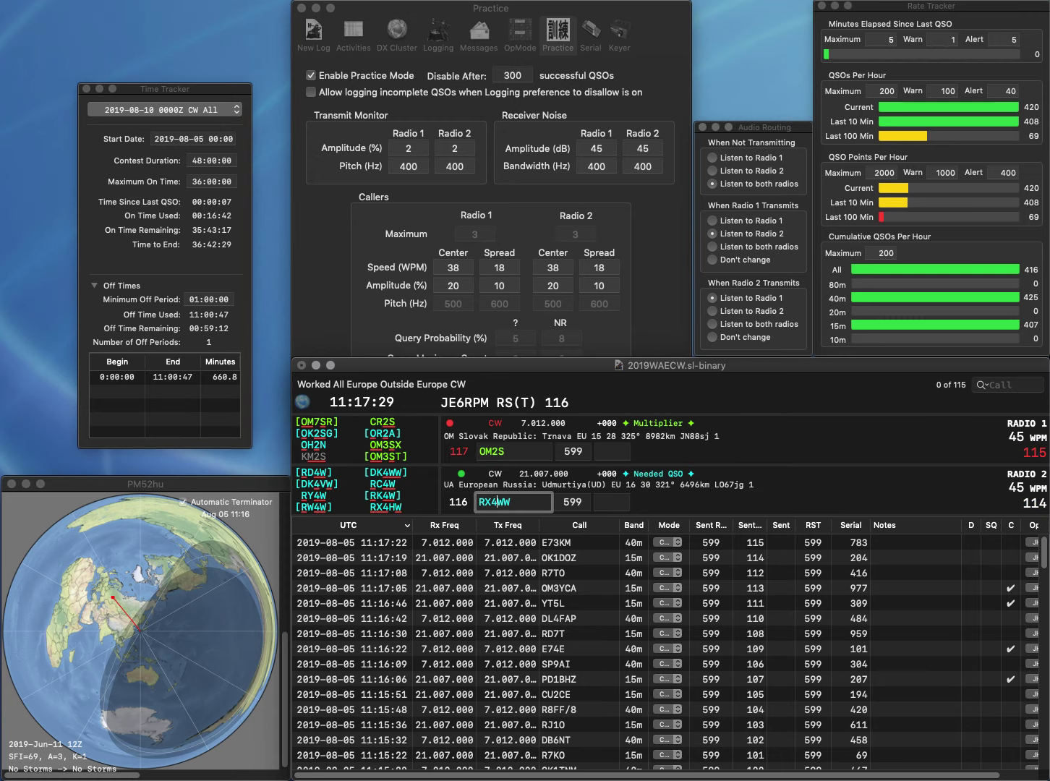
text(H)
key(Delete)
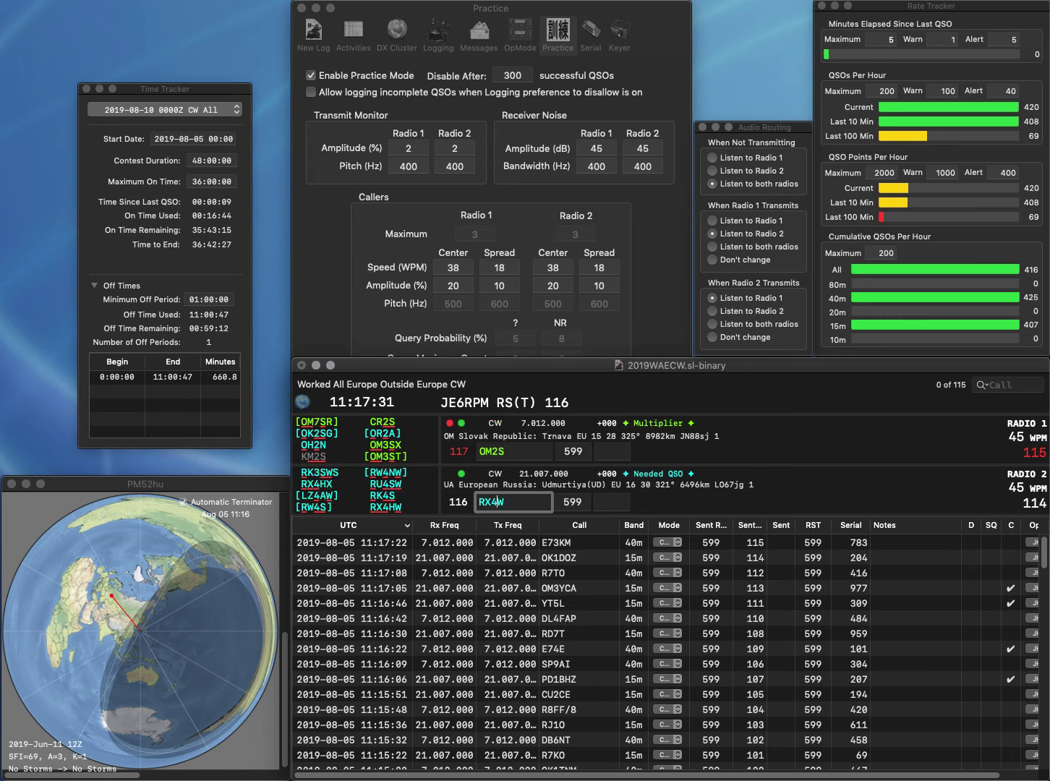
key(Return)
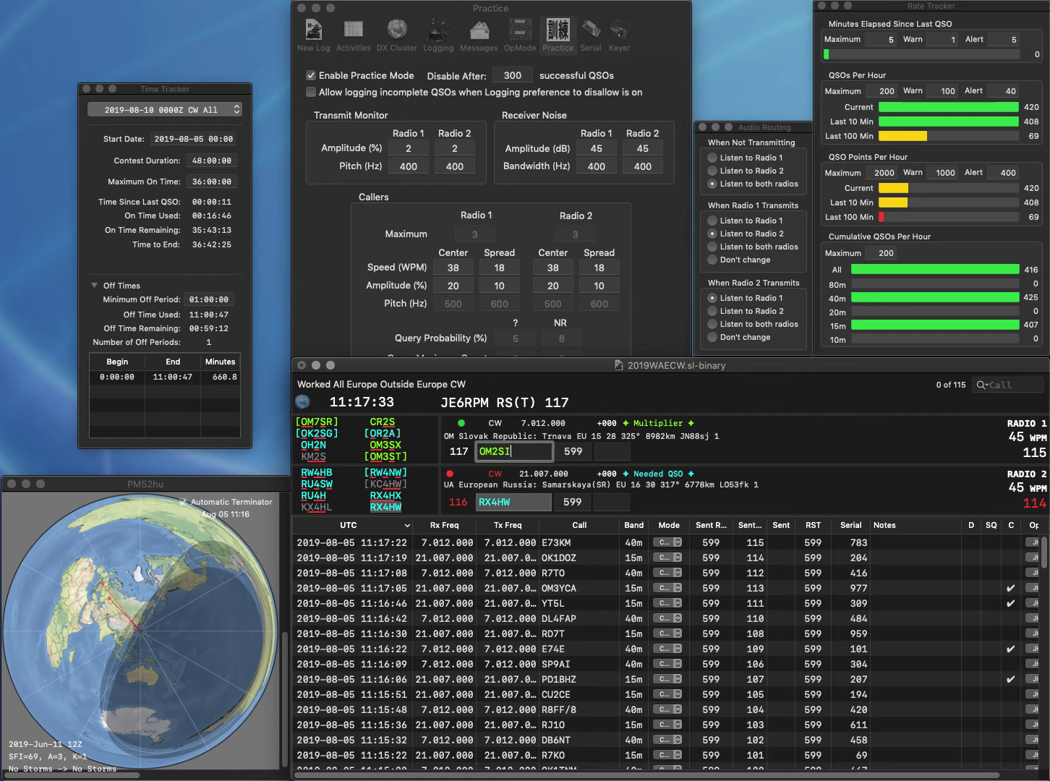
key(BackSpace)
text(IAG)
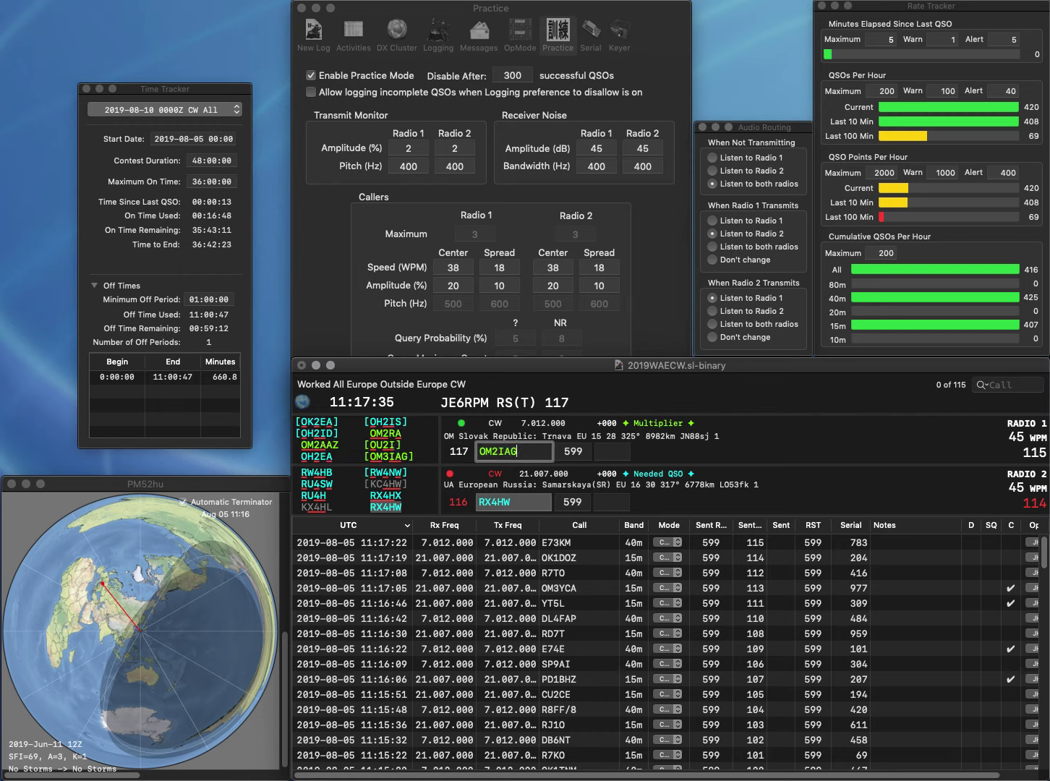
key(Left)
key(Left)
key(Left)
key(BackSpace)
text(3)
key(Return)
key(Return)
text(2)
key(Return)
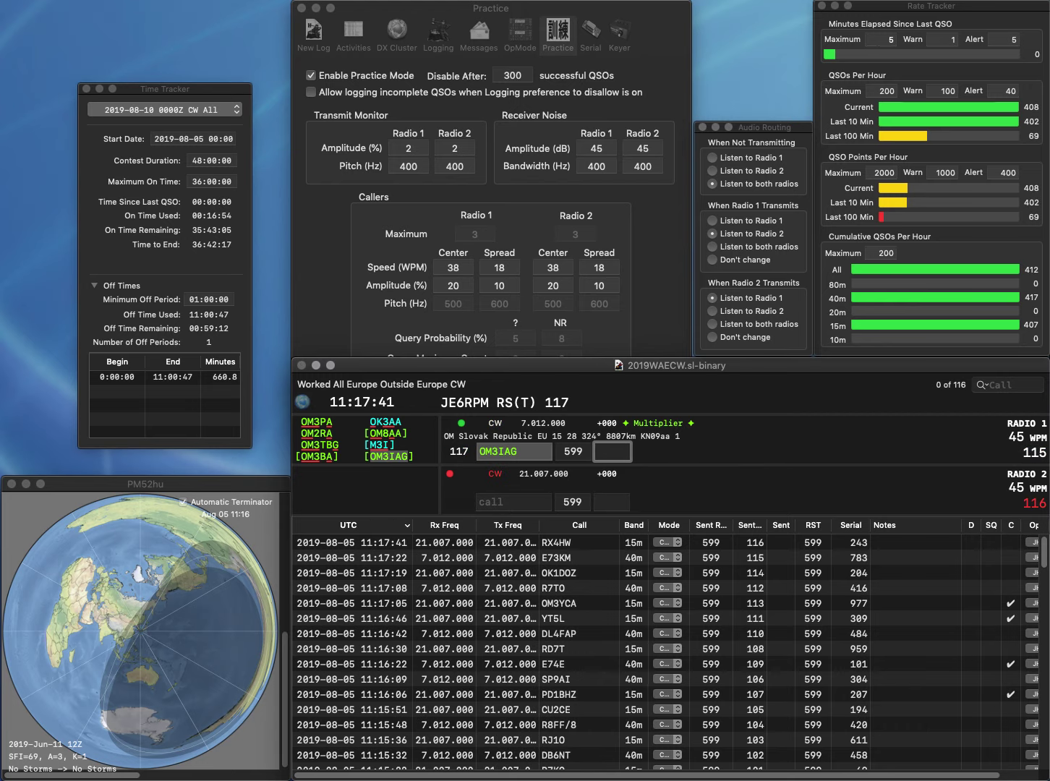
text(378)
key(Return)
Enter the callers OK8WW on Radio 2 and UR5TL on Radio 1, sending each its exchange
text(OK)
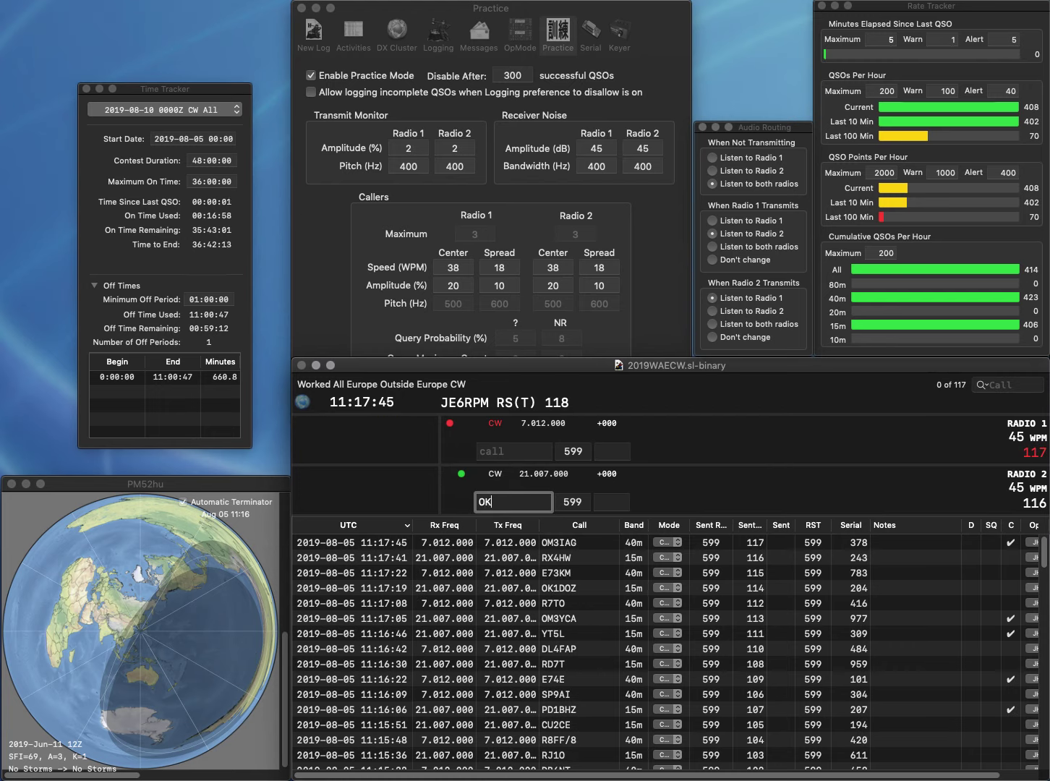
text(8WW)
key(Return)
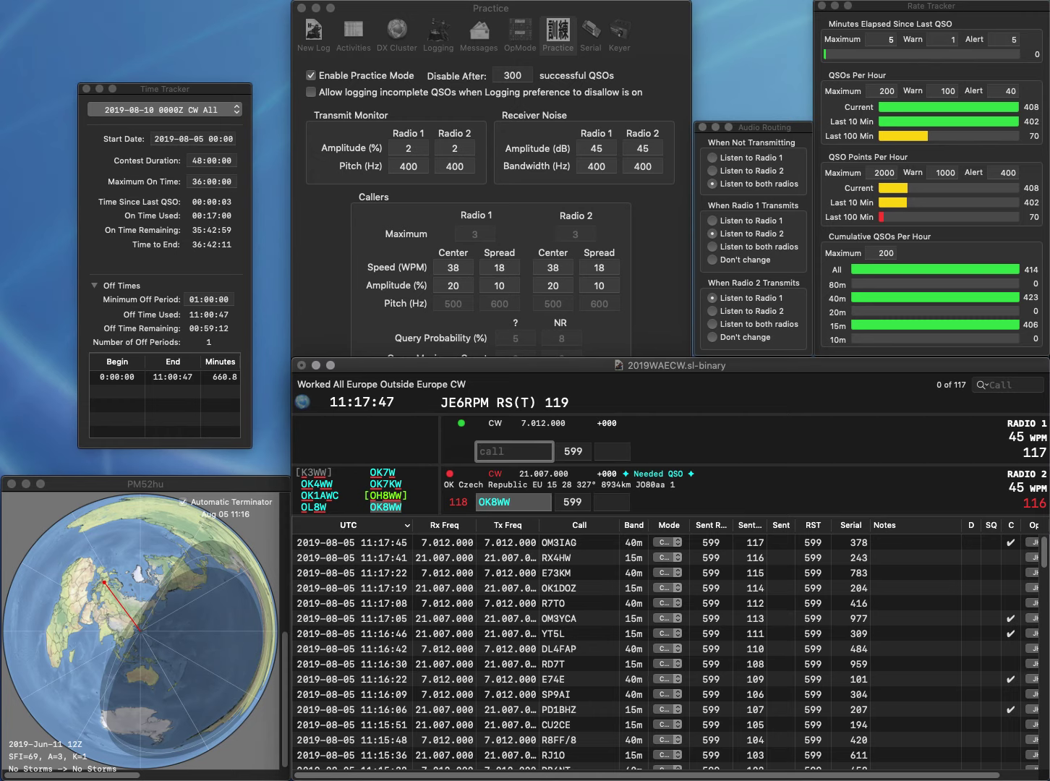
text(UR5TL)
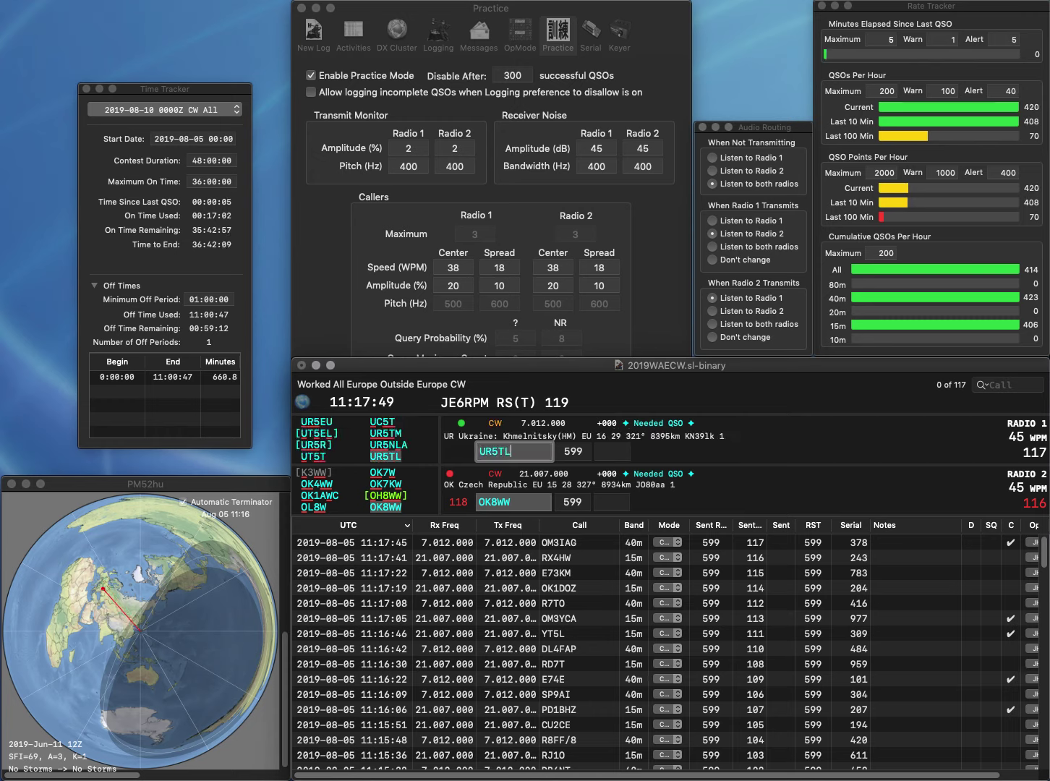
key(Return)
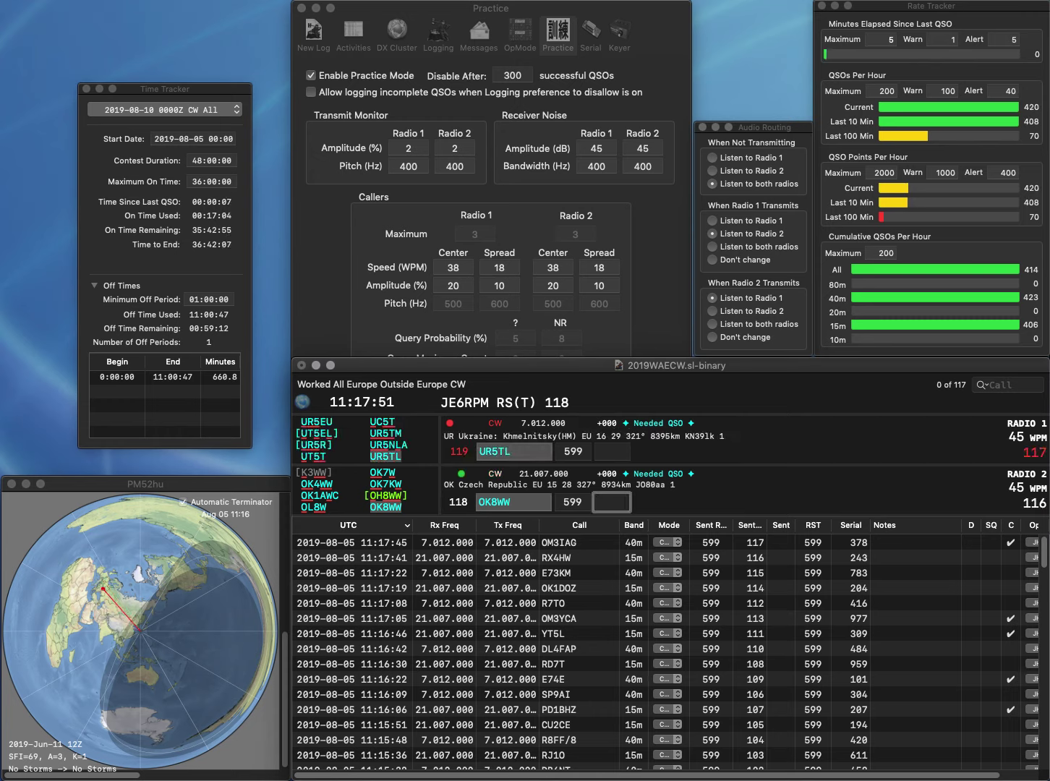
text(352)
key(Return)
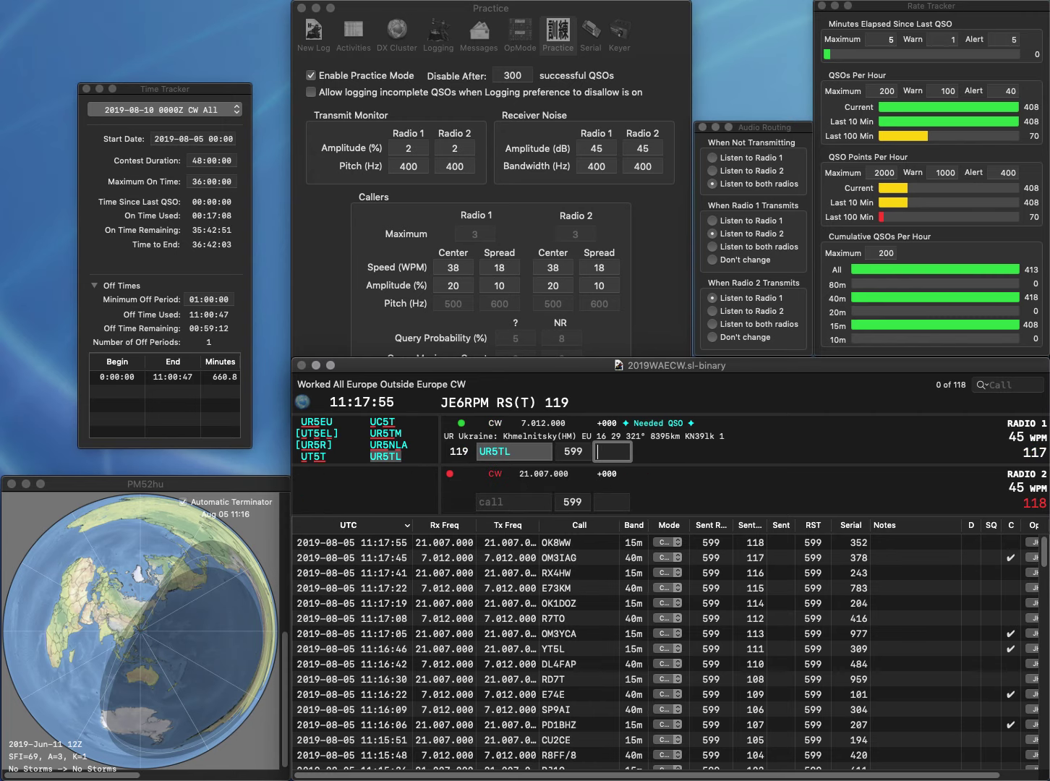
text(684)
key(Return)
text(F6HRP)
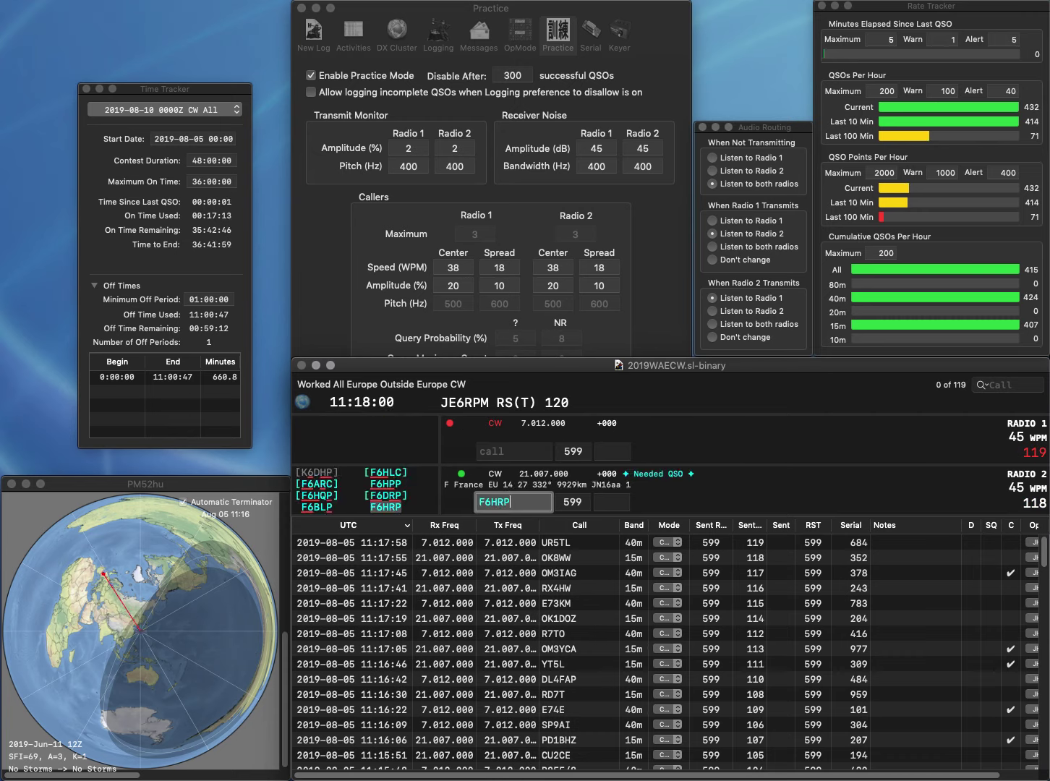
key(Return)
text(D)
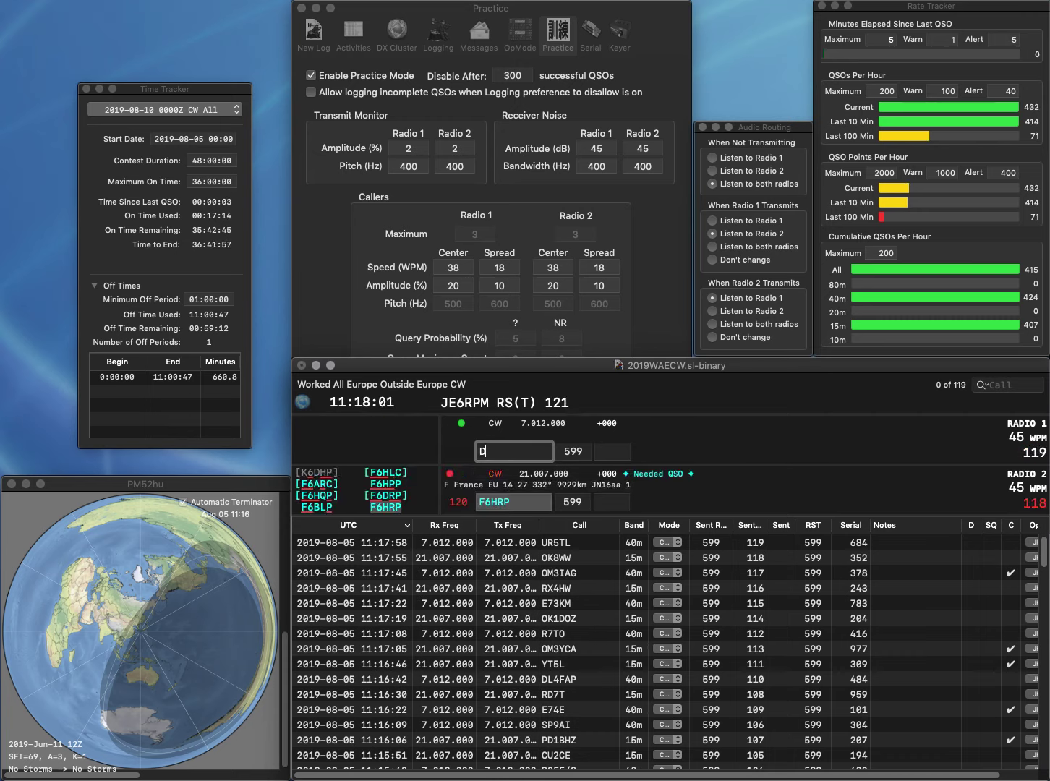
text(F3NW)
key(Return)
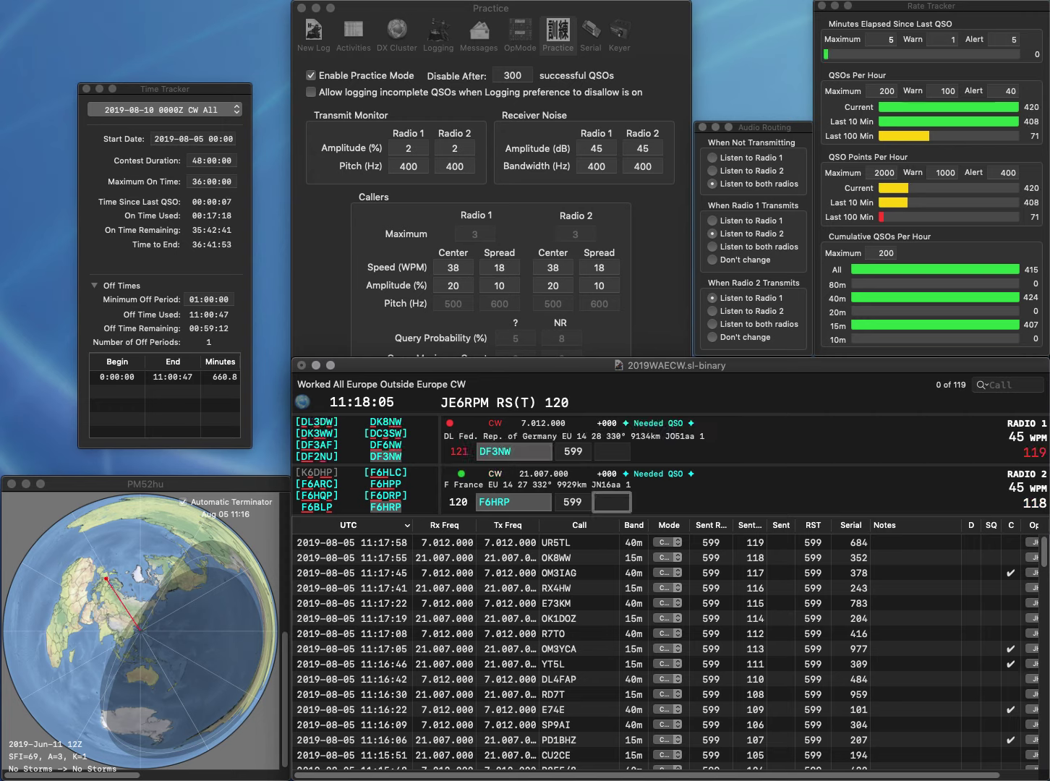
text(680)
key(Return)
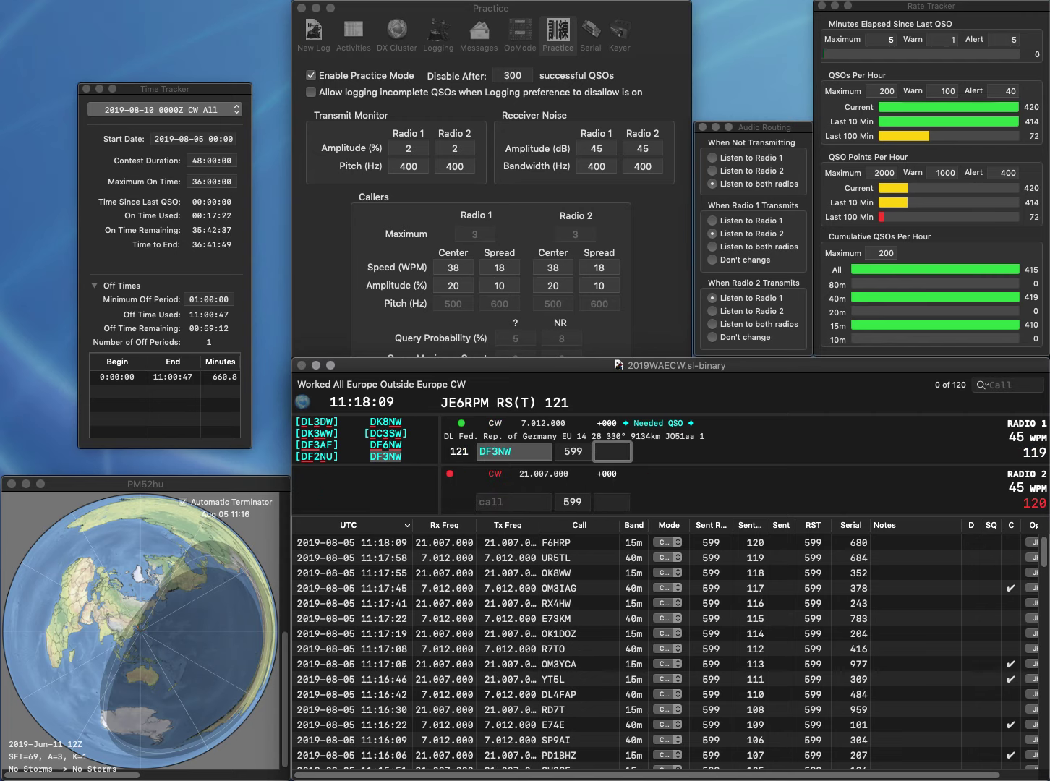
text(433)
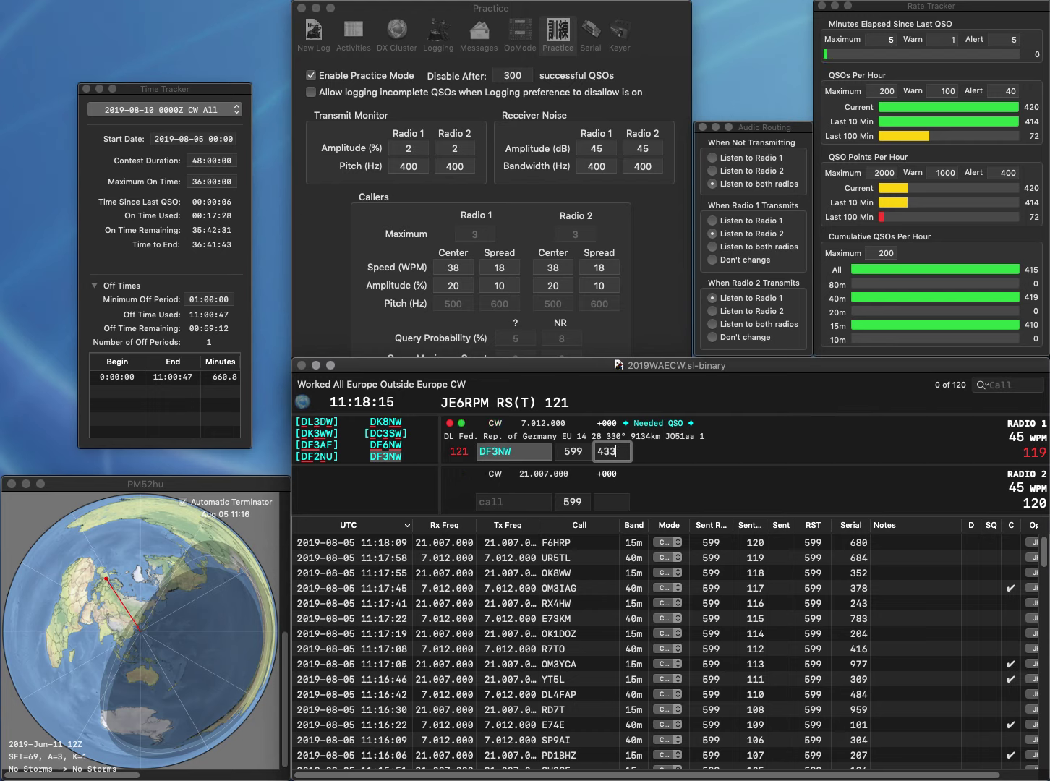
key(Return)
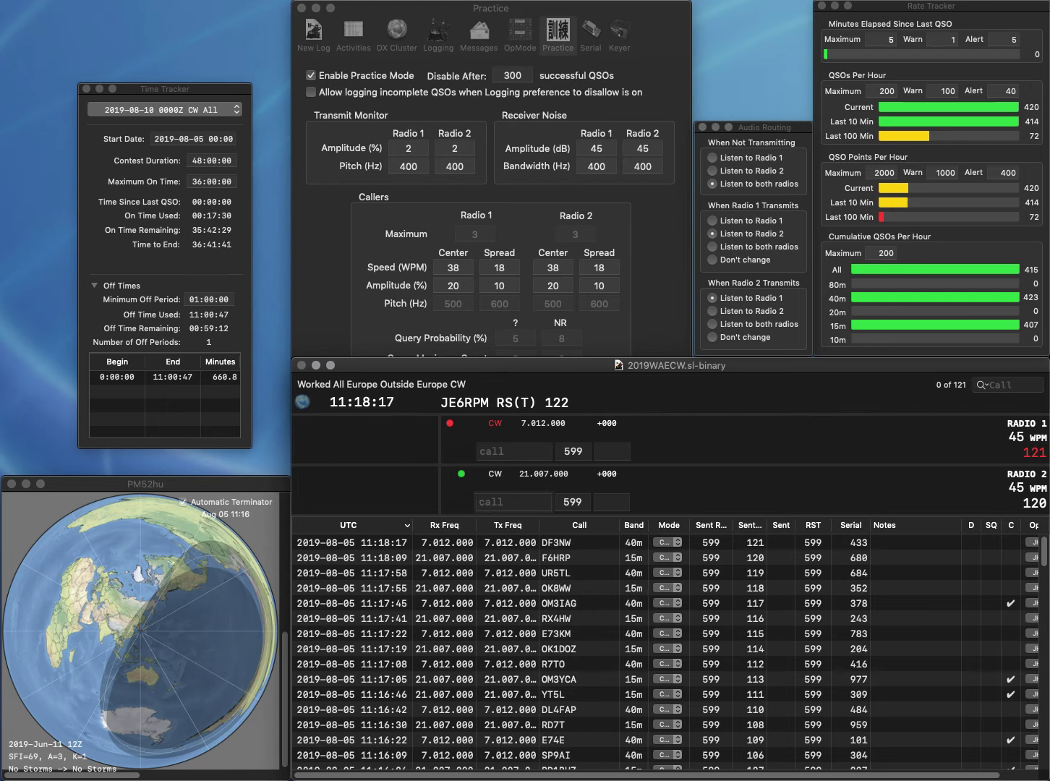
text(GM)
key(Return)
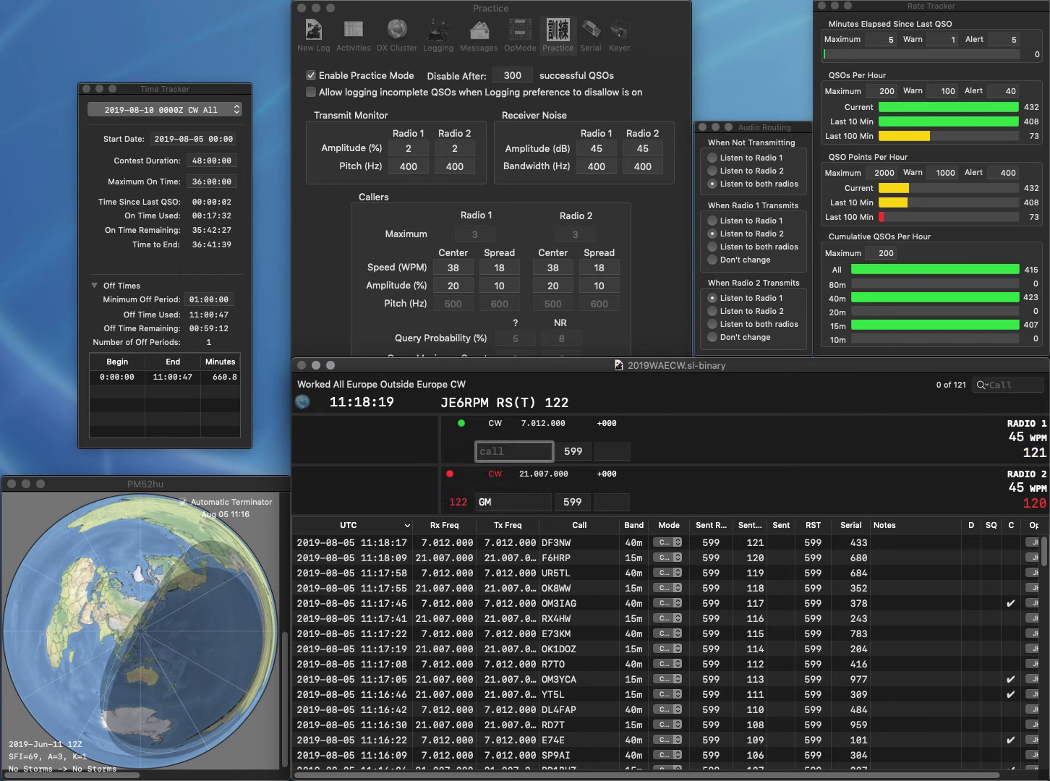
text(EA5D)
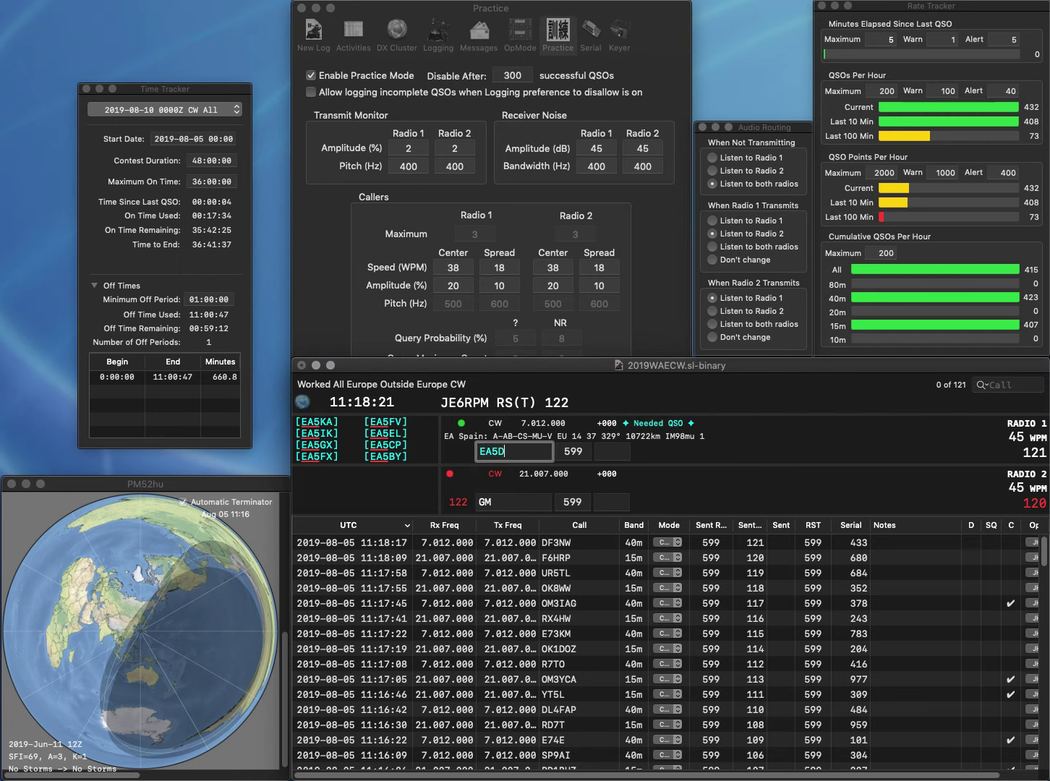
text(D)
key(Return)
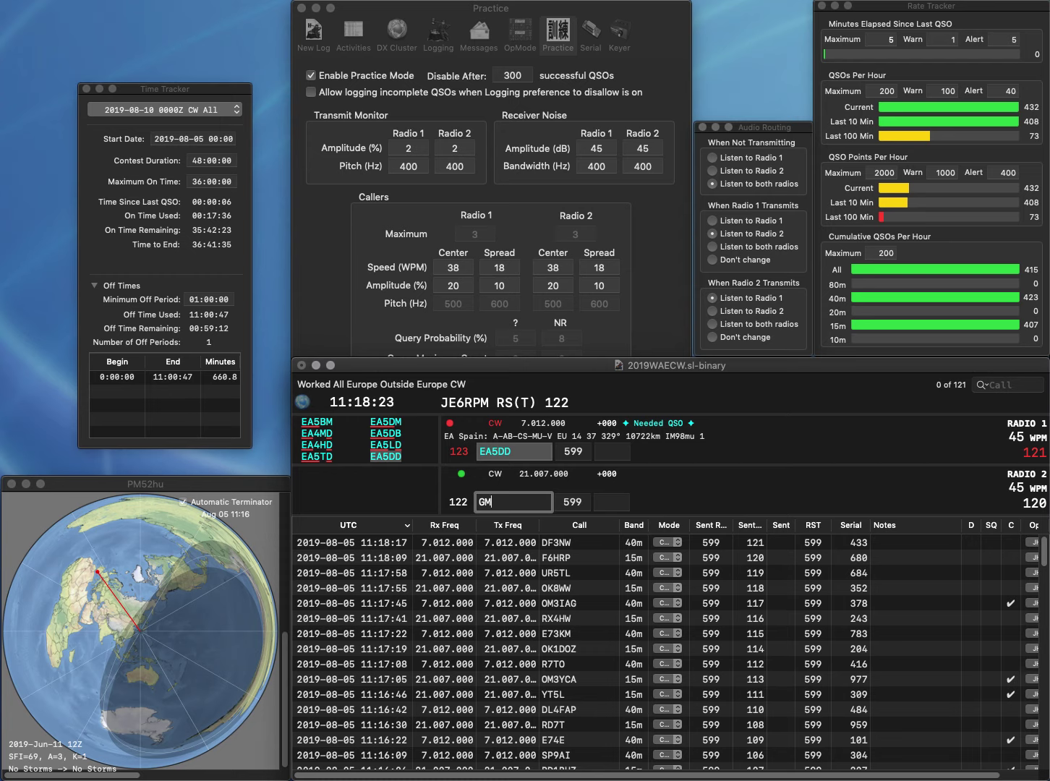
text(8OFQ)
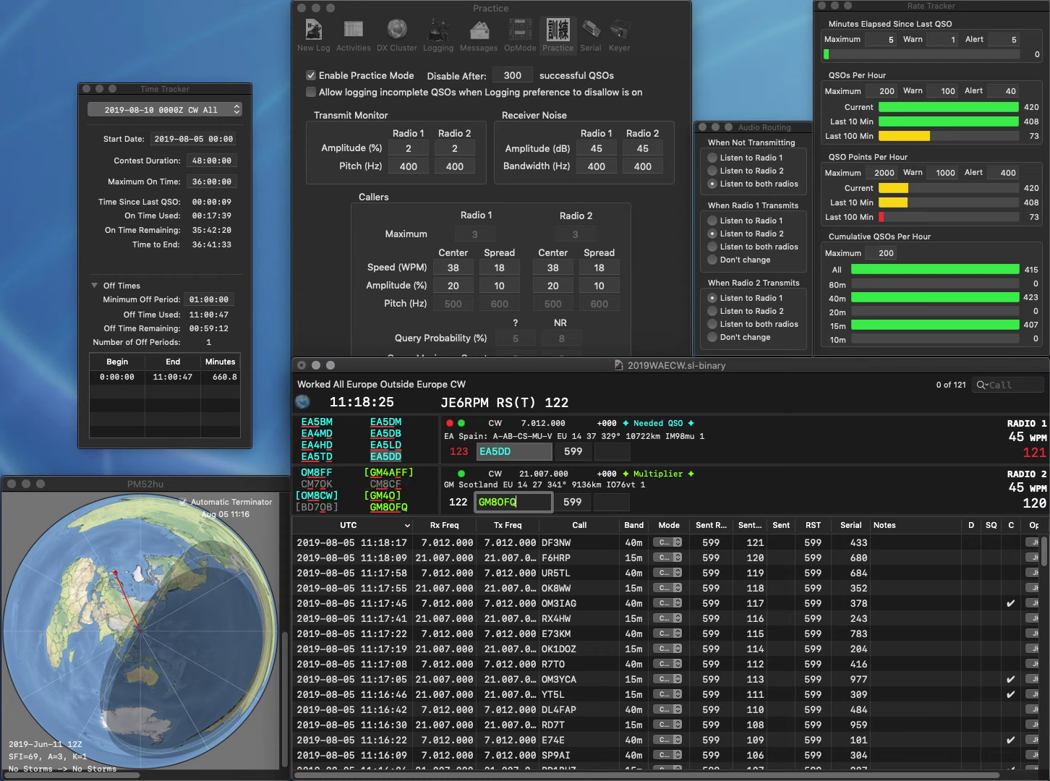
key(Return)
Log EA5DD on Radio 1 with received serial 638 and GM8OFQ on Radio 2 with received serial 795
text(638)
key(Return)
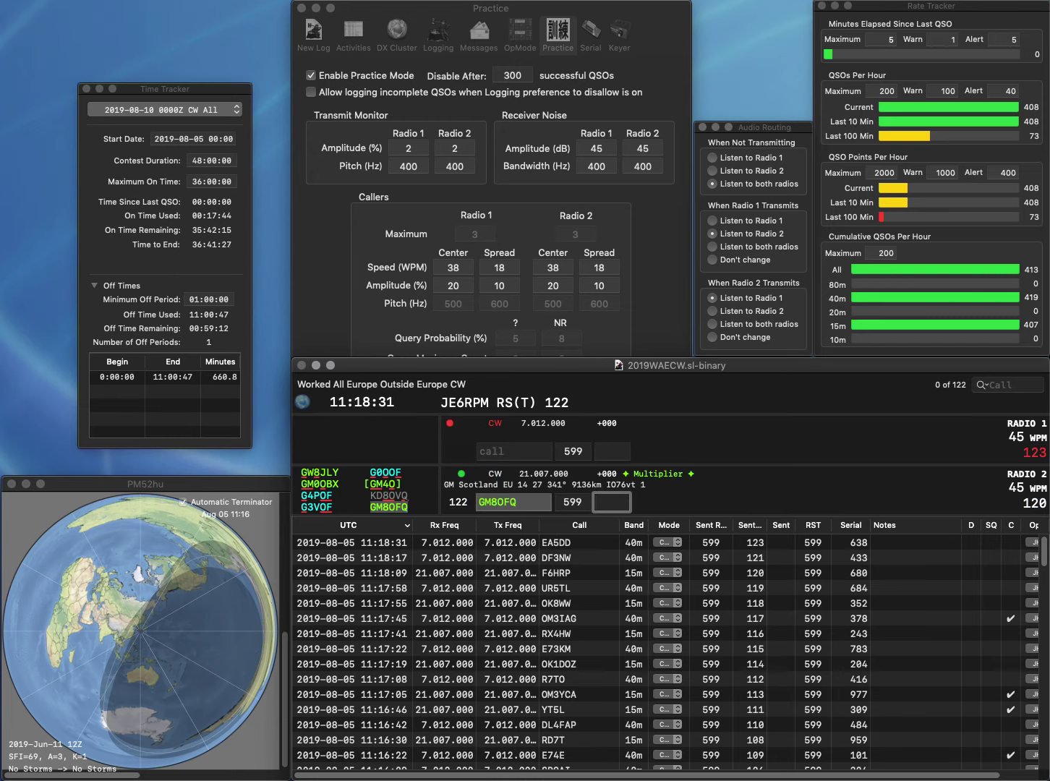
text(795)
key(Return)
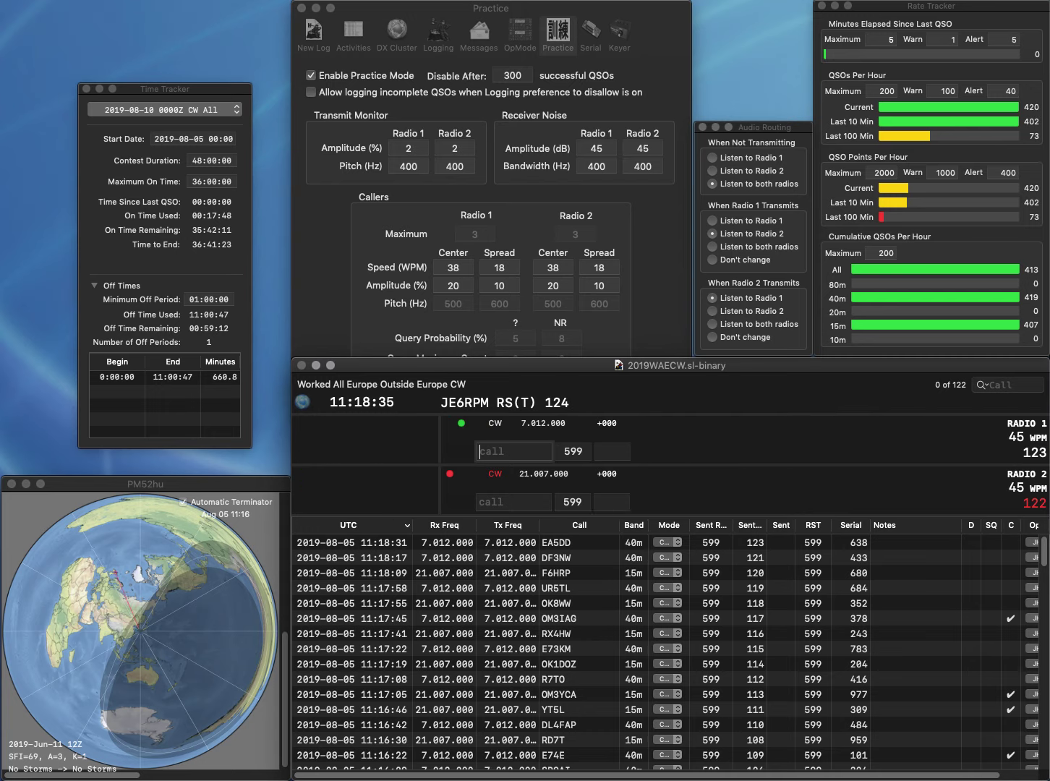
text(D1)
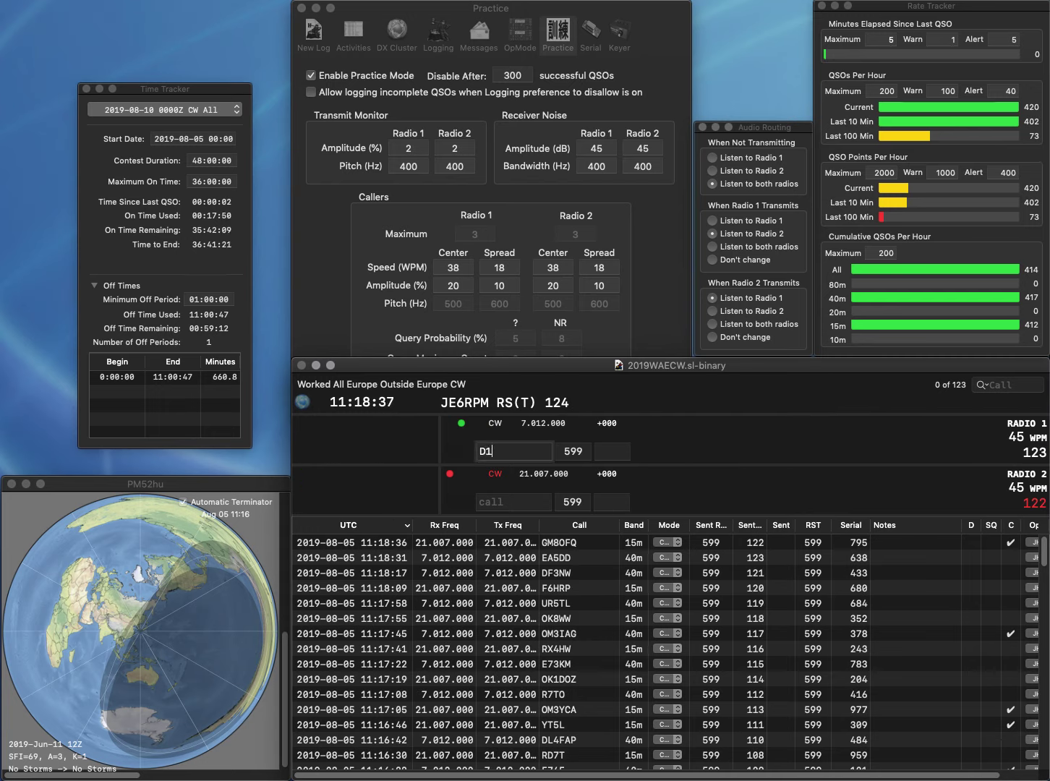
text(RAP)
key(ctrl+a)
key(Delete)
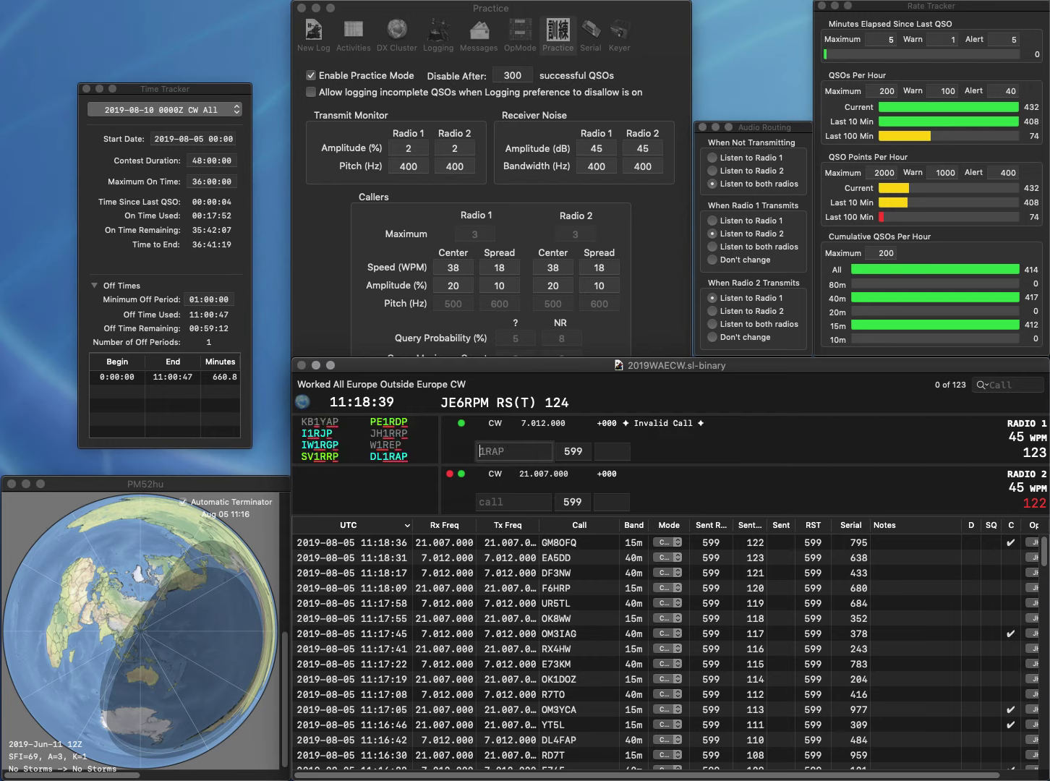
text(DL)
key(Return)
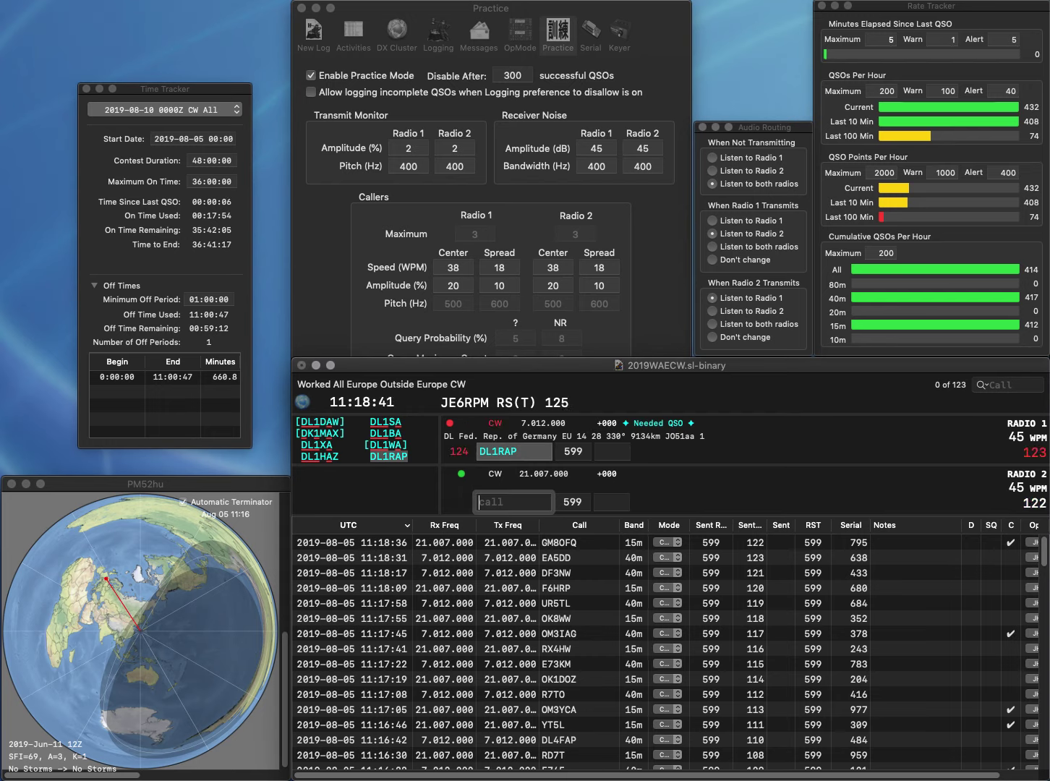
text(IZ)
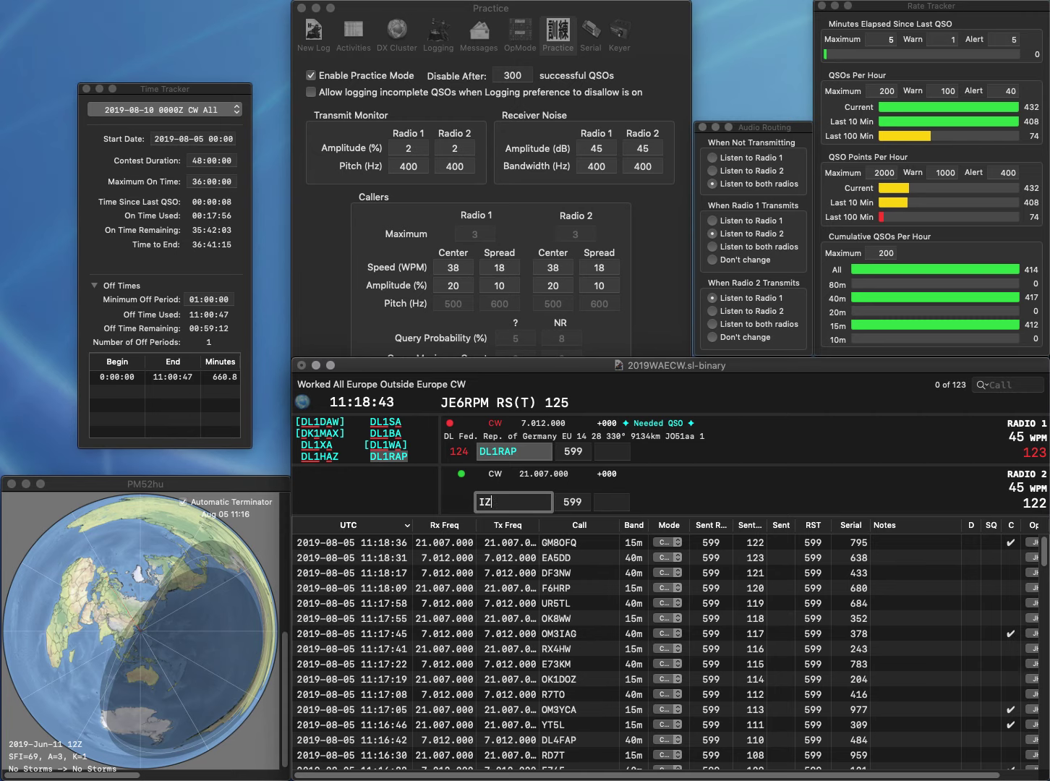
text(4ISL)
key(Return)
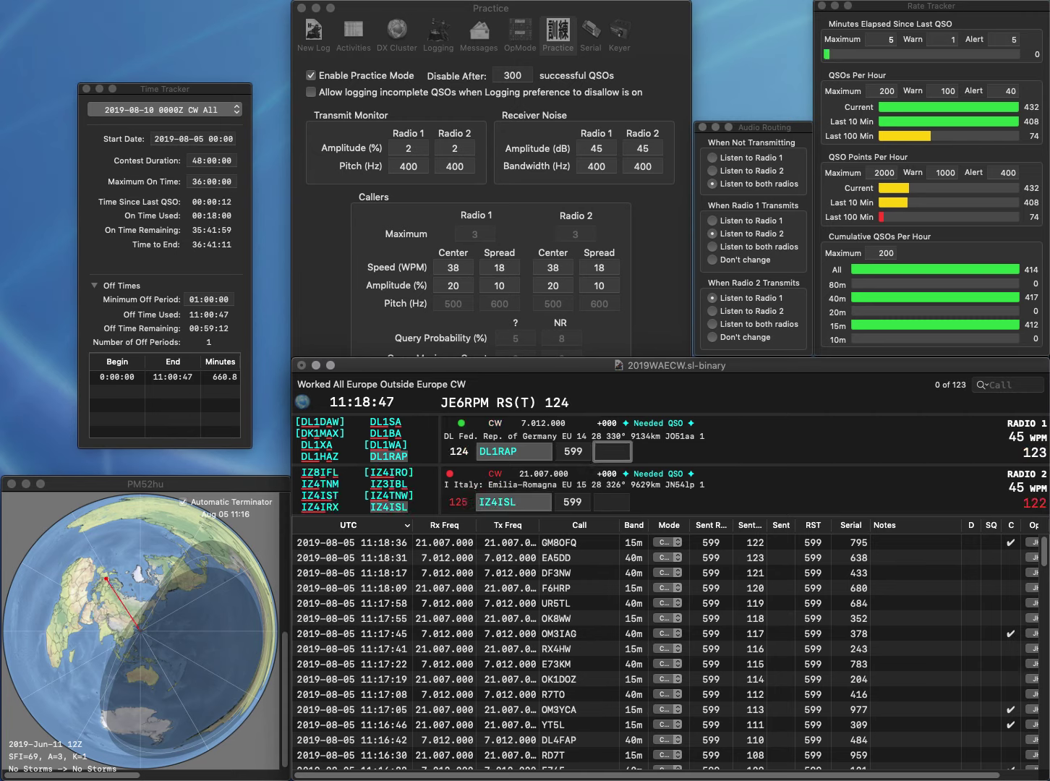
Log DL1RAP on Radio 1 with received serial 205 and IZ4ISL on Radio 2 with received serial 841
text(205)
key(Return)
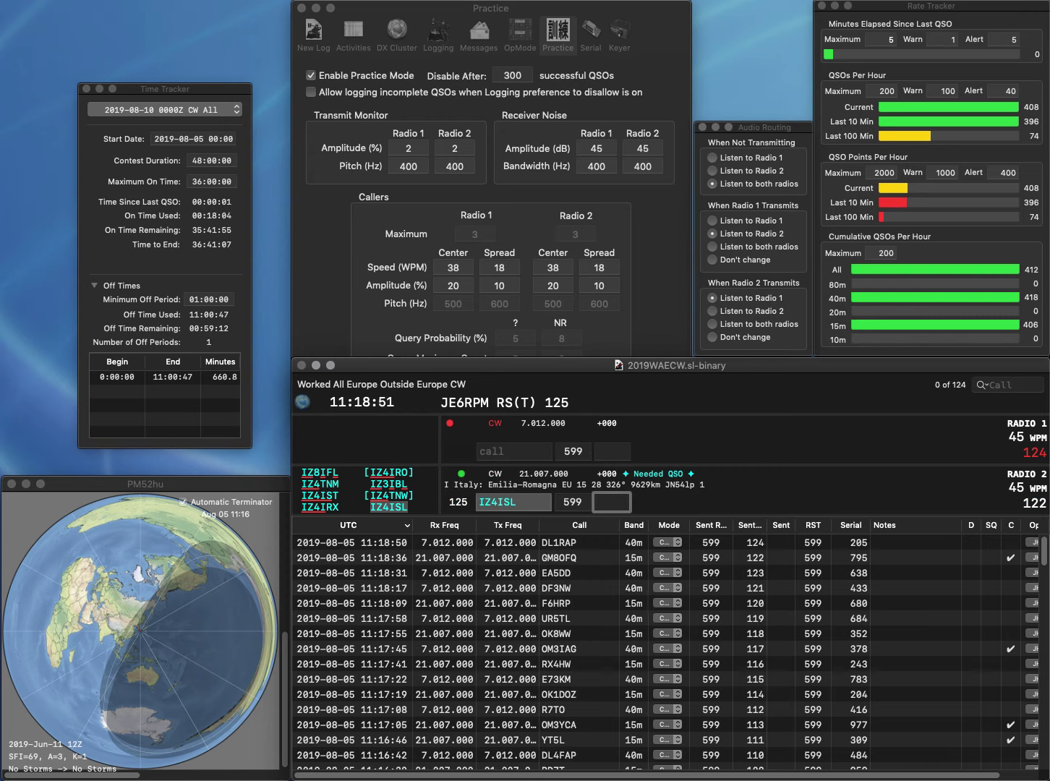
text(841)
key(Return)
Enter the callers DG5OBB on Radio 1 and HG5A on Radio 2, correcting the latter's prefix to HG, and send their exchanges
text(DG)
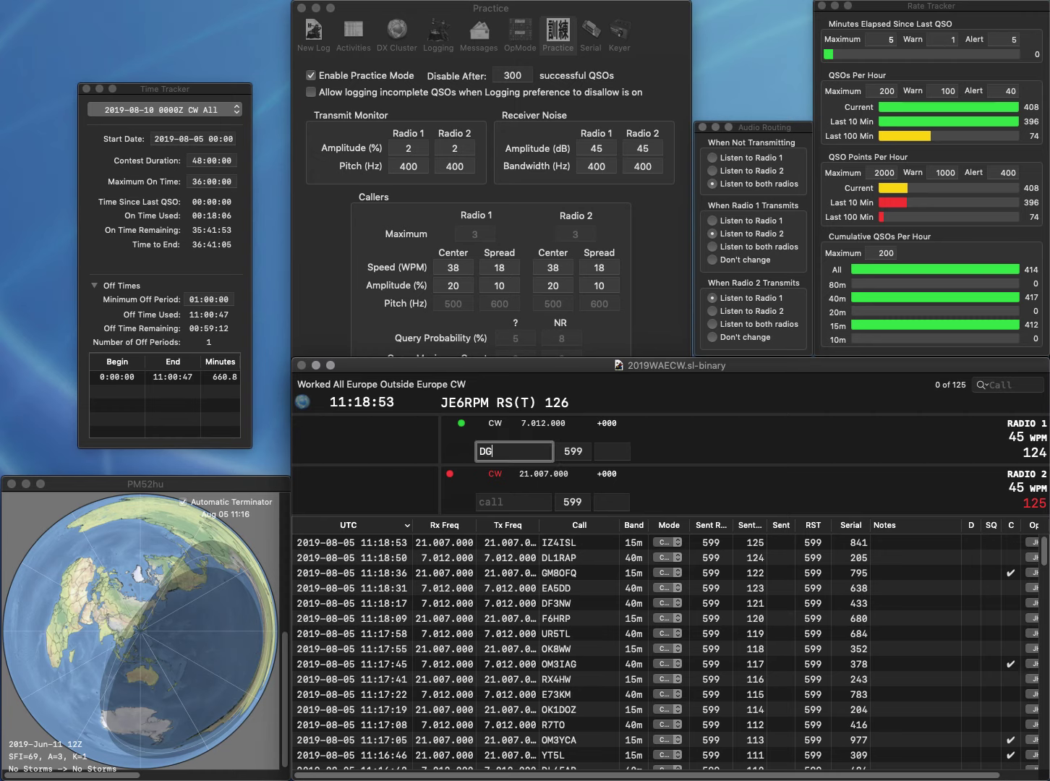
text(5OBB)
key(Return)
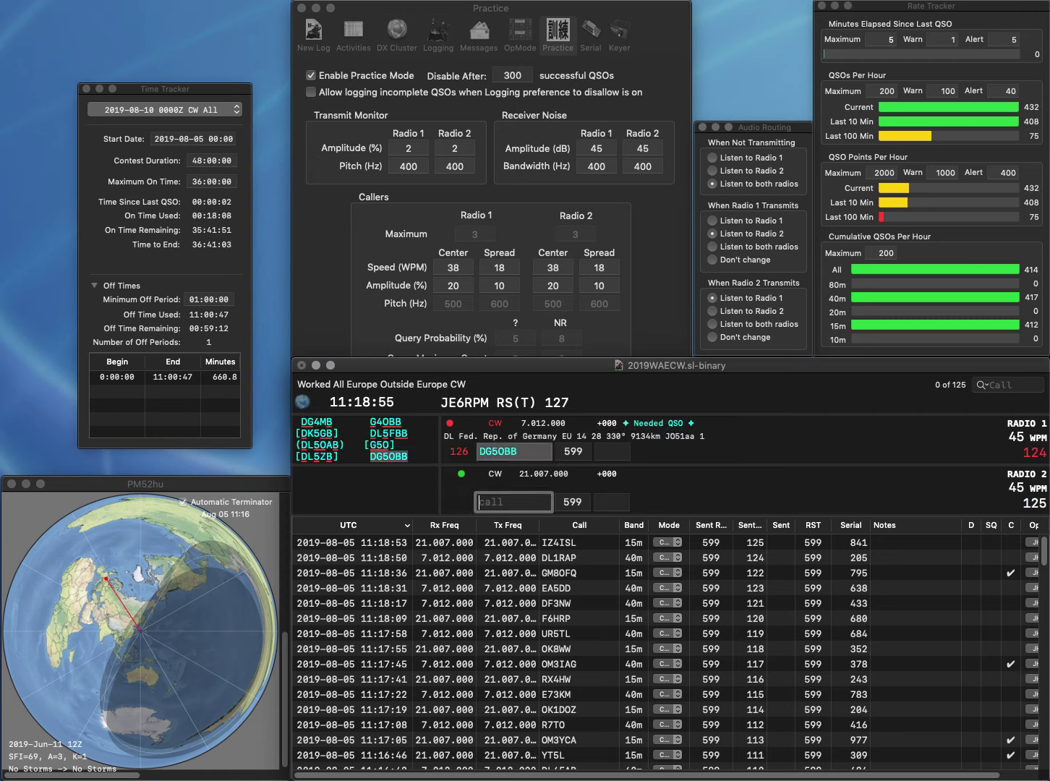
text(HB5A)
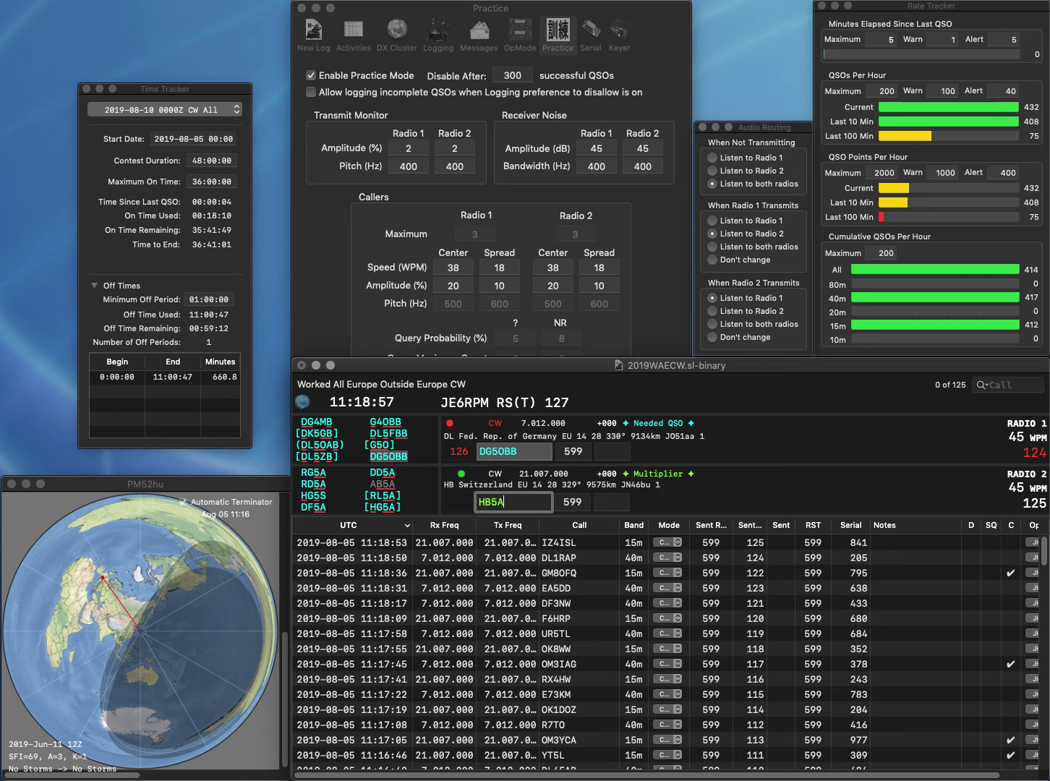
key(BackSpace)
text(G)
key(Return)
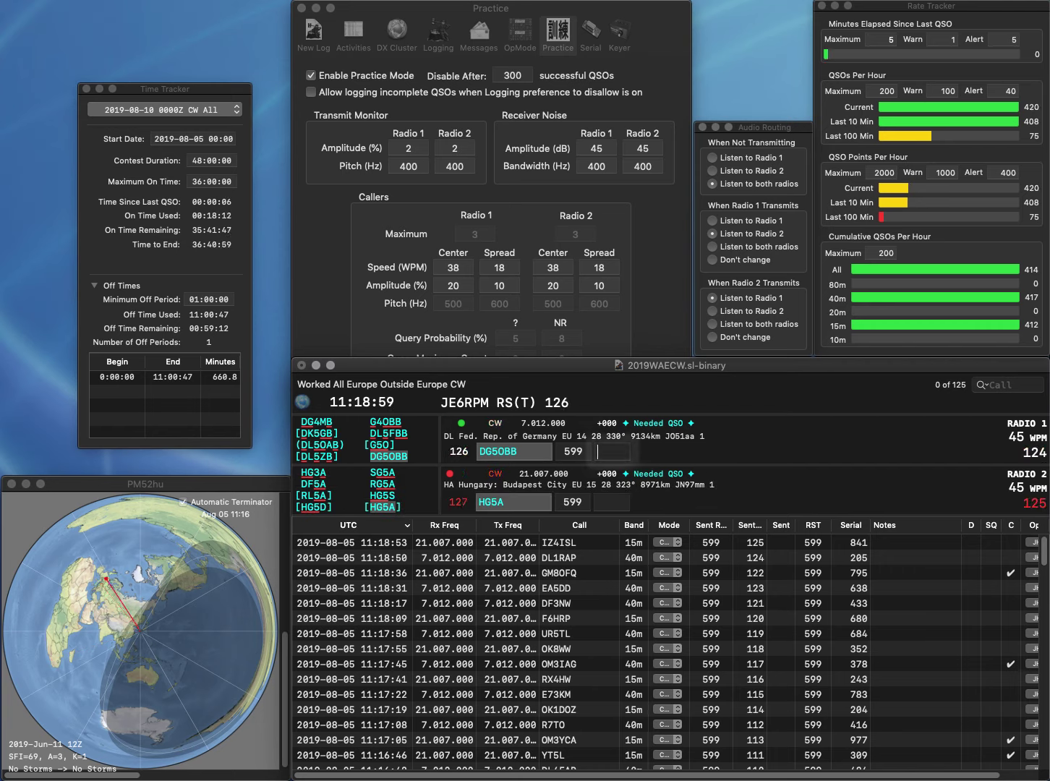
text(574)
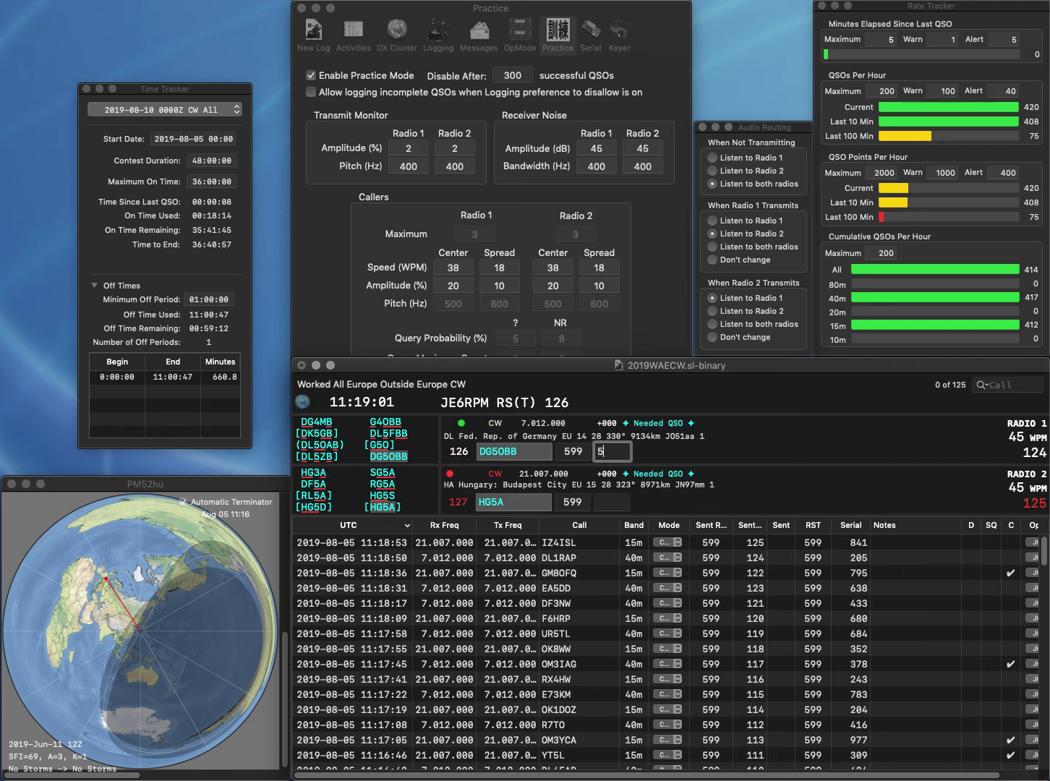
key(Return)
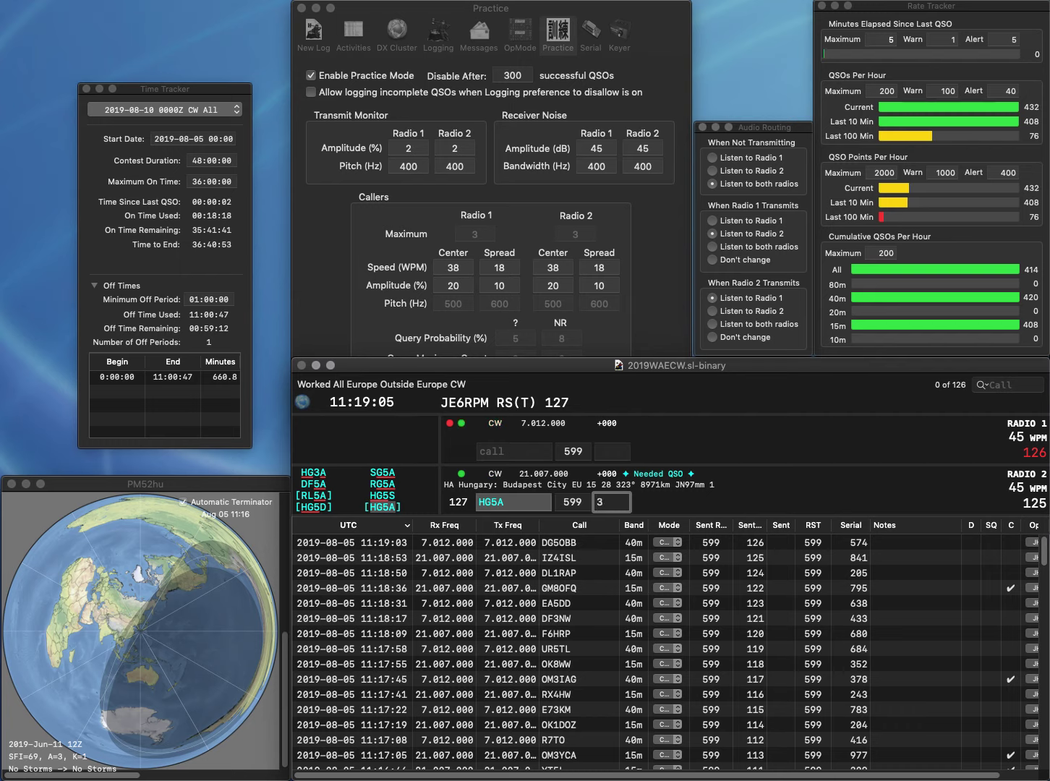
text(05)
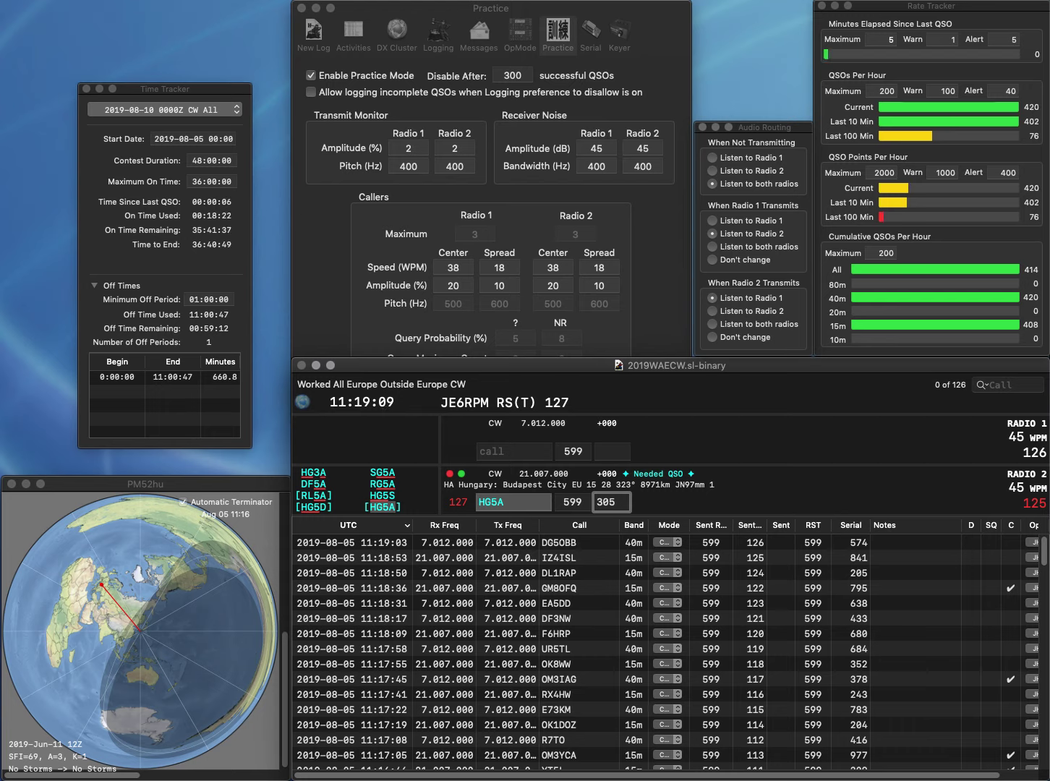
key(Return)
text(DL2YET)
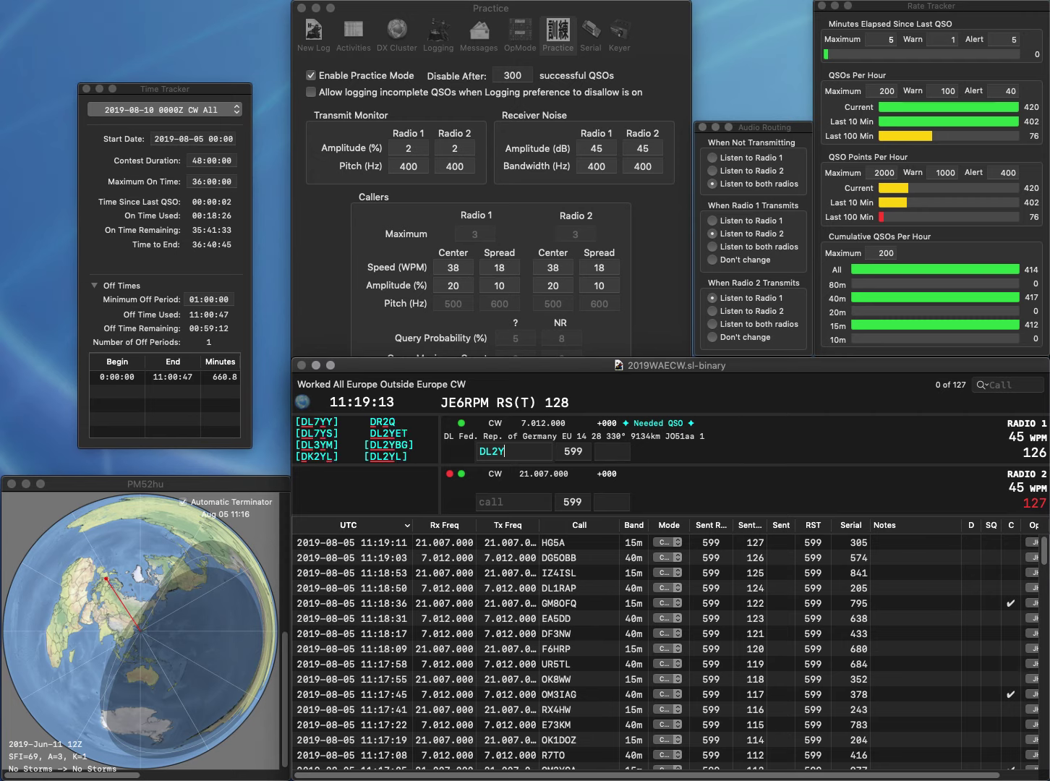
key(Return)
text(F4F)
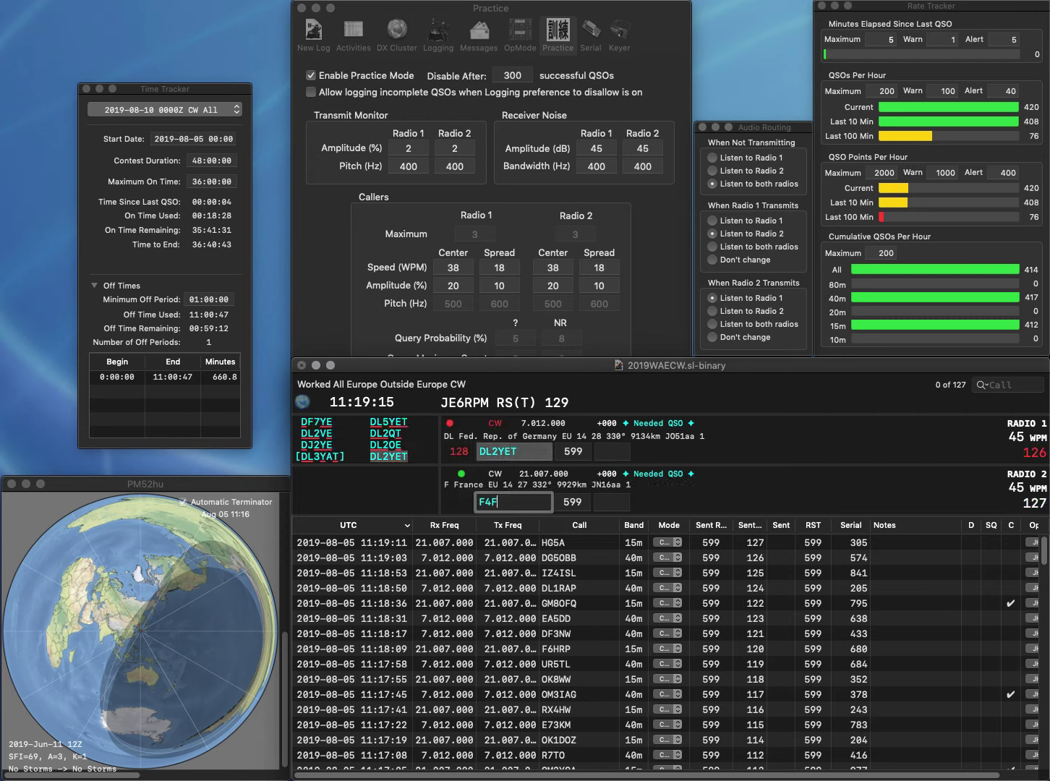
text(SV)
key(Return)
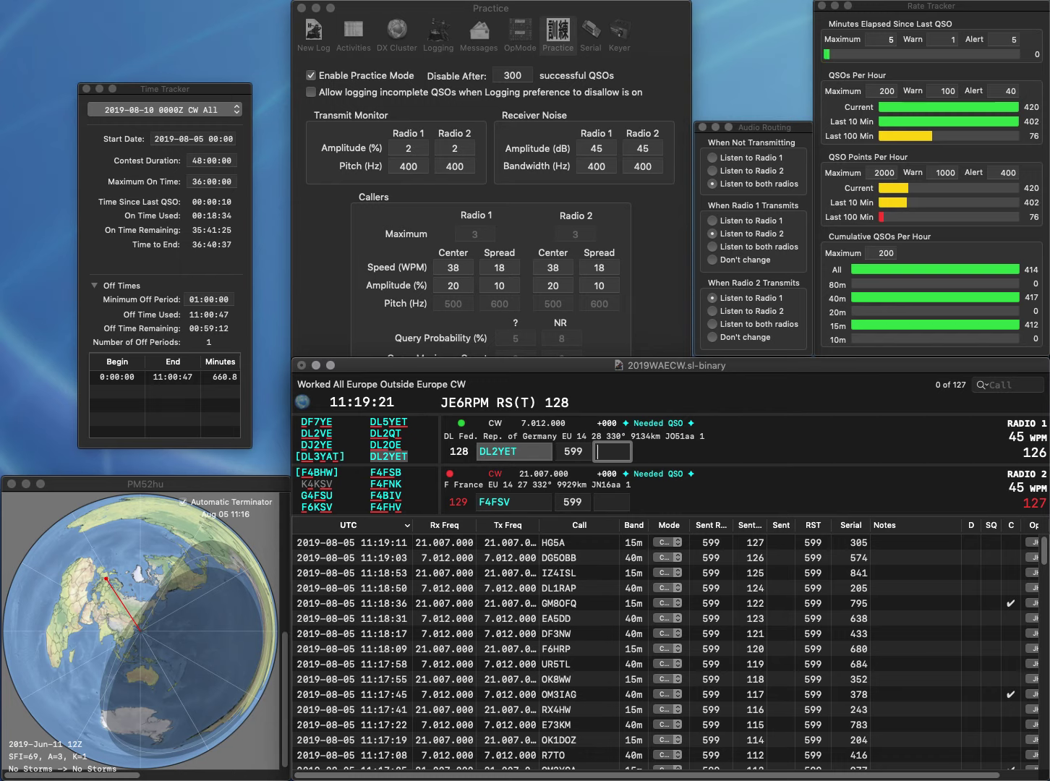
text(133)
key(Return)
key(space)
key(Left)
key(BackSpace)
text(H)
key(Return)
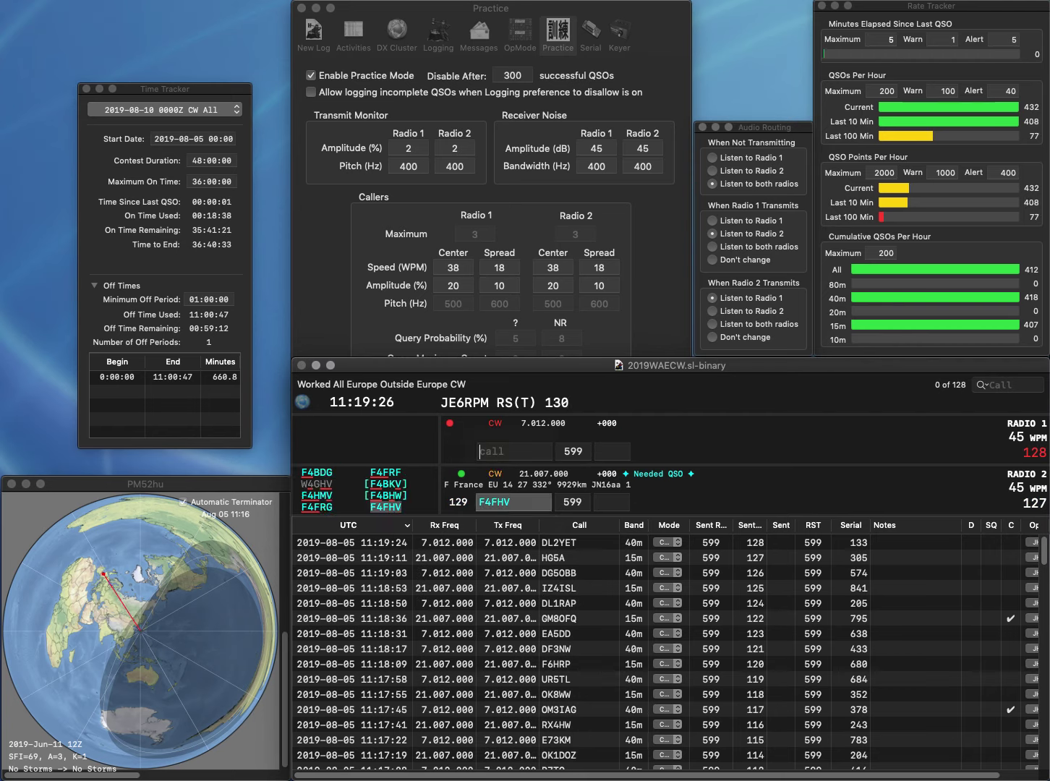
text(RN)
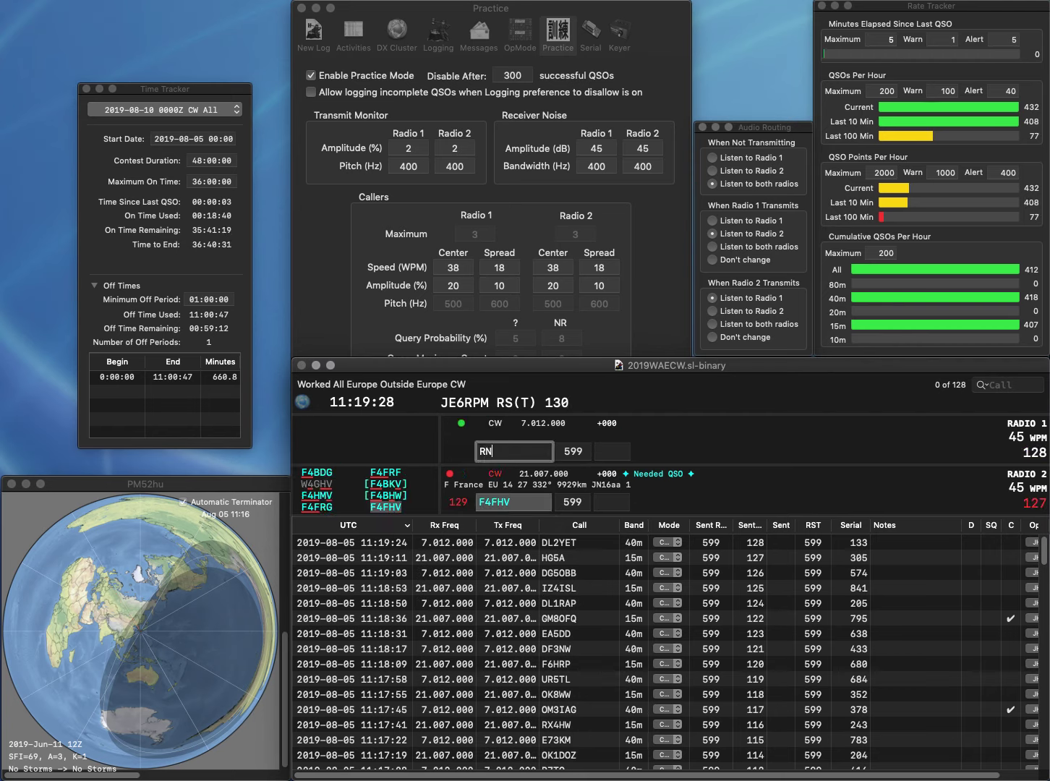
text(3OG)
key(Return)
key(space)
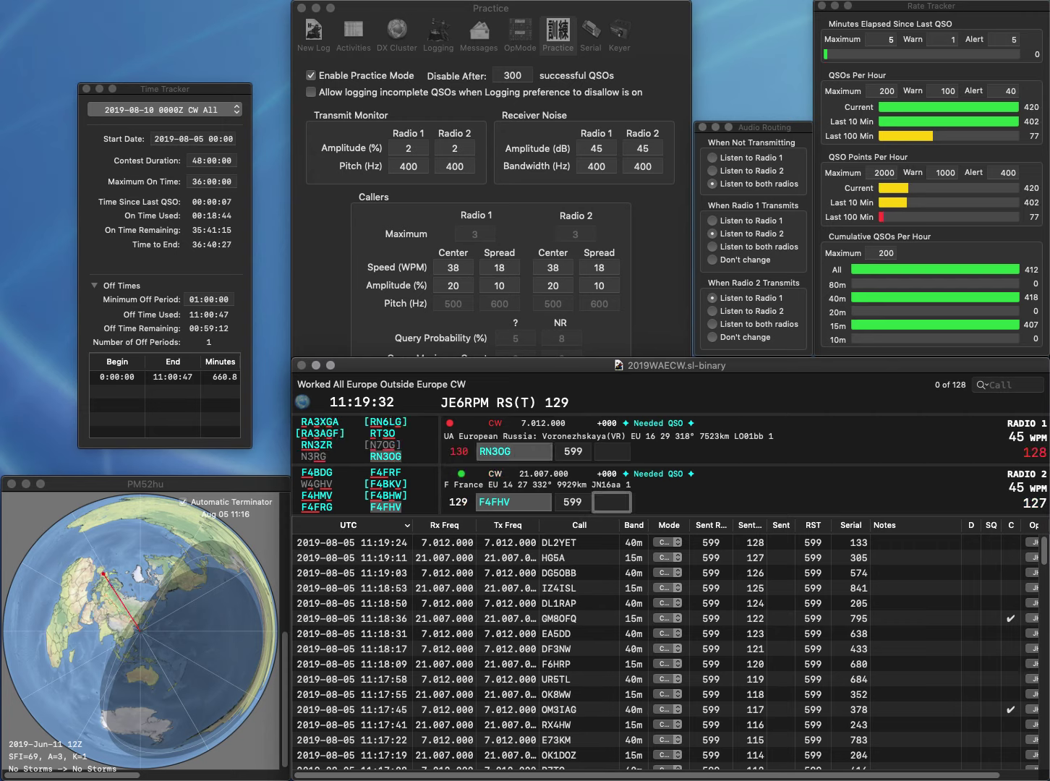
text(405)
key(Return)
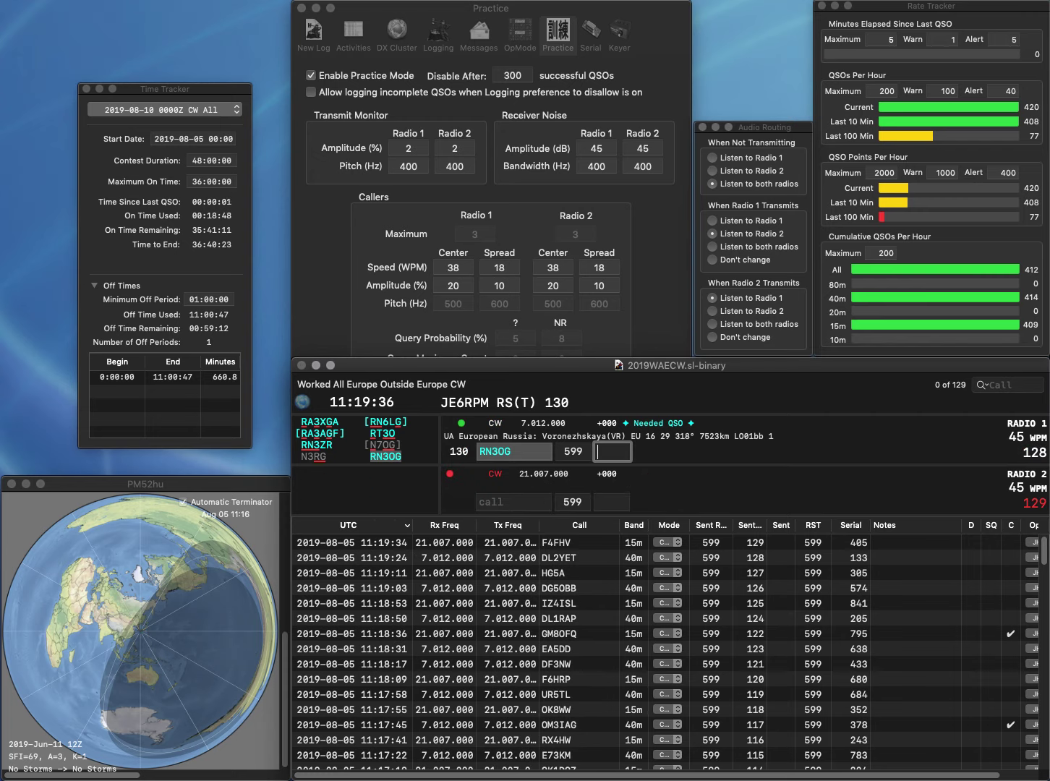
text(331)
key(Return)
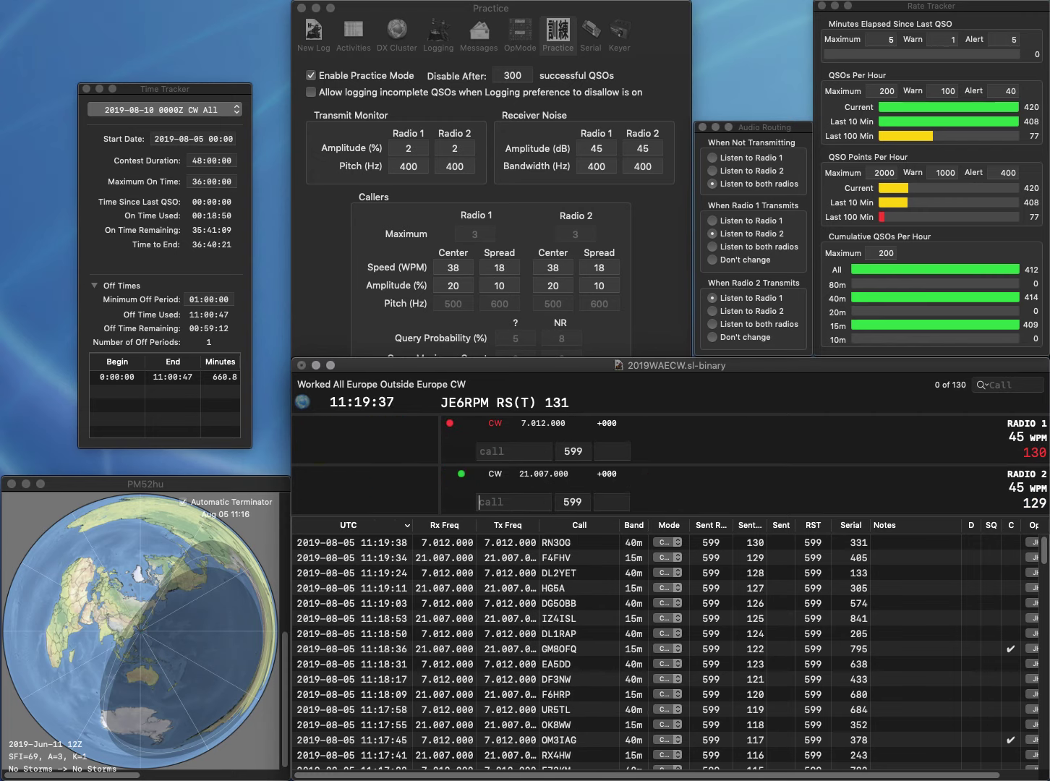
text(G6YXV)
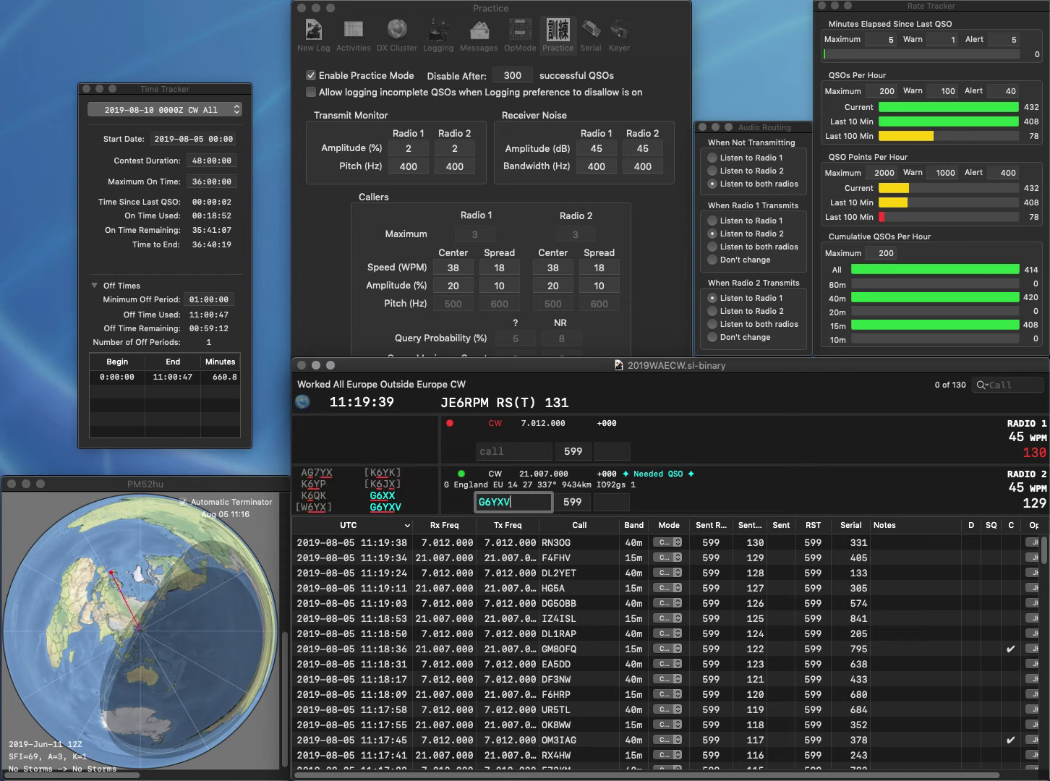
key(Return)
text(3)
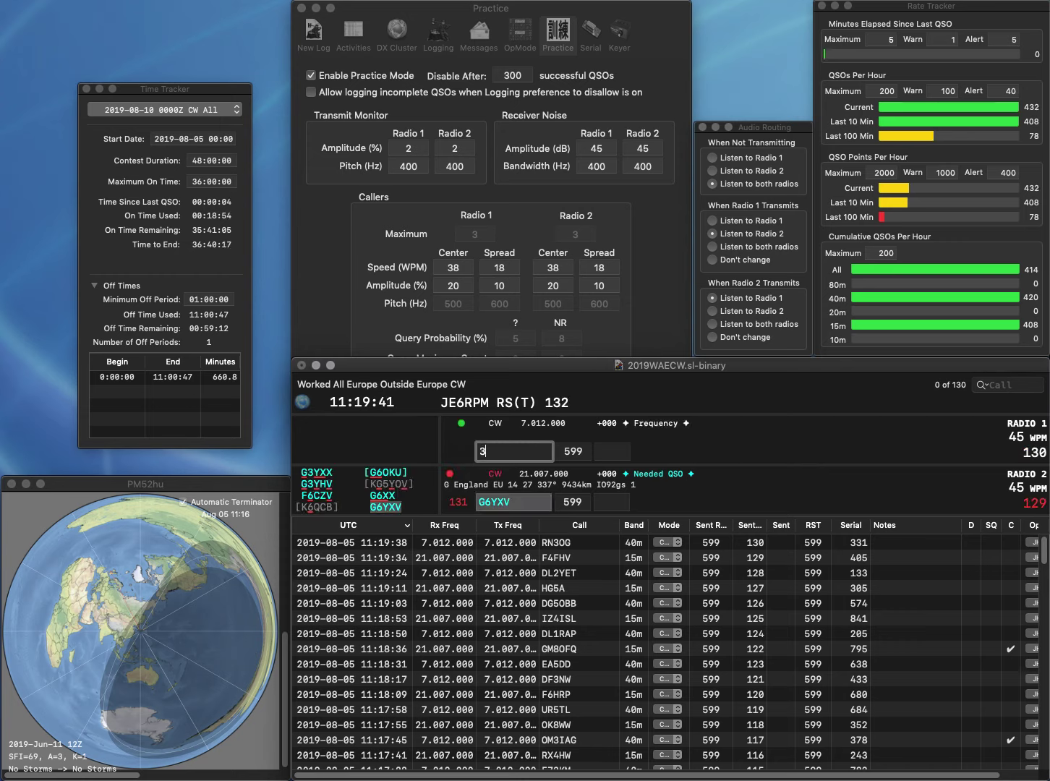
text(FBRA3FB)
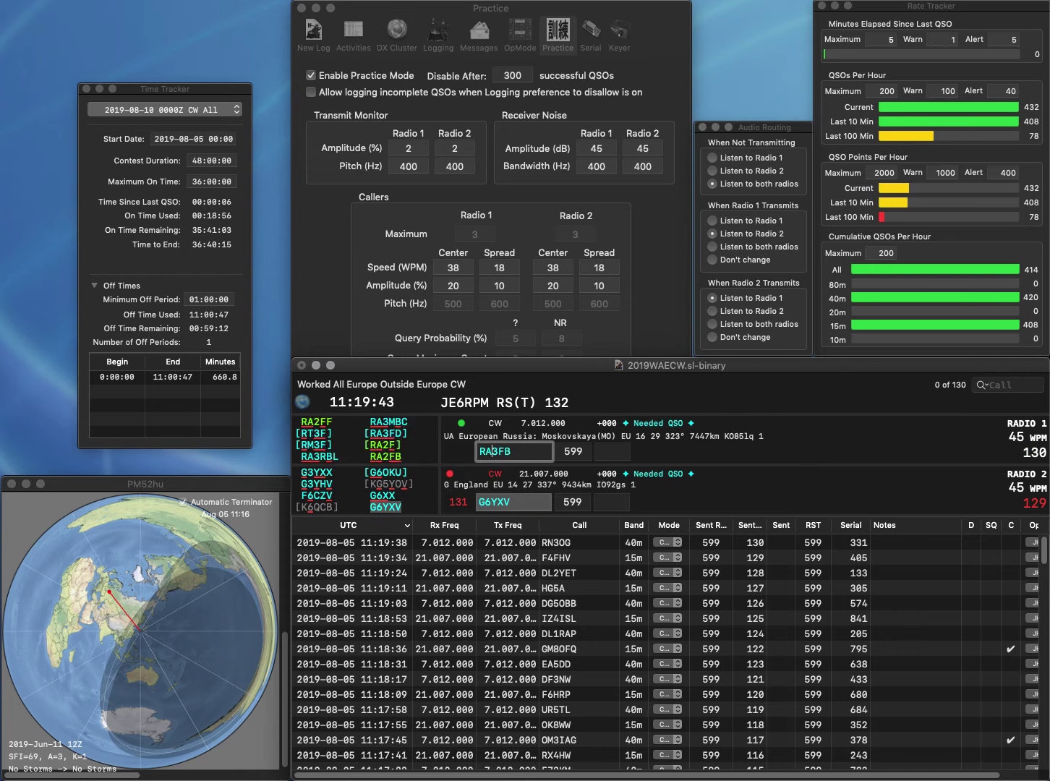
key(Delete)
text(2)
key(Return)
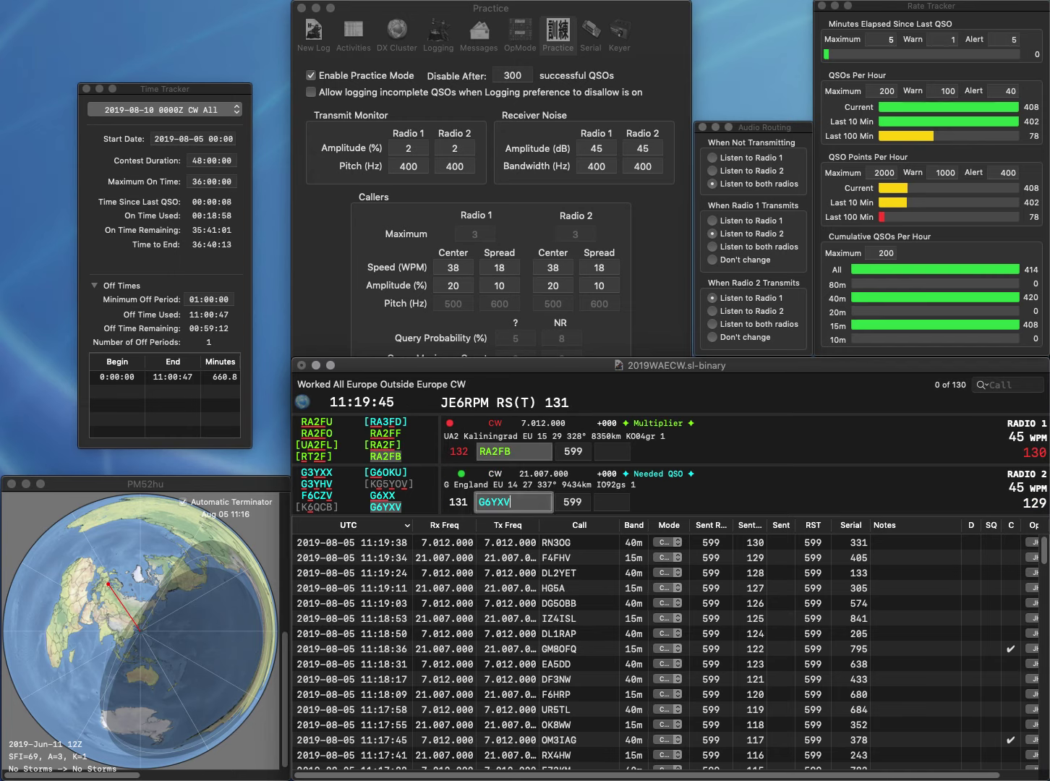
text(215)
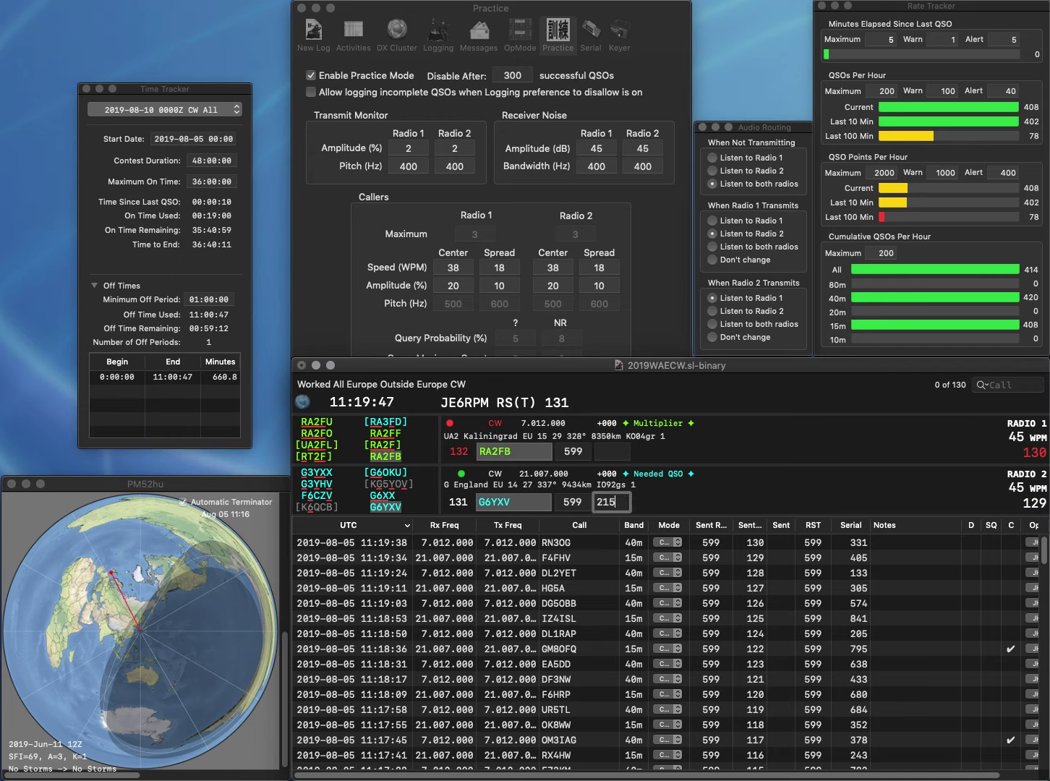
key(Return)
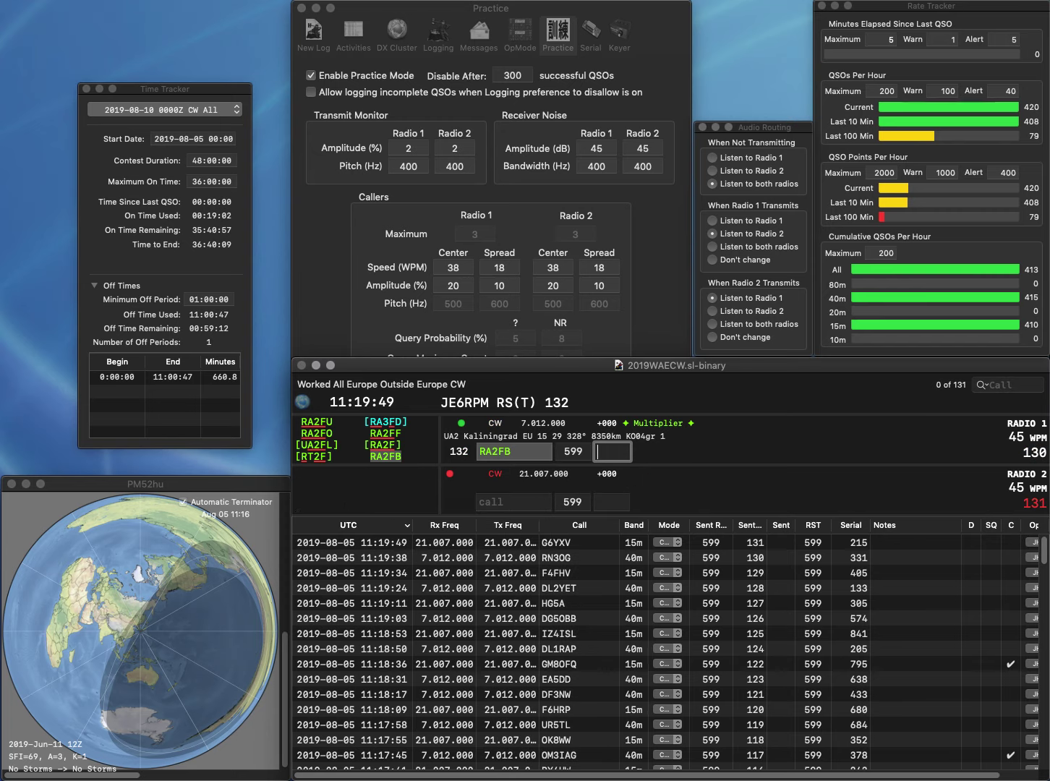
key(Tab)
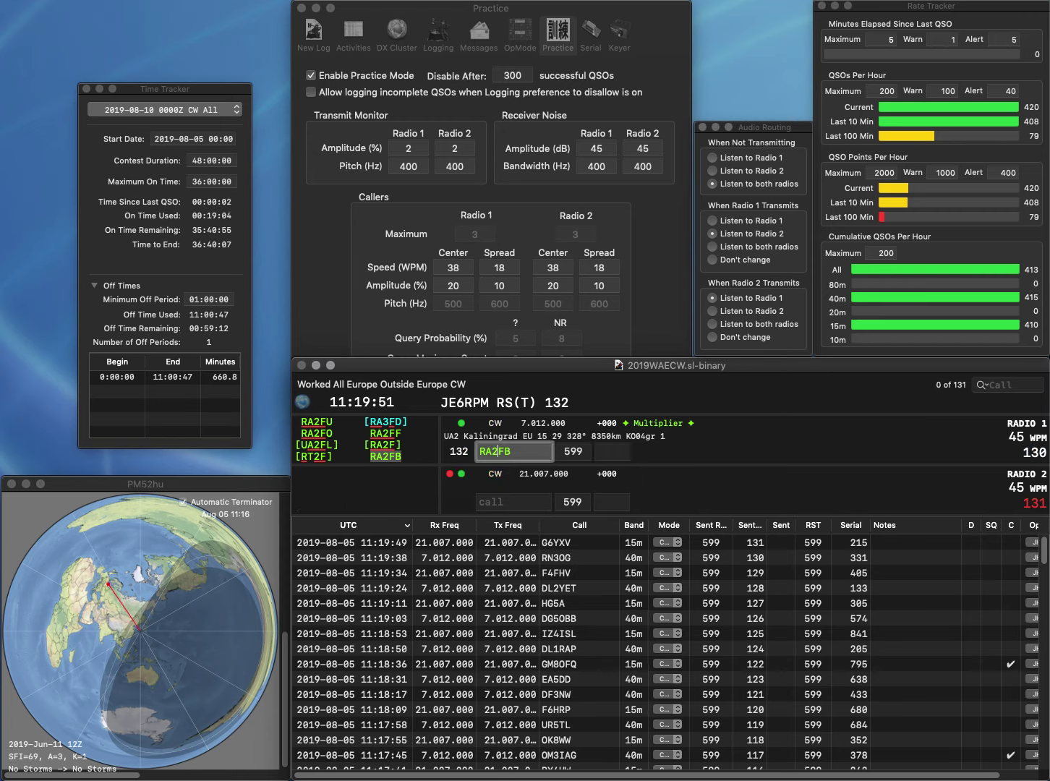
key(BackSpace)
text(3)
key(Right)
key(Right)
key(BackSpace)
text(D)
key(Return)
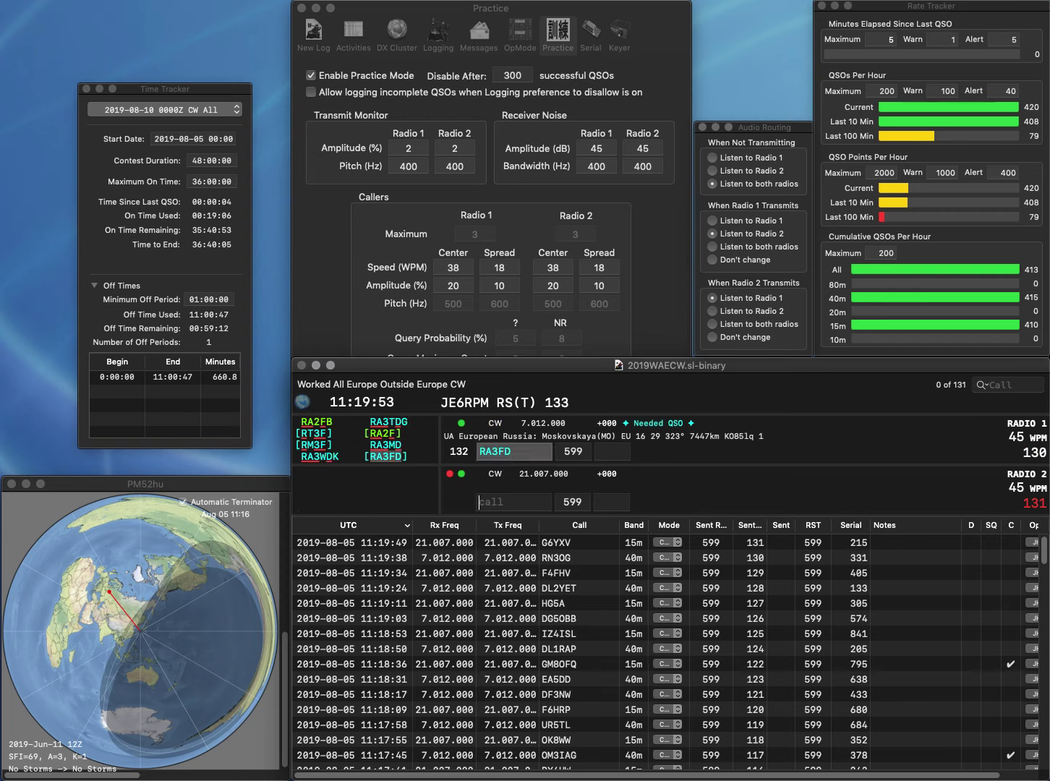
key(grave)
key(grave)
text(D)
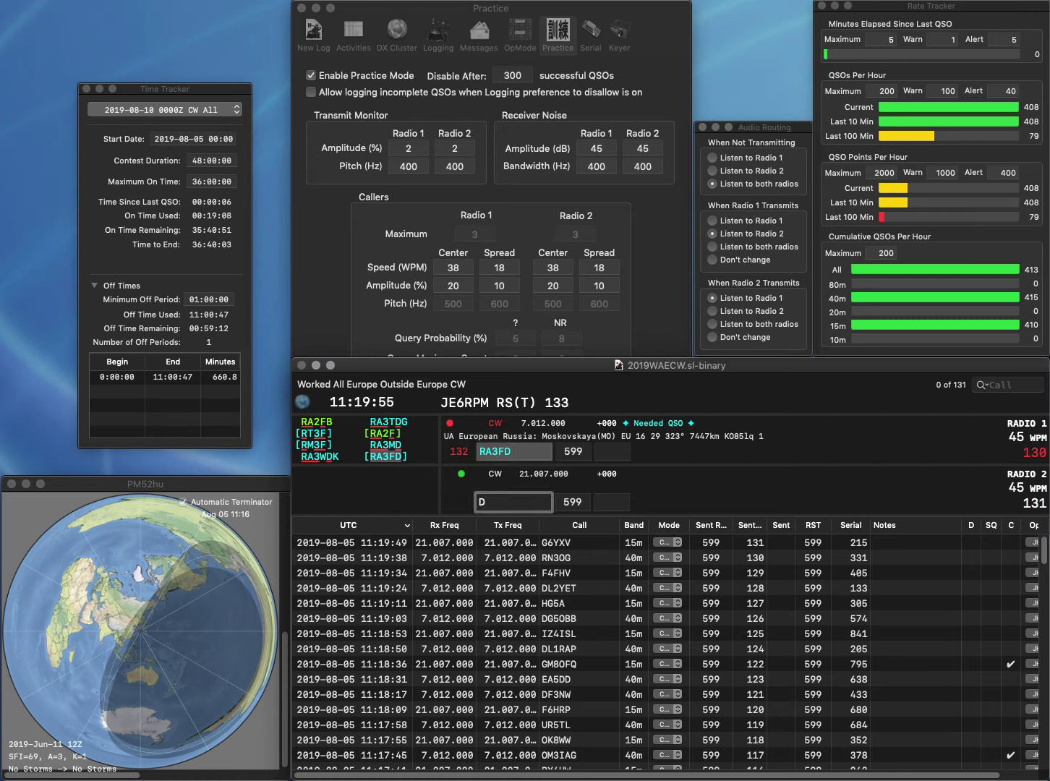
text(F0SX)
key(Return)
key(space)
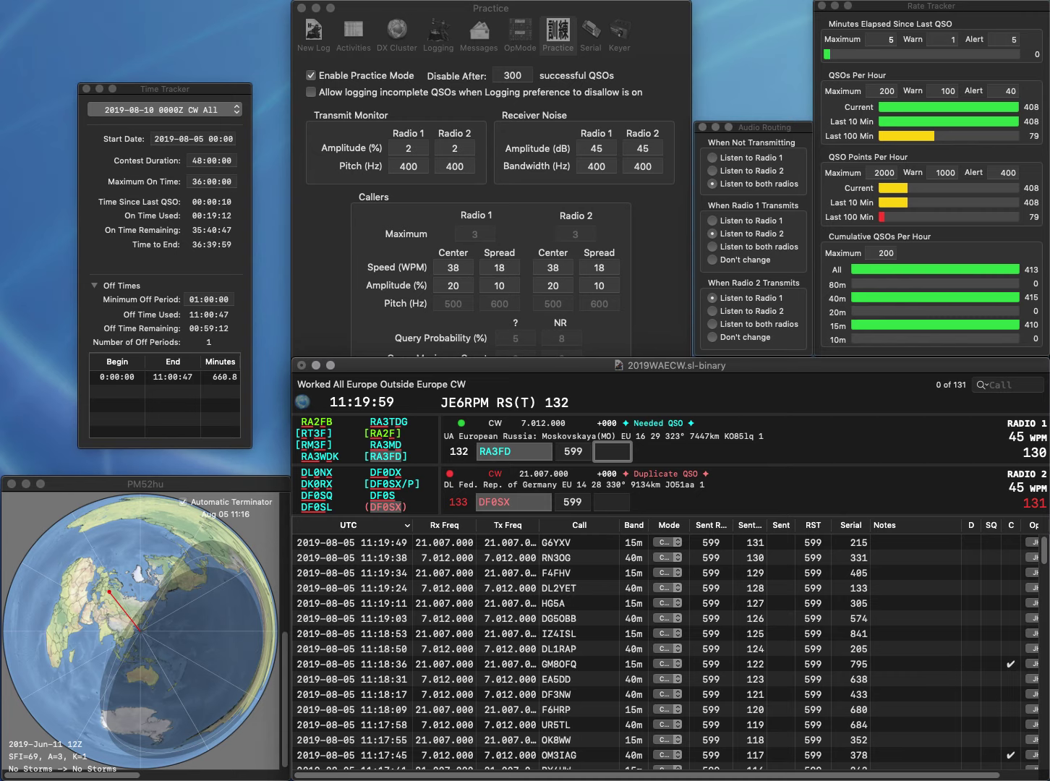
Log RA3FD on Radio 1 with received serial 781 and DF0SX on Radio 2 with received serial 199
text(781)
key(Return)
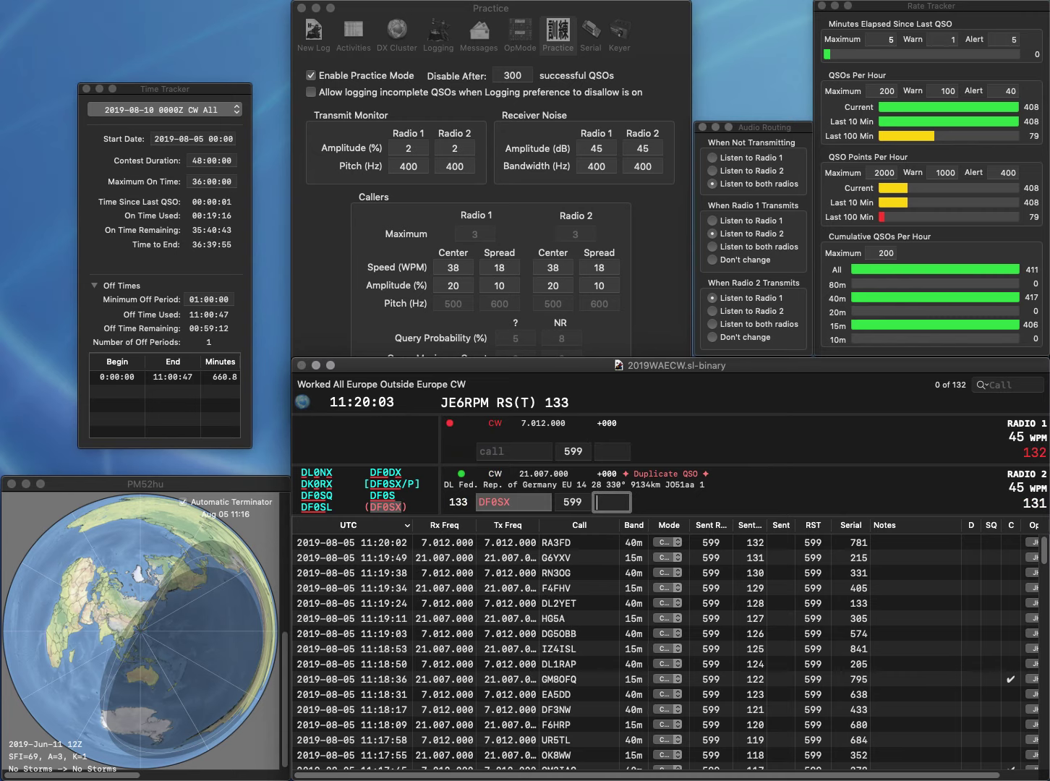
text(189)
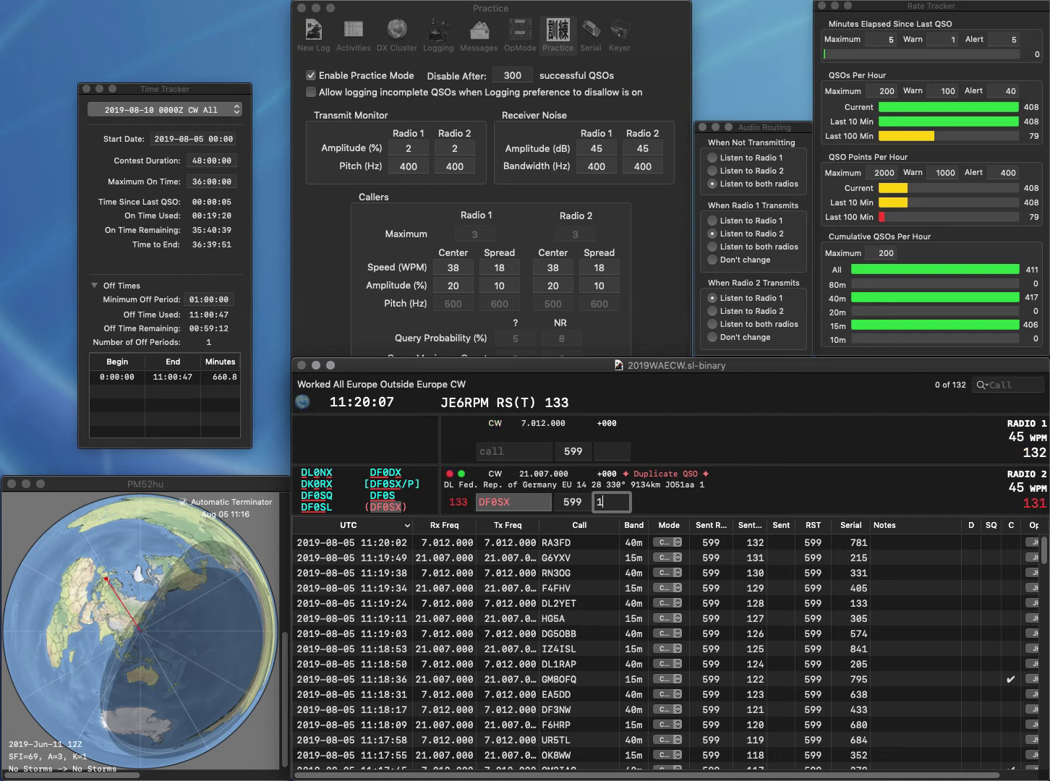
text(9)
key(Return)
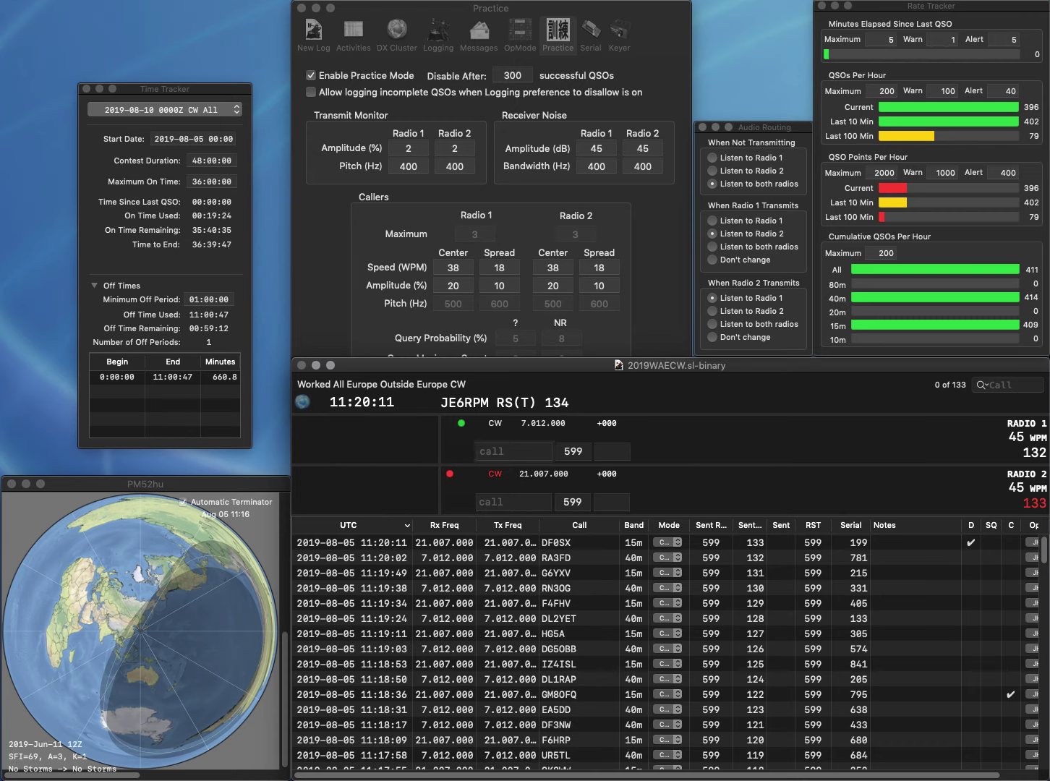
Enter the partial calls UX on Radio 1 and 1RJN on Radio 2, and send both to the callers
text(UX)
key(Return)
text(1RJN)
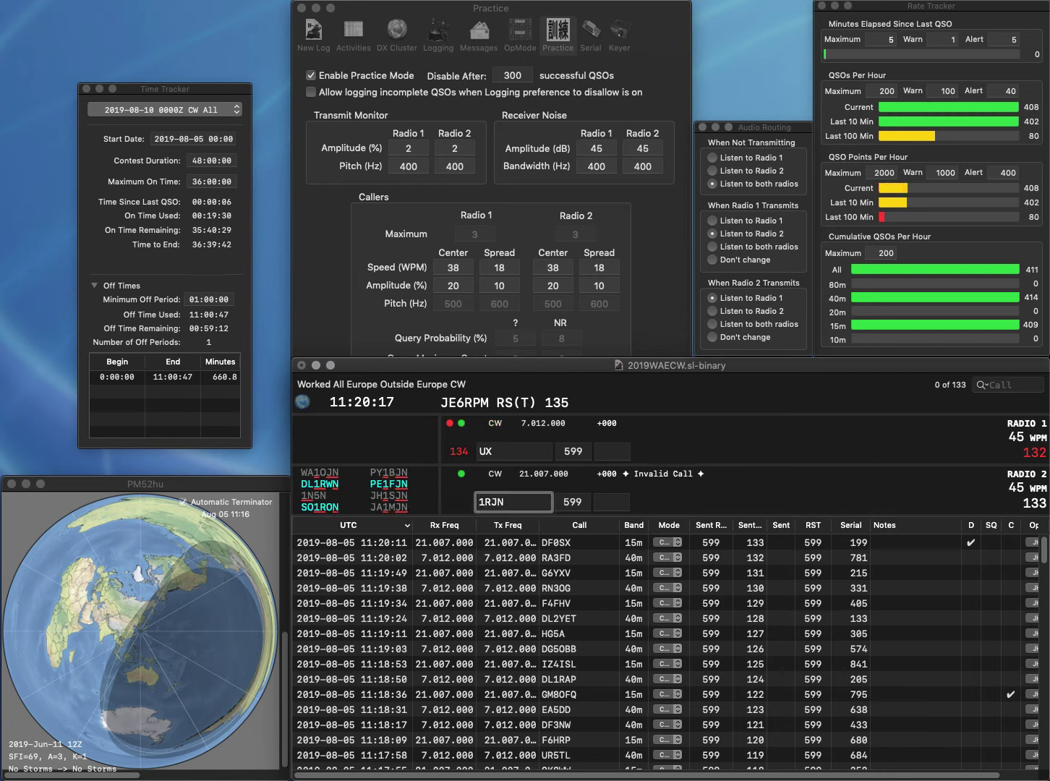
key(Return)
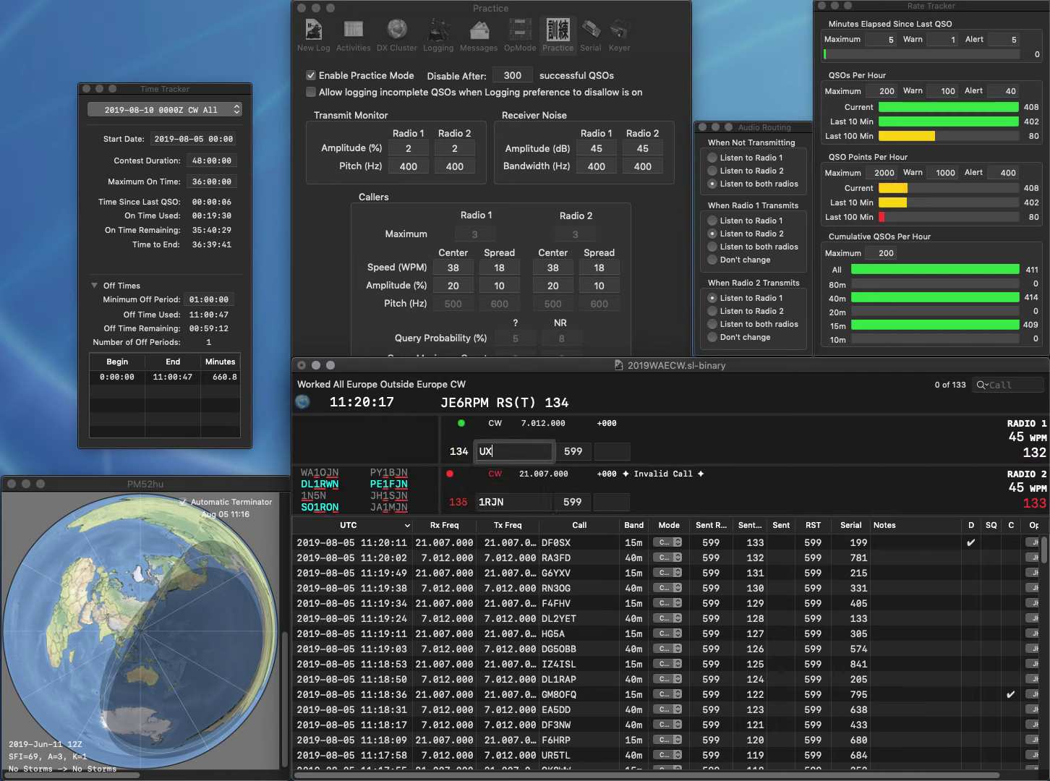
text(H)
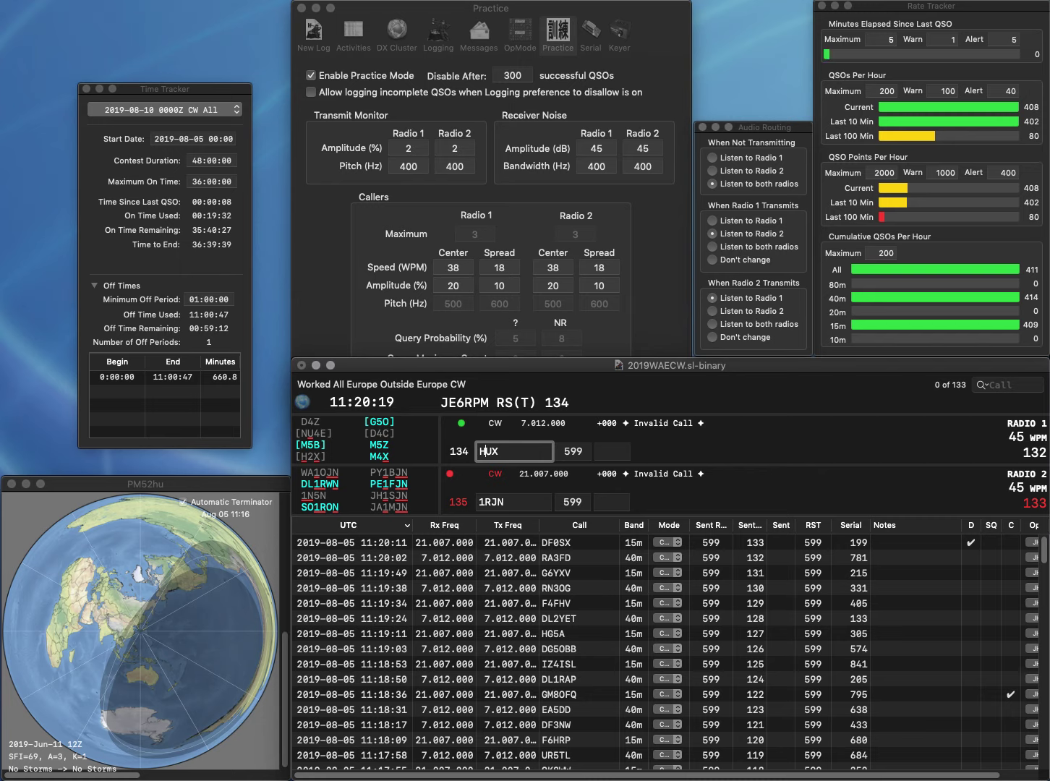
key(Delete)
text(R)
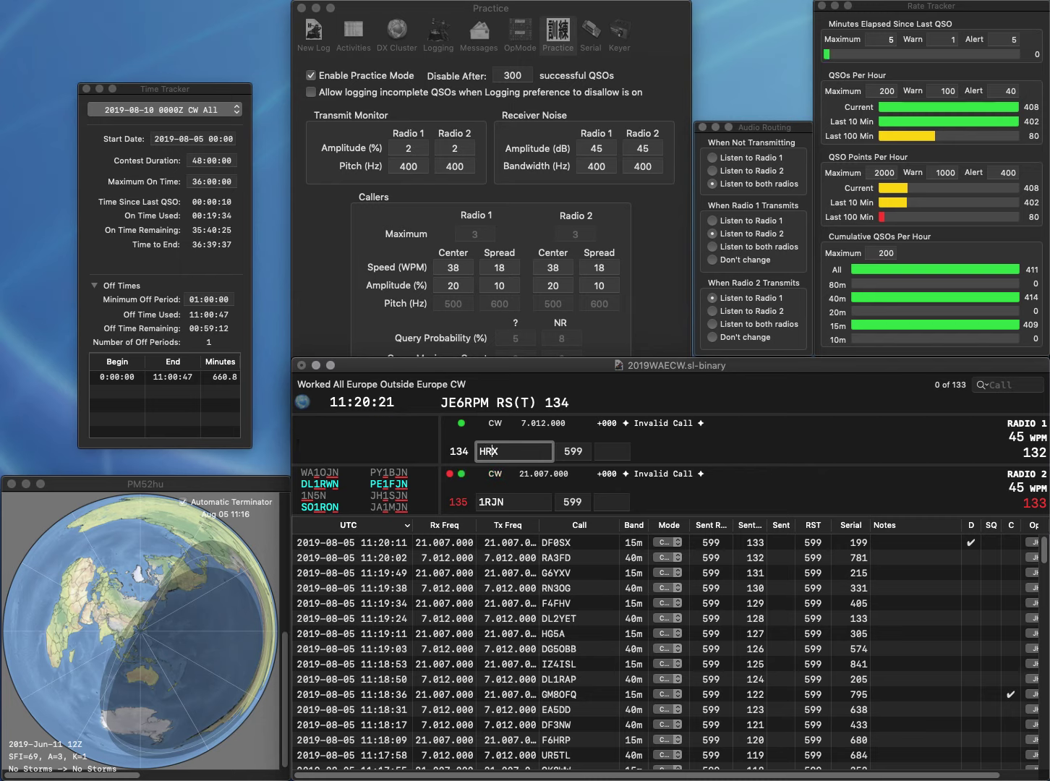
key(Left)
key(Left)
text(UA6)
key(Return)
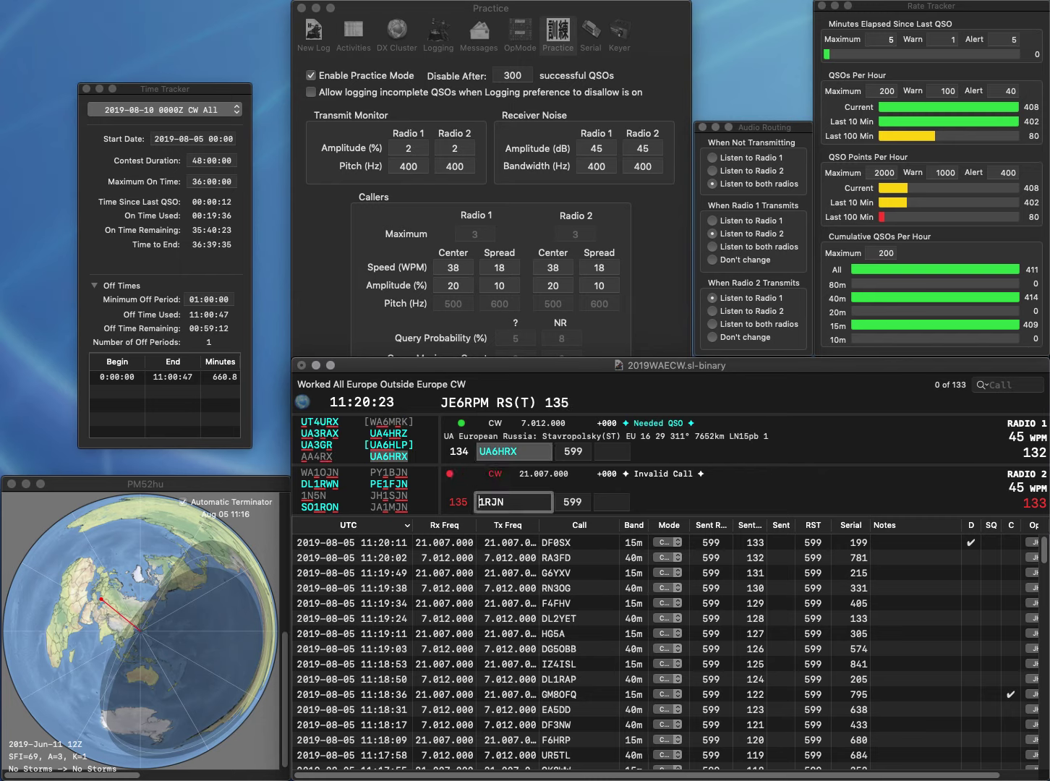
Complete the Radio 2 caller as PE1FJN and send its exchange
text(PE)
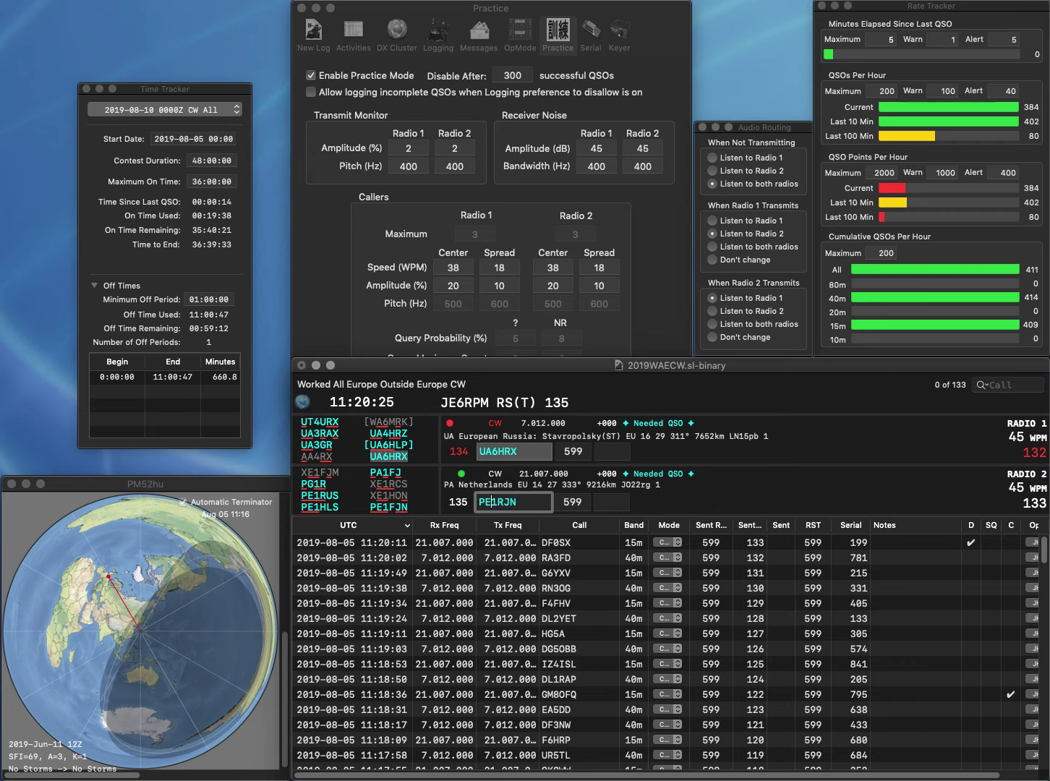
key(Delete)
text(F)
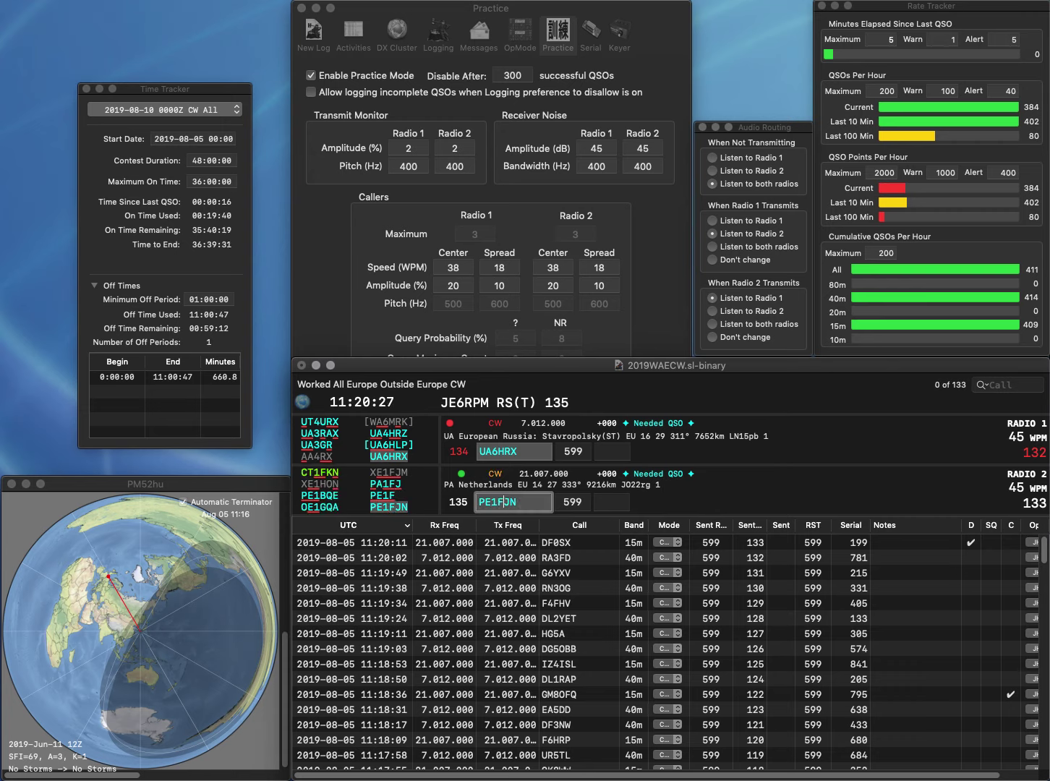
key(Return)
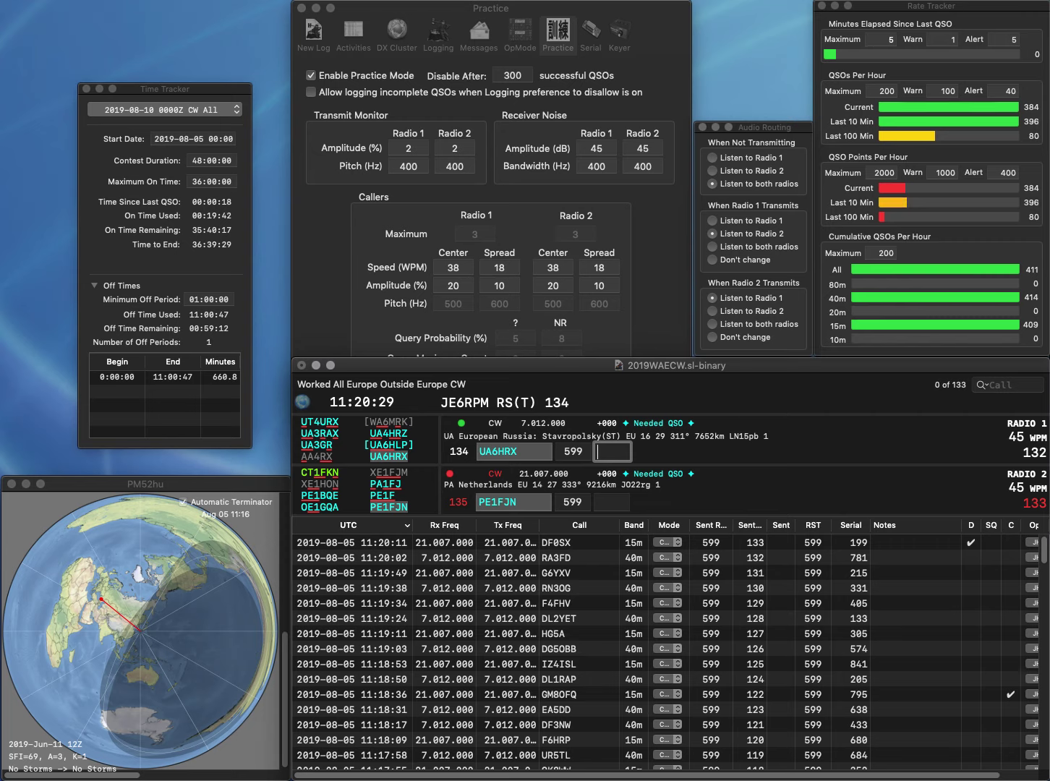
Log UA6HRX on Radio 1 with received serial 514 and PE1FJN on Radio 2 with received serial 381
text(514)
key(Return)
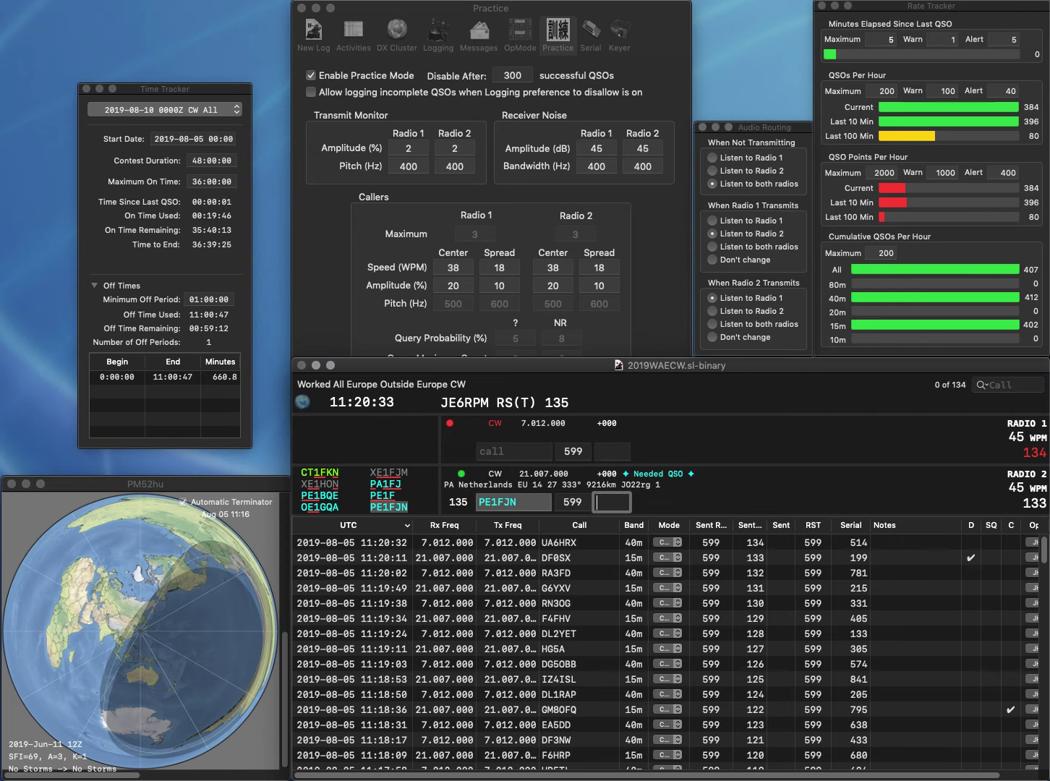
text(381)
key(Return)
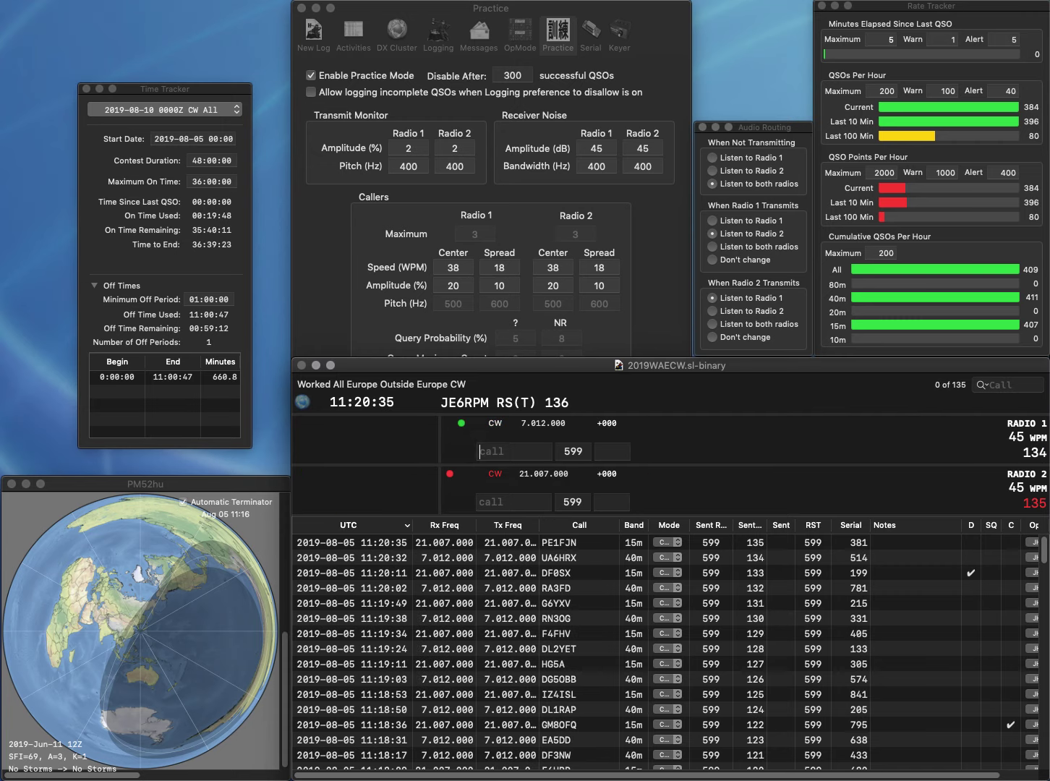
text(HA5CLF)
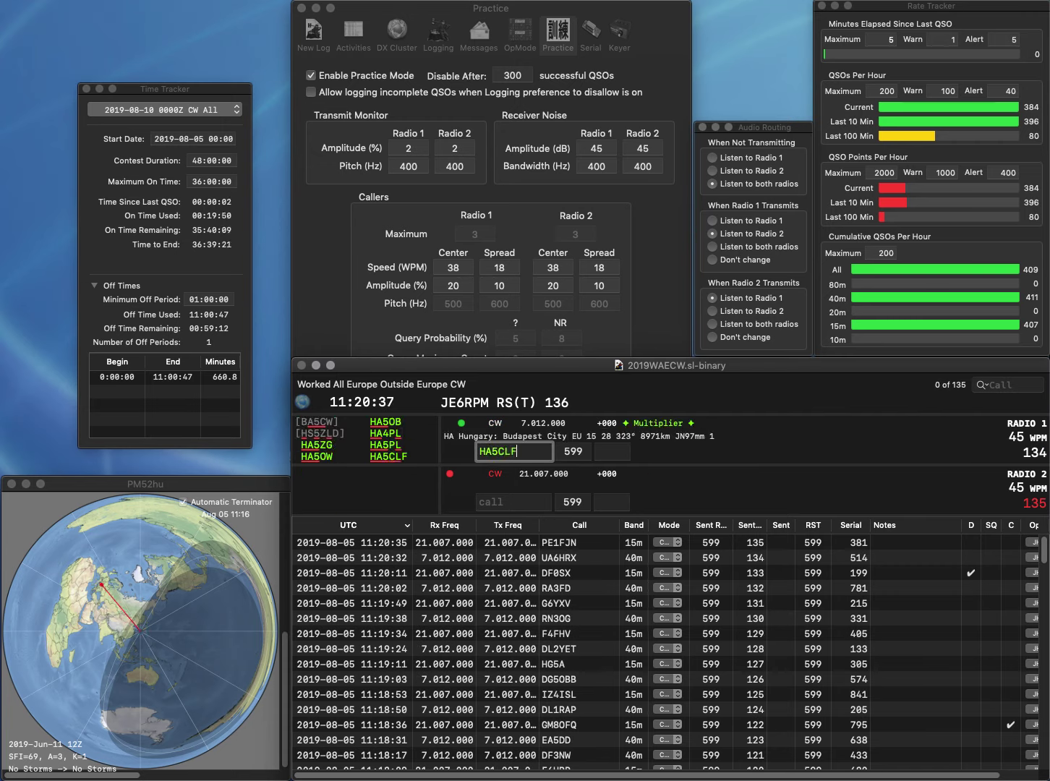
key(Return)
text(SV6EXJ)
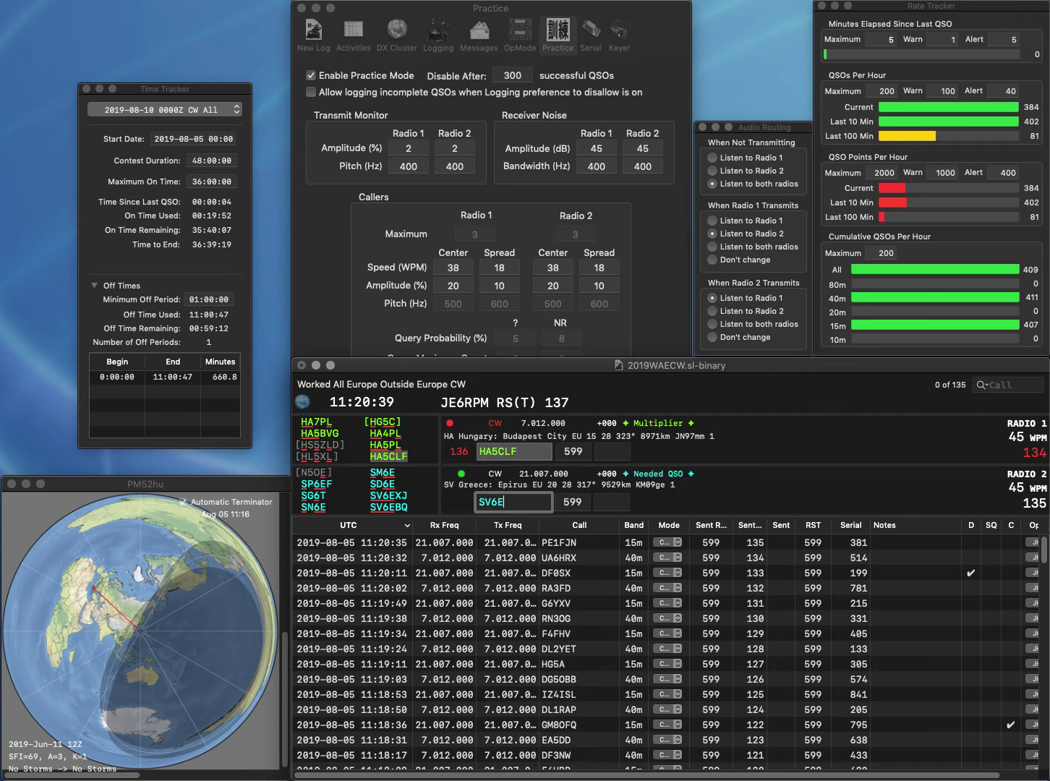
key(Return)
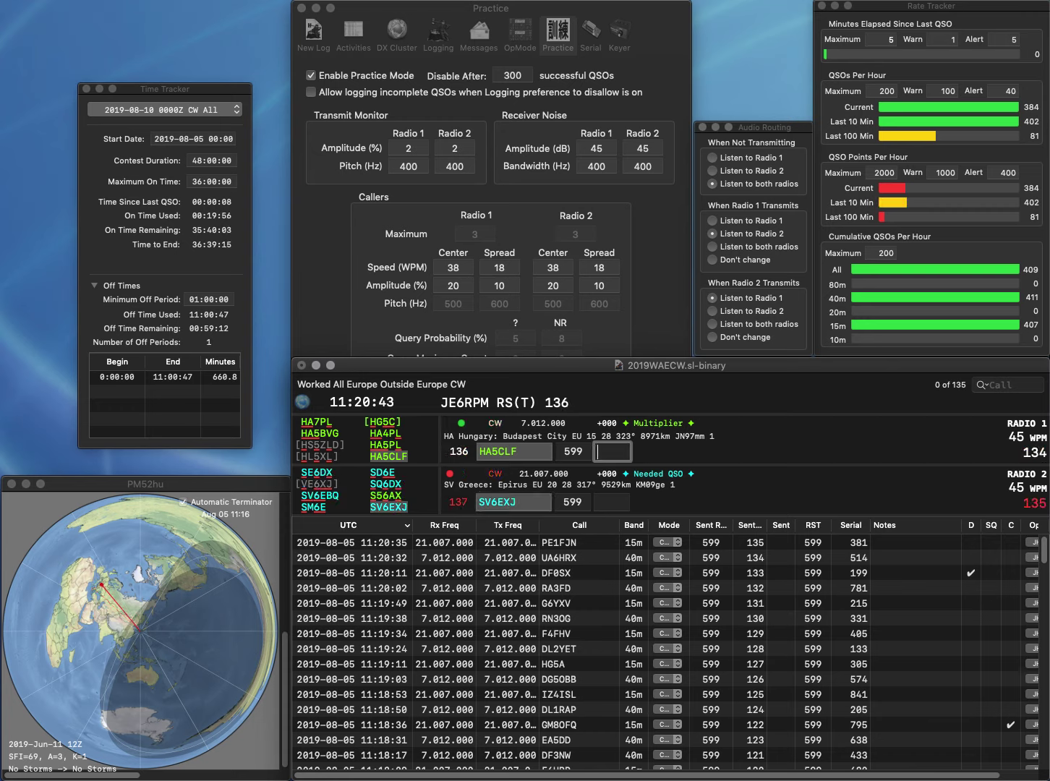
Log HA5CLF on Radio 1 with received serial 601 and SV6EXJ on Radio 2 with received serial 124
text(601)
key(Return)
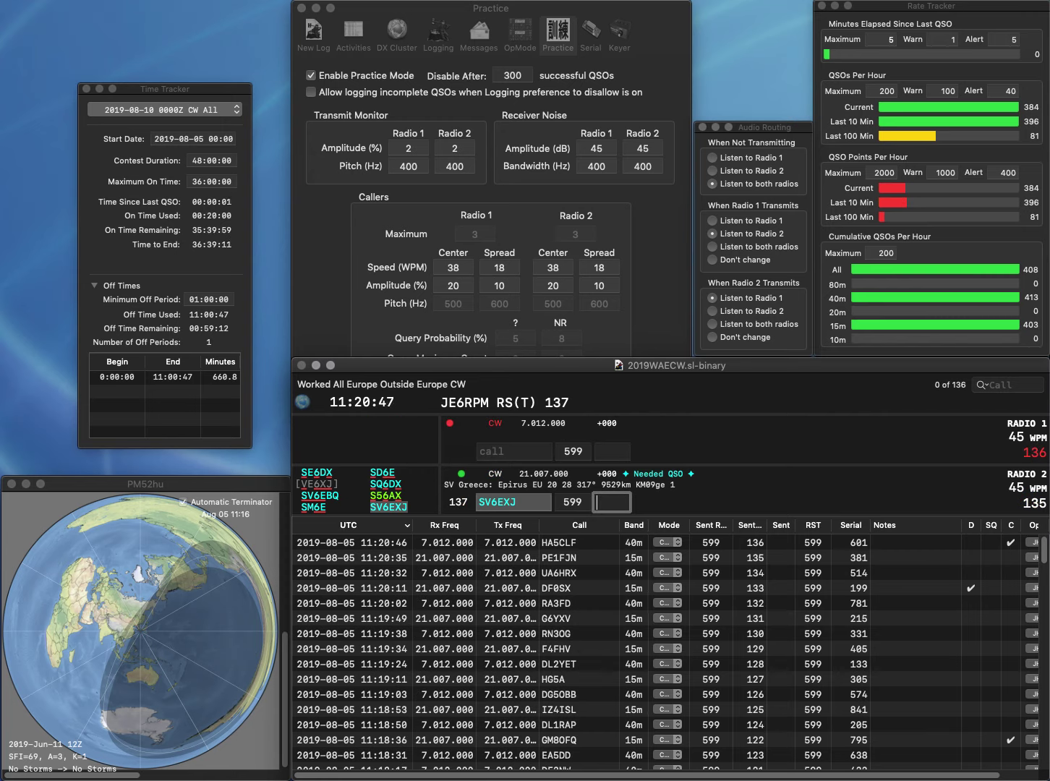
text(4)
key(Return)
Enter G3BIP on Radio 1 and DH9DX/P on Radio 2, and send the exchange to each
text(3BIP)
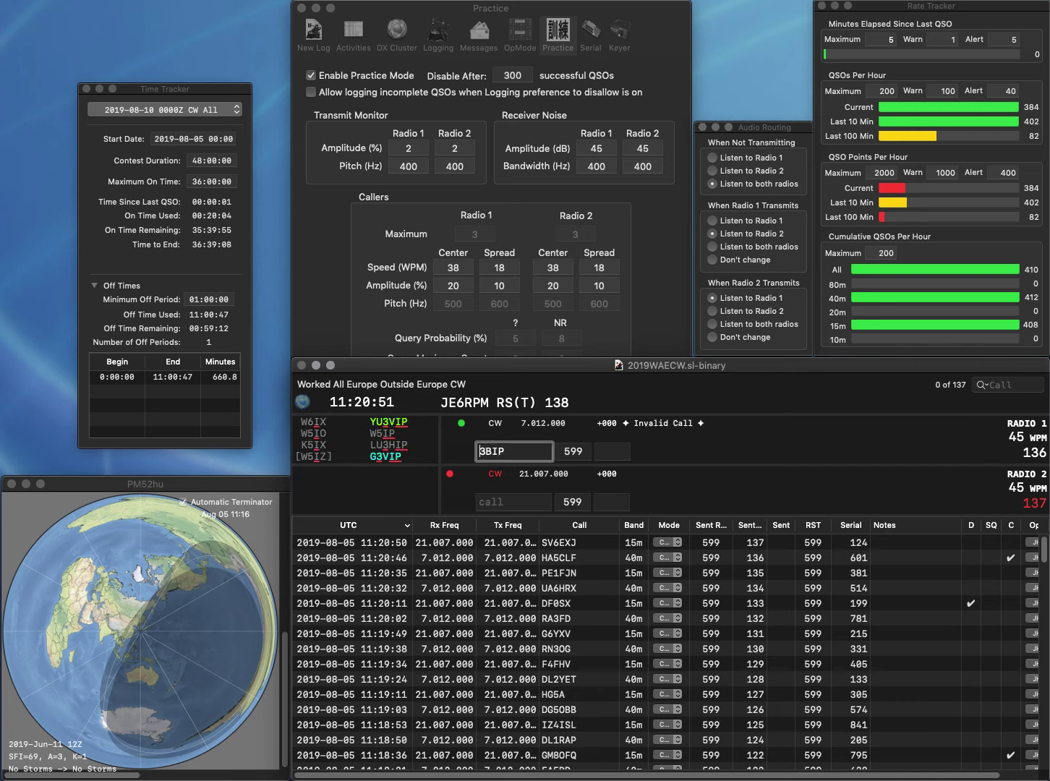
key(Home)
text(G)
key(Return)
text(D)
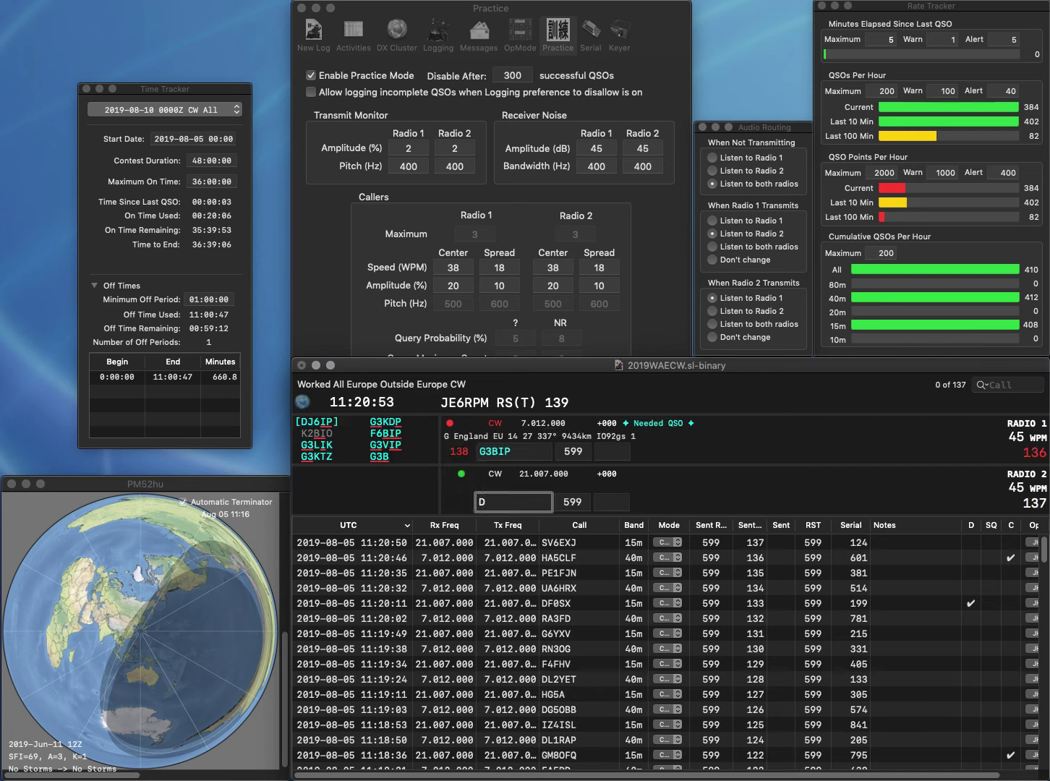
text(H9DX/P)
key(Return)
key(BackSpace)
text(IU)
key(BackSpace)
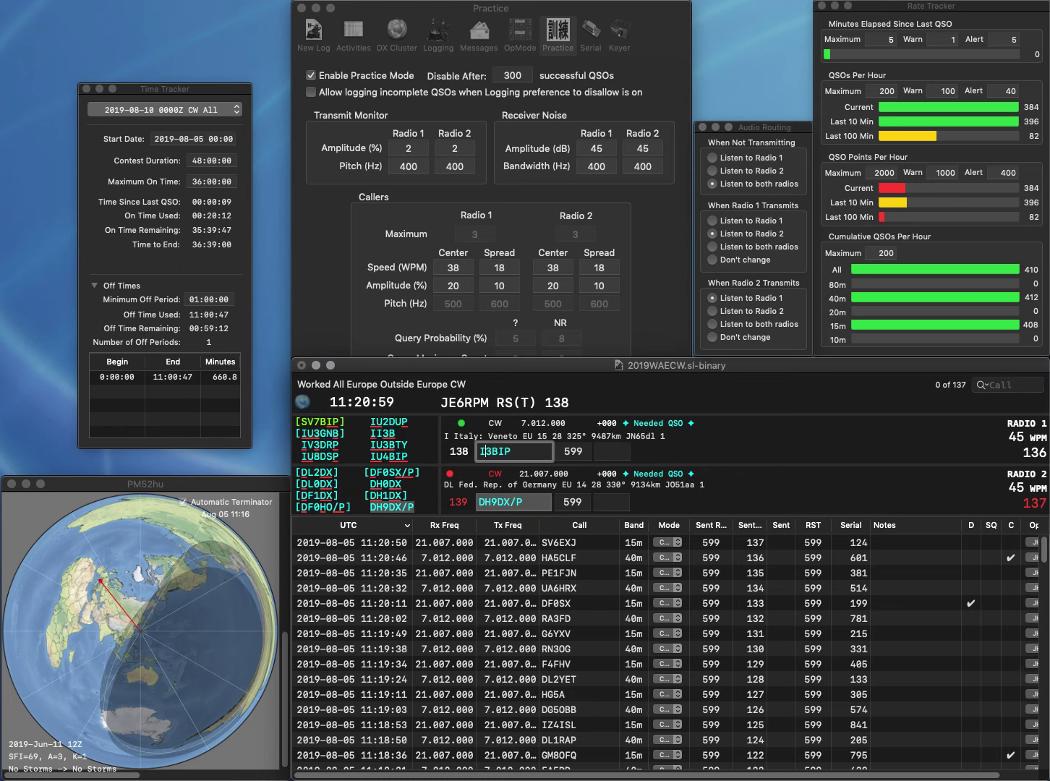
text(V)
key(BackSpace)
text(U)
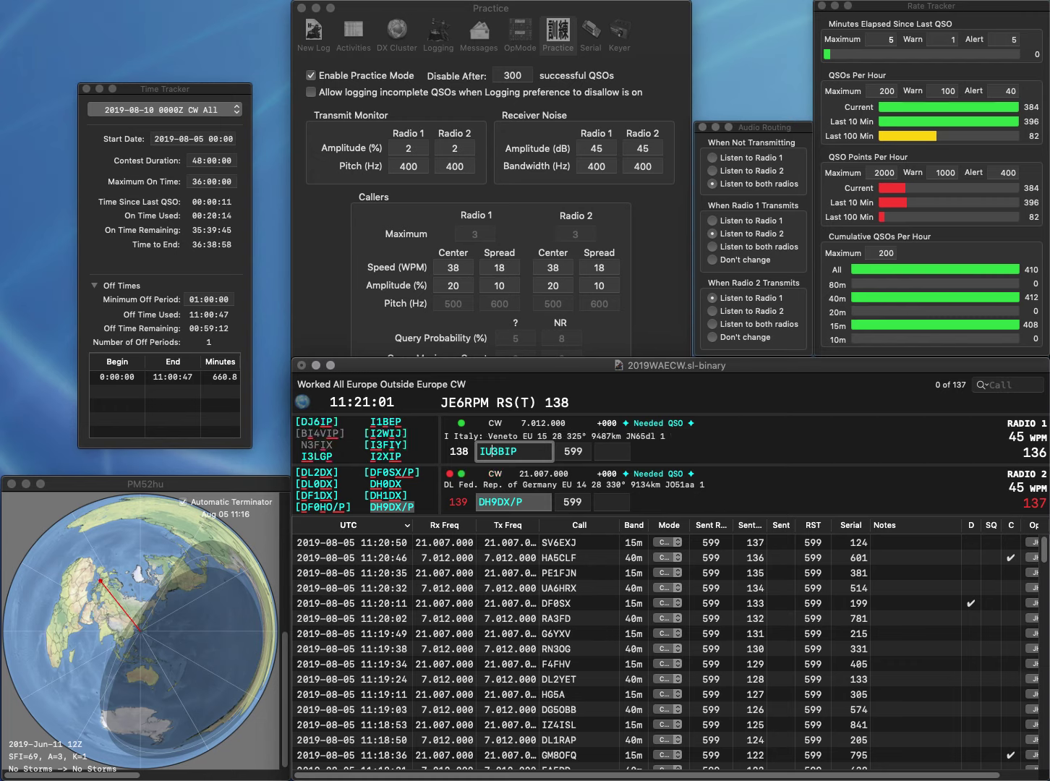
key(Right)
key(BackSpace)
text(4)
key(Return)
key(Tab)
key(space)
text(4)
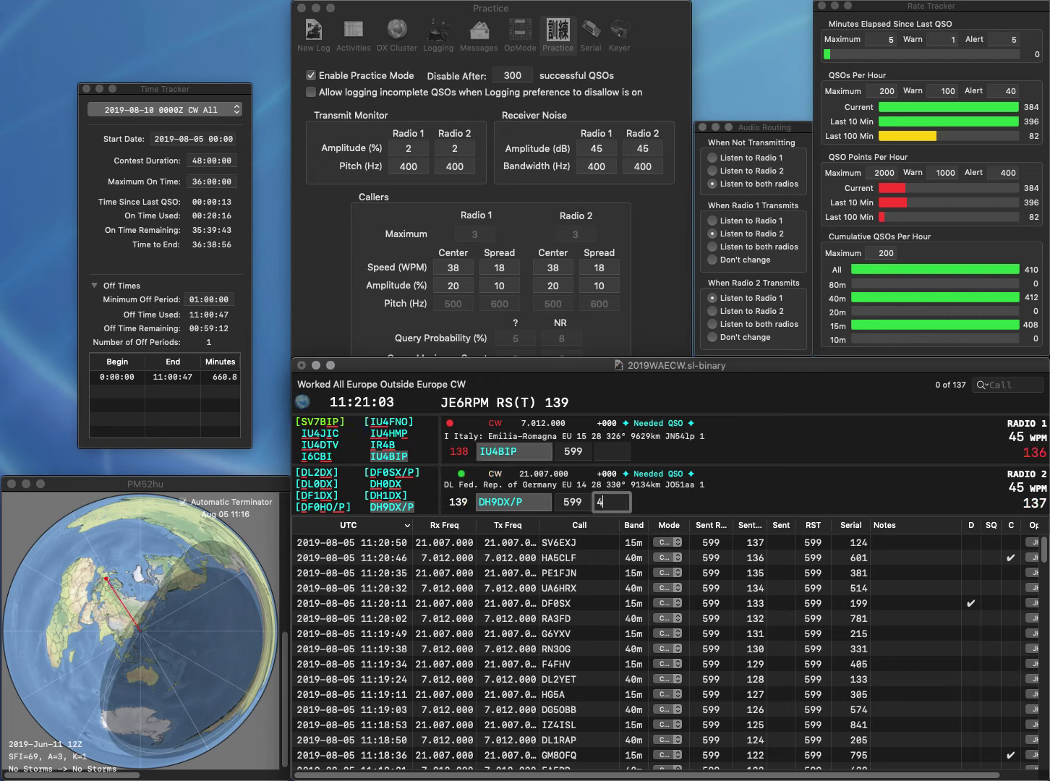
text(56)
key(Return)
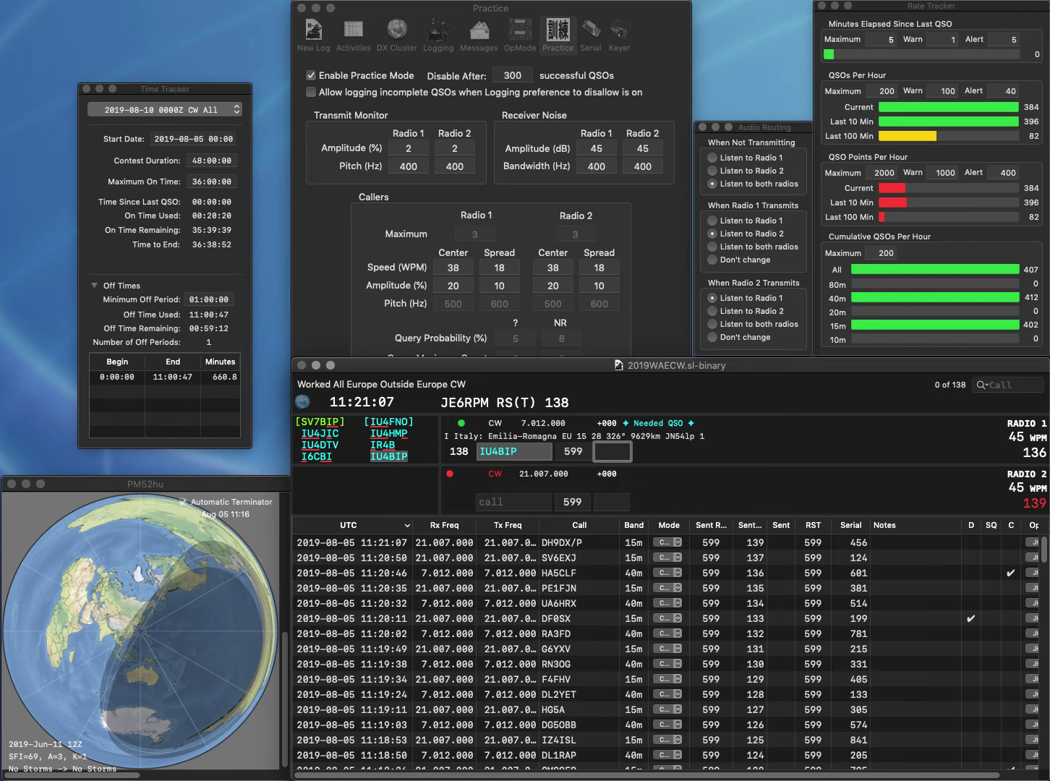
text(133)
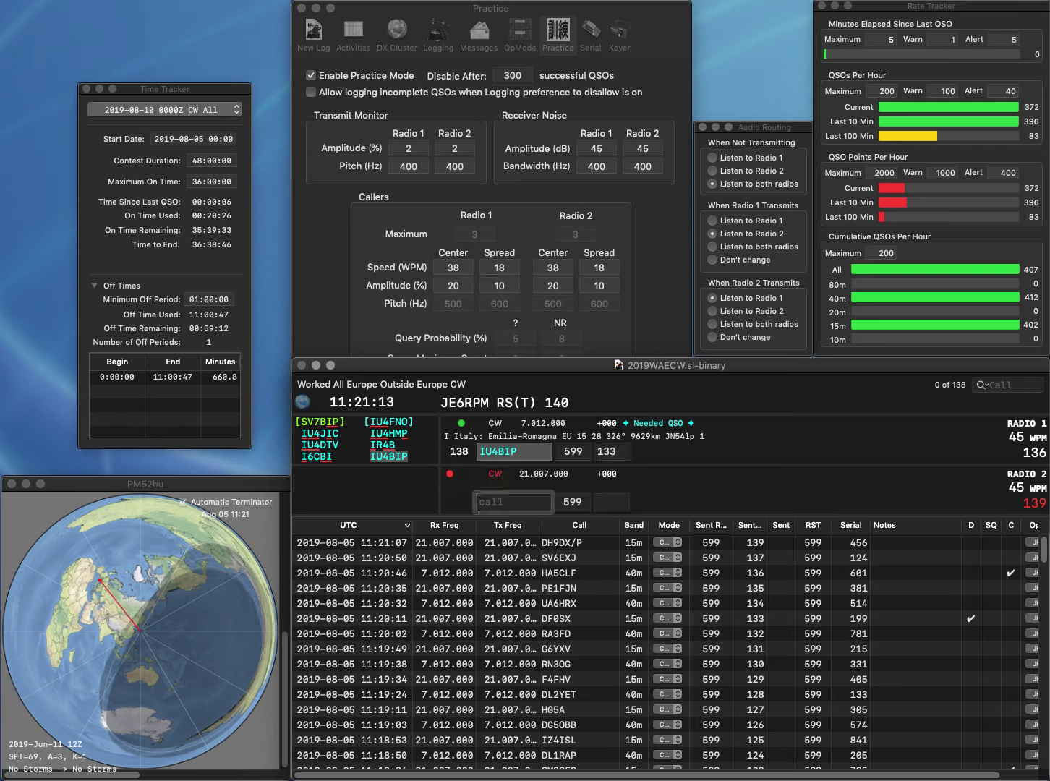
key(Return)
Enter DL8JDX on Radio 2 and UY5QR on Radio 1, and send the exchange to each
text(DL)
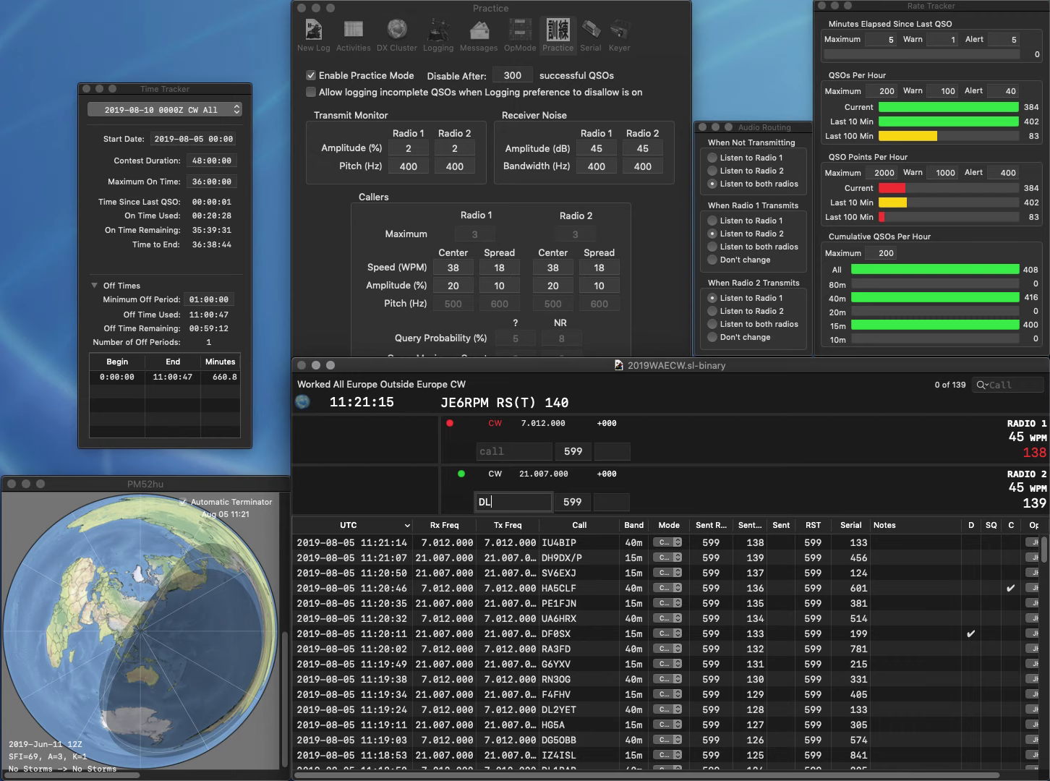
text(8JDX)
key(Return)
text(U)
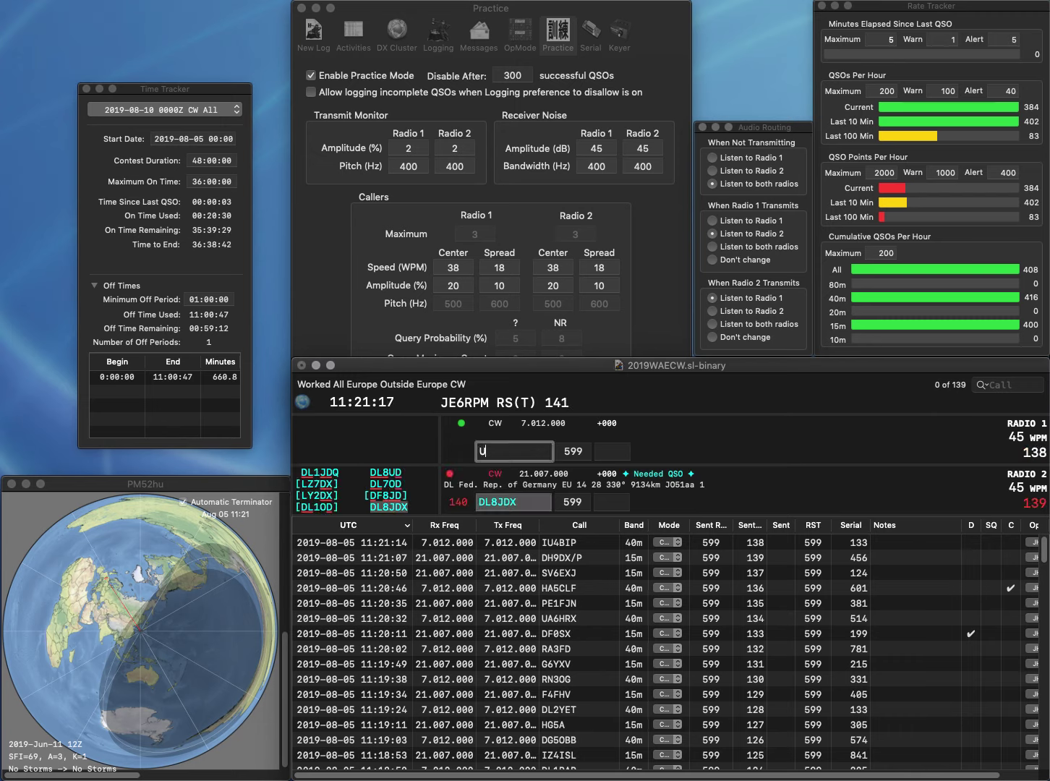
text(Y5QR)
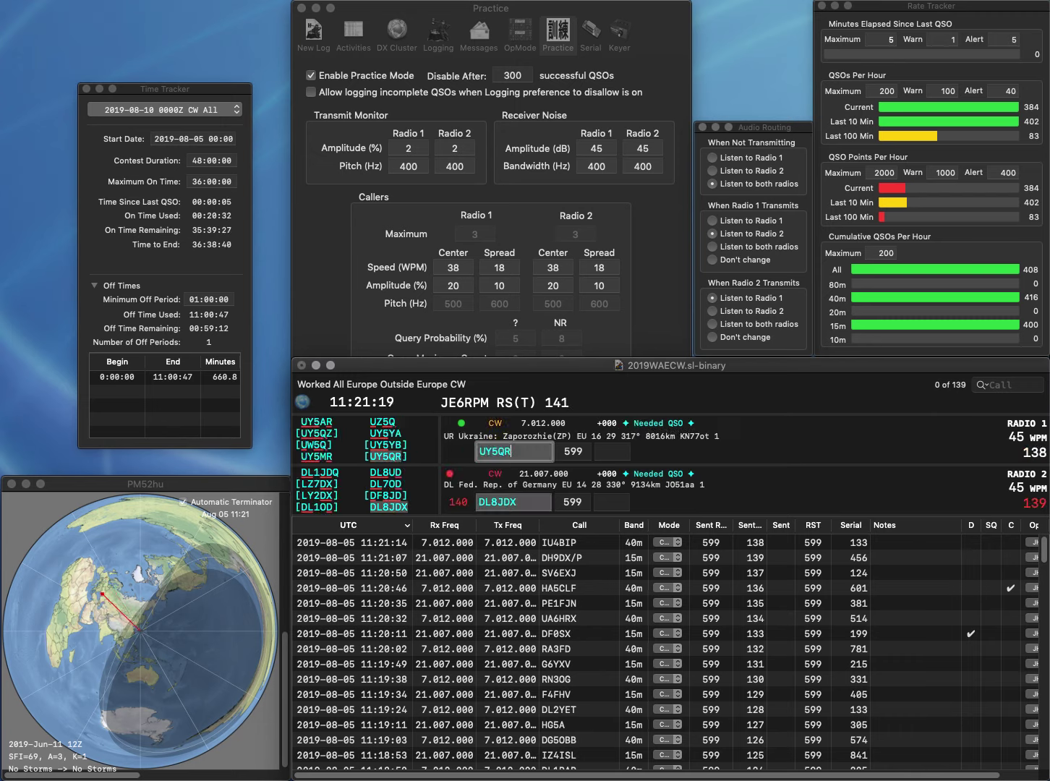
key(Return)
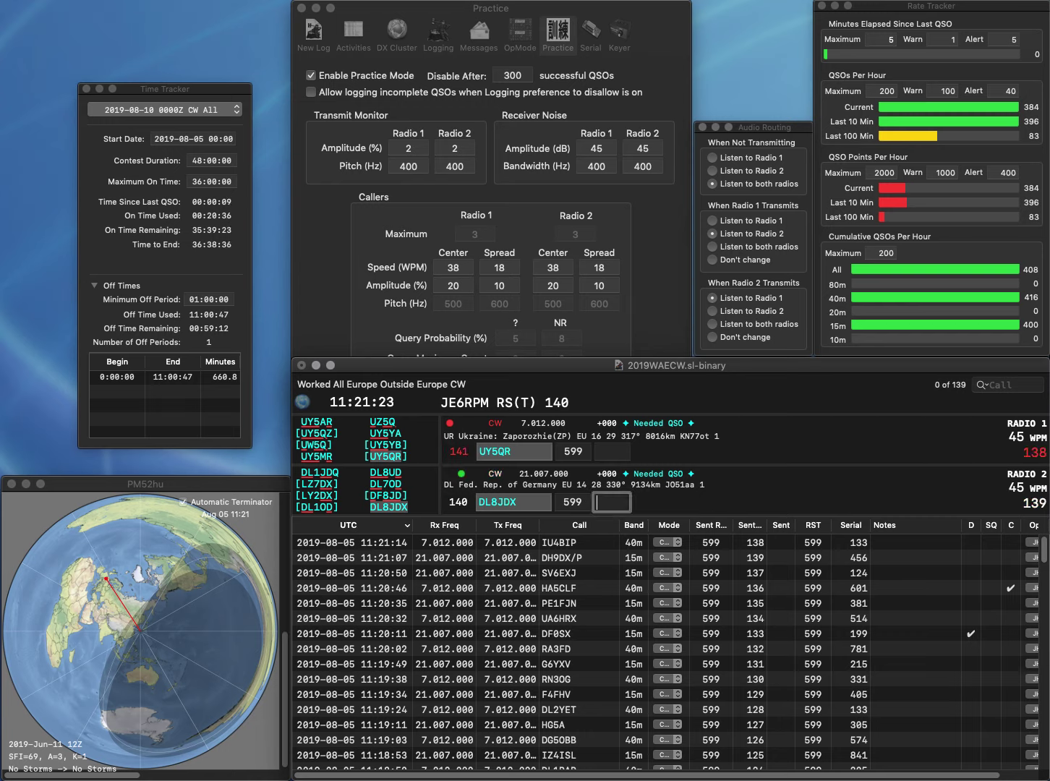
Log DL8JDX on Radio 2 with received serial 311 and UY5QR on Radio 1 with received serial 33
text(311)
key(Return)
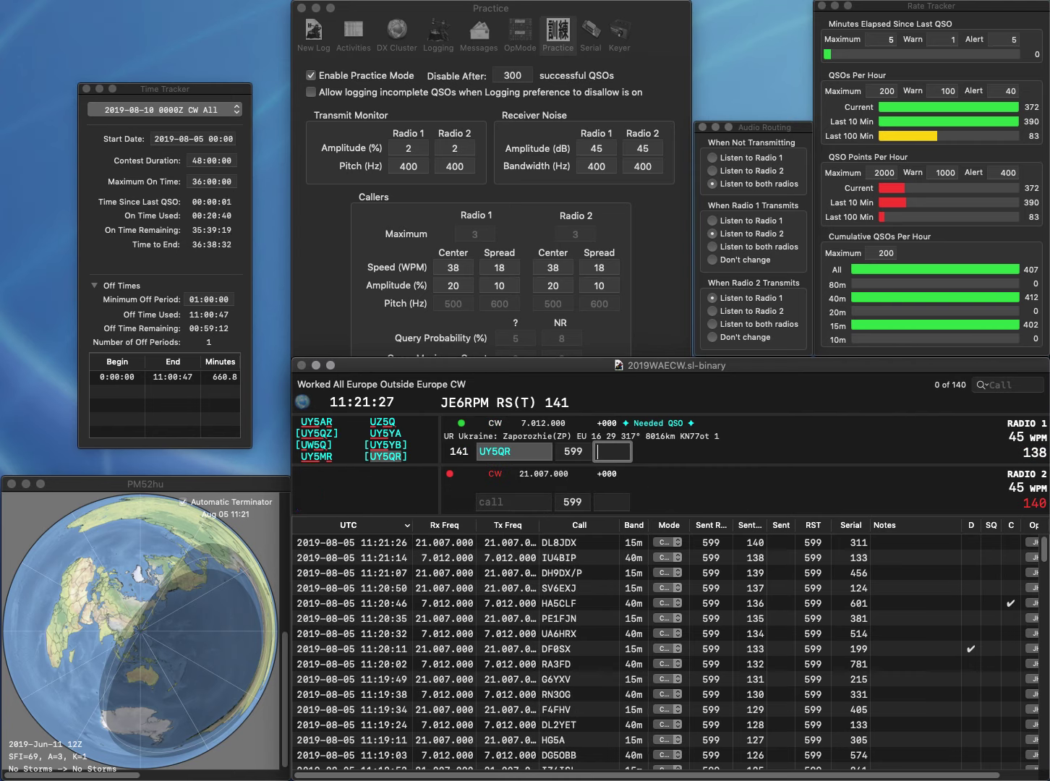
text(33)
key(Return)
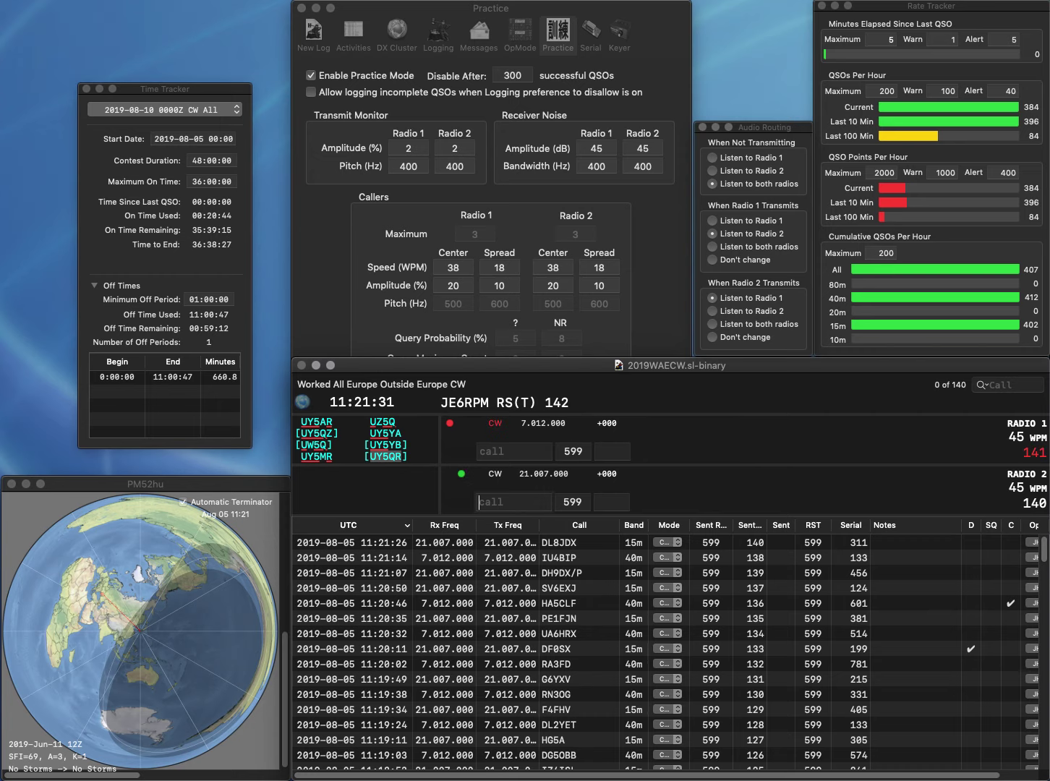
text(OT5L)
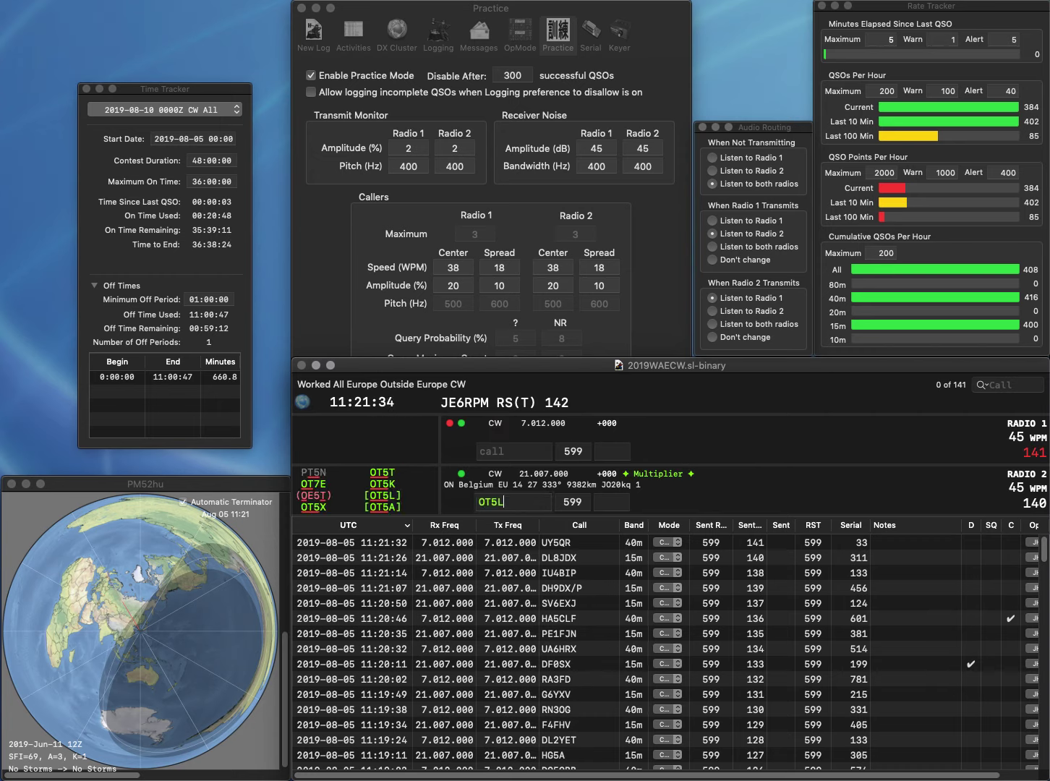
key(Return)
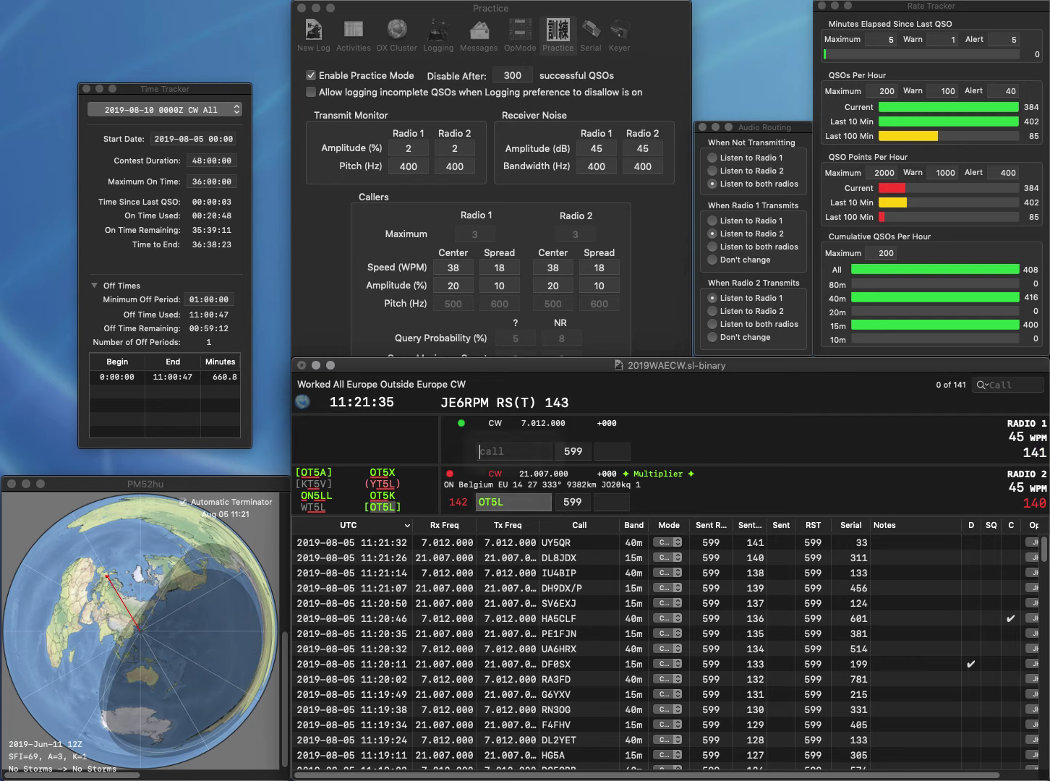
text(MMM)
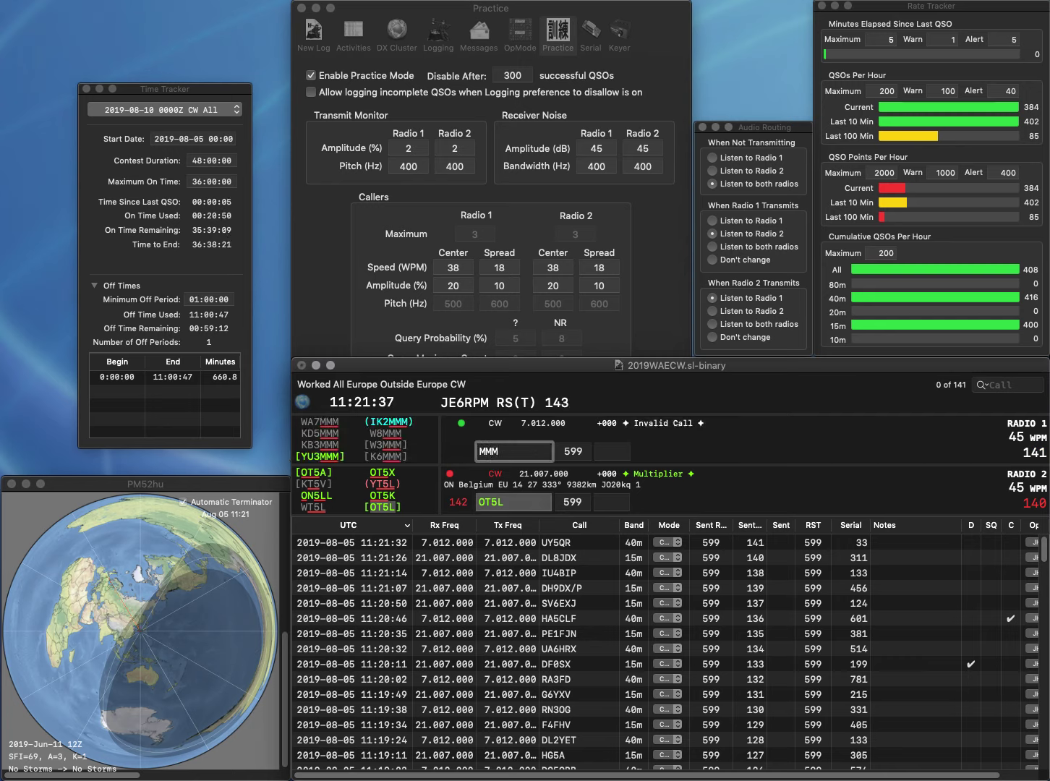
text(IK2)
key(Return)
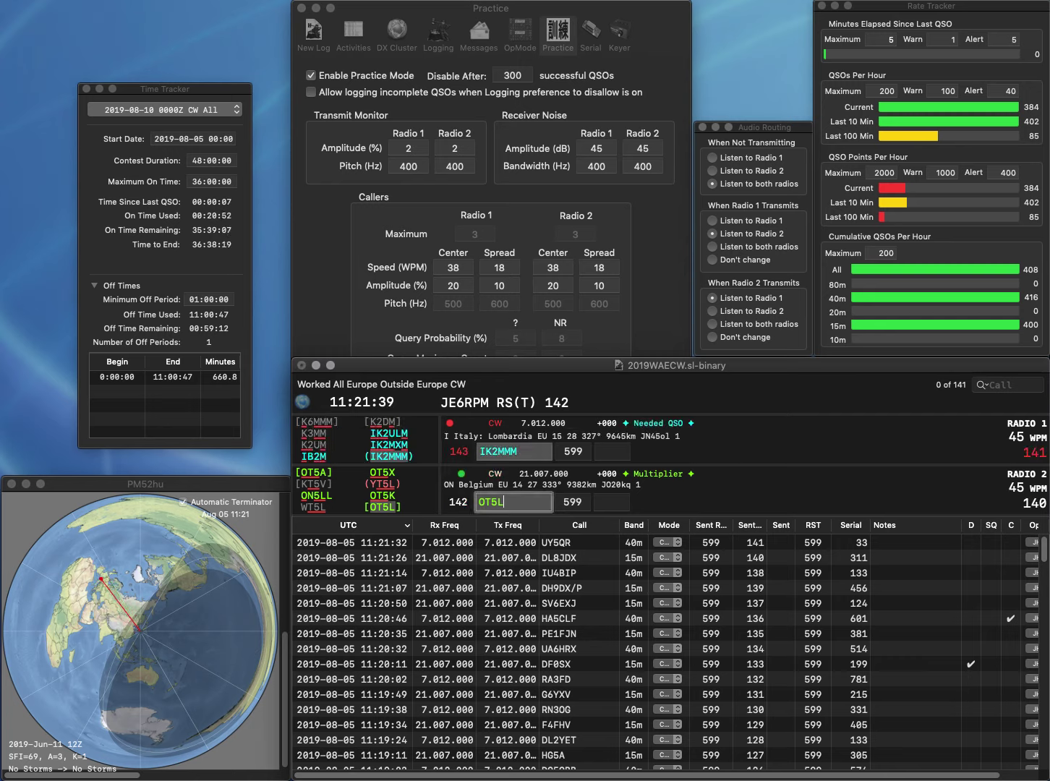
key(Tab)
text(61)
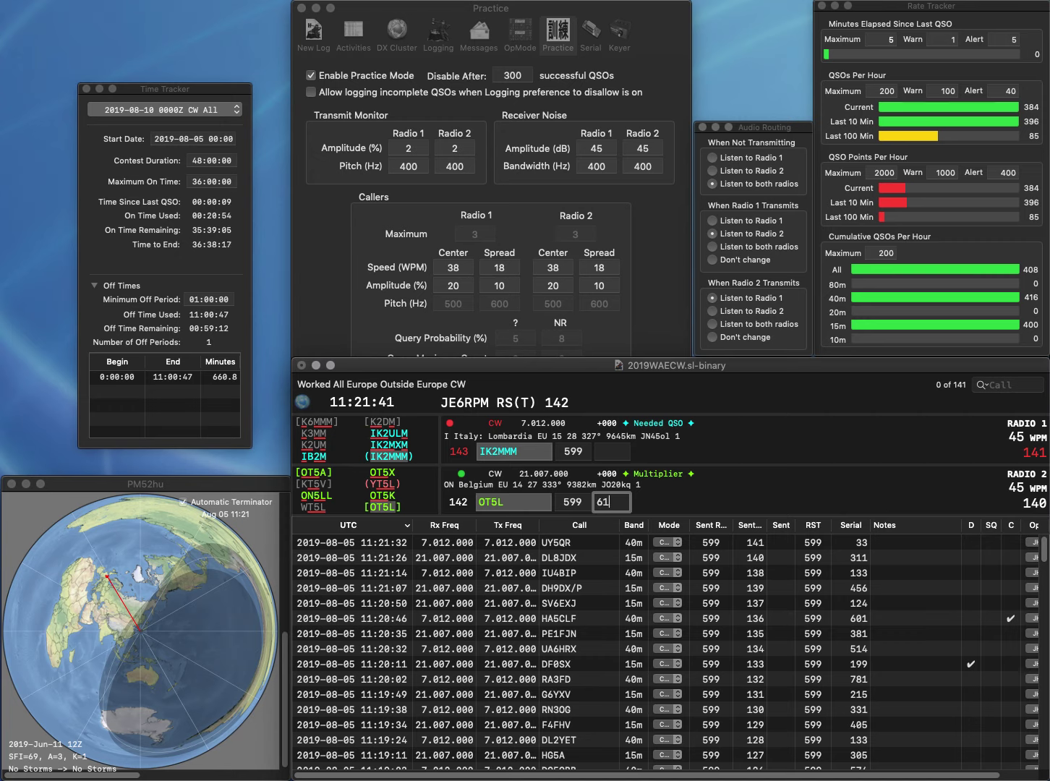
key(Return)
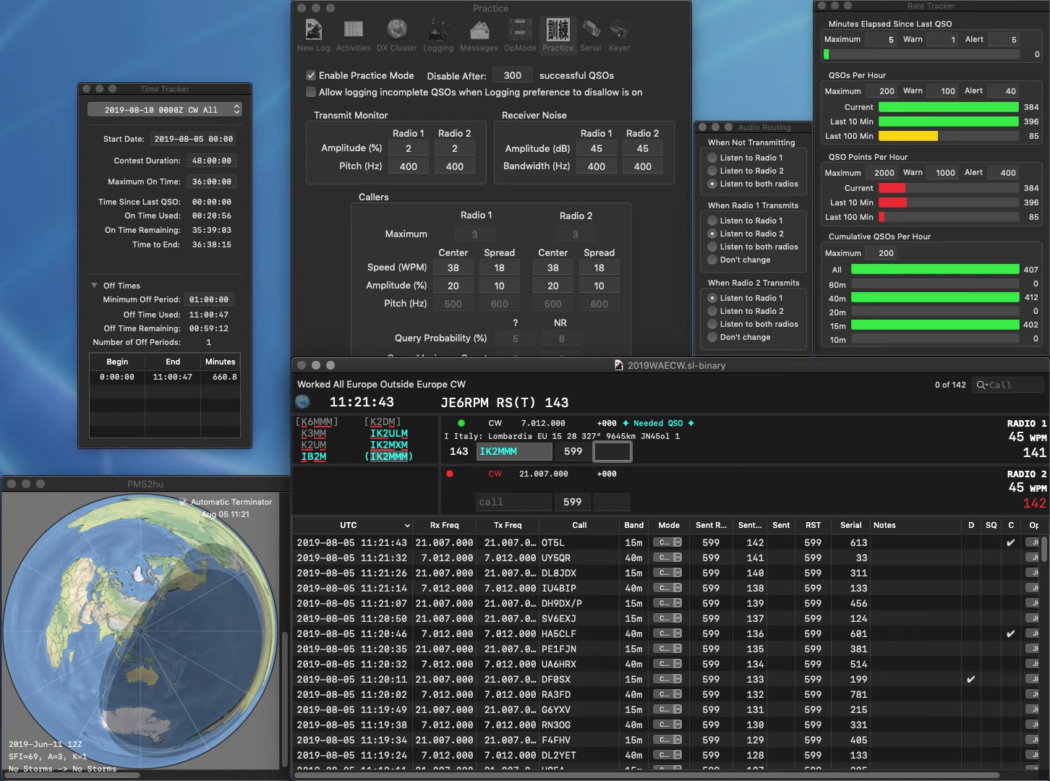
text(559)
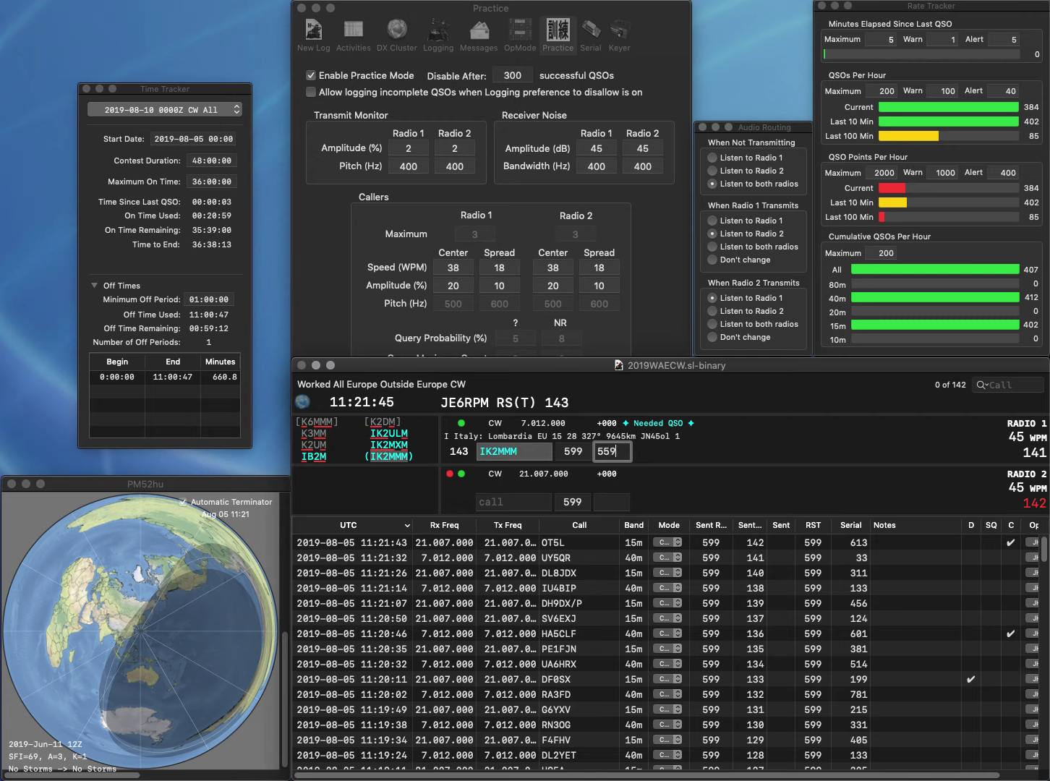
key(Return)
text(II)
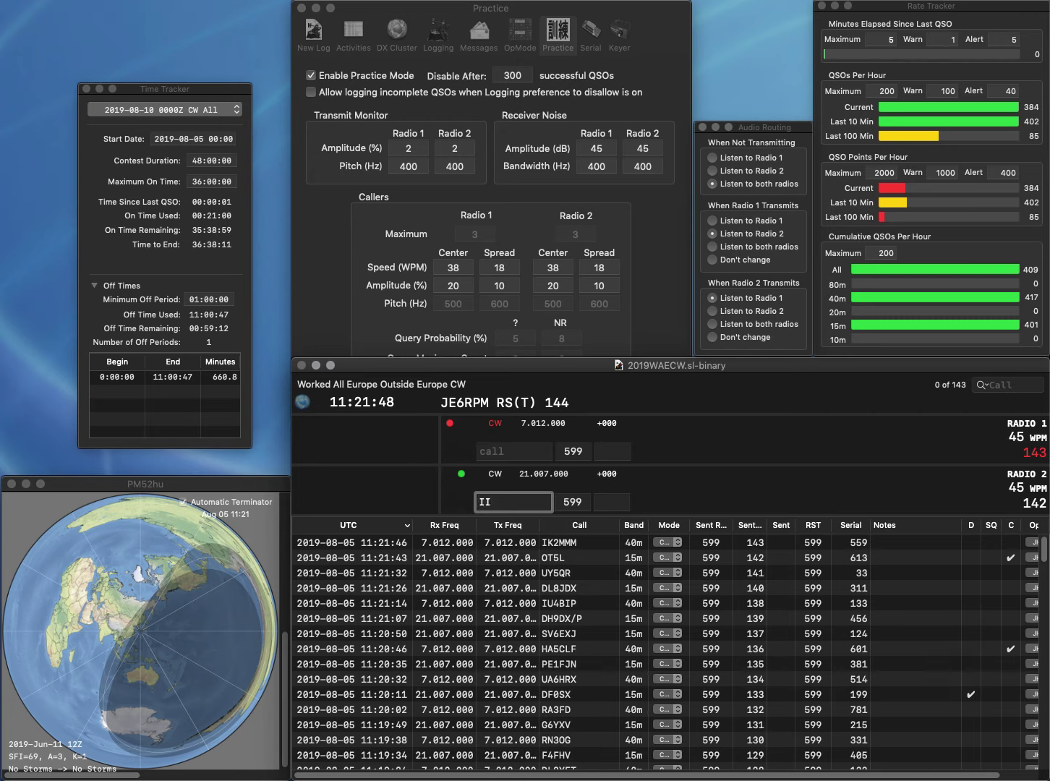
text(K)
key(Return)
text(D)
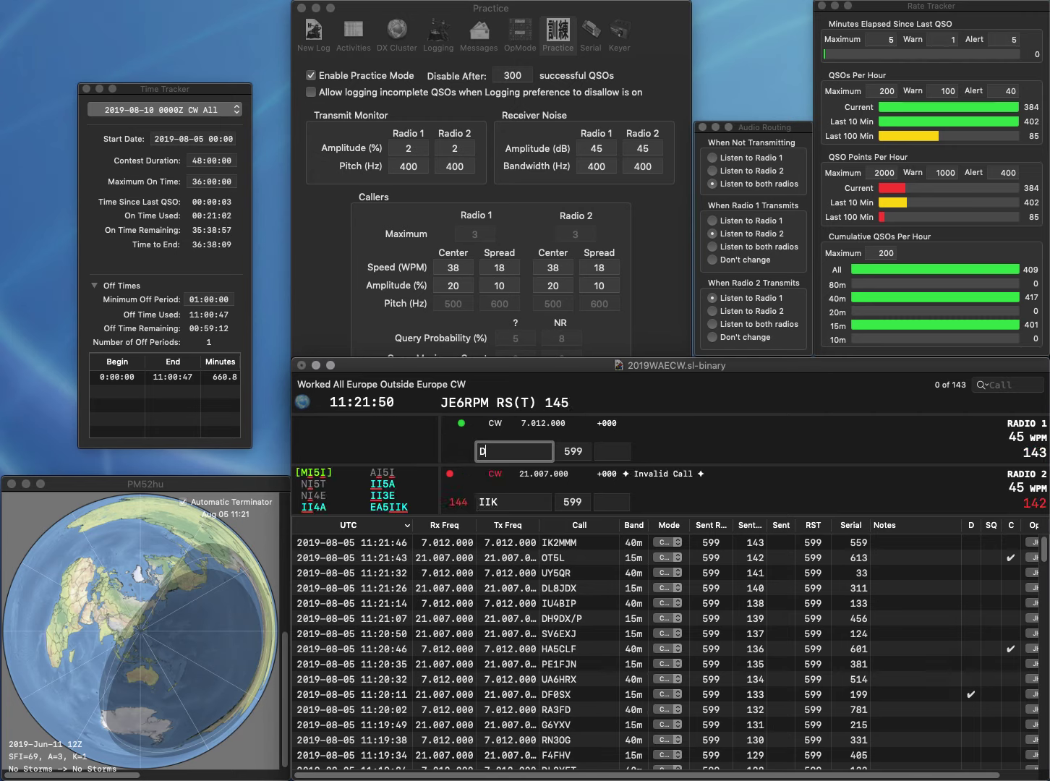
text(K5CF)
key(Return)
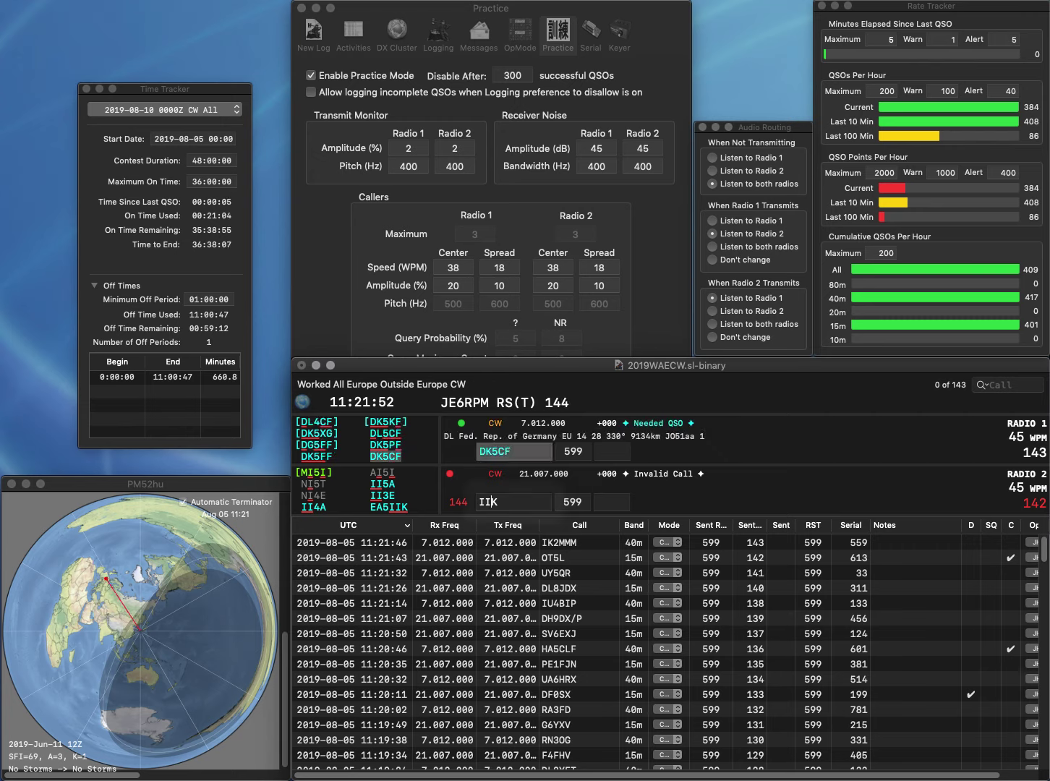
text(1)
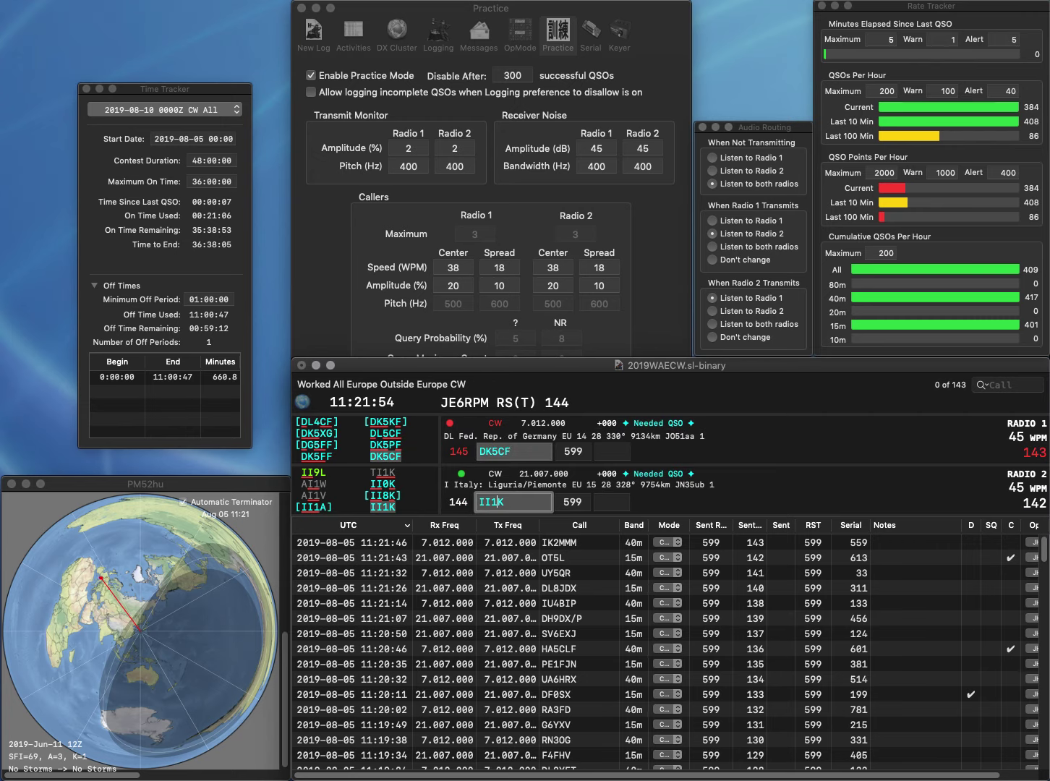
key(Return)
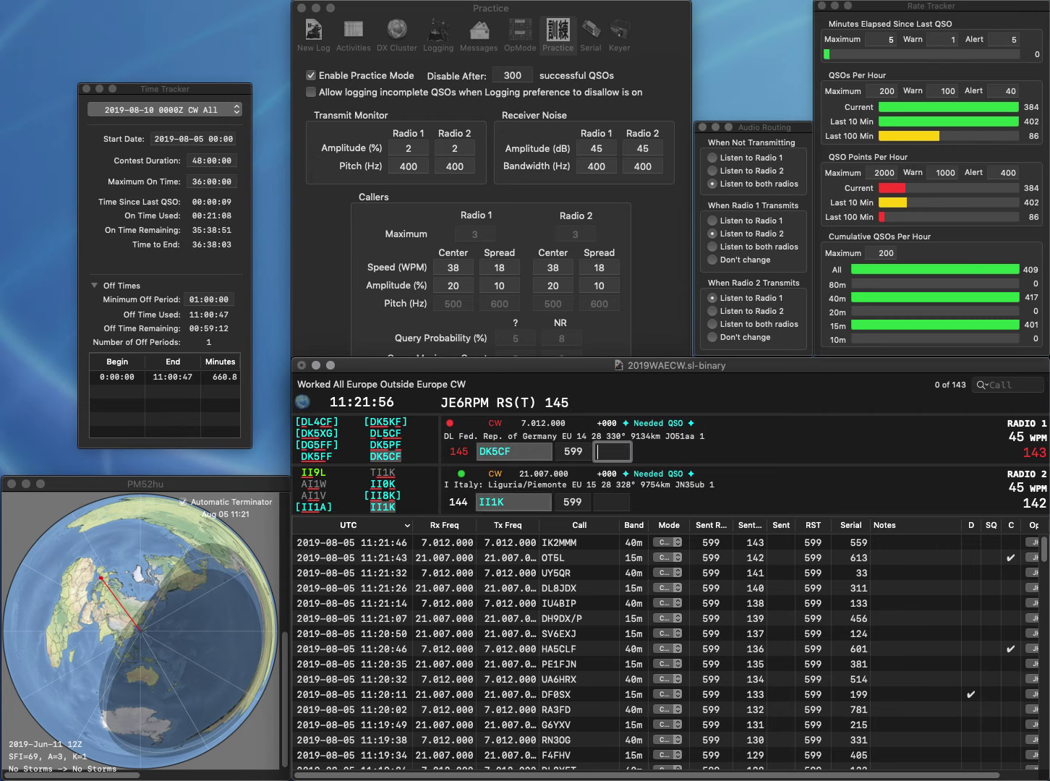
text(934)
key(Return)
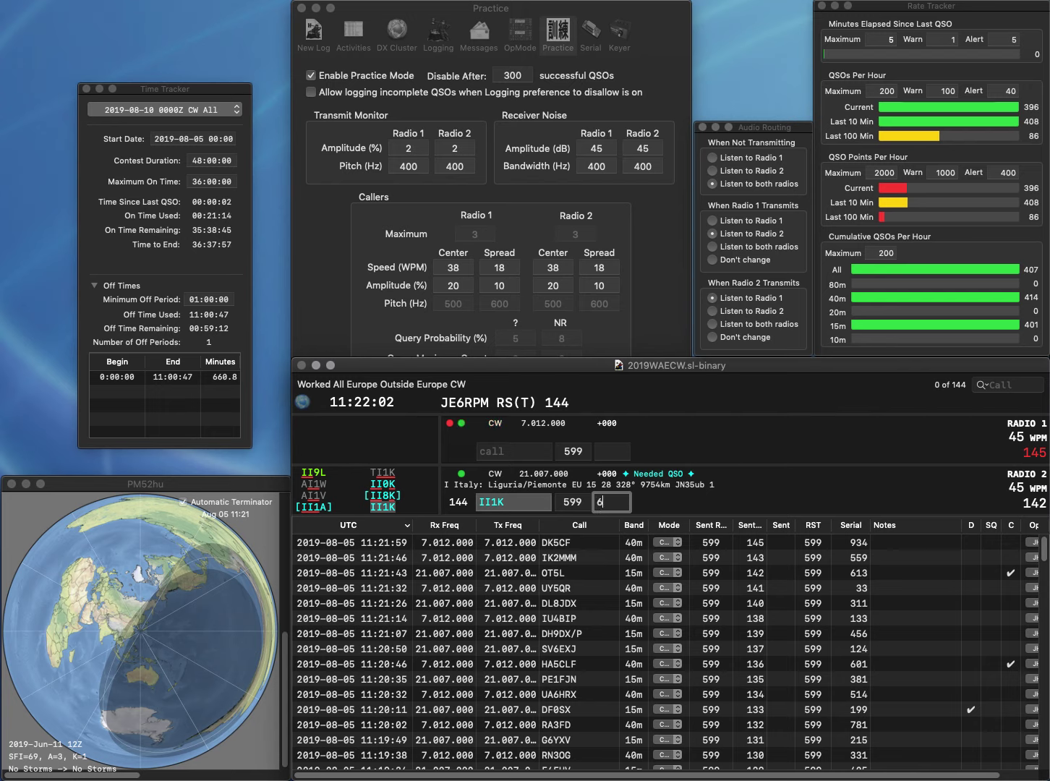
text(641)
key(Return)
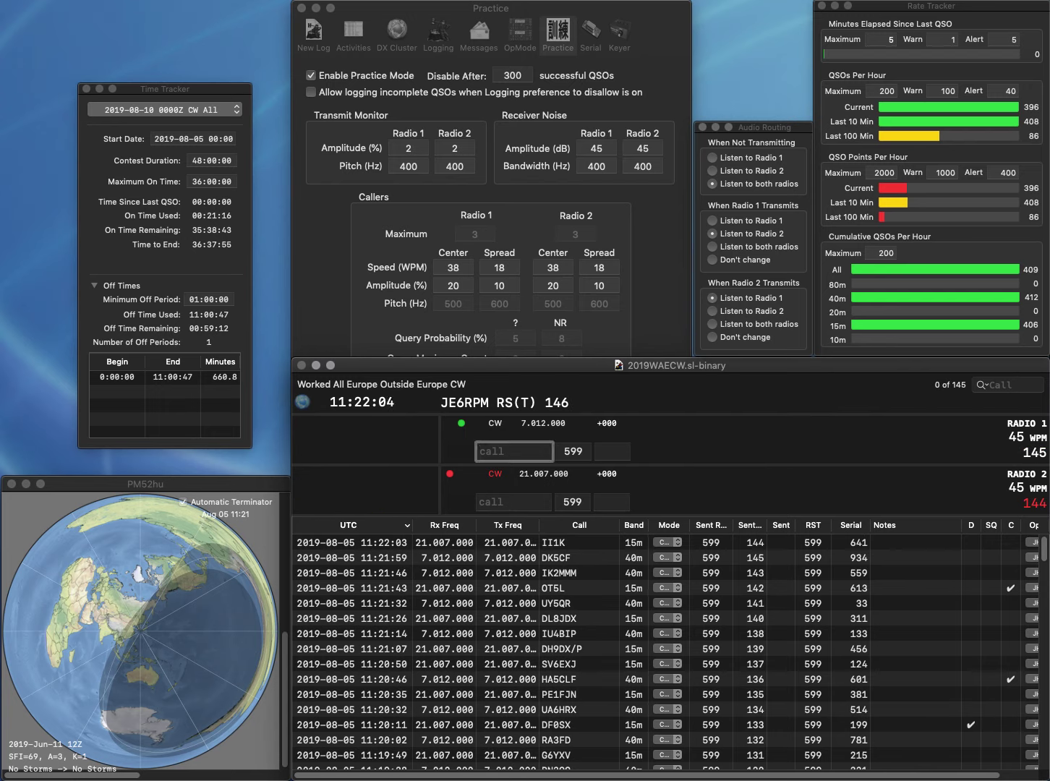
Enter the partial calls CKT on Radio 1 and 5A on Radio 2, and send both to the callers
text(CKT)
key(Return)
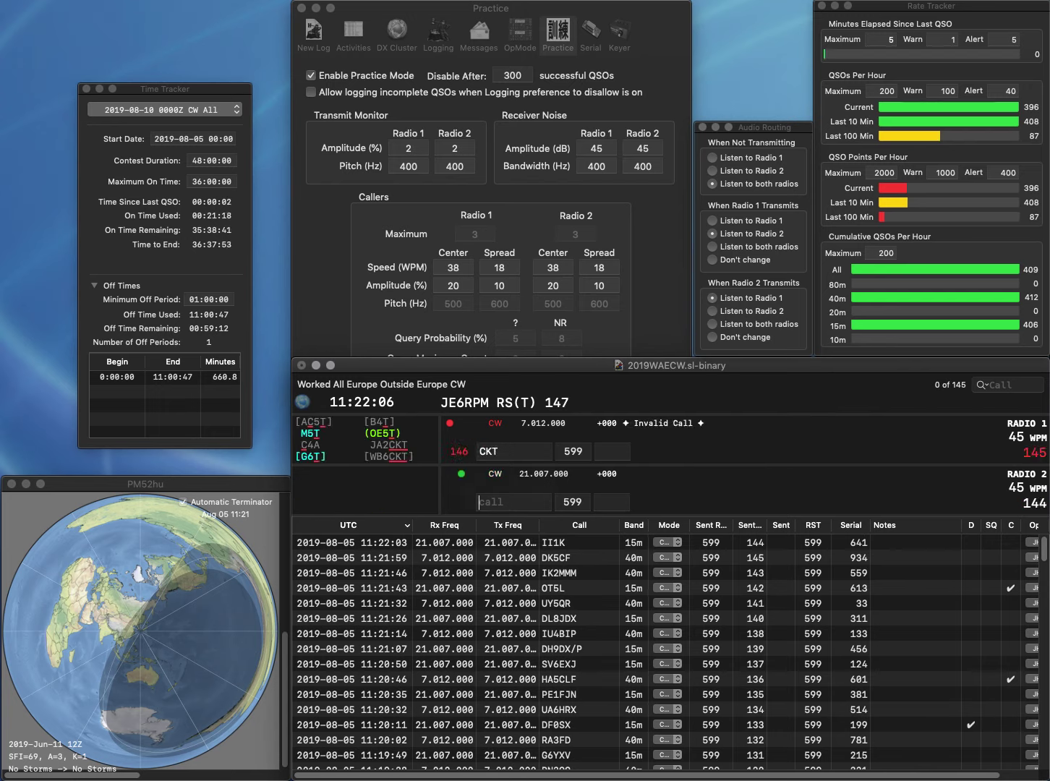
text(5A)
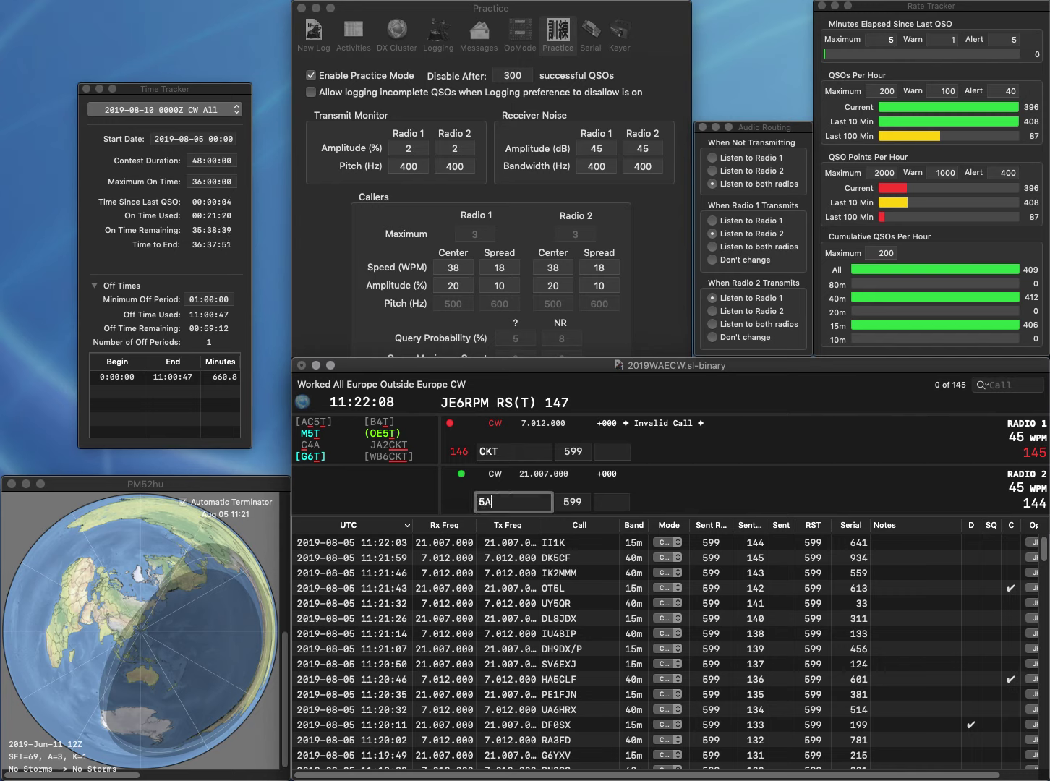
key(Return)
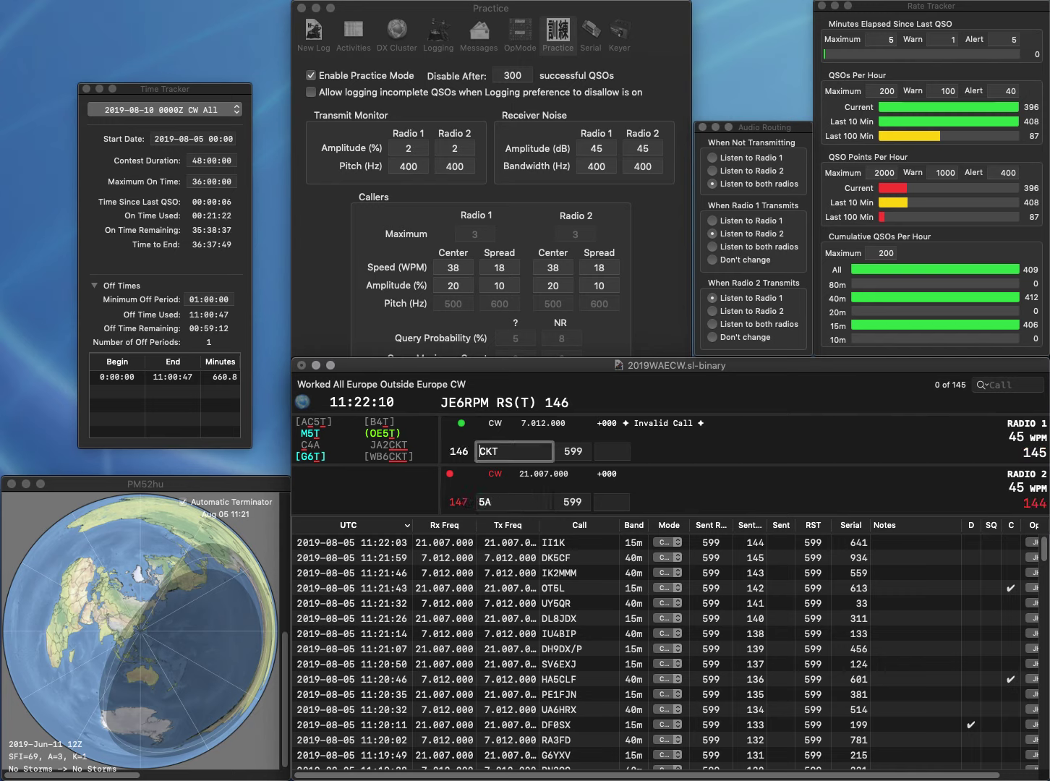
key(Left)
key(Left)
key(Left)
text(M0)
key(Delete)
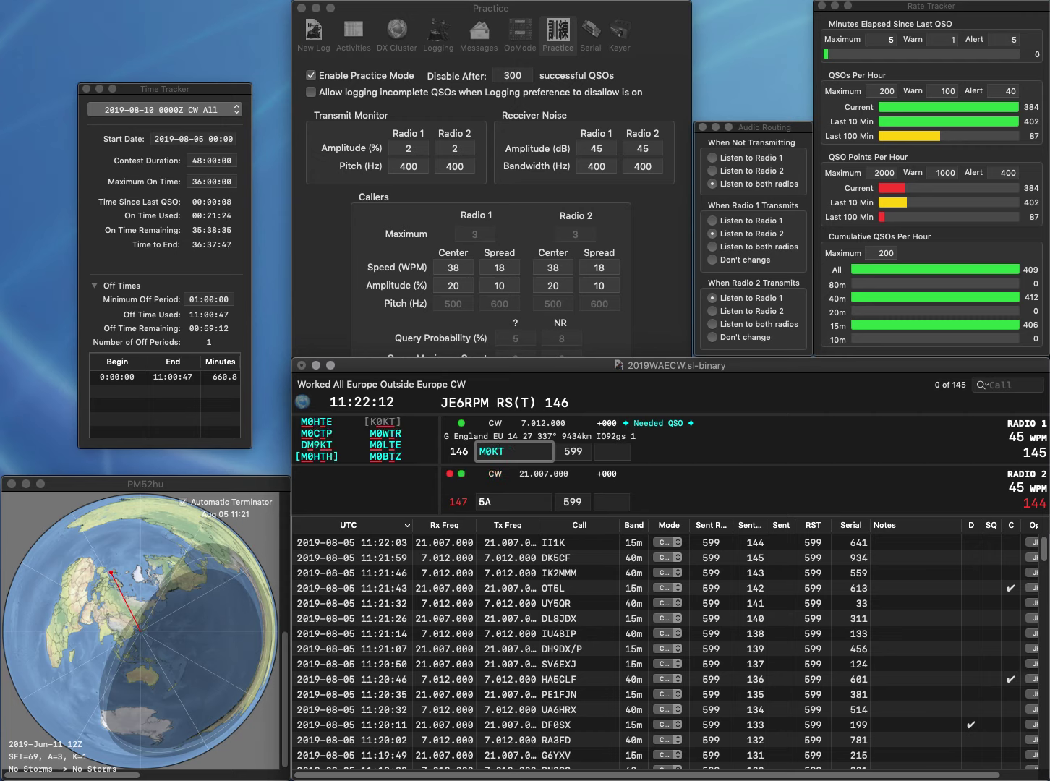
text(D)
key(Return)
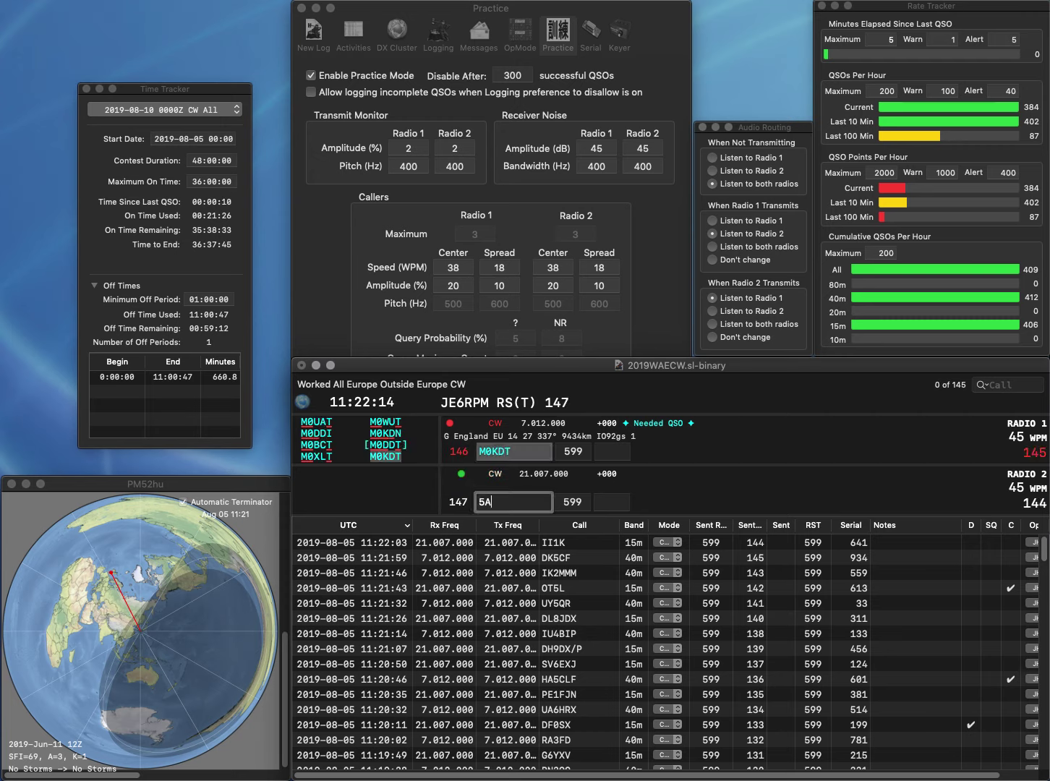
text(/P)
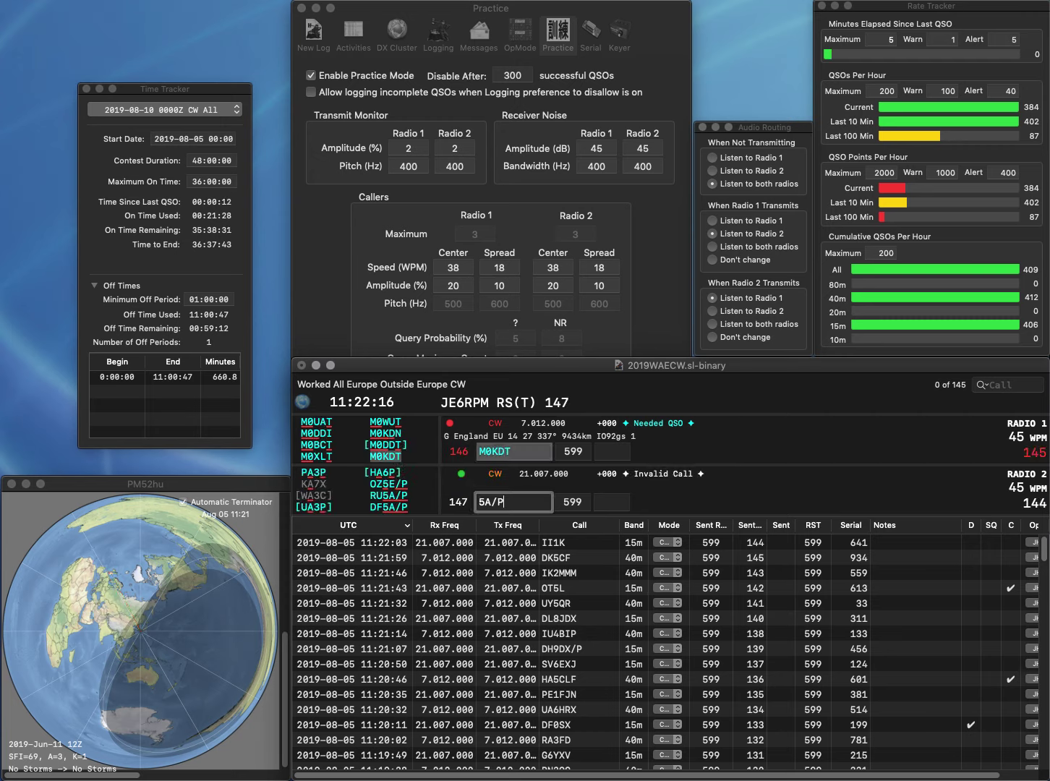
key(Home)
text(DF)
key(Return)
key(Tab)
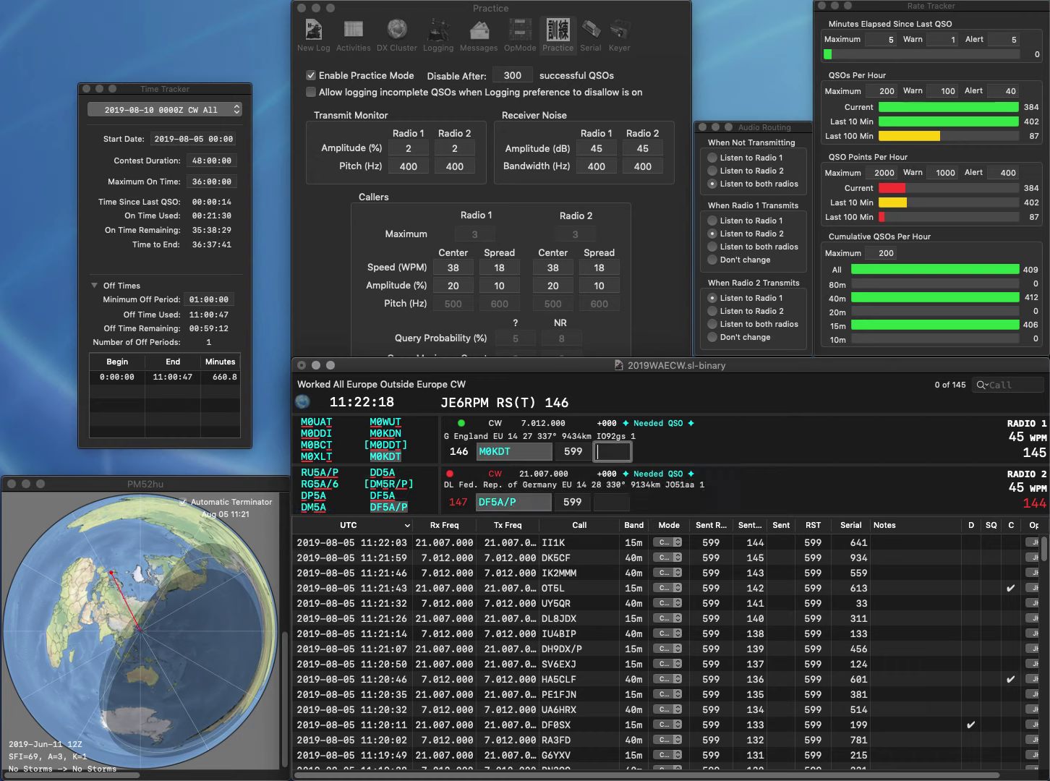
text(662)
key(Return)
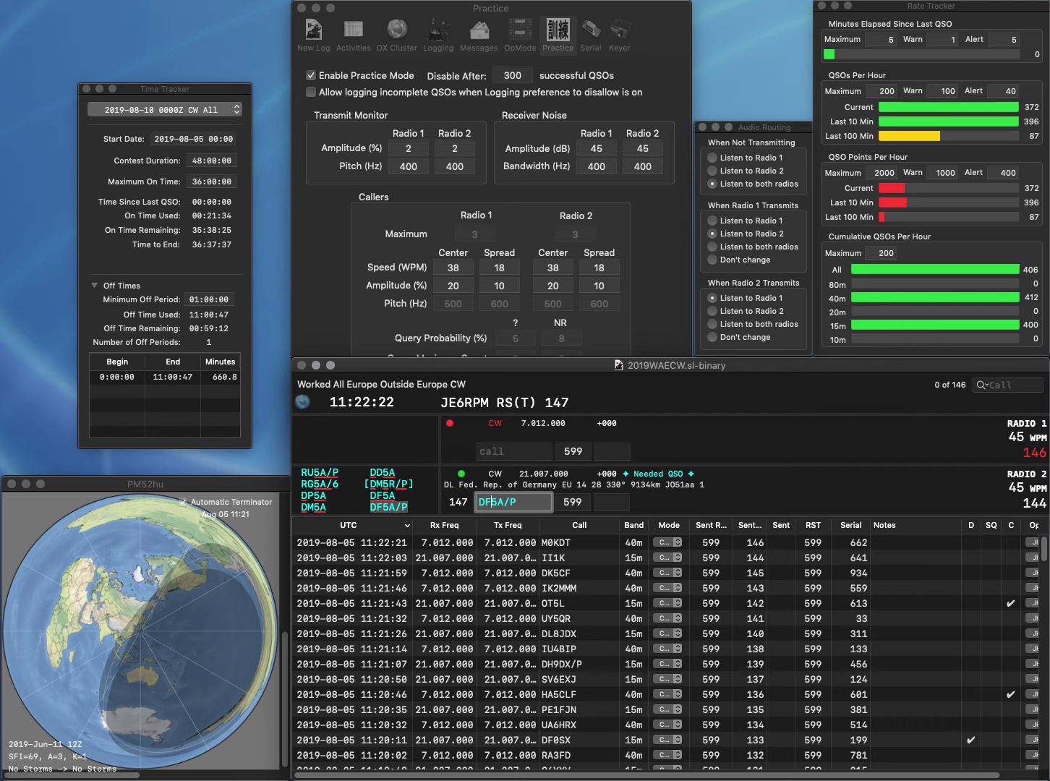
key(BackSpace)
key(BackSpace)
text(F)
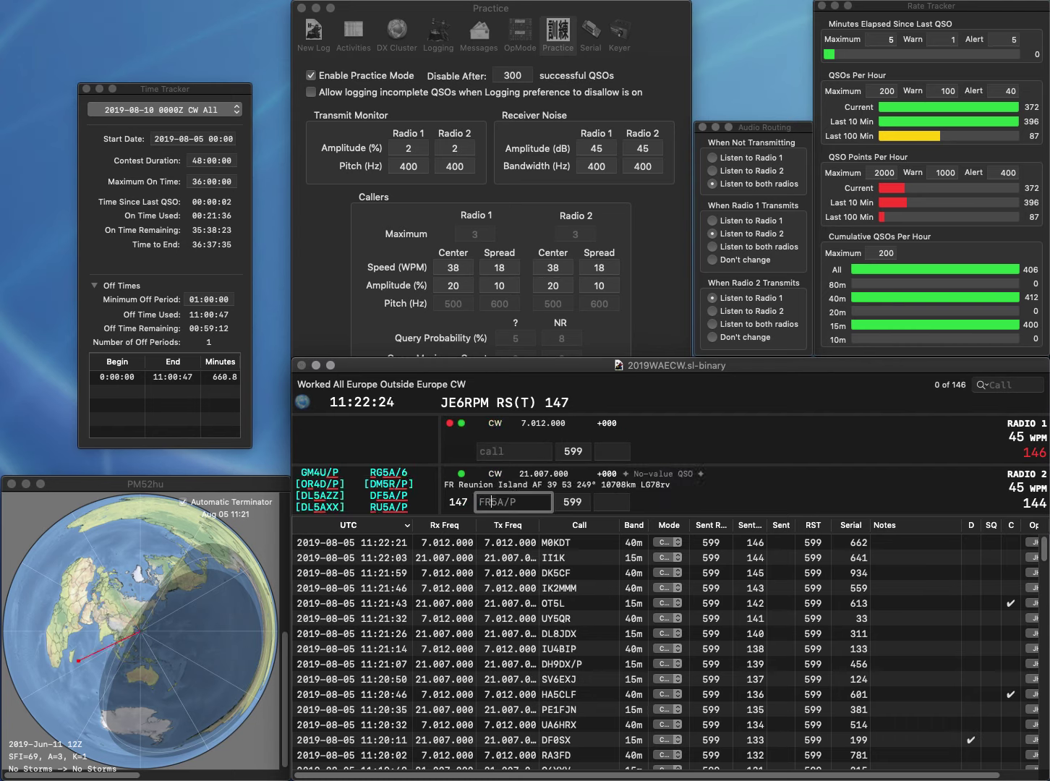
key(Delete)
text(UR)
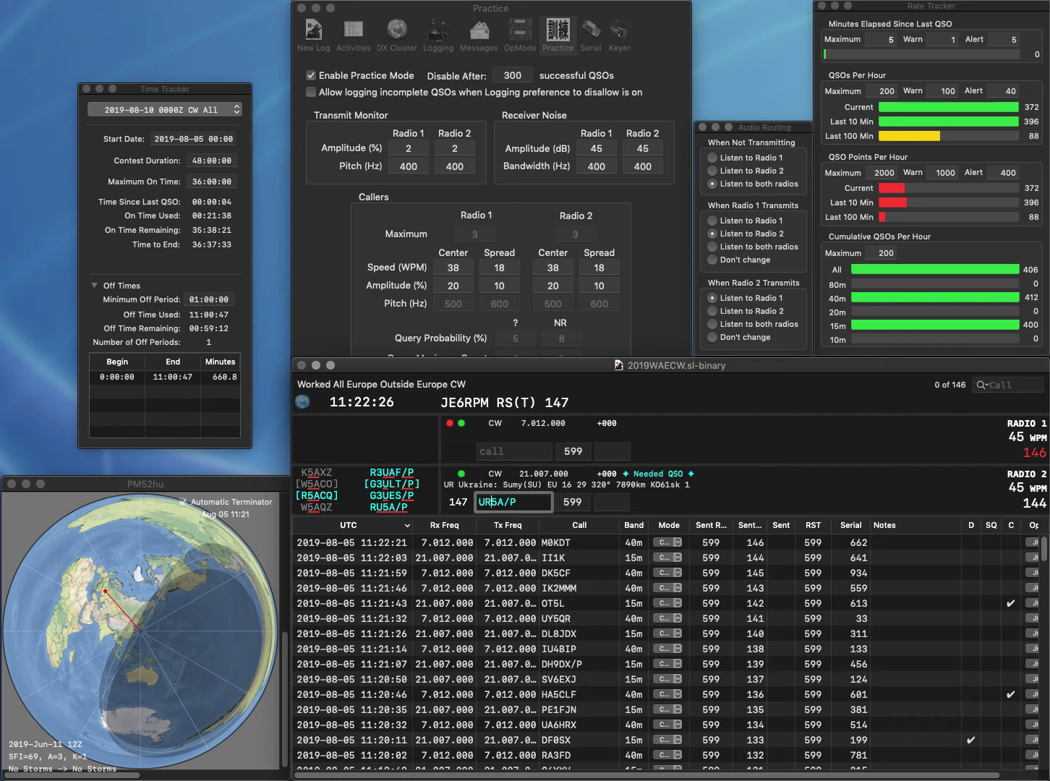
key(Return)
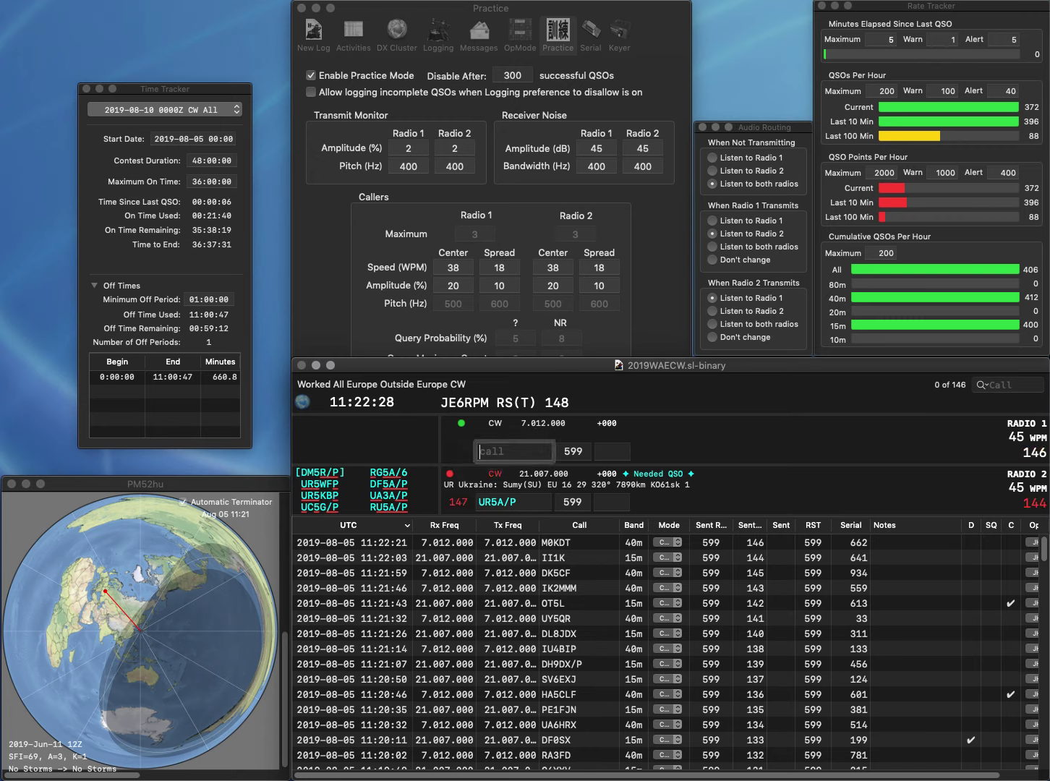
Send the partial call P on Radio 1, and correct the call on Radio 2 to RU5A/P and send it
text(R)
key(BackSpace)
text(P)
key(Return)
key(BackSpace)
key(BackSpace)
text(RU)
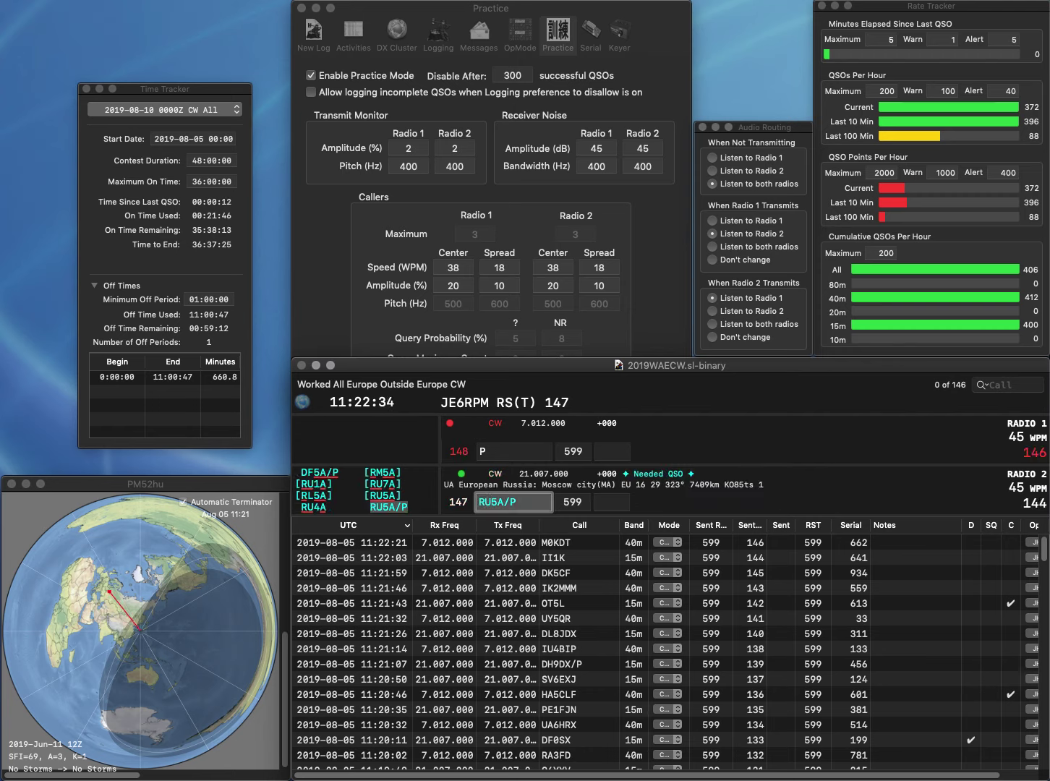
key(Return)
Send the call I6P on Radio 1, and log RU5A/P on Radio 2 with received serial 563
key(BackSpace)
text(I)
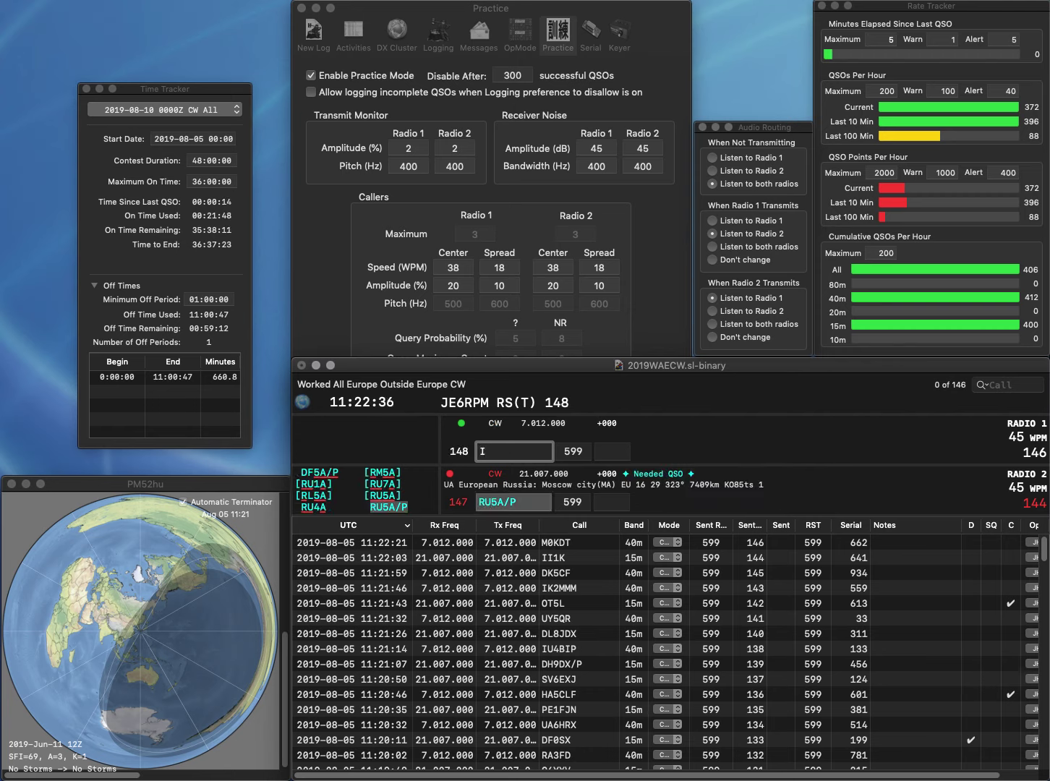
text(6P)
key(Return)
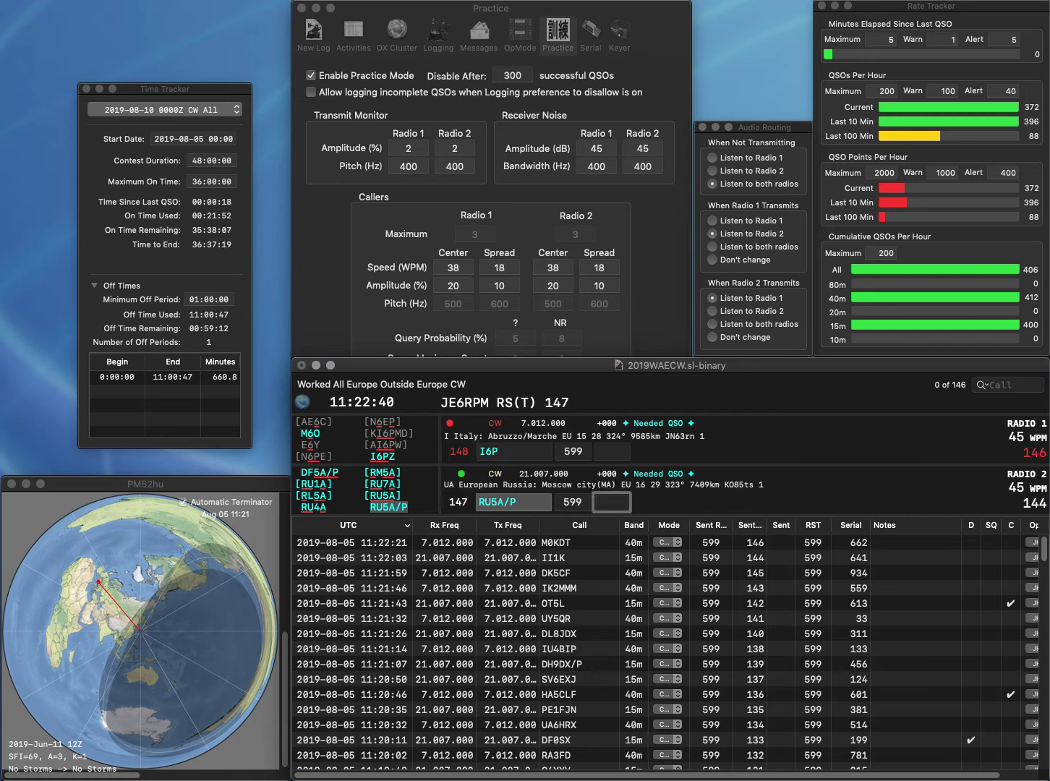
text(563)
key(Return)
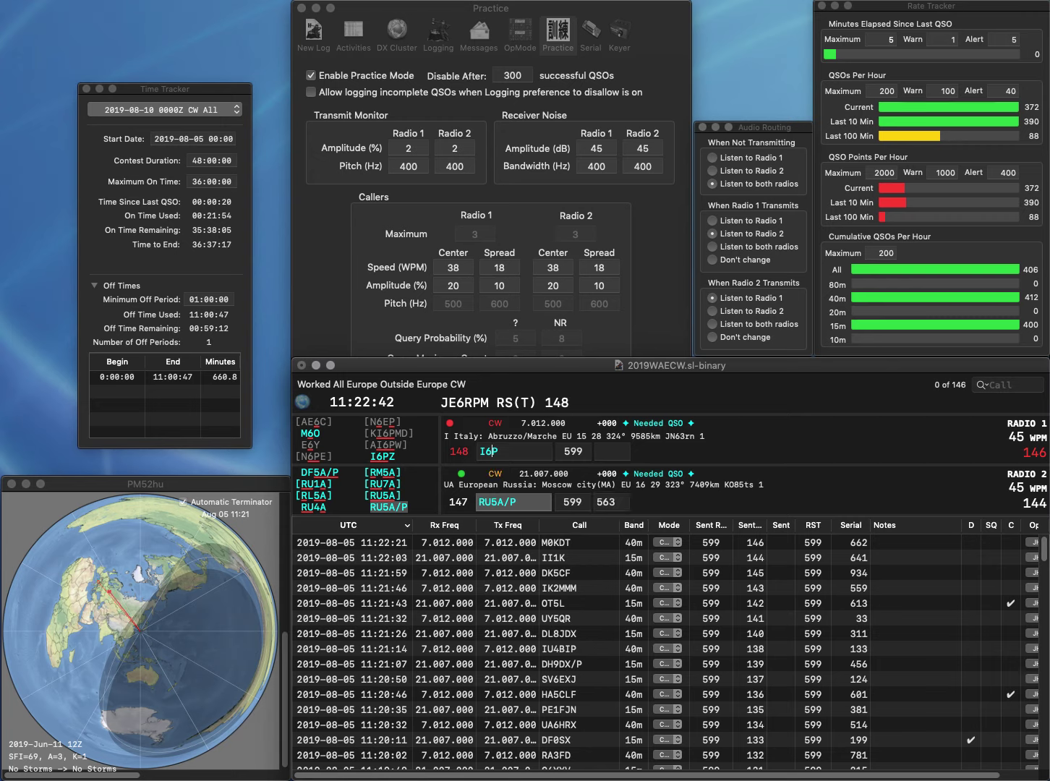
text(I6P)
key(BackSpace)
key(BackSpace)
text(B3P)
key(Return)
Enter the call EC5AC on Radio 2 and send it to the caller
text(C5AC)
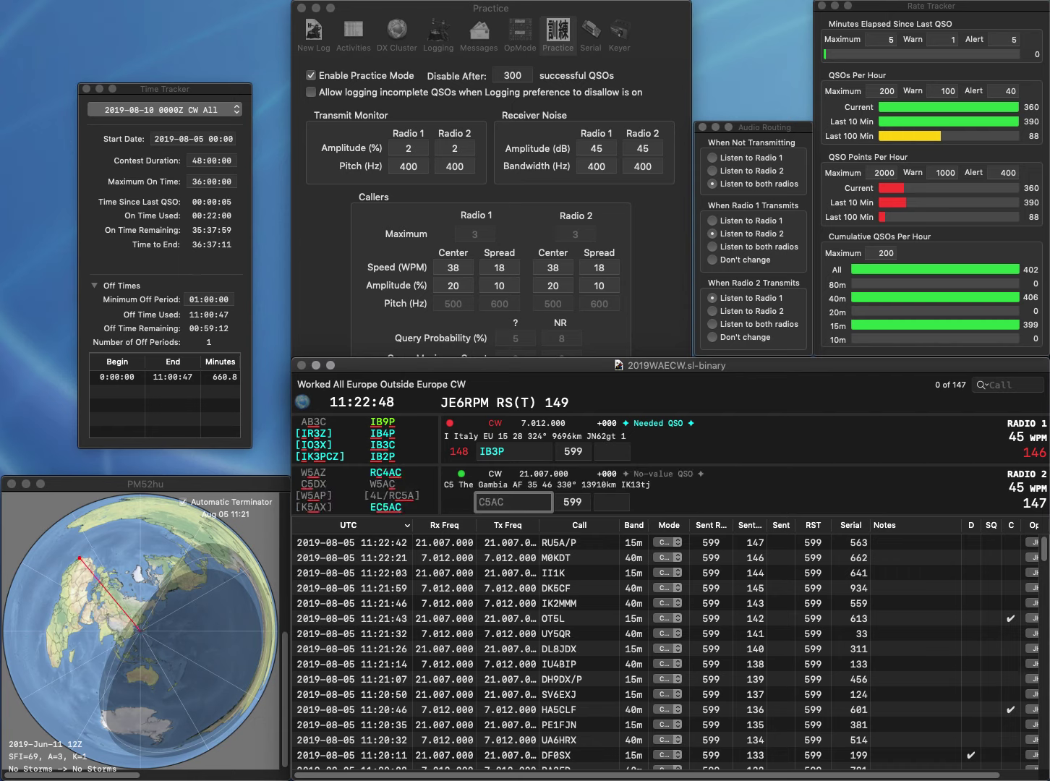
text(E)
key(Return)
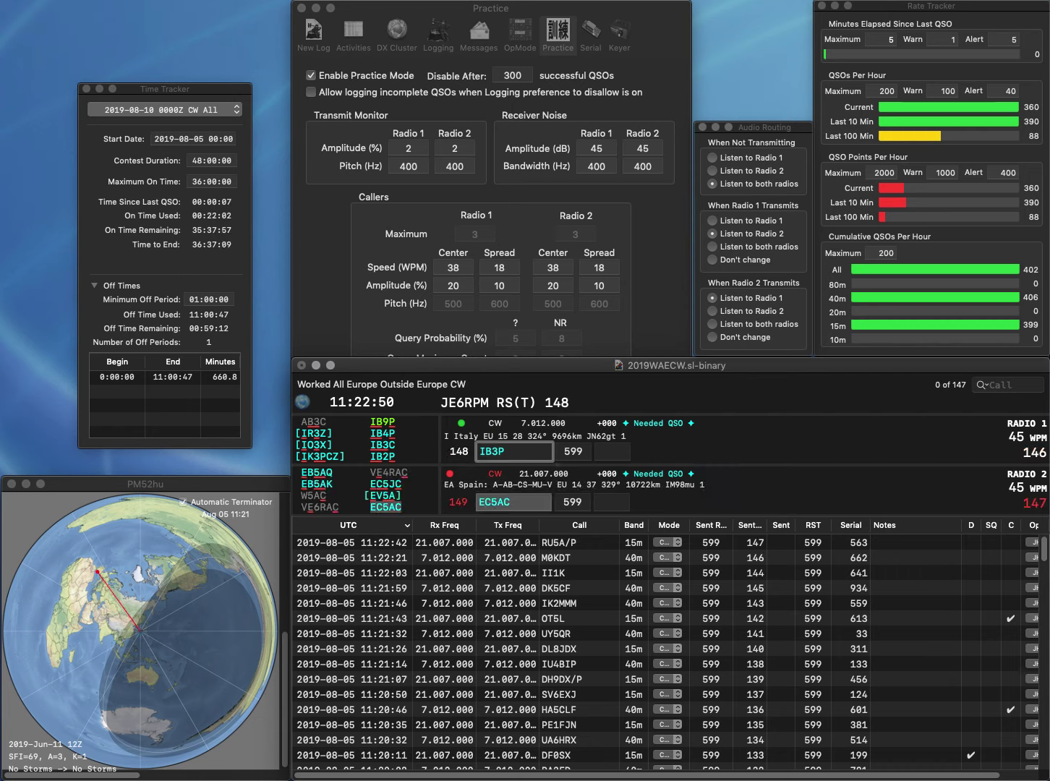
Correct the call on Radio 1 to IB4P and send it again
key(Left)
key(BackSpace)
text(4)
key(Return)
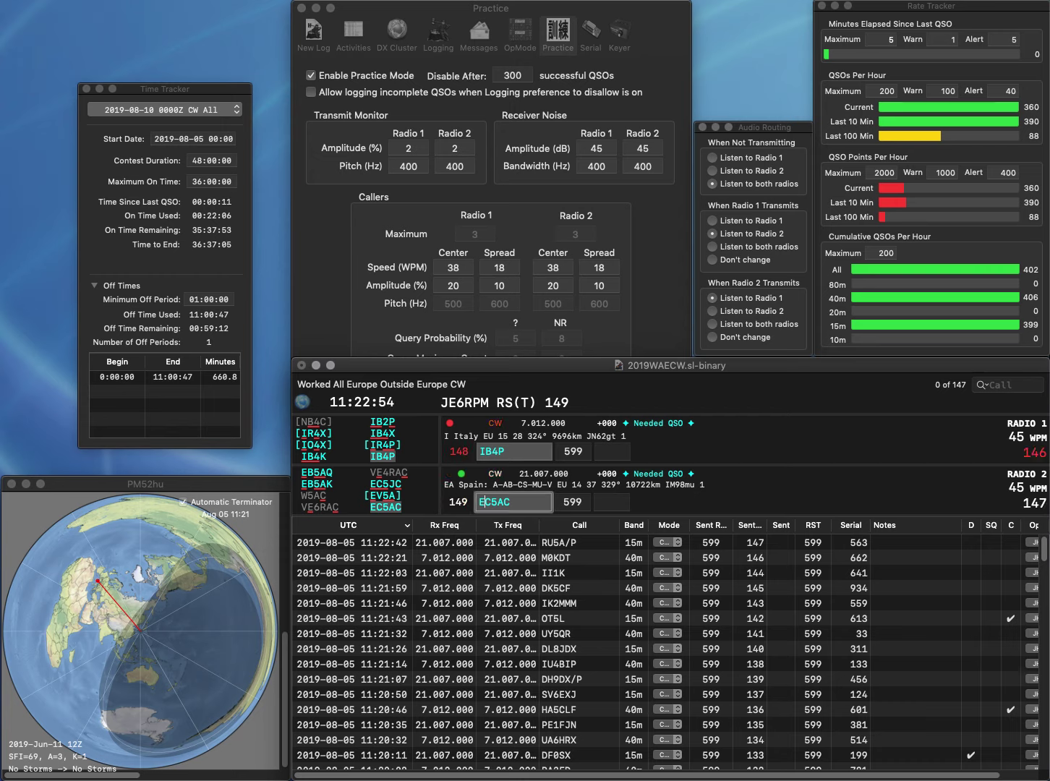
key(Home)
key(Delete)
text(R)
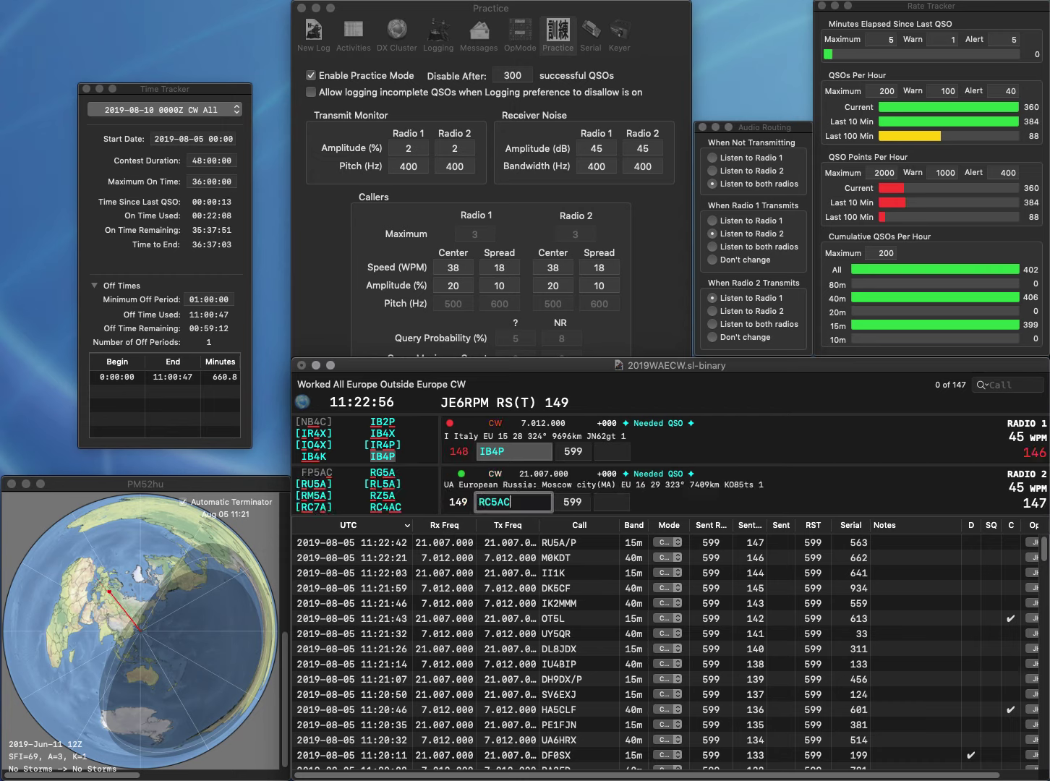
key(Left)
key(Left)
key(BackSpace)
text(4)
key(Return)
text(3)
key(Return)
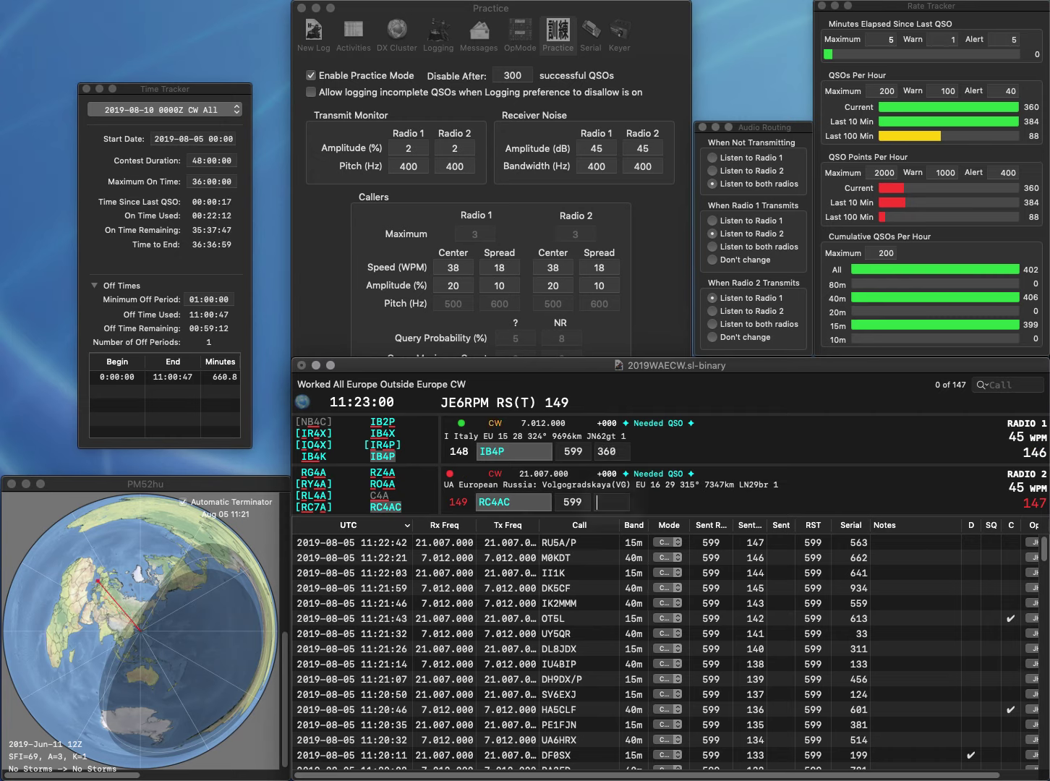
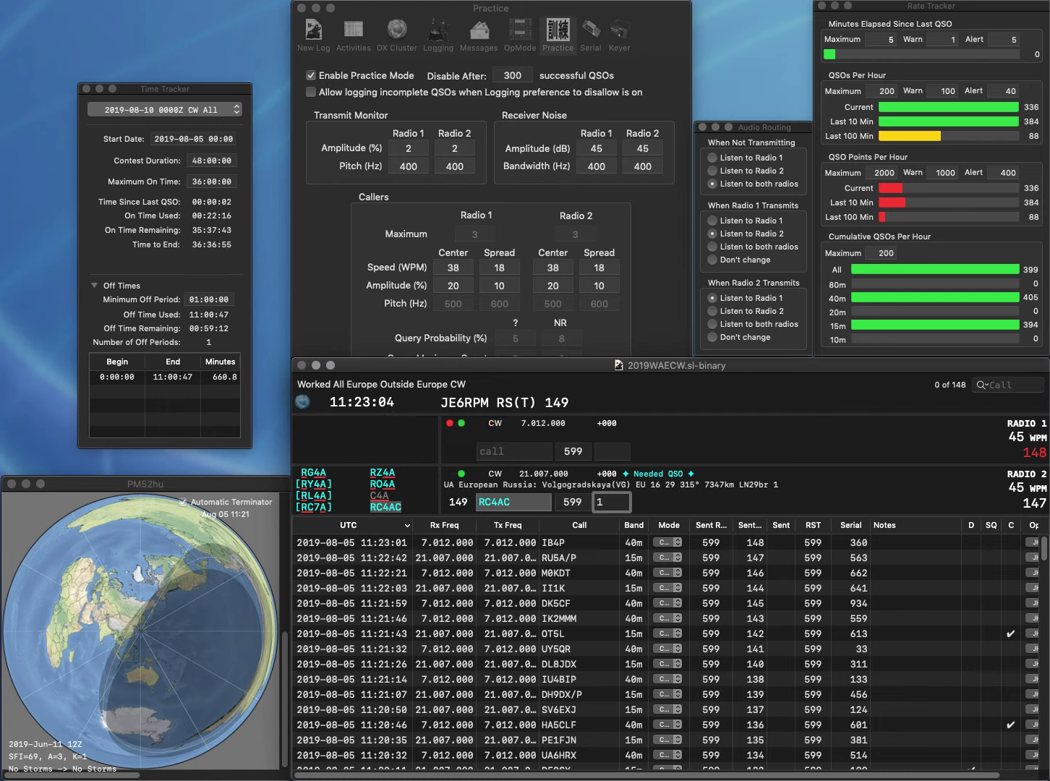
text(177)
key(Return)
text(9J)
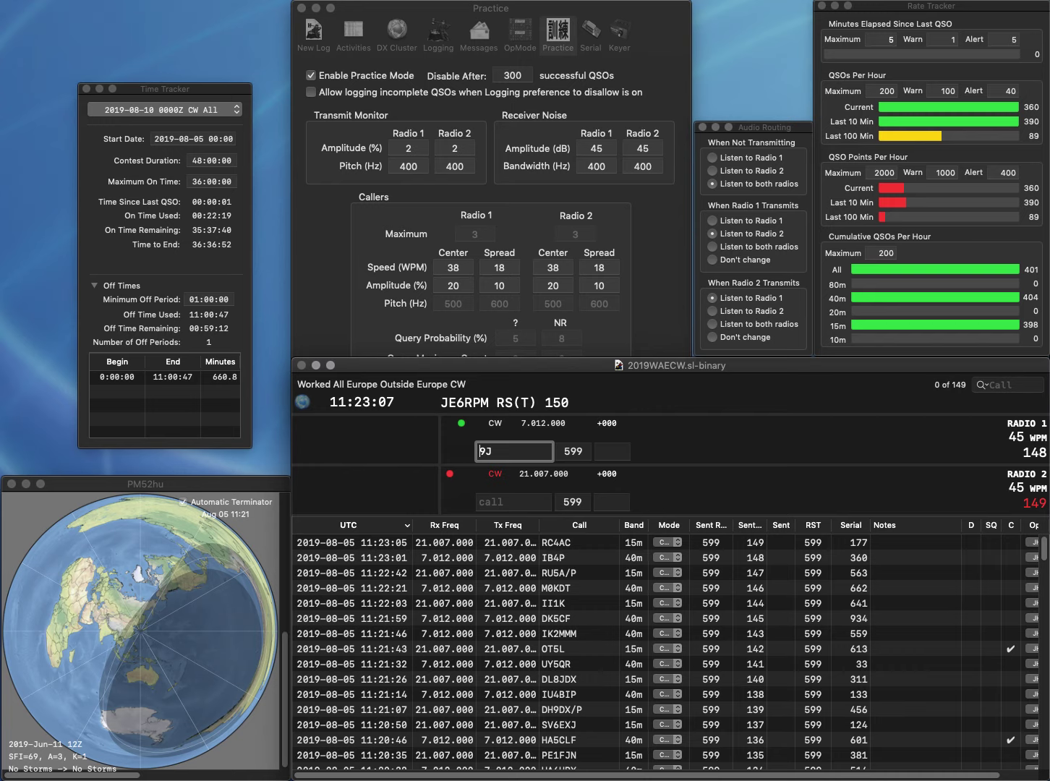
key(Return)
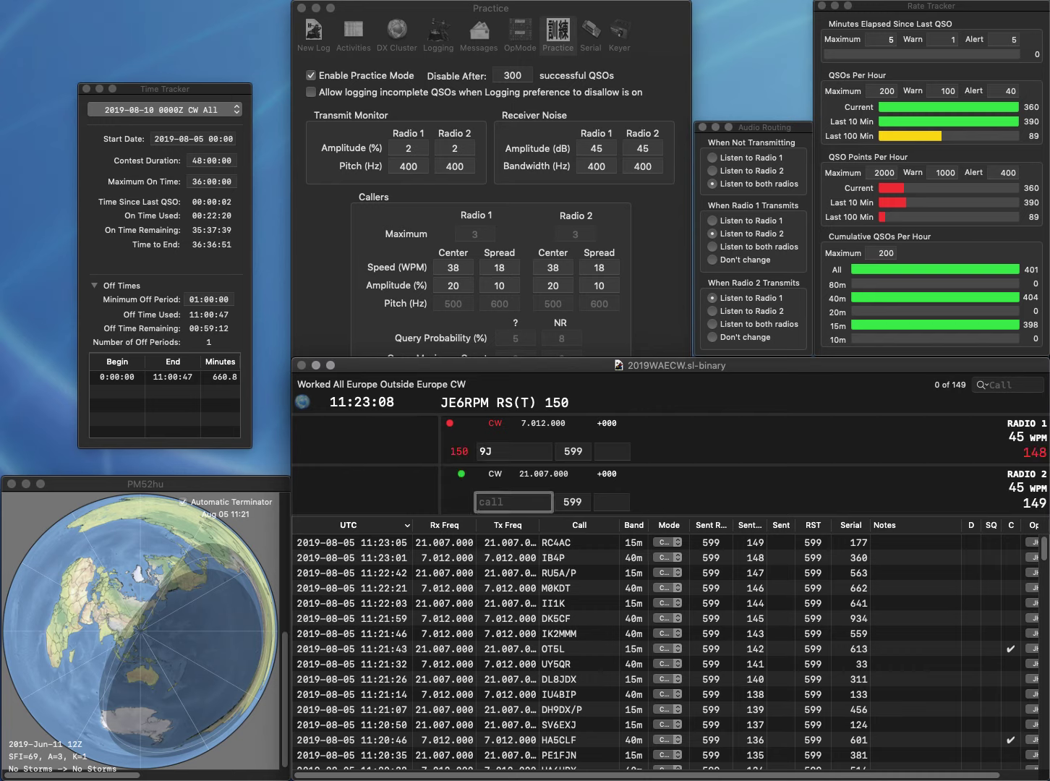
text(YP8W)
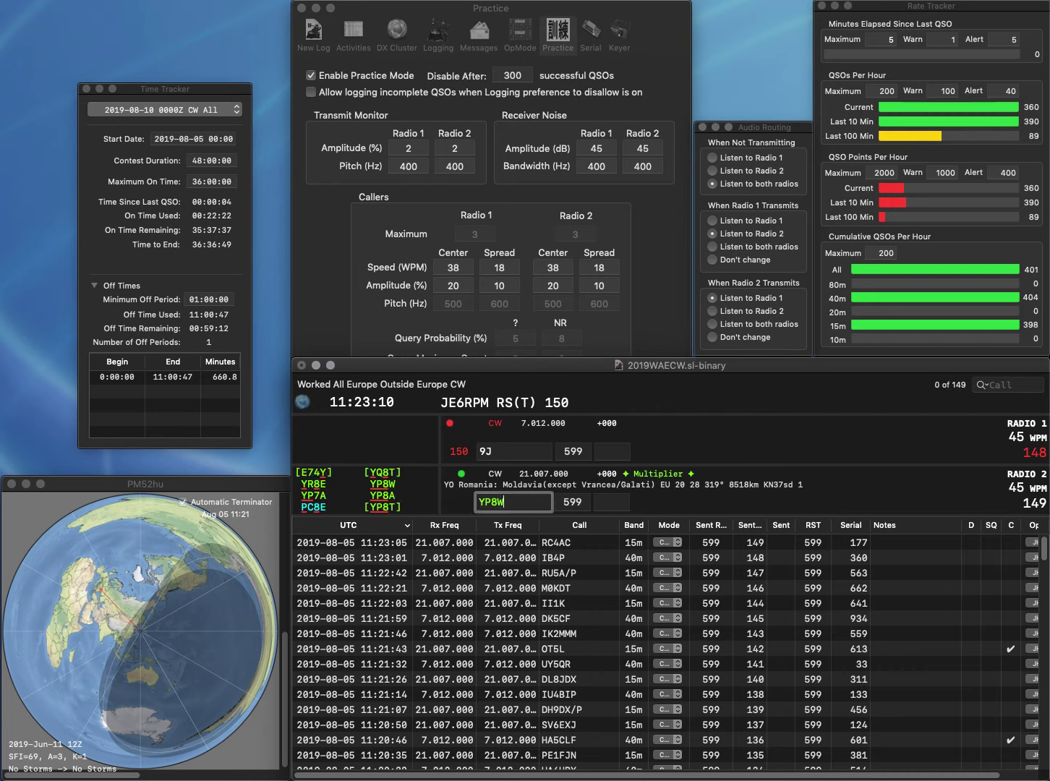
key(Return)
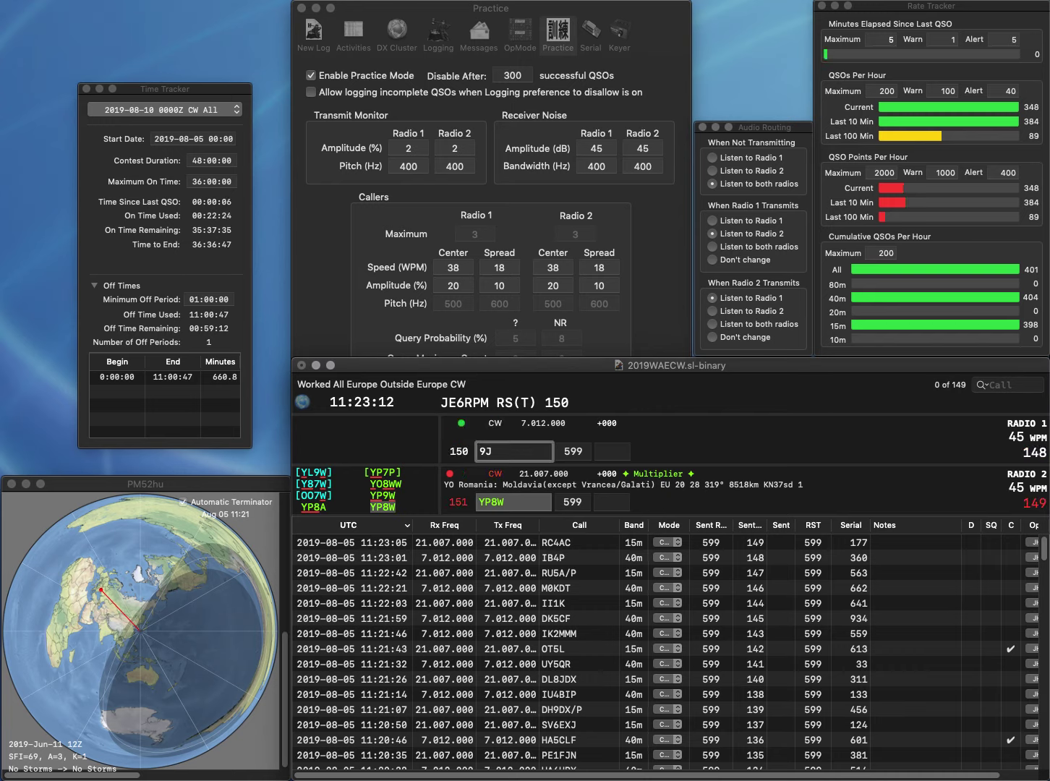
text(PA)
key(Return)
key(space)
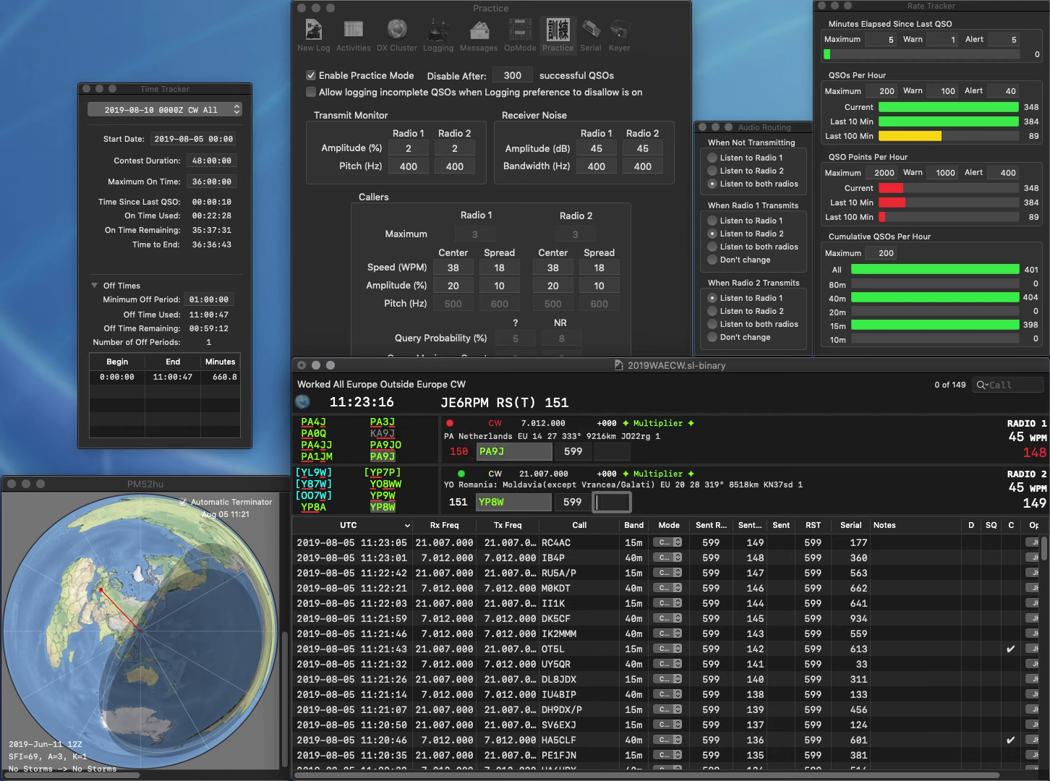
Log YP8W on Radio 2 with received serial 48 and PA9J on Radio 1 with received serial 549
text(48)
key(Return)
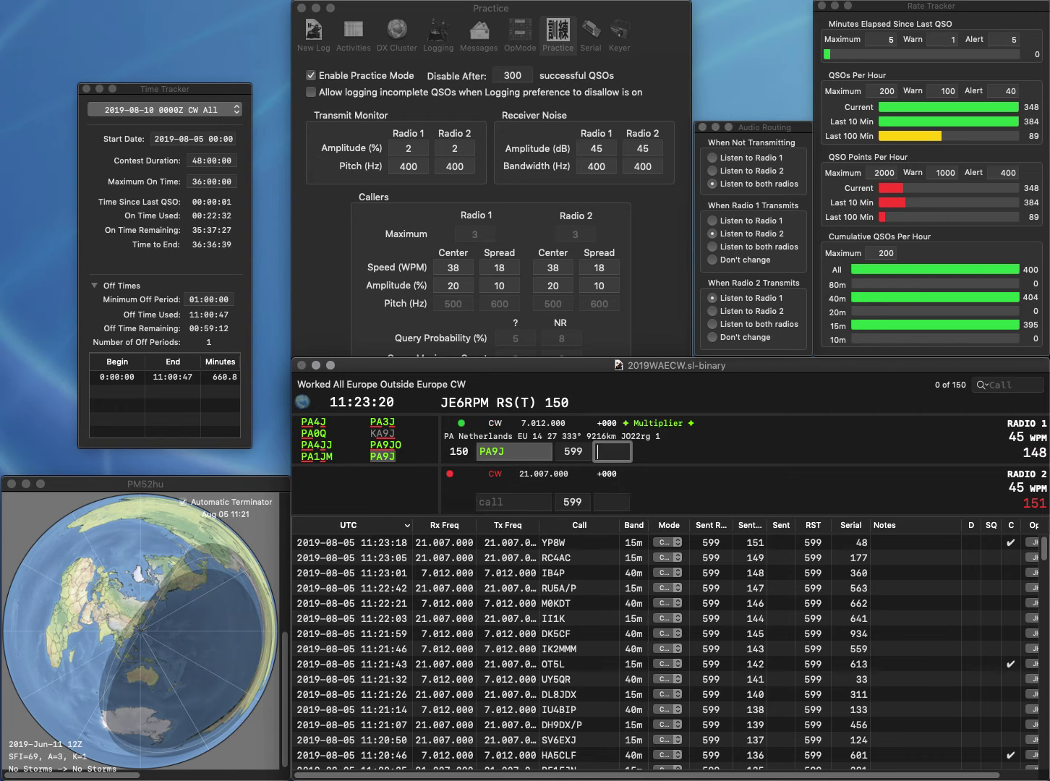
text(549)
key(Return)
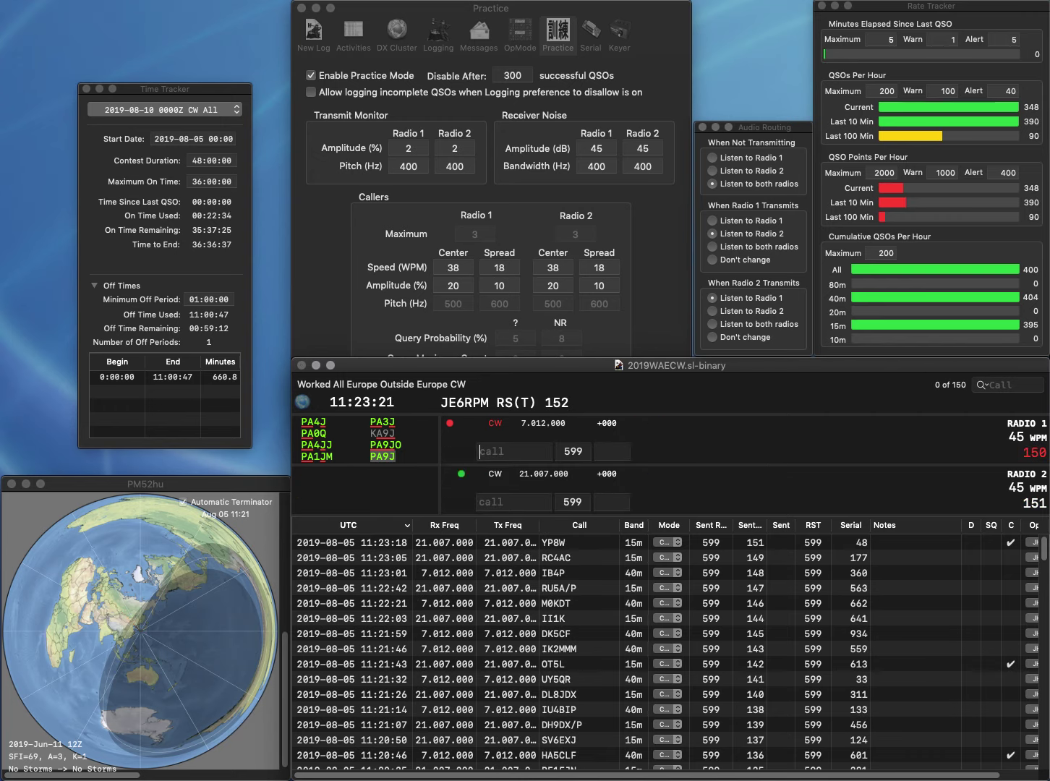
Enter and send the call EW7RA on Radio 2 and the partial call 5DX on Radio 1
text(EW7RA)
key(space)
key(Return)
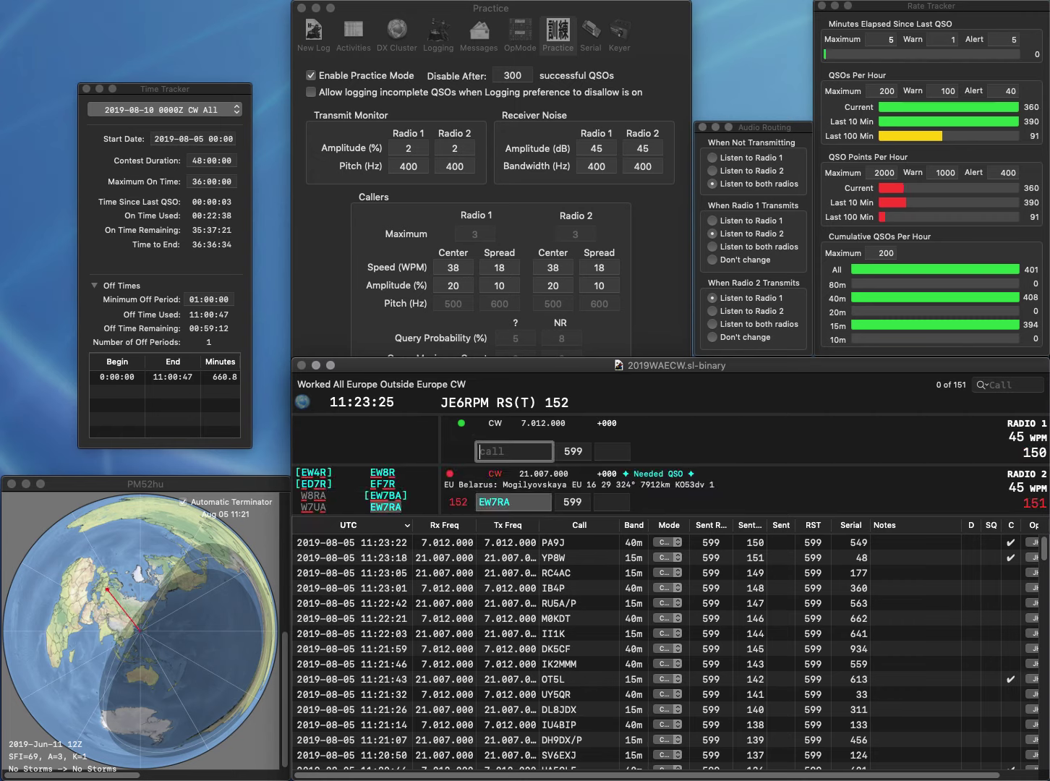
text(5DX)
key(Return)
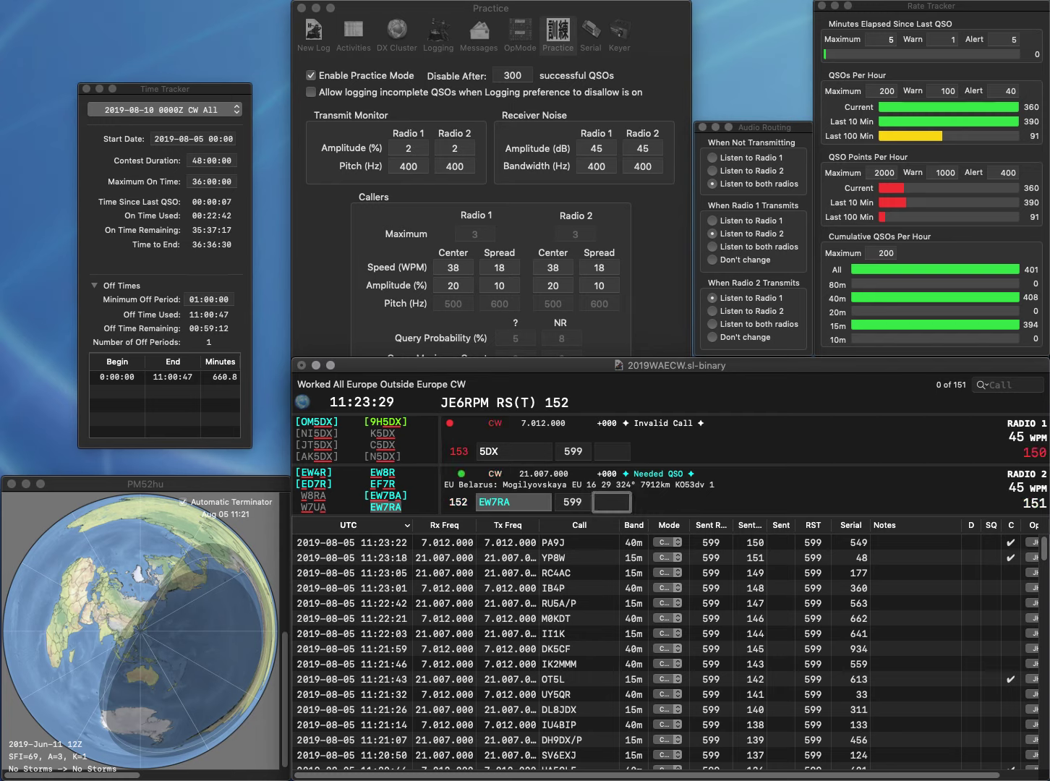
text(73)
key(Return)
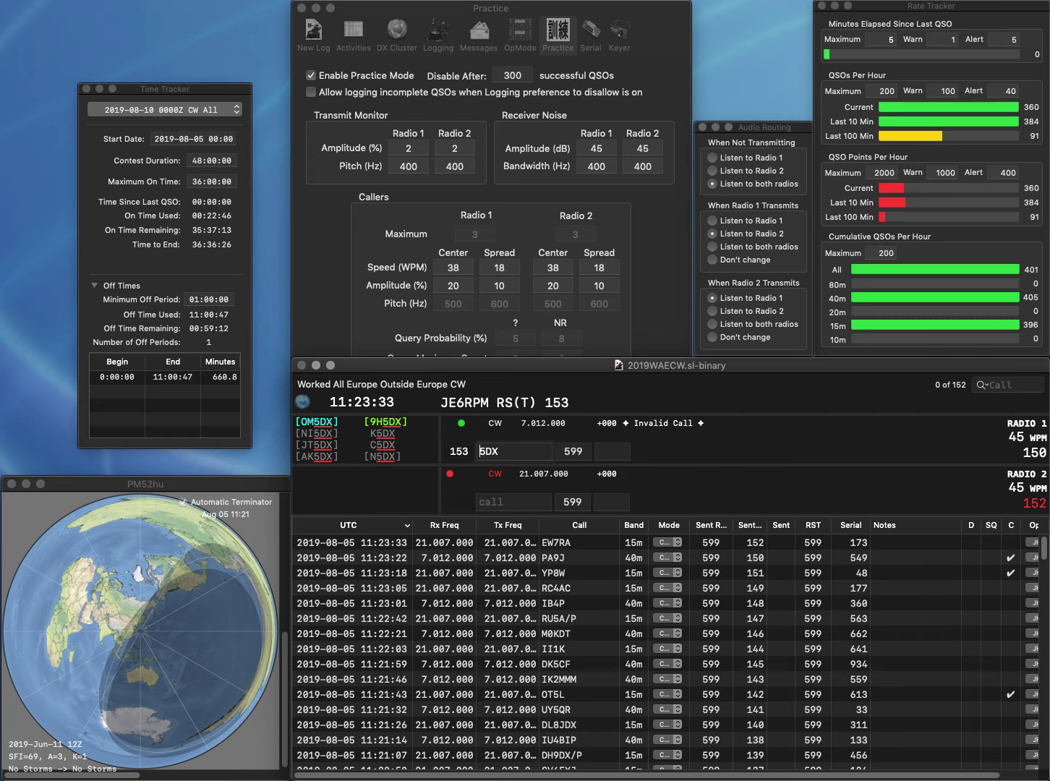
text(PB)
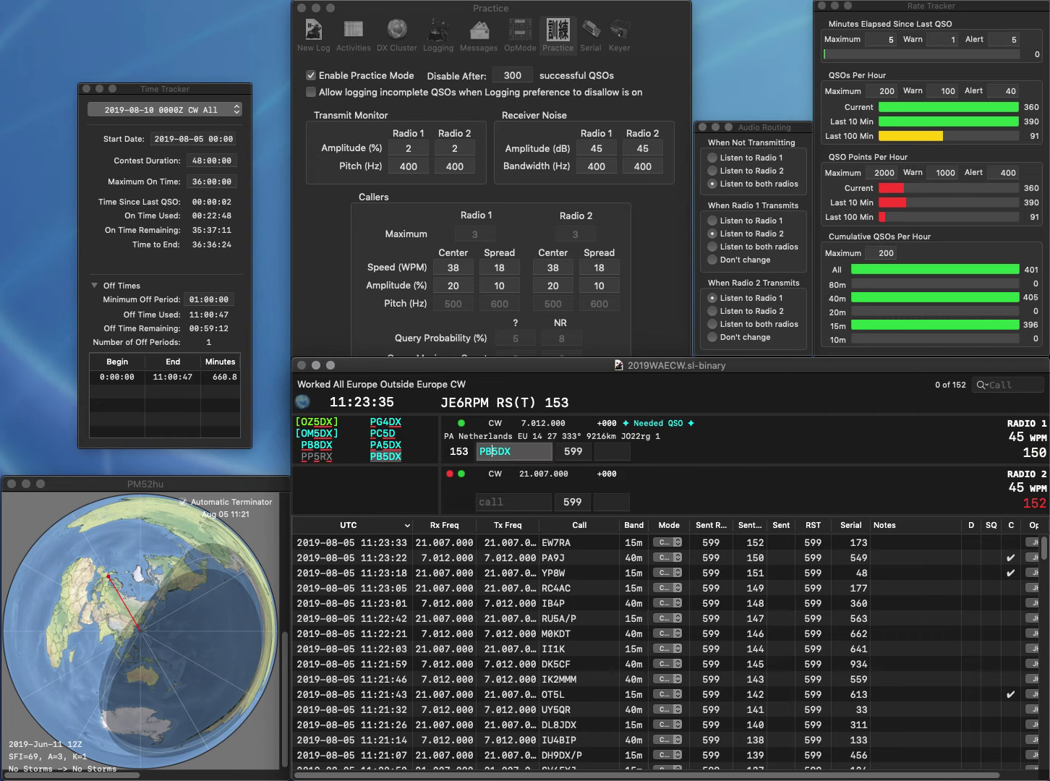
key(Return)
text(DG2B)
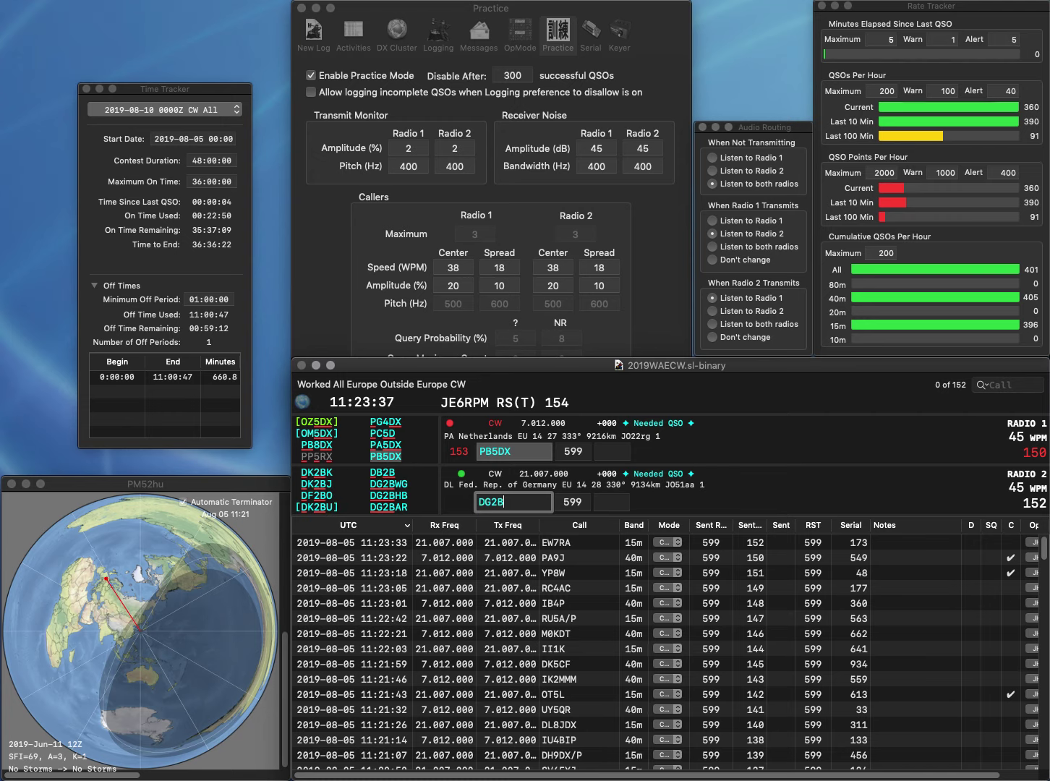
text(WG)
key(Return)
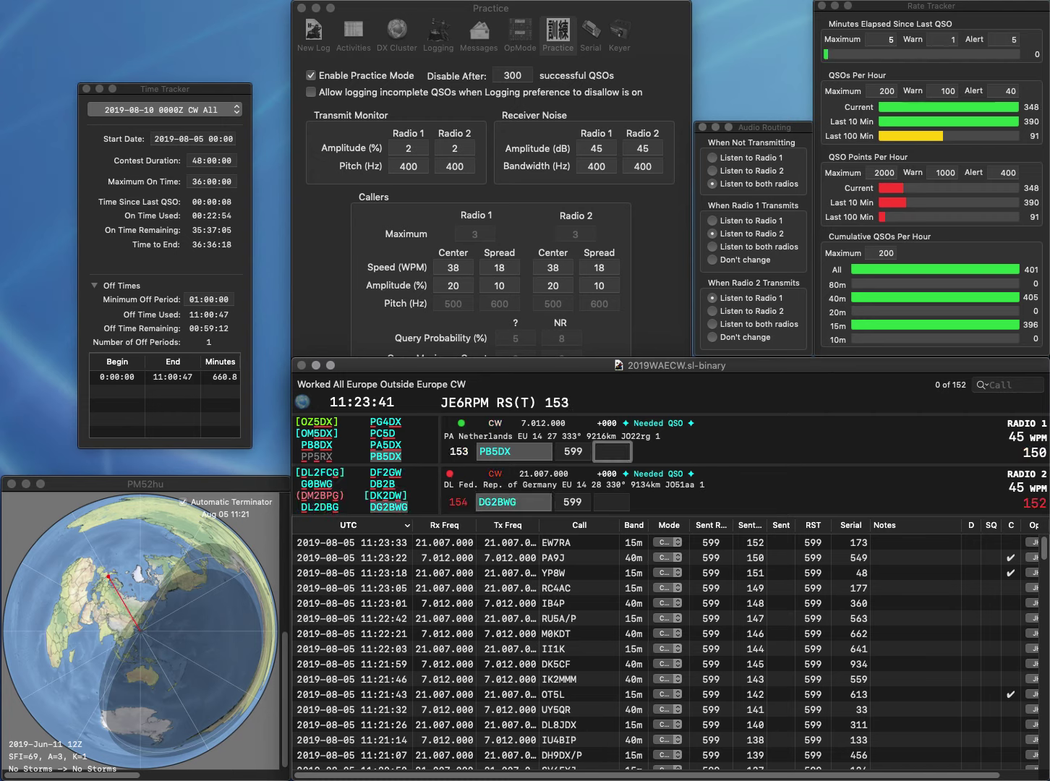
text(332)
key(Return)
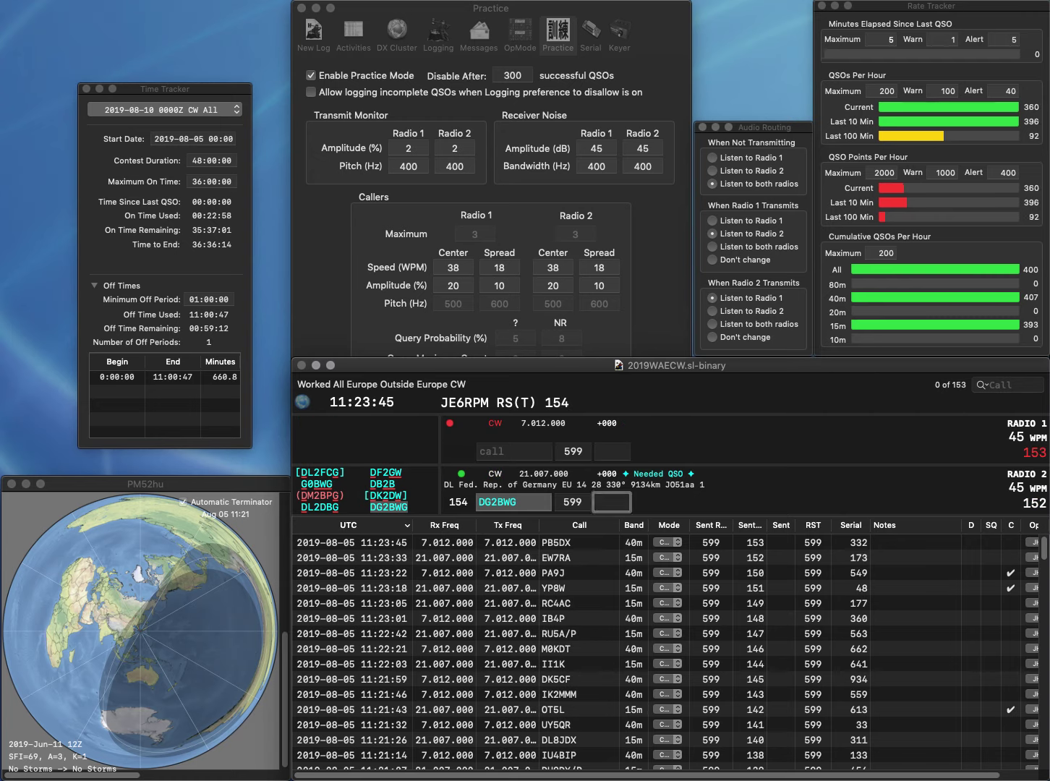
text(824)
key(Return)
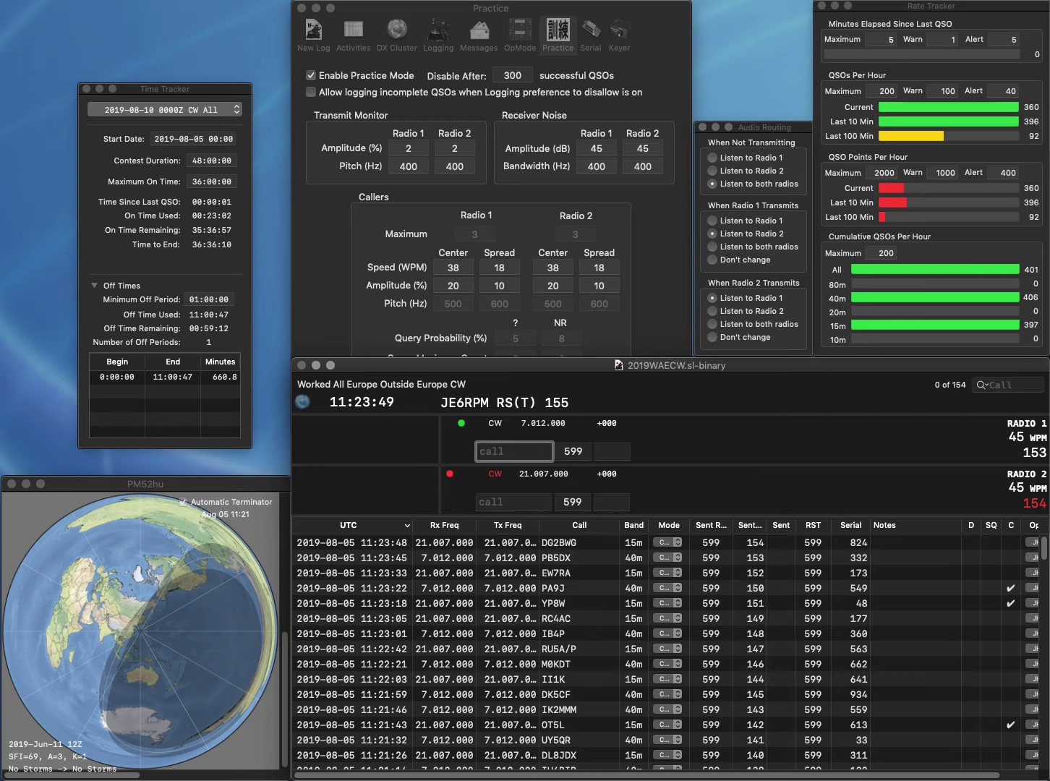
Enter and send the partial call SY on Radio 1 and the call OK2QX on Radio 2
text(SY)
key(Return)
text(O)
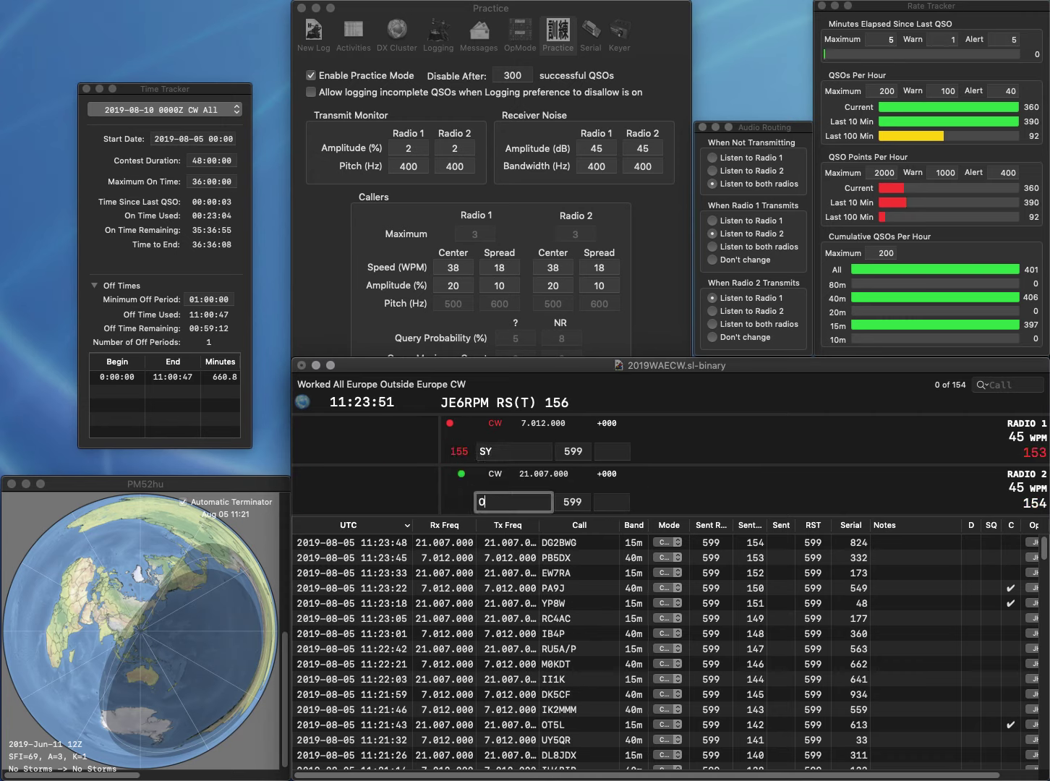
text(K2QX)
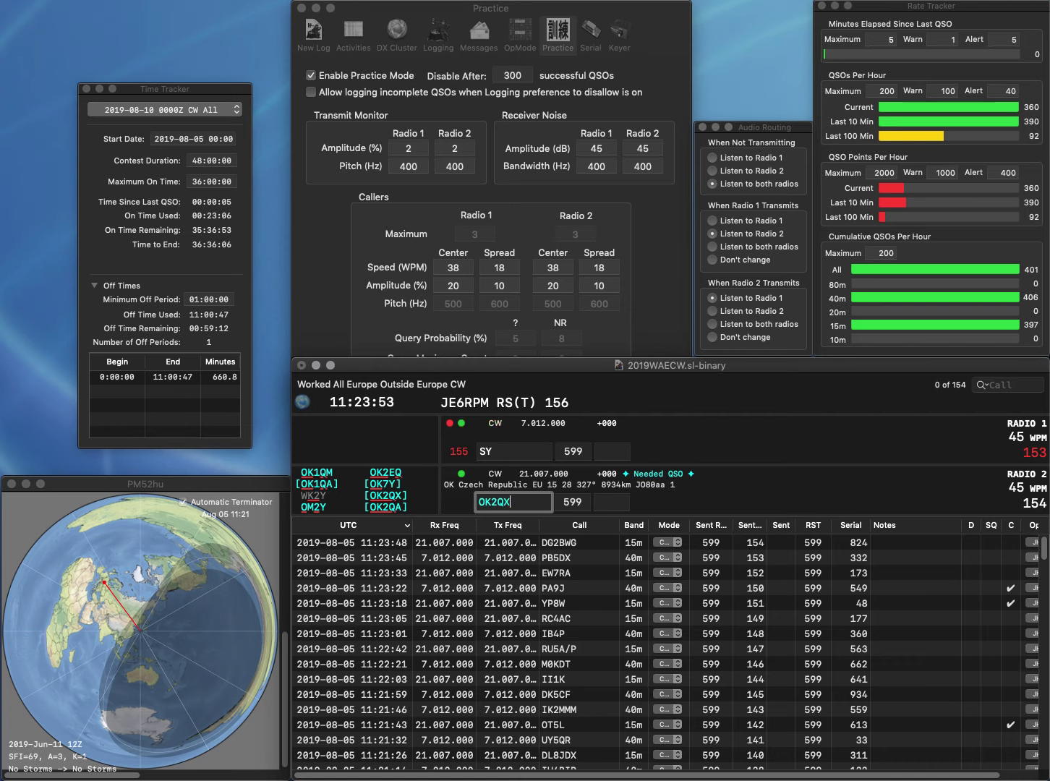
key(Return)
Change the call on Radio 1 to IK0VSUY and send it to the caller
text(IK0)
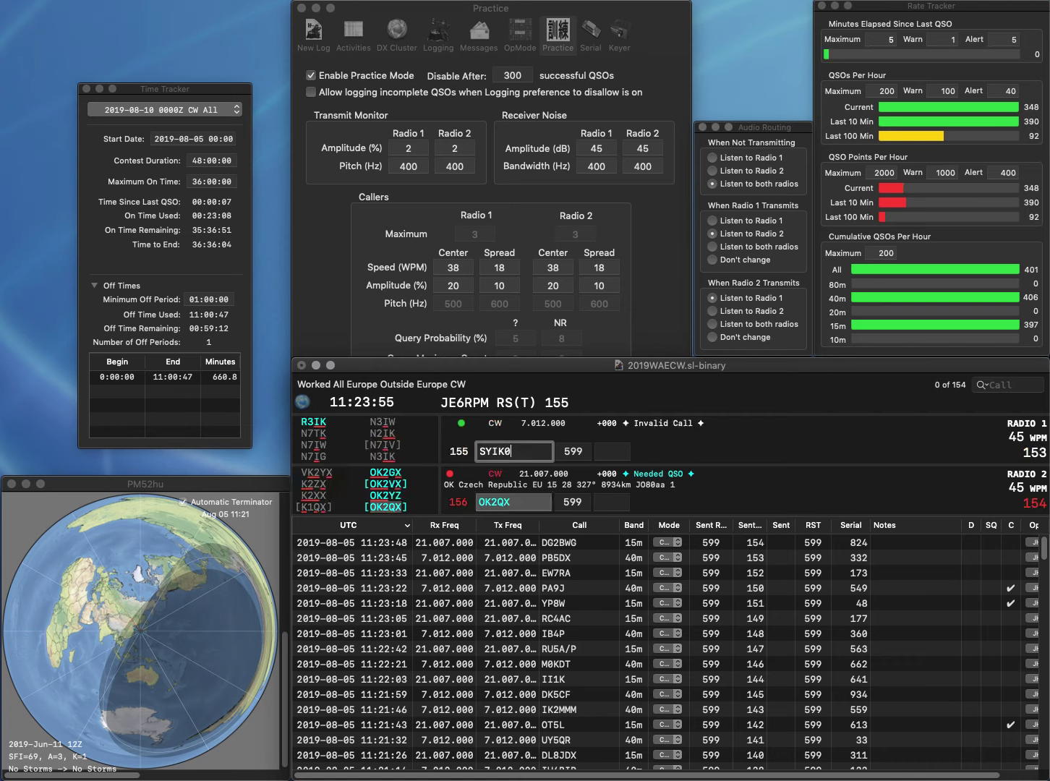
text(VSUY)
key(Home)
key(Delete)
key(Delete)
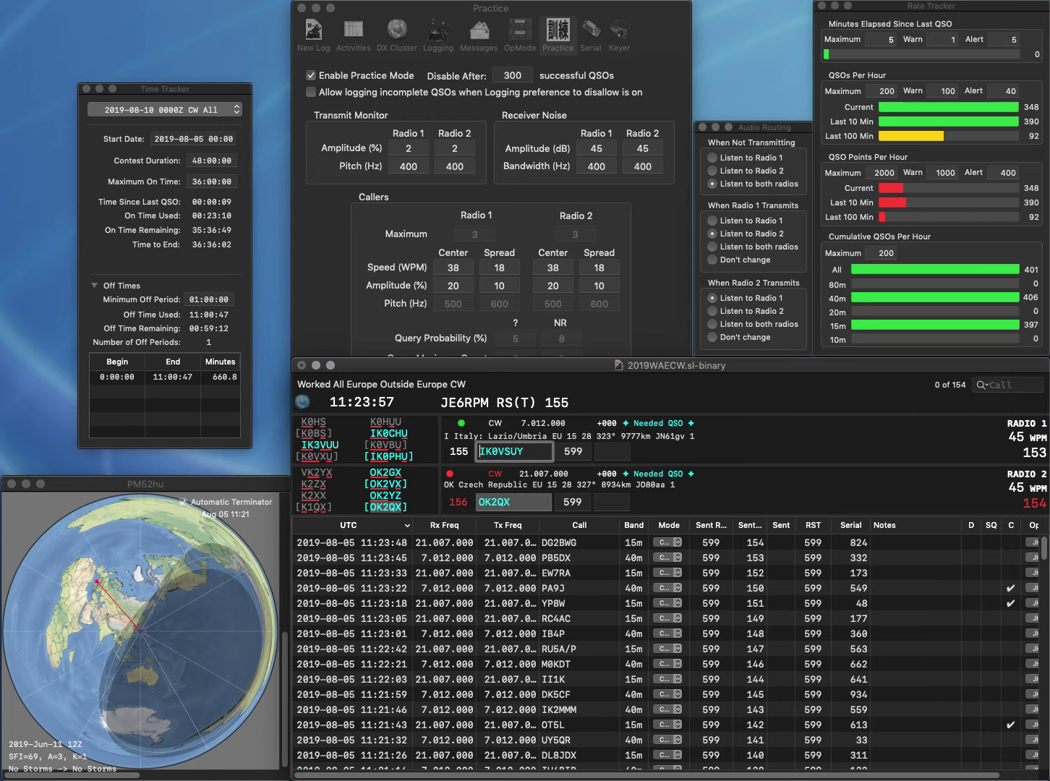
key(Return)
key(Left)
key(Down)
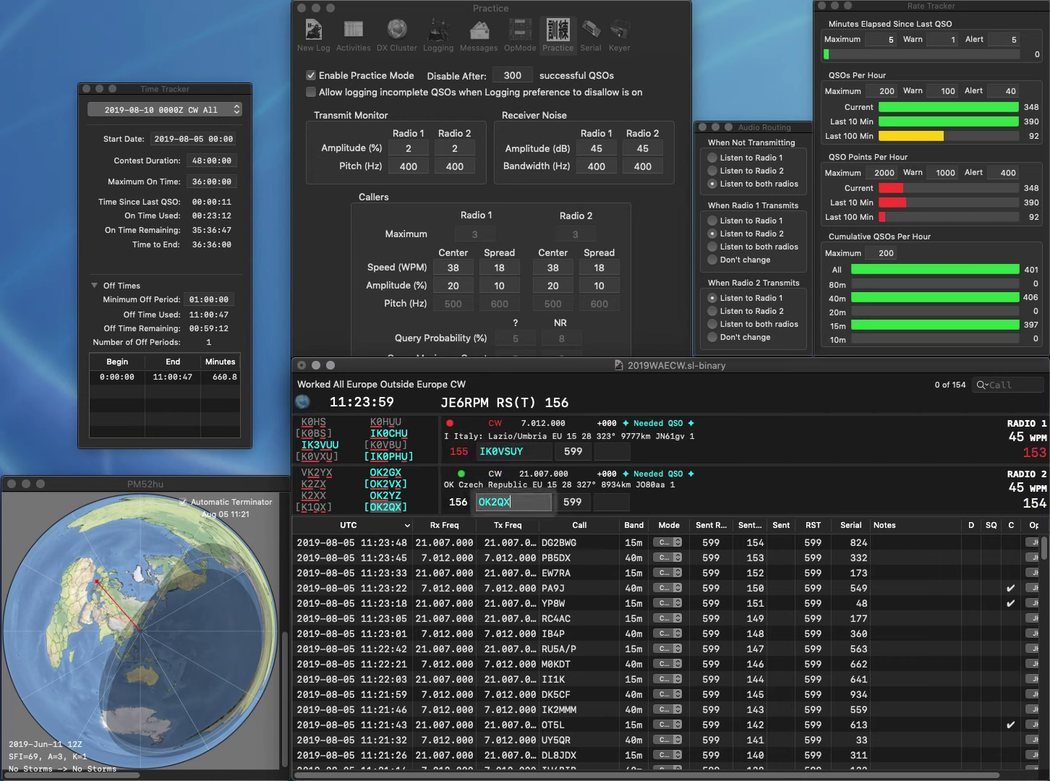
key(space)
text(551)
key(Return)
key(Up)
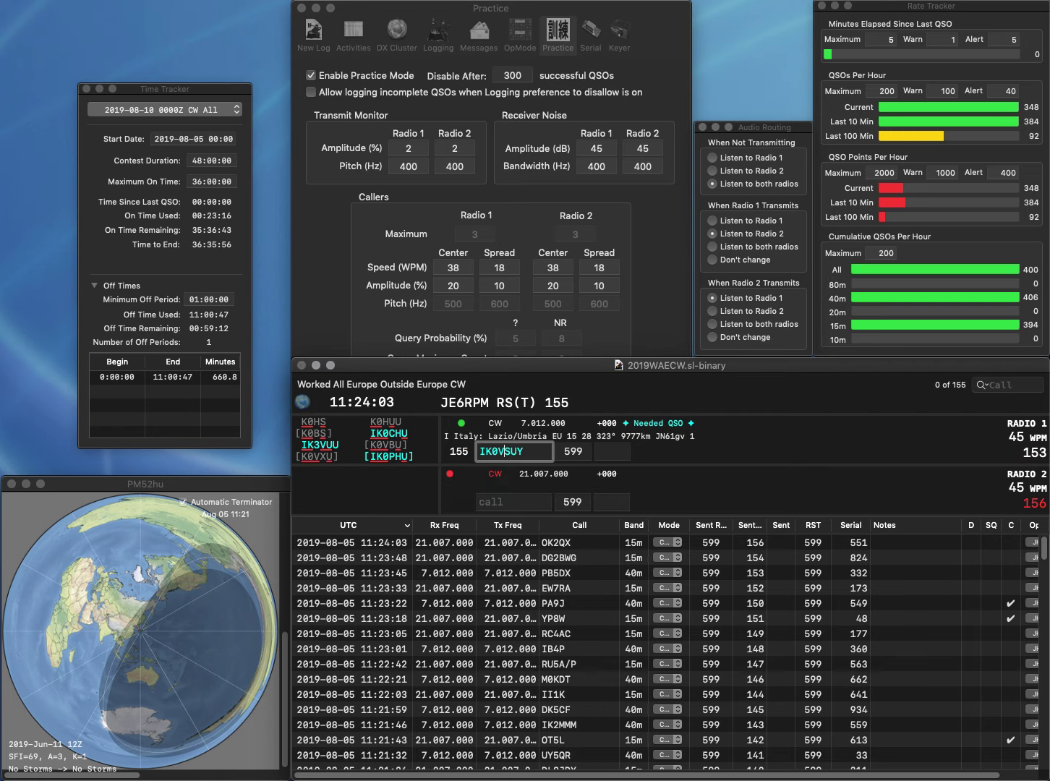
key(BackSpace)
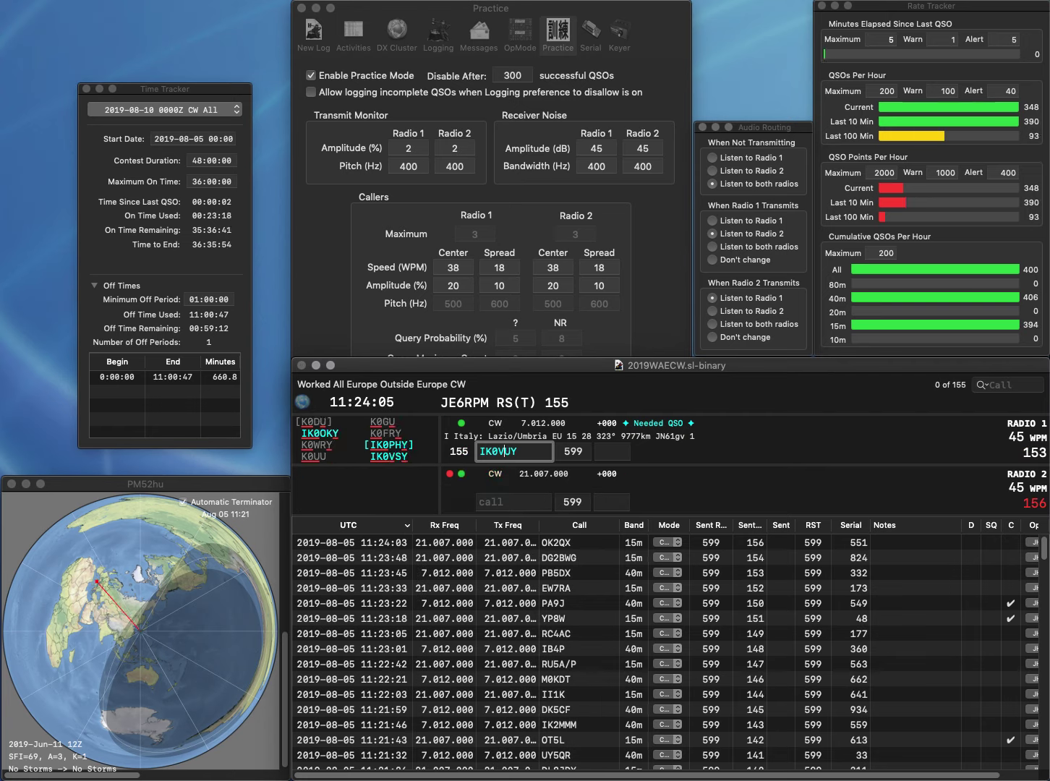
key(Right)
key(BackSpace)
text(S)
key(Return)
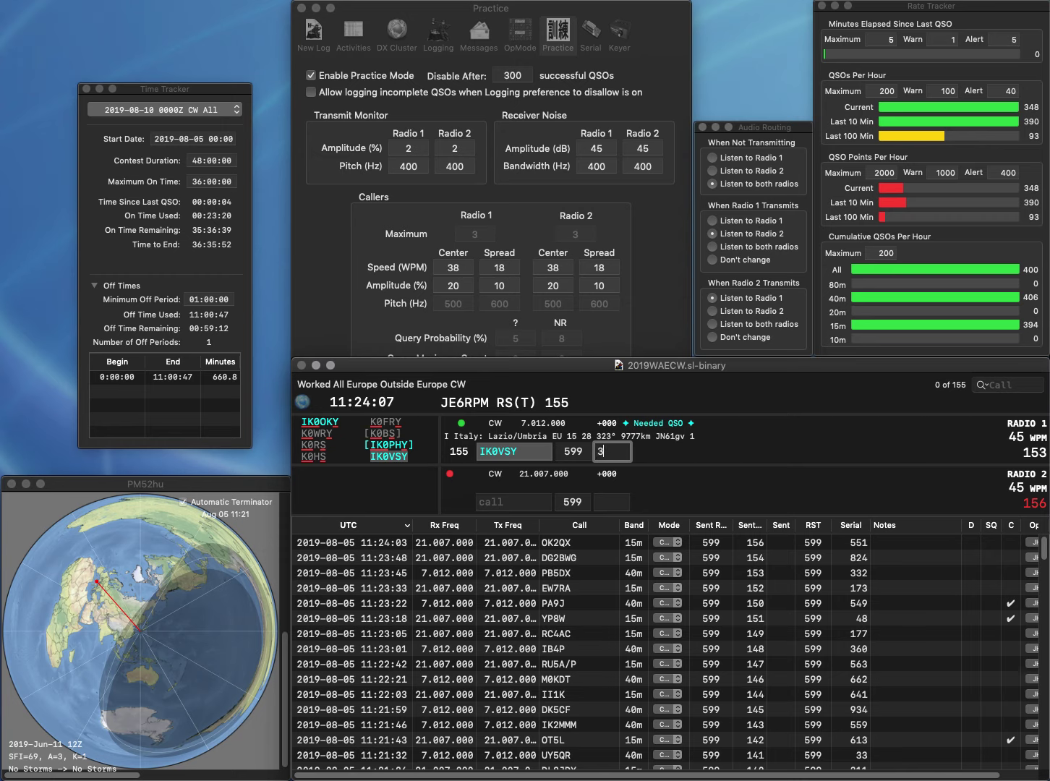
text(348)
key(Return)
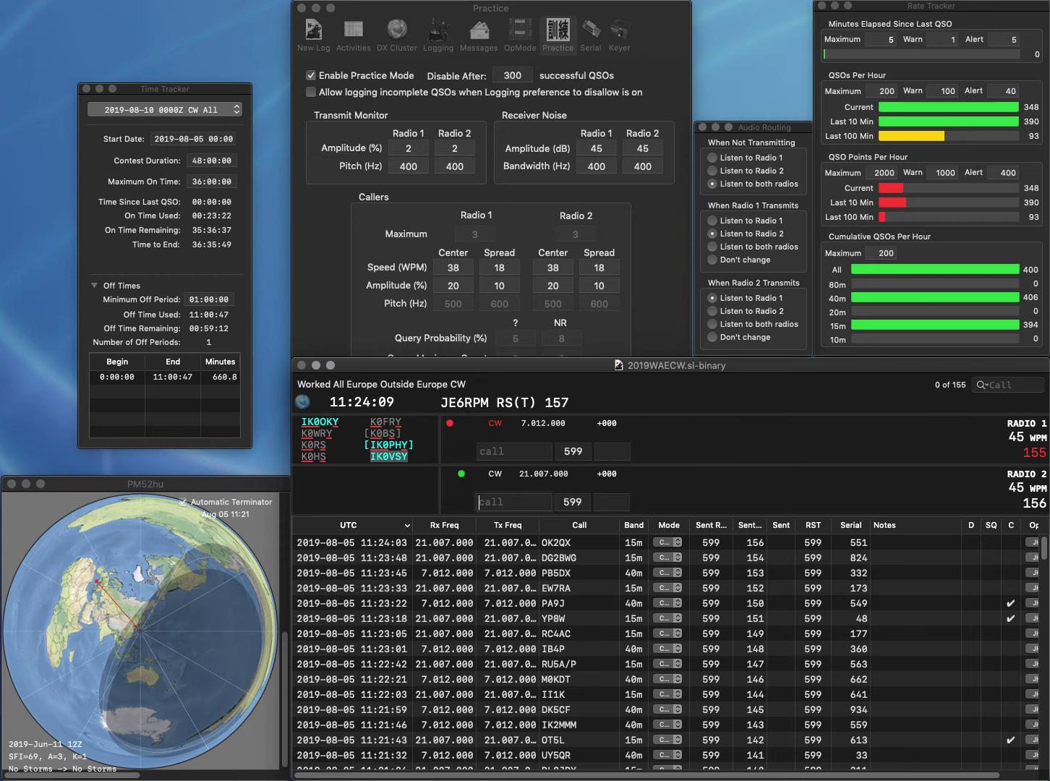
text(OM0MF)
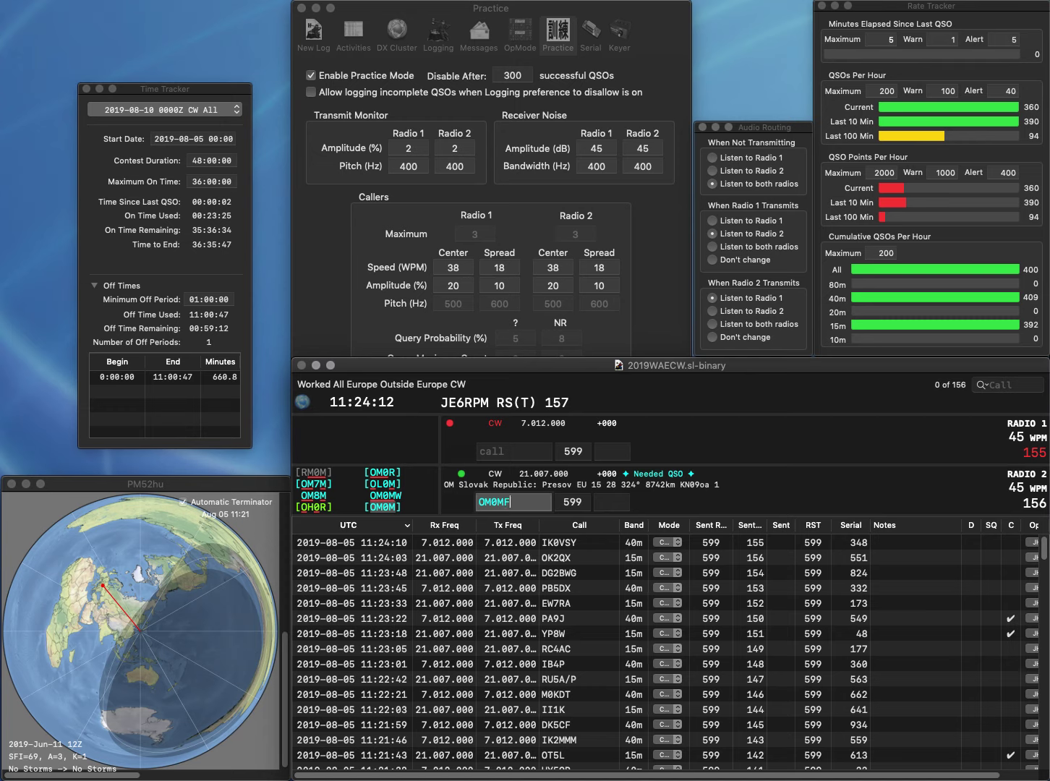
key(Return)
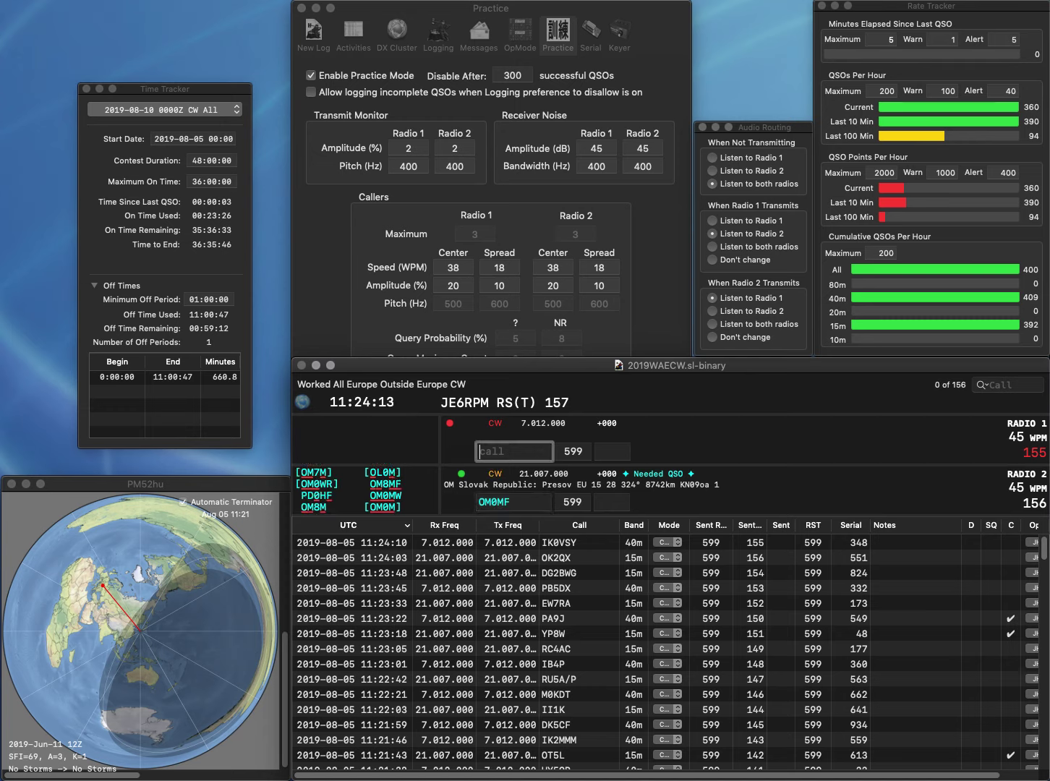
text(FN)
key(Left)
key(Left)
text(EA5)
key(Return)
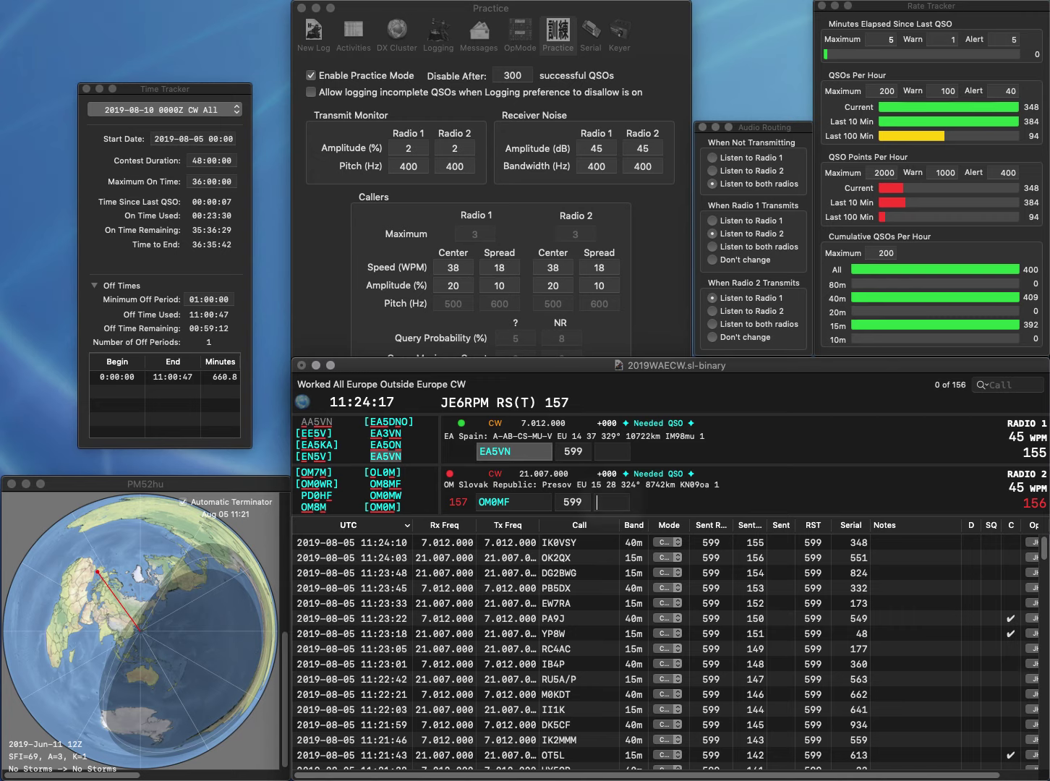
key(space)
text(8)
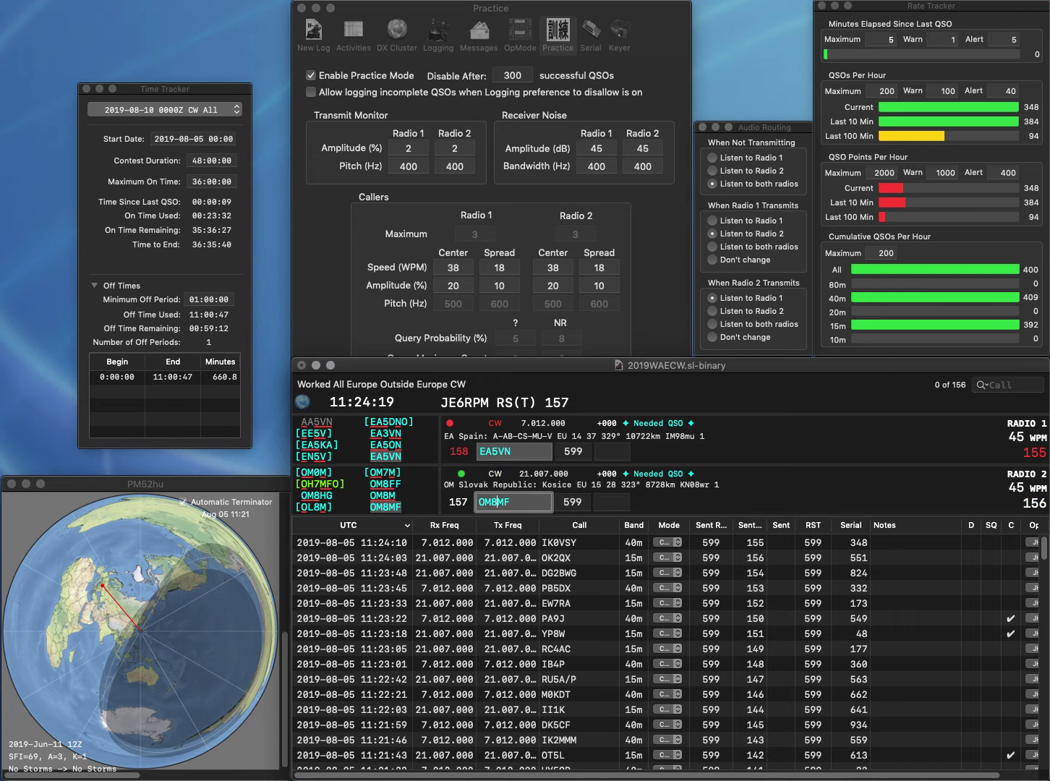
key(Return)
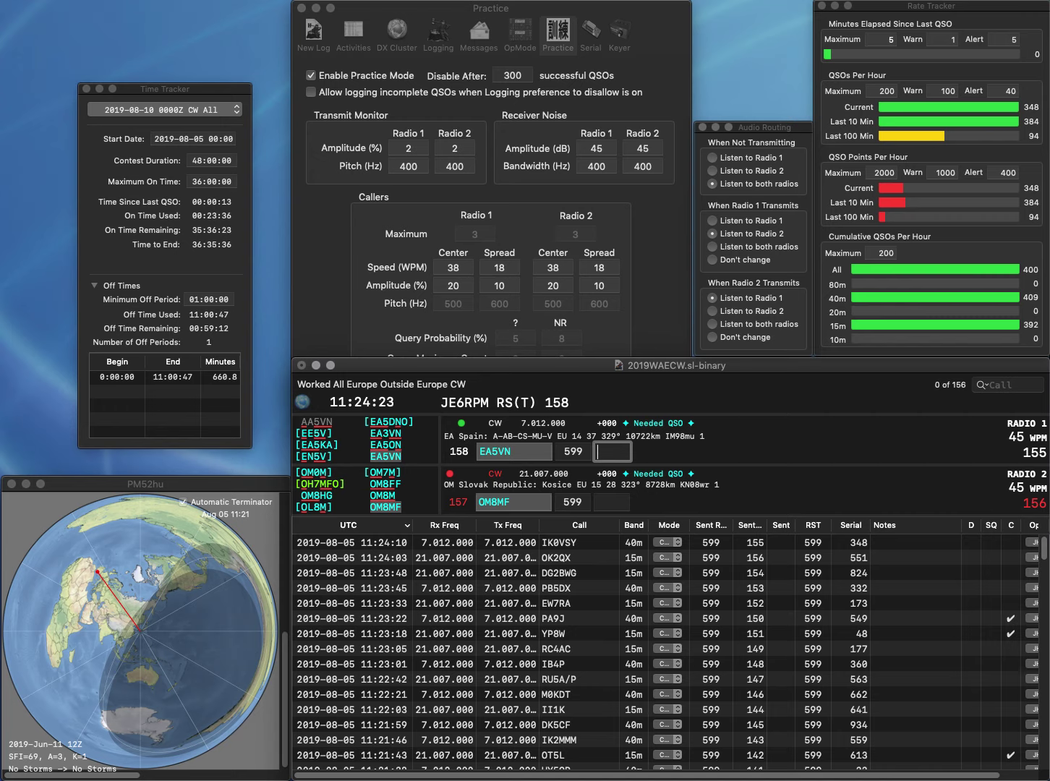
key(Return)
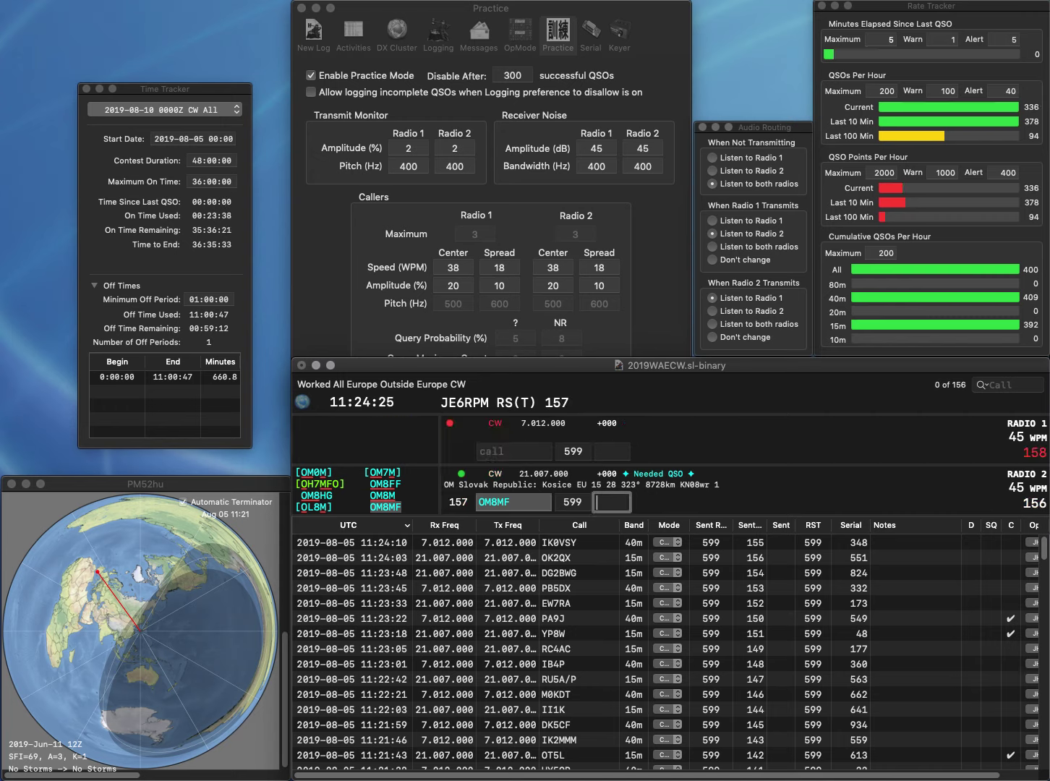
text(2)
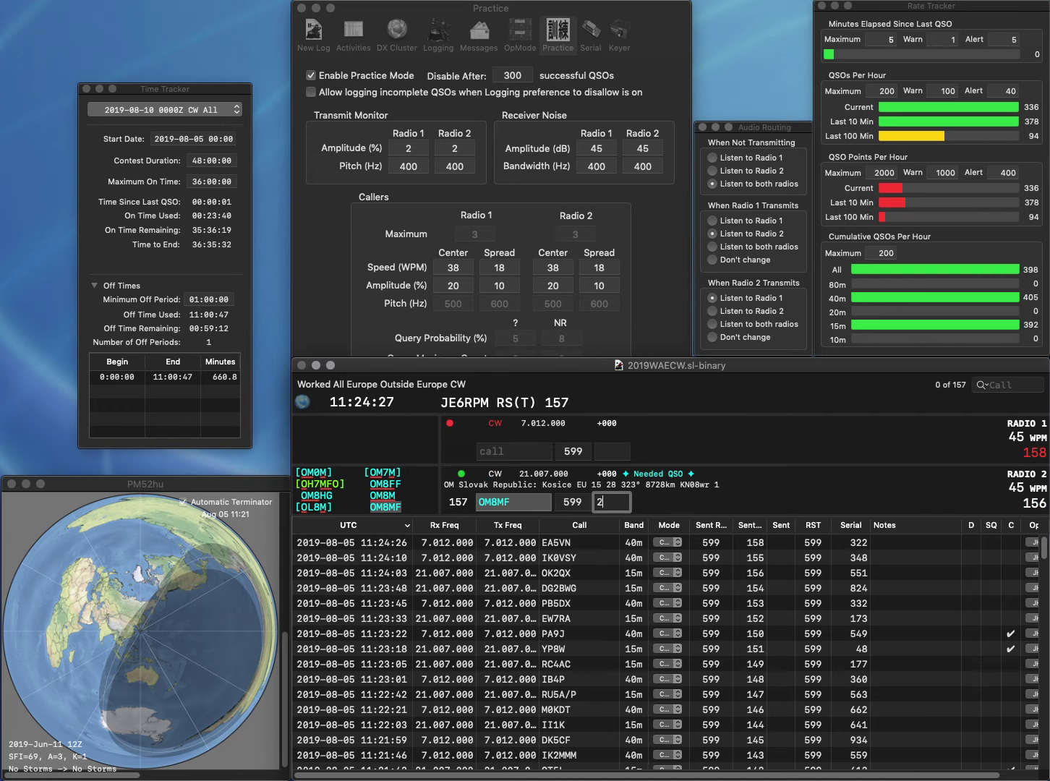
text(48)
key(Return)
text(PA7A)
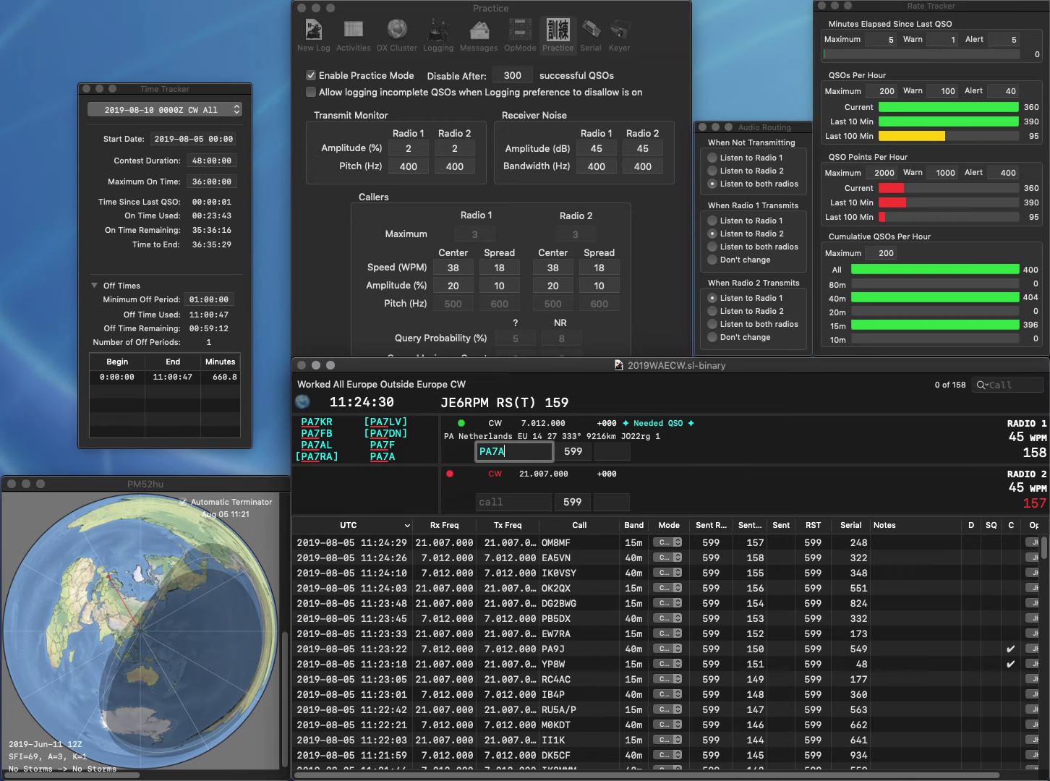
key(Return)
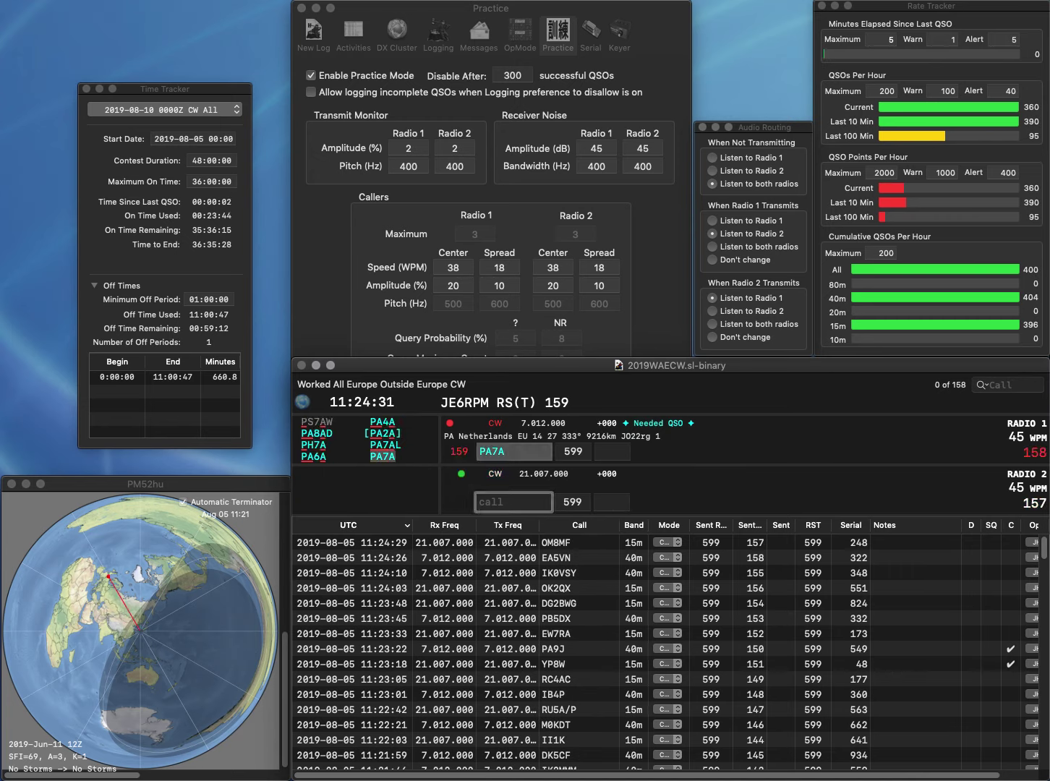
text(SP9KAT)
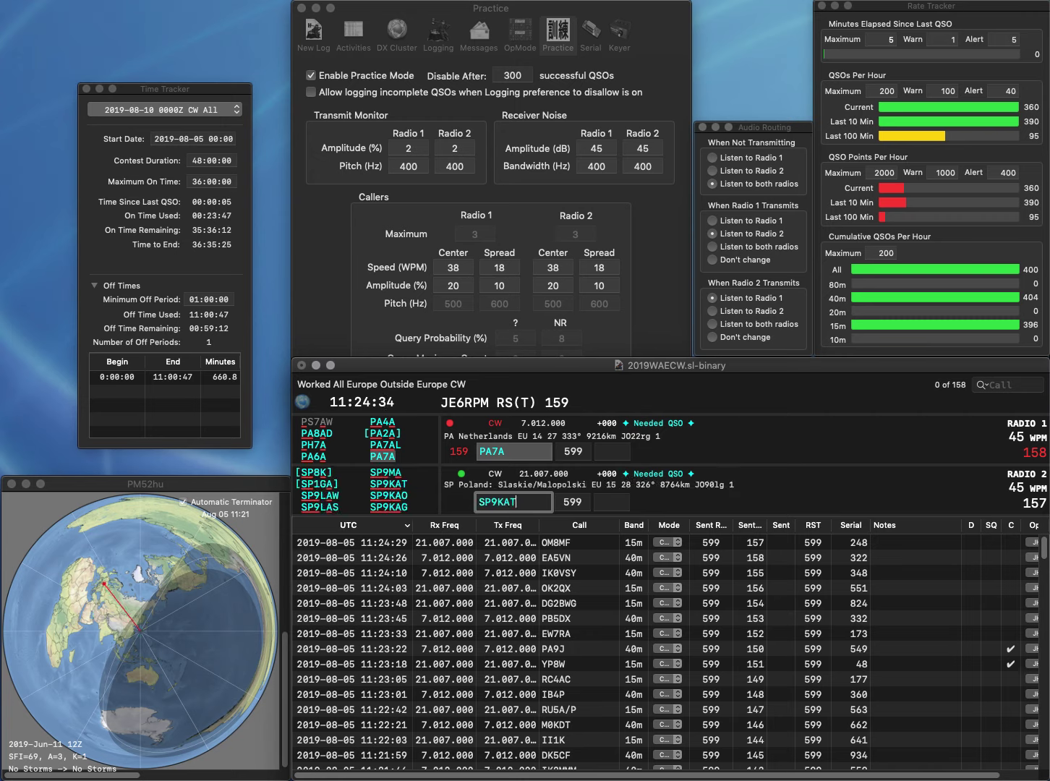
key(Return)
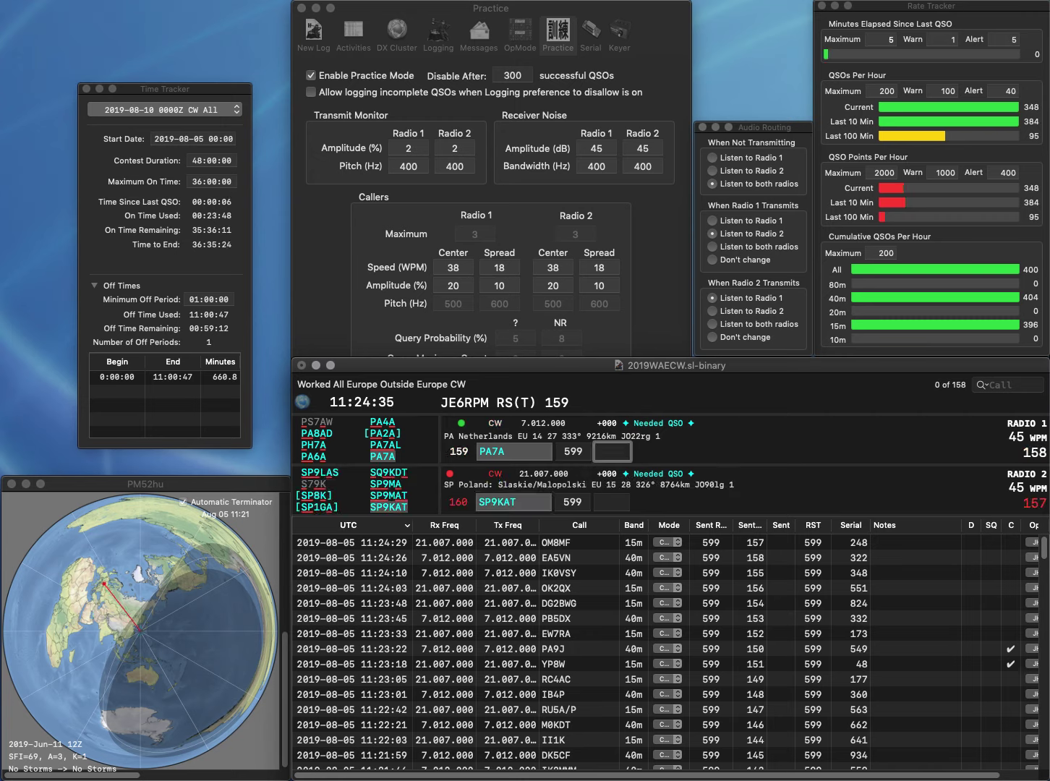
text(273)
key(Return)
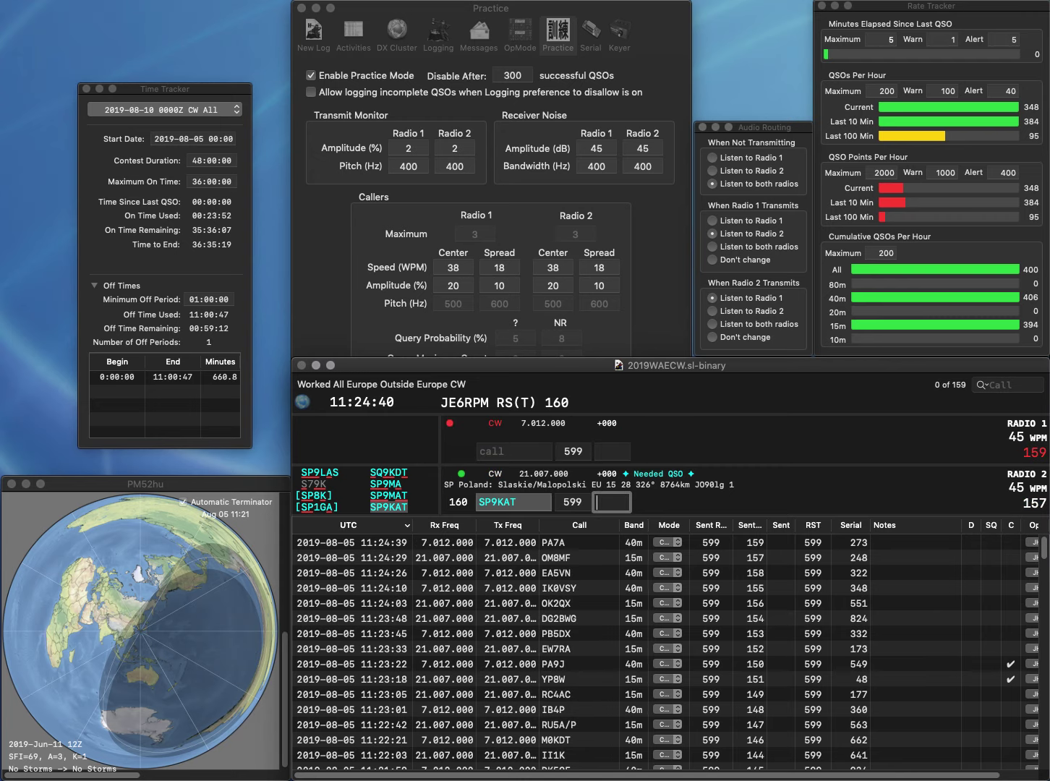
text(792)
key(Return)
Enter and send the partial call GZ on Radio 1 and the call R1CAA on Radio 2
text(GZ)
key(Return)
text(R1)
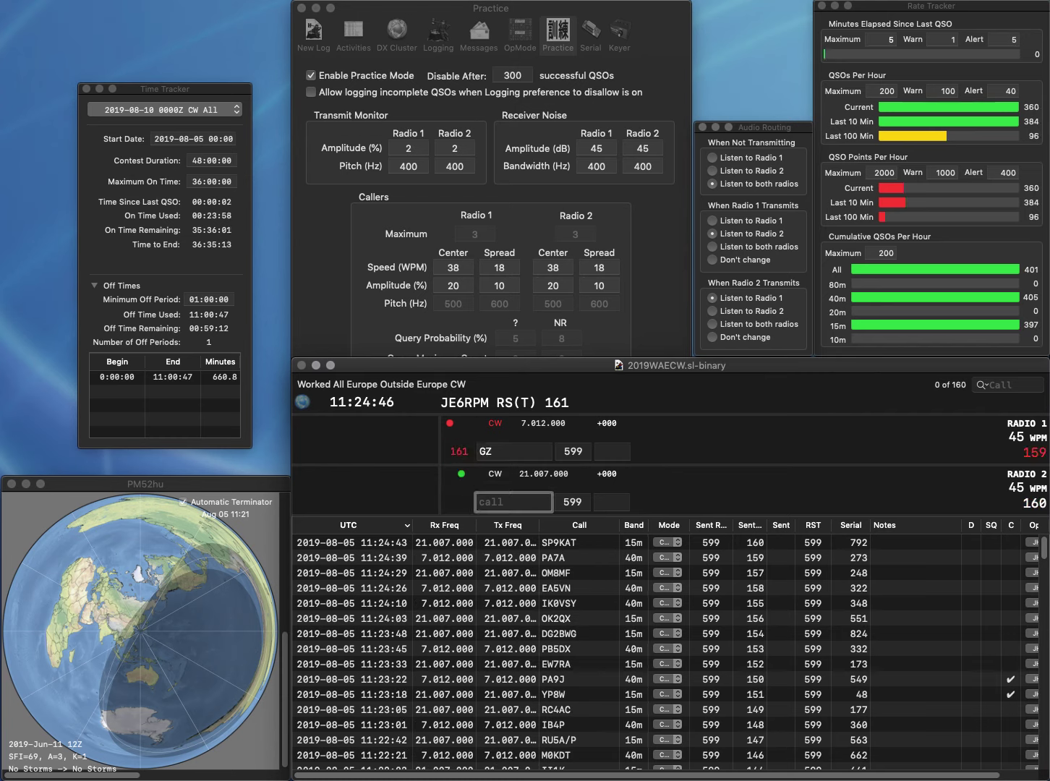
text(CAA)
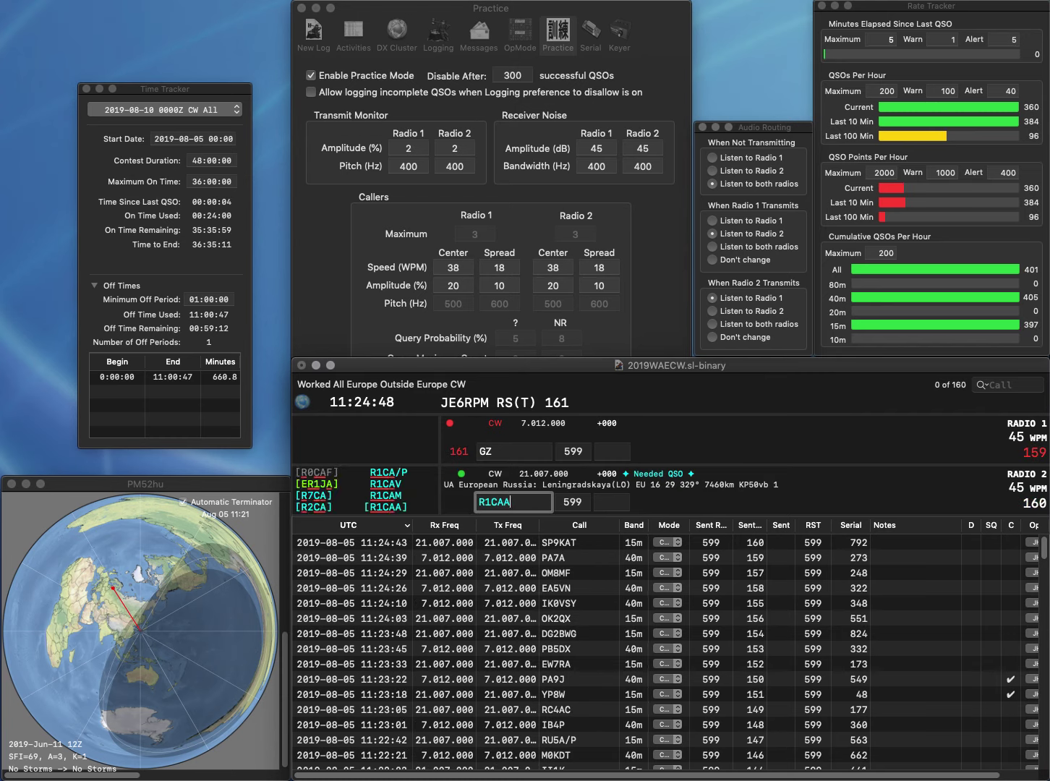
key(Return)
Complete the partial call on Radio 1 as RA3GZ and send it
text(RA3)
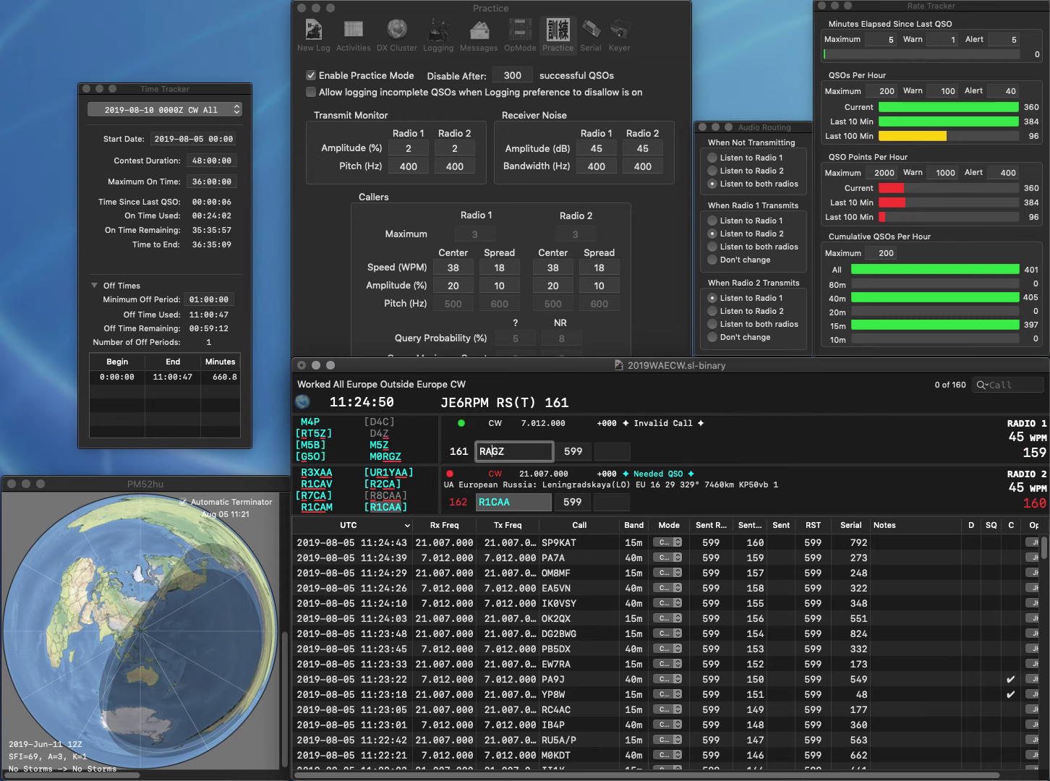
key(Return)
key(space)
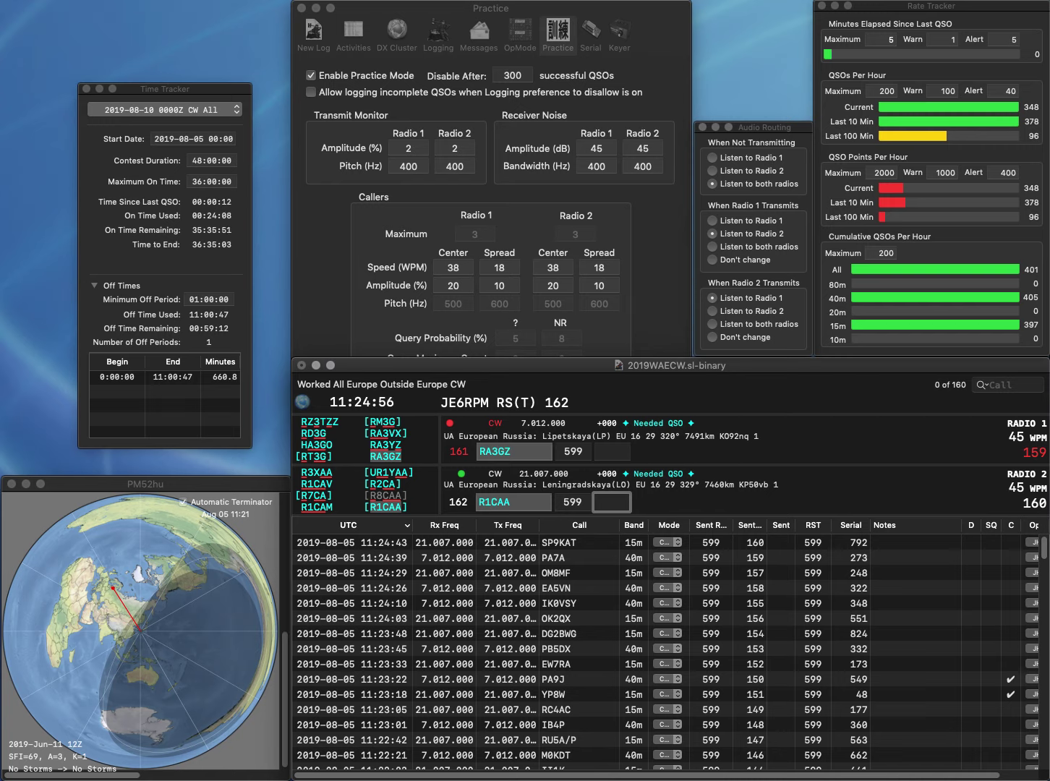
Log R1CAA on Radio 2 with received serial 635 and RA3GZ on Radio 1 with received serial 89
text(635)
key(Tab)
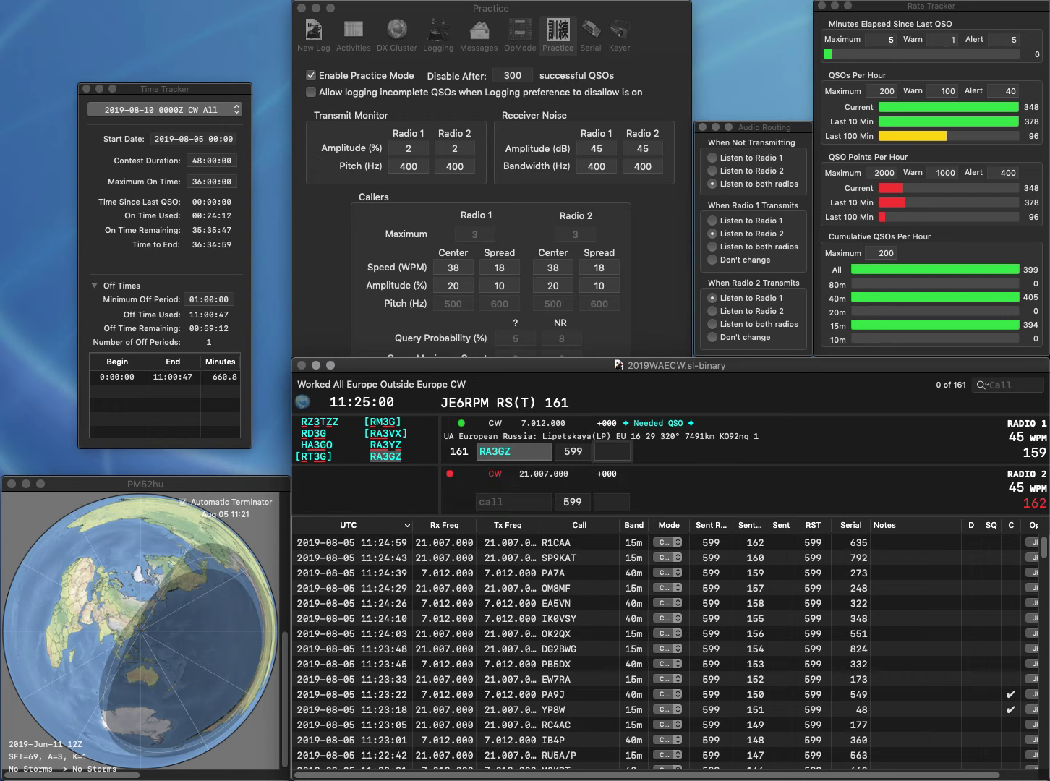
text(89)
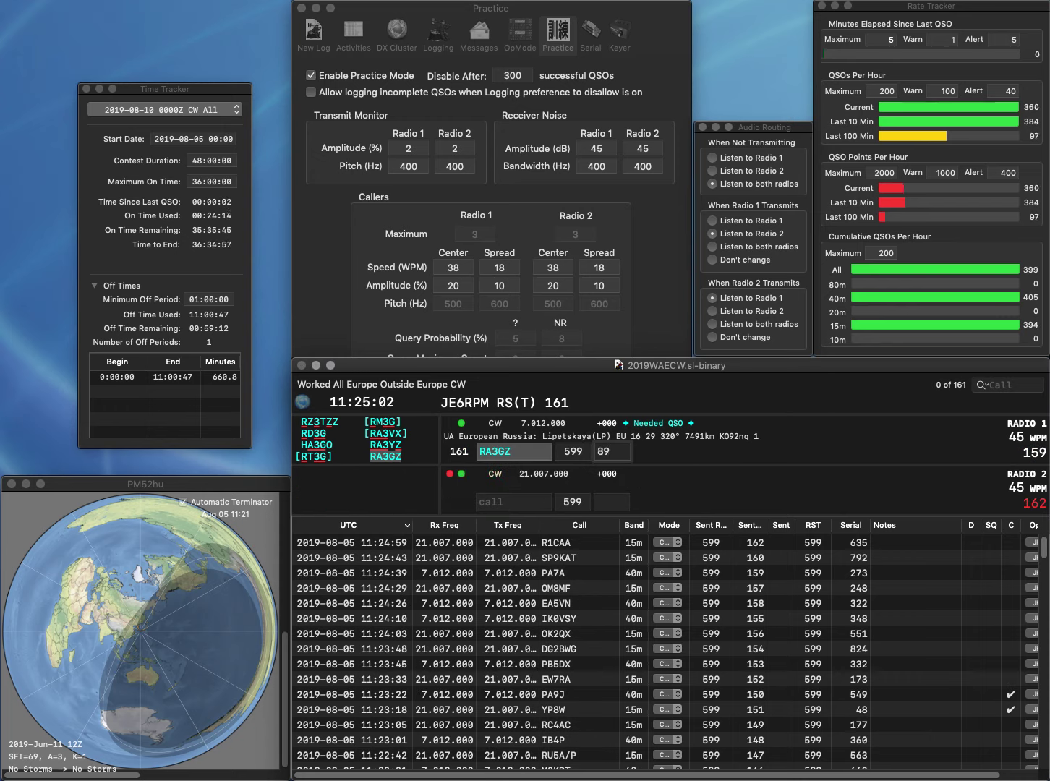
key(Return)
text(8TA)
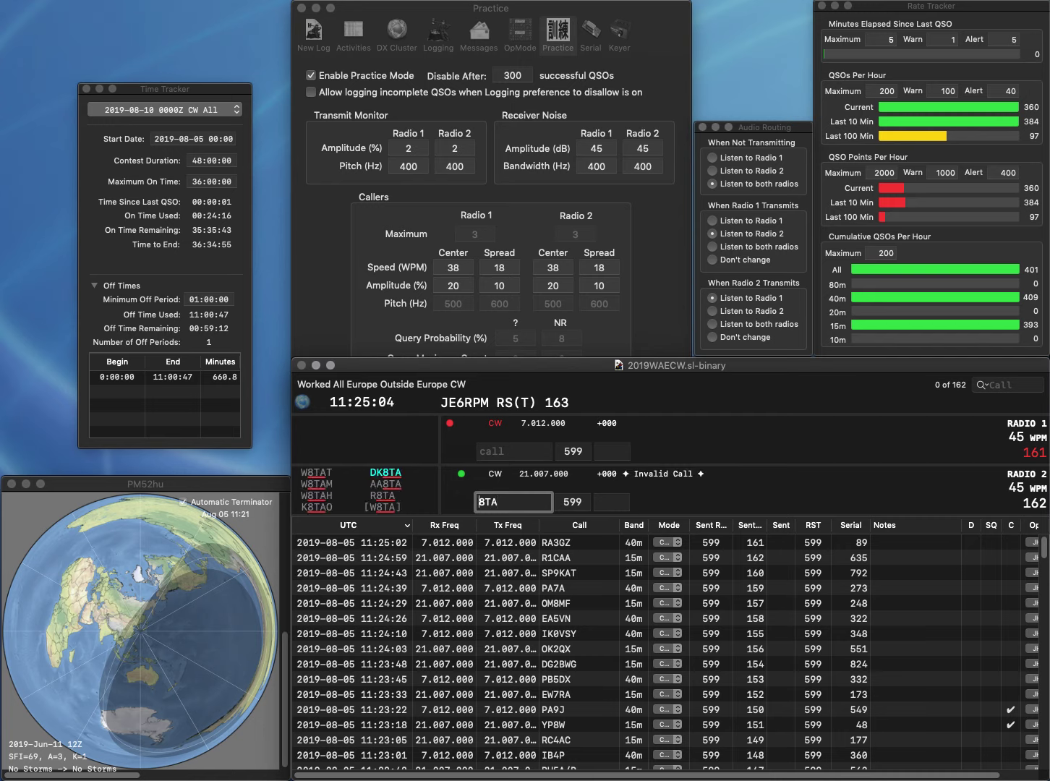
key(Return)
text(DL)
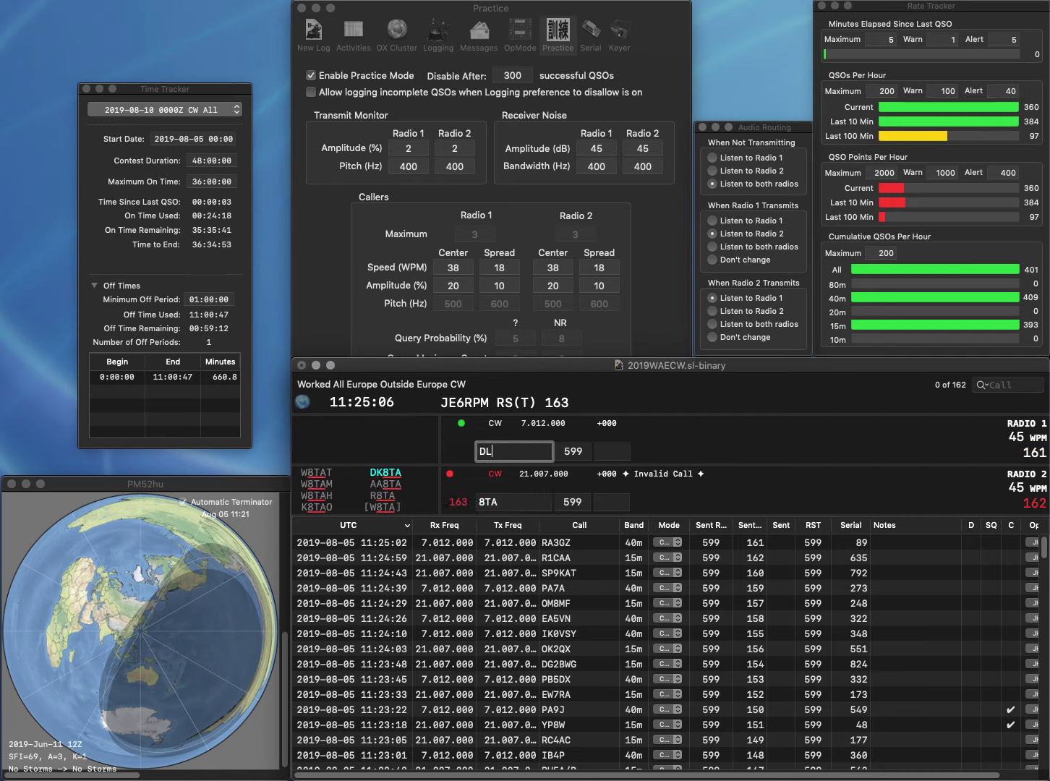
text(6MFK)
key(Return)
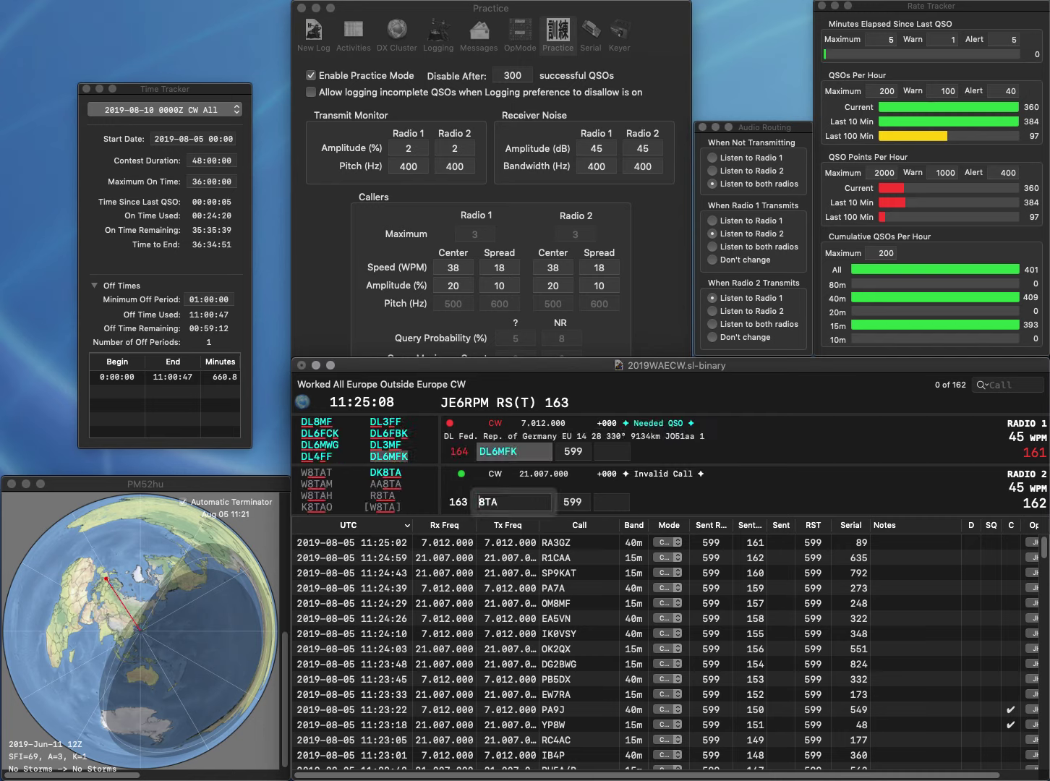
Correct the partial call on Radio 2 to HA9TA and send it
text(HA)
key(Delete)
text(9)
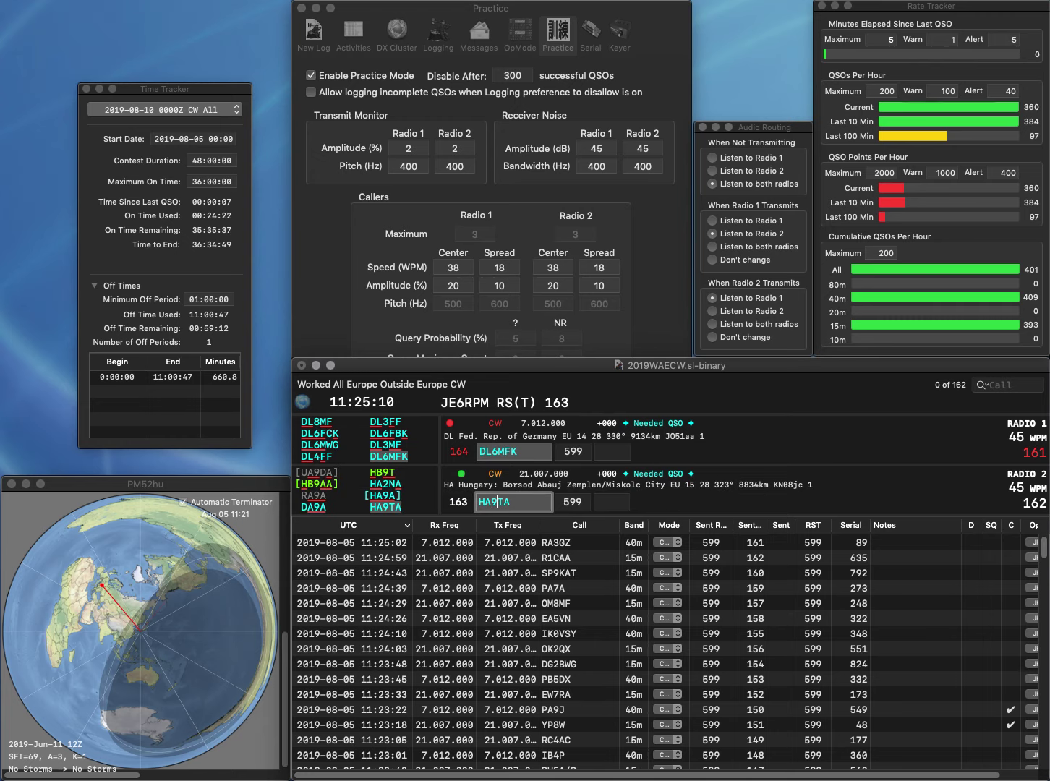
key(Return)
key(Return)
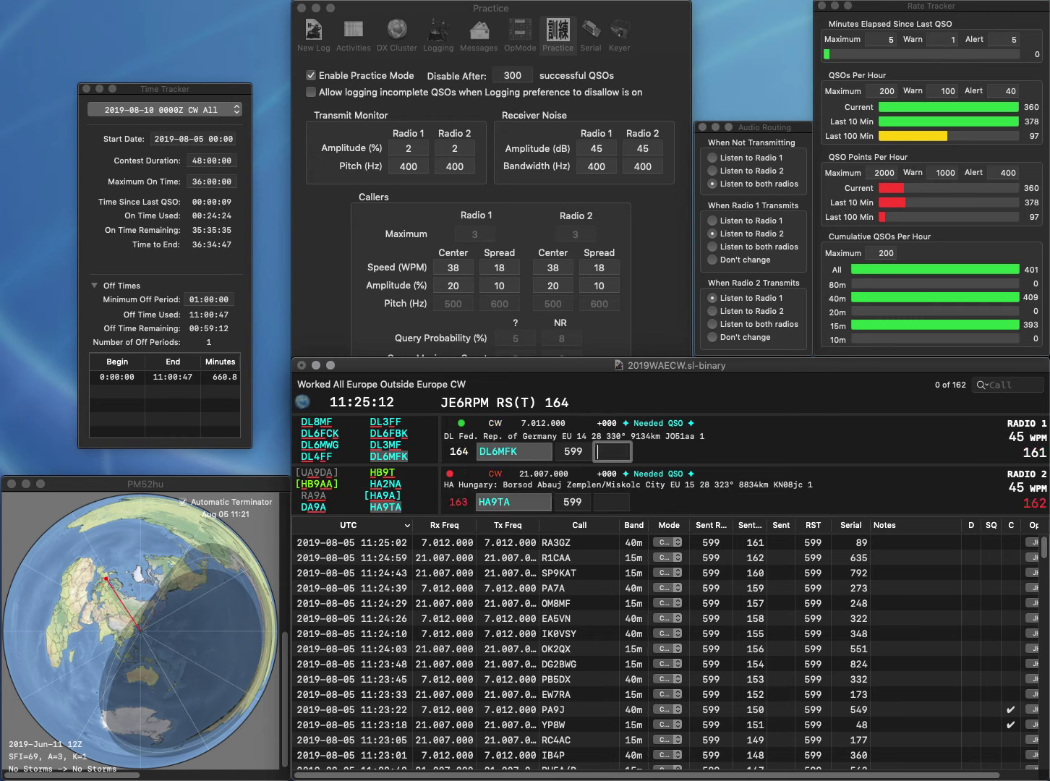
text(442)
key(Return)
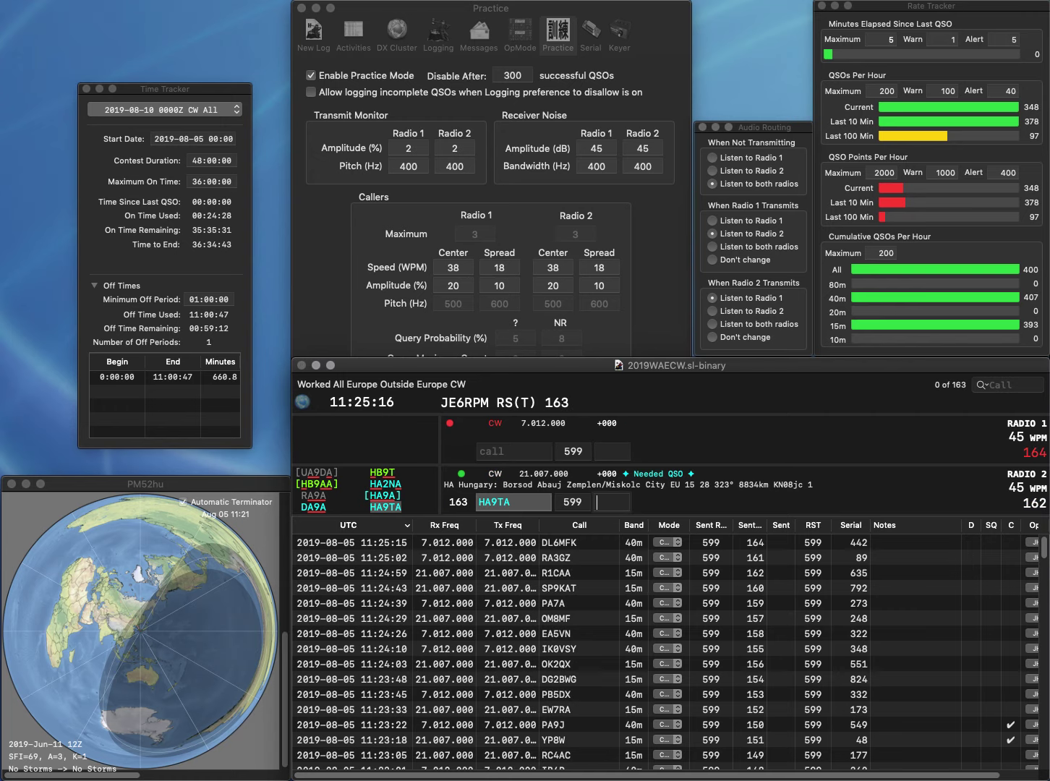
text(125)
Enter and send the call DL9SAH on Radio 1 and the partial call RZQ on Radio 2
key(Return)
text(DL9)
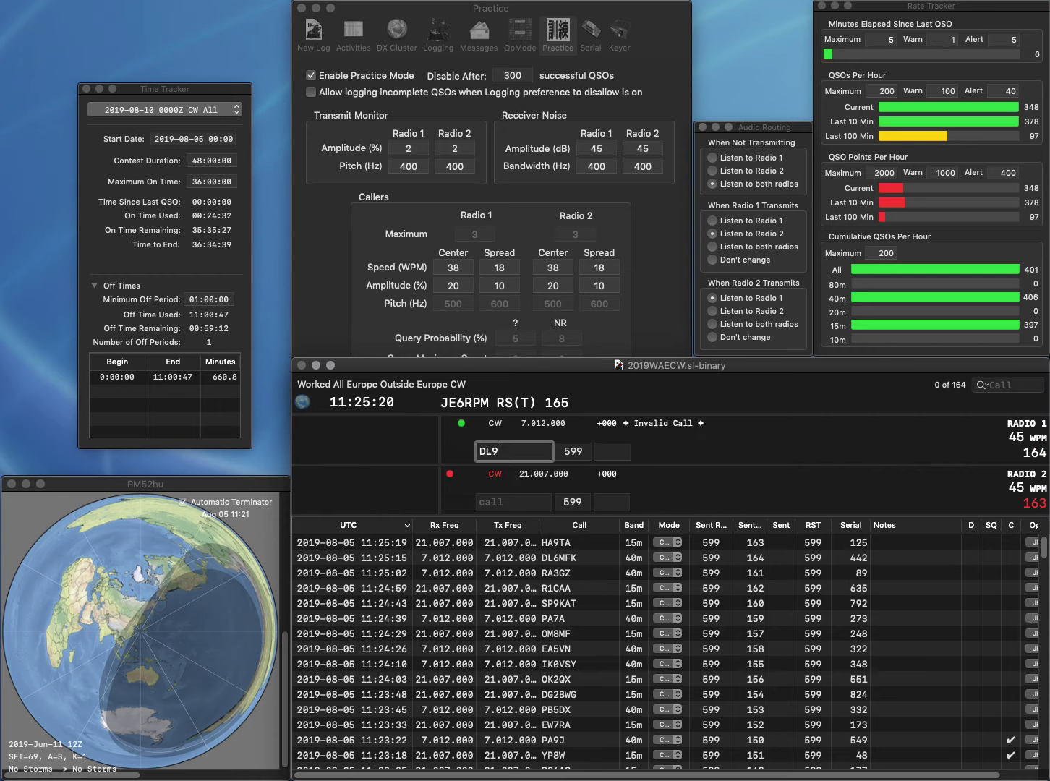
text(SAH)
key(Return)
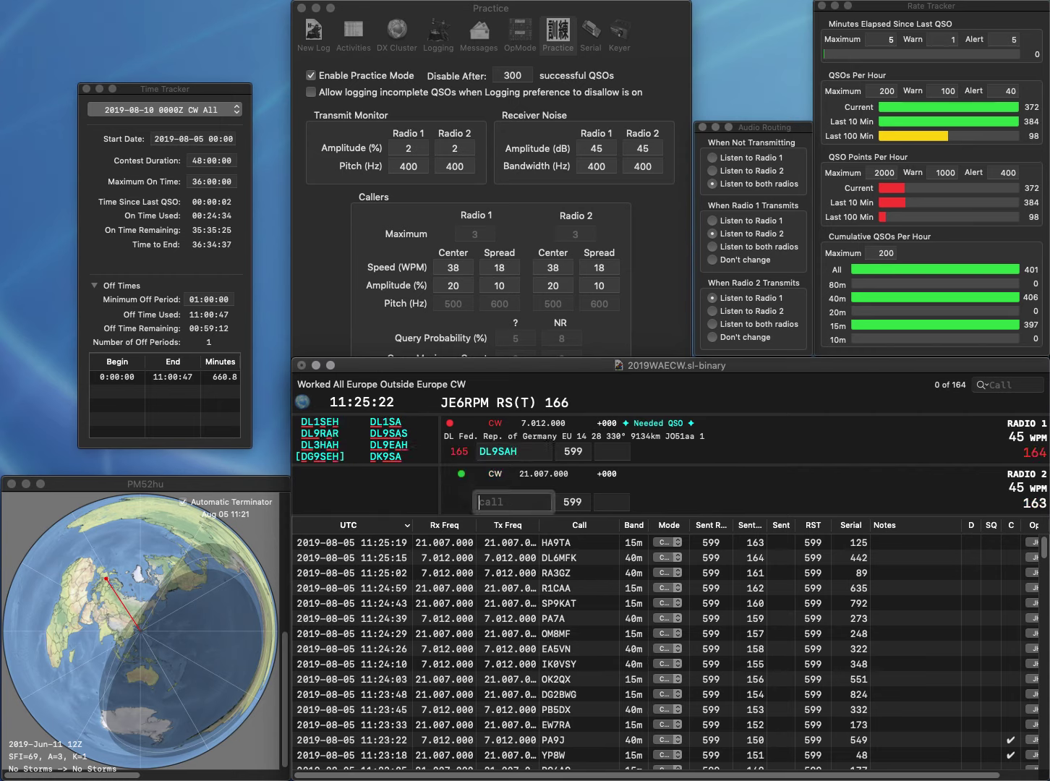
text(R)
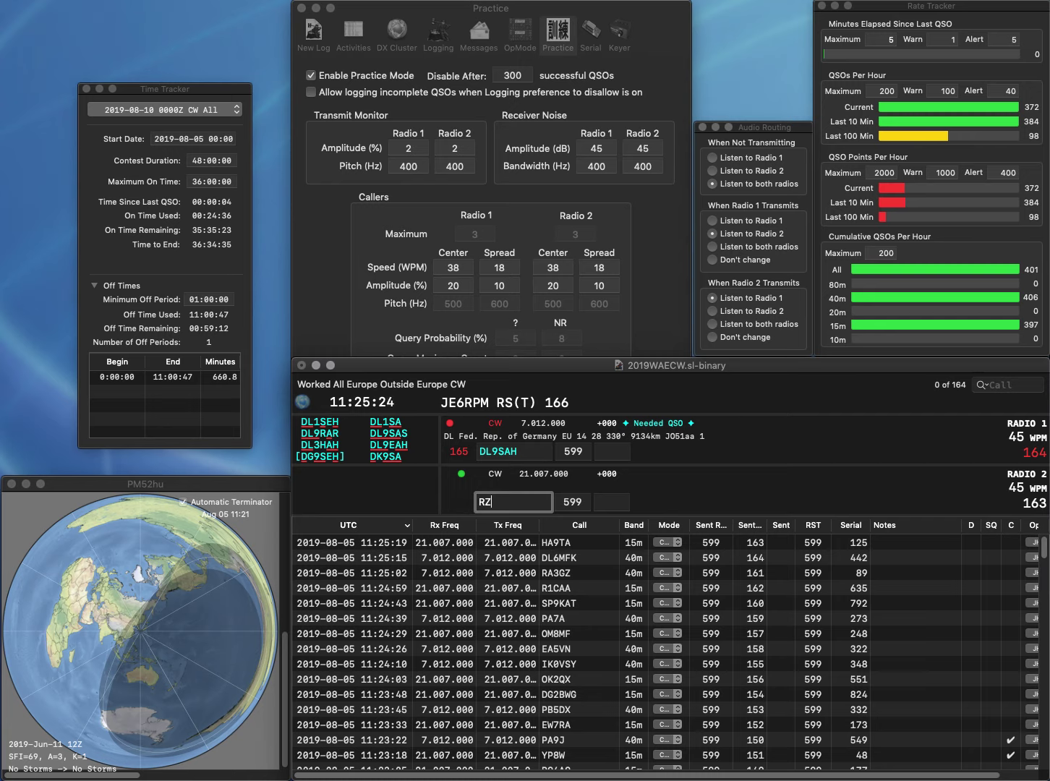
text(ZQ)
key(Return)
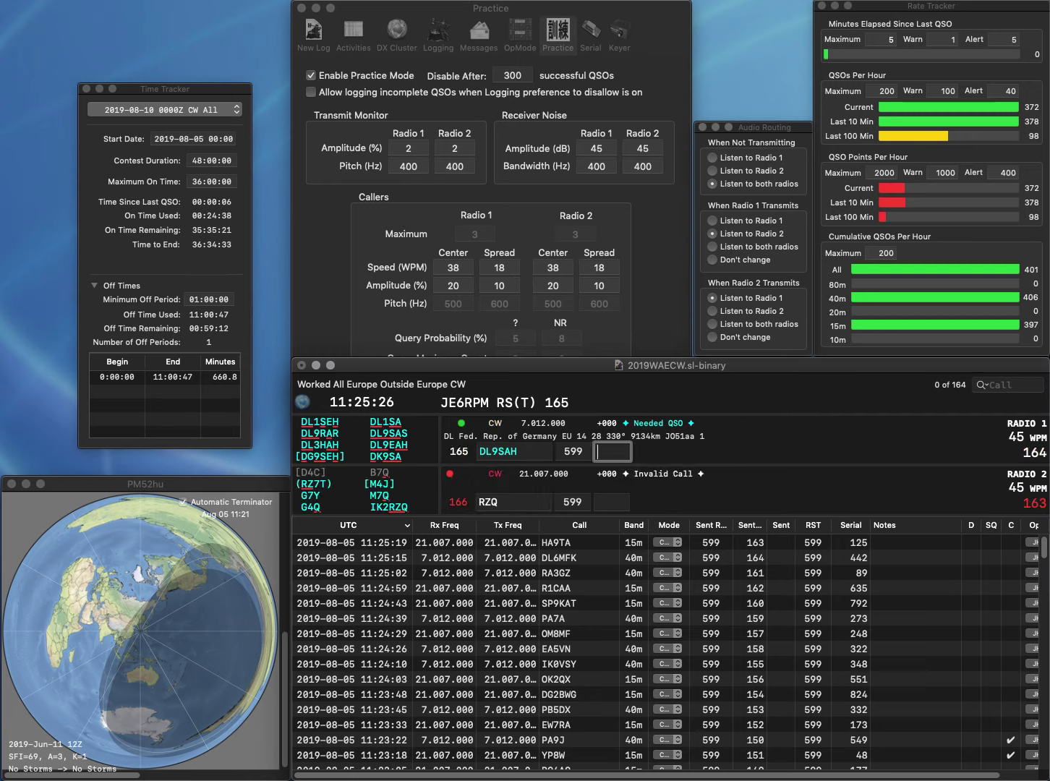
click(497, 452)
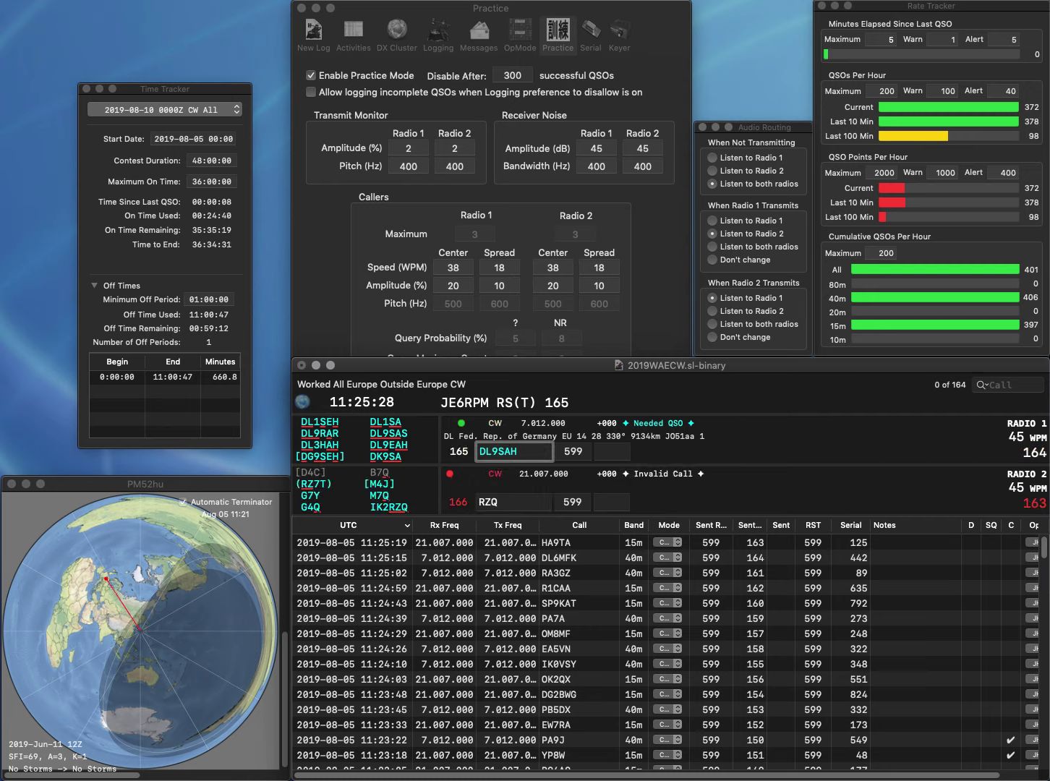
key(BackSpace)
text(S)
key(Return)
key(Left)
text(3)
key(Return)
Log DL9SAS on Radio 1 with received serial 441 and RZ3Q on Radio 2 with received serial 753
key(space)
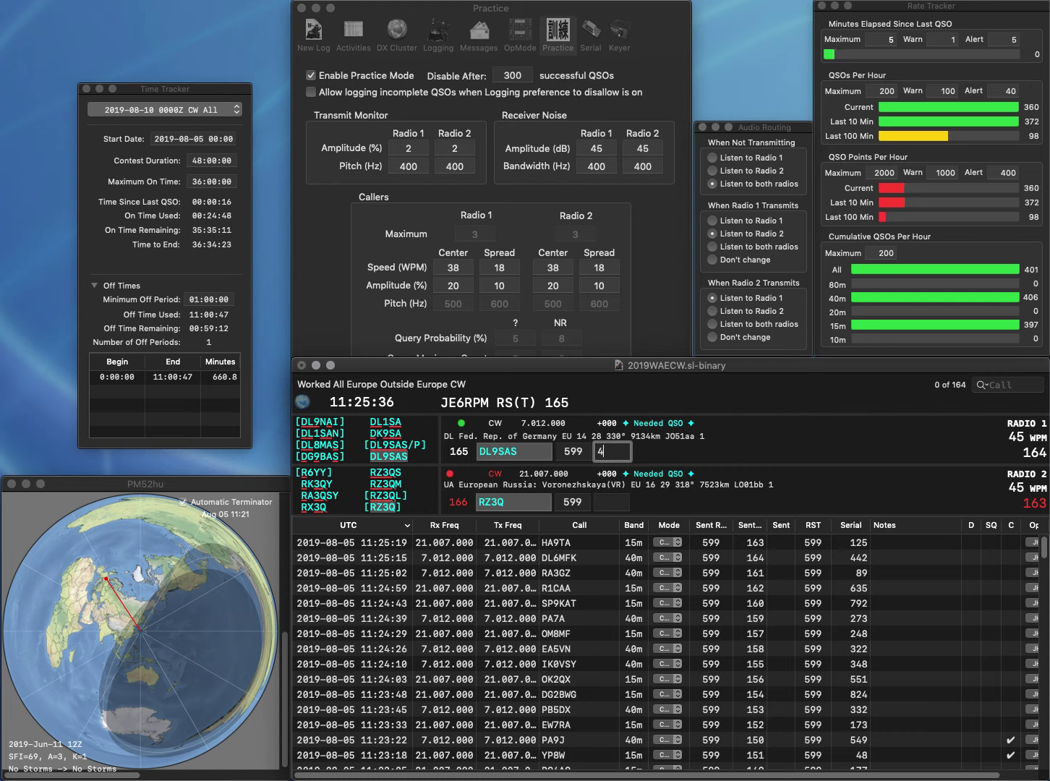
text(1)
key(Return)
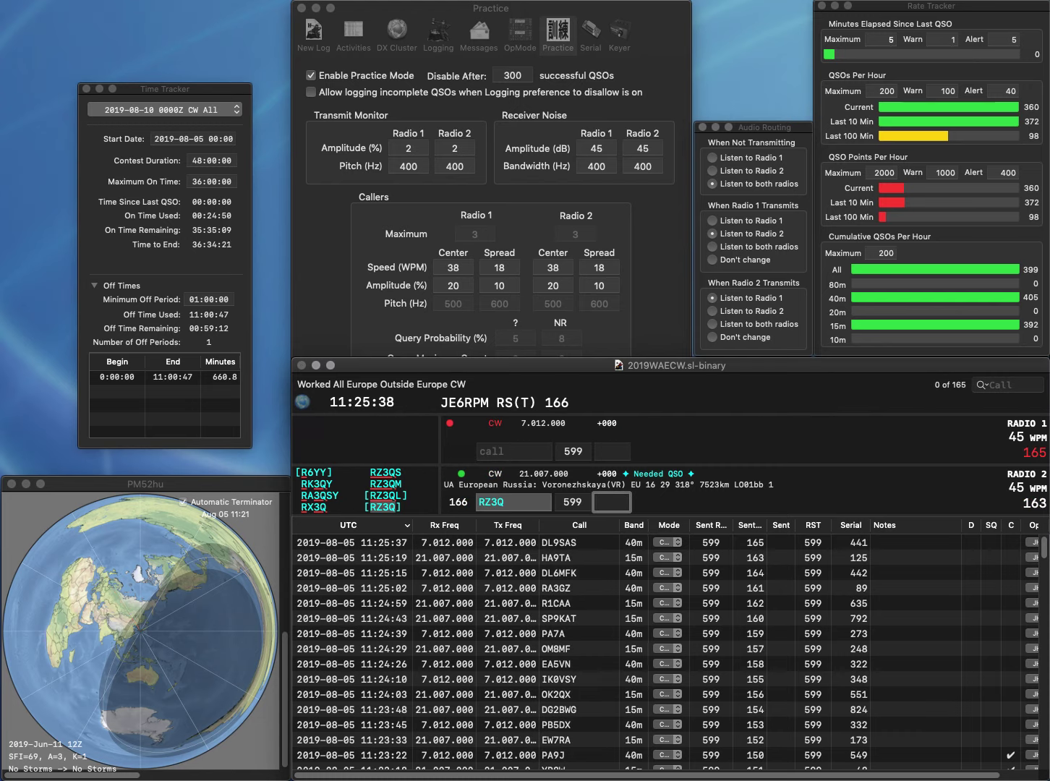
text(53)
key(Return)
text(HA4XC)
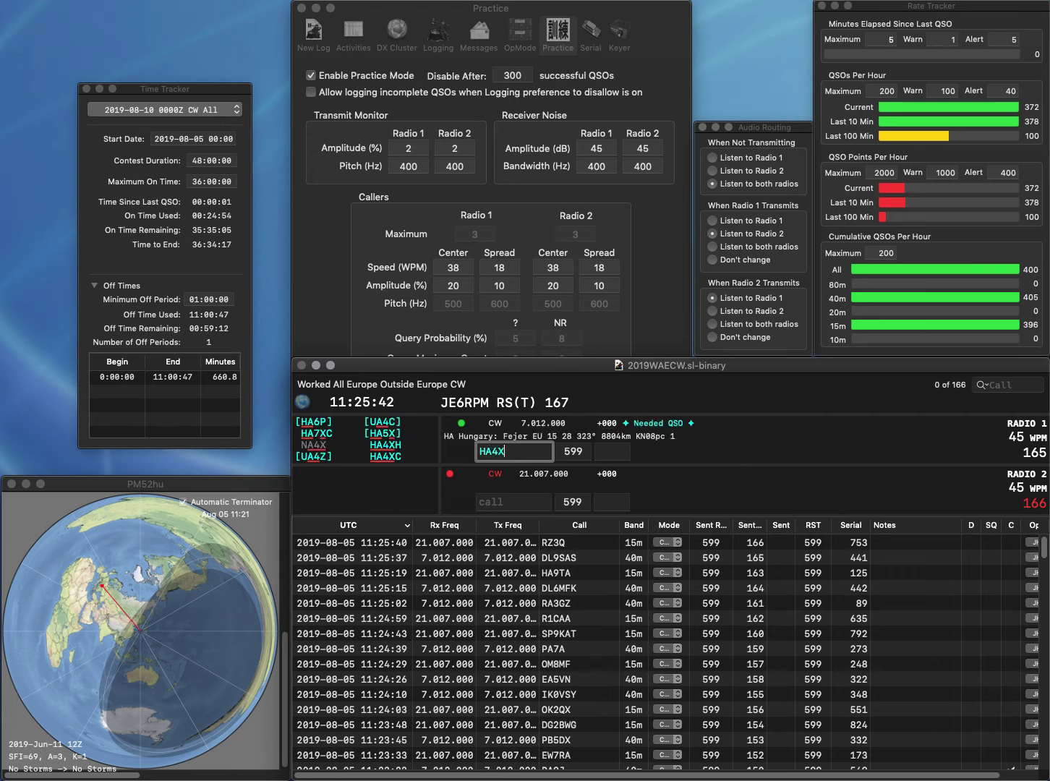
key(Return)
text(E)
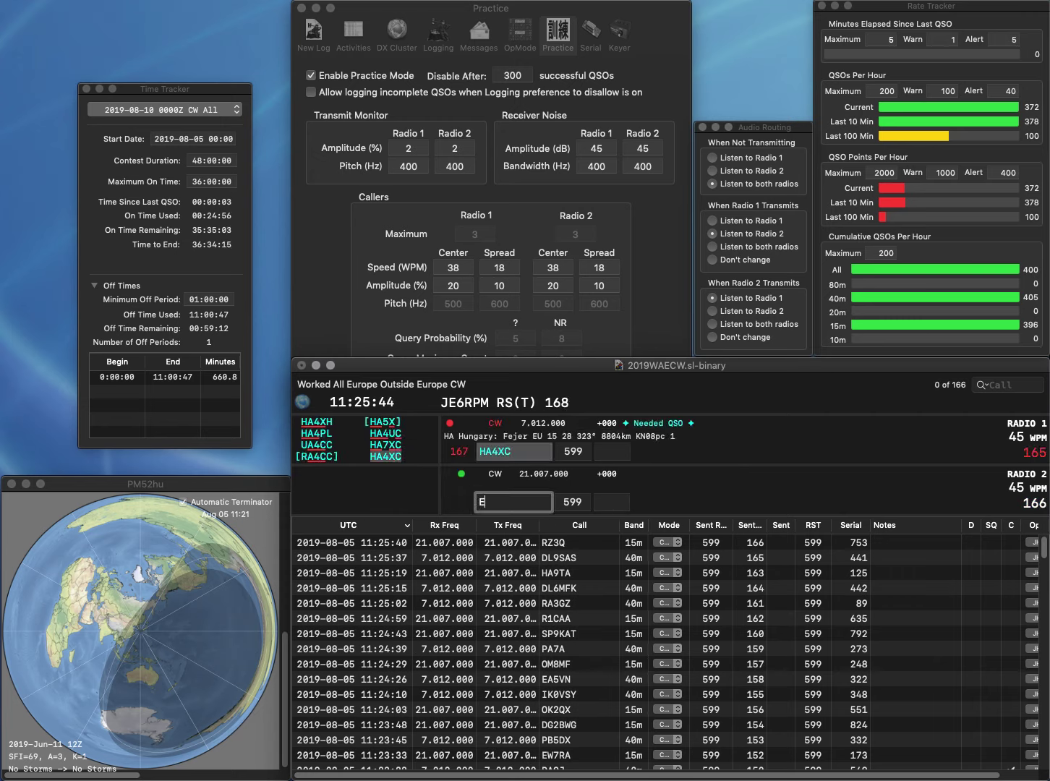
text(SPE)
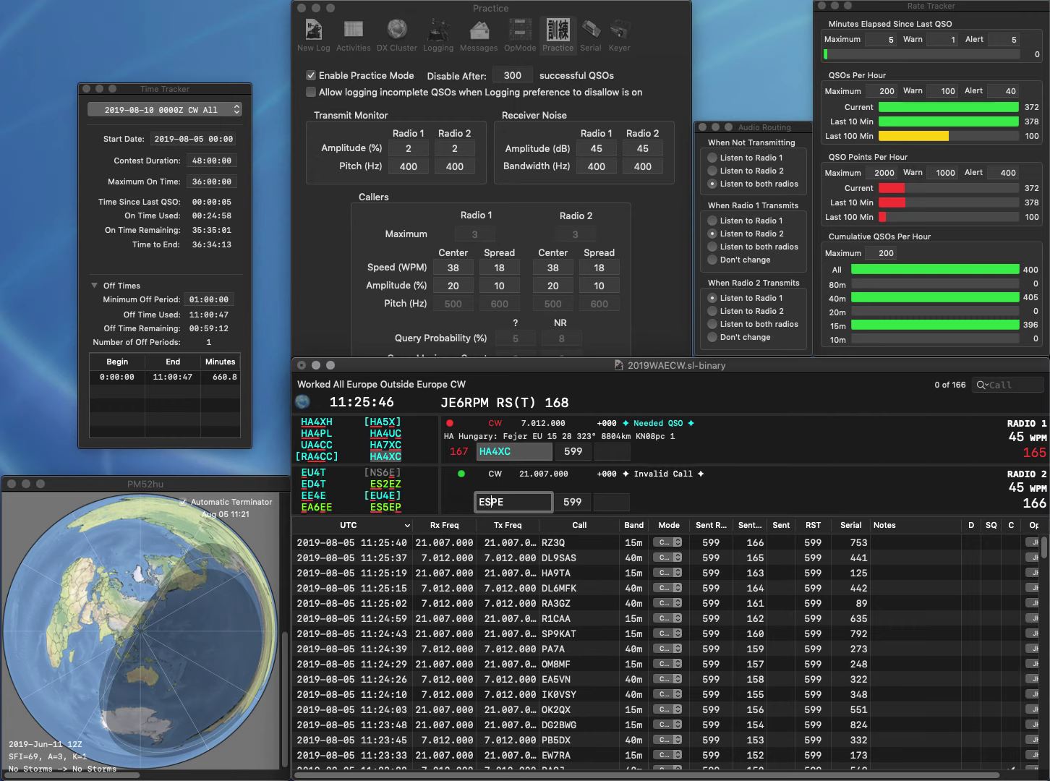
key(Left)
key(Left)
text(5)
key(Return)
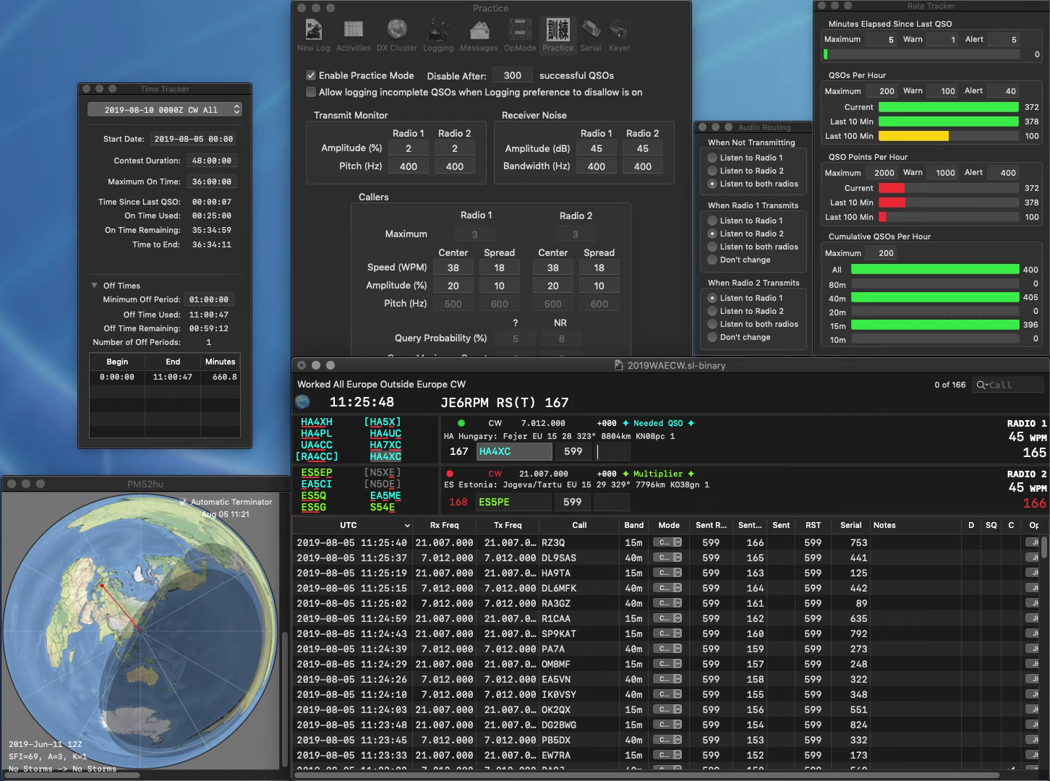
Log HA4XC on Radio 1 with received serial 874, and change the call on Radio 2 to ES3WE and send it
text(874)
key(Return)
key(BackSpace)
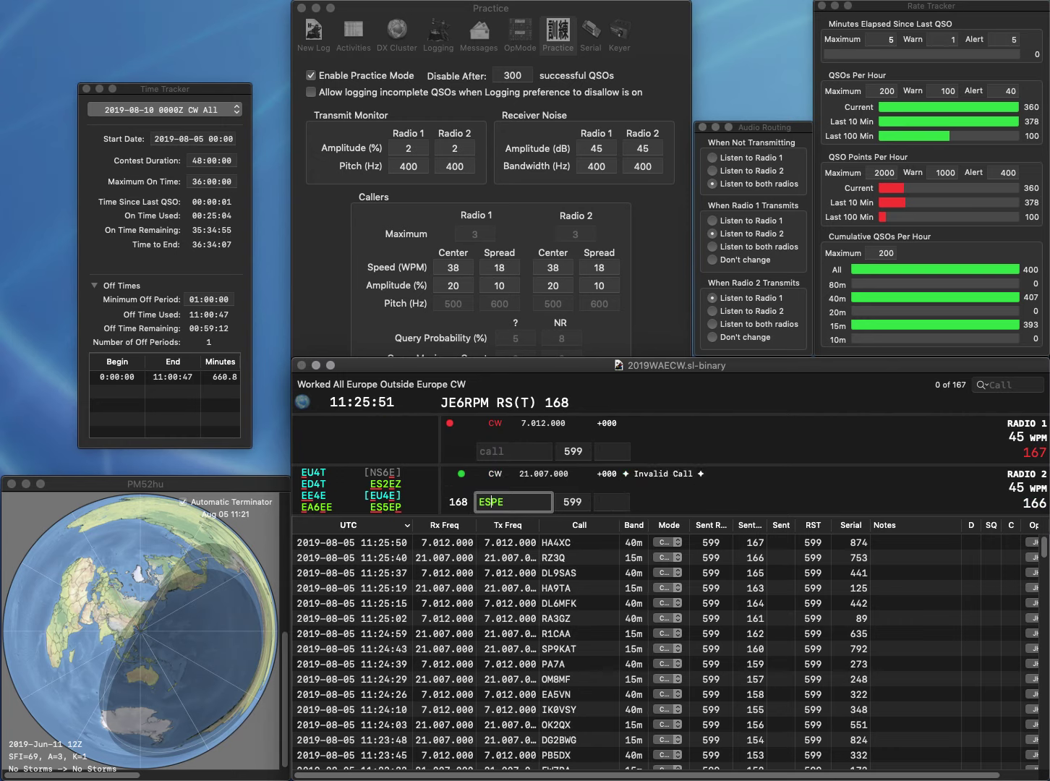
text(3)
key(Delete)
text(W)
key(backslash)
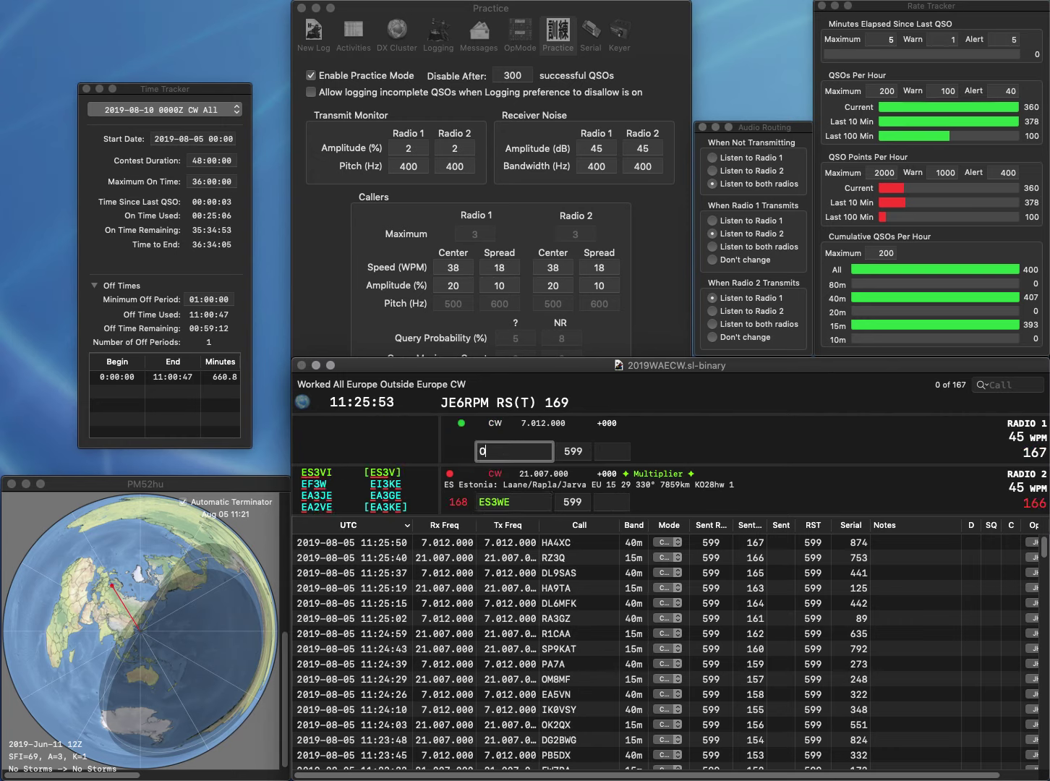
text(OH8L)
key(Return)
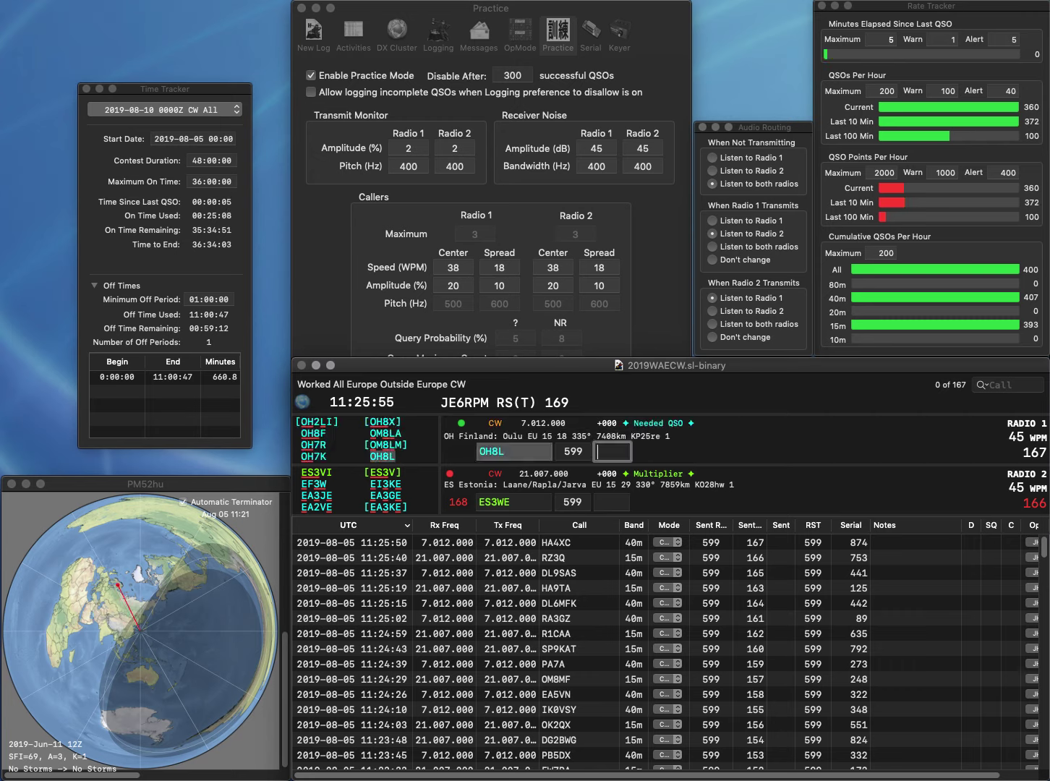
key(BackSpace)
text(J)
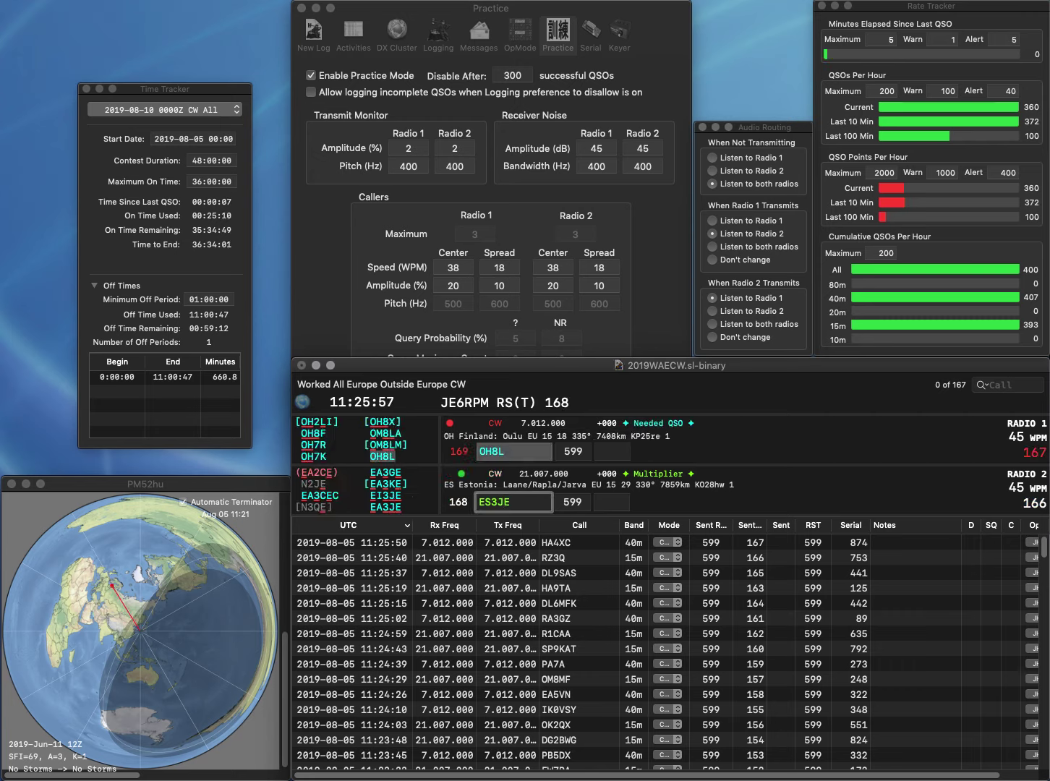
key(Delete)
text(I)
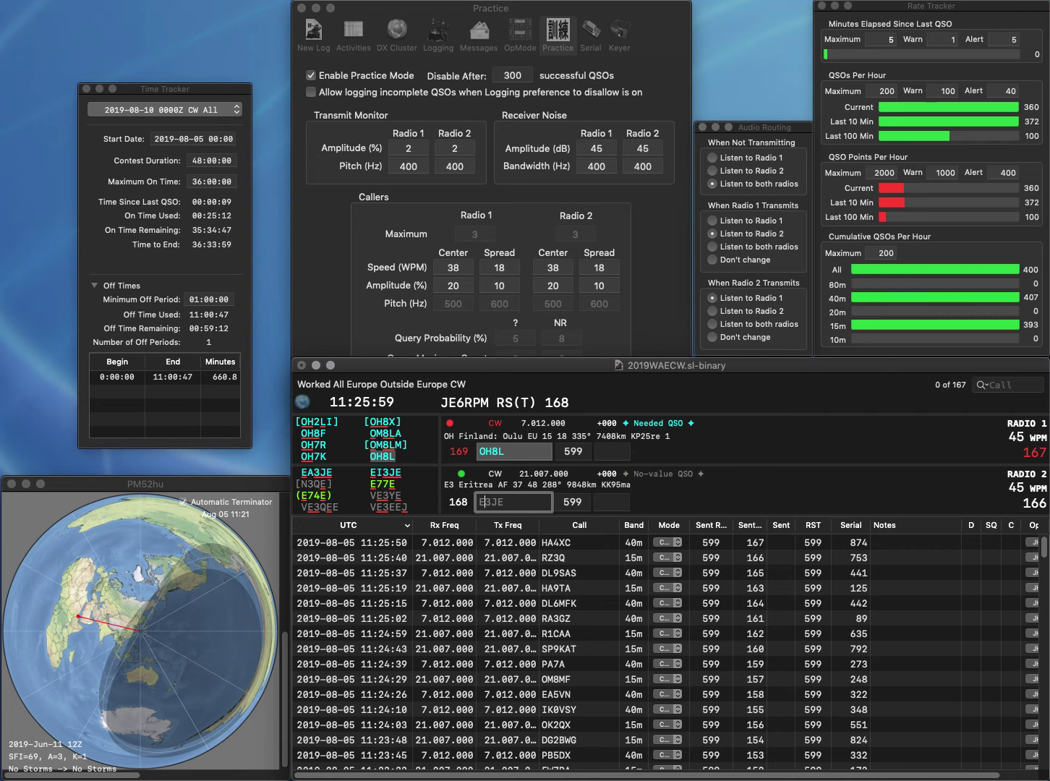
key(Return)
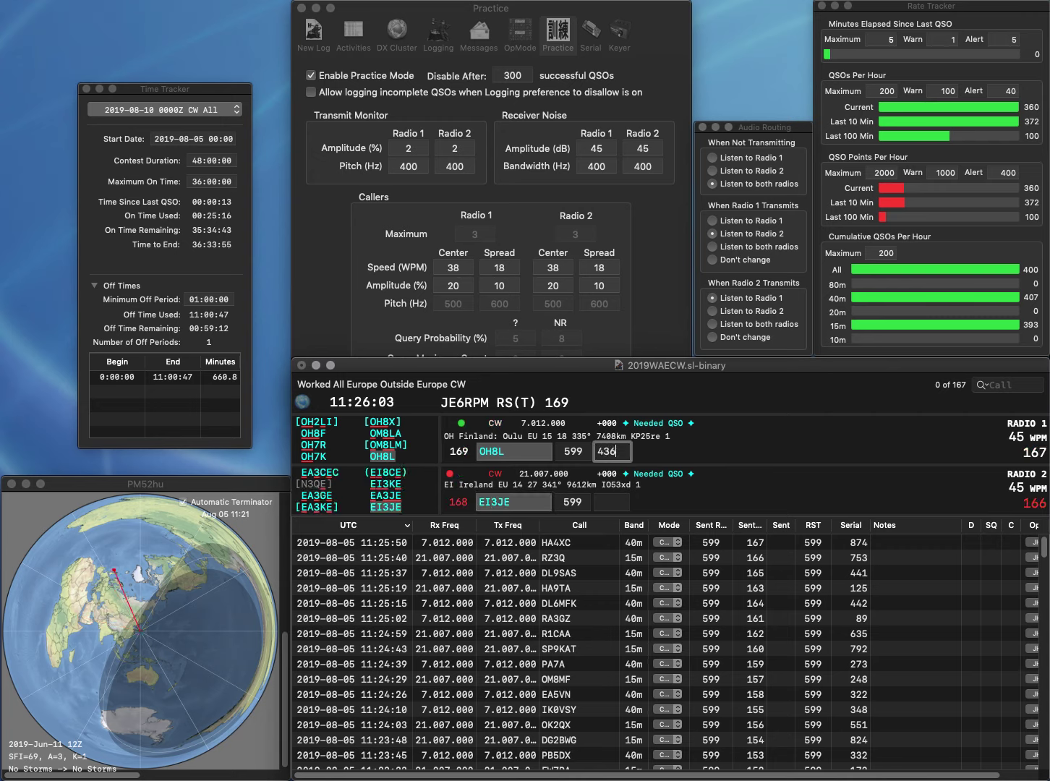
text(436)
key(Return)
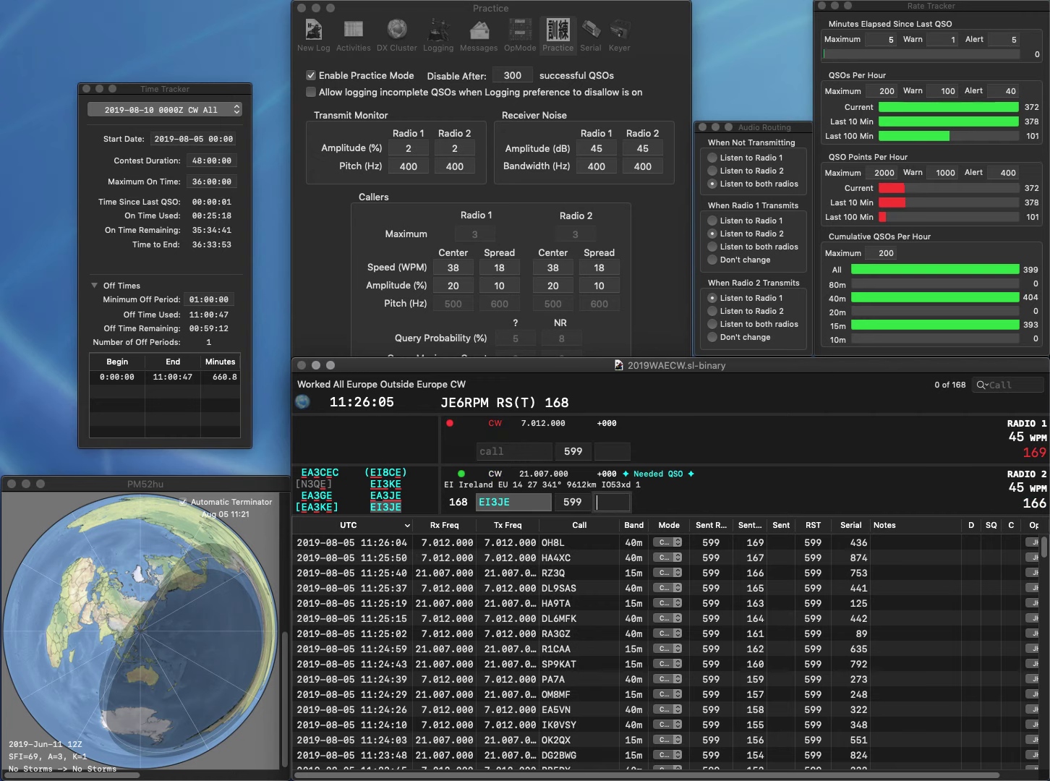
text(673)
key(Return)
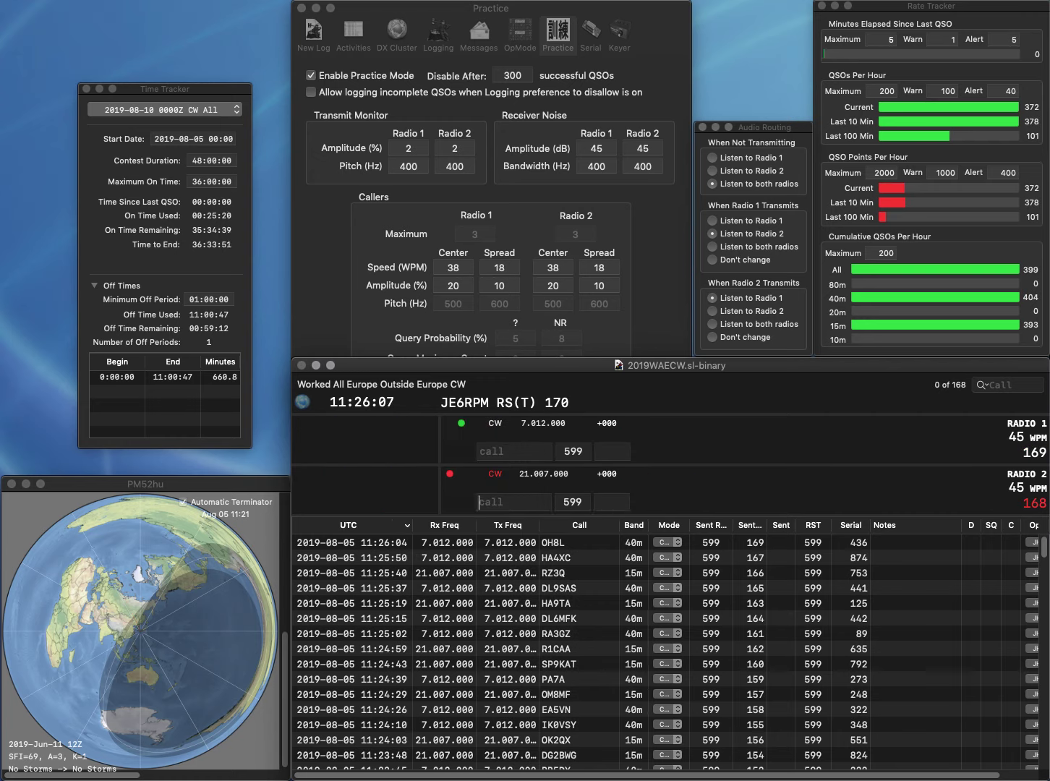
Enter and send the partial call 2MX on Radio 1 and the call DK5AX/P on Radio 2
text(2MX)
key(Return)
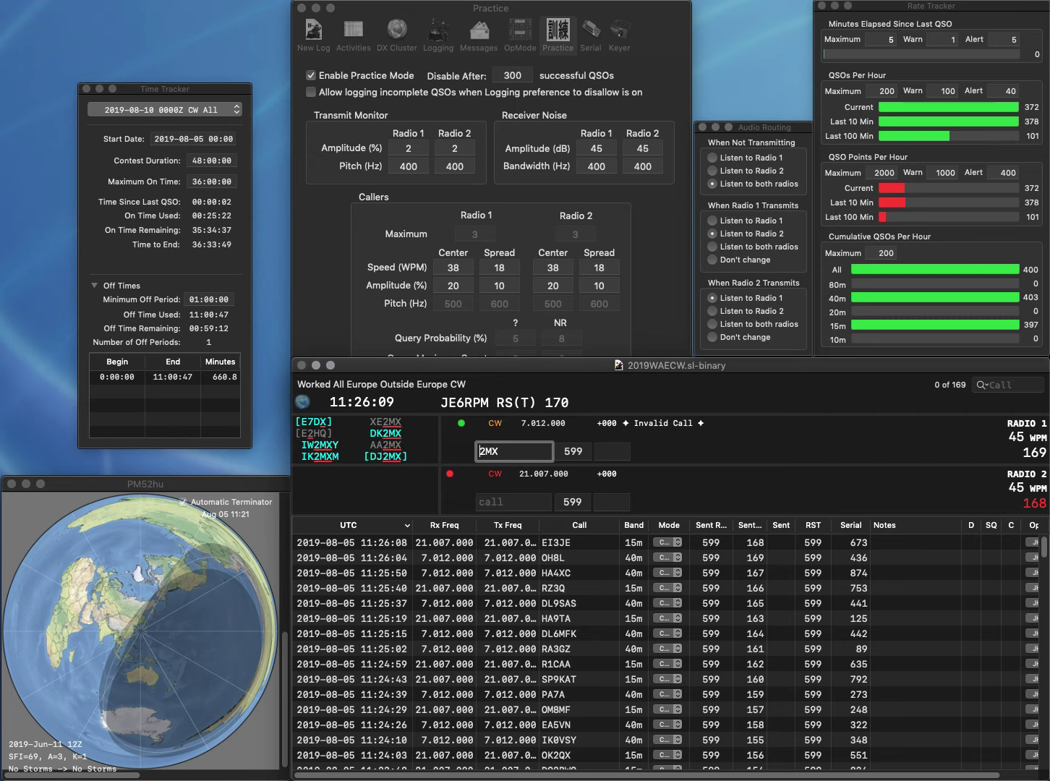
text(D)
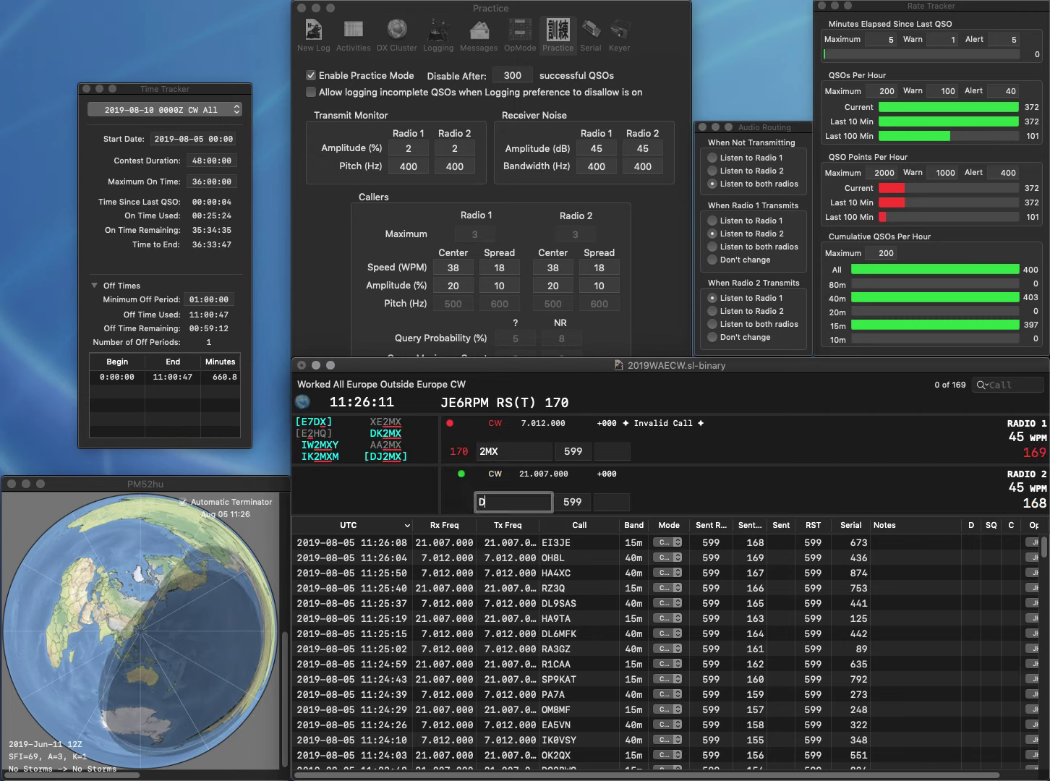
text(K5AX)
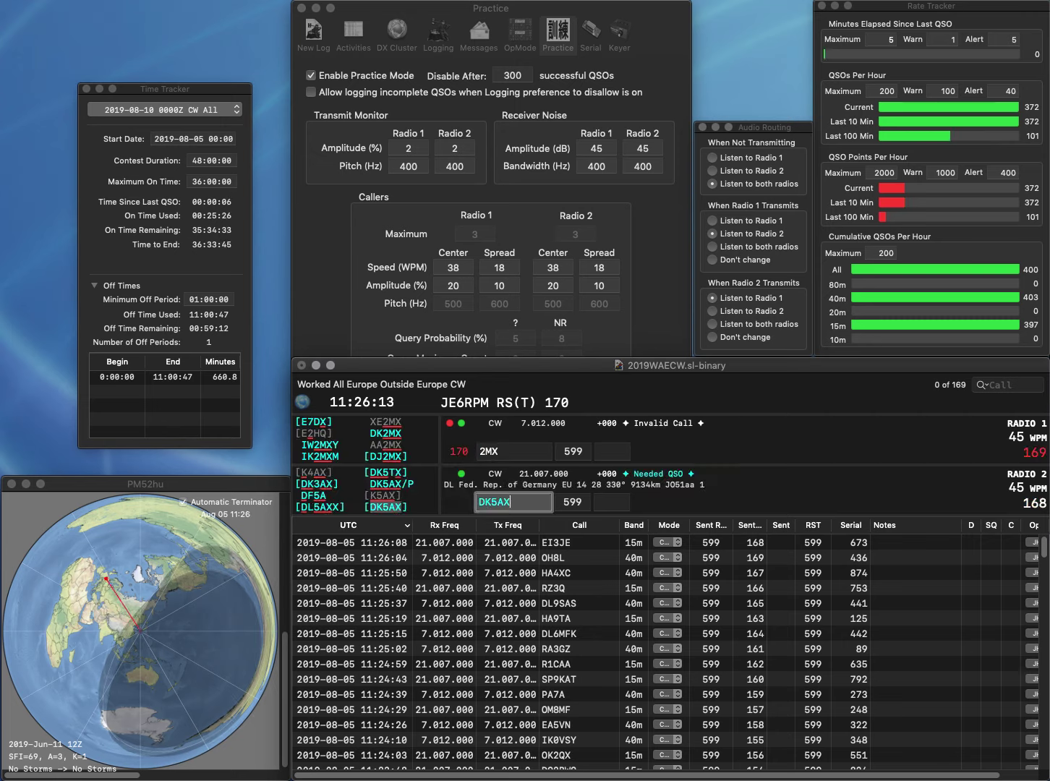
text(/P)
key(Return)
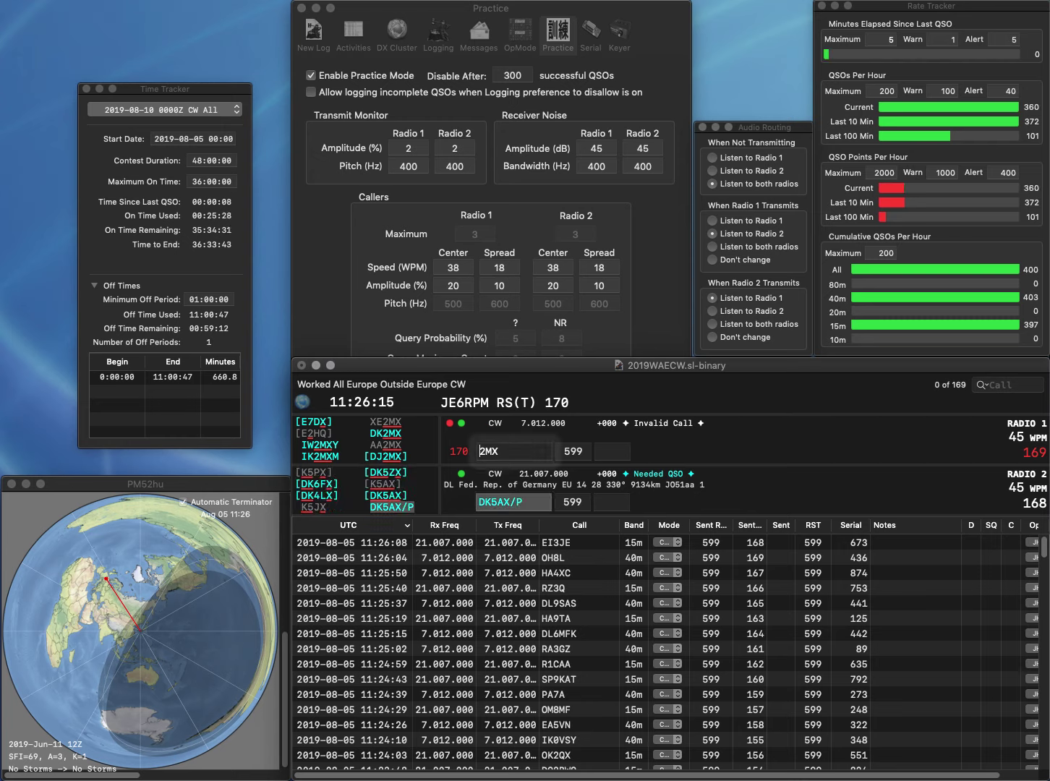
Complete the call on Radio 1 as DK2MX and send it
text(DK)
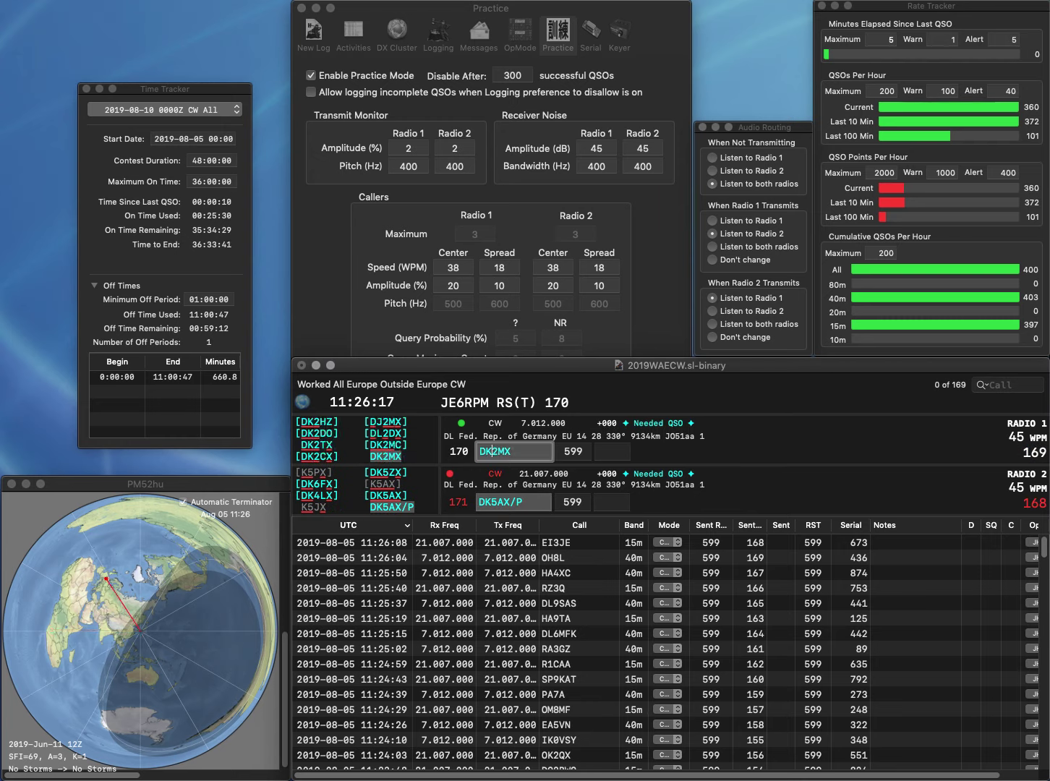
key(space)
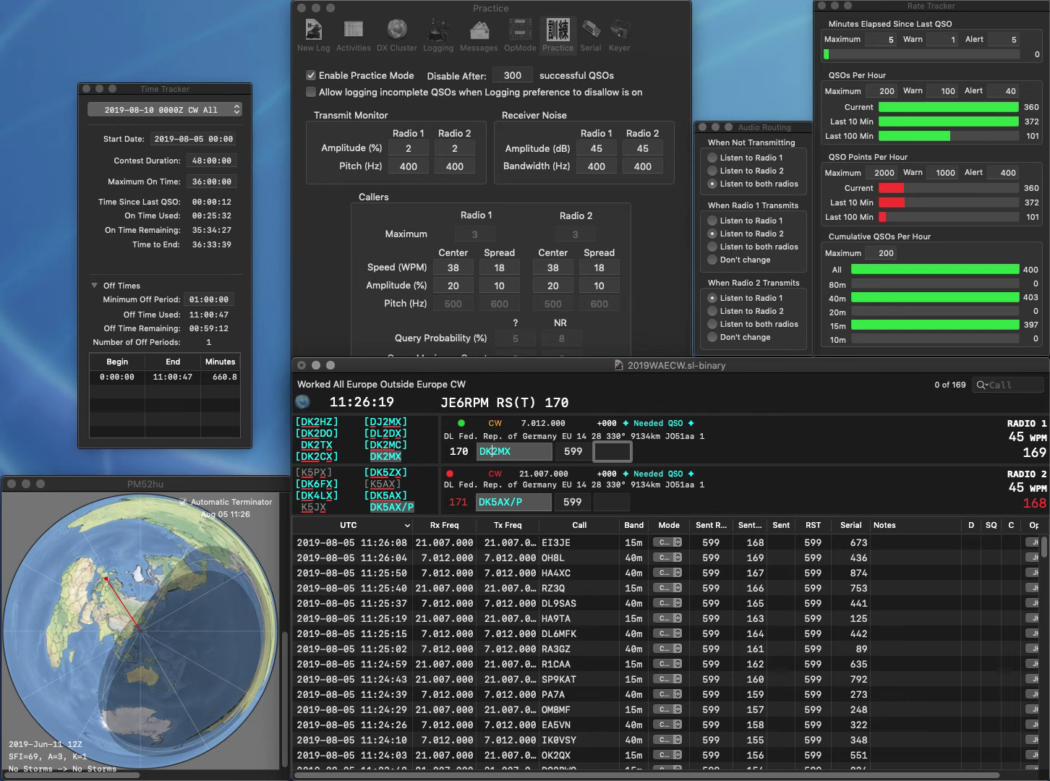
key(space)
key(Return)
key(space)
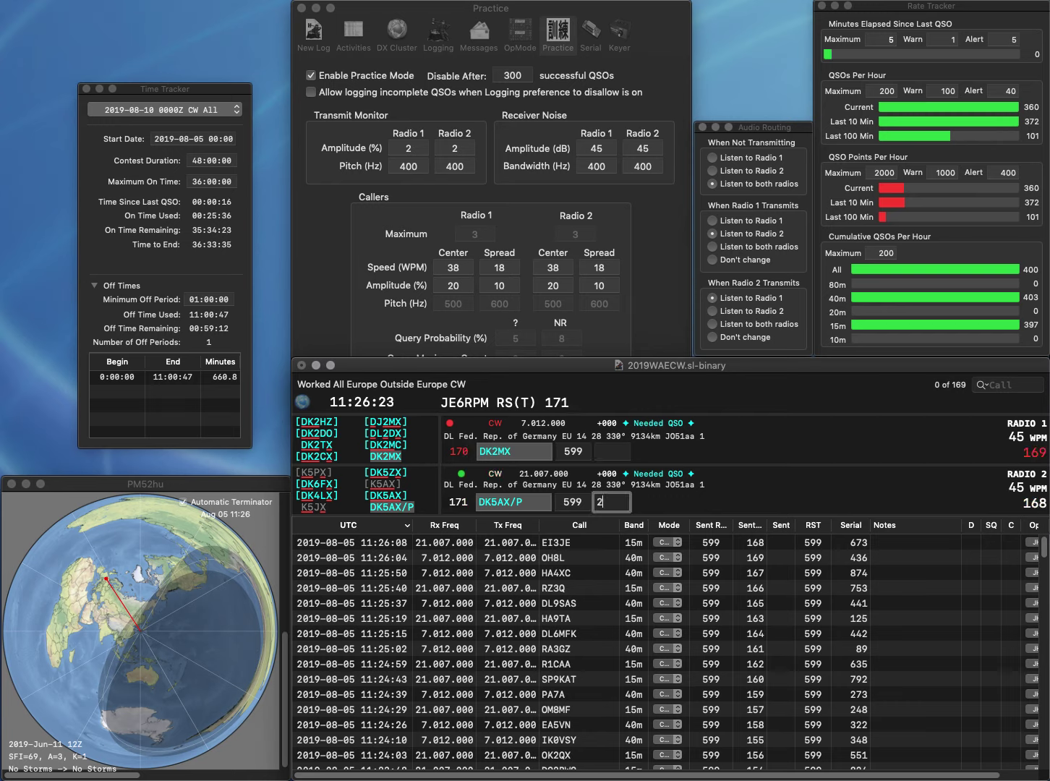
text(243)
key(Return)
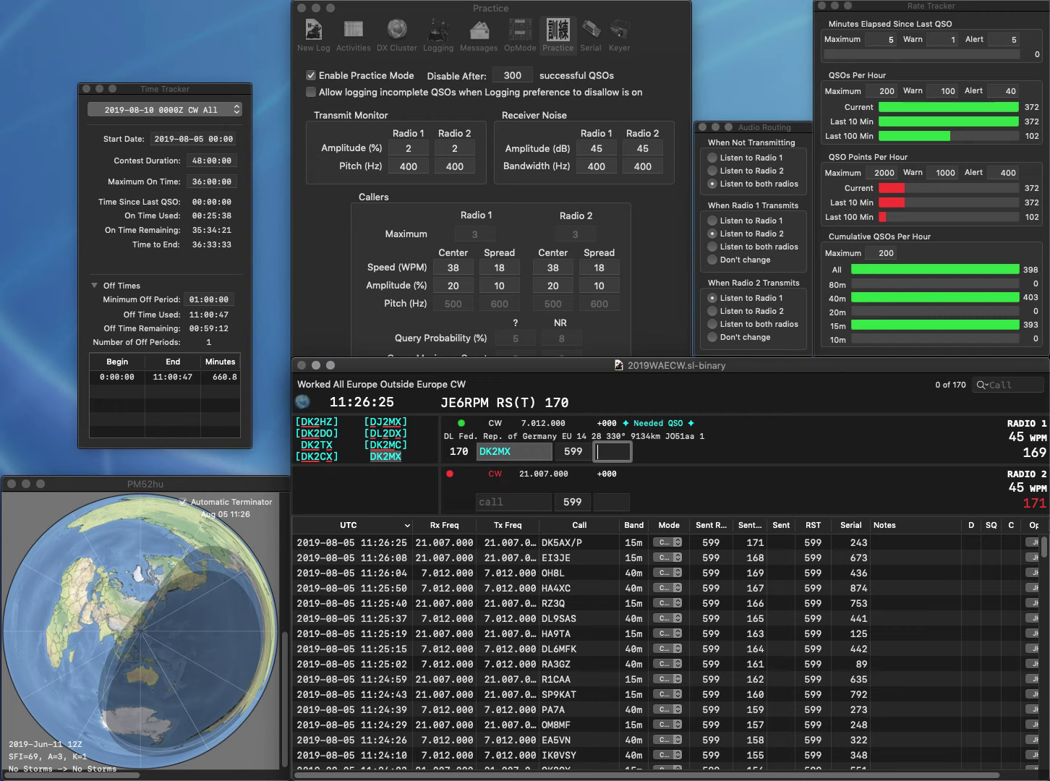
text(860)
key(Return)
text(3M)
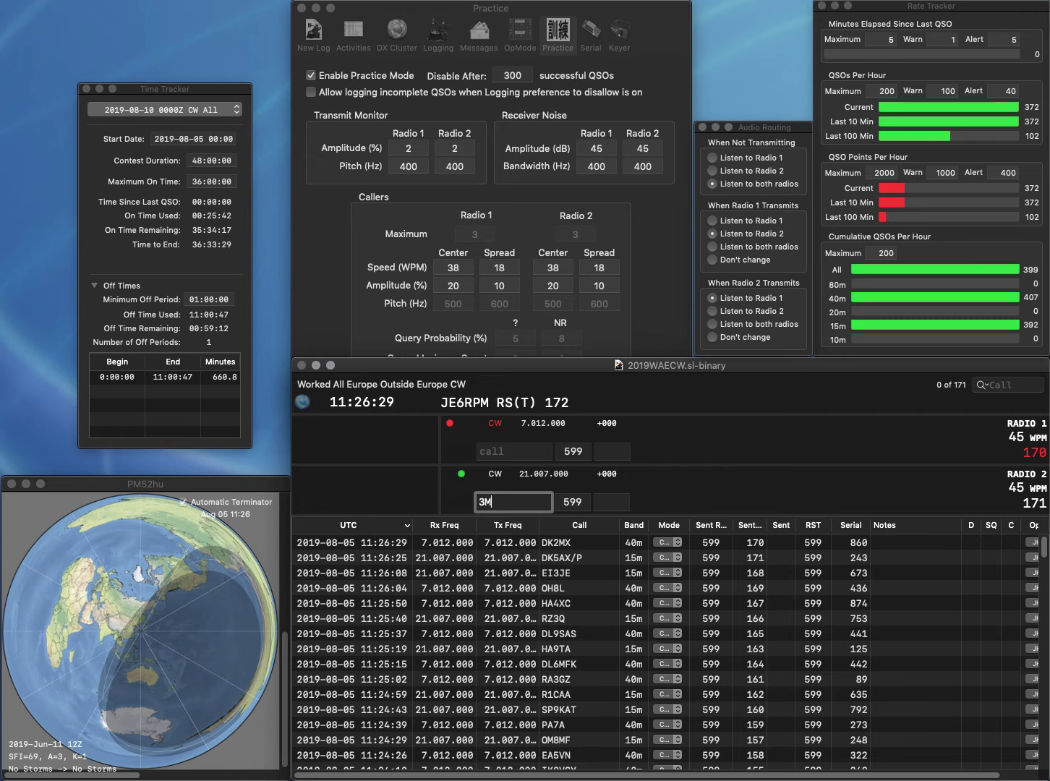
text(BC)
key(Home)
text(RA)
key(Return)
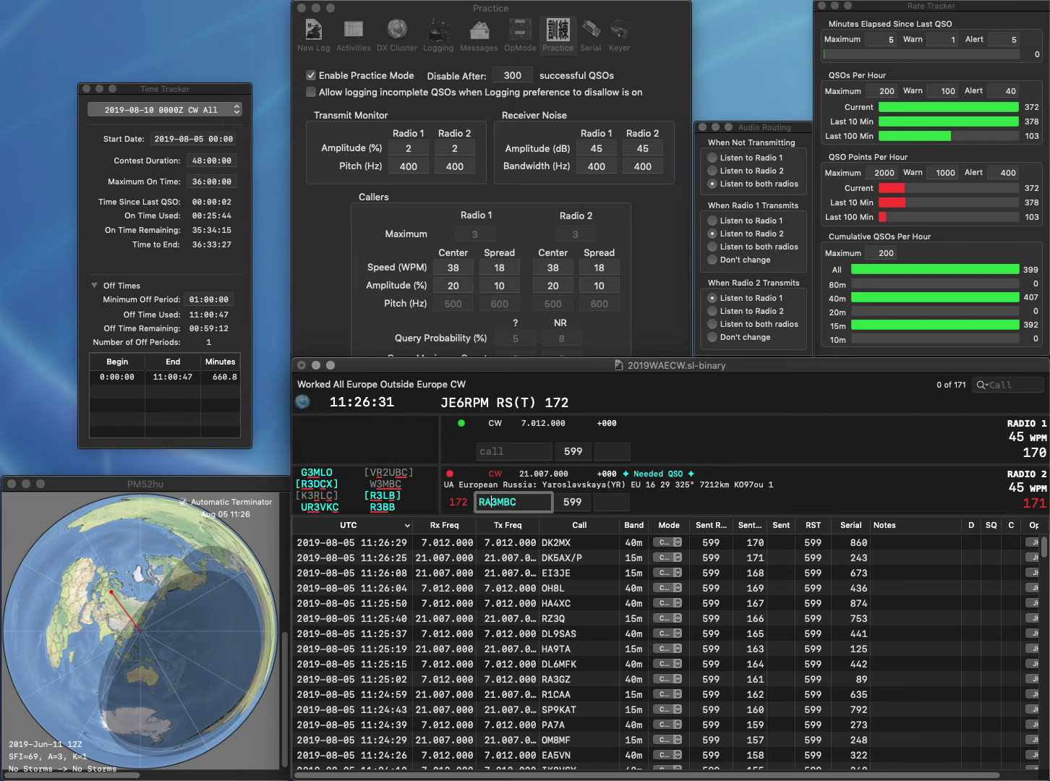
text(G3VCA)
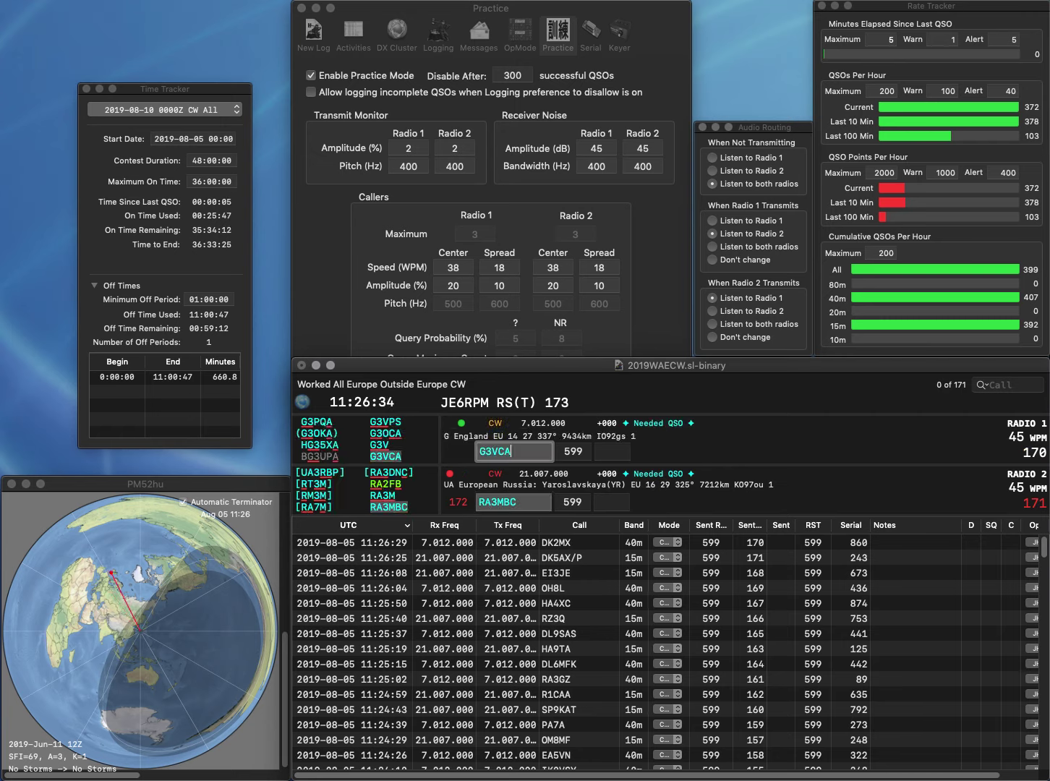
key(Return)
key(Return)
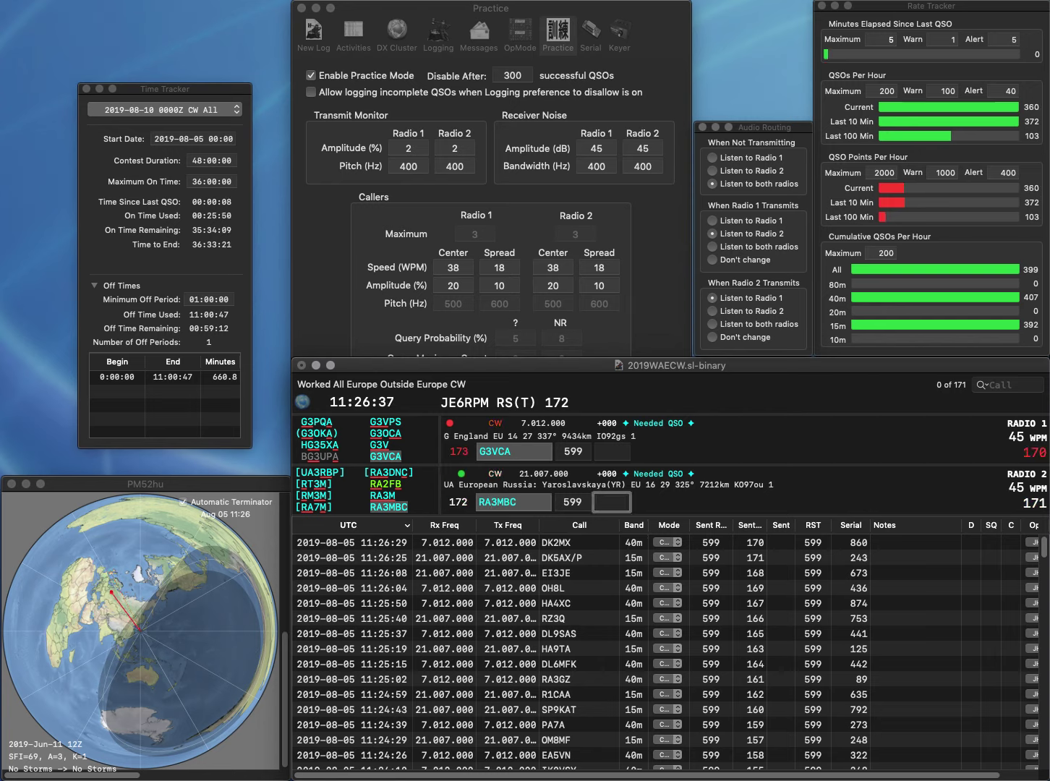
Log RA3MBC on Radio 2 with received serial 478 and G3VCA on Radio 1 with received serial 164
text(478)
key(Return)
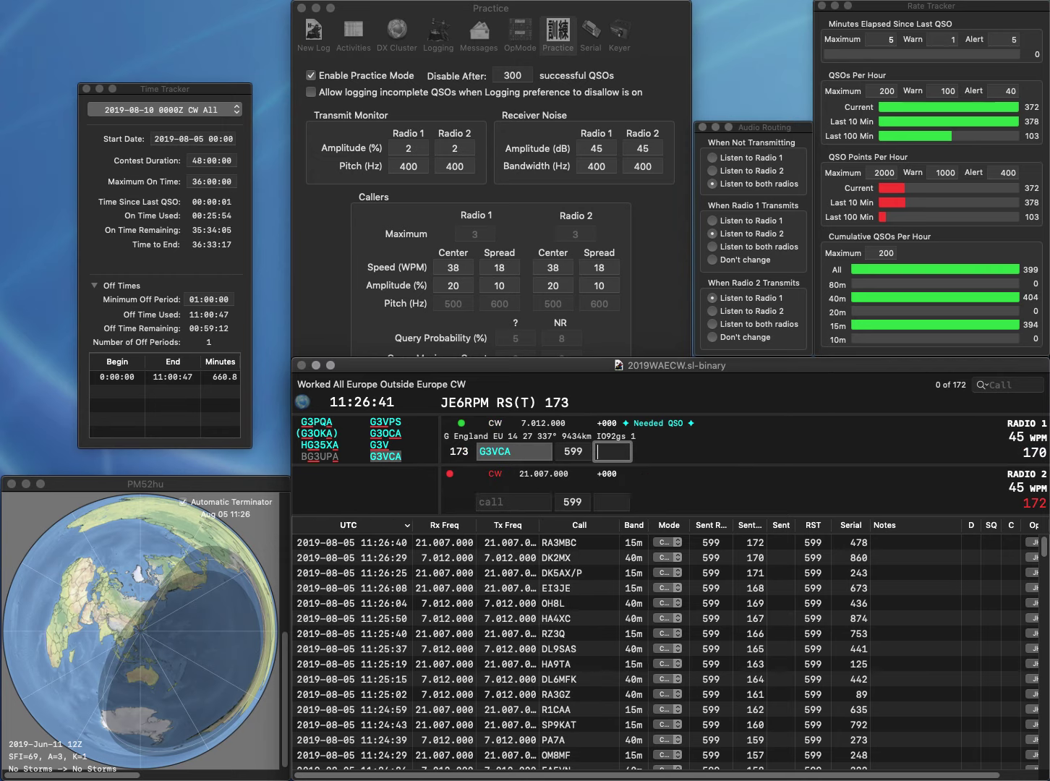
text(164)
key(Return)
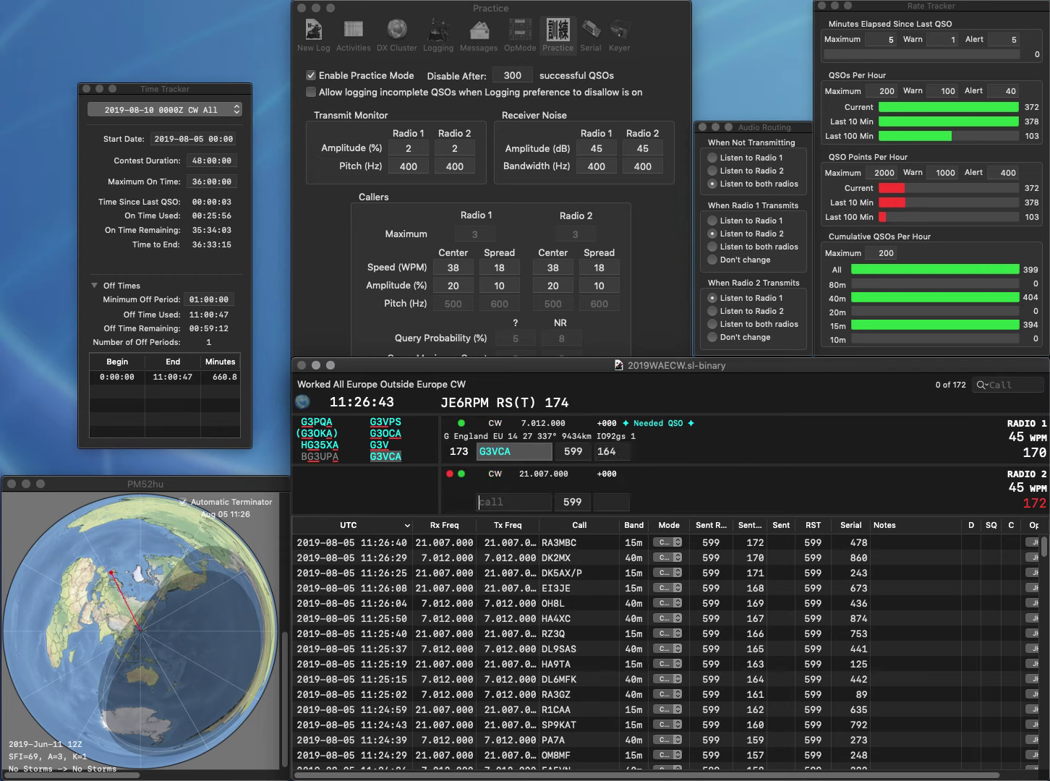
Enter and send the partial call DK0 on Radio 2 and the call I02X on Radio 1
text(D)
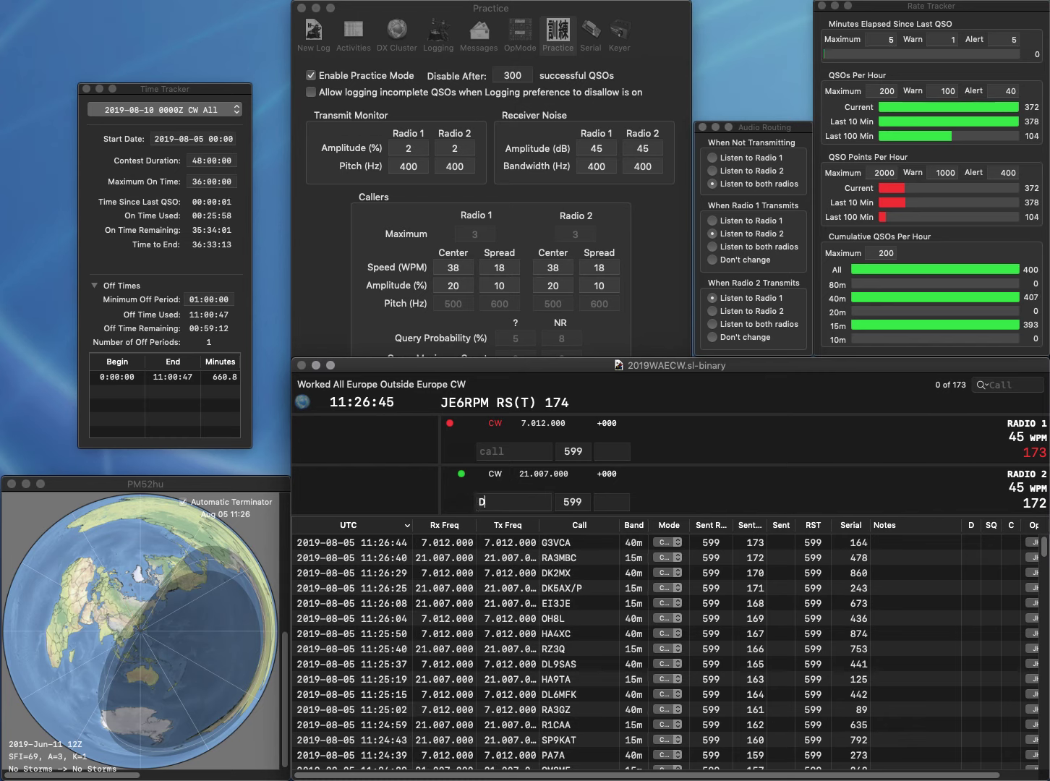
text(K0)
key(Return)
text(I)
text(I0)
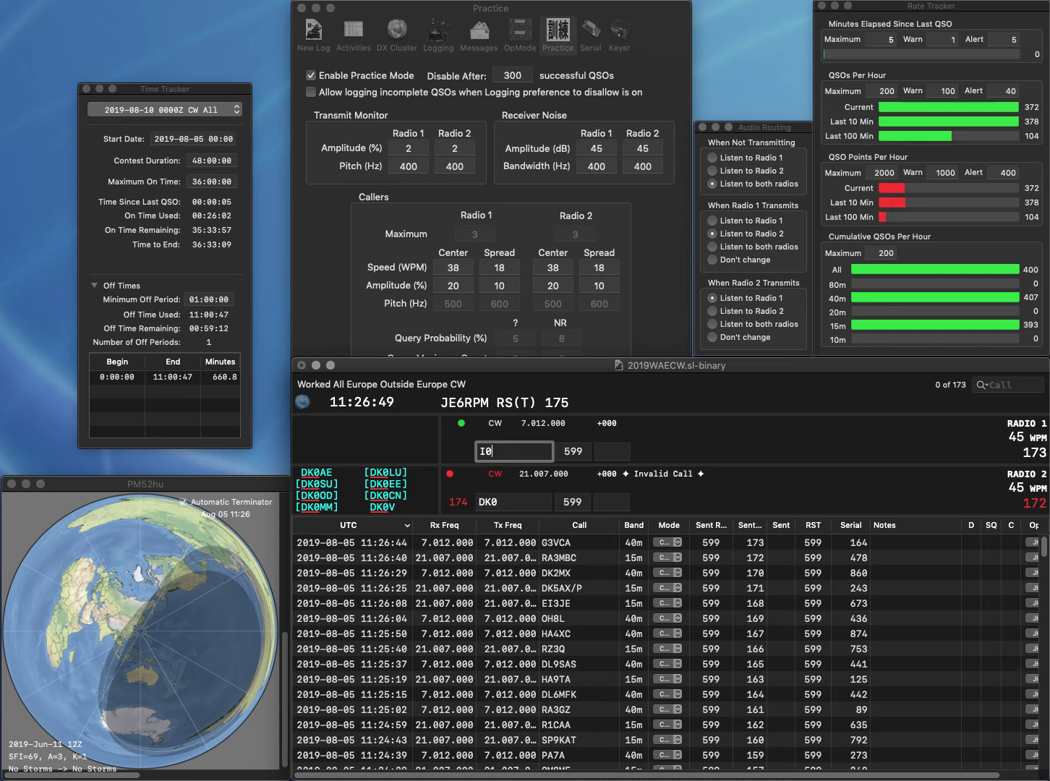
text(2X)
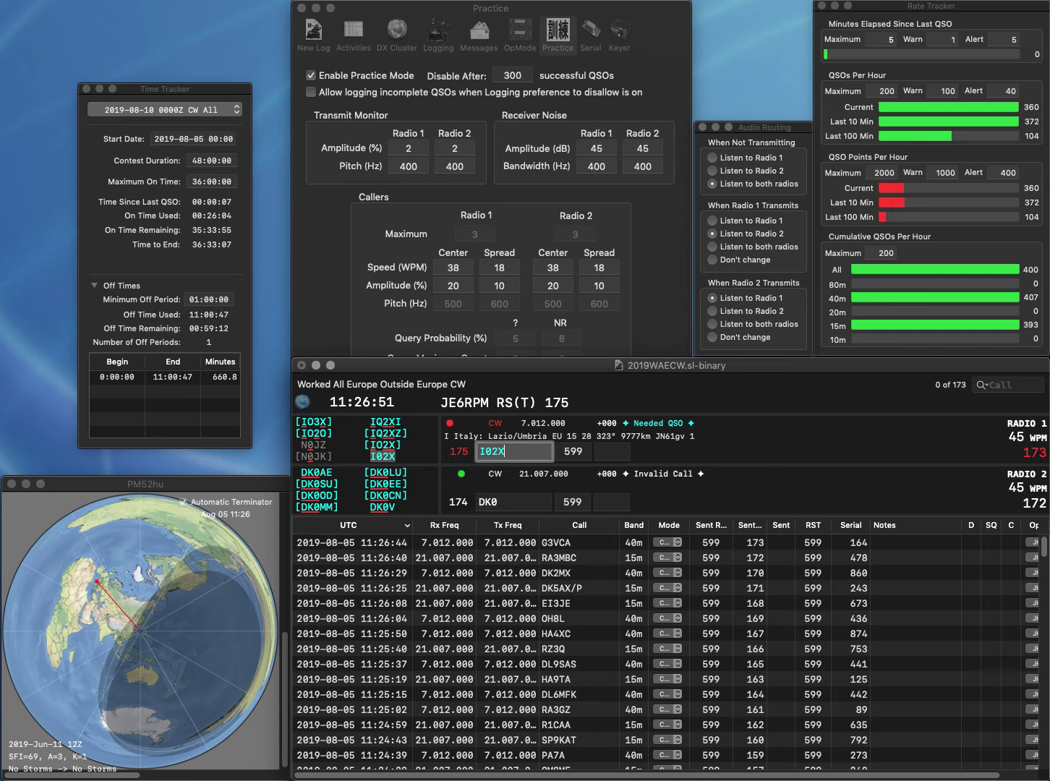
Transmit again to the partial call DK0 on Radio 2, and log I02X on Radio 1 with received serial 867
key(backslash)
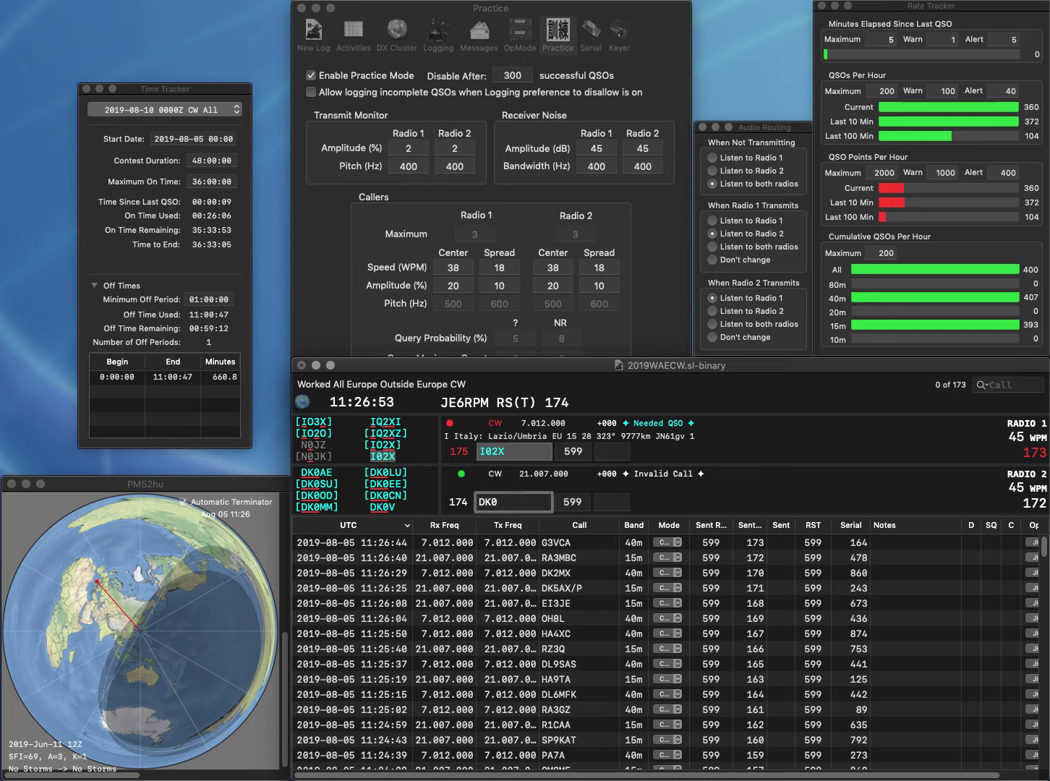
key(backslash)
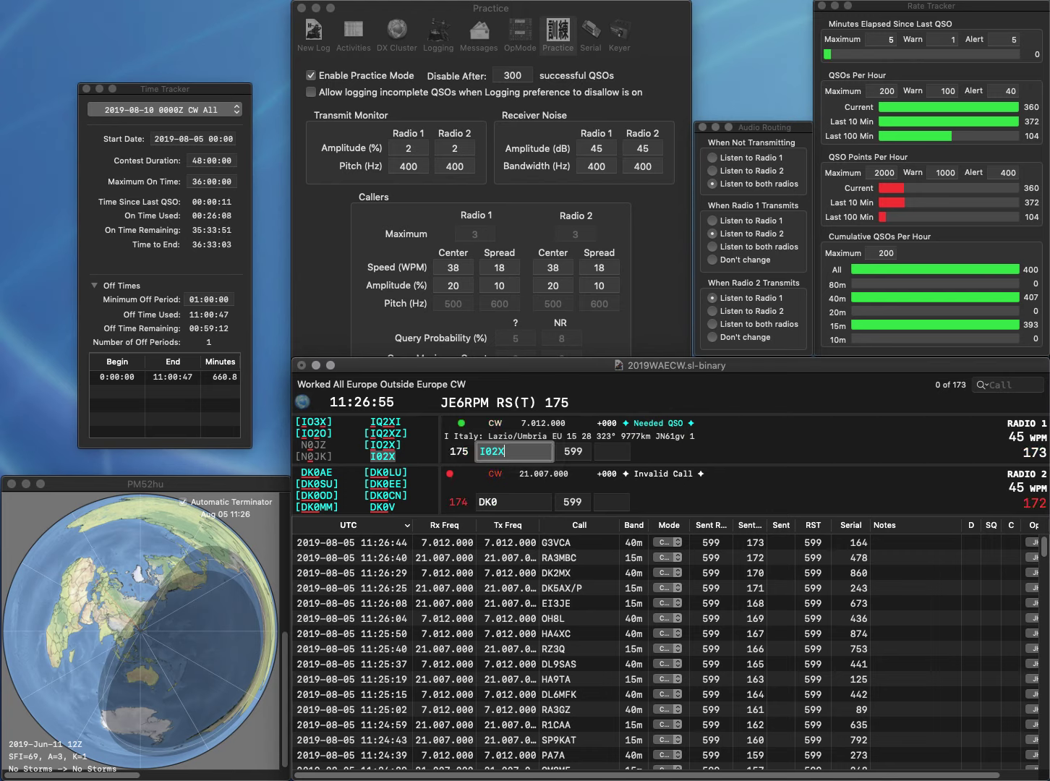
key(Return)
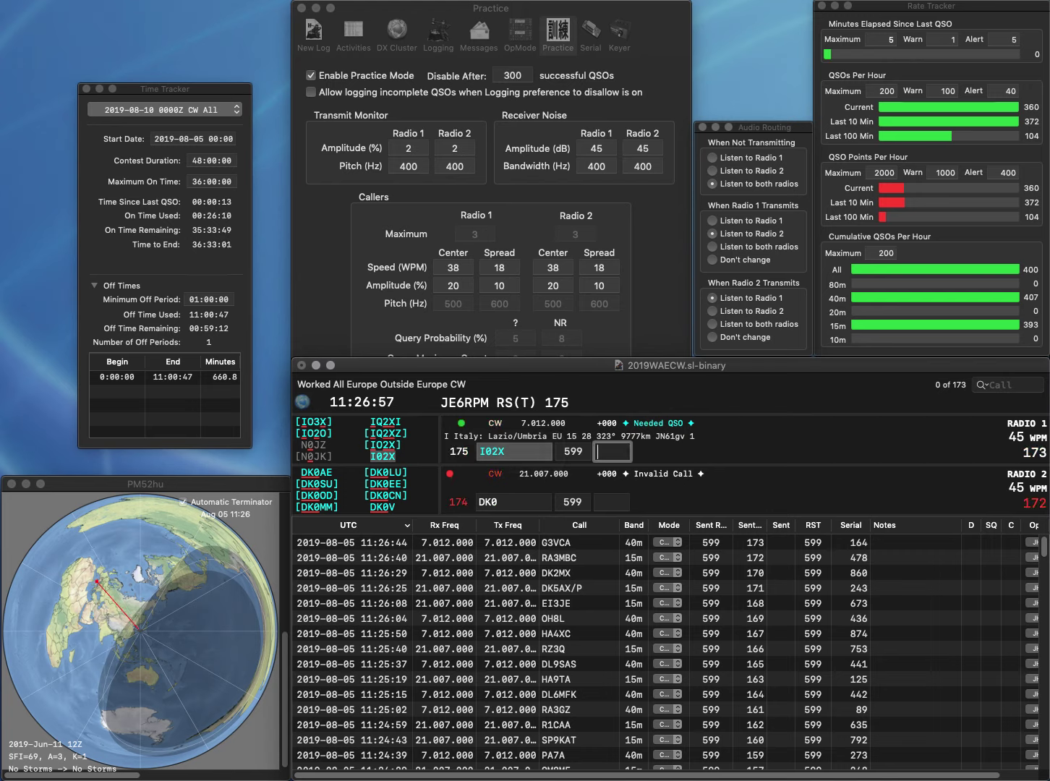
text(867)
key(Return)
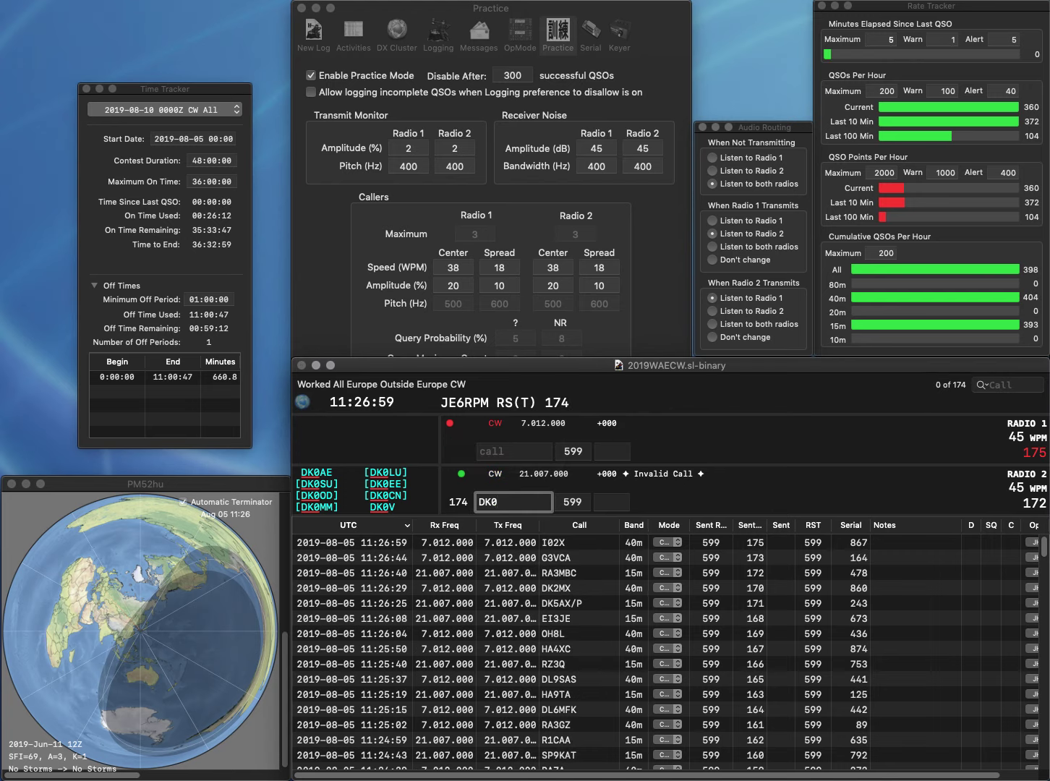
Correct the call on Radio 2 to DK9WI and send it, and enter and send the call DL5RMH on Radio 1
key(BackSpace)
text(9WI)
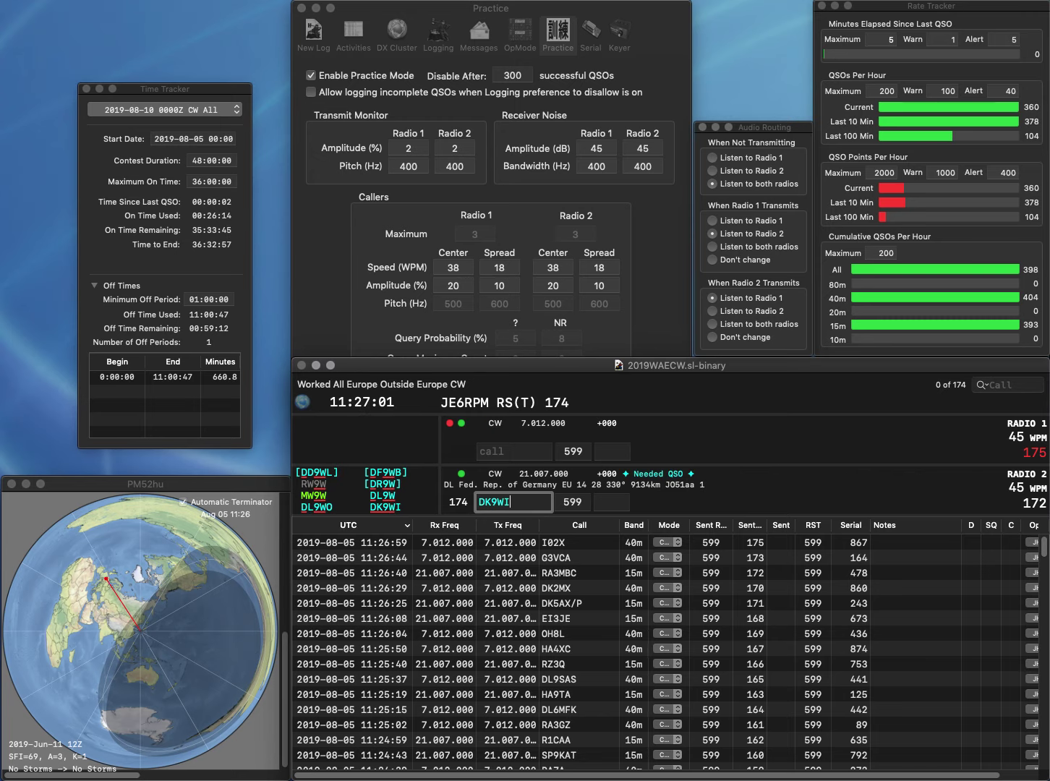
key(Return)
text(DL5RM)
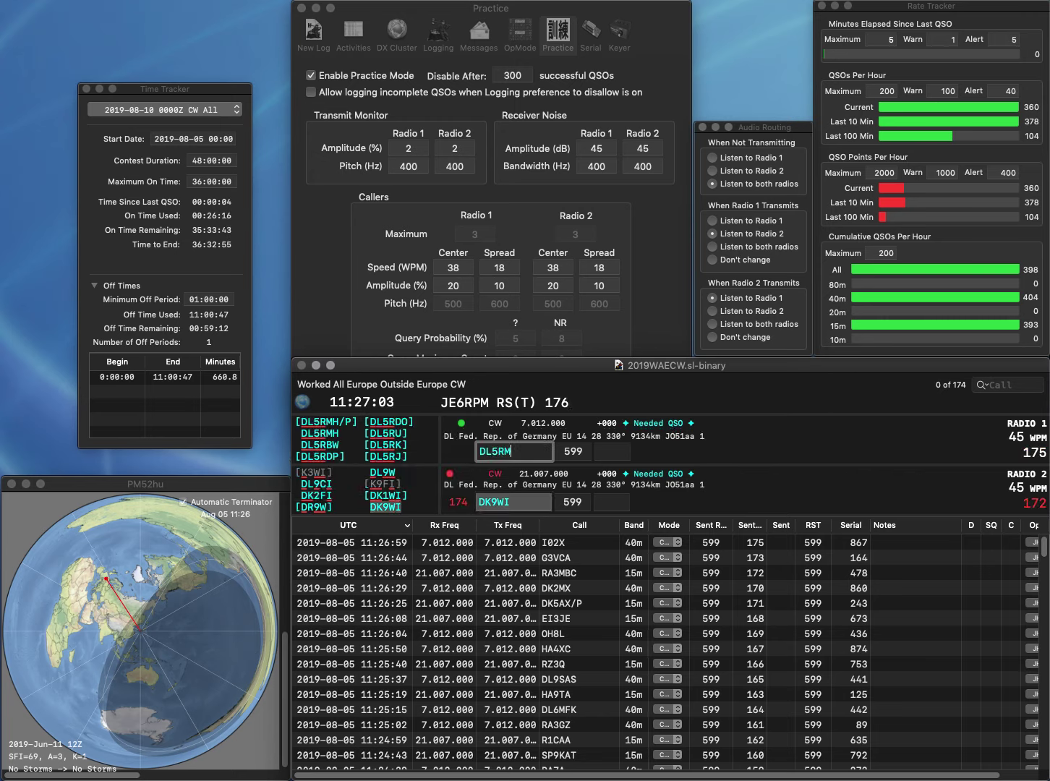
text(H)
key(Return)
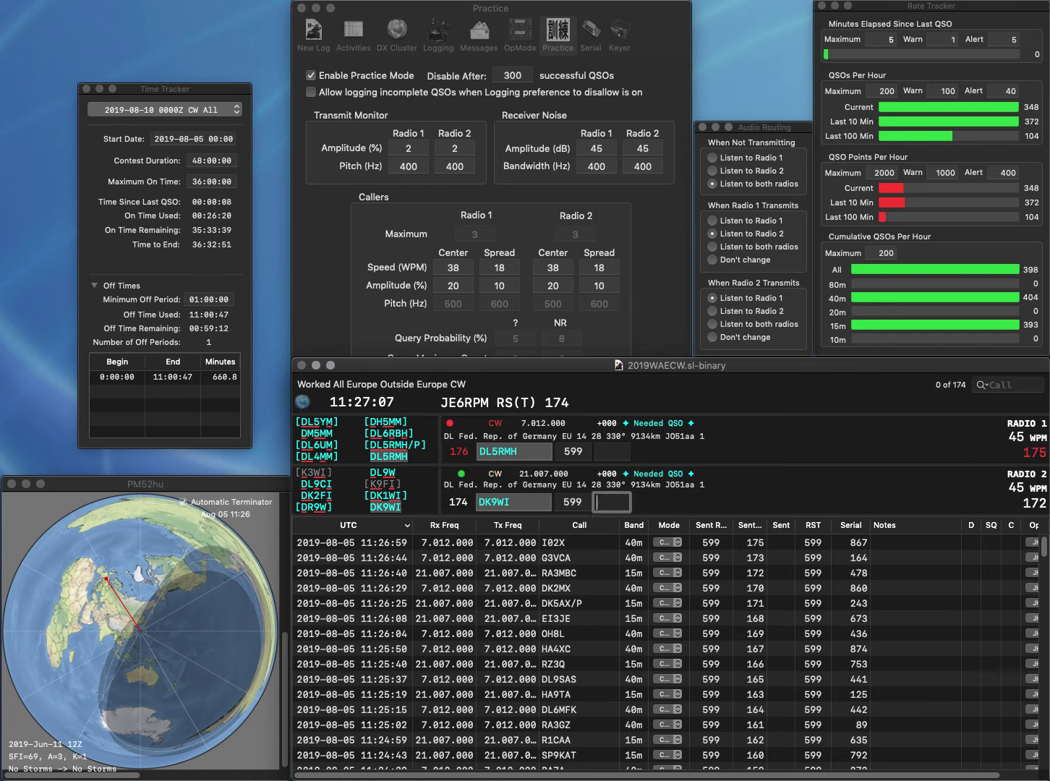
text(325)
key(Return)
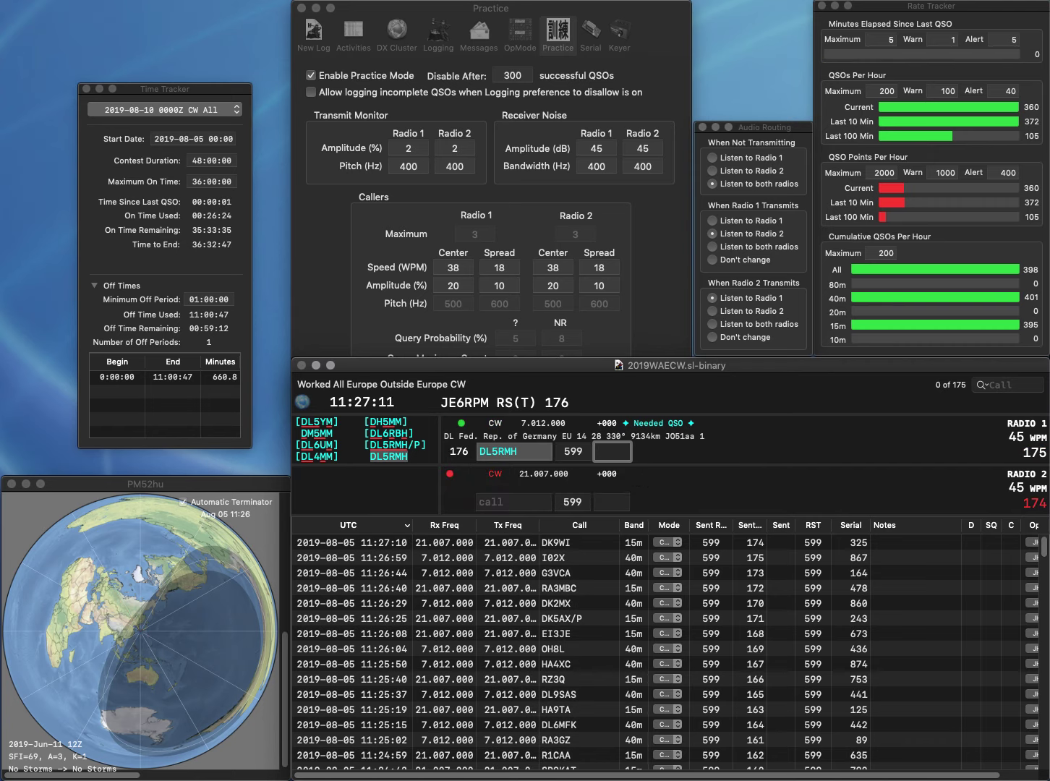
text(35)
key(Return)
text(DL)
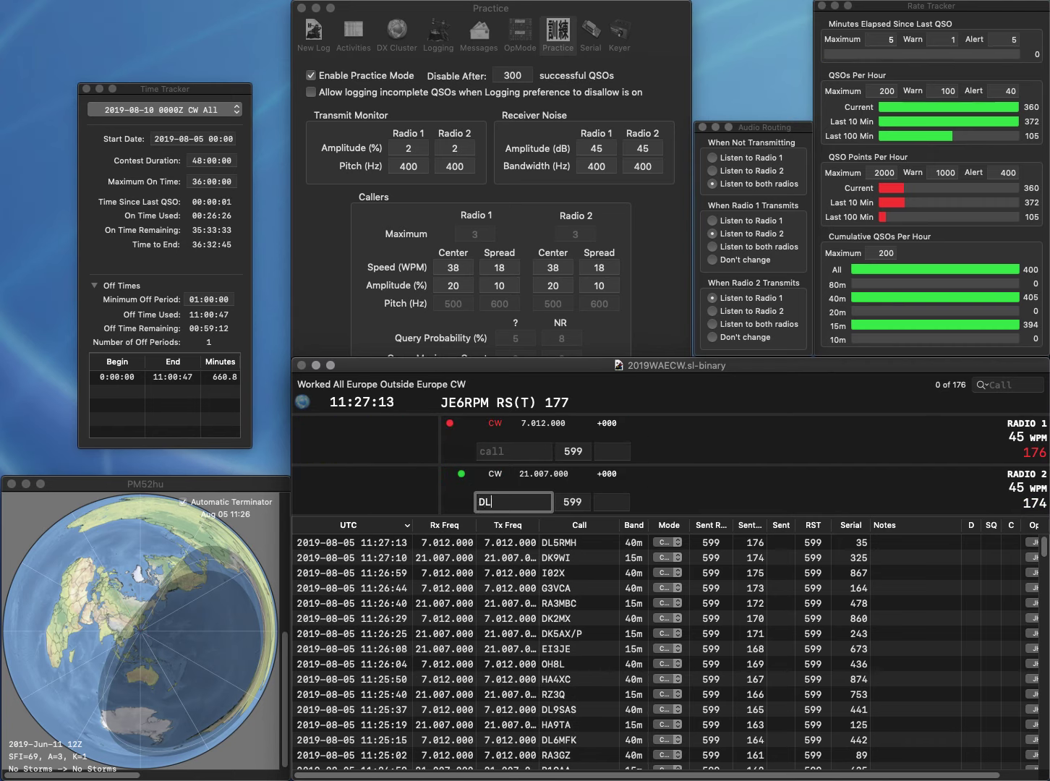
text(5JBW)
key(Return)
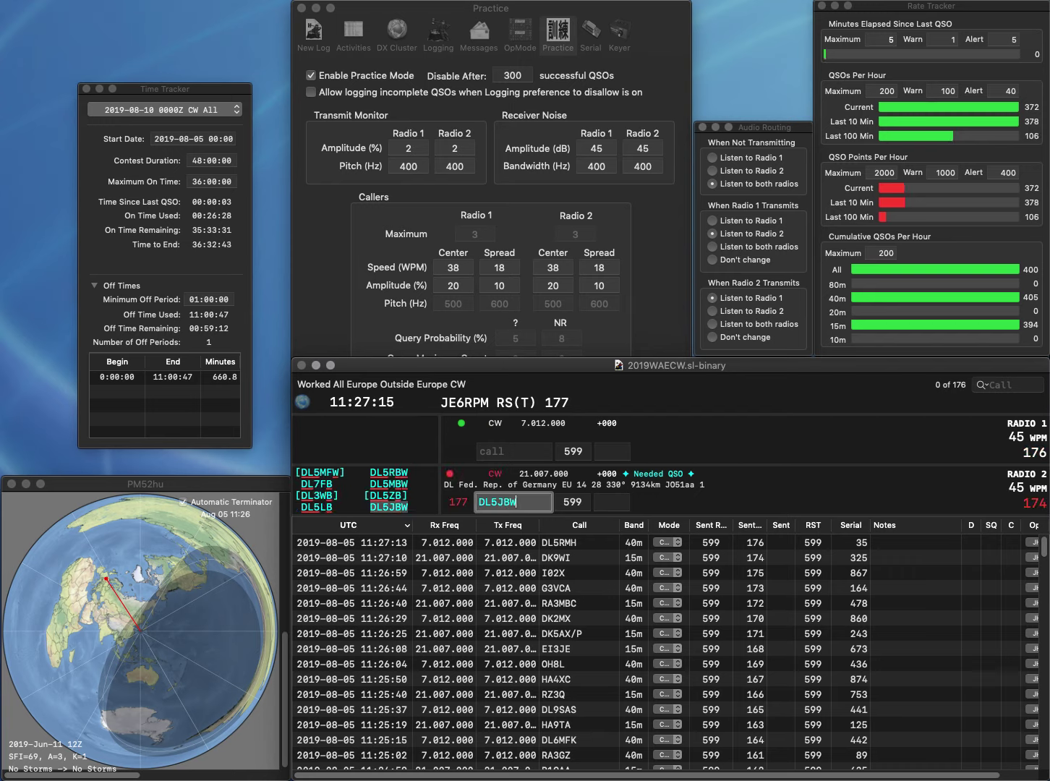
text(LCI)
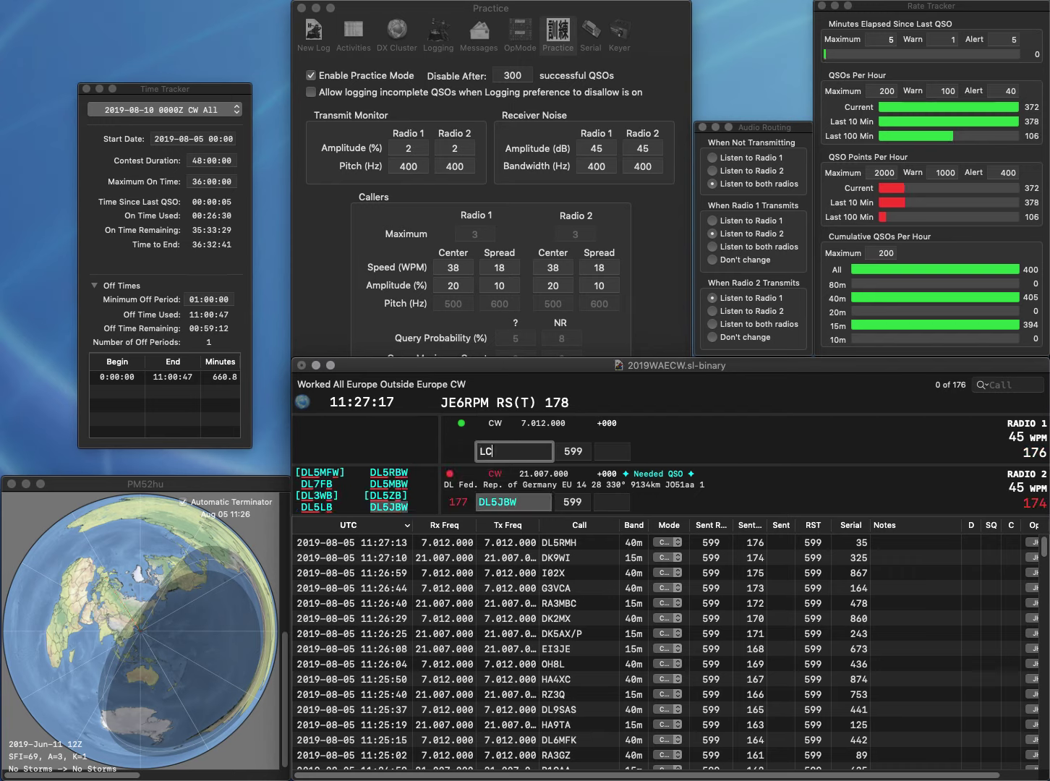
key(Home)
text(Y)
key(Right)
text(5)
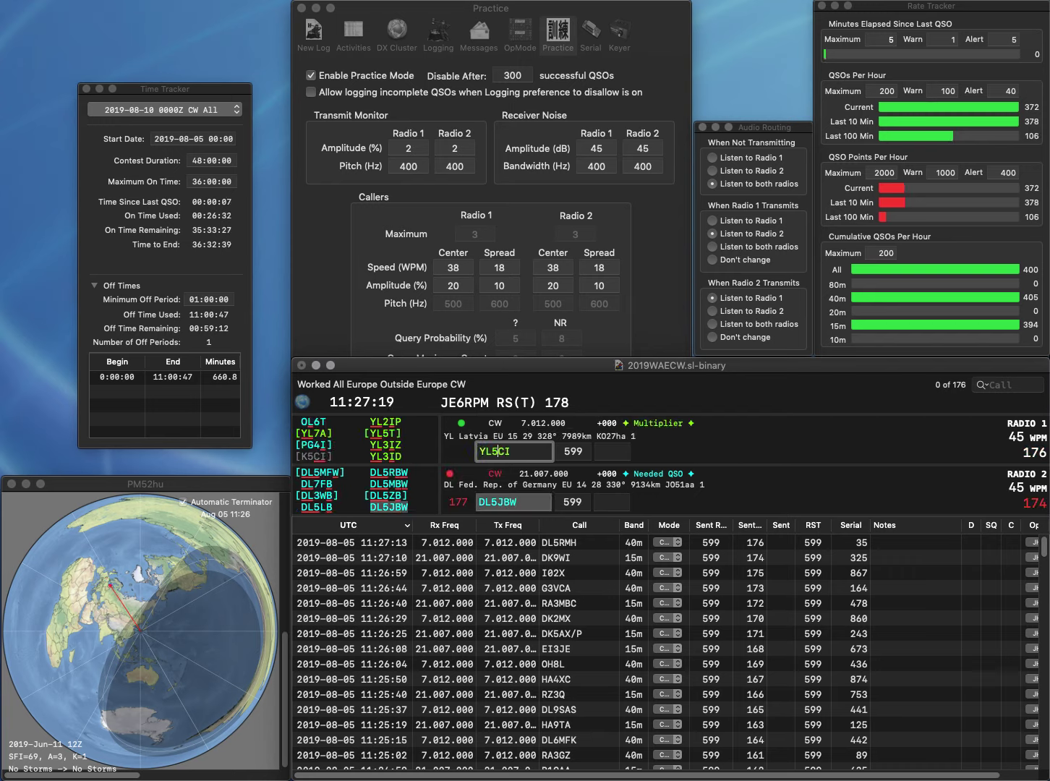
key(Return)
key(space)
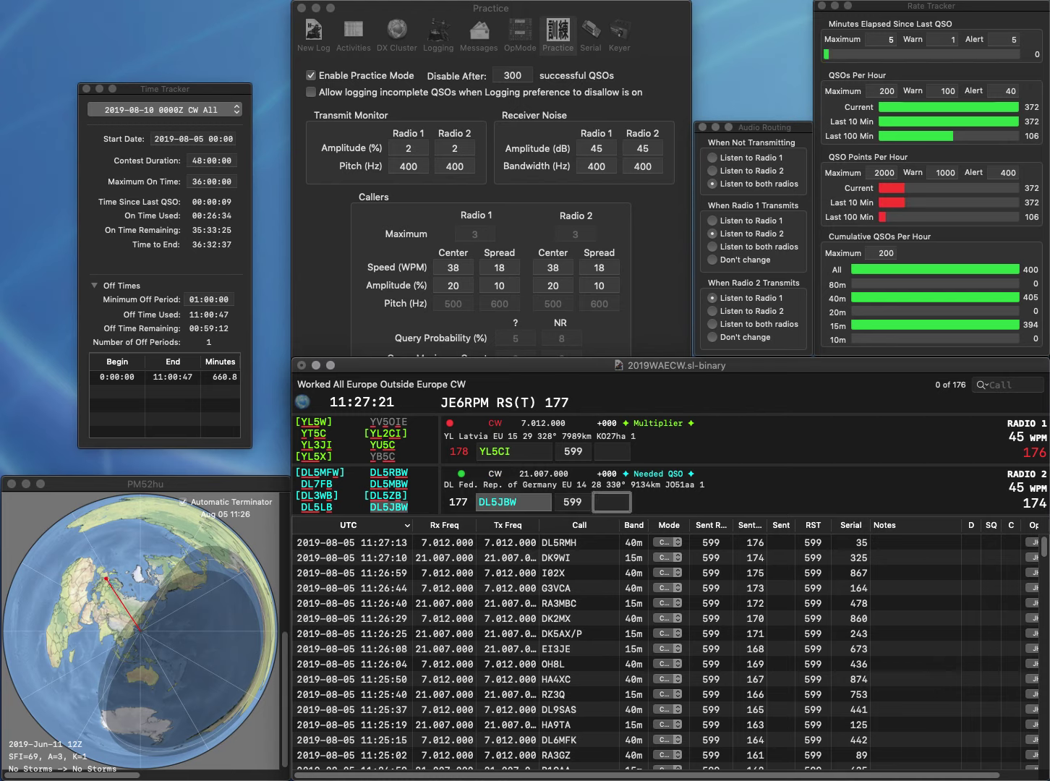
text(466)
key(Return)
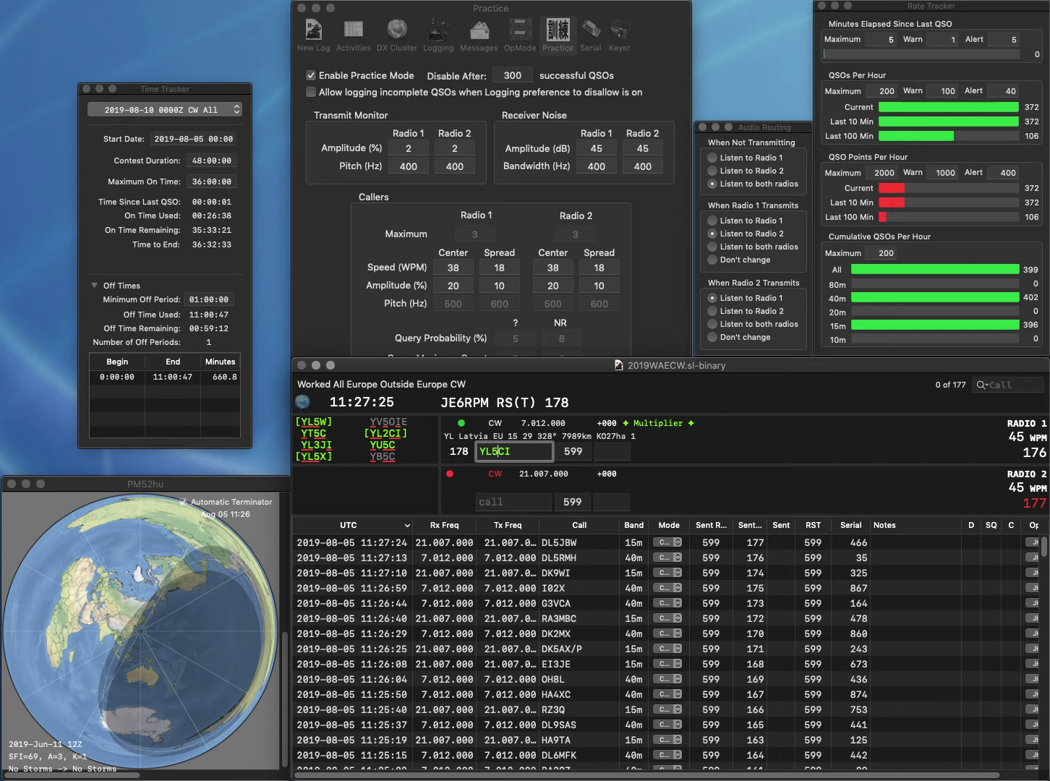
key(BackSpace)
text(3)
key(Right)
key(Right)
key(BackSpace)
text(u)
key(Return)
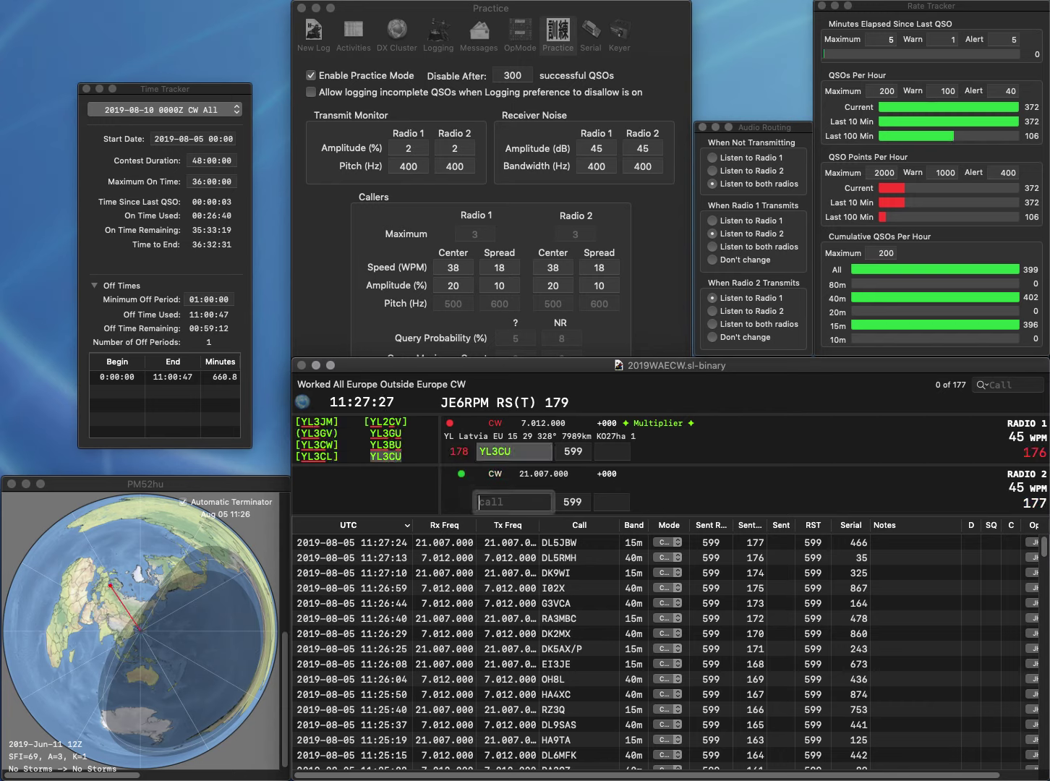
text(DJ7UK)
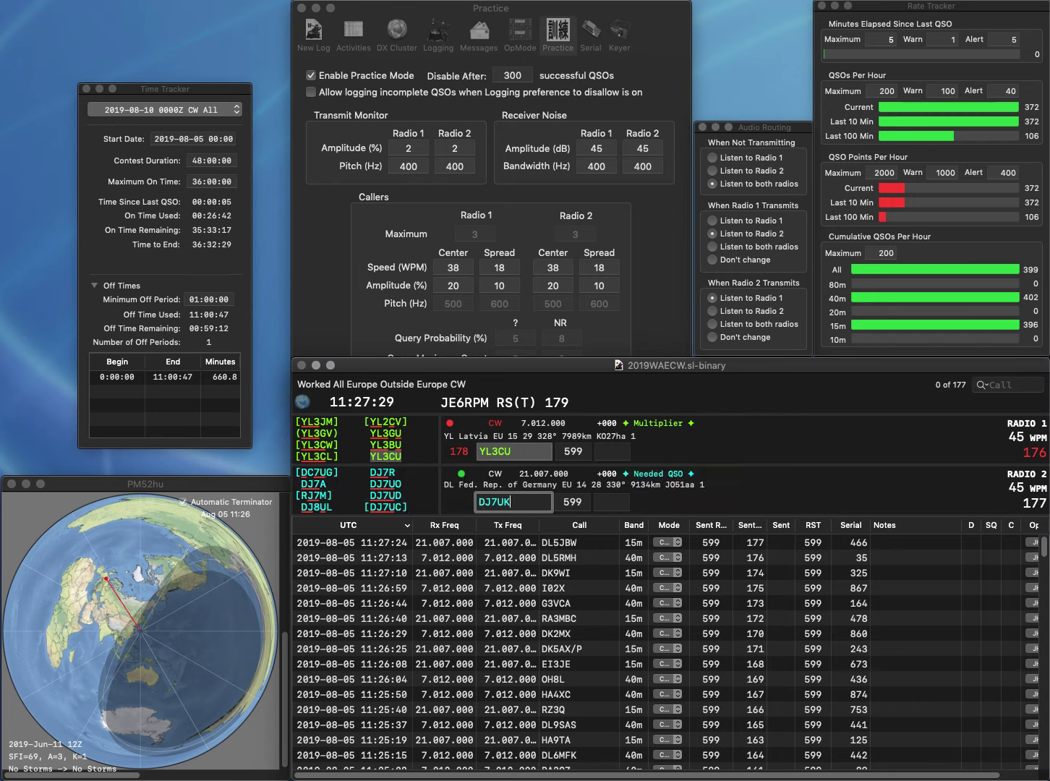
key(BackSpace)
text(C)
key(Return)
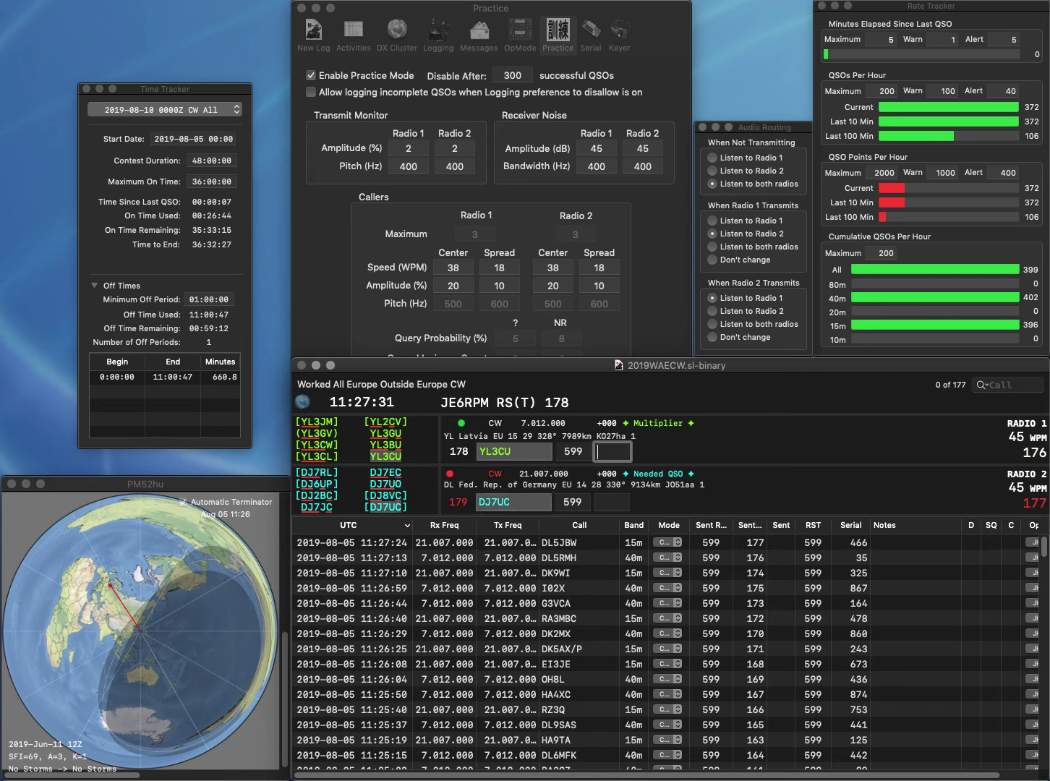
text(493)
key(Return)
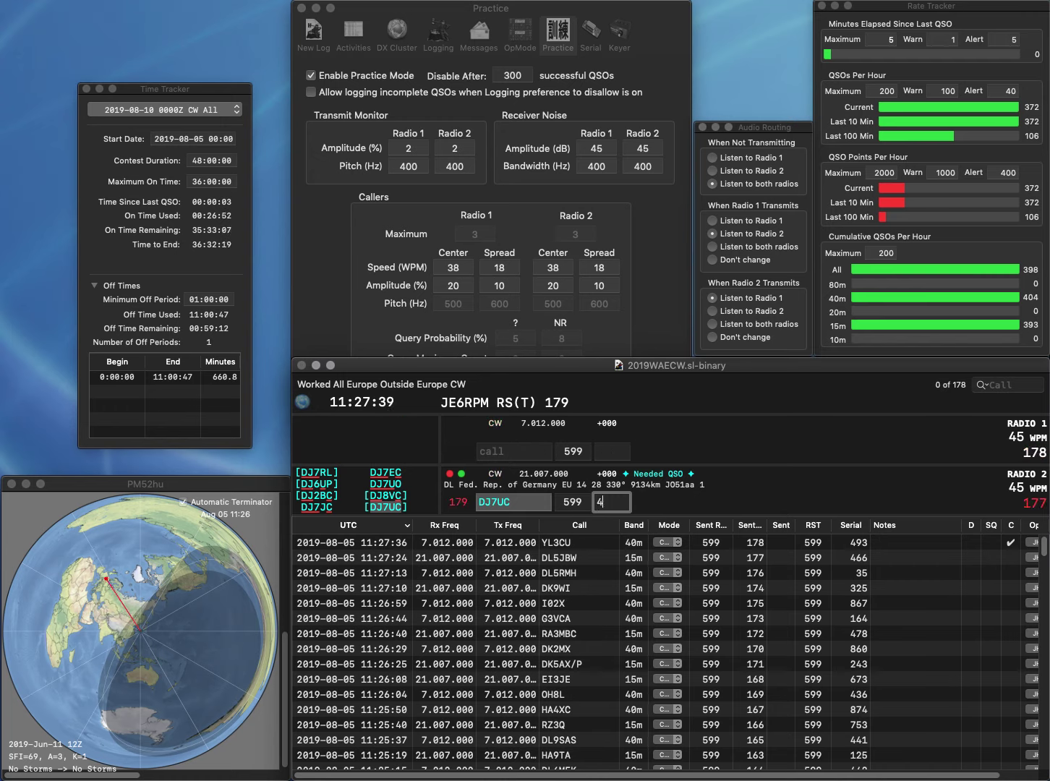
text(315)
key(Return)
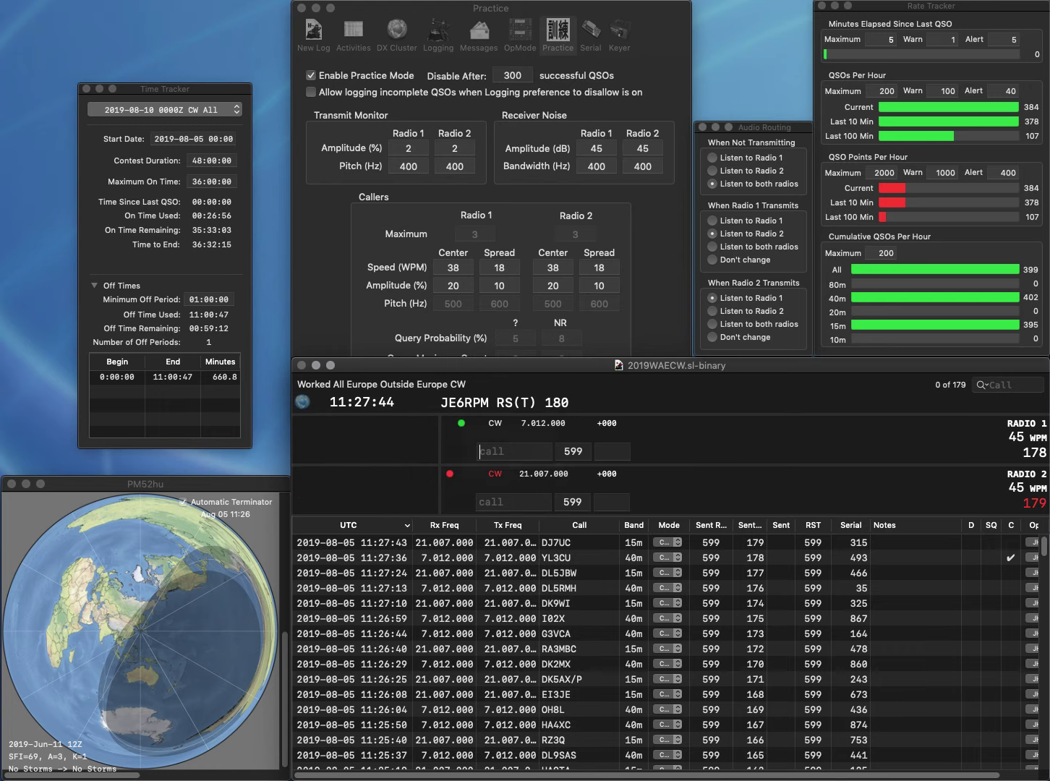
text(HV9GGI)
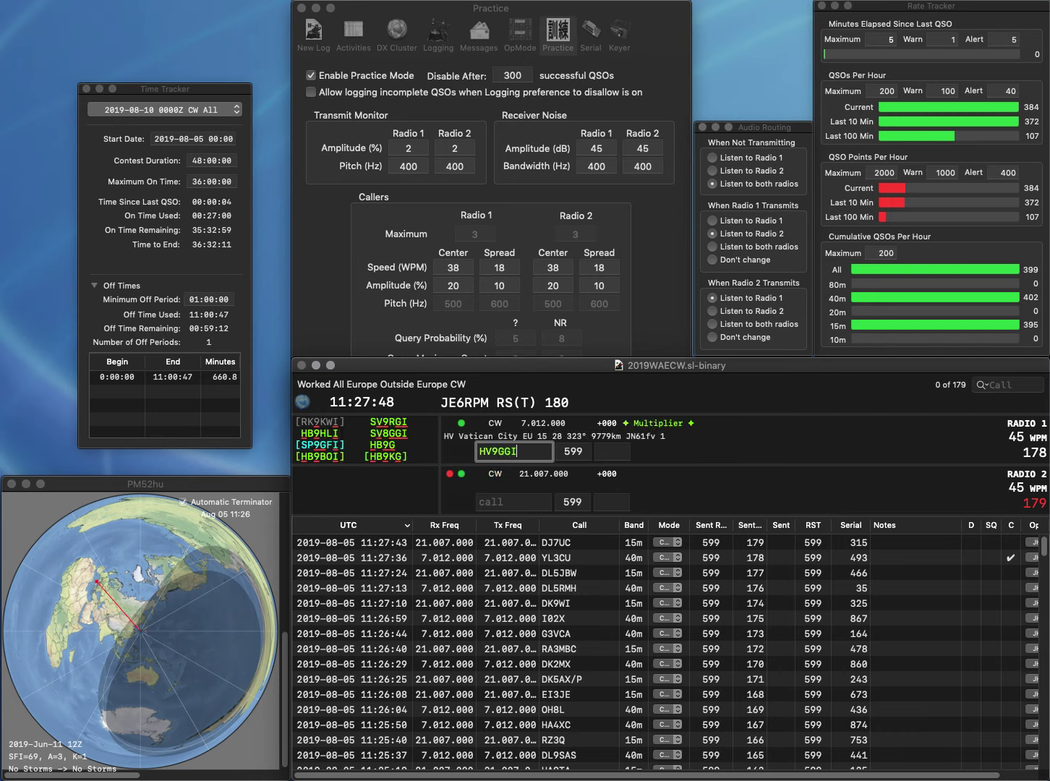
key(Delete)
text(B)
key(Return)
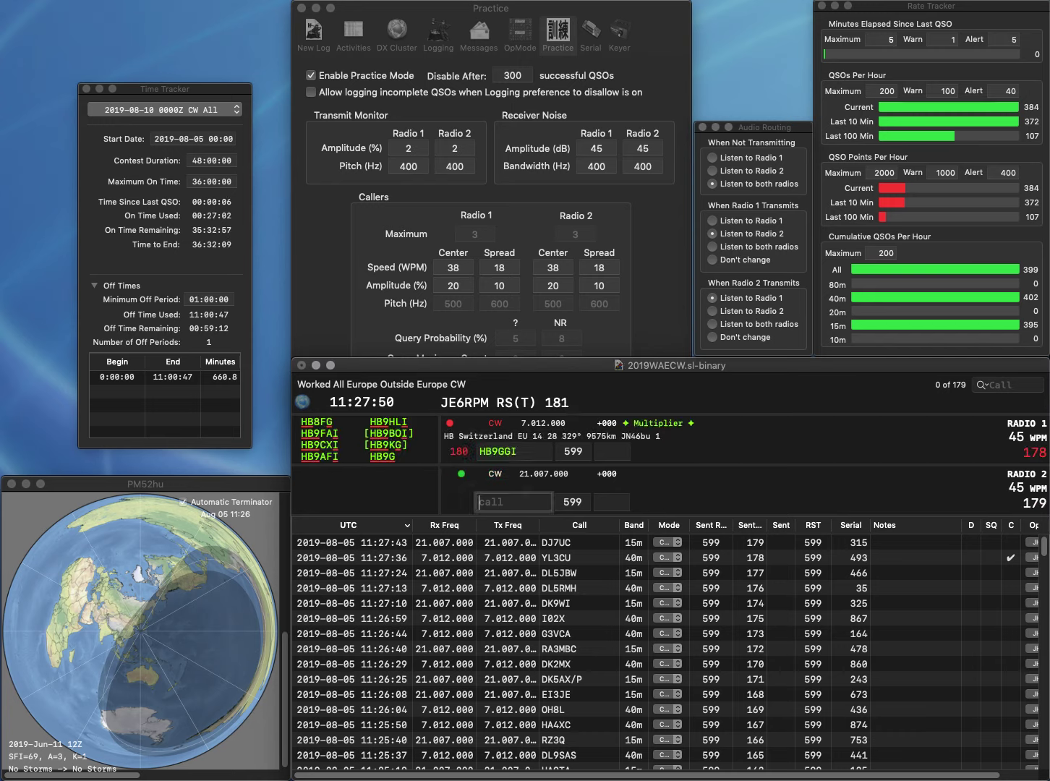
text(HB9)
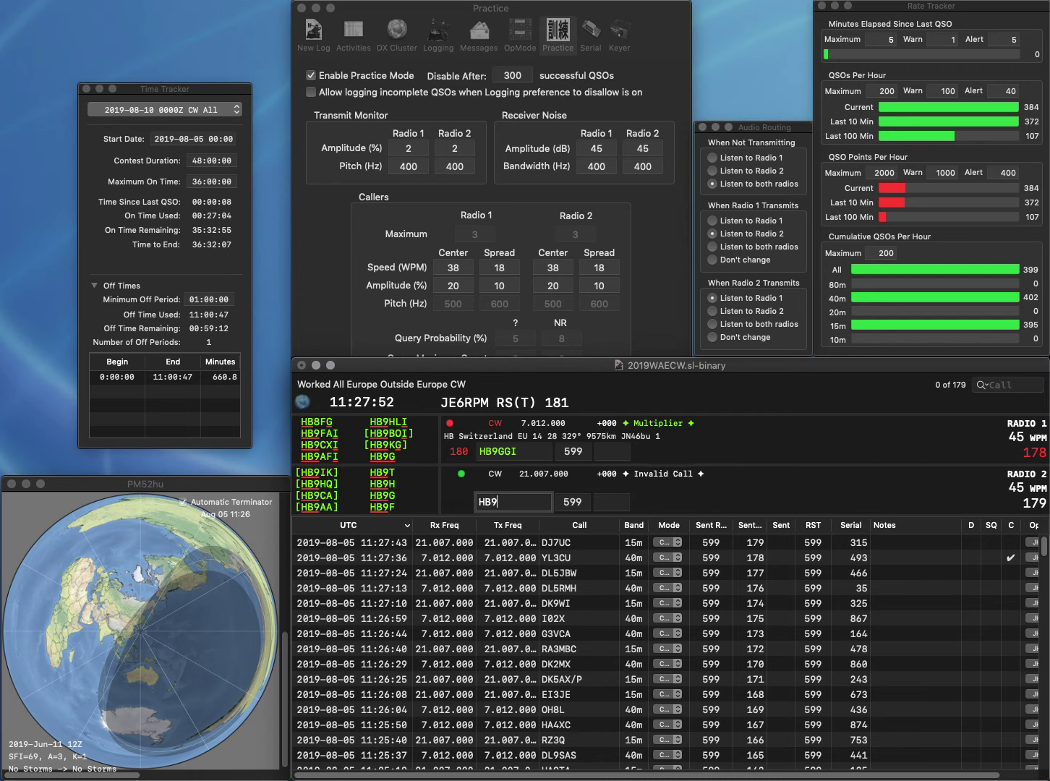
text(TS)
key(Return)
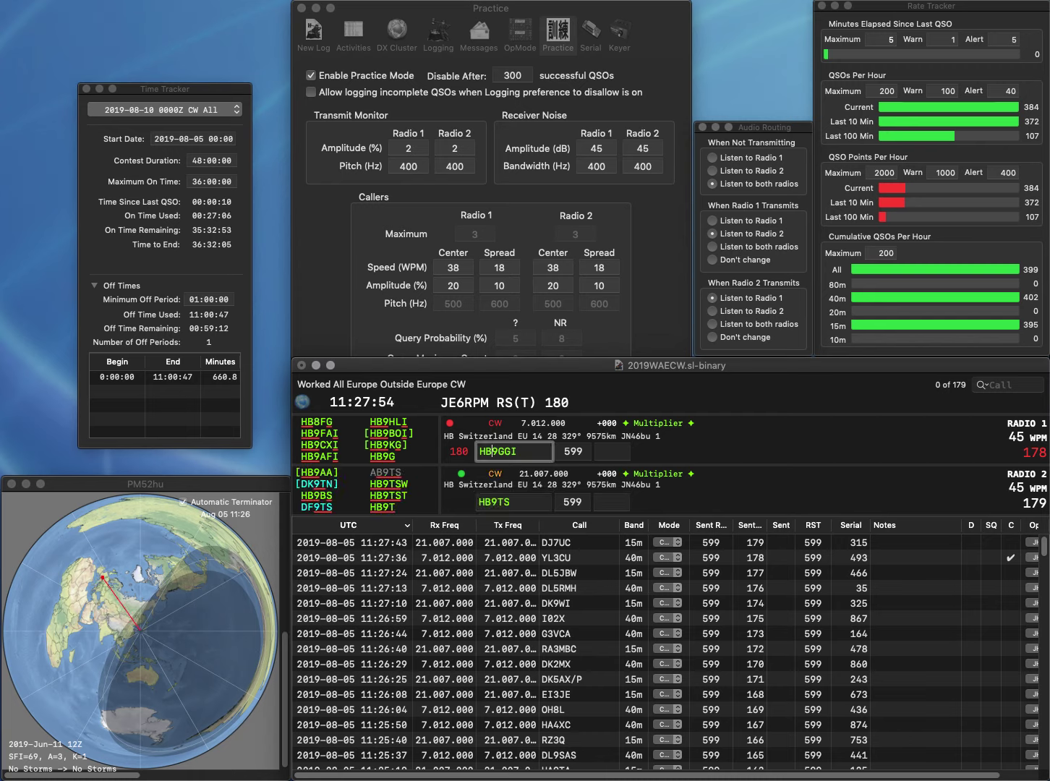
key(BackSpace)
text(V)
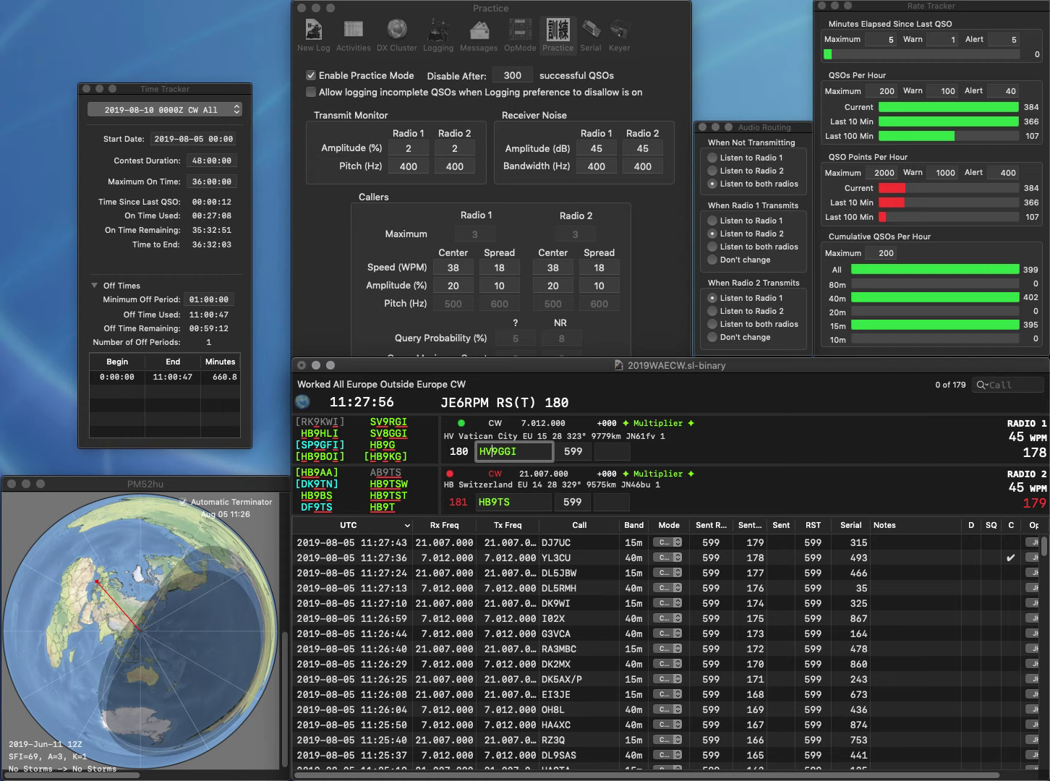
text(8)
key(Left)
key(Left)
key(BackSpace)
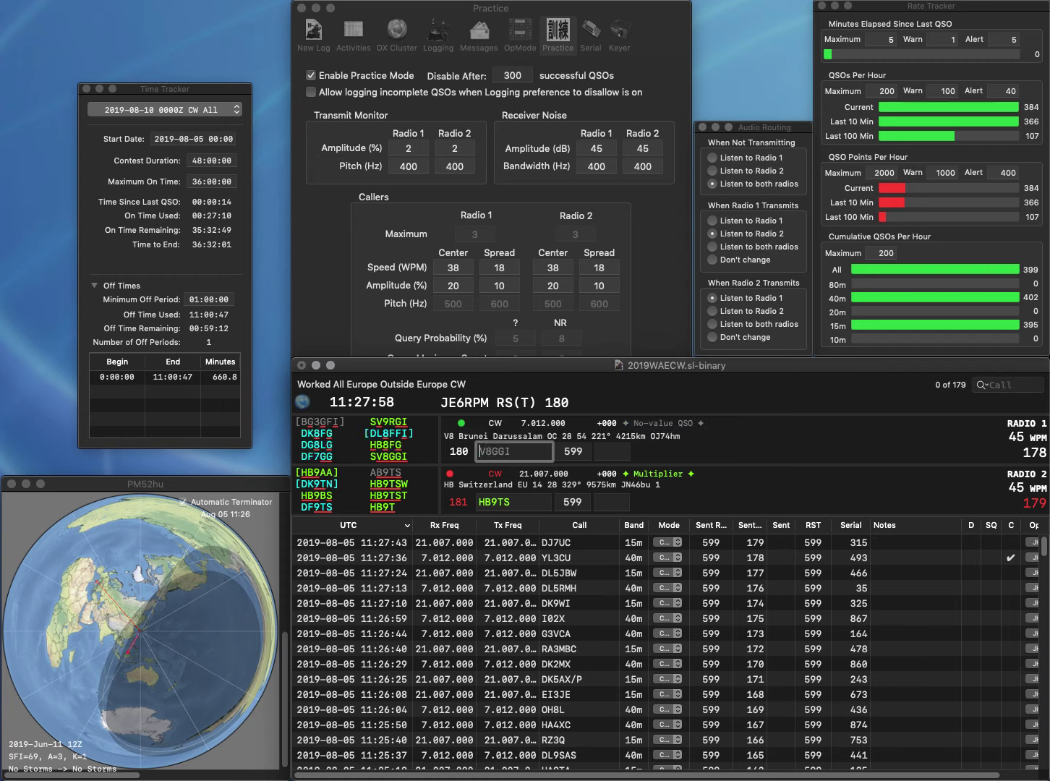
text(S)
key(Return)
key(Left)
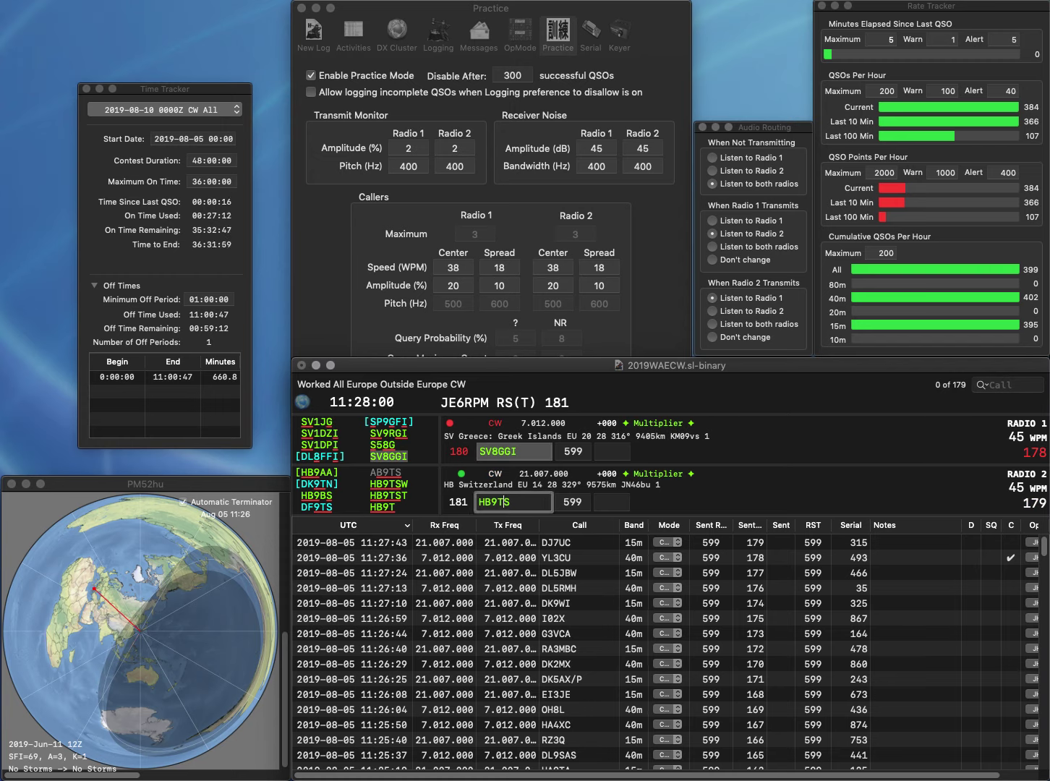
key(Right)
text(W)
key(Return)
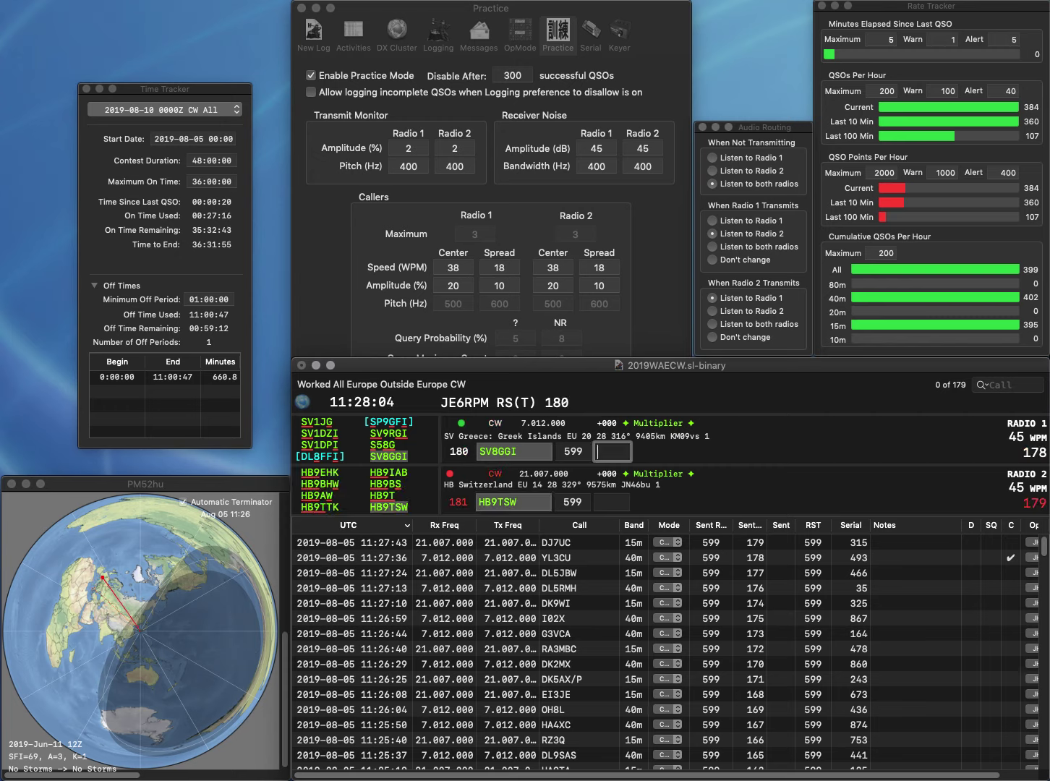
text(79)
key(BackSpace)
text(86)
key(Return)
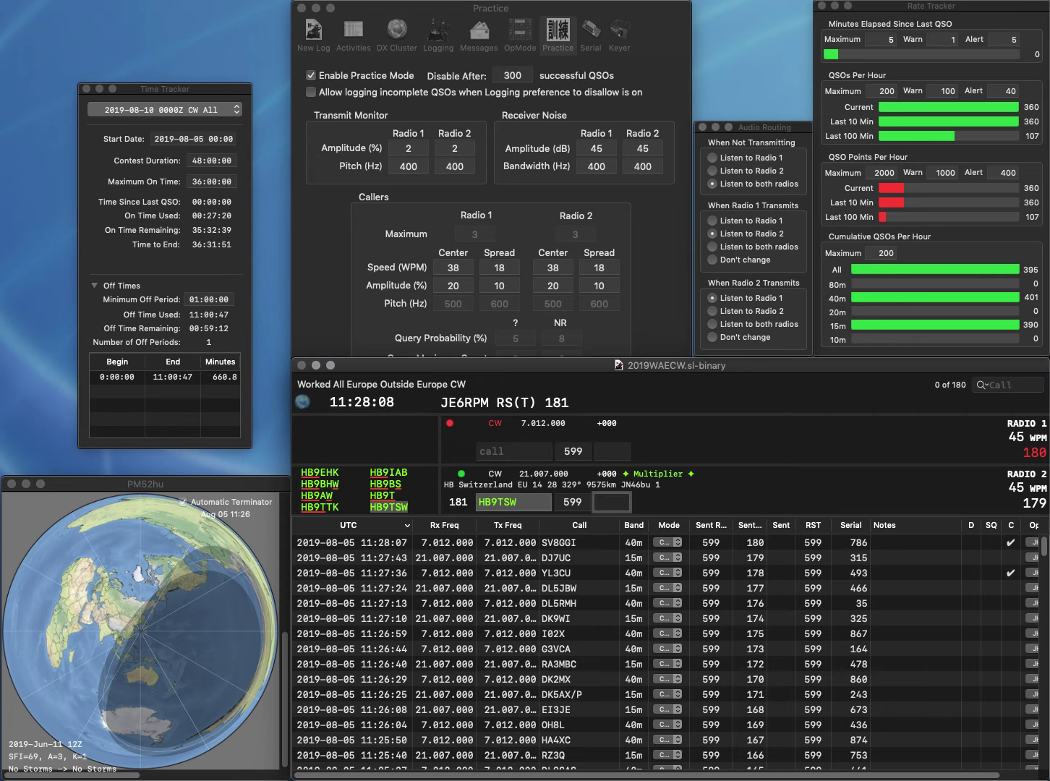
text(51)
key(Return)
Enter and send the partial call KBV on Radio 1 and the call E77E on Radio 2
text(KB)
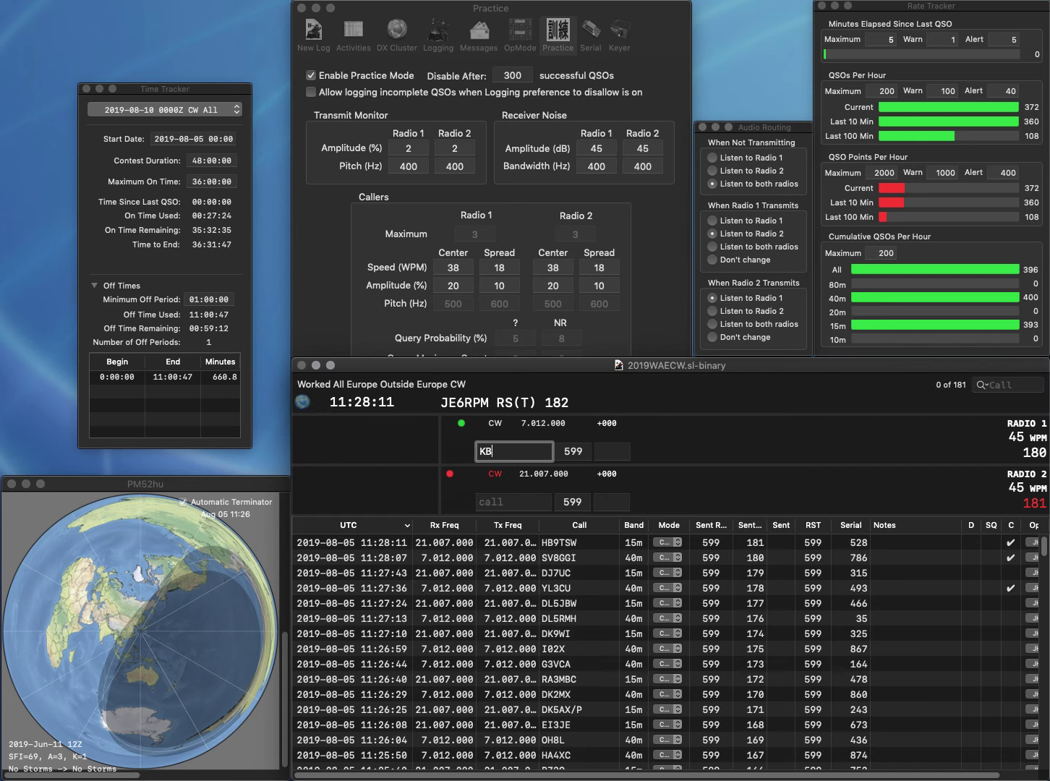
text(V)
key(Return)
text(E)
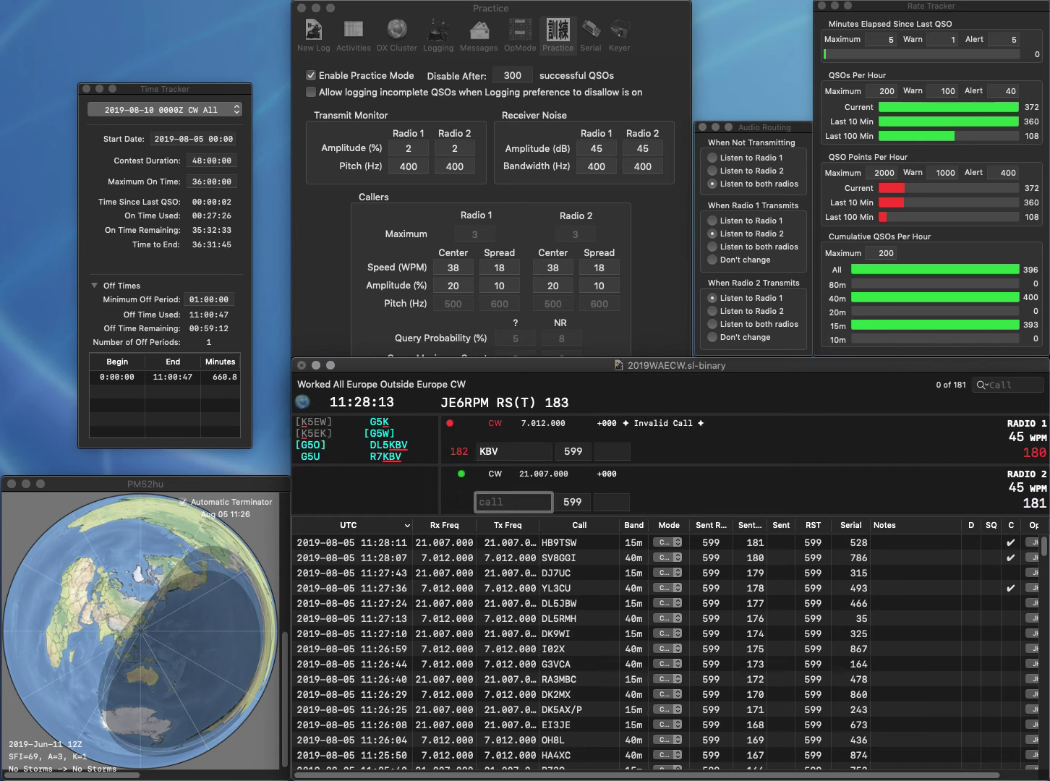
text(77E)
key(Return)
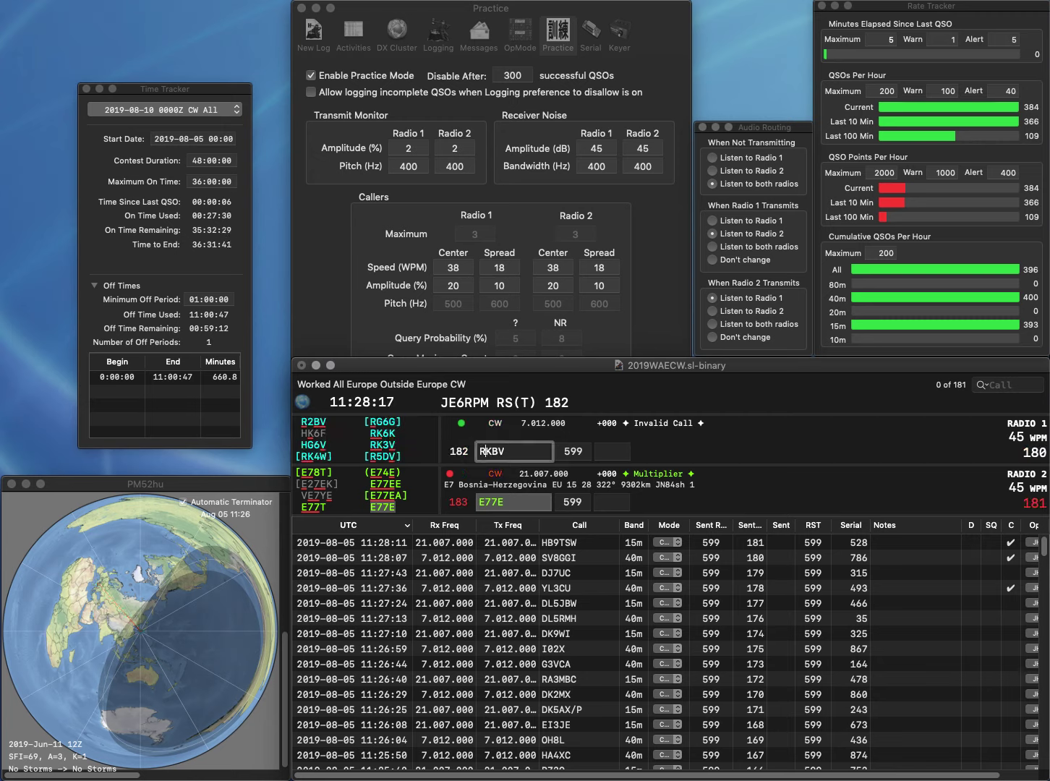
text(R7)
key(Return)
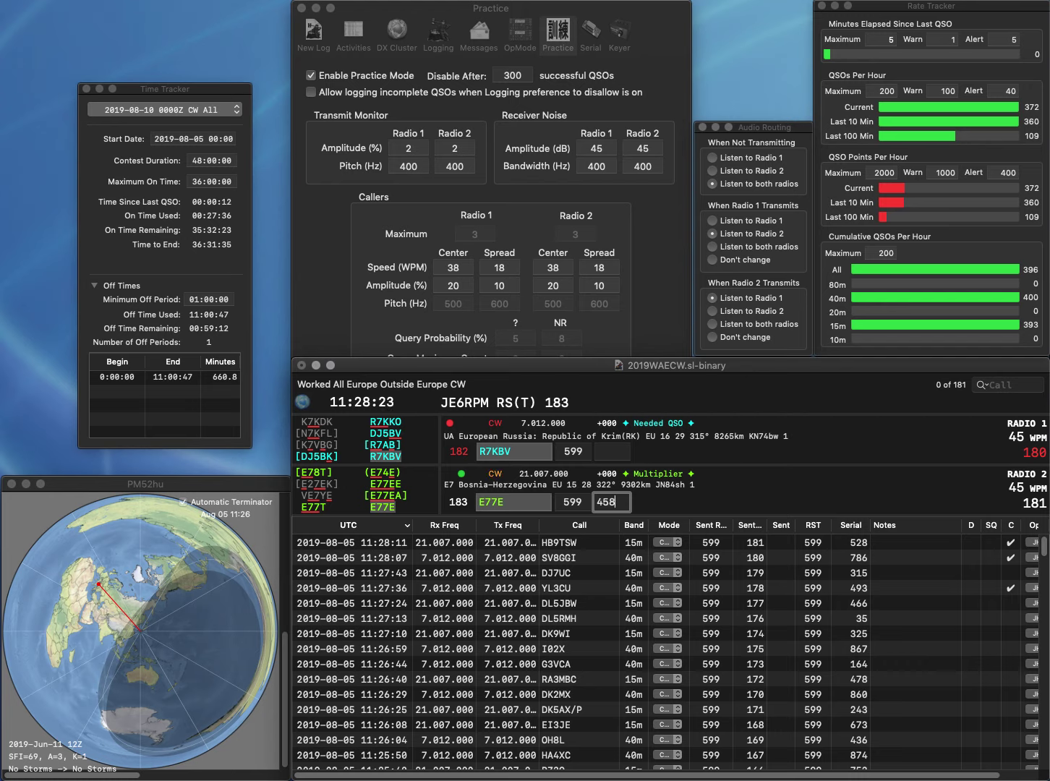
key(Return)
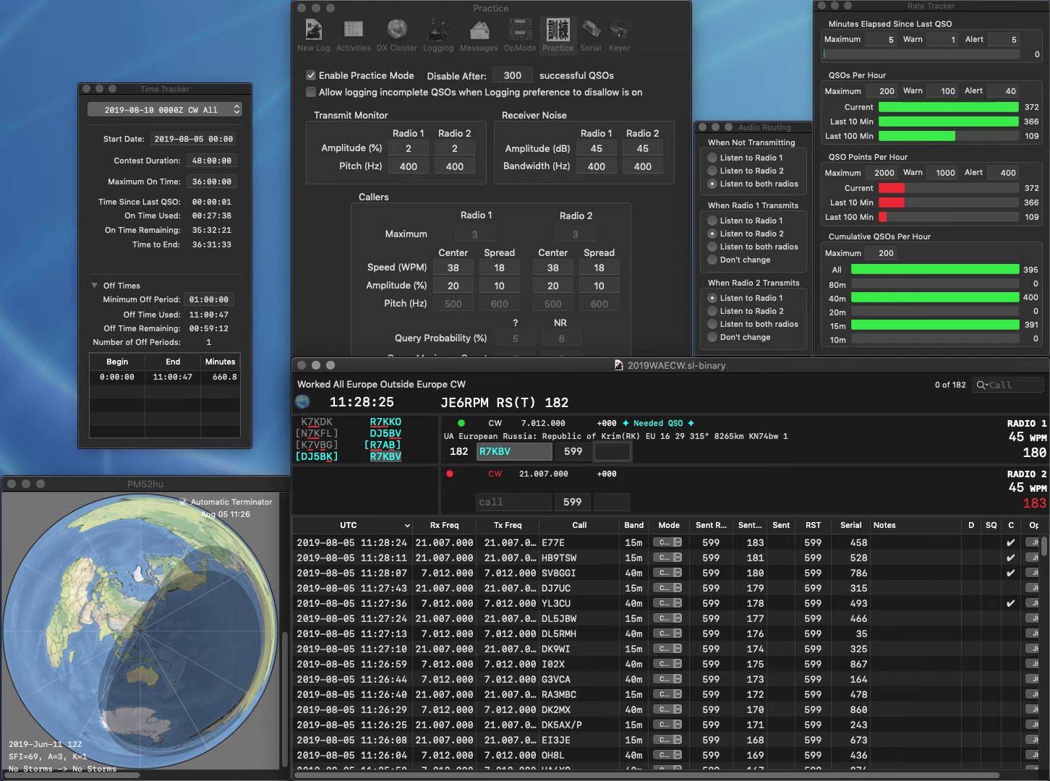
text(42)
key(Return)
text(R)
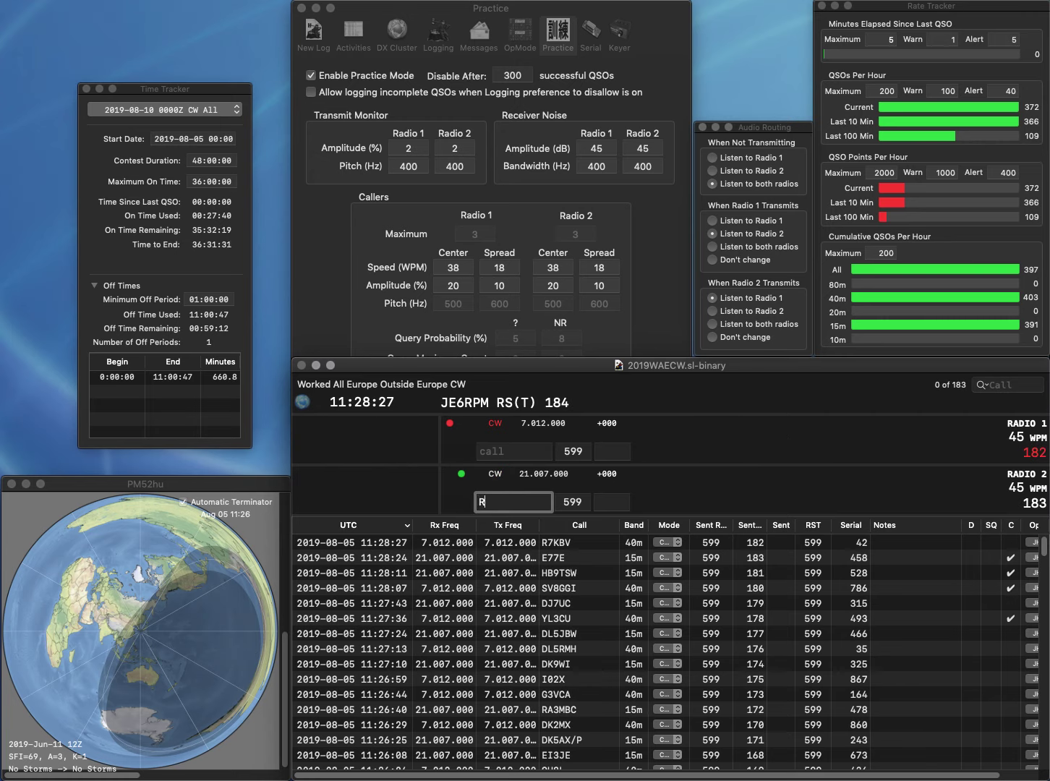
text(J3F)
key(Return)
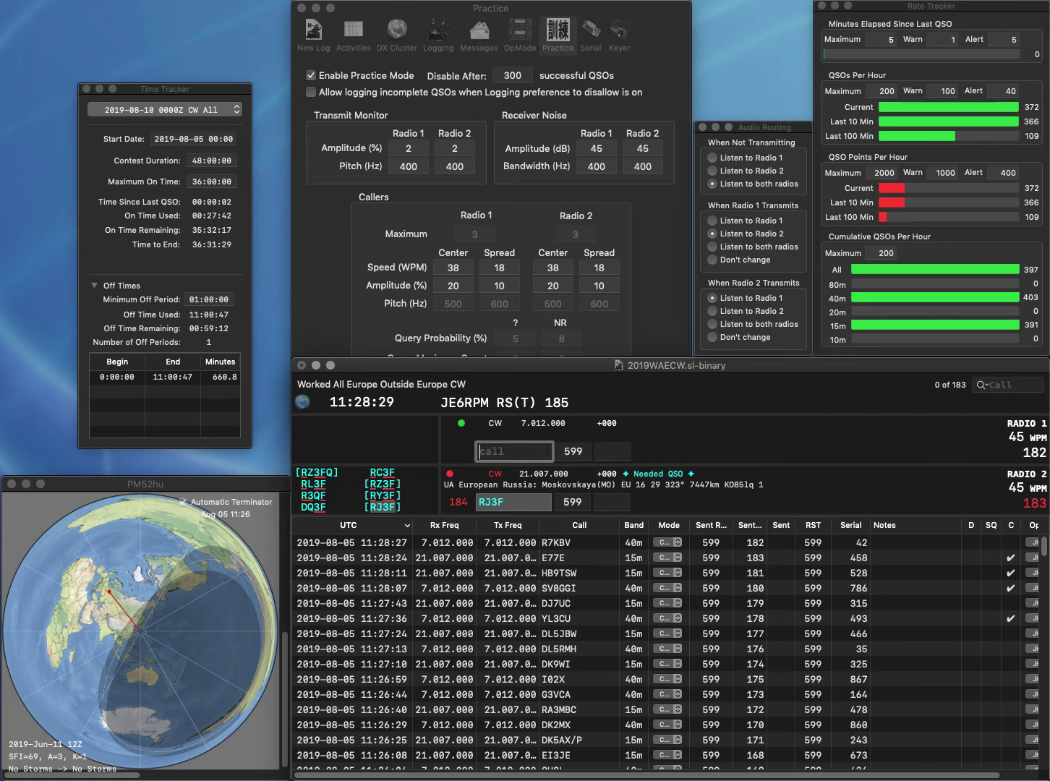
text(HB)
text(9CC)
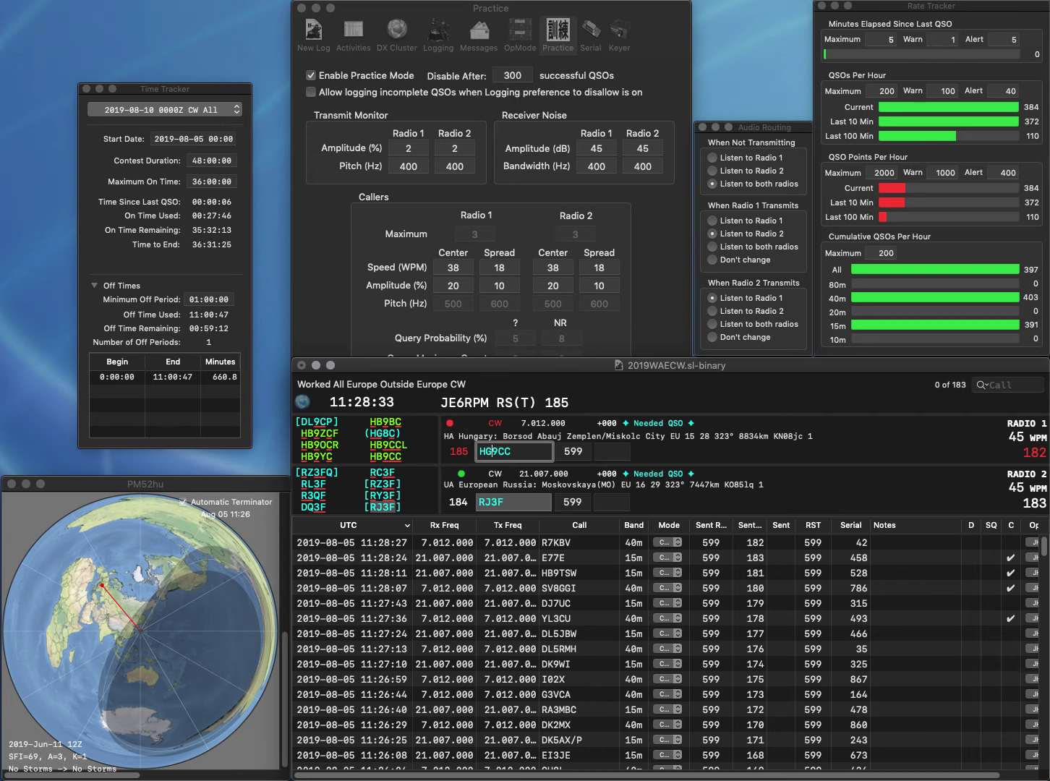
key(Return)
text(86)
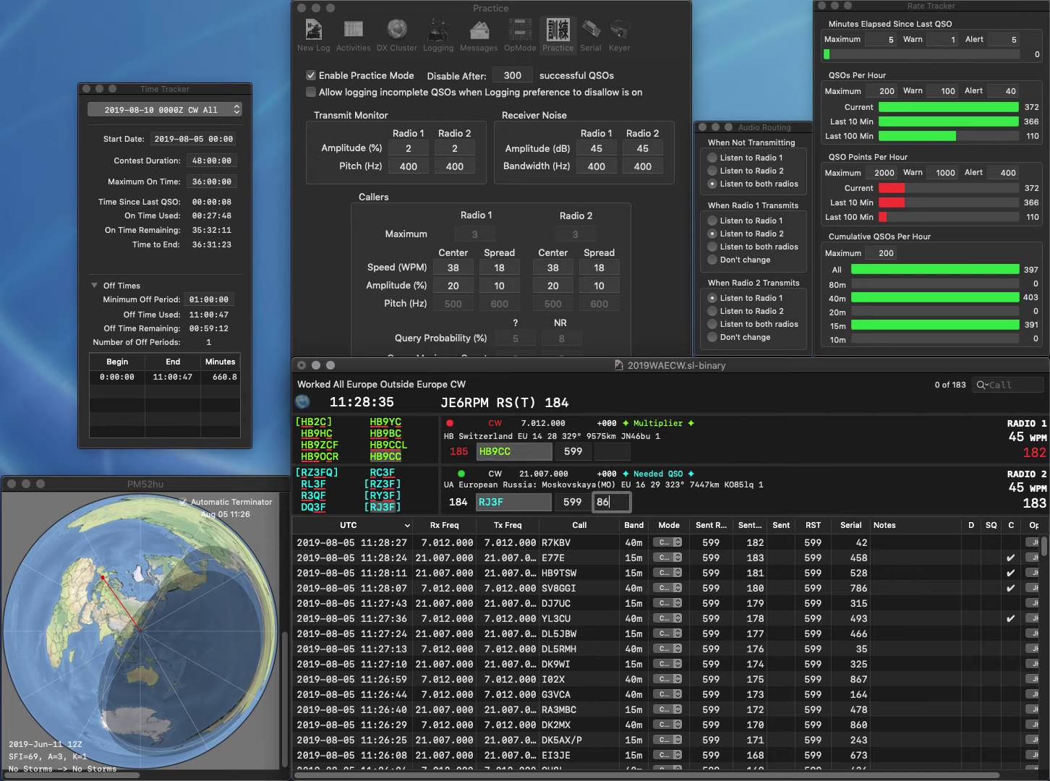
text(0)
key(Return)
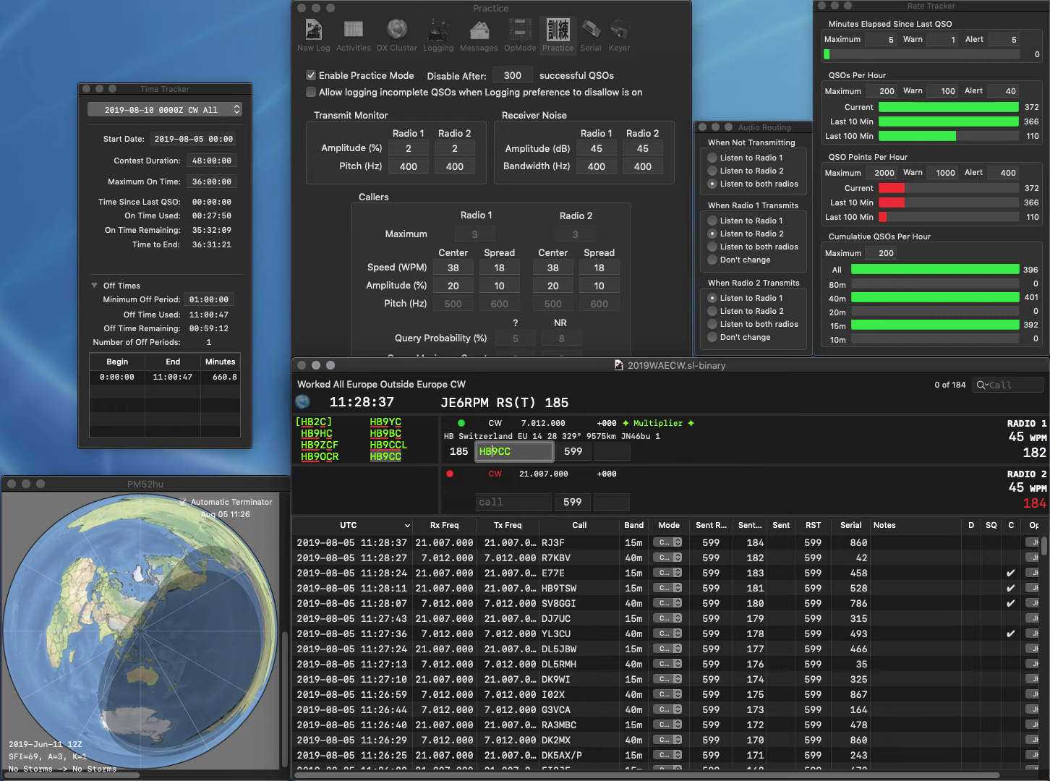
key(Return)
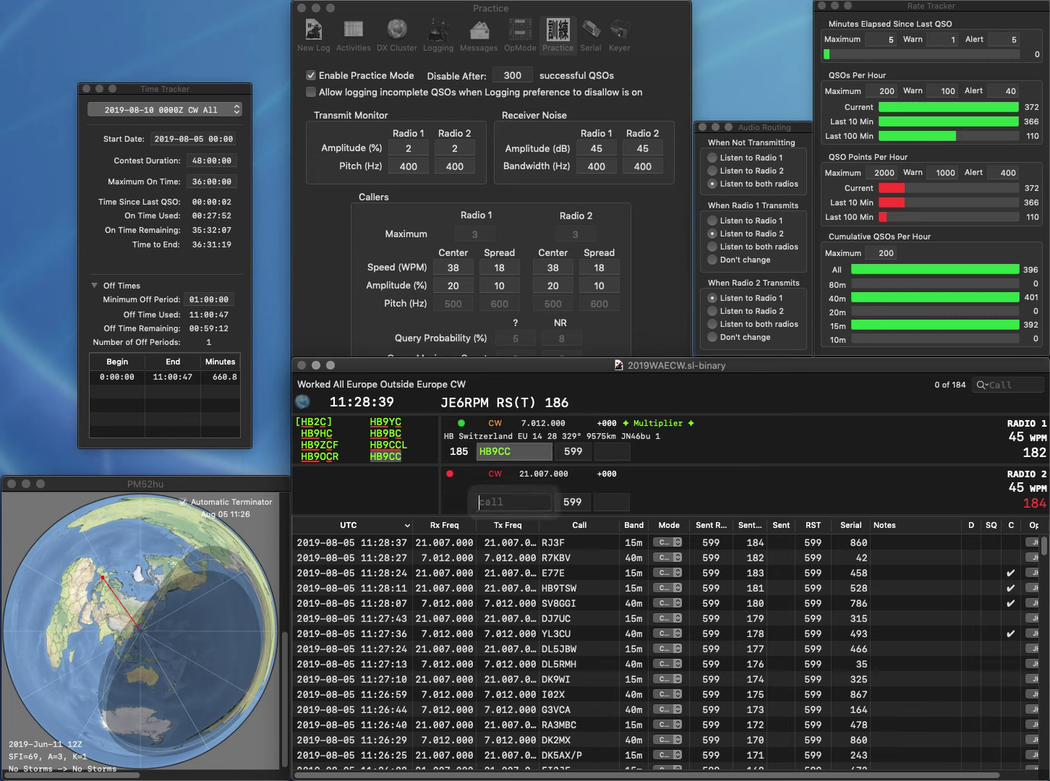
text(OE5)
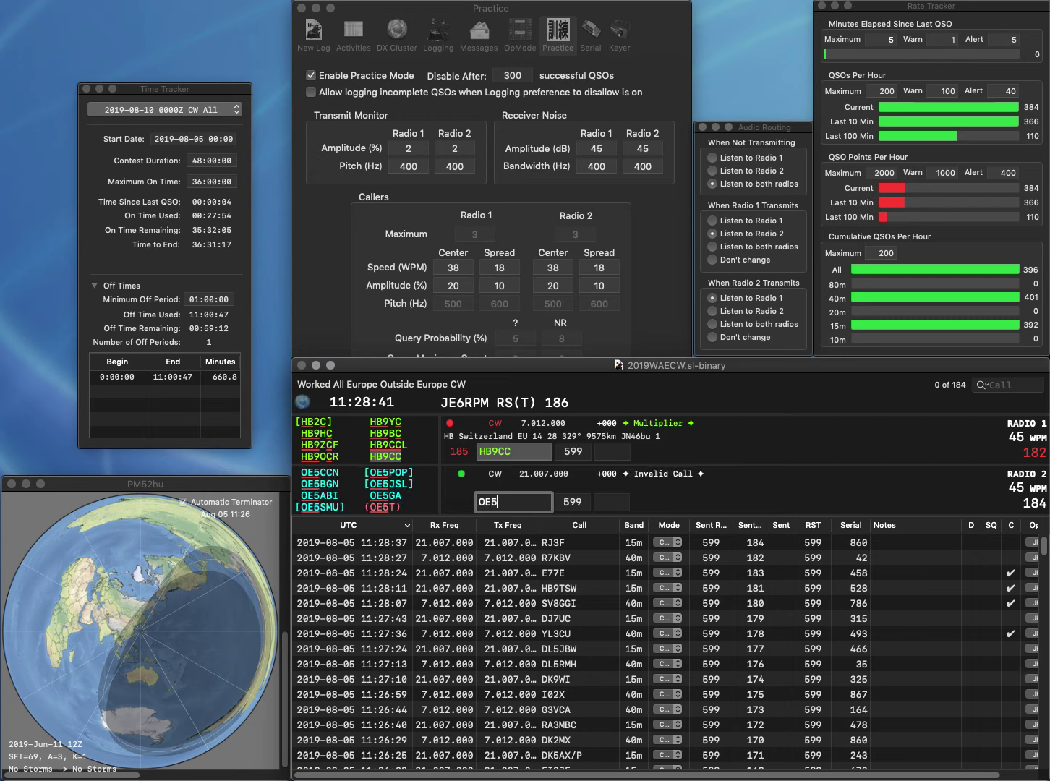
text(UAL)
key(Return)
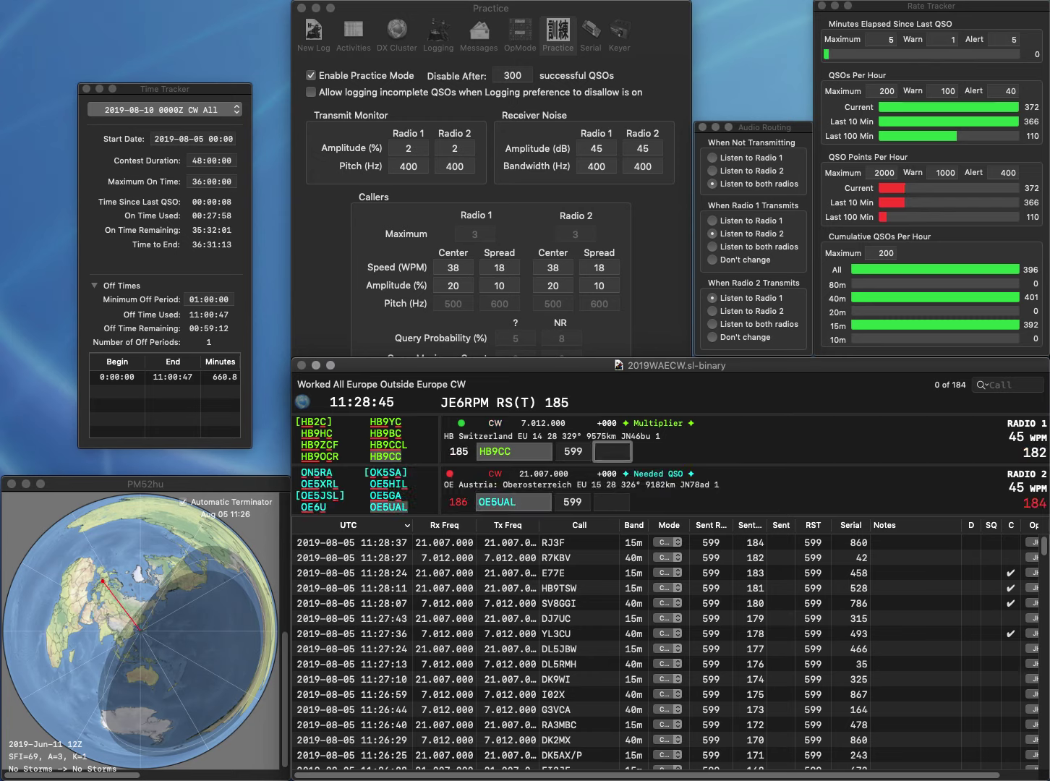
text(663)
key(Return)
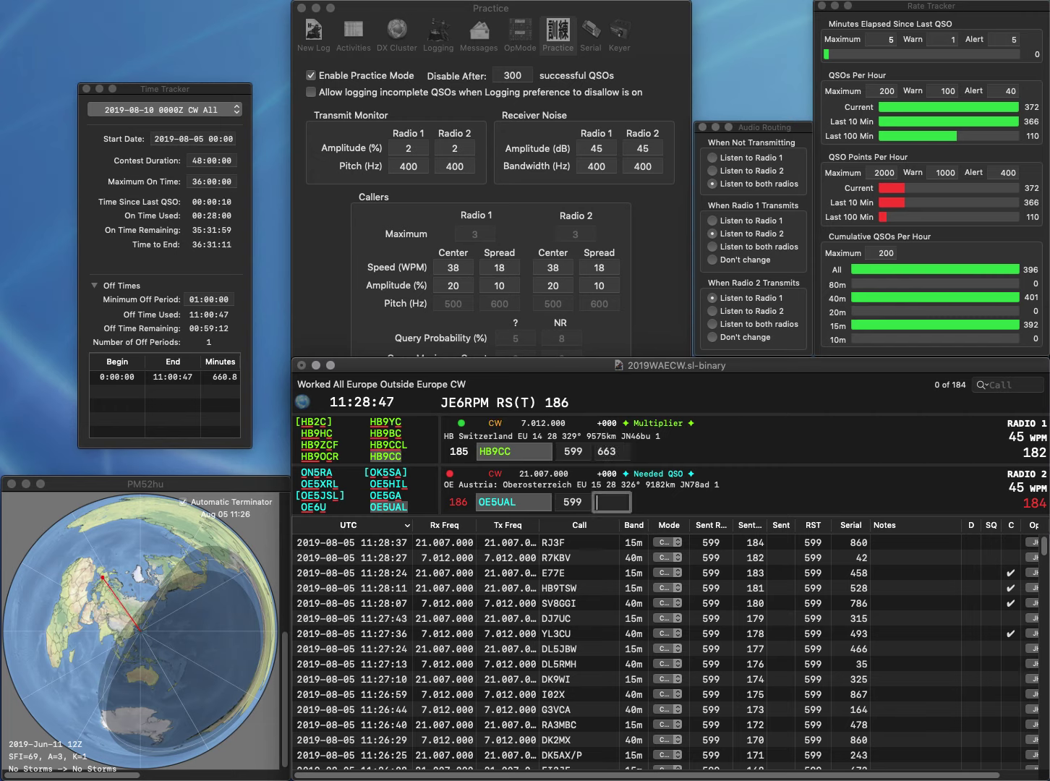
text(17)
key(Return)
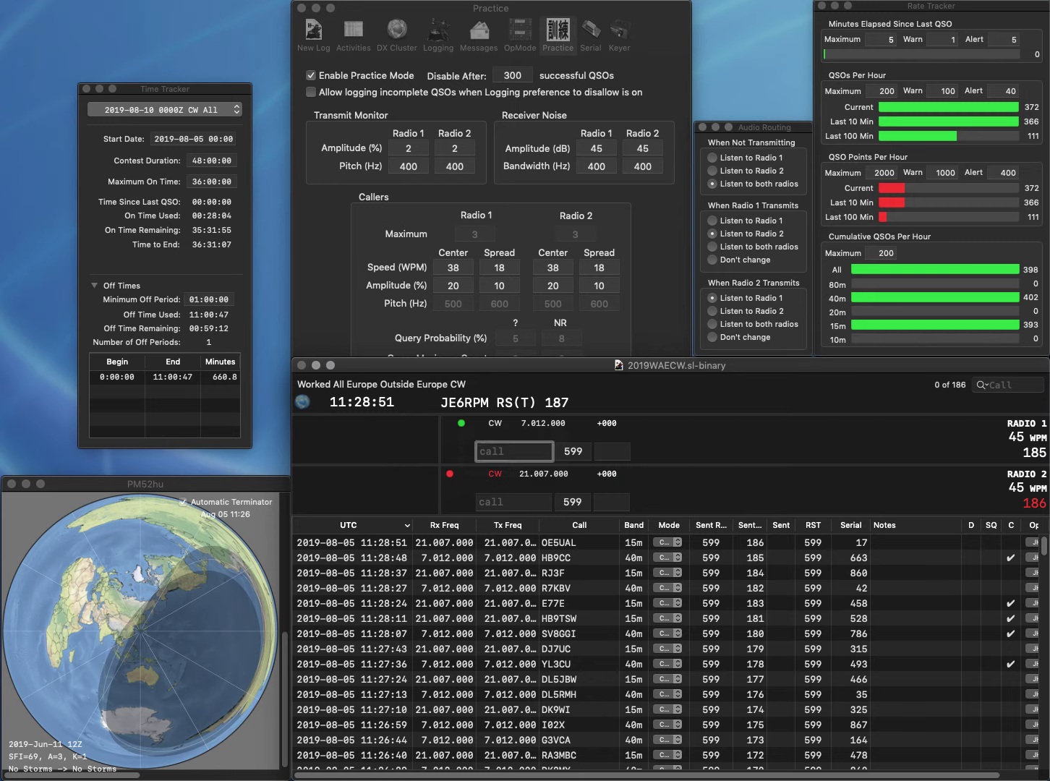
Enter and send the call OL100RCS on Radio 1
text(OL10)
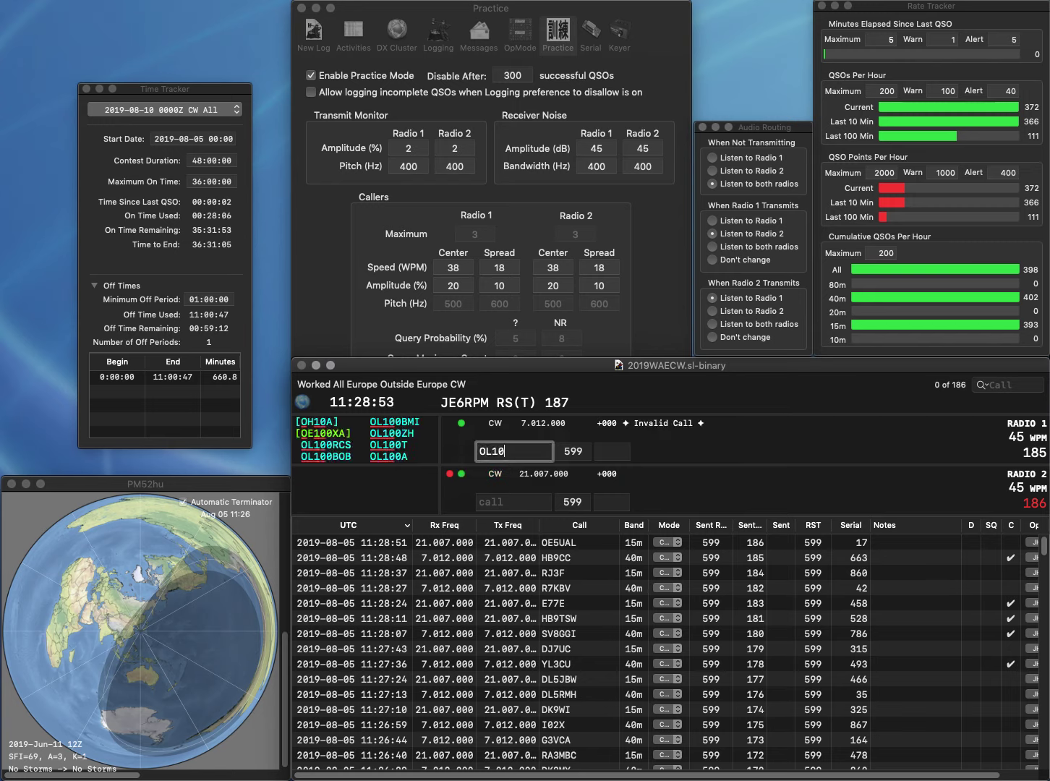
text(0RCH)
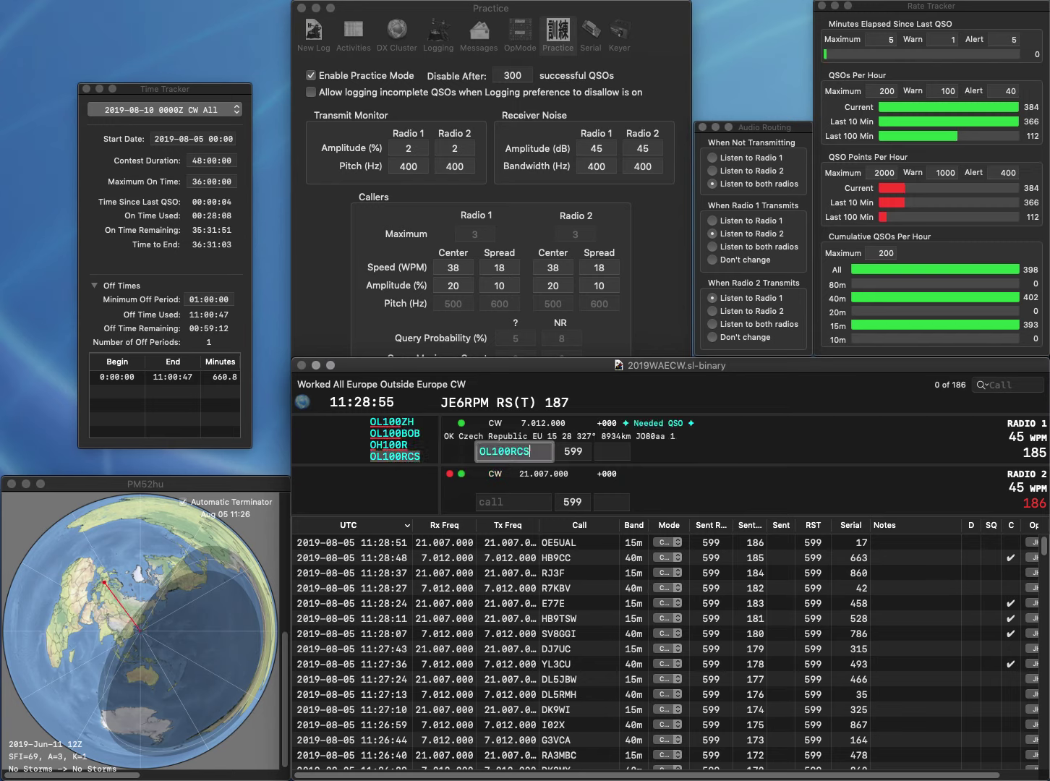
key(BackSpace)
text(S)
key(Return)
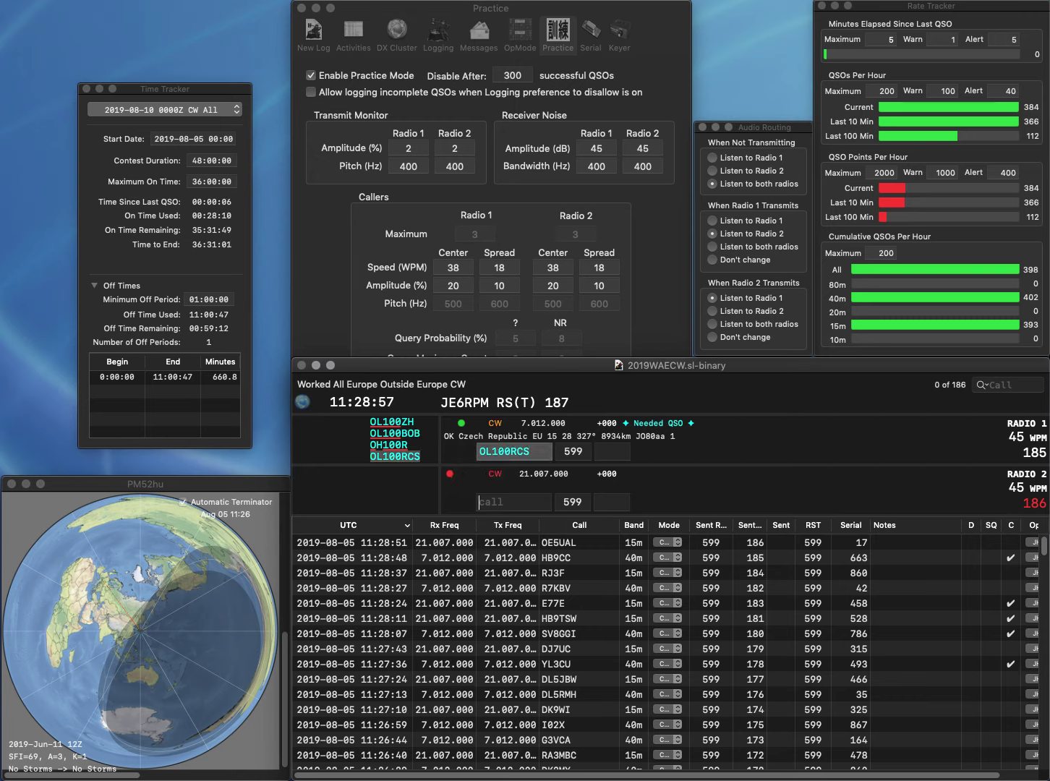
text(ED1MK)
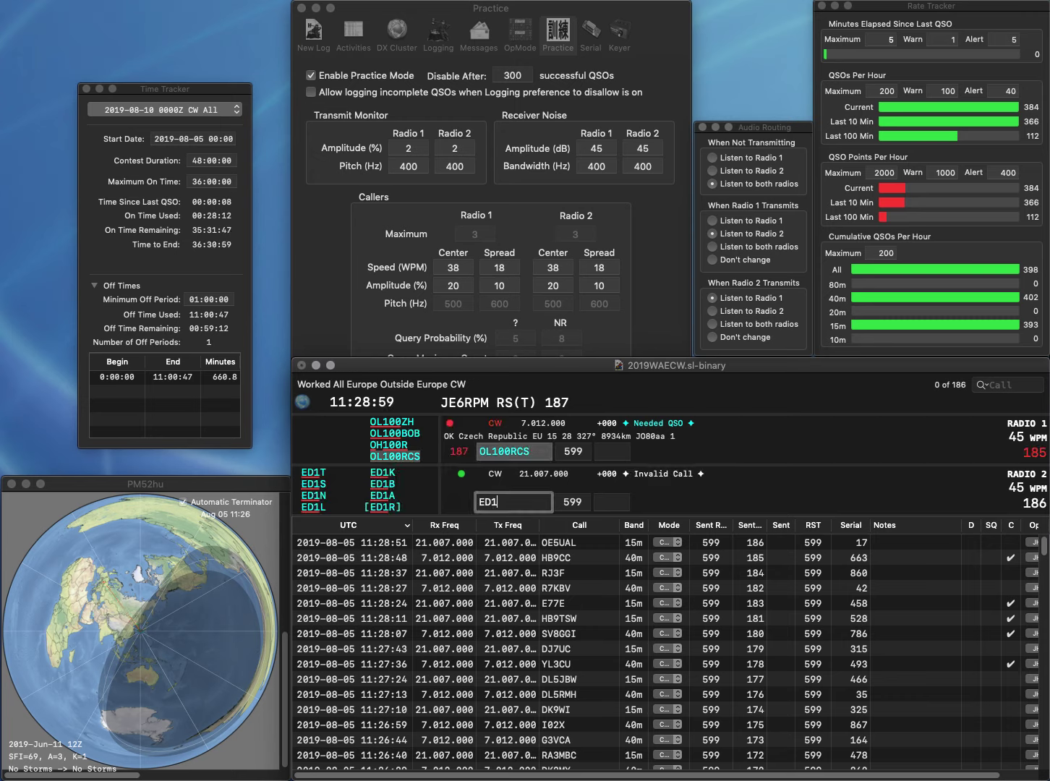
key(Tab)
key(Tab)
key(Tab)
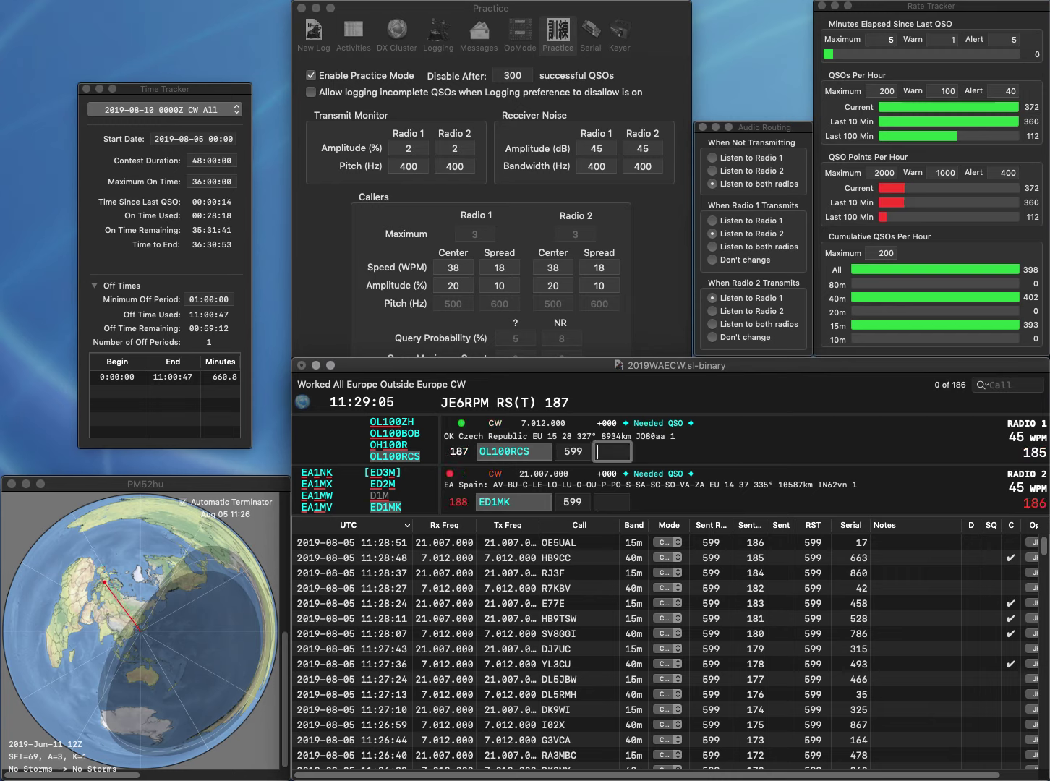
text(354)
key(Return)
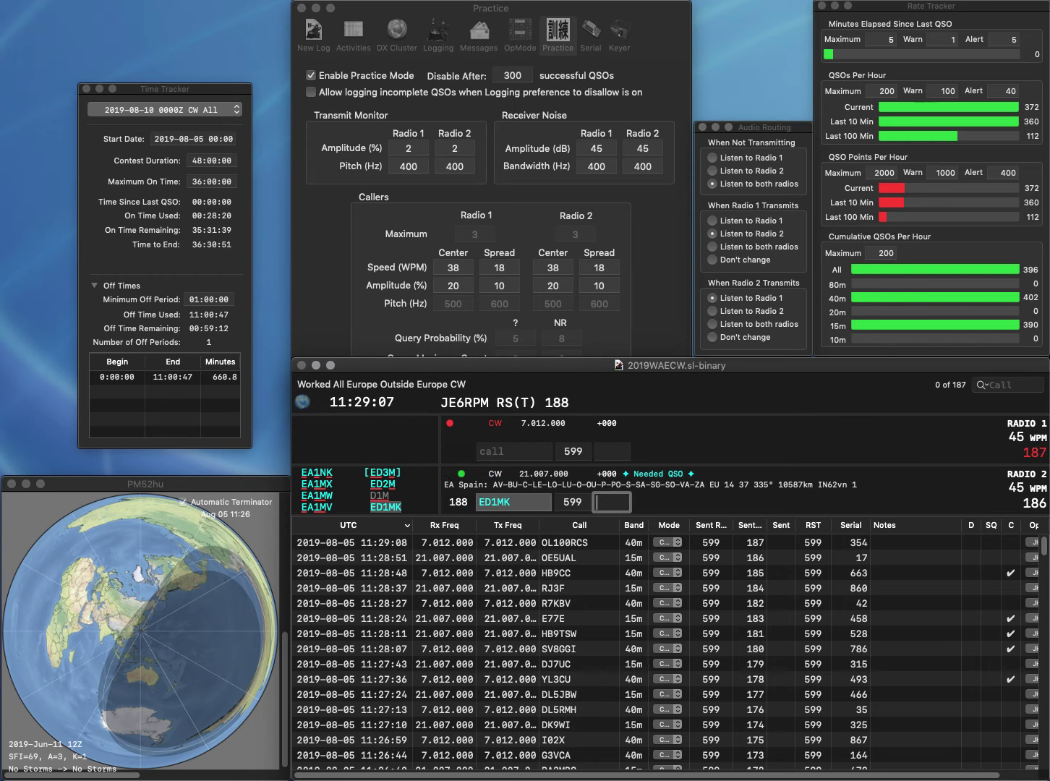
text(331)
key(Return)
text(PA)
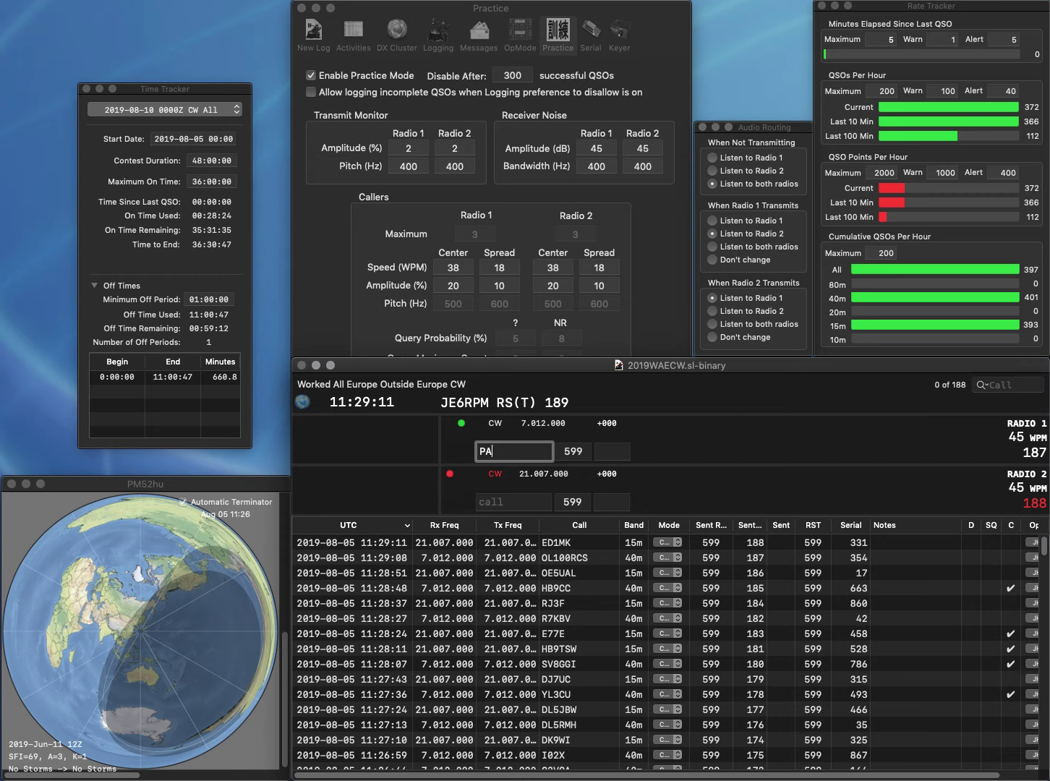
text(0AWH)
key(Return)
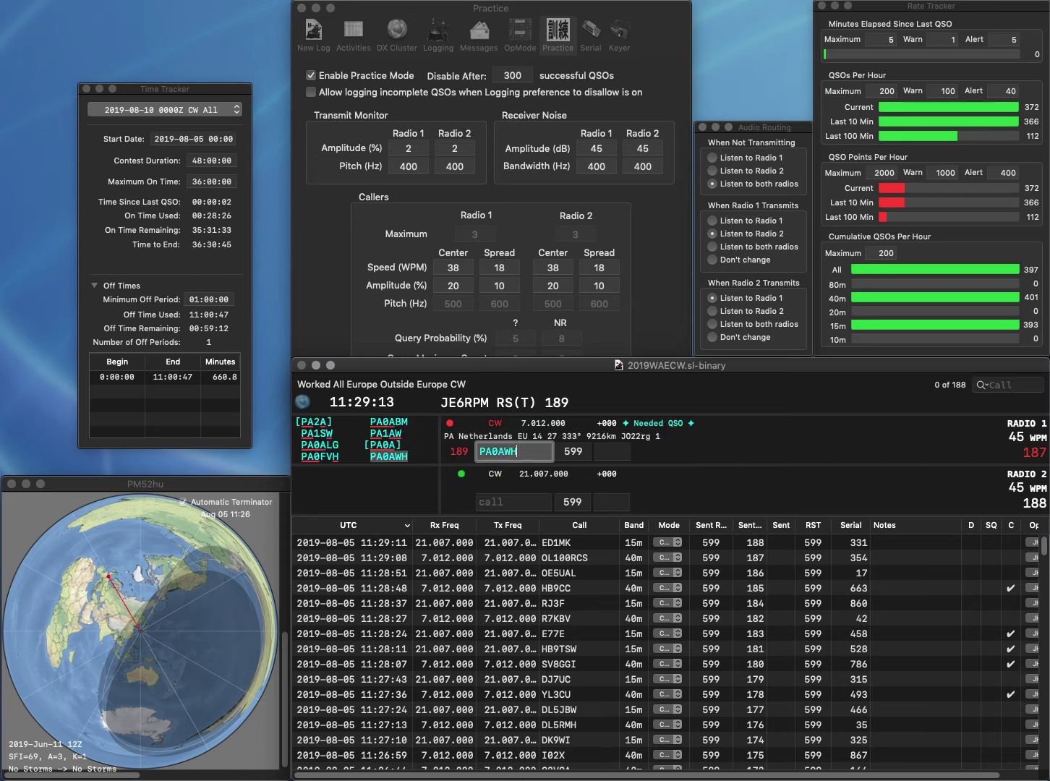
text(IZ3)
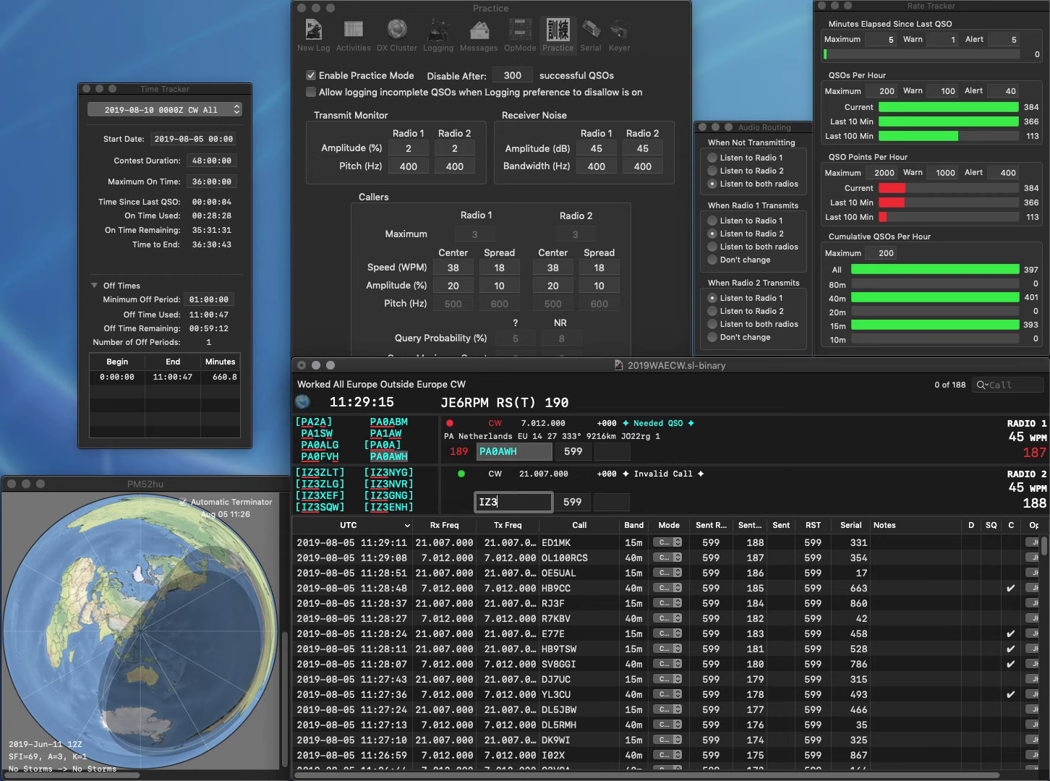
text(XEF)
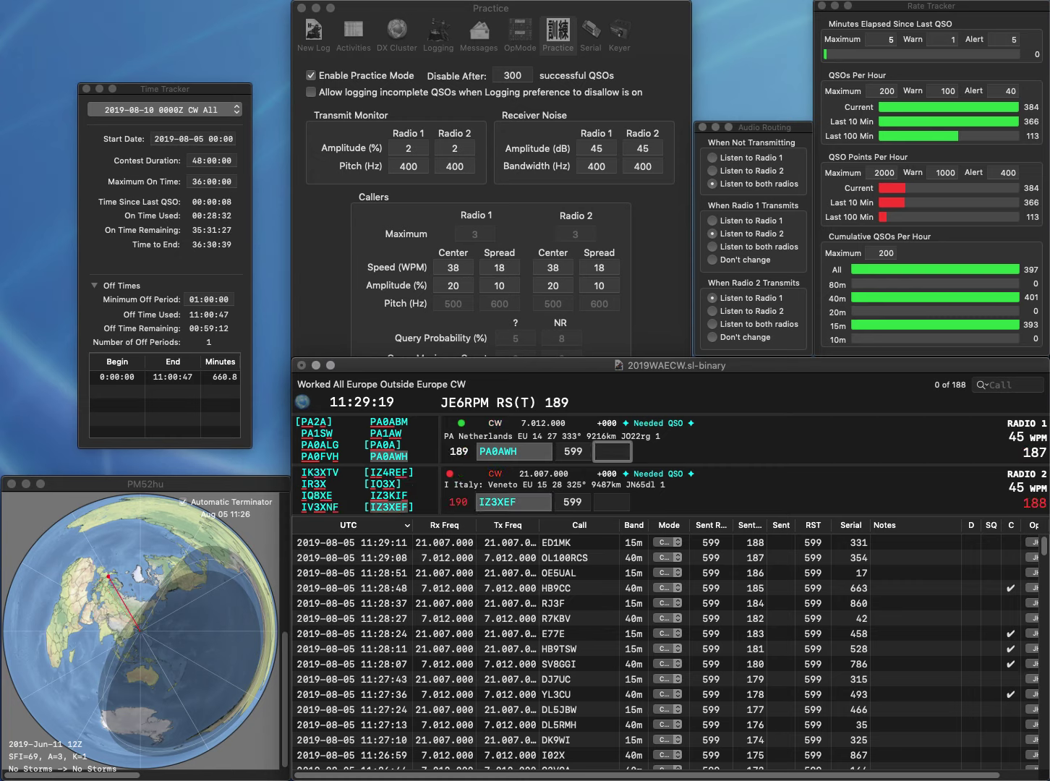
text(182)
key(Return)
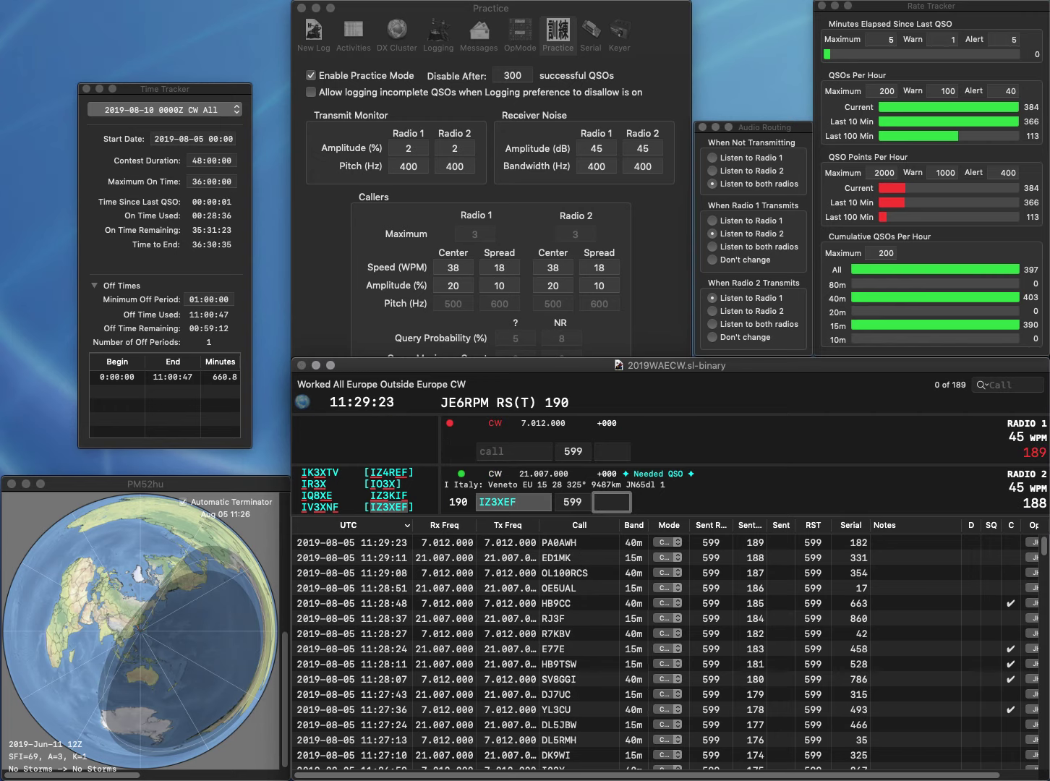
text(444)
key(Return)
Send the partial call 8W on Radio 1, and enter and send the call SY1BFI on Radio 2
text(8W)
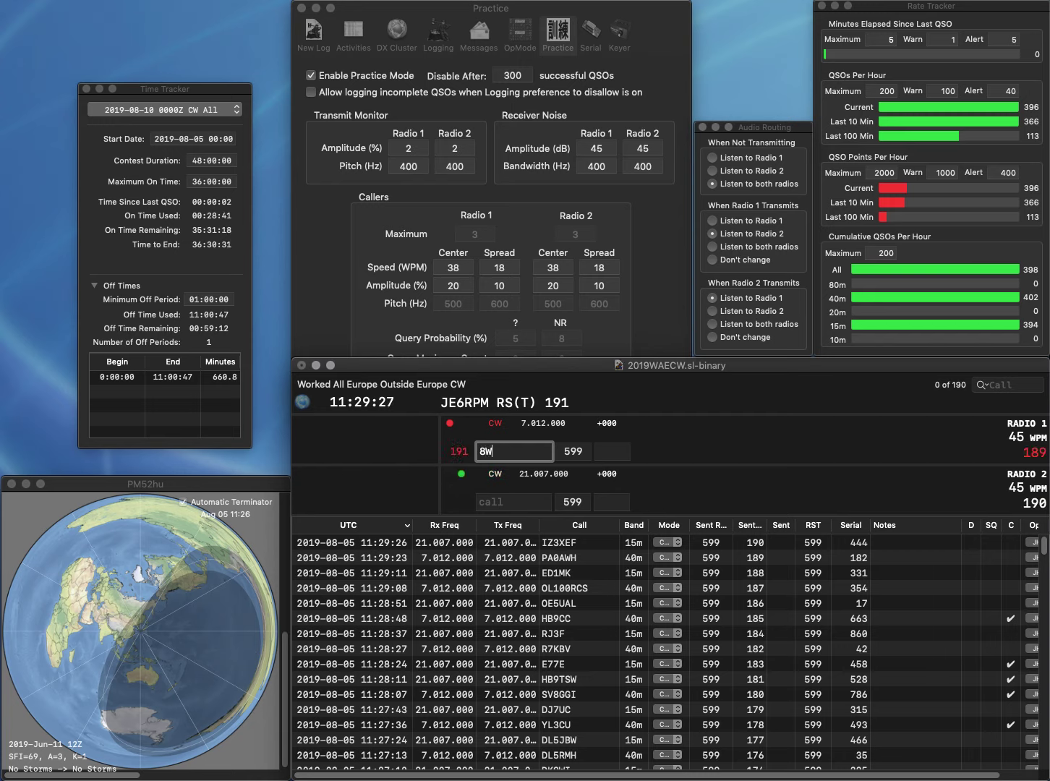
key(Return)
text(SY1BFI)
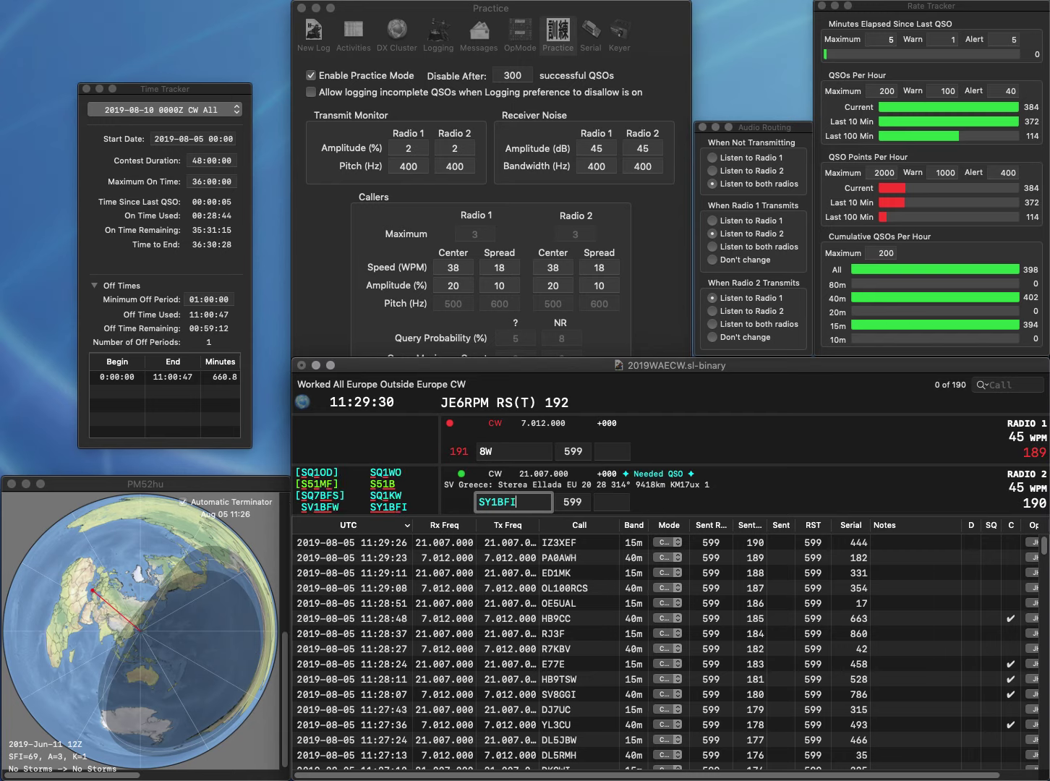
key(super+a)
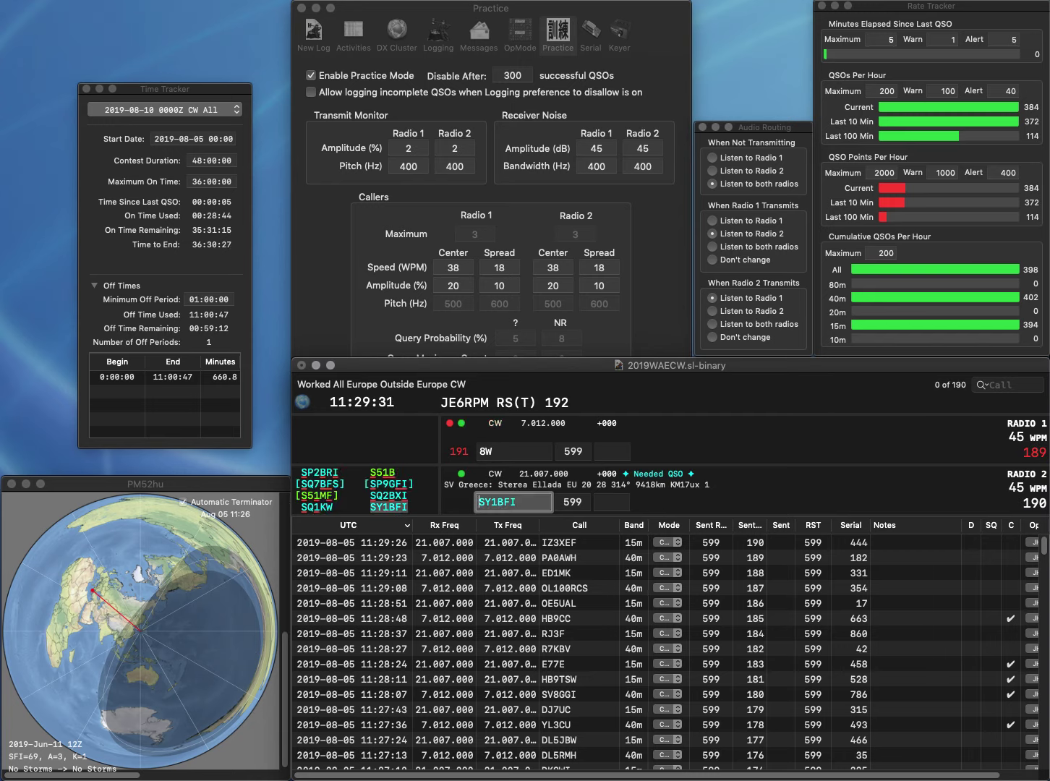
key(Left)
key(Delete)
text(S)
key(Return)
Complete the partial call on Radio 1 as S58W and send its exchange
text(8W)
key(Left)
key(Left)
text(S5)
key(Return)
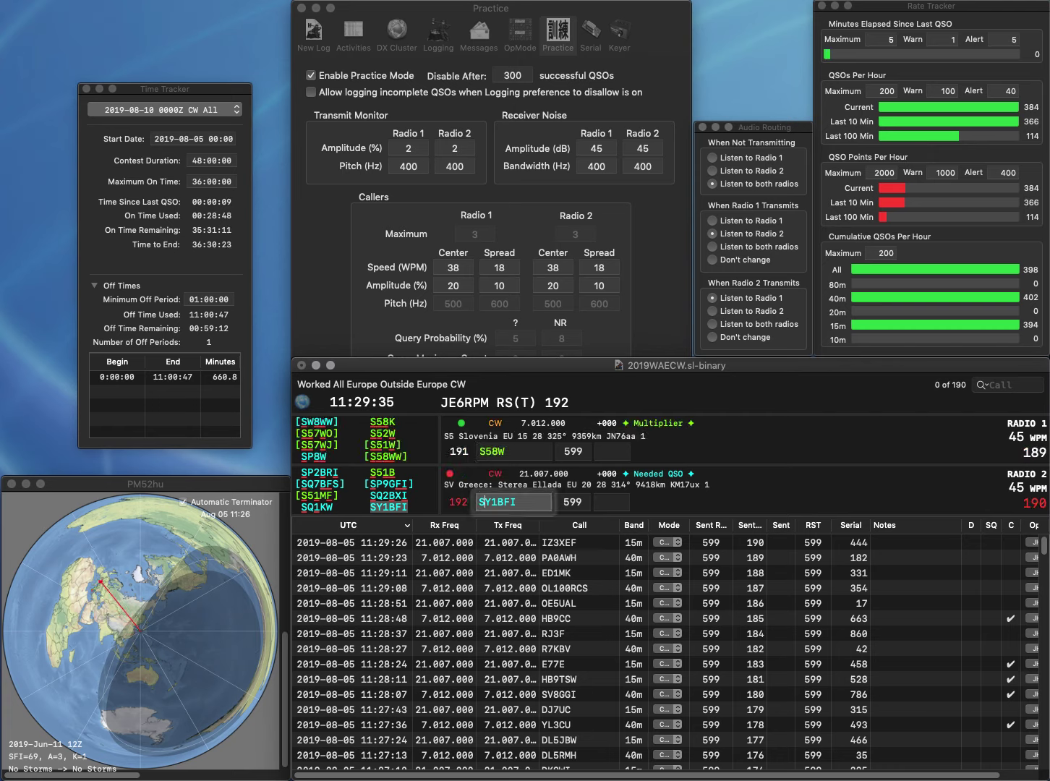
key(Return)
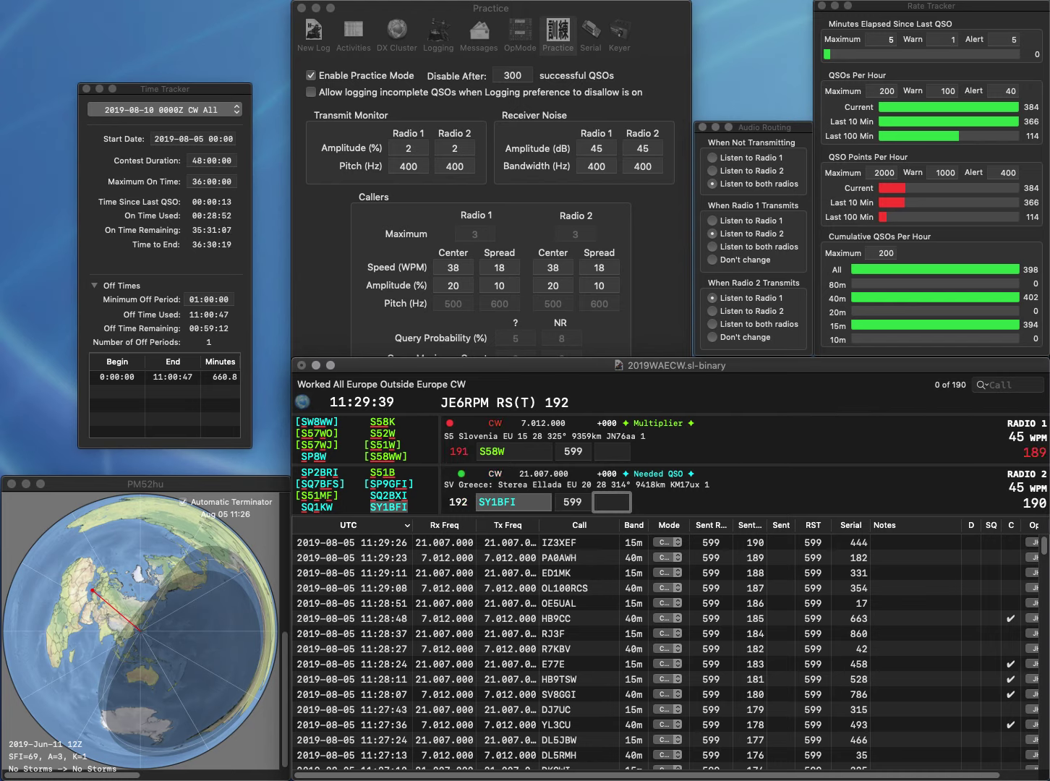
text(747)
key(Return)
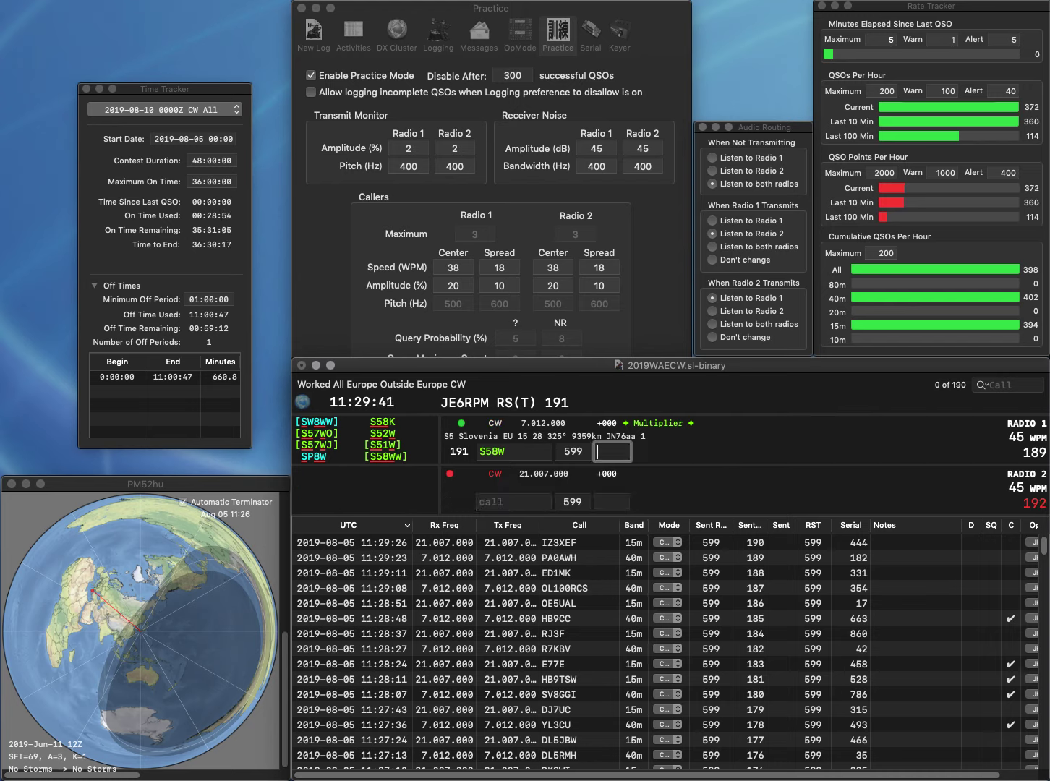
text(0)
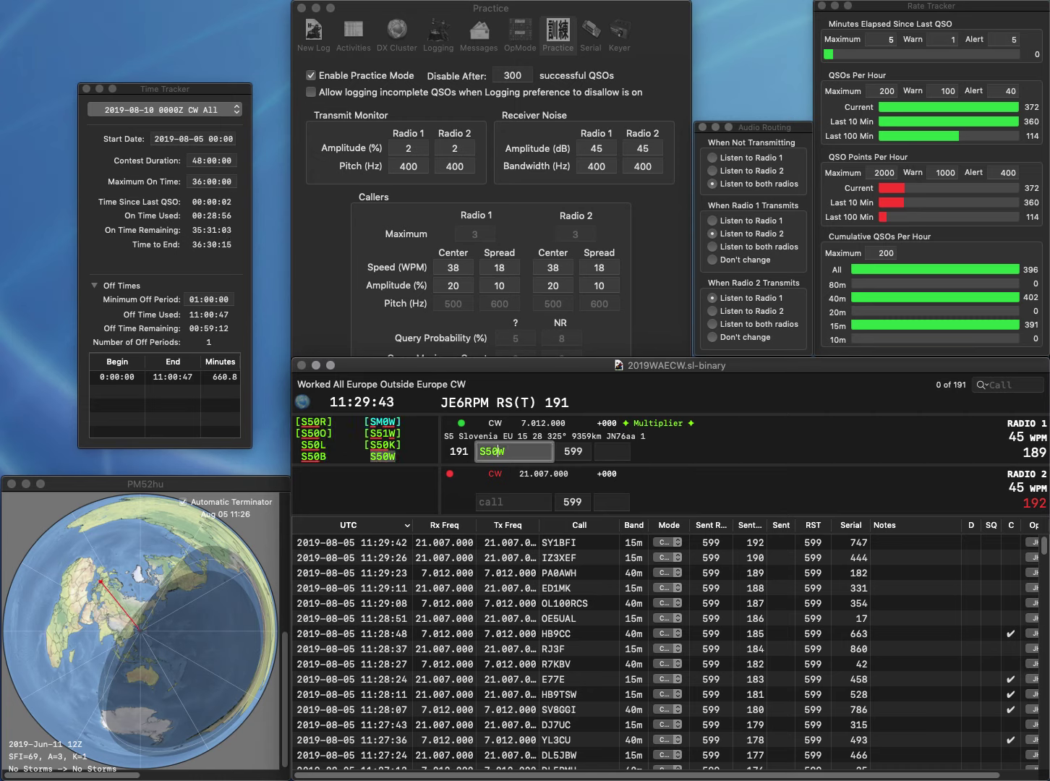
key(Return)
text(SV1JGX)
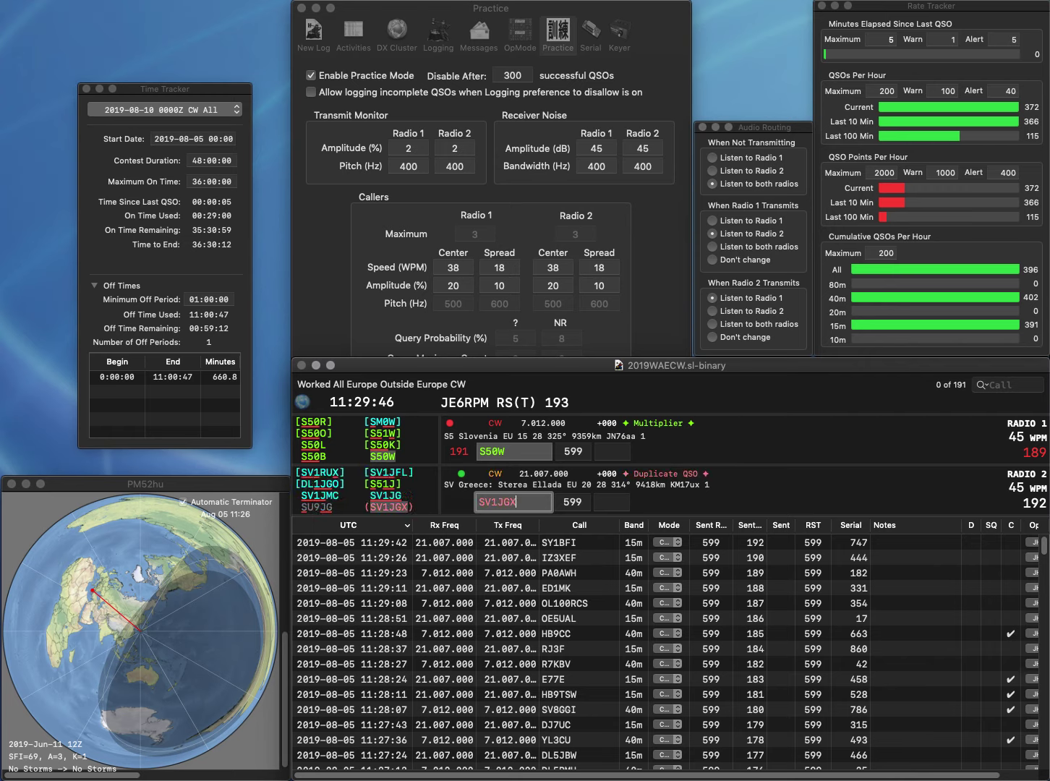
key(Return)
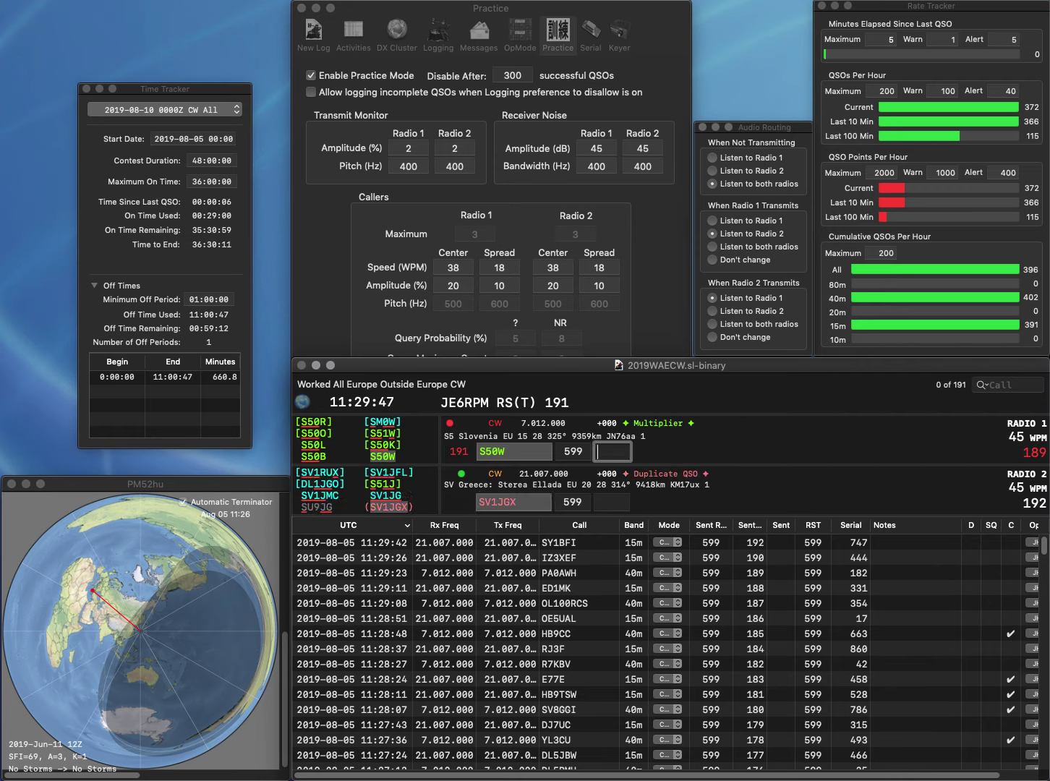
text(597)
key(Return)
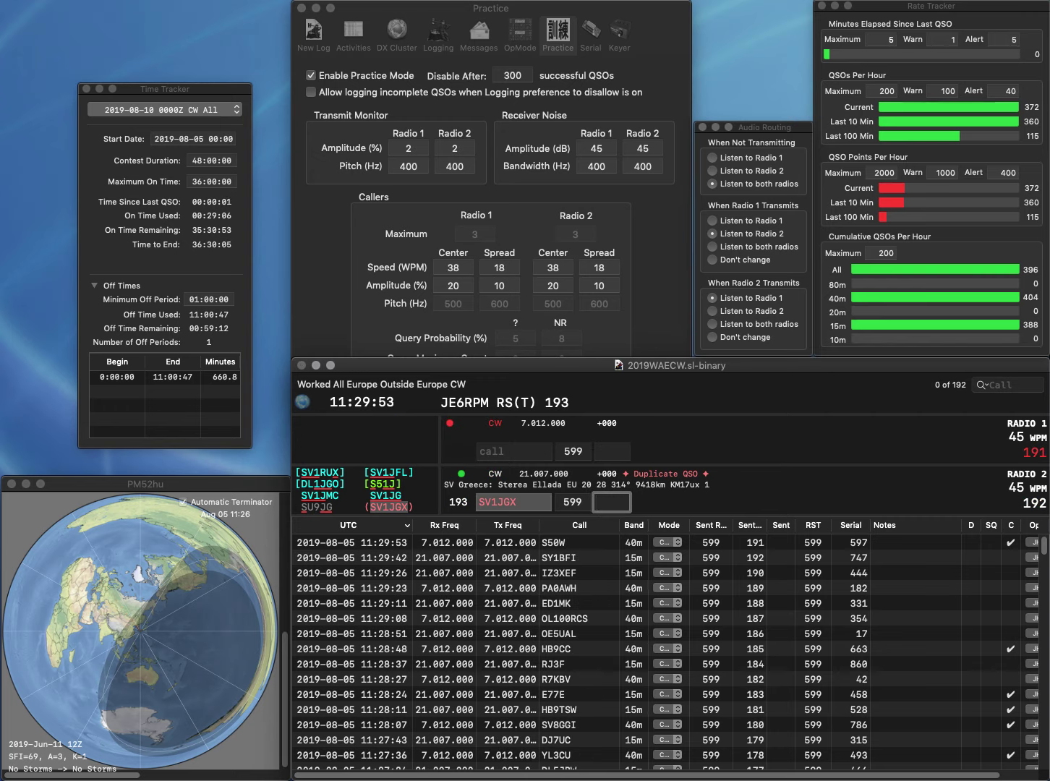
text(804)
key(Return)
text(7A)
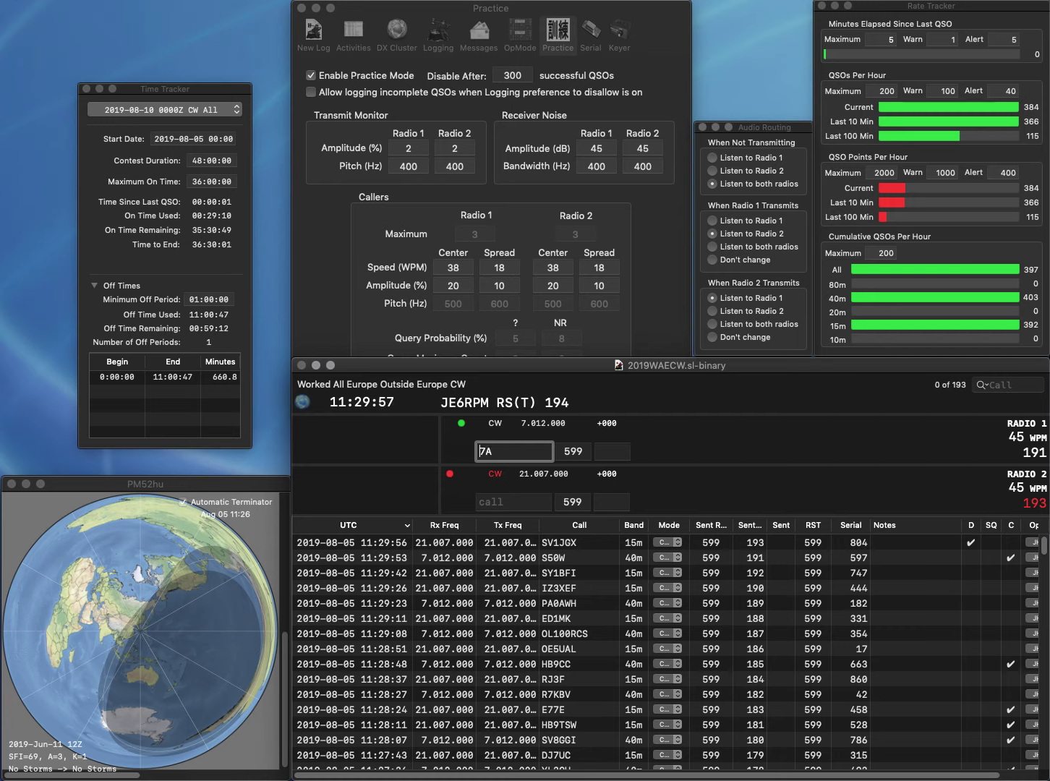
text(PH)
key(Return)
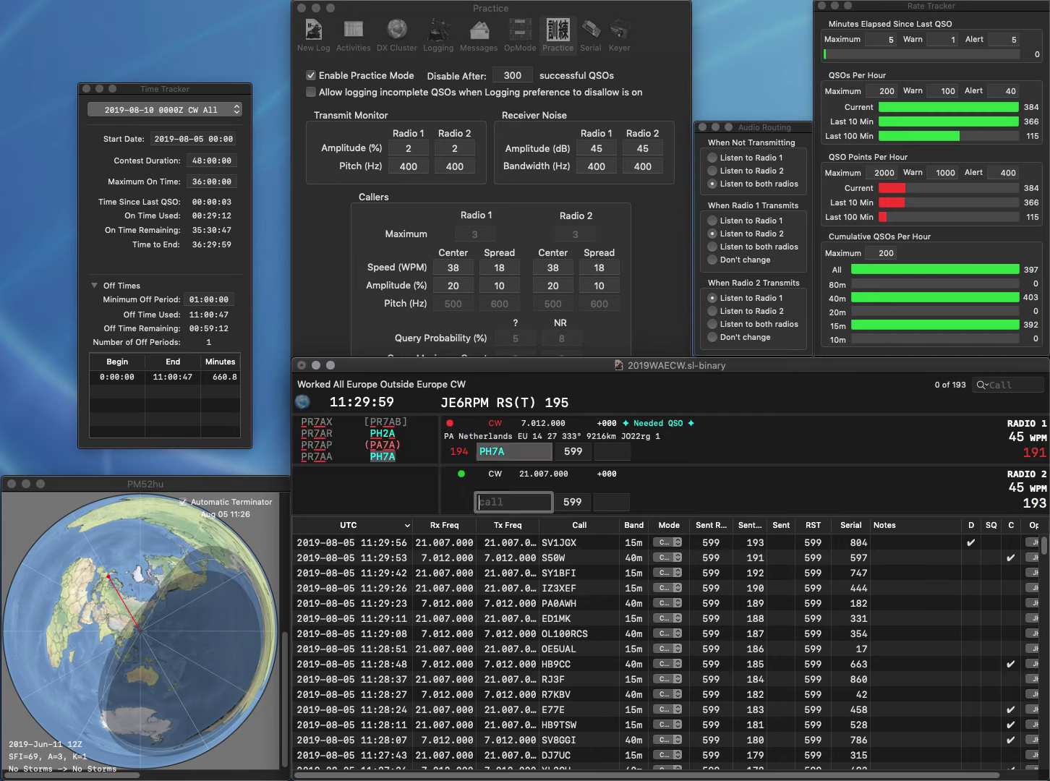
text(75RK)
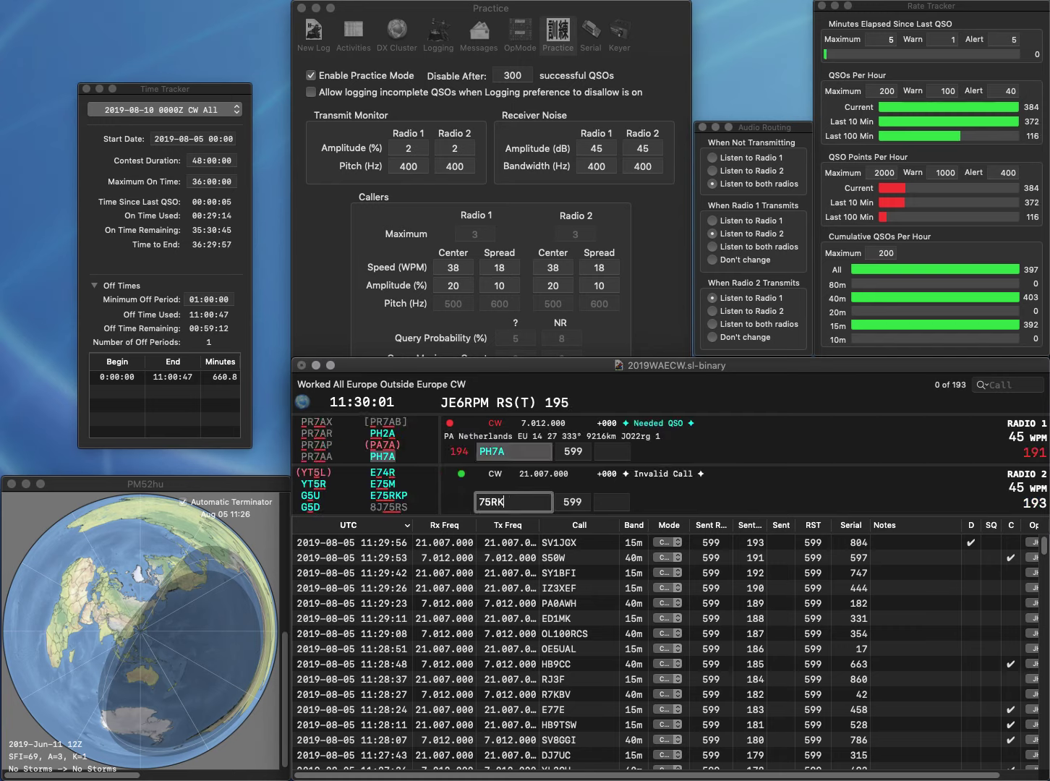
text(PE)
key(Return)
key(space)
text(759)
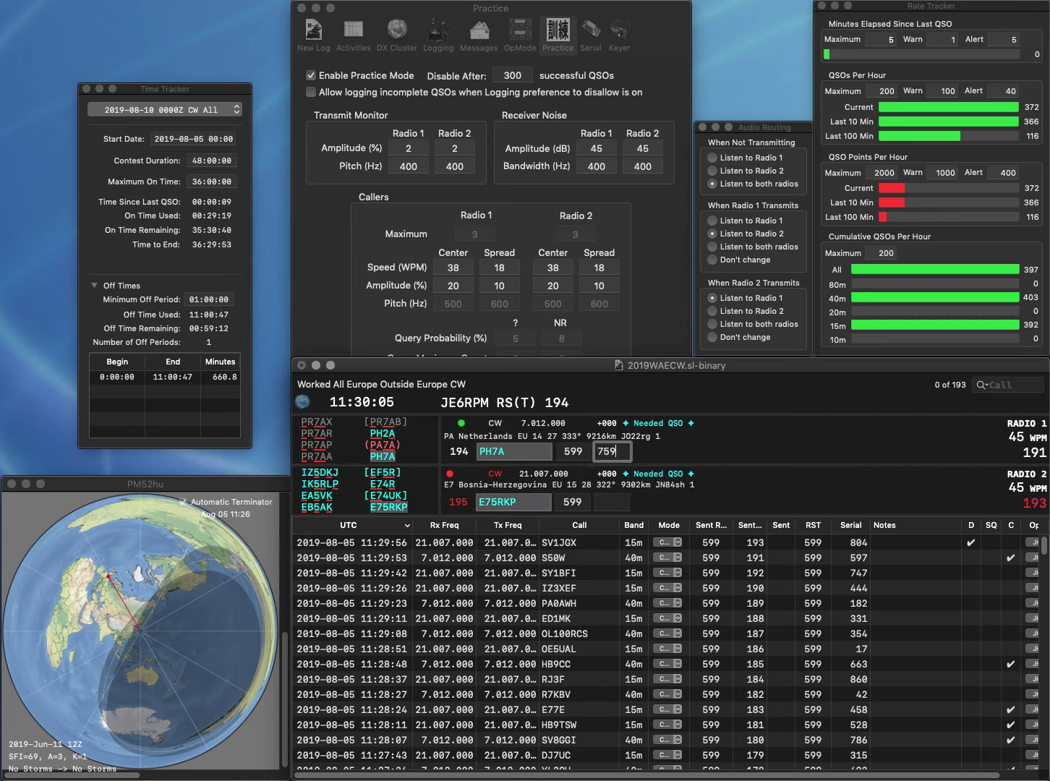
key(Return)
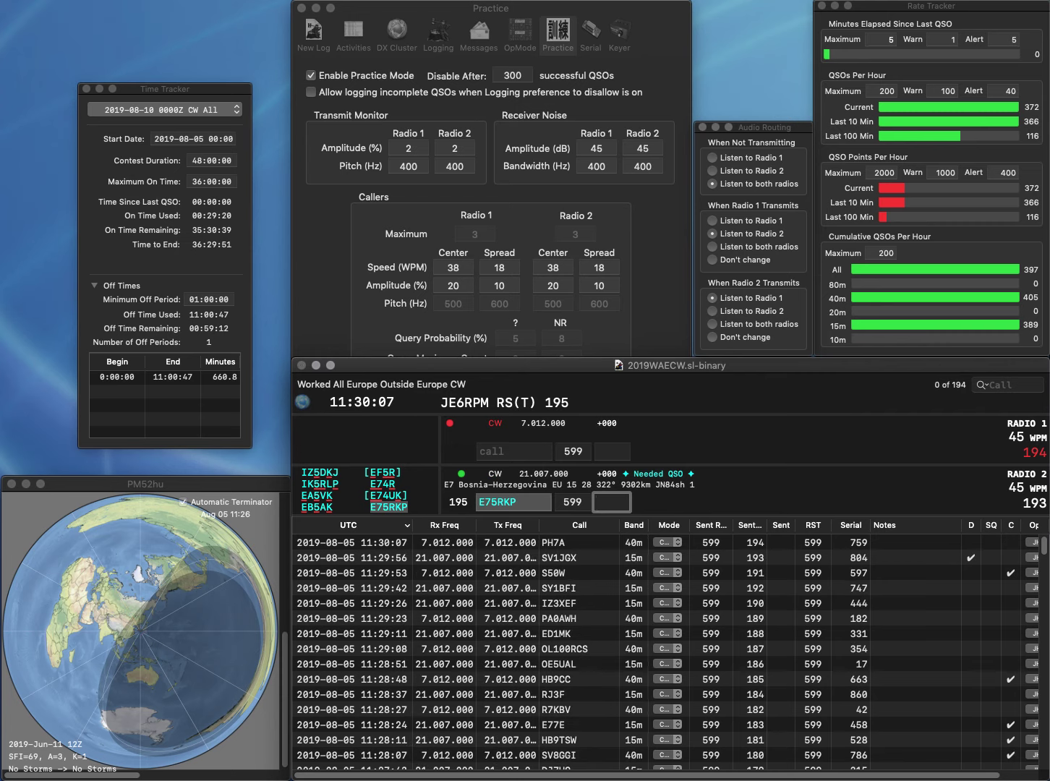
text(726)
key(Return)
Enter and send the call II8T on Radio 1 and the call F5PNI on Radio 2
text(II8)
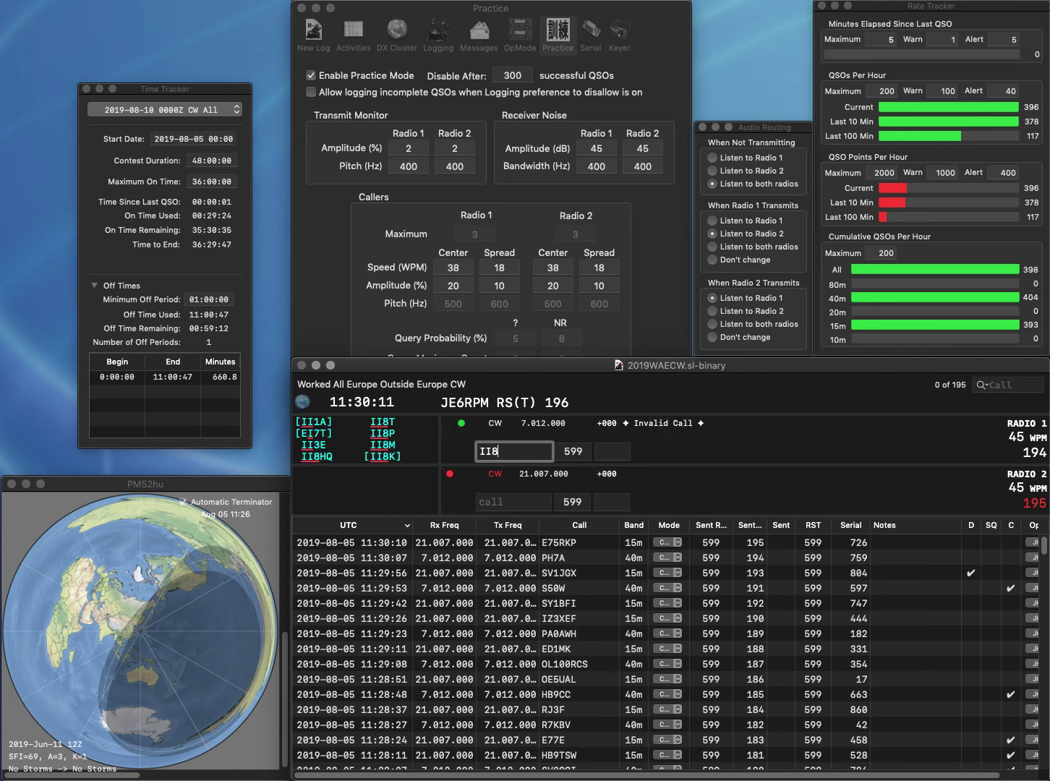
text(T)
key(Return)
text(F5)
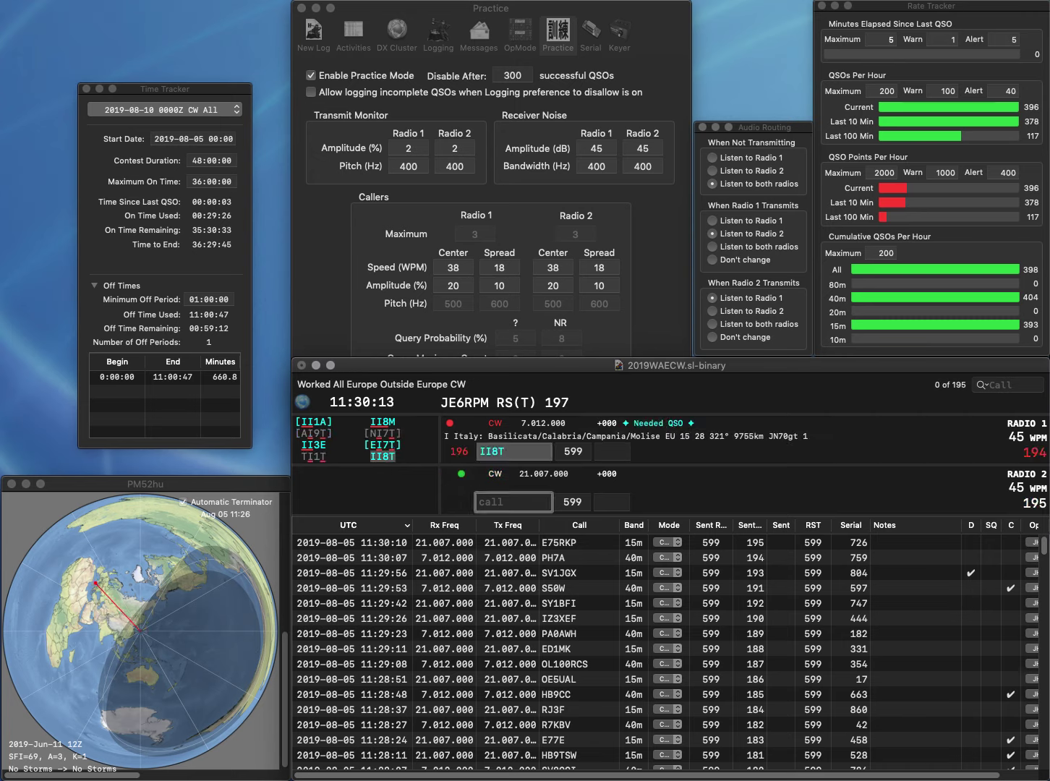
text(PNI)
key(Return)
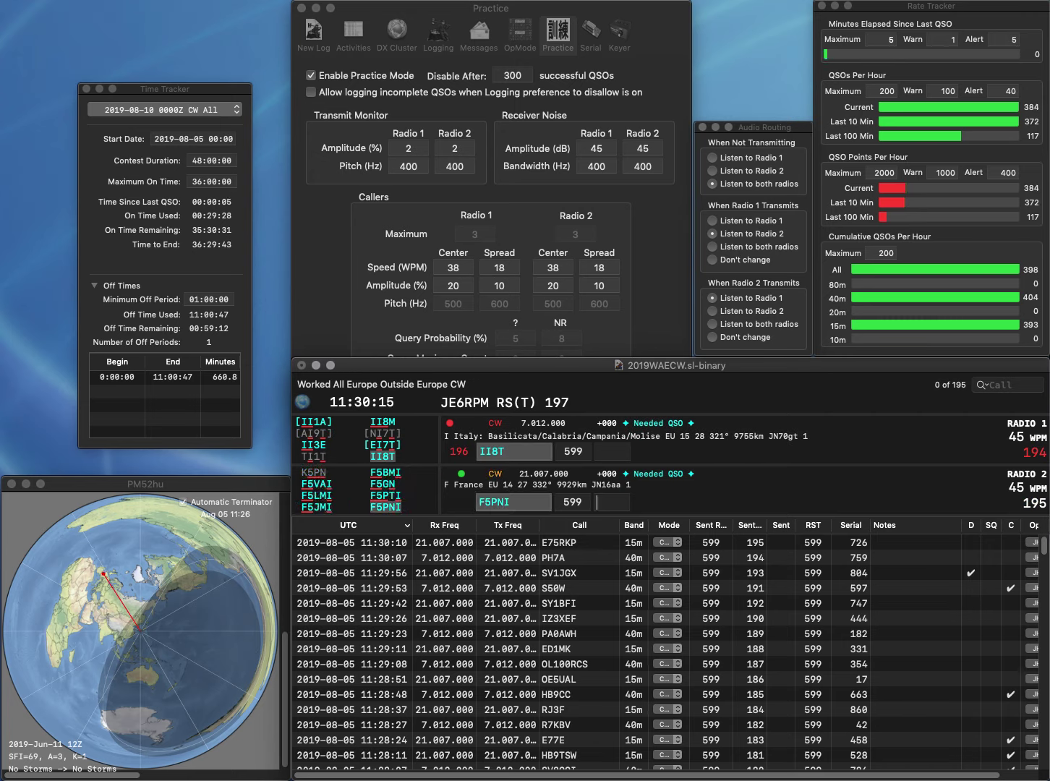
key(space)
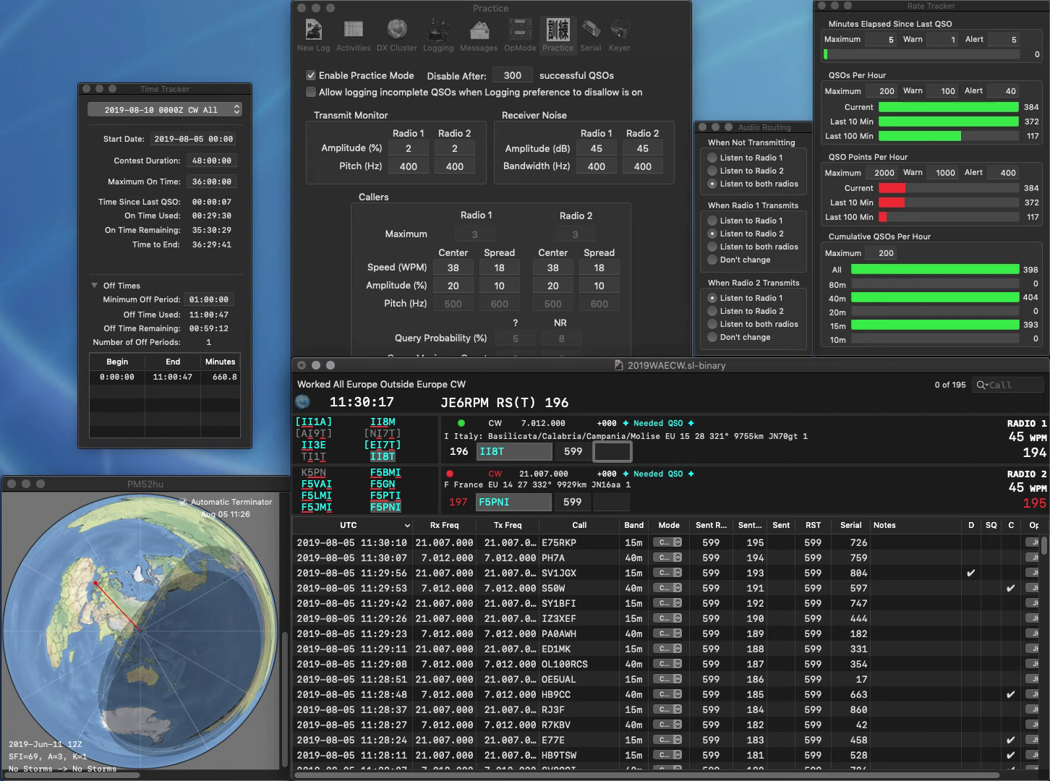
text(71)
key(Return)
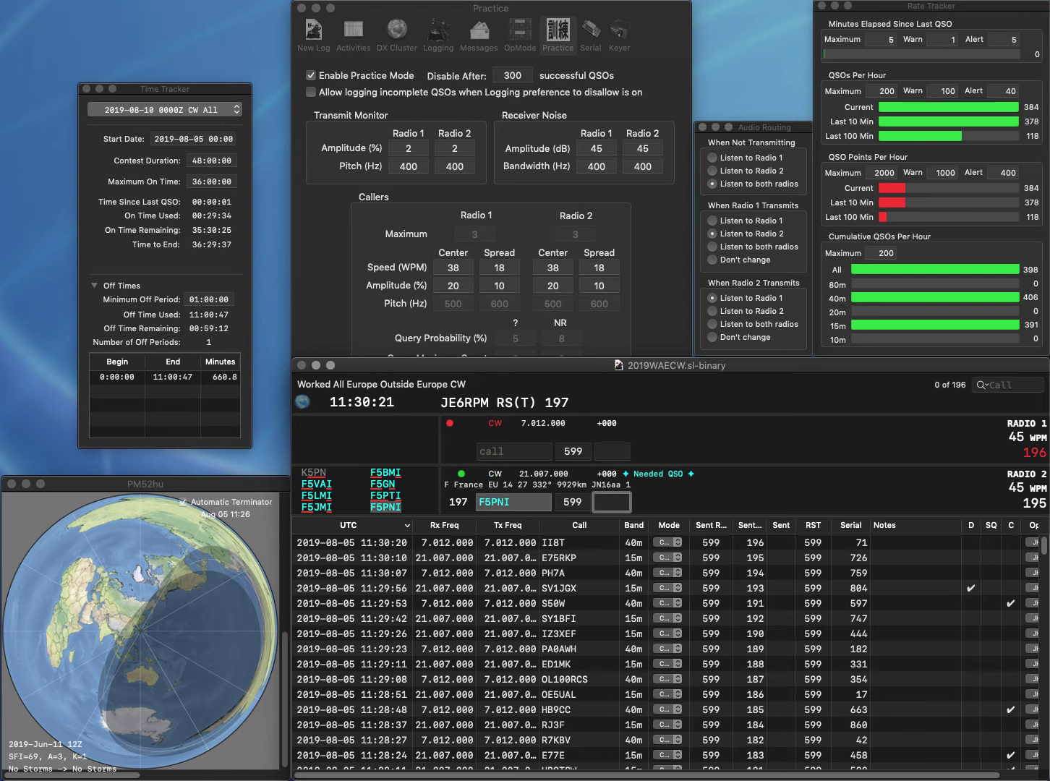
text(970)
key(Return)
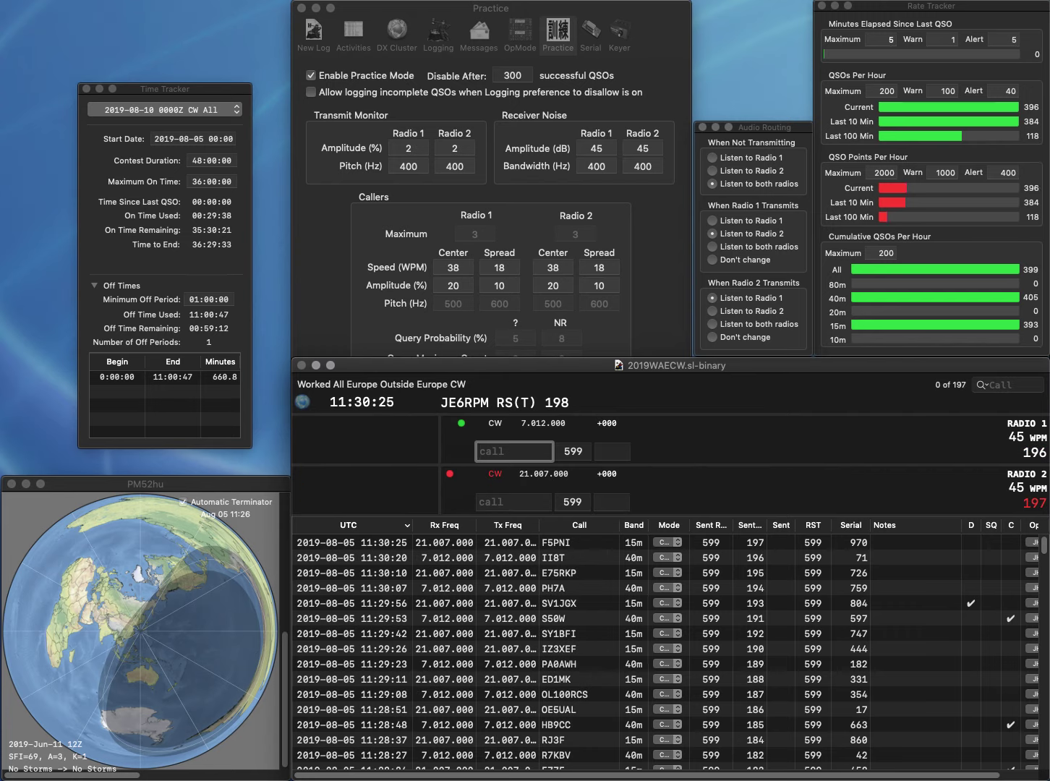
Enter and send the call SP9DUX on Radio 1 and the call YO8WW on Radio 2
text(SP9DU)
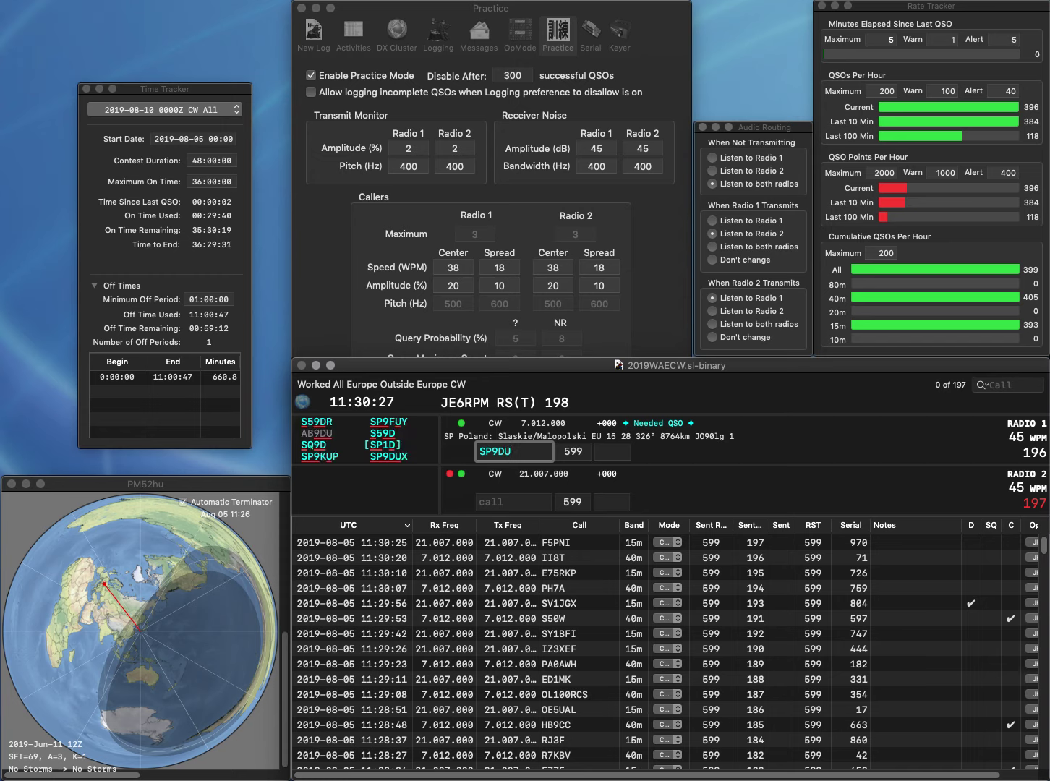
text(X)
key(Return)
text(08)
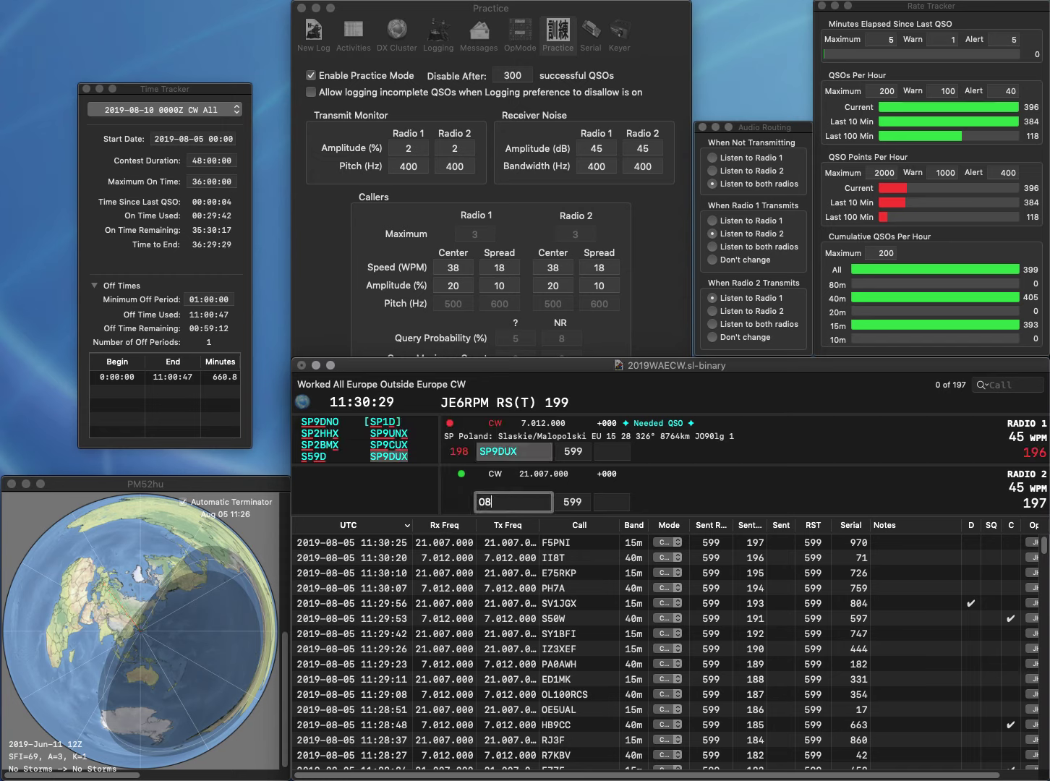
text(J)
key(BackSpace)
text(WW)
key(Home)
text(Y)
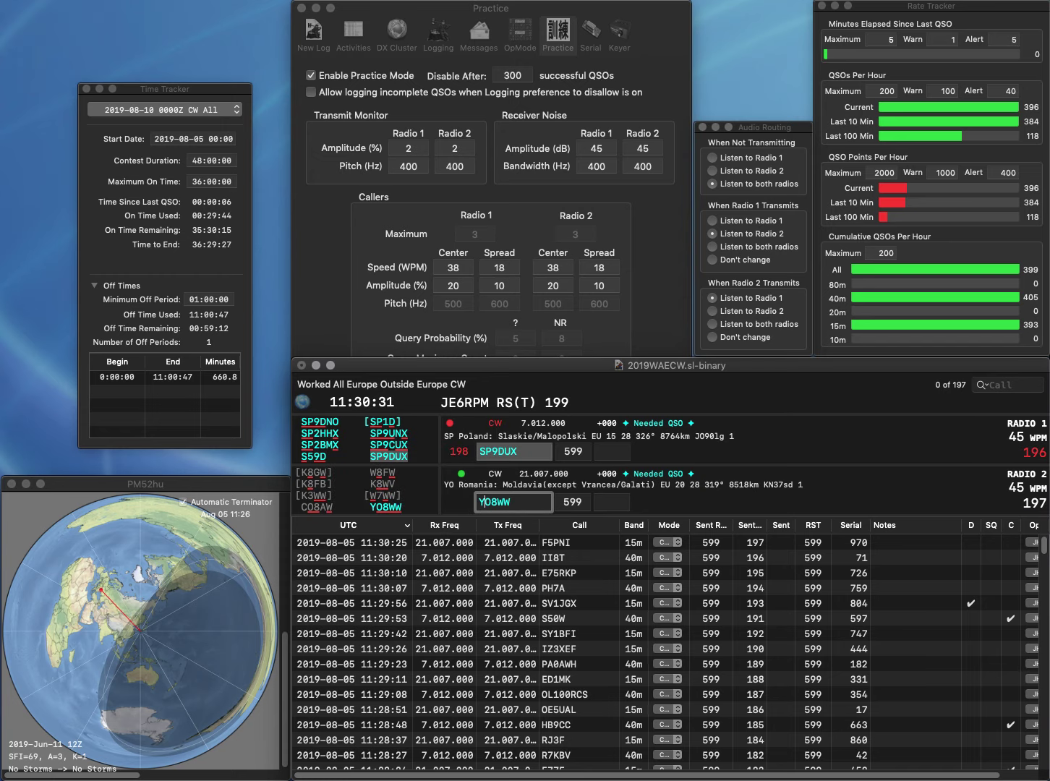
key(Return)
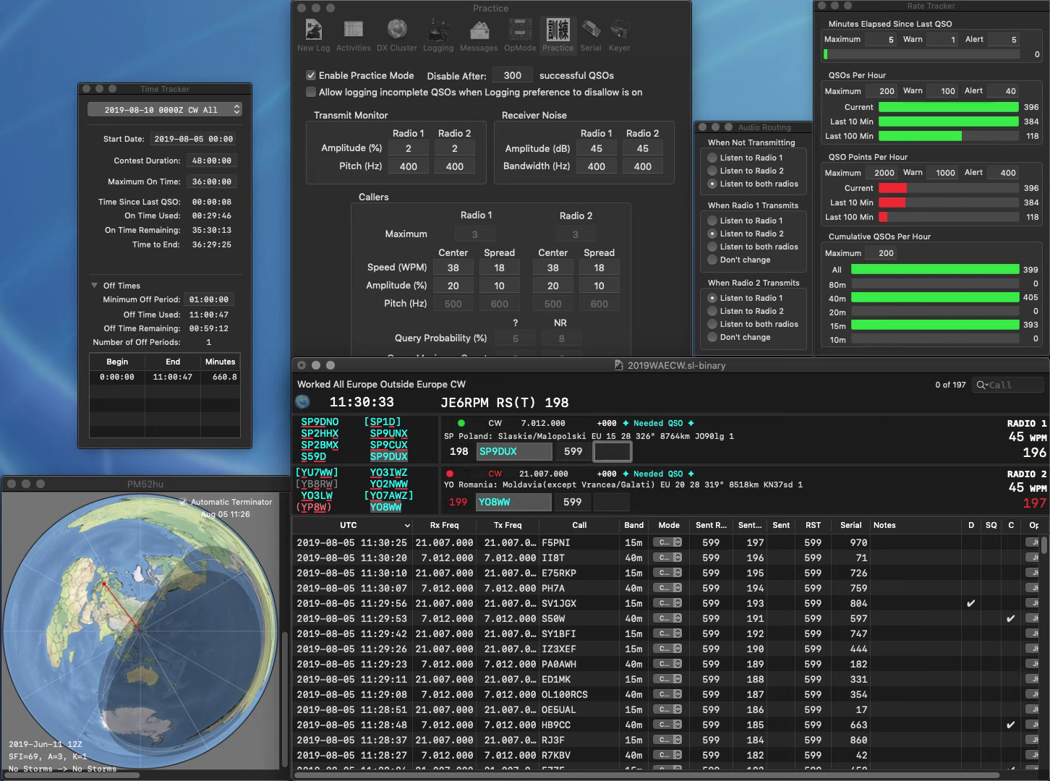
key(Return)
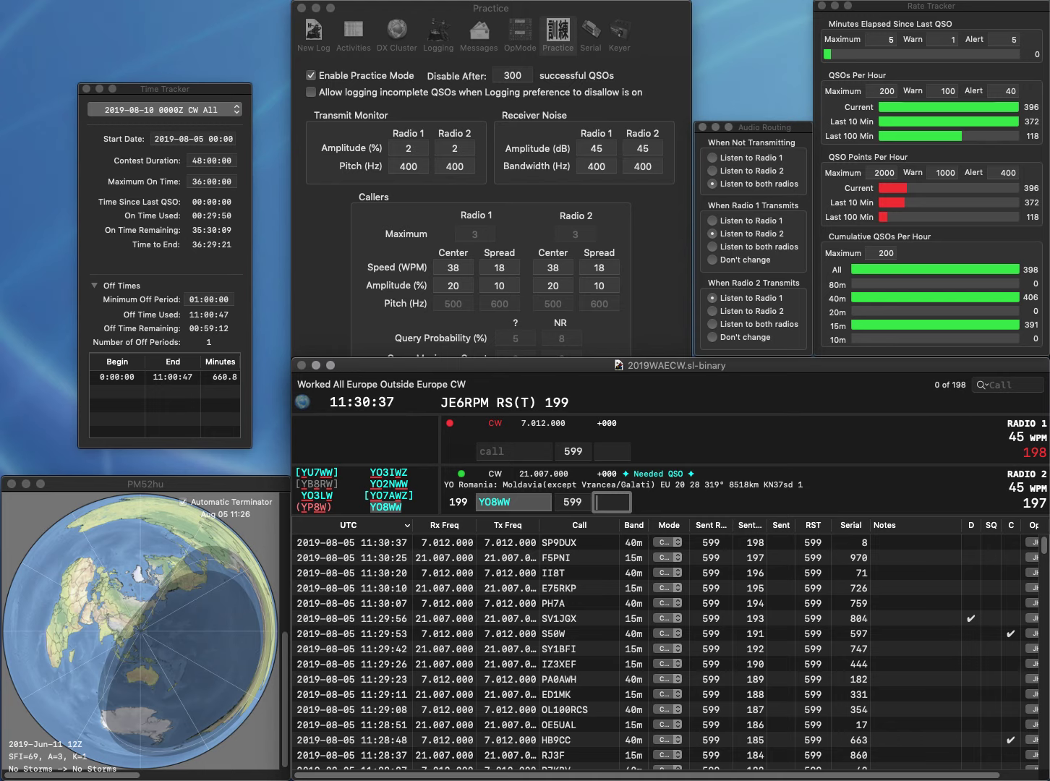
text(668)
key(Return)
text(IZ1)
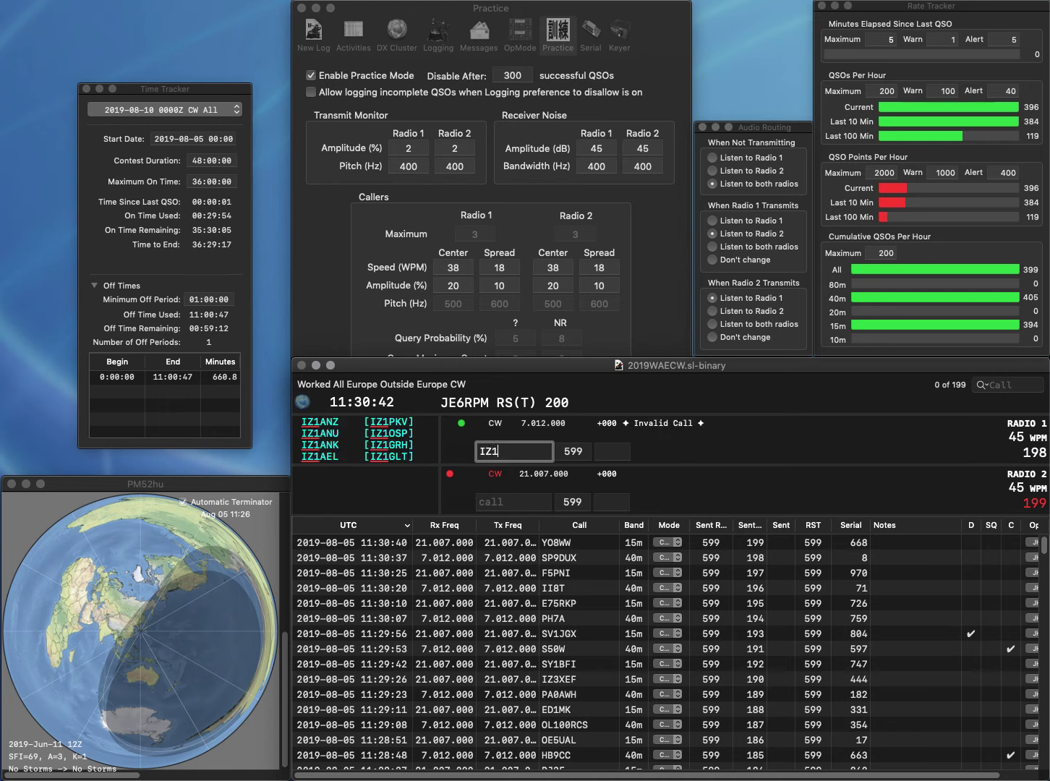
text(YPF)
key(Return)
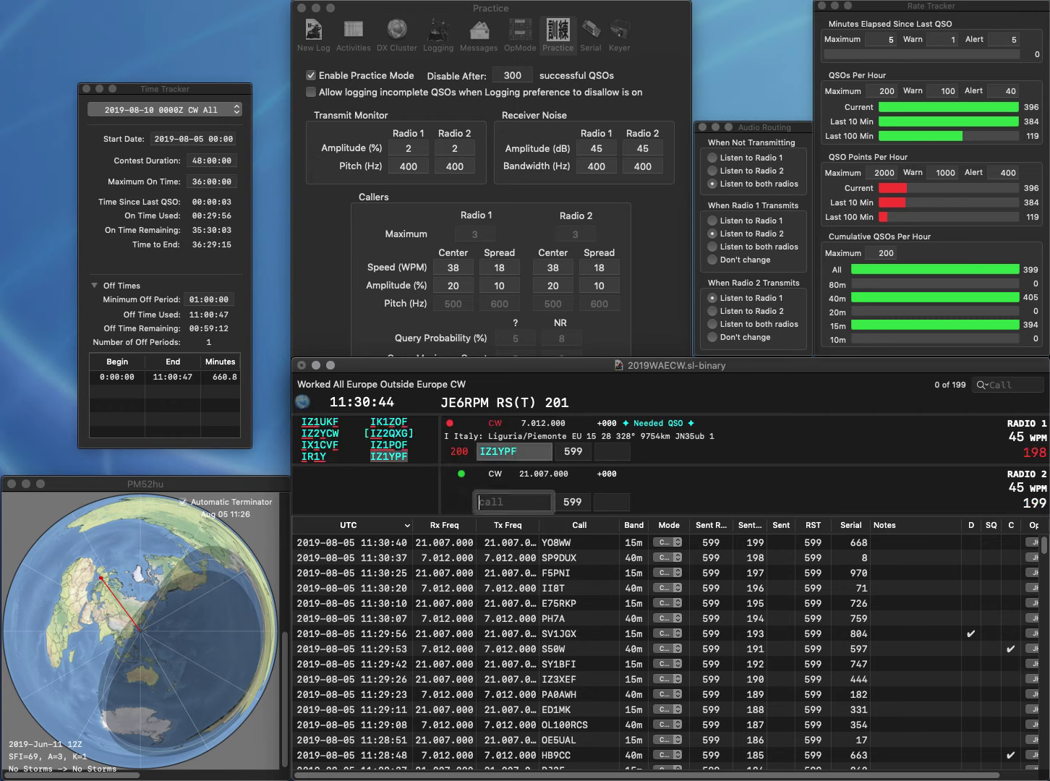
text(R1CC)
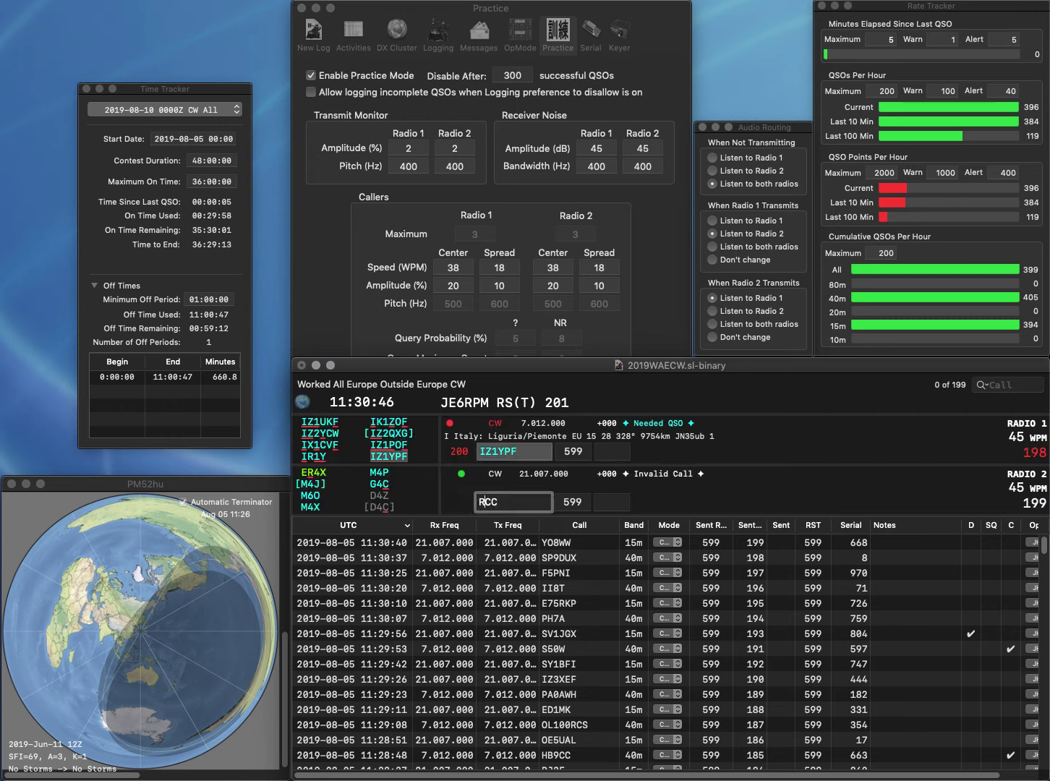
key(Left)
key(Left)
key(Return)
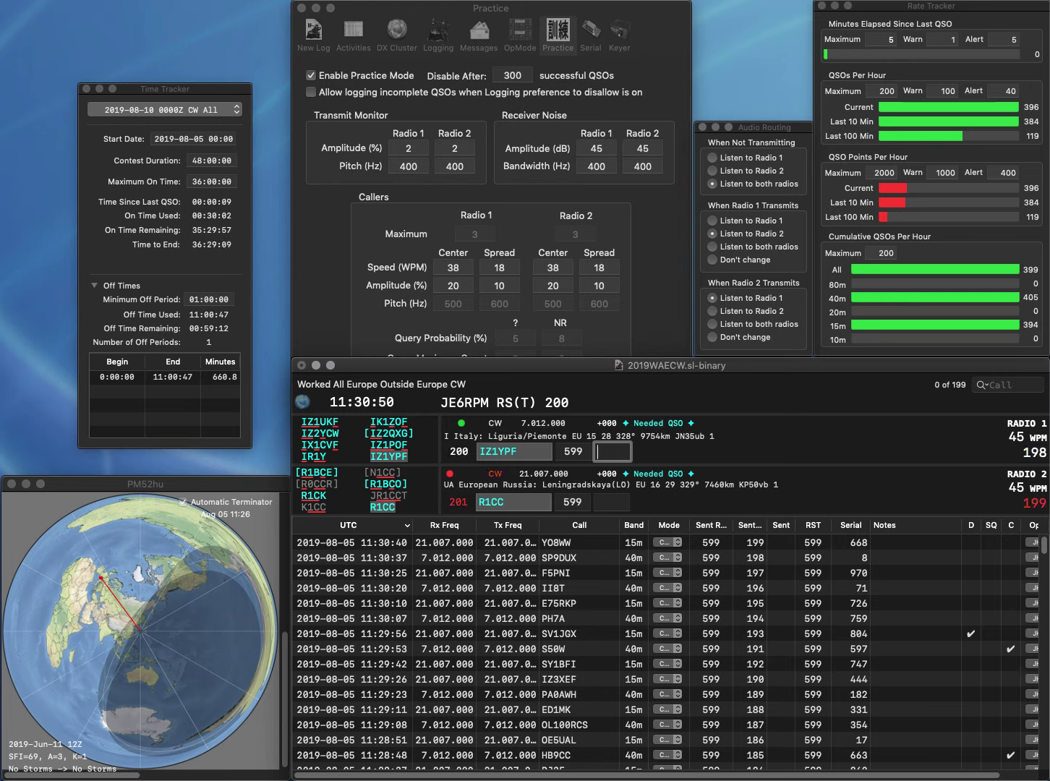
text(261)
key(Return)
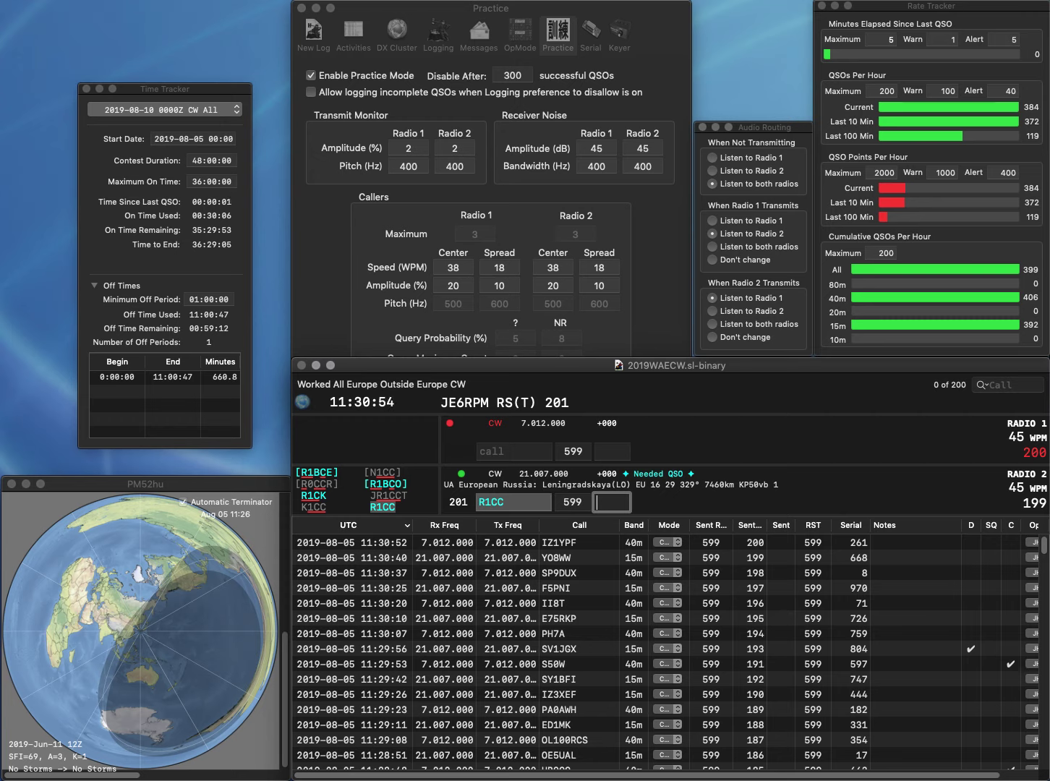
text(121)
key(Return)
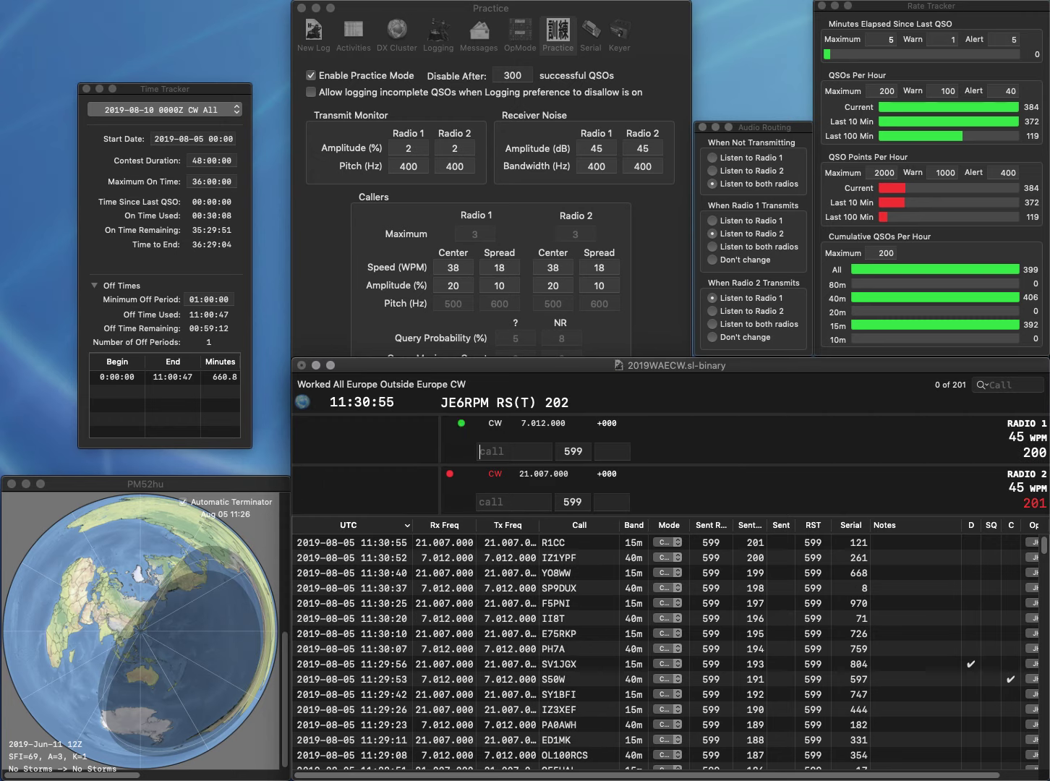
Enter and send the call DK1SB on Radio 1 and the call LY2EX on Radio 2
text(DK1SB)
key(Return)
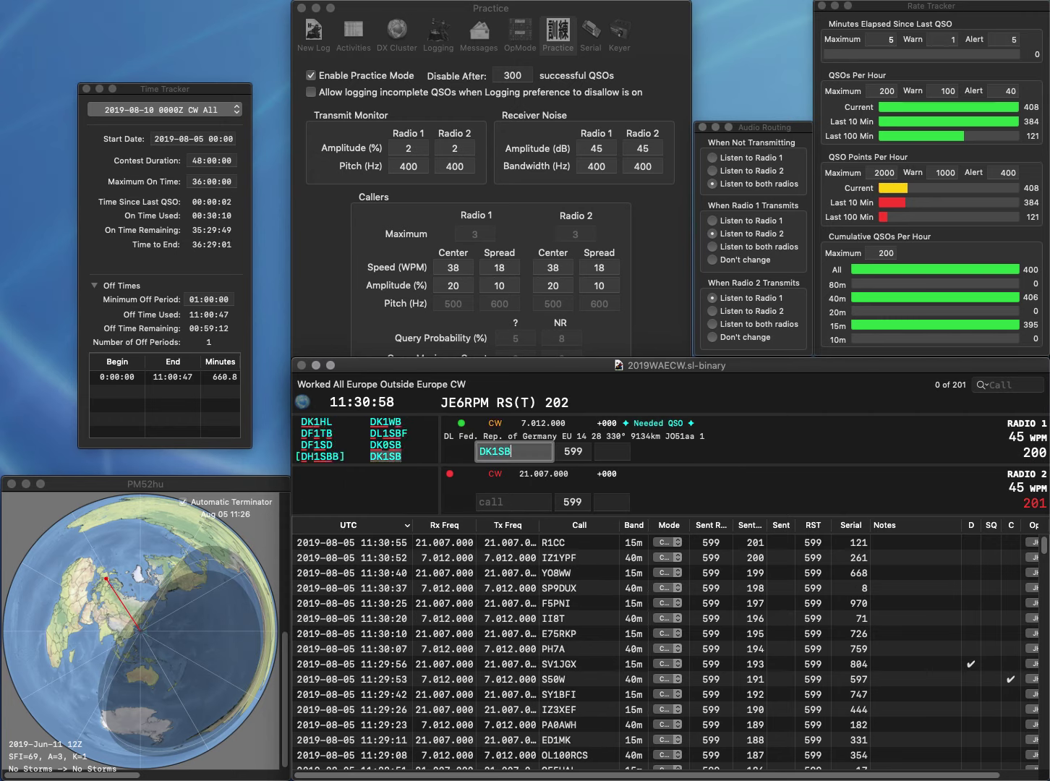
text(Y2EX)
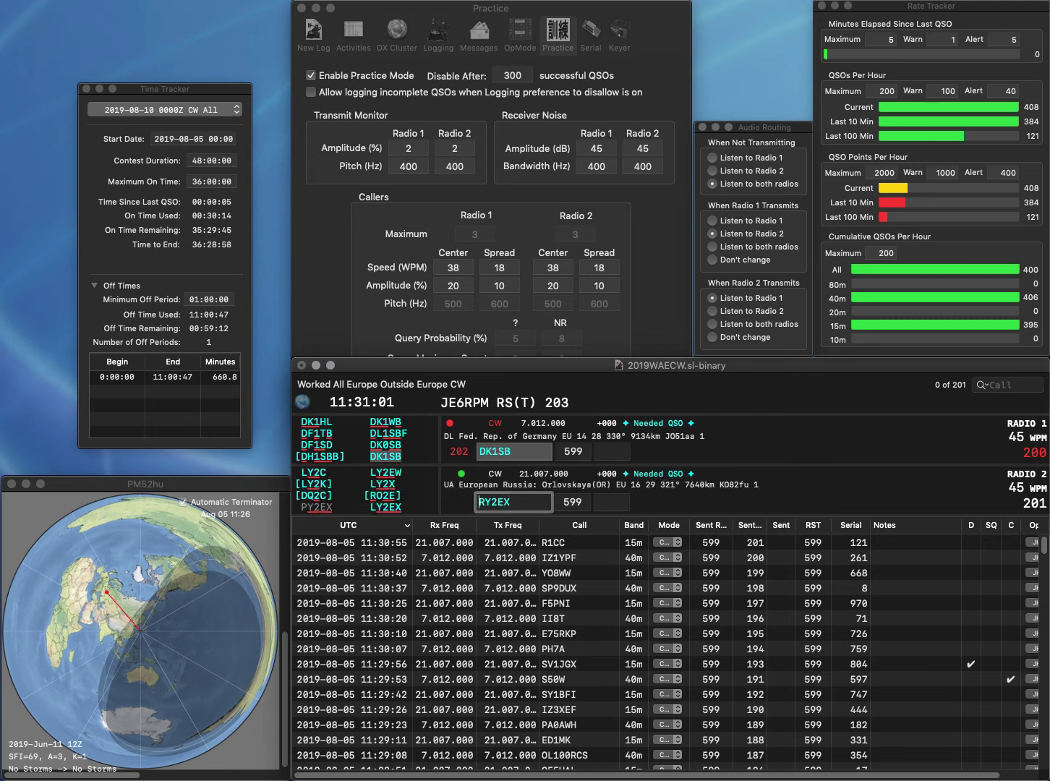
key(Delete)
text(LY2EX)
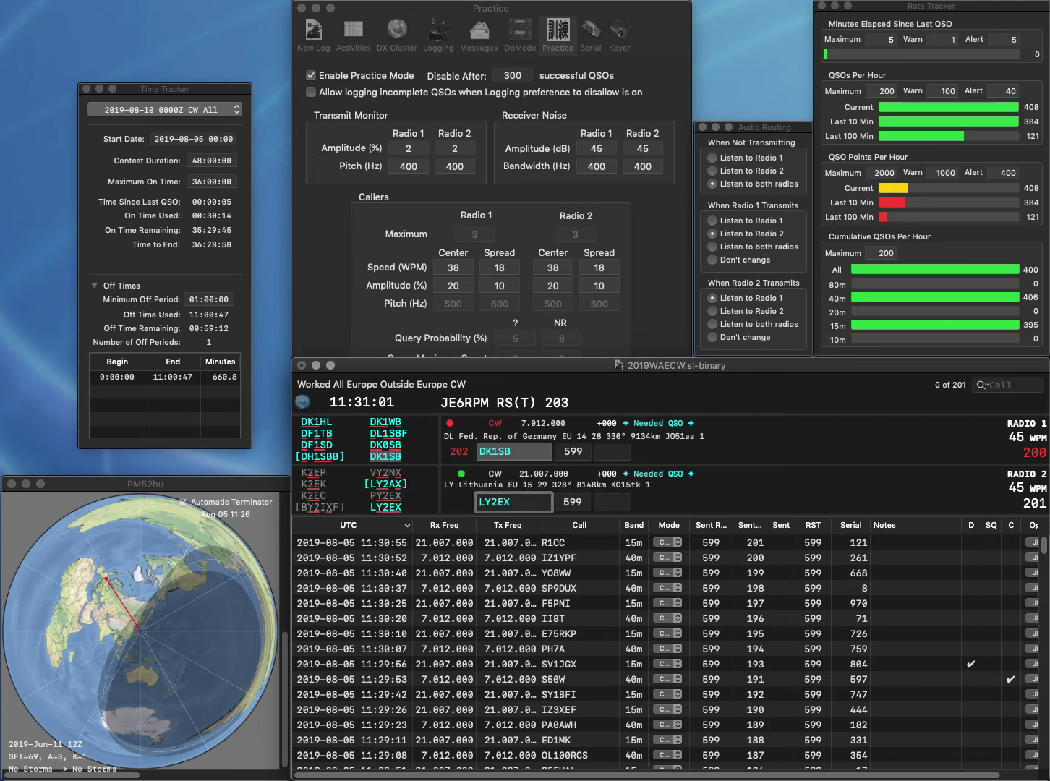
key(Return)
Log DK1SB on Radio 1 with received serial 345 and LY2EX on Radio 2 with received serial 788
text(345)
key(Return)
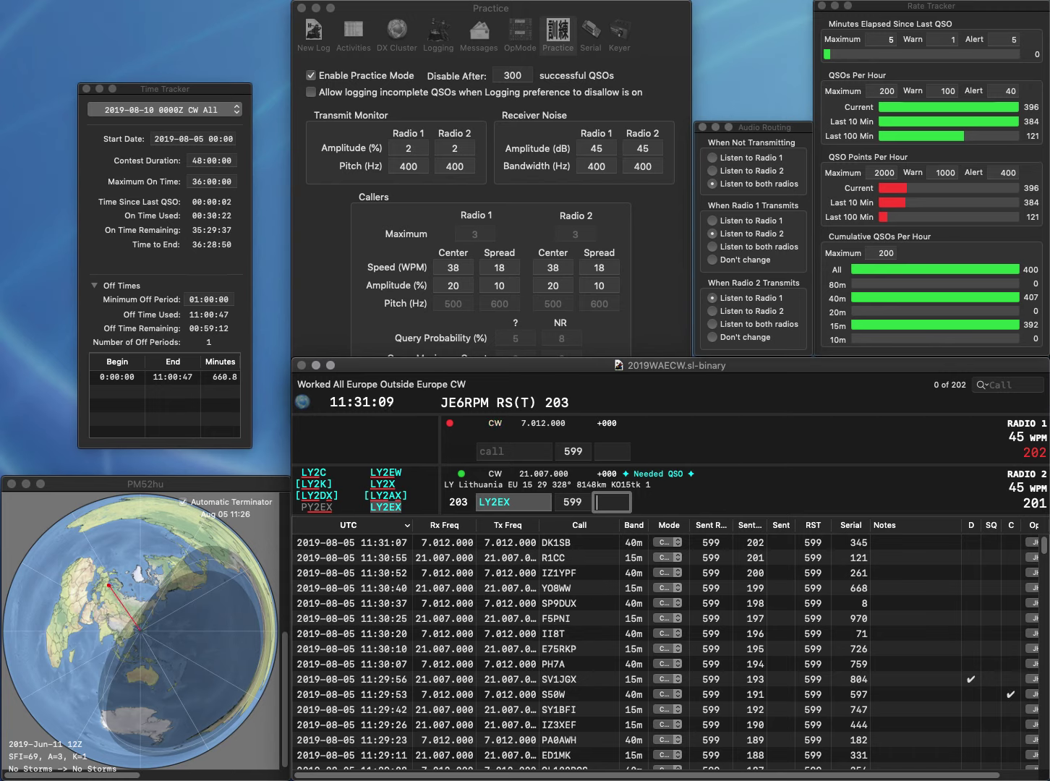
text(788)
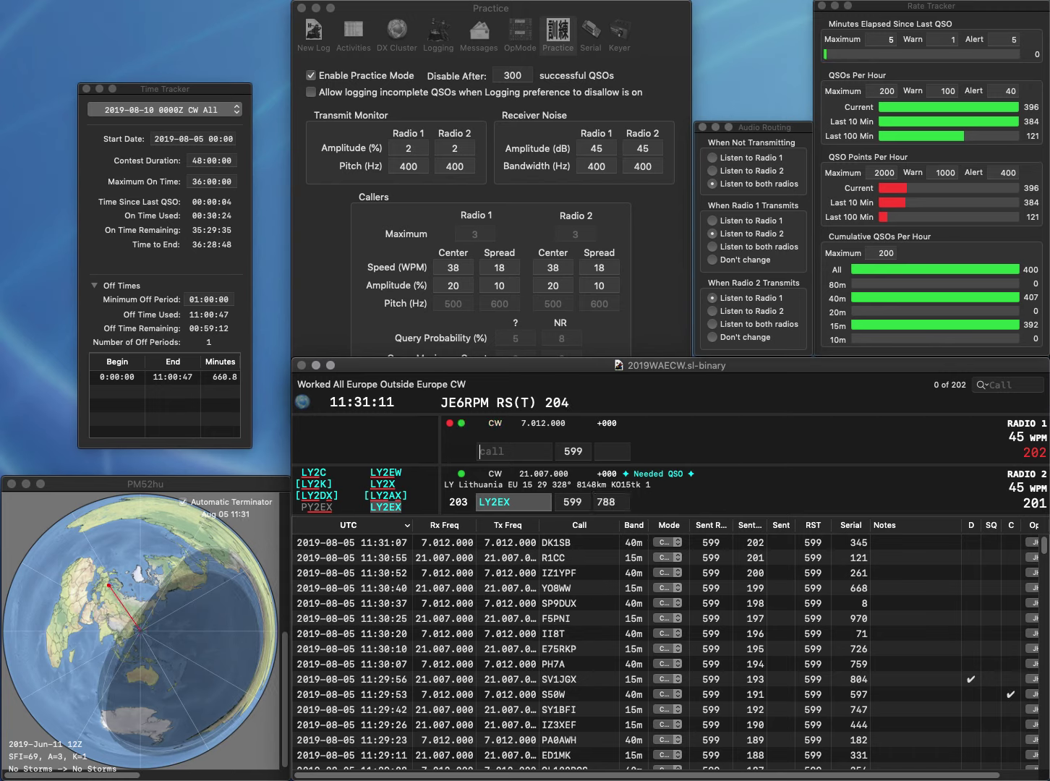
key(Return)
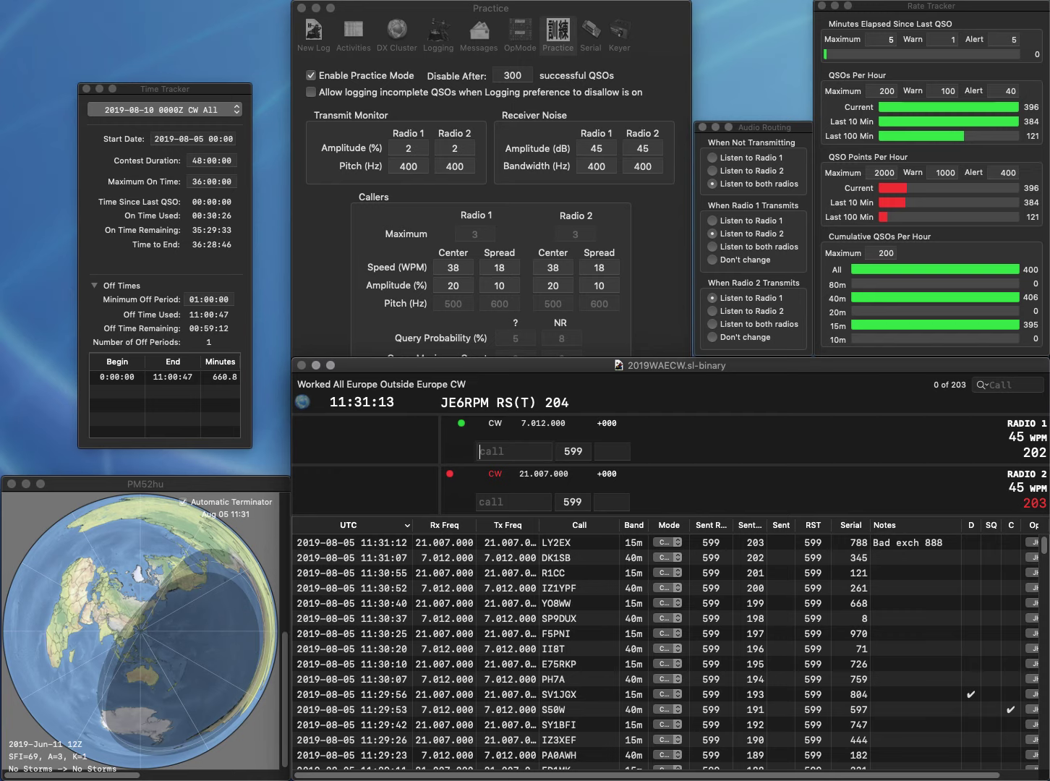
Enter and send the call PA0RRS on Radio 1 and the partial call 2QT on Radio 2
text(PA0RRS)
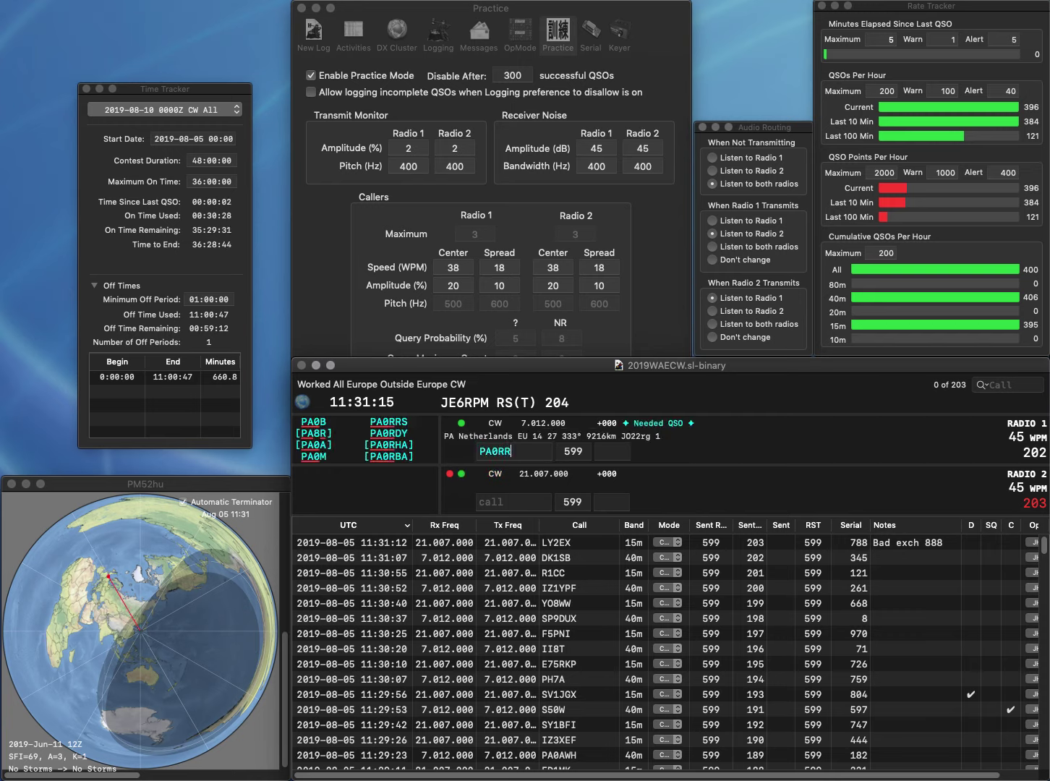
key(Return)
text(2QT)
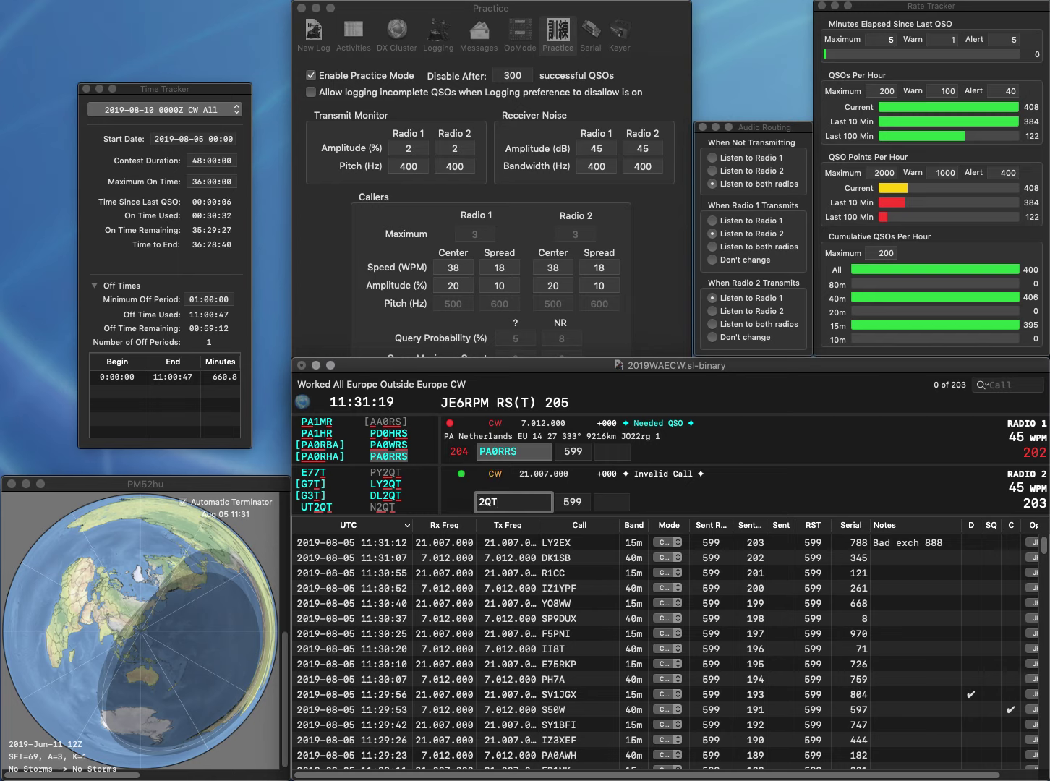
key(Return)
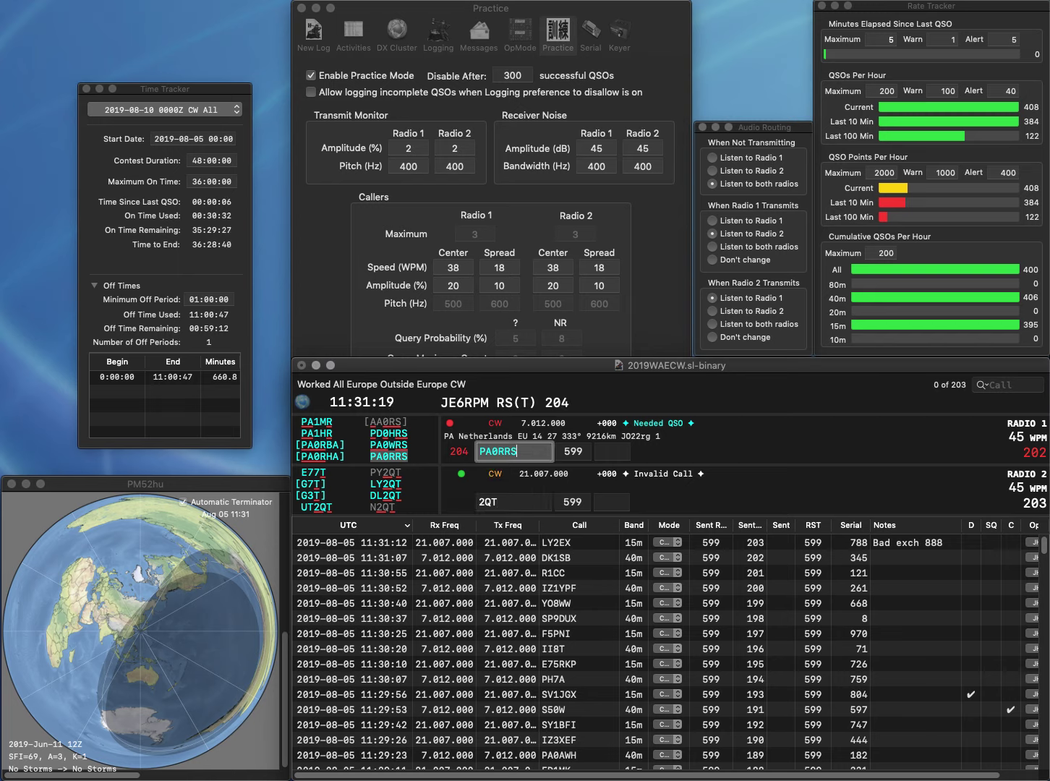
key(Tab)
text(6)
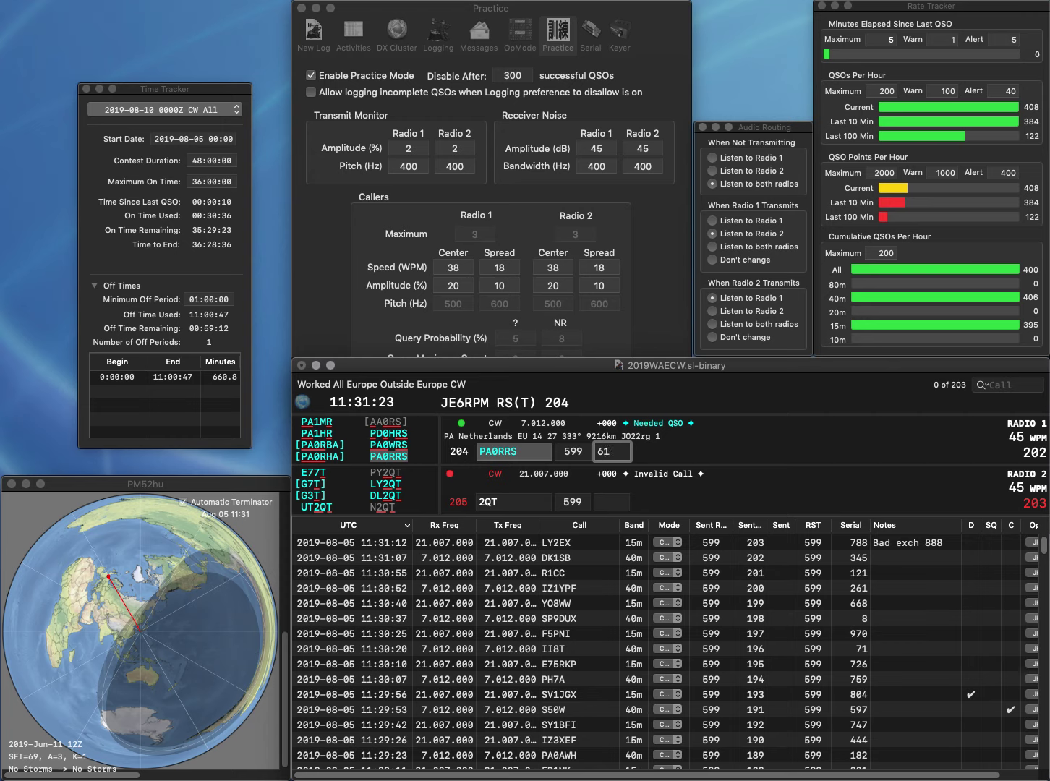
key(Return)
Complete the partial call on Radio 2 as LY2QT and send it, and enter and send the call PA6HQ on Radio 1
text(LY)
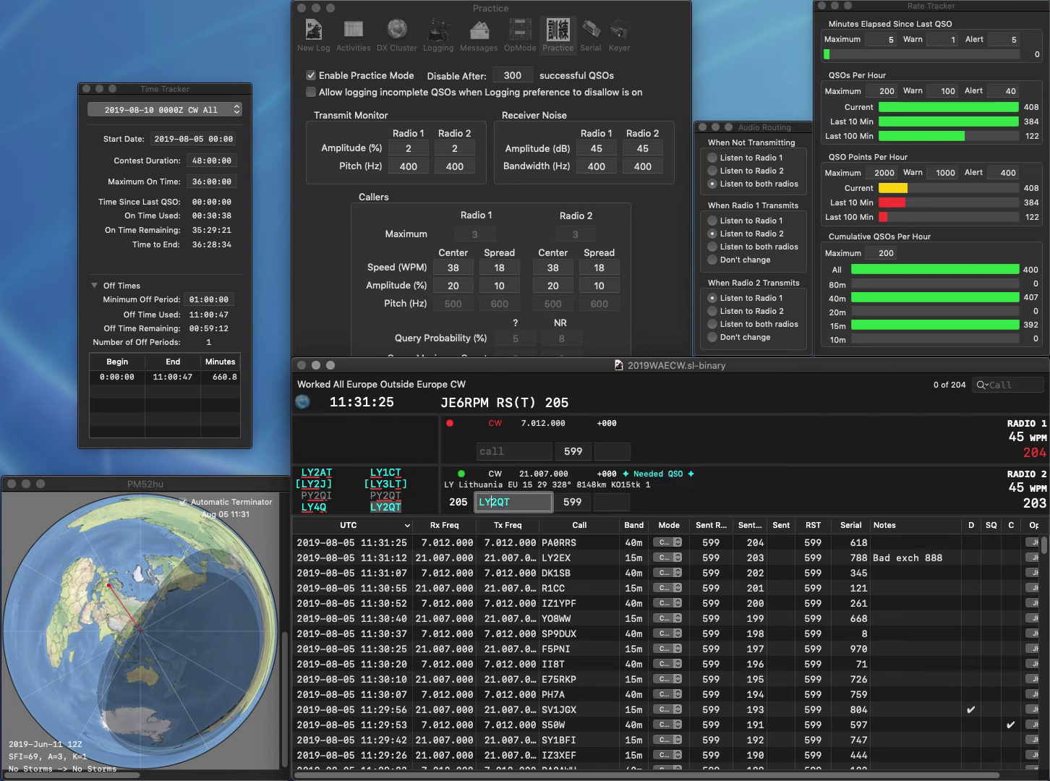
key(Return)
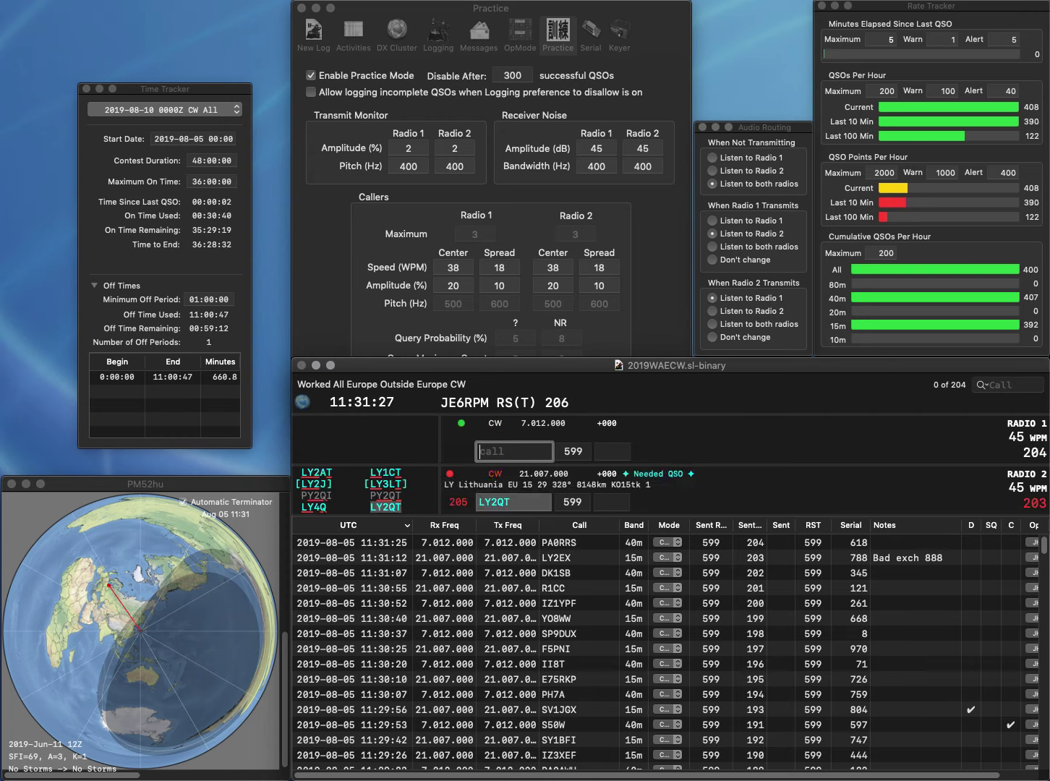
text(PA6HQ)
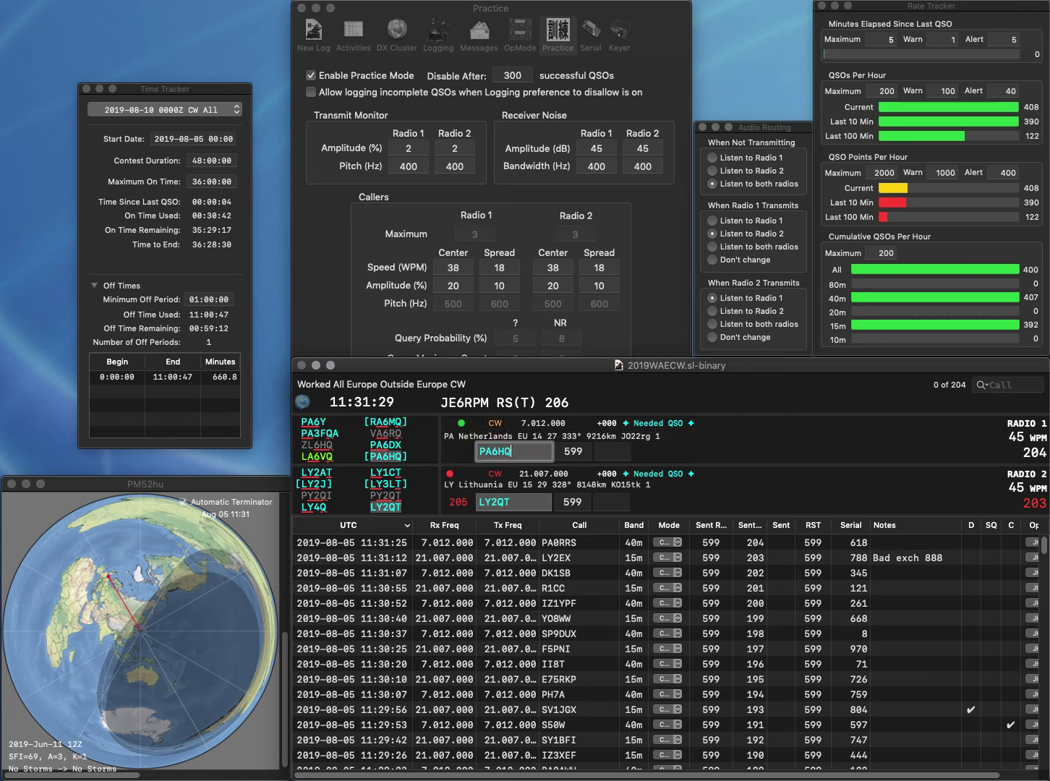
key(Return)
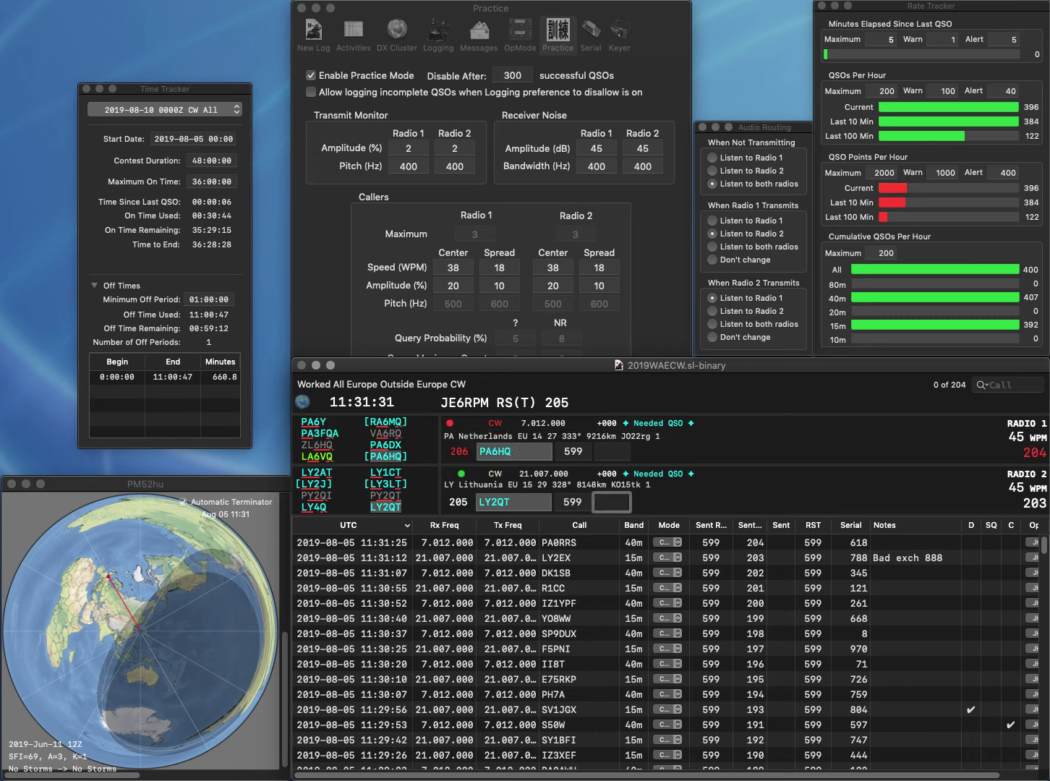
text(84)
key(Return)
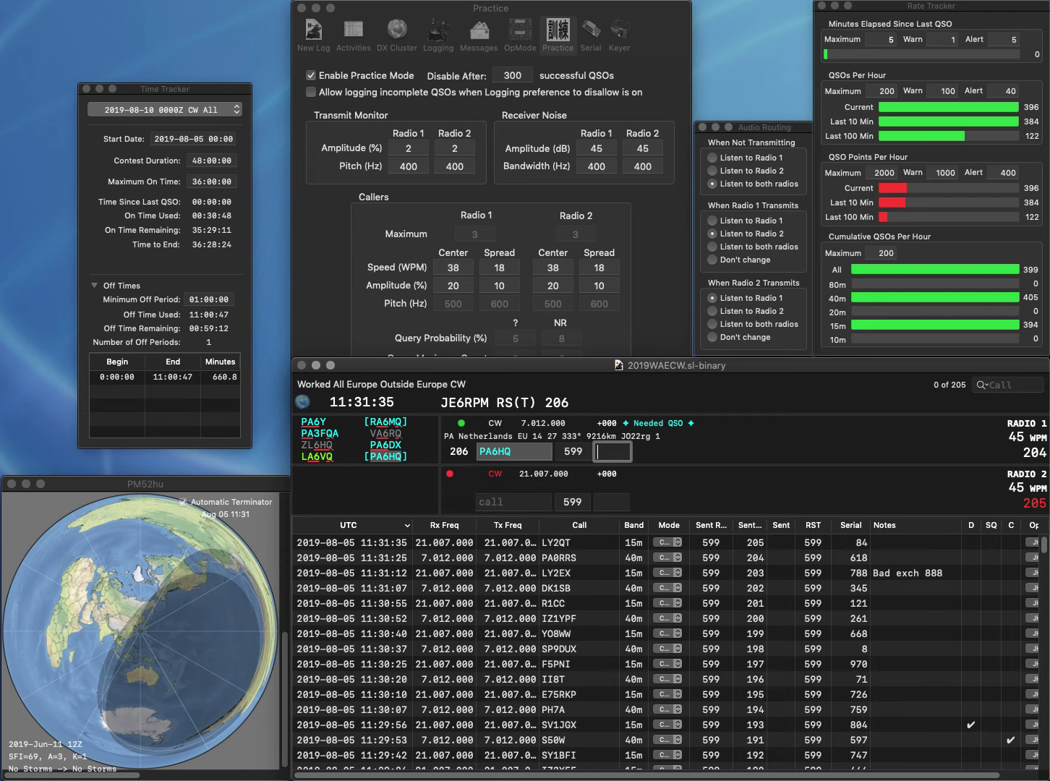
text(33)
key(Return)
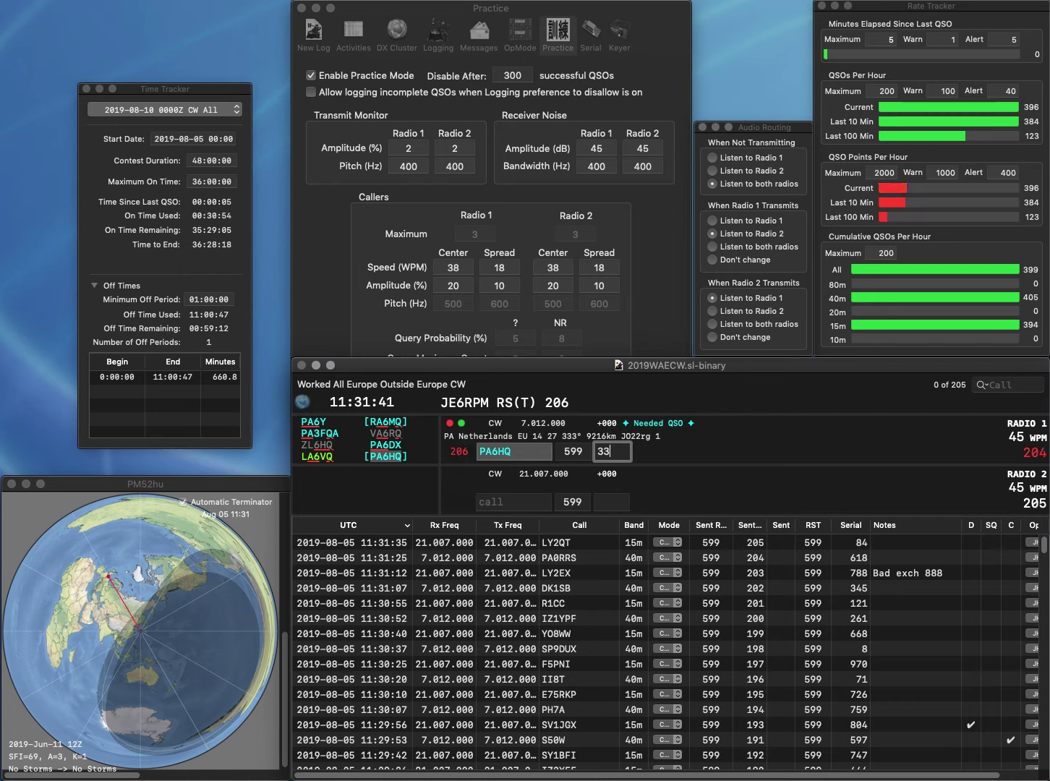
text(333)
key(Return)
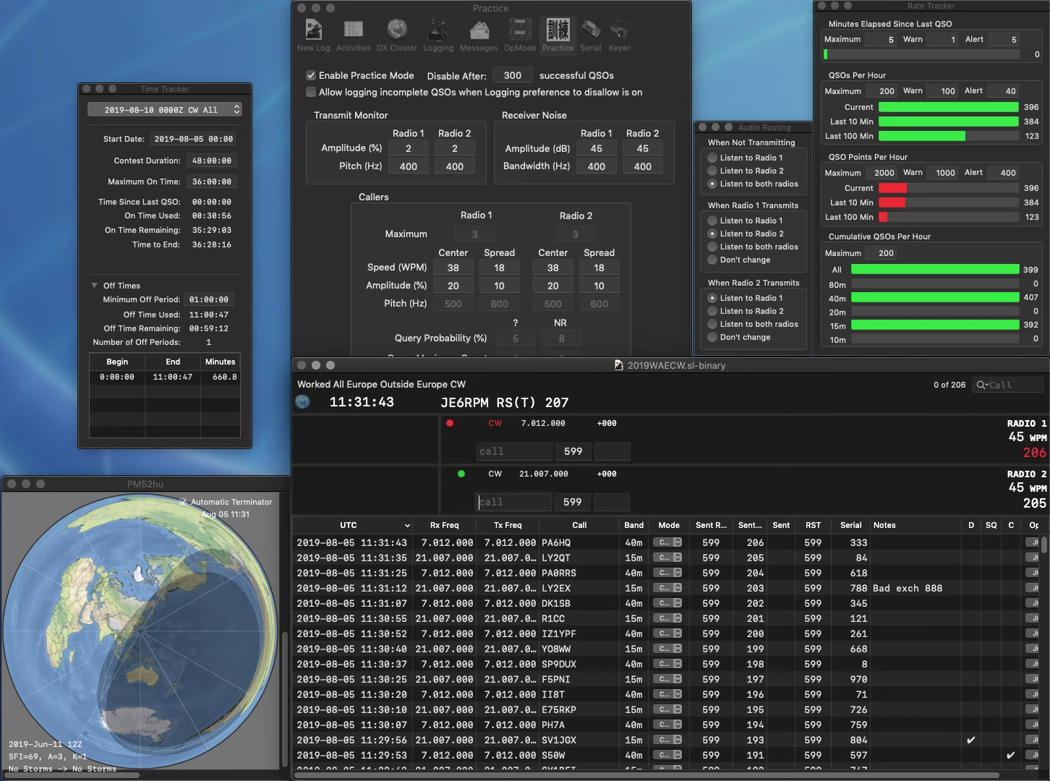
text(EA4ZK)
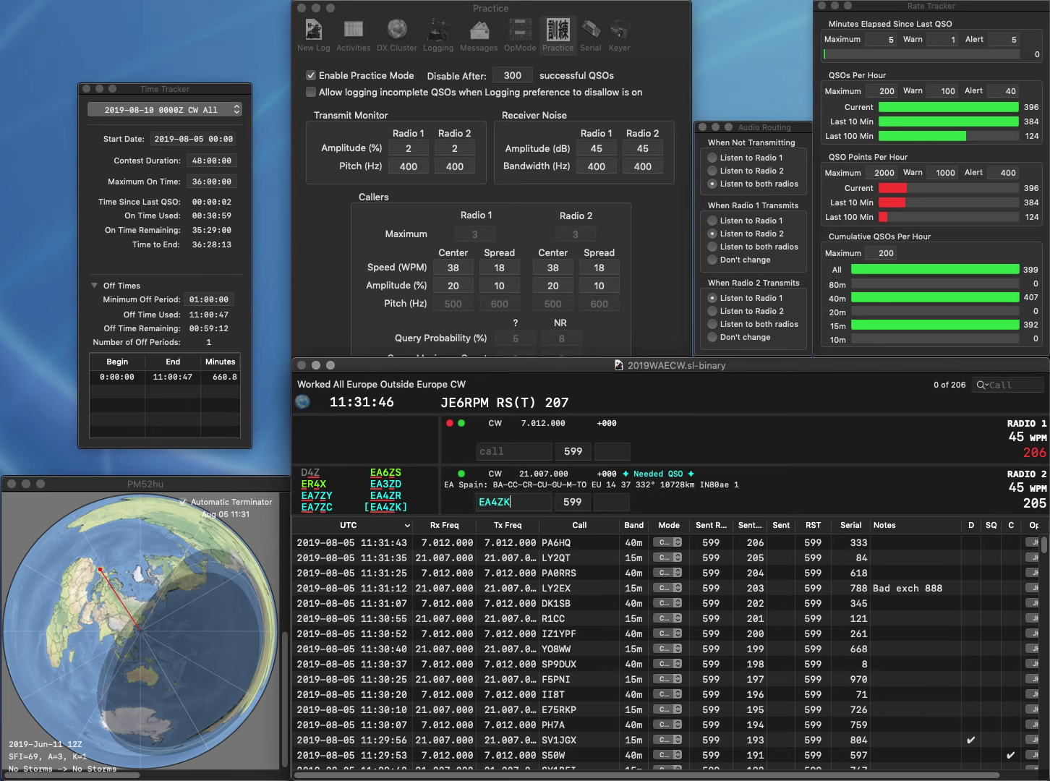
key(Return)
text(DL6)
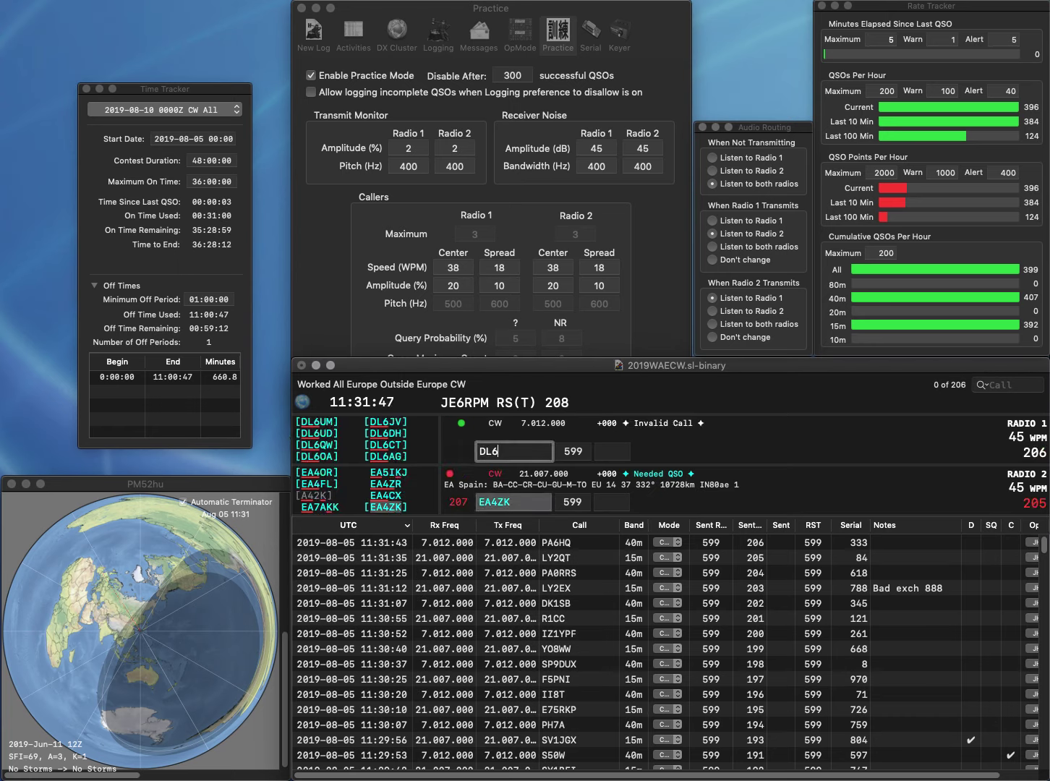
text(BR)
key(Return)
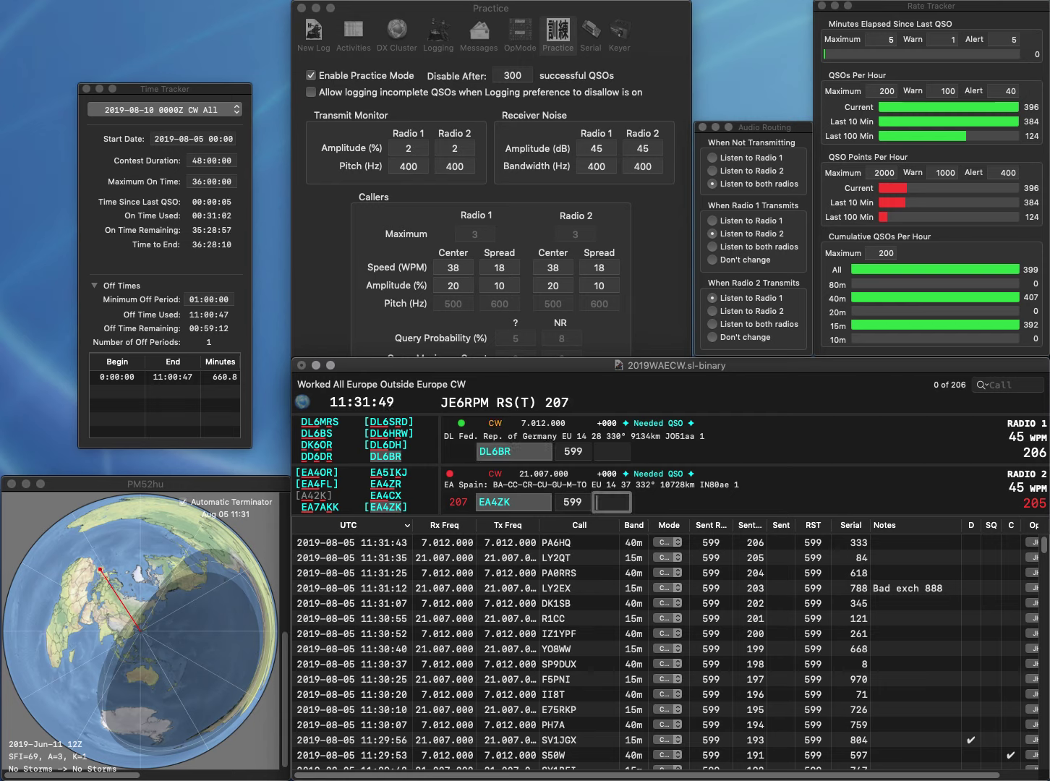
text(687)
key(Return)
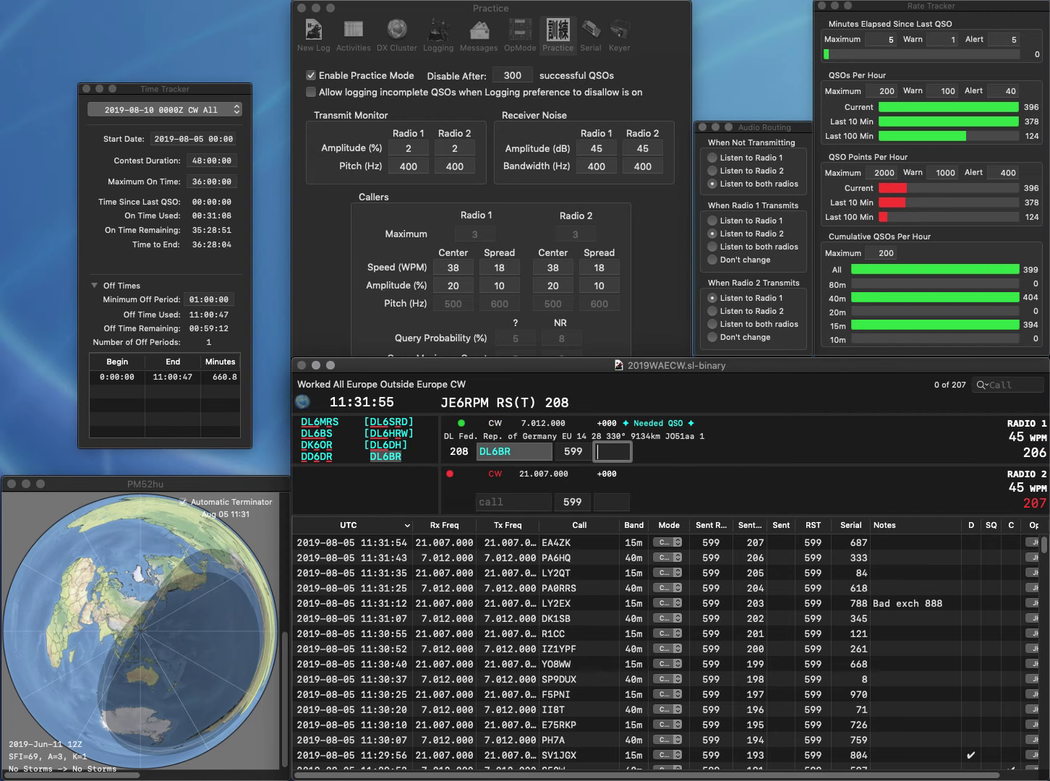
text(369)
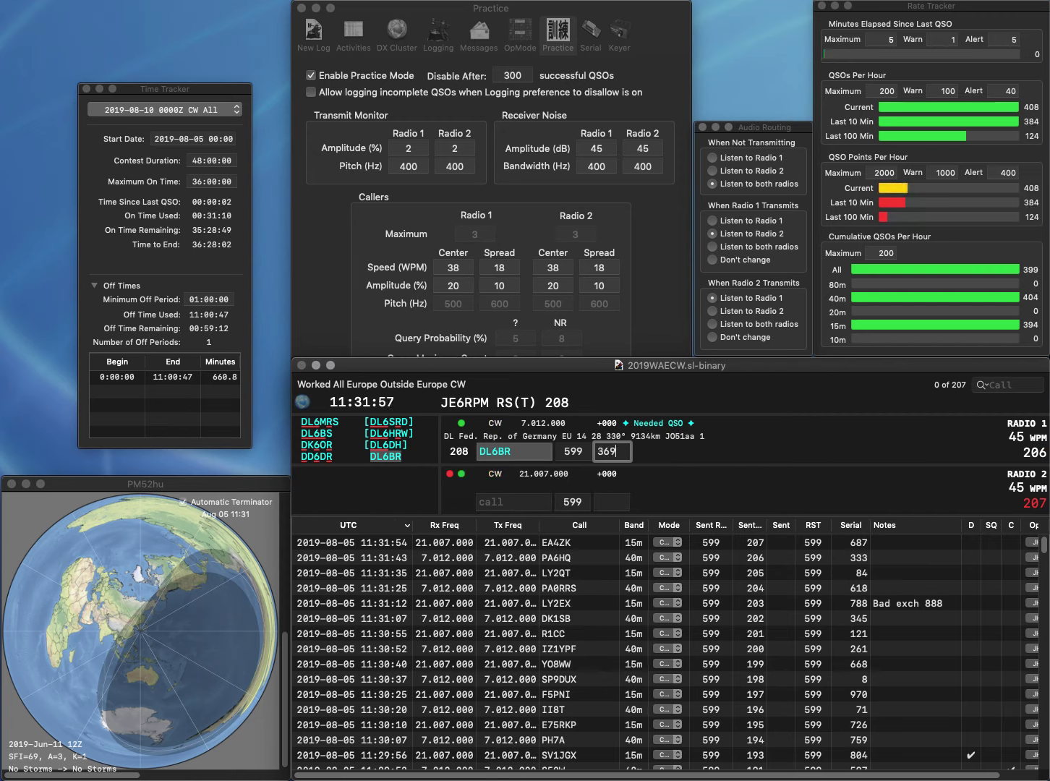
key(Return)
Enter and send the call F1UIJ on Radio 2 and the call UR5FIL on Radio 1
text(UIJ)
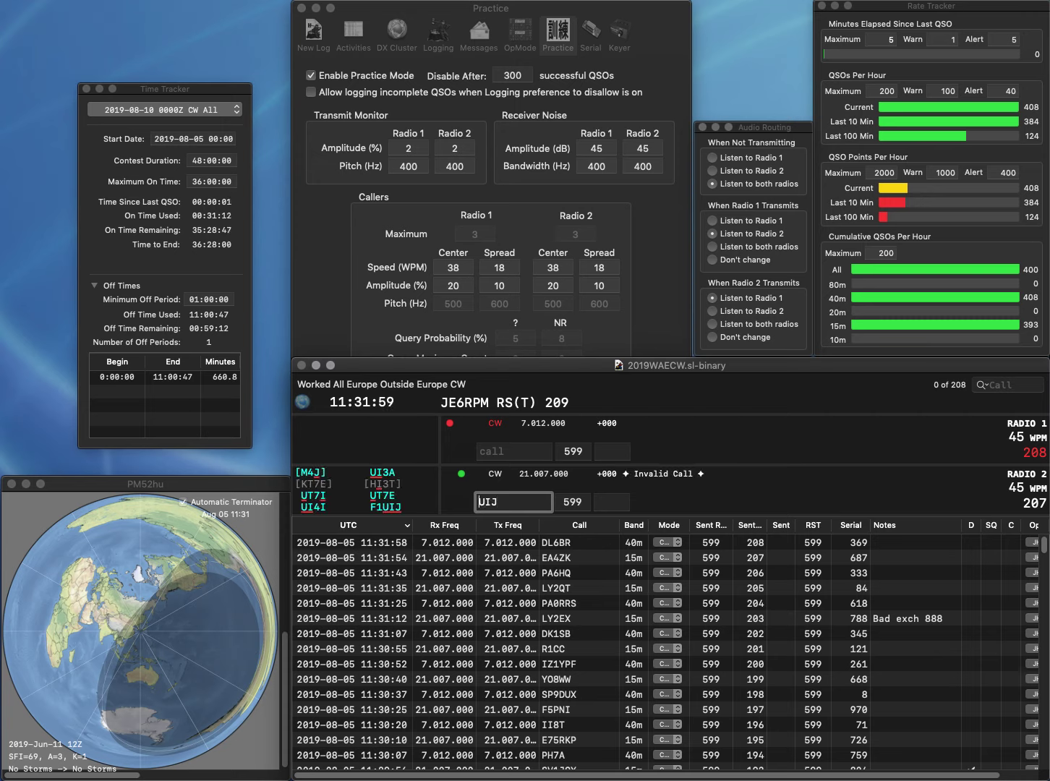
text(F1)
key(Return)
text(UR)
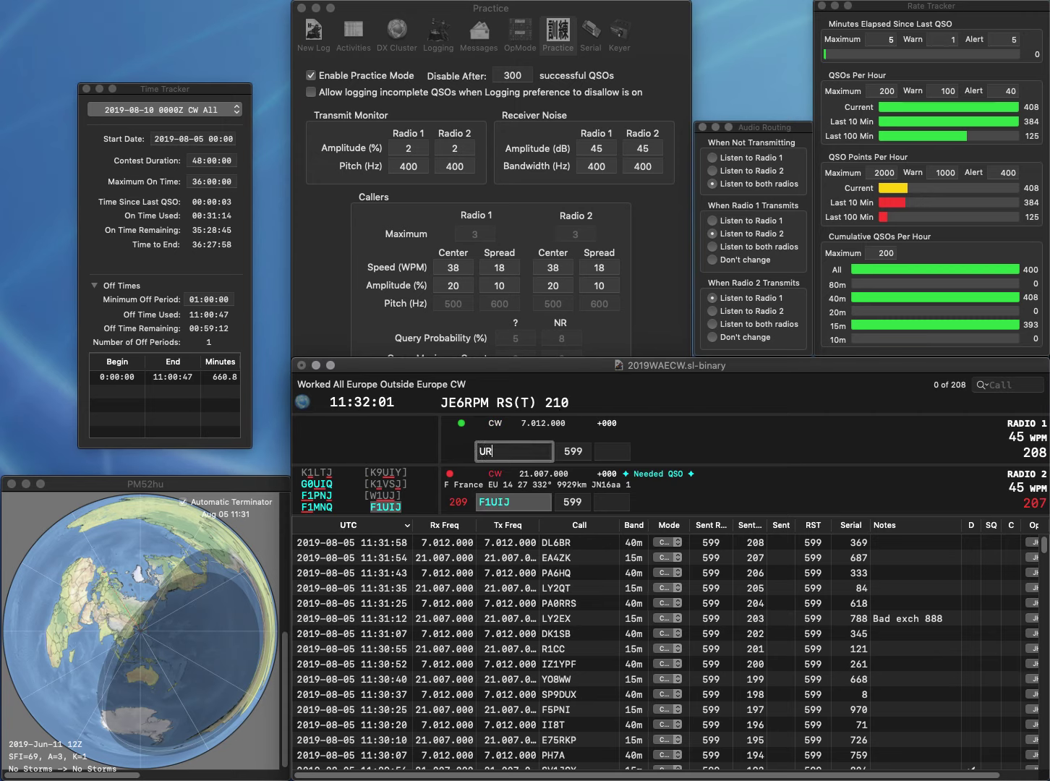
text(5FIL)
key(Return)
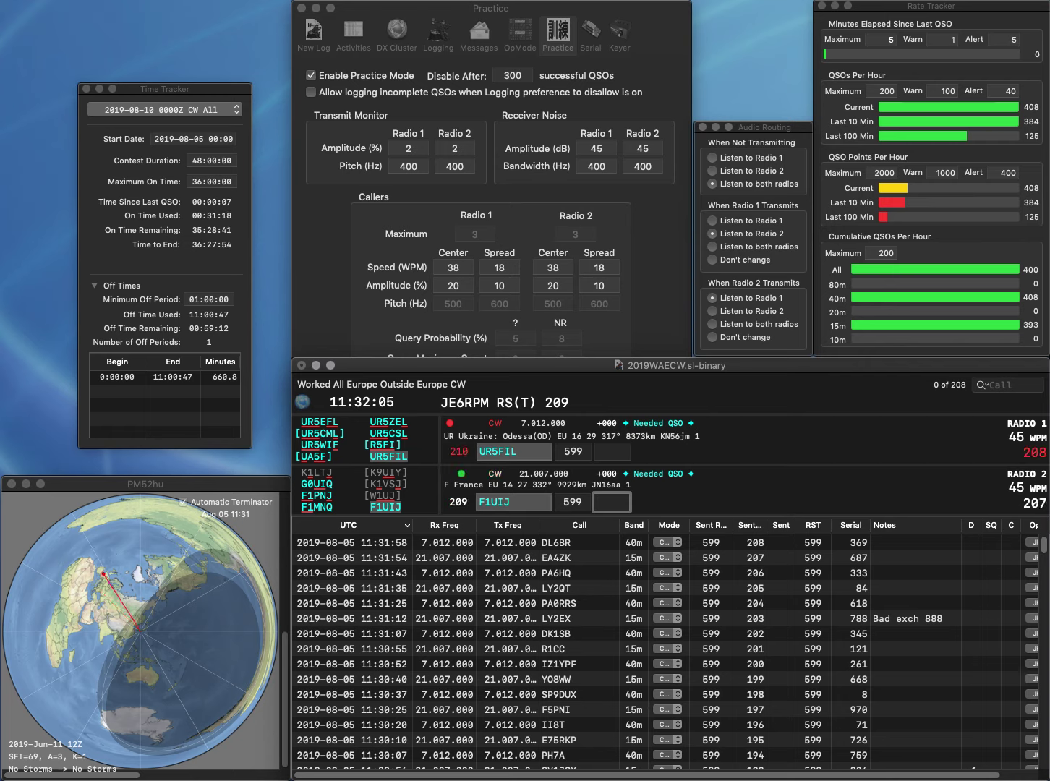
text(1)
key(Return)
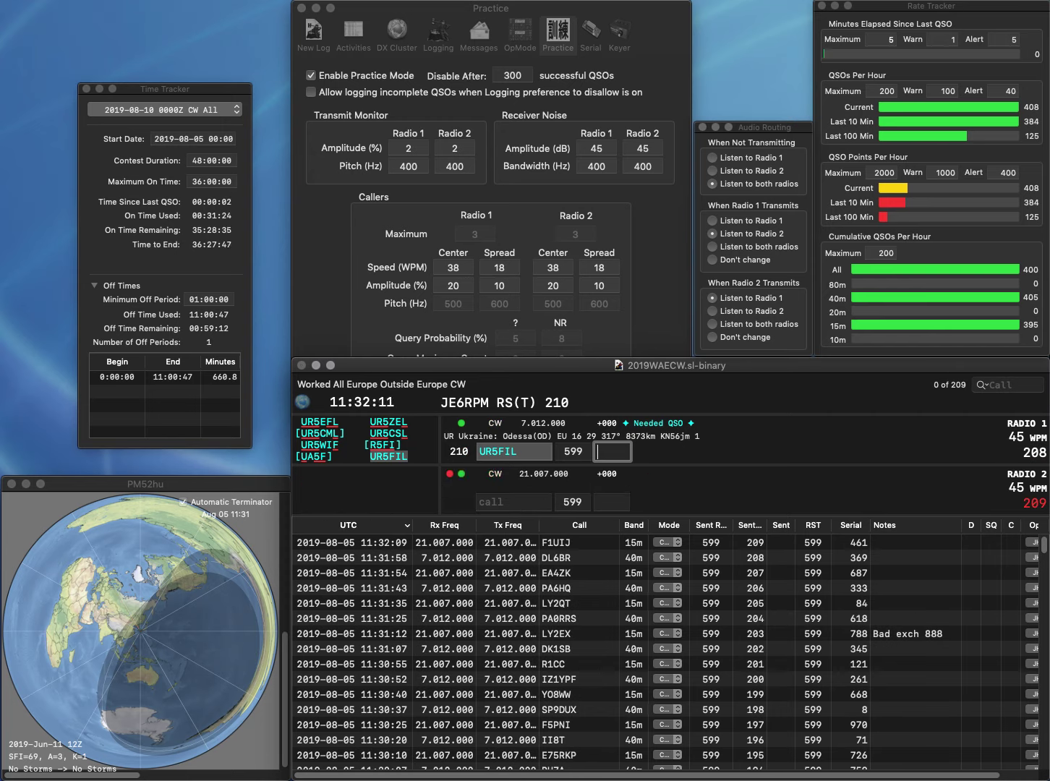
text(670)
key(Return)
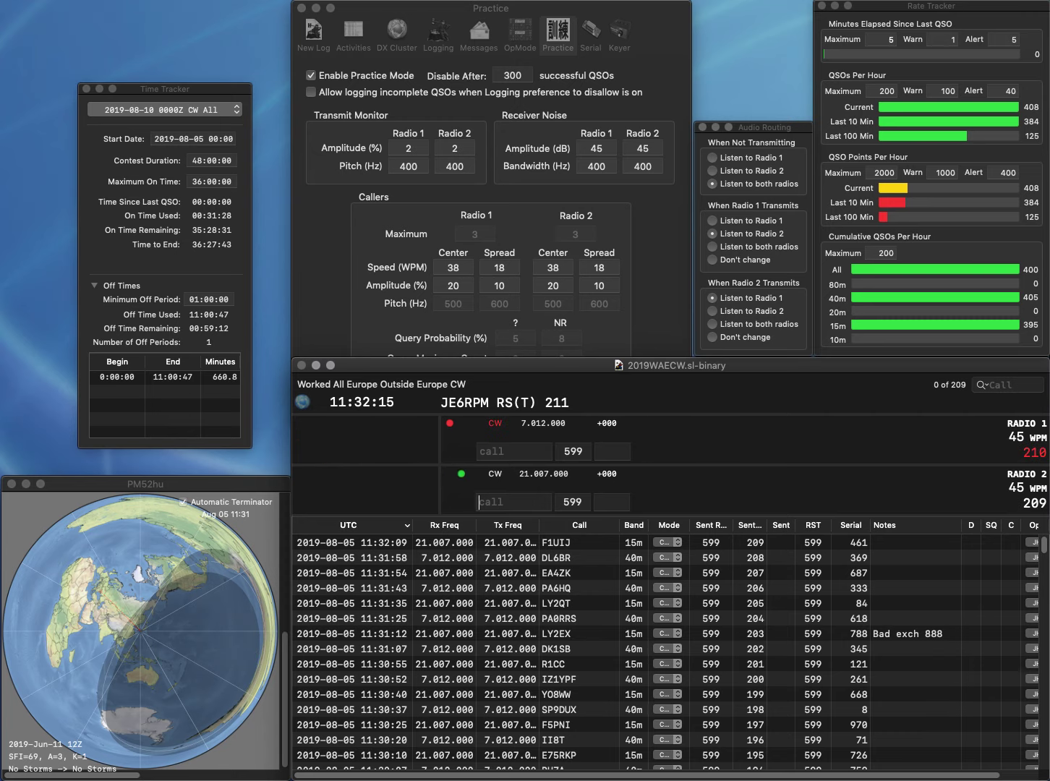
Enter and send the call IK2ASB on Radio 2 and the call MI0HOZ on Radio 1
text(IK2A)
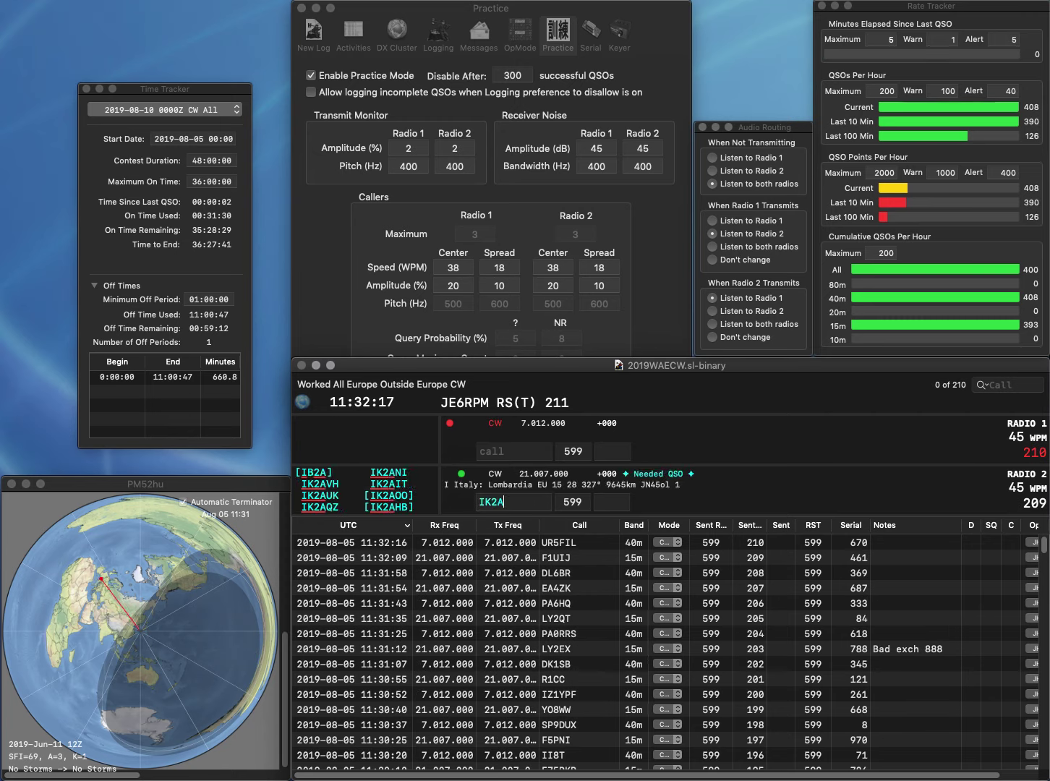
text(SB)
key(Return)
text(O)
text(HOZ)
key(Left)
key(Left)
key(Left)
key(BackSpace)
text(MI0)
key(Return)
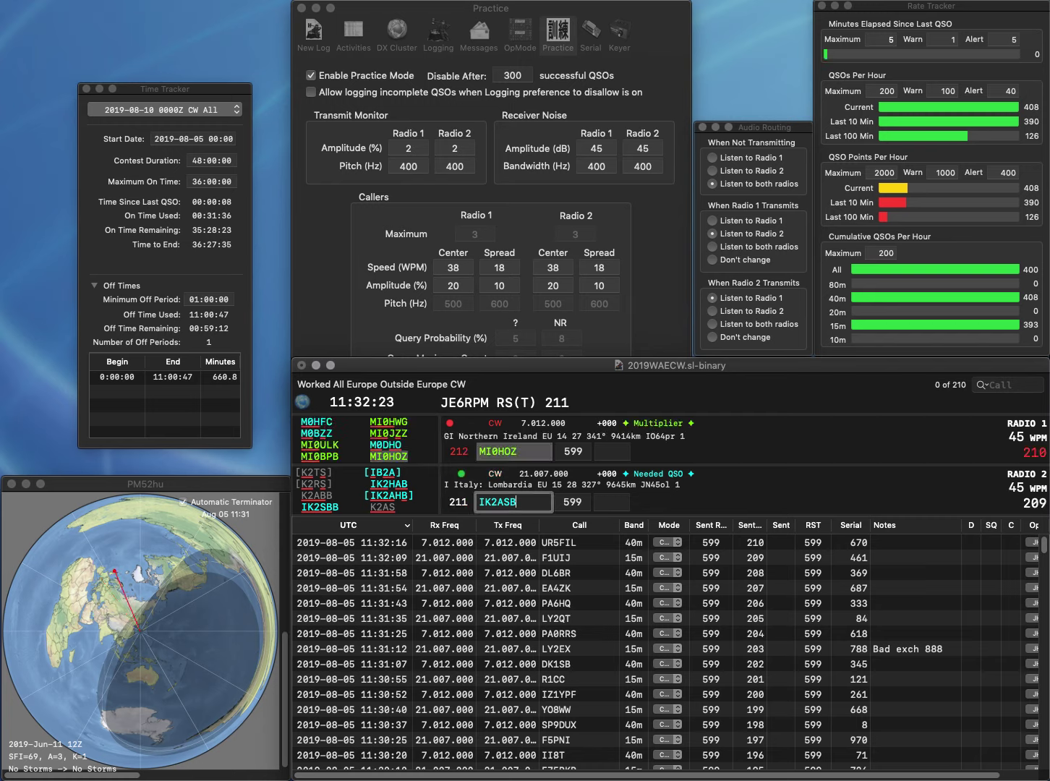
key(Left)
key(BackSpace)
text(H)
key(Return)
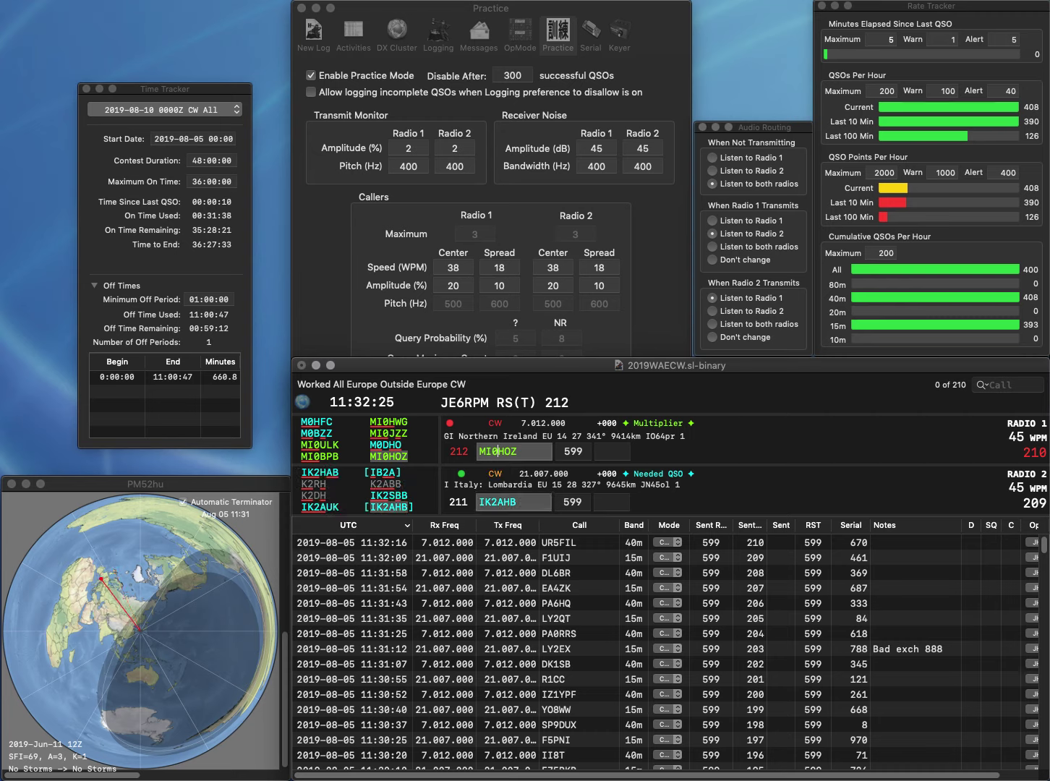
Log MI0HOZ on Radio 1 with received serial 152 and IK2AHB on Radio 2 with received serial 706
key(space)
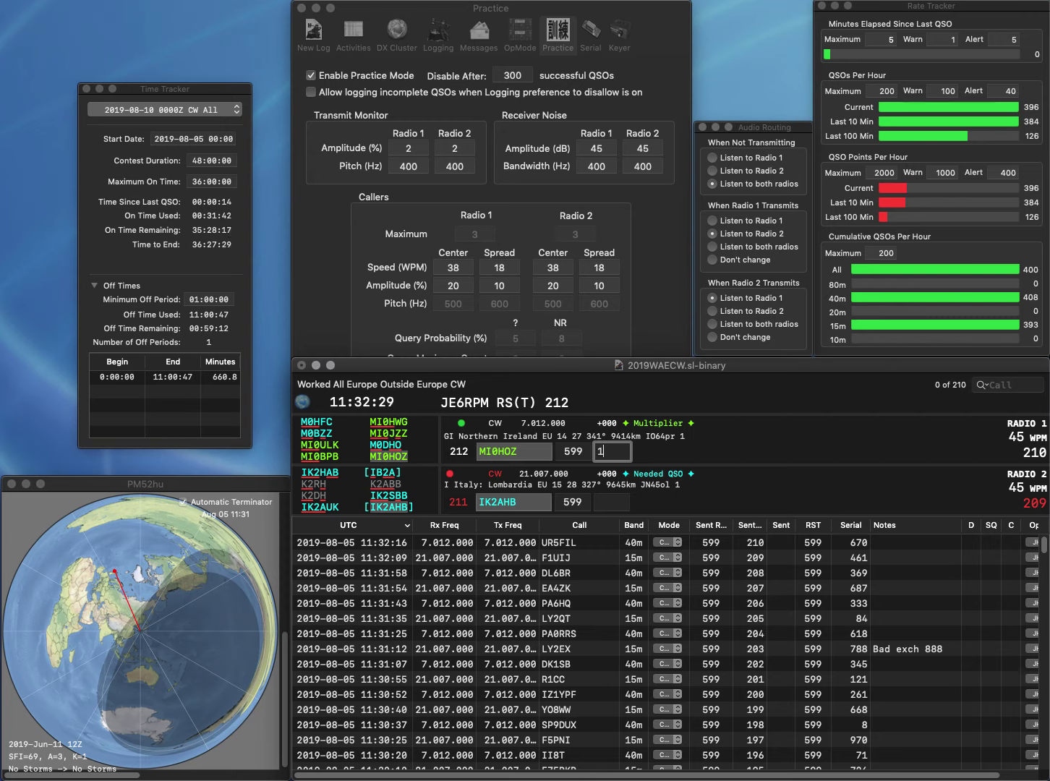
text(152)
key(Return)
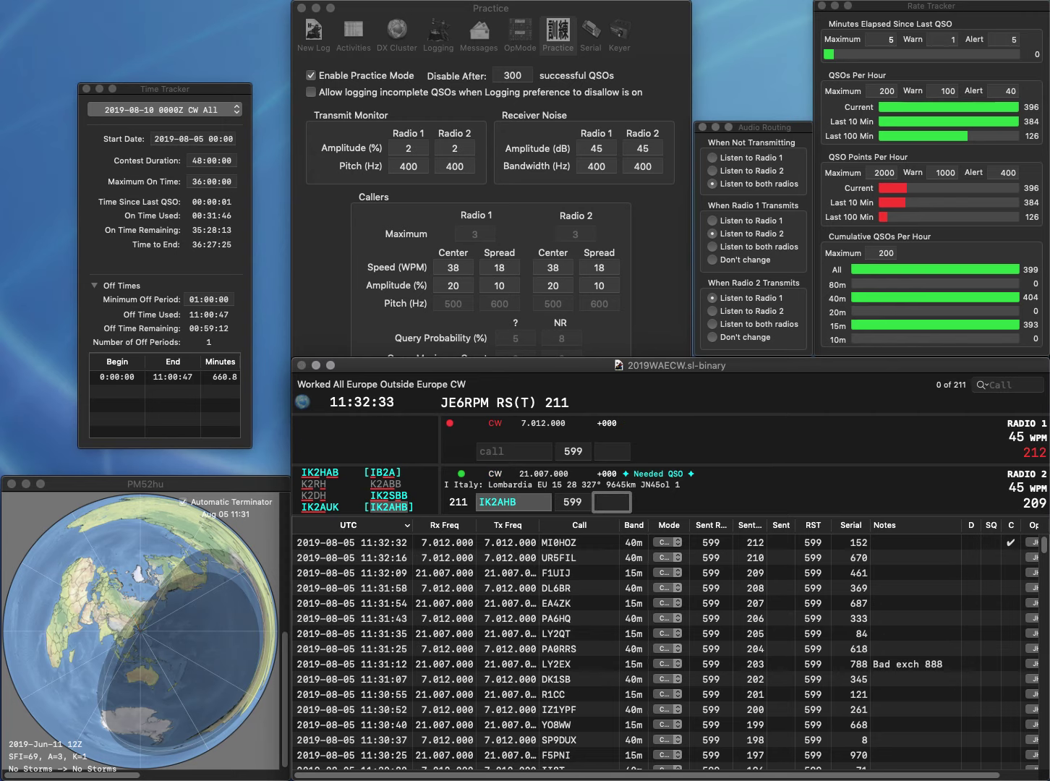
text(706)
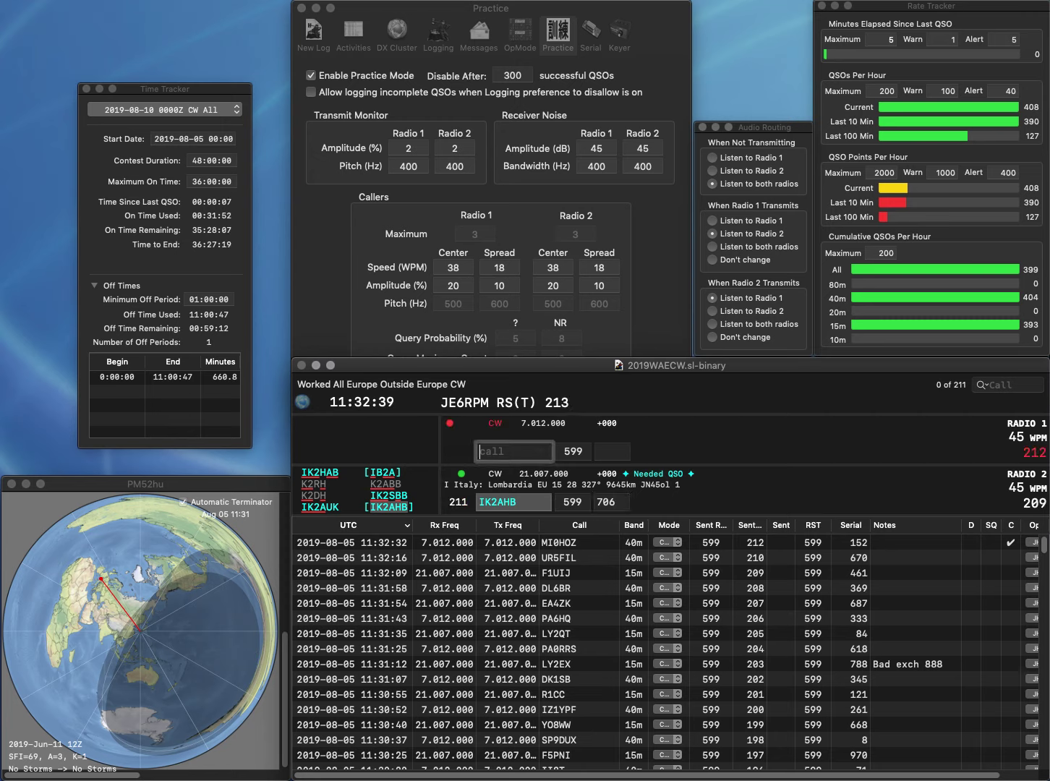
key(Return)
Enter and send the call M1C on Radio 1
text(M)
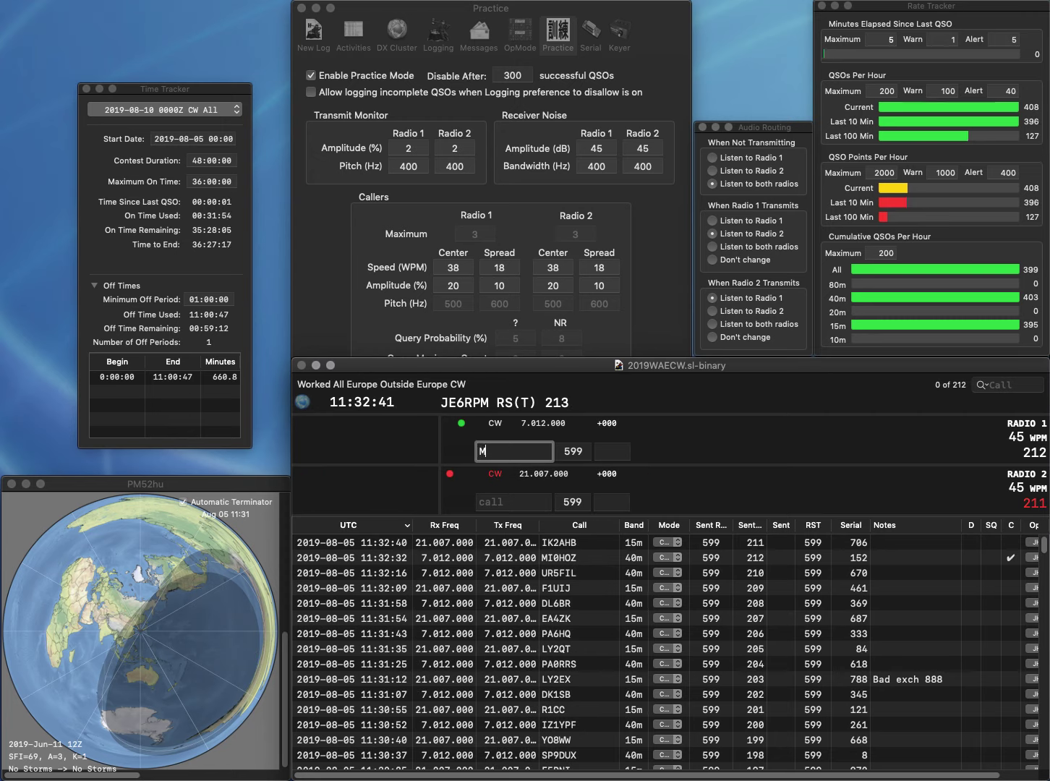
text(1C)
key(Return)
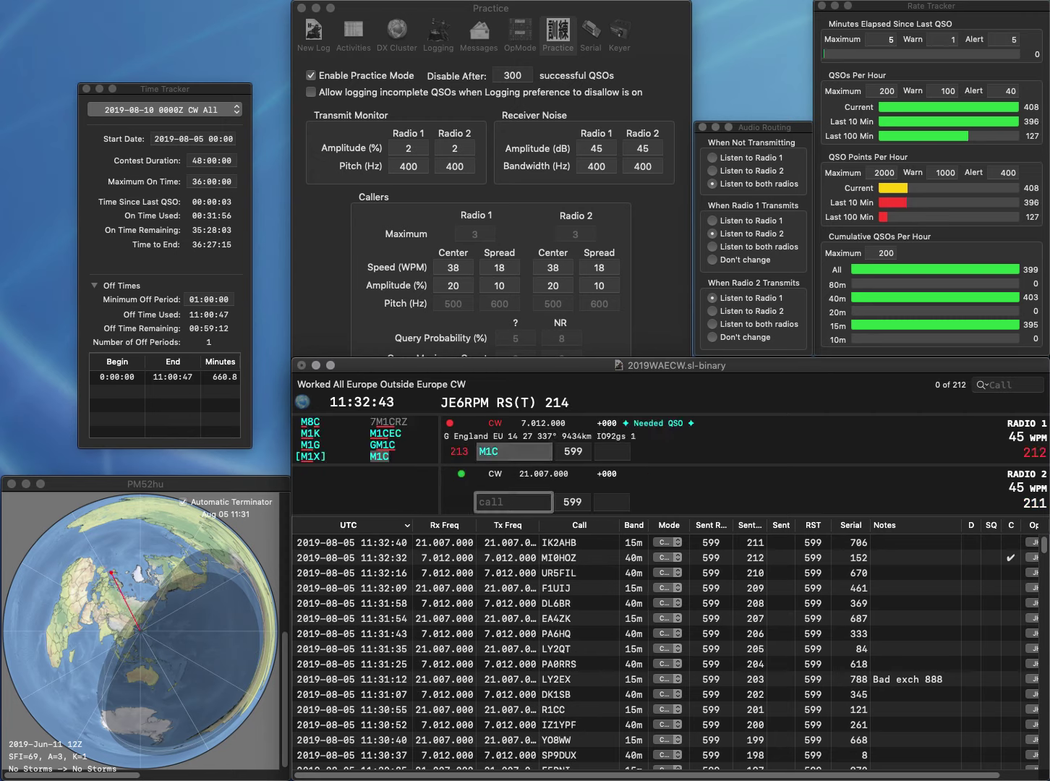
Enter and send the call TA1CQ on Radio 2, and correct the call on Radio 1 to MJ8C and send it again
text(TA1CQ)
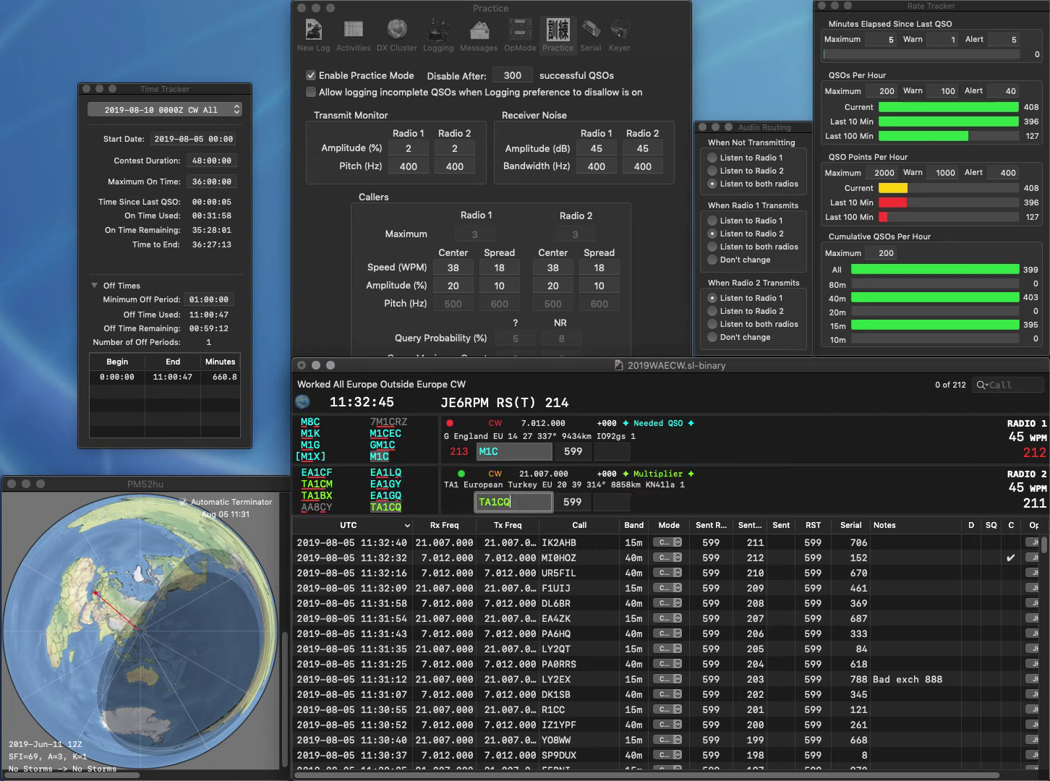
key(Return)
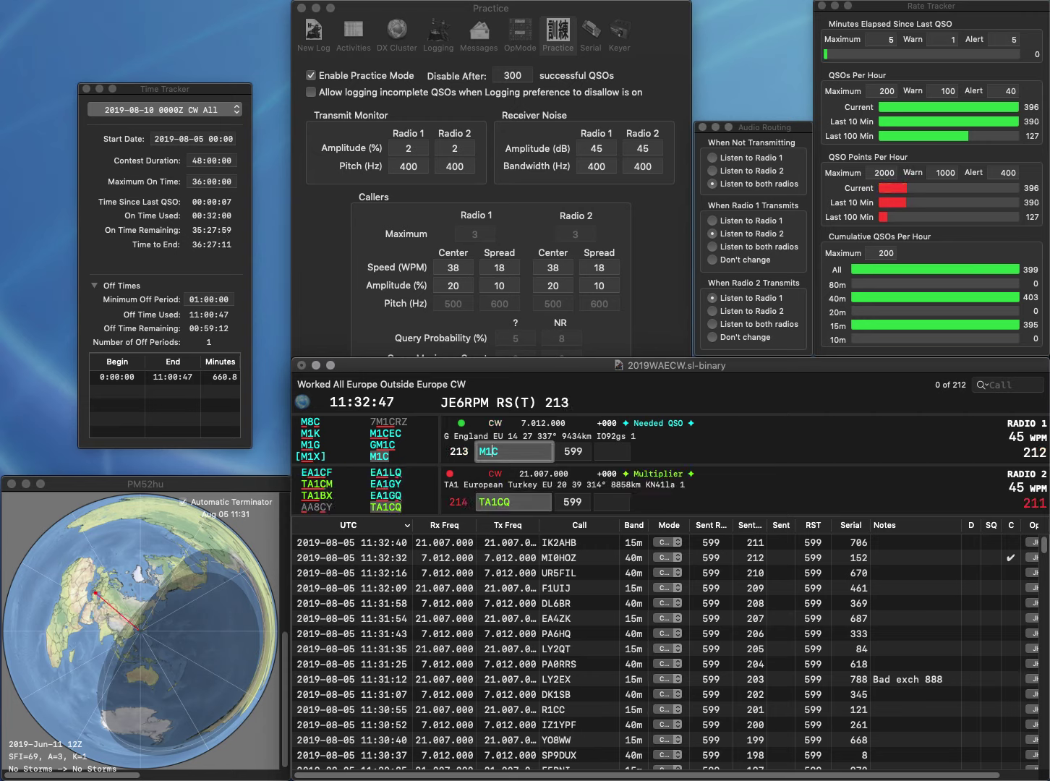
text(MJC)
key(Left)
text(8)
key(Return)
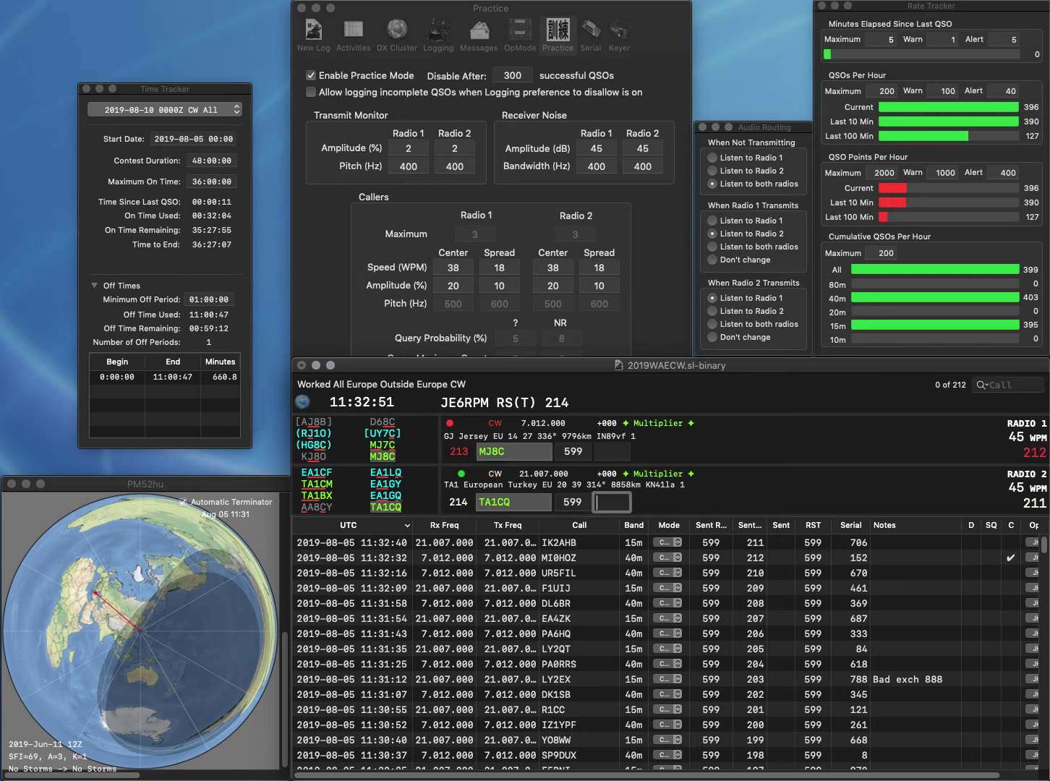
Log TA1CQ on Radio 2 with received serial 181 and MJ8C on Radio 1 with received serial 206
text(181)
key(Return)
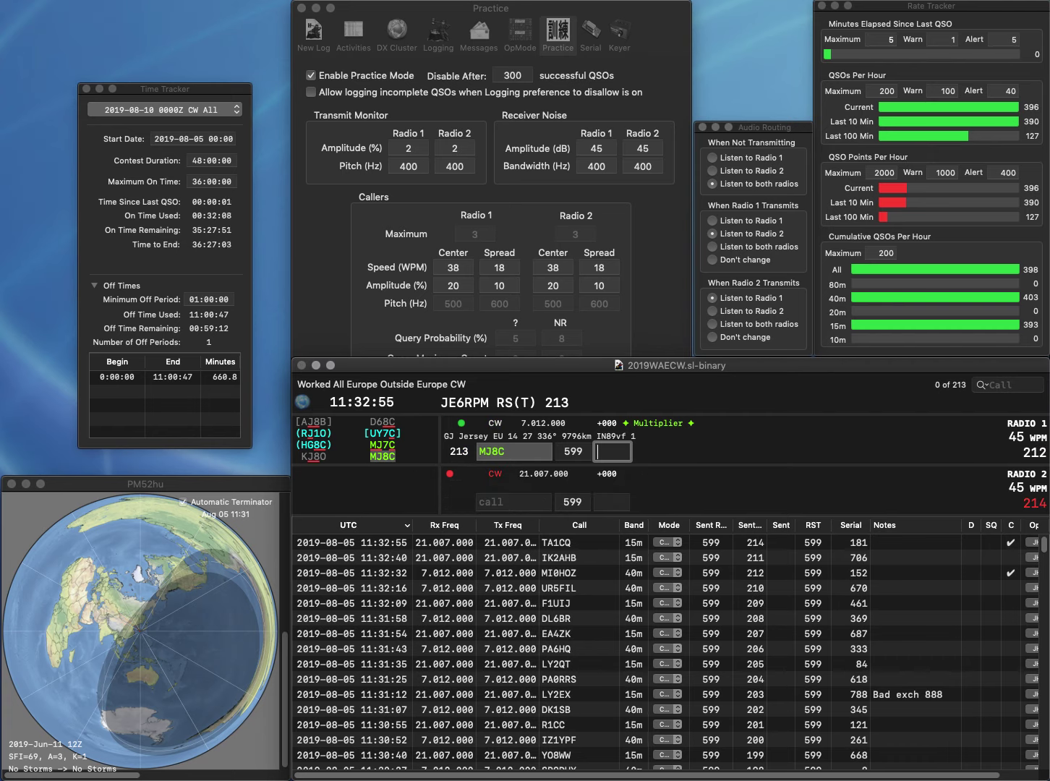
text(206)
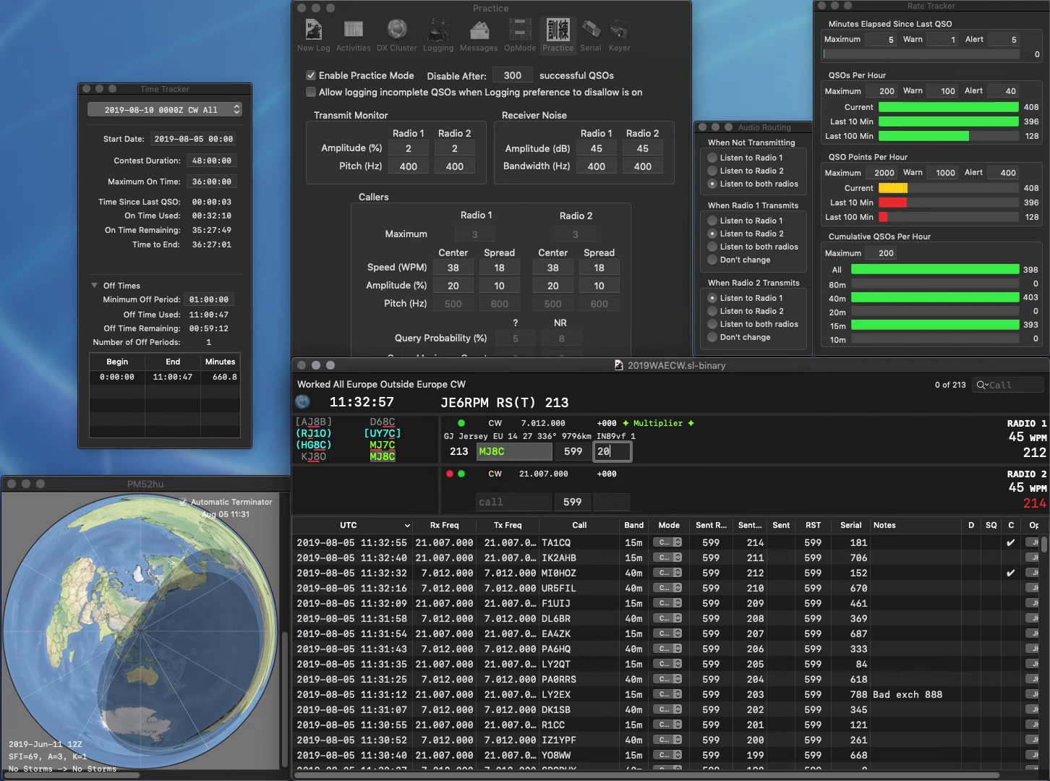
key(Return)
Enter and send the call EA4WX on Radio 2 and the partial call 3DA on Radio 1
text(EA4)
text(WX)
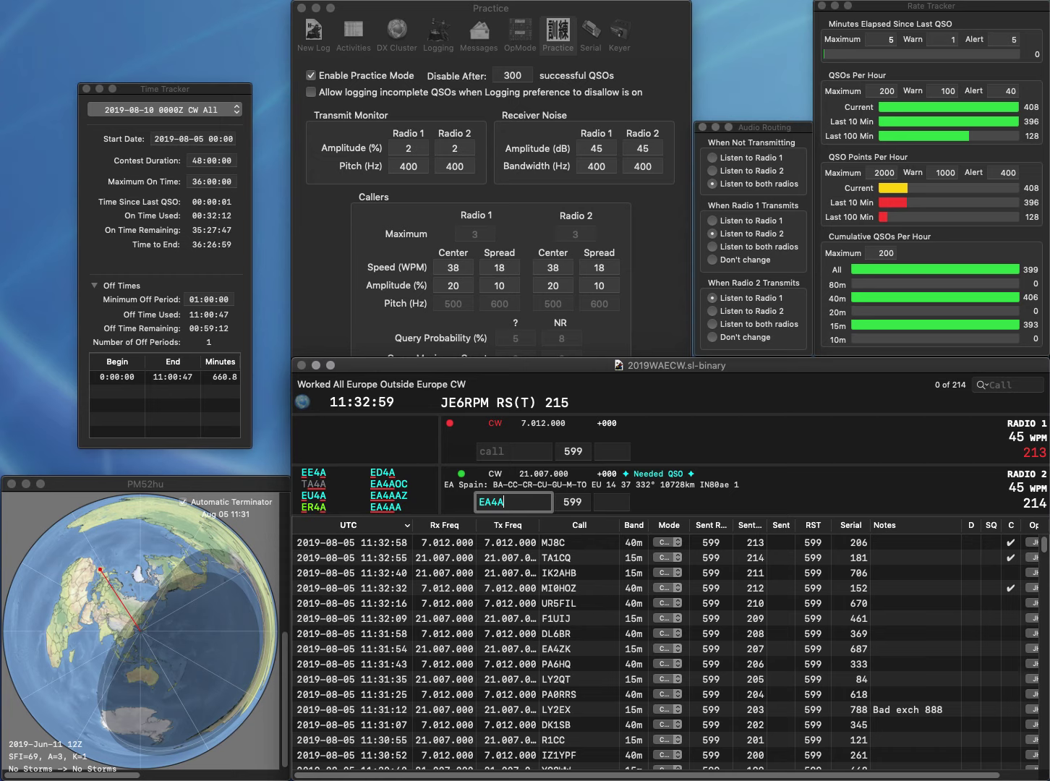
key(Return)
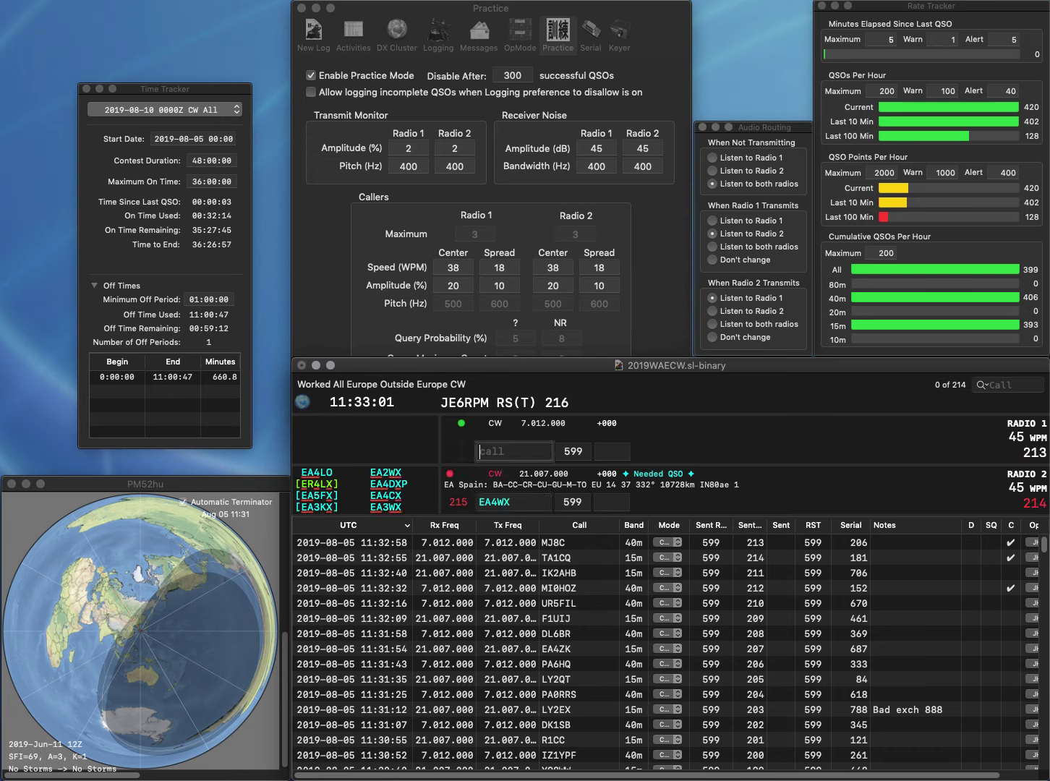
text(3DA)
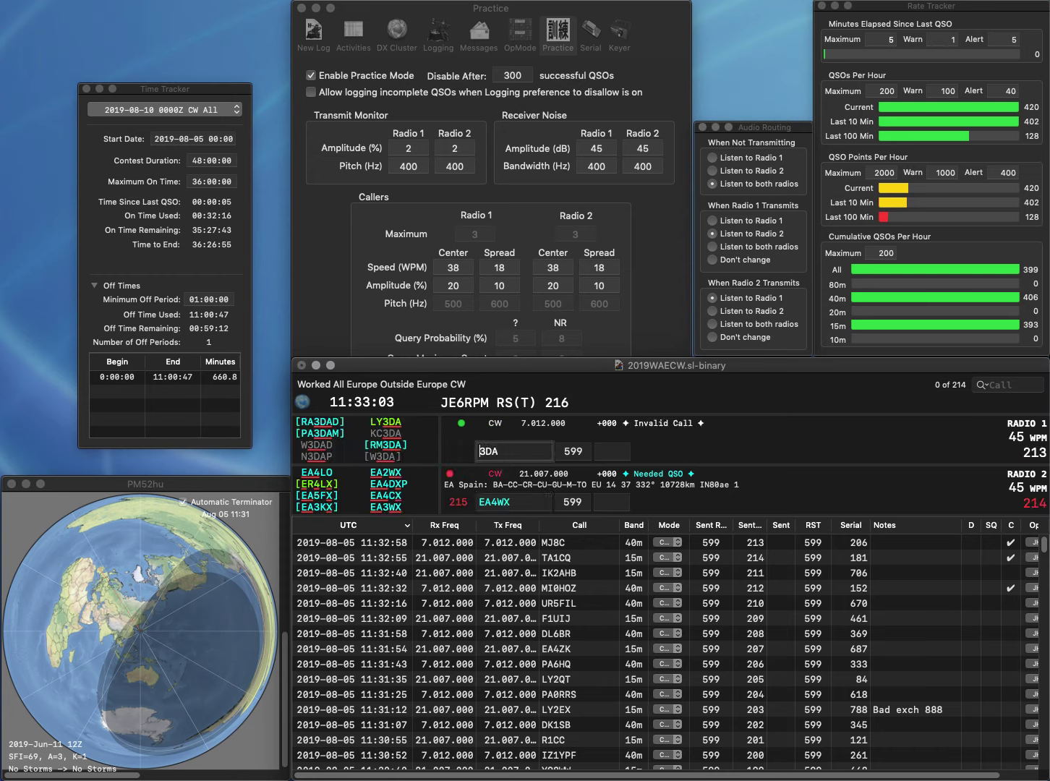
key(Return)
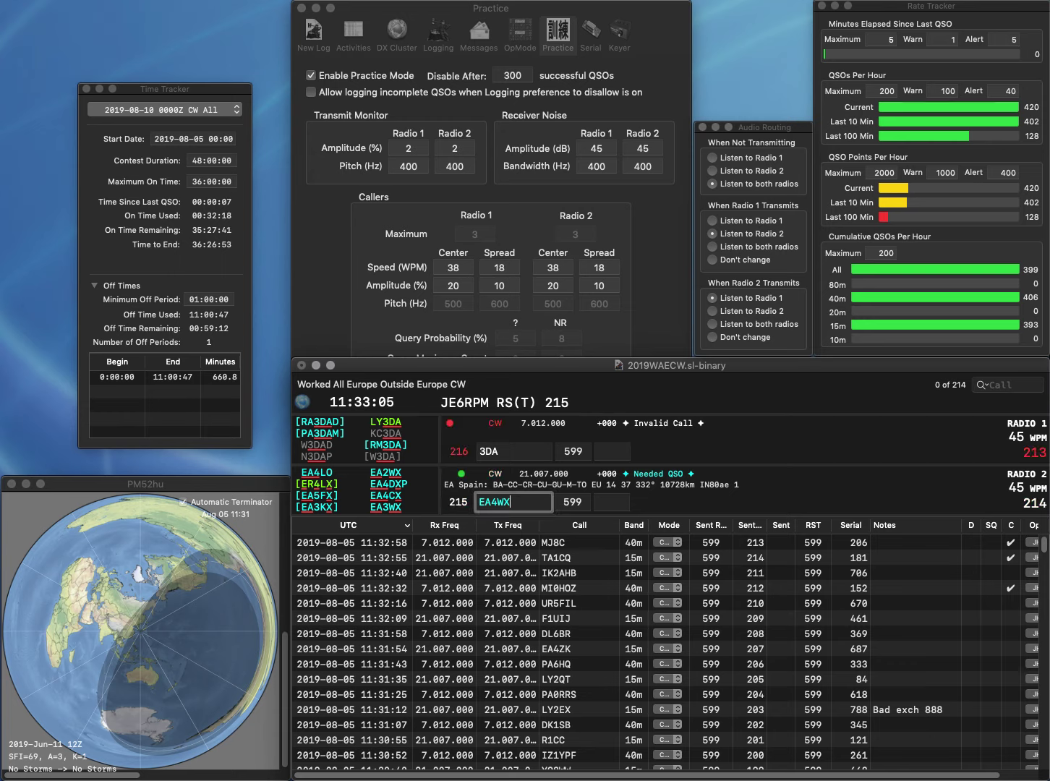
key(BackSpace)
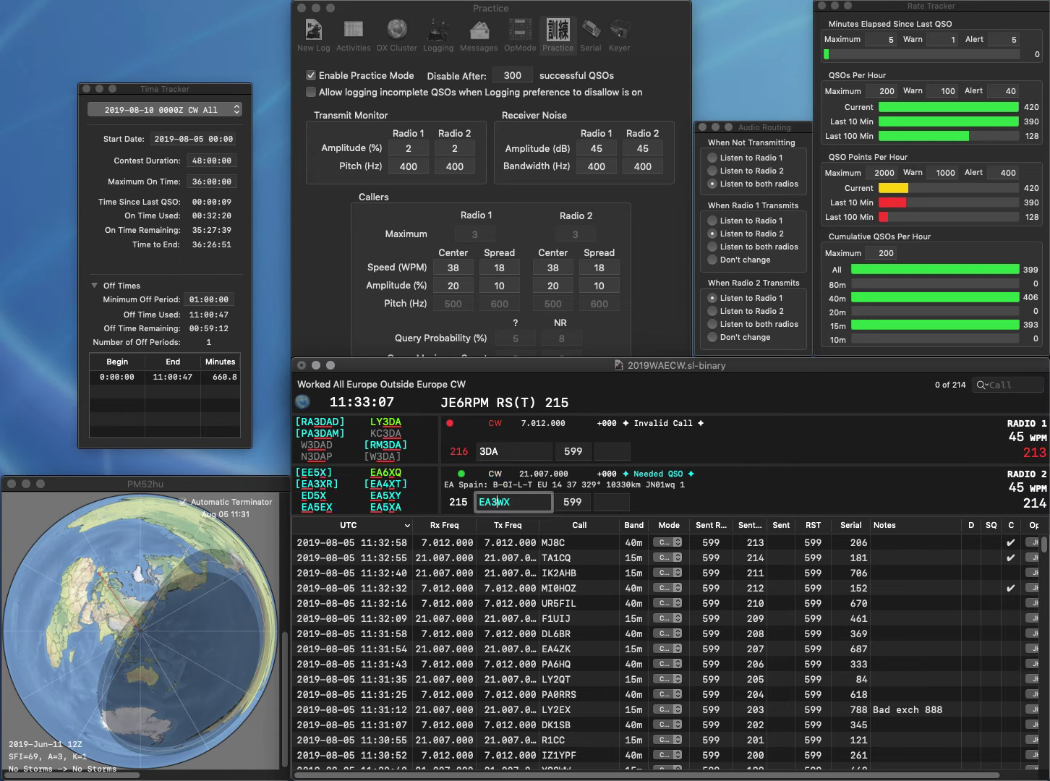
text(3)
key(Return)
text(R)
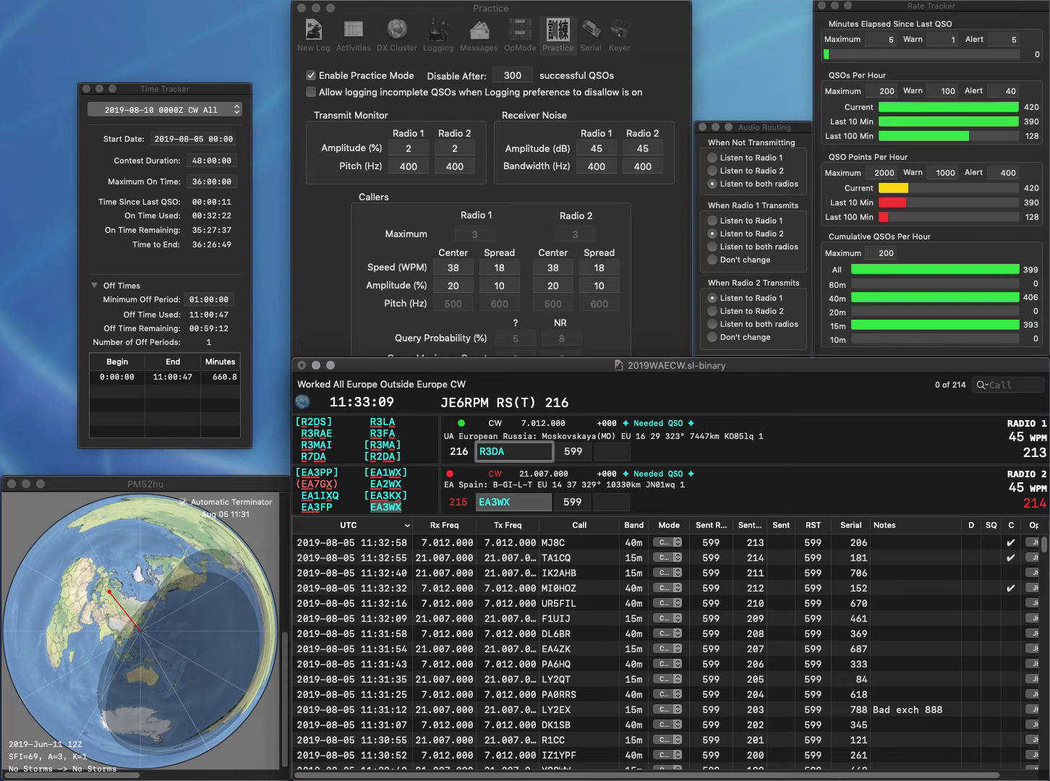
key(Delete)
text(2)
key(Return)
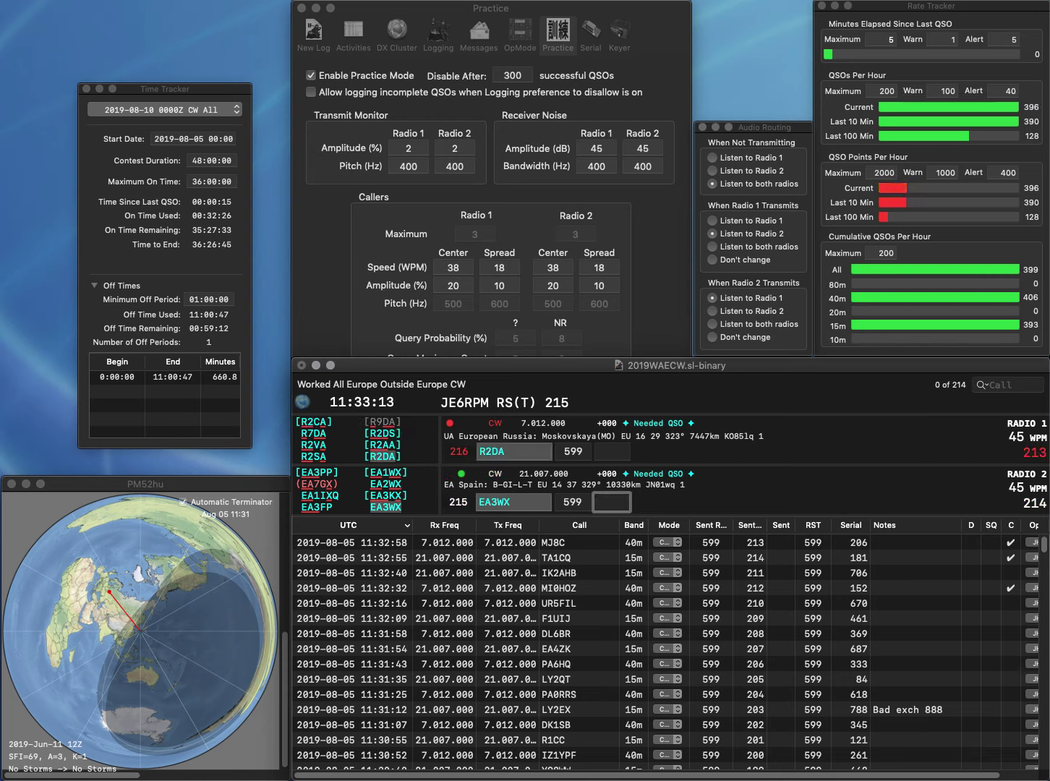
text(549)
key(Return)
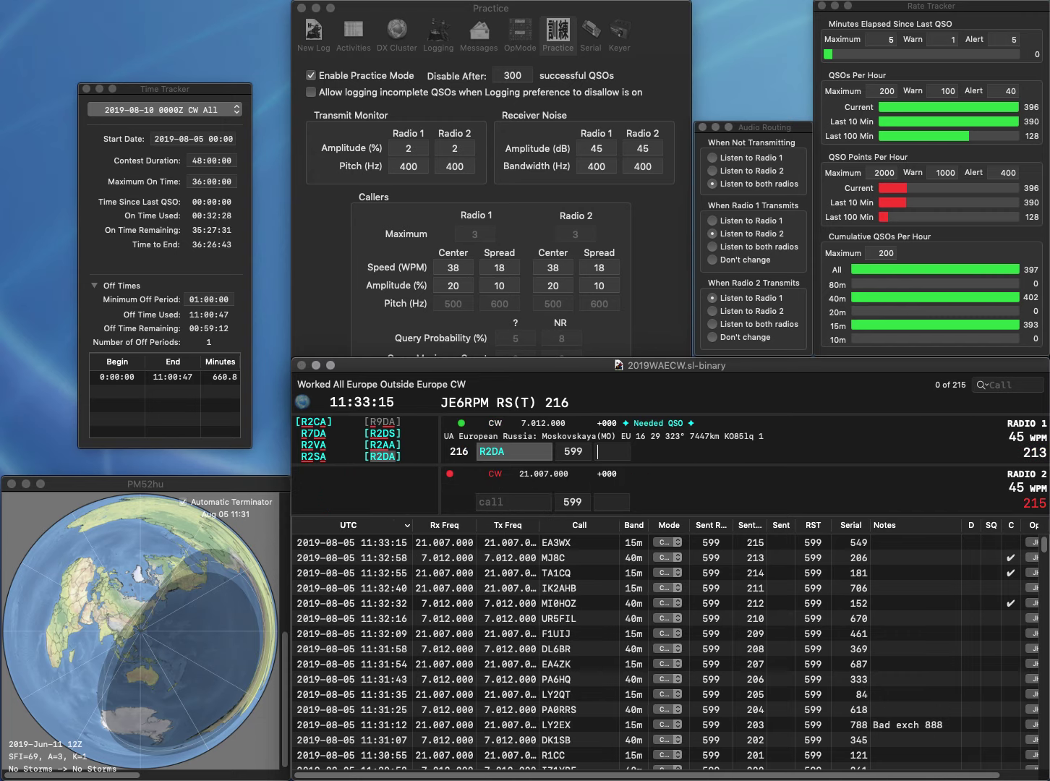
text(736)
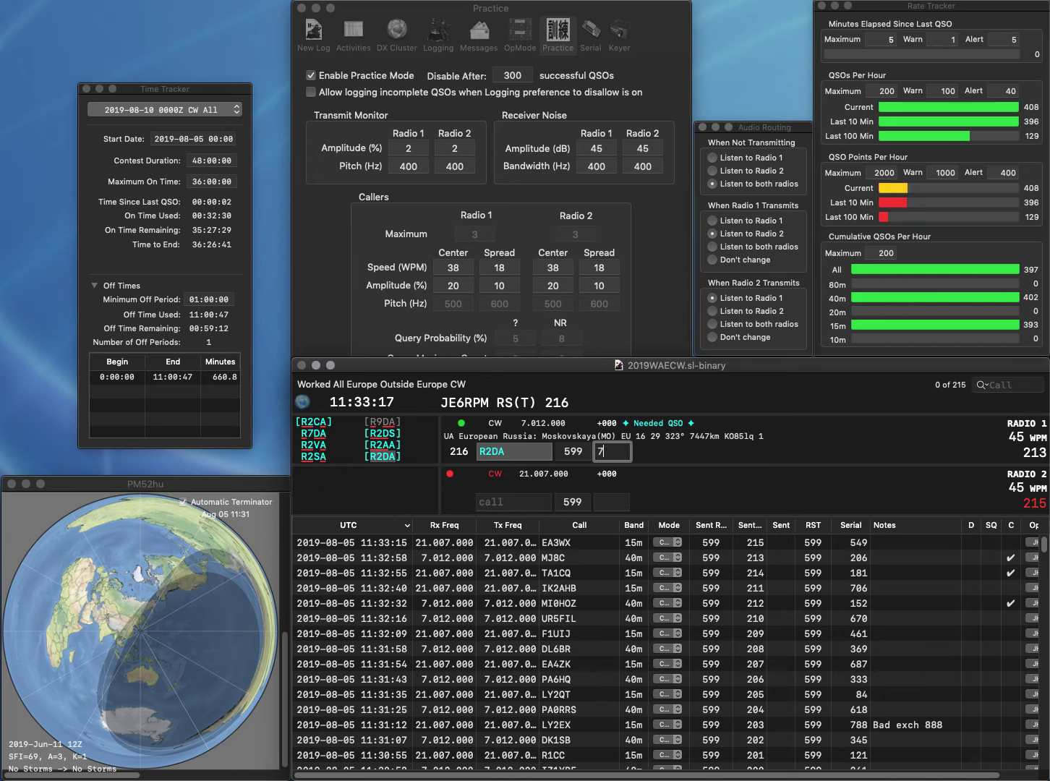
key(Return)
Enter and send the partial call /OK2DX on Radio 2
text(2O)
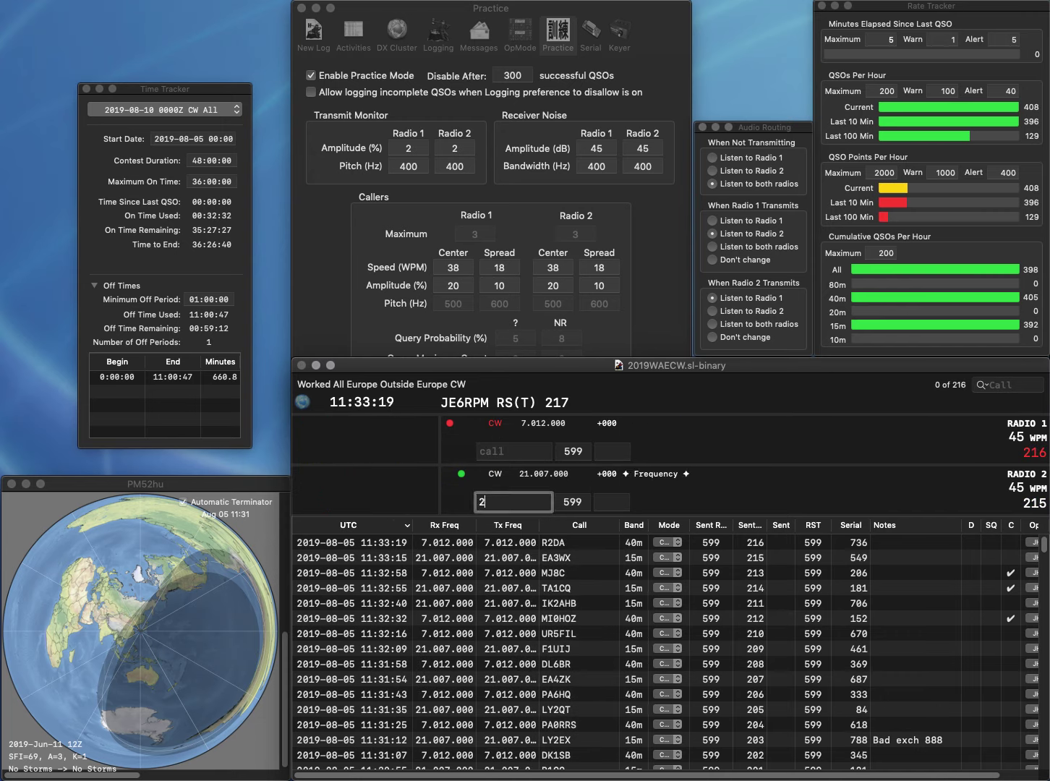
key(BackSpace)
key(BackSpace)
text(/OK2)
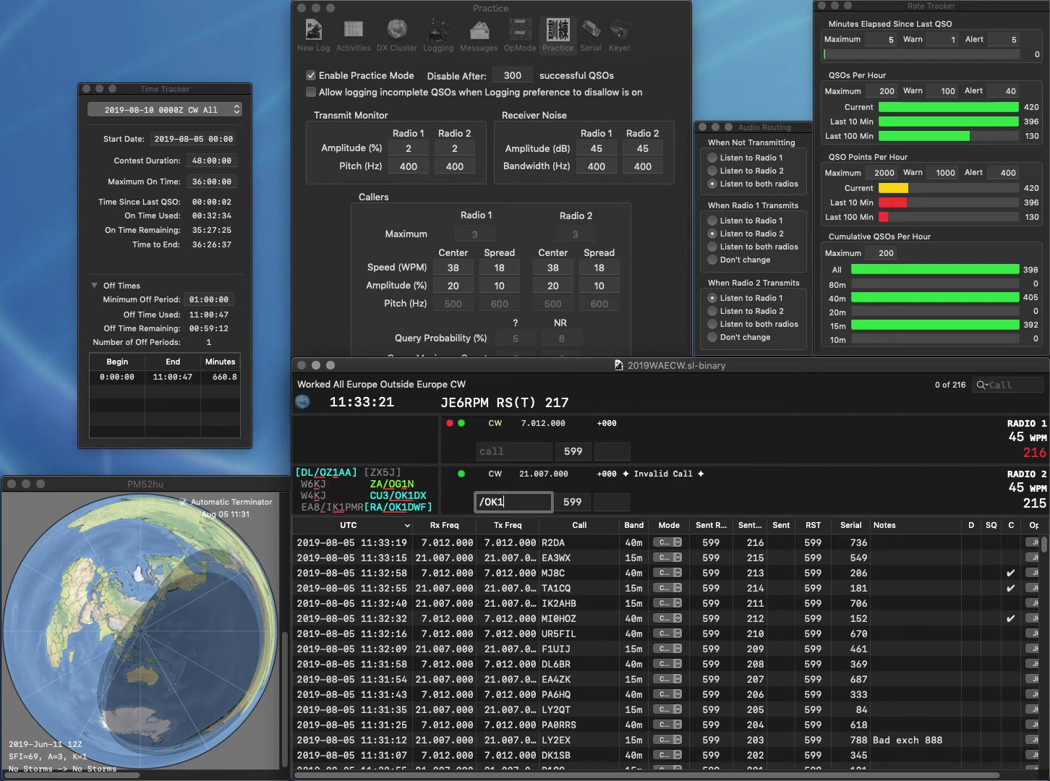
text(DX)
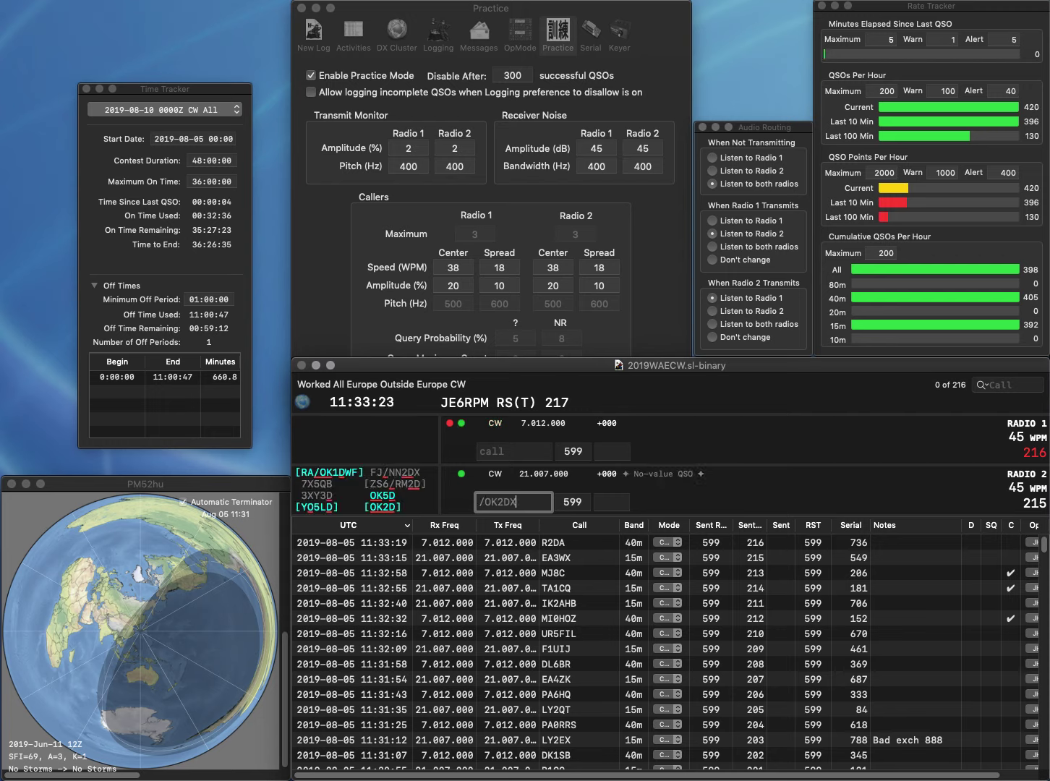
key(Return)
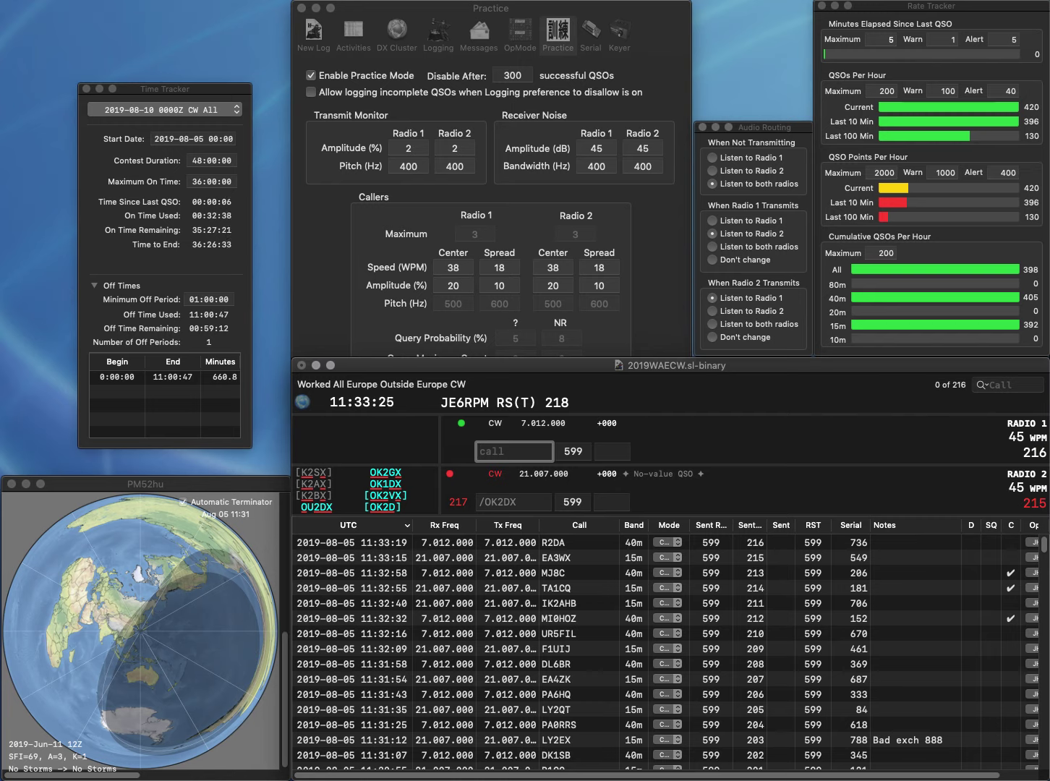
Enter and send the call OR4R on Radio 1
text(O4R)
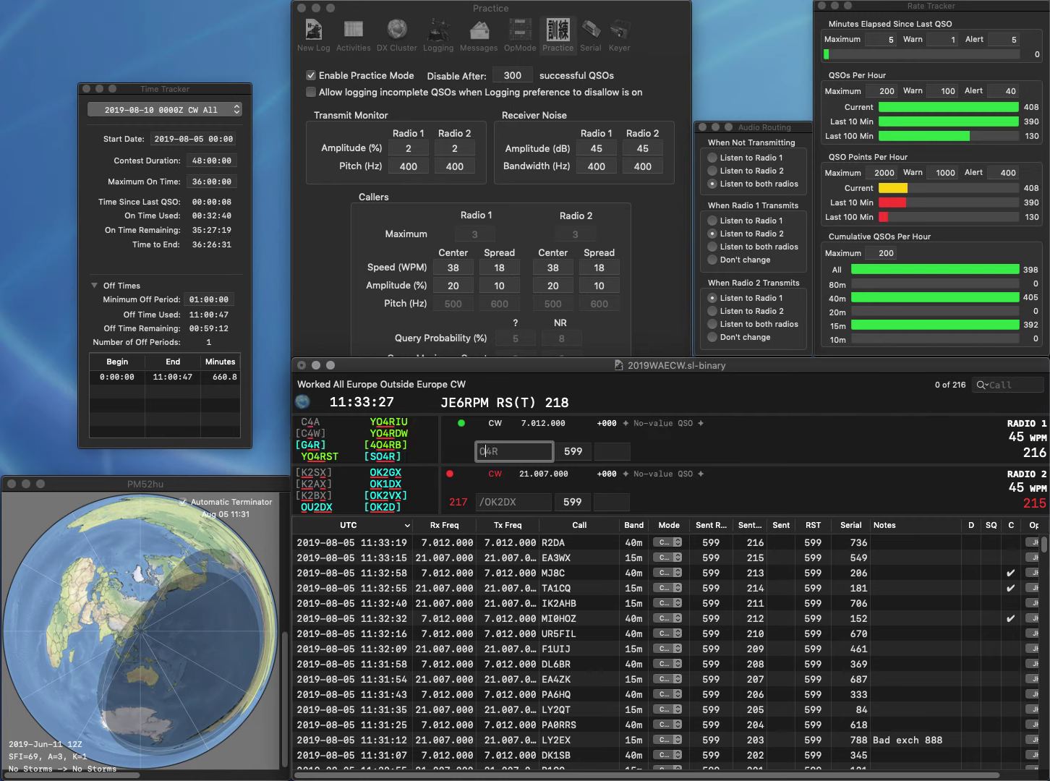
key(Left)
key(Left)
text(R)
key(Return)
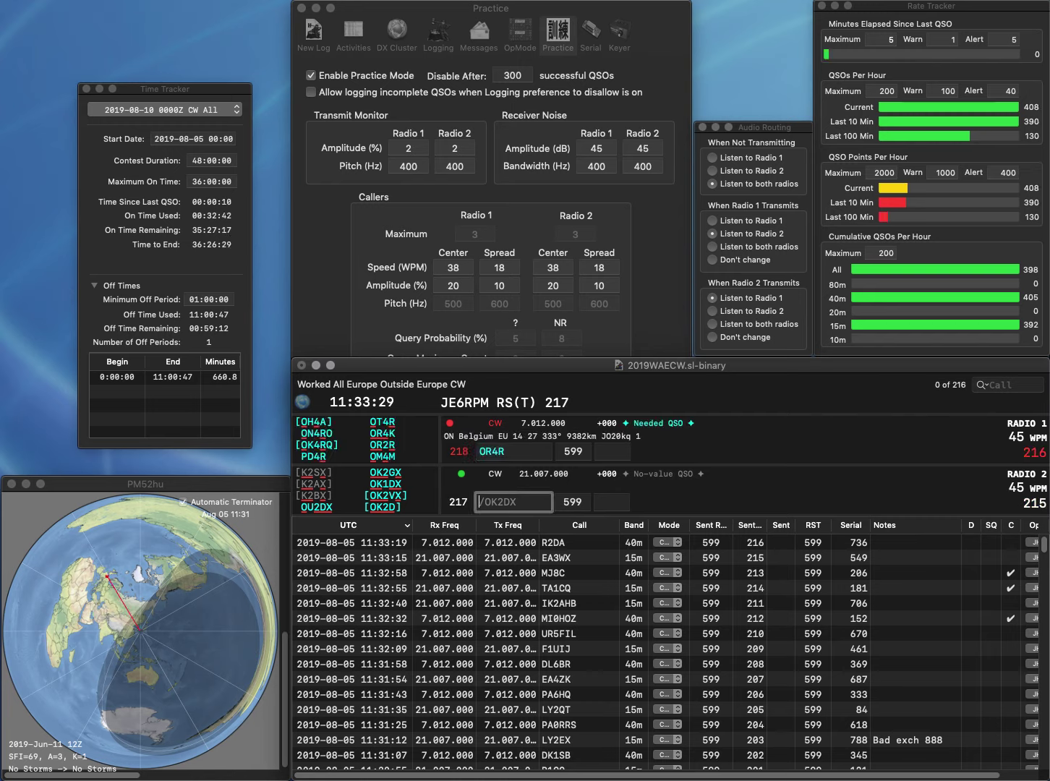
Correct the call on Radio 2 to CU3/OK1DX and the call on Radio 1 to 9A4R, sending each one again
text(CU3)
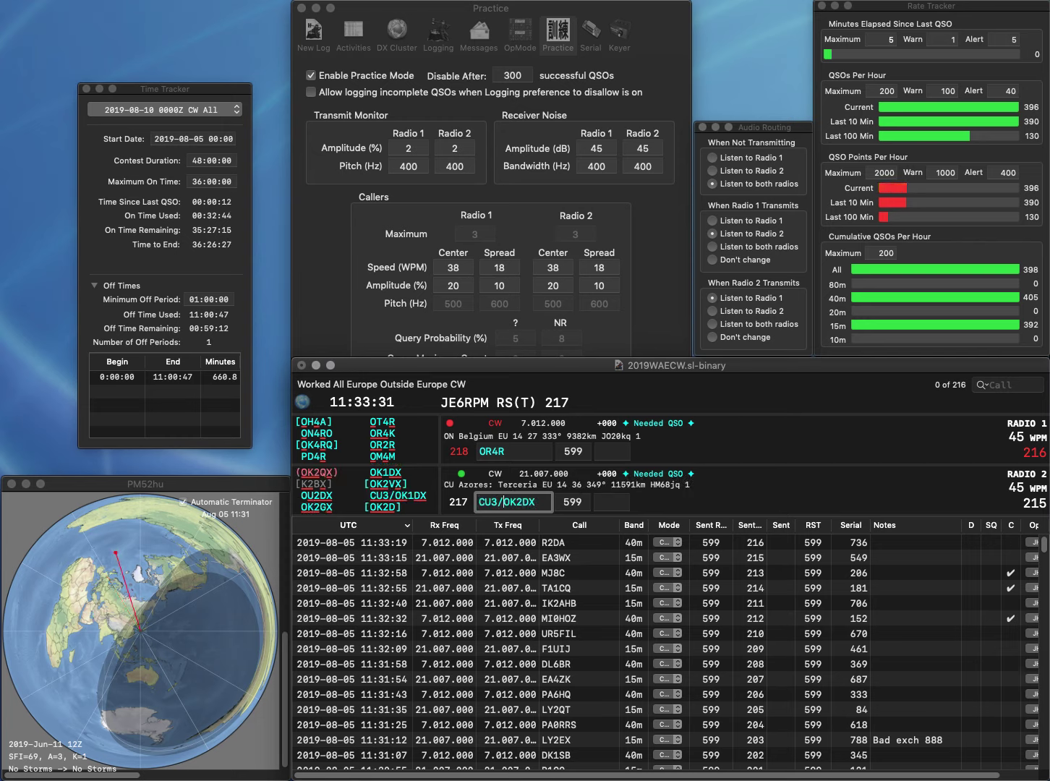
key(Delete)
text(1)
key(Return)
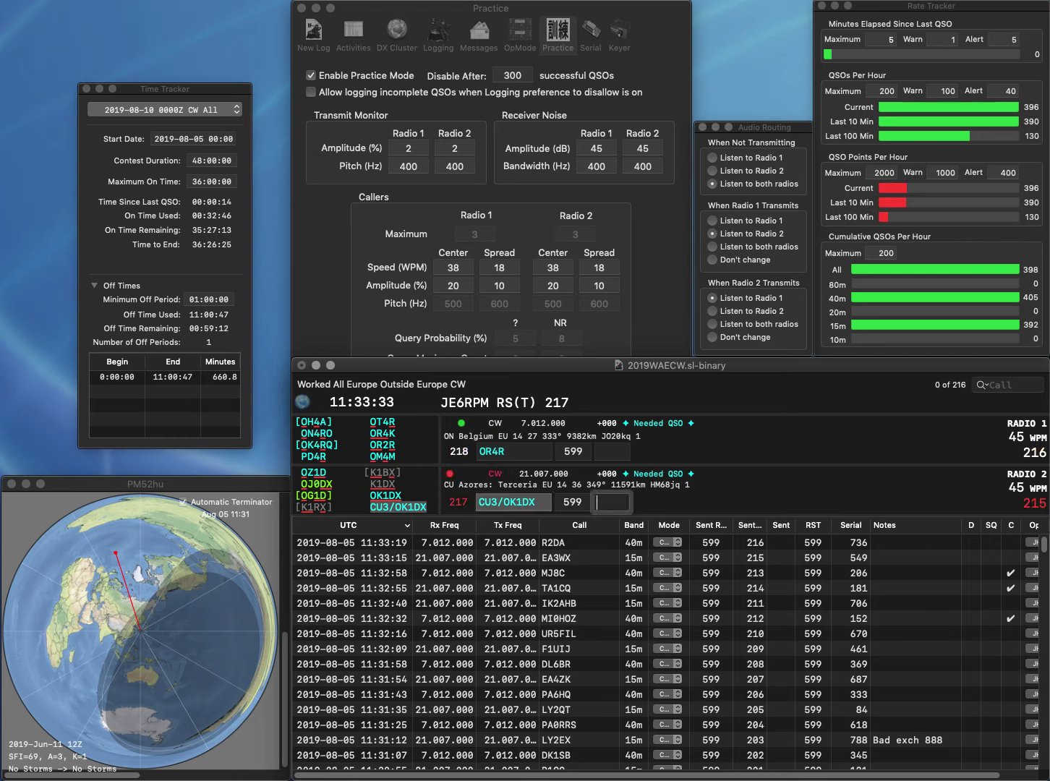
key(BackSpace)
key(BackSpace)
text(9A)
key(Return)
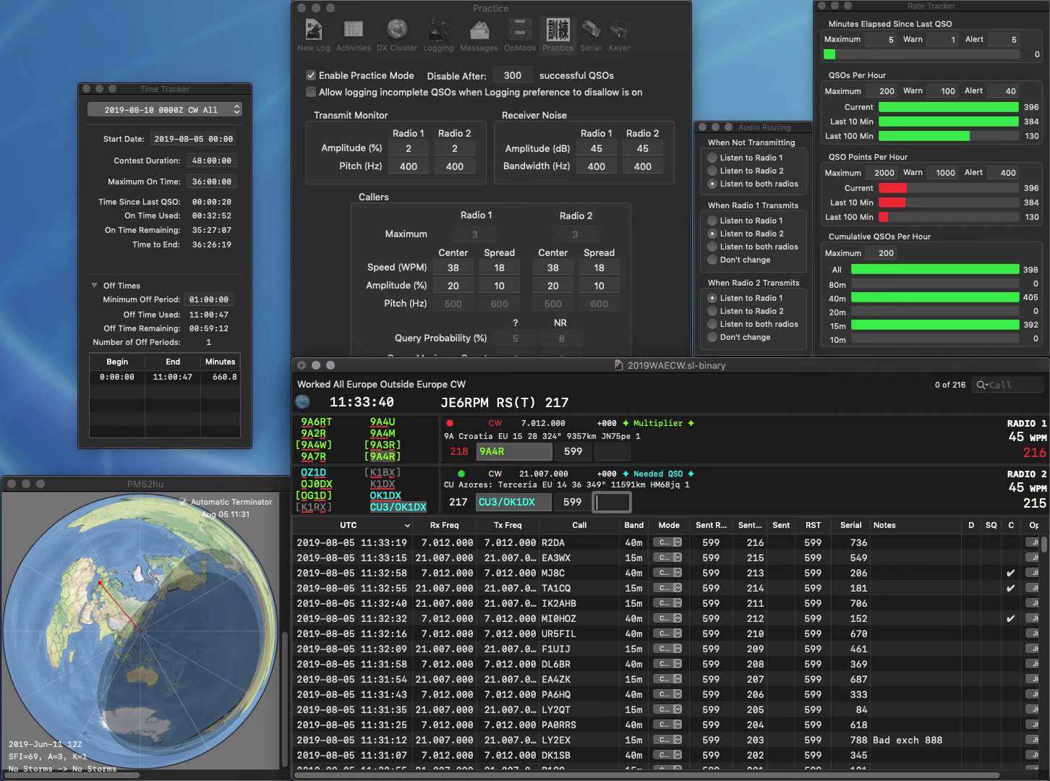
text(195)
key(Return)
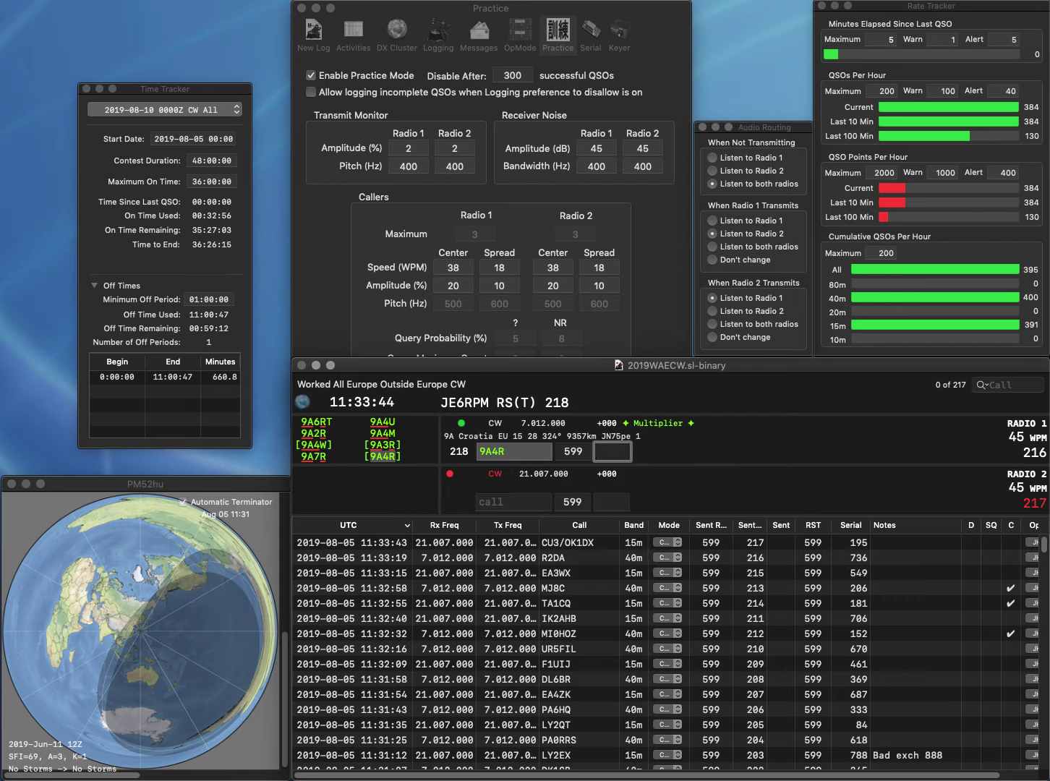
text(90)
key(Return)
Enter and send the call RC7A on Radio 2 and the call UZ2I on Radio 1
text(C7A)
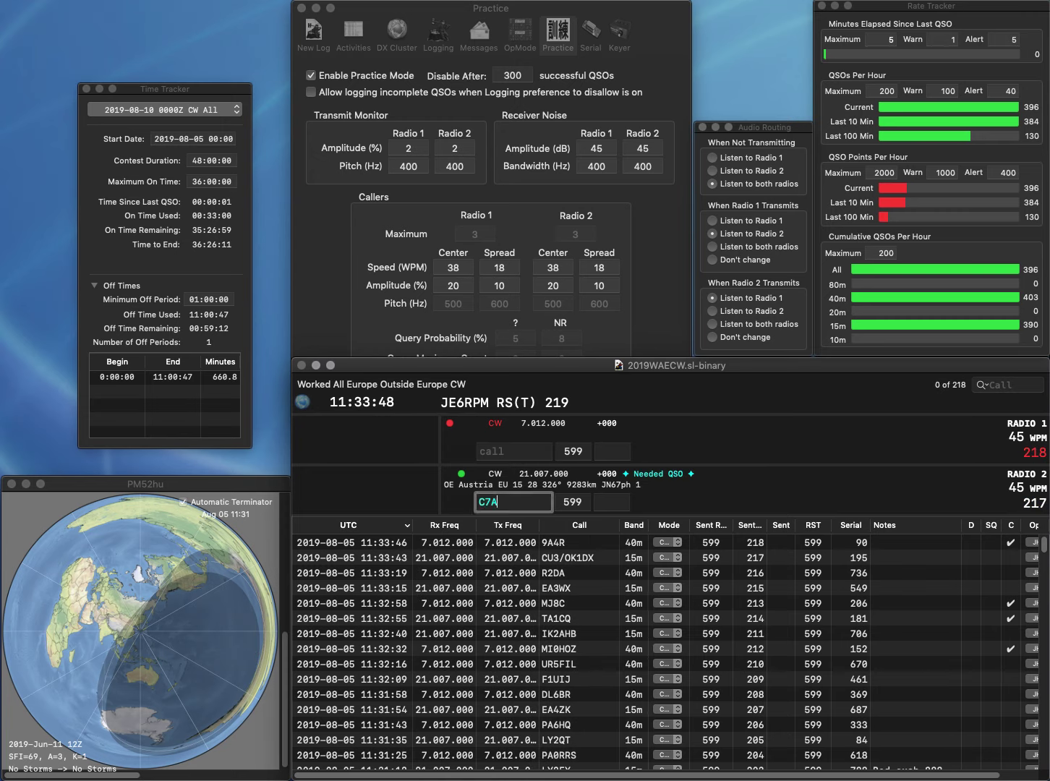
key(Home)
text(R)
key(Return)
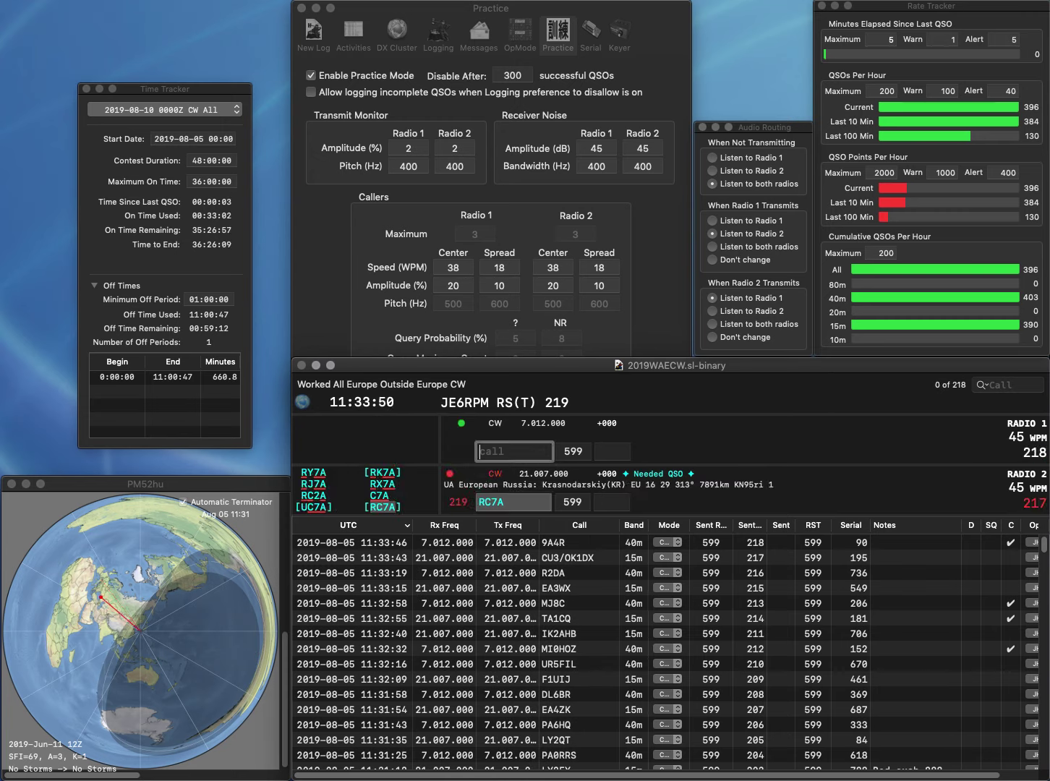
text(UZ2I)
key(Return)
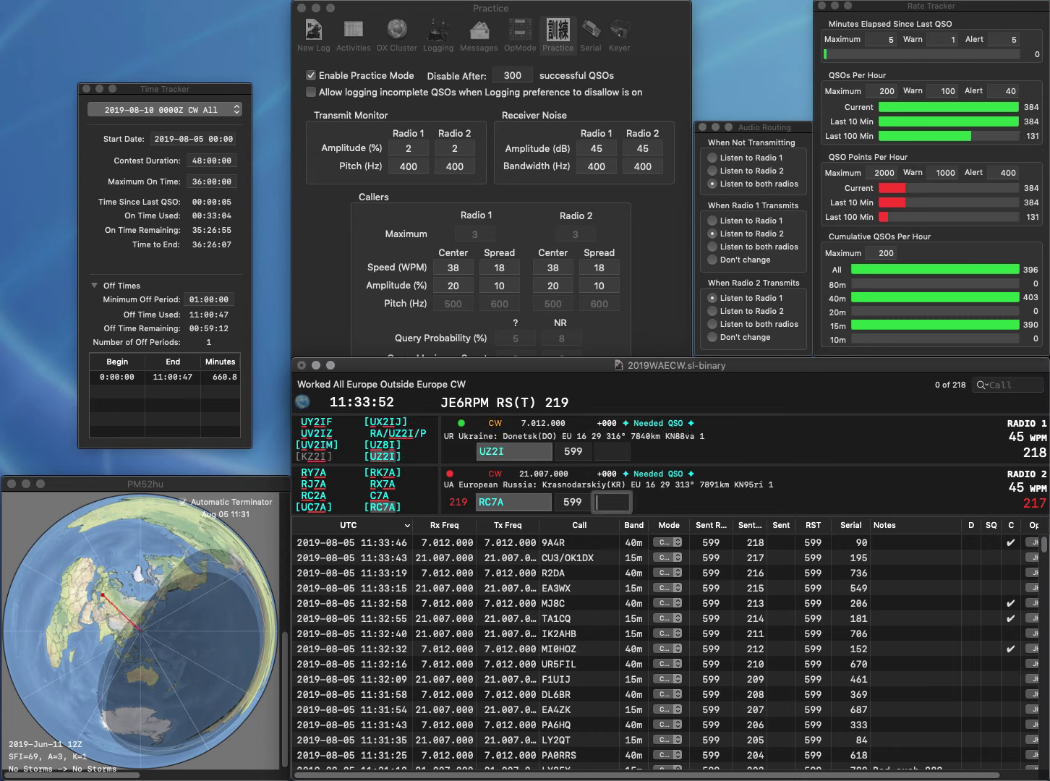
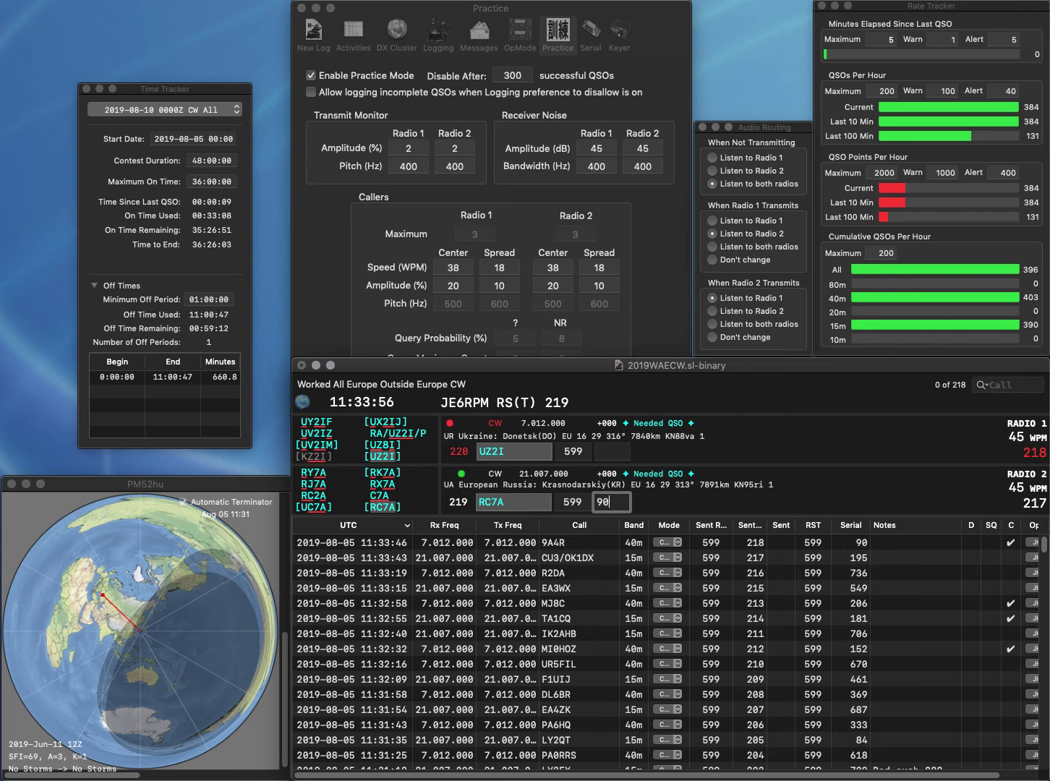
text(900)
key(Return)
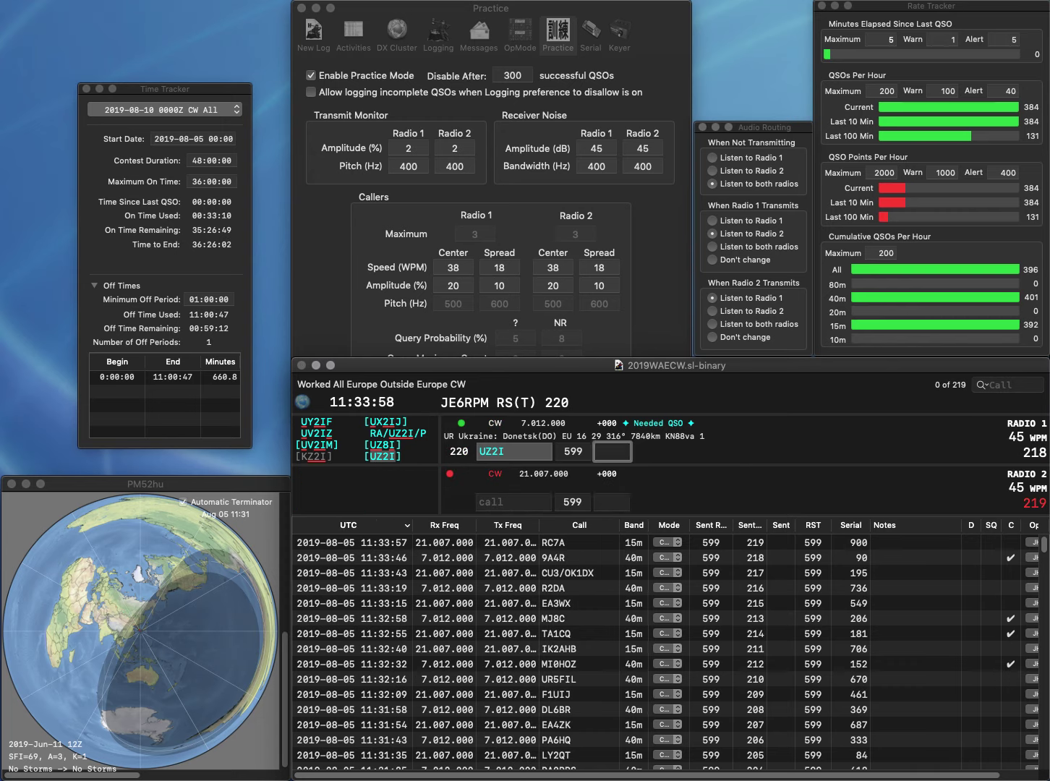
text(740)
key(Return)
Enter and send the call DG2GAW on Radio 2
text(DG2GAAW)
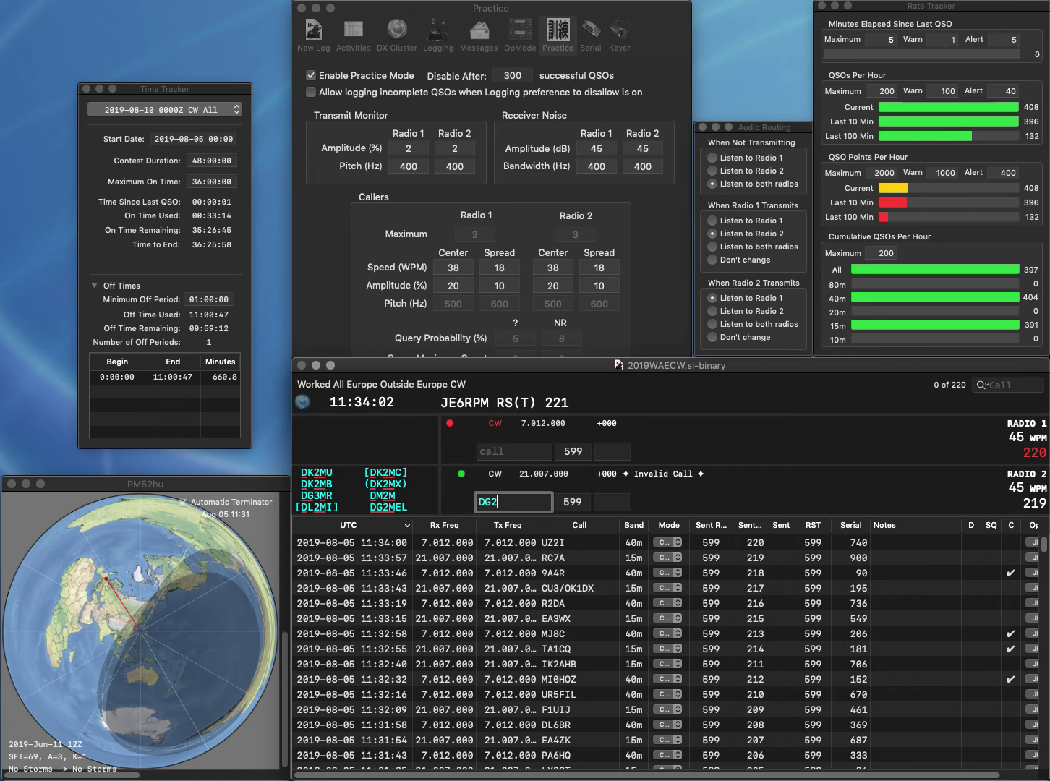
key(BackSpace)
key(BackSpace)
text(W)
key(Return)
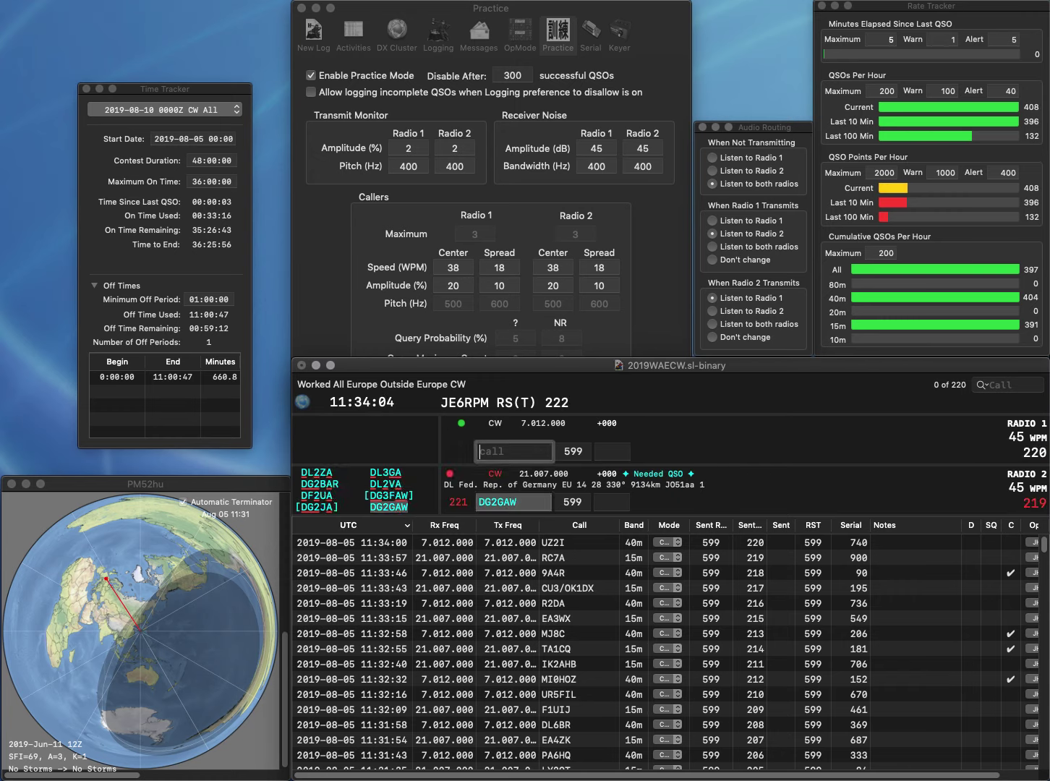
Enter and send the call IU8FBQ on Radio 1
text(8FBQ)
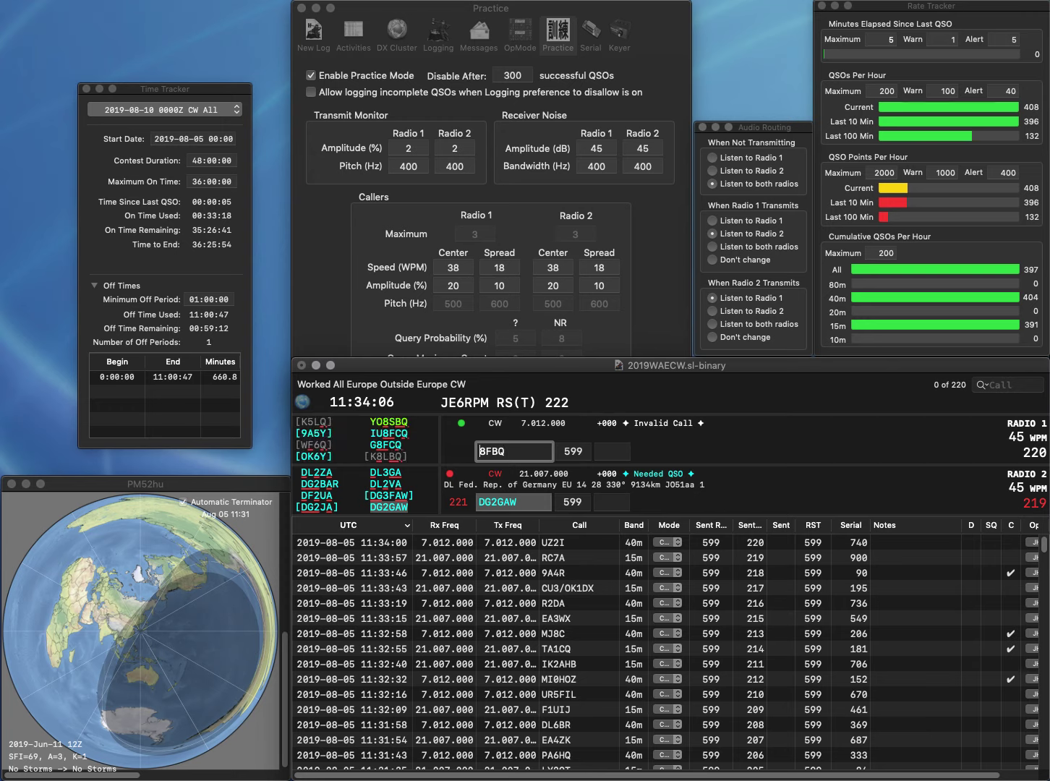
text(IU)
key(Return)
Log DG2GAW on Radio 2 with received serial 515
key(Tab)
text(51)
key(Return)
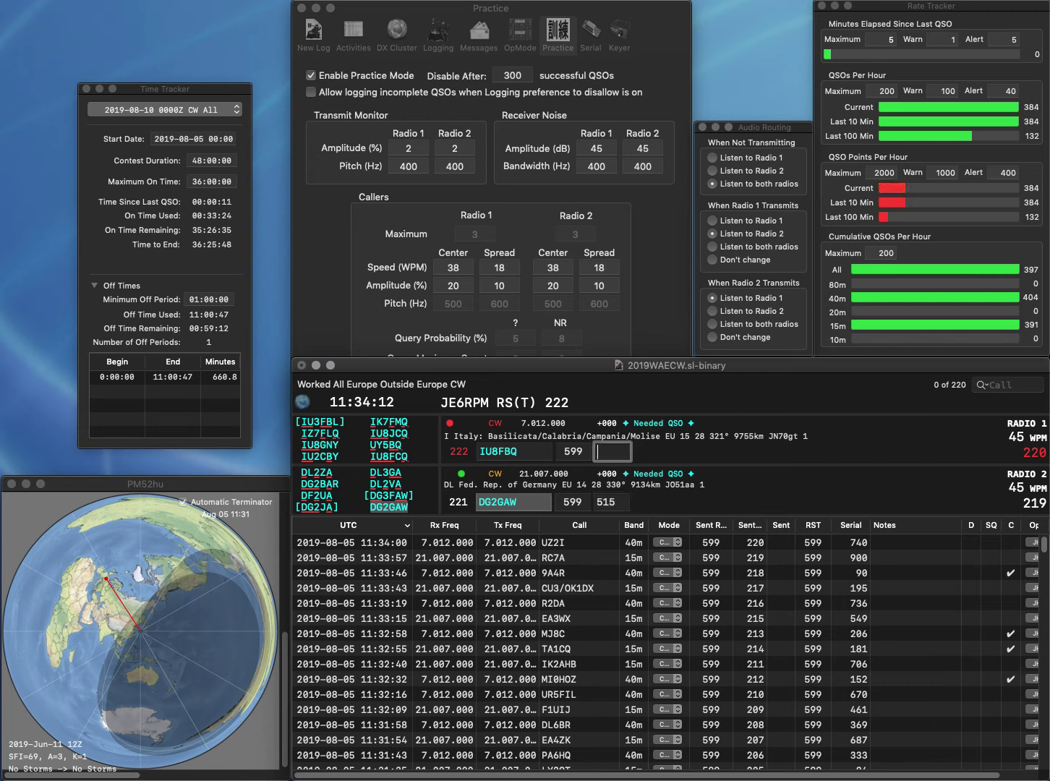
Correct the call on Radio 1 to SP7FBQ and send it again
key(BackSpace)
text(SP)
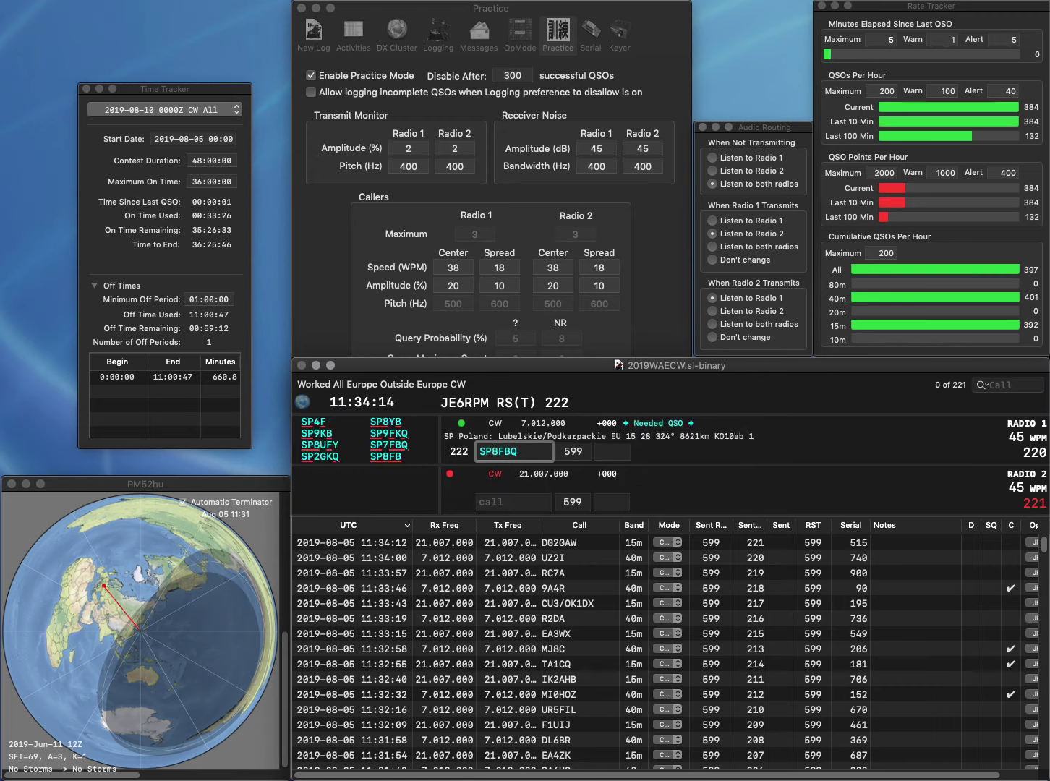
key(Right)
key(BackSpace)
text(7)
key(Return)
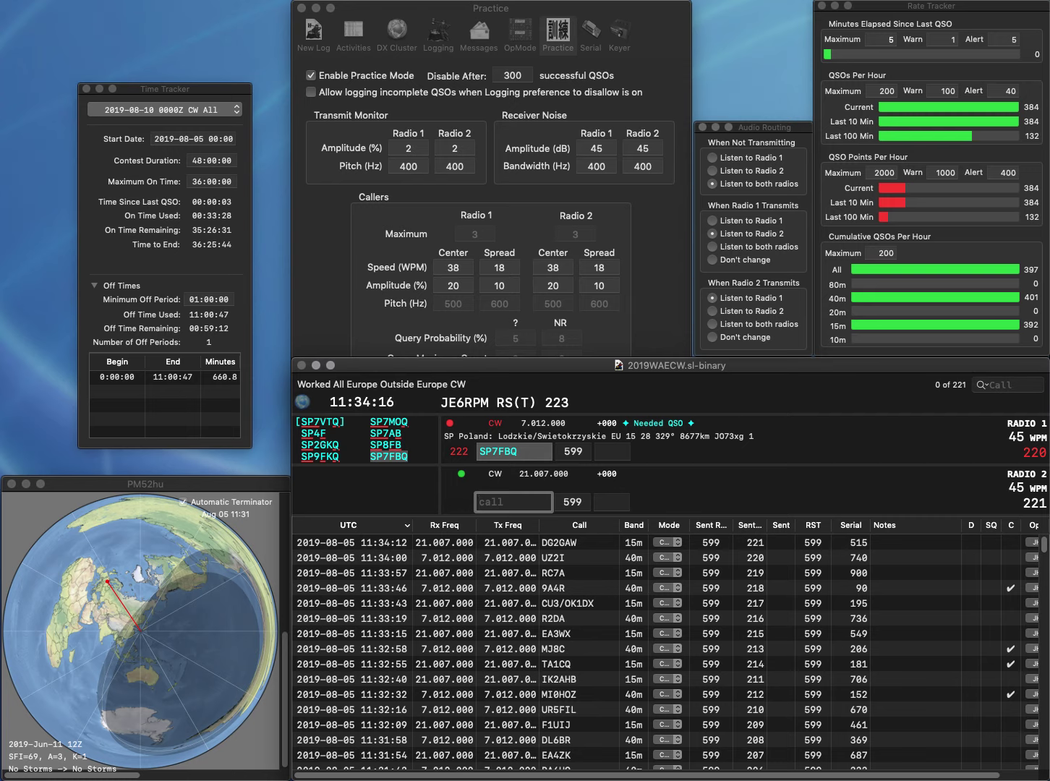
Enter and send the call OM8GT on Radio 2
text(OM7)
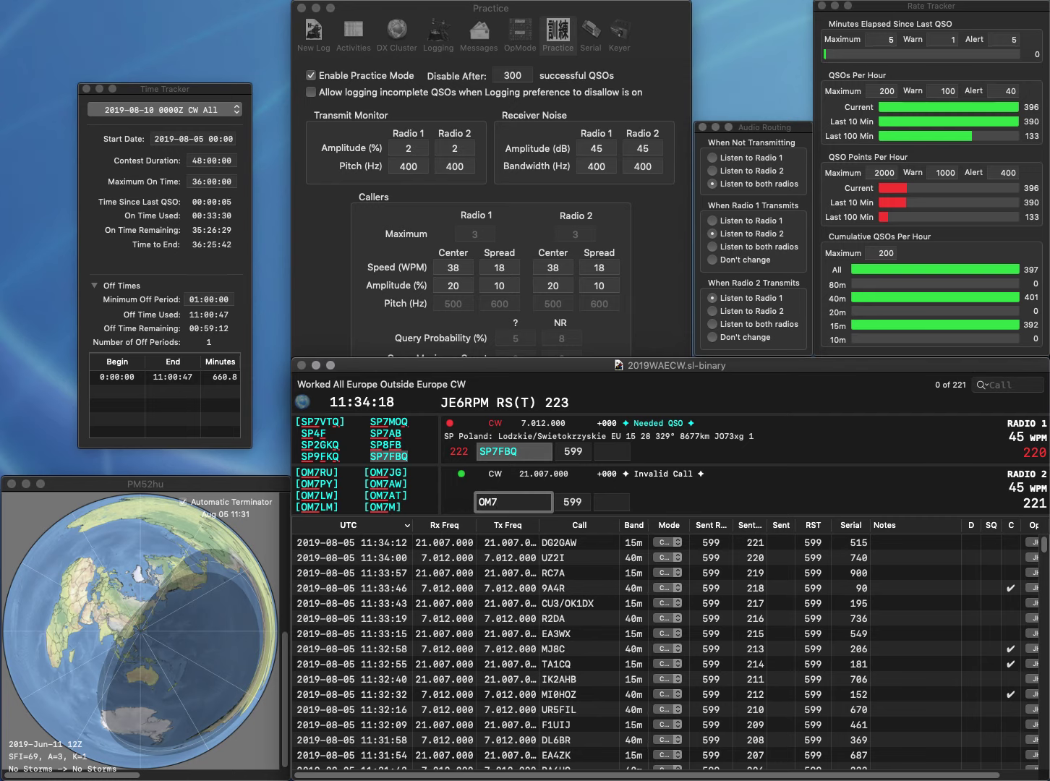
key(BackSpace)
text(GT)
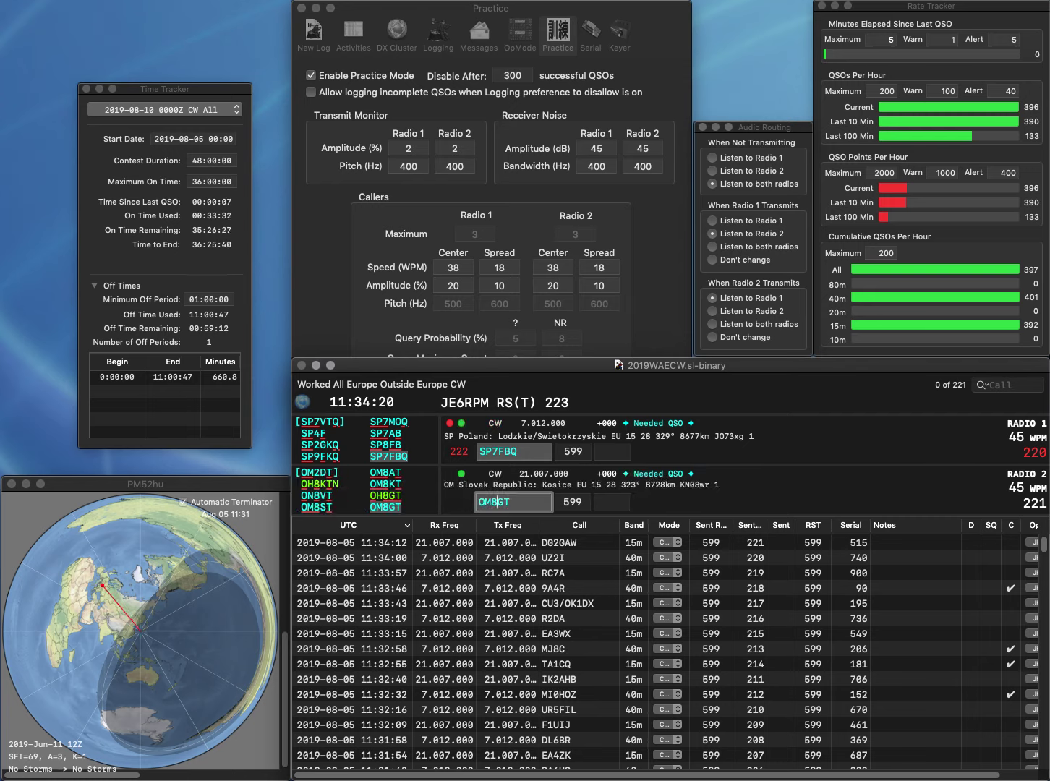
key(Return)
Log SP7FBQ on Radio 1 with received serial 918 and OM8GT on Radio 2 with received serial 73
key(space)
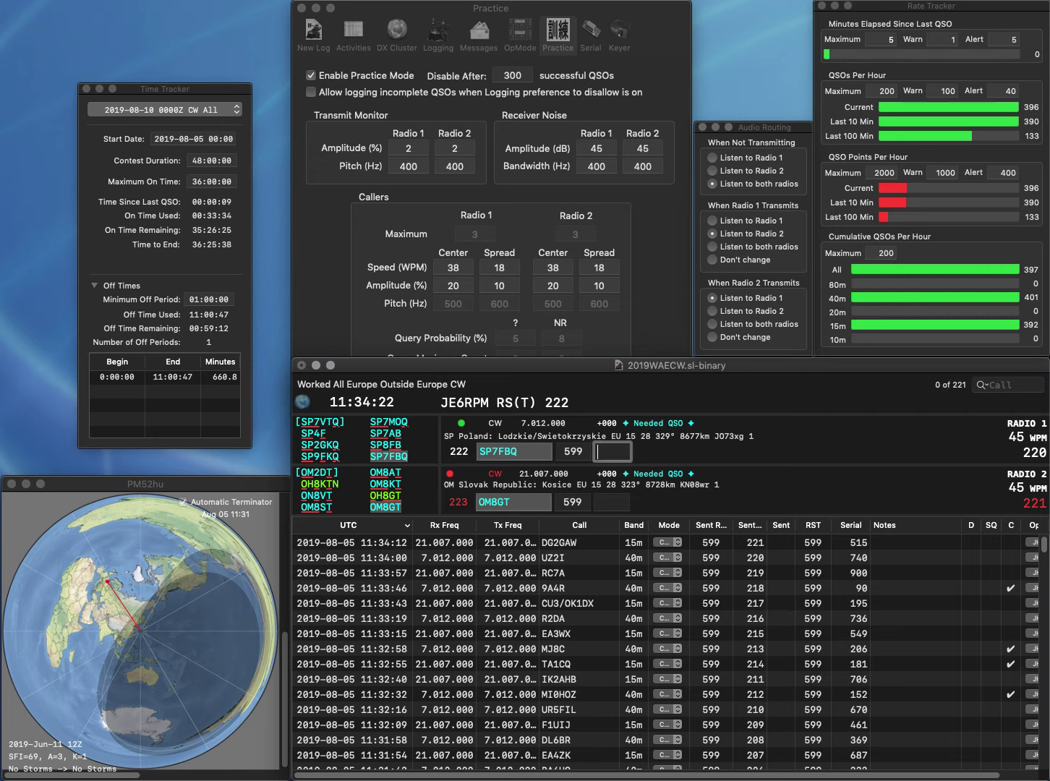
key(Return)
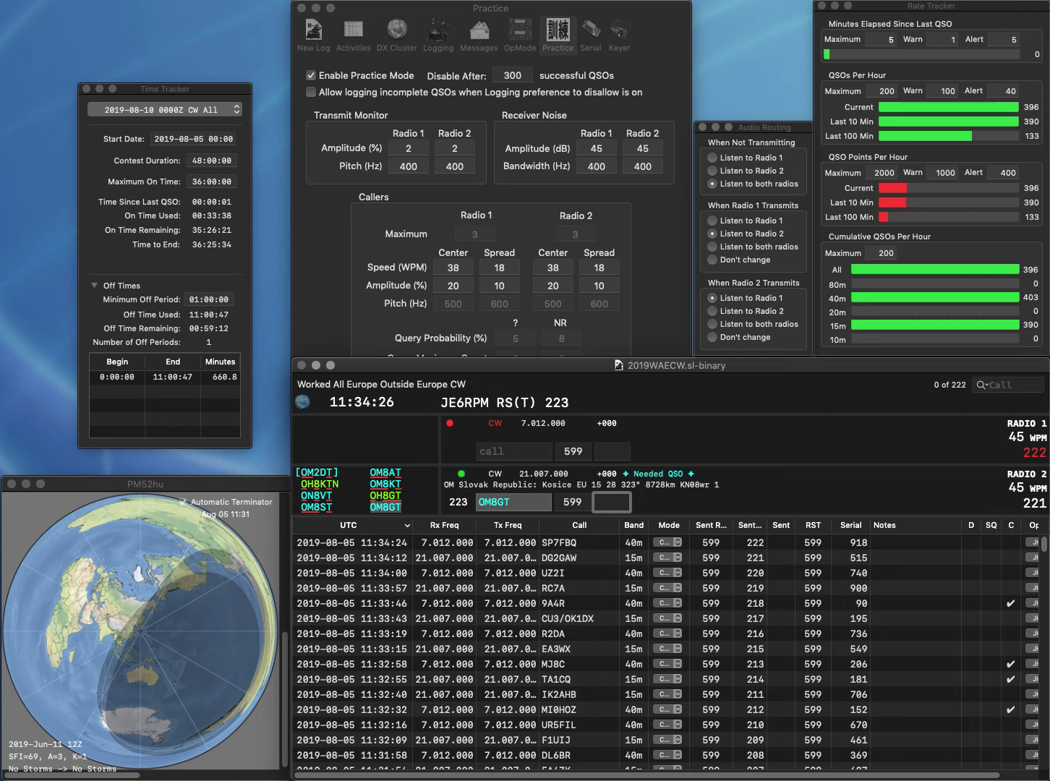
key(Return)
Enter and send the call PE2W on Radio 1 and the call HG5R on Radio 2
text(PE)
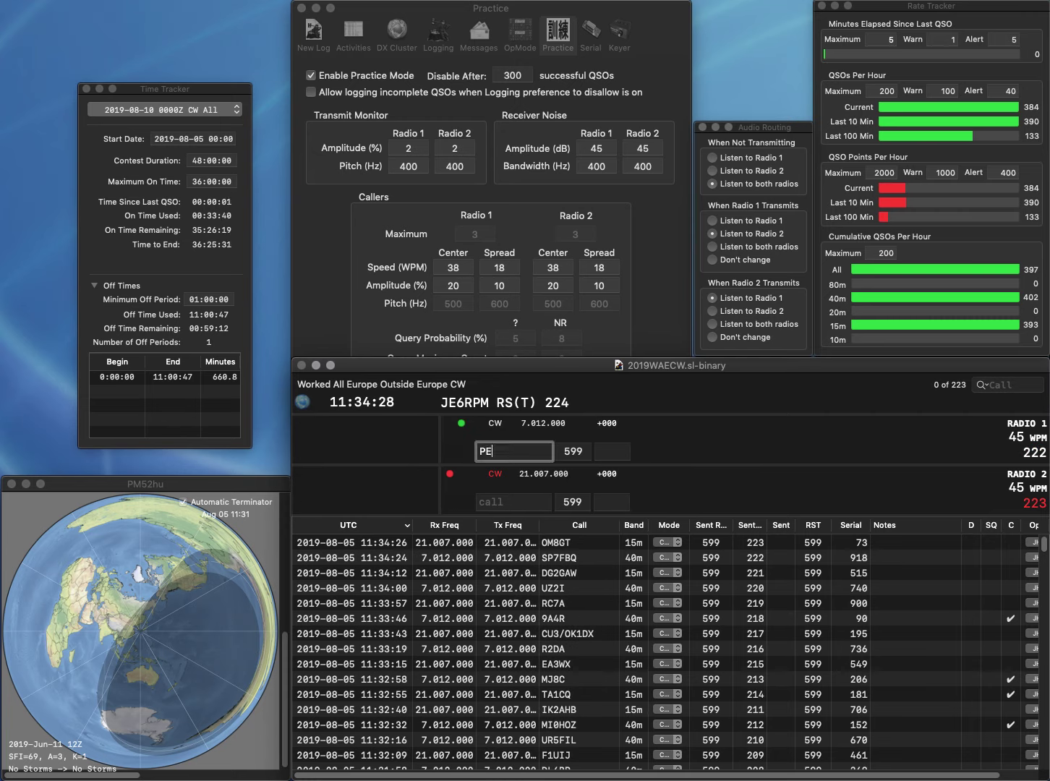
text(2W)
key(Return)
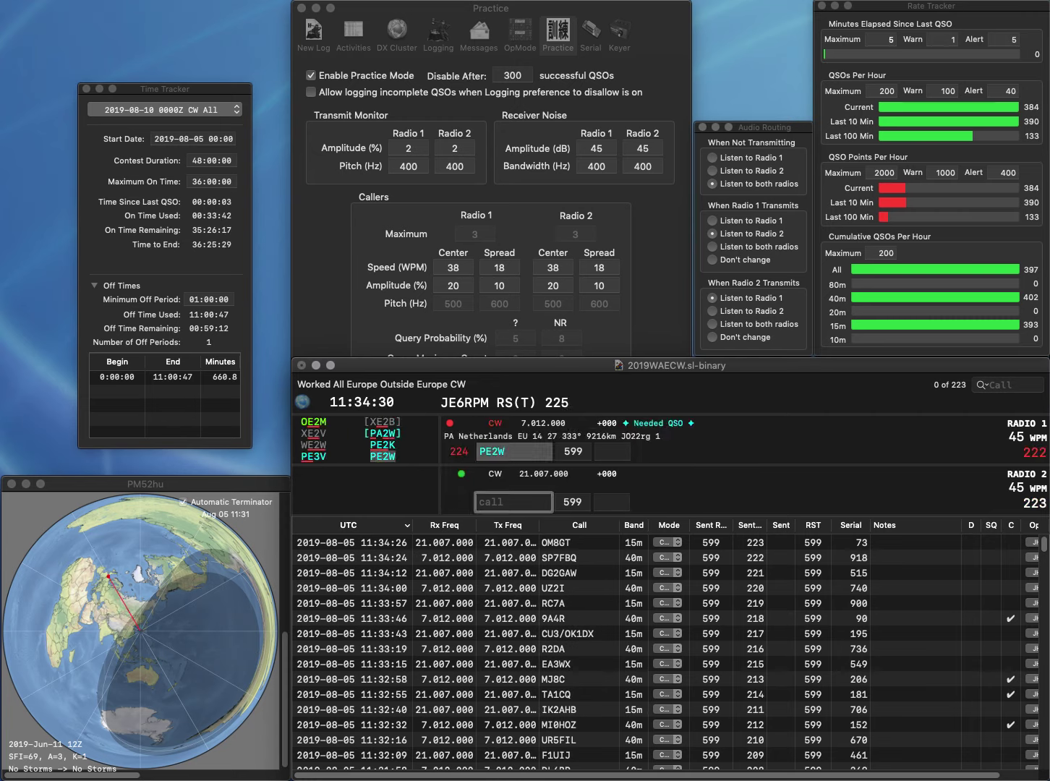
text(HG5R)
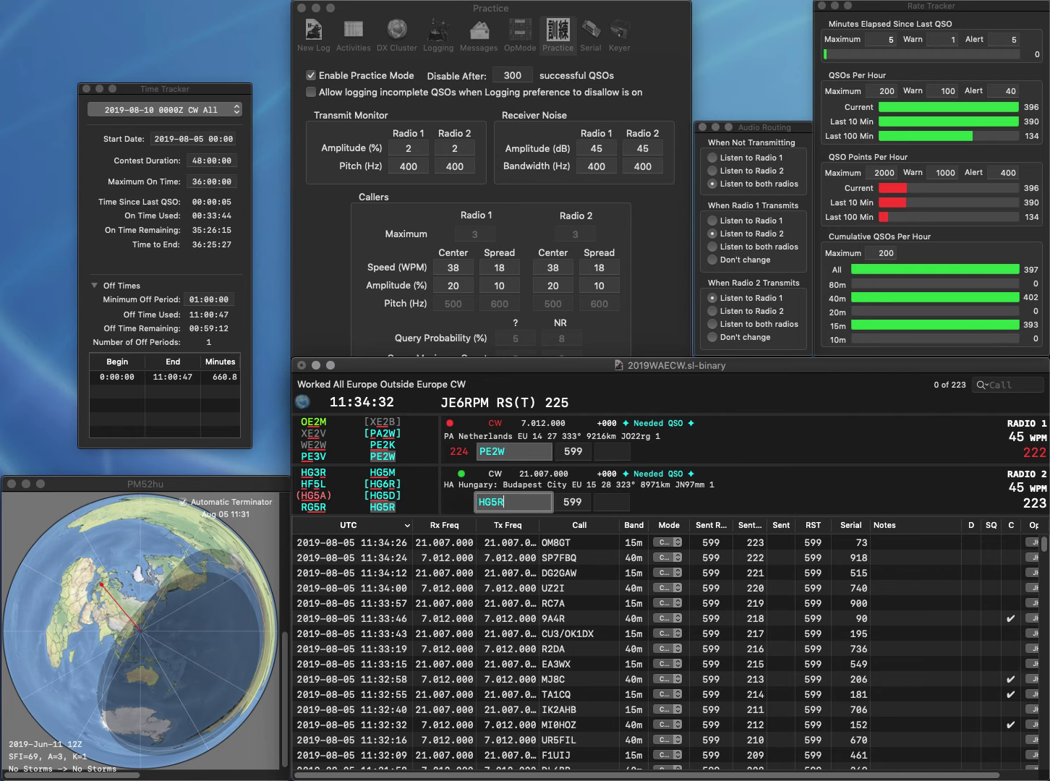
key(Return)
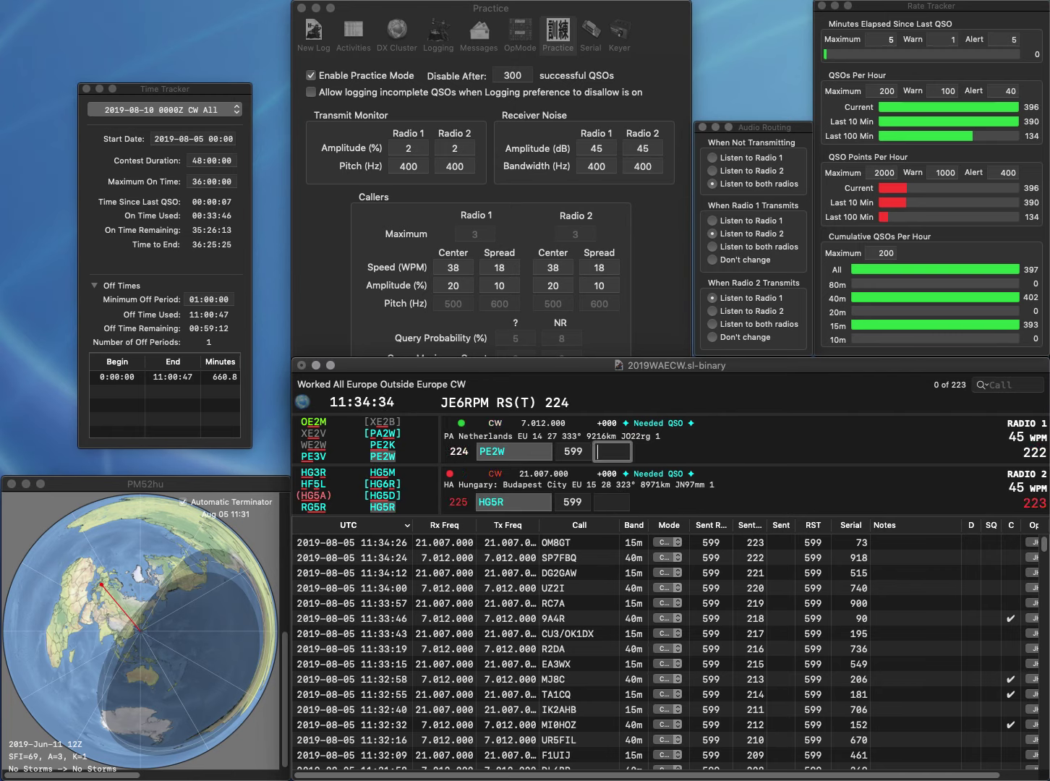
text(988)
key(Return)
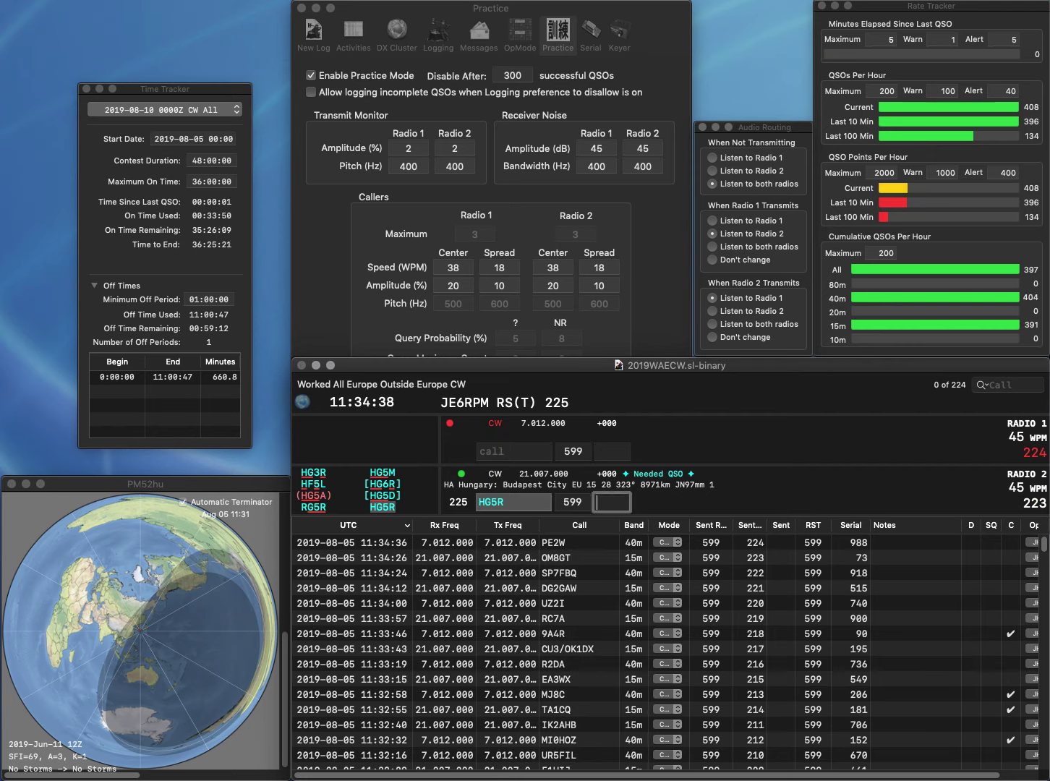
text(787)
key(Return)
Enter and send the call IU4FJL on Radio 1 and the call ED1A on Radio 2
text(FJL)
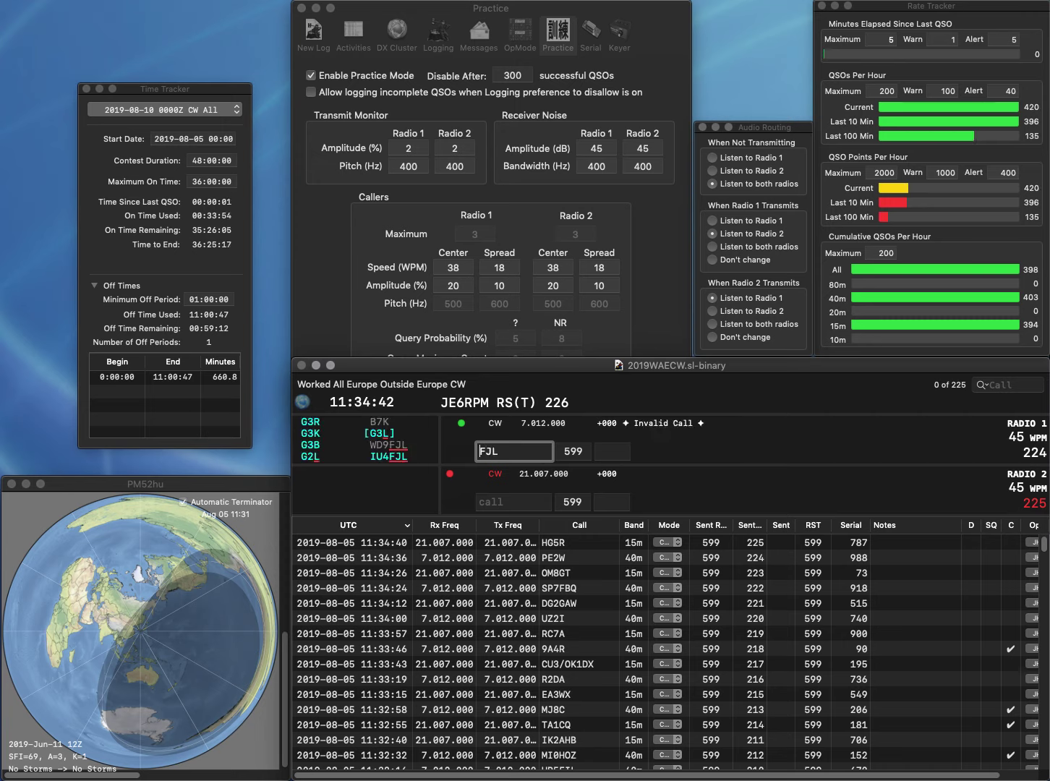
key(ctrl+a)
text(IU4)
key(Return)
text(E)
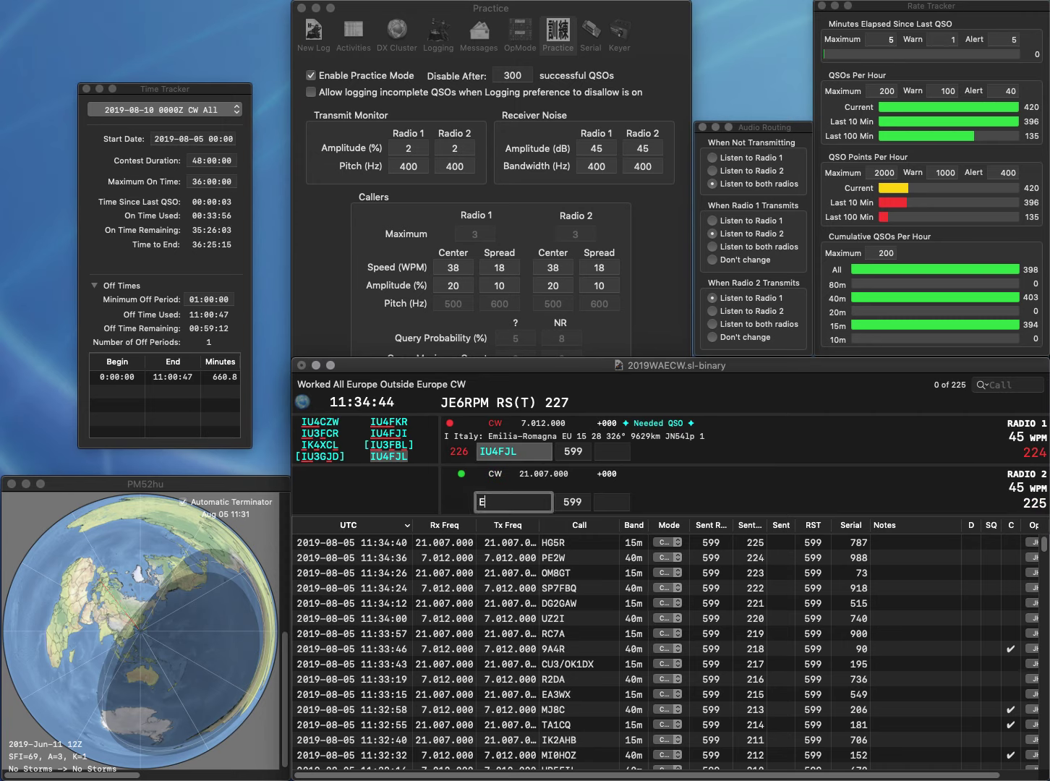
text(D1A)
key(Return)
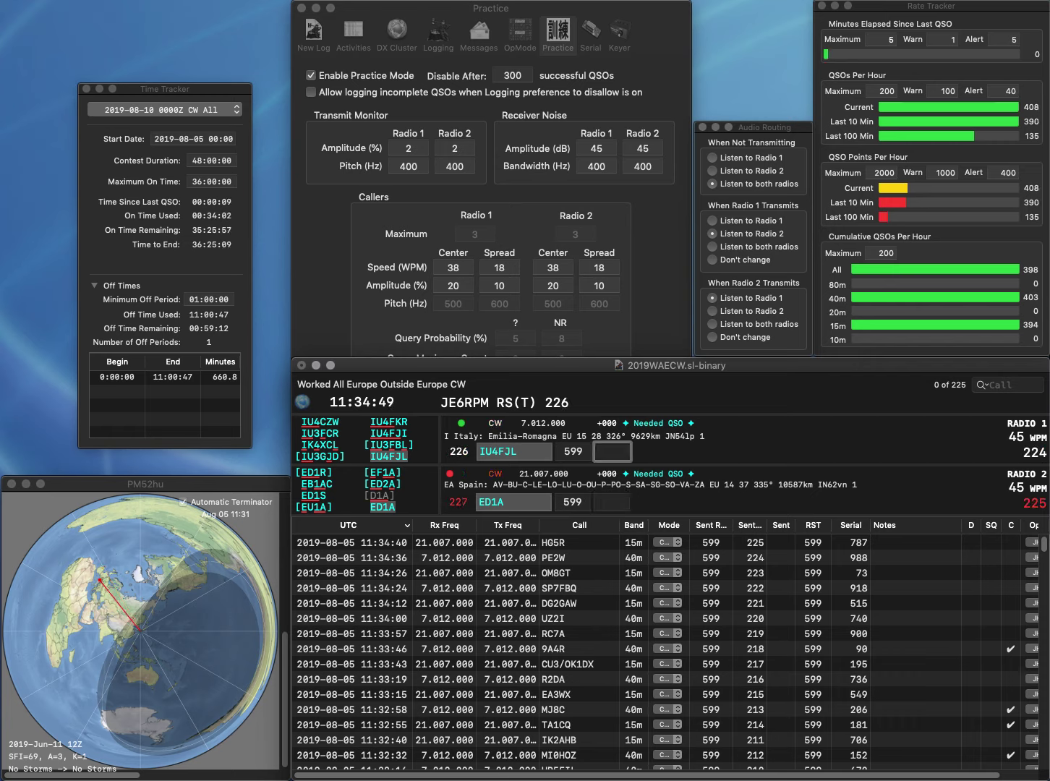
Log IU4FJL on Radio 1 with received serial 833
text(833)
key(Return)
Correct the call on Radio 2 to ED4A and send it again
key(space)
key(Left)
key(BackSpace)
text(4)
key(Return)
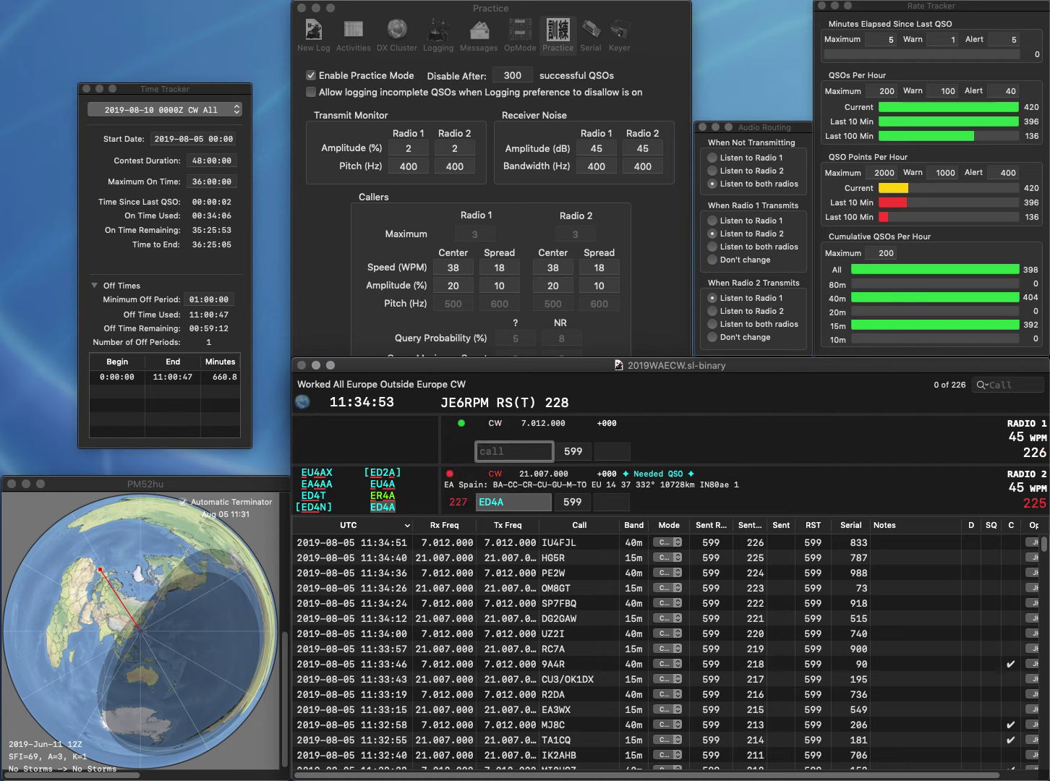
Enter and send the call OK2SGW on Radio 1
text(OK2)
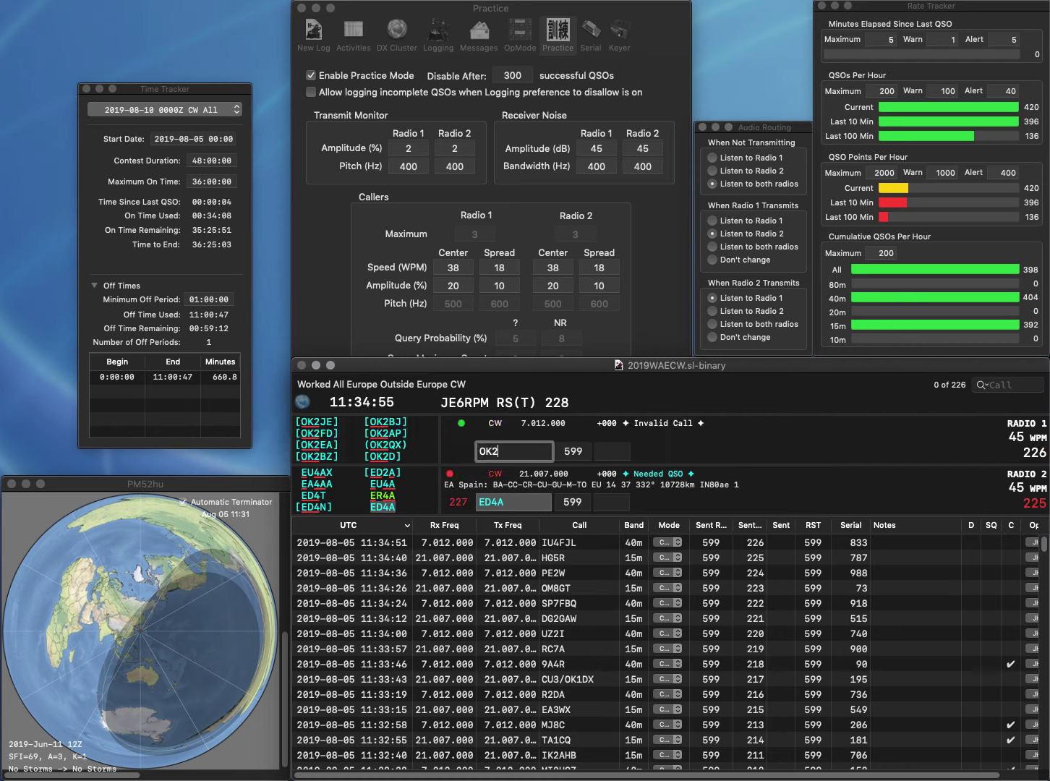
text(SGW)
key(Return)
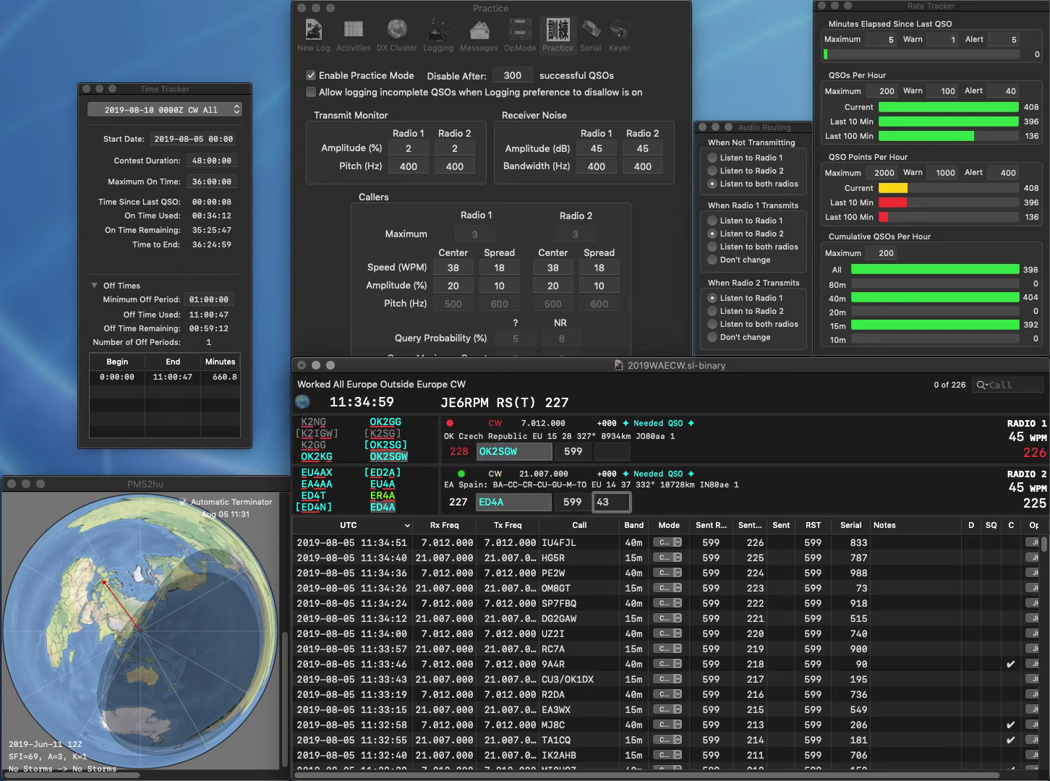
text(0)
key(Return)
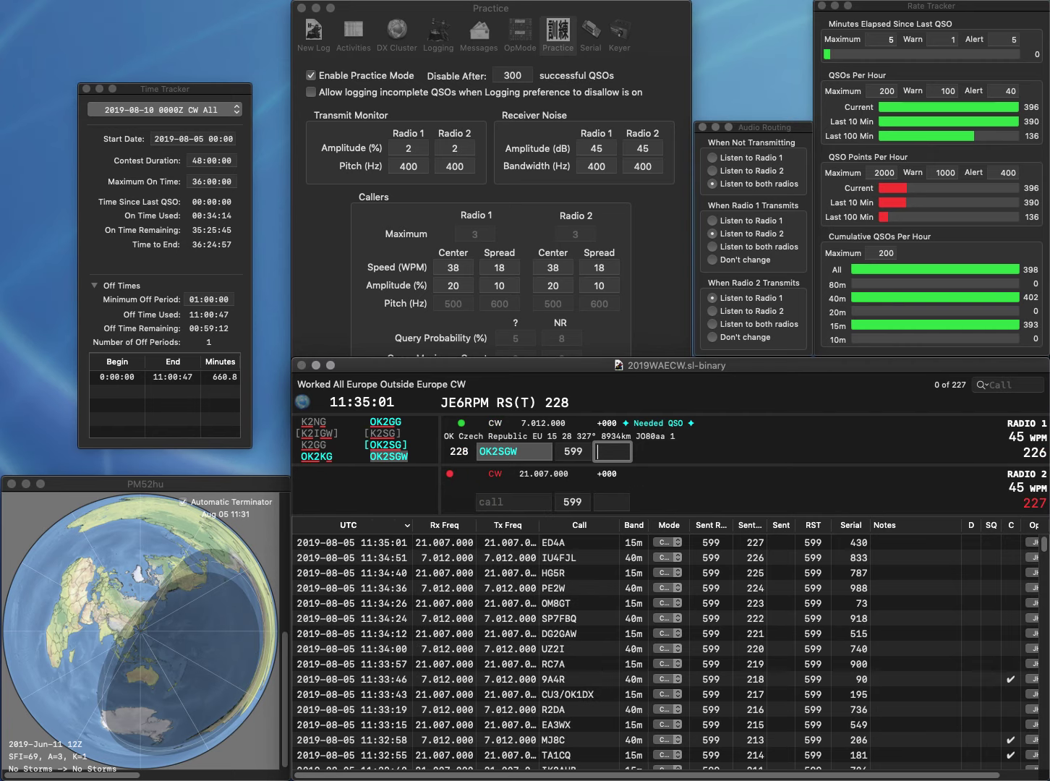
text(734)
key(Return)
Enter and send the call GU3SRN on Radio 2 and the call US7IGN on Radio 1
text(GU3)
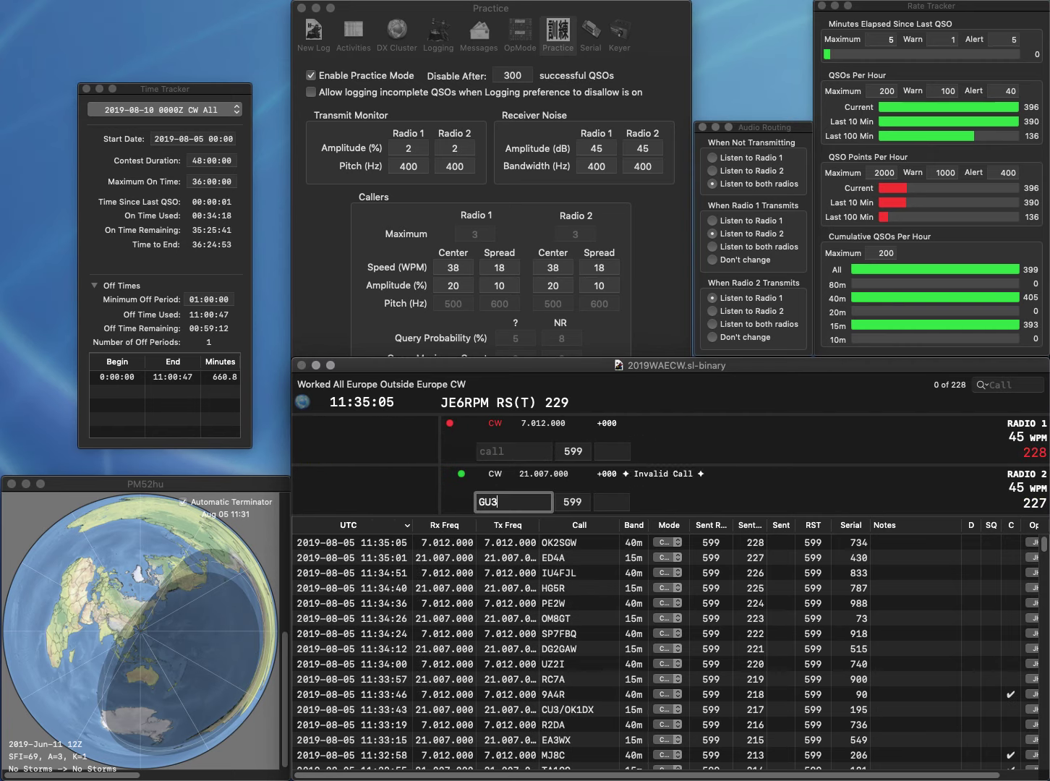
text(SUN)
key(Return)
text(7IGN)
key(Home)
text(US)
key(Return)
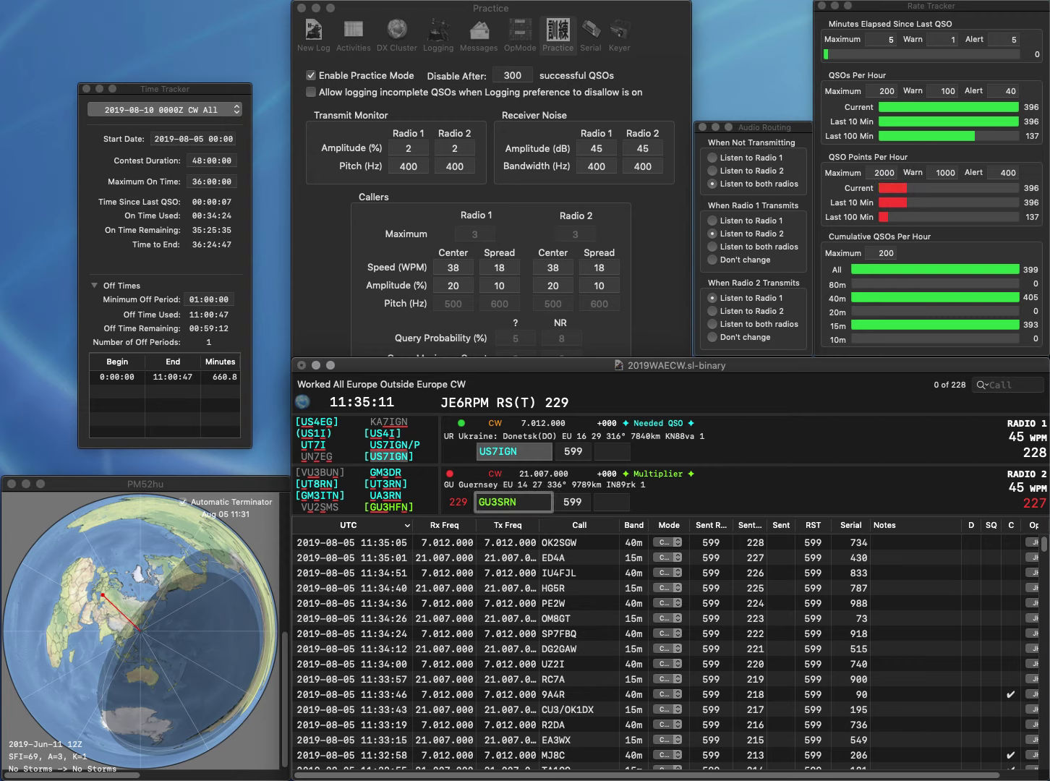
Correct the call on Radio 2 to GU3HFN and send it again
key(Delete)
text(H)
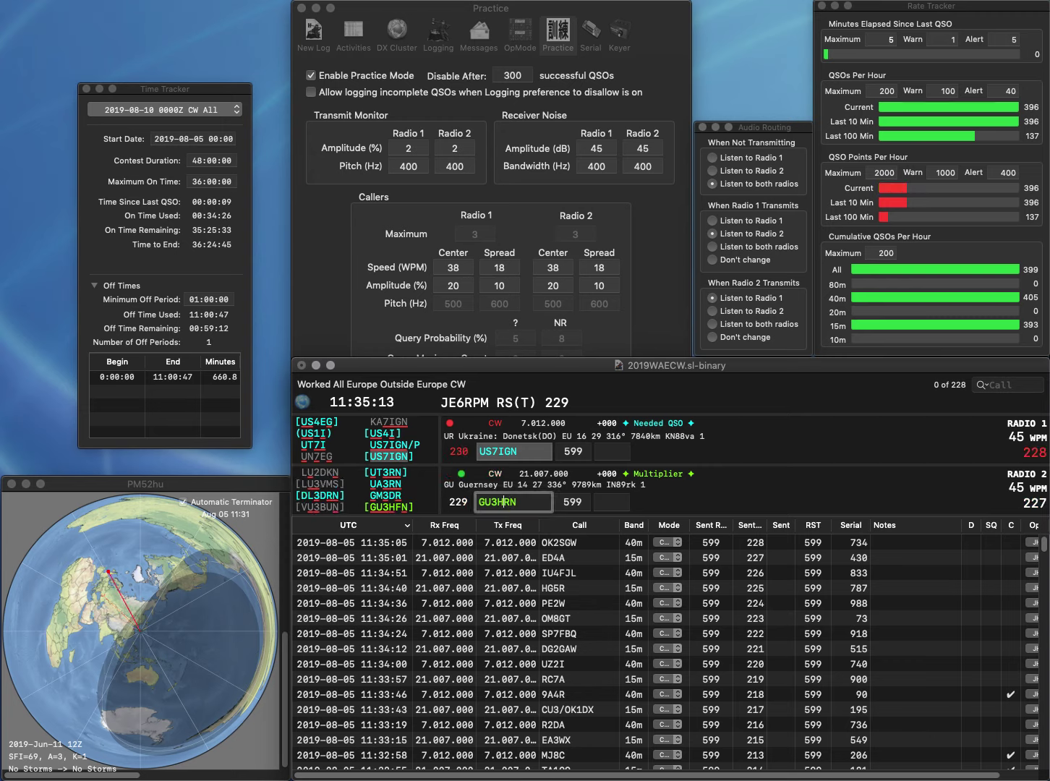
key(Delete)
text(F)
key(Return)
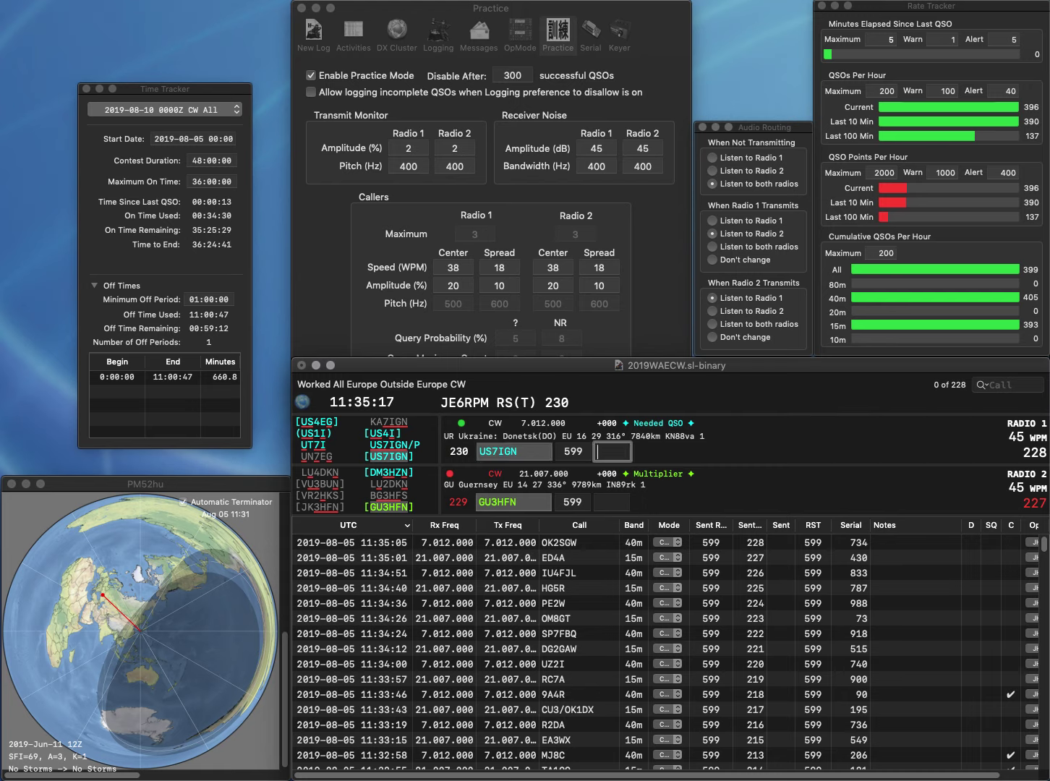
text(288)
key(Return)
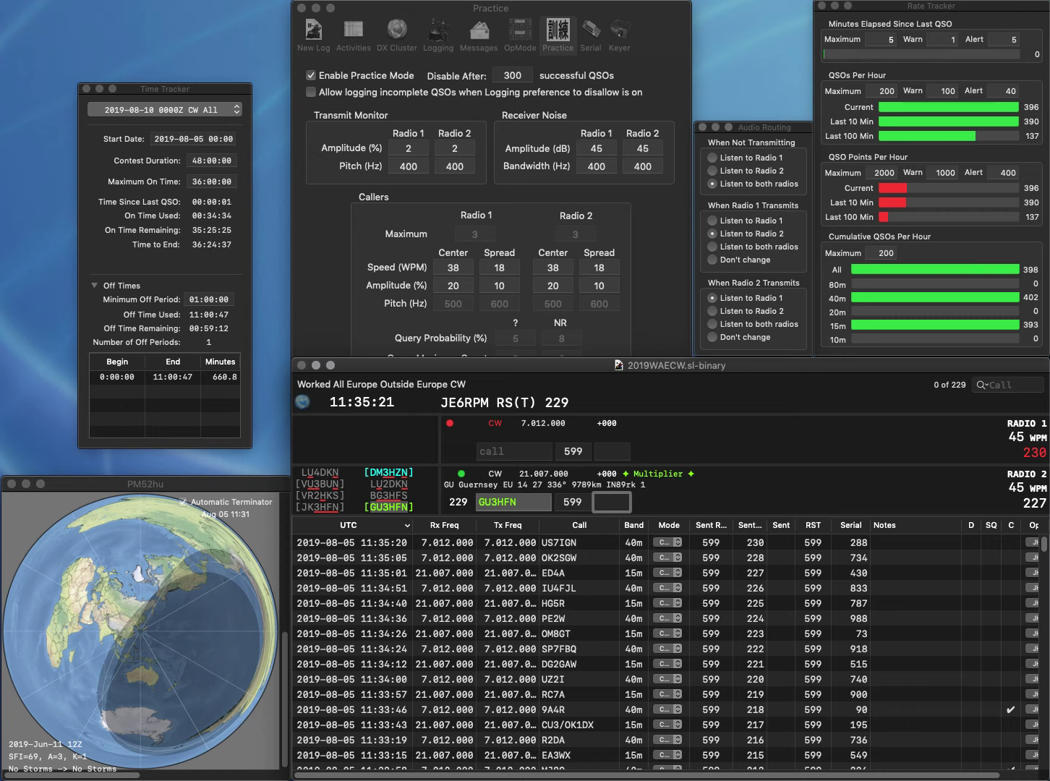
text(490)
key(Return)
Send the call SN1S on Radio 2 and the call UZ3RR on Radio 1, starting Radio 1 from the partial call 3RR
text(3RR)
key(Return)
text(SN1)
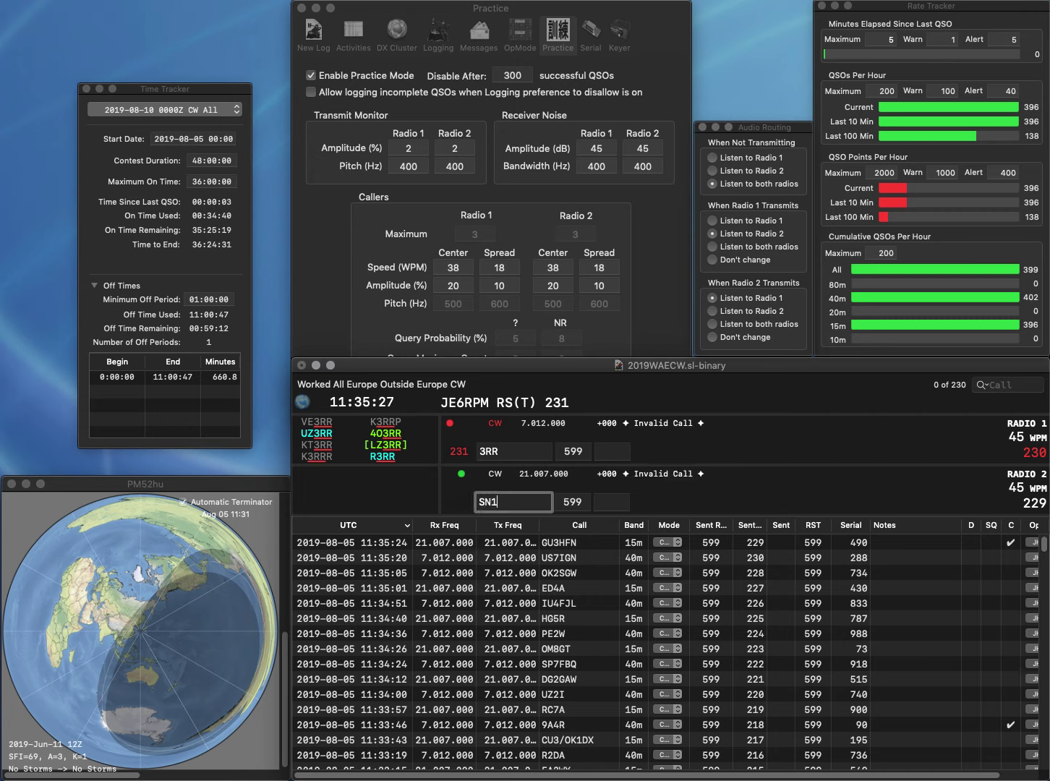
text(S)
key(Return)
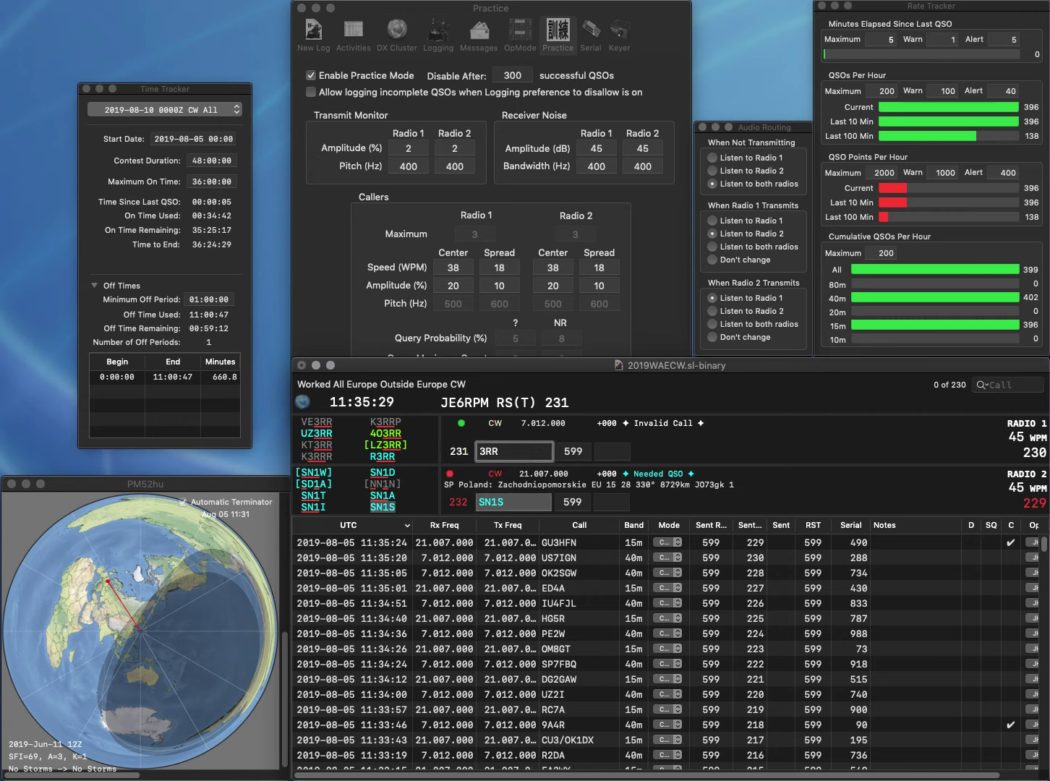
text(UZ)
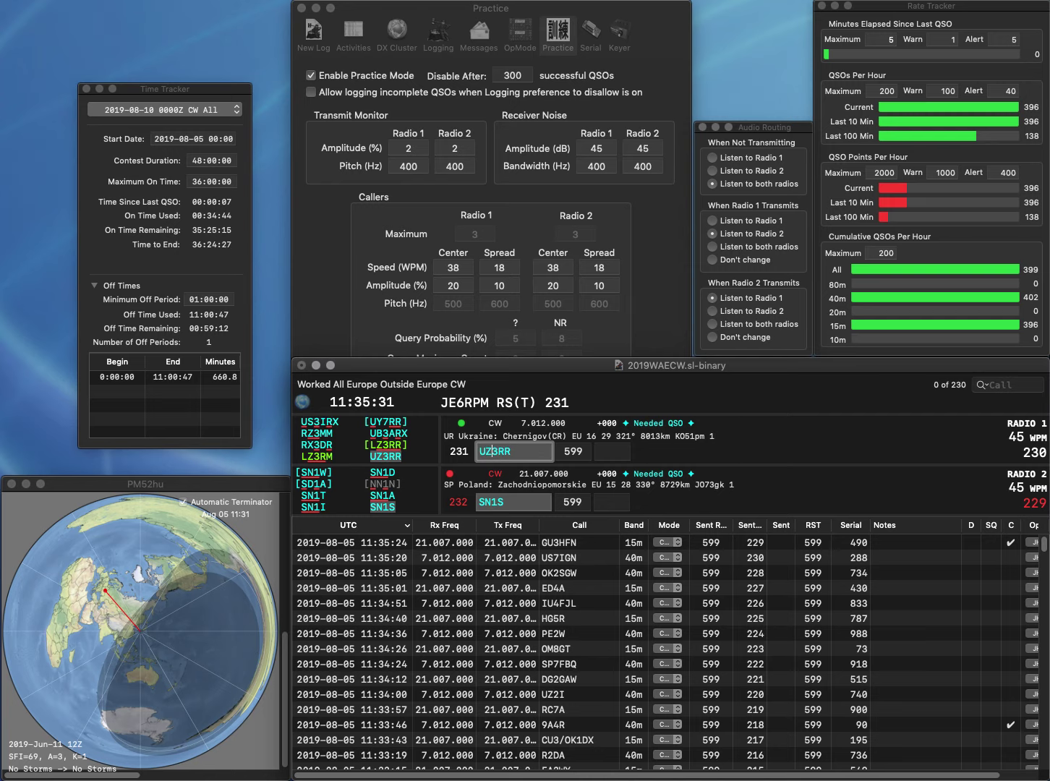
key(Return)
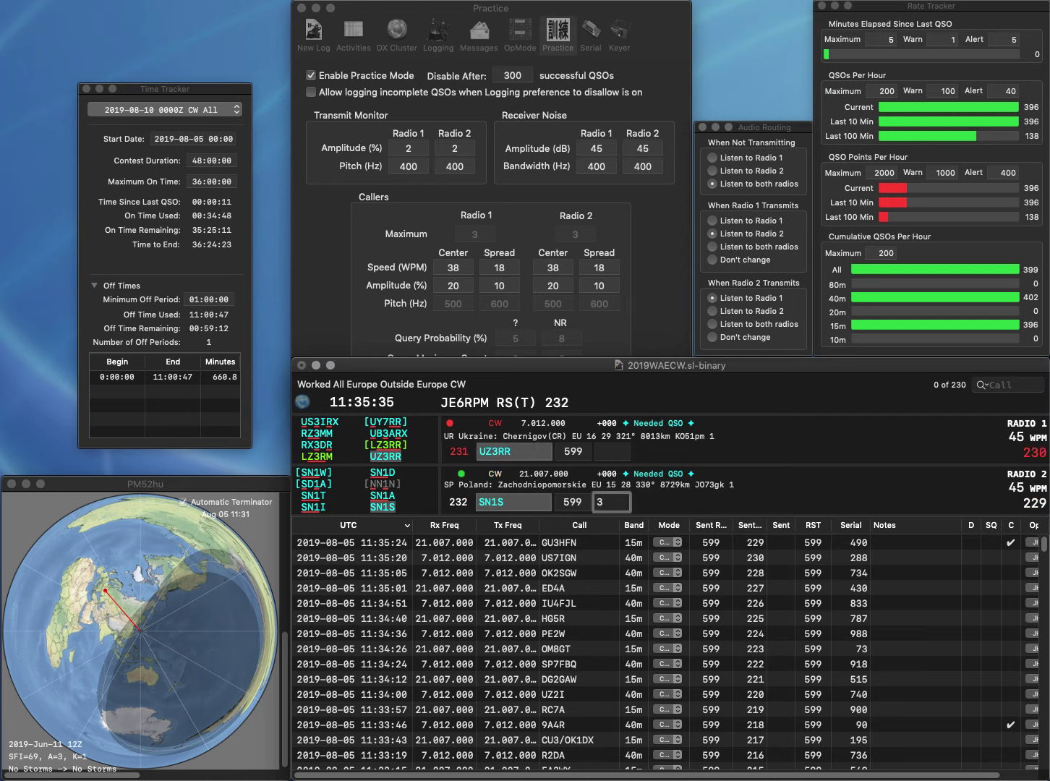
Log SN1S on Radio 2 with received serial 390 and UZ3RR on Radio 1 with received serial 537
key(Return)
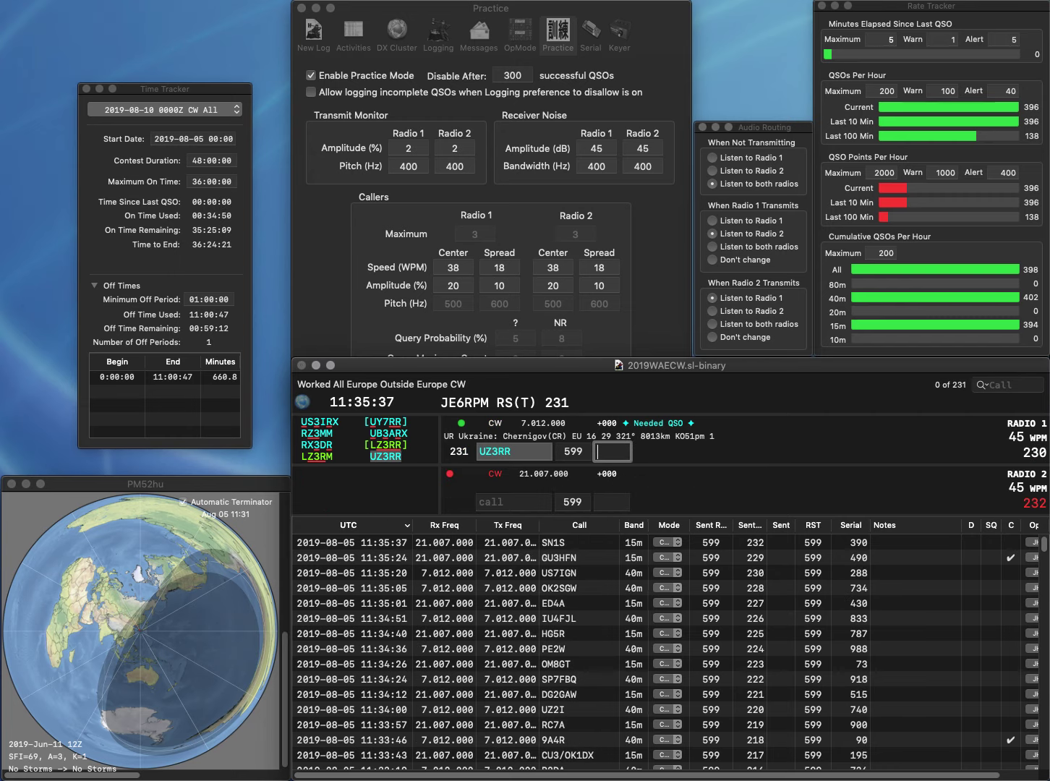
text(537)
key(Return)
Enter and send the call DL1DF on Radio 2
text(1DF)
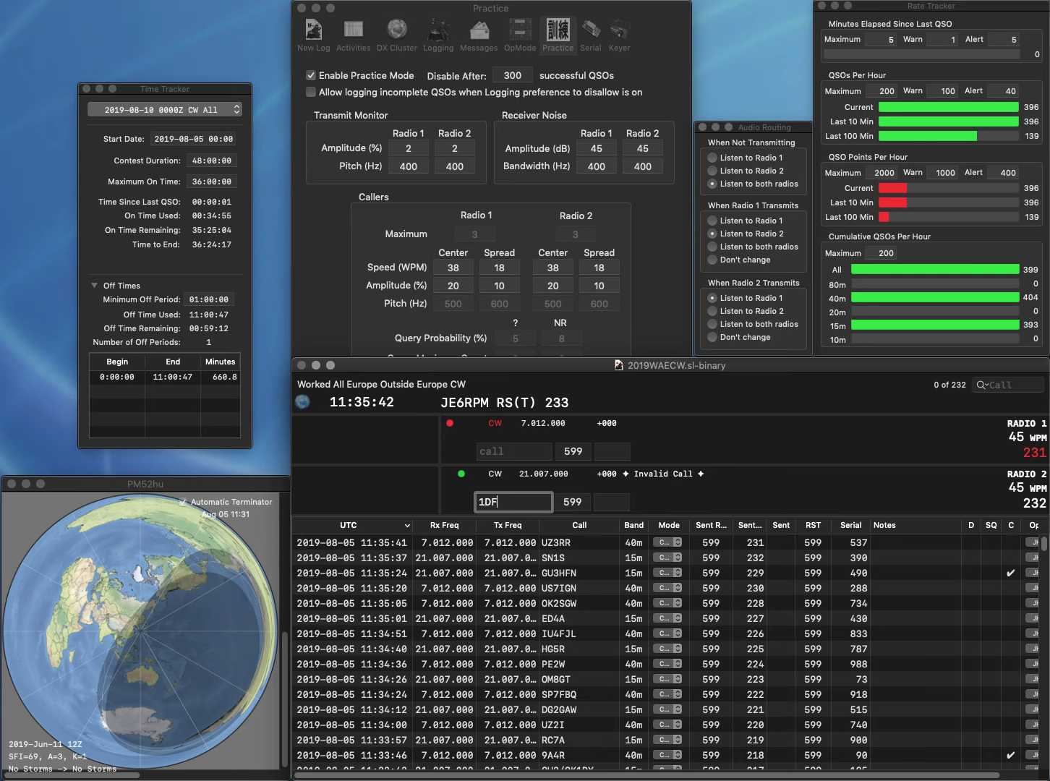
key(Home)
text(DL)
key(Return)
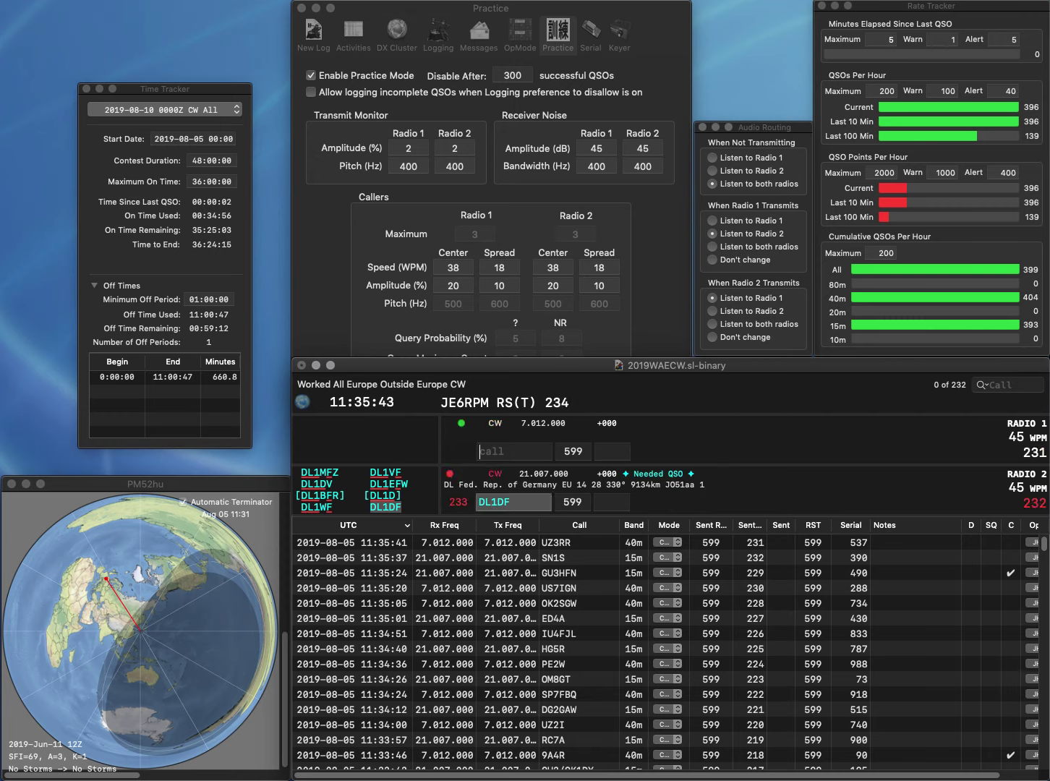
text(SM1NJC)
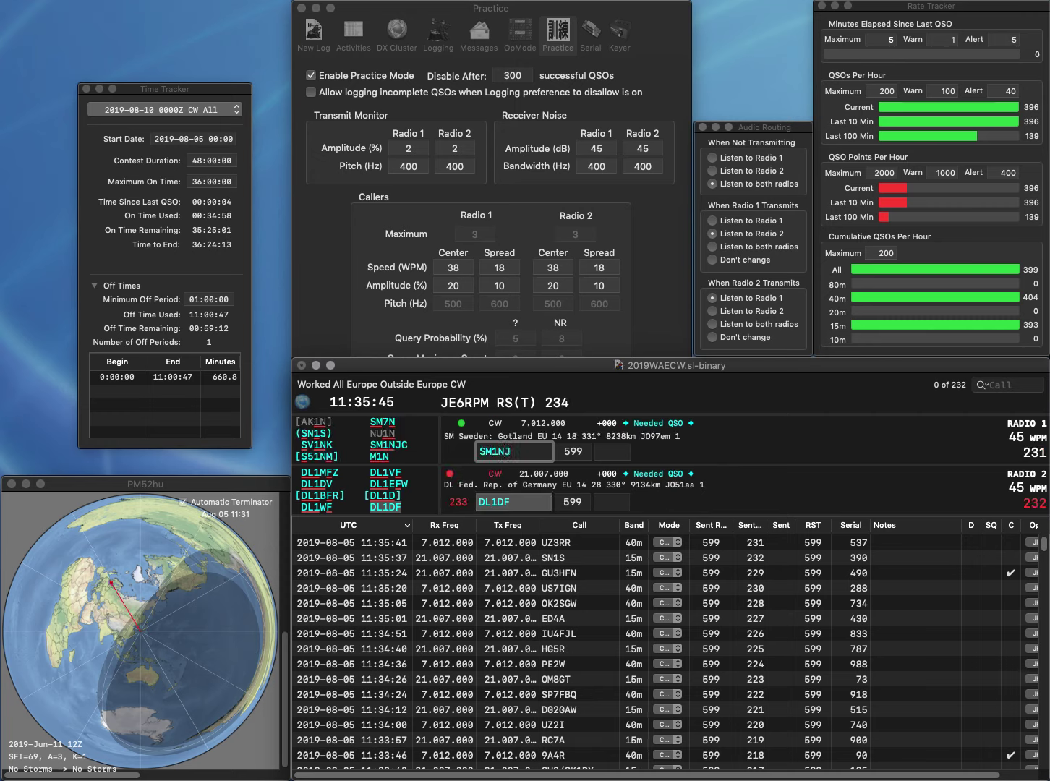
key(Return)
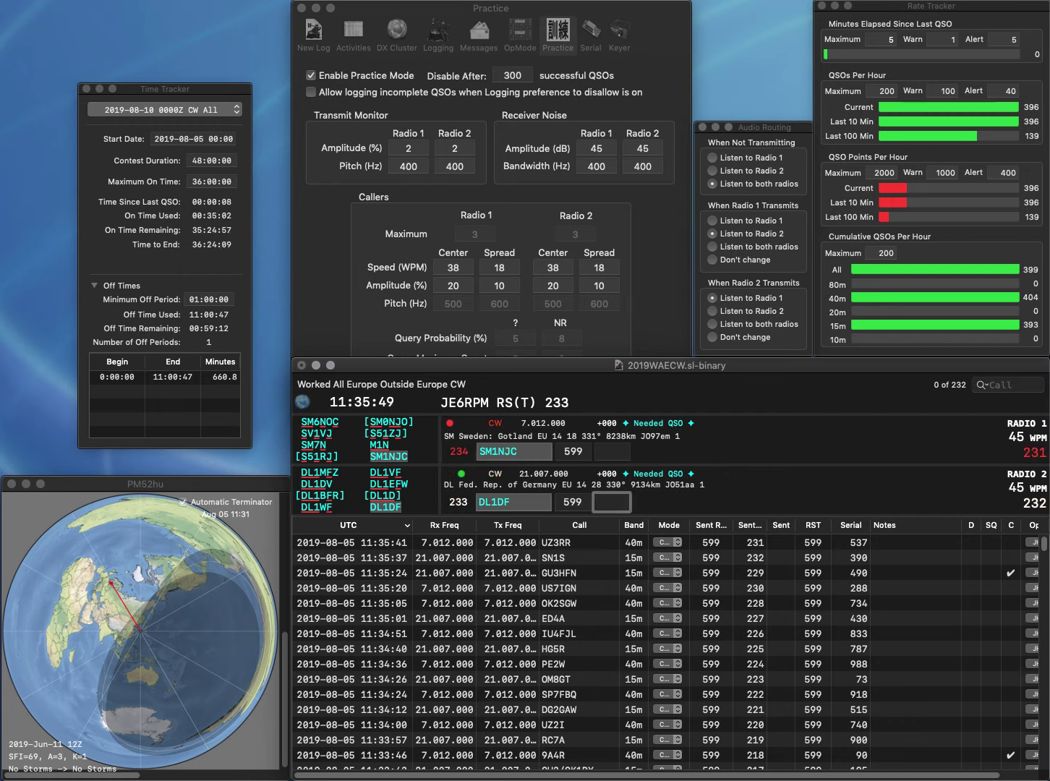
text(997)
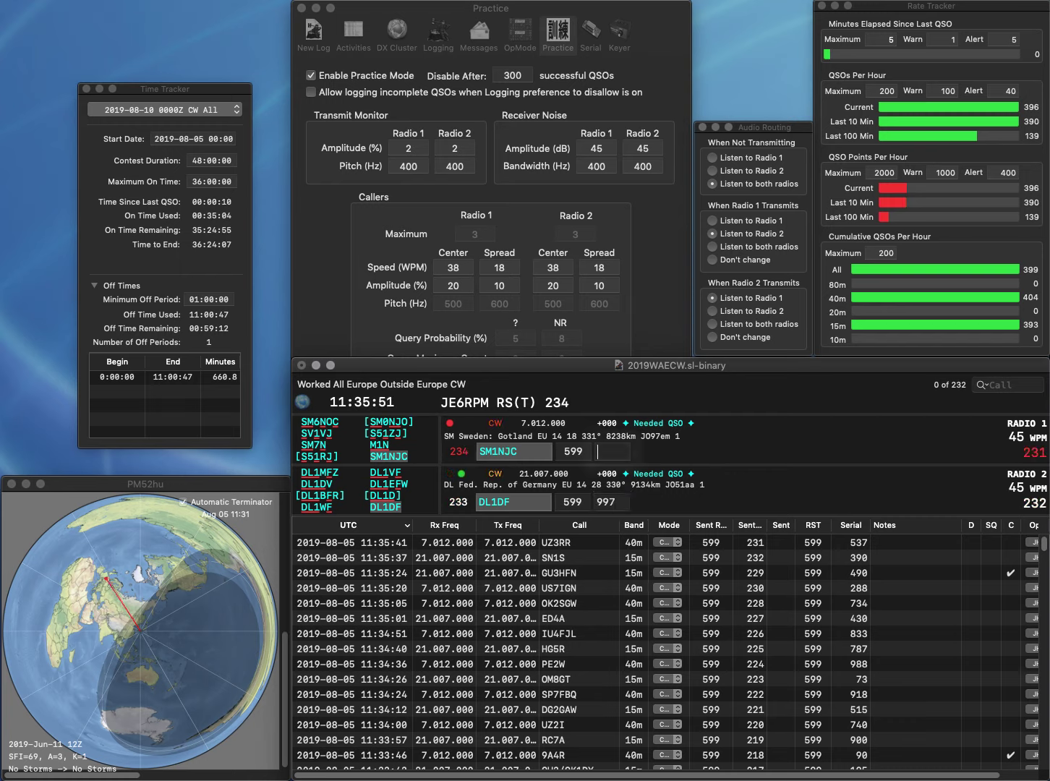
key(Return)
text(1)
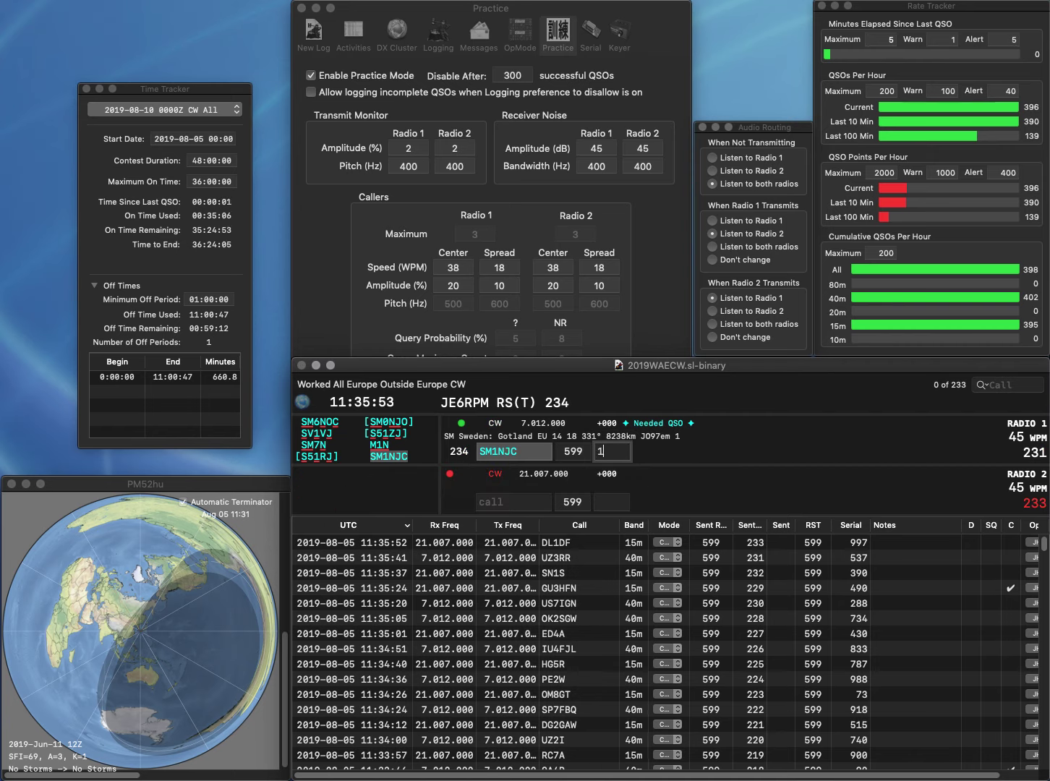
text(91)
key(Return)
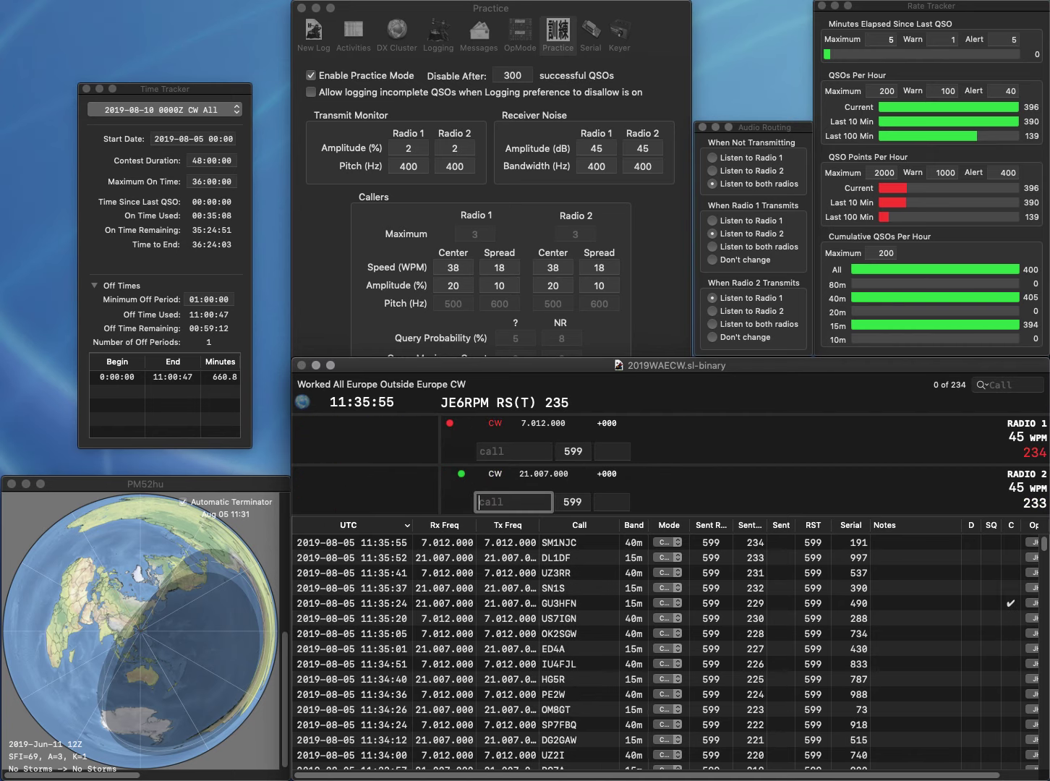
Send the partial call 1UL on Radio 2 and the call SO2R on Radio 1
text(1UL)
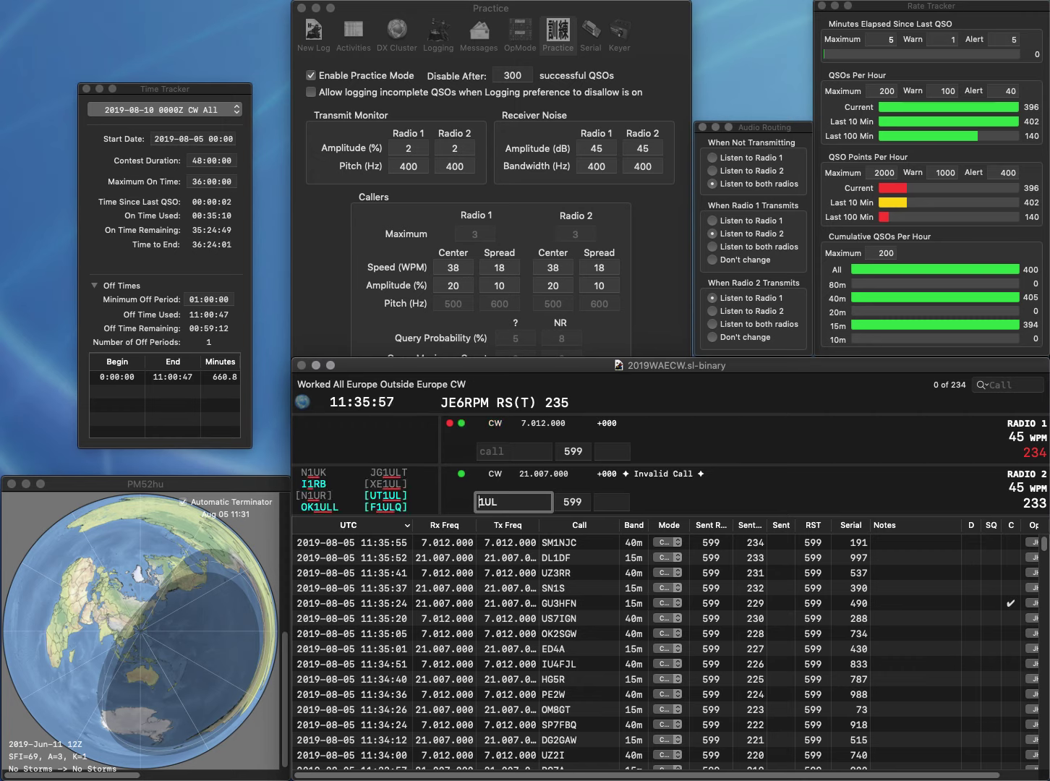
key(Return)
text(SO2R)
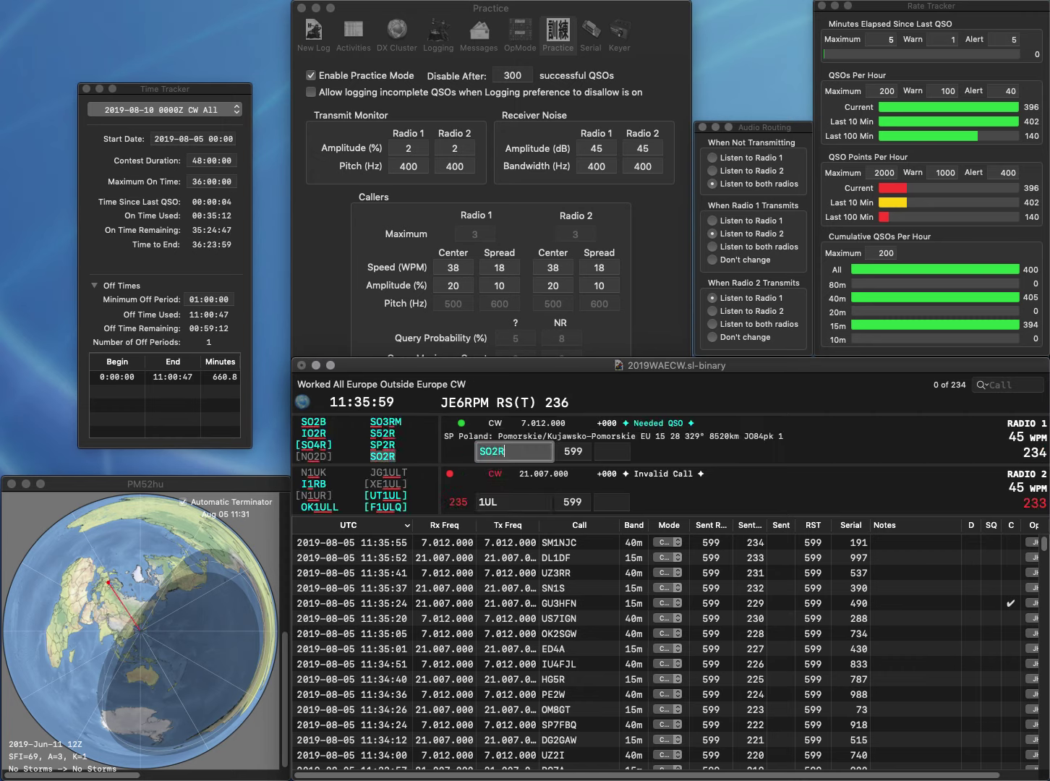
key(Return)
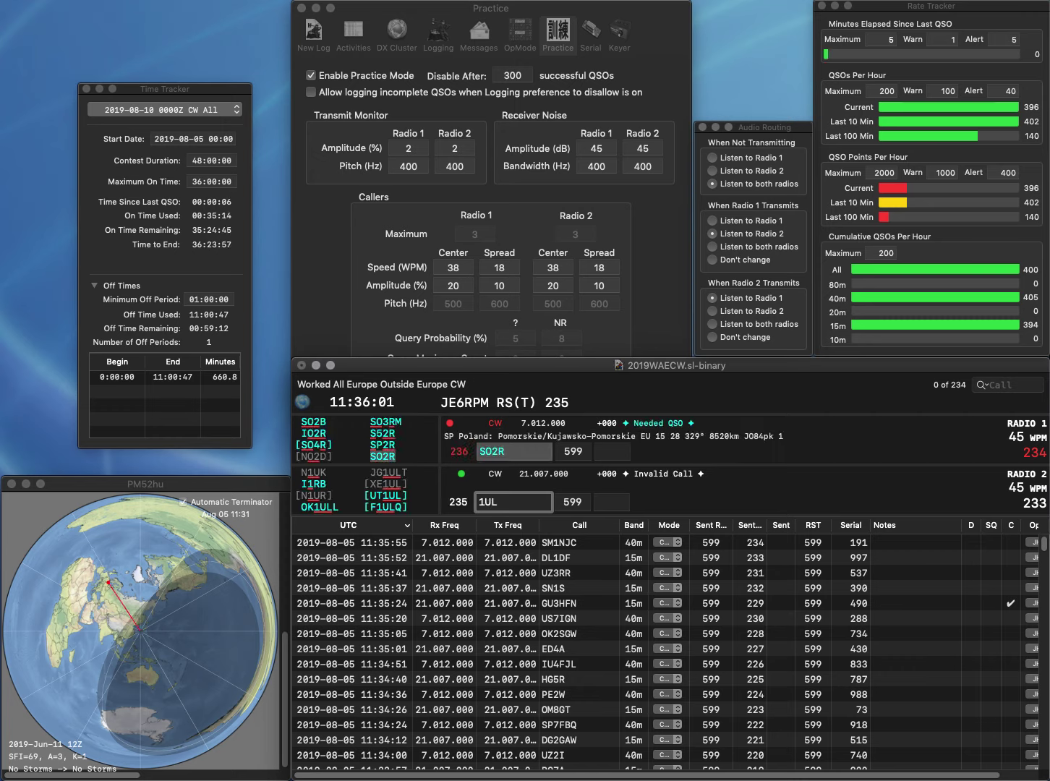
text(9A)
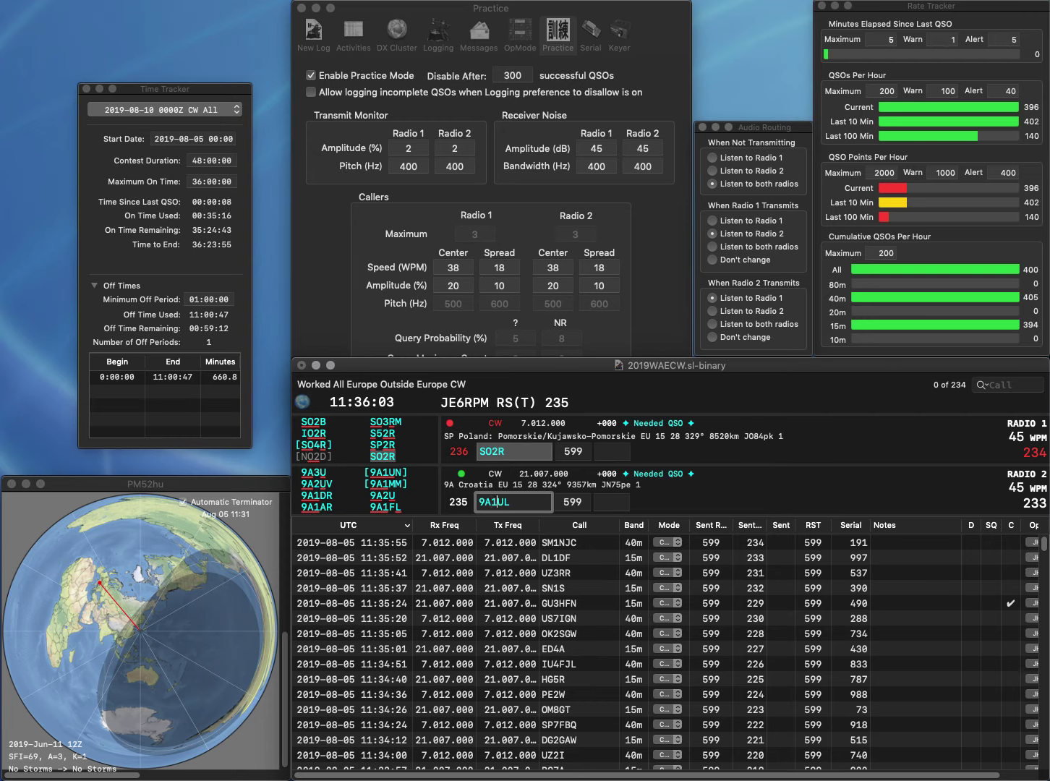
key(BackSpace)
text(F)
key(Return)
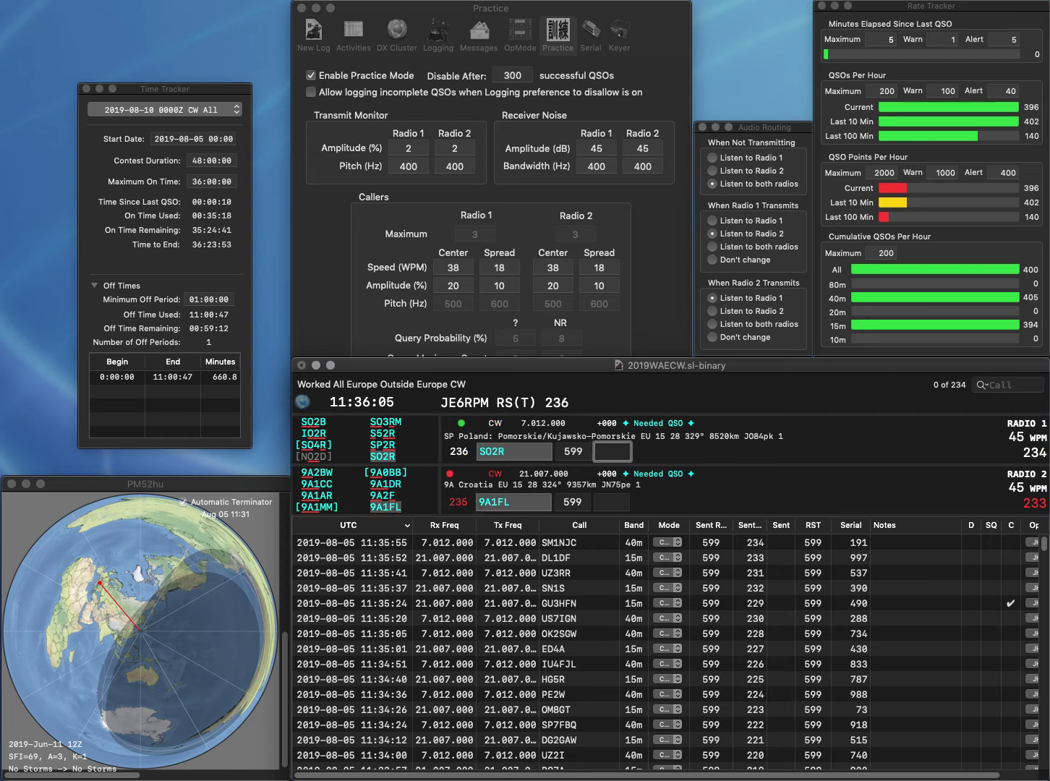
text(518)
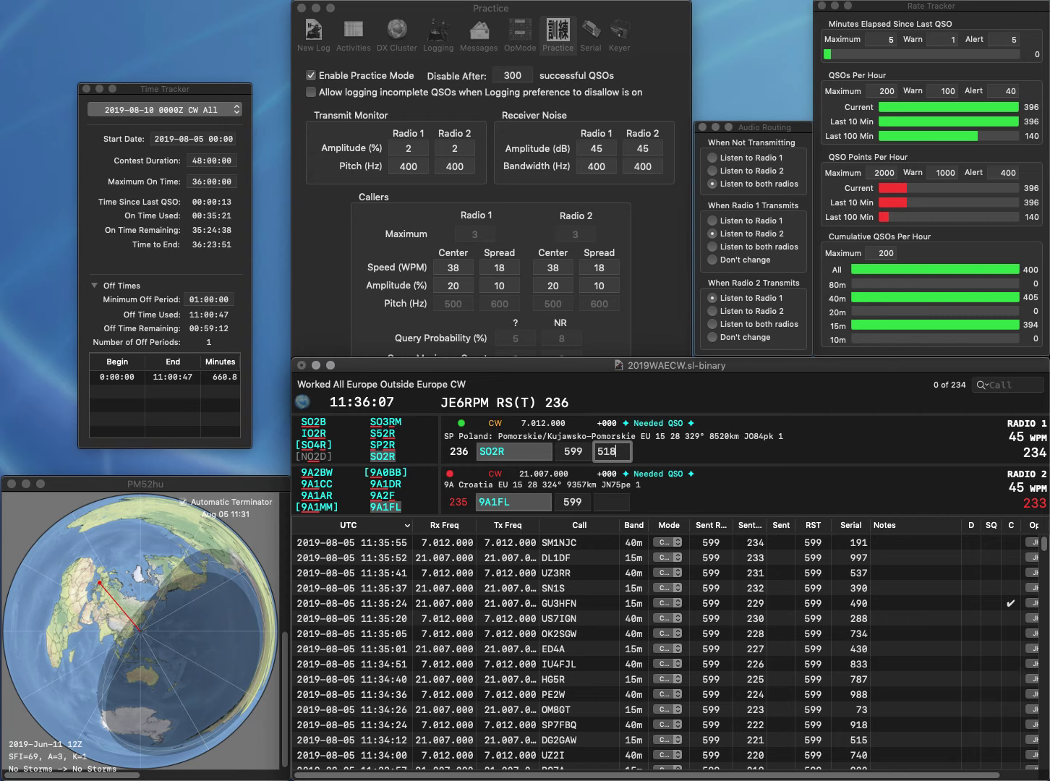
key(Return)
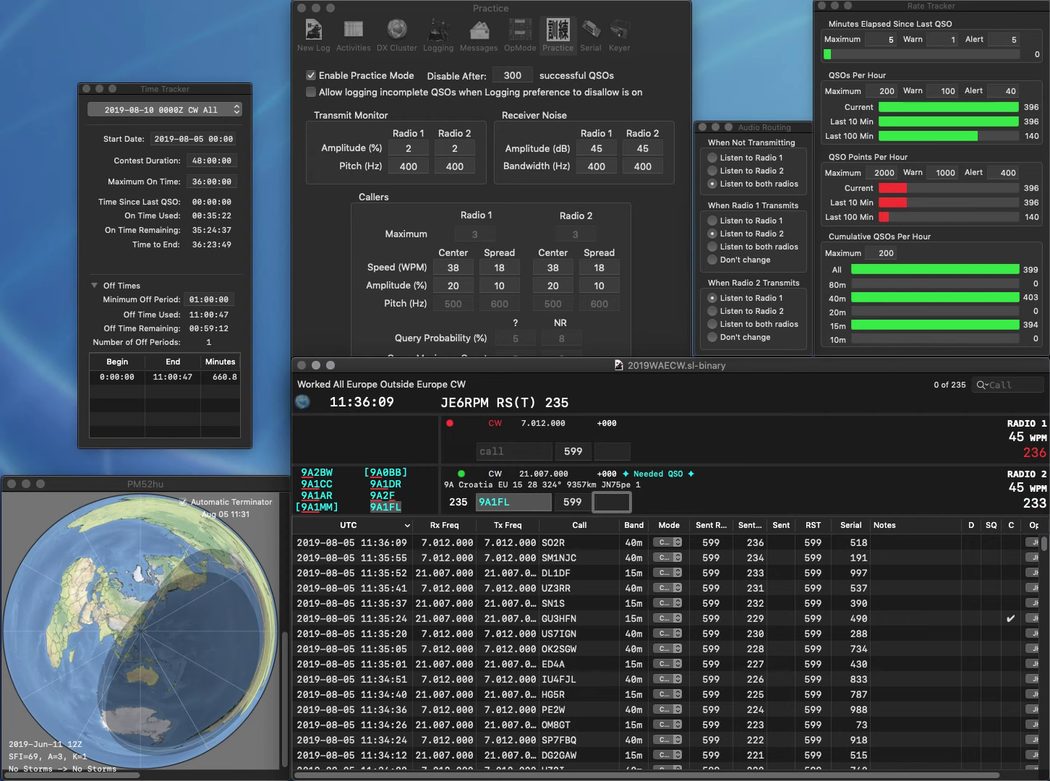
text(48)
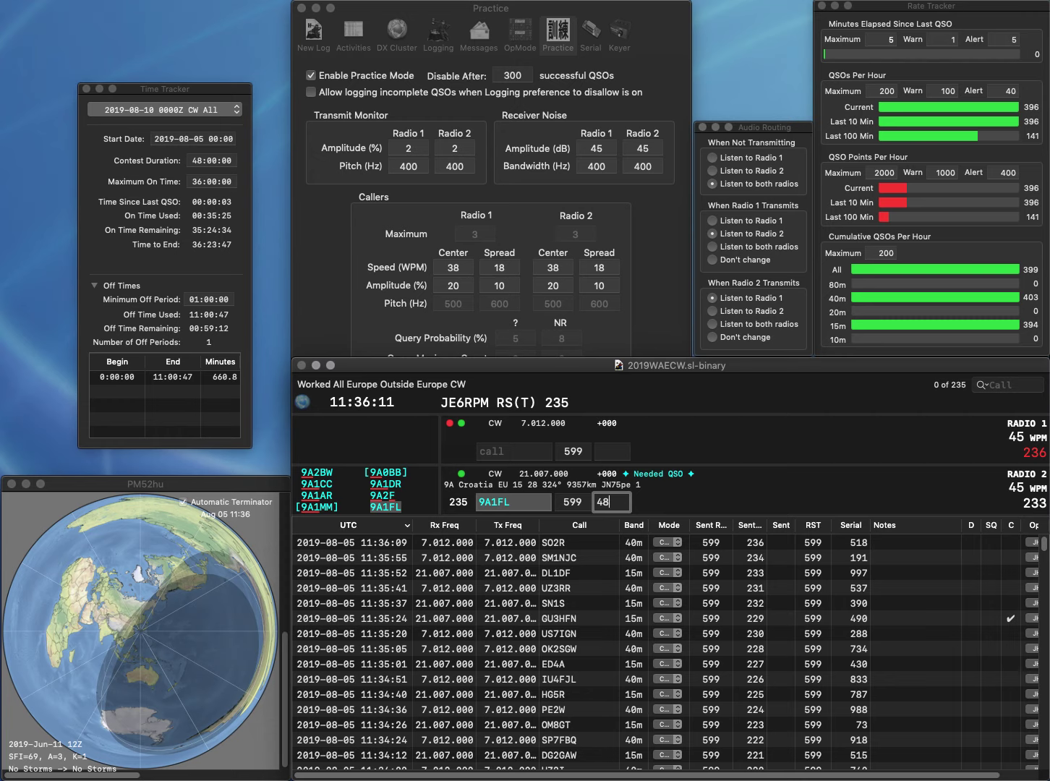
key(Return)
Send the call F2CW on Radio 1 and the call SP1NY on Radio 2
text(FCW)
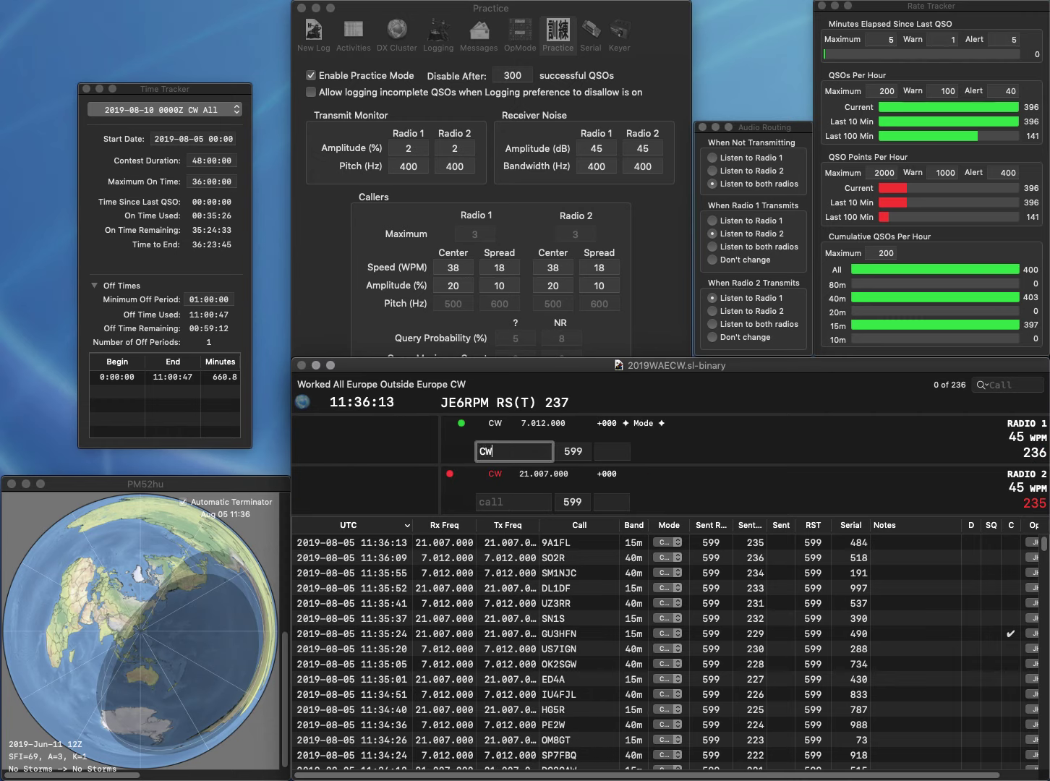
text(2)
key(Return)
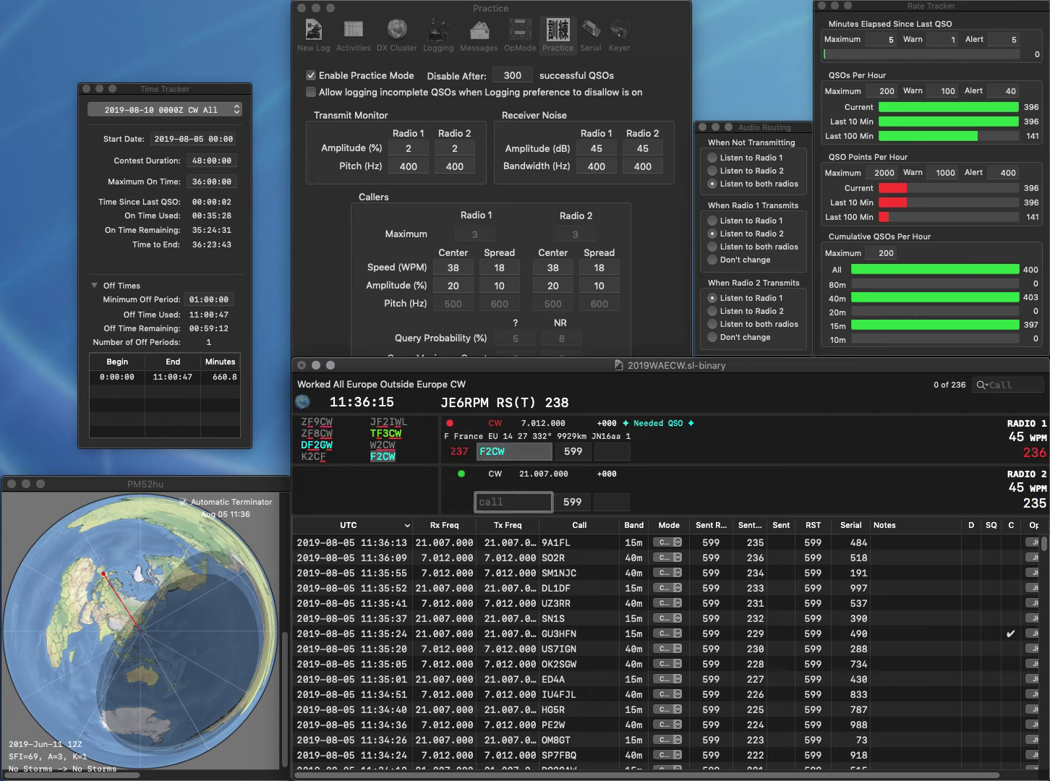
text(SP1NY)
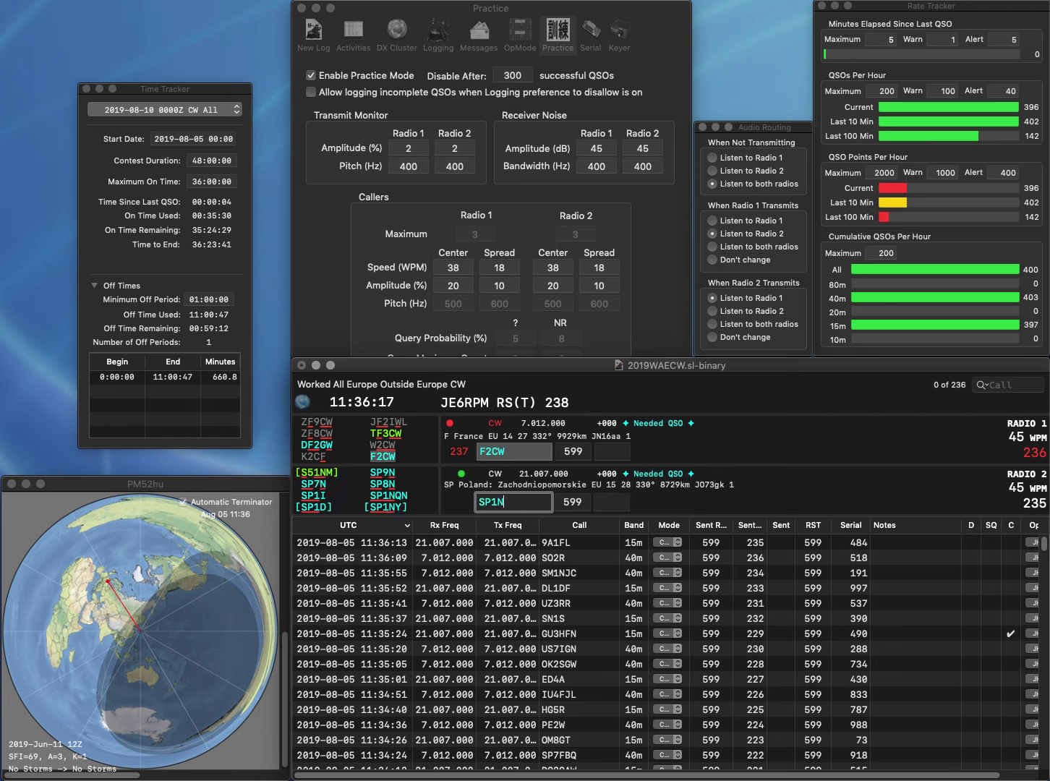
key(Return)
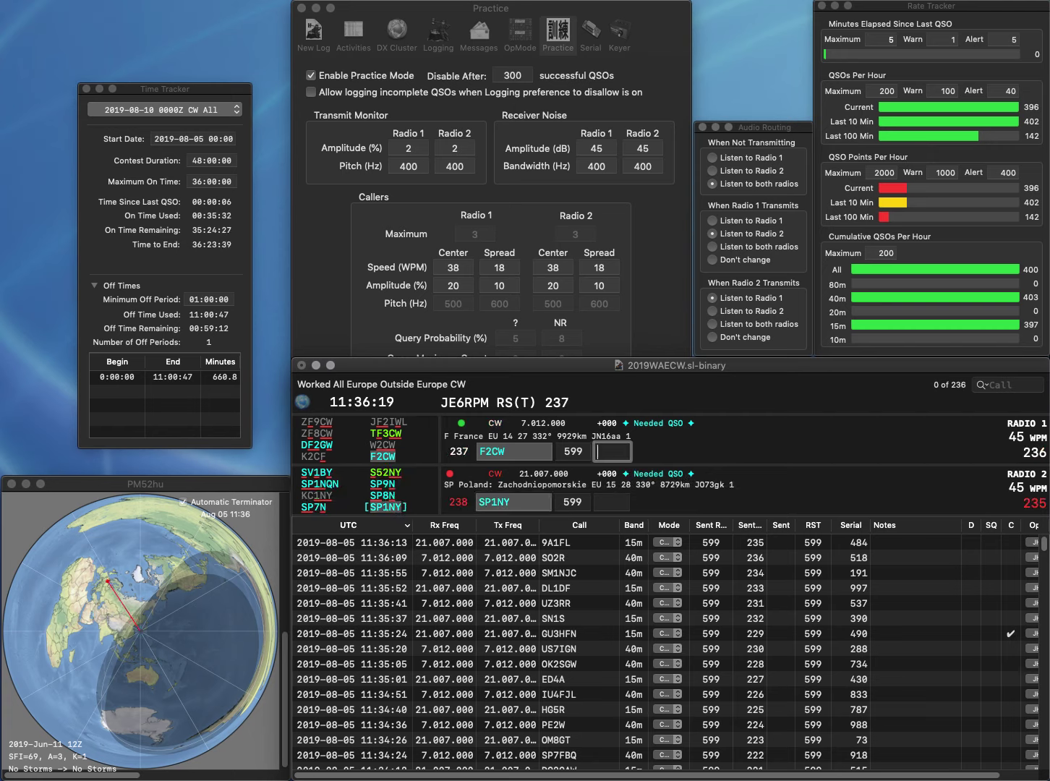
text(877)
key(Return)
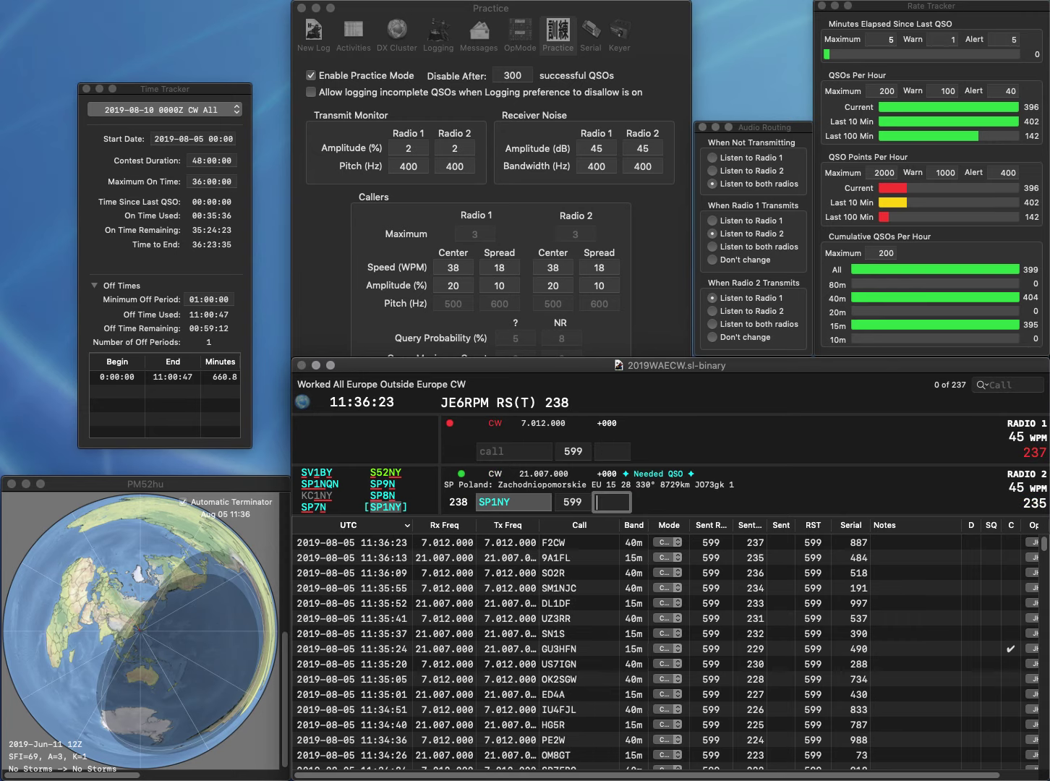
text(583)
key(Return)
text(R7)
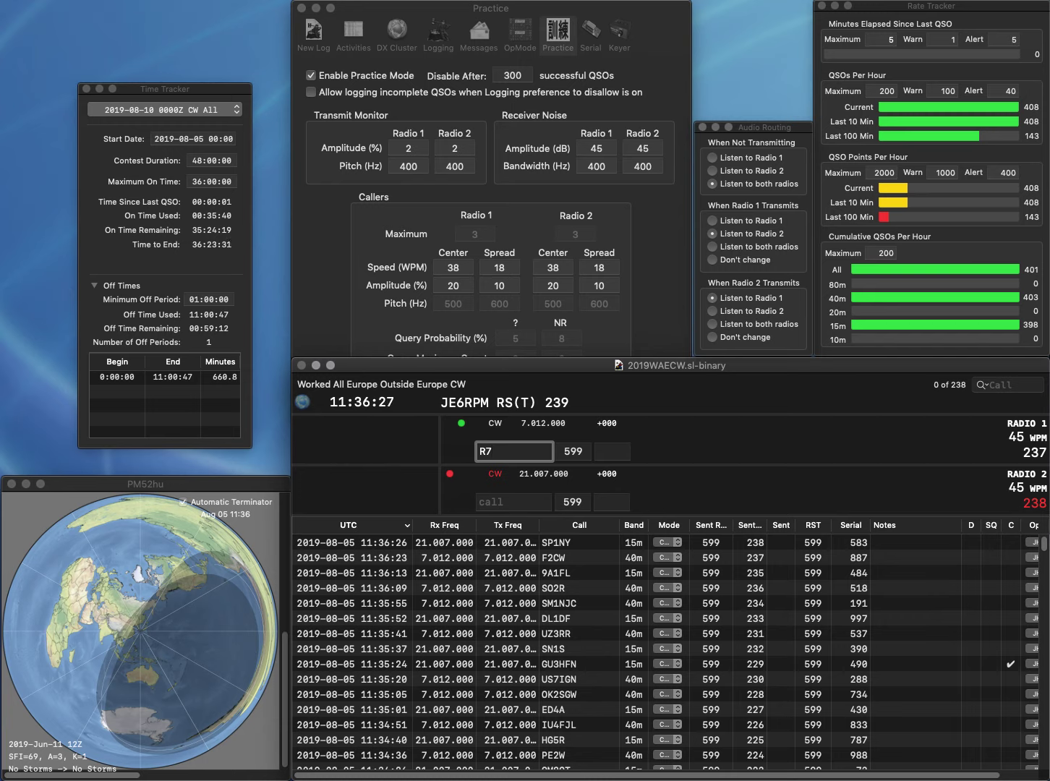
text(FA)
key(Return)
text(1)
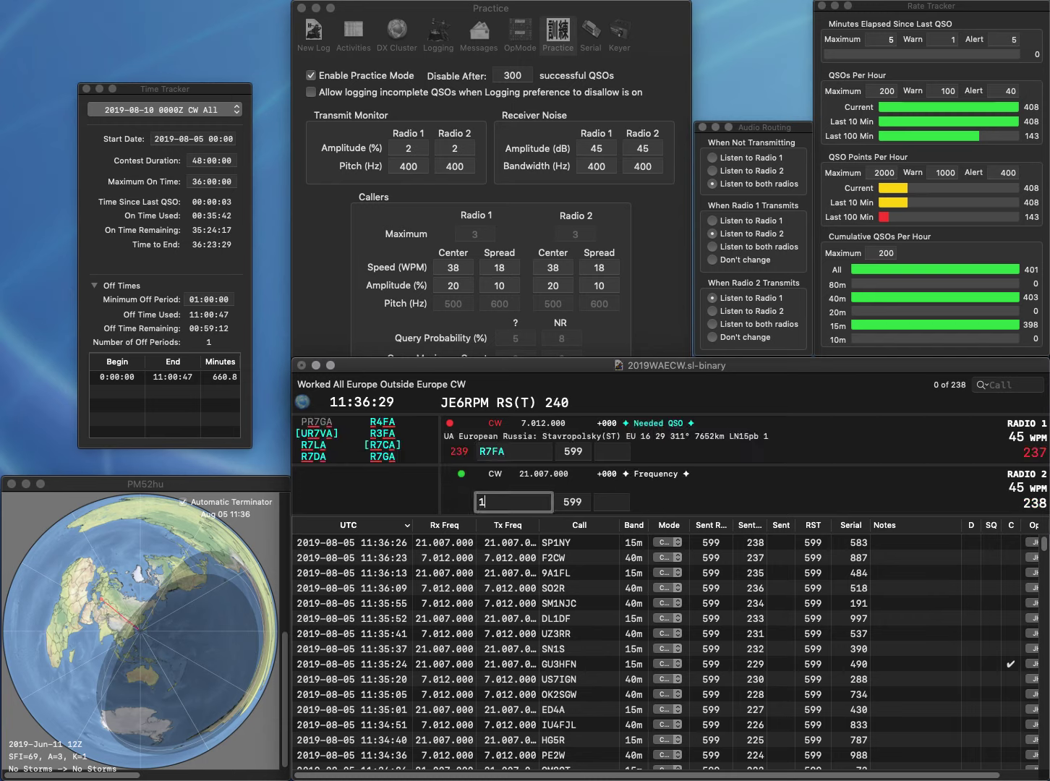
text(EPM)
key(ctrl+a)
text(EA)
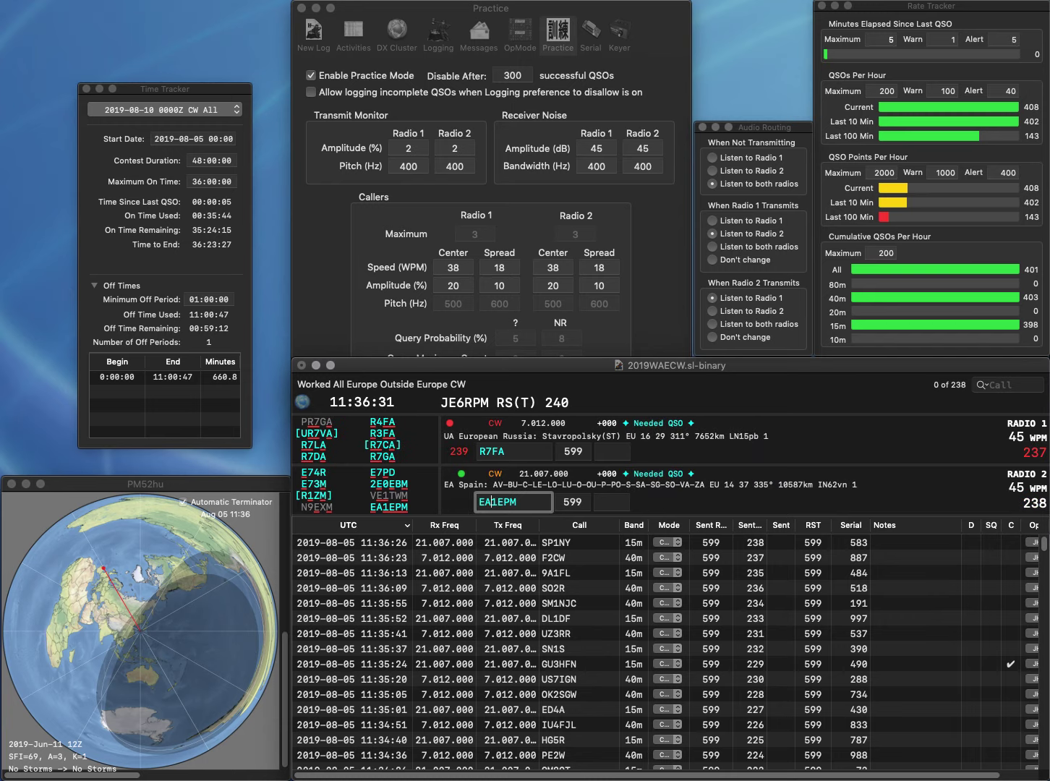
key(Return)
key(Return)
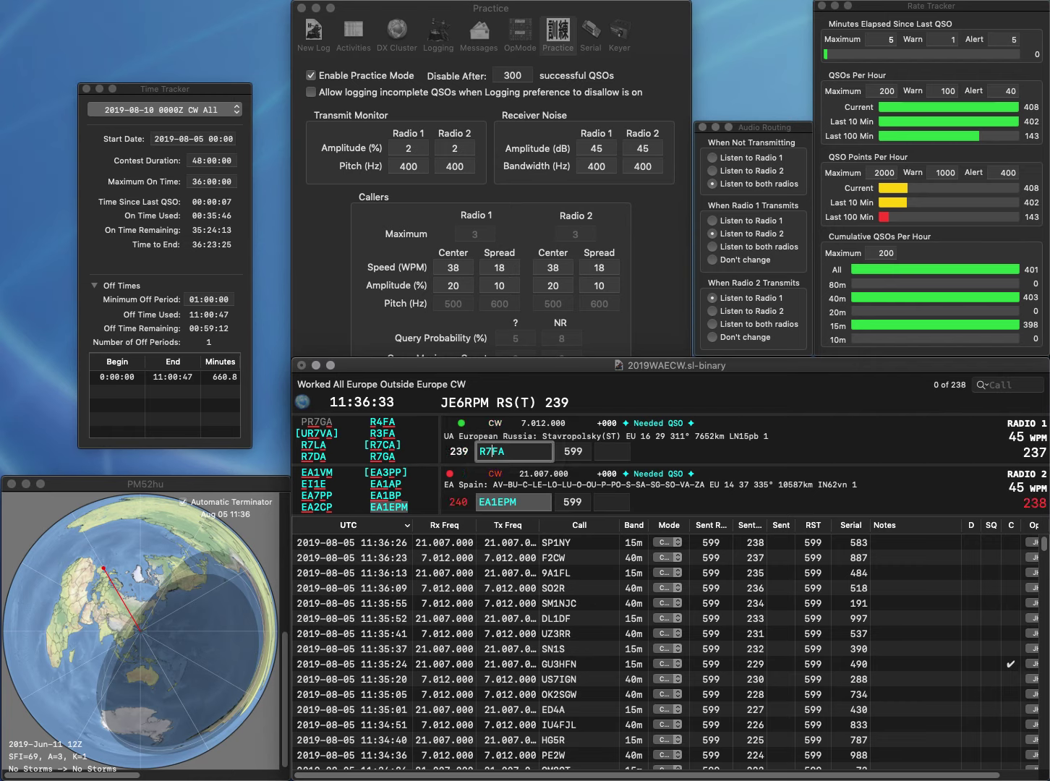
key(BackSpace)
key(BackSpace)
text(LZ4)
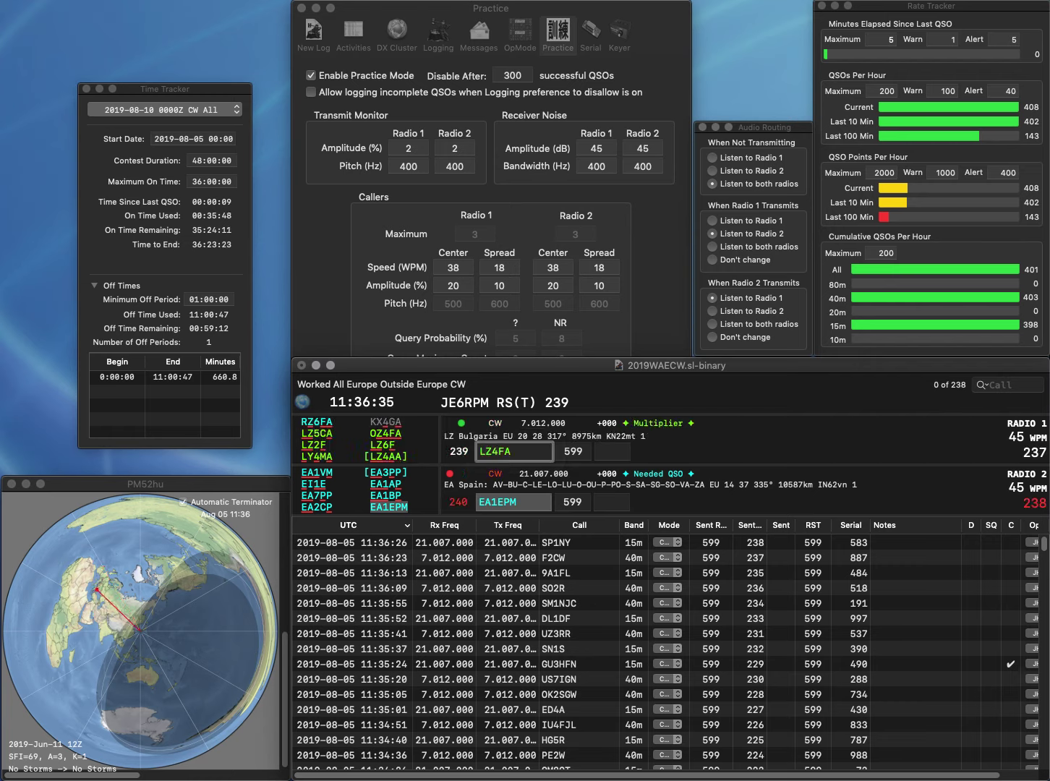
key(Delete)
key(Return)
key(space)
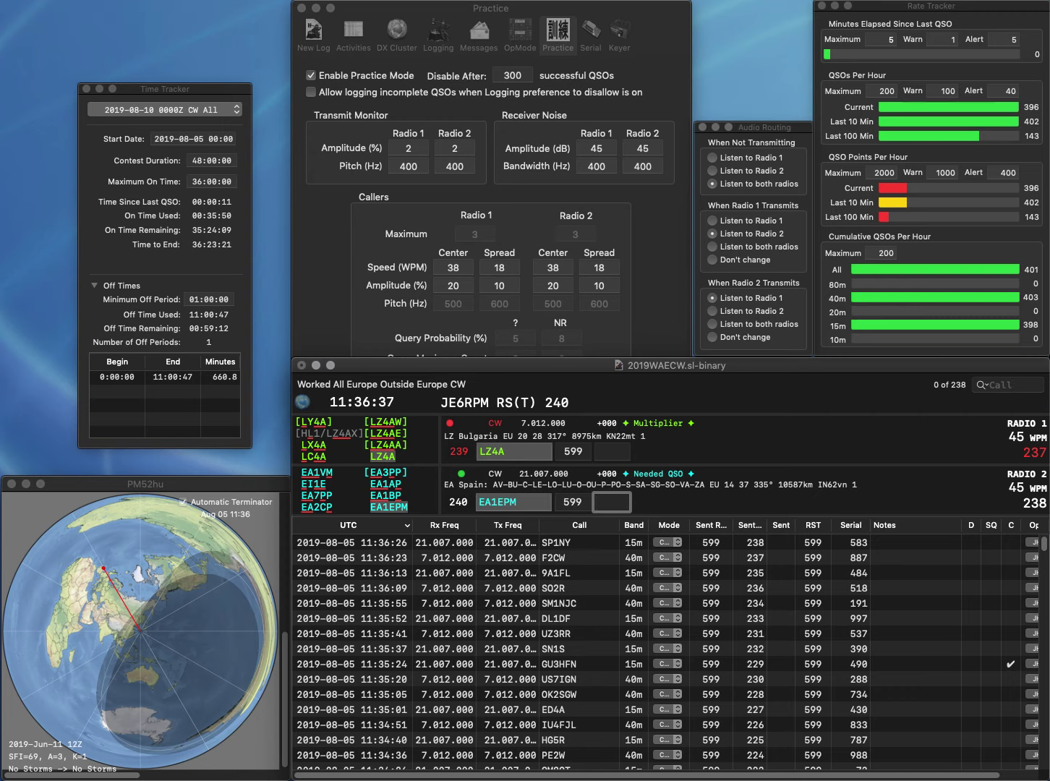
text(984)
key(Return)
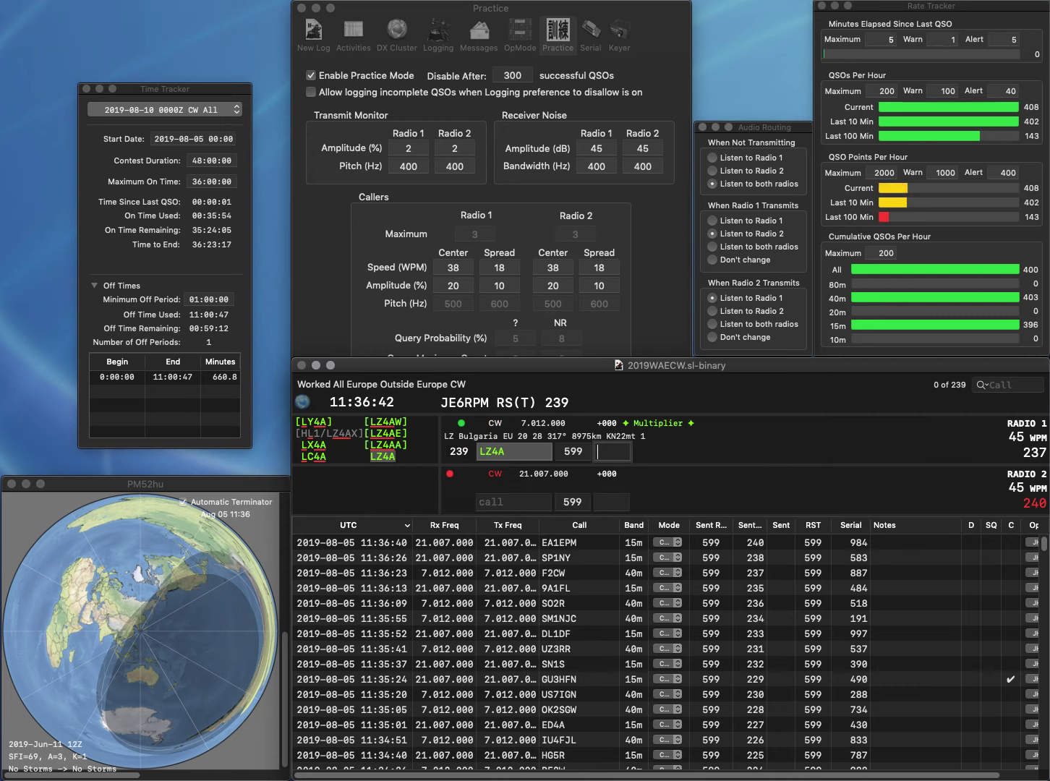
text(546)
key(Return)
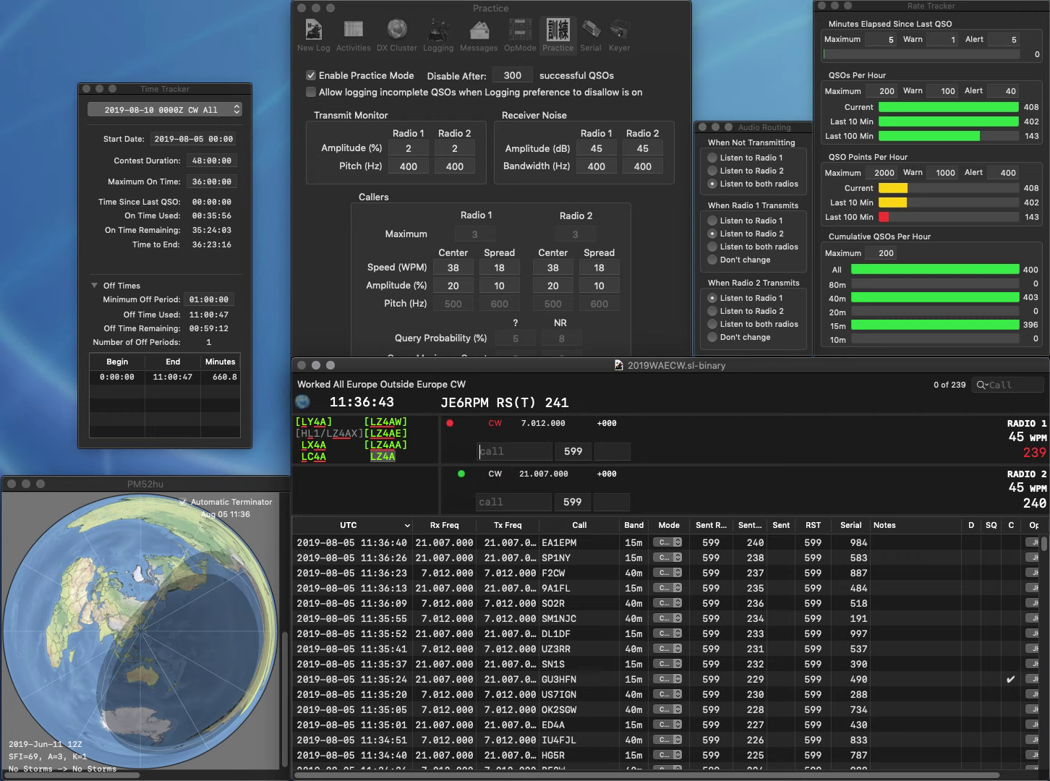
Send the call EW4W on Radio 2 and the call UB3DDA on Radio 1
text(WE4W)
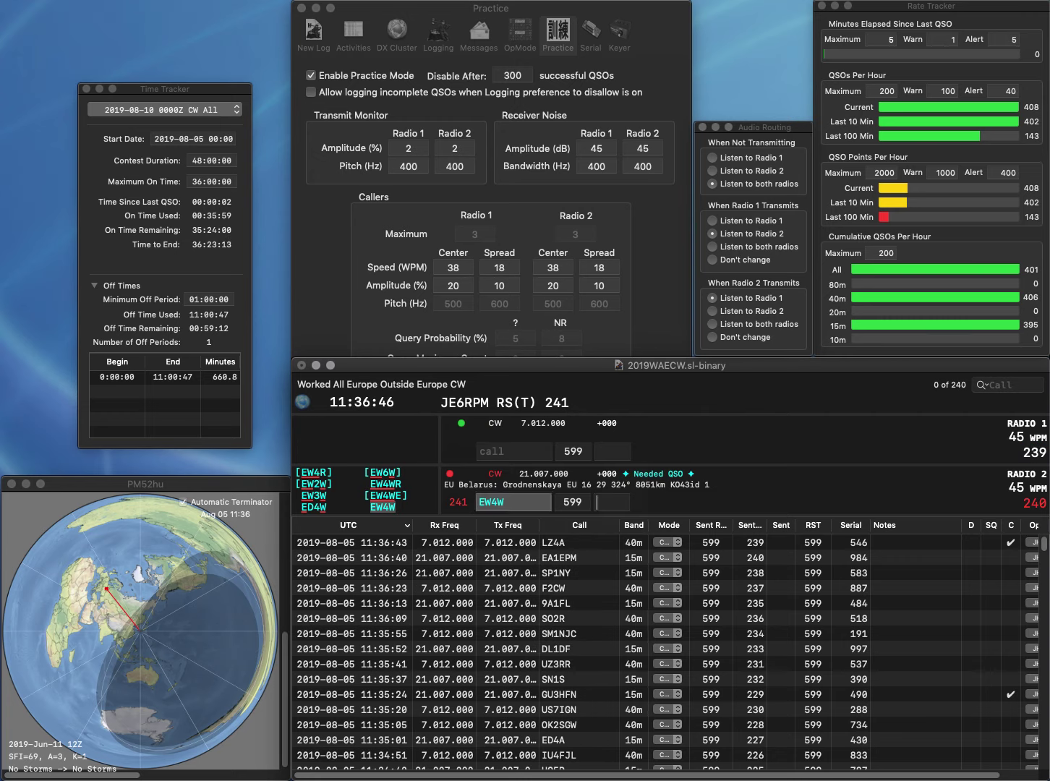
key(Return)
text(U)
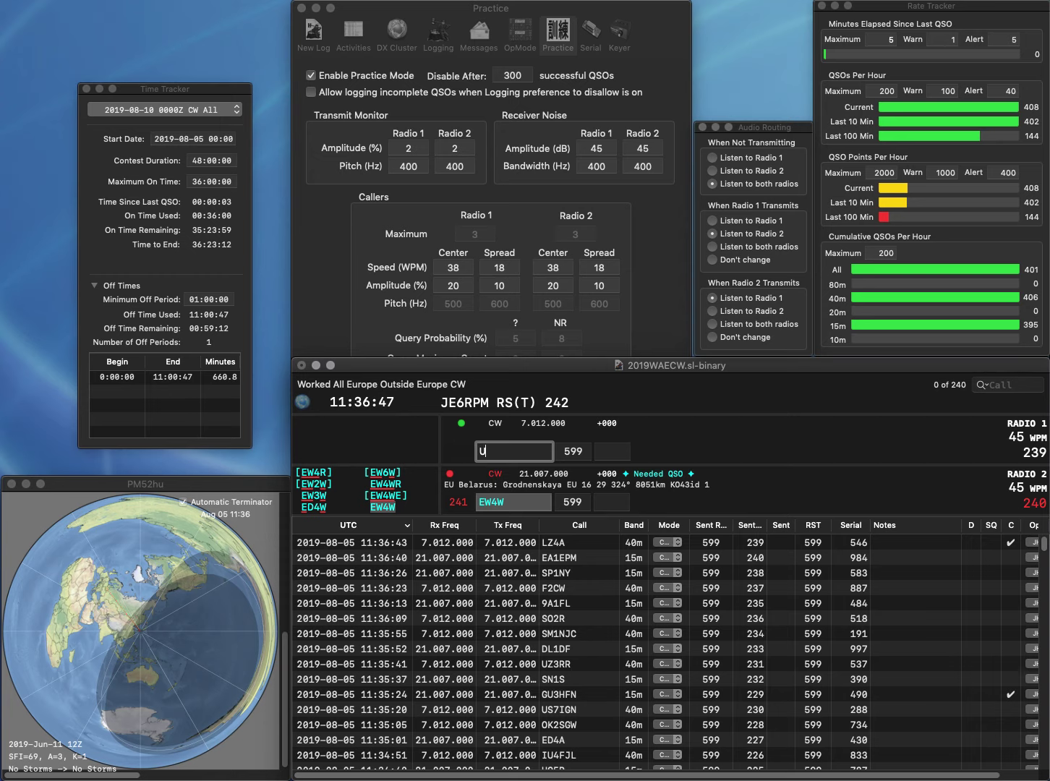
text(B3DDA)
key(Return)
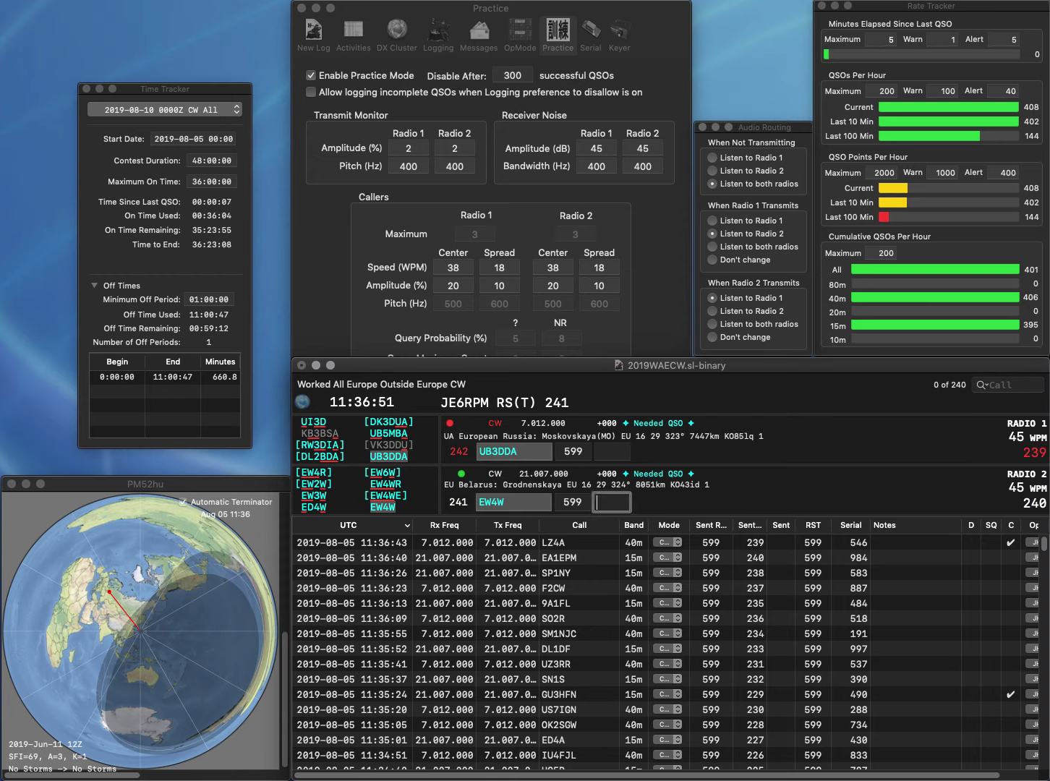
key(space)
key(Left)
key(BackSpace)
text(3)
key(Return)
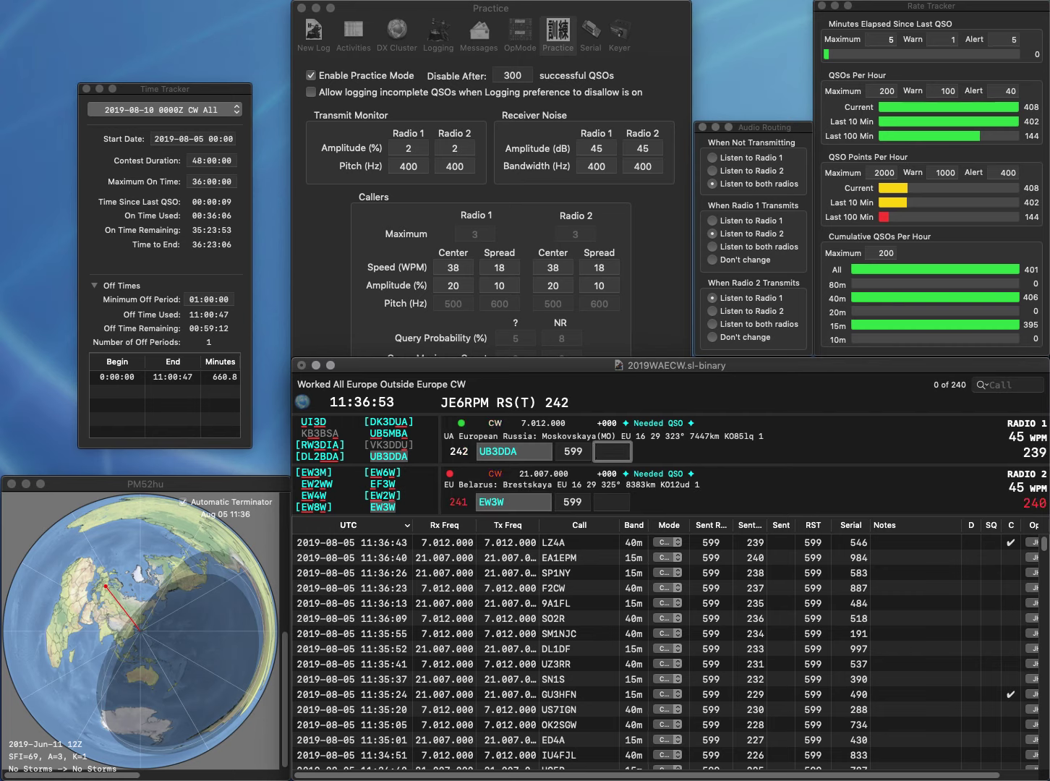
text(311)
key(Return)
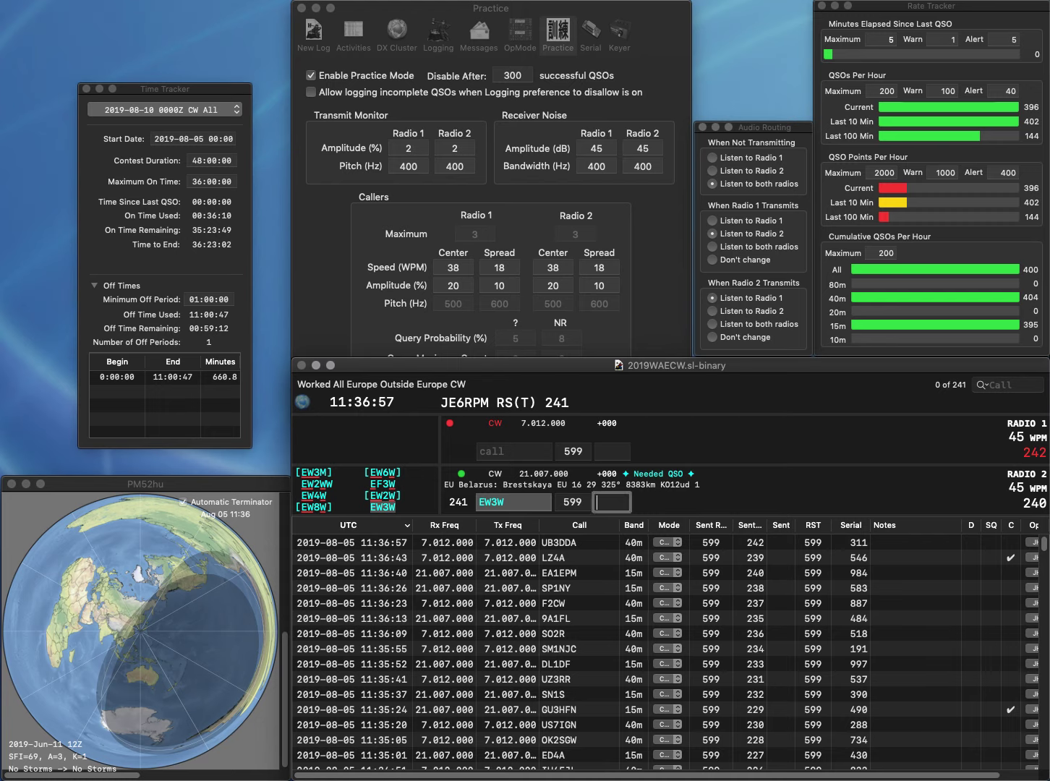
text(531)
key(Return)
Enter and send the call RT3M/P on Radio 1, completing it from its first and last characters
text(R)
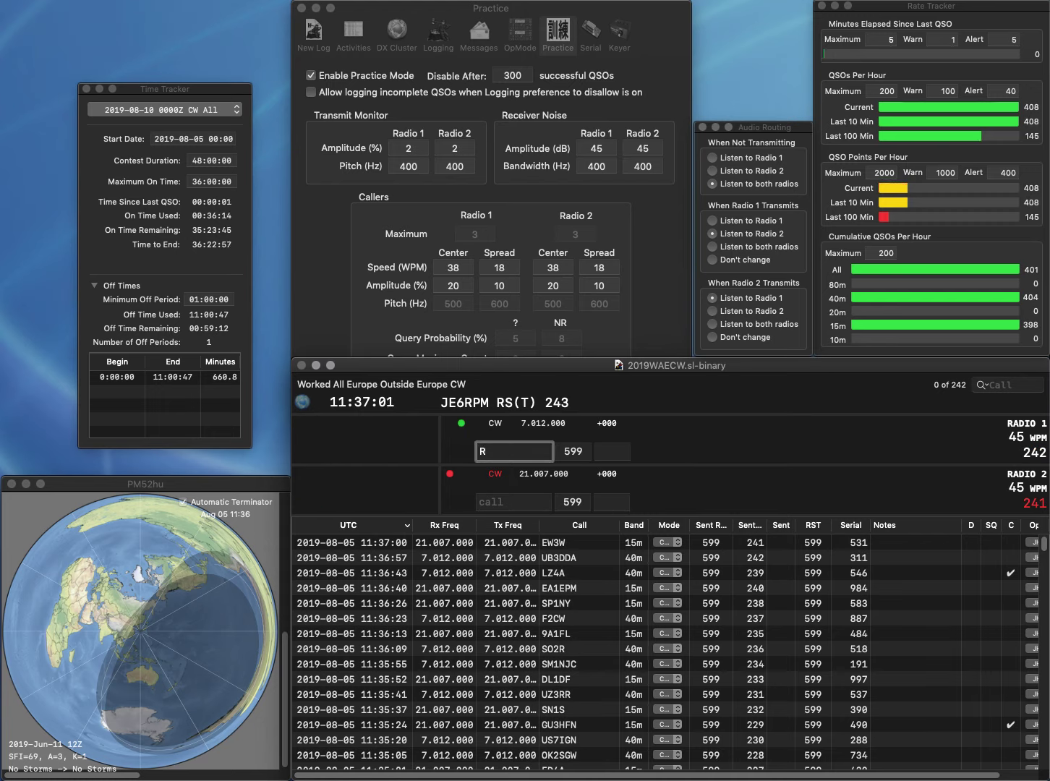
text(MP)
key(Left)
key(Left)
text(T3M)
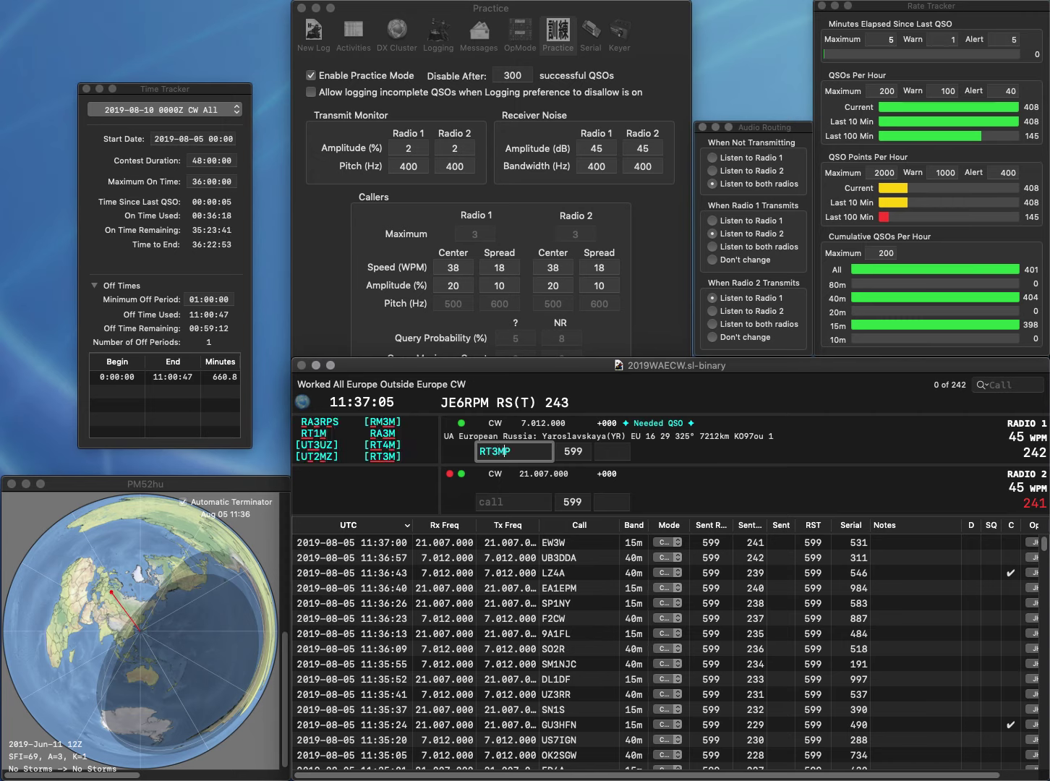
text(/)
key(Return)
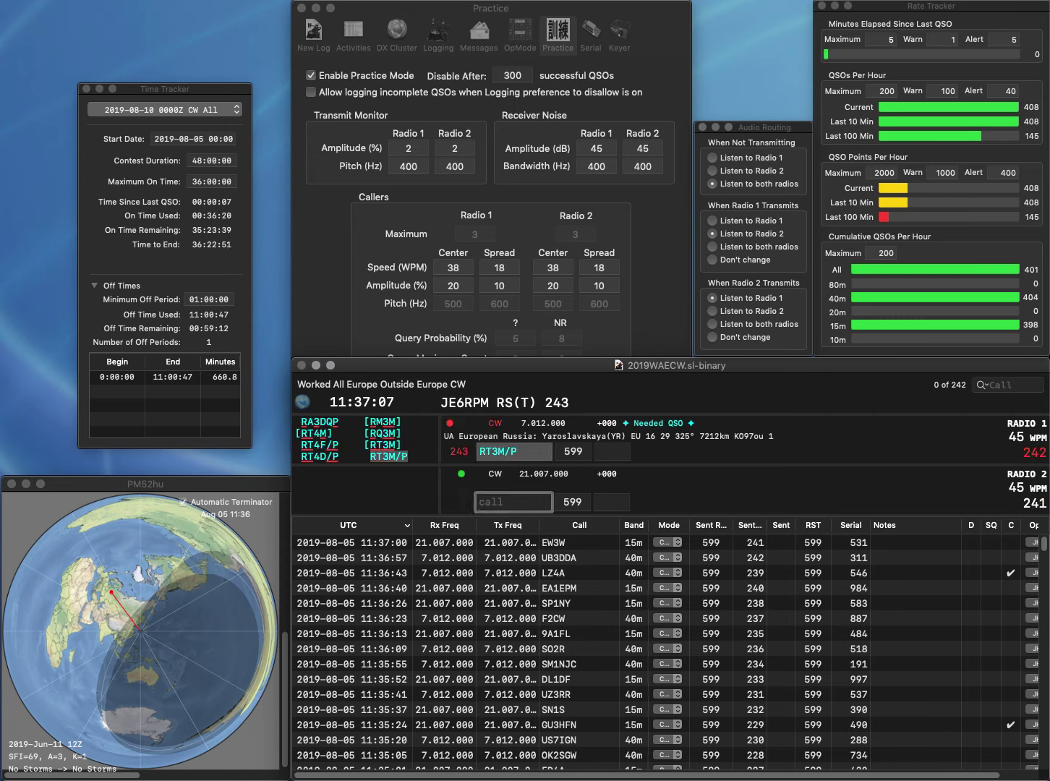
text(RK4PA)
key(Return)
Log RT3M/P on Radio 1 with received serial 198 and RK4PA on Radio 2 with received serial 132
key(Tab)
text(1)
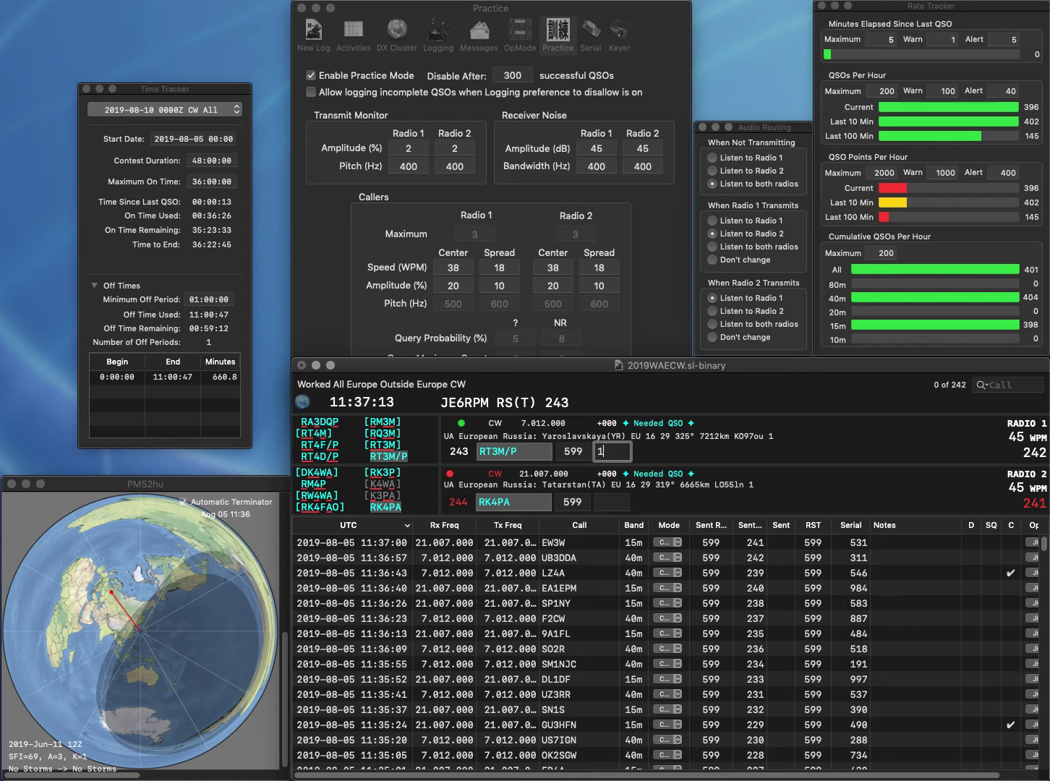
text(98)
key(Return)
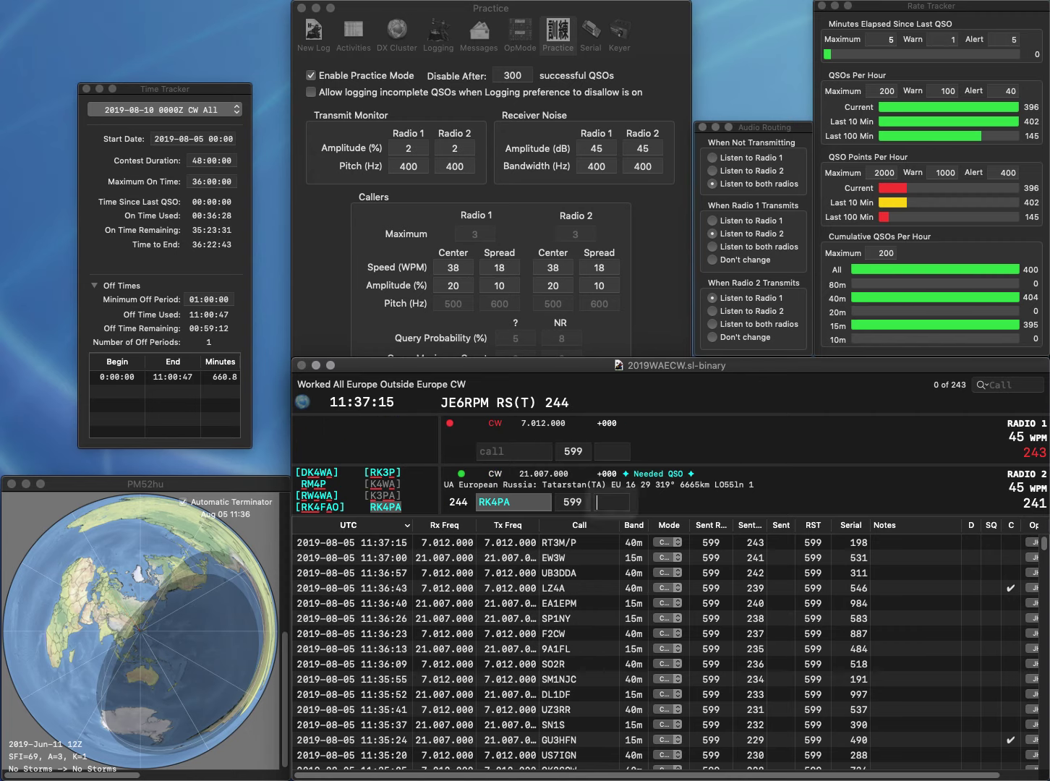
text(1)
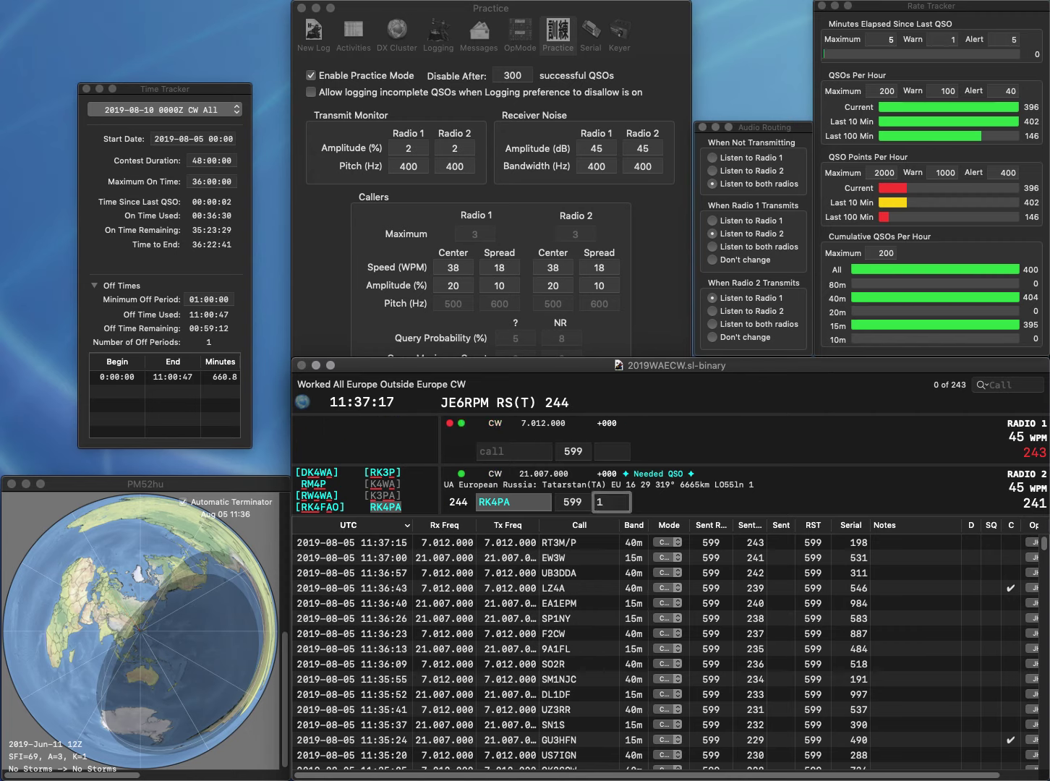
text(32)
key(Return)
Enter the call U1QD on Radio 1, correct it to RU1QD by adding the leading R, and send it
text(U1)
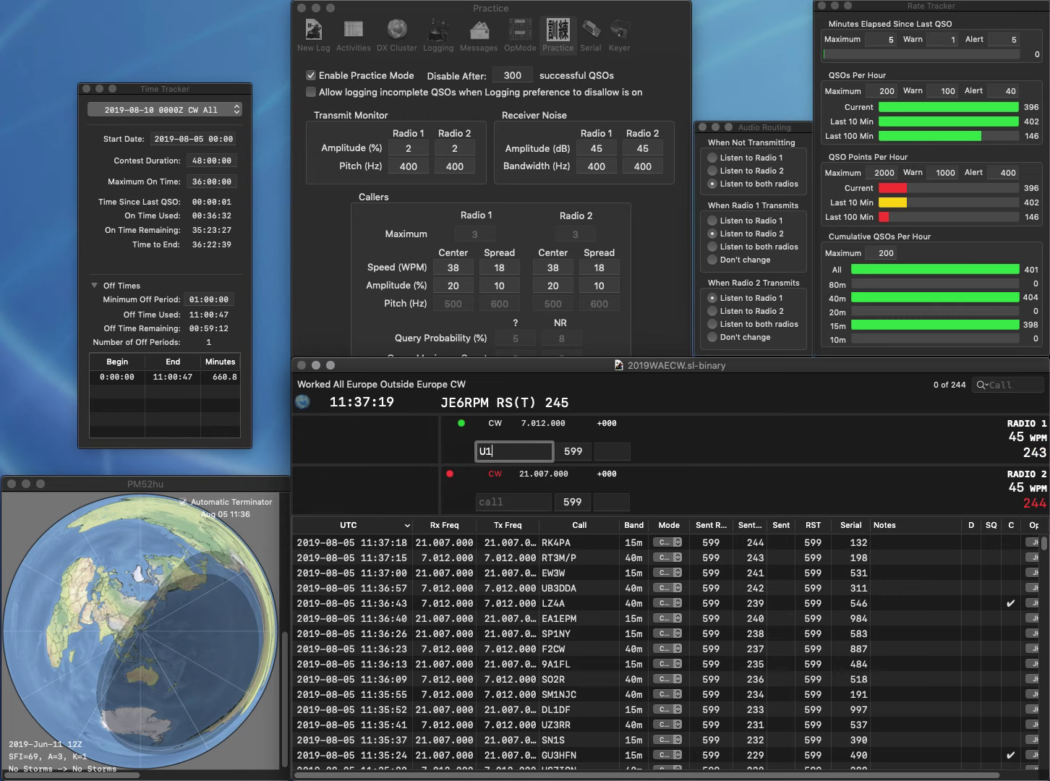
text(QD)
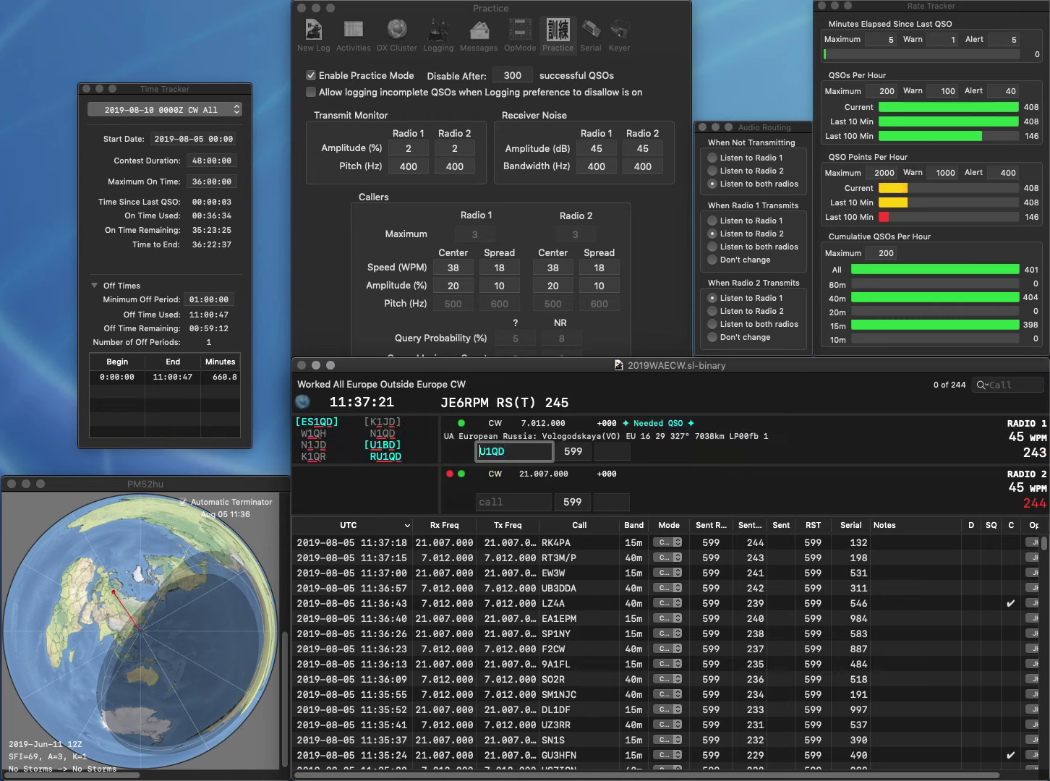
key(Home)
text(R)
key(Return)
text(ZO)
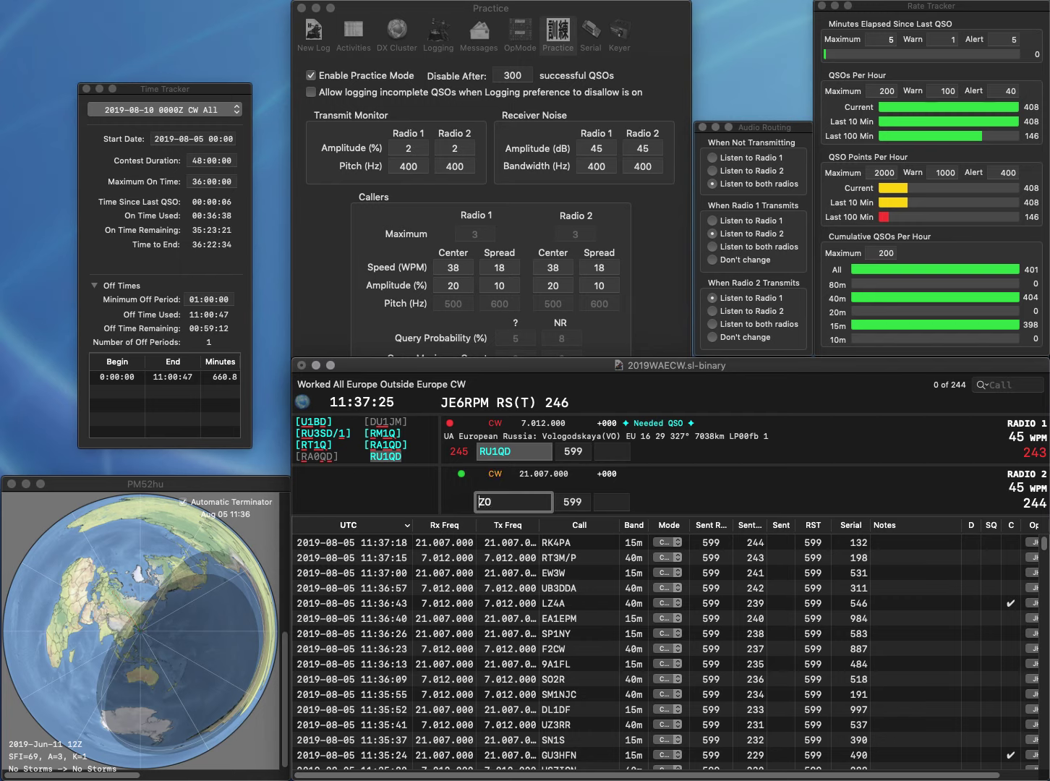
key(Return)
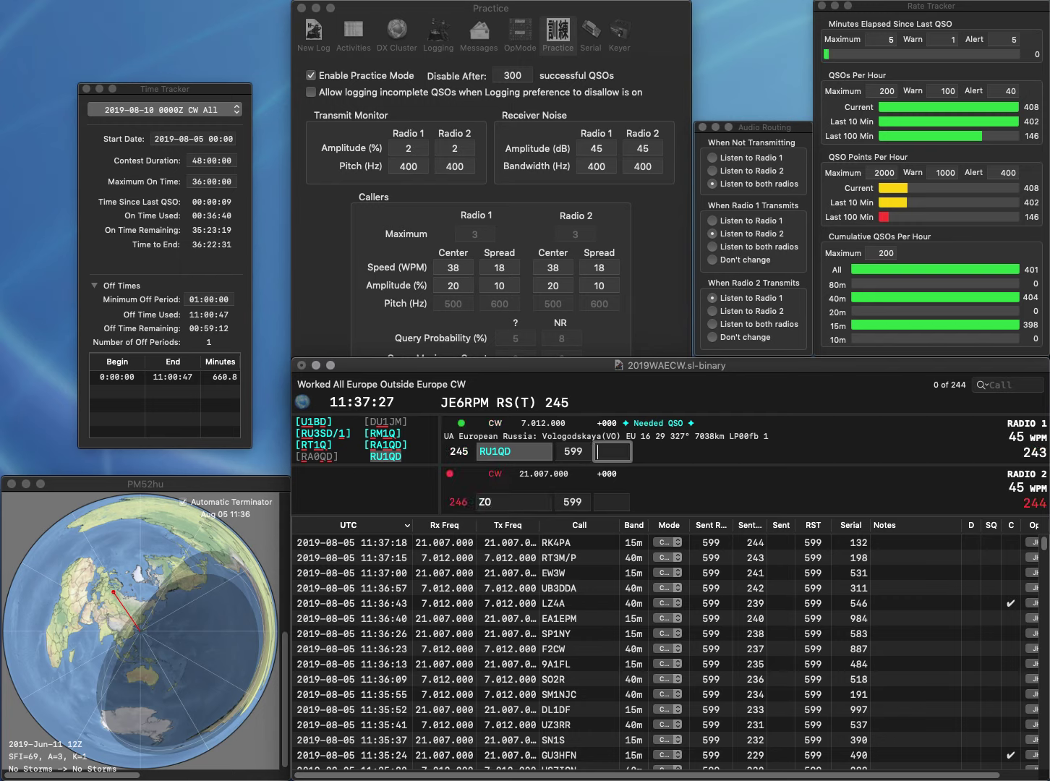
text(799)
key(Return)
text(Y)
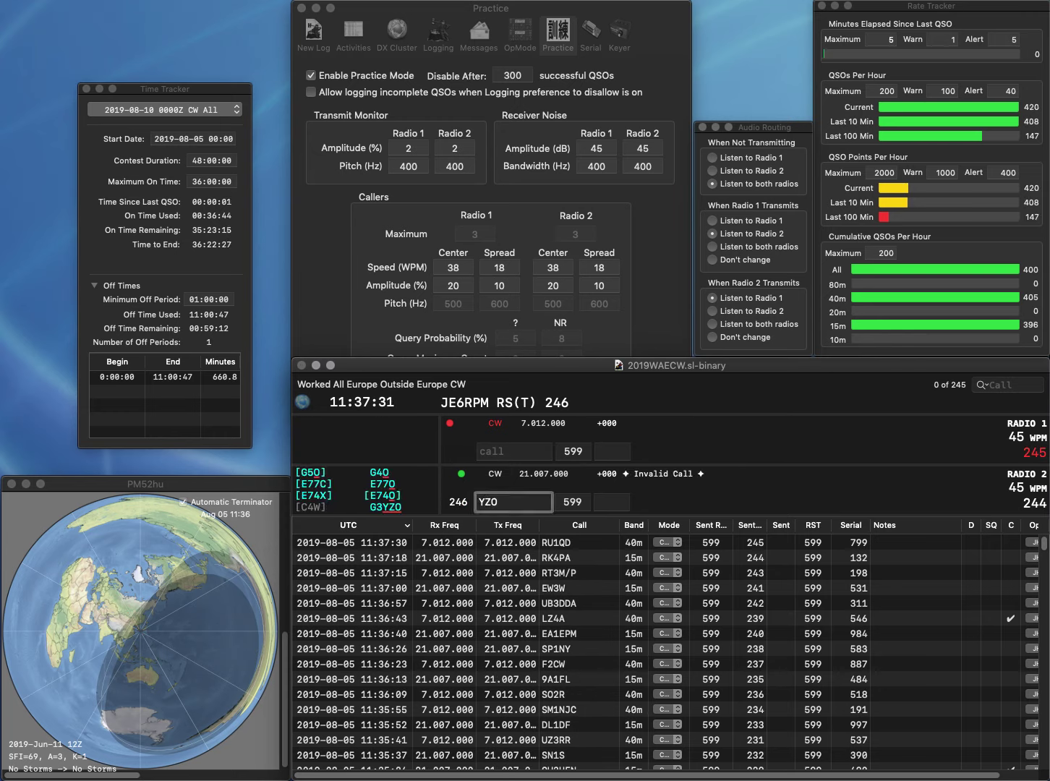
key(BackSpace)
text(LY2)
key(Return)
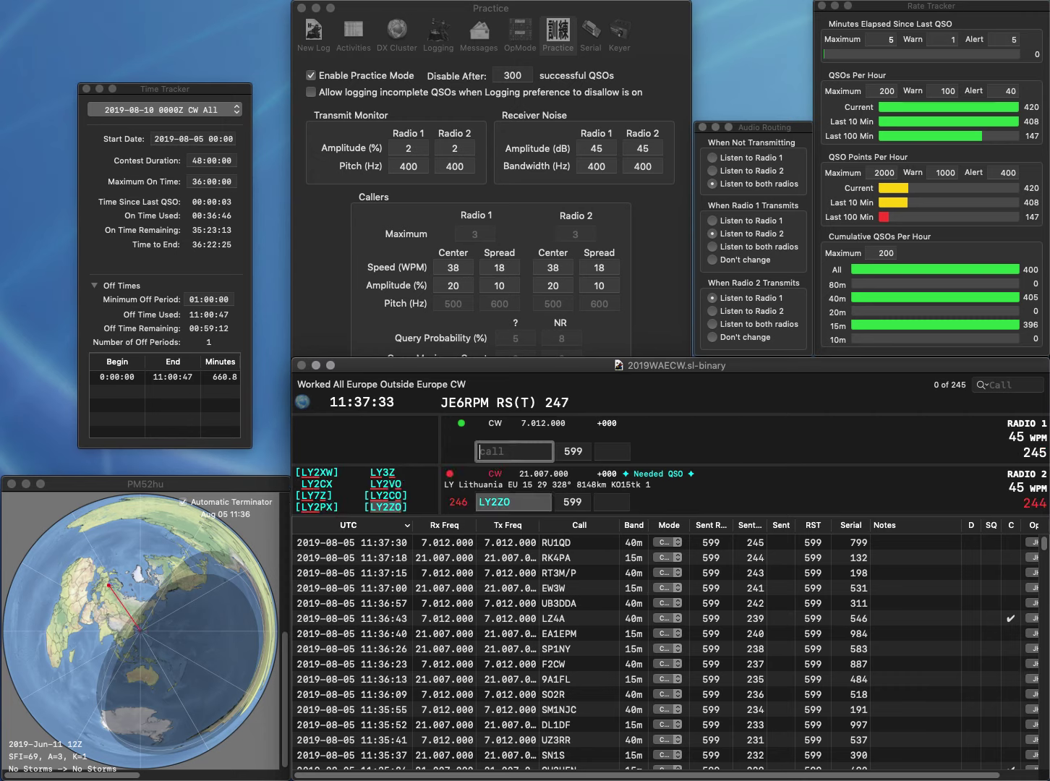
Enter and send the call US5WE on Radio 1
text(US5WE)
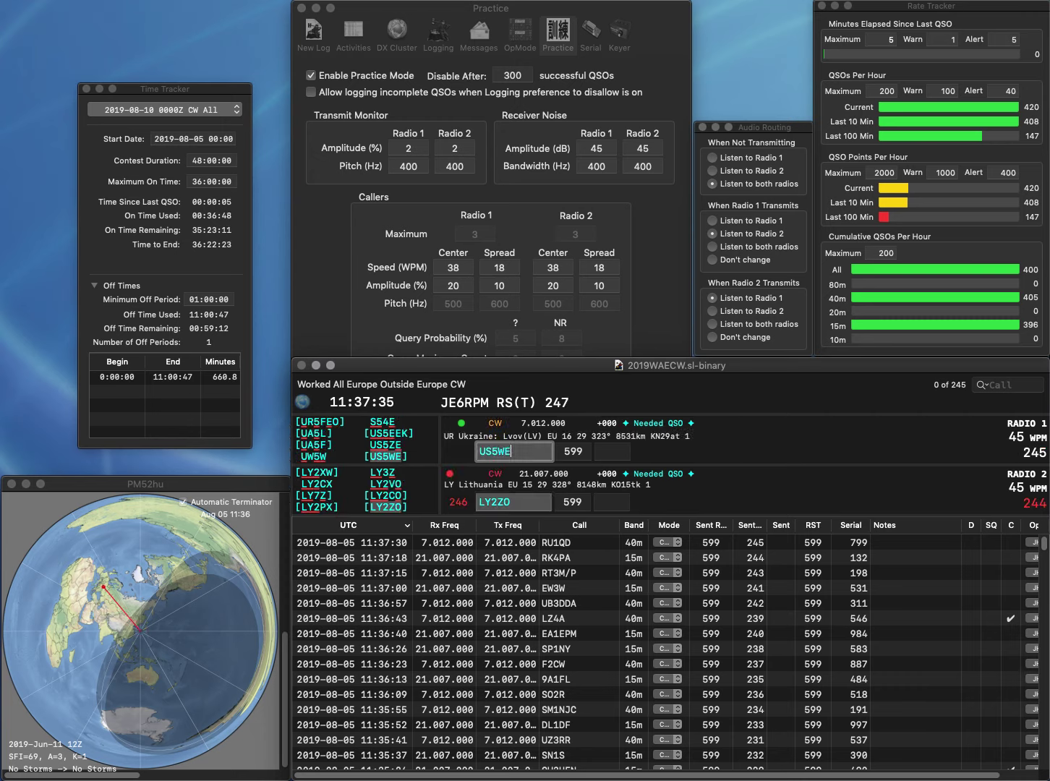
key(Return)
key(Return)
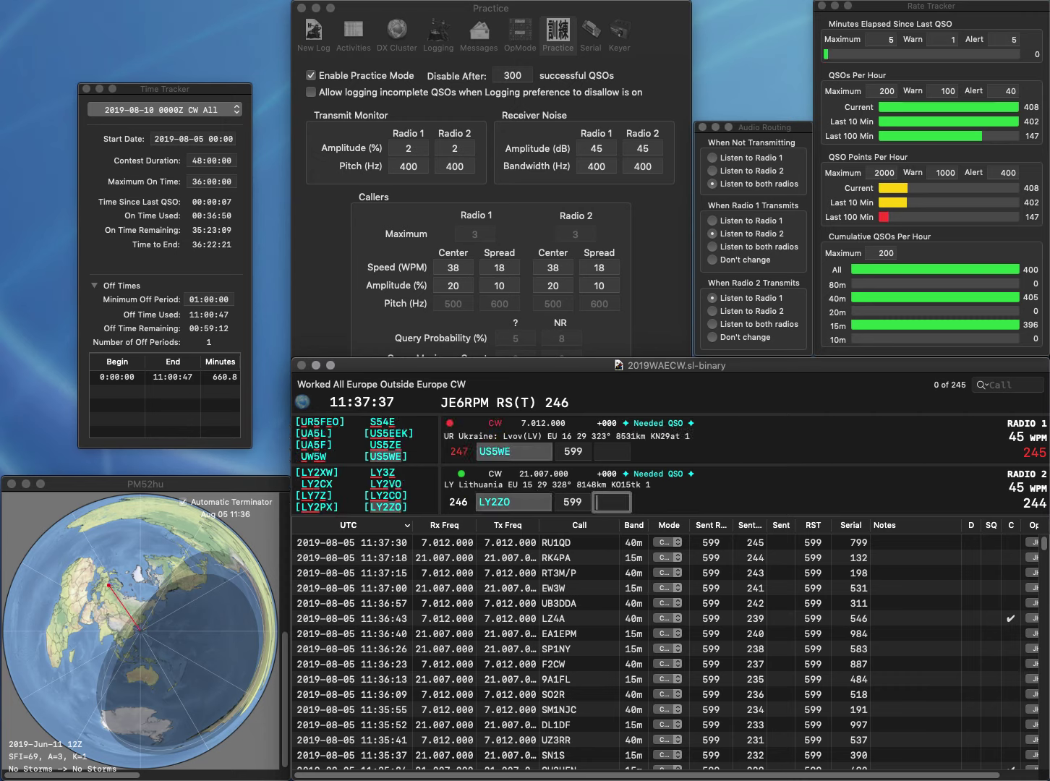
Log LY2ZO on Radio 2 with received serial 545 and US5WE on Radio 1 with received serial 873
text(545)
key(Return)
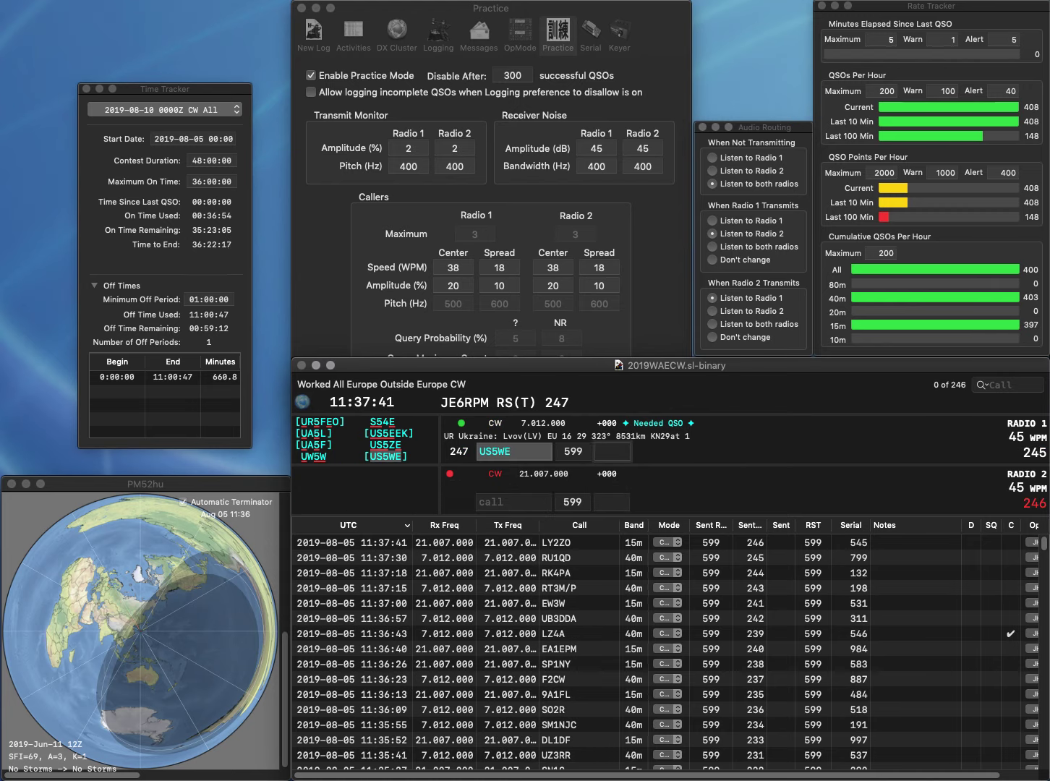
text(873)
Enter and send the partial call IBL on Radio 2
key(Return)
text(IB)
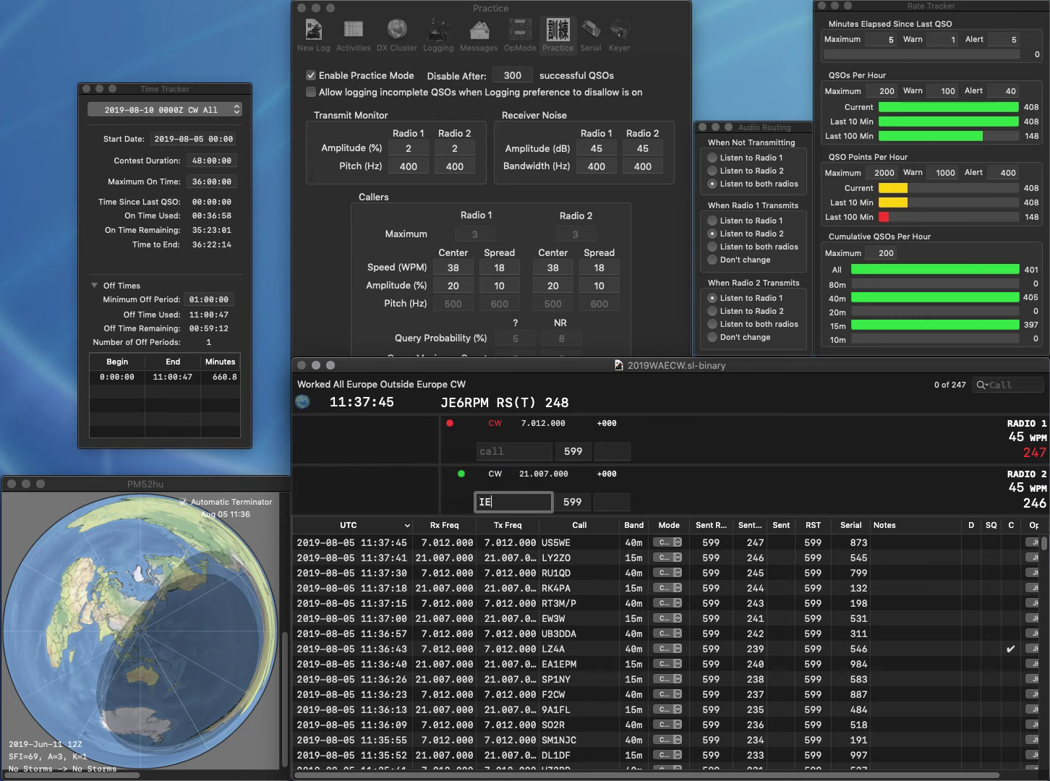
text(L)
key(Return)
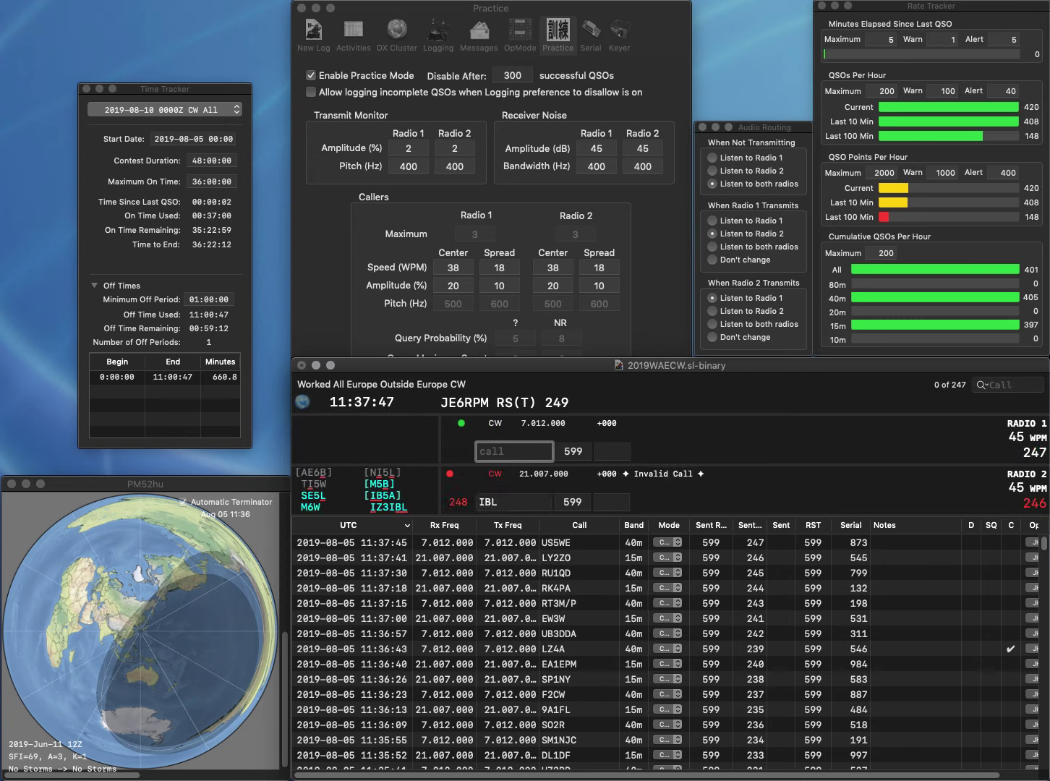
Enter and send the call OZ9V on Radio 1
text(0)
text(Z9V)
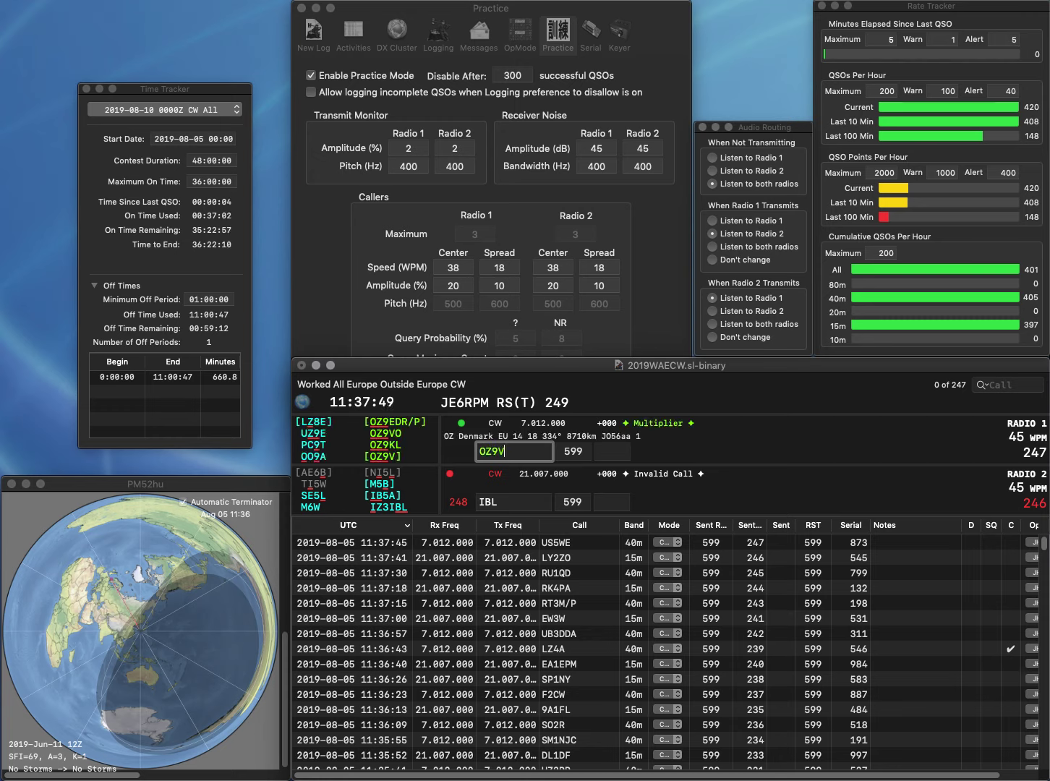
key(Return)
text(IZ3IBL)
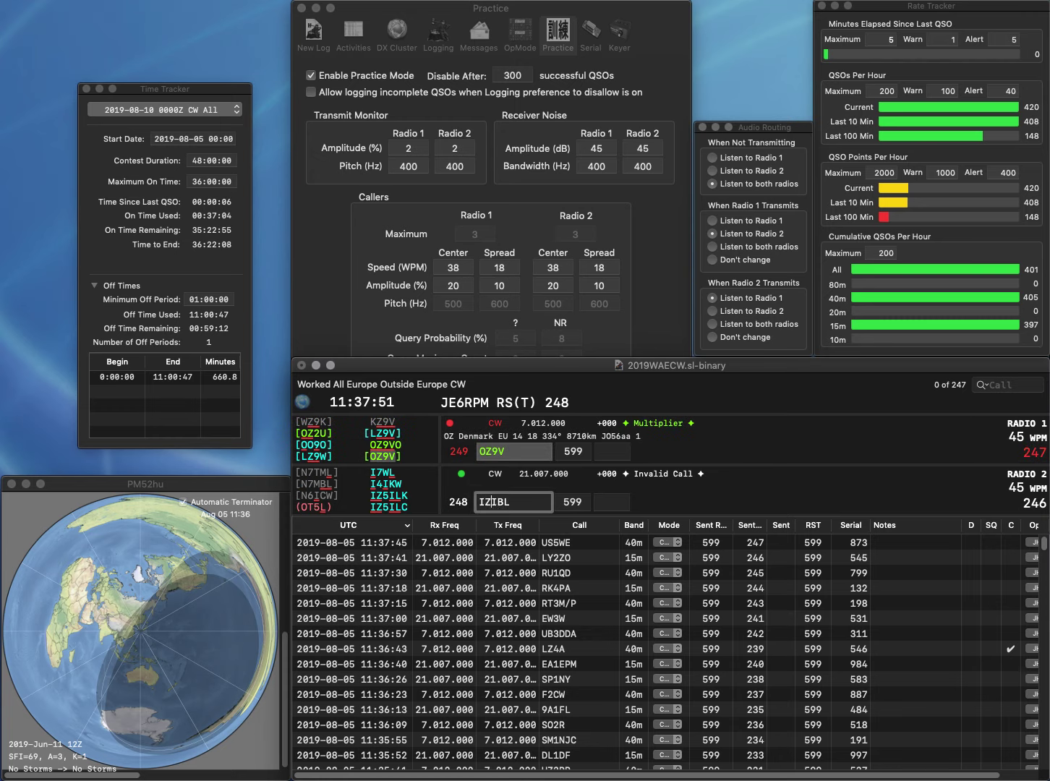
key(Return)
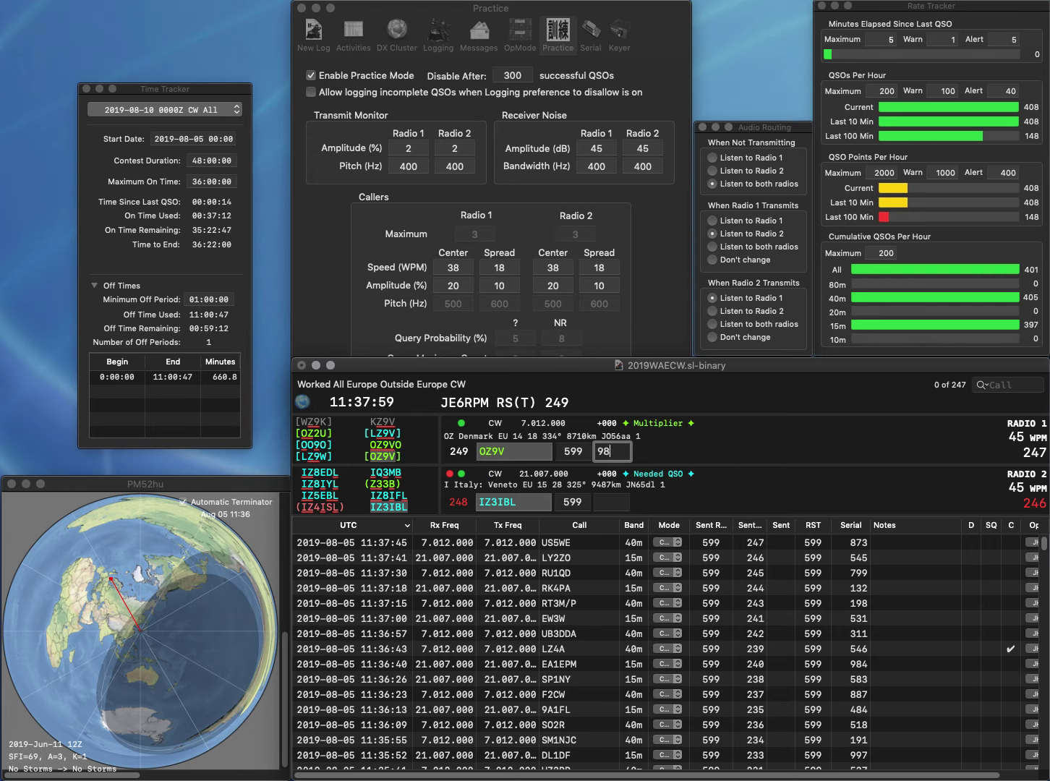
text(8)
key(Return)
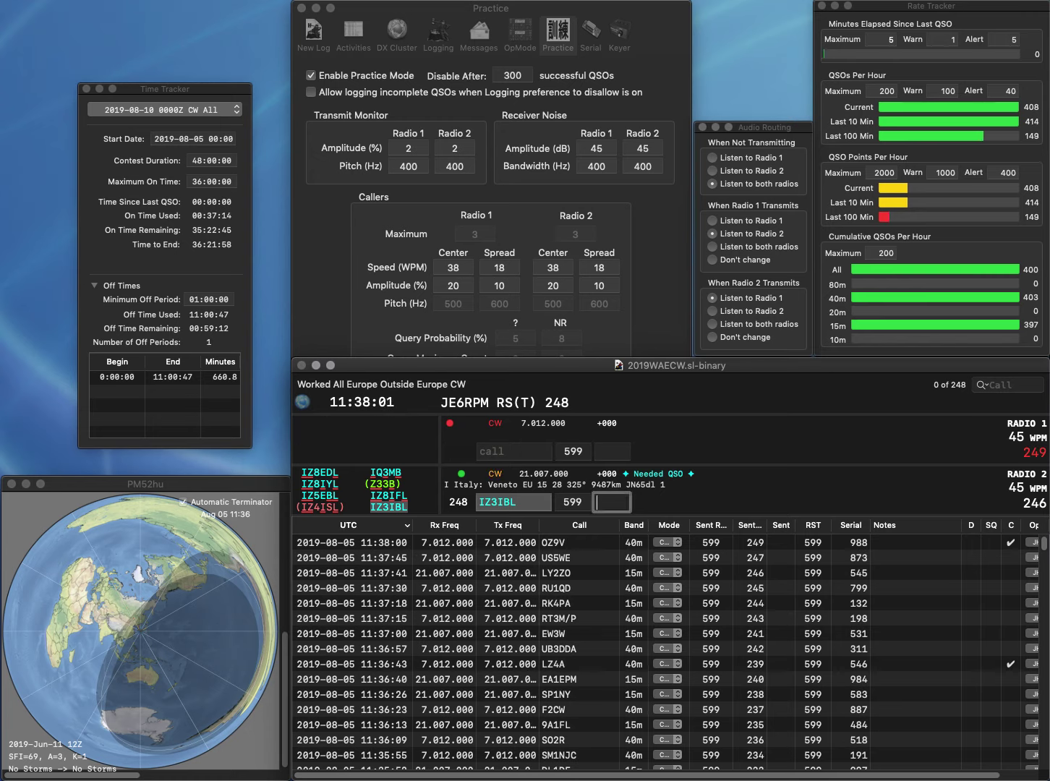
key(Return)
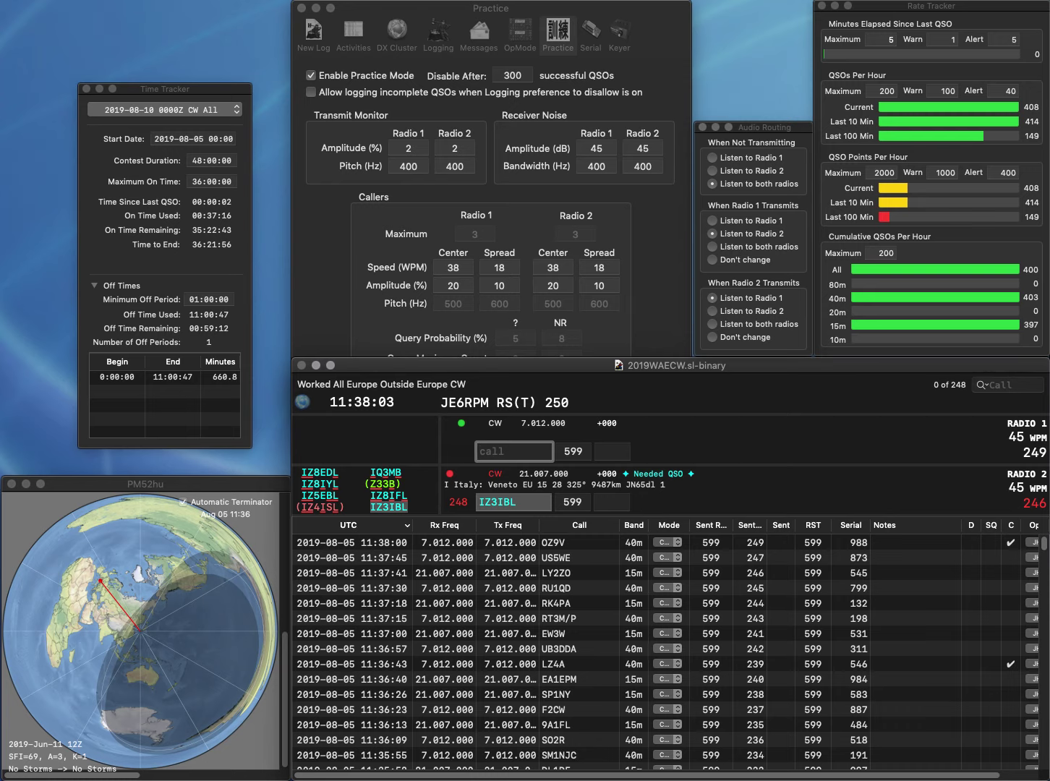
text(OK2PY)
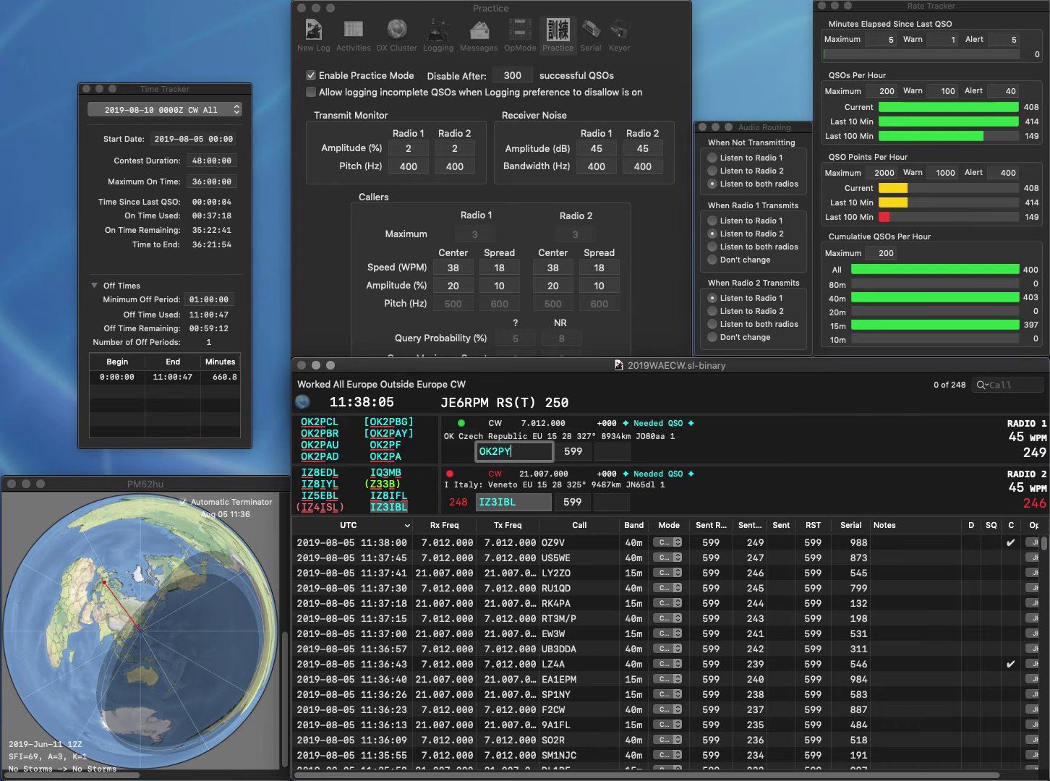
text(A)
key(Return)
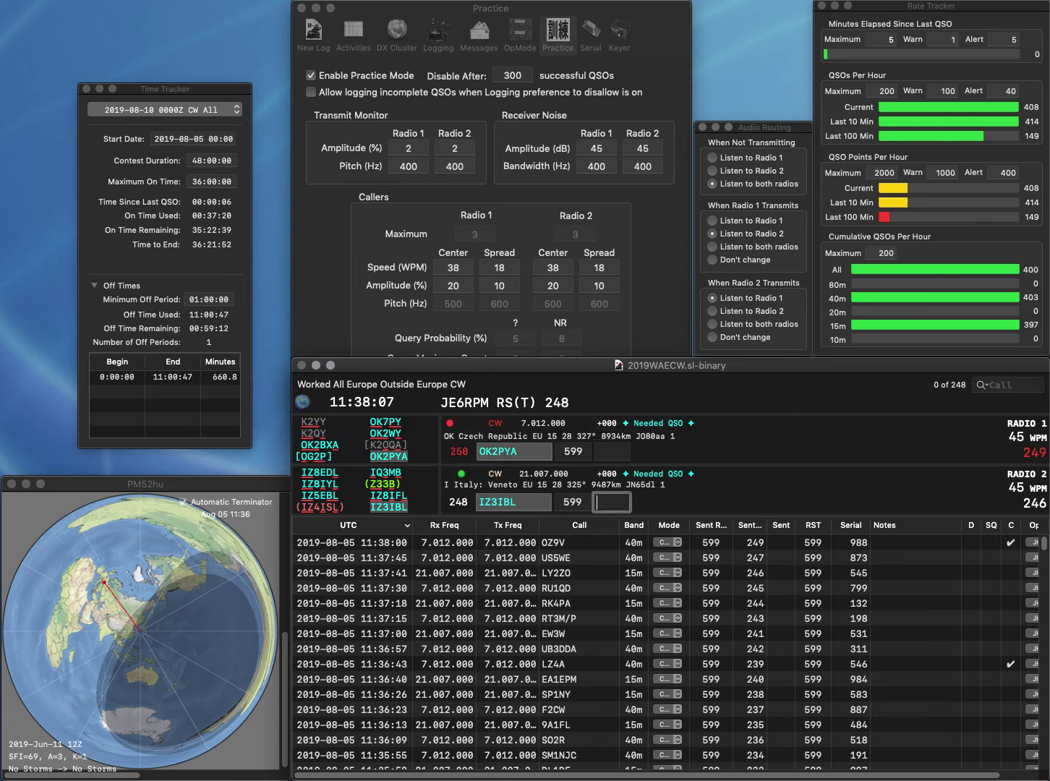
Correct the call on Radio 2 to IZ5EBL and send it again
key(space)
key(BackSpace)
text(5)
key(Delete)
text(E)
key(Return)
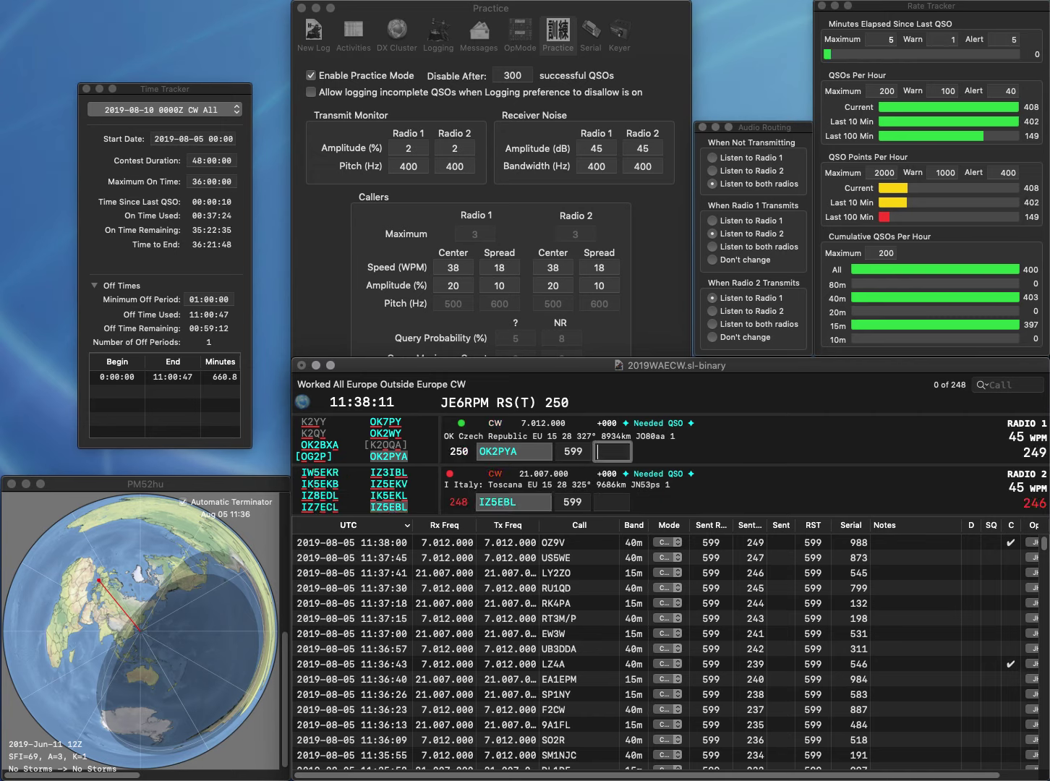
text(348)
key(Return)
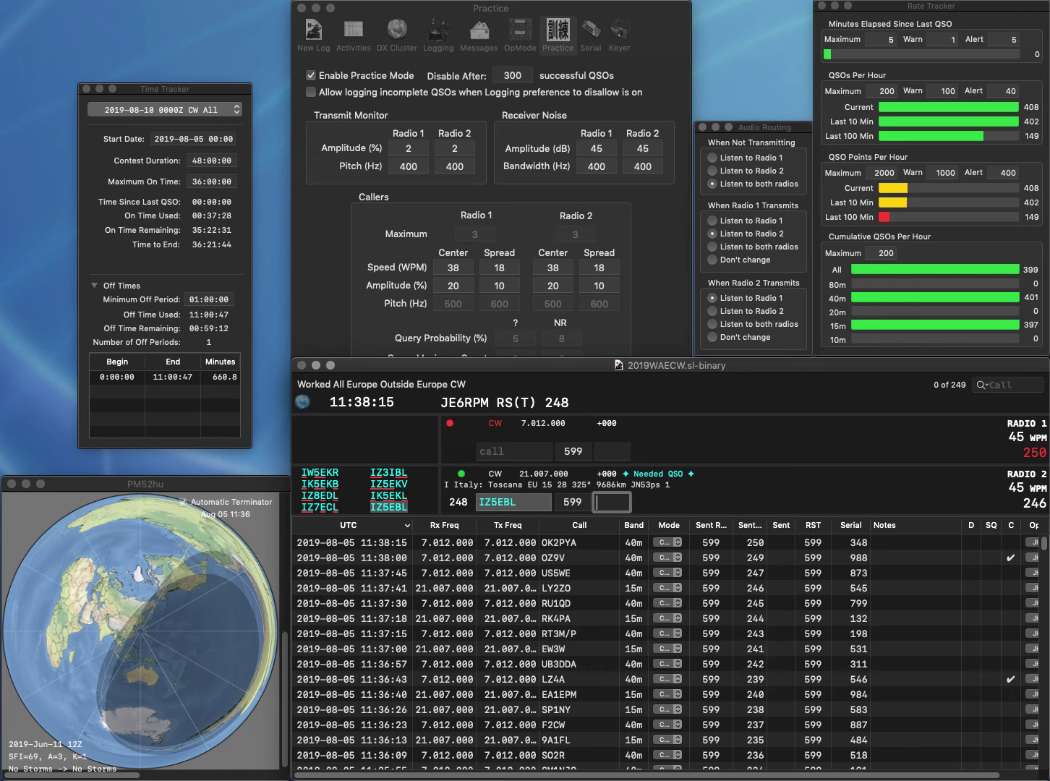
text(997)
key(Return)
Enter and send the call OK1DLX on Radio 1 and the call E74E on Radio 2
text(OK1)
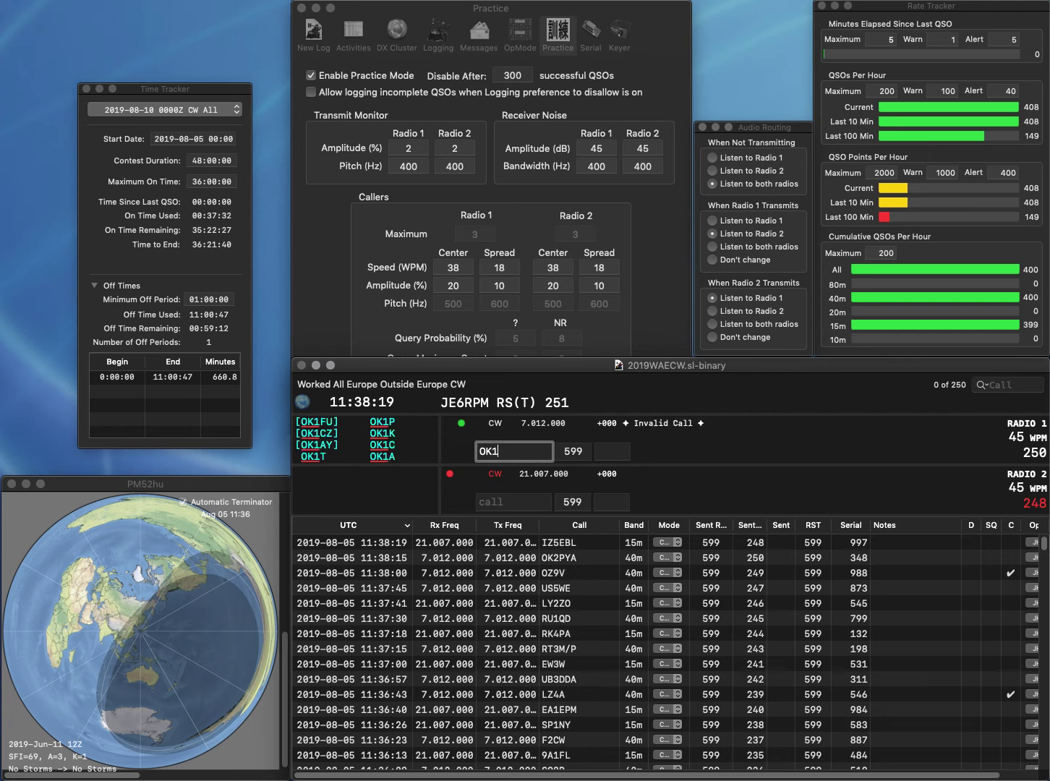
text(DLX)
key(Return)
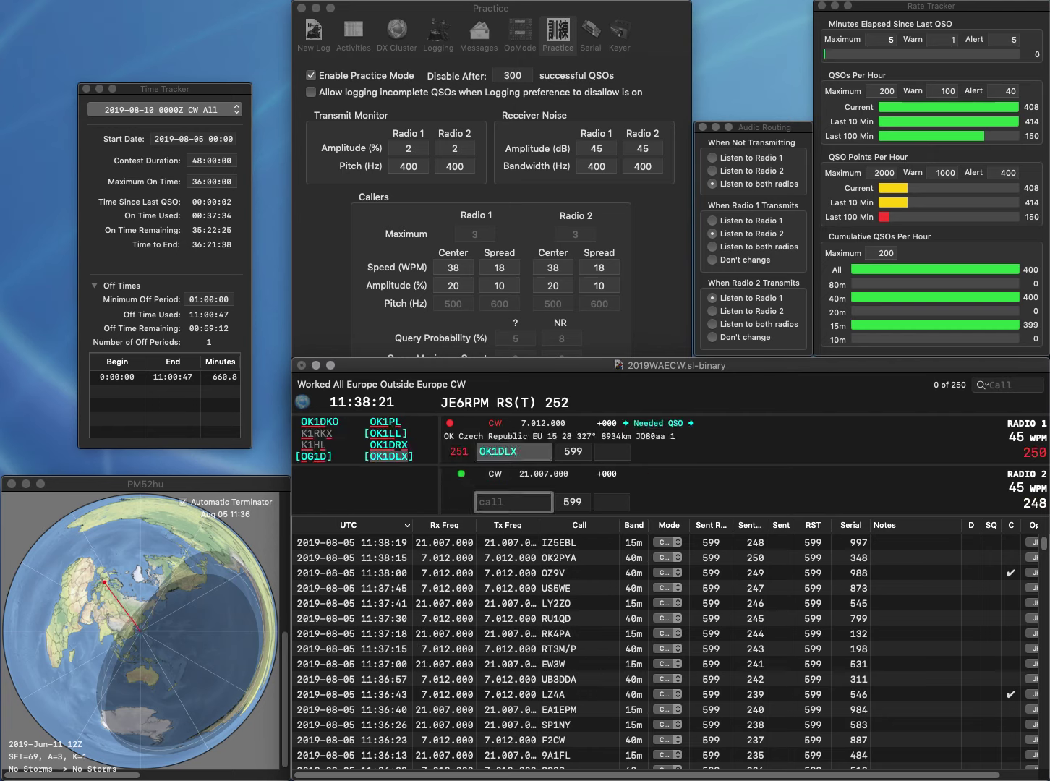
text(E74E)
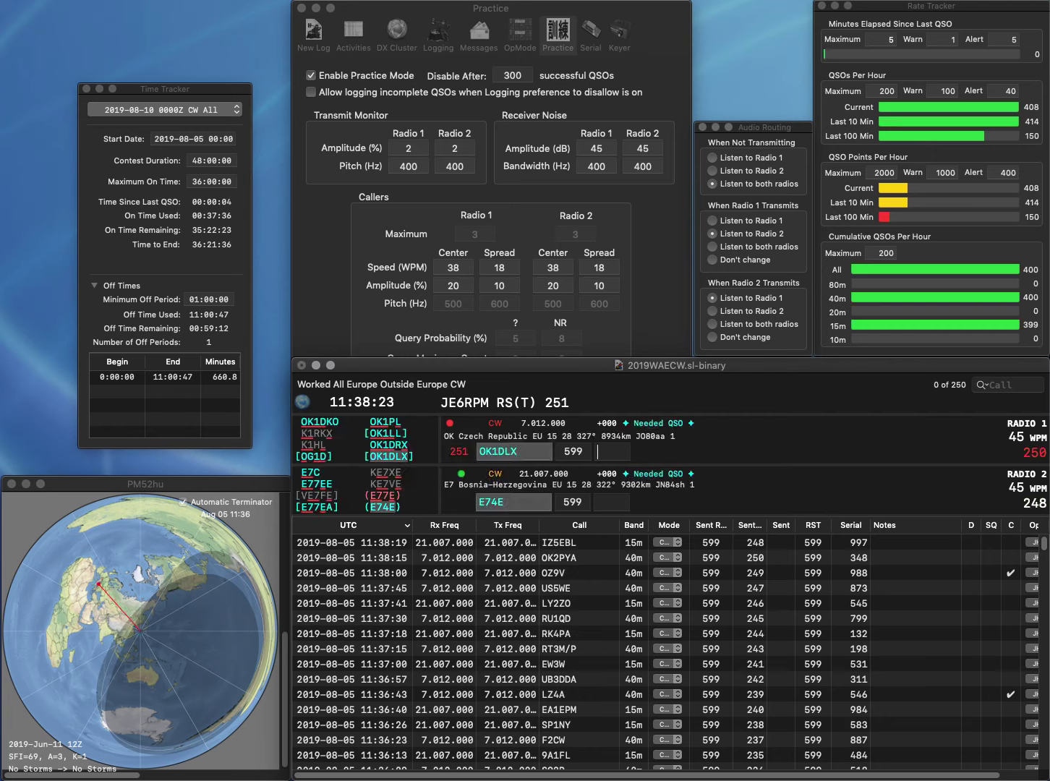
key(Return)
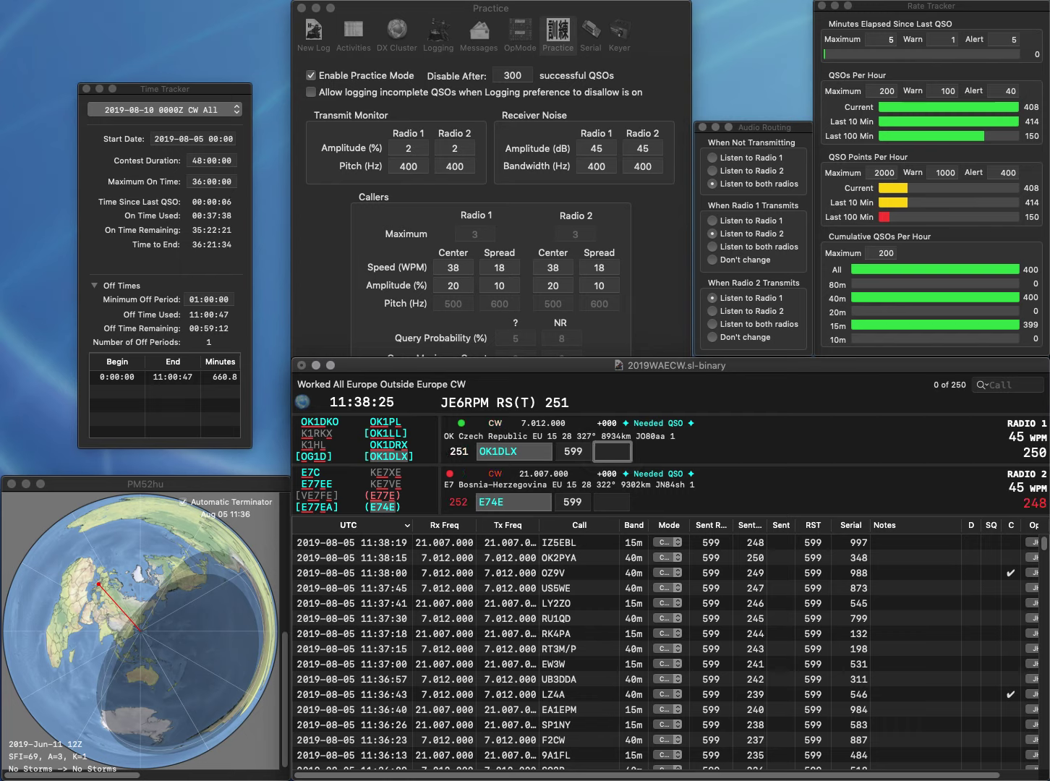
Log OK1DLX on Radio 1 with received serial 993 and E74E on Radio 2 with received serial 815
text(993)
key(Return)
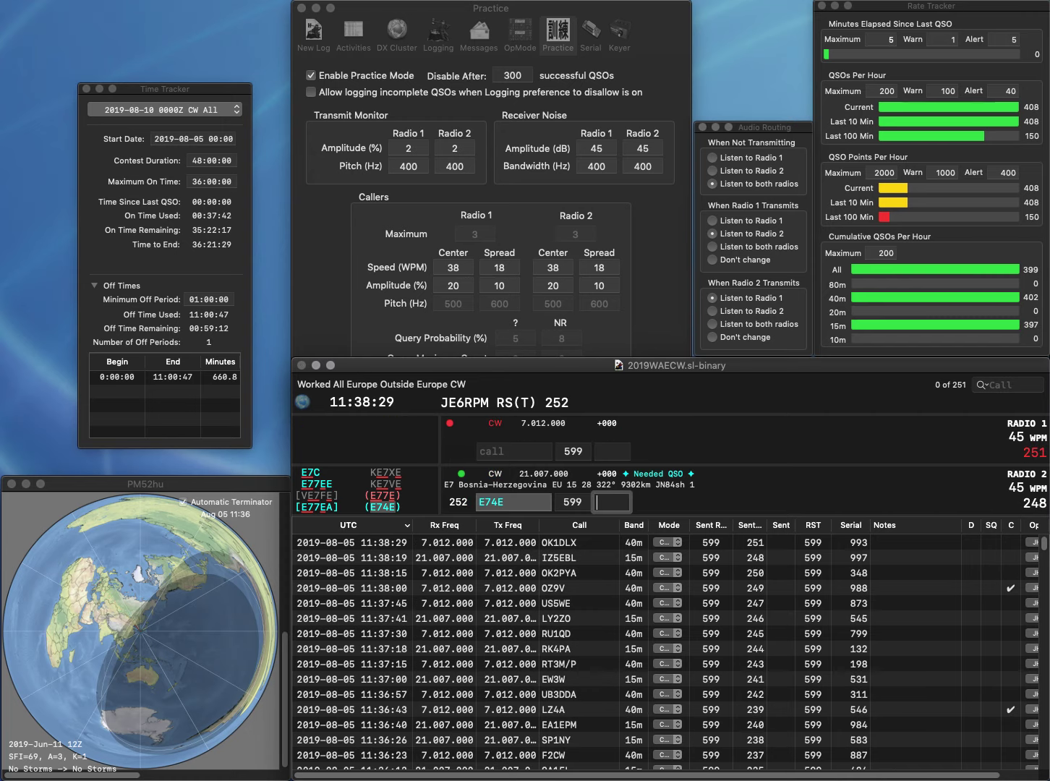
text(815)
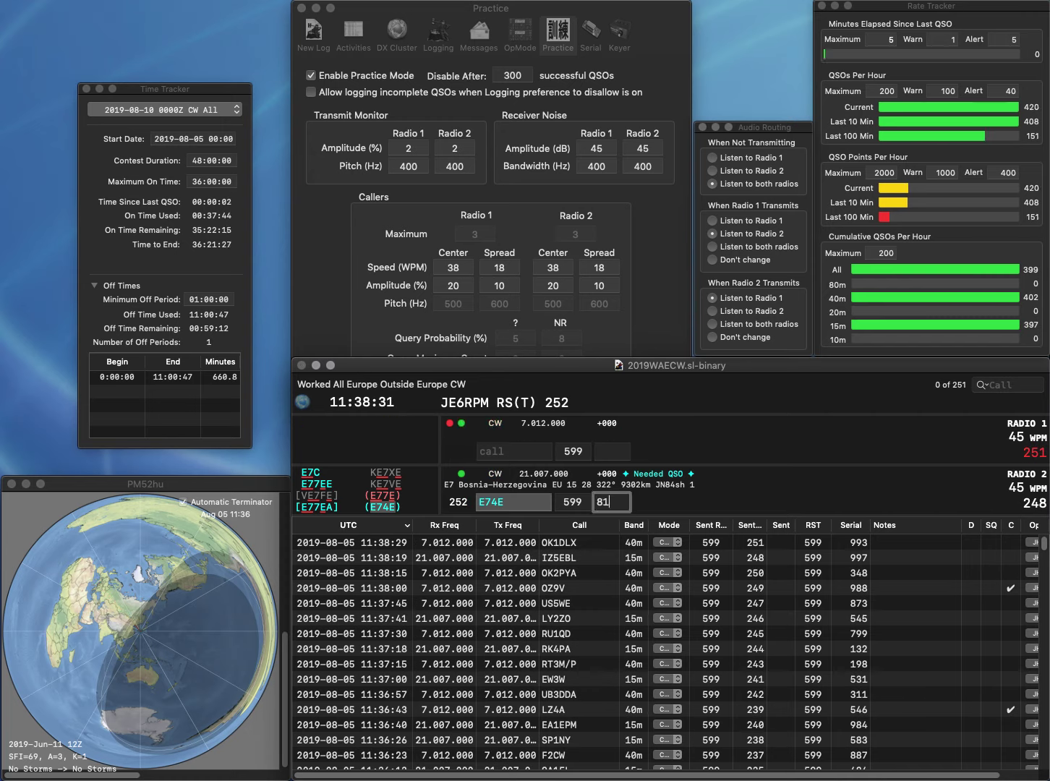
key(Return)
Enter and send the partial call R6B on Radio 1
text(R6B)
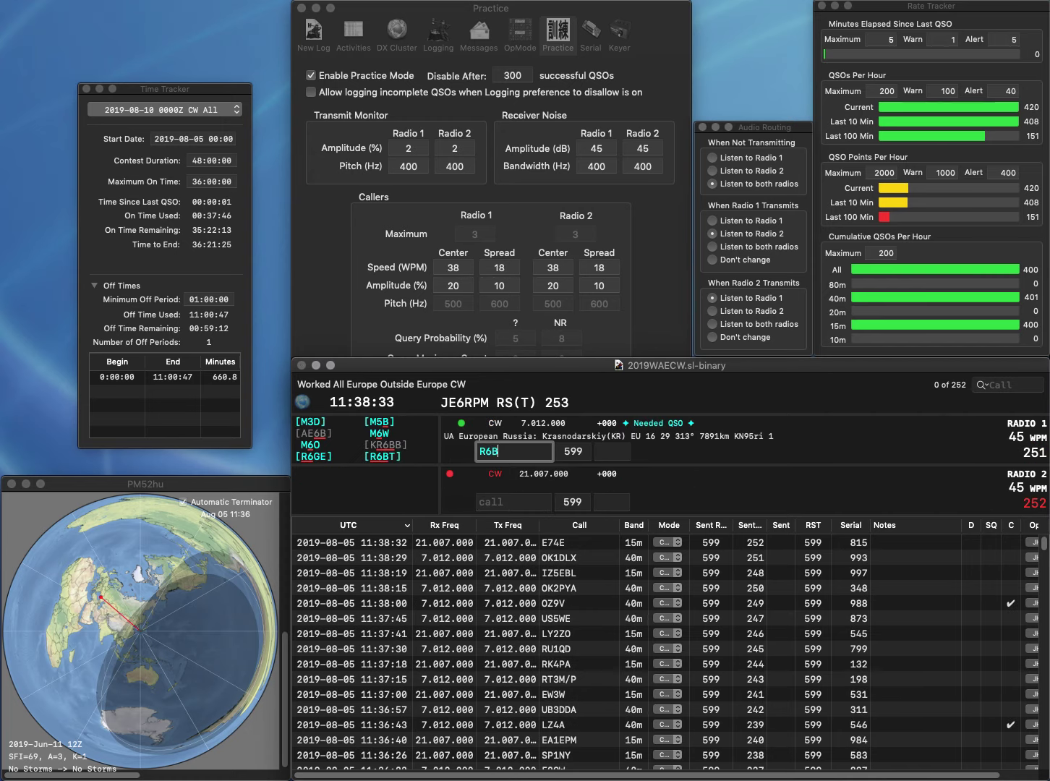
key(Return)
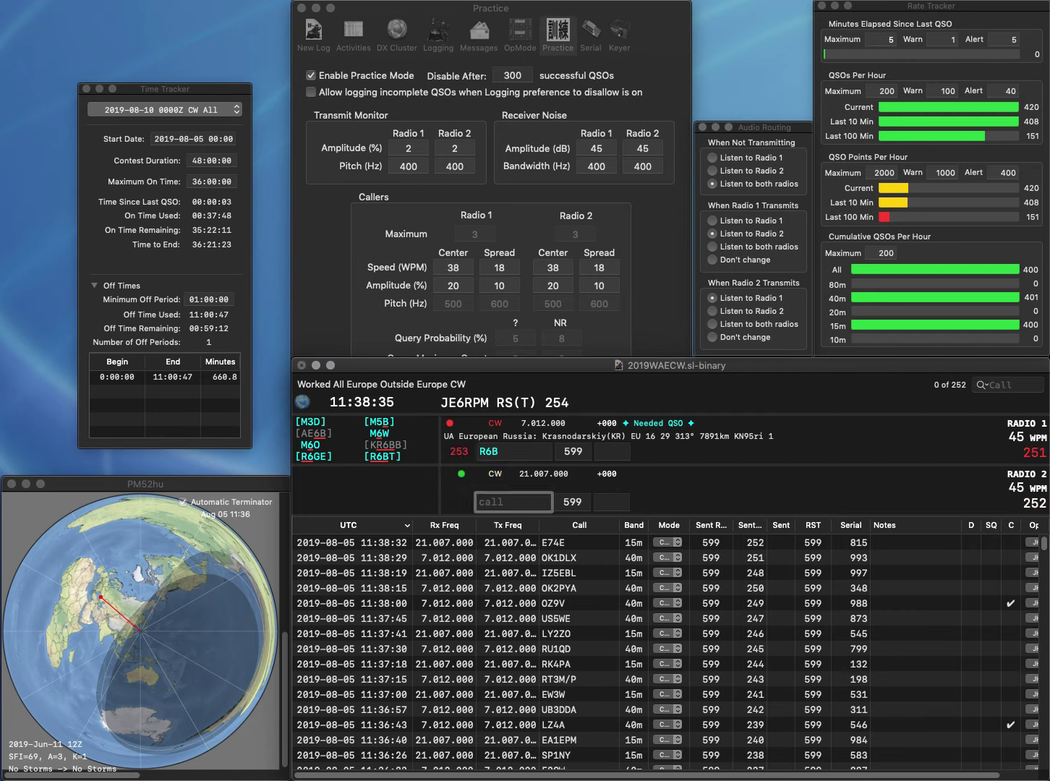
Enter and send the call DL0CK on Radio 2
text(DL0C)
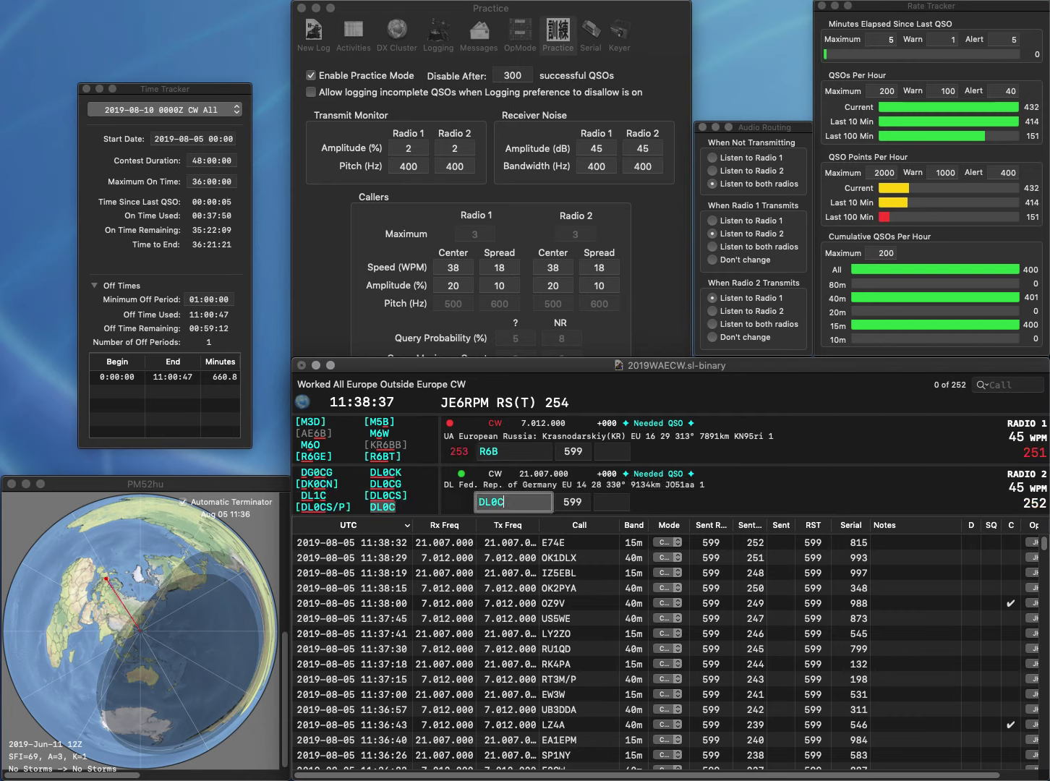
text(K)
key(Return)
key(Down)
key(Return)
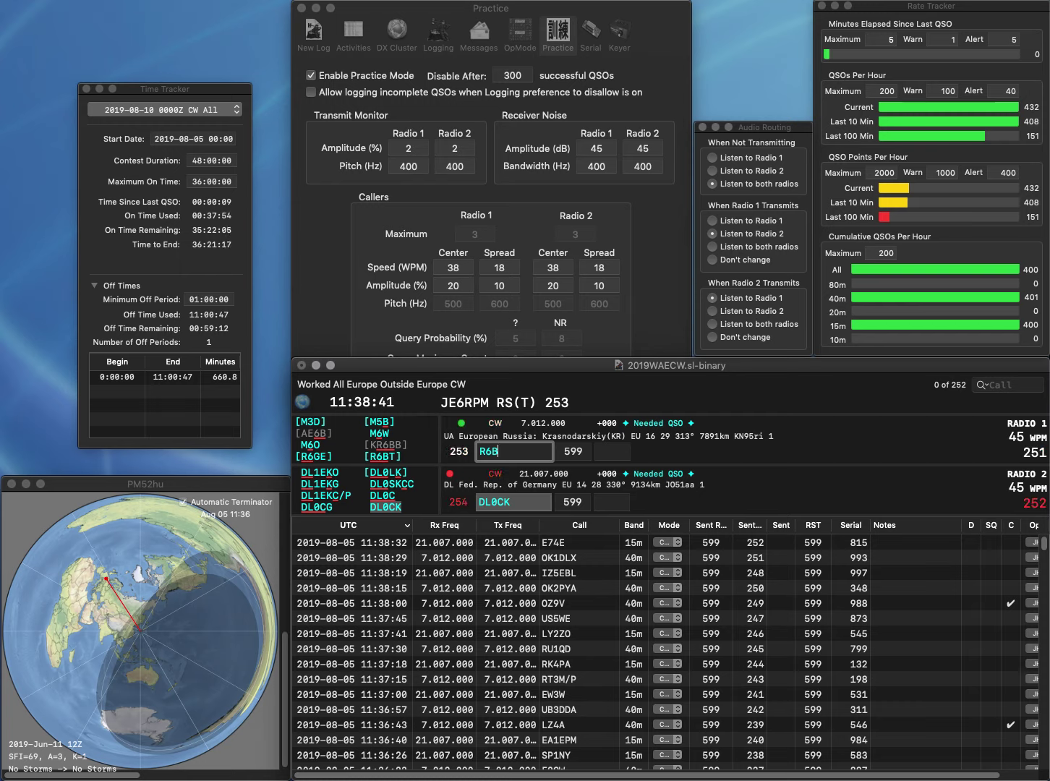
text(SO)
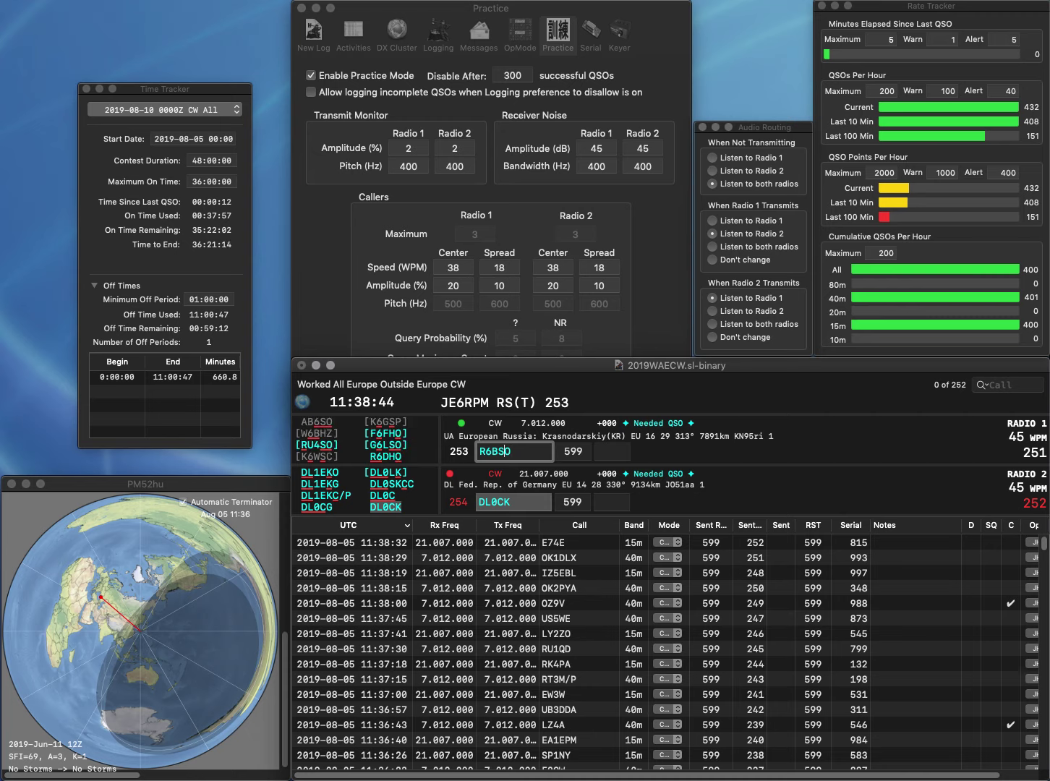
key(BackSpace)
text(HO)
key(Return)
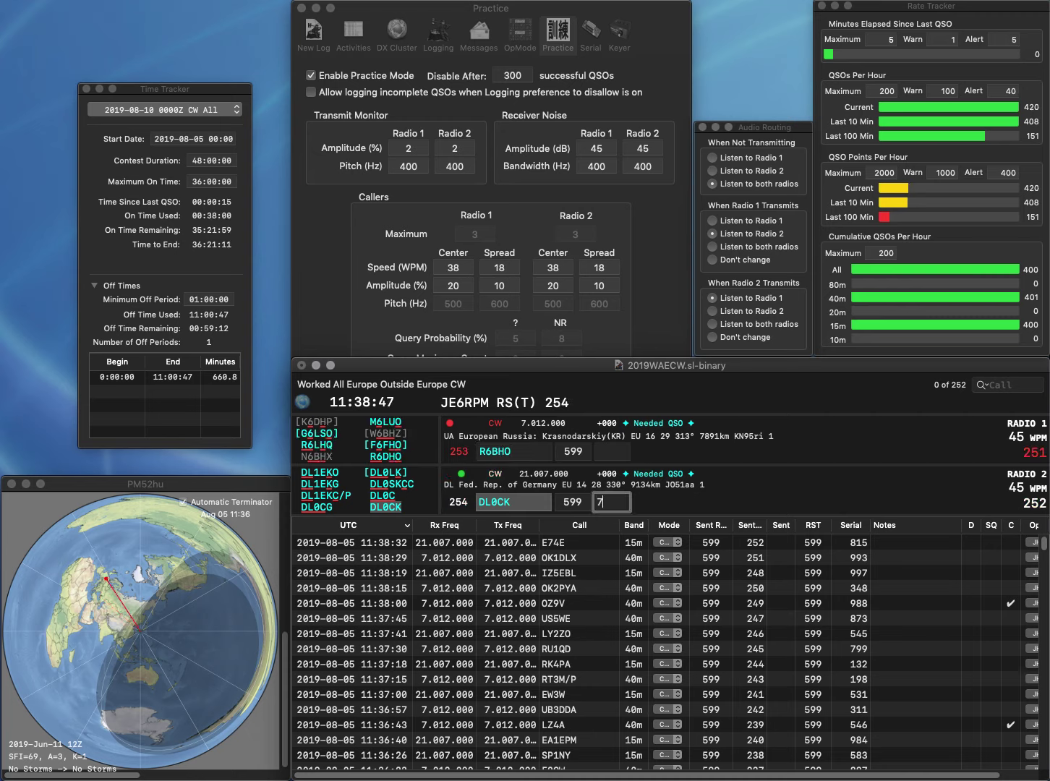
Log DL0CK on Radio 2 with received serial 771, and correct the Radio 1 call to R6DHO and send it
text(771)
key(Return)
key(Left)
key(Left)
key(BackSpace)
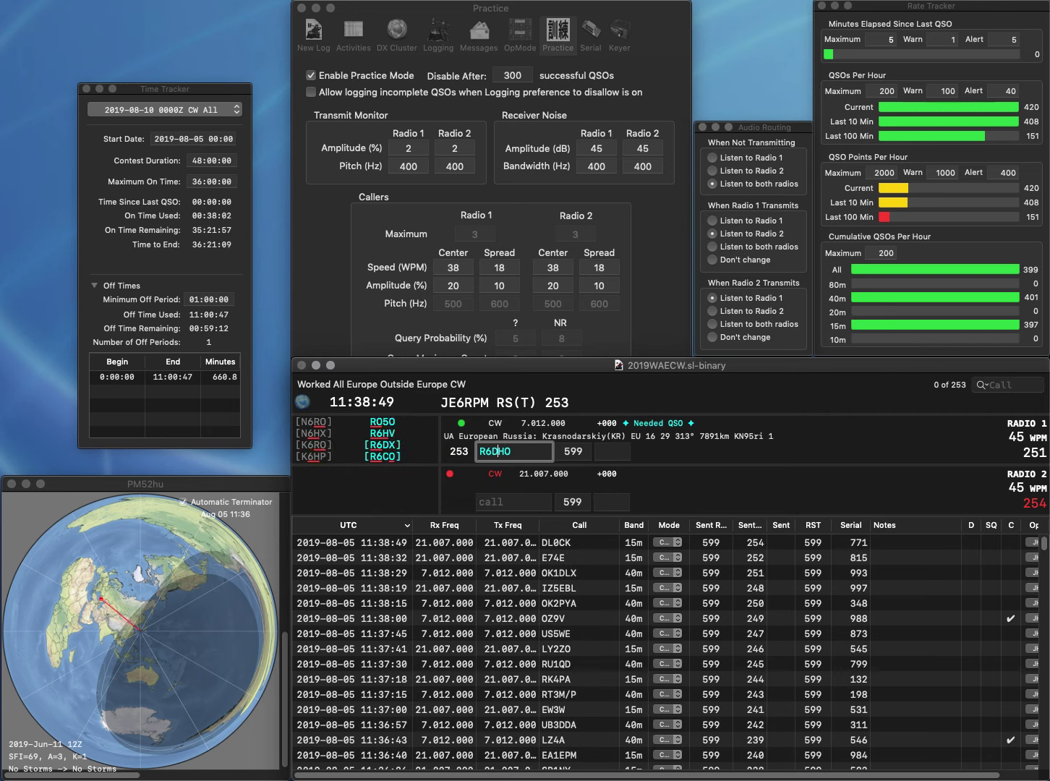
text(D)
key(Return)
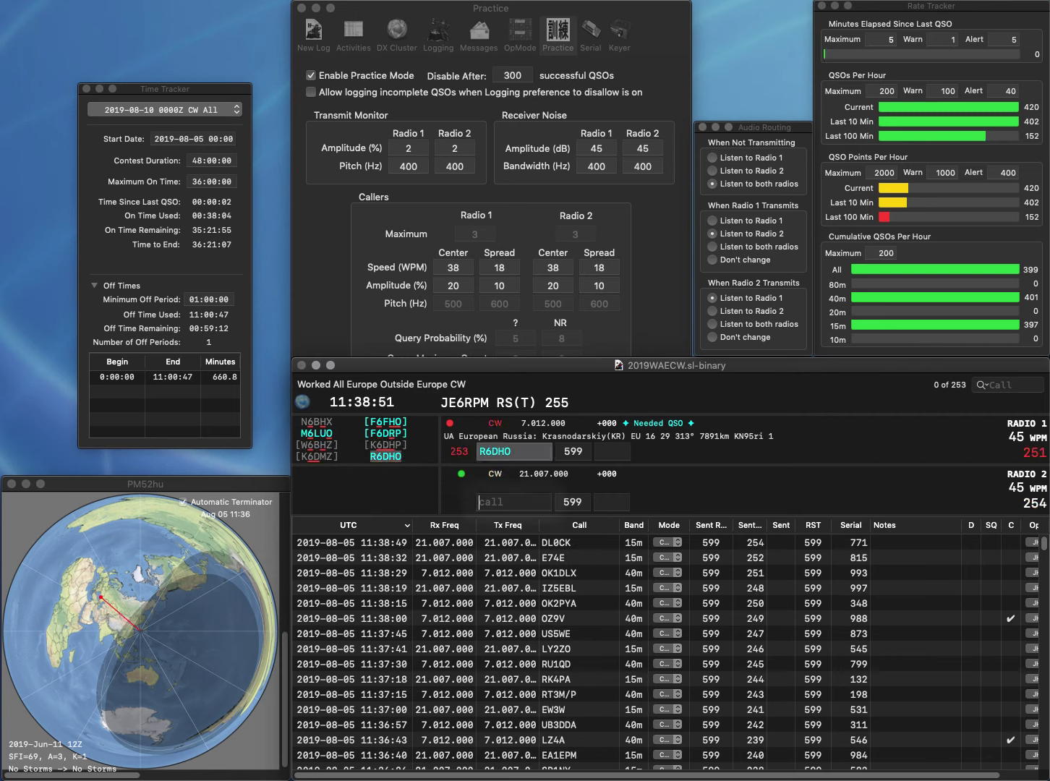
text(F8ETK)
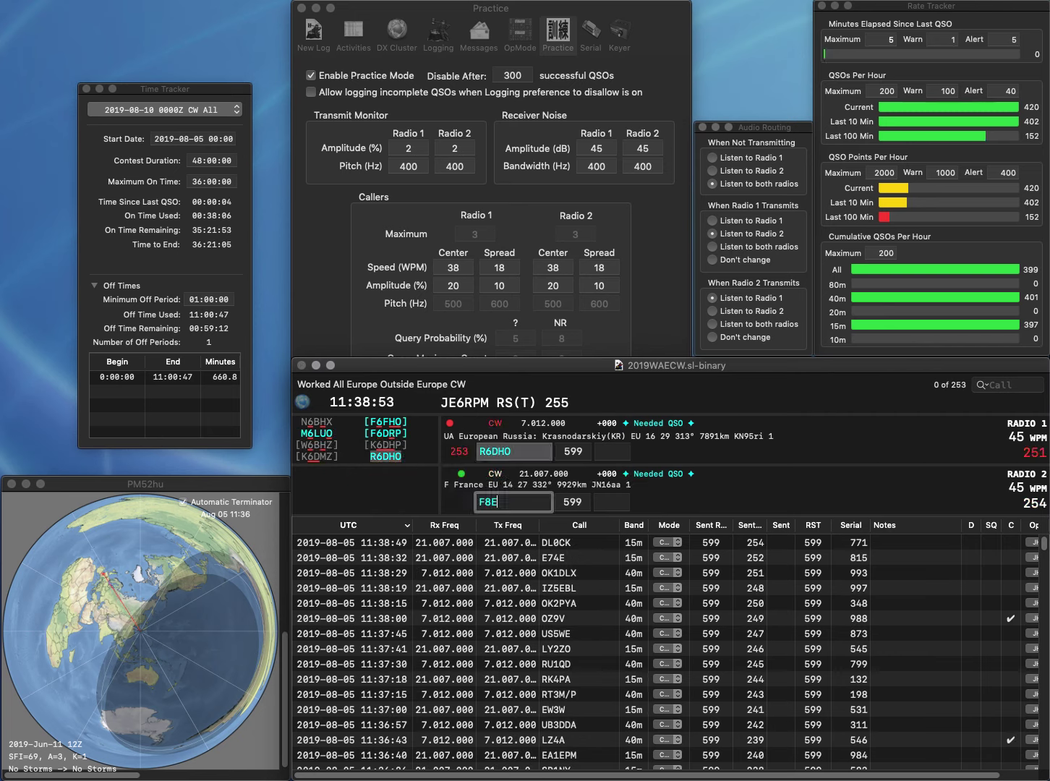
key(space)
key(Return)
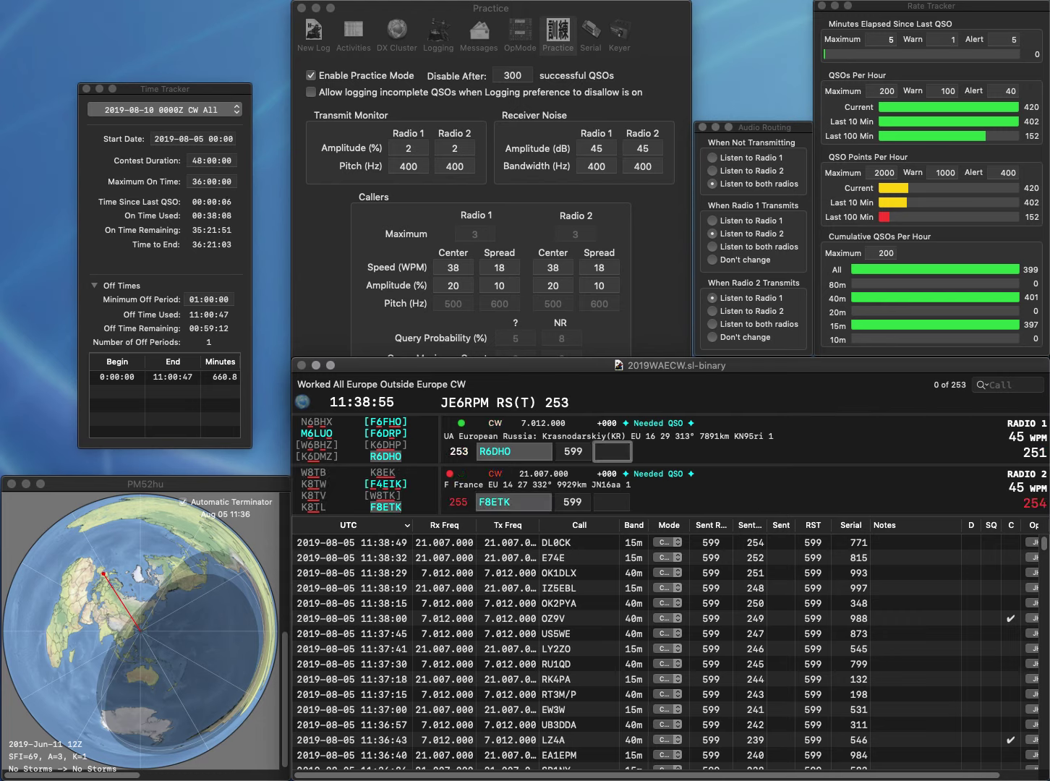
text(431)
key(Return)
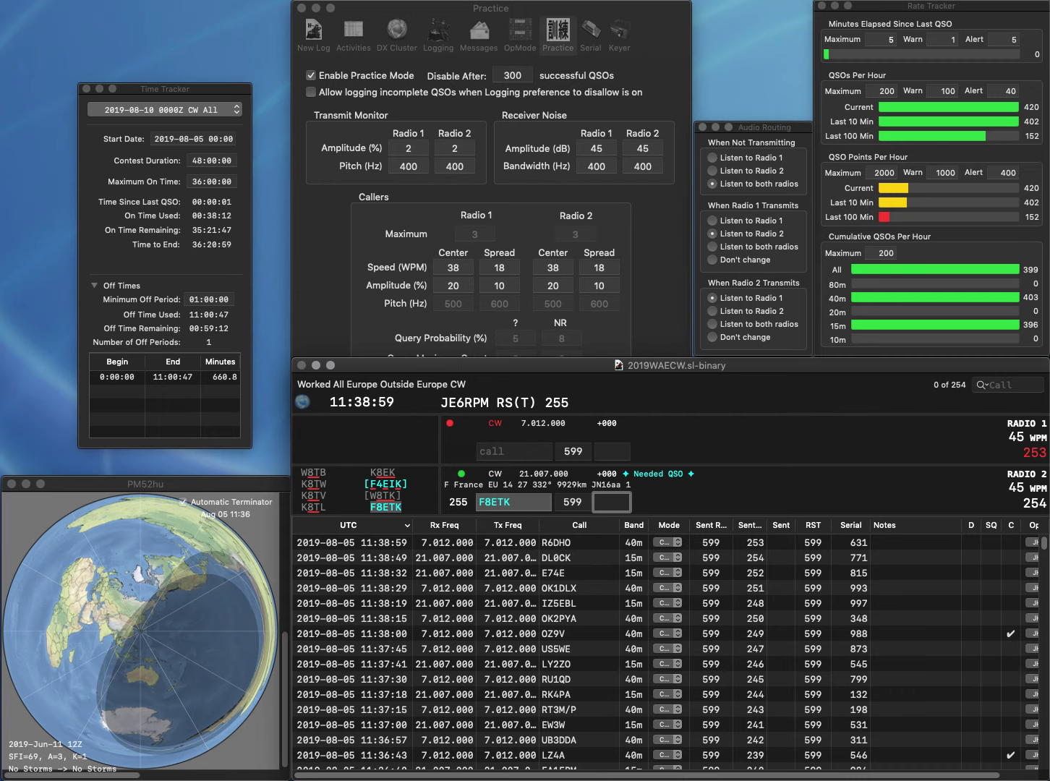
text(71)
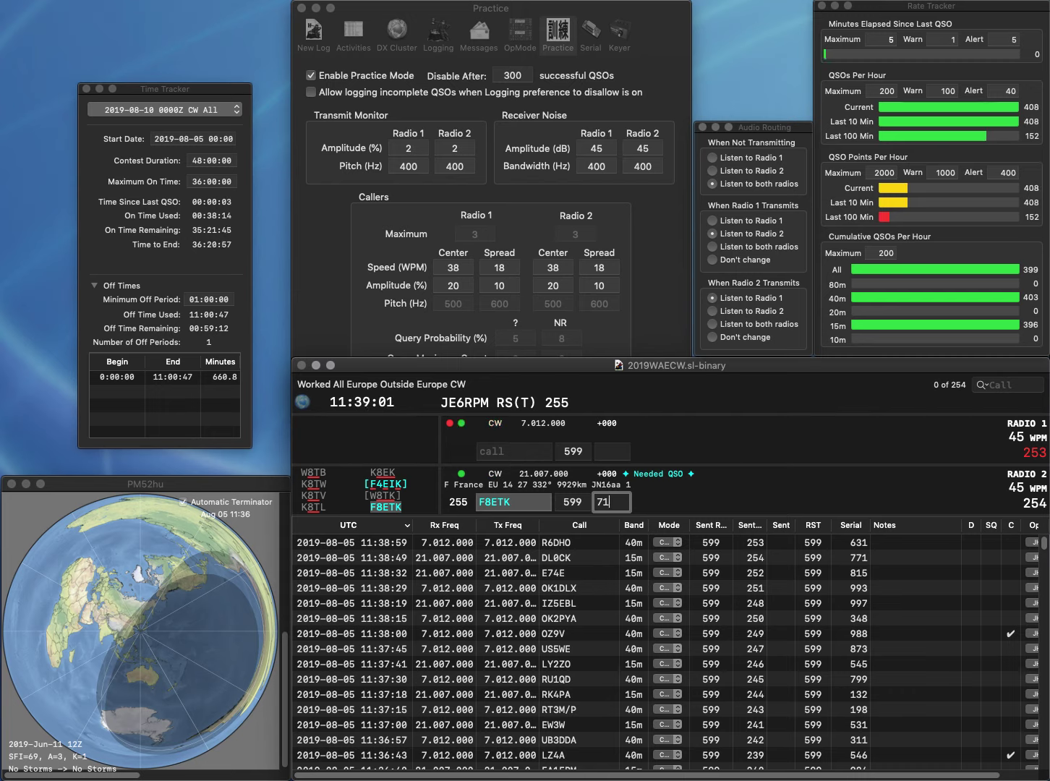
text(1)
key(Return)
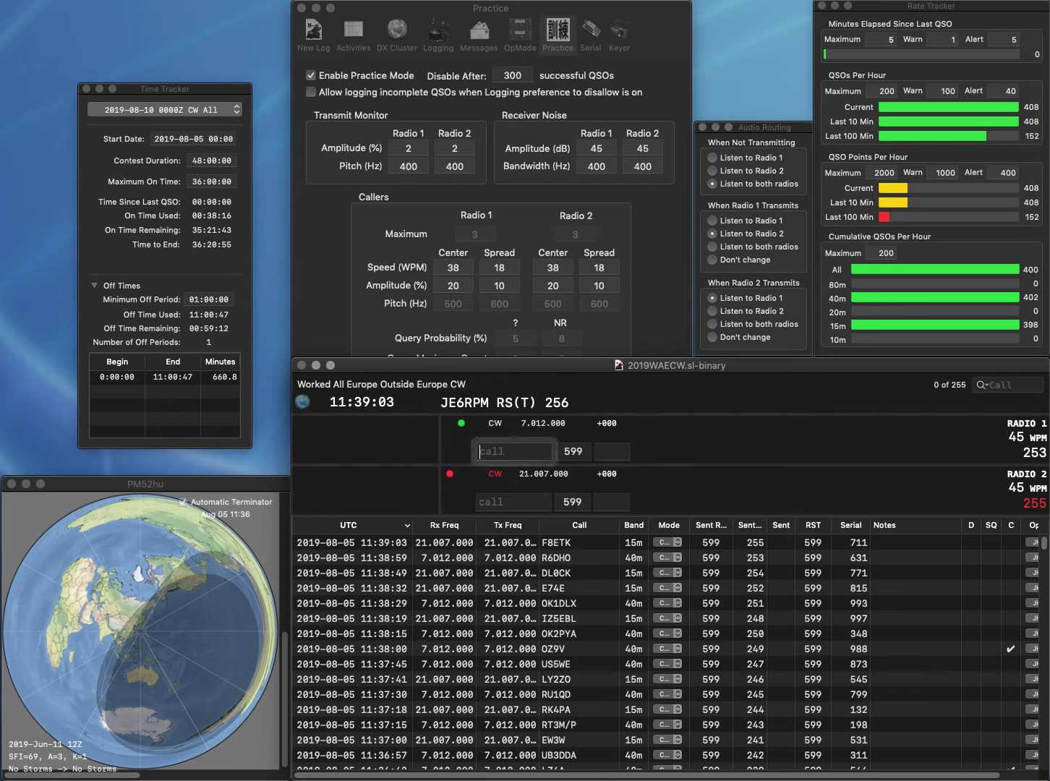
text(WA)
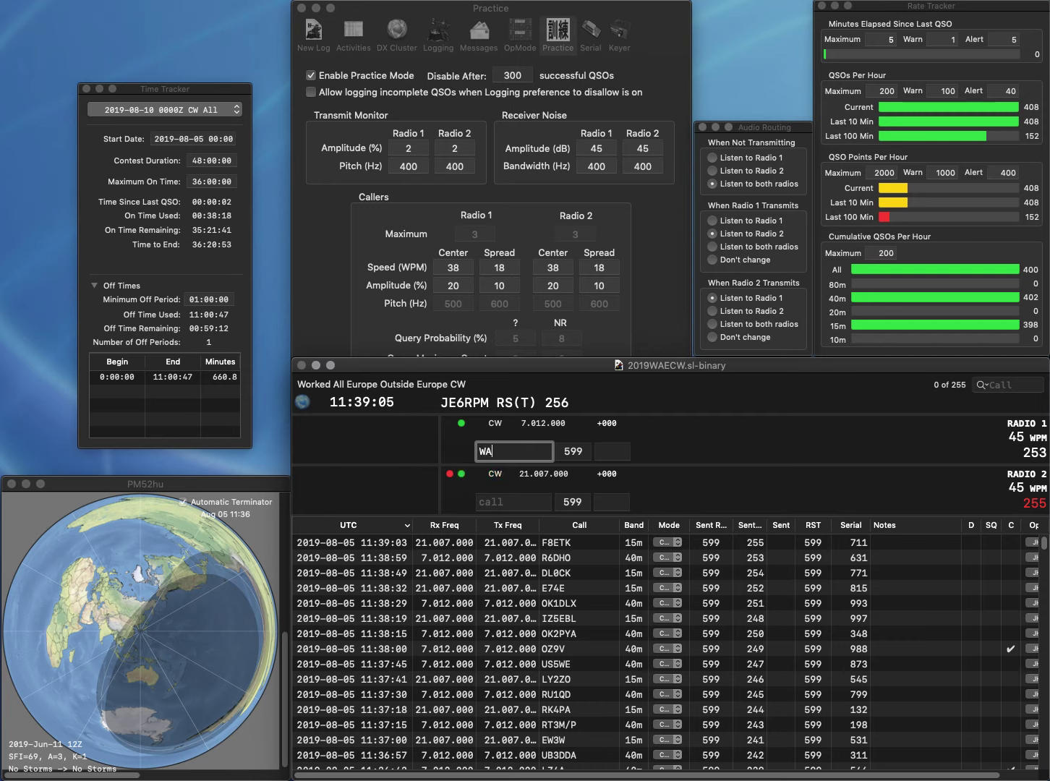
key(Return)
text(OK1)
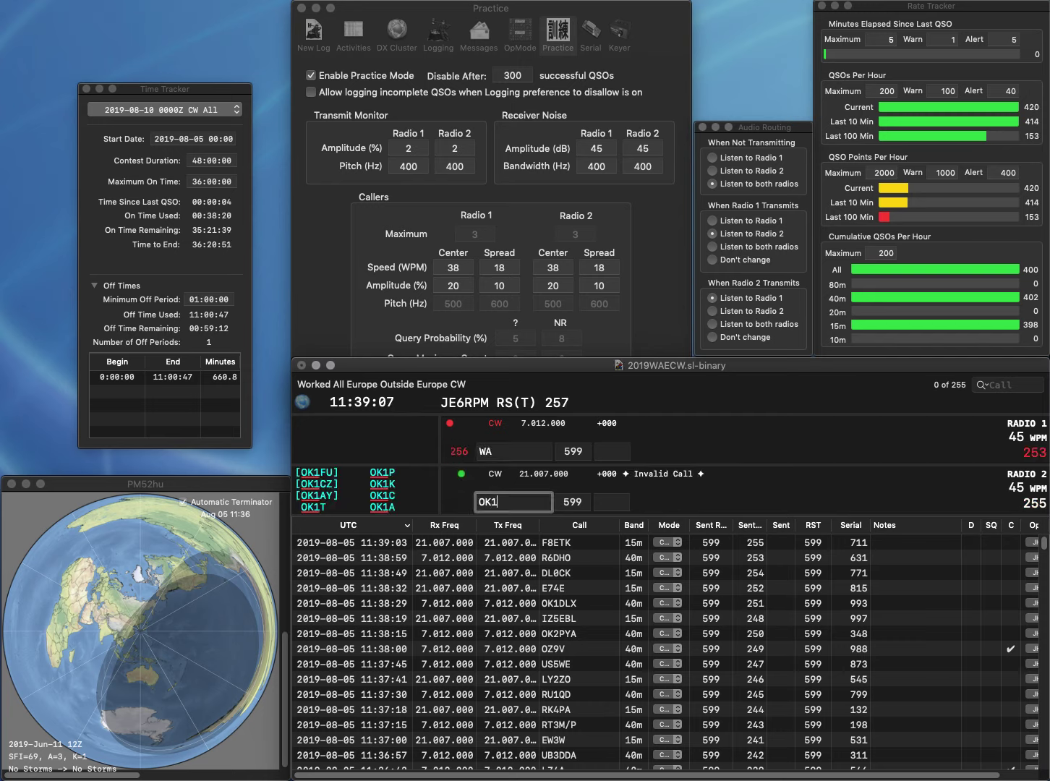
text(MKU)
key(Return)
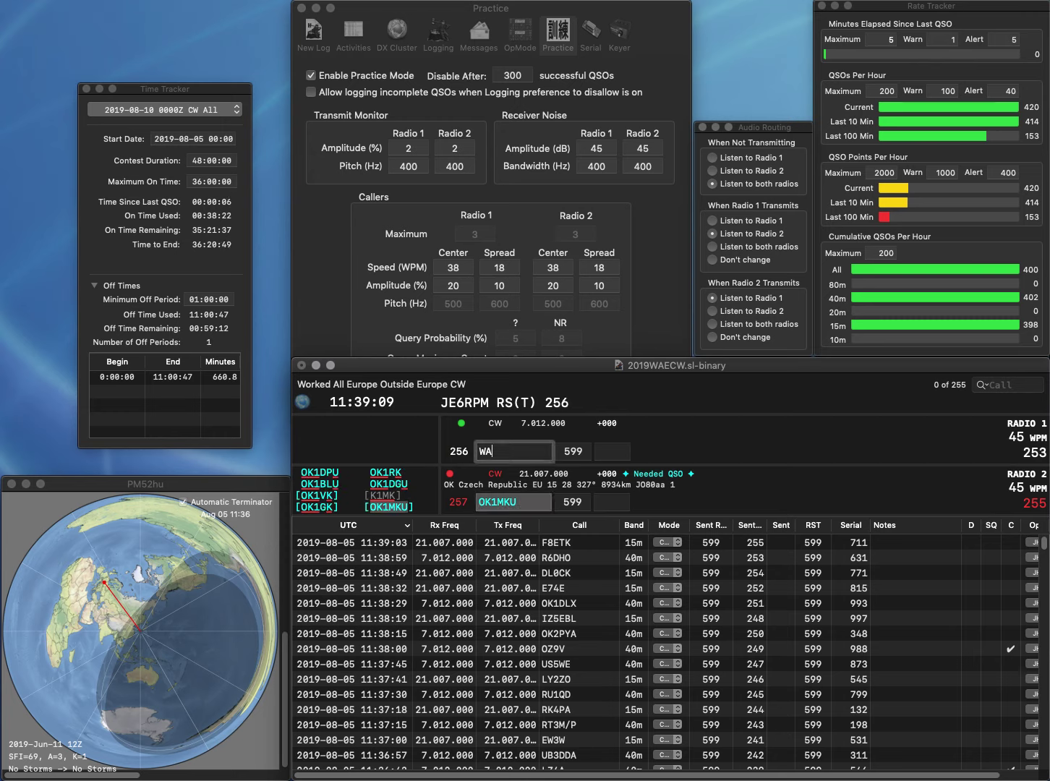
Correct the partial call on Radio 1 to CU3AN and send it
text(CU3)
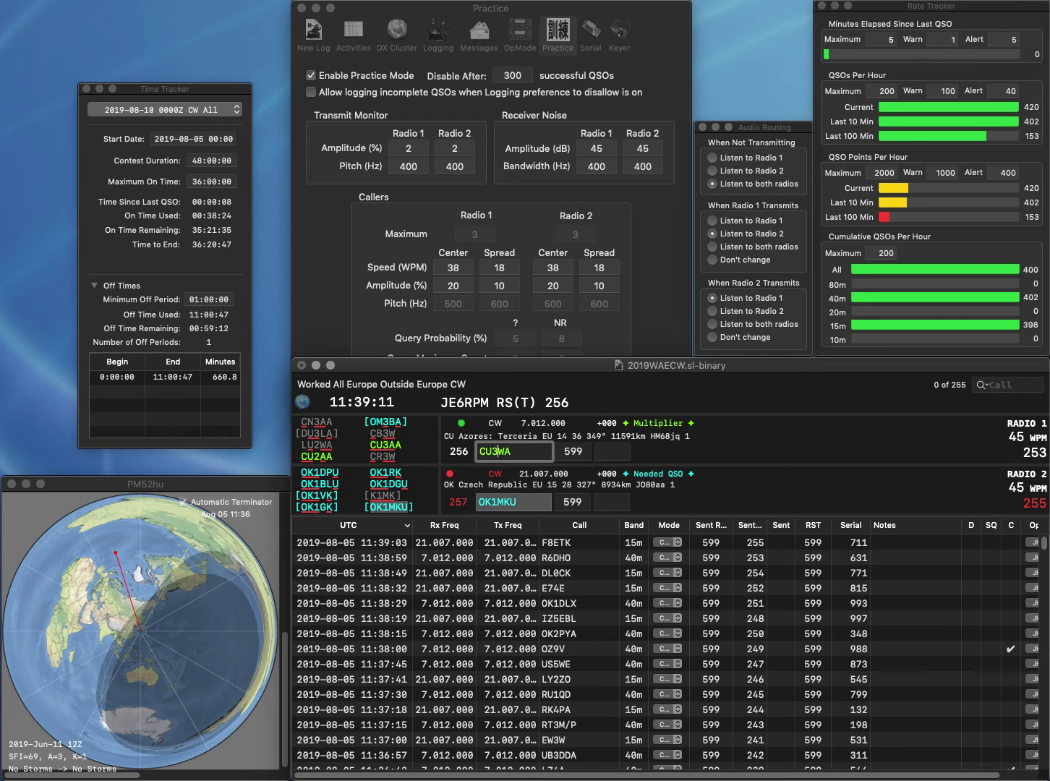
text(A)
key(Delete)
key(Delete)
text(N)
key(Return)
Enter OK1MKU's received serial on Radio 2, correct it to 173 and log the contact
text(1)
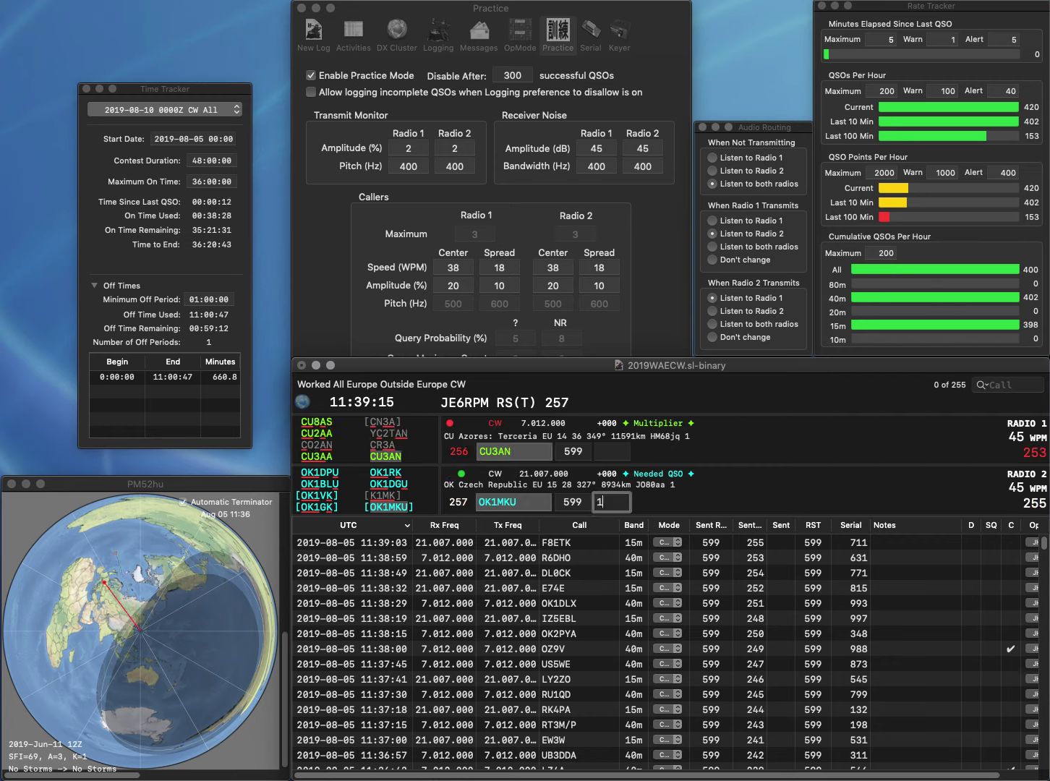
text(83)
key(Return)
key(Left)
key(BackSpace)
text(7)
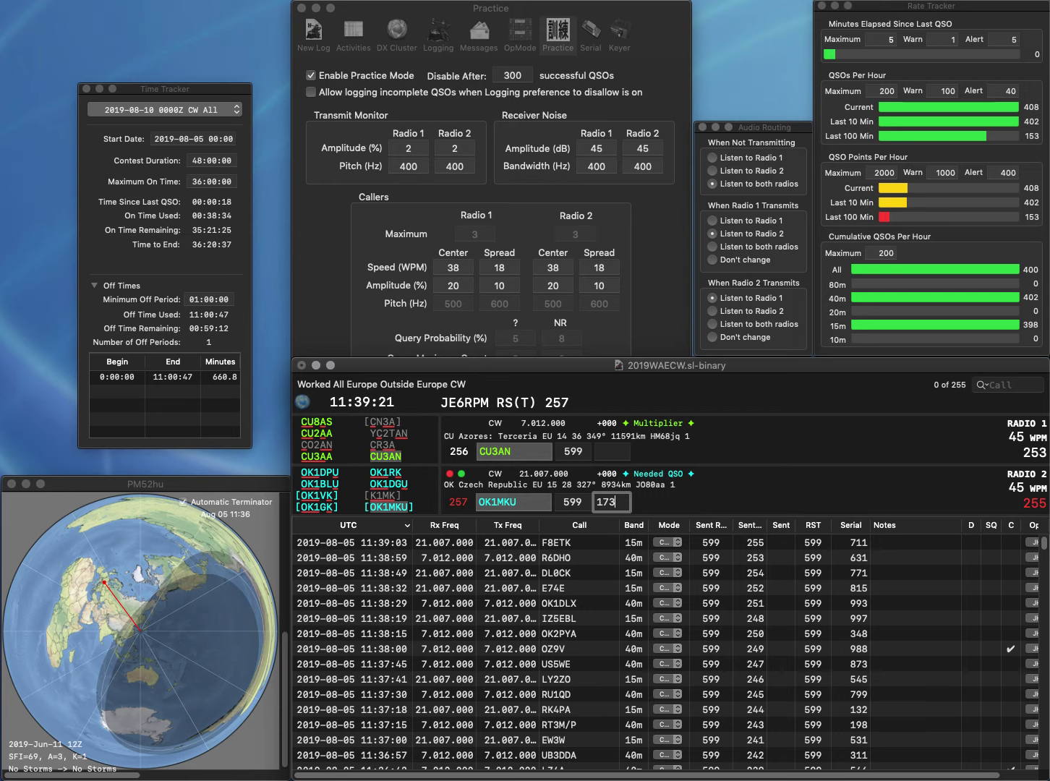
key(Return)
Log CU3AN on Radio 1 with received serial 315
key(Tab)
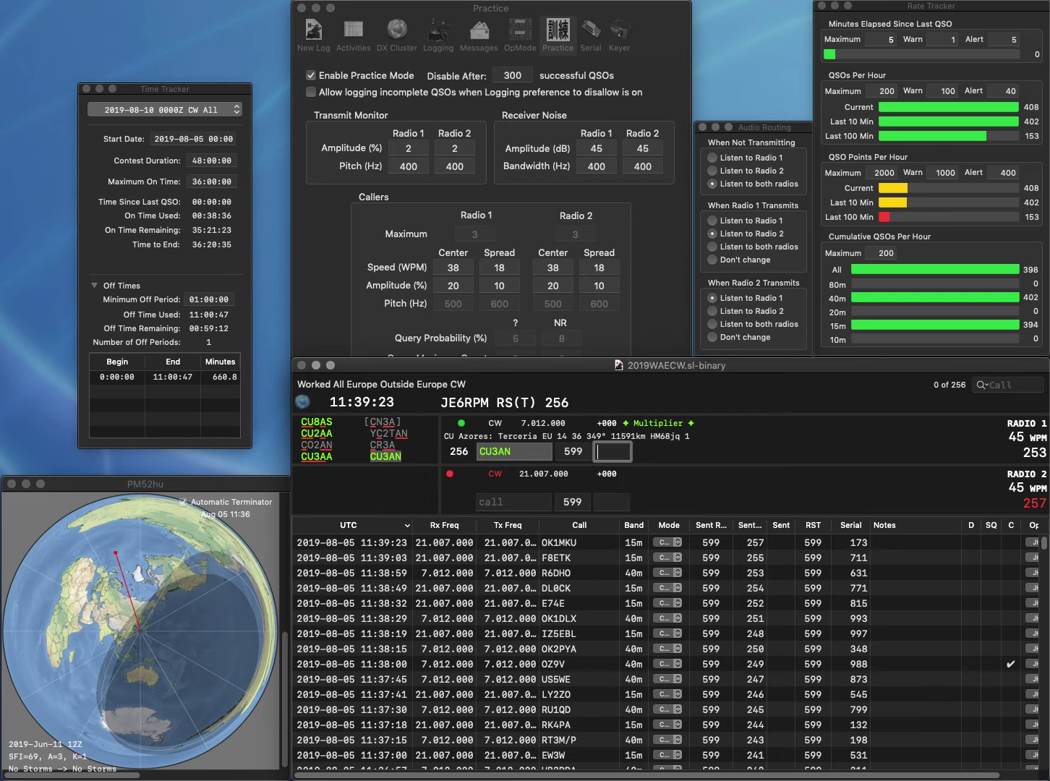
text(315)
key(Return)
Enter and send the call DL6MWG on Radio 2 and the call IZ8QNS on Radio 1
text(DL6MWG)
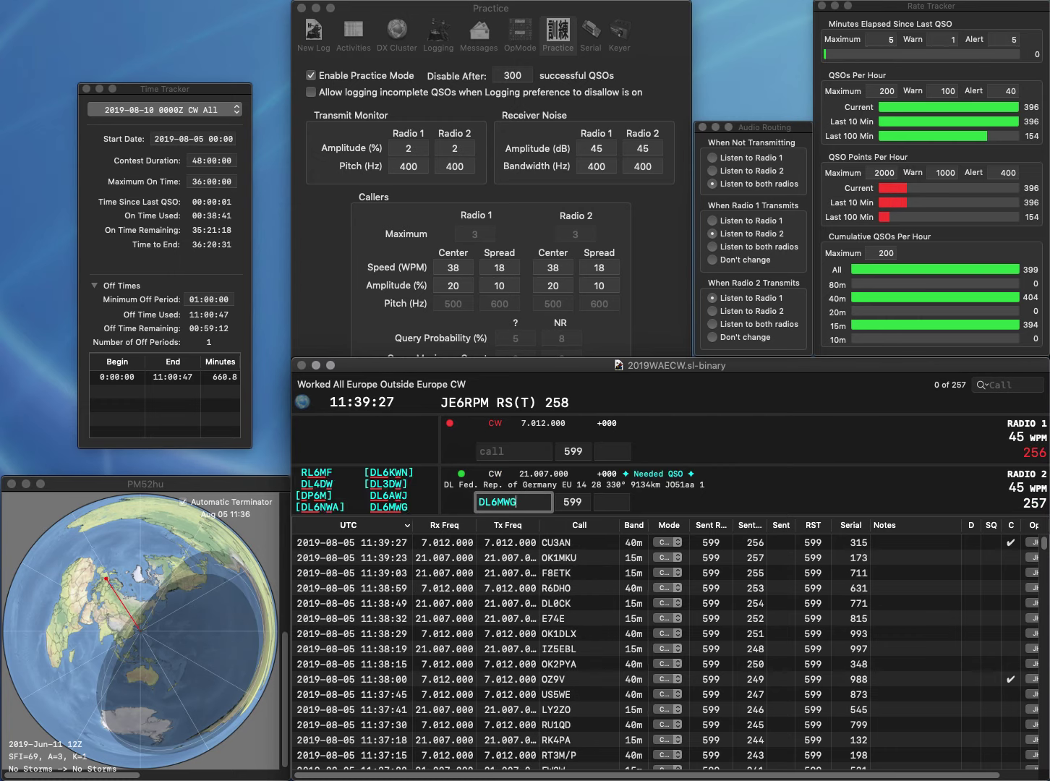
key(Return)
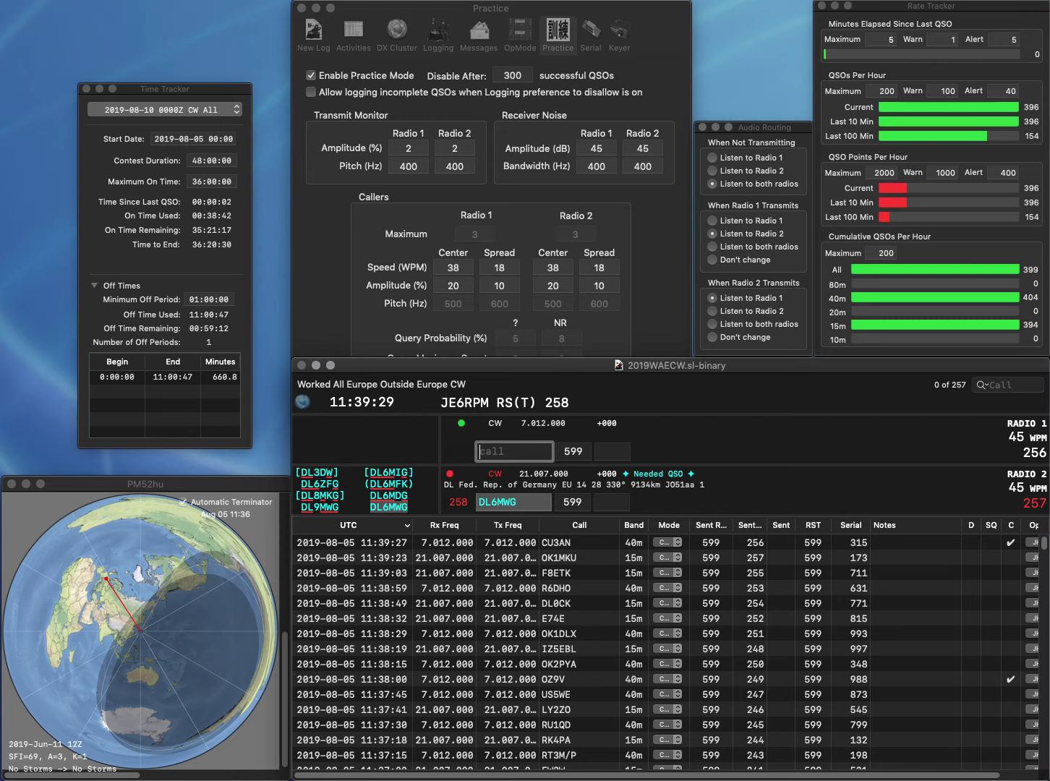
text(IZ8QNS)
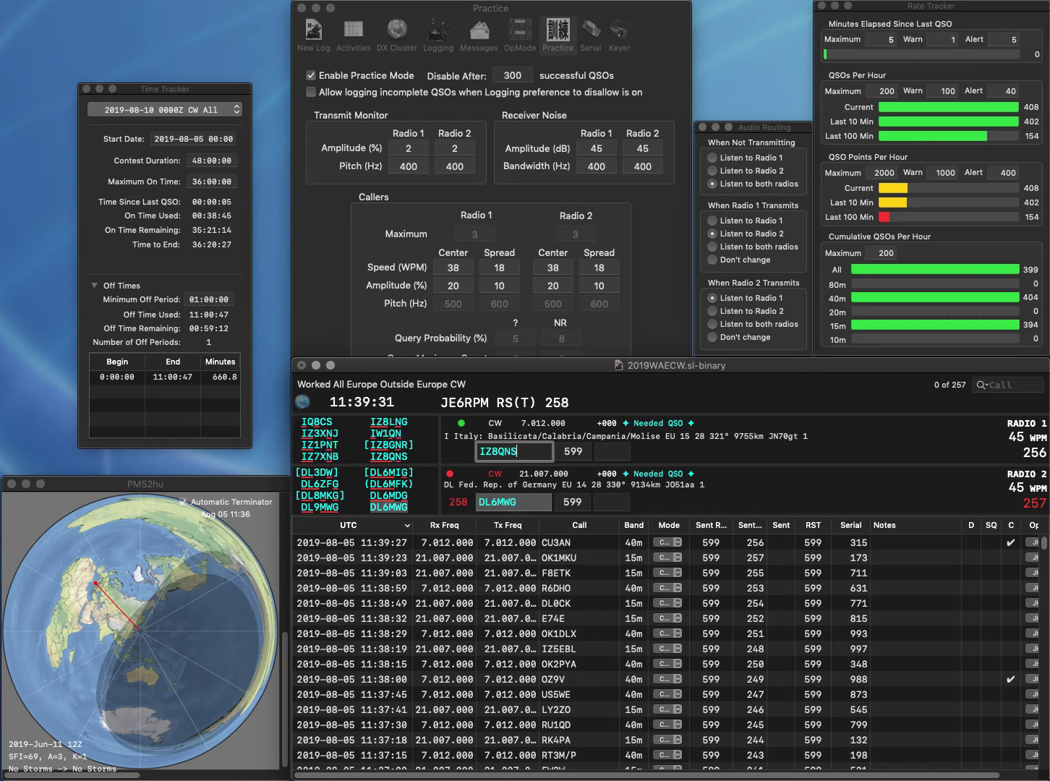
key(Return)
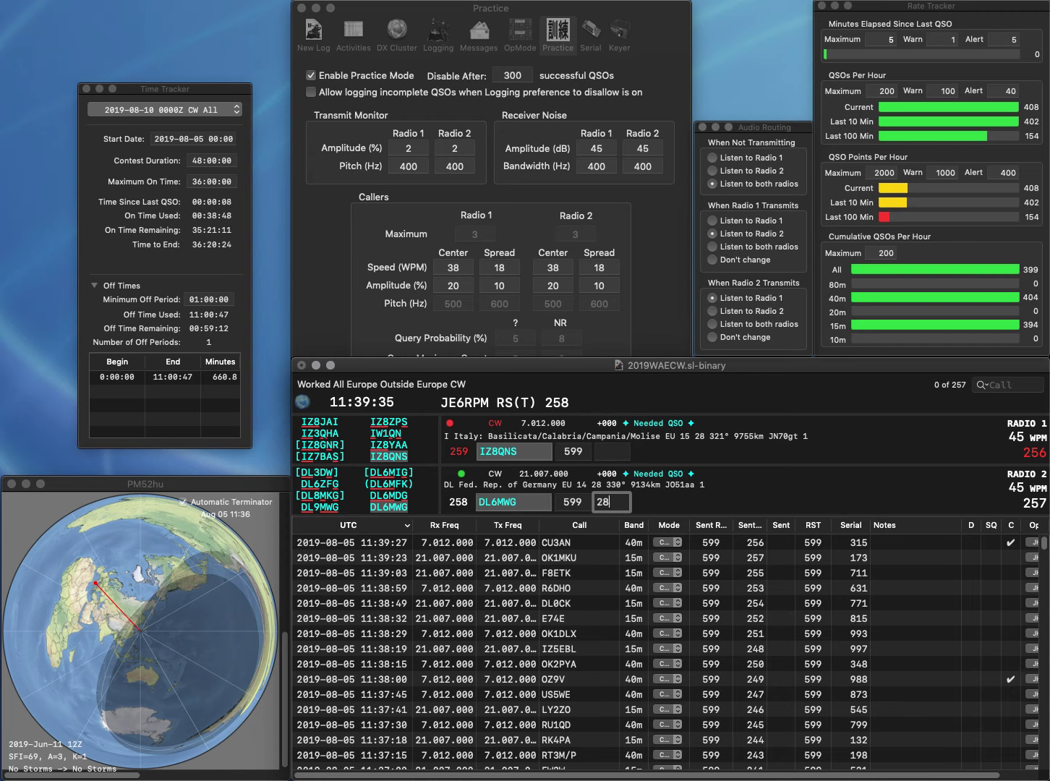
Log DL6MWG on Radio 2 with received serial 287 and IZ8QNS on Radio 1 with received serial 356
key(Return)
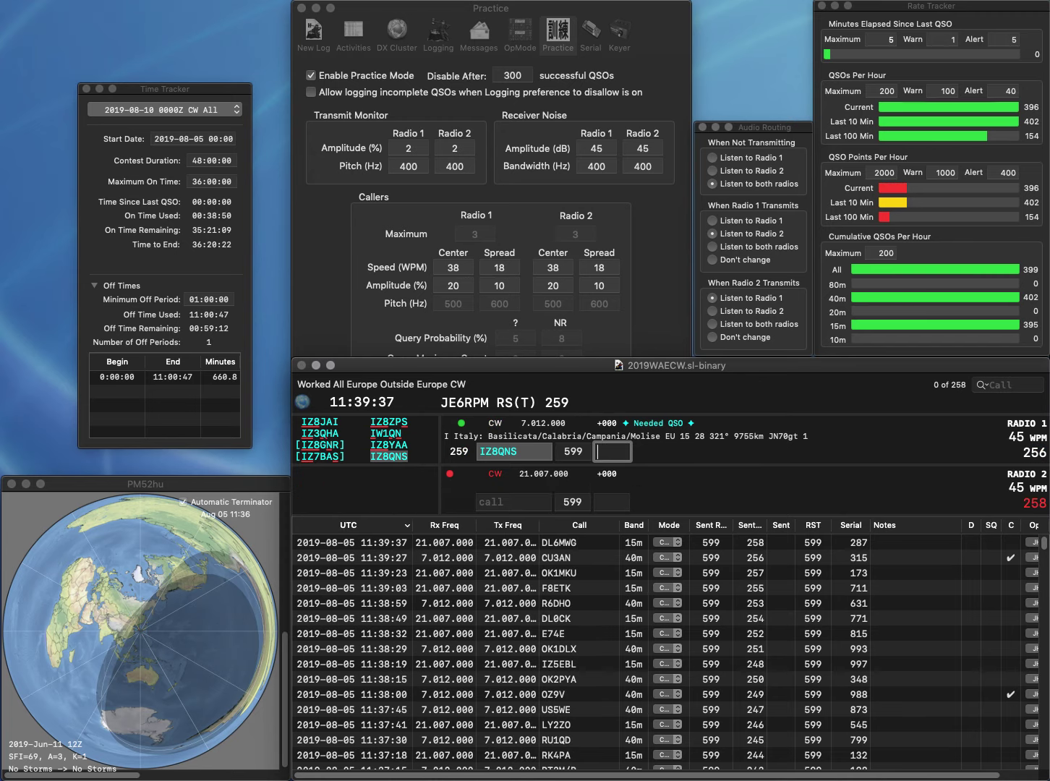
text(356)
key(Return)
Send the partial call KA on Radio 2 and the full call DL1EEZ on Radio 1
text(K)
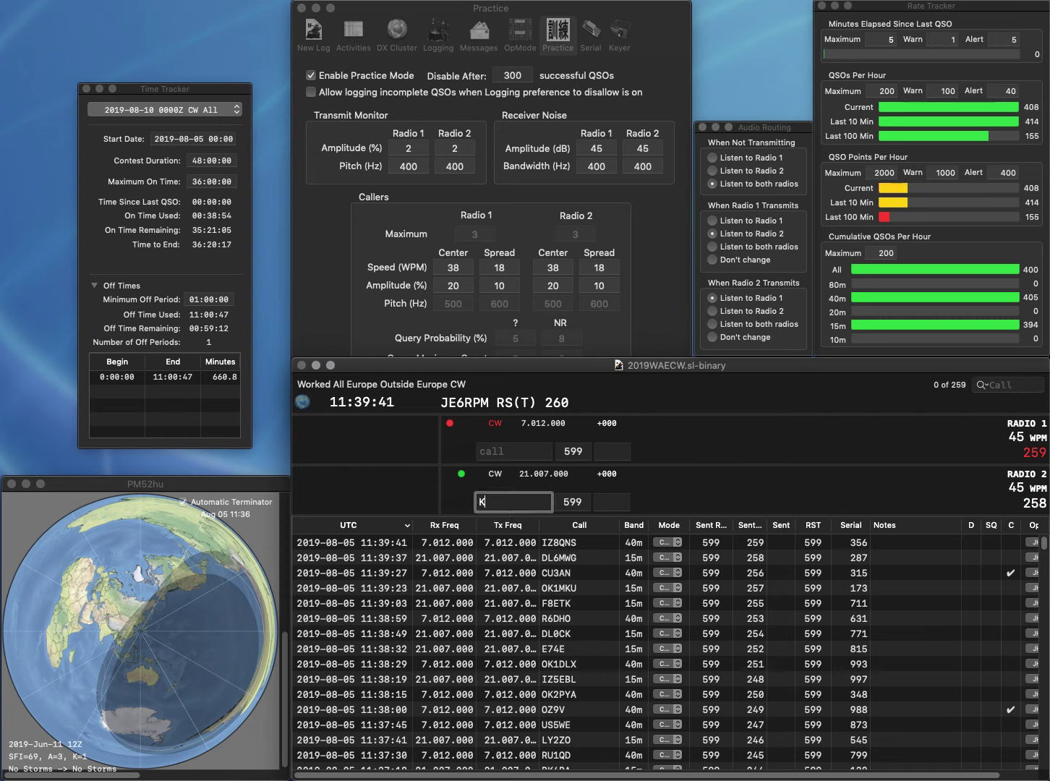
text(A)
key(Return)
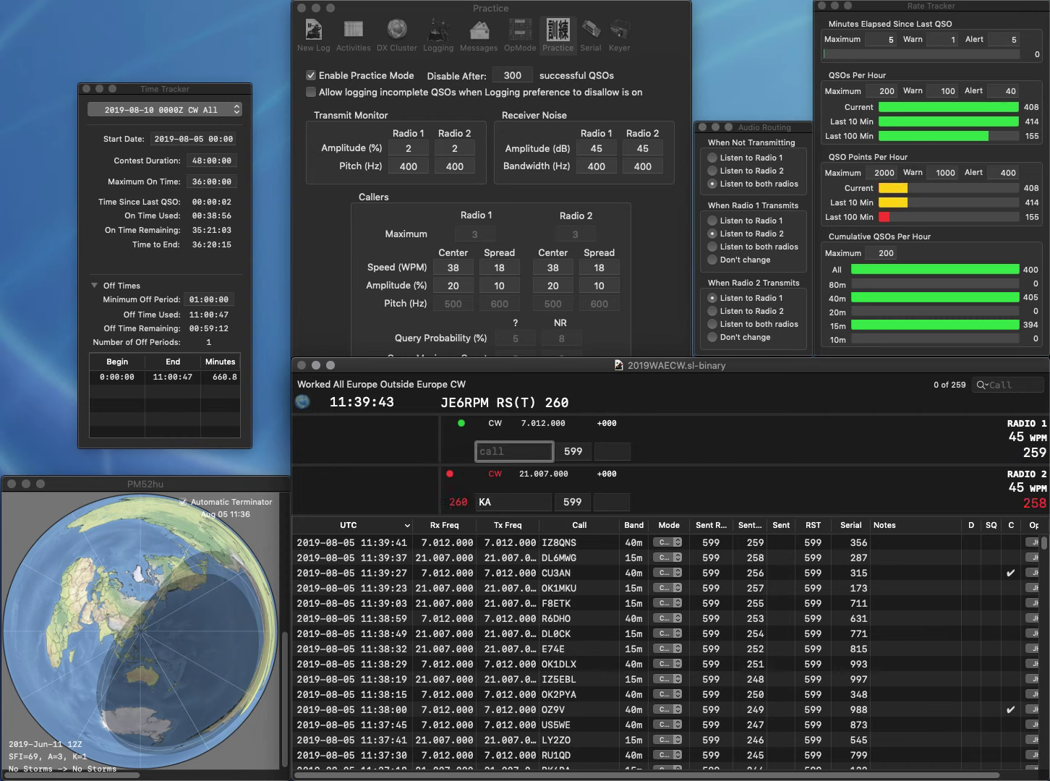
text(DL1EE)
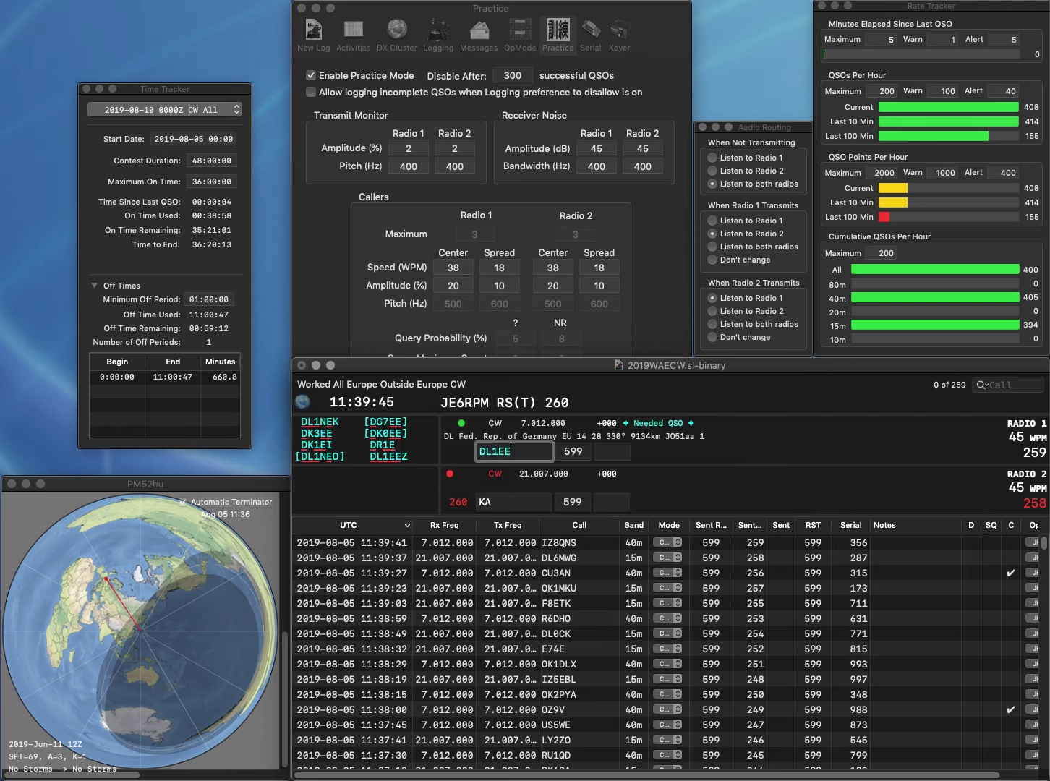
text(Z)
key(Return)
text(H5)
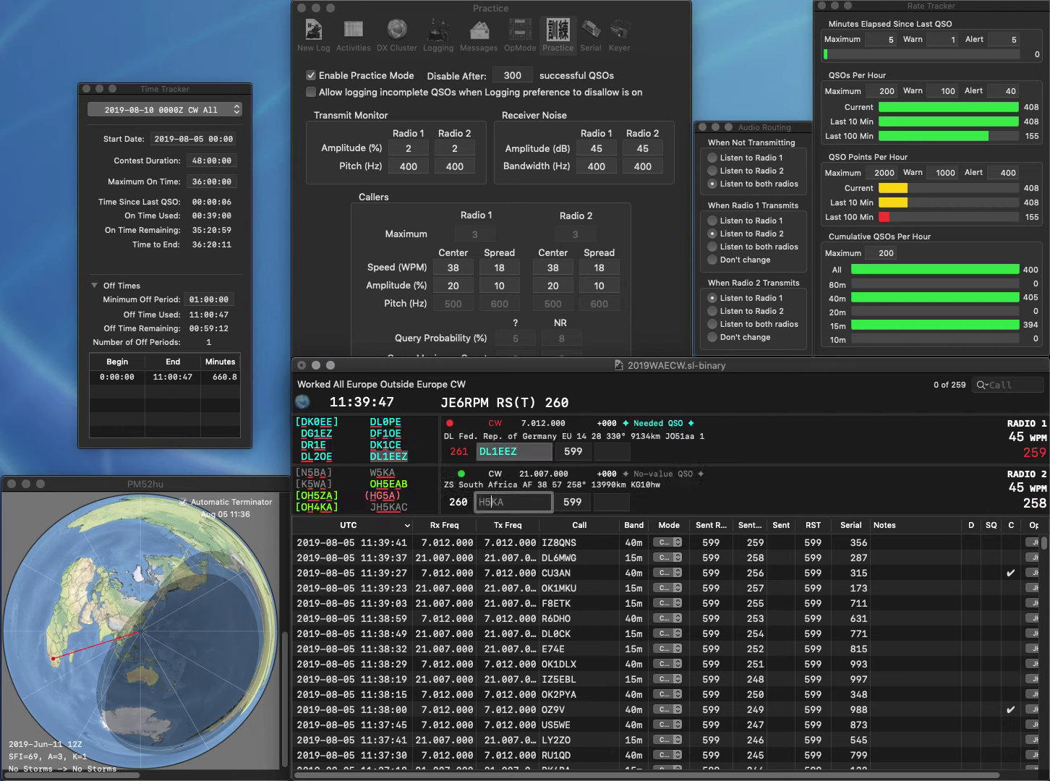
text(5)
key(Home)
key(Delete)
text(S)
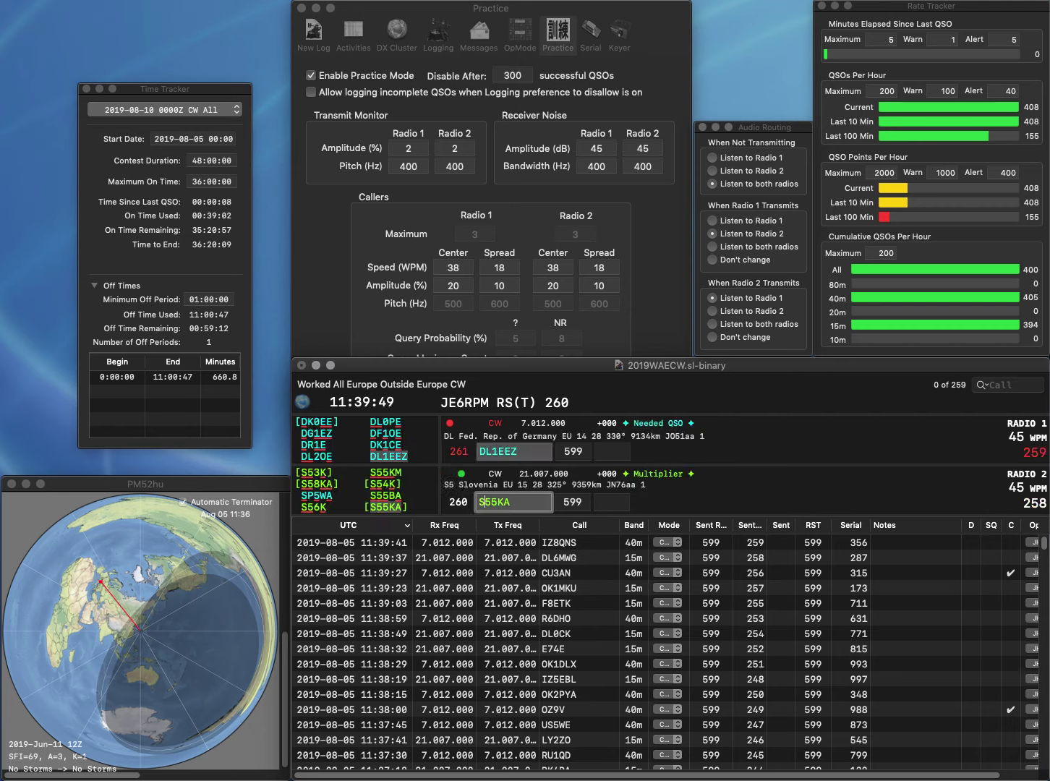
key(Right)
key(Delete)
text(6)
key(BackSpace)
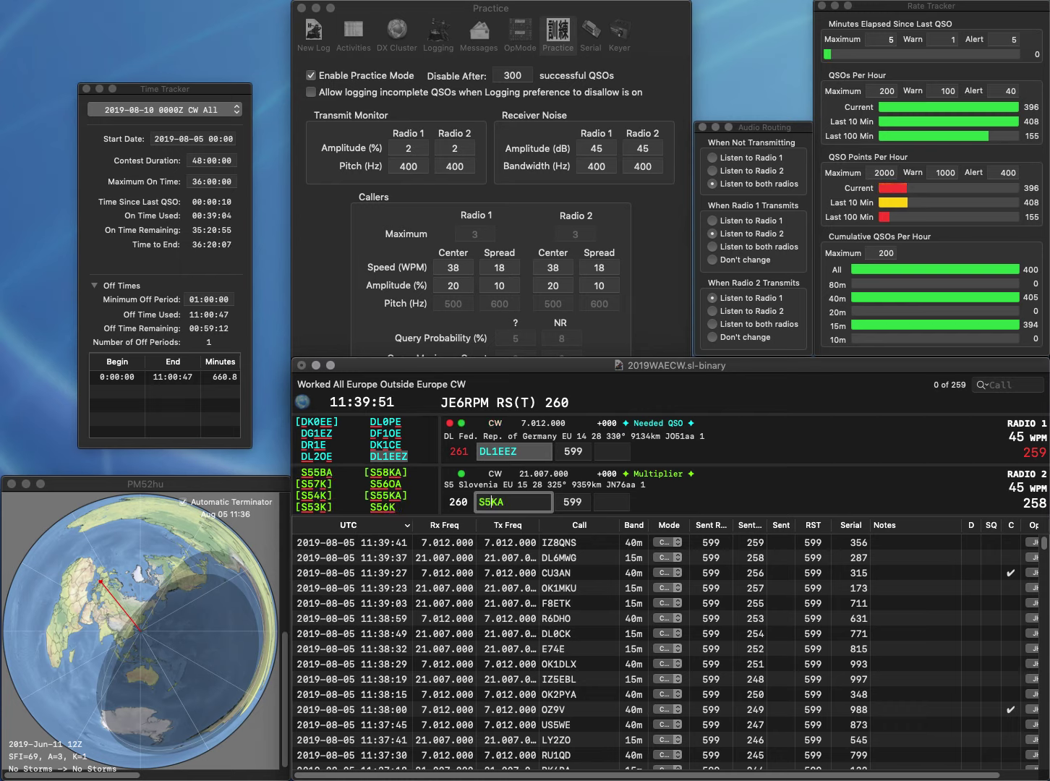
text(5)
key(Return)
Log DL1EEZ on Radio 1 with received serial 684 and S55KA on Radio 2 with received serial 3
text(68)
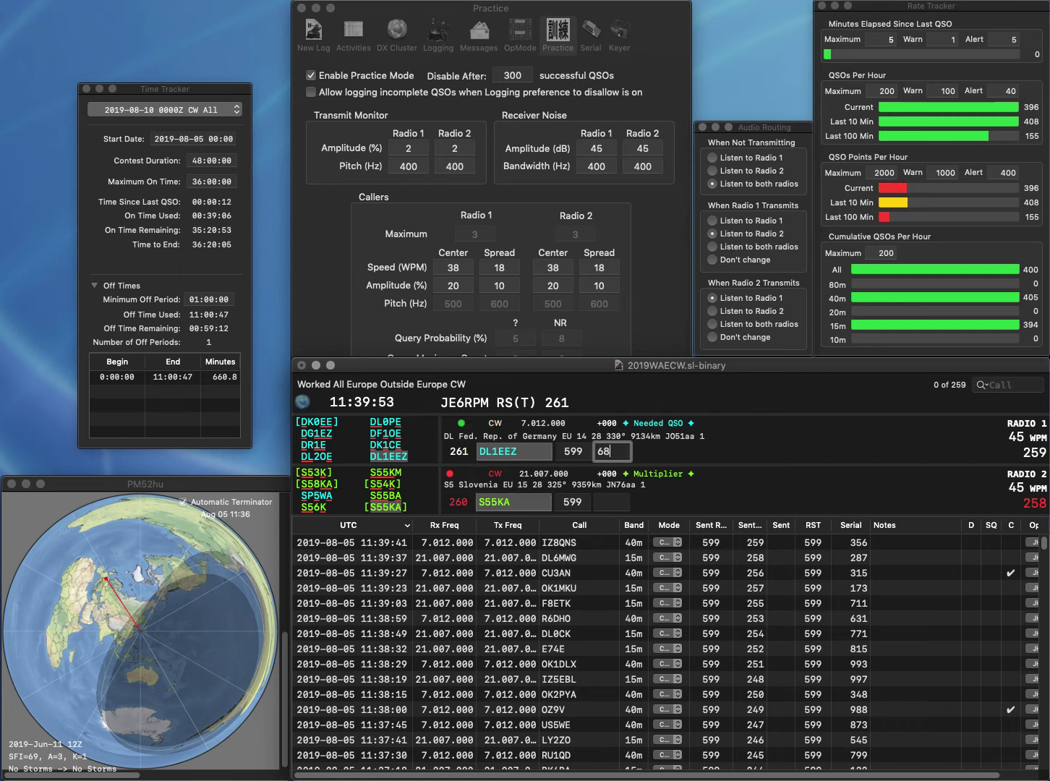
key(Down)
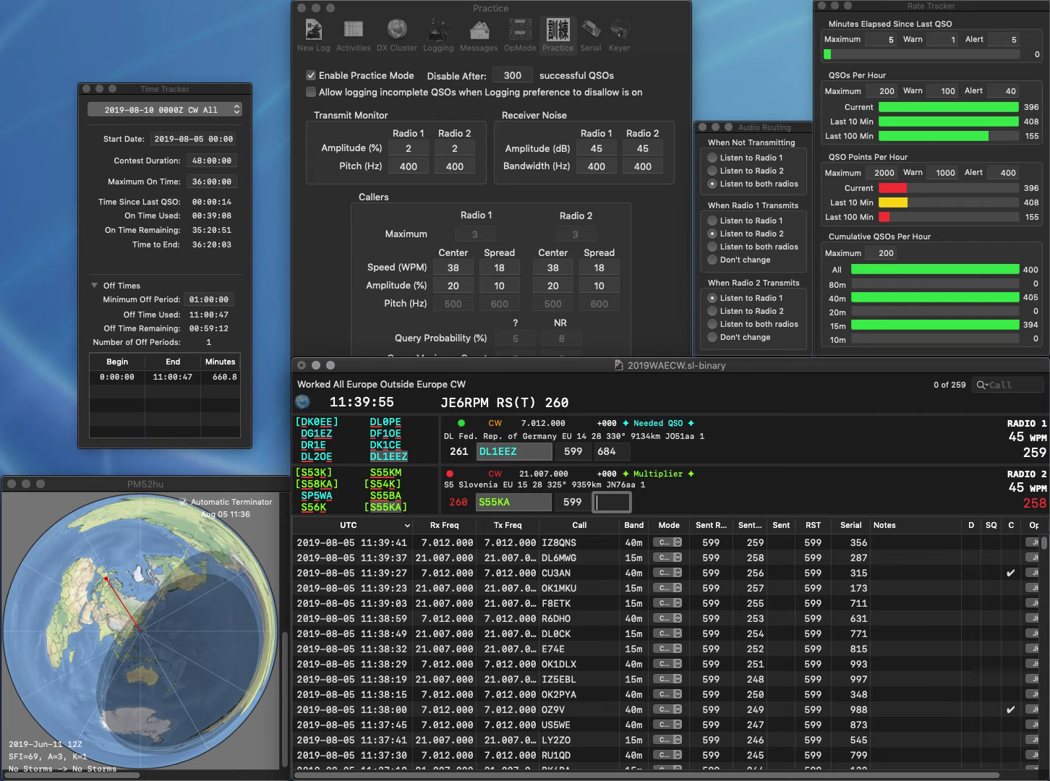
key(Return)
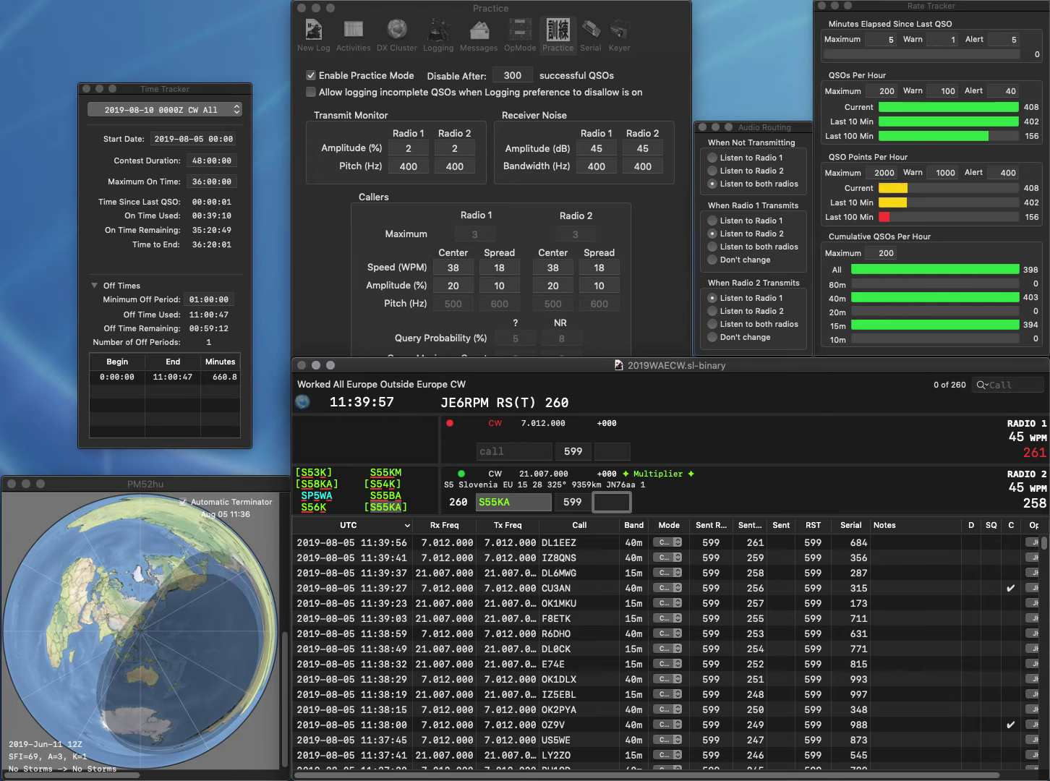
key(Return)
Enter the call UT2II on Radio 1 and send it
text(U)
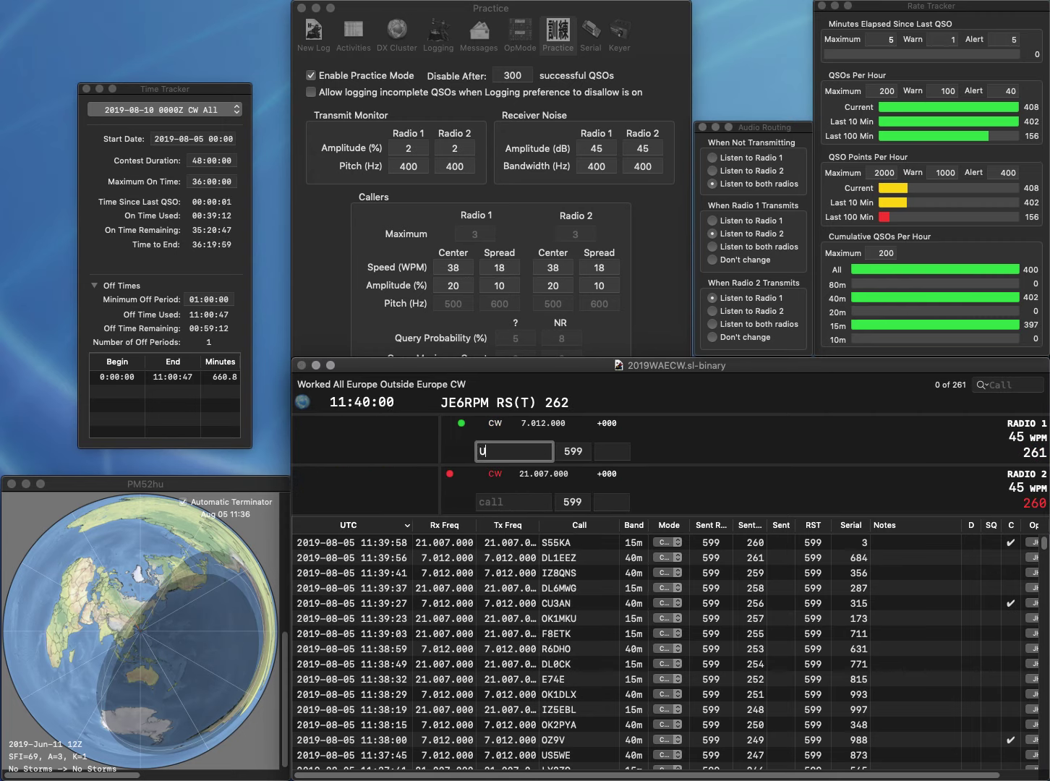
text(T2II)
key(Return)
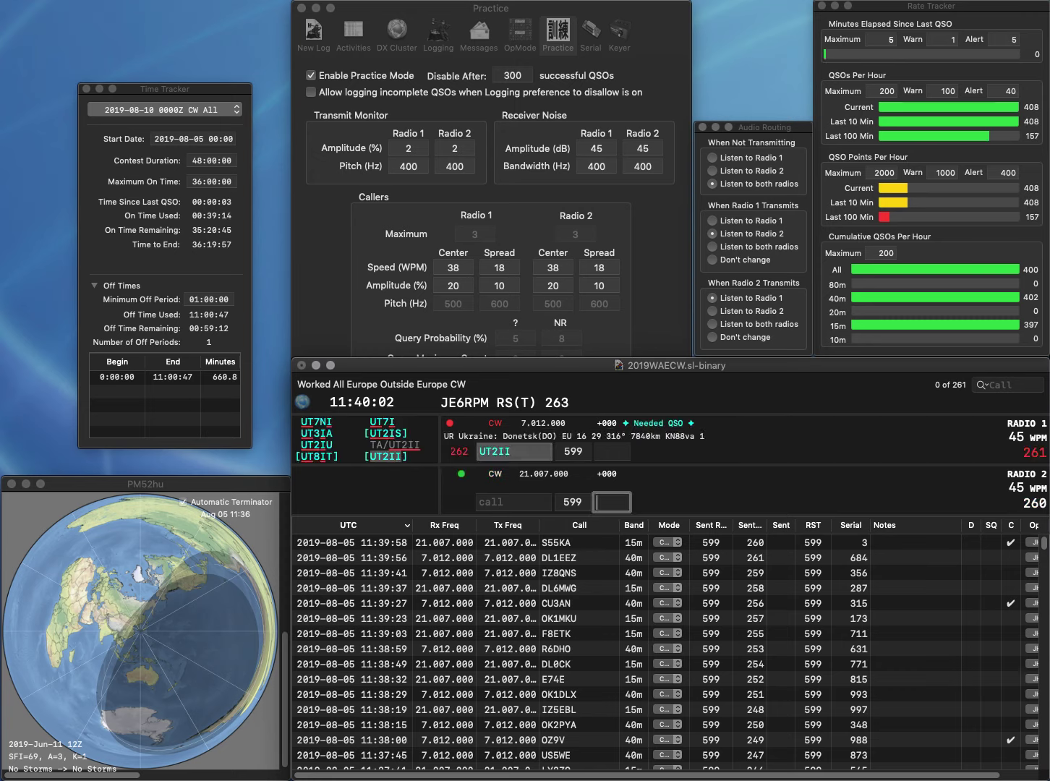
Enter the call on Radio 2, add the missing leading letter to make it GD0OUD, and send it
text(D0OUD)
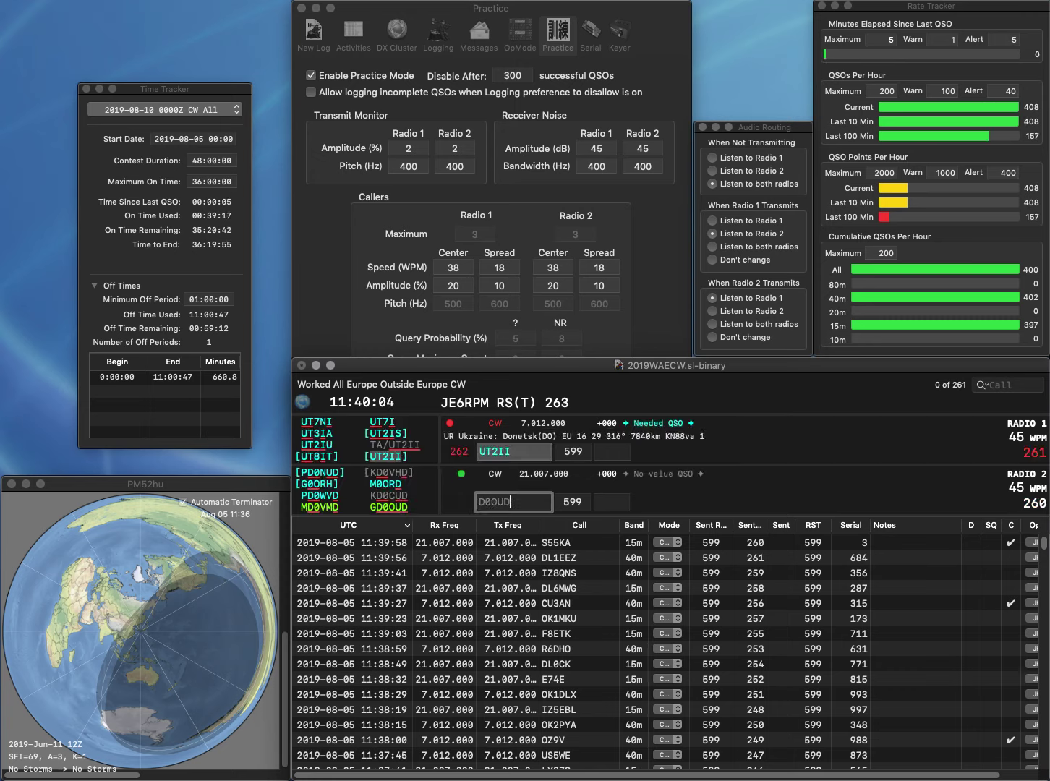
key(super+Left)
text(GD0OUD)
key(Return)
Log UT2II on Radio 1 with received serial 38 and GD0OUD on Radio 2 with received serial 30
key(Tab)
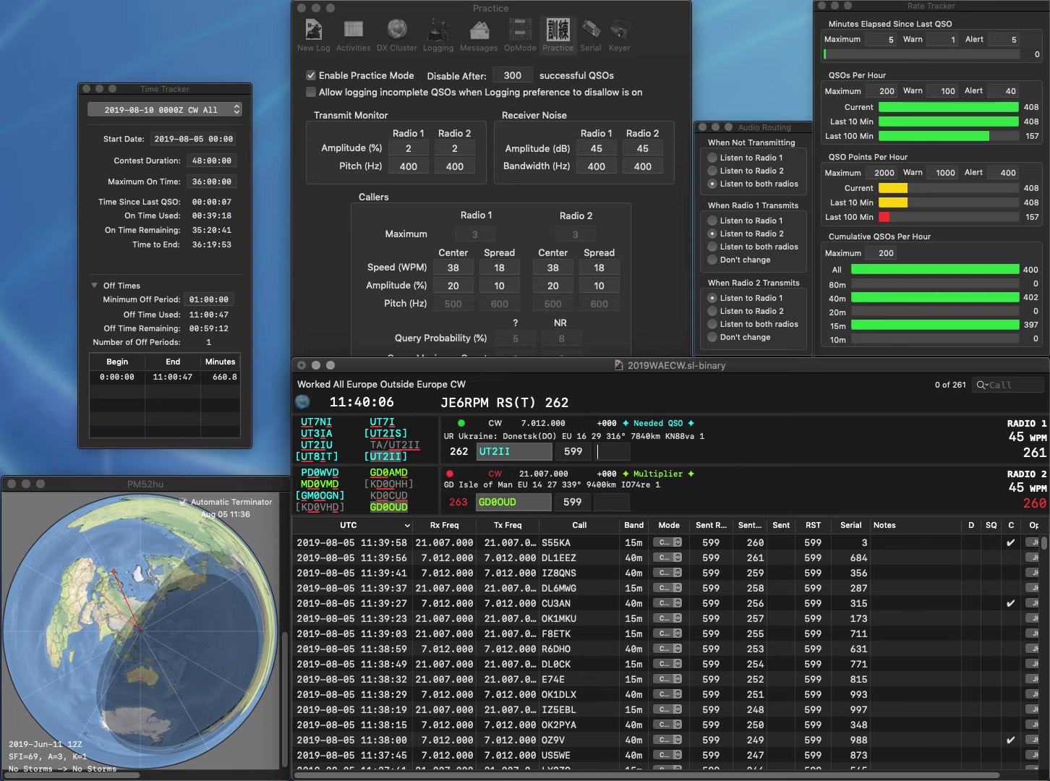
text(38)
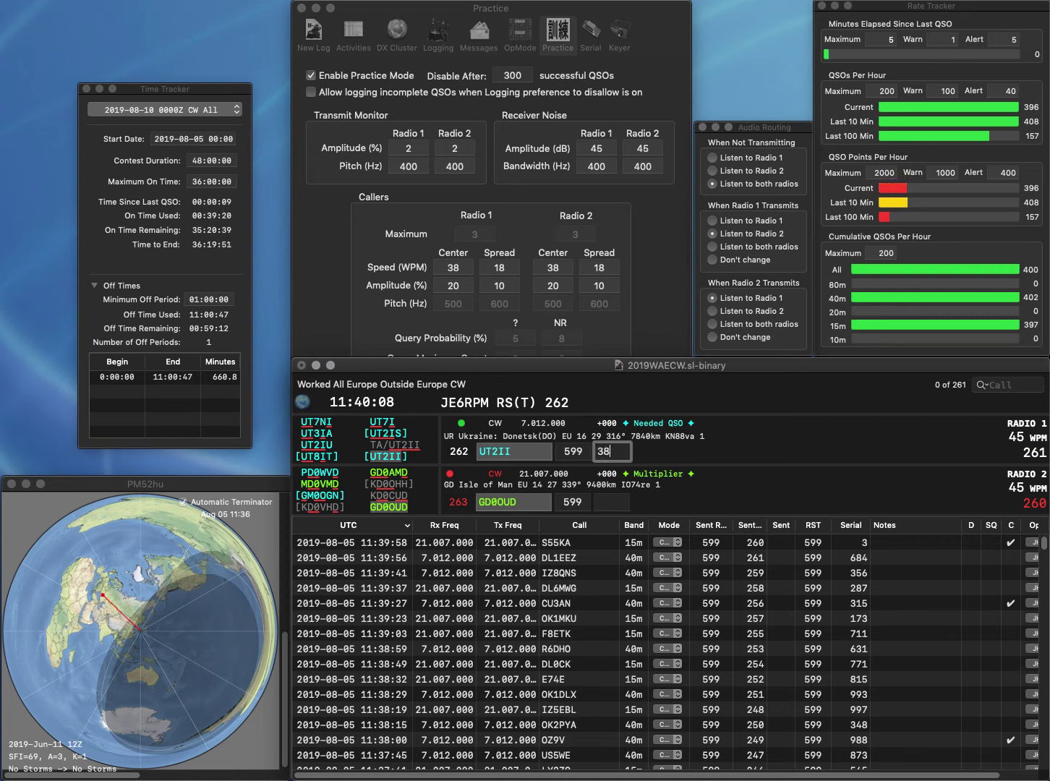
key(Return)
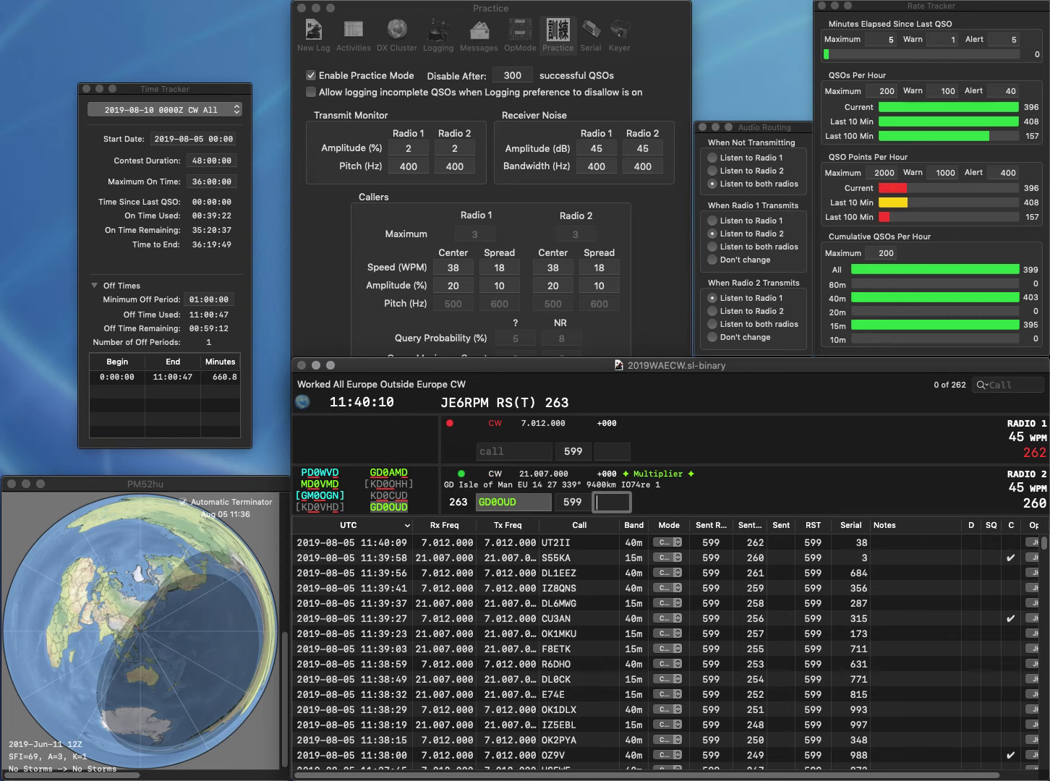
text(3)
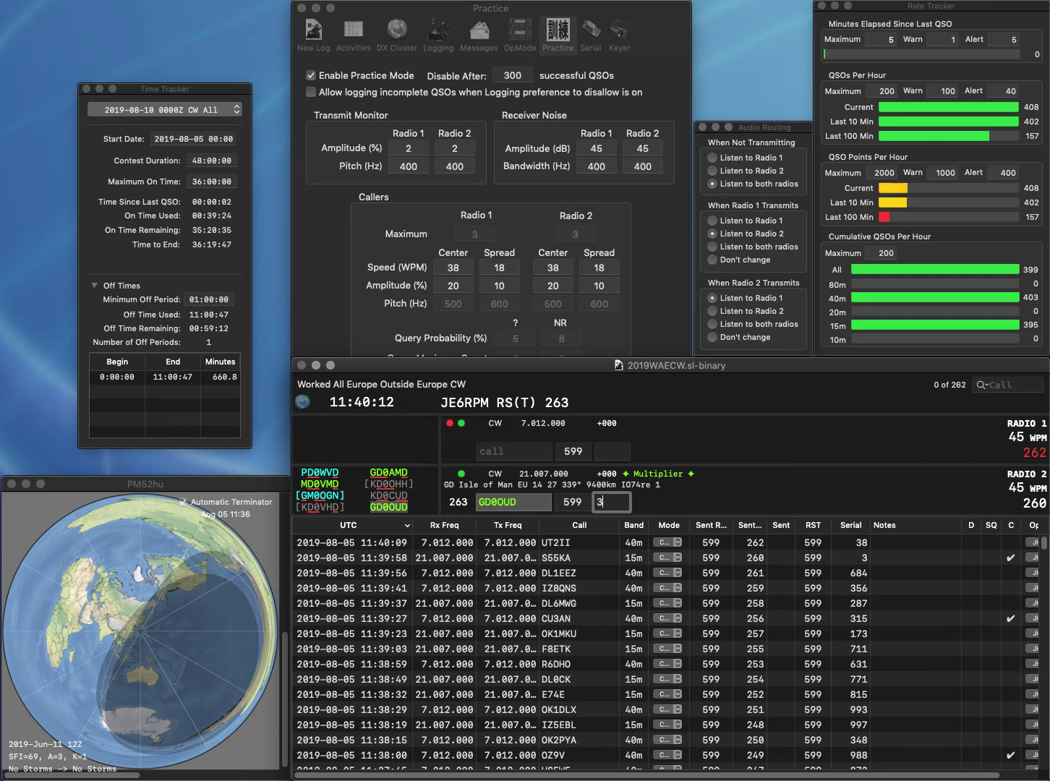
text(0)
key(Return)
text(UA4)
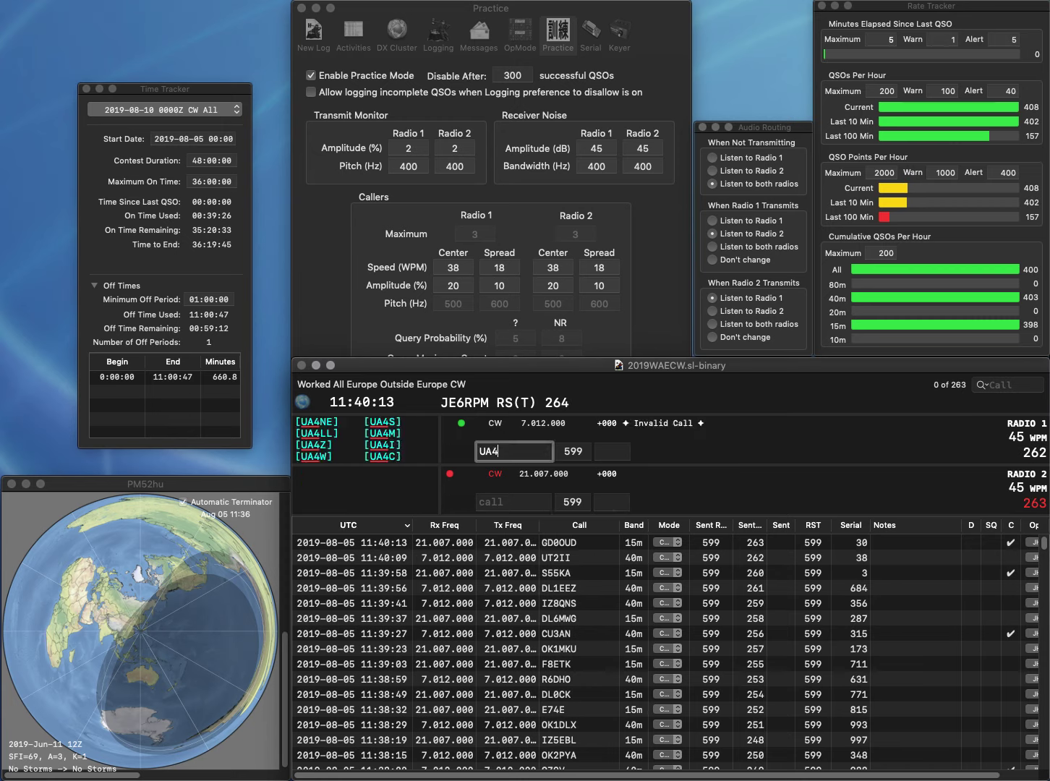
text(HRZ)
key(Return)
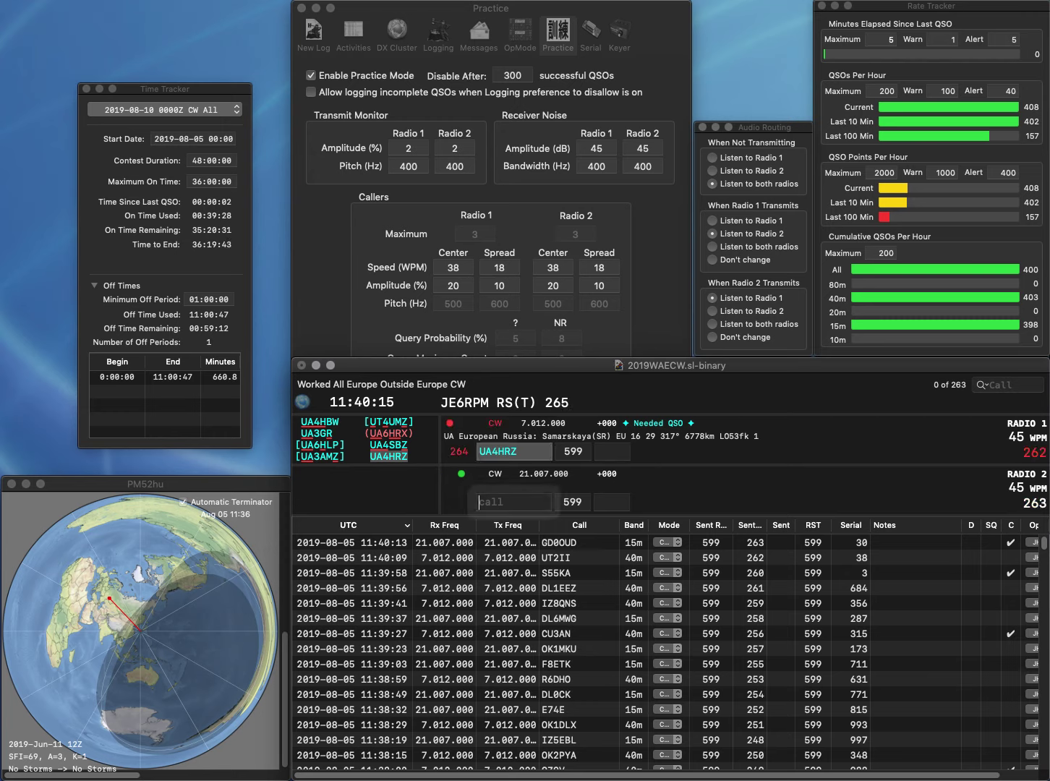
text(IZ3SQW)
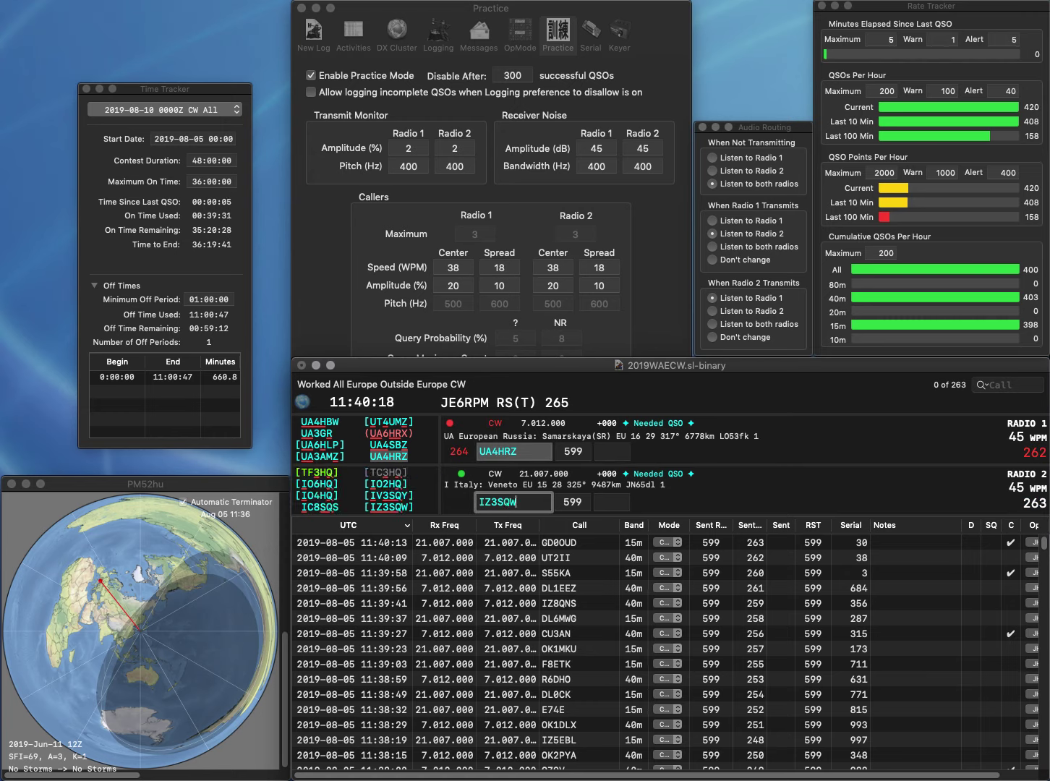
key(Return)
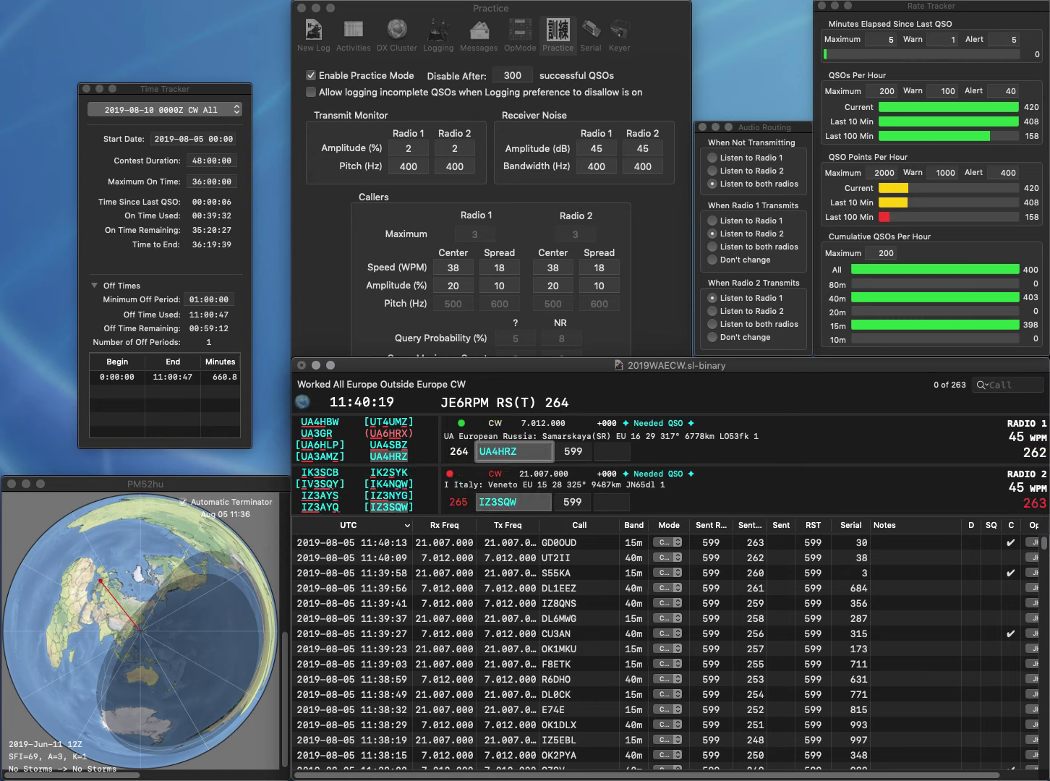
key(Tab)
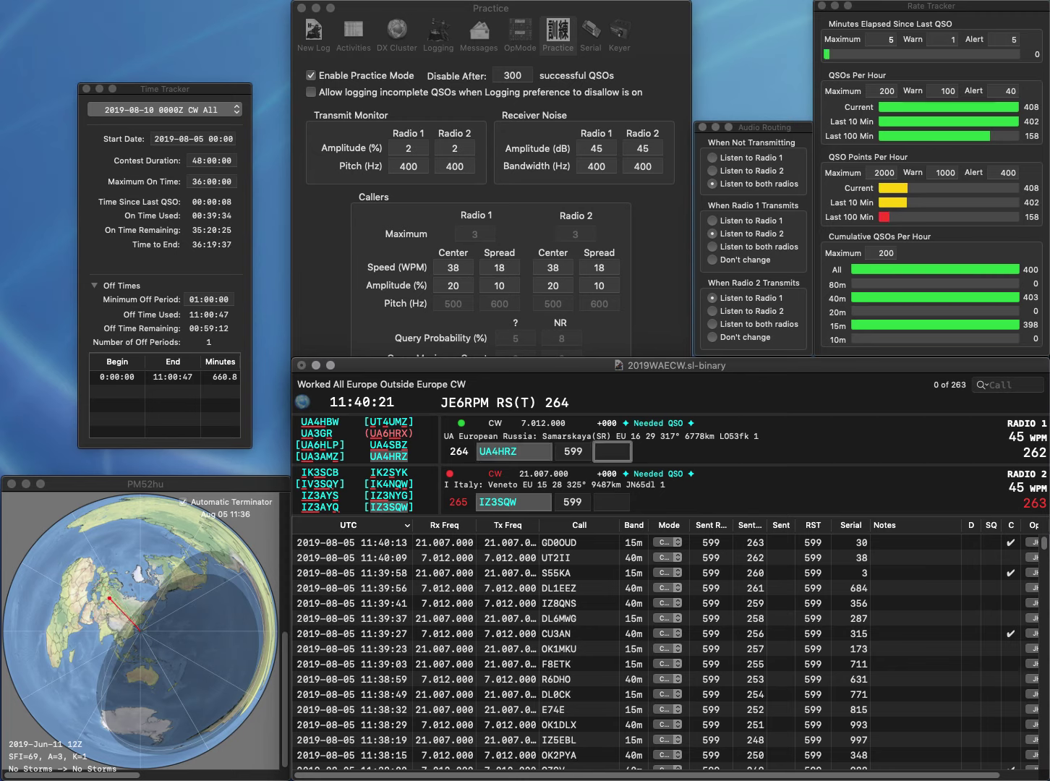
text(601)
key(Return)
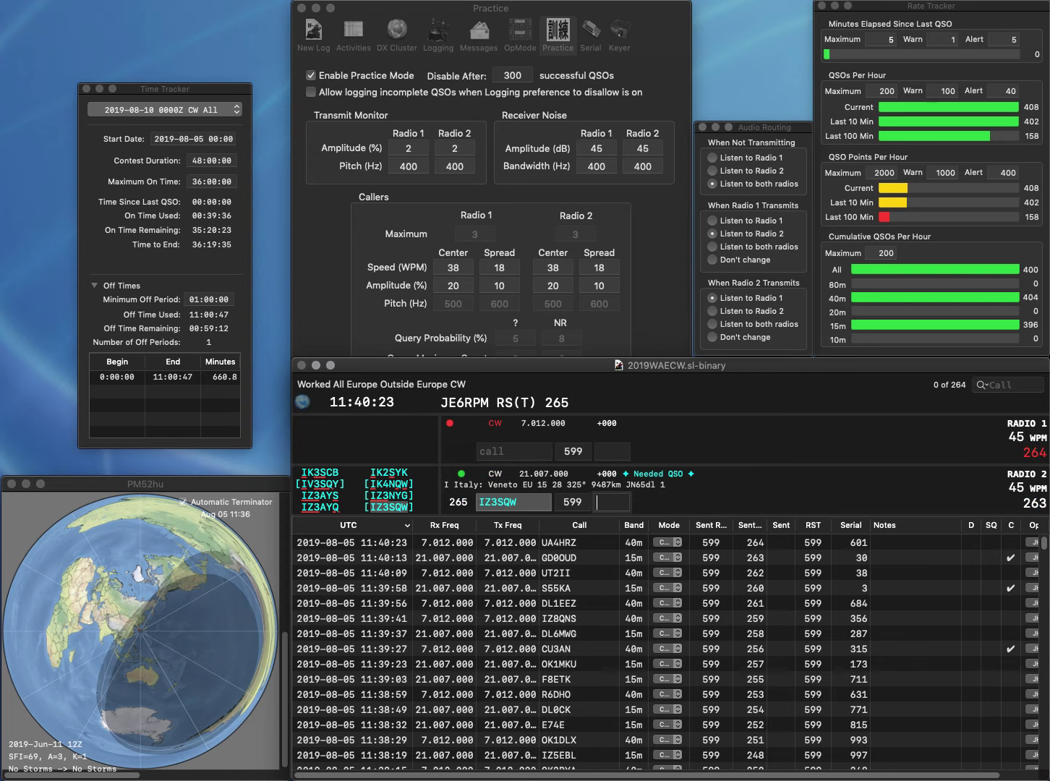
text(268)
key(Return)
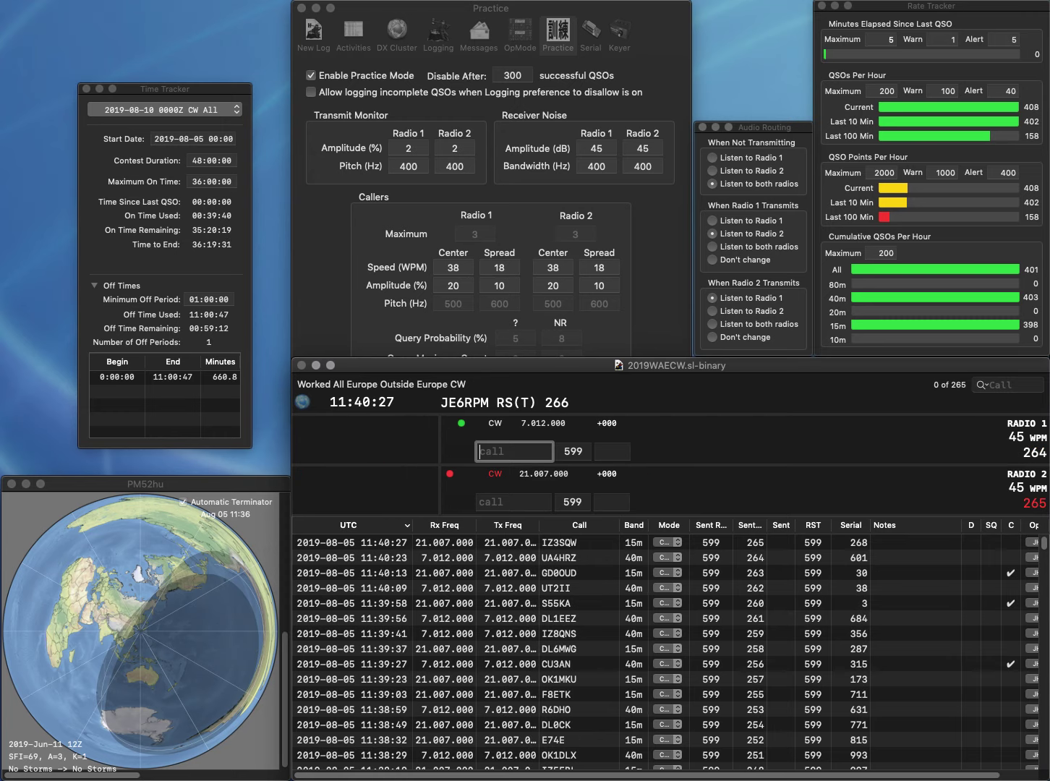
text(PA0ALG)
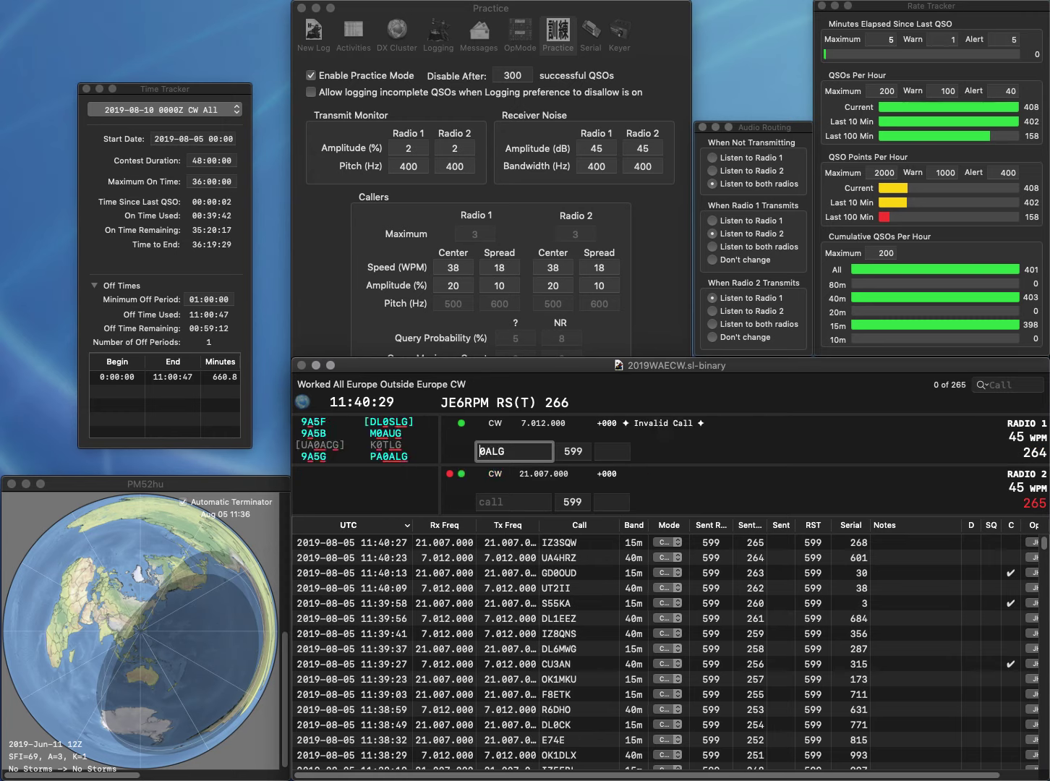
key(Return)
text(ELR)
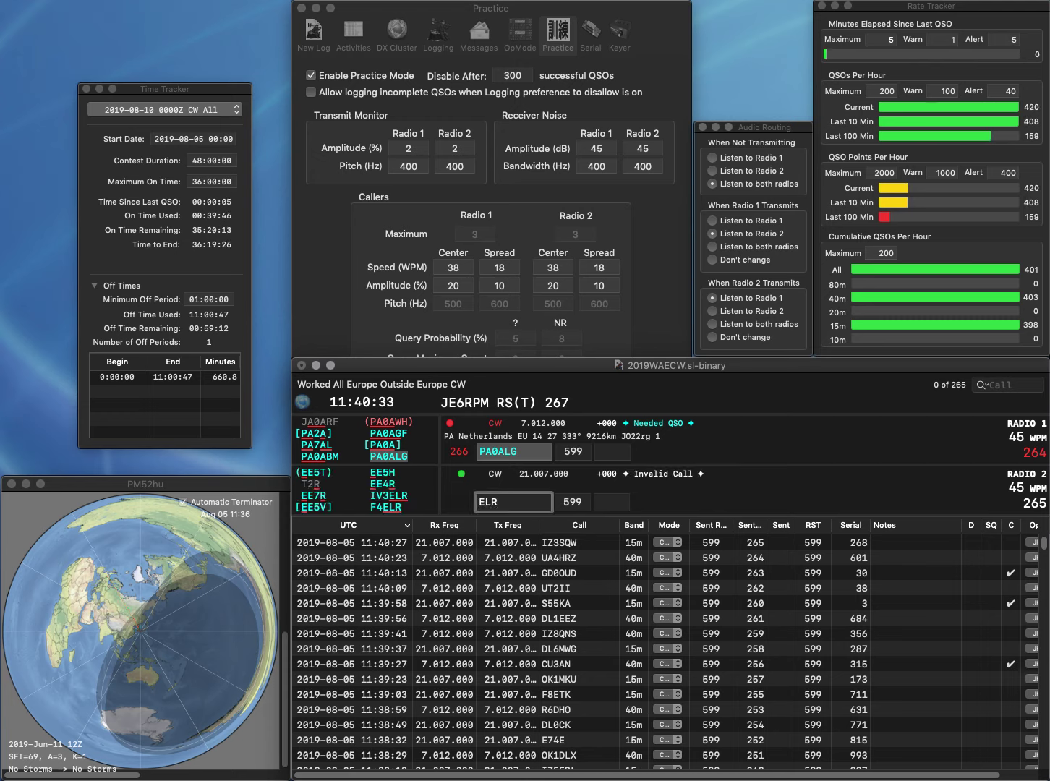
key(Home)
text(F4)
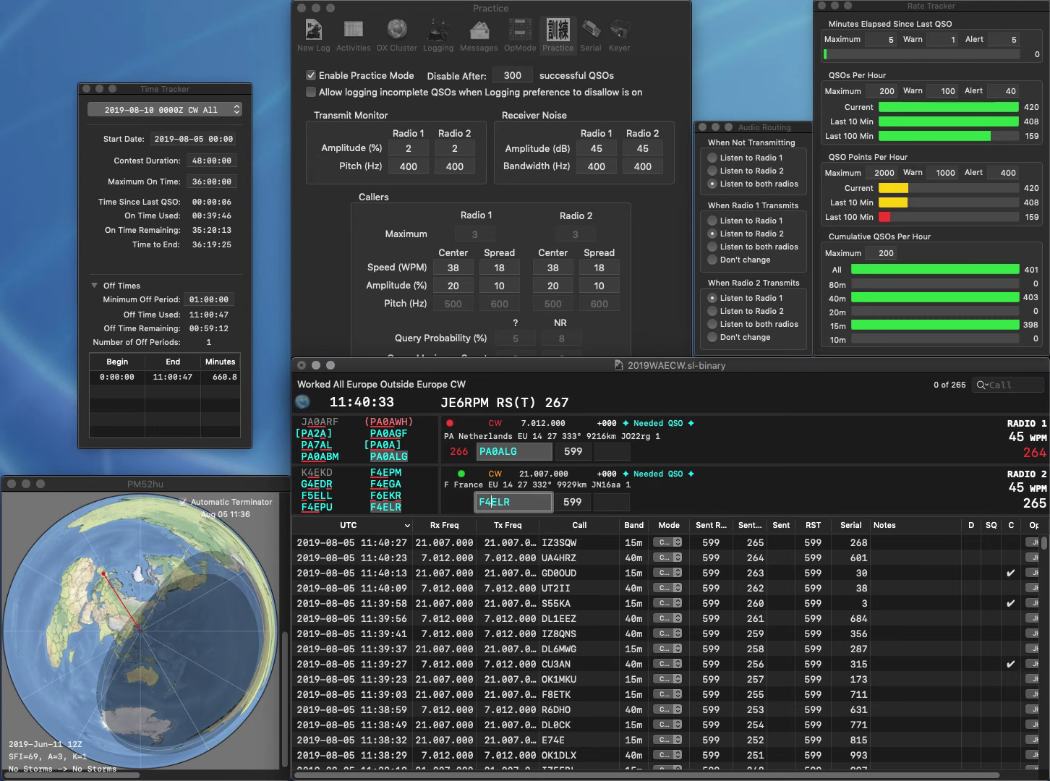
key(Return)
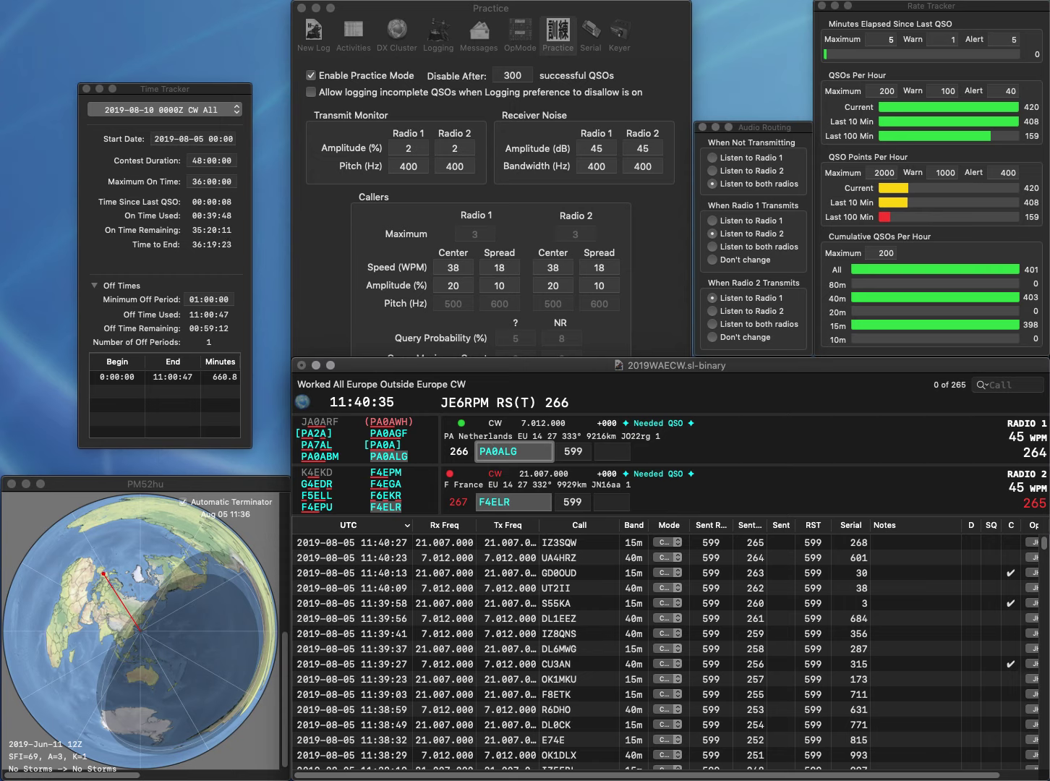
Log PA0ALG on Radio 1 with received serial 253 and F4ELR on Radio 2 with received serial 328
key(Tab)
text(253)
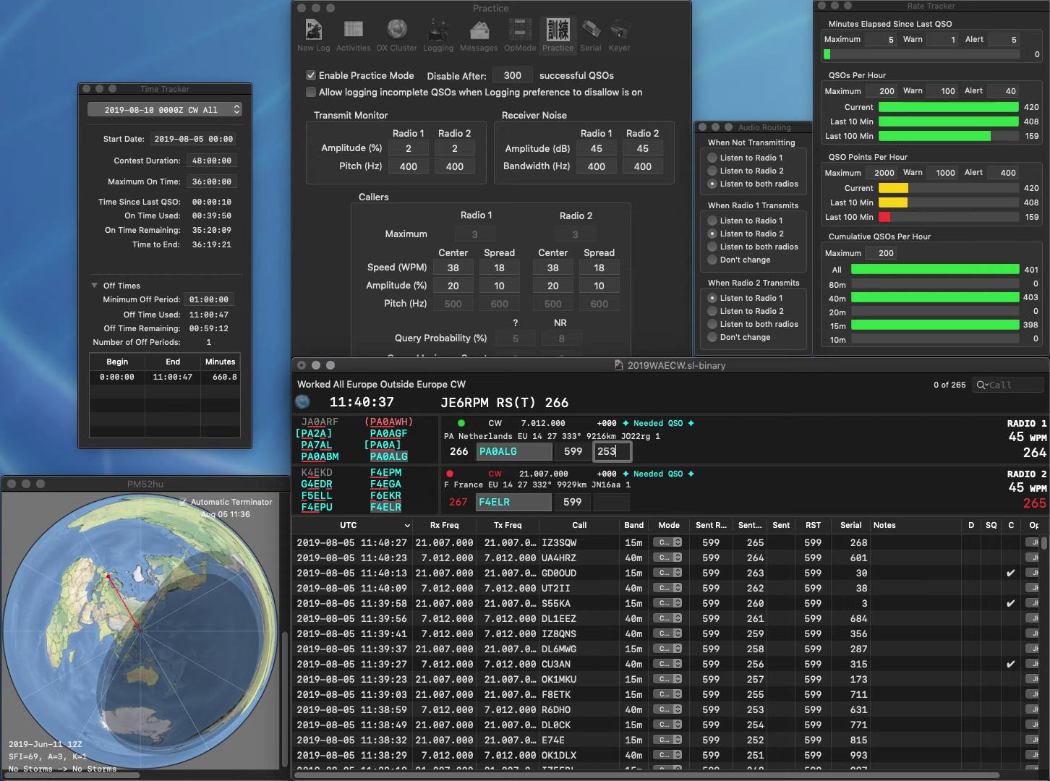
key(Return)
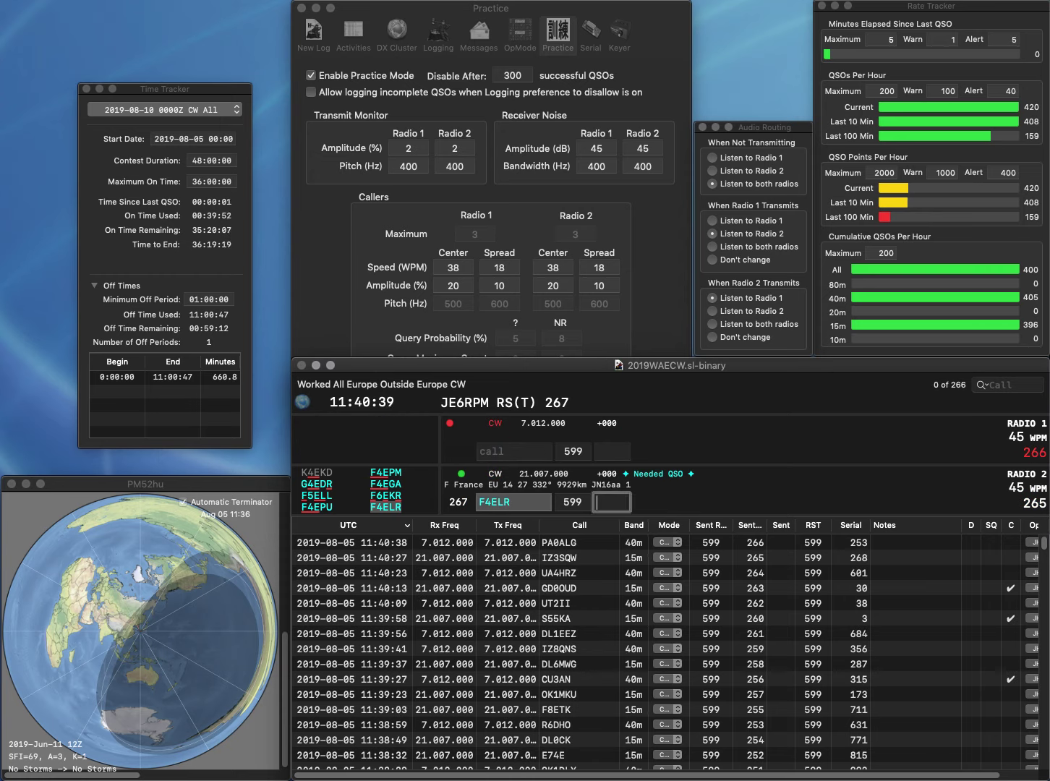
text(328)
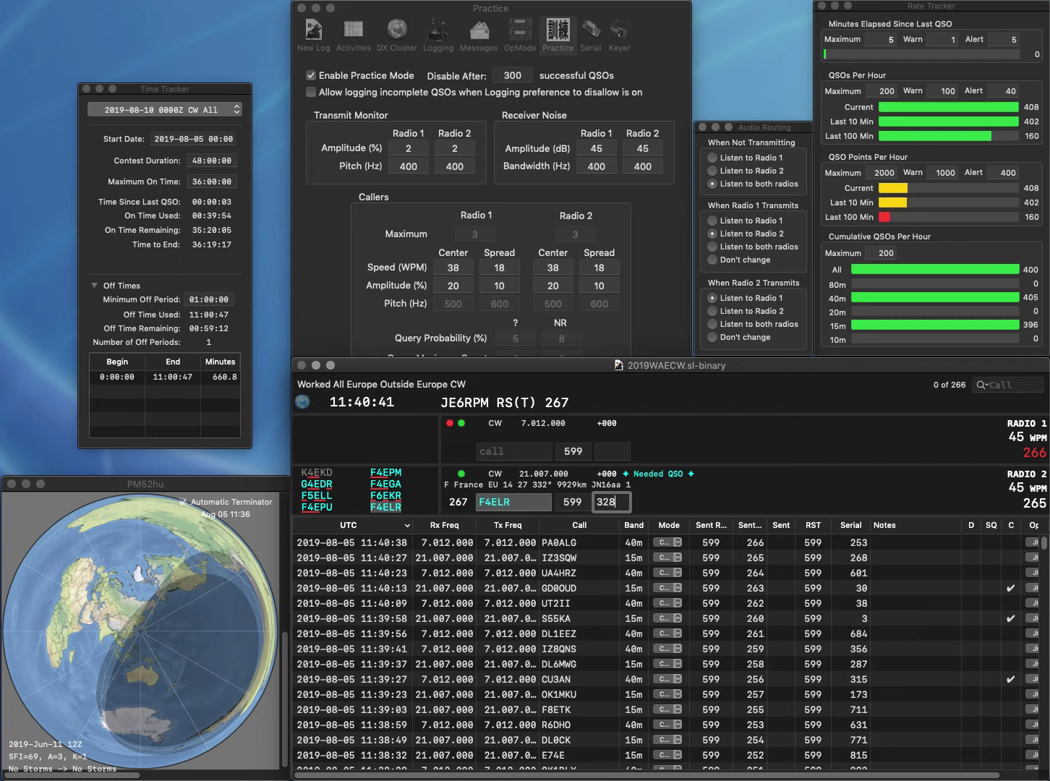
key(Return)
Enter the suffix 5BYC on Radio 1, add the prefix SP to make it SP5BYC, and send it
text(5BYC)
key(Home)
text(SP)
key(Return)
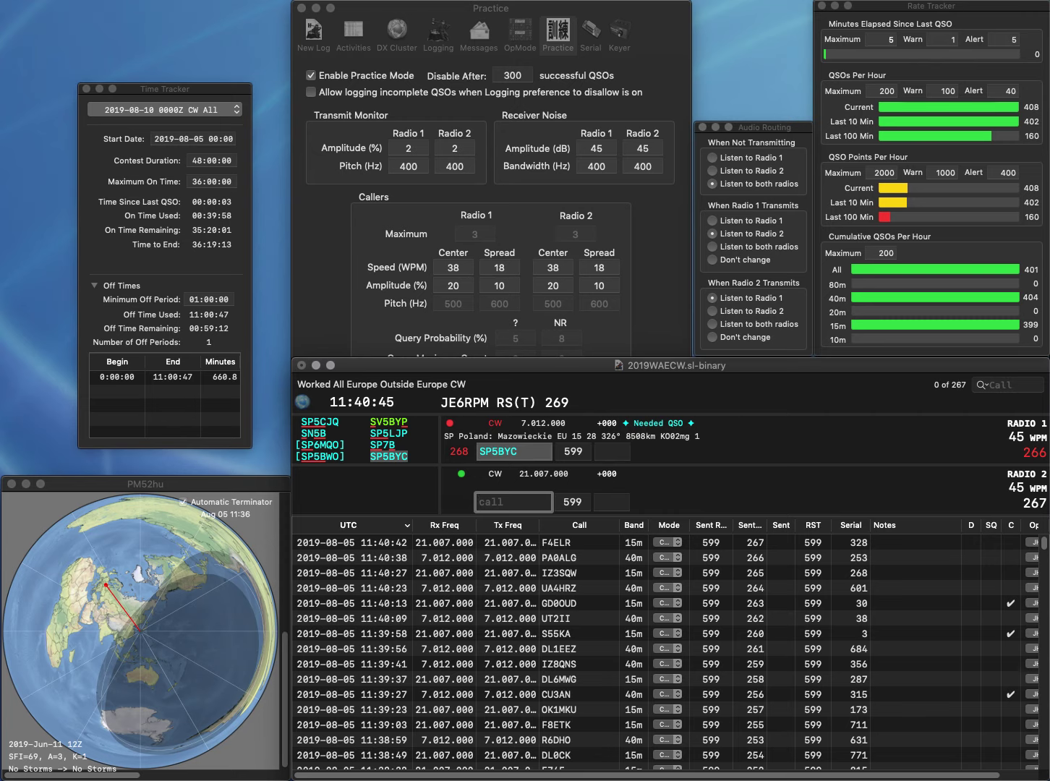
Enter LU on Radio 2, put OM3 in front to make the call OM3LU, and send it
text(LU)
key(Left)
key(Left)
text(OM3)
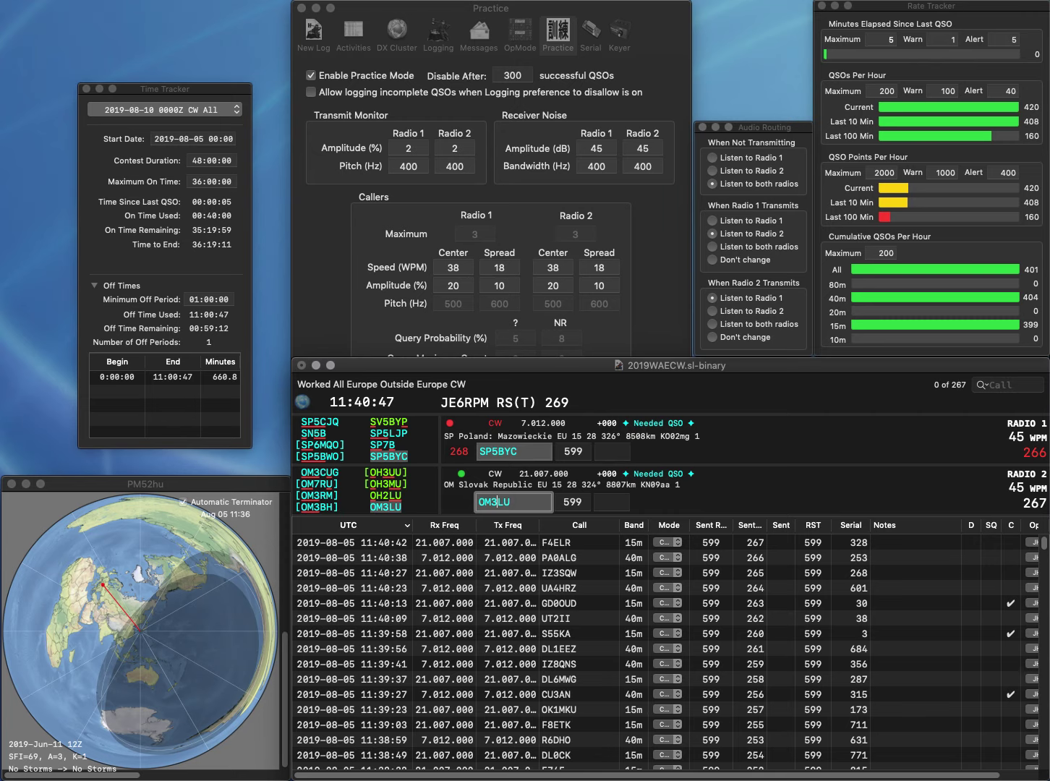
key(Return)
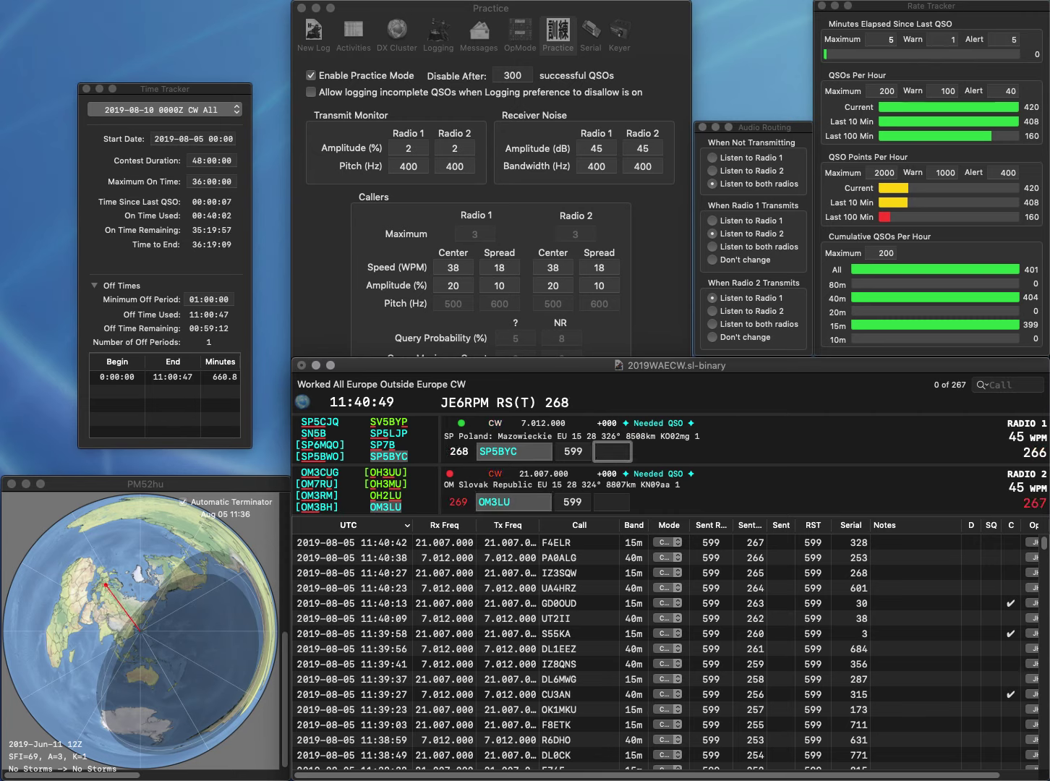
text(3)
key(BackSpace)
key(BackSpace)
text(7)
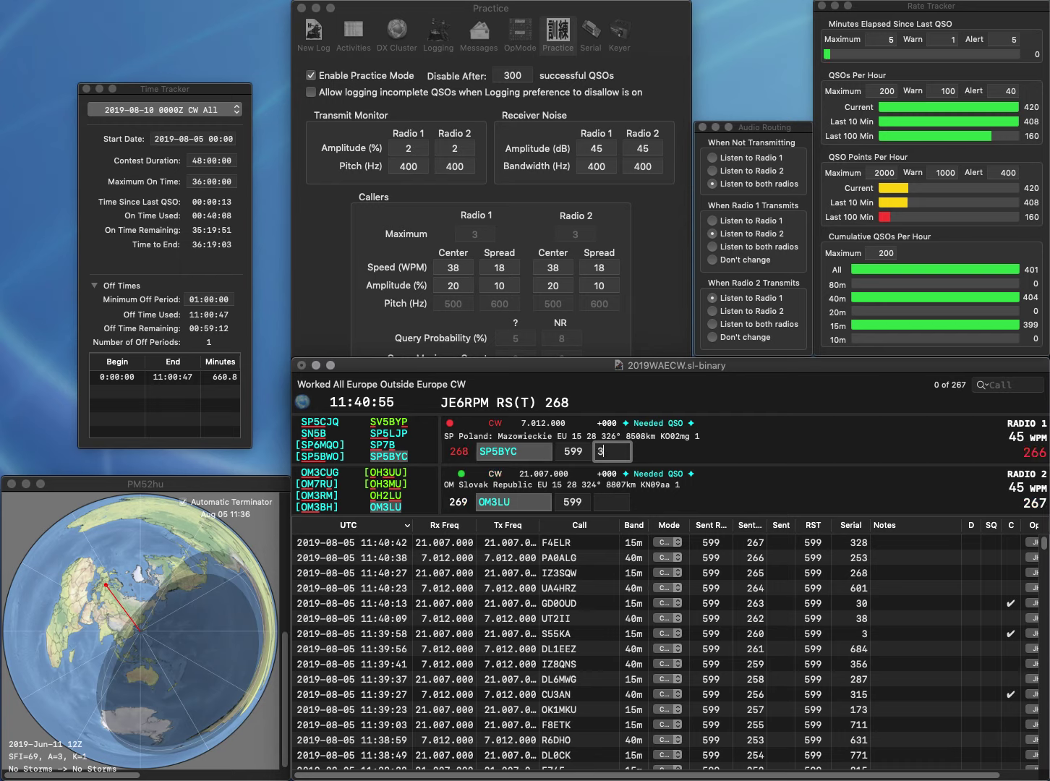
text(0)
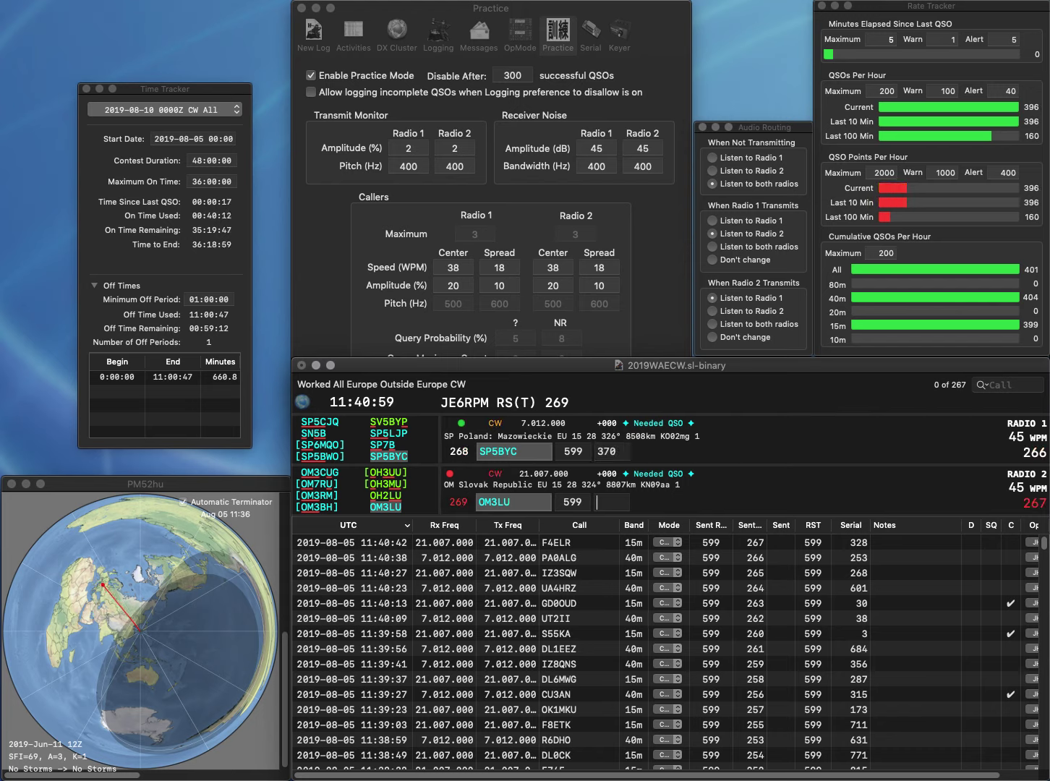
key(Return)
text(871)
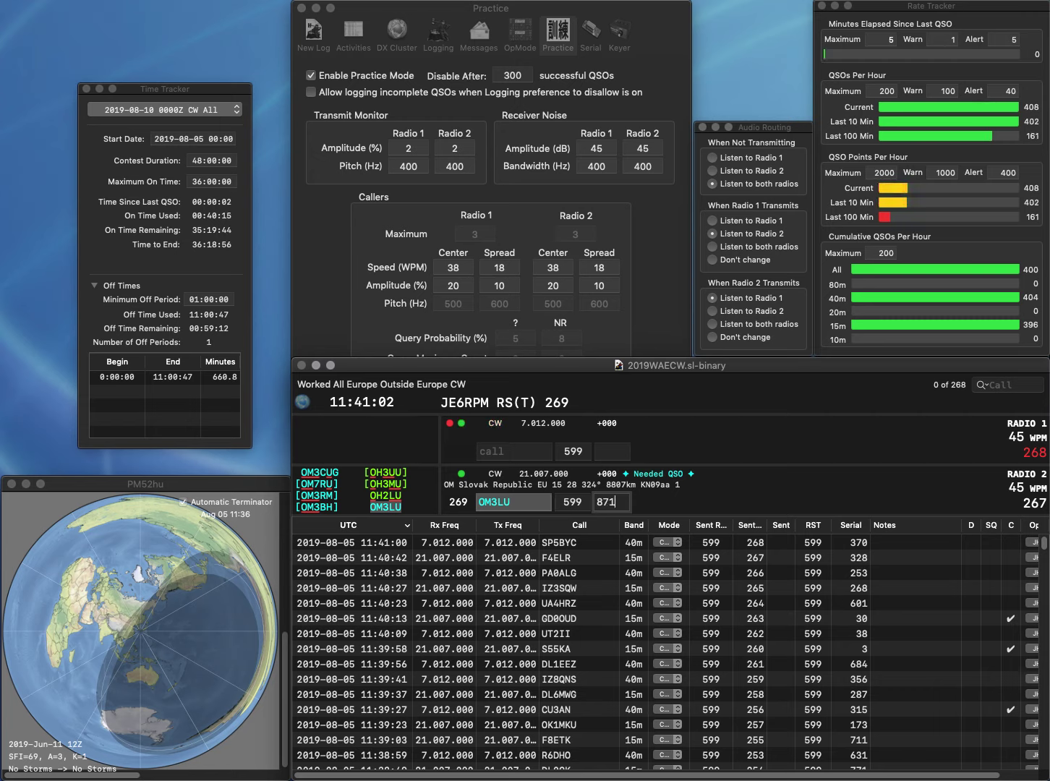
key(Return)
Enter and send the call DP80FOC on Radio 1, and the call G4G on Radio 2
text(D)
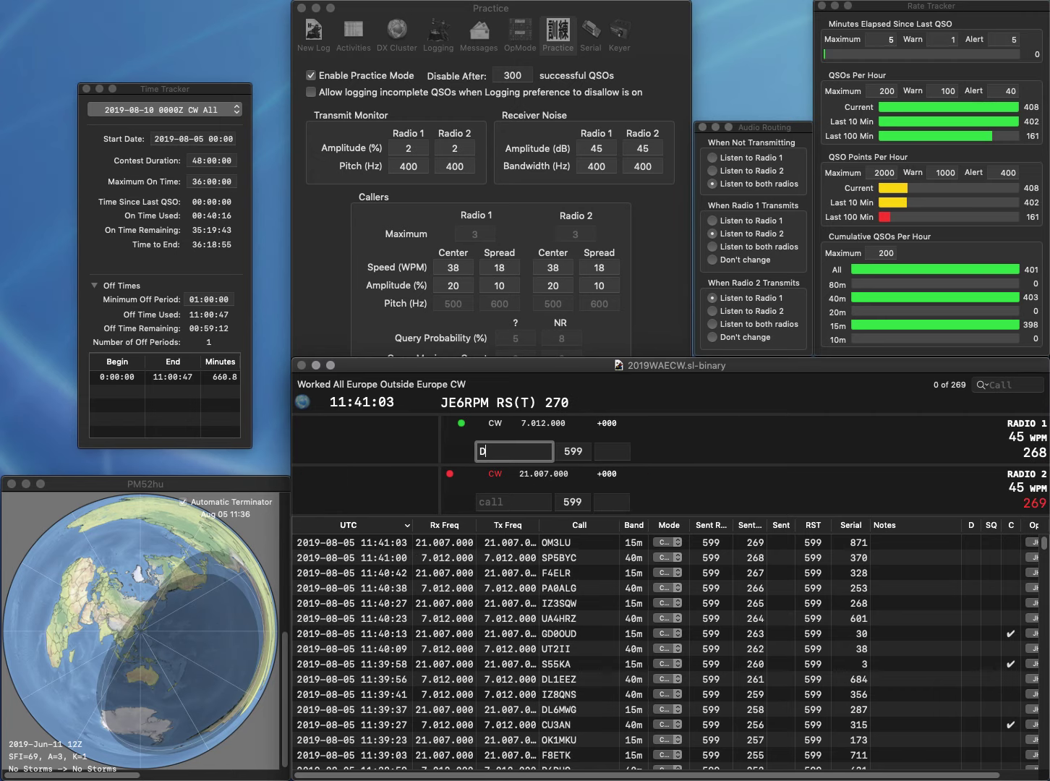
text(P80FOC)
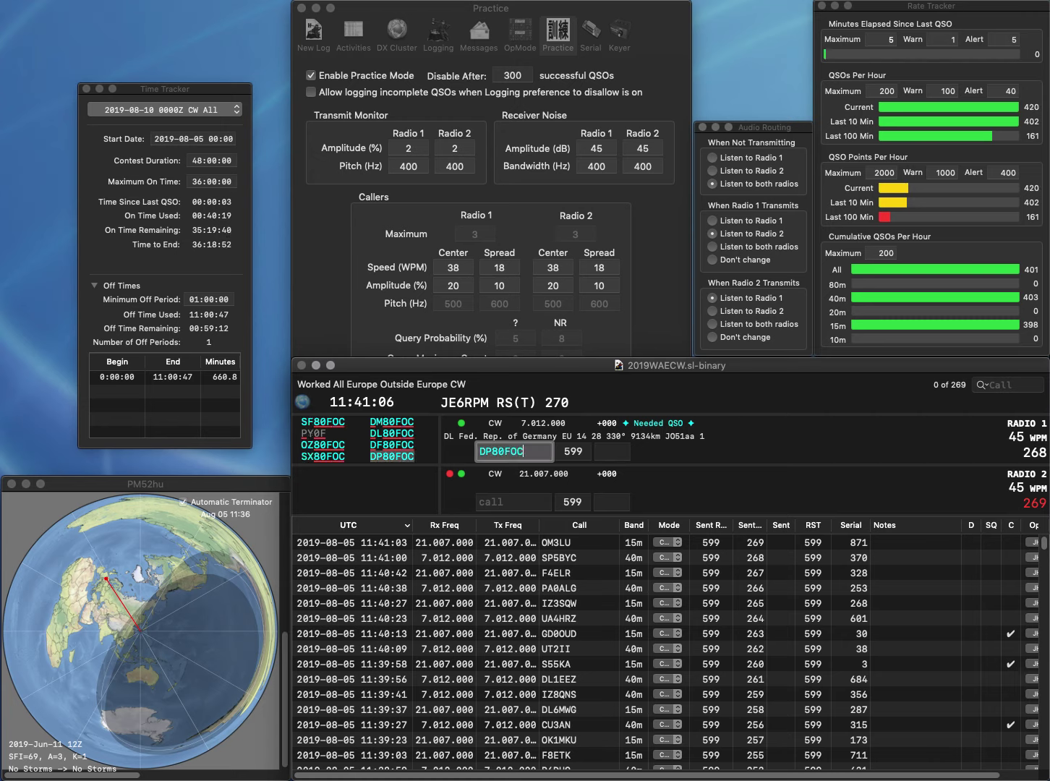
key(Return)
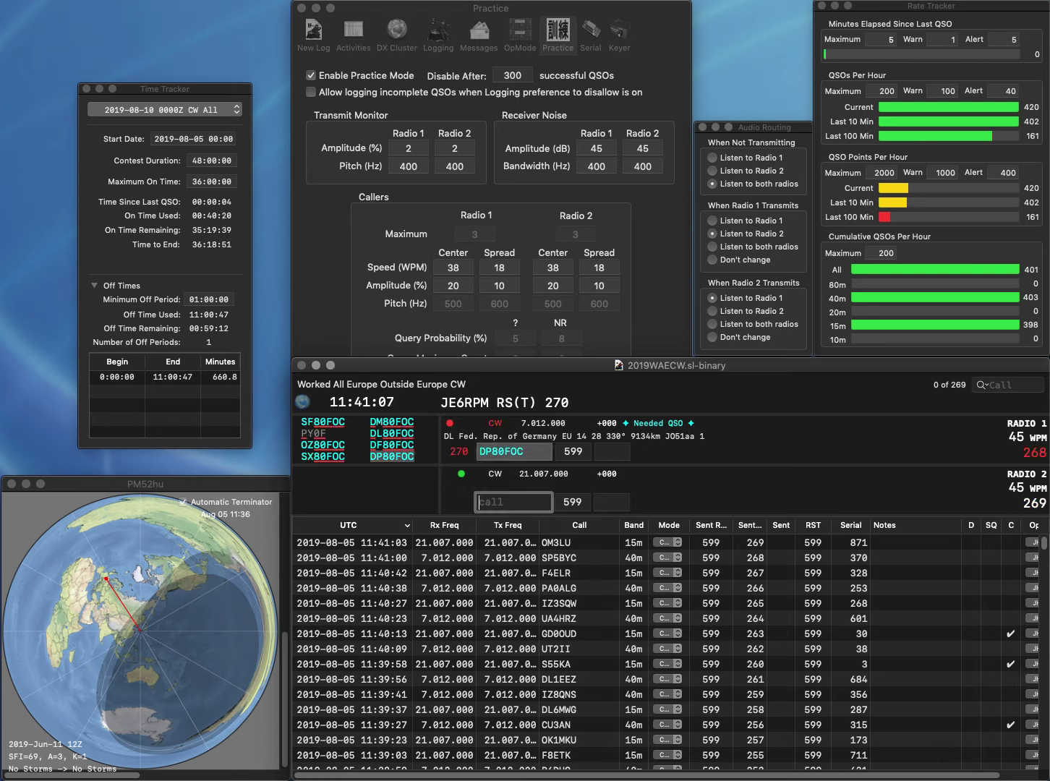
text(G4G)
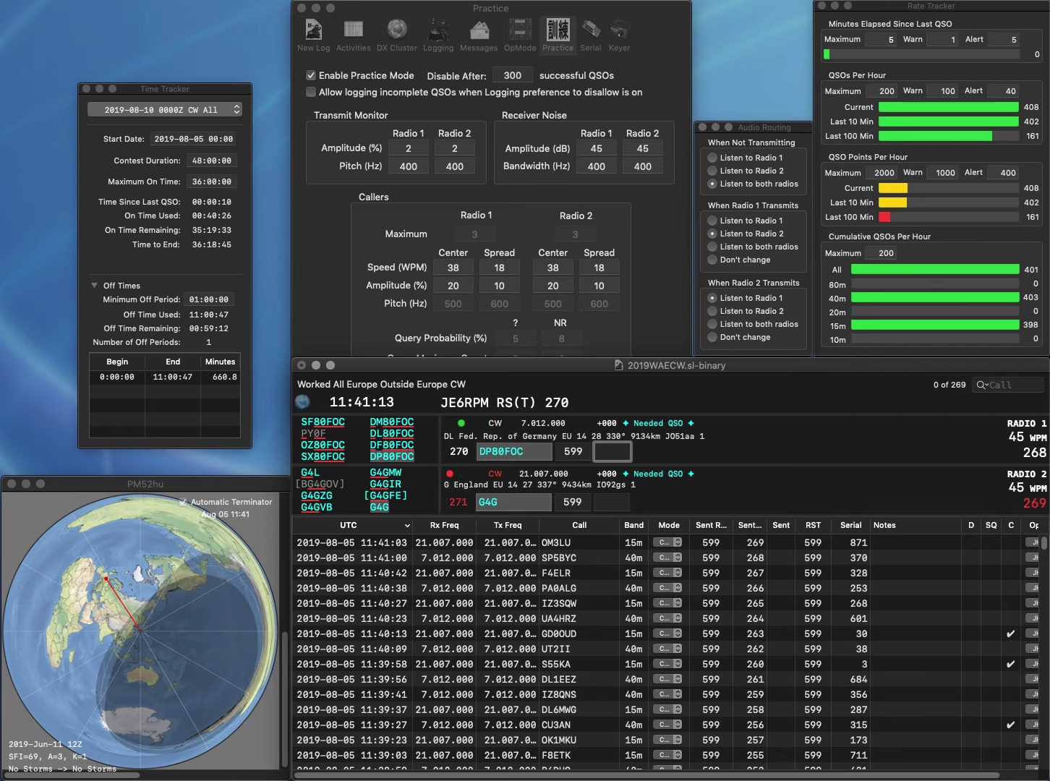
text(873)
key(Return)
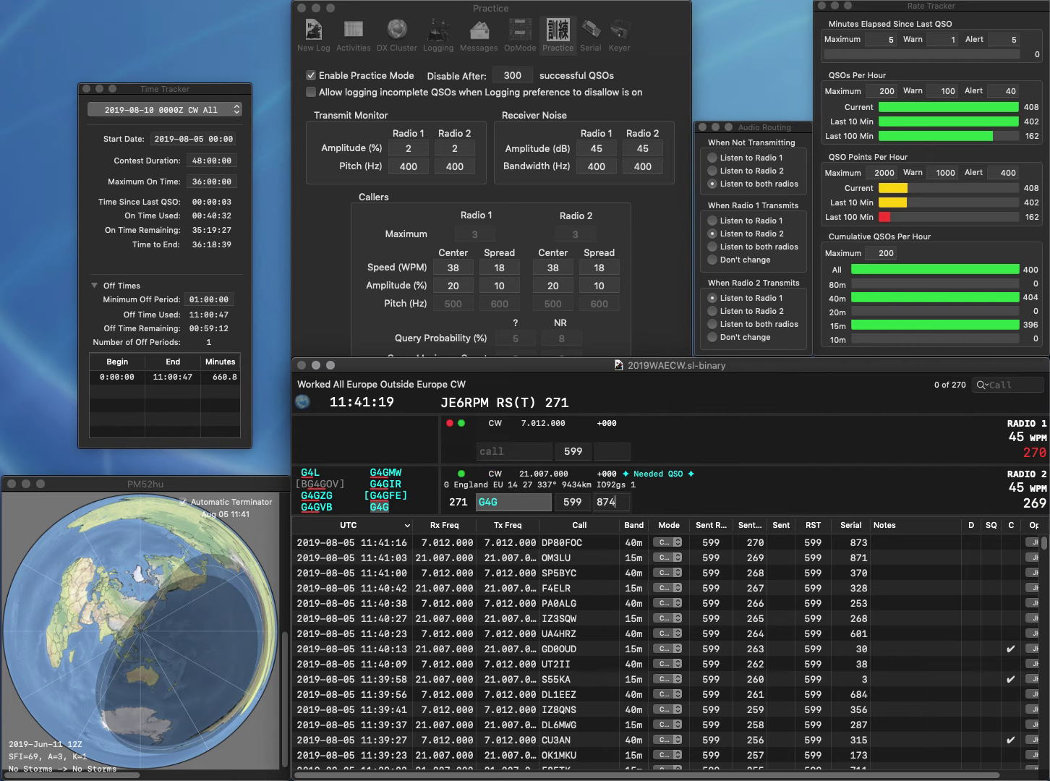
key(Return)
Enter the partial call CSG on Radio 1, removing the wrong leading letter, and send it
text(PCSG)
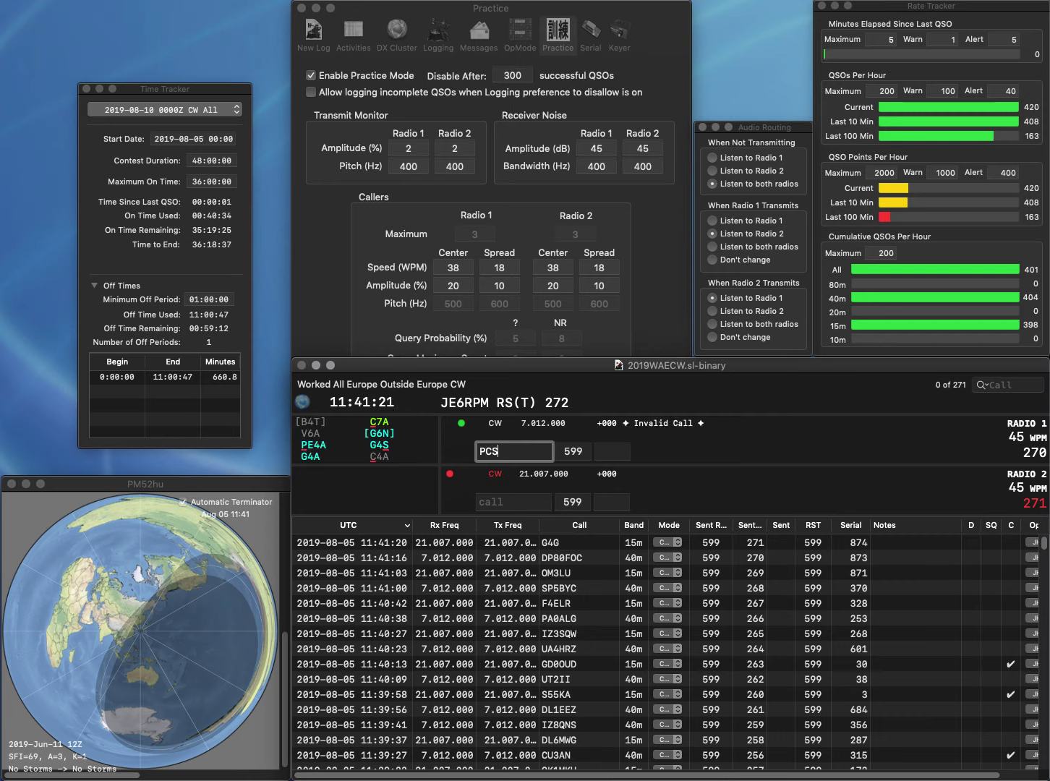
key(Home)
key(Delete)
key(Return)
text(DL)
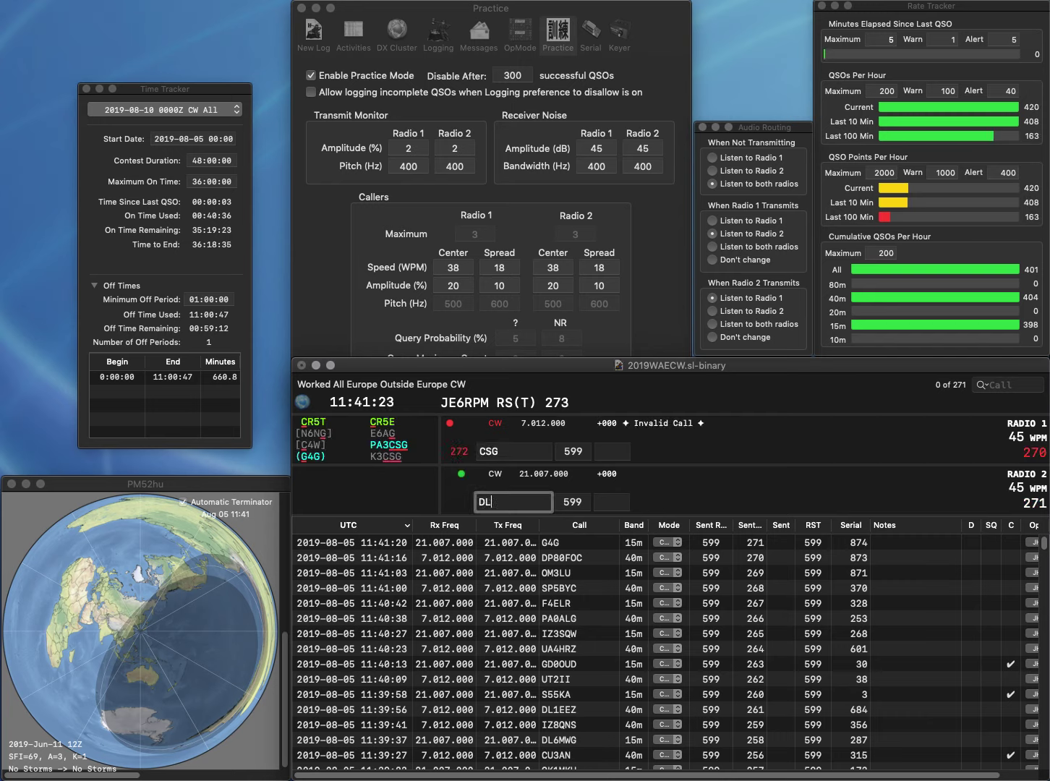
key(Up)
text(PA3)
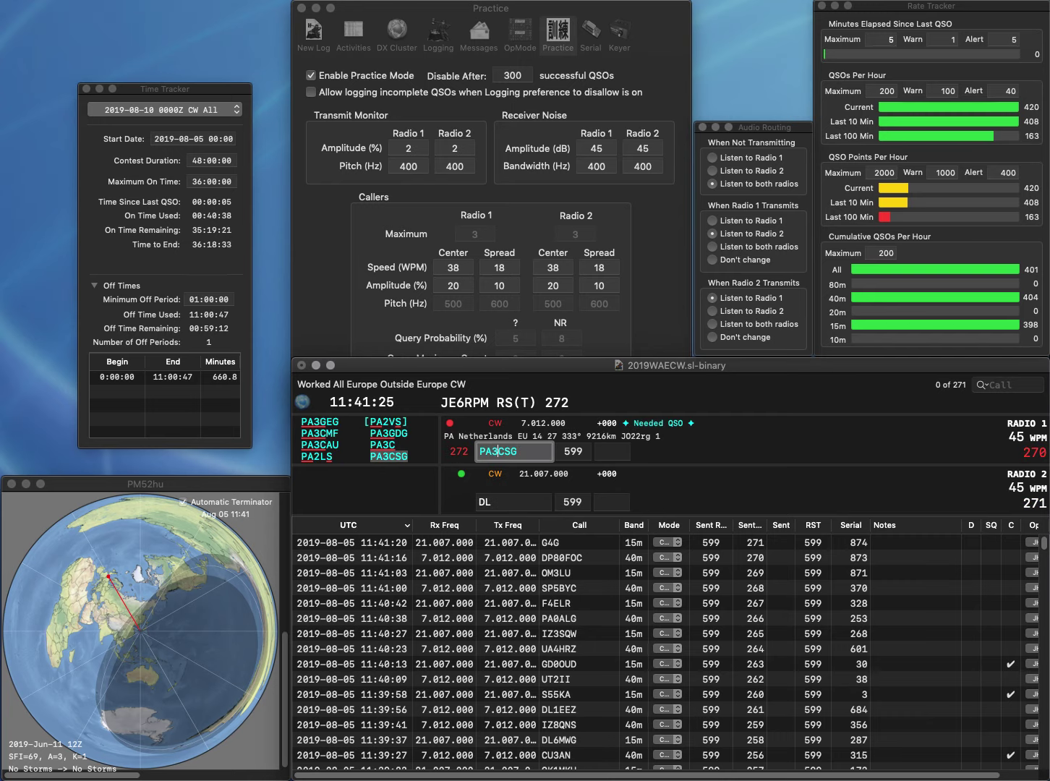
key(Down)
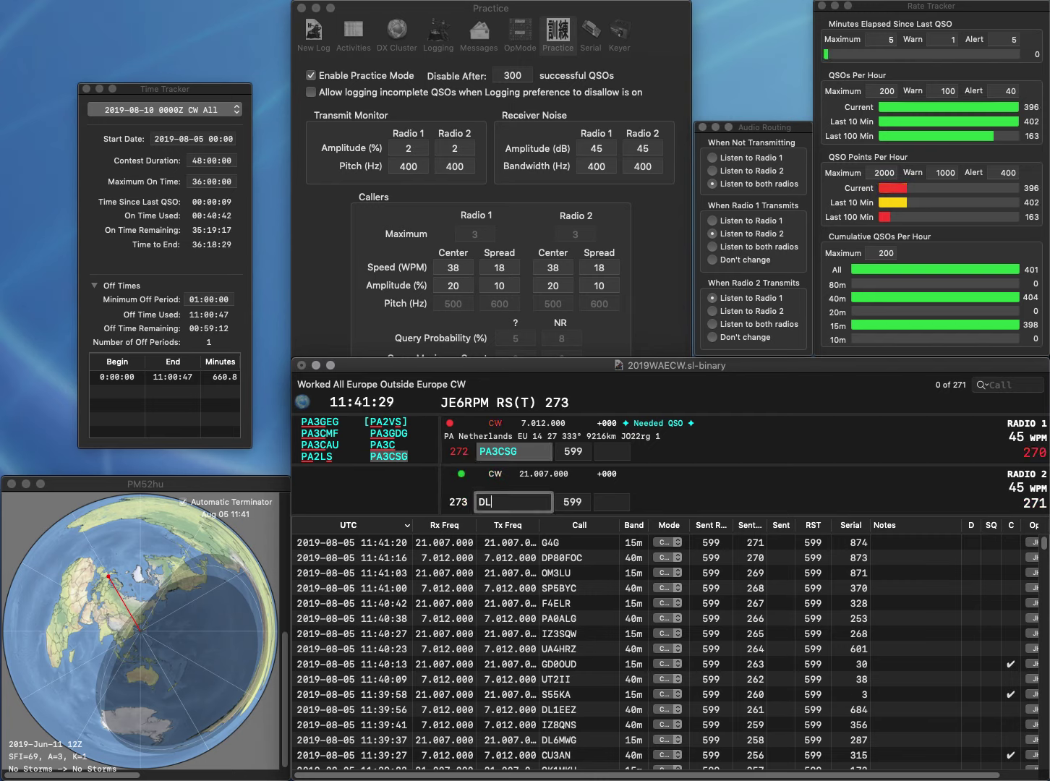
text(2DV)
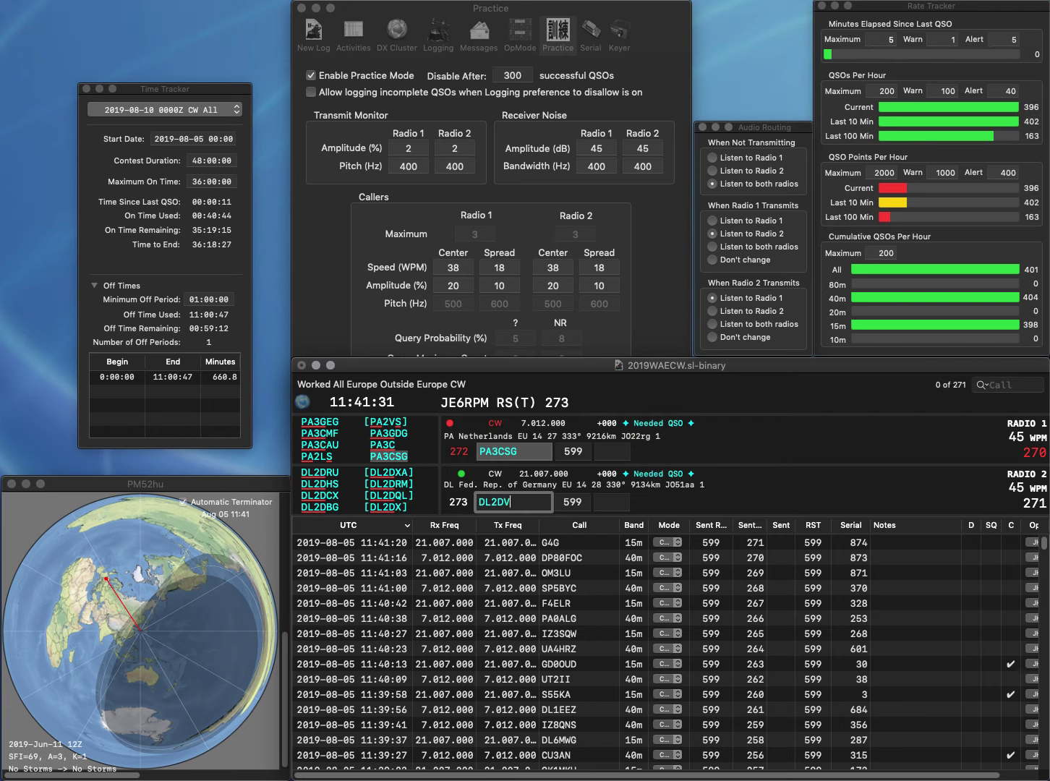
text(E)
key(Return)
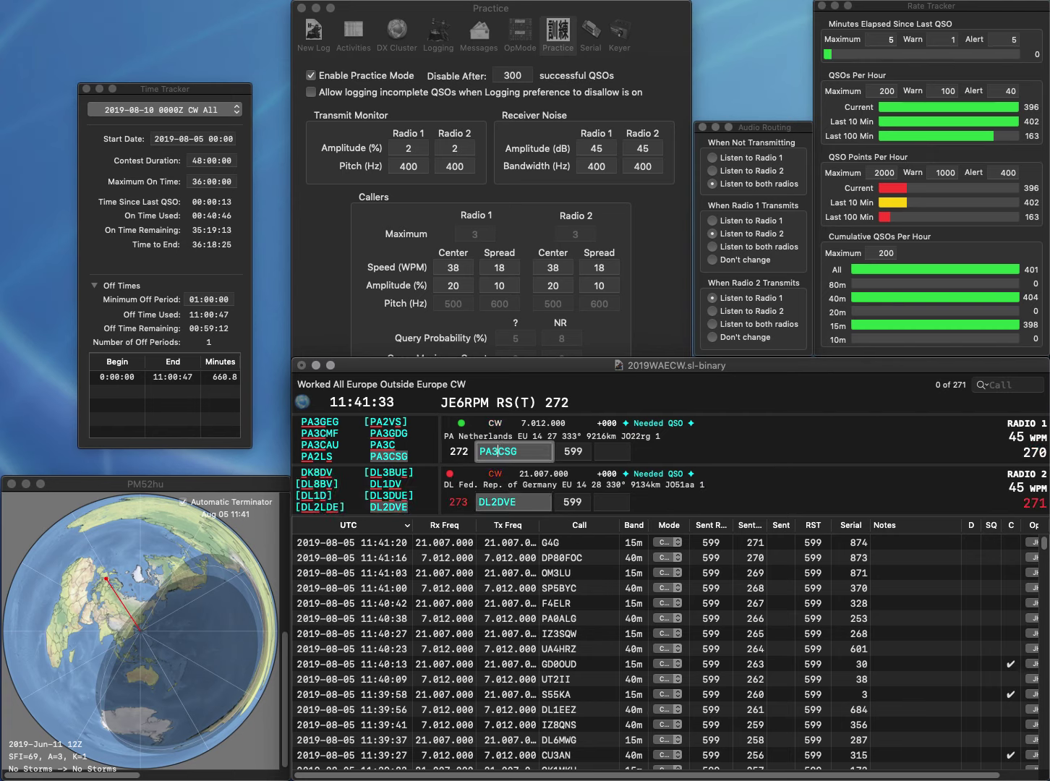
key(space)
text(71)
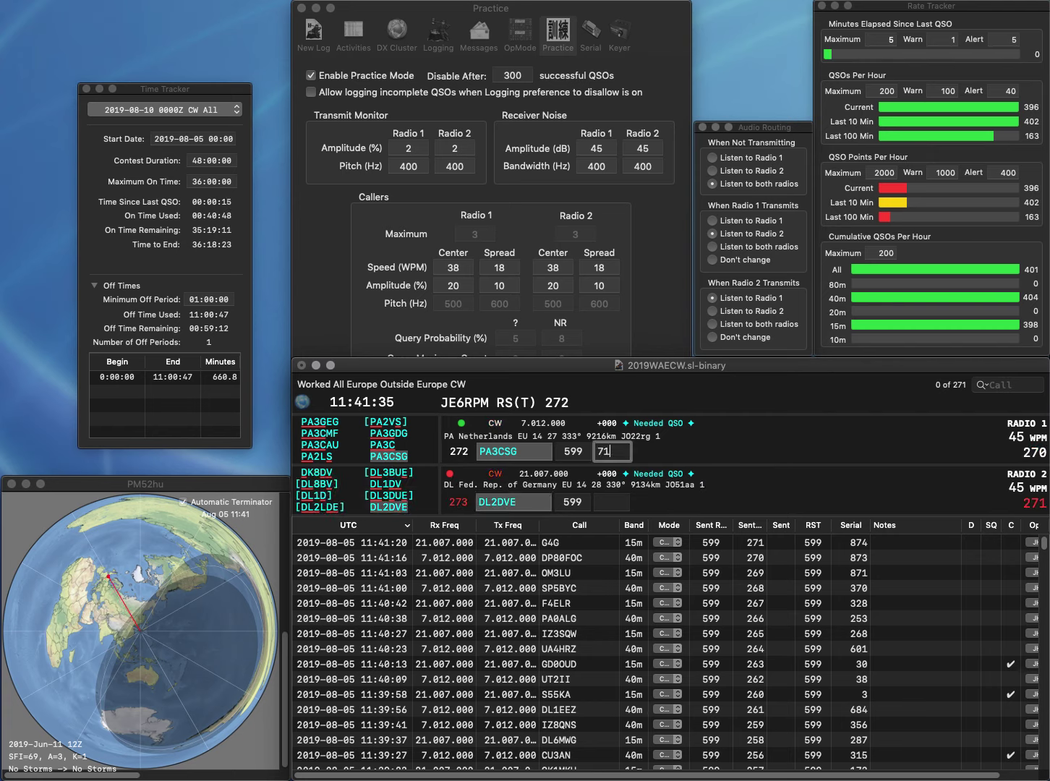
text(1)
key(Return)
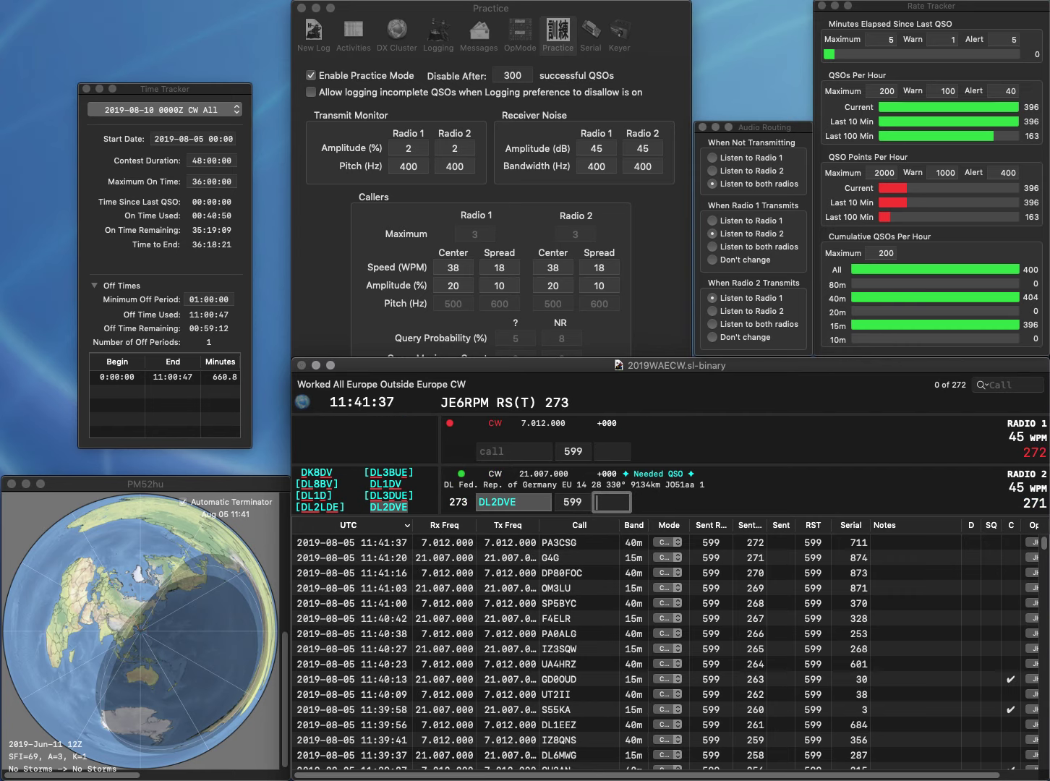
text(648)
key(Return)
Enter and send the partial calls 8GIL on Radio 1 and I4 on Radio 2
text(8GIL)
key(Return)
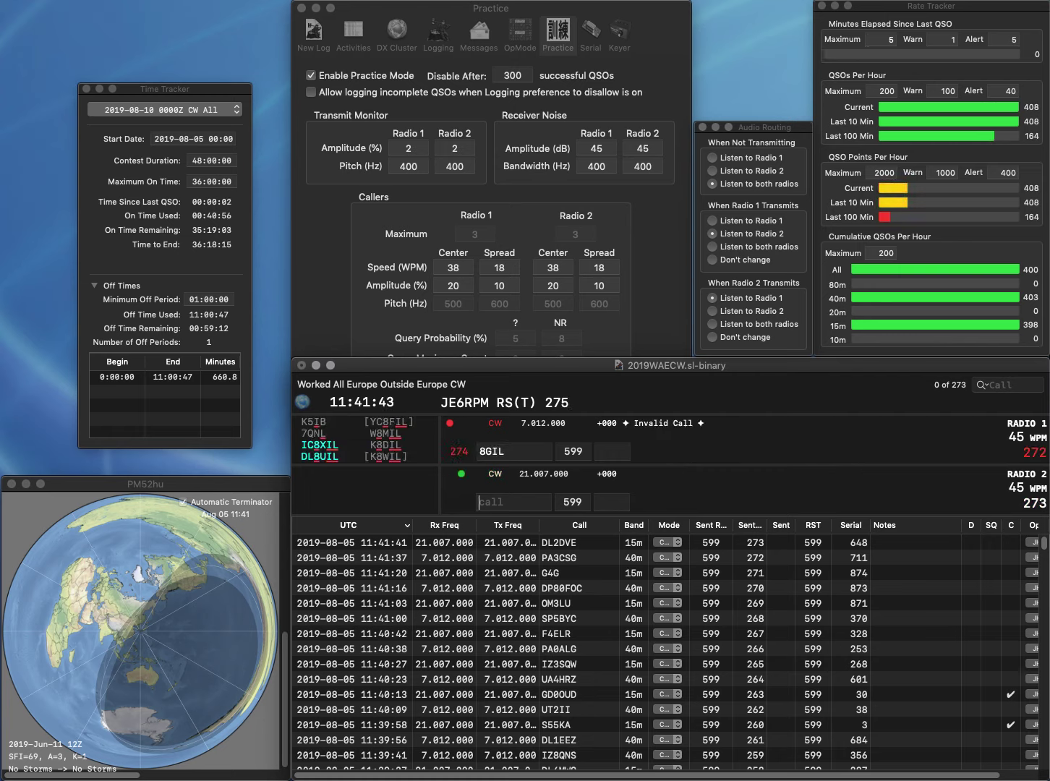
text(IV5)
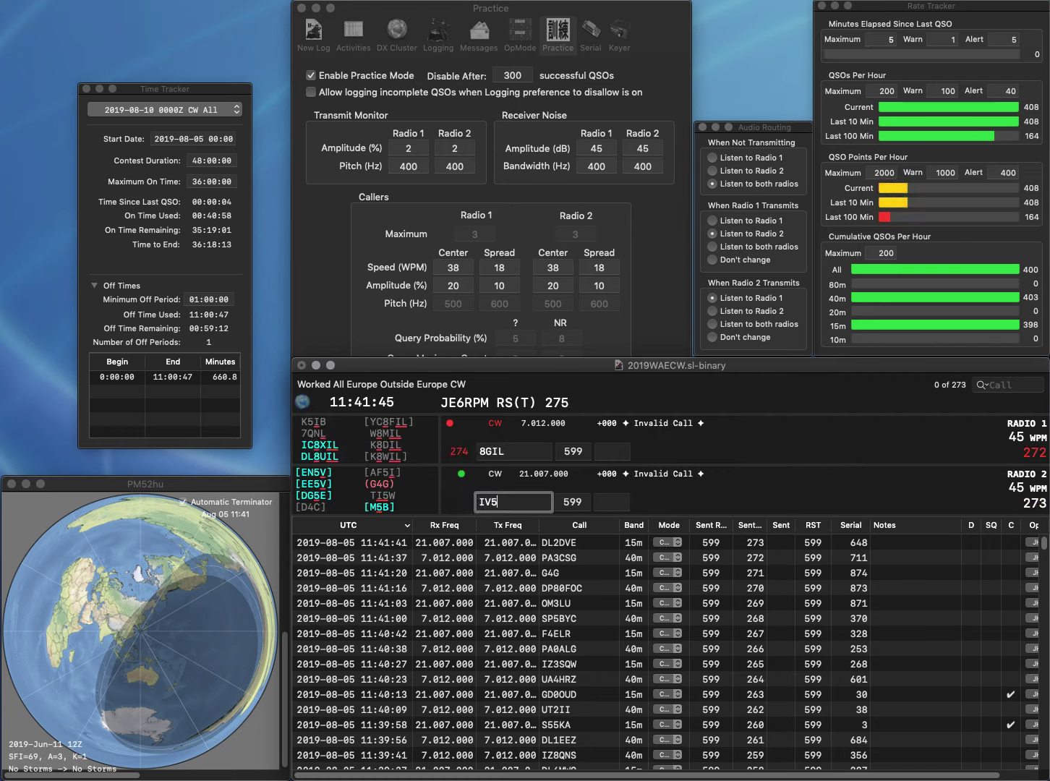
key(BackSpace)
key(BackSpace)
text(4)
key(Return)
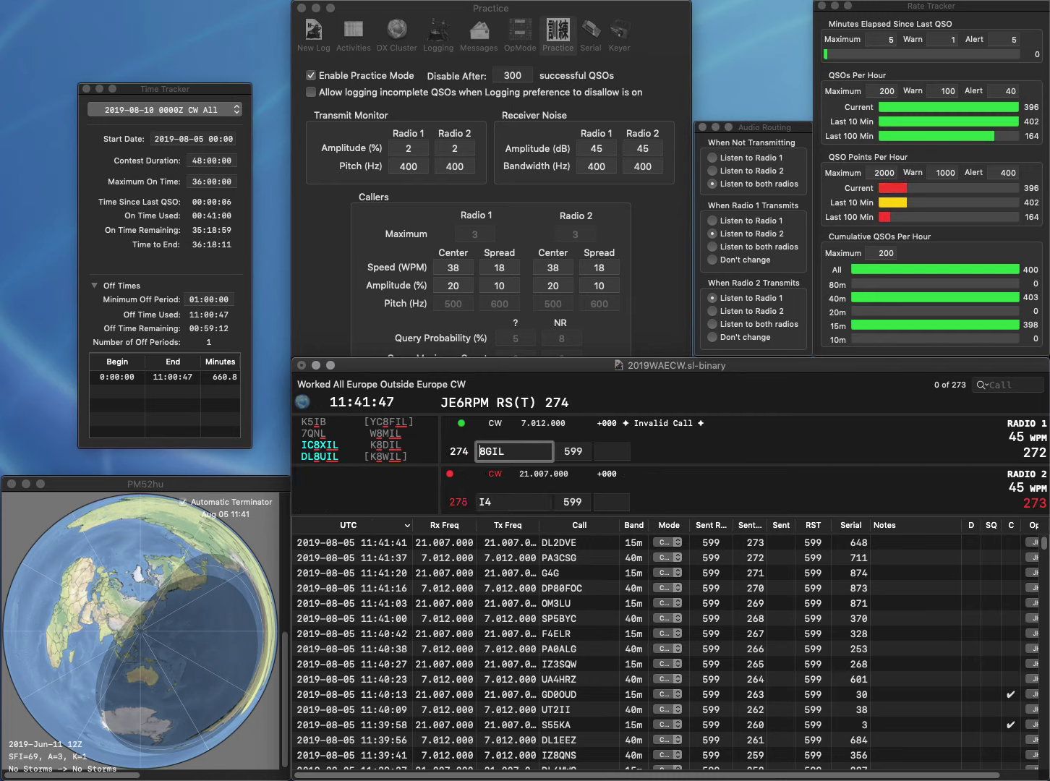
key(Delete)
text(HB9)
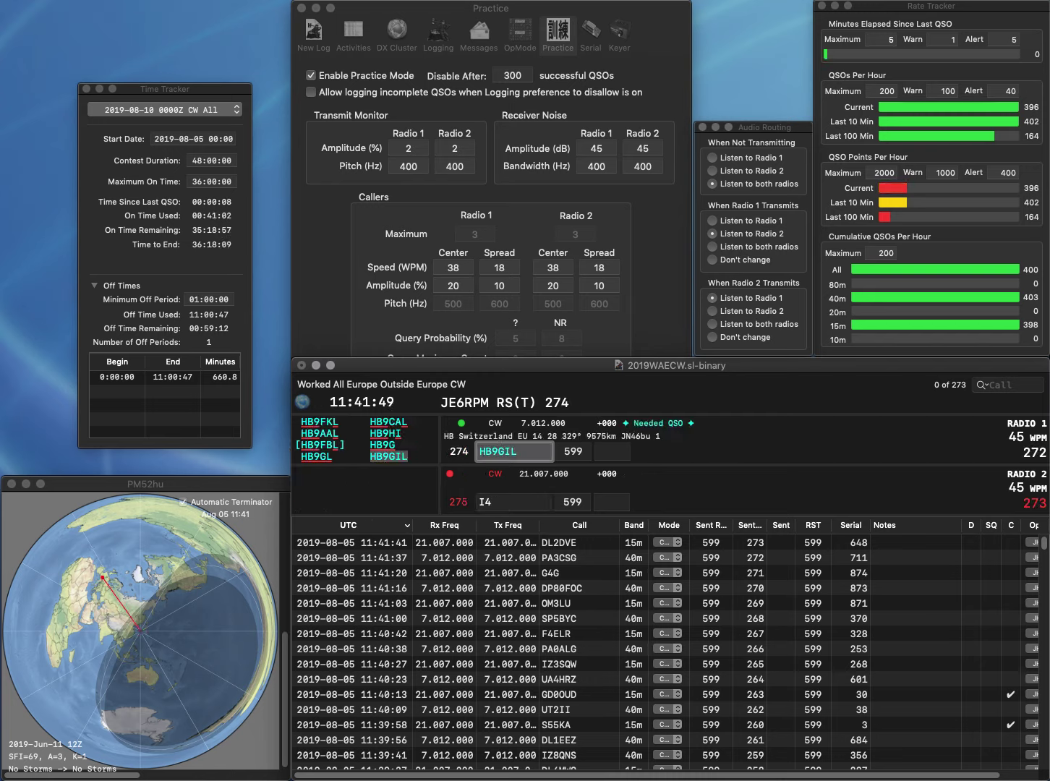
key(Return)
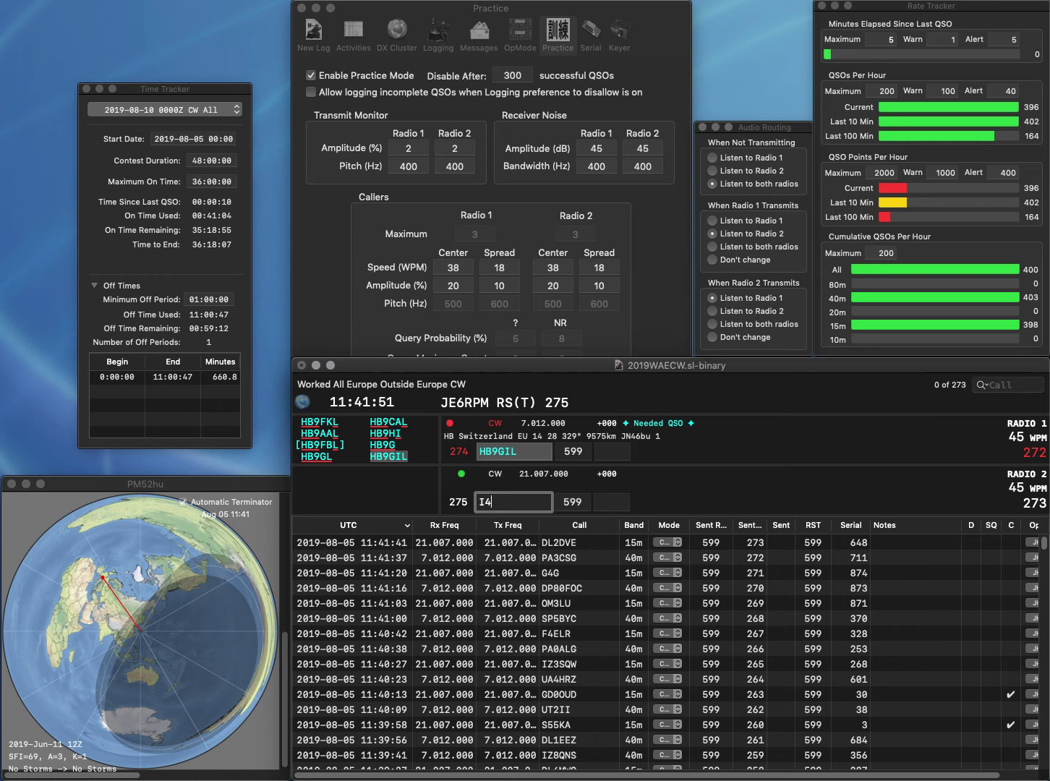
text(5)
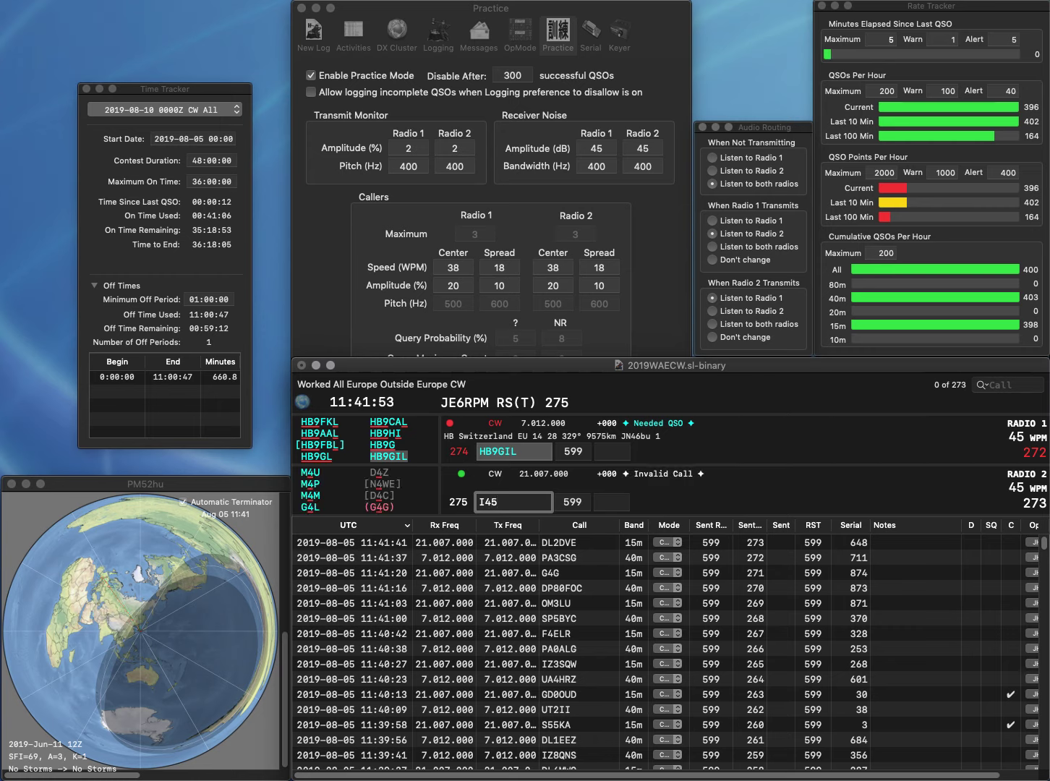
text(H)
key(Return)
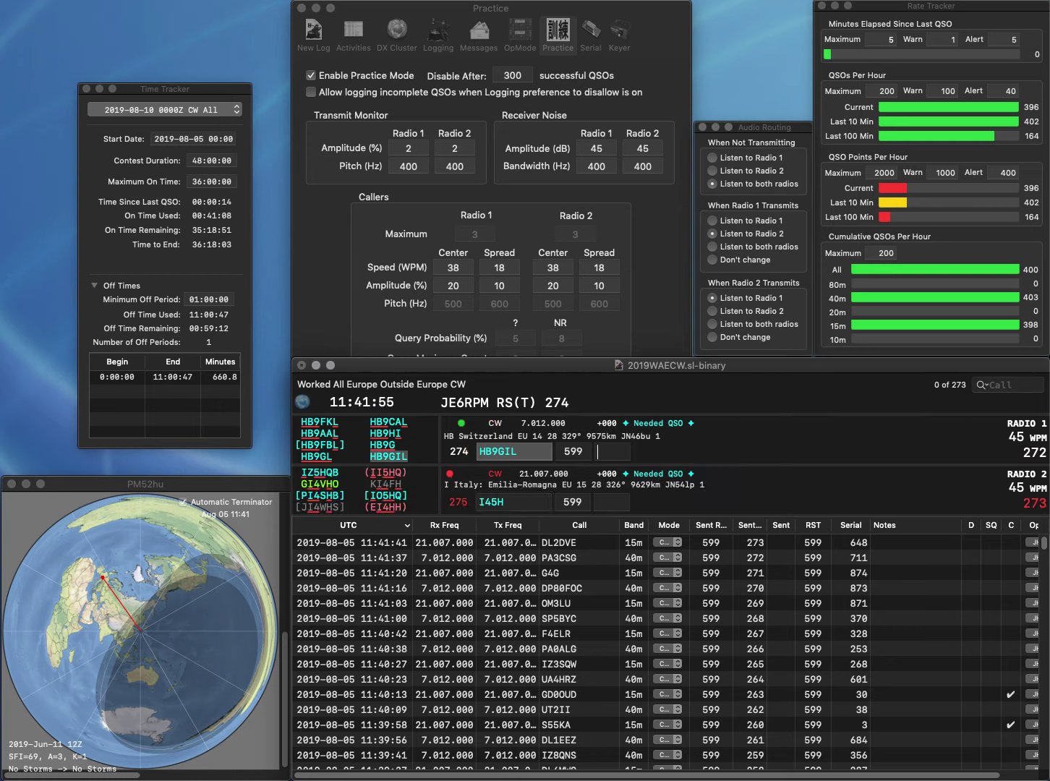
text(71)
key(Tab)
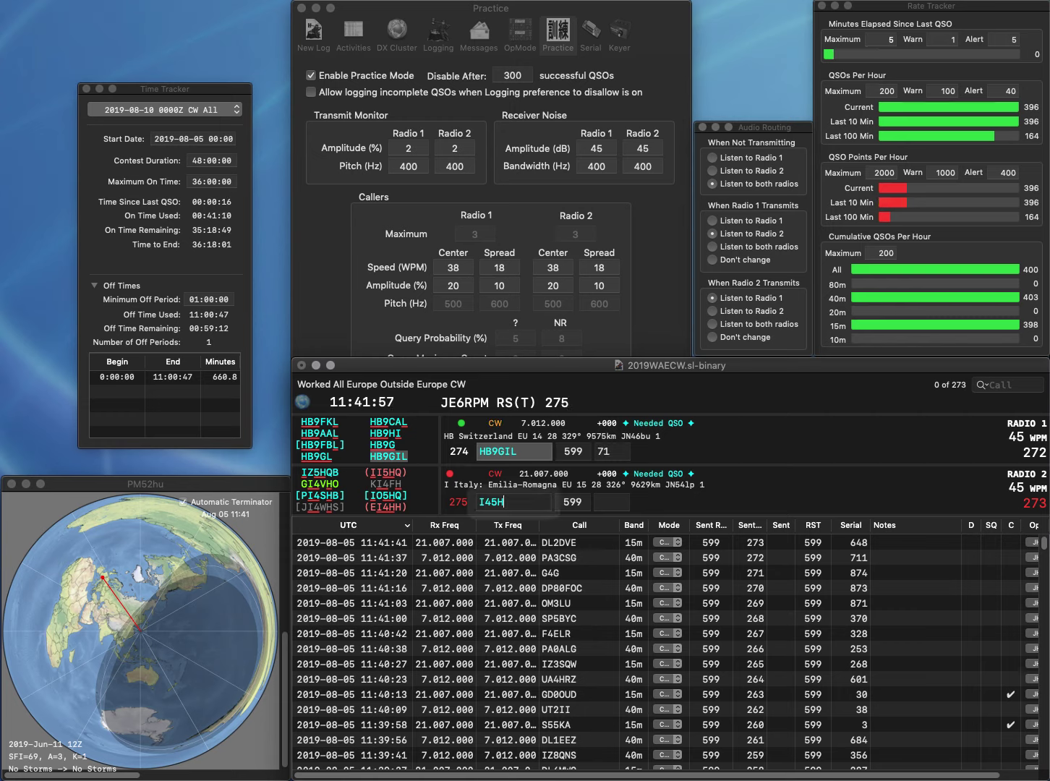
key(BackSpace)
key(BackSpace)
key(BackSpace)
text(4HRH)
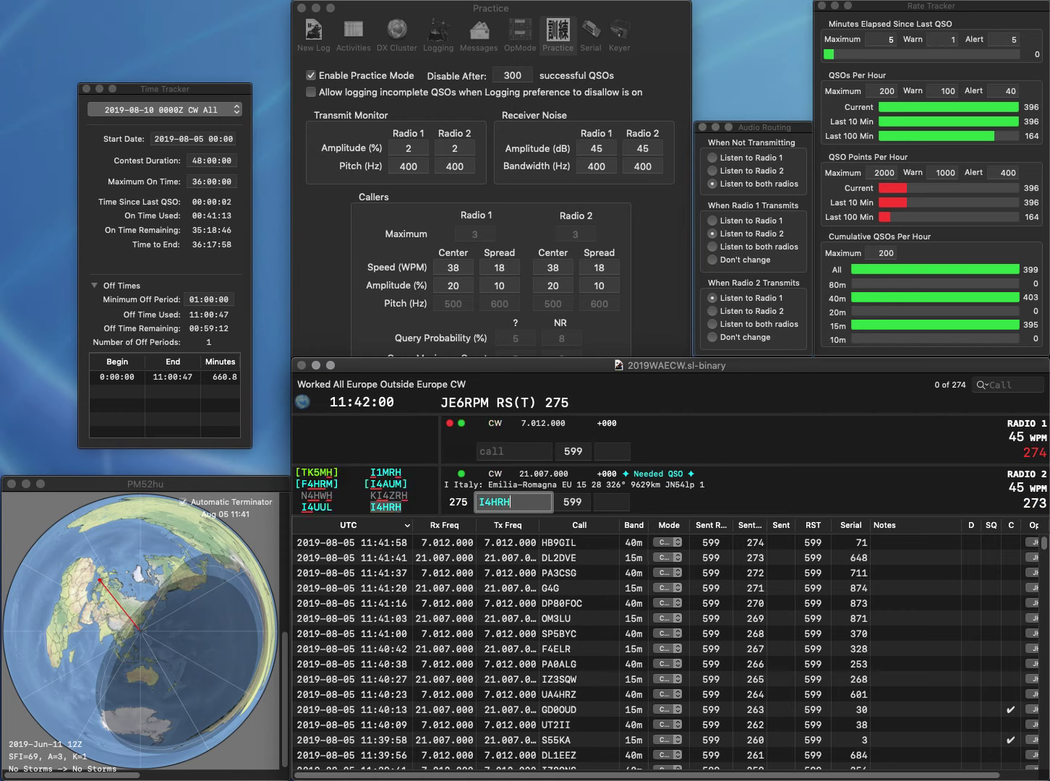
key(Return)
text(I)
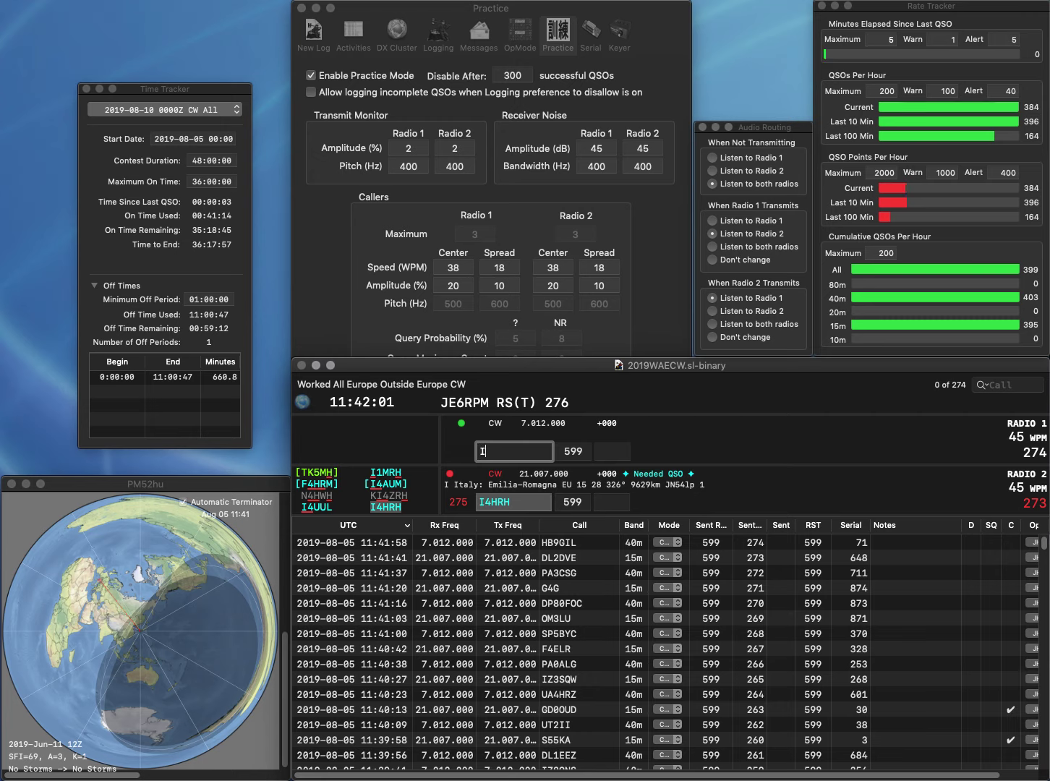
text(B9RDD)
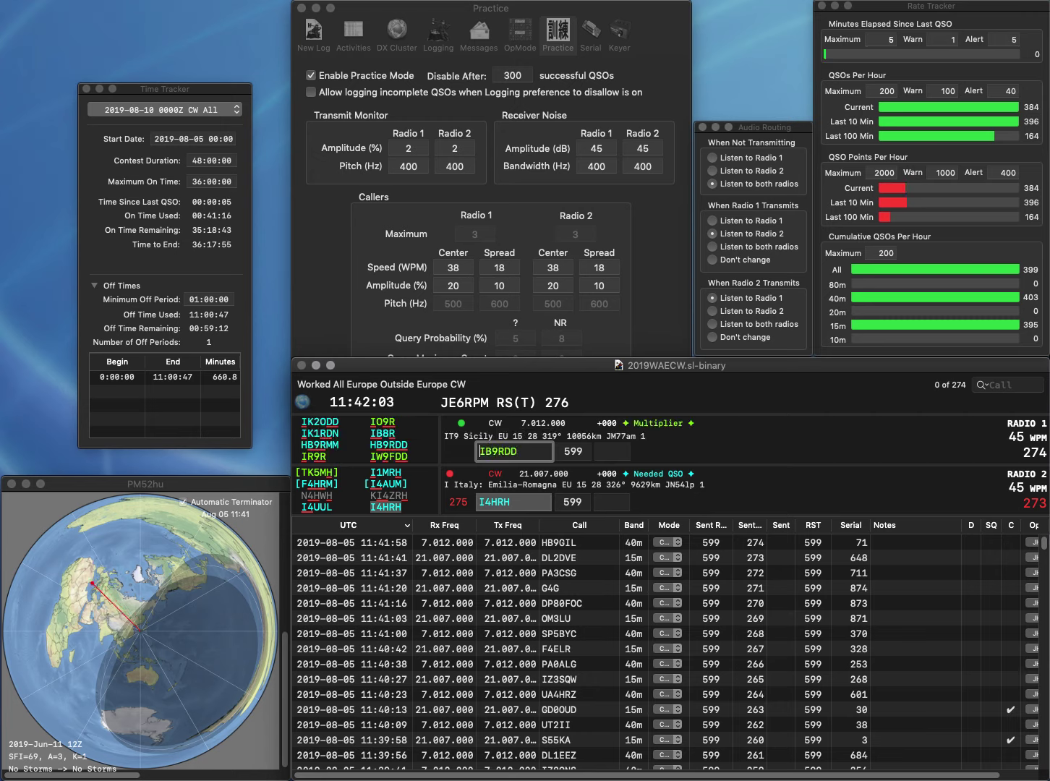
key(Home)
key(Delete)
text(H)
key(Return)
key(space)
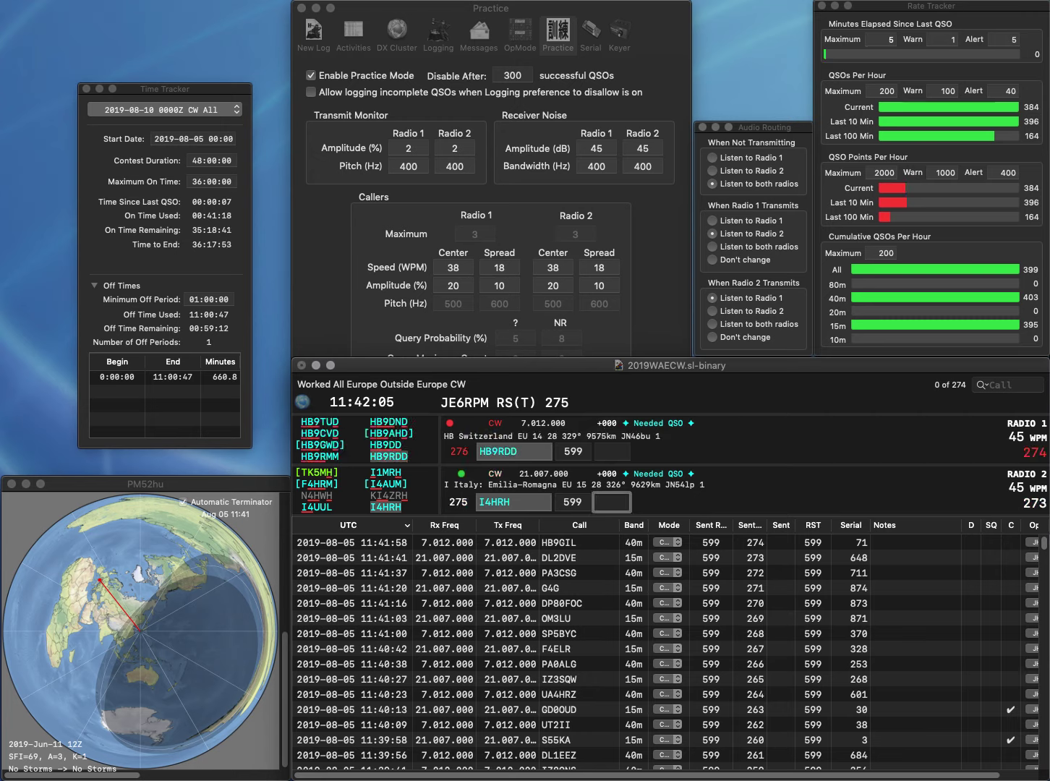
text(906)
key(Return)
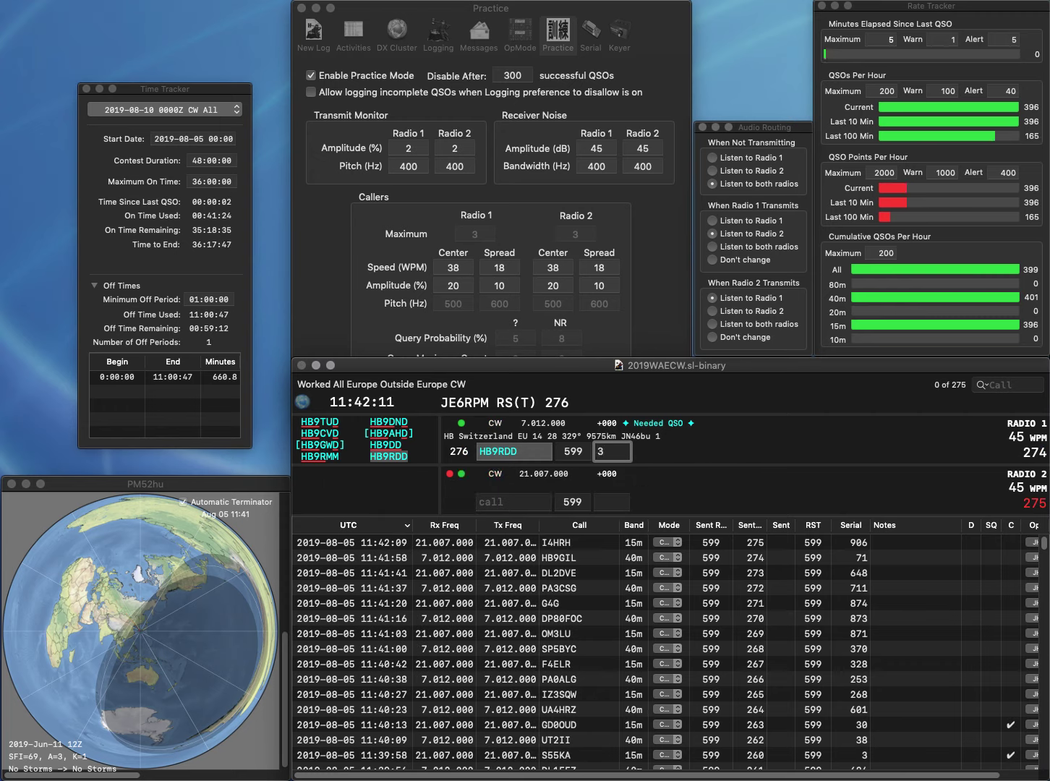
key(Return)
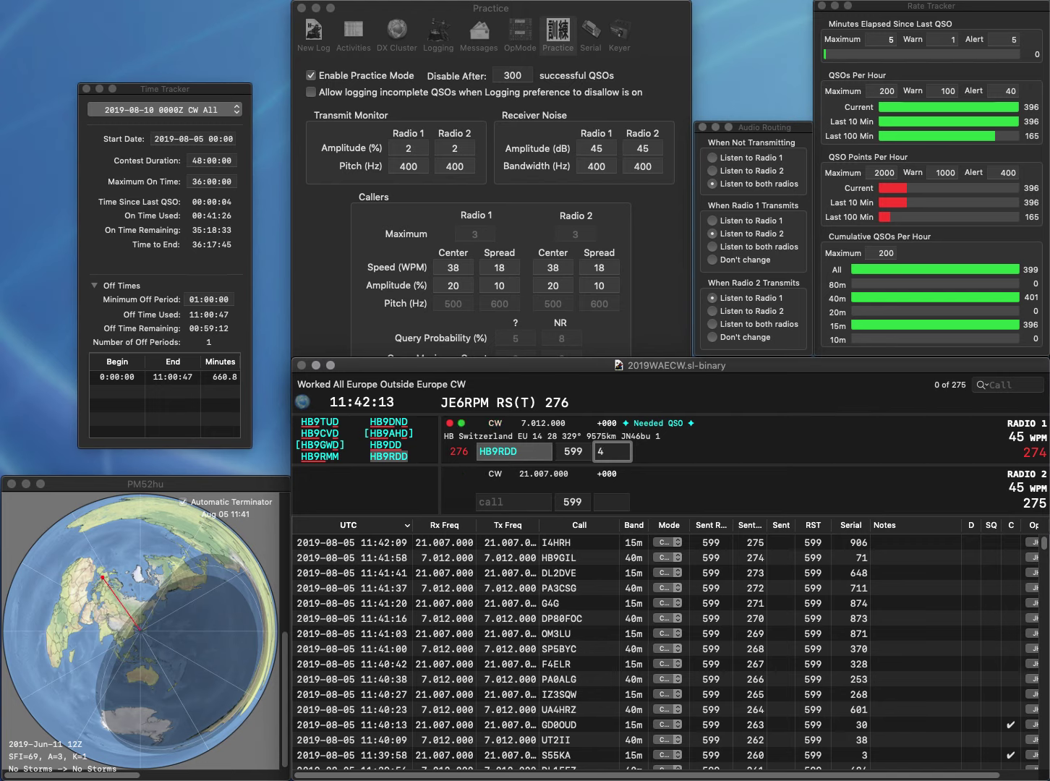
text(4)
key(Return)
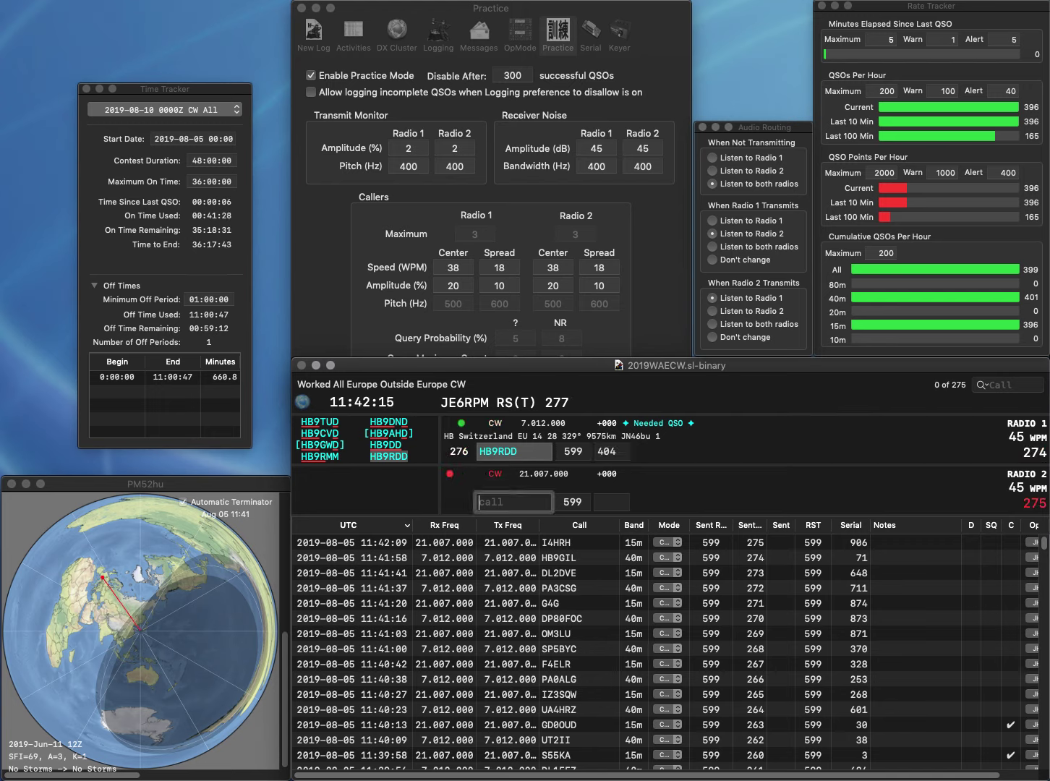
Enter and send the calls GI1GKI on Radio 2 and DF1OE on Radio 1
text(GI1GKI)
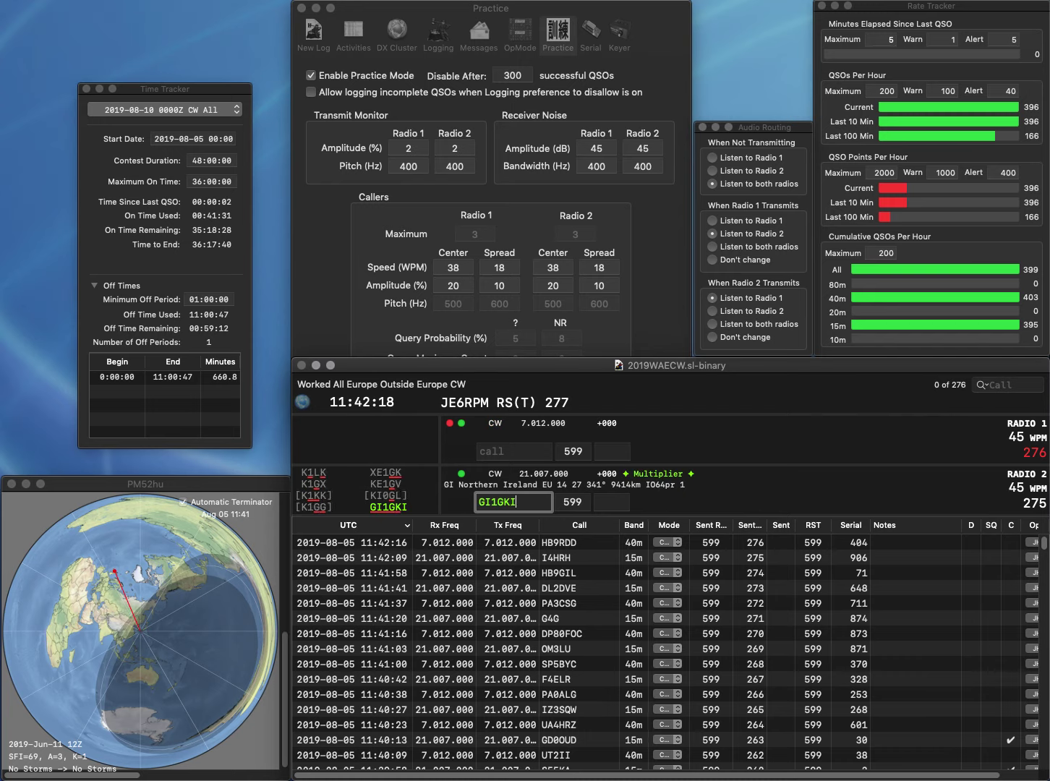
key(Return)
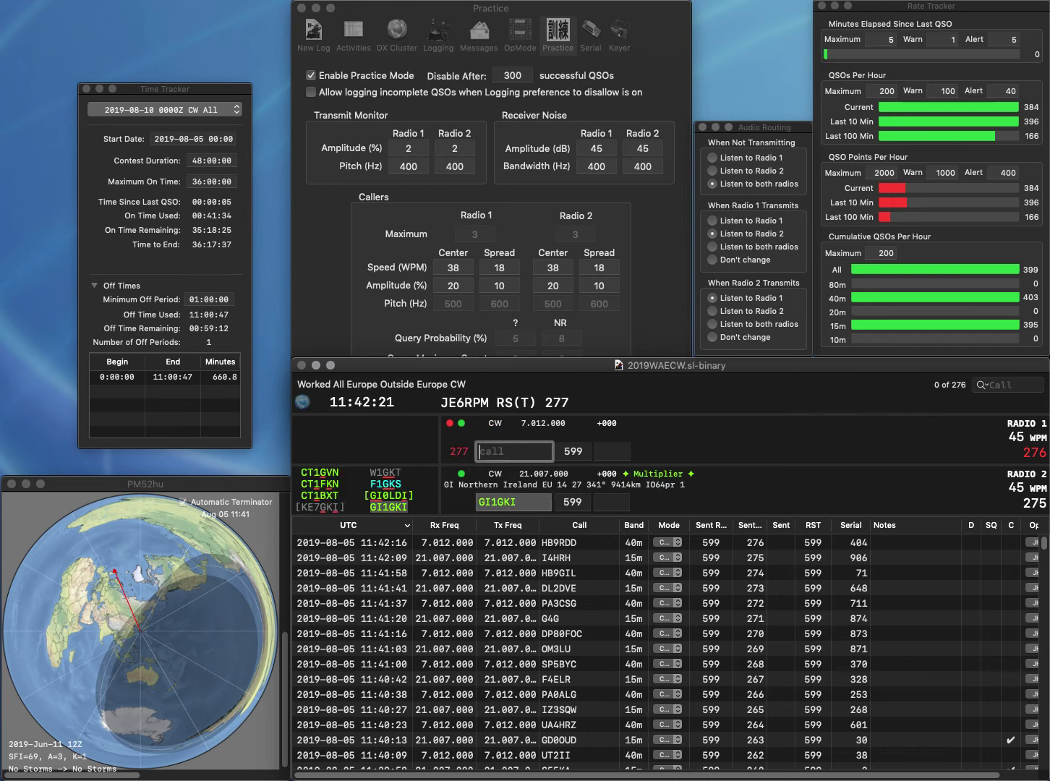
text(DF1OE)
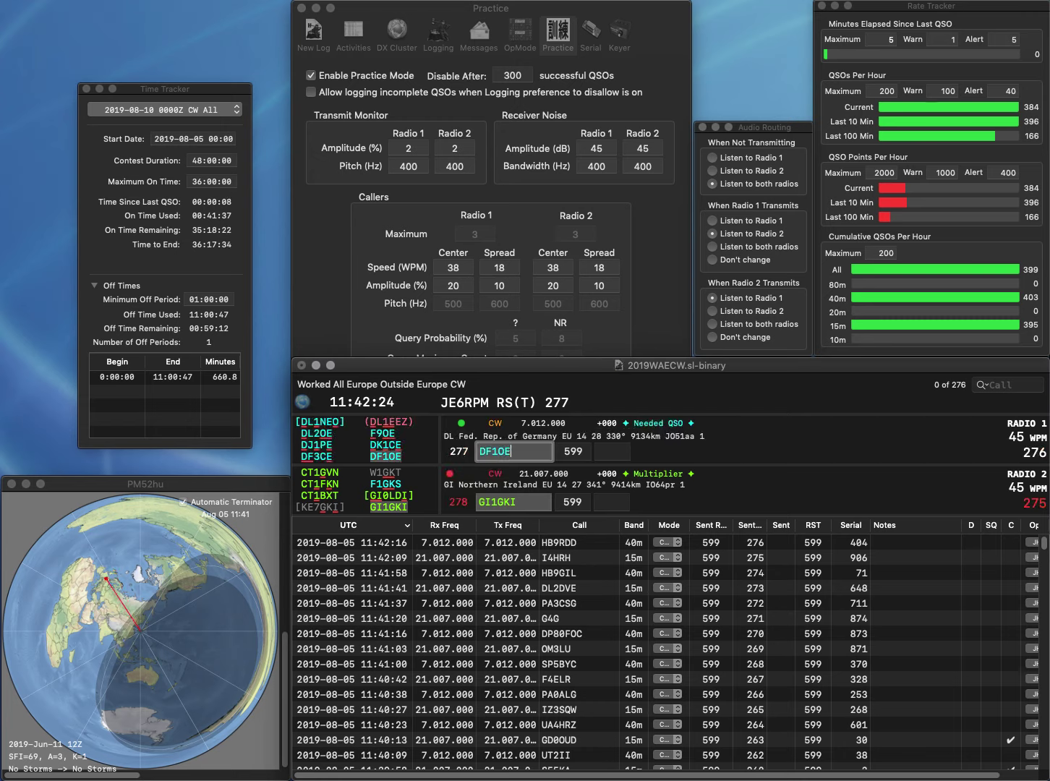
key(Return)
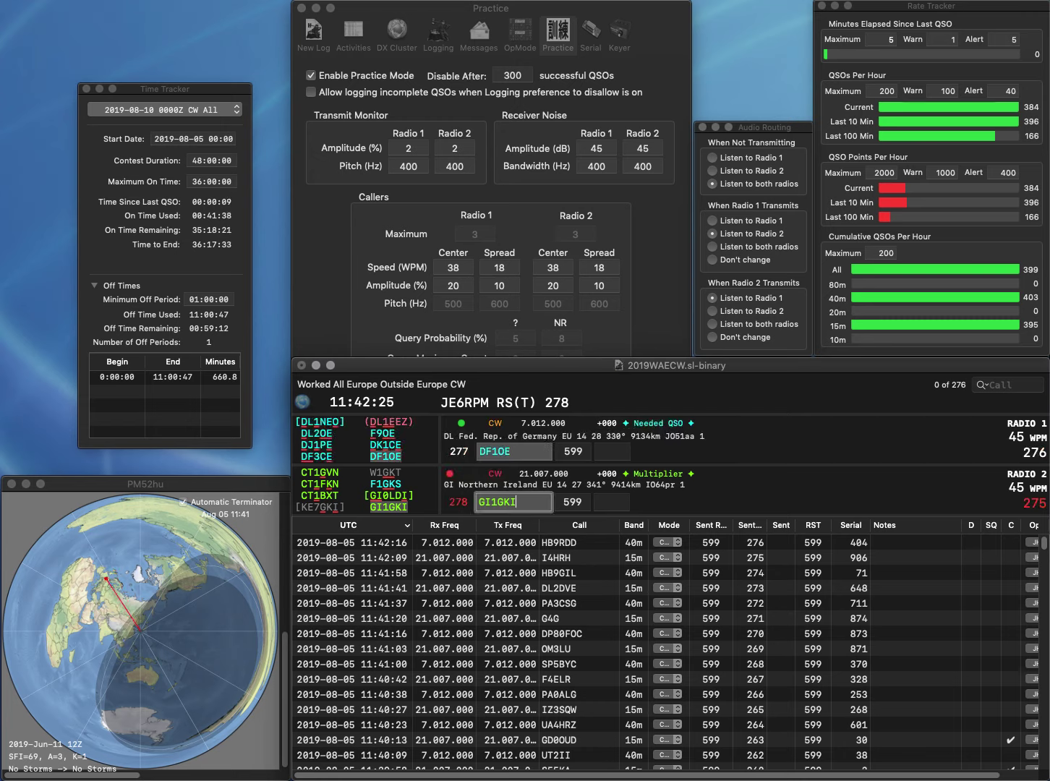
text(317)
key(Return)
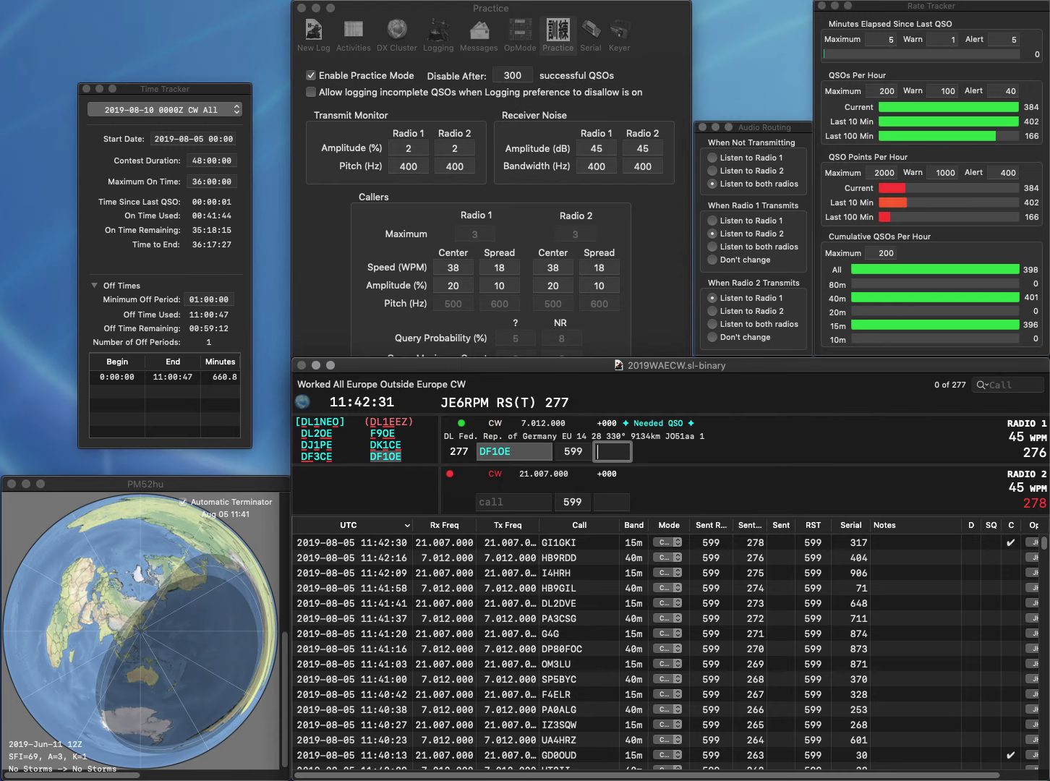
text(932)
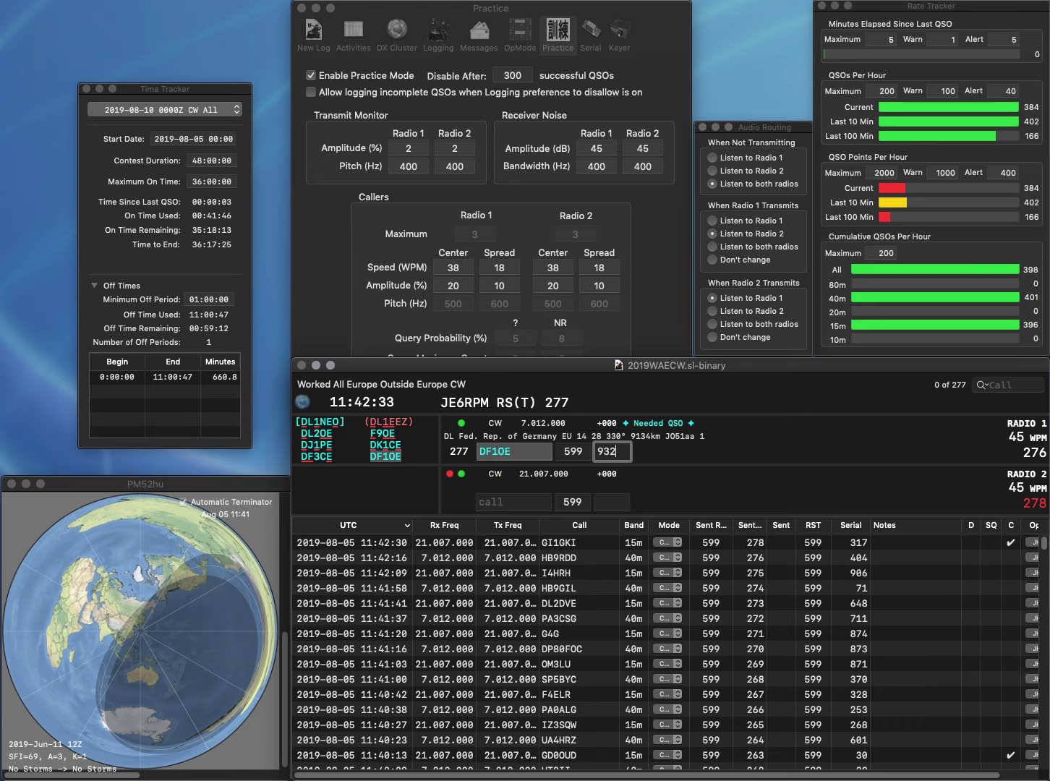
key(Return)
Enter and send the partial call 3EEK on Radio 2 and the call OG4O on Radio 1
text(E)
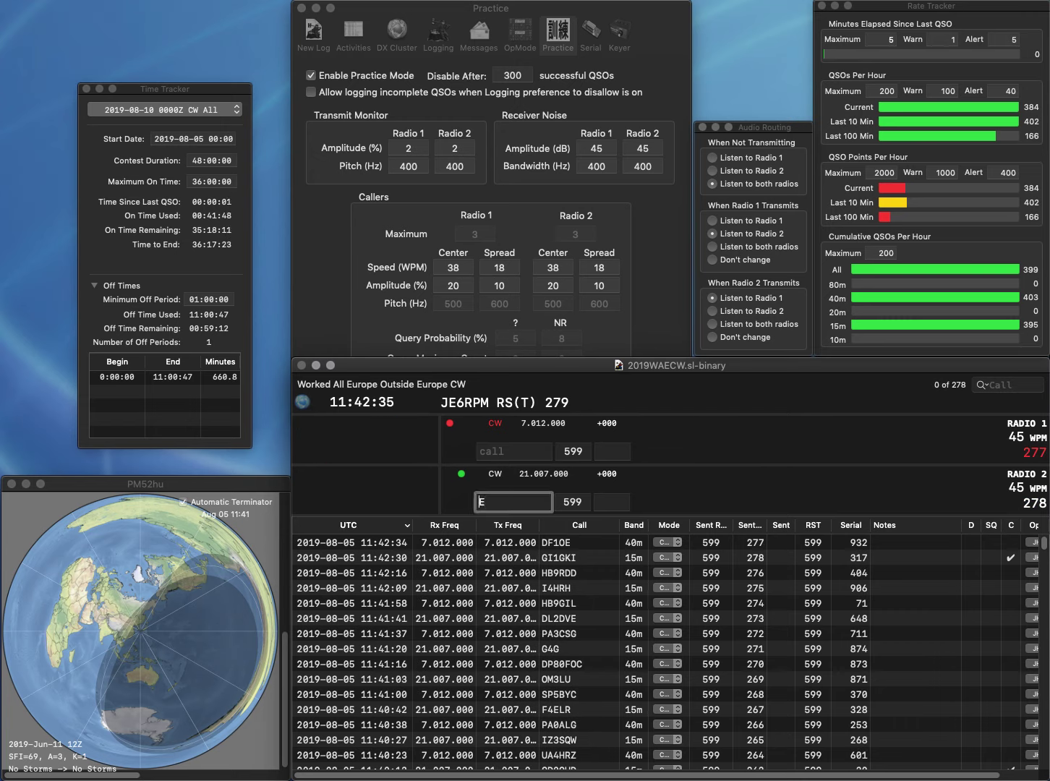
text(3)
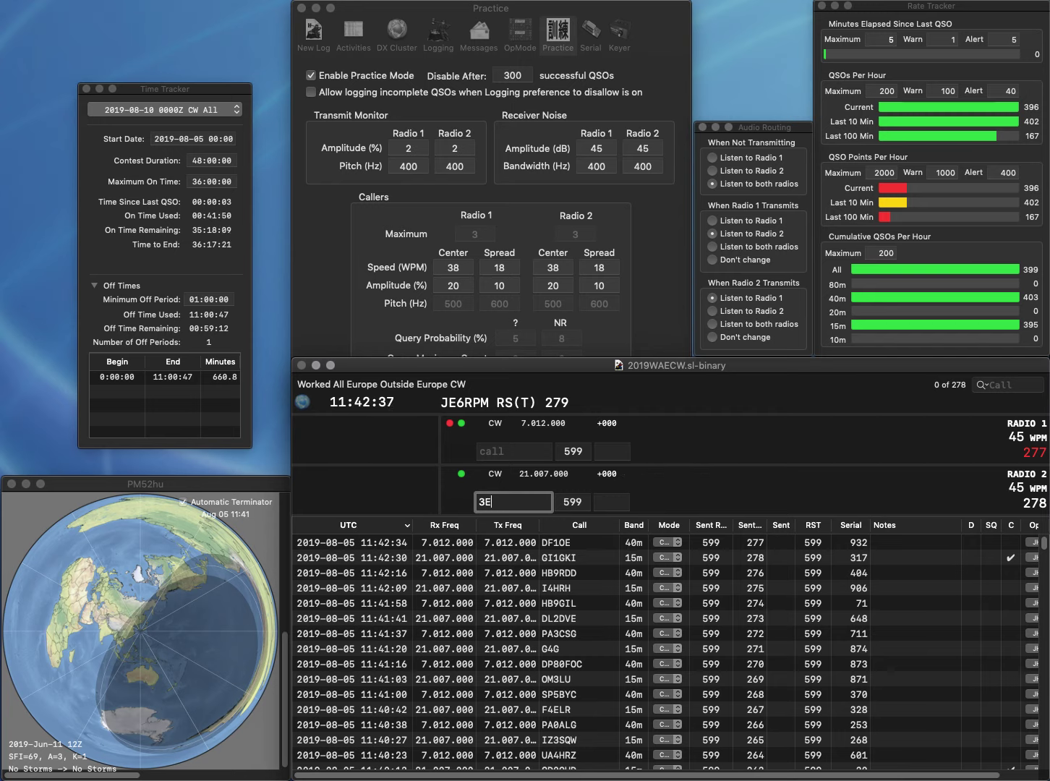
text(EK)
key(backslash)
key(F1)
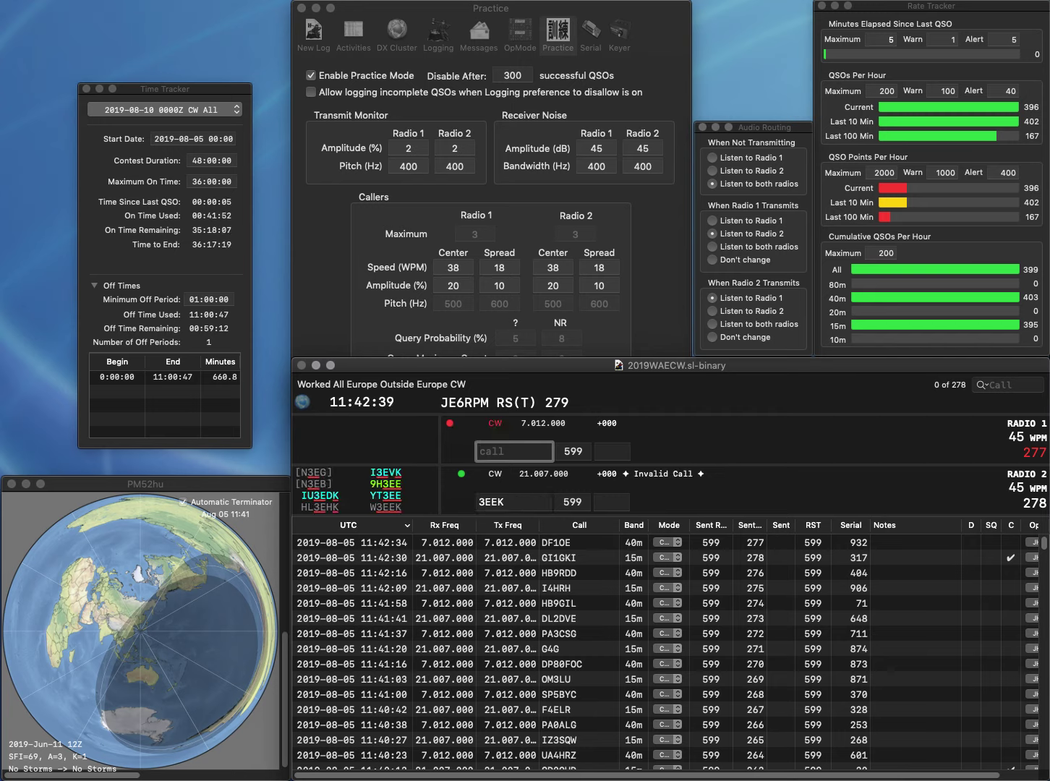
text(O)
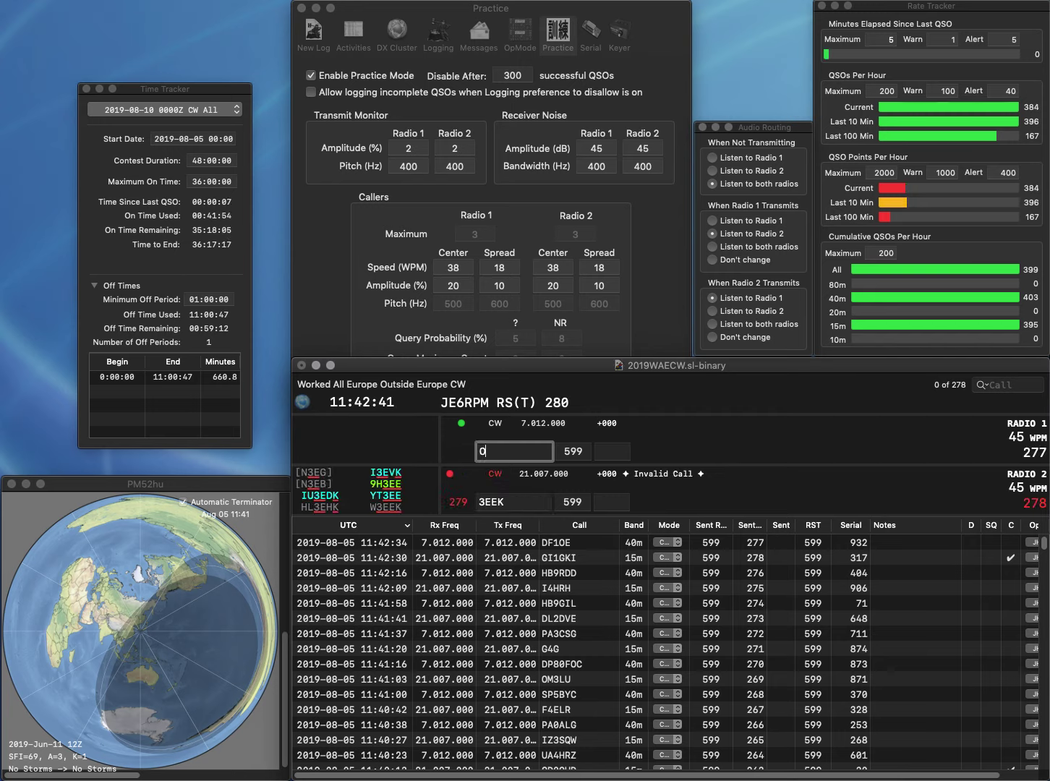
text(G4O)
key(Return)
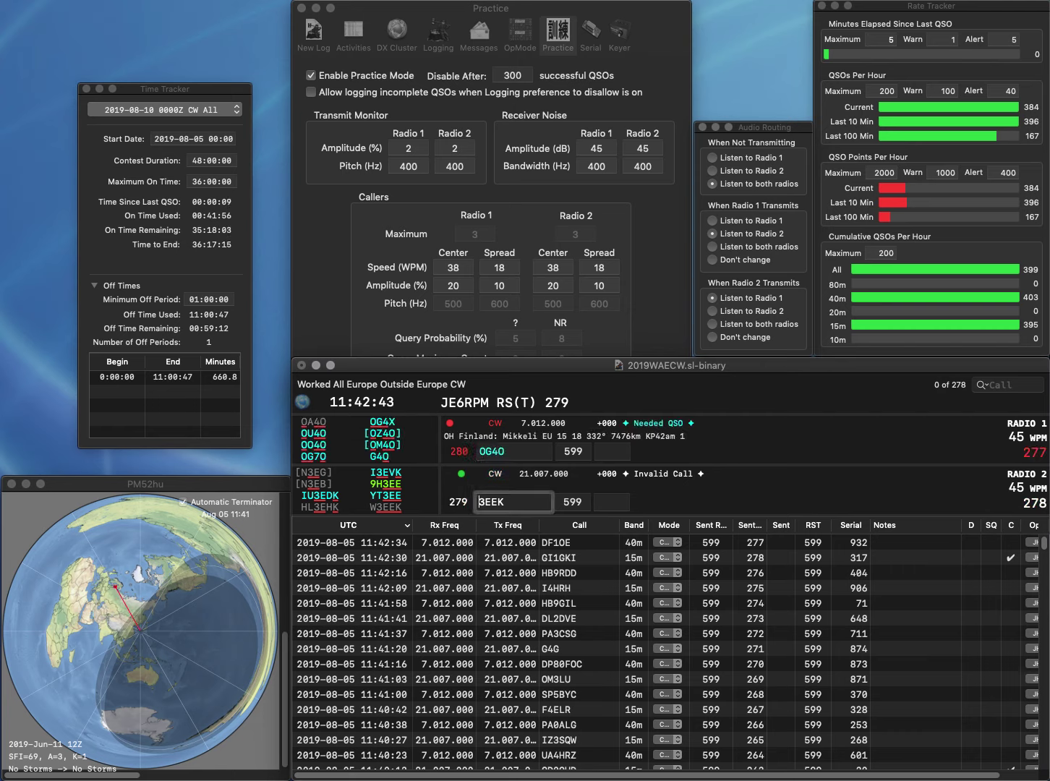
Correct the calls to US5EEK on Radio 2 and OO4O on Radio 1, and send each
text(US)
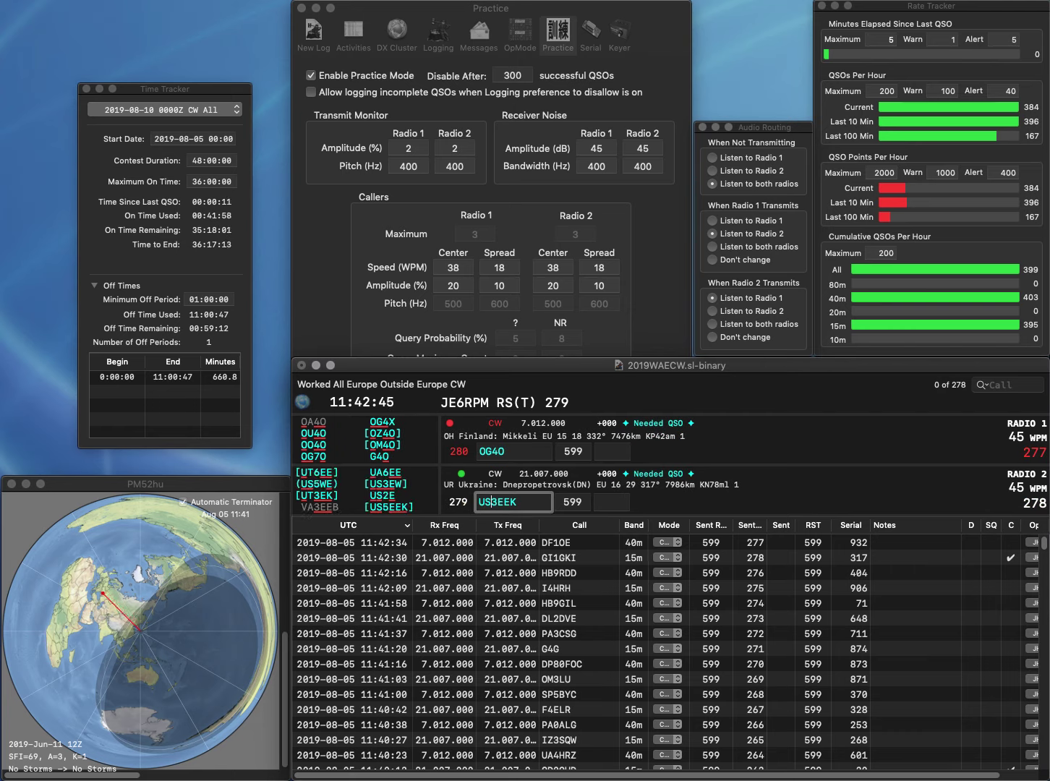
key(Delete)
text(5)
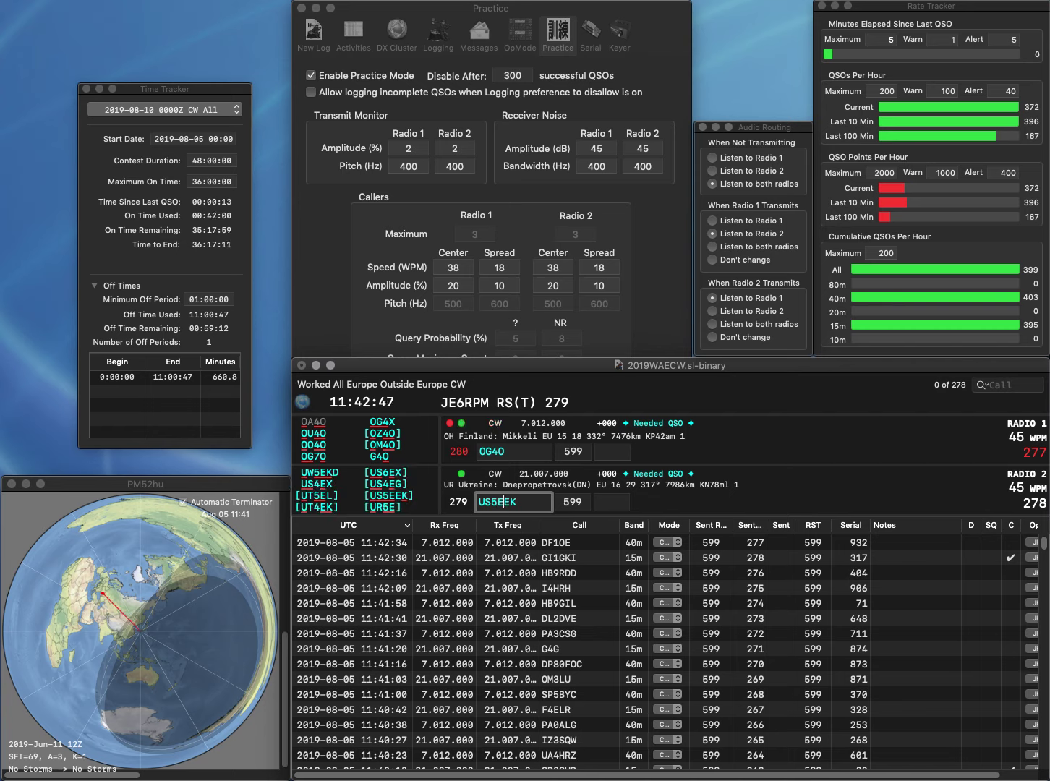
key(Return)
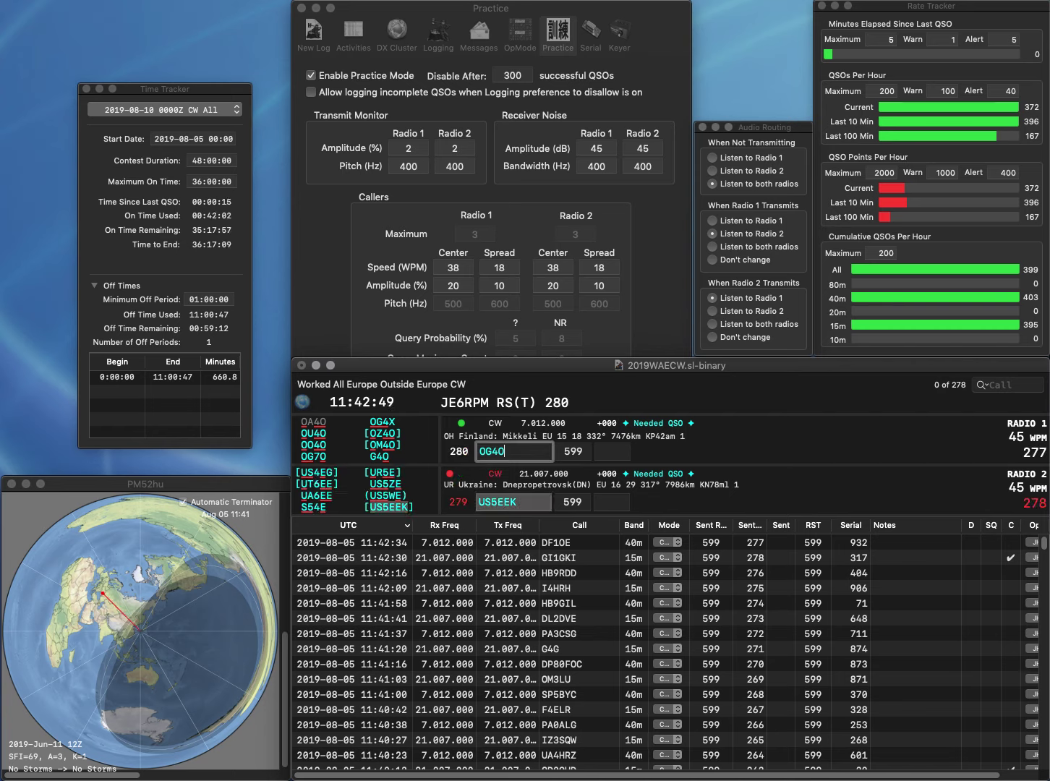
key(Left)
key(BackSpace)
text(O)
key(Return)
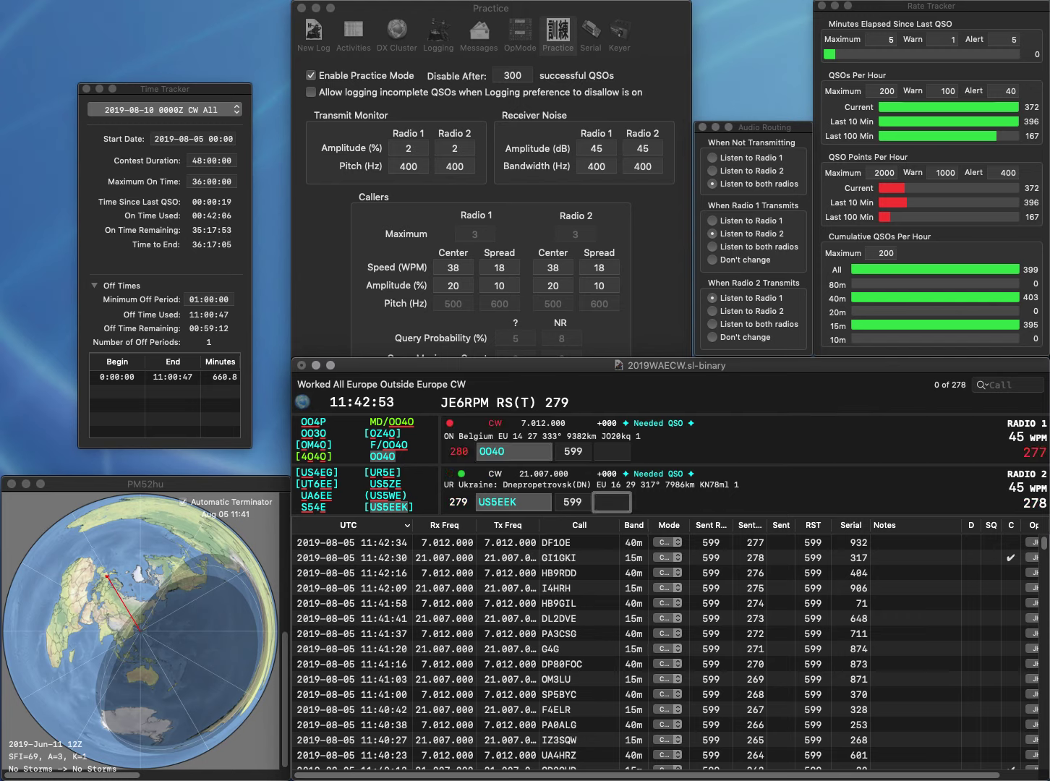
text(282)
key(Return)
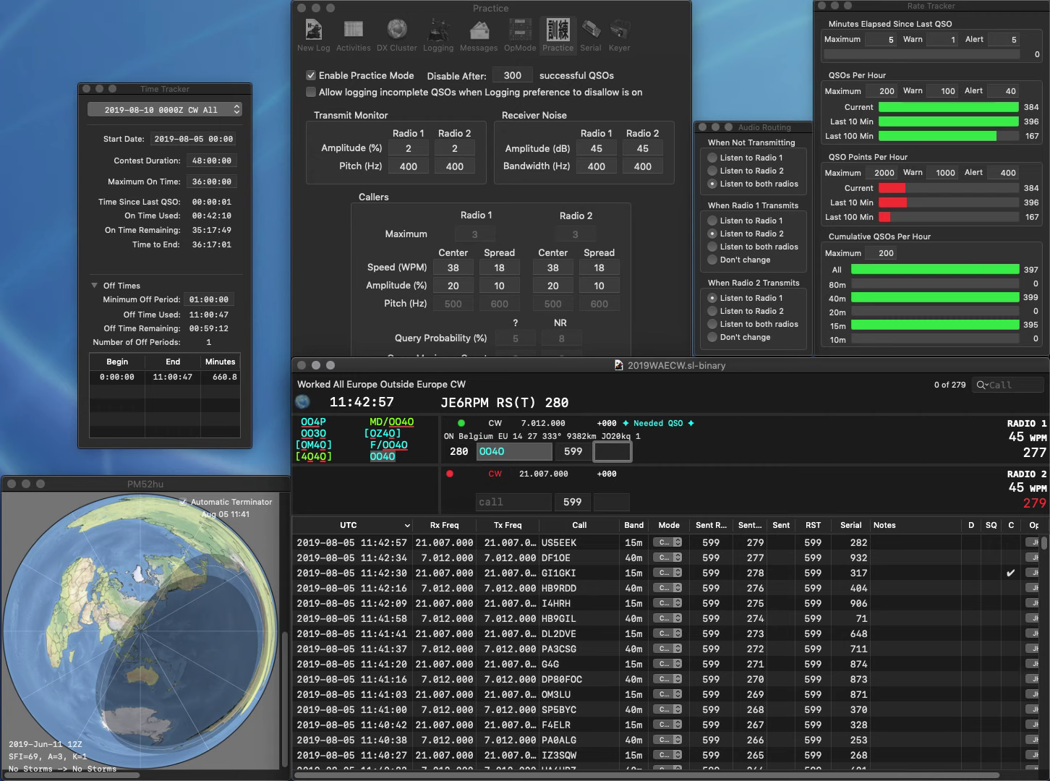
text(549)
key(Return)
text(SP1NQN)
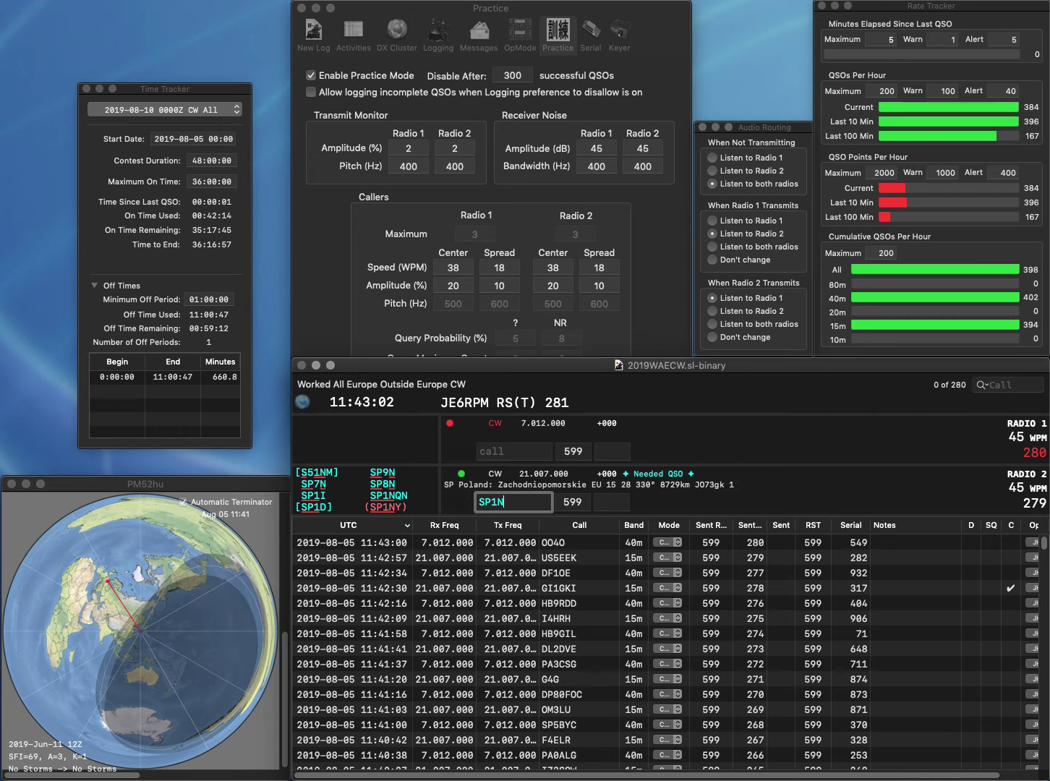
key(Return)
text(IT9)
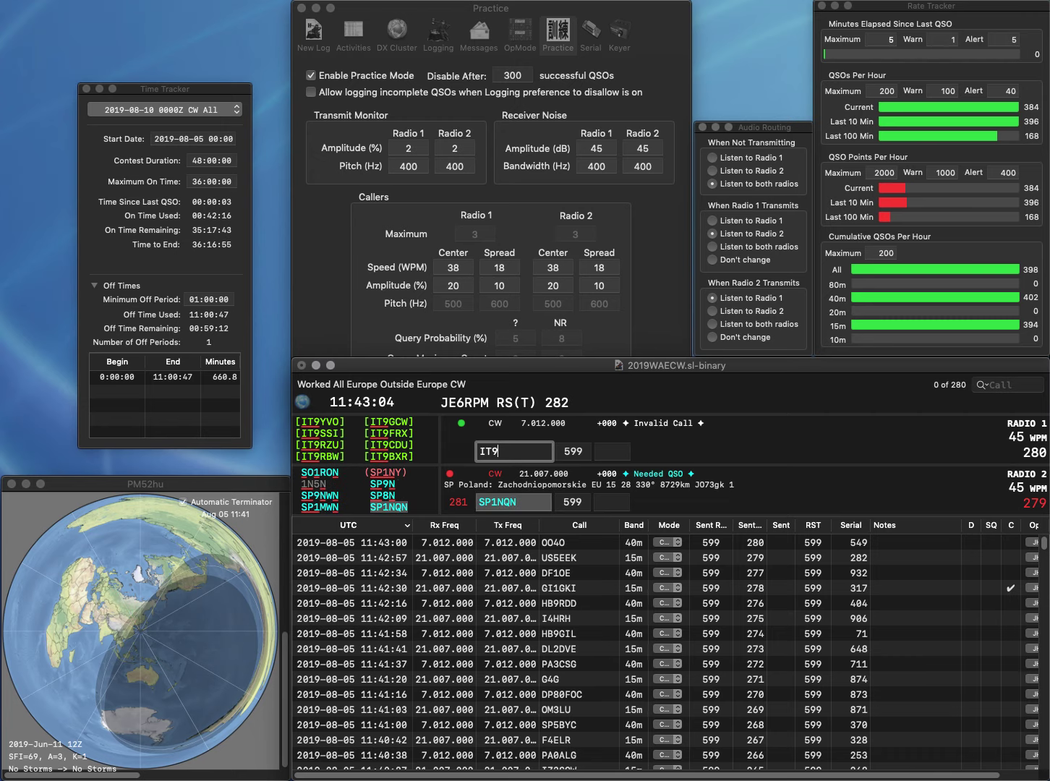
text(STX)
key(Return)
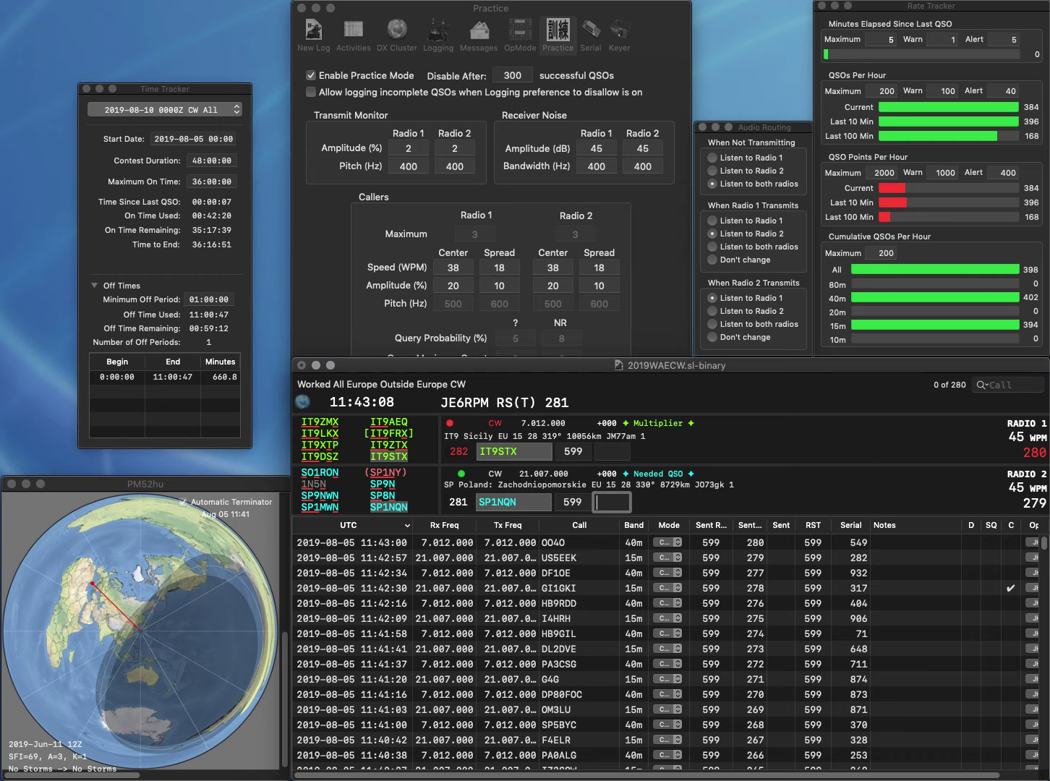
text(16)
key(Return)
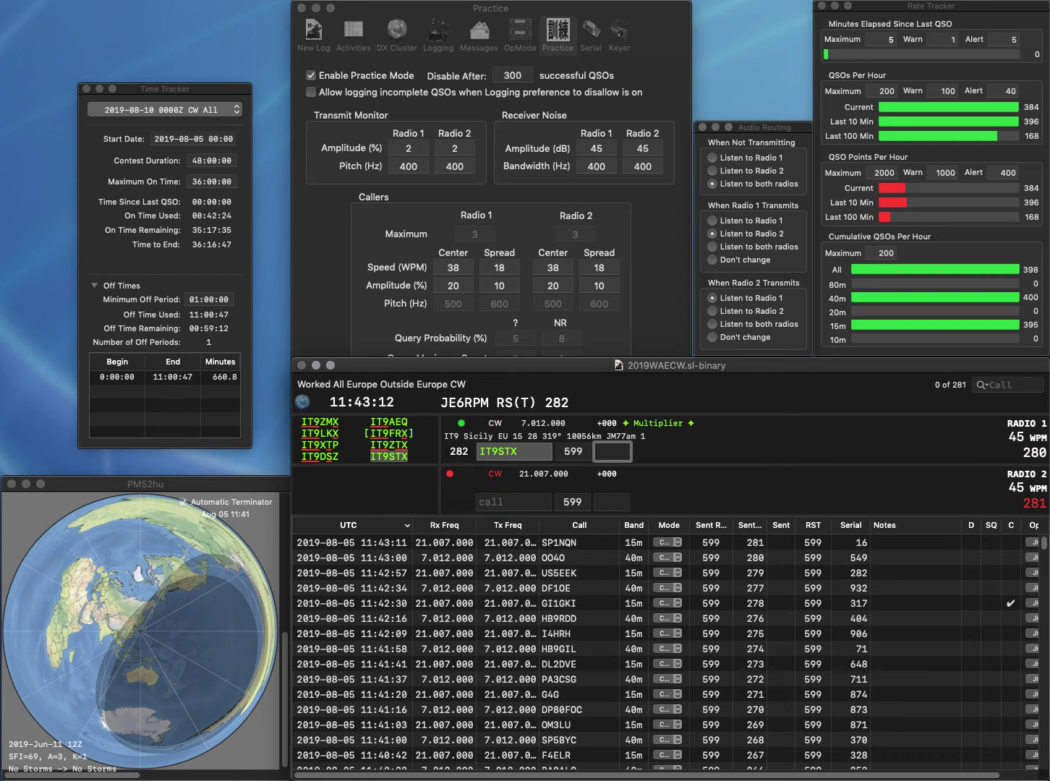
text(10)
key(Return)
Enter and send the partial call 7VA on Radio 2 and the call EA5GUL on Radio 1
text(7V)
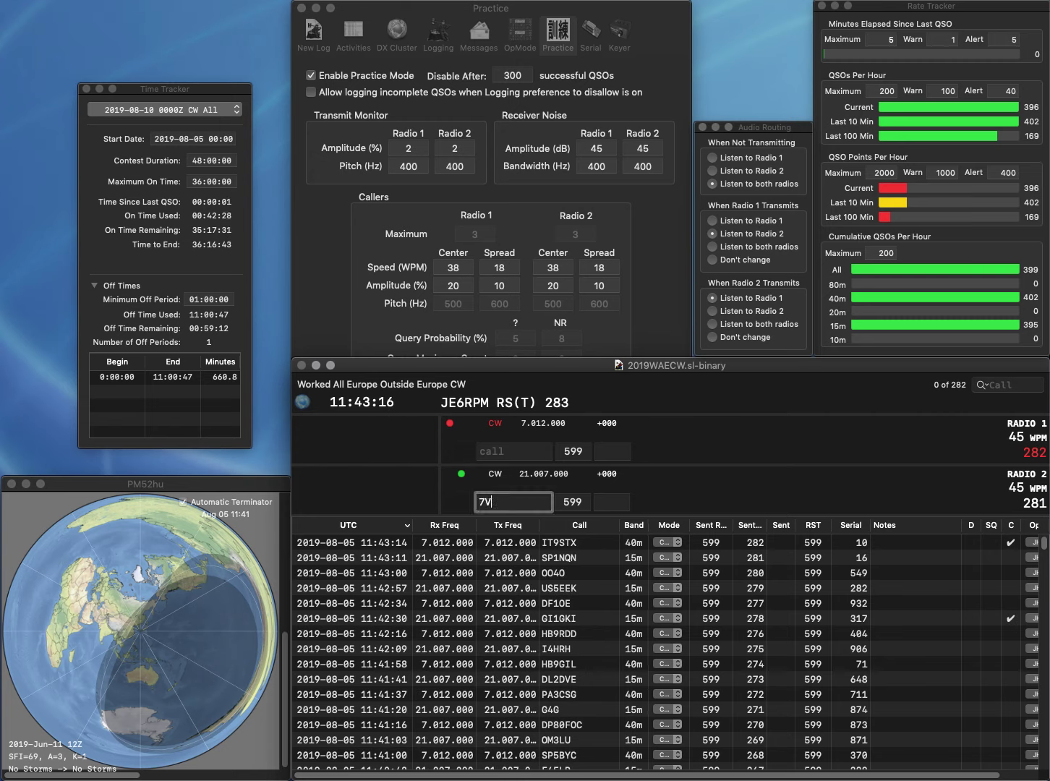
text(A)
key(Return)
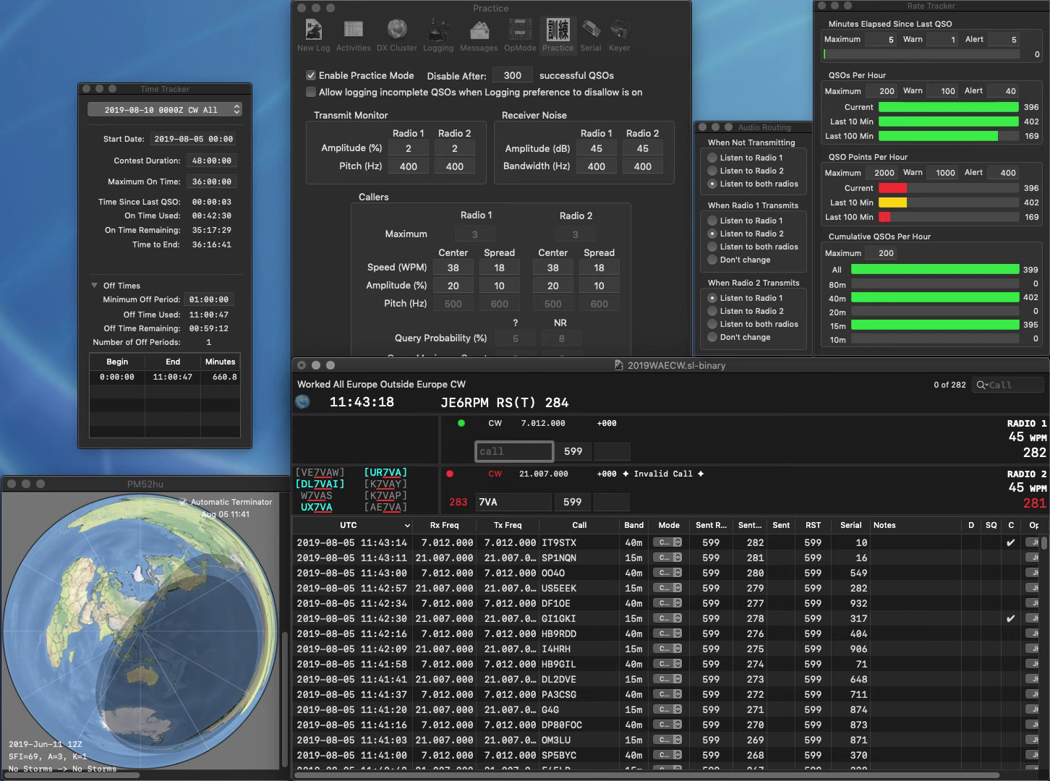
text(EA5GUL)
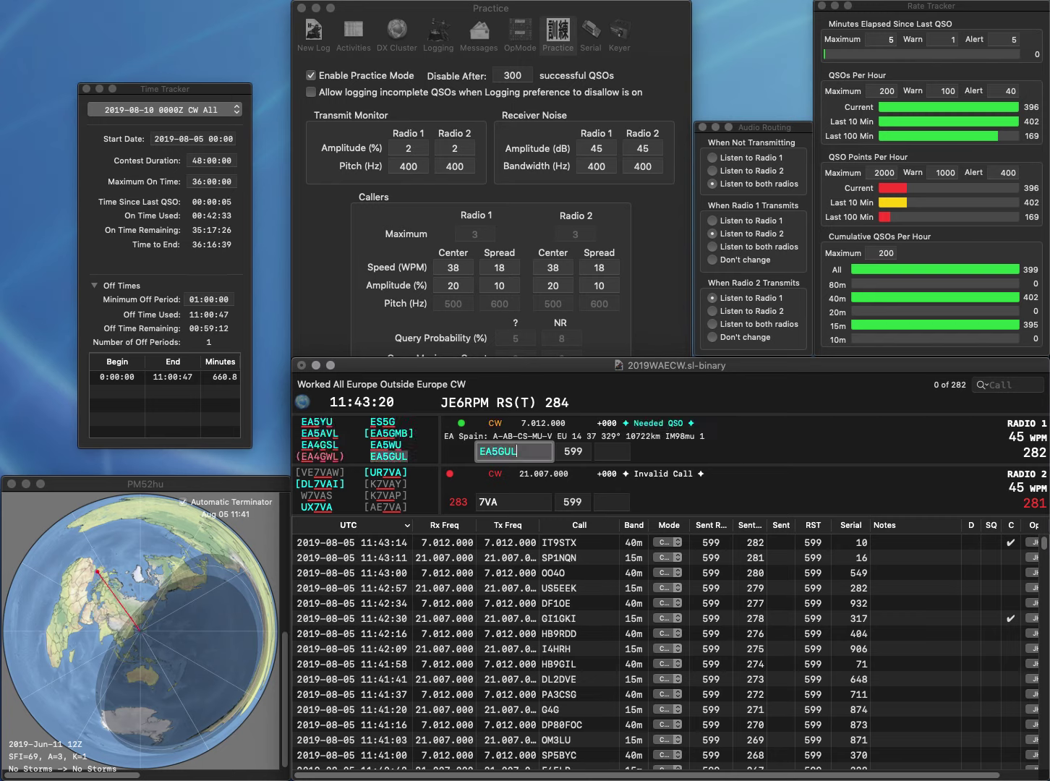
key(Return)
key(BackSpace)
text(U)
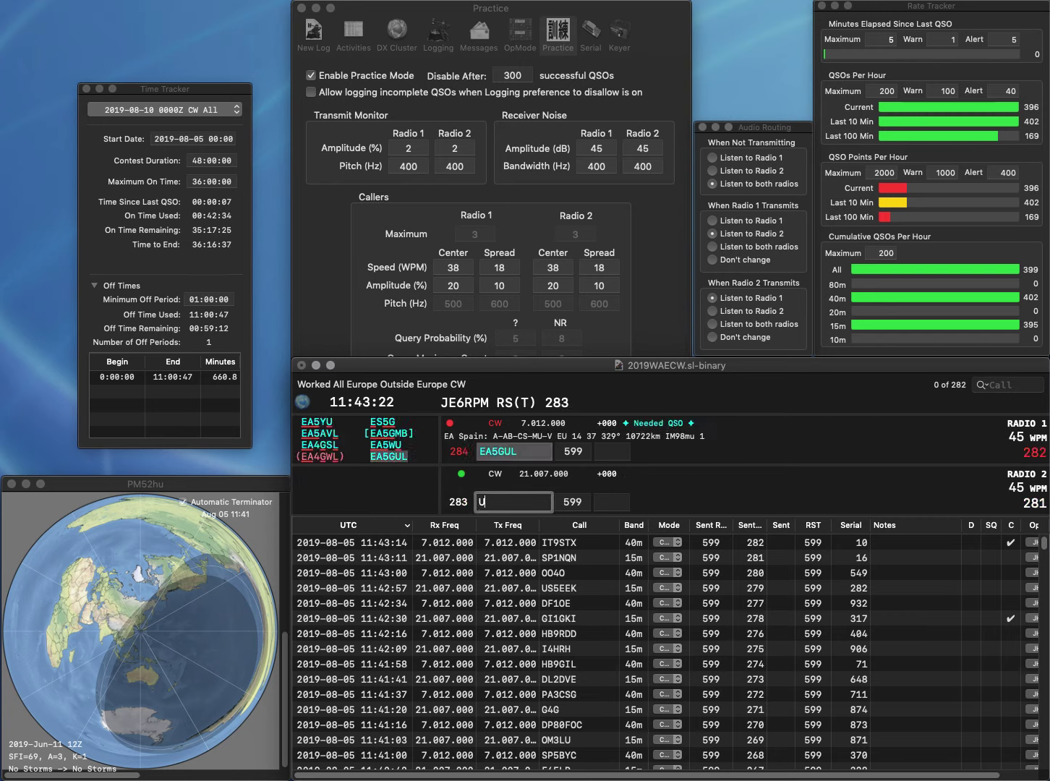
text(LZ73A)
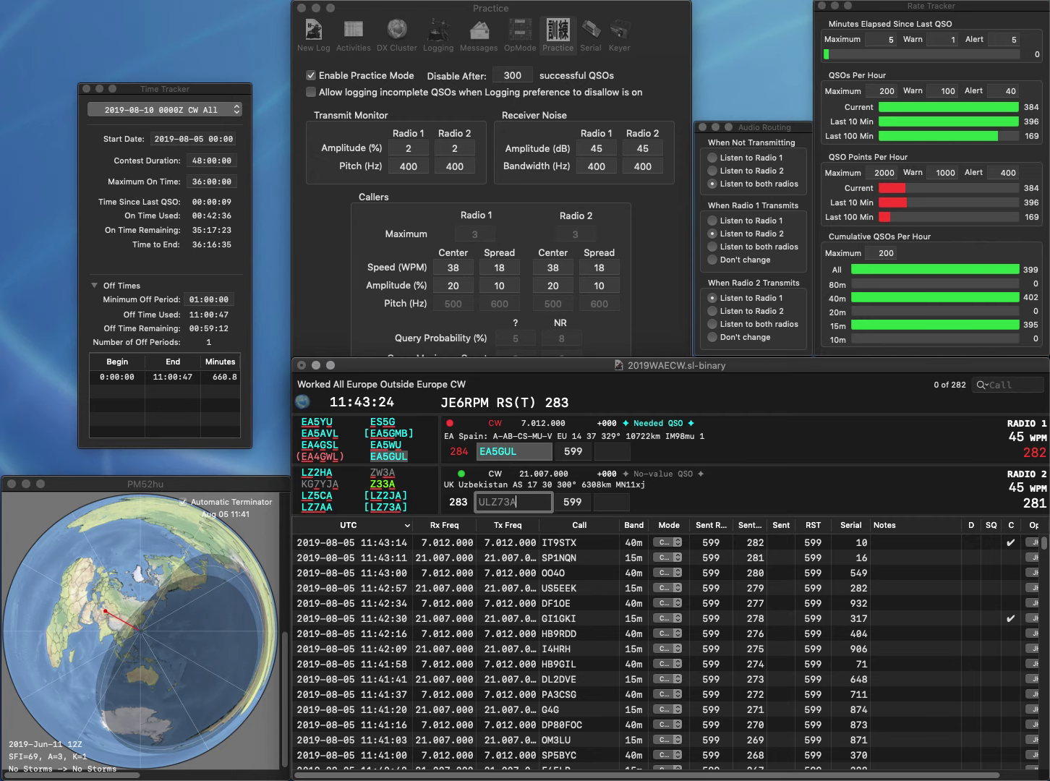
key(Home)
key(Delete)
key(Return)
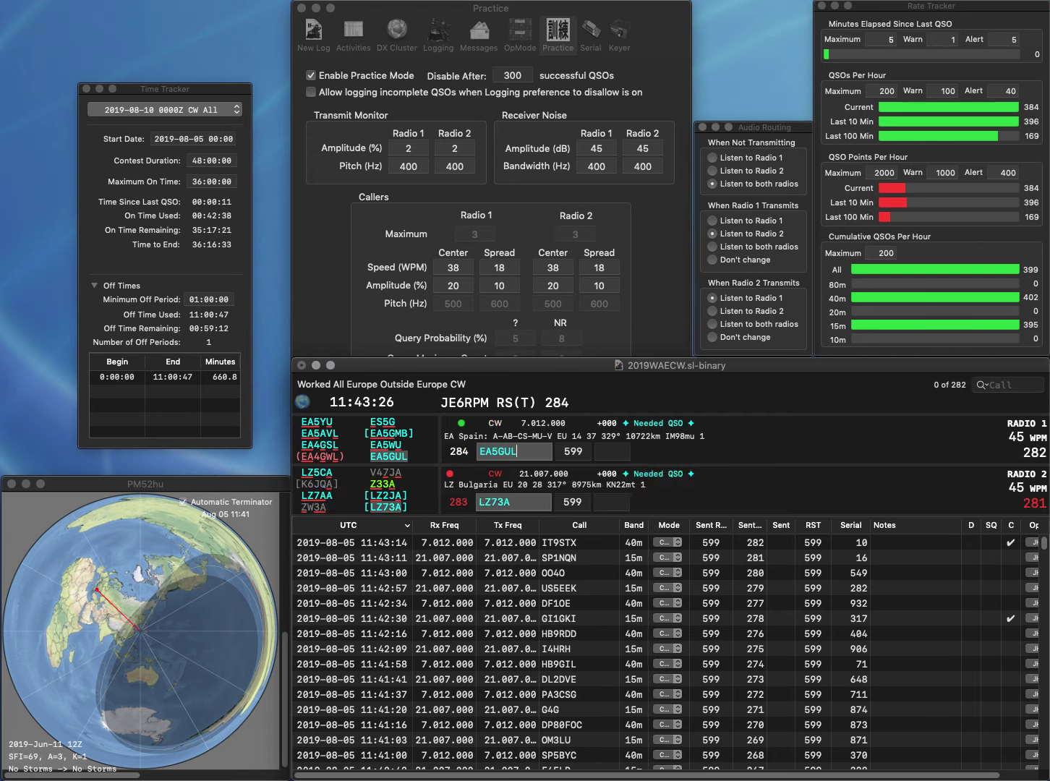
key(space)
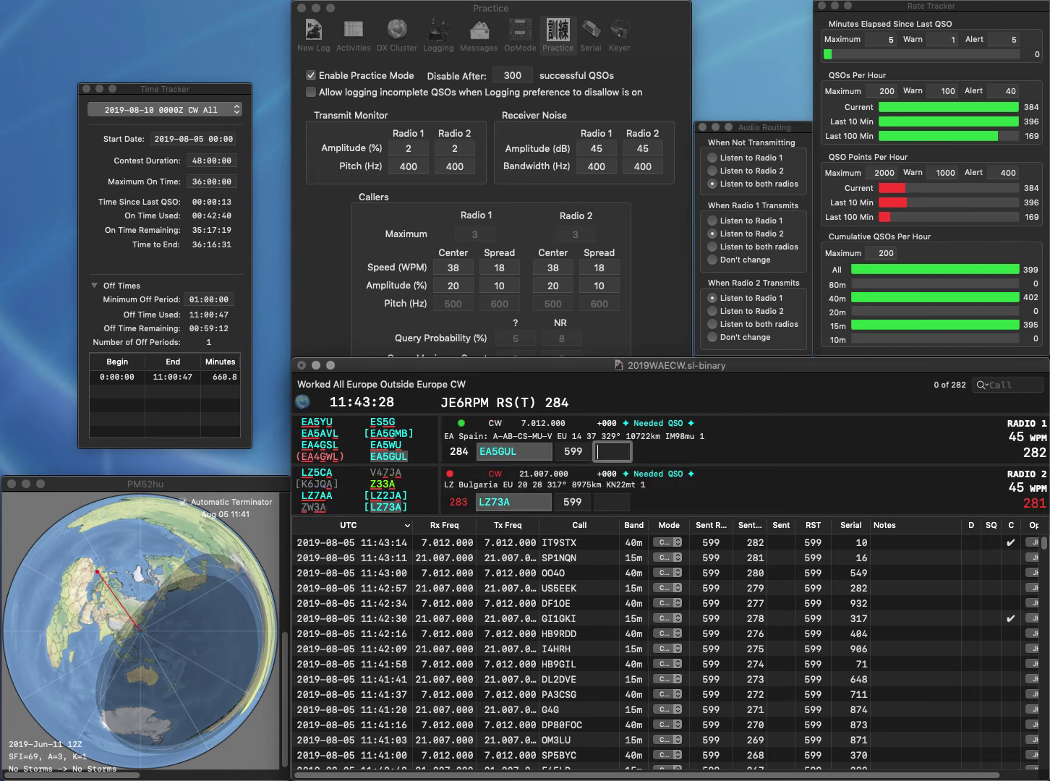
key(F8)
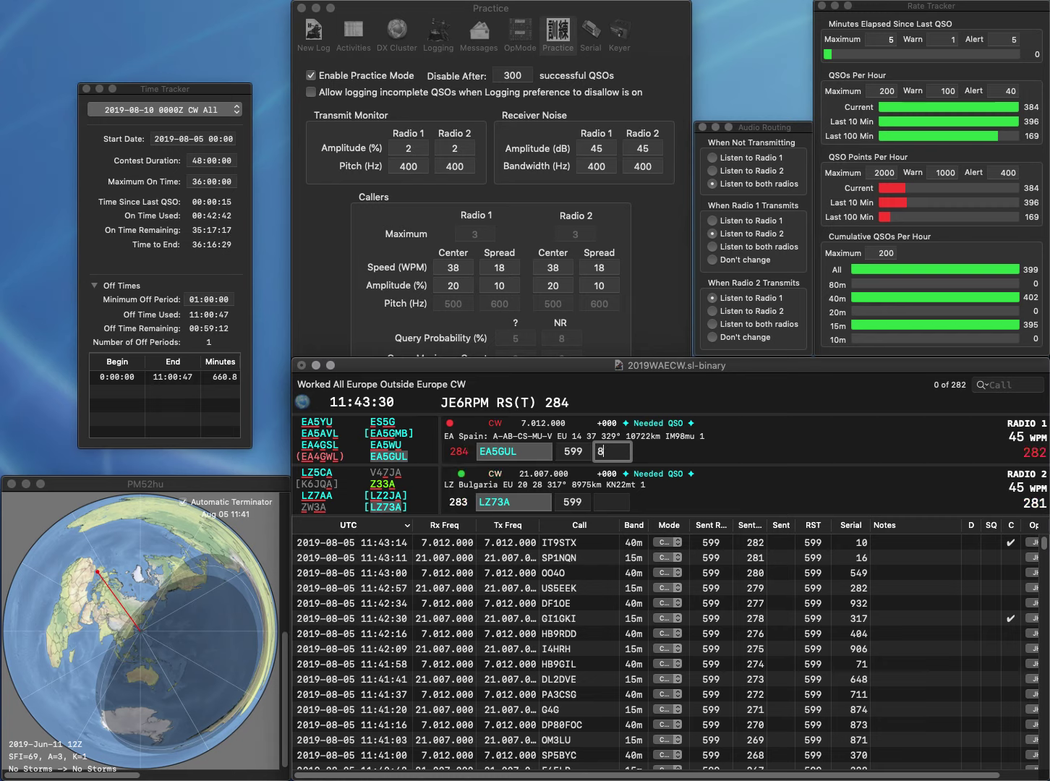
key(BackSpace)
text(949)
key(Return)
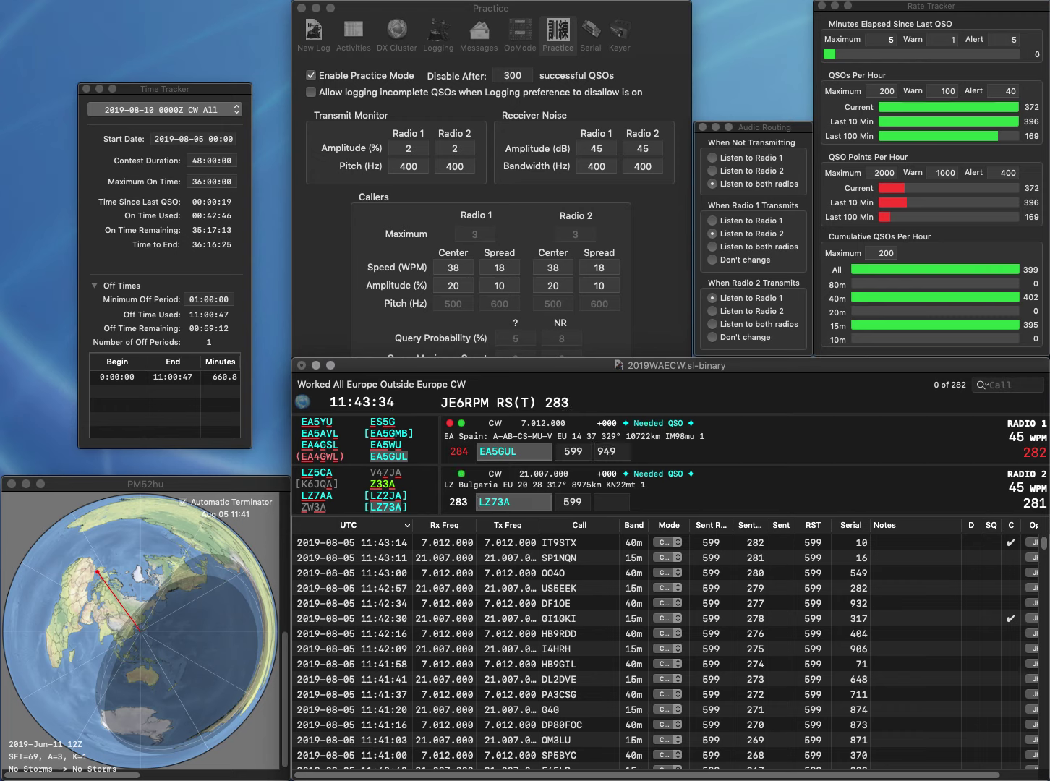
key(space)
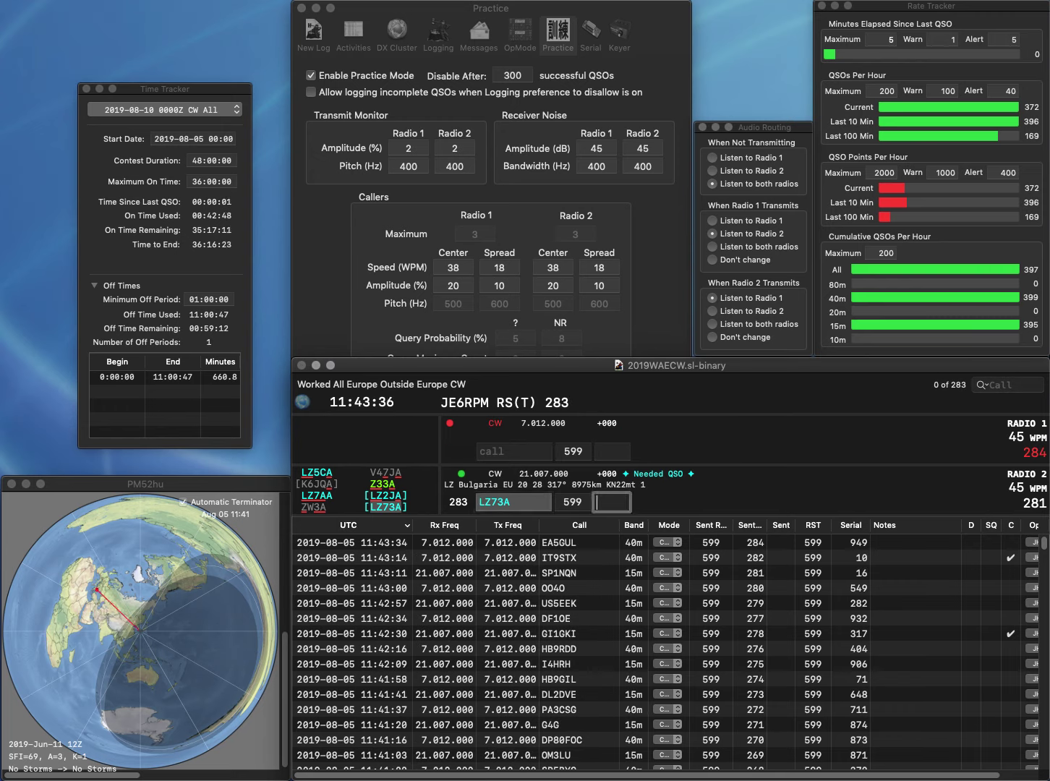
text(15)
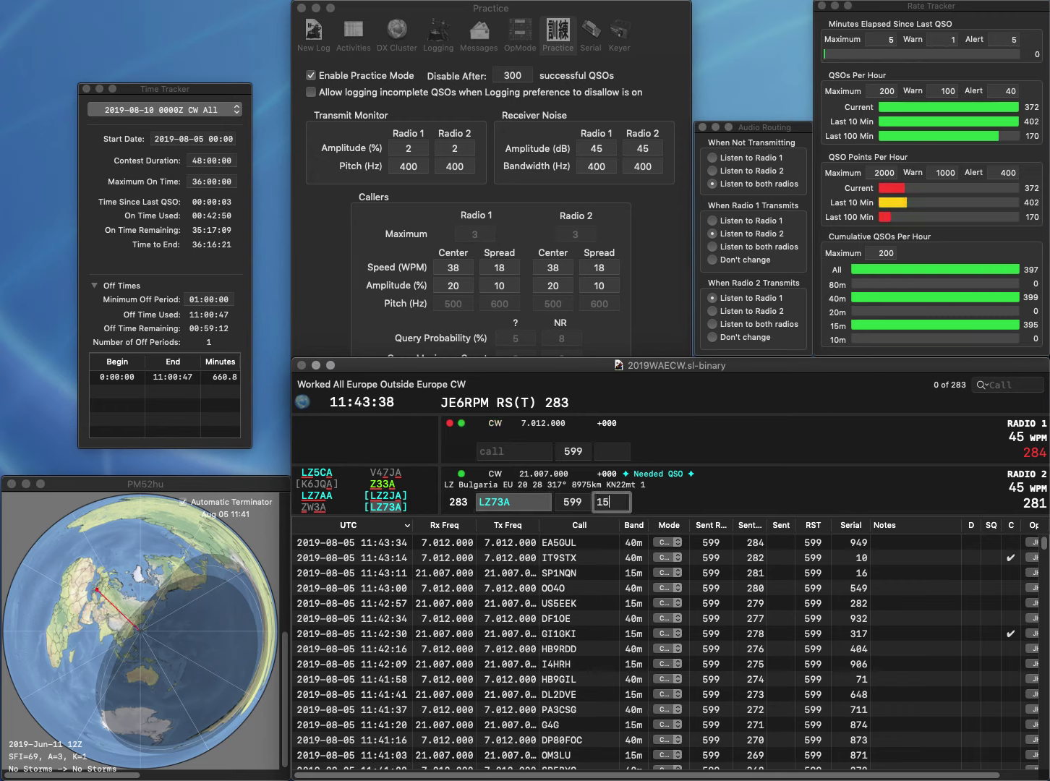
text(0)
key(Return)
Send the partial call 0XZD on Radio 1 and UA1ZFG on Radio 2, and complete the Radio 1 call as IZ0XZD and send it
text(0X)
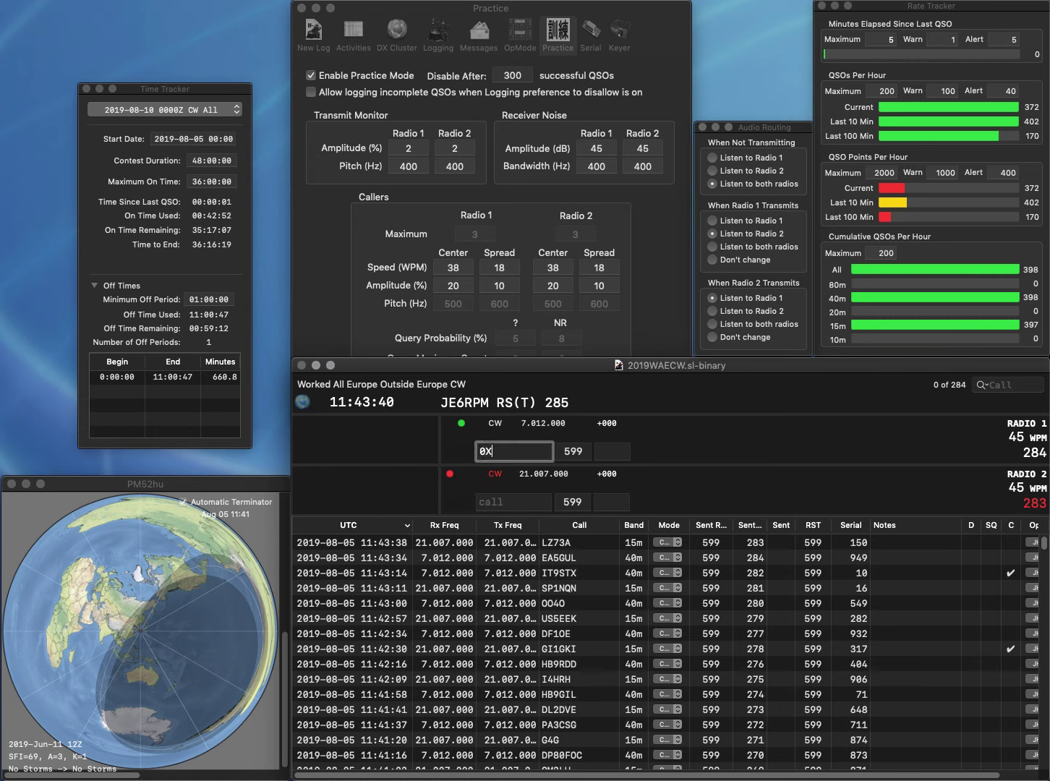
text(ZD)
key(Return)
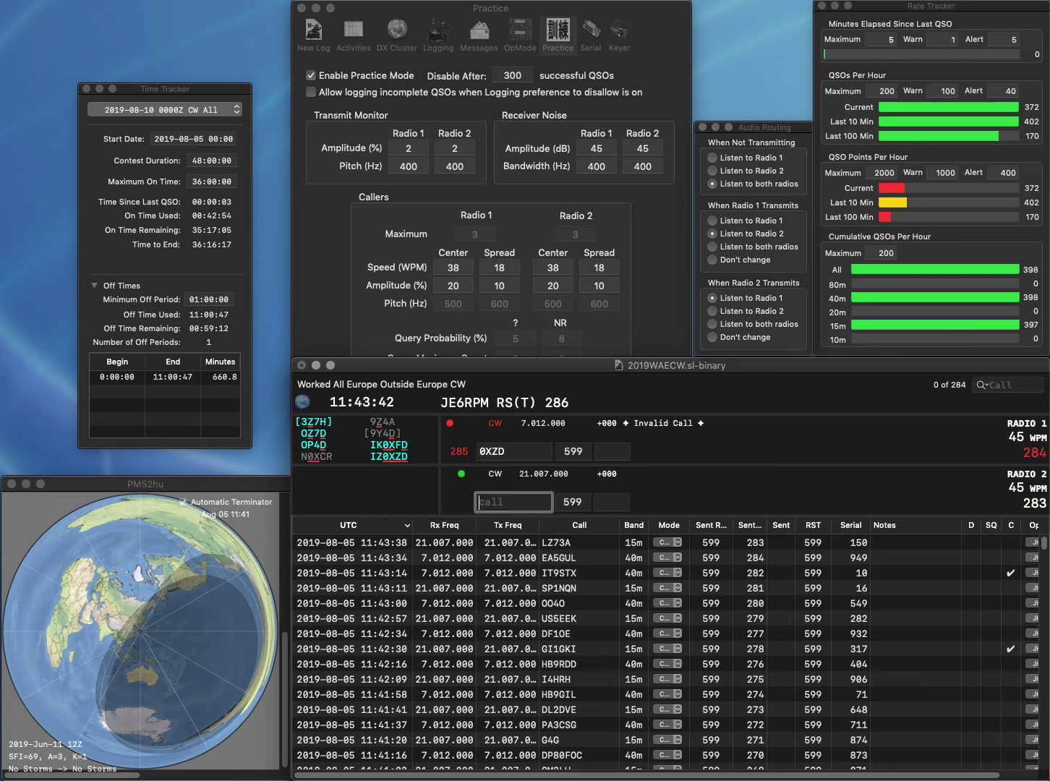
text(UA1ZFG)
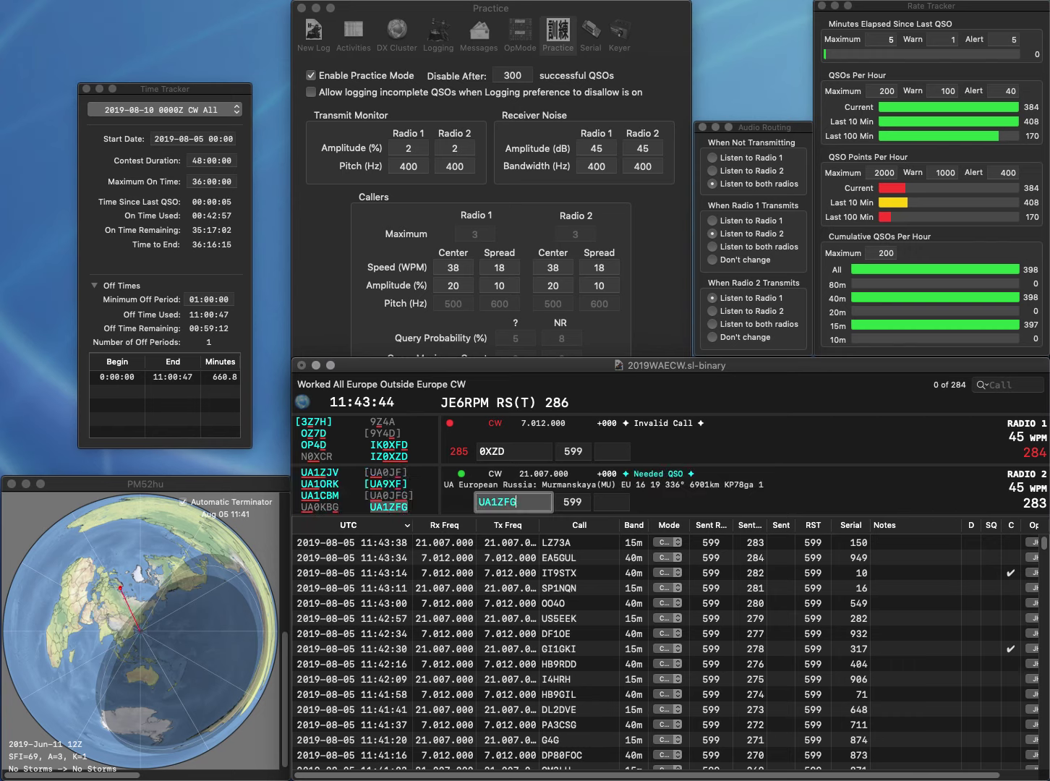
key(Return)
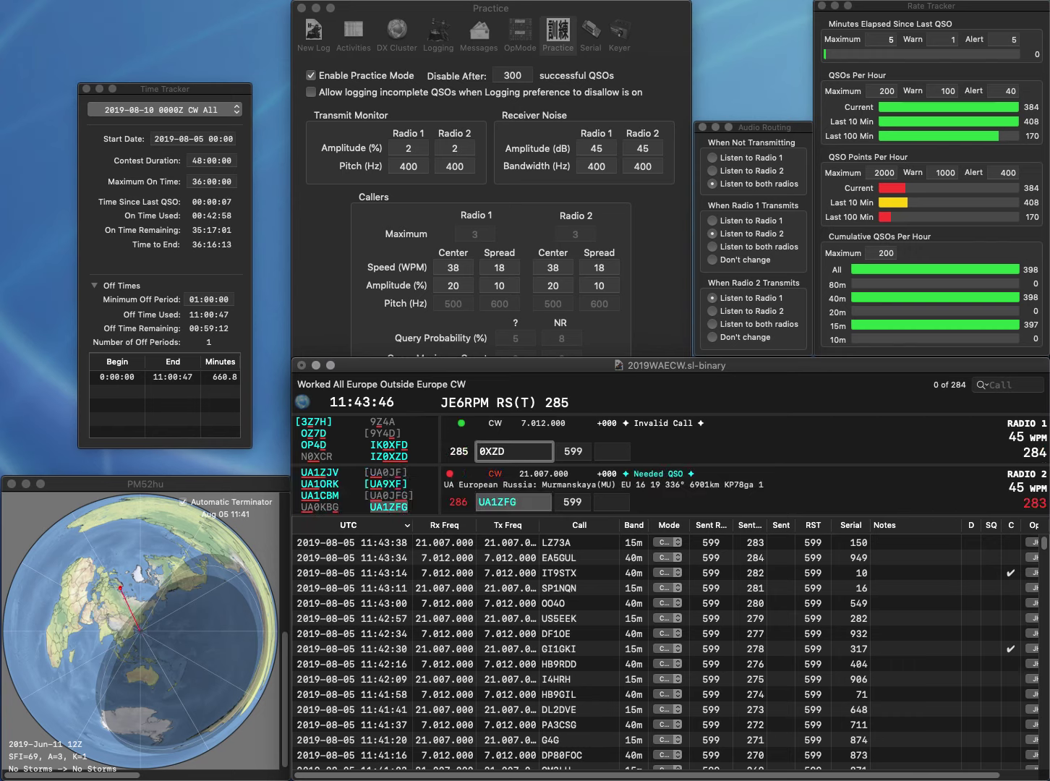
text(IZ)
key(Return)
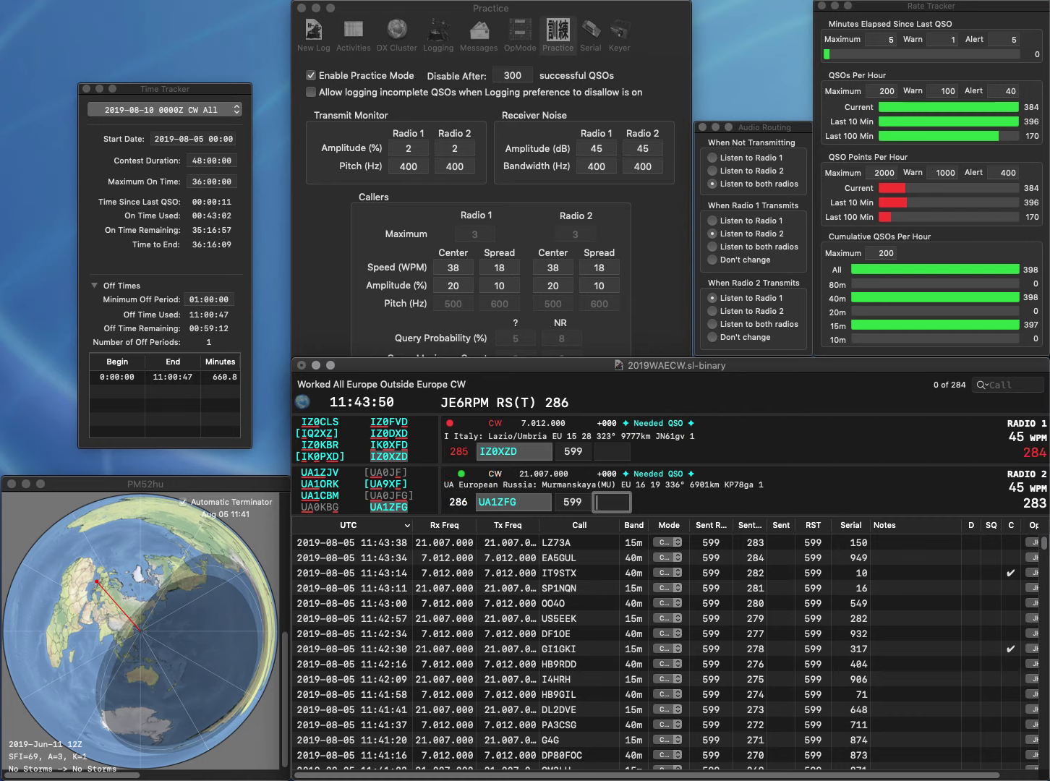
text(98)
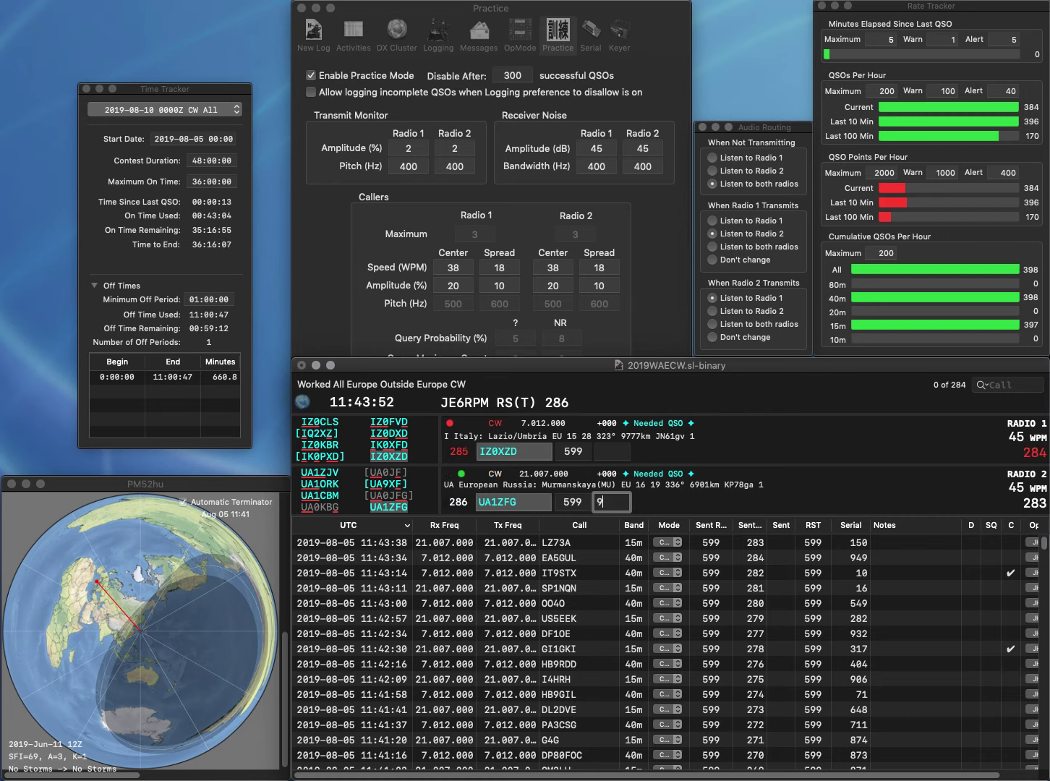
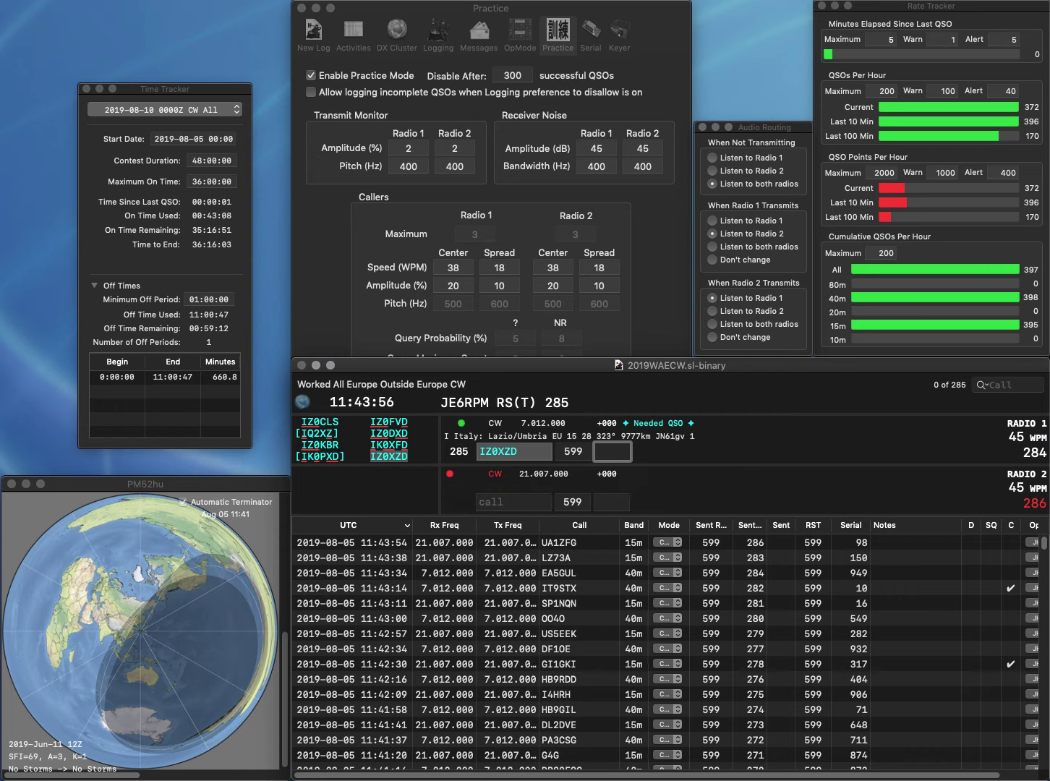
text(22)
key(Return)
text(PE)
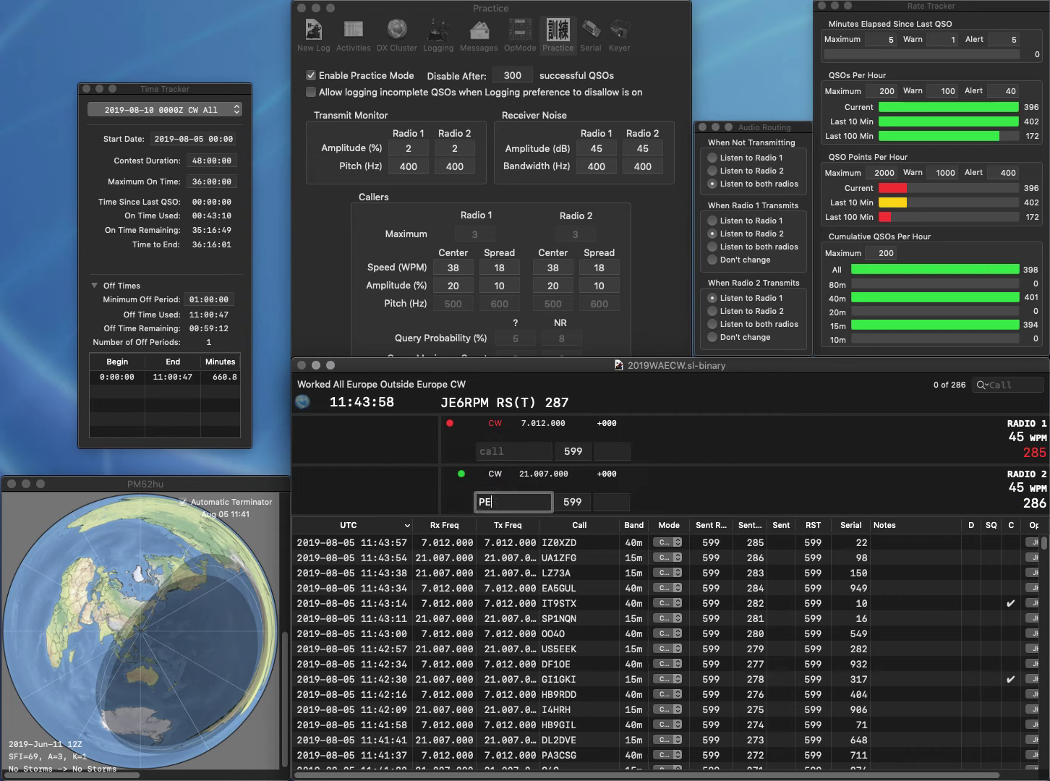
text(0MVJ)
key(Return)
Answer SP1C on Radio 1 and log PE0MVJ on Radio 2 with received serial 786
text(SP1C)
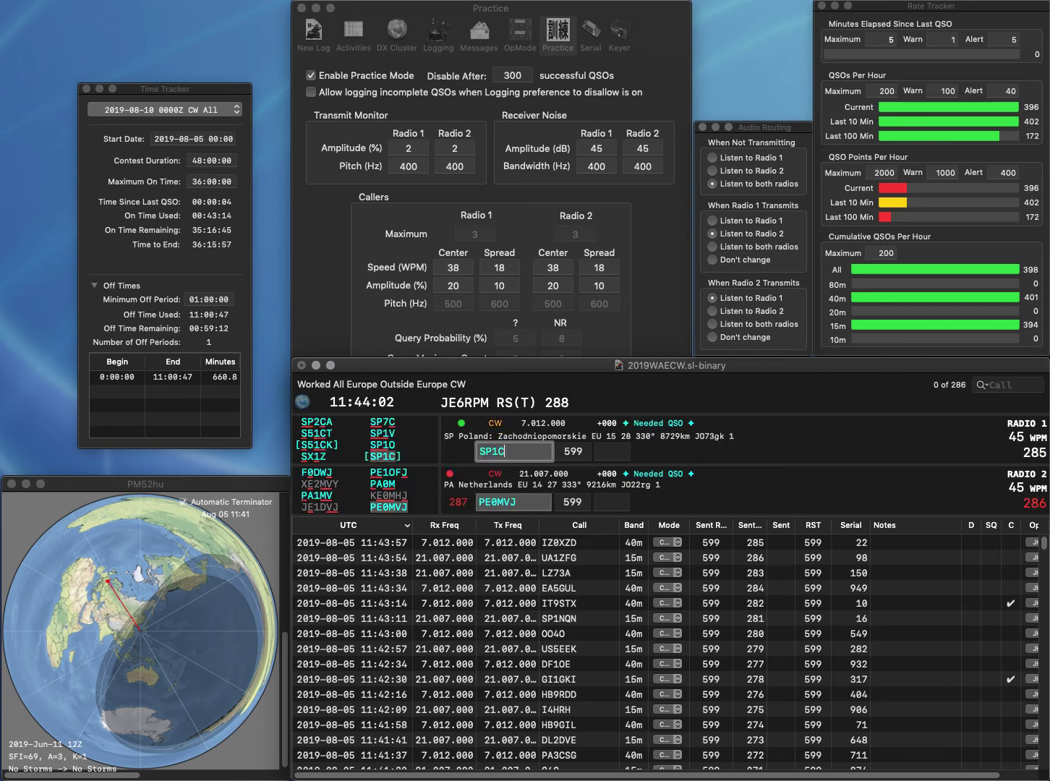
key(Return)
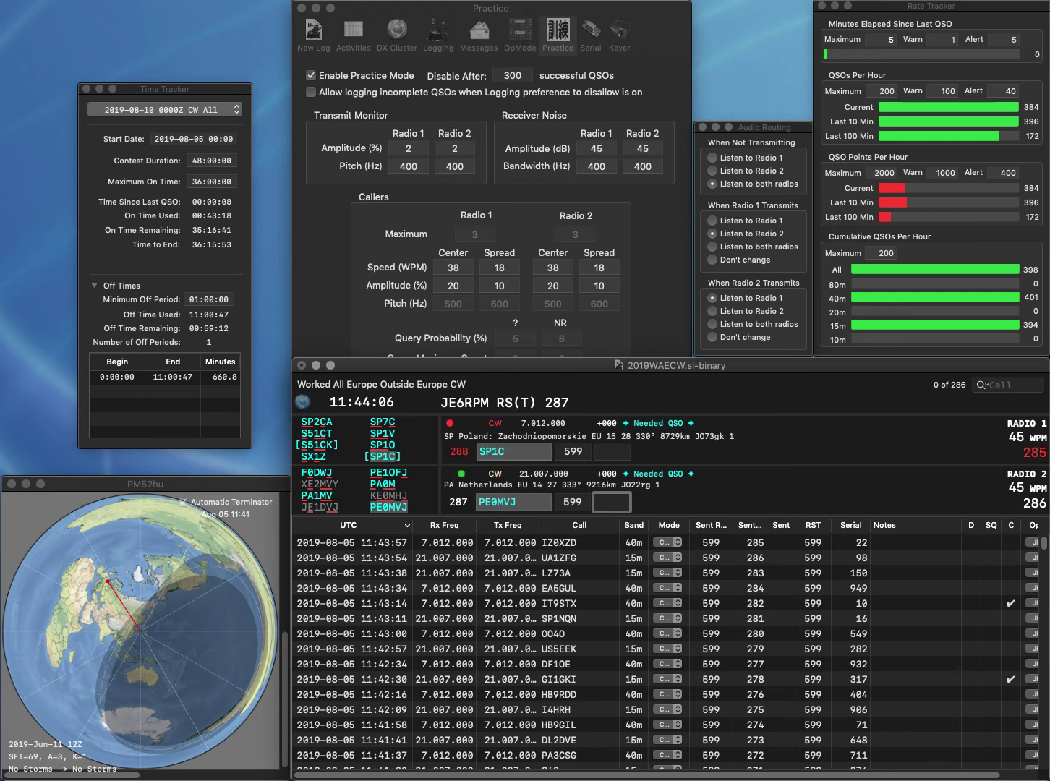
text(786)
key(Return)
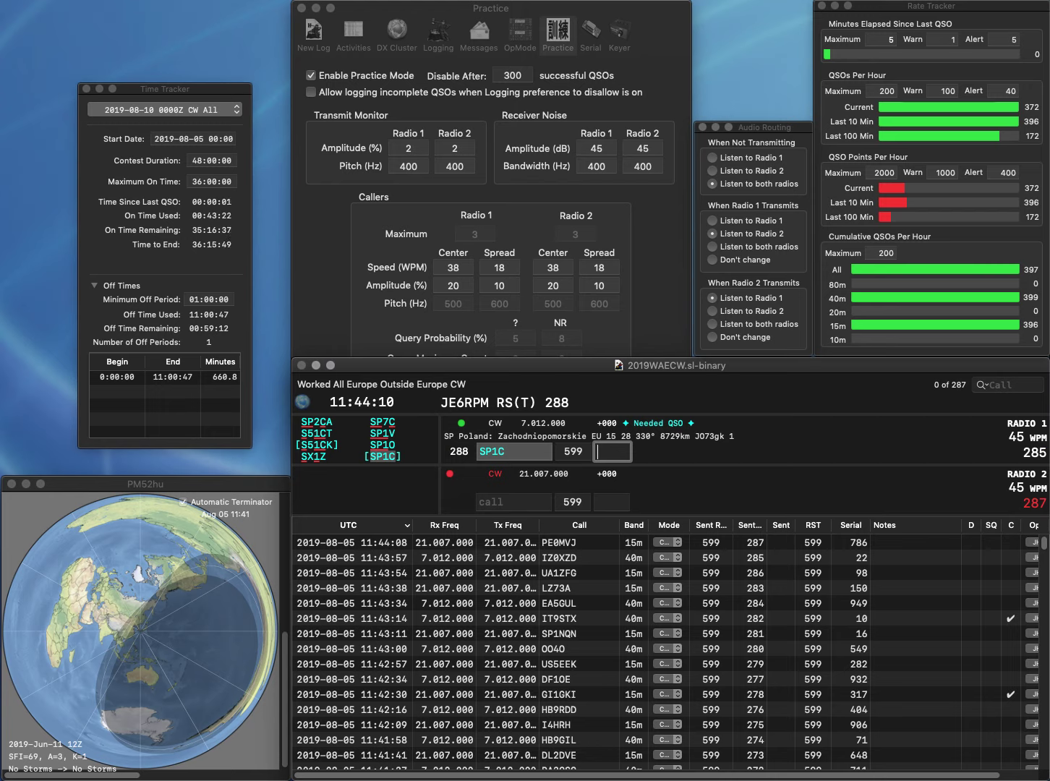
Log SP1C on Radio 1 with received serial 937 and answer the partial call MW on Radio 2
text(937)
key(Return)
text(MW)
key(Return)
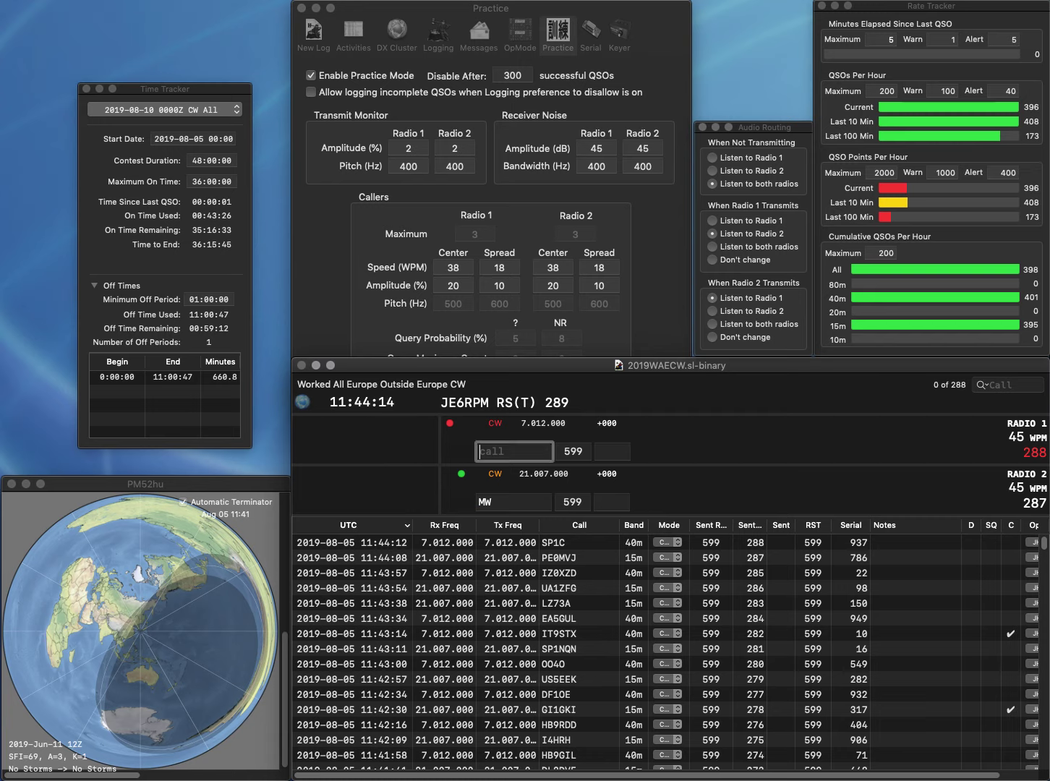
text(F5NTZ)
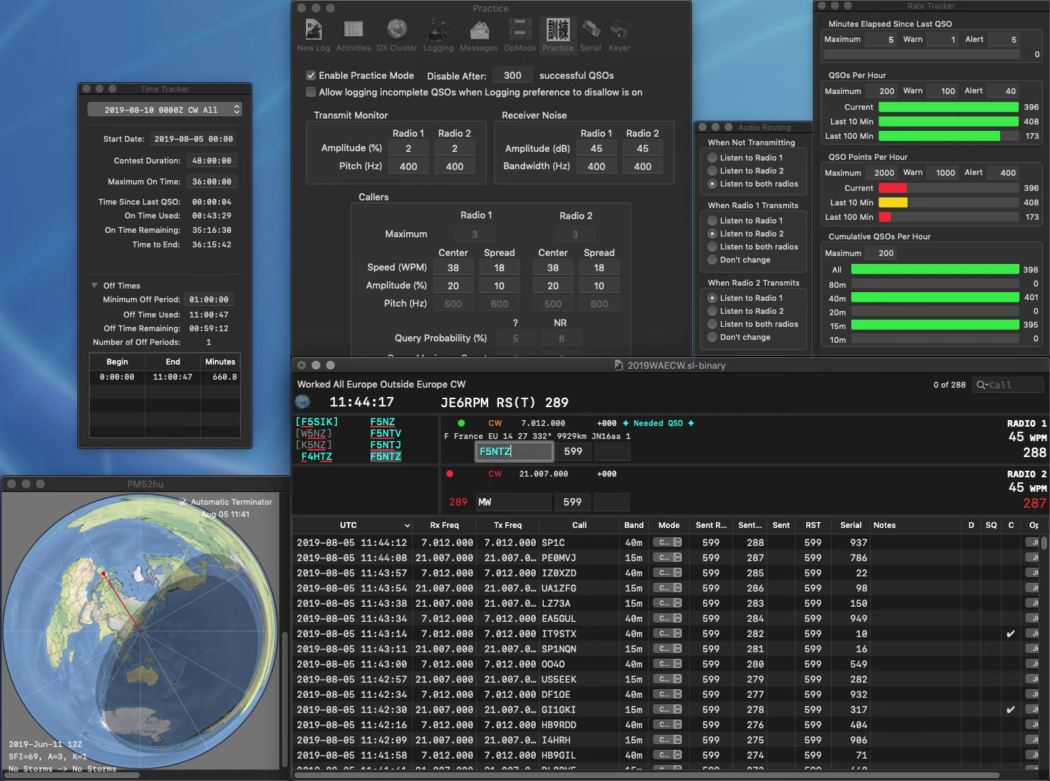
key(Return)
text(EA1)
key(Return)
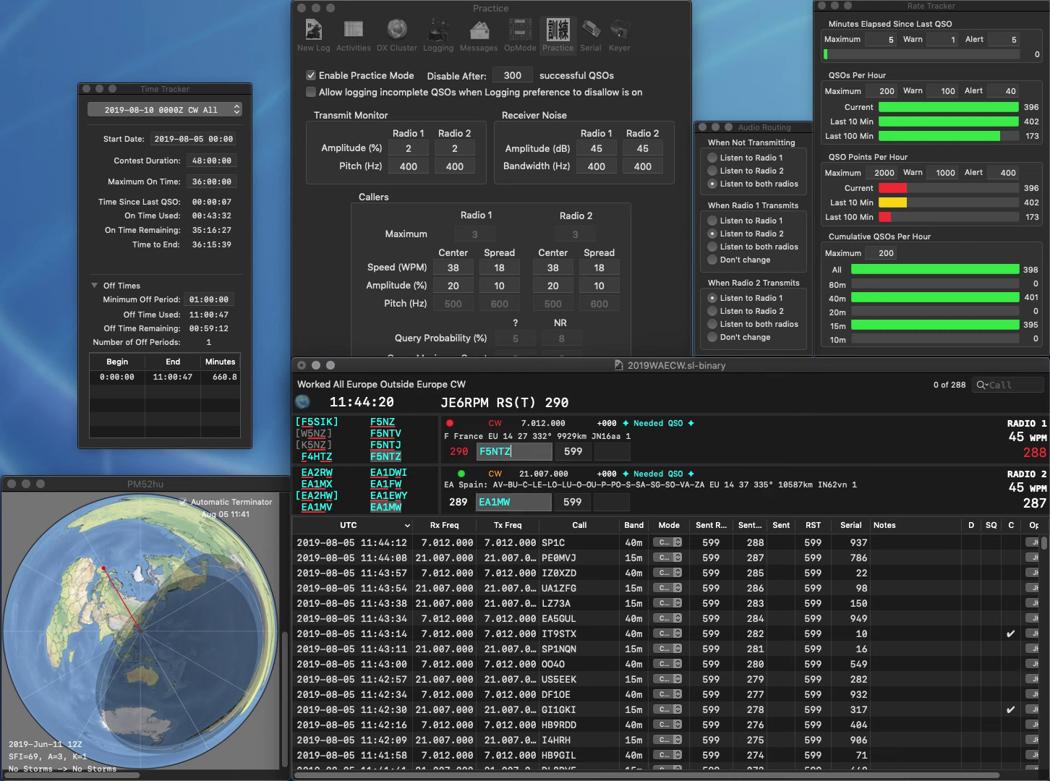
key(space)
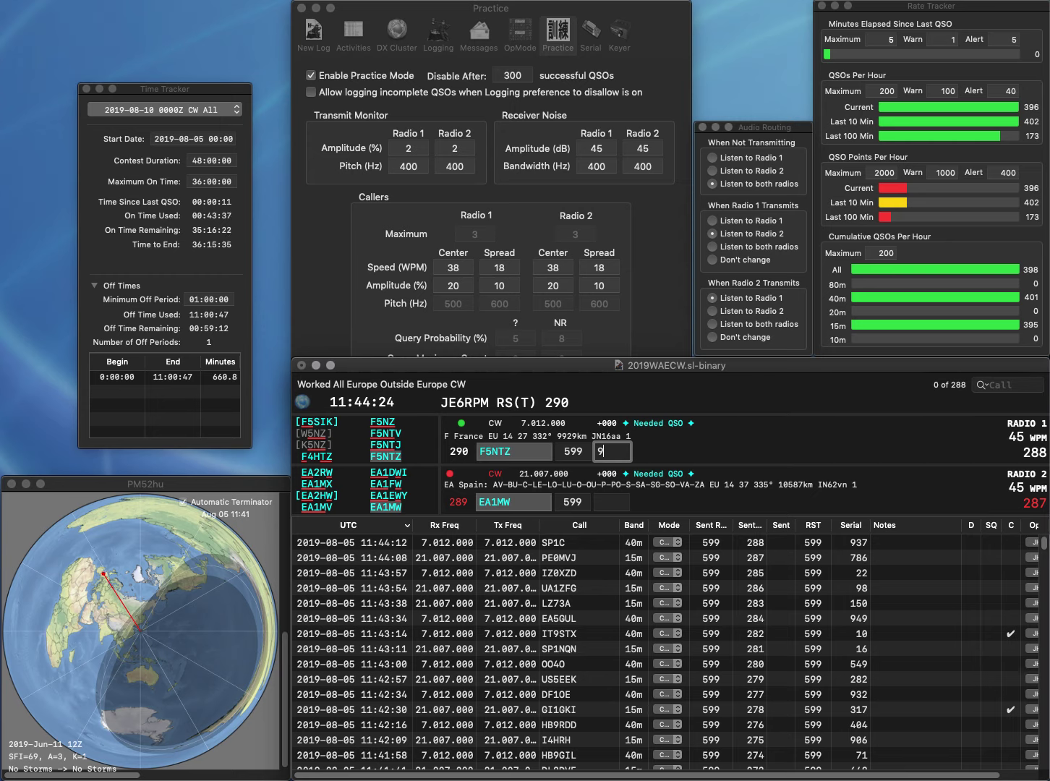
key(Return)
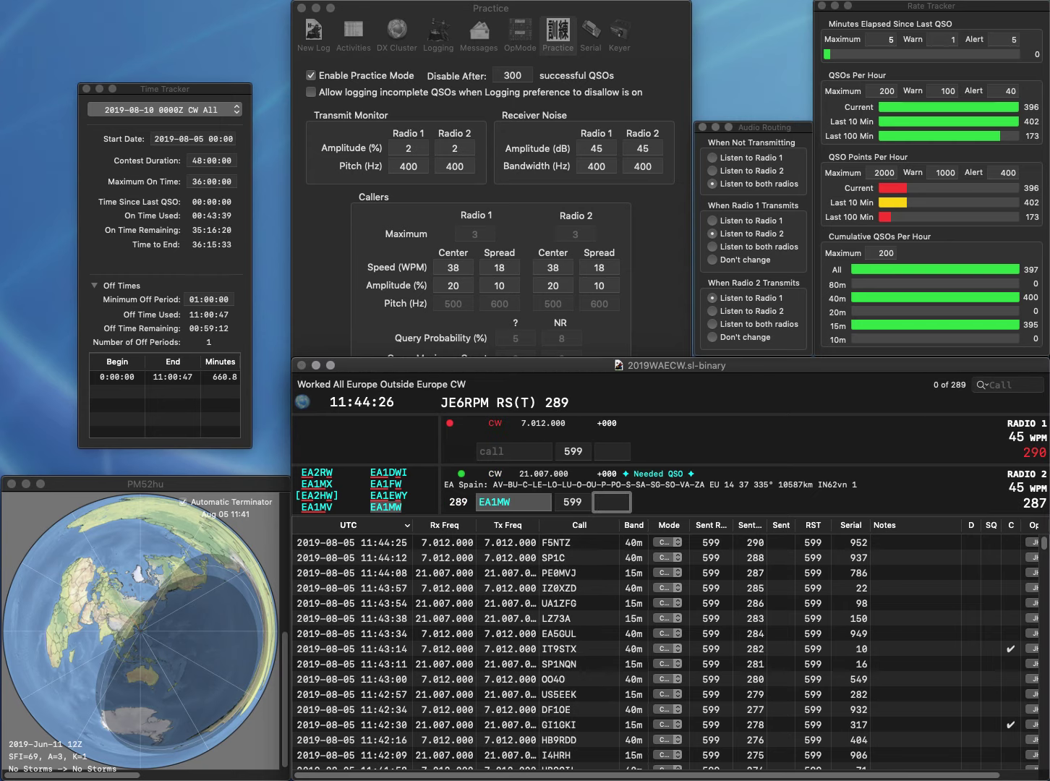
text(172)
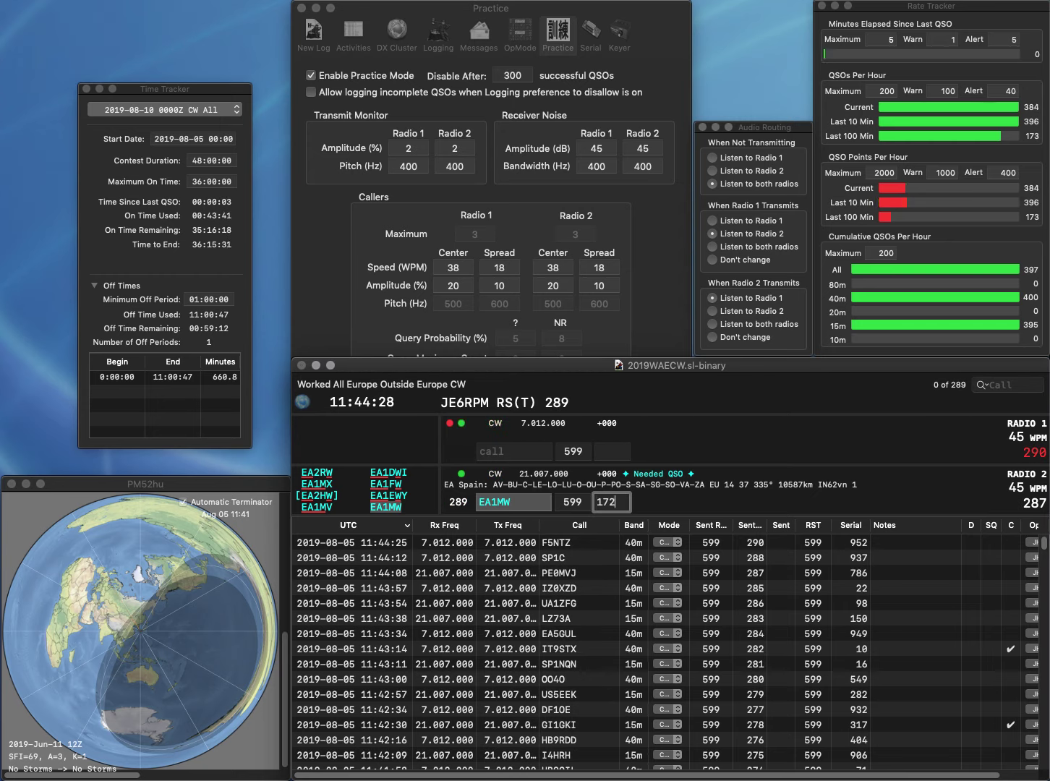
key(Return)
text(OM3C)
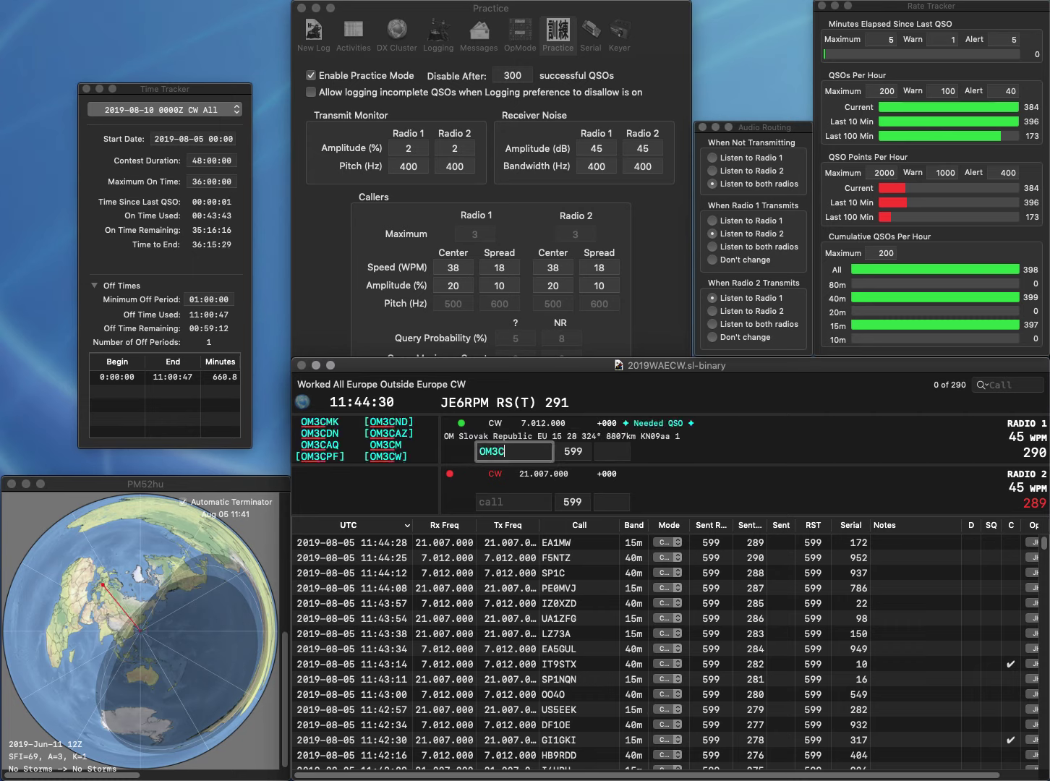
text(PF)
key(Return)
text(SV1BJW)
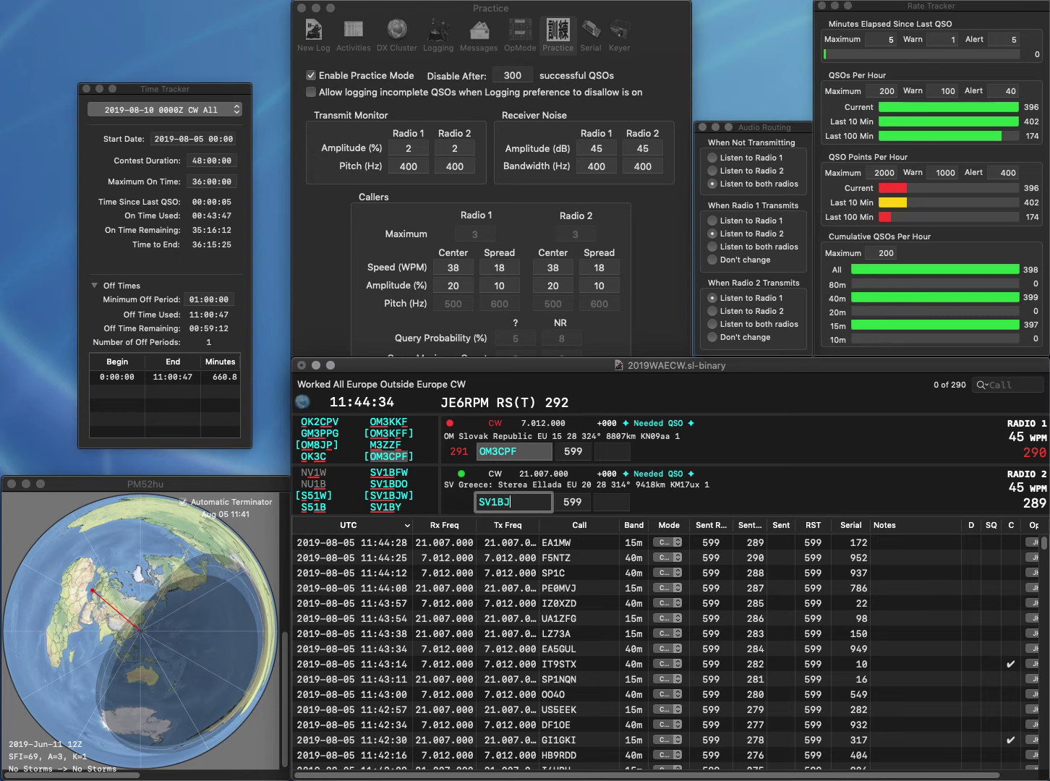
key(Return)
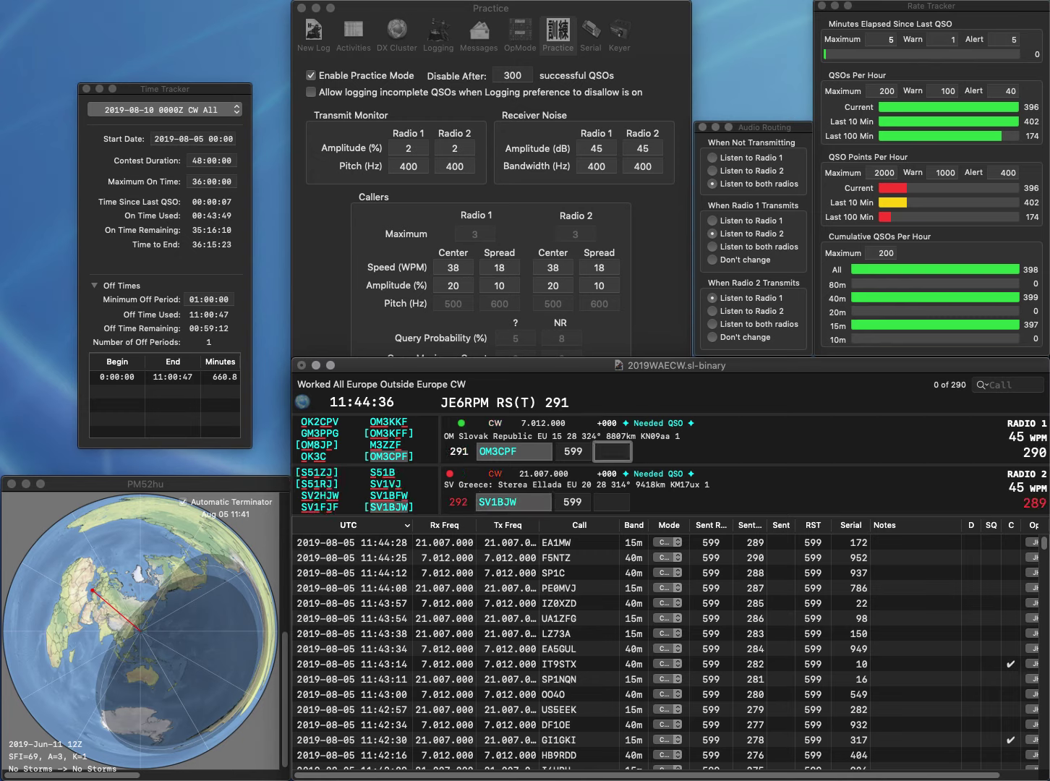
text(1)
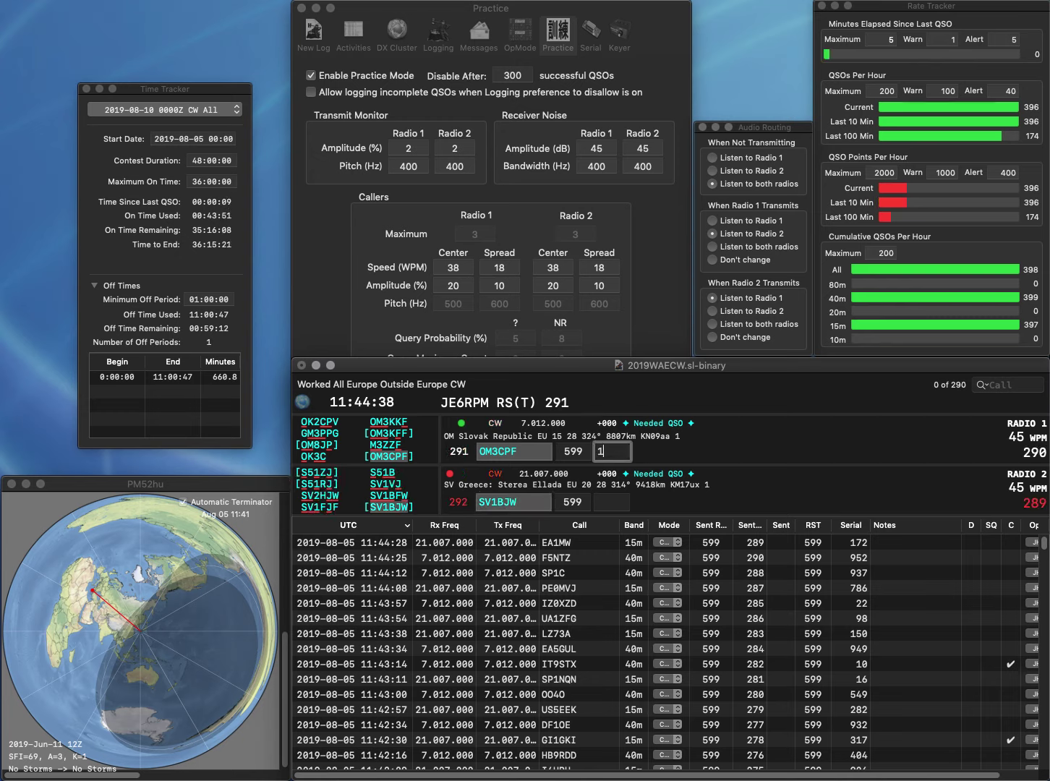
text(18)
key(Return)
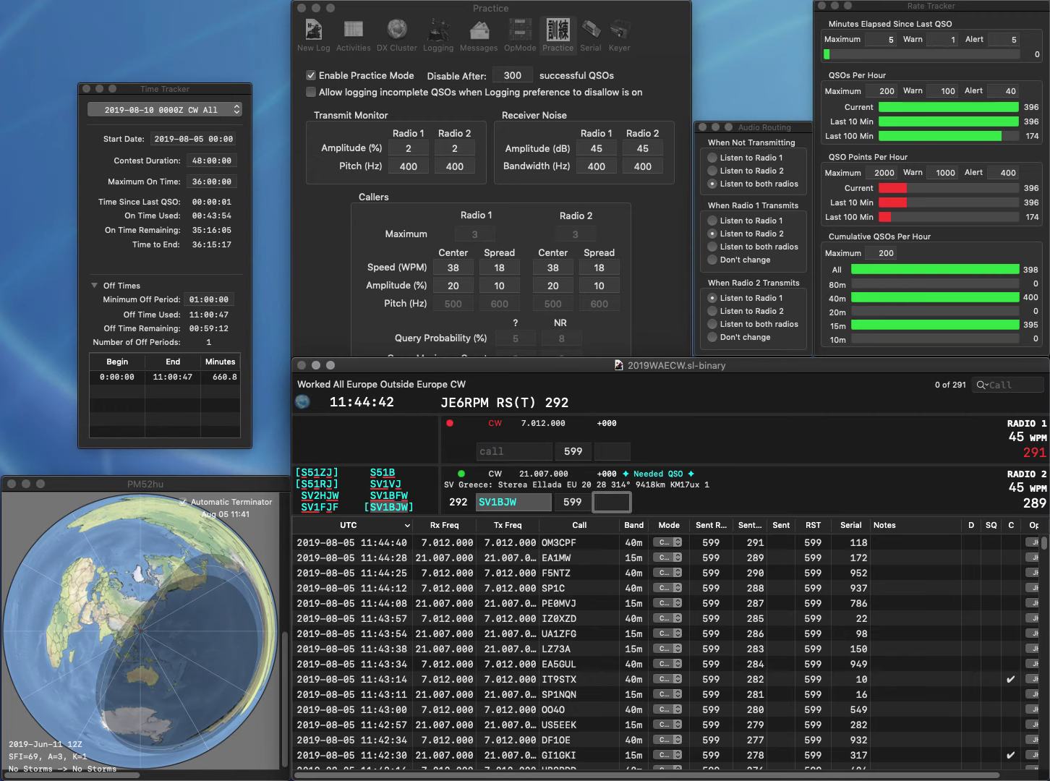
text(633)
key(Return)
Enter the partial call 1 on Radio 1 and answer S2HFOQ on Radio 2
text(1)
key(Return)
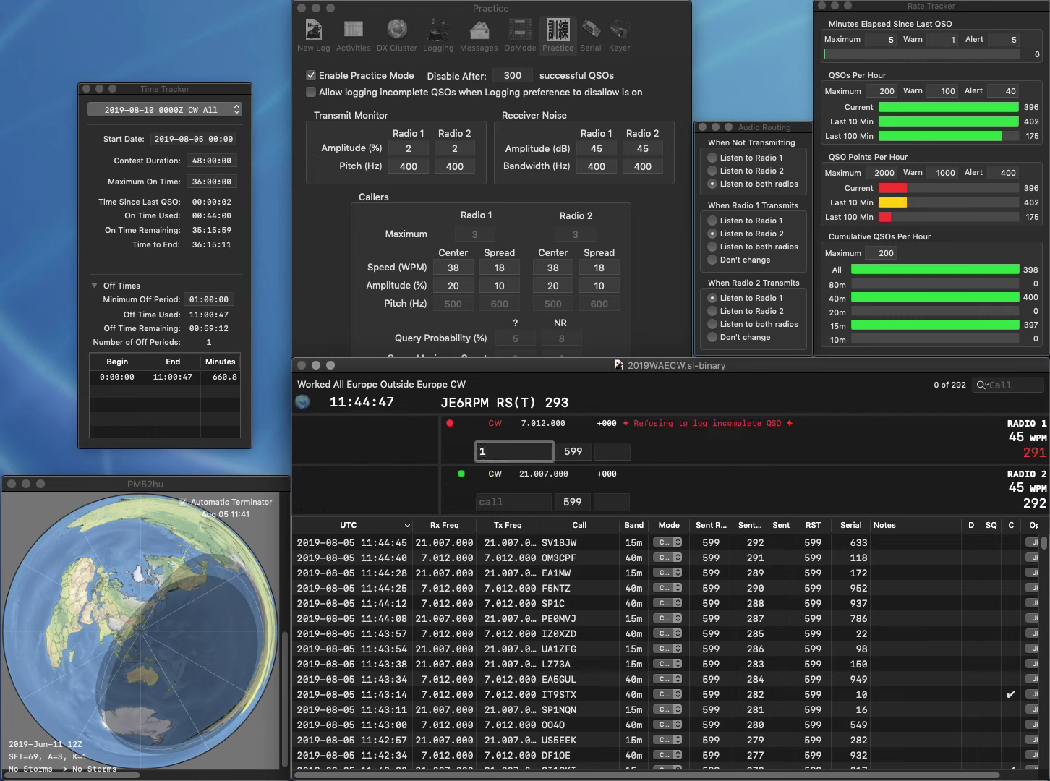
key(Tab)
text(S2H)
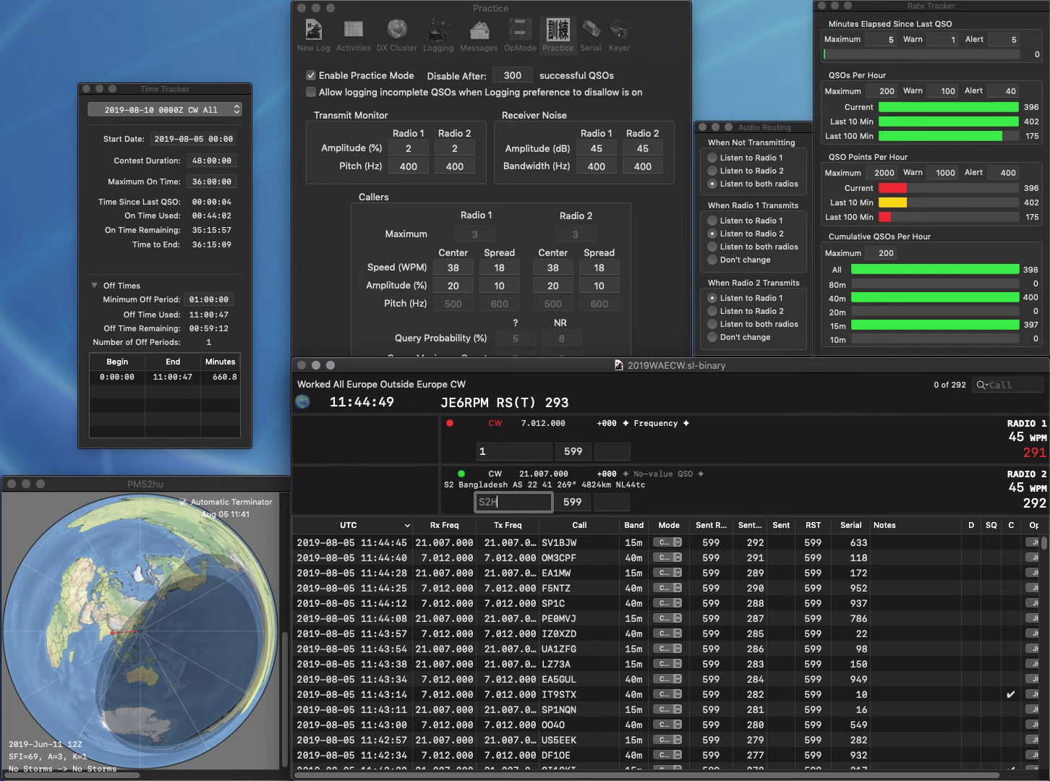
text(FOQ)
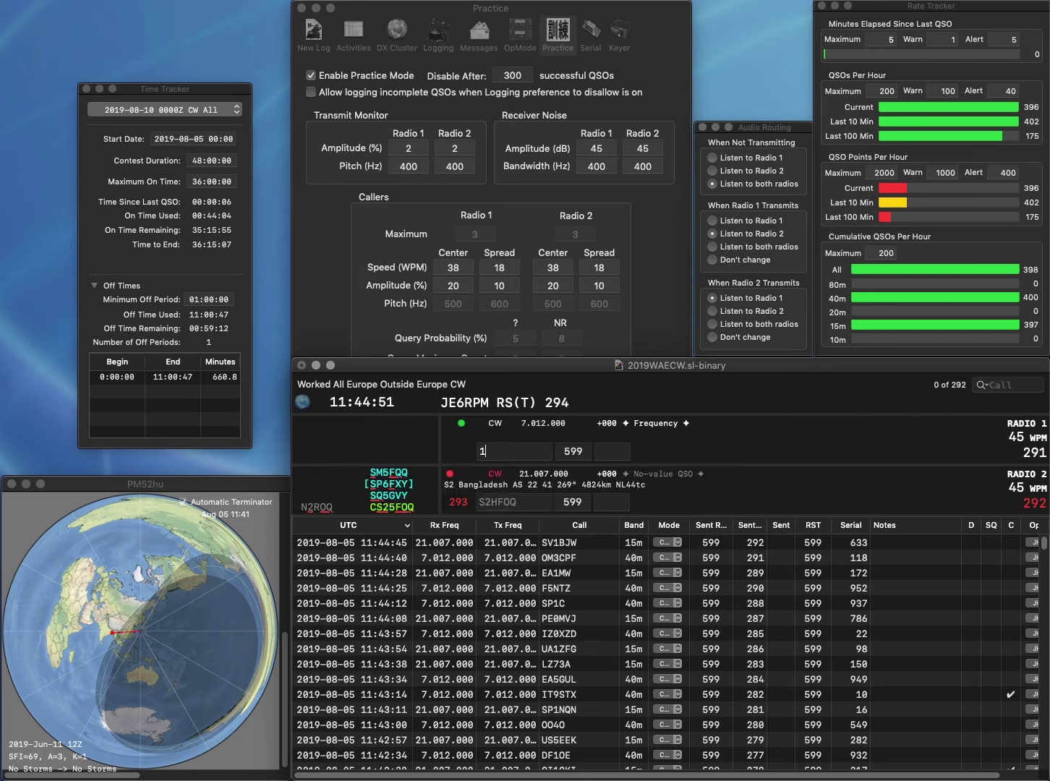
key(Return)
text(/K1MM)
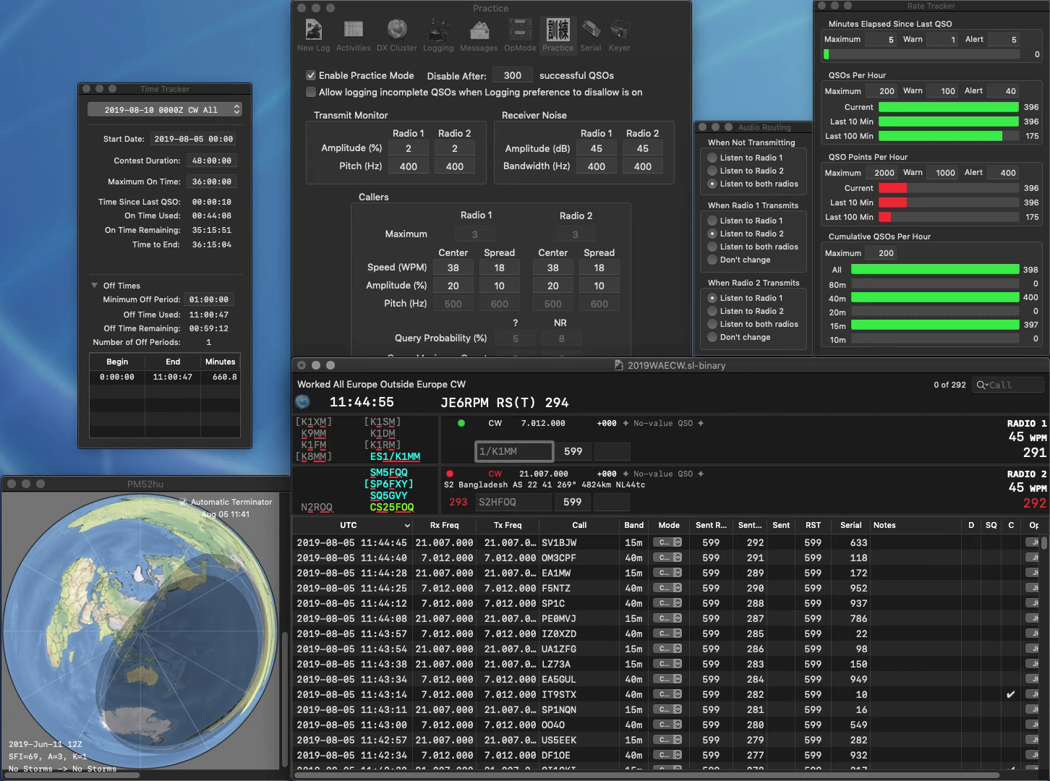
key(Home)
text(ES)
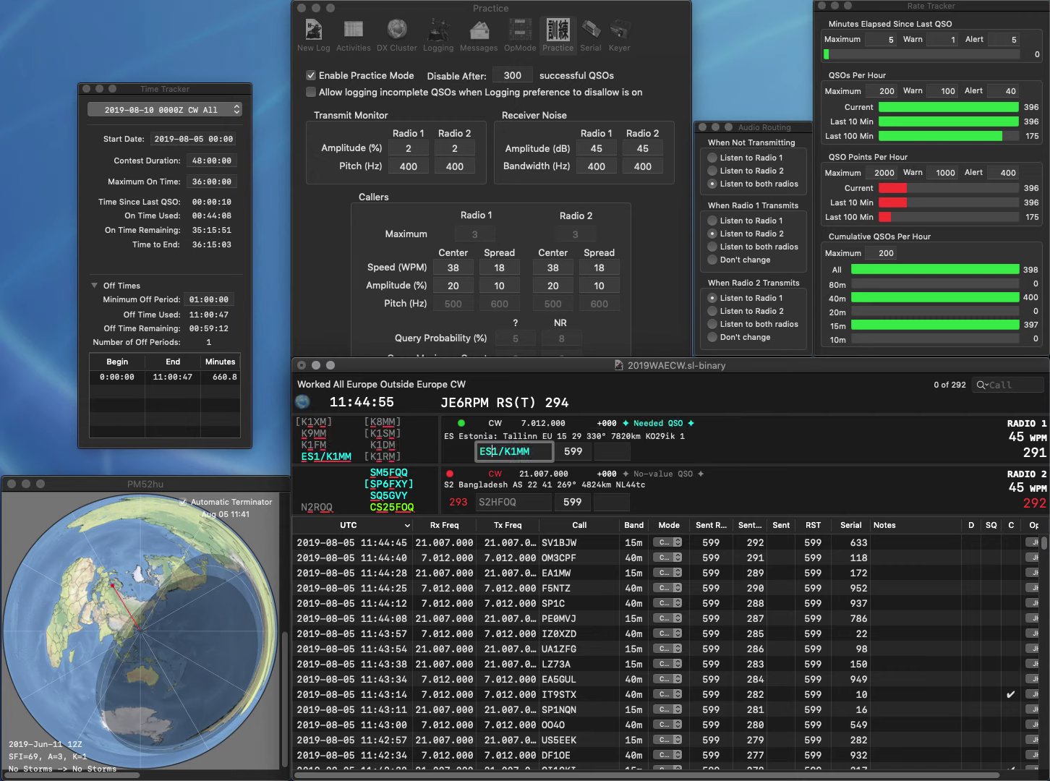
key(Return)
key(Home)
text(C)
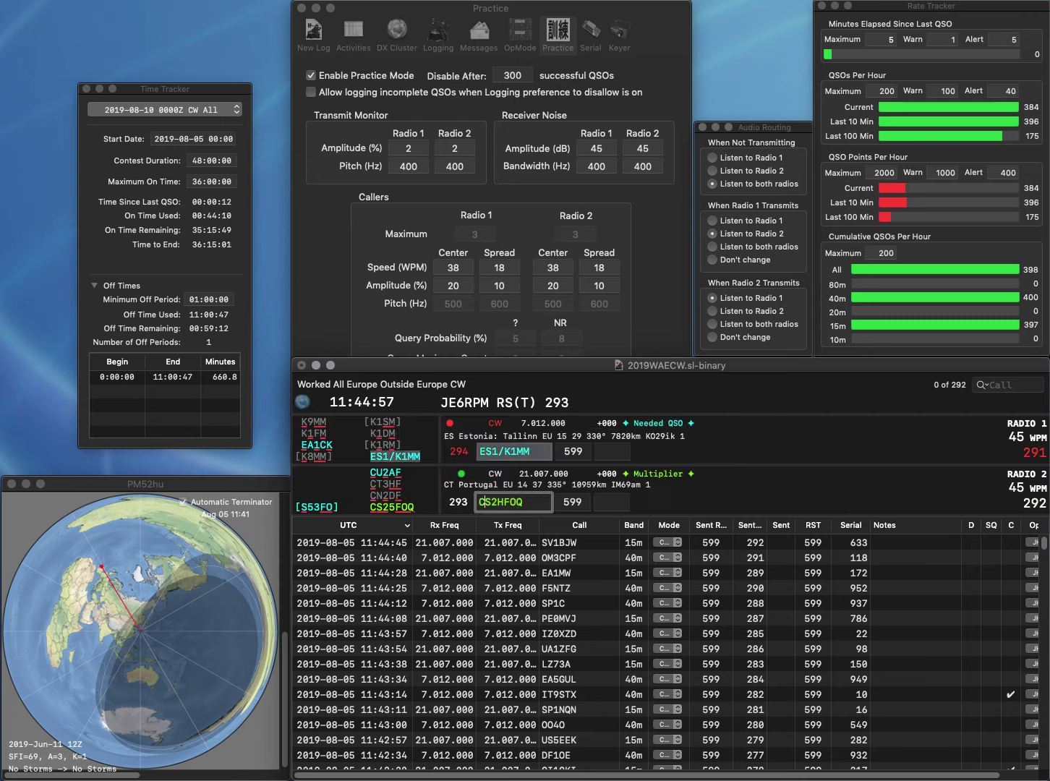
key(BackSpace)
text(5)
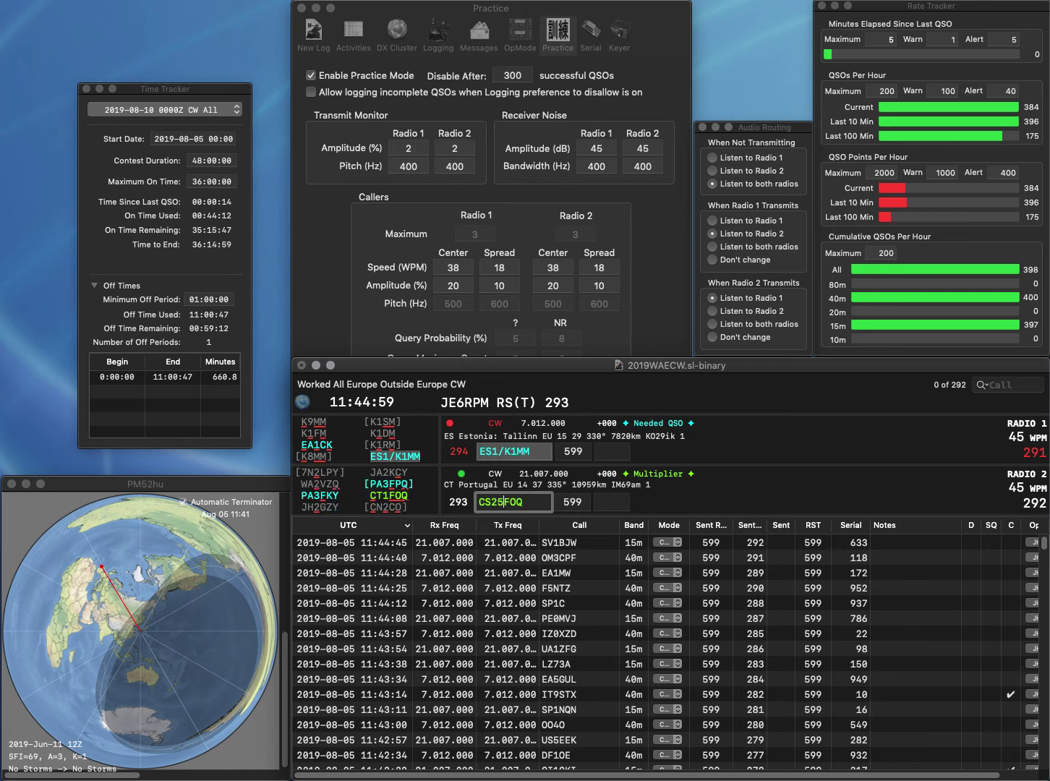
key(Tab)
text(476)
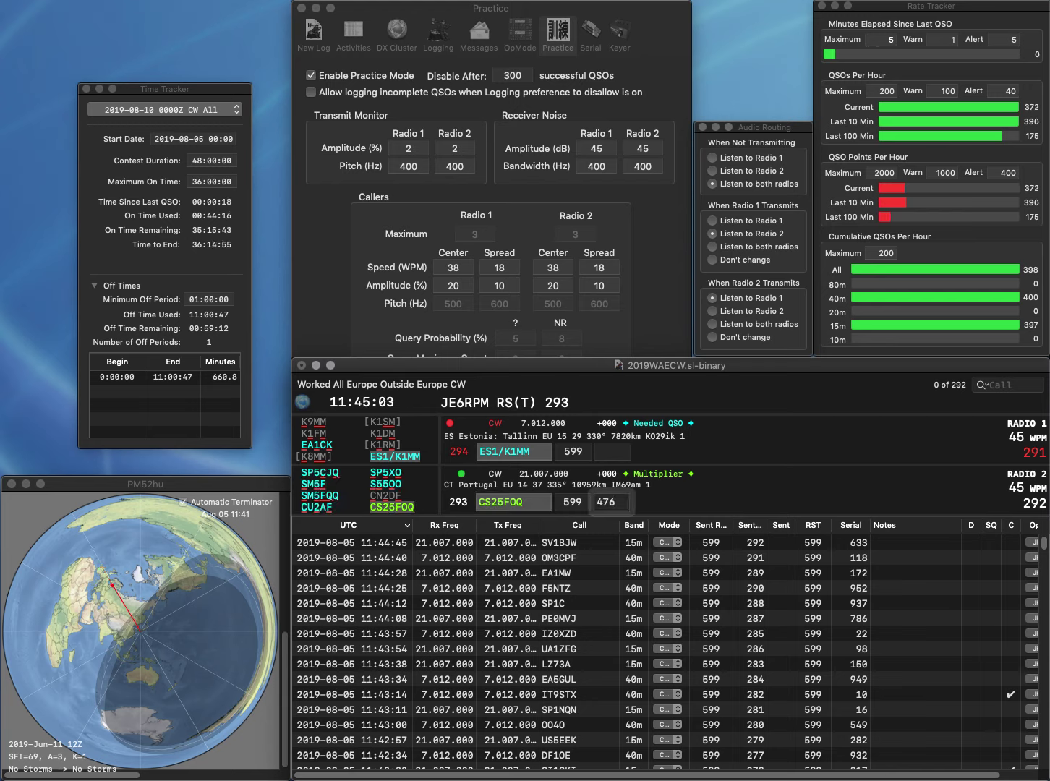
key(Return)
key(Tab)
text(4)
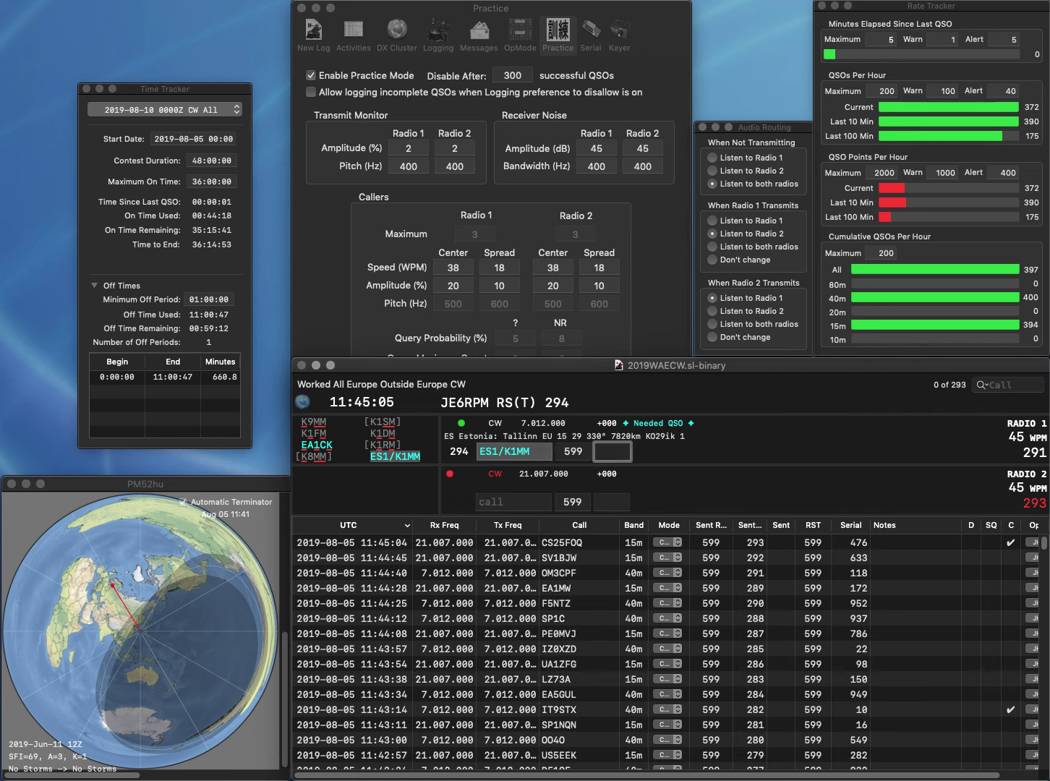
text(71)
key(Return)
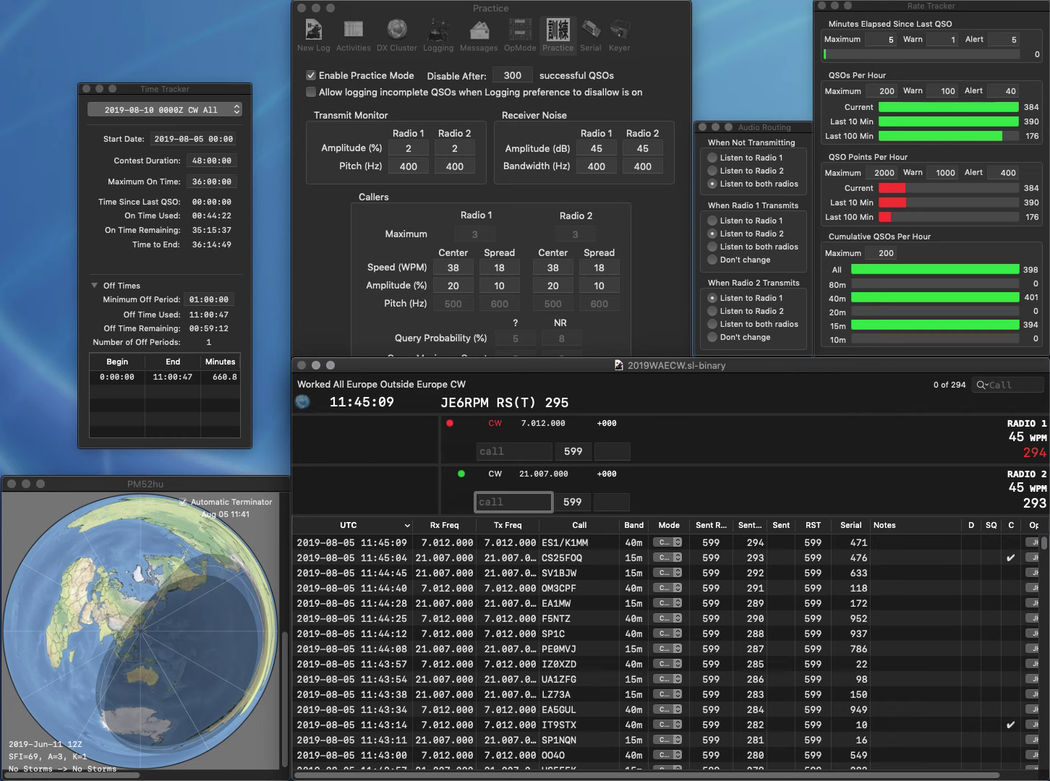
Answer G5XV on Radio 2 and the partial call HB9 on Radio 1
text(G5XV)
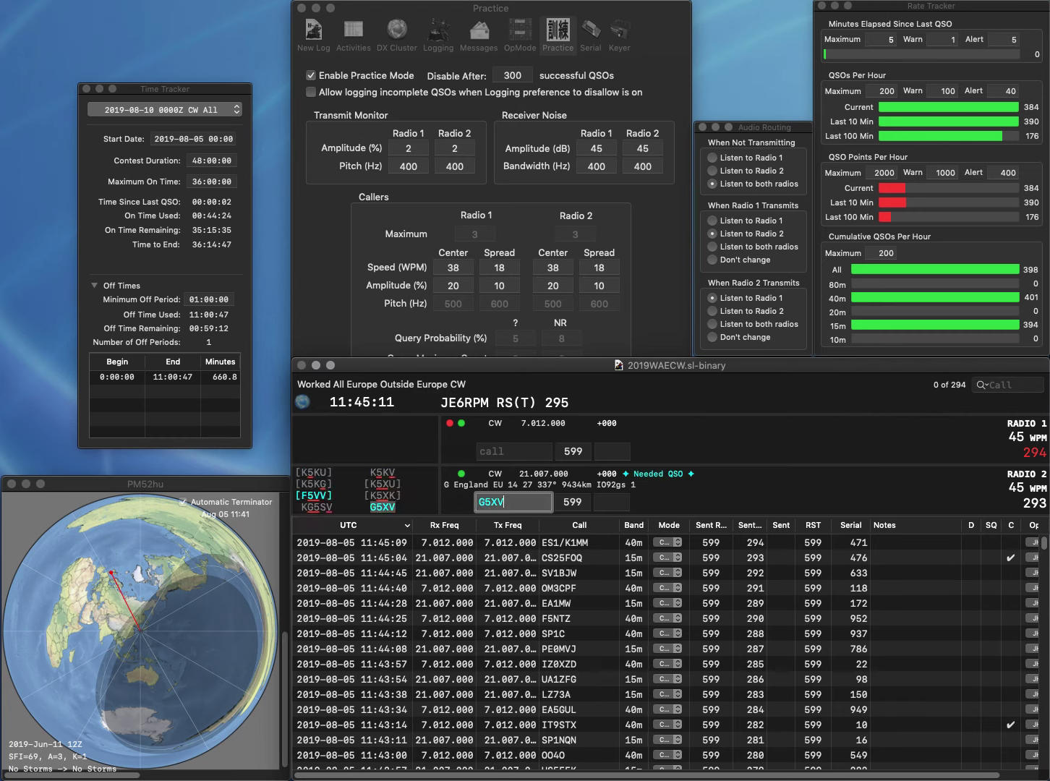
key(Return)
text(HB9)
key(Return)
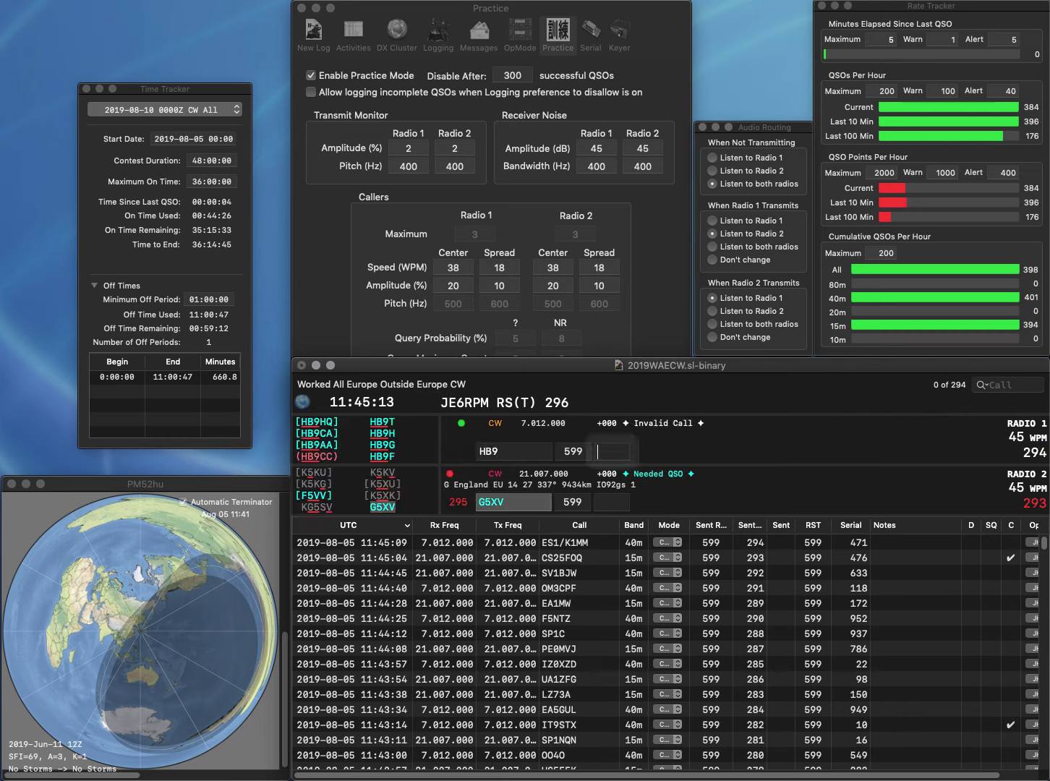
key(space)
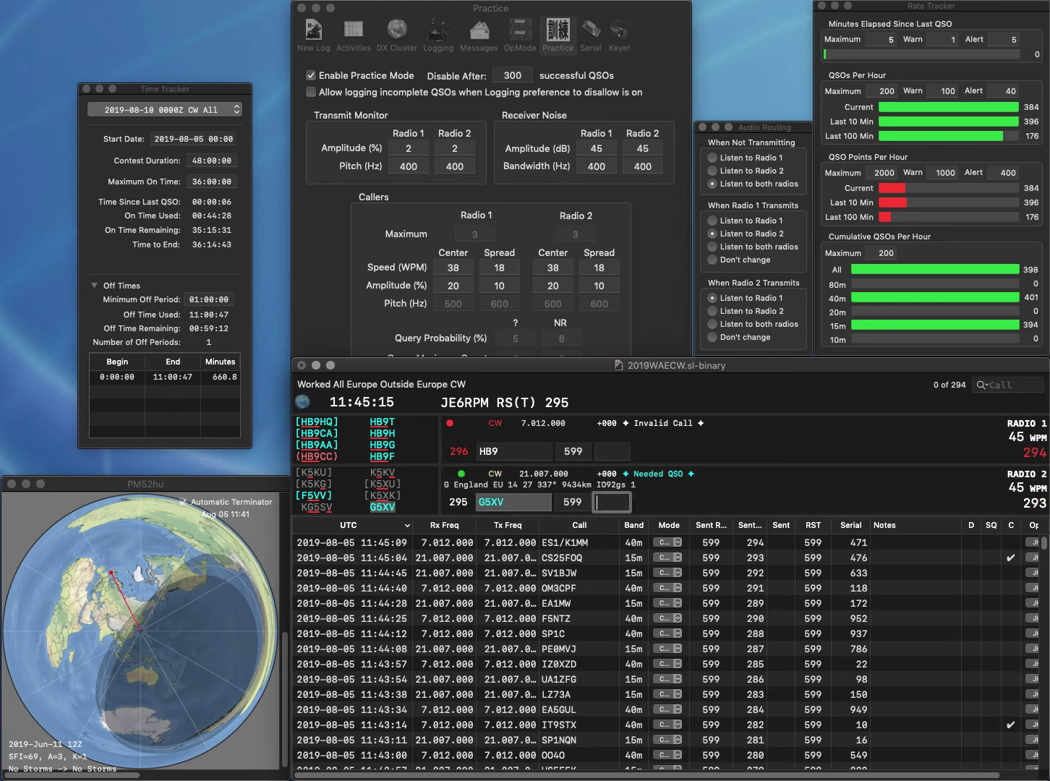
text(324)
key(Return)
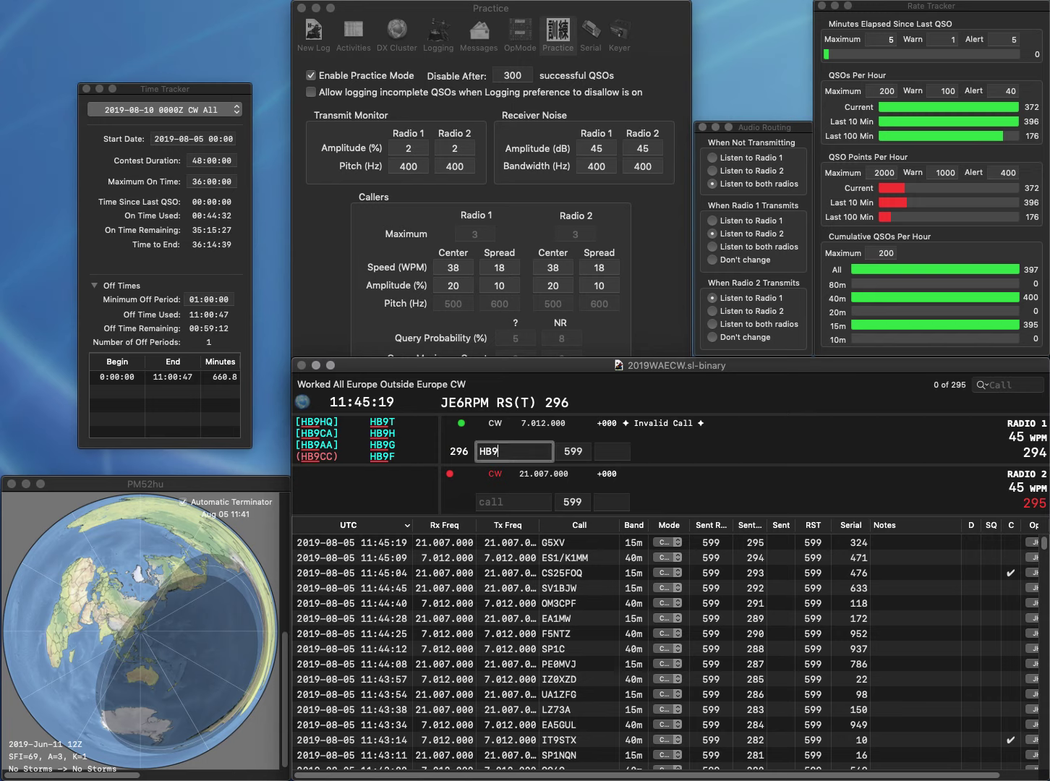
text(ALO)
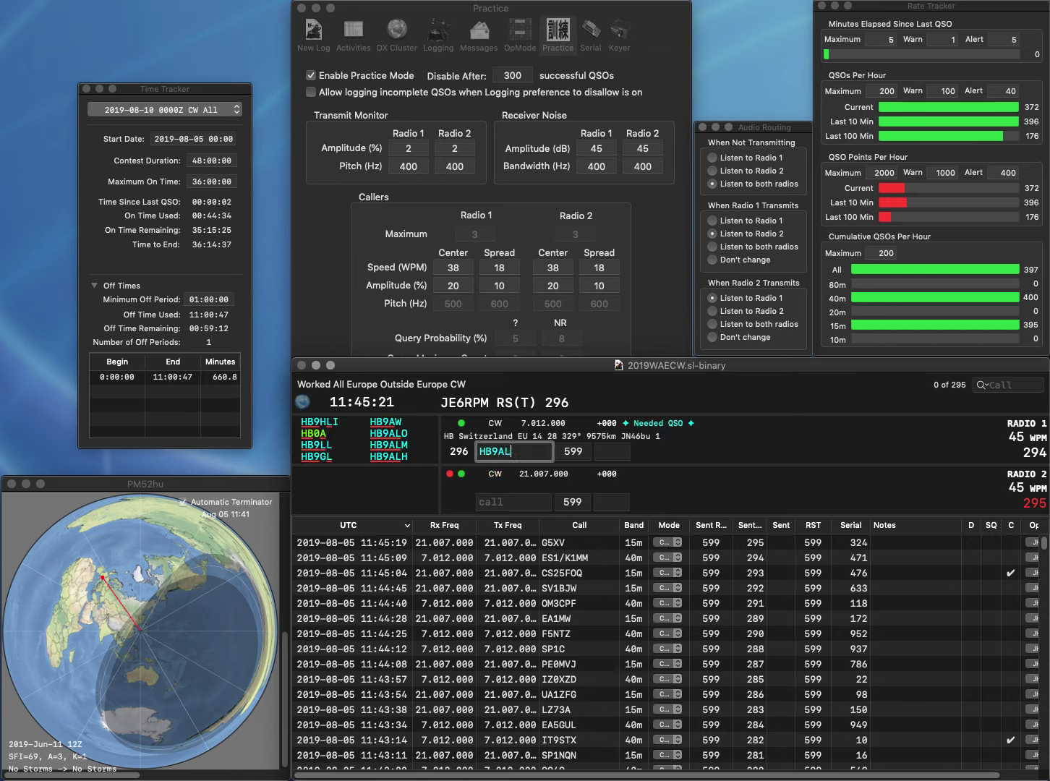
key(Return)
text(K6MP)
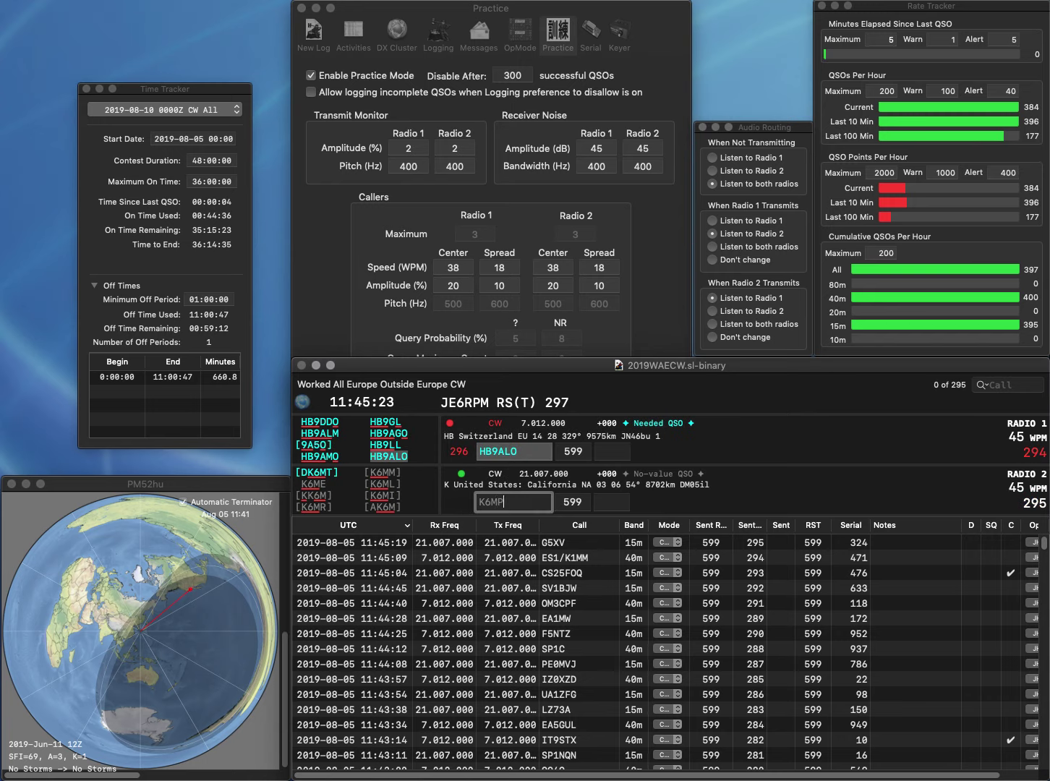
key(Home)
text(D)
key(Return)
key(space)
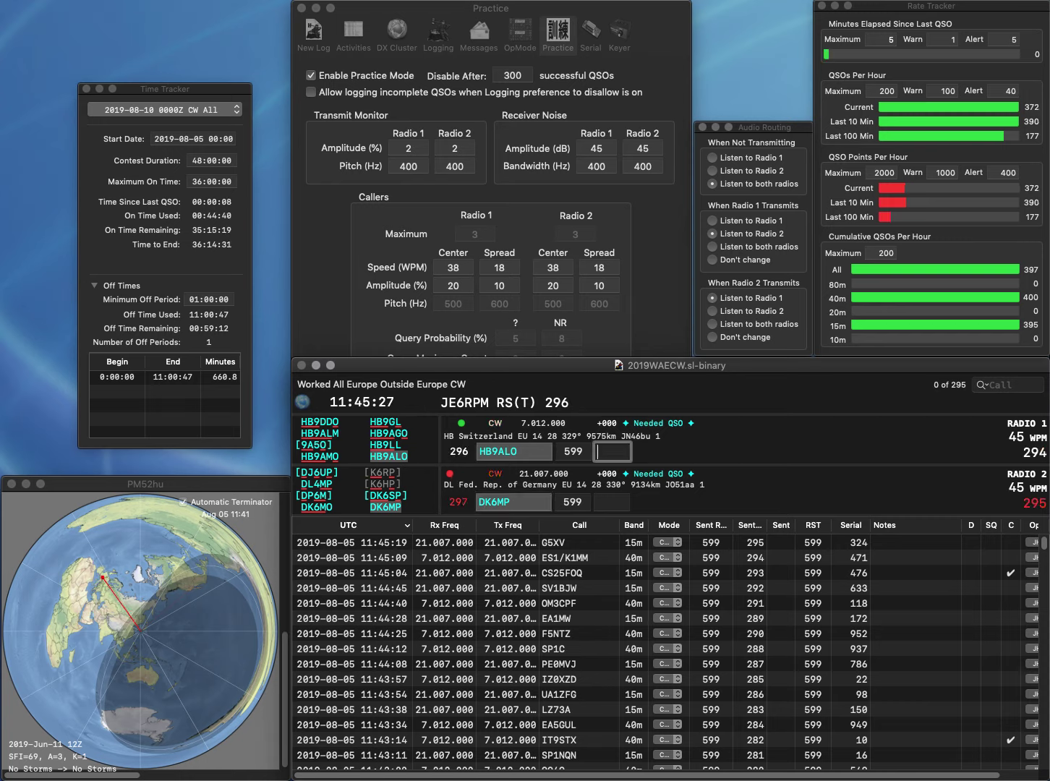
text(857)
key(Return)
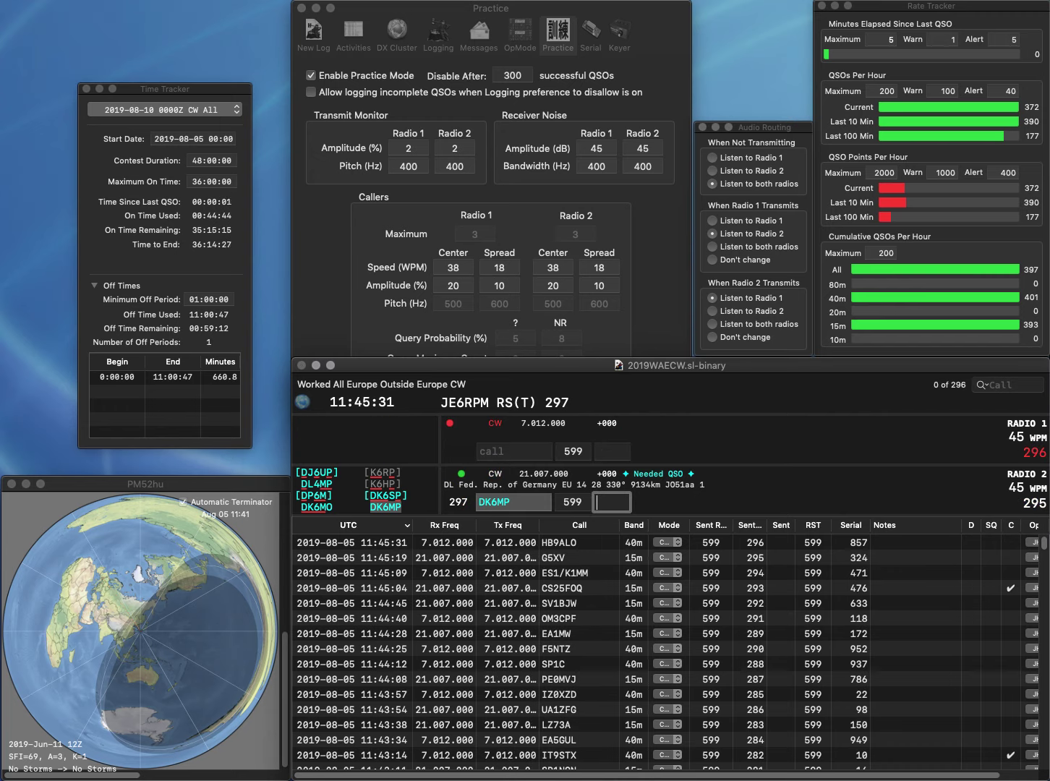
text(150)
key(Return)
text(DL5MFF)
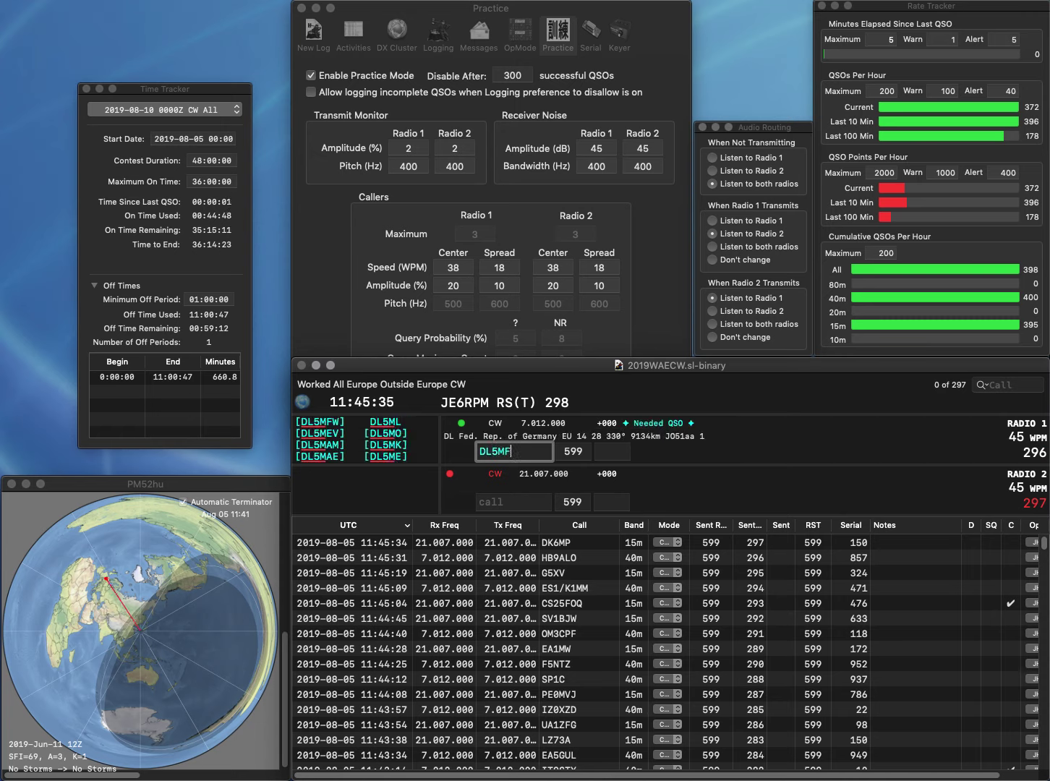
key(Return)
text(IK6ESW)
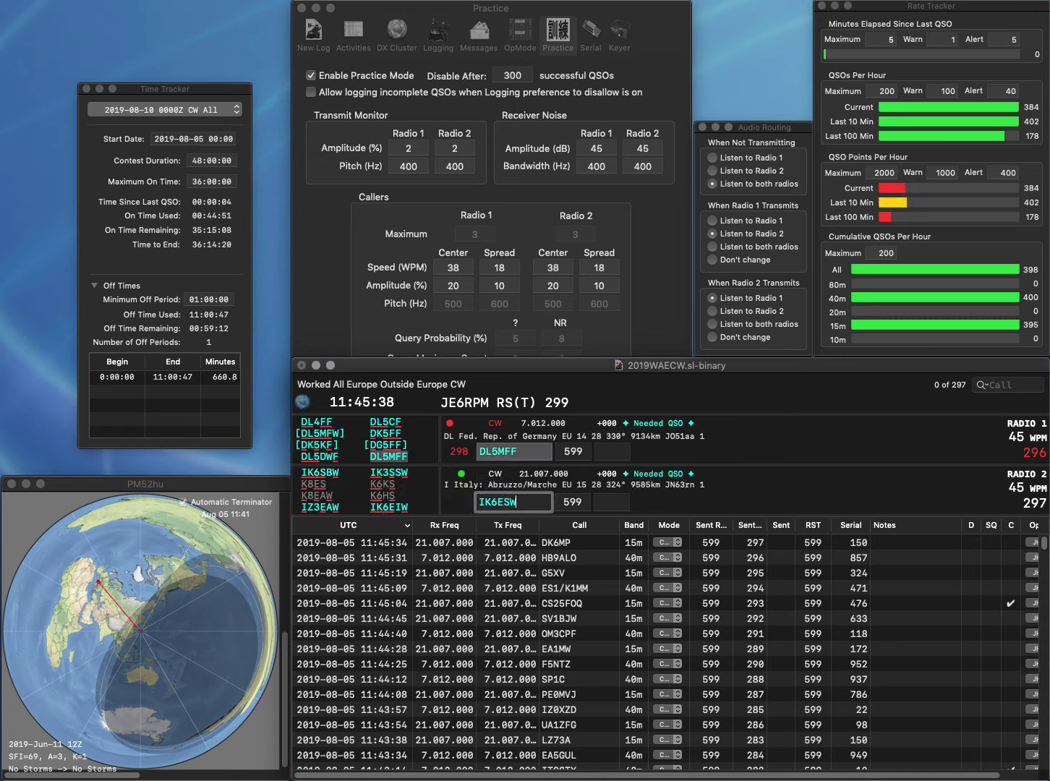
key(Return)
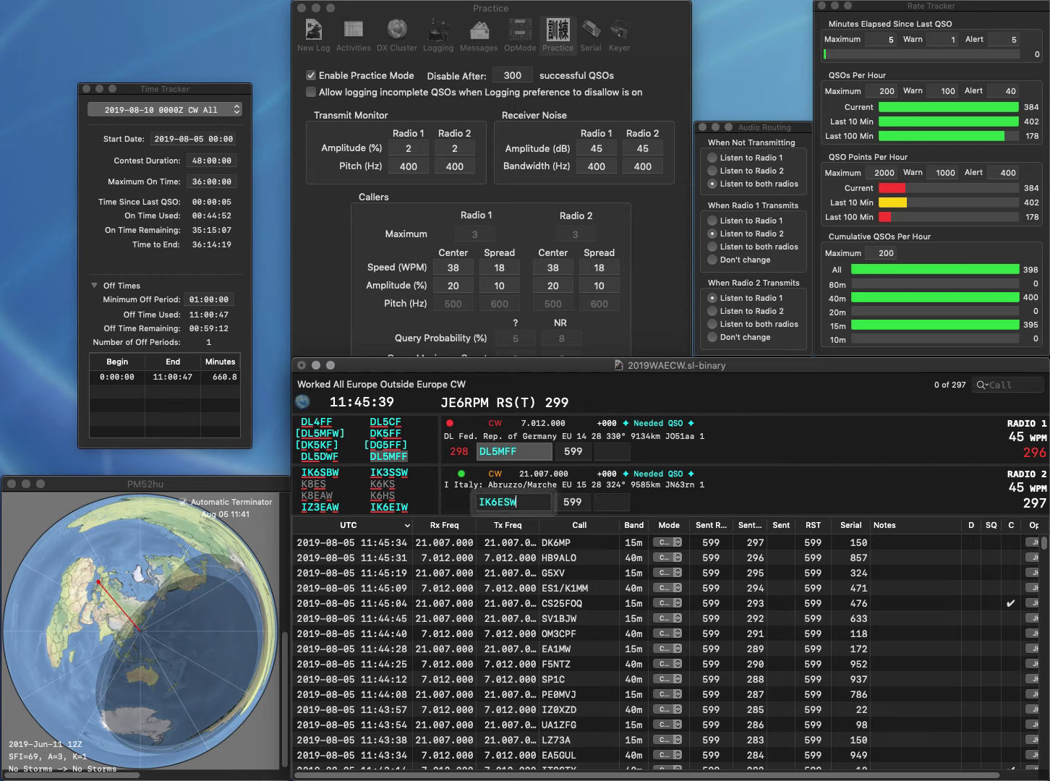
key(Left)
key(Left)
text(I)
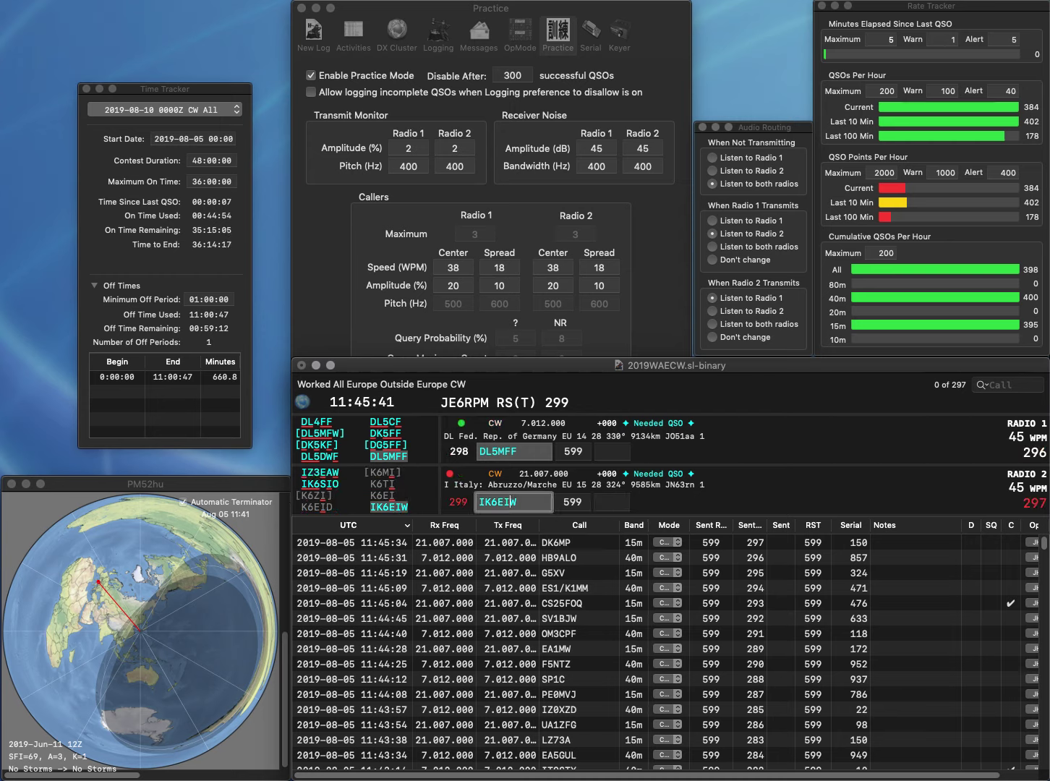
key(grave)
key(space)
key(space)
text(98)
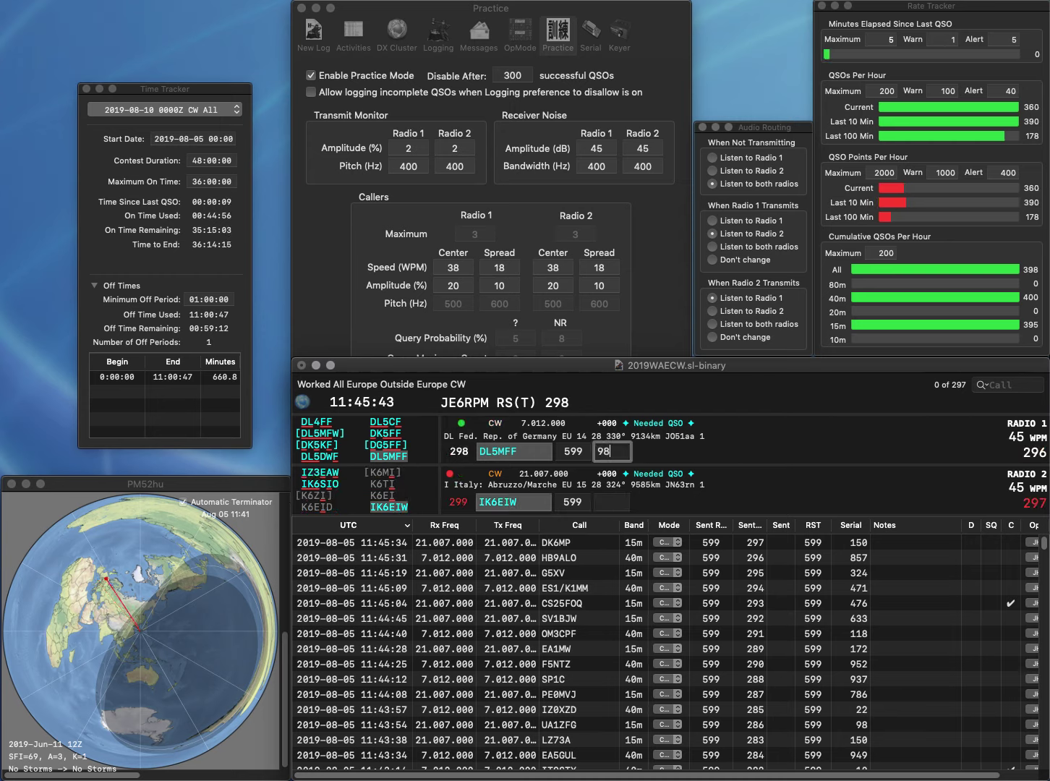
text(5)
key(grave)
key(Tab)
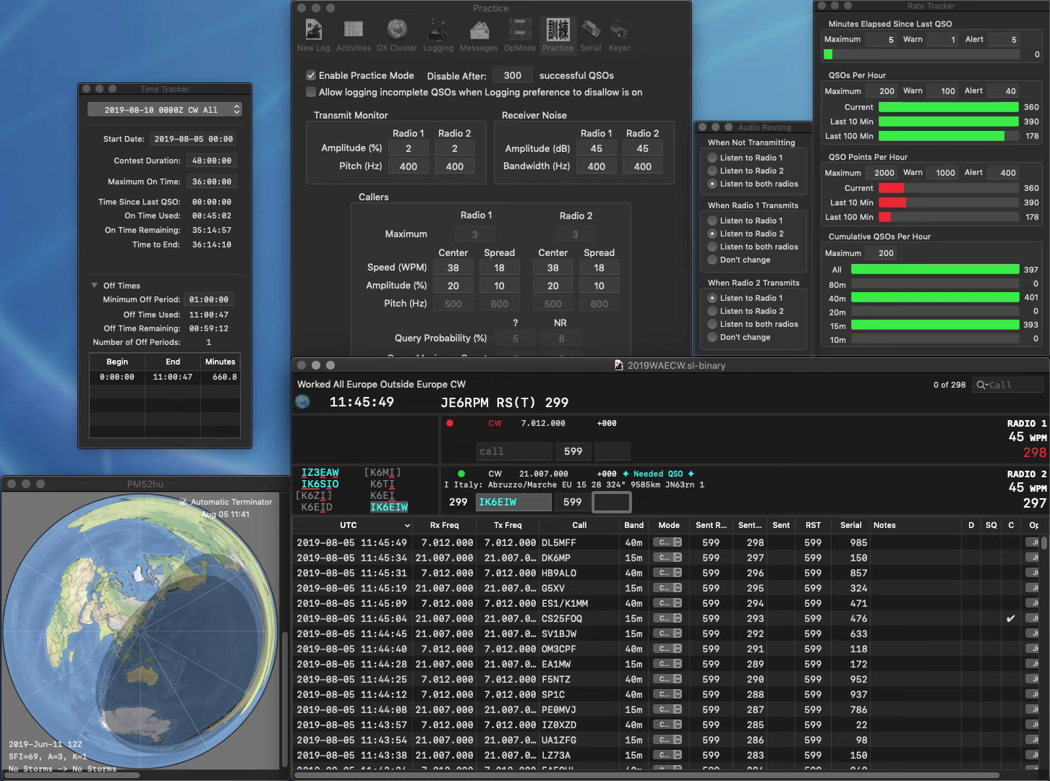
text(990)
key(Return)
Answer the partial calls 3DX on Radio 1 and 2Z on Radio 2
text(3D)
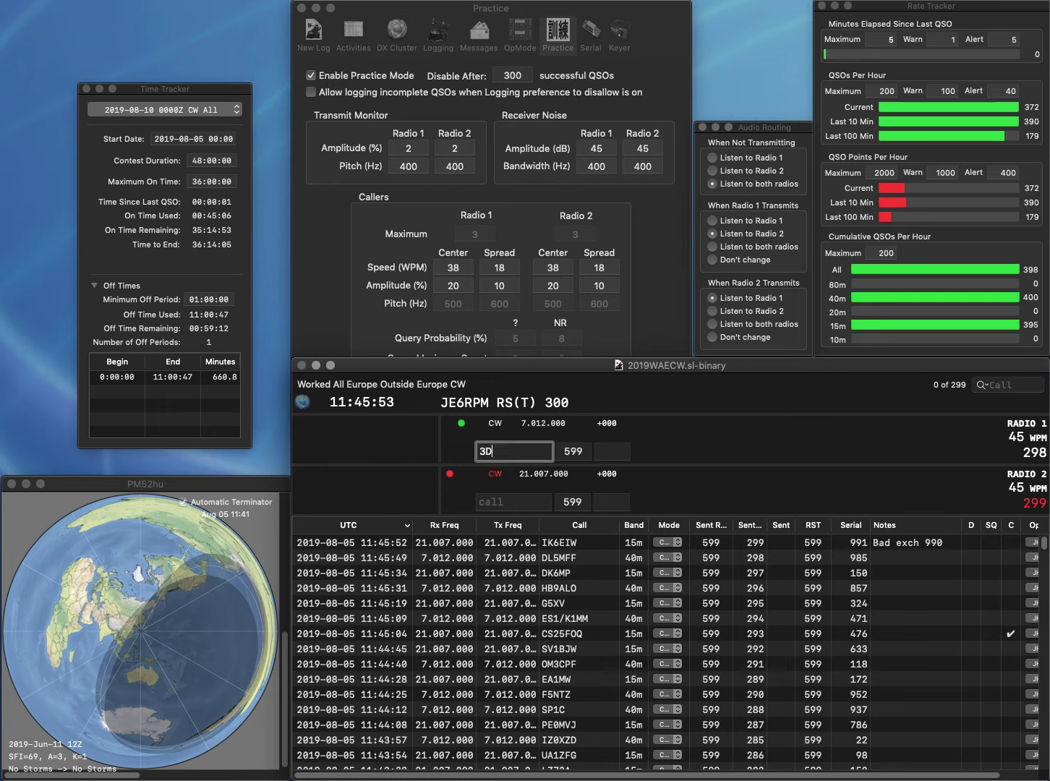
text(X)
key(Return)
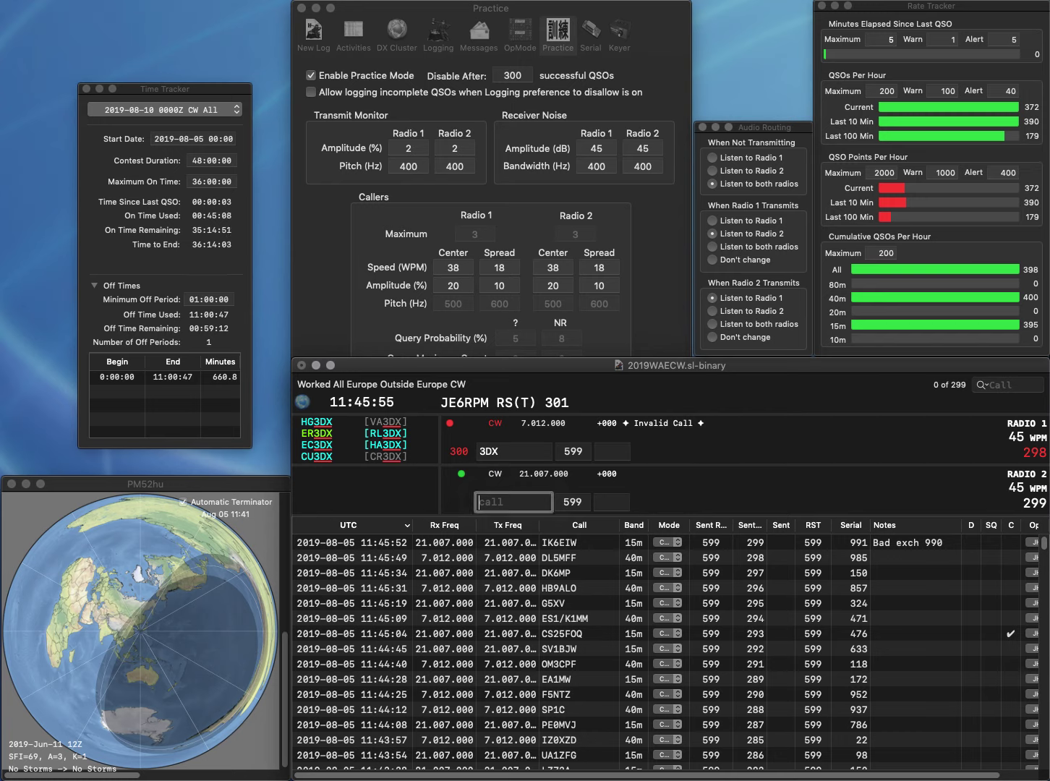
text(2Z)
key(Return)
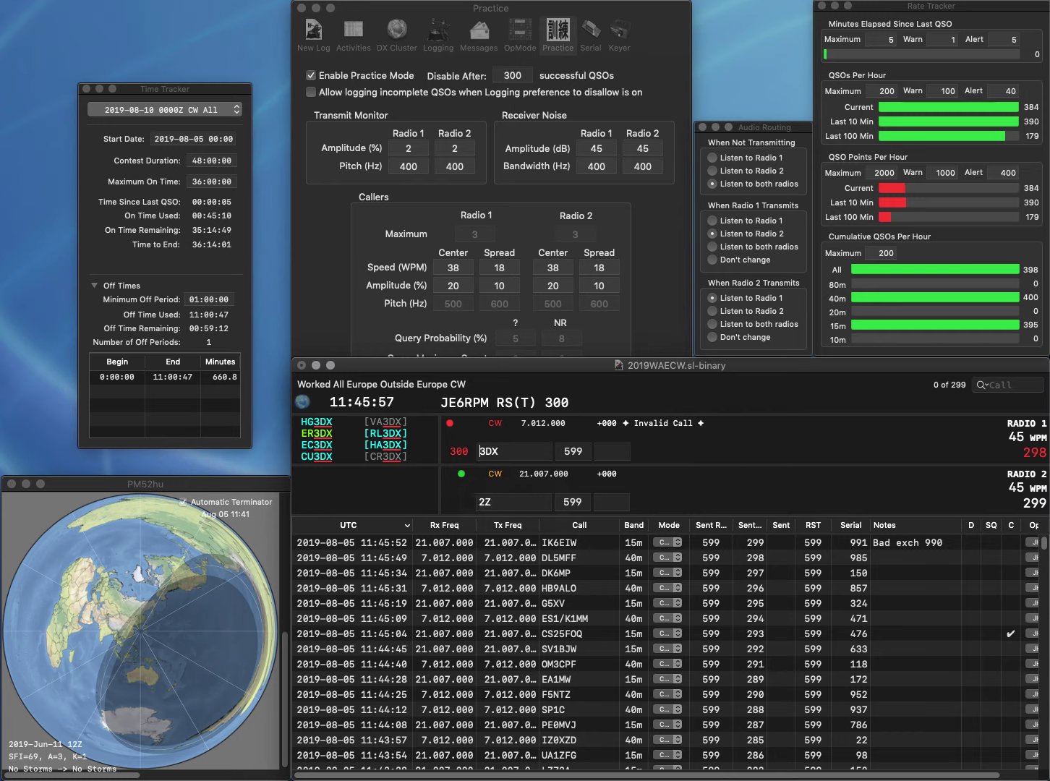
text(LZ)
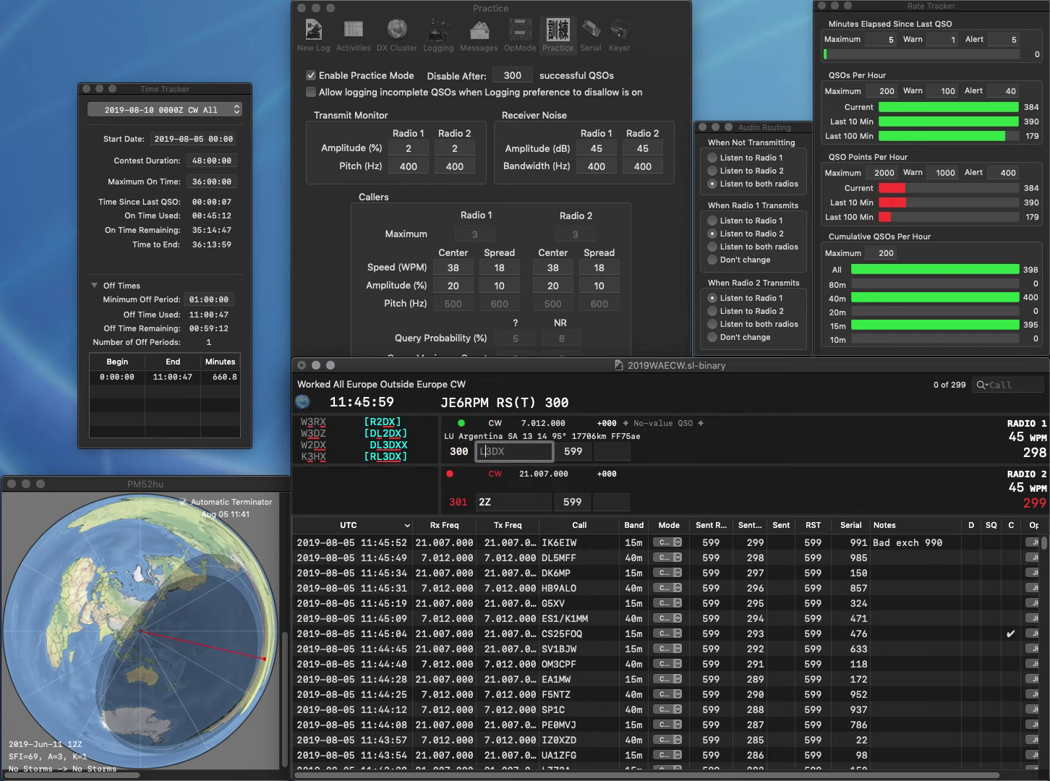
key(Return)
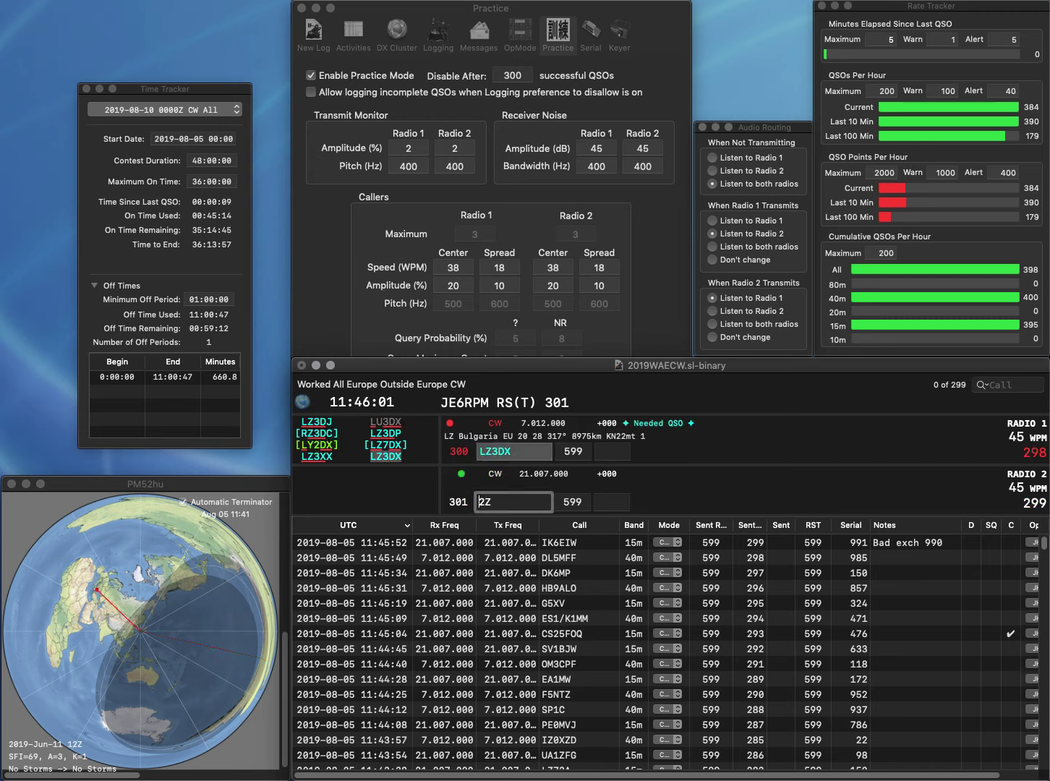
text(IZ)
key(Delete)
text(3Z)
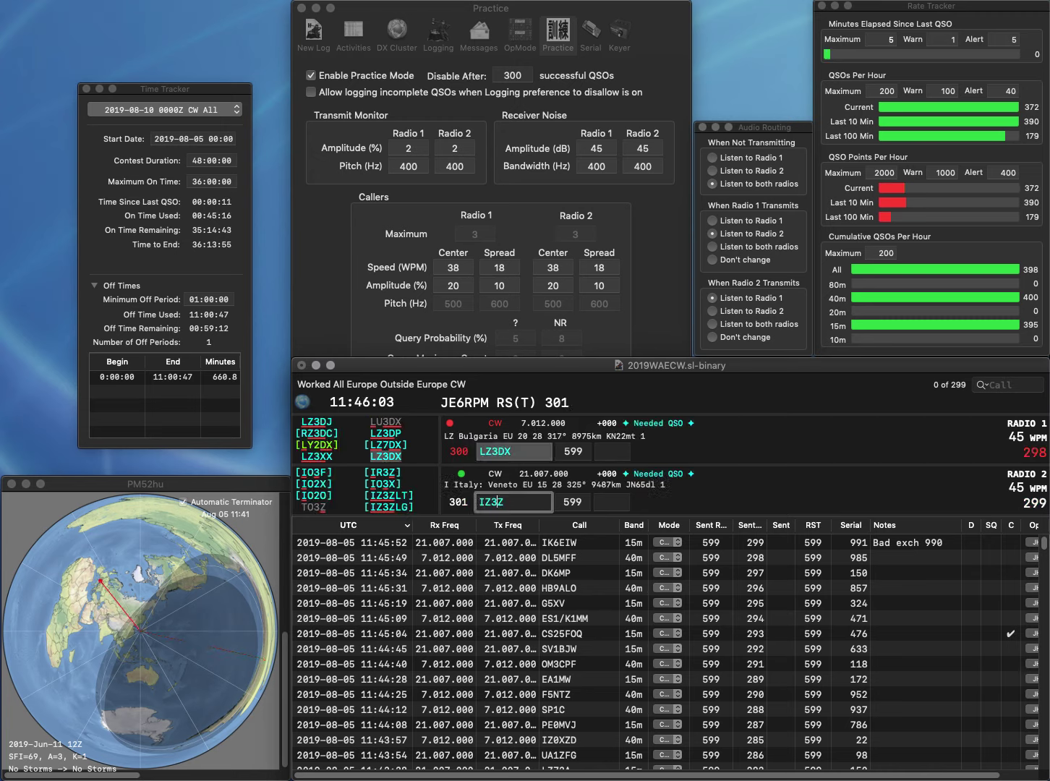
text(LG)
key(Return)
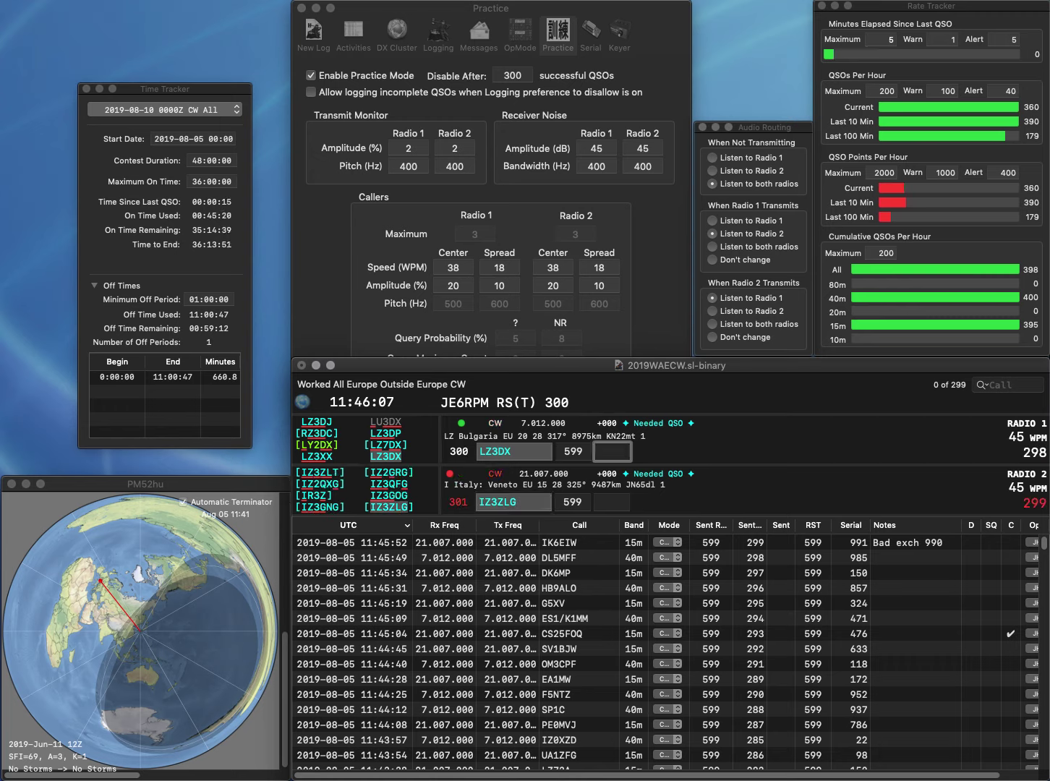
text(555)
key(Return)
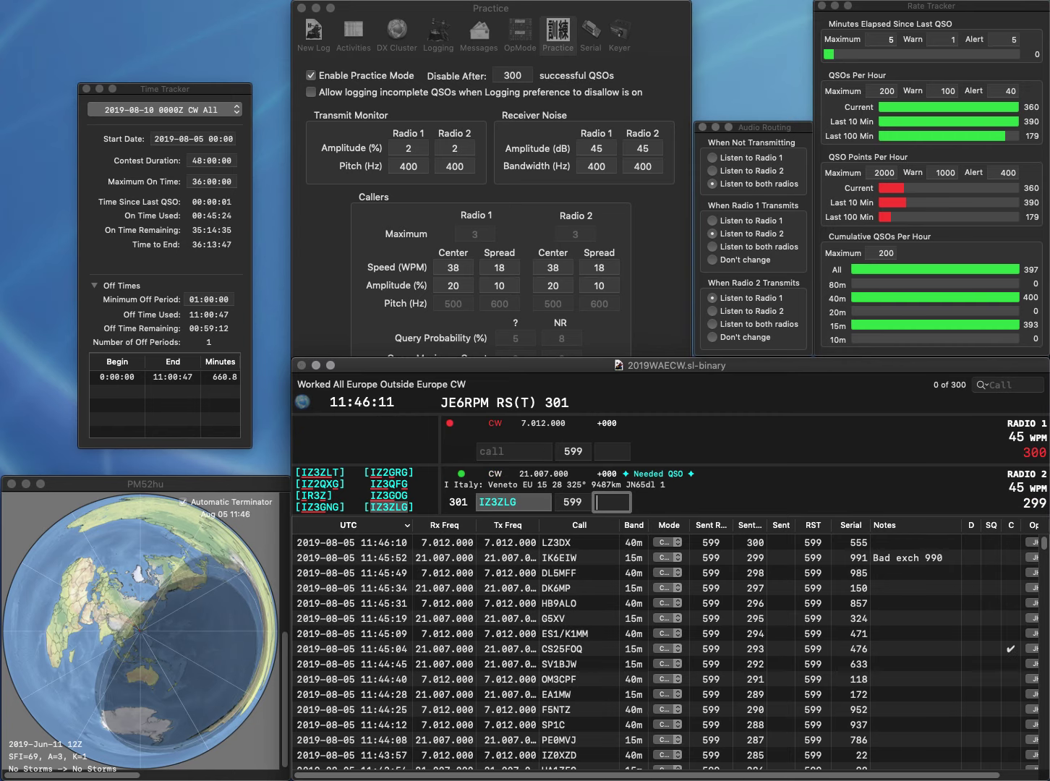
text(104)
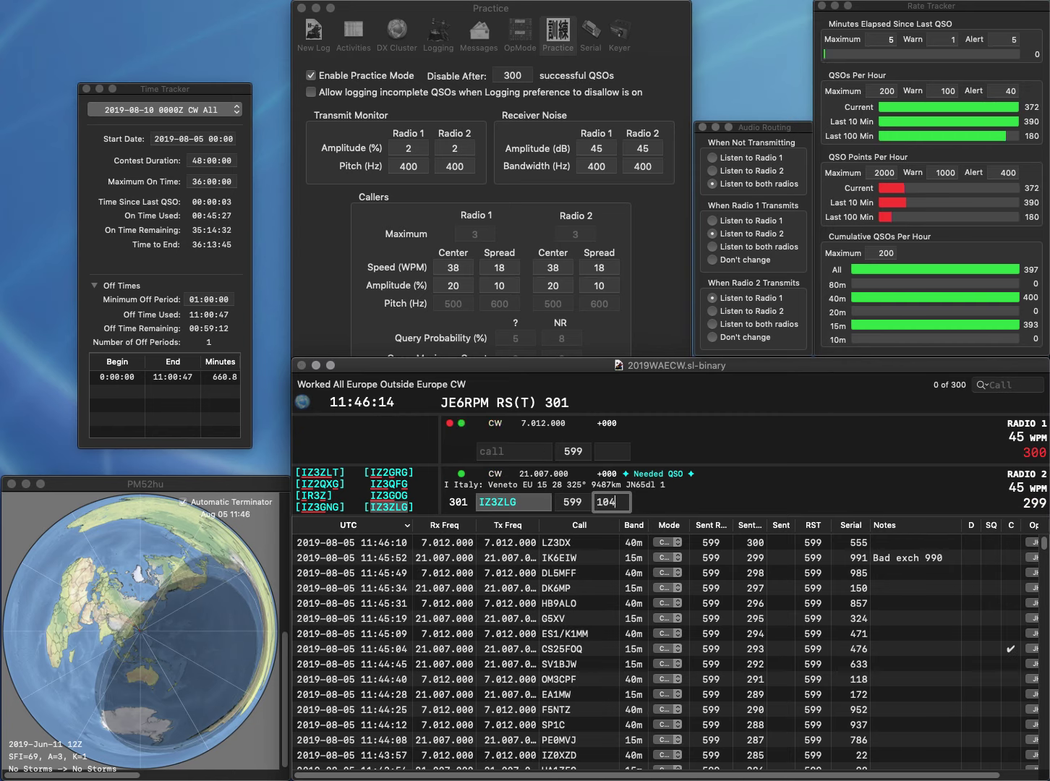
key(Return)
Answer the partial call OUJI on Radio 1 and the station G0OOR on Radio 2
text(OU)
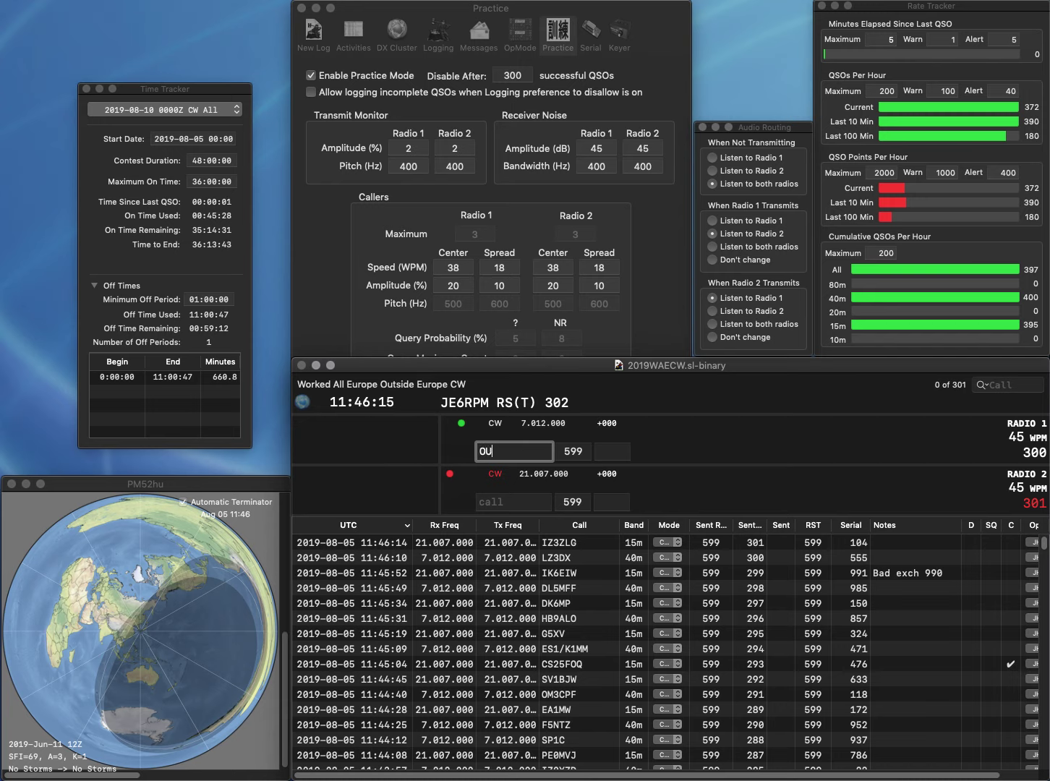
text(JI)
key(Return)
text(G0OOR)
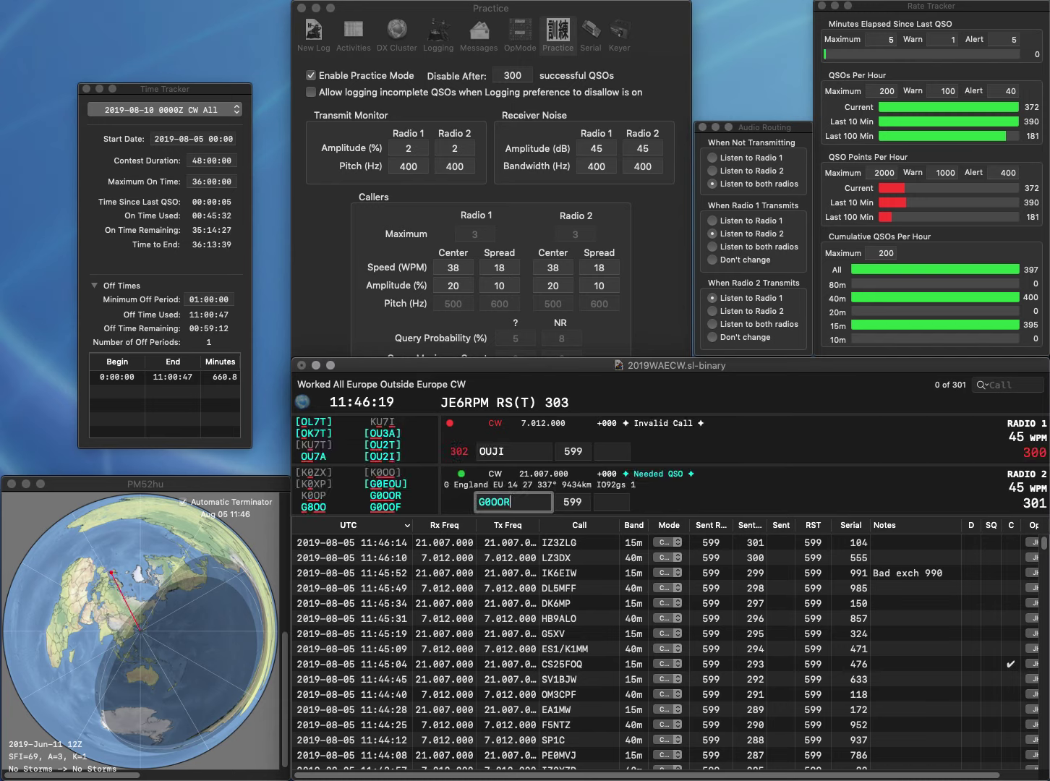
key(Return)
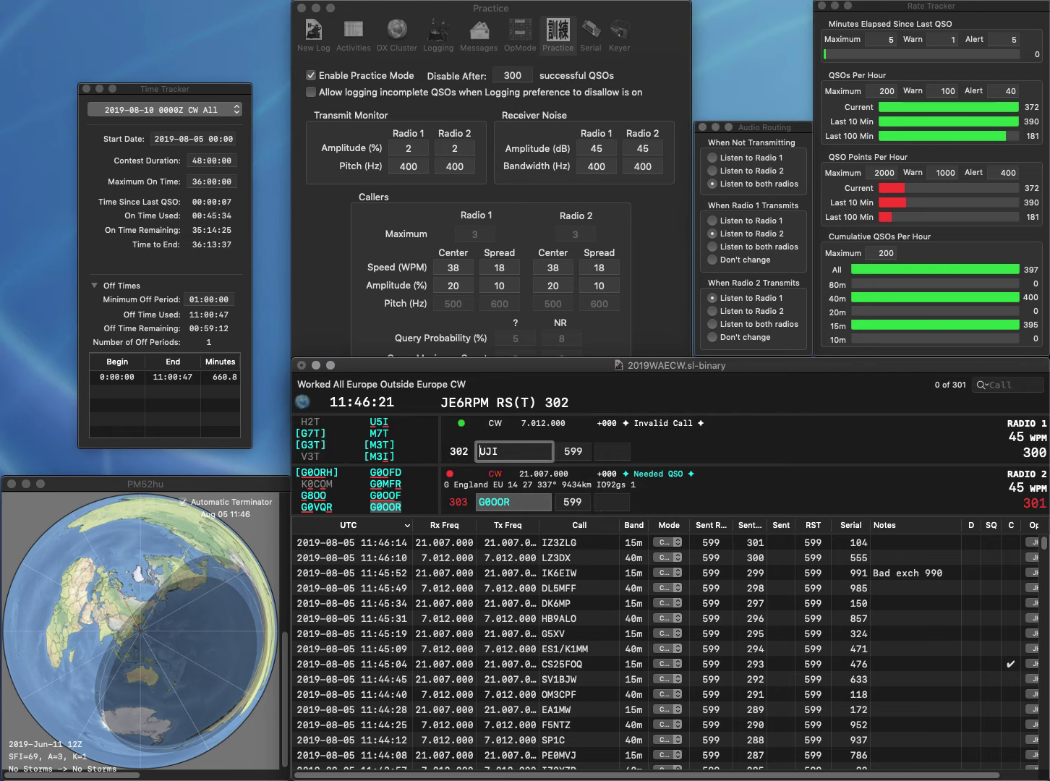
Change the partial Radio 1 call to A/UJI and send it to the caller
text(Z/)
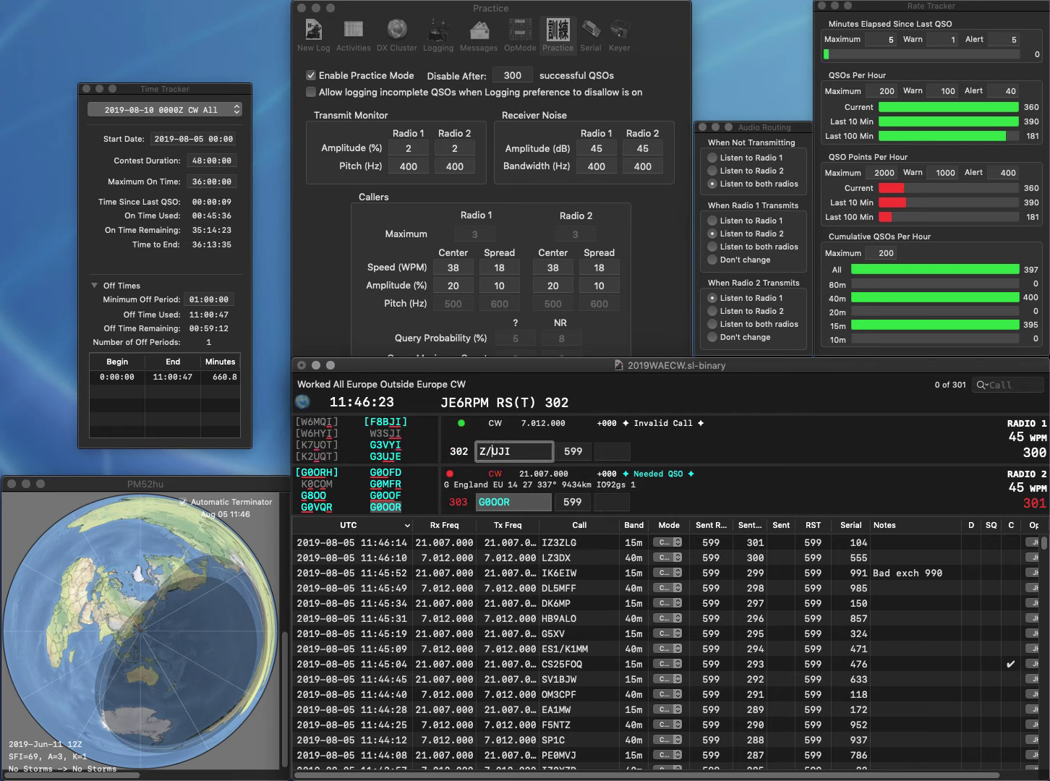
key(Left)
key(BackSpace)
text(A)
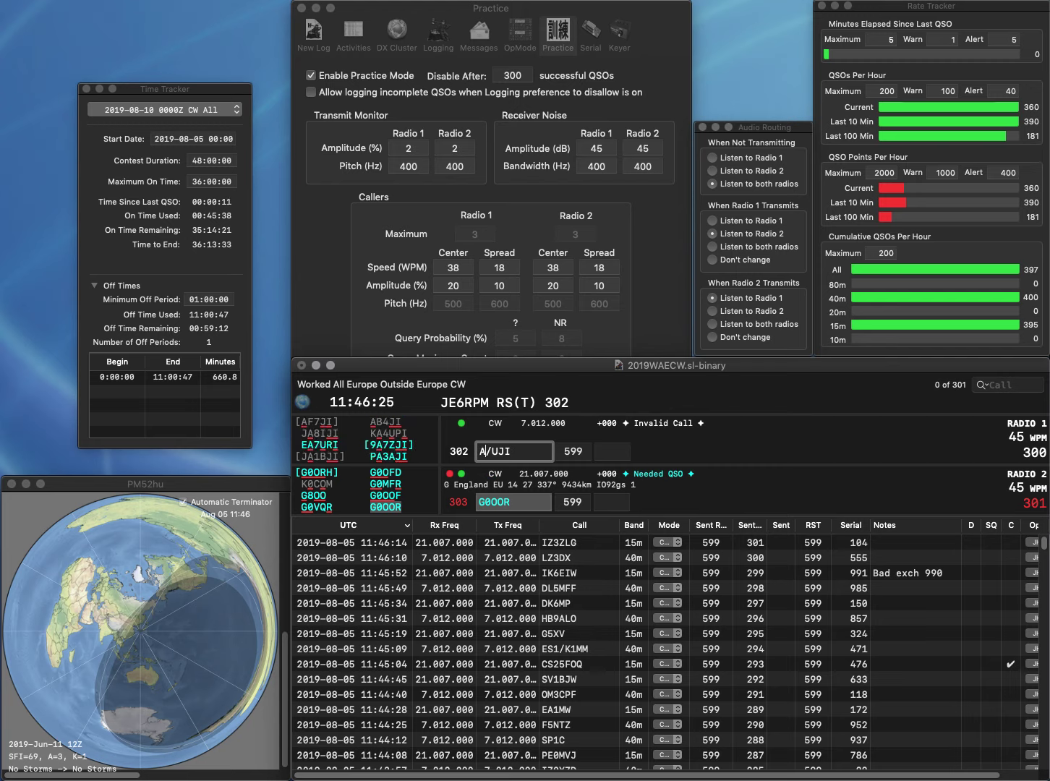
key(Return)
text(47)
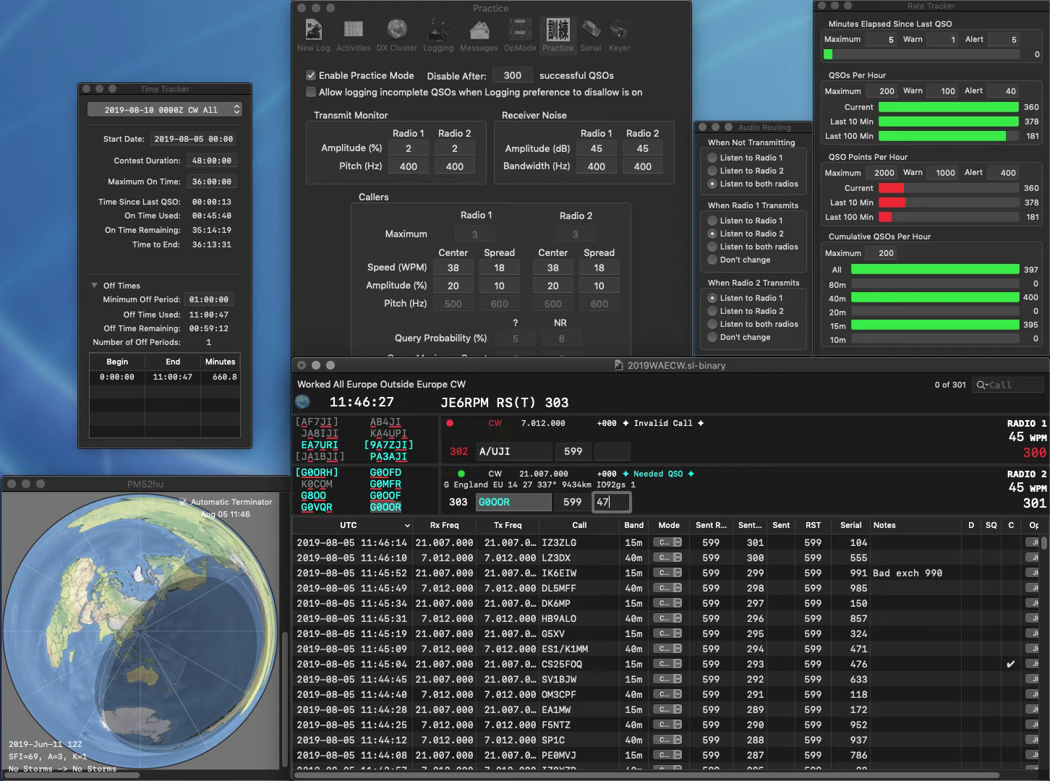
text(6)
key(Return)
key(super+Tab)
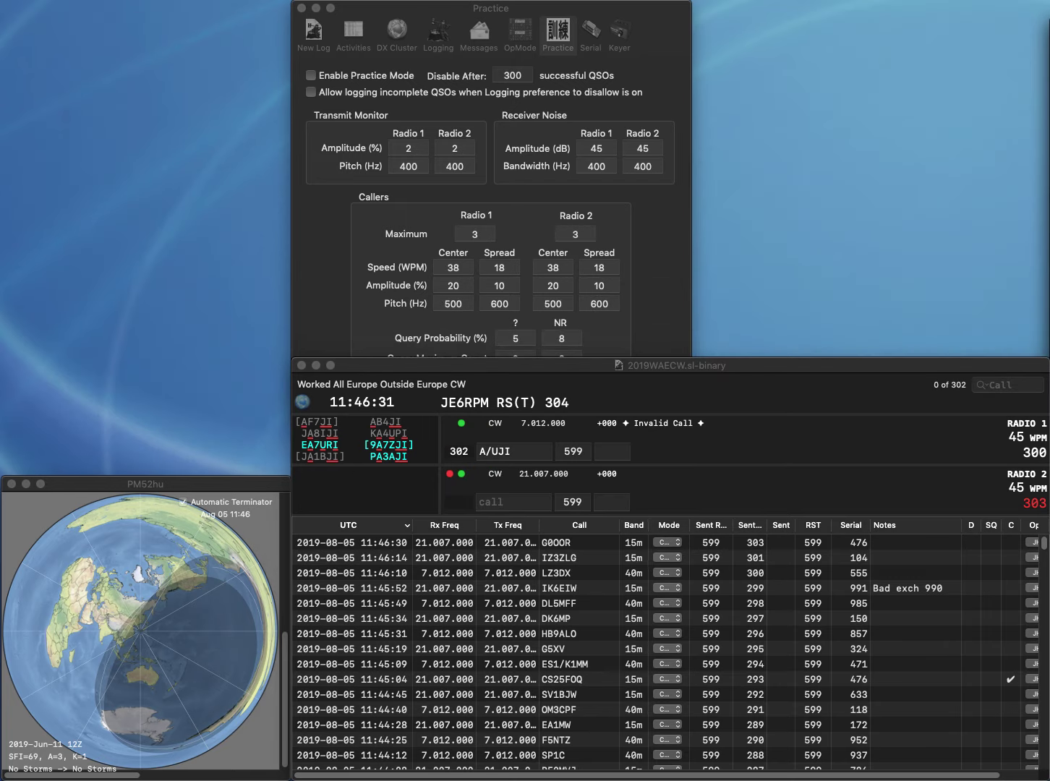